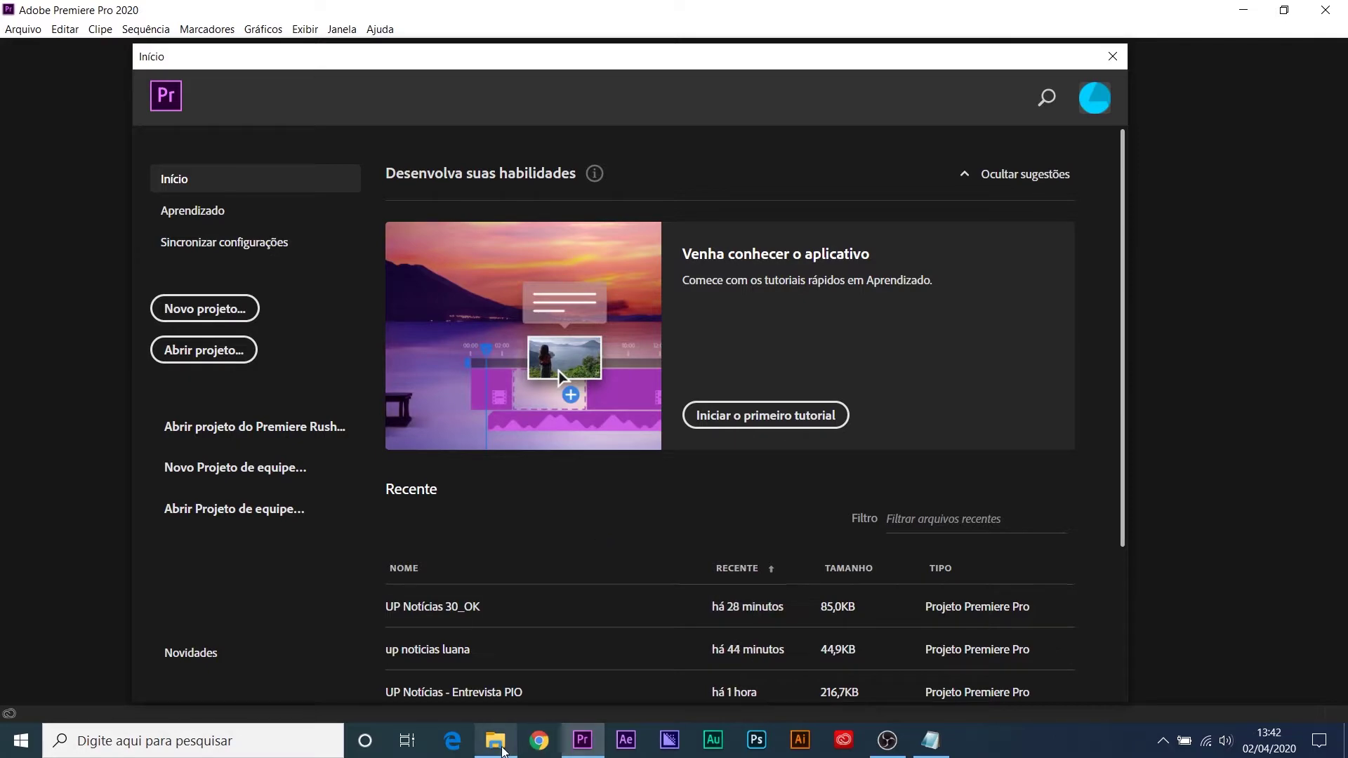
Step: Switch to File Explorer and view the clips in D:\UP\UP Notícias - Doc. Padrinhos de Adrianópolis\VÍDEOS
mouse_move(501, 751)
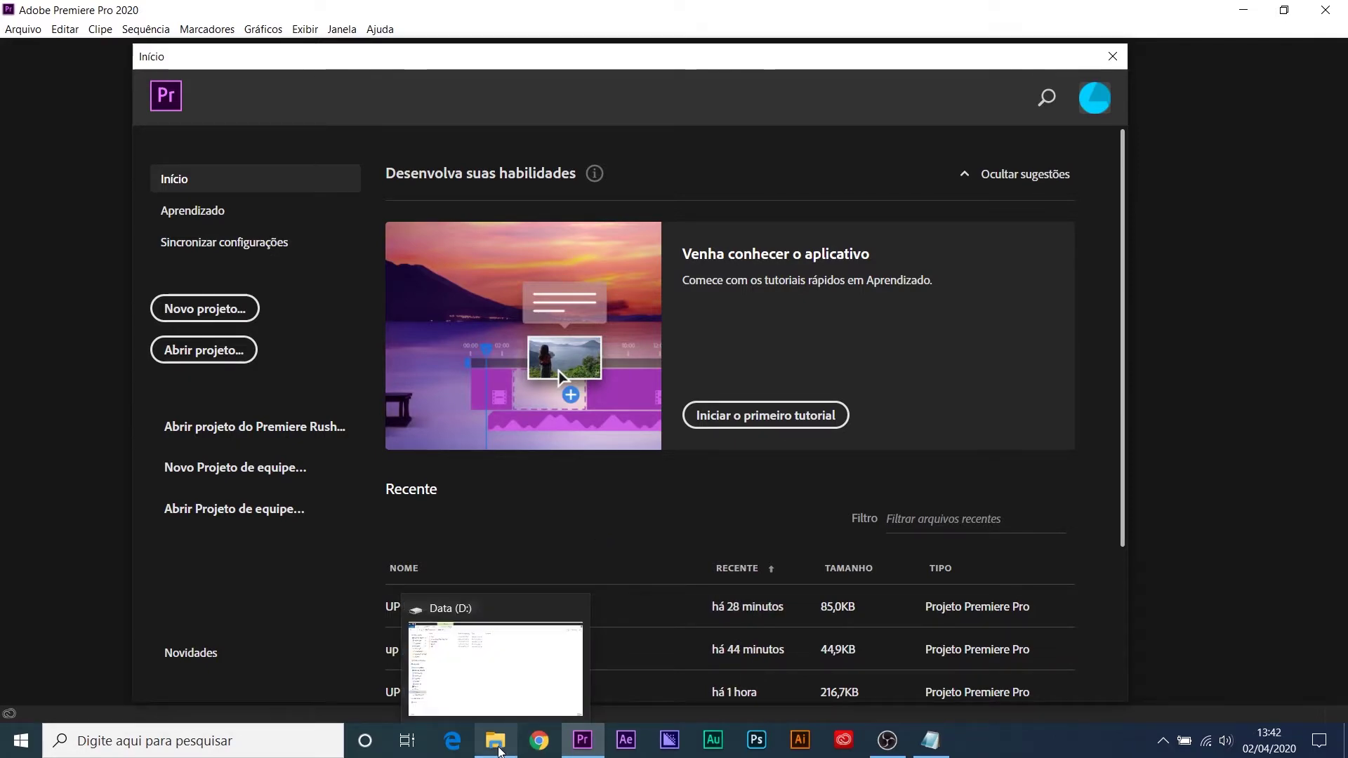
click(500, 751)
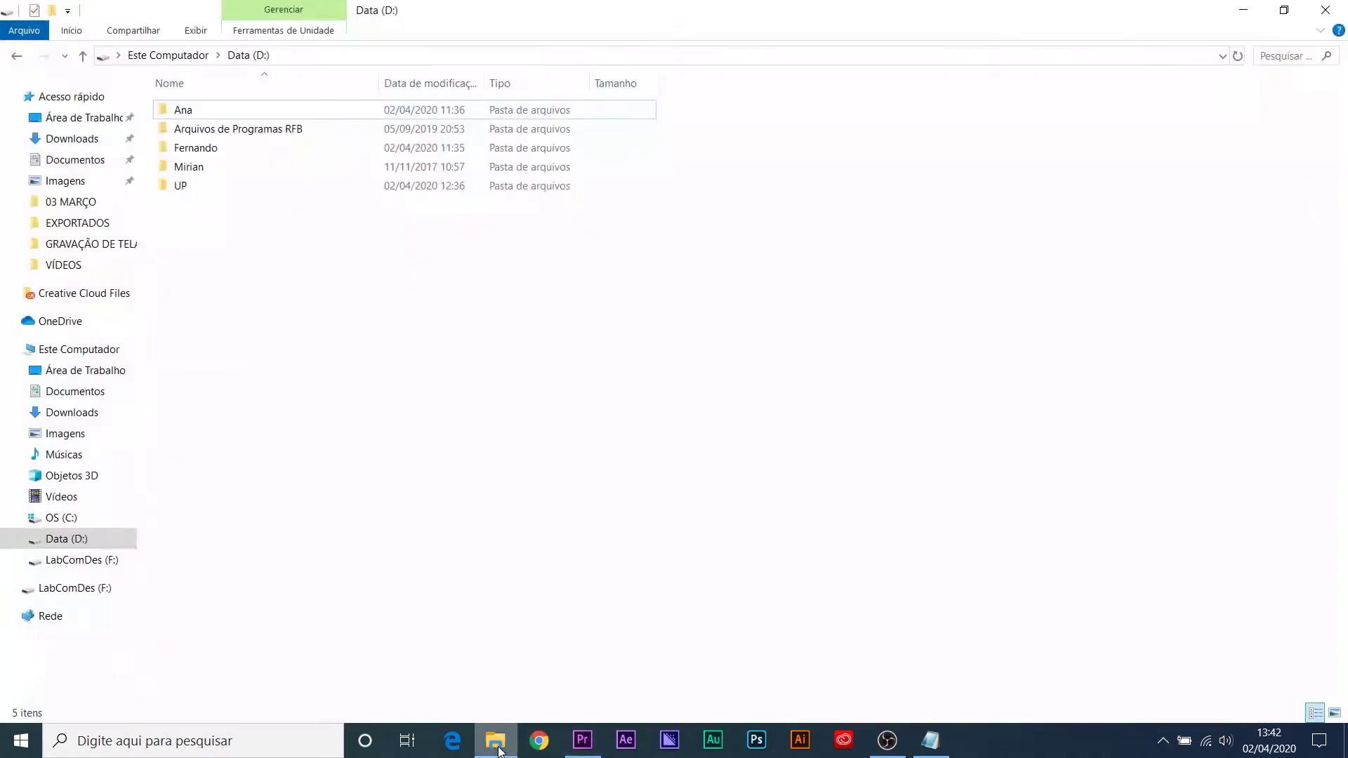
double_click(175, 186)
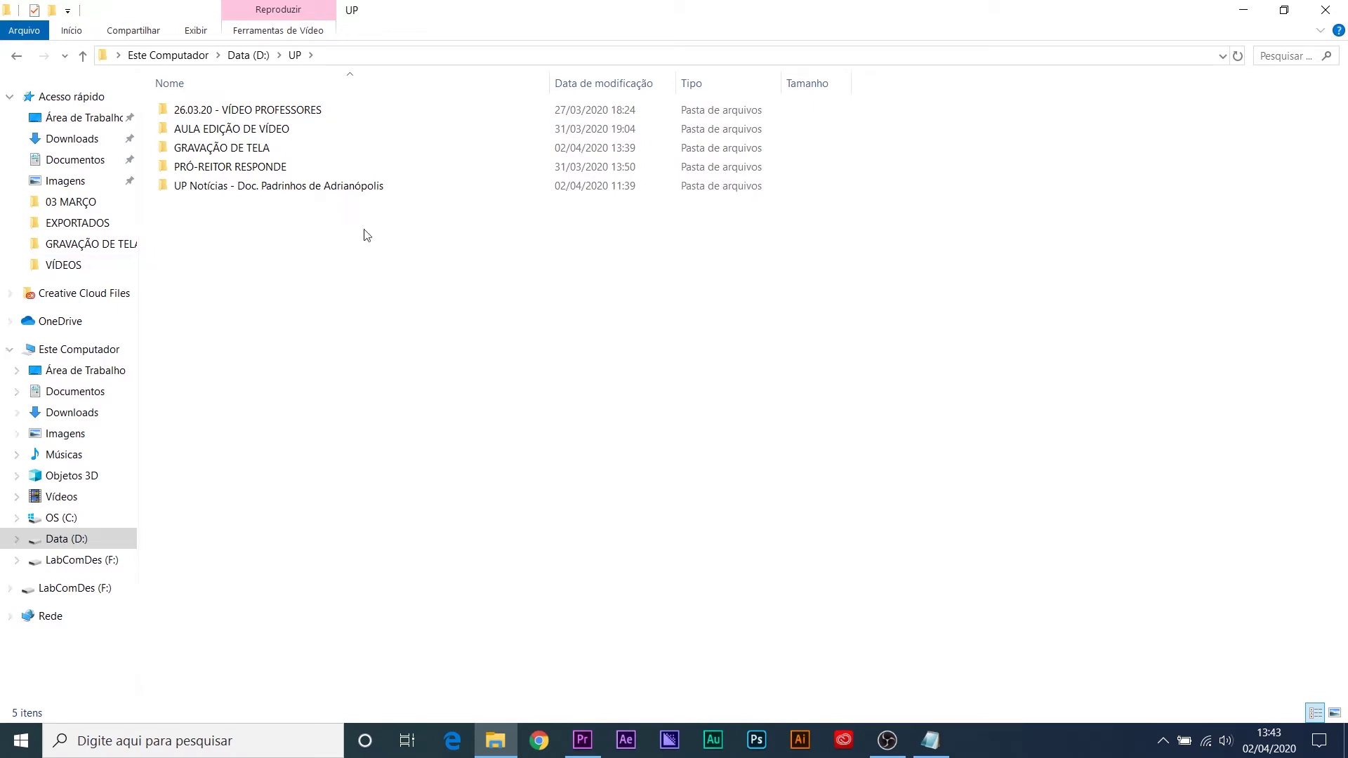
click(326, 190)
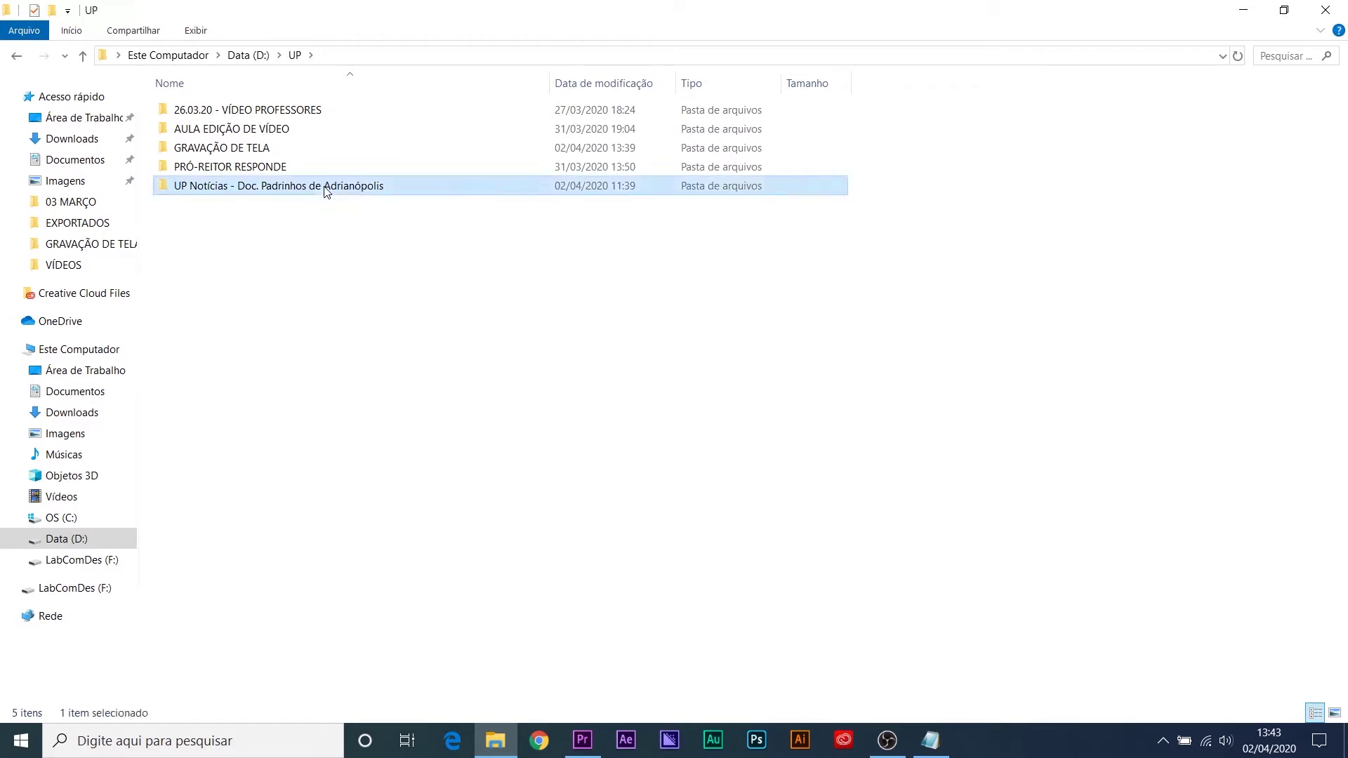
double_click(325, 191)
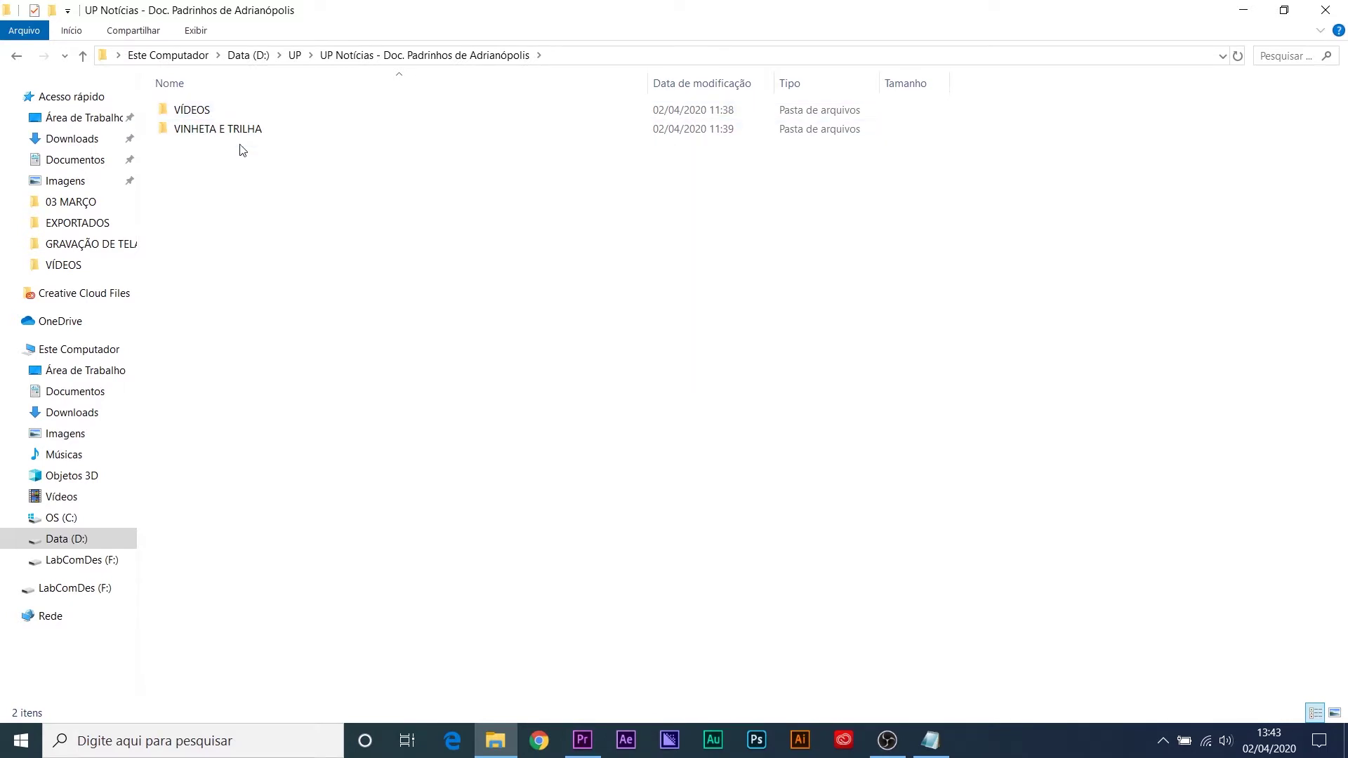
double_click(197, 114)
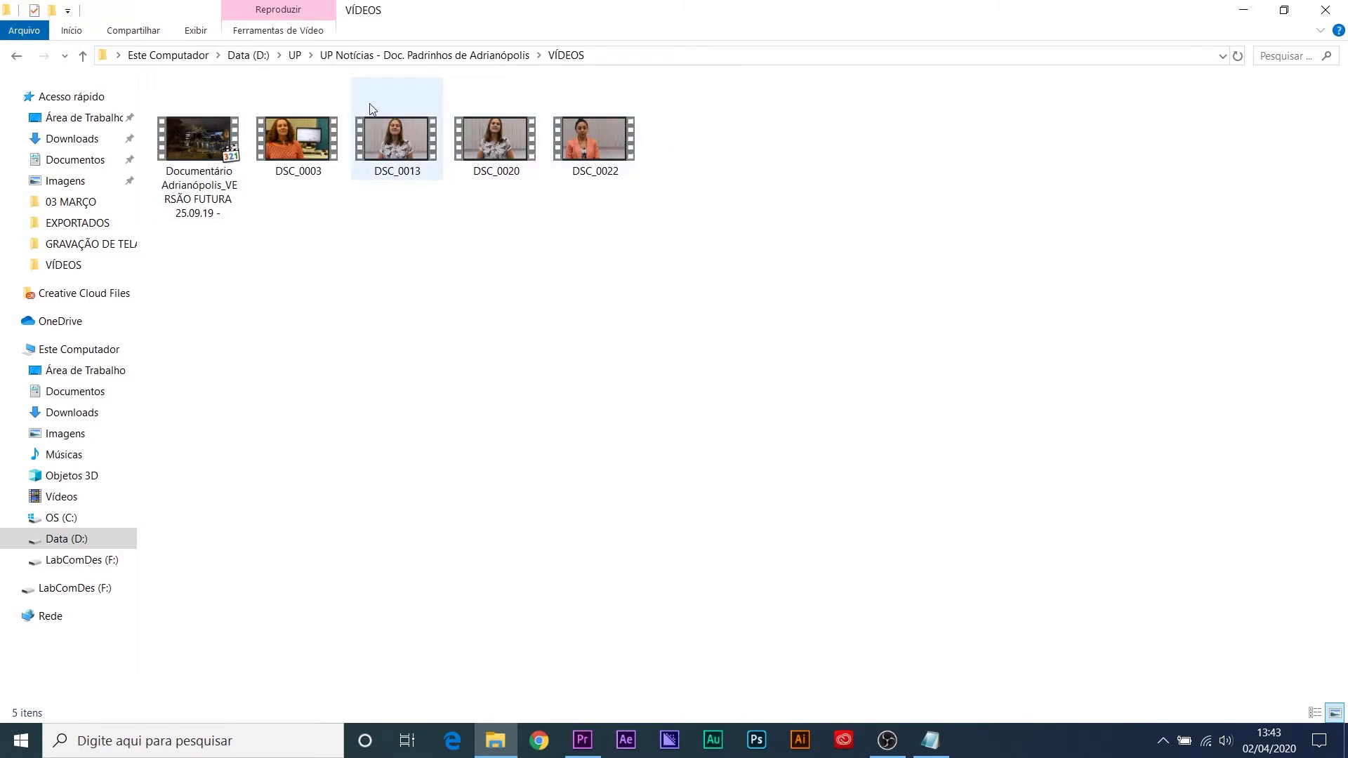
Step: Examine the soundtrack and vignette files in the VINHETA E TRILHA folder and return to the documentary folder
click(425, 57)
click(235, 182)
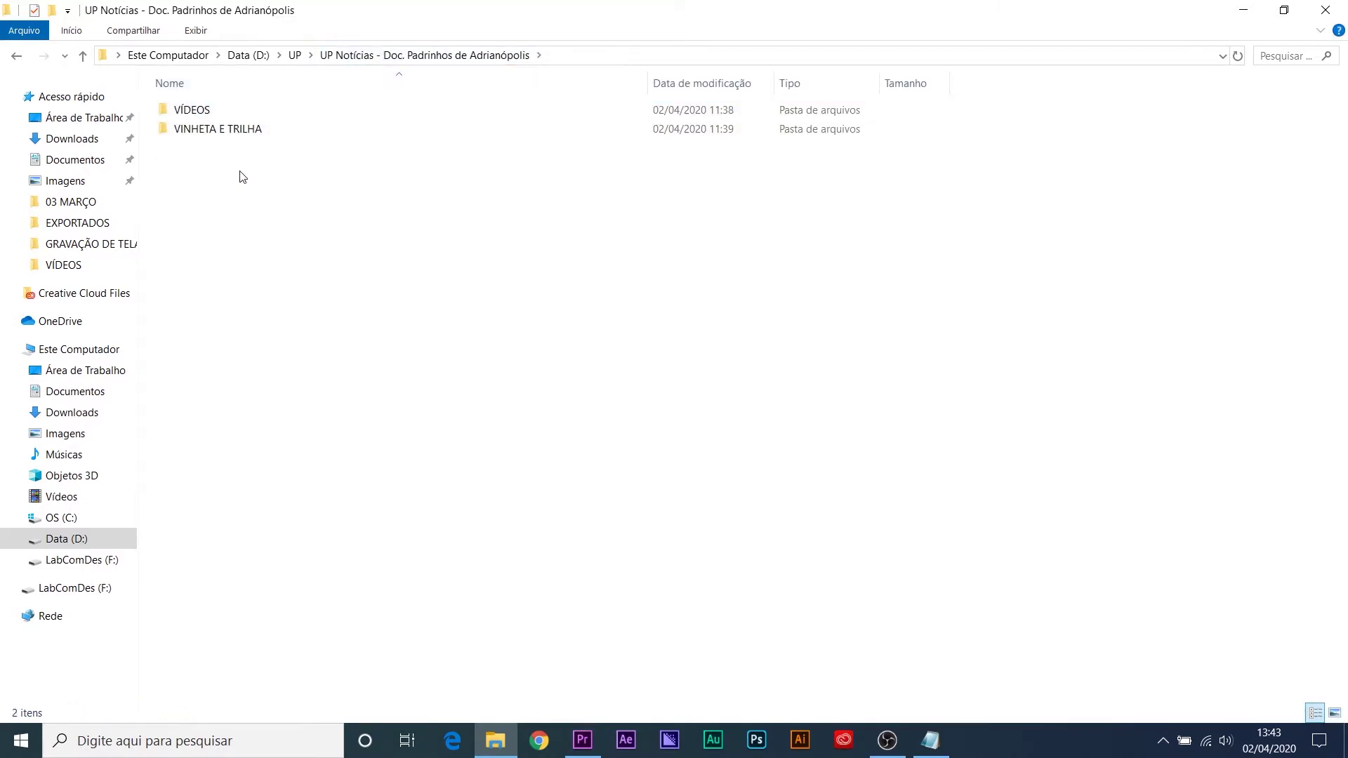
double_click(243, 133)
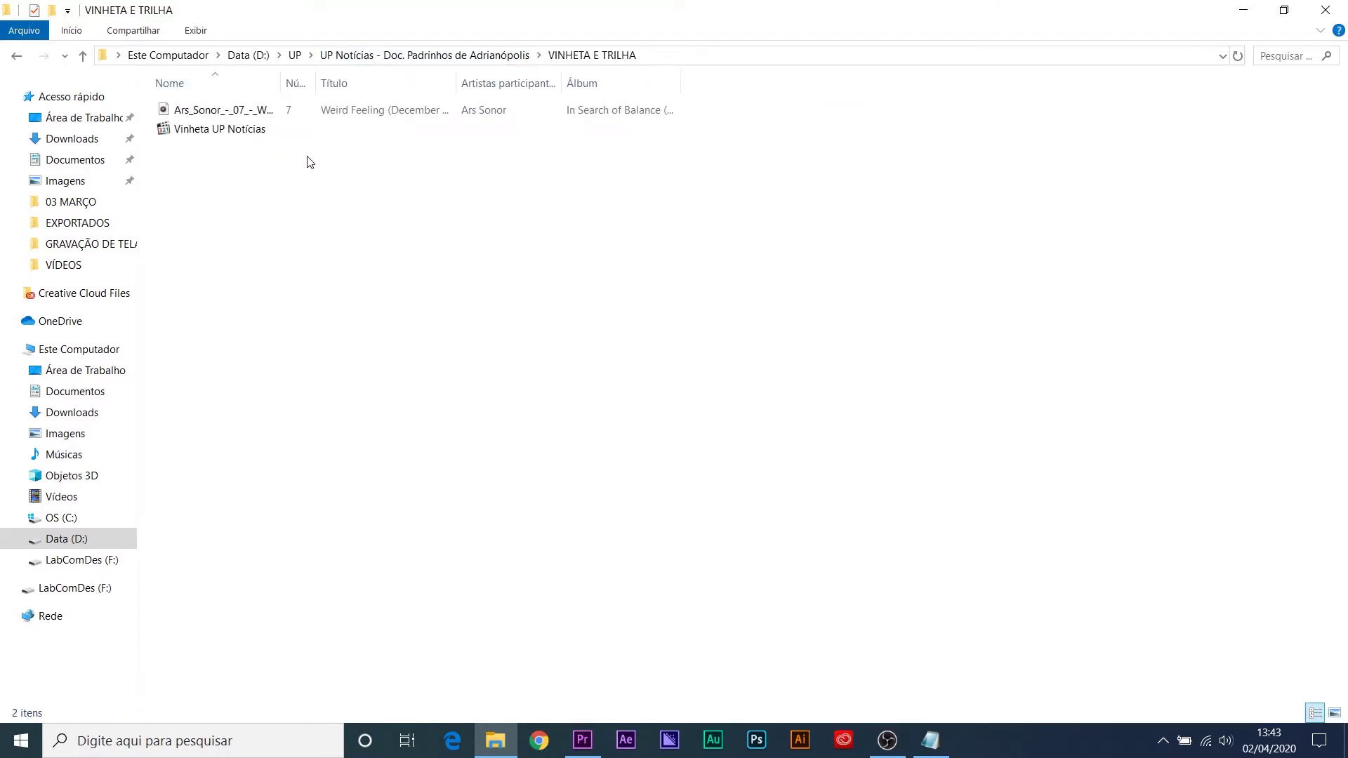
drag(286, 78, 528, 87)
click(435, 112)
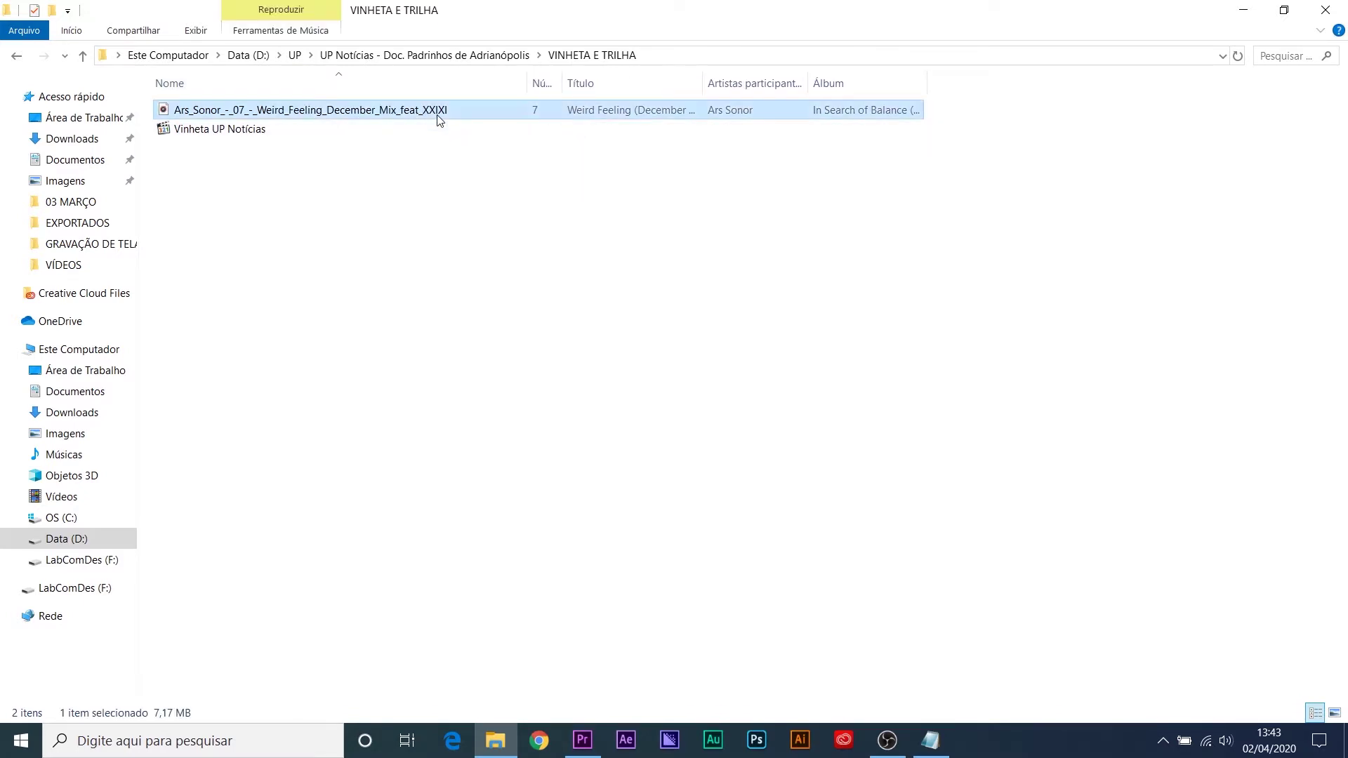
click(234, 134)
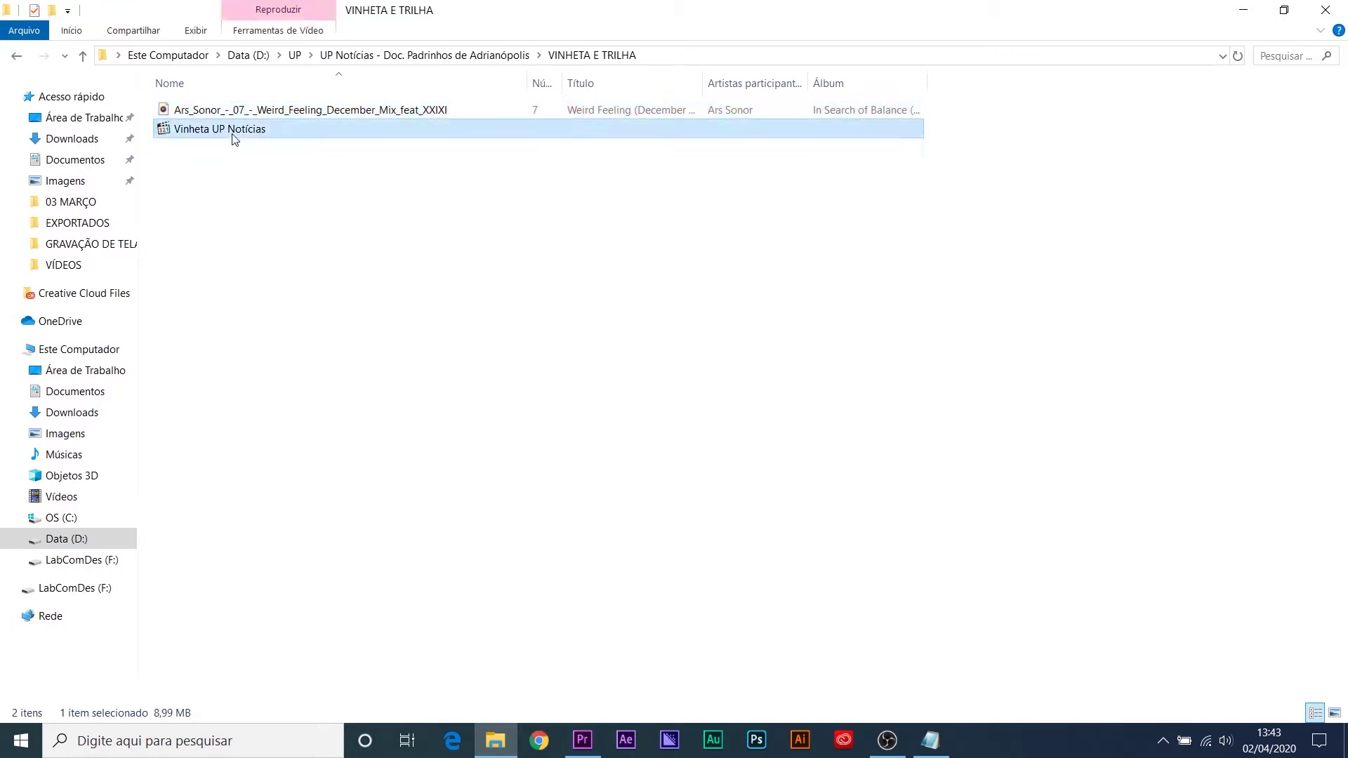
key(alt+Up)
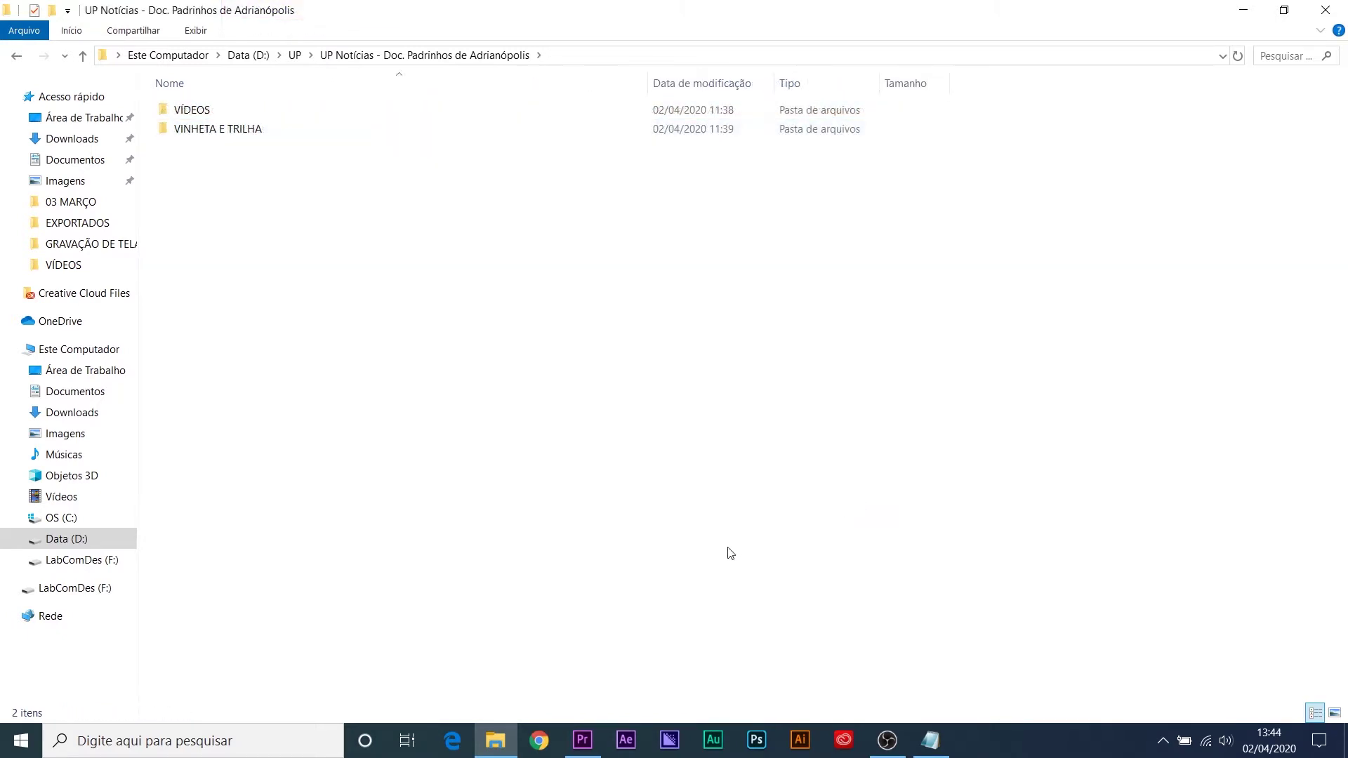
Step: In Premiere Pro, start a new project, set its location to D:\UP\UP Notícias - Doc. Padrinhos de Adrianópolis, and copy that folder's name
click(584, 744)
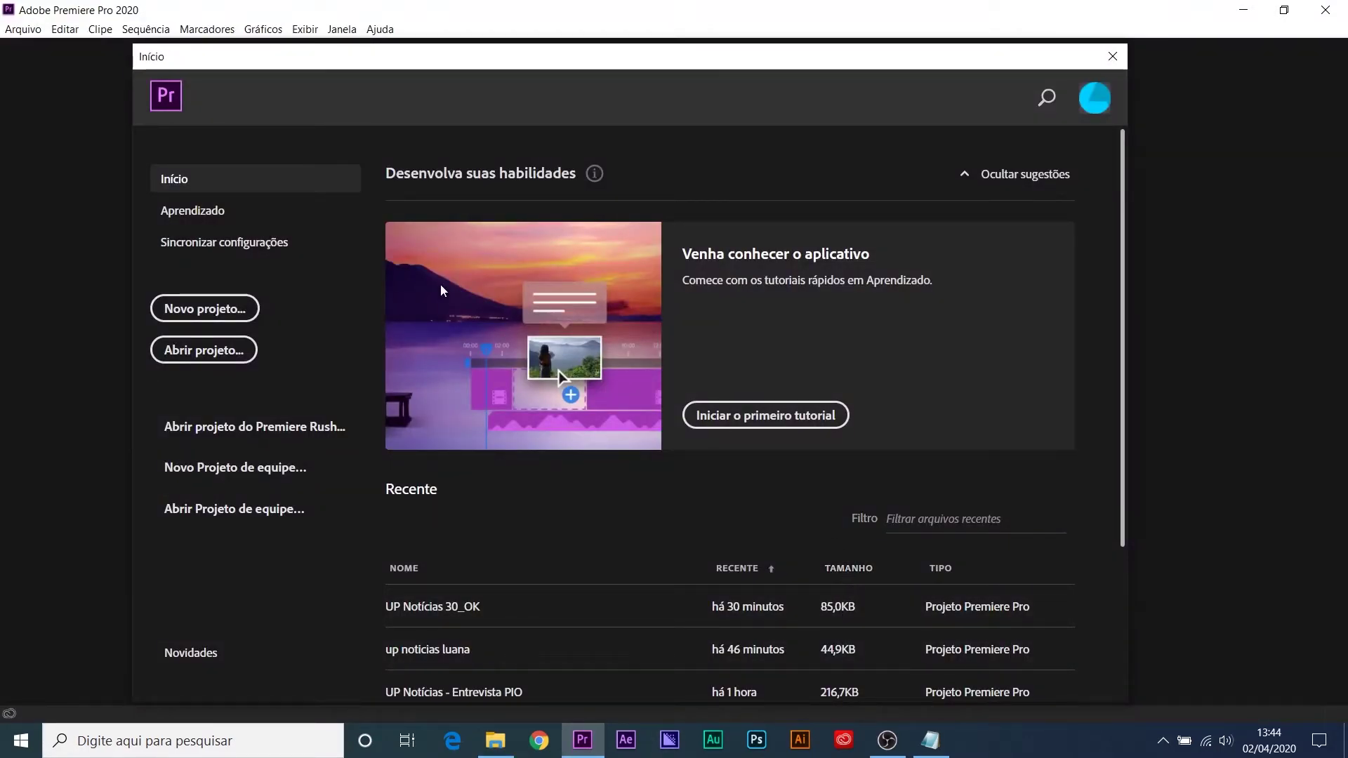
click(214, 310)
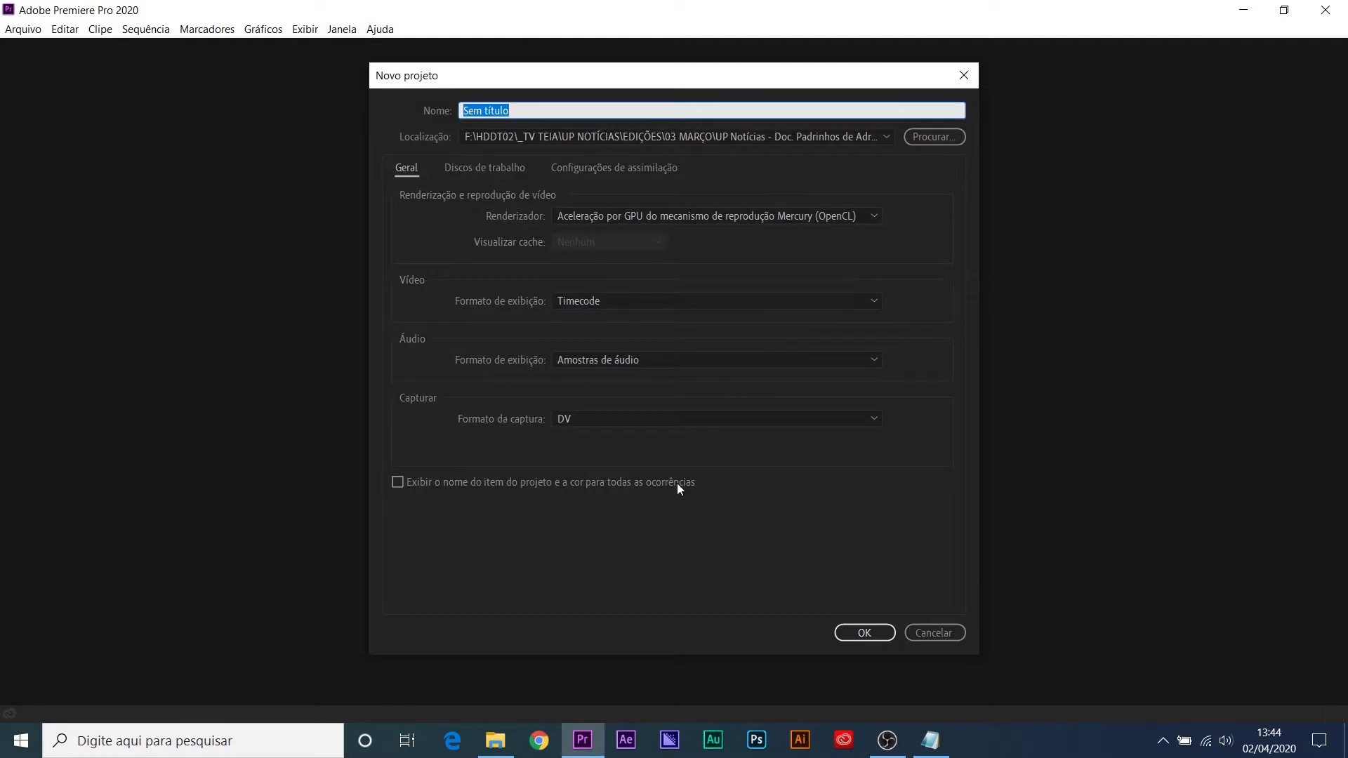
click(415, 137)
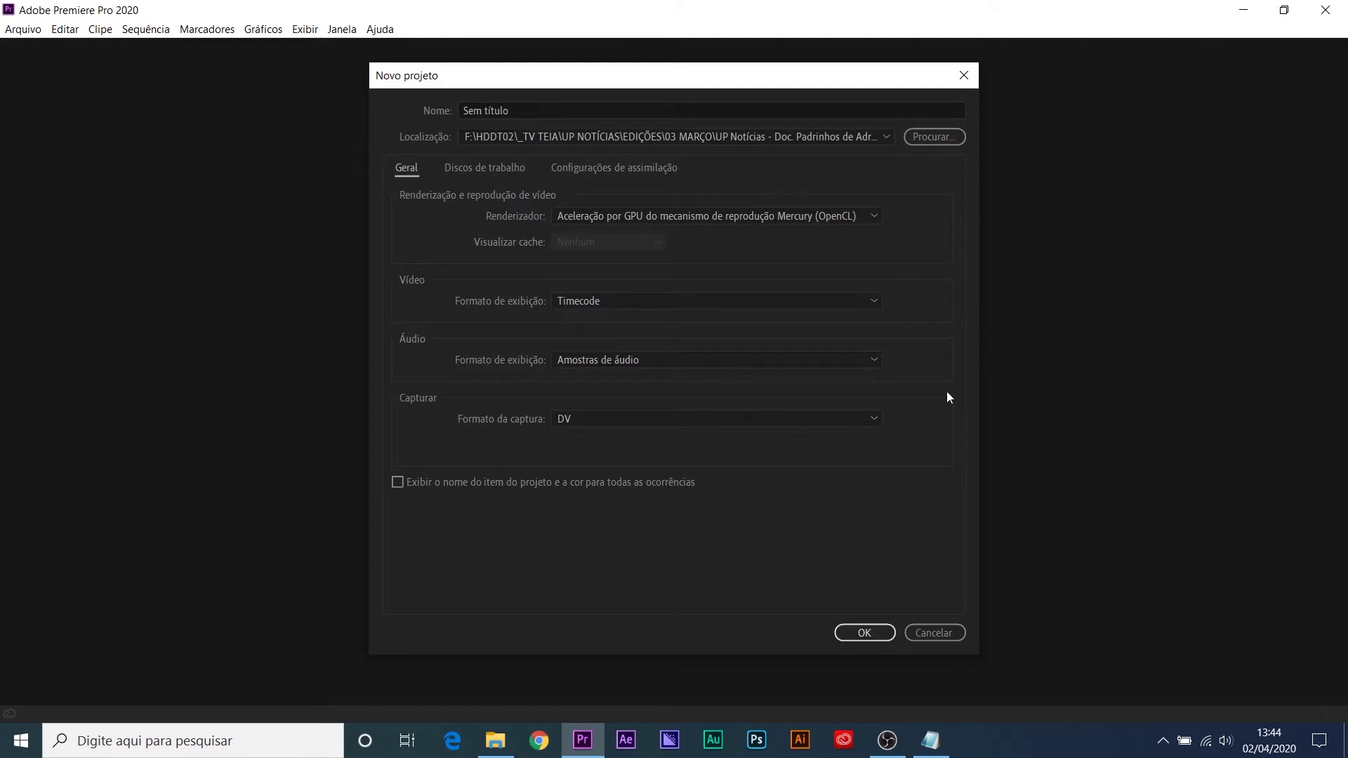
click(933, 136)
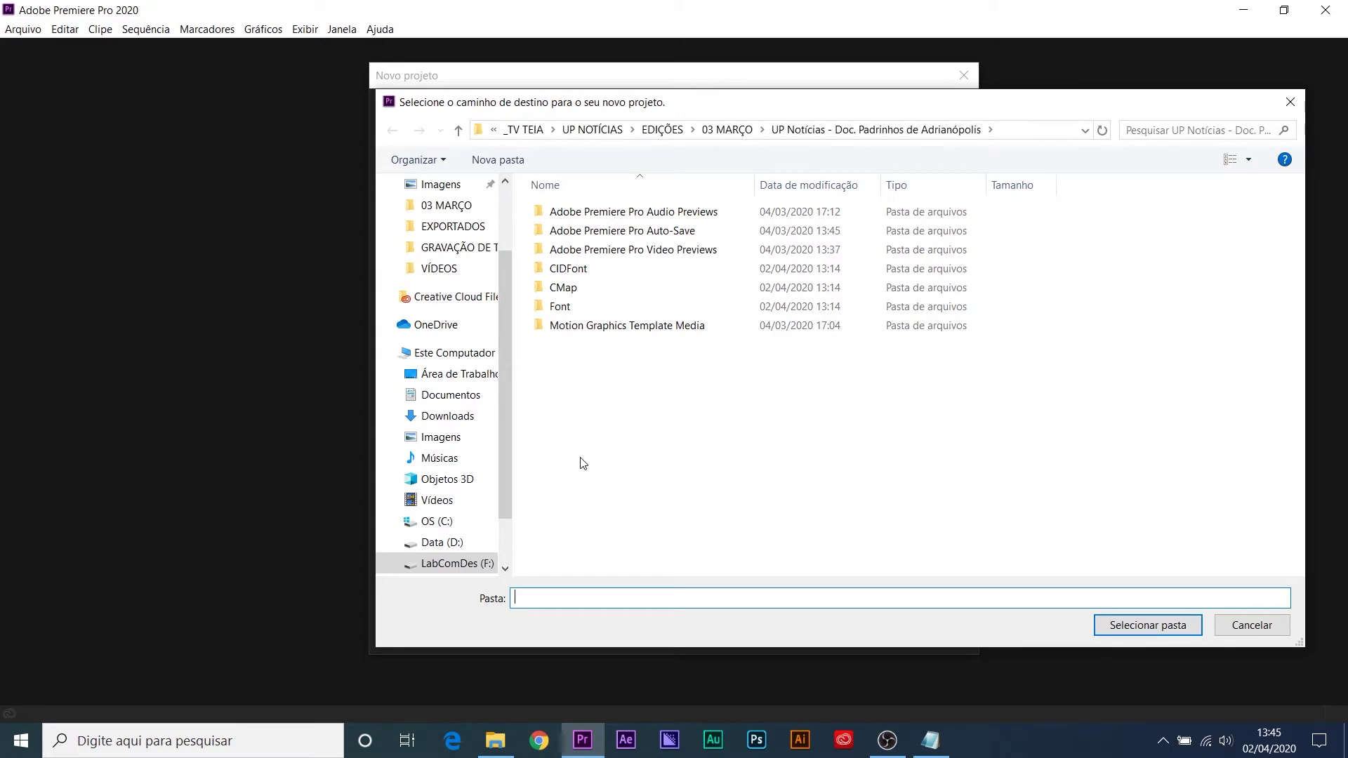
drag(504, 486, 504, 530)
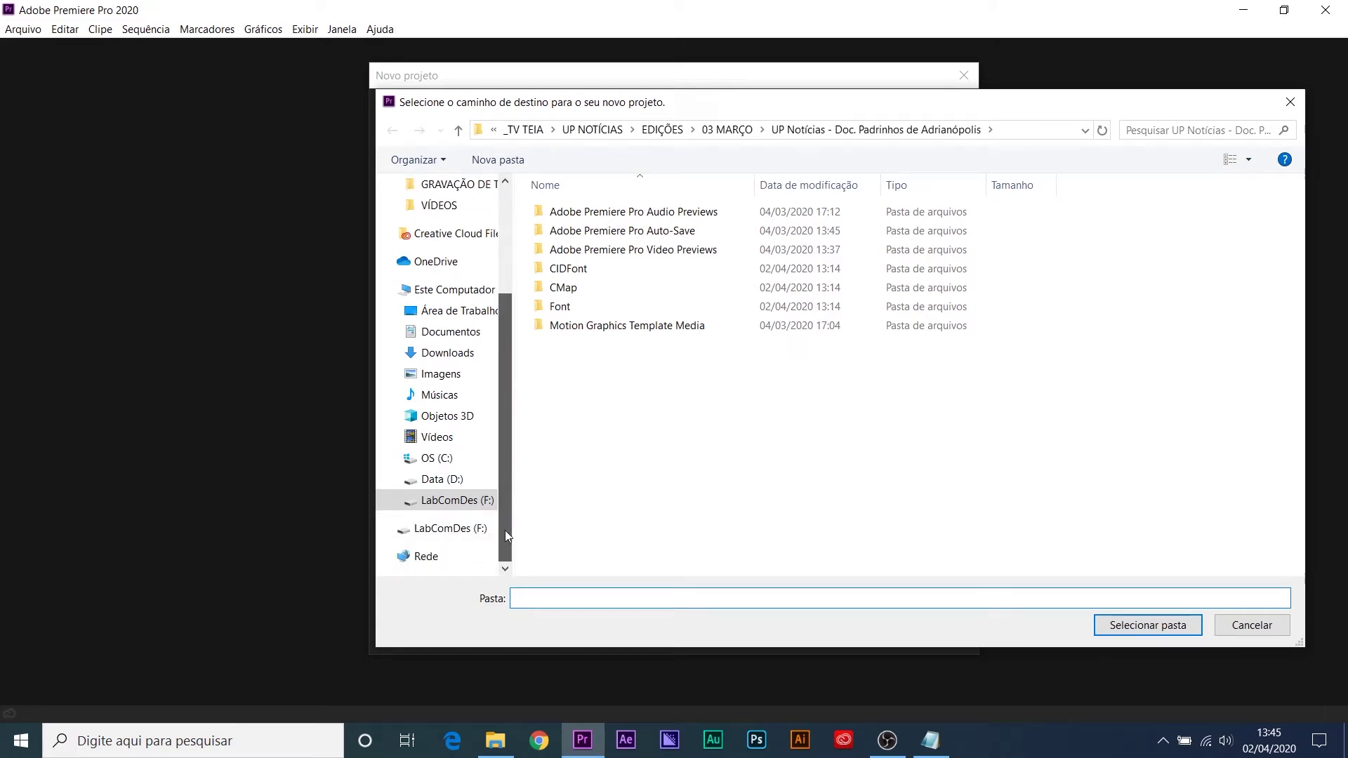
click(441, 480)
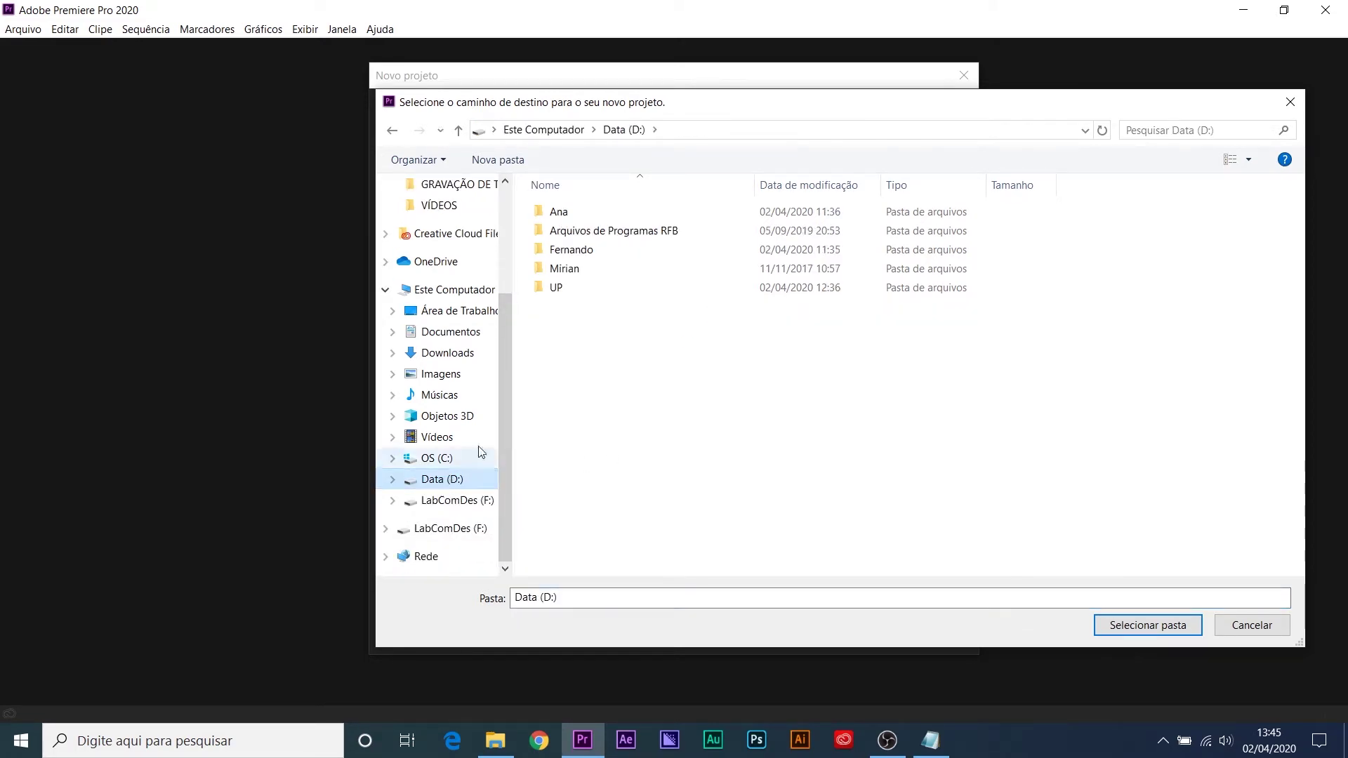
click(556, 294)
double_click(556, 293)
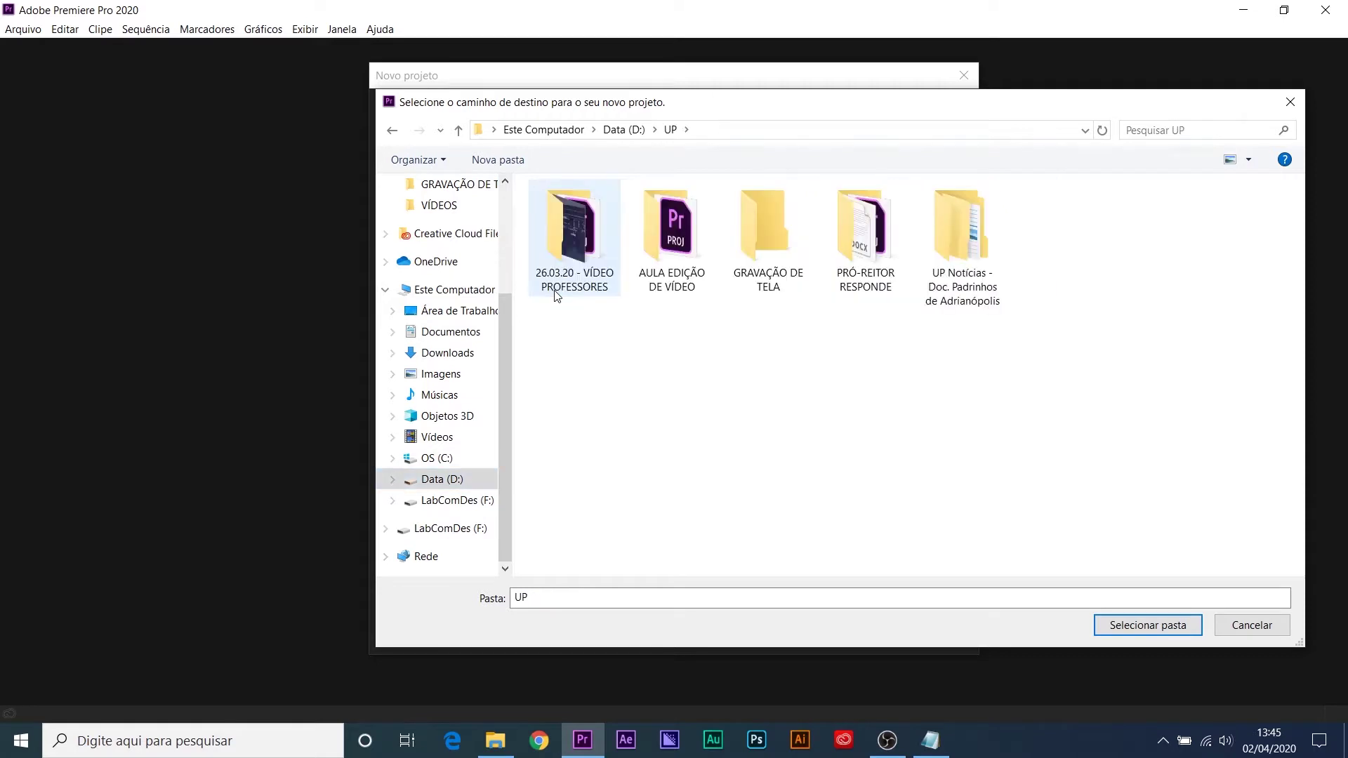
click(956, 230)
double_click(956, 230)
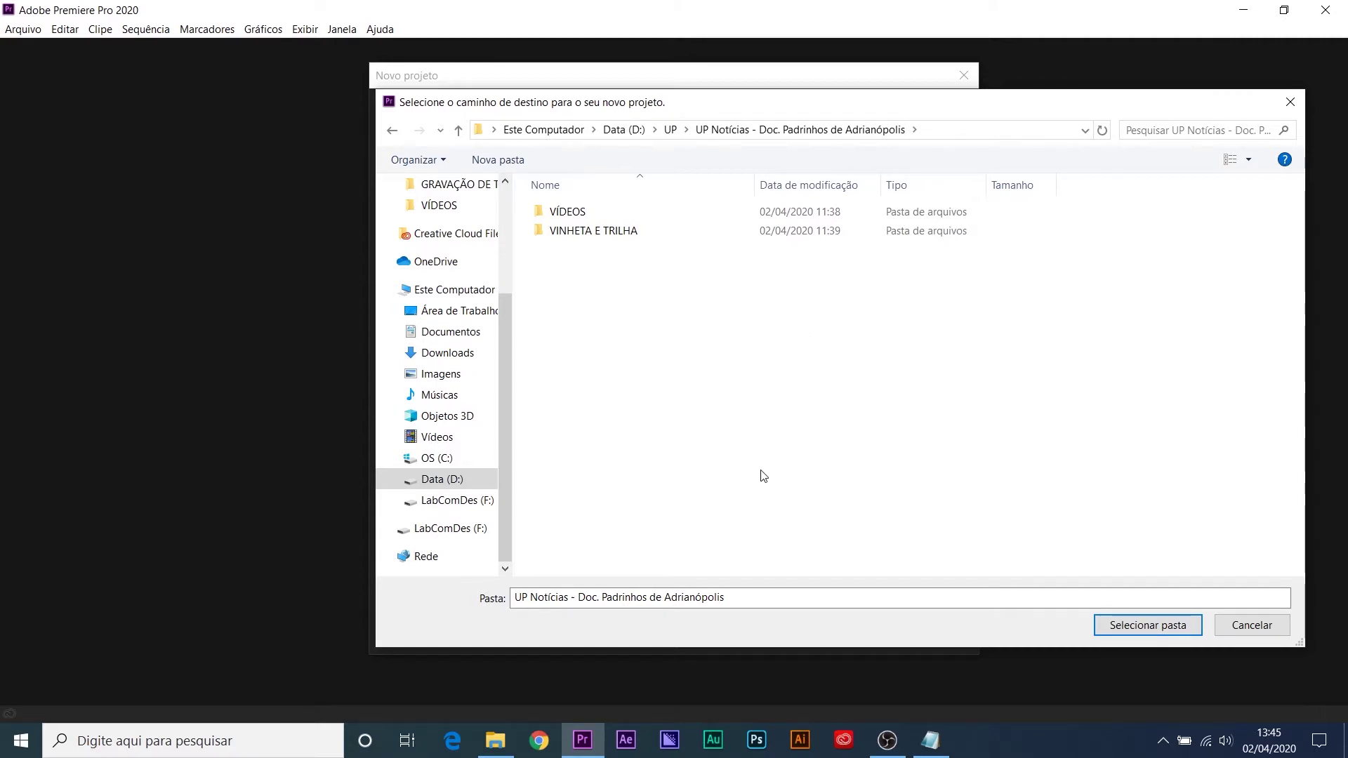
drag(761, 599, 483, 604)
key(ctrl+c)
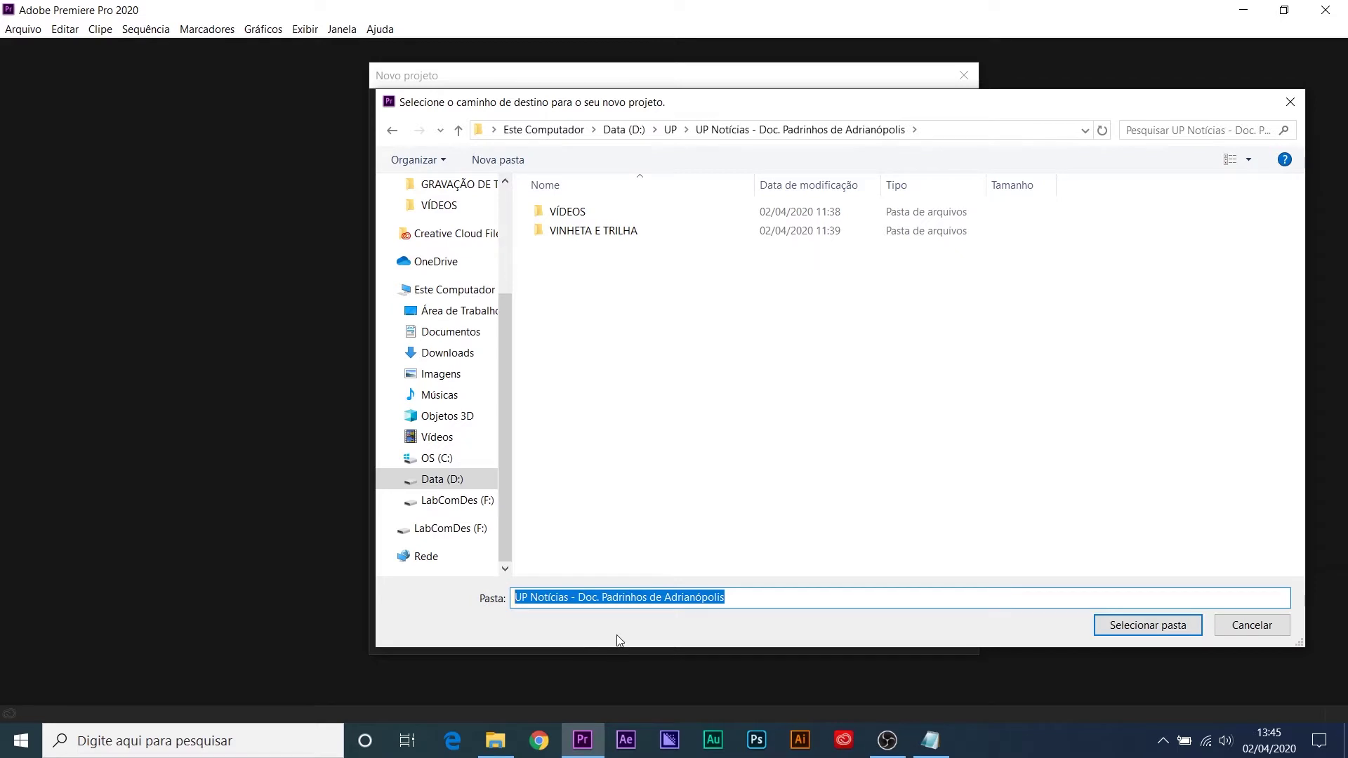
click(746, 499)
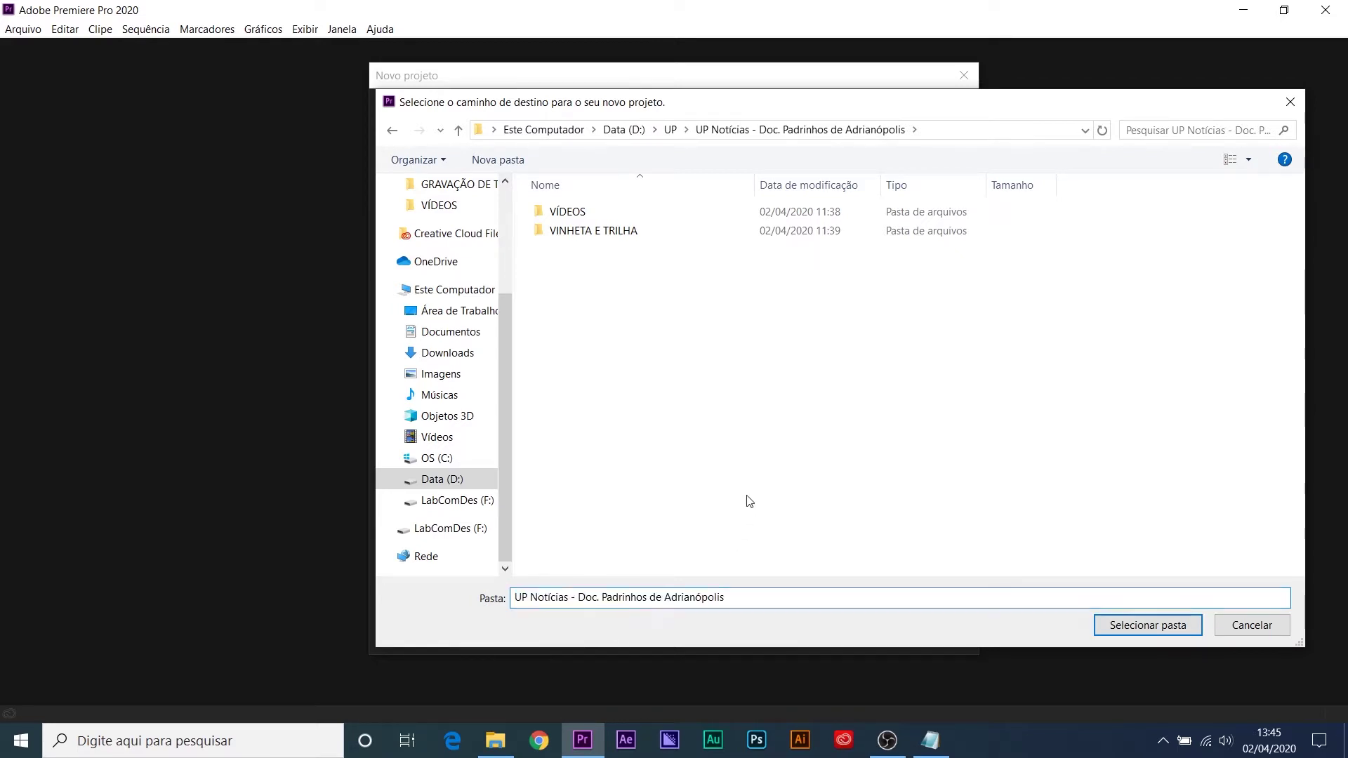
click(1162, 630)
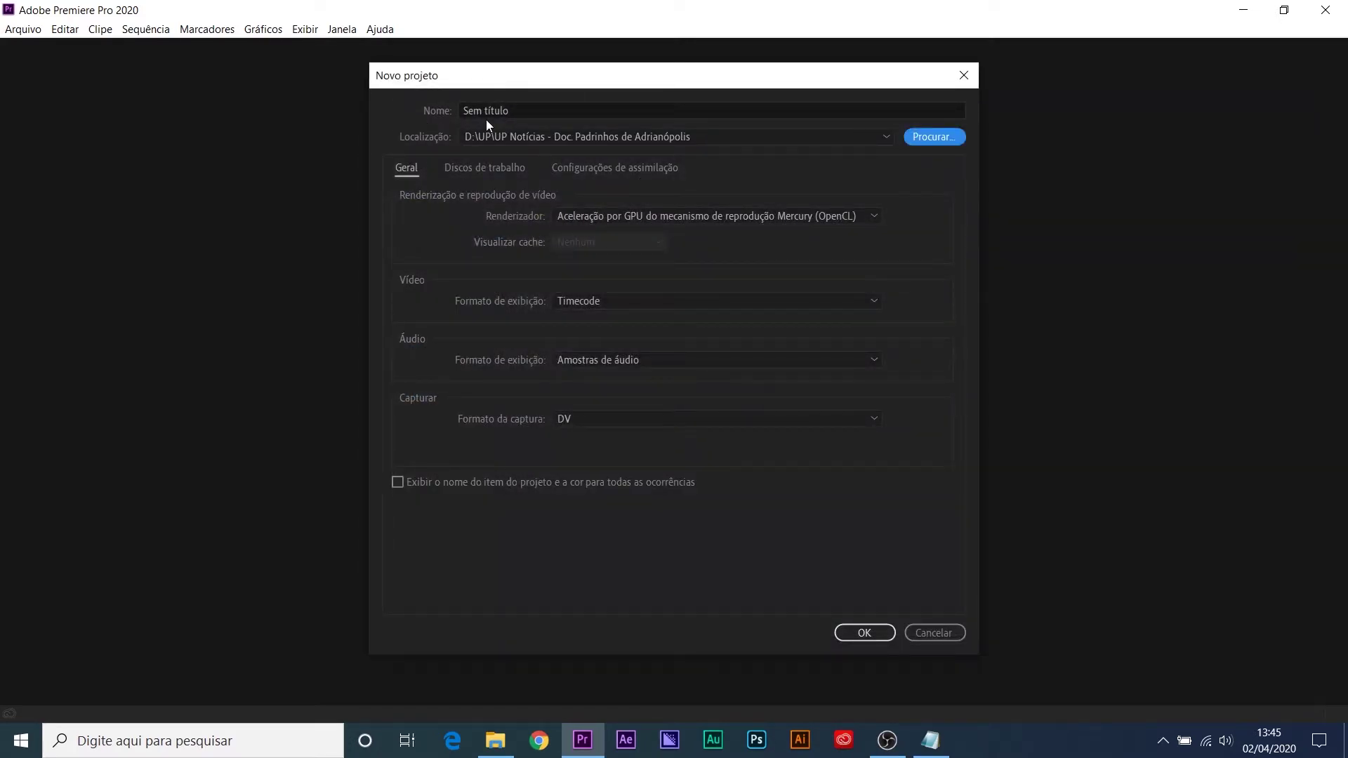
Step: Name the project "UP Notícias - Doc. Padrinhos de Adrianópolis" using the copied folder name and create it
click(532, 110)
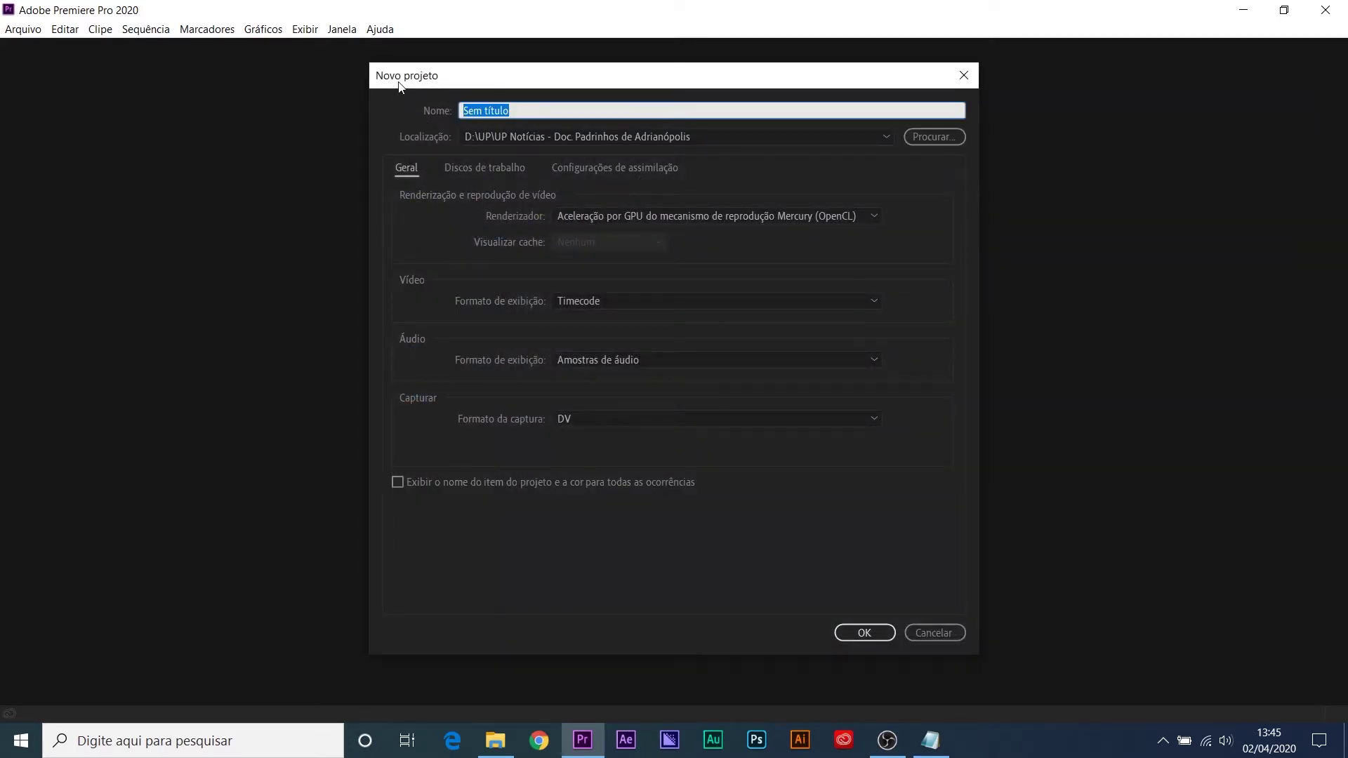
key(ctrl+v)
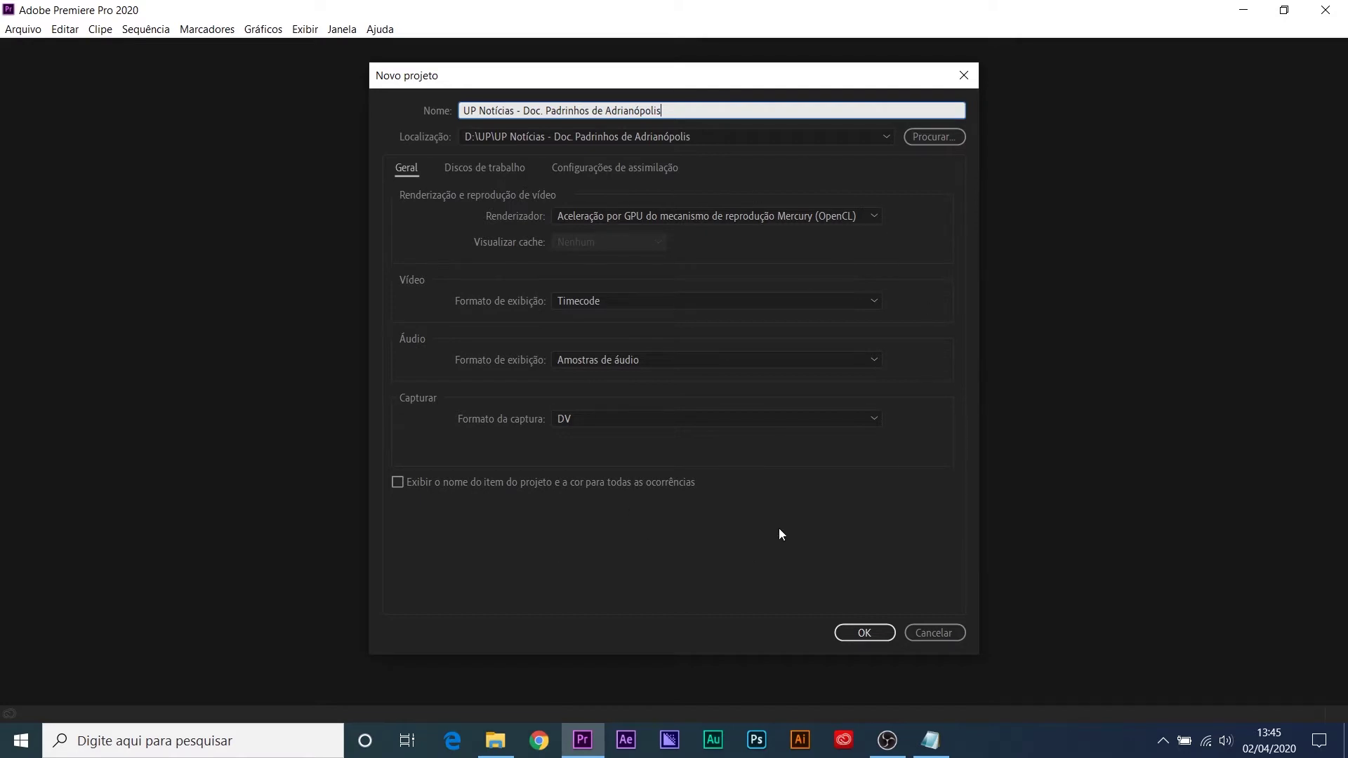
click(865, 632)
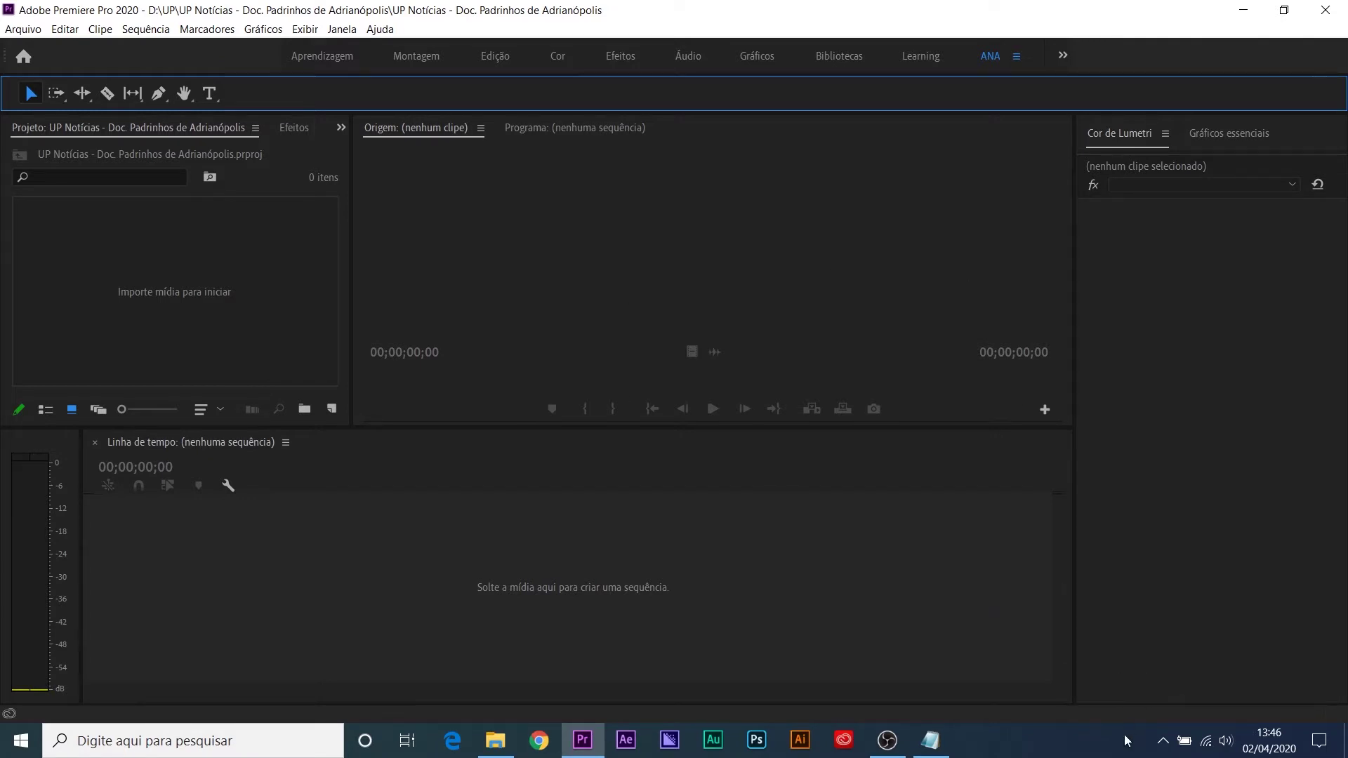
Step: View the Aprendizagem workspace, return to the ANA workspace, and slightly enlarge its project and monitor areas above the timeline
click(326, 56)
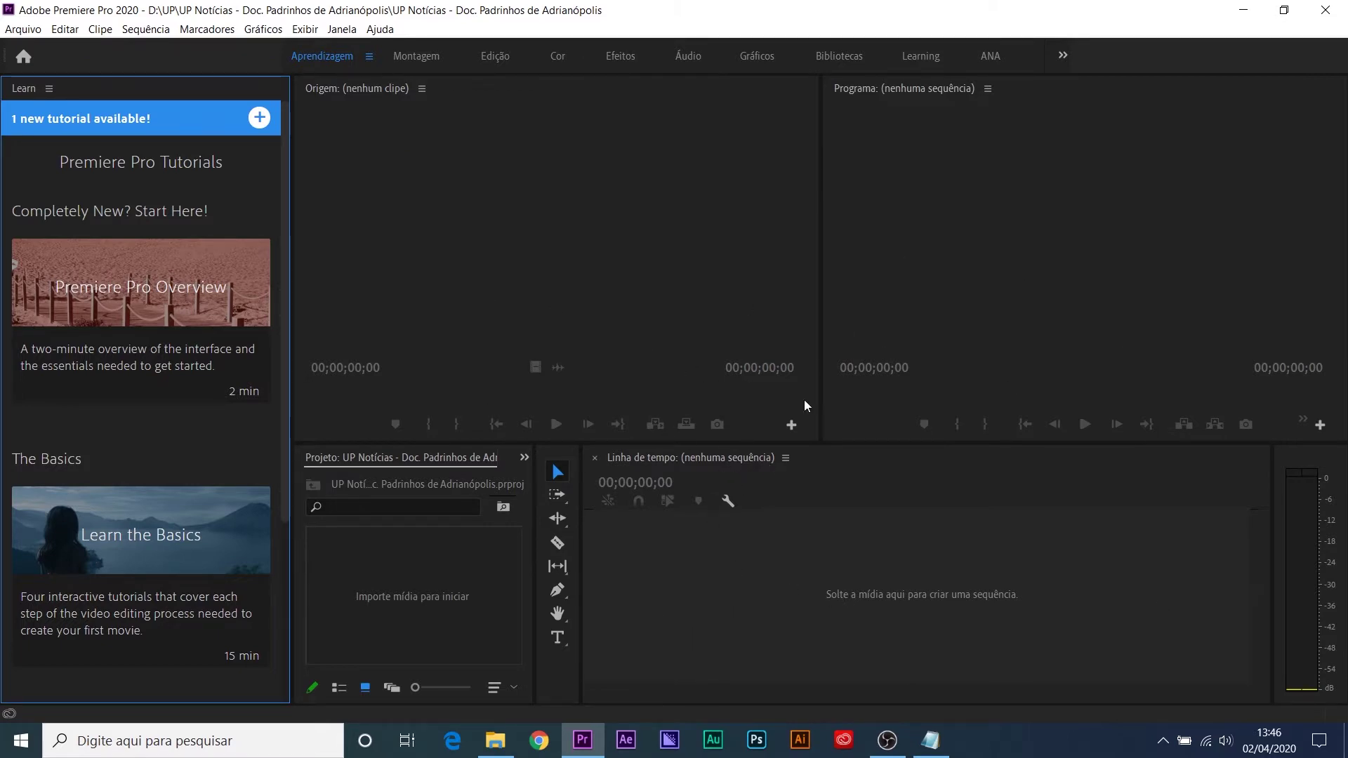
click(992, 56)
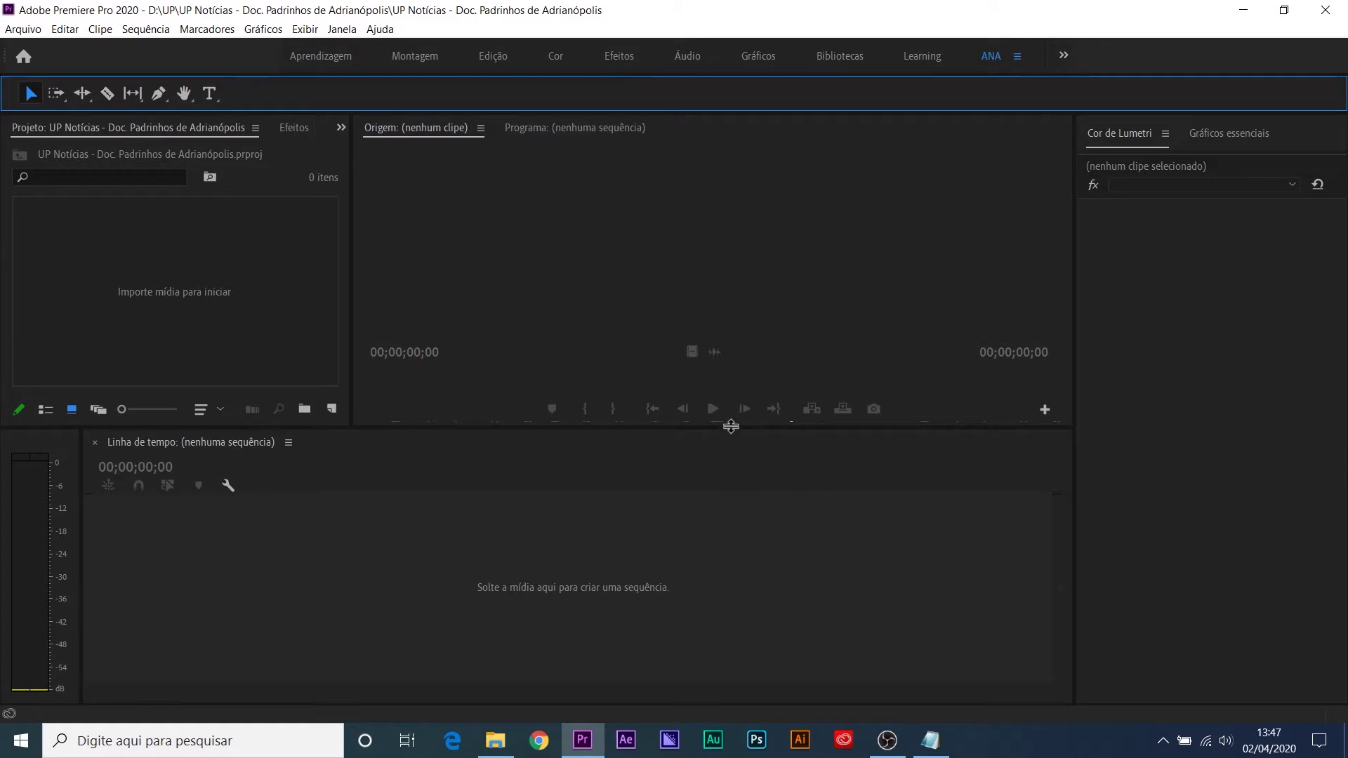
drag(731, 426, 731, 456)
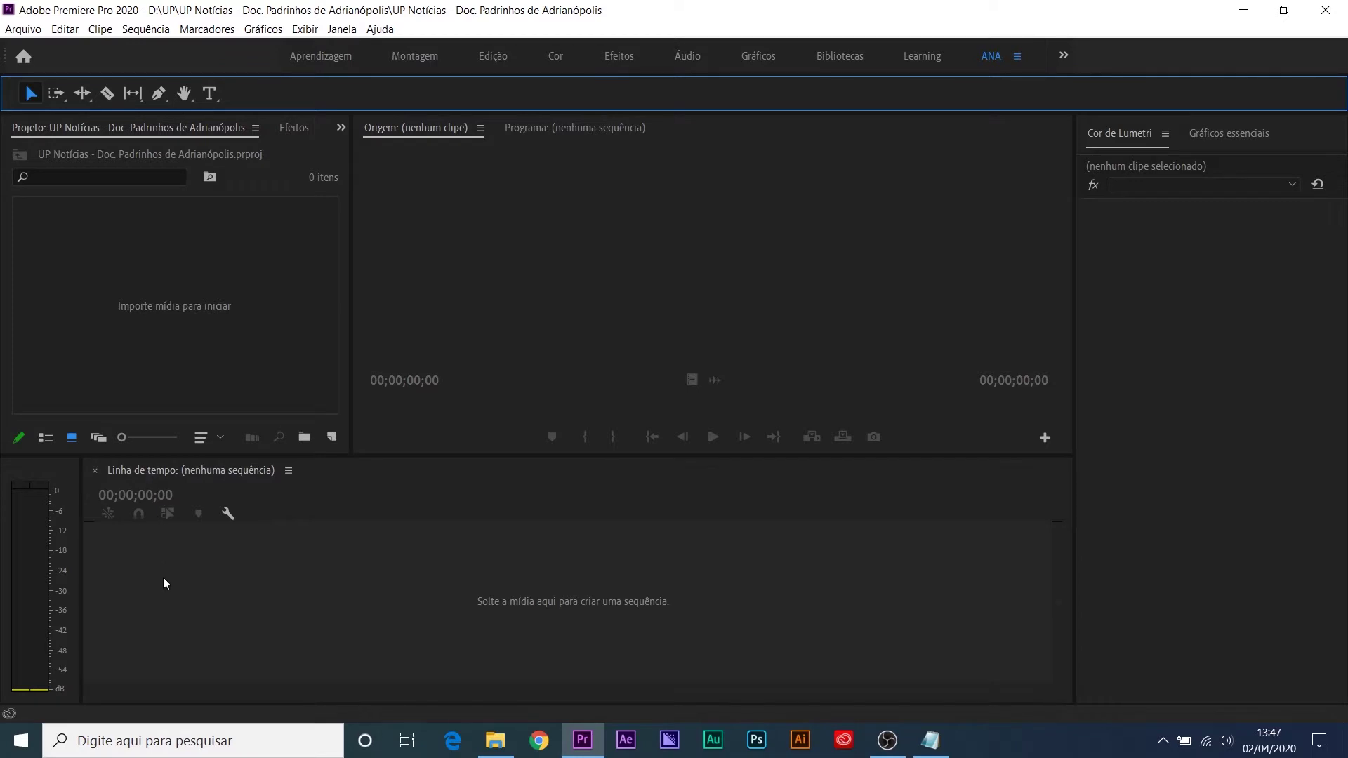
click(66, 469)
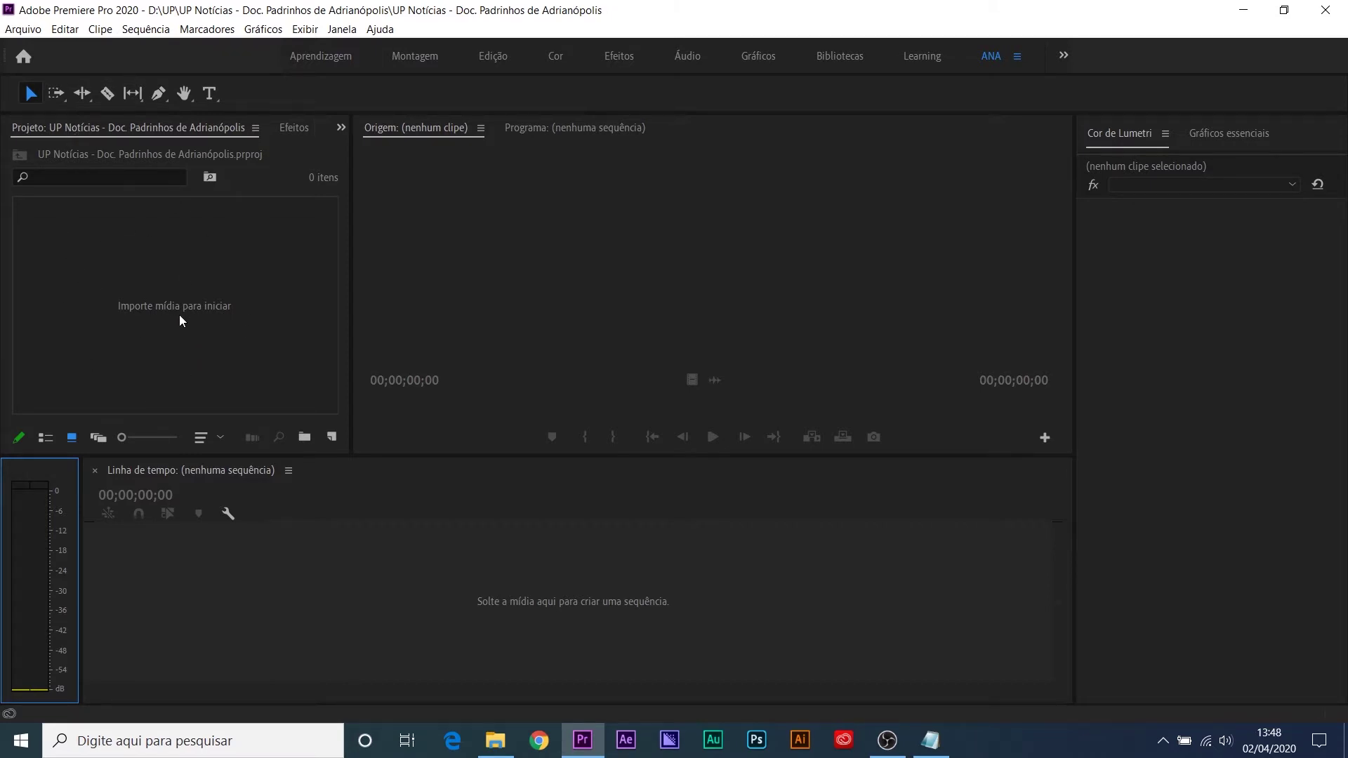
Step: Examine the available effect categories and display the effect controls in the project panel group
click(286, 130)
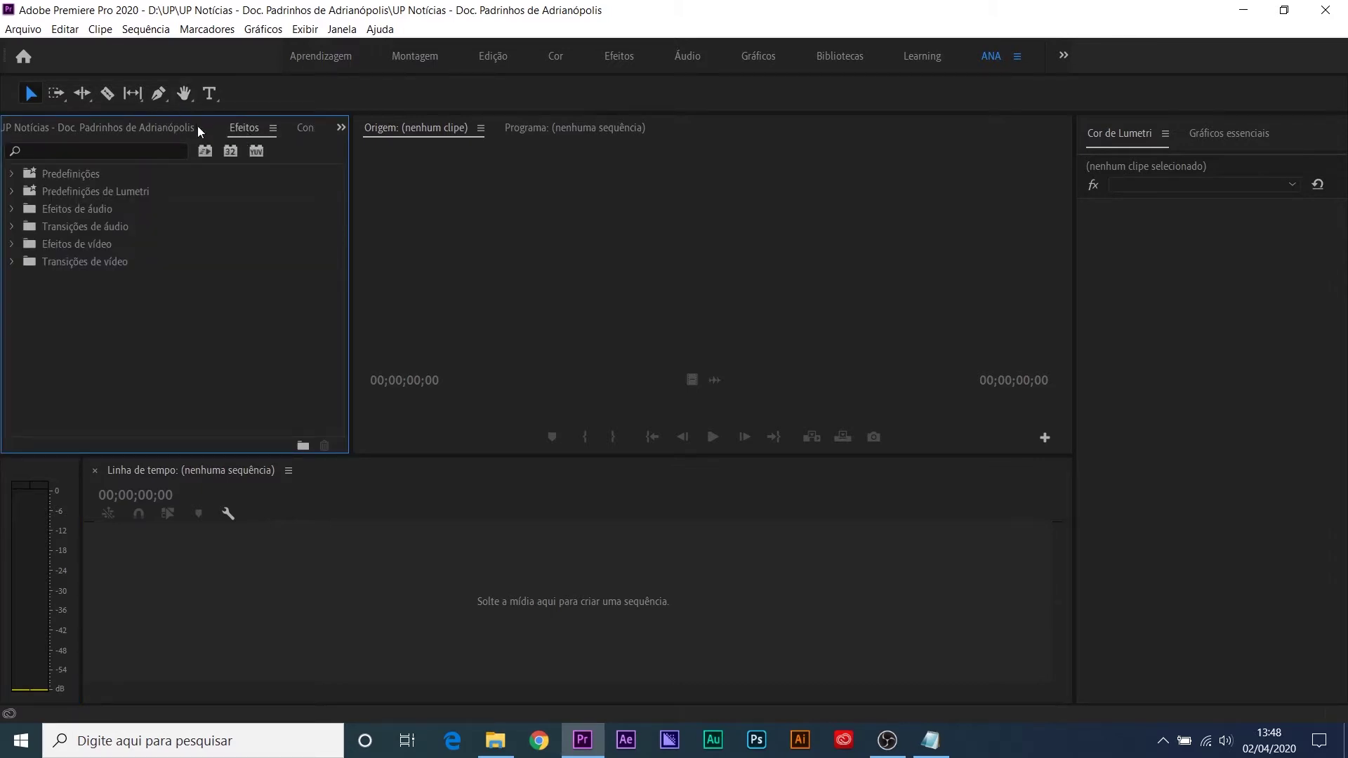
click(100, 145)
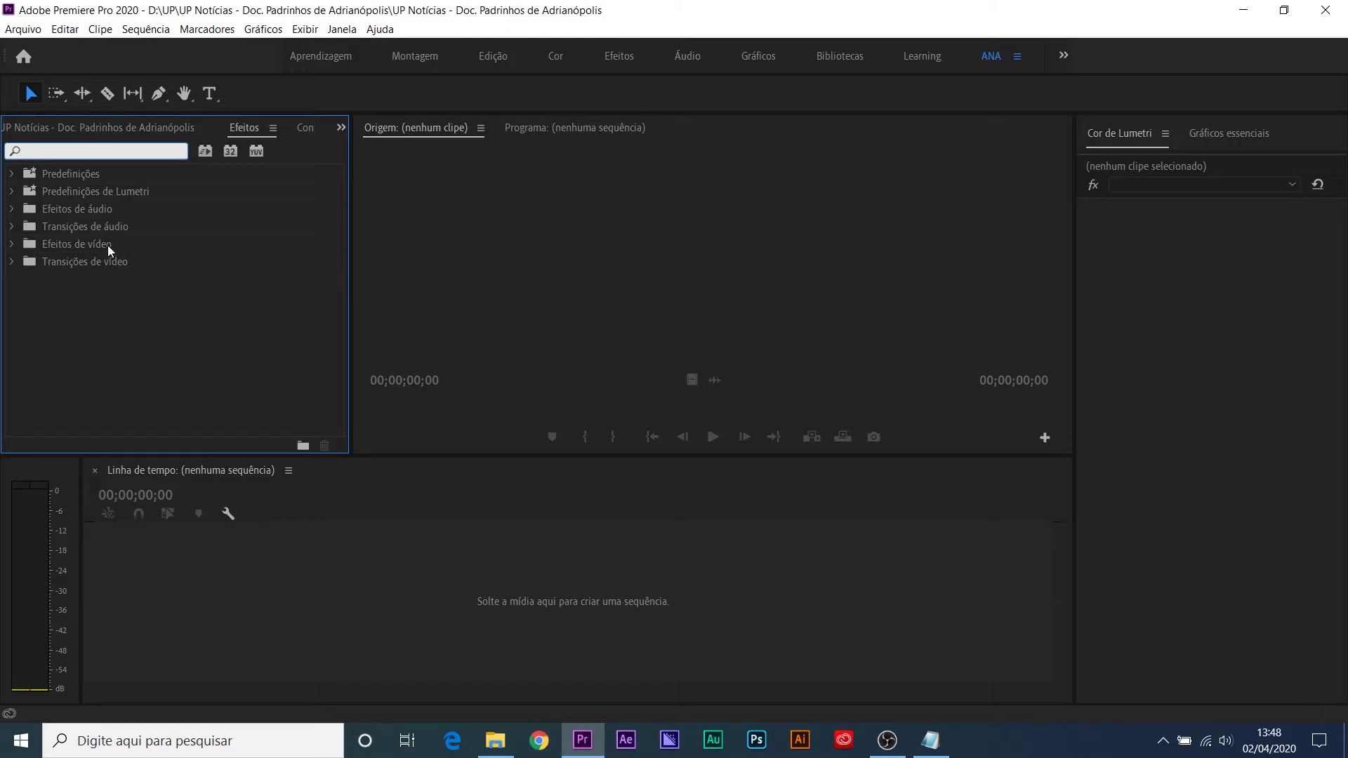
click(135, 338)
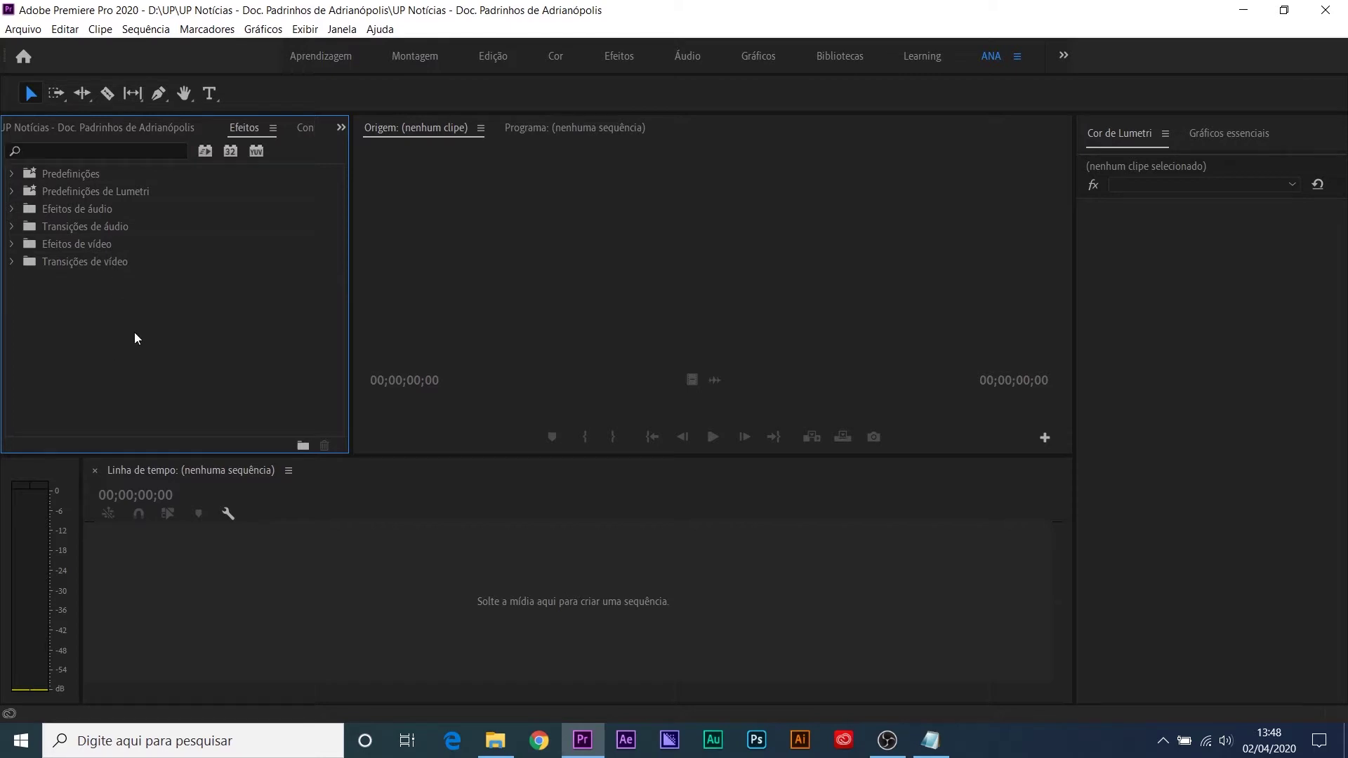
click(306, 128)
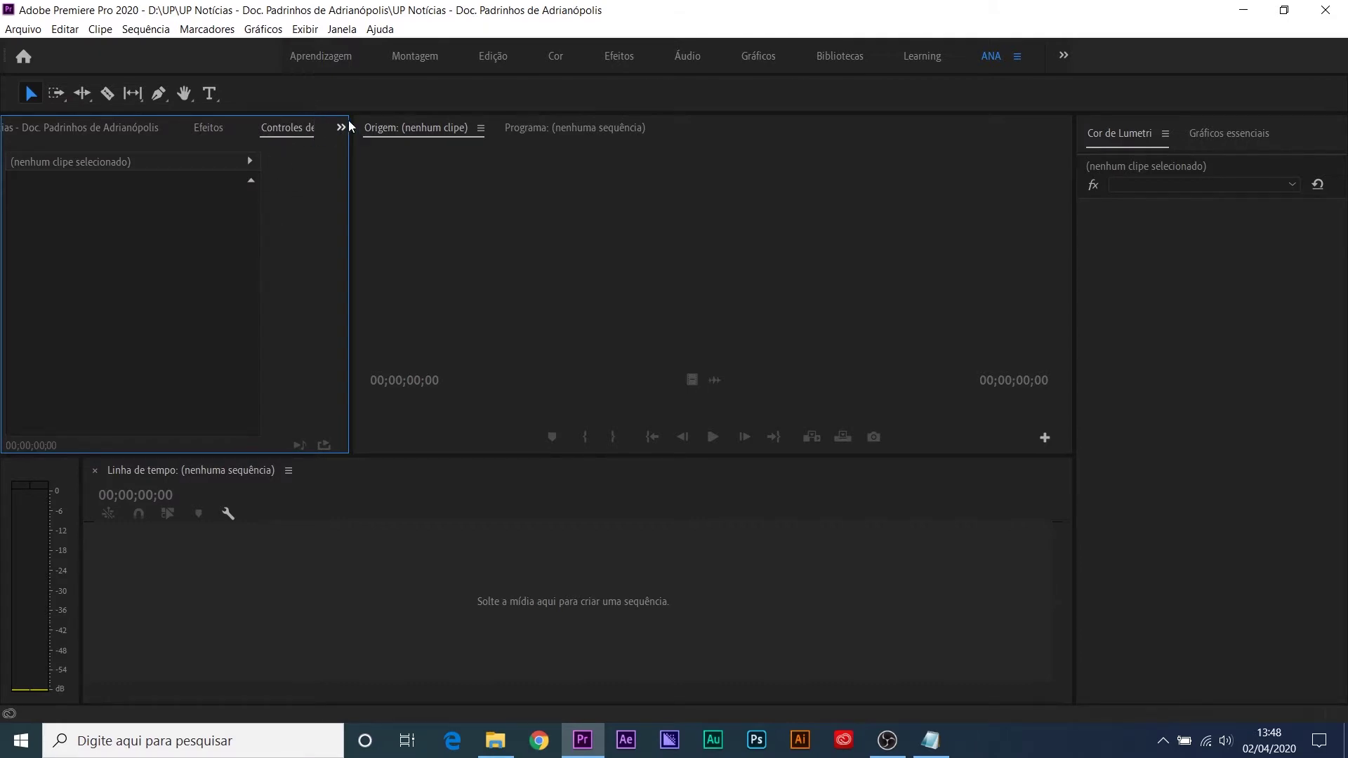
click(340, 130)
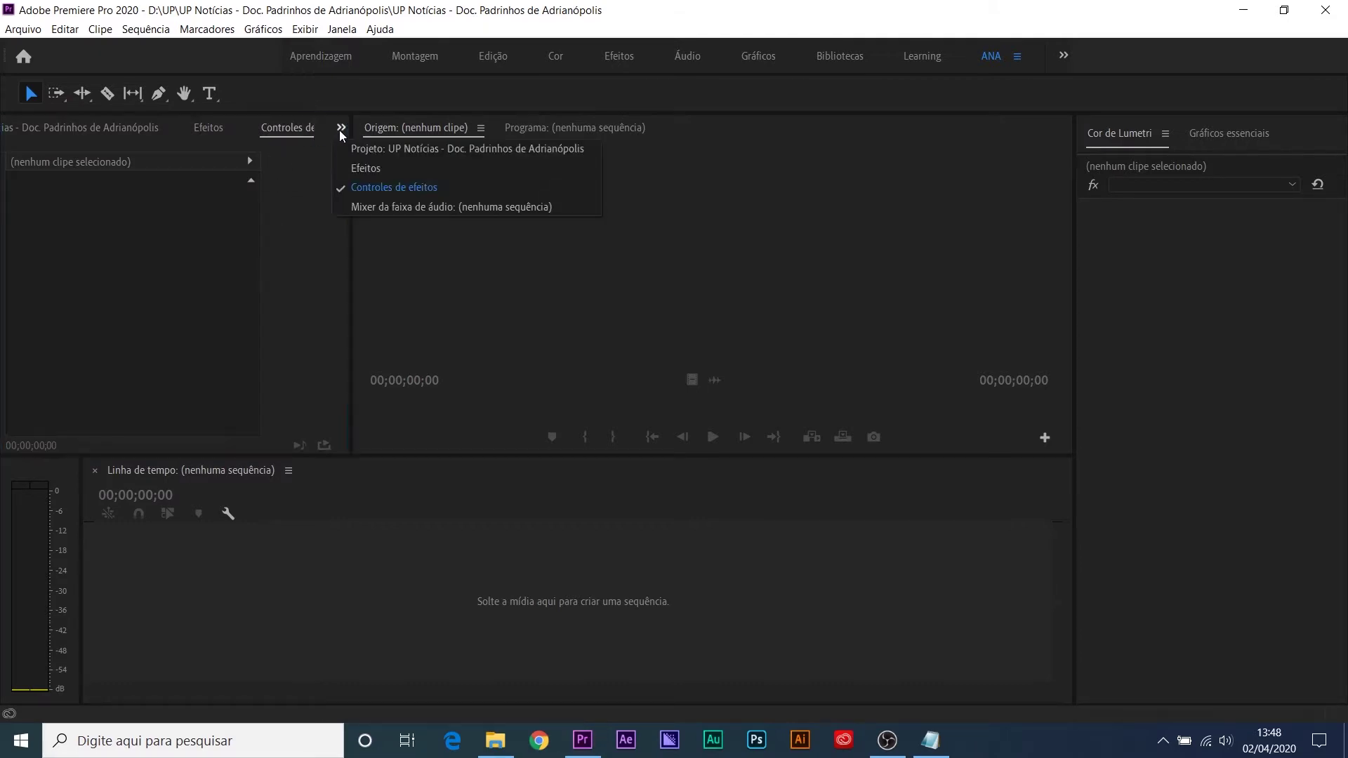
click(365, 191)
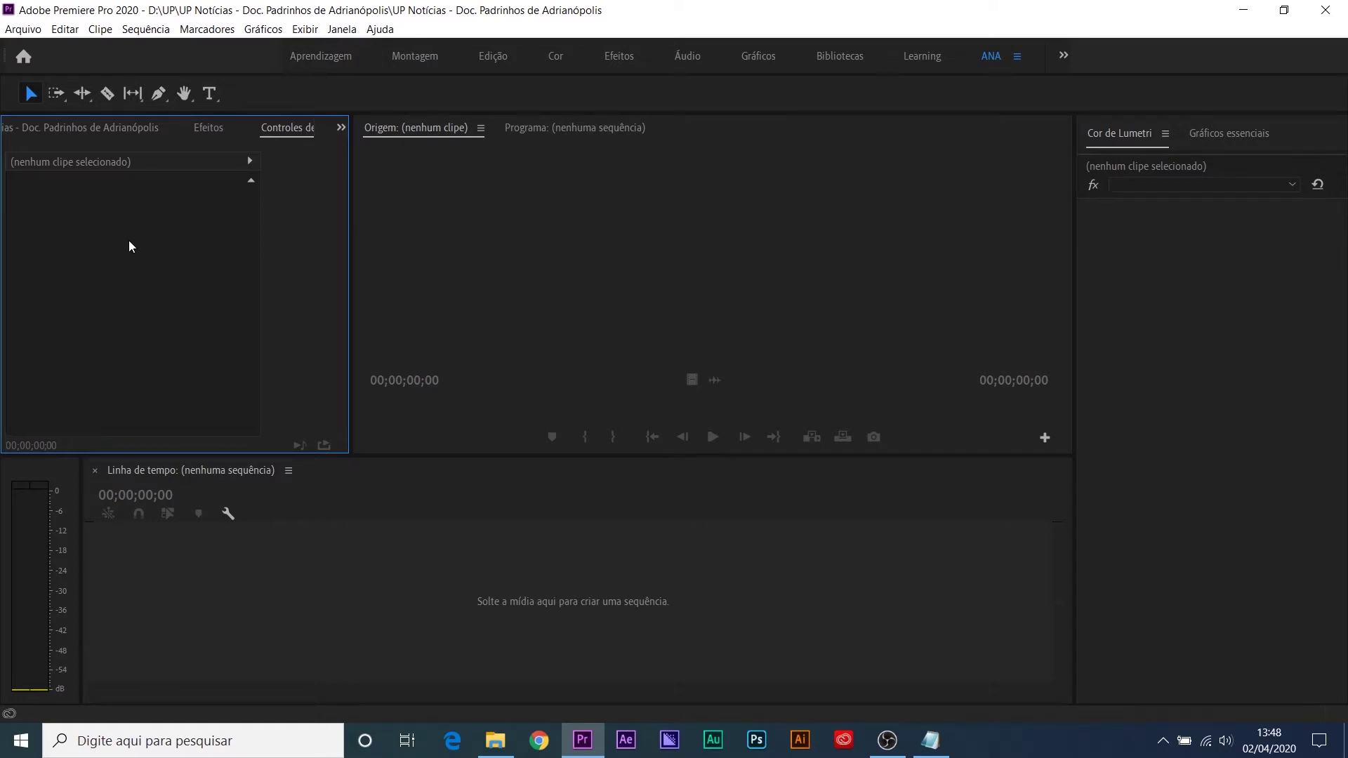
Step: View the audio track mixer in the project panel group, and return to the project panel
click(338, 132)
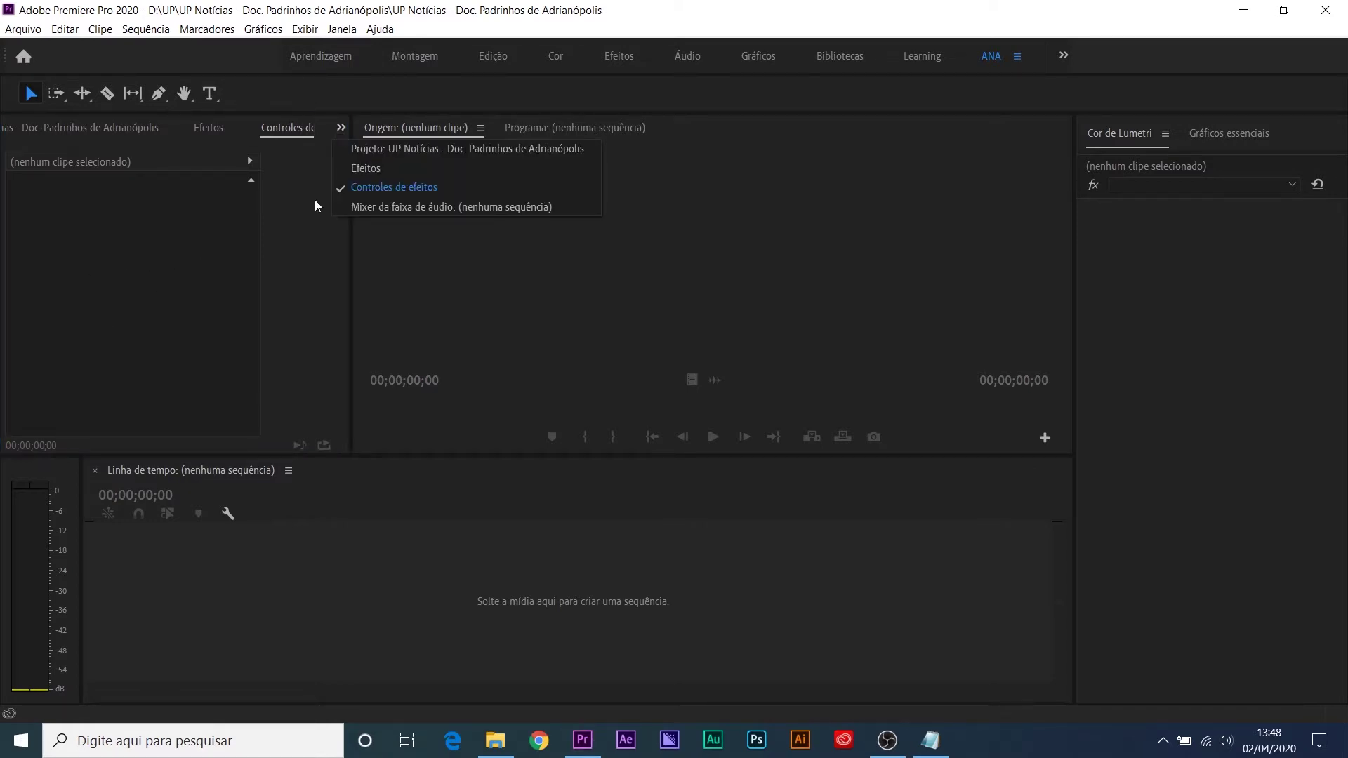
click(421, 207)
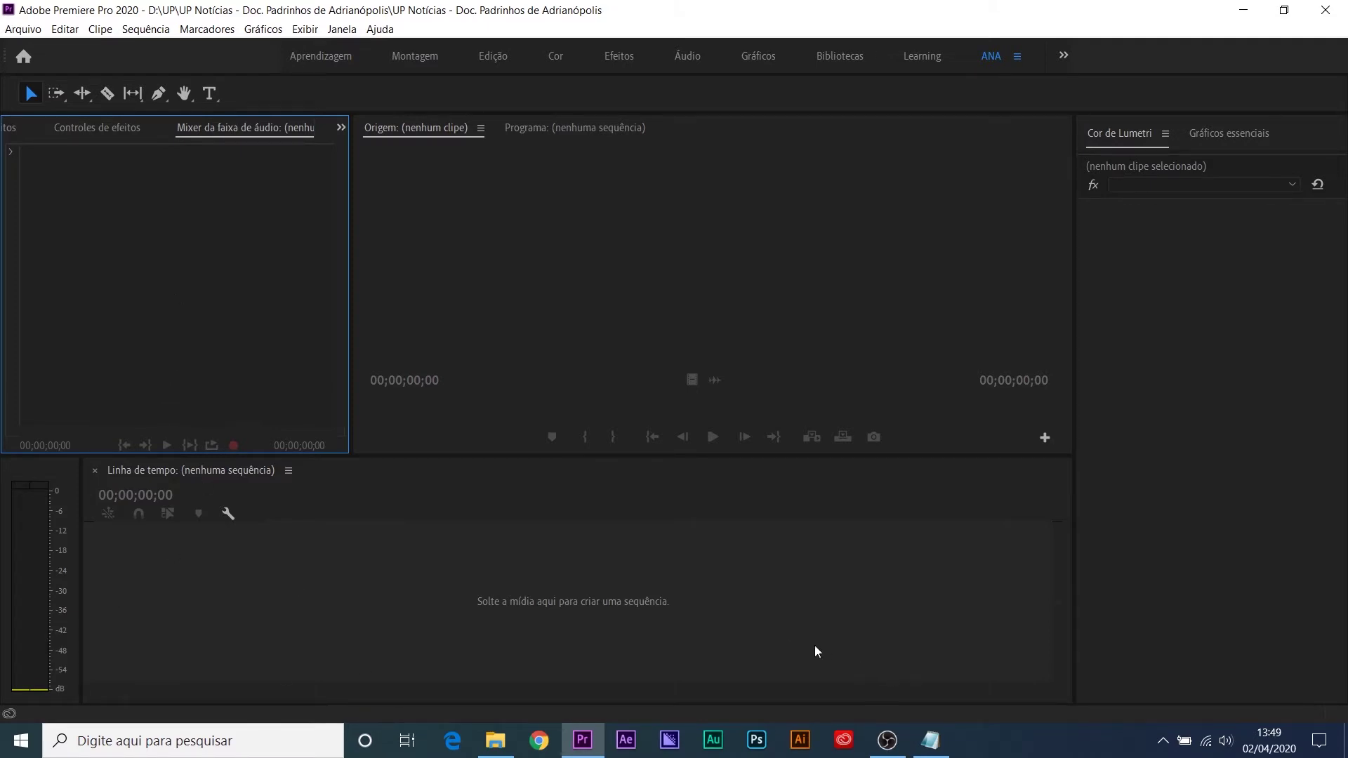
click(340, 128)
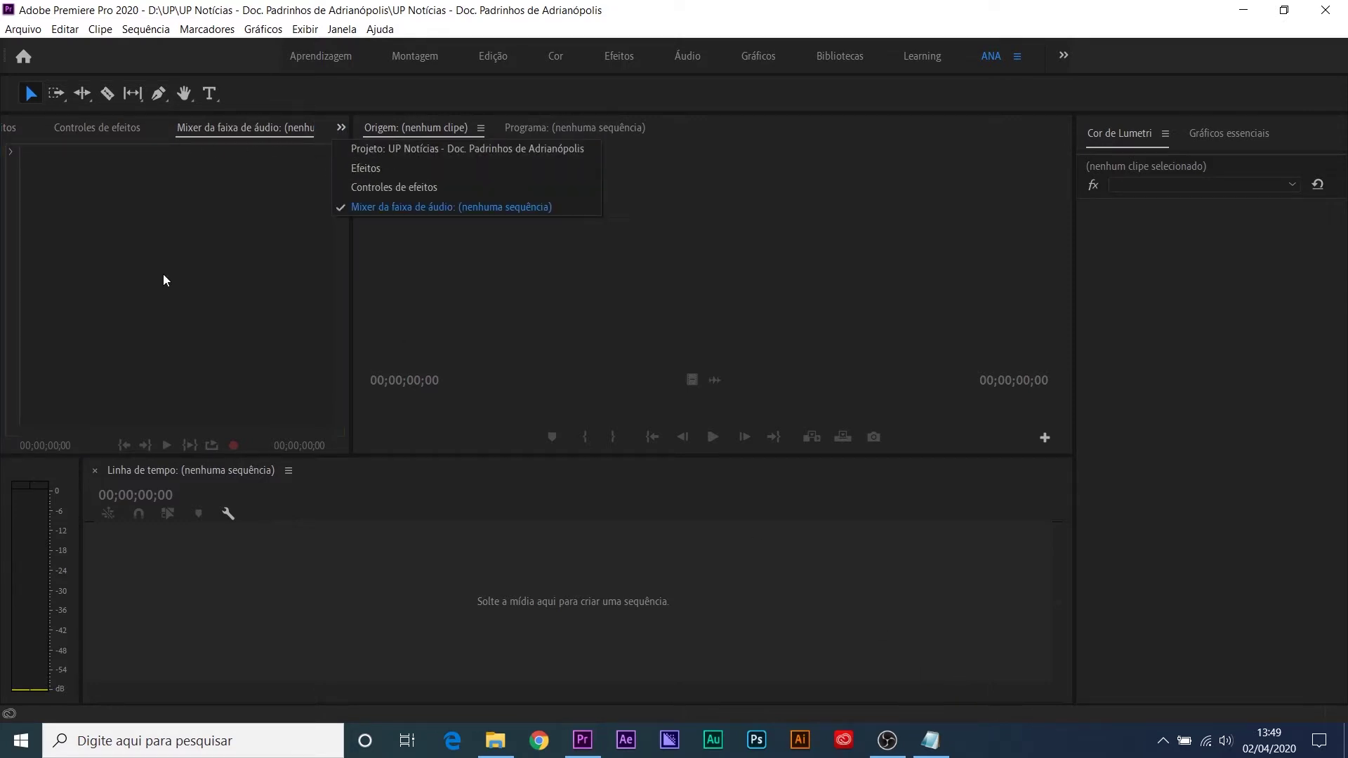
click(387, 149)
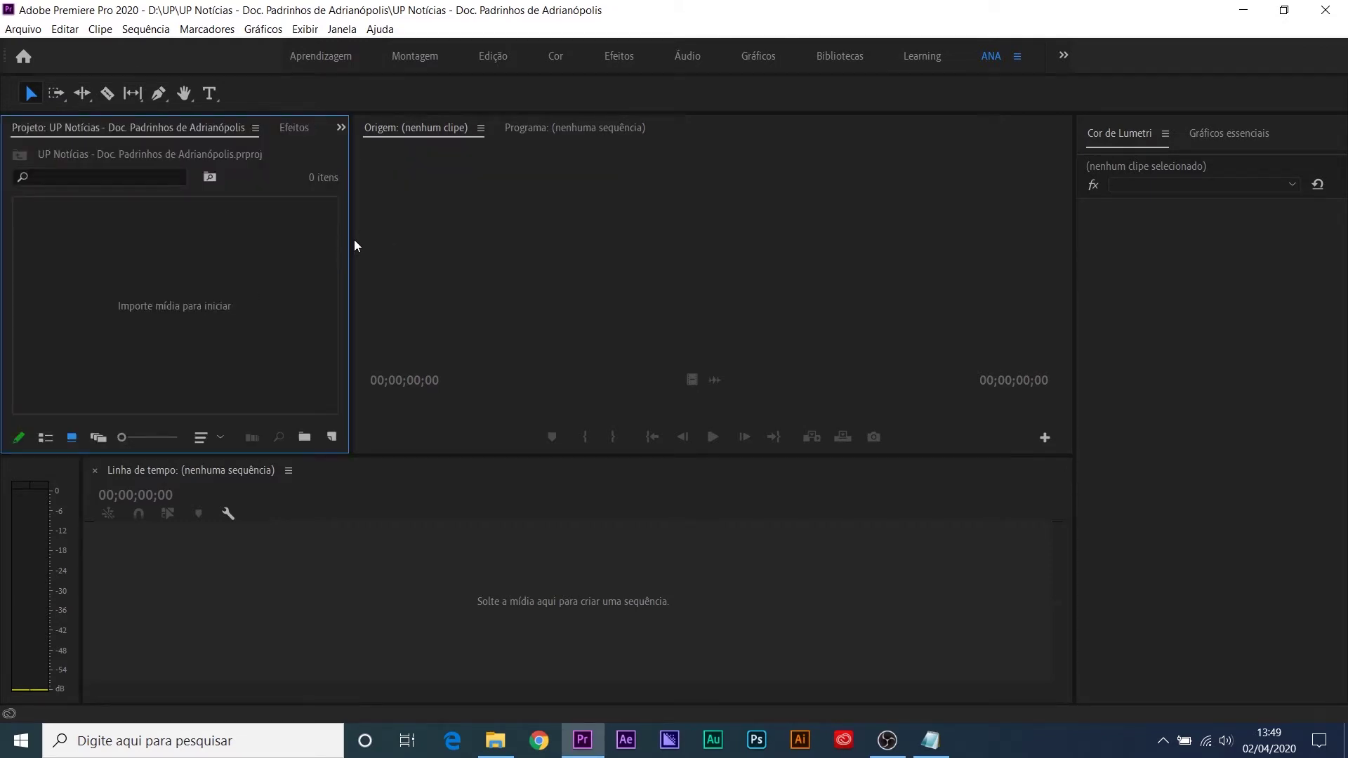
Step: Adjust the project panel's width and compare the Source and Program monitors, ending on the Source monitor
drag(353, 239, 303, 239)
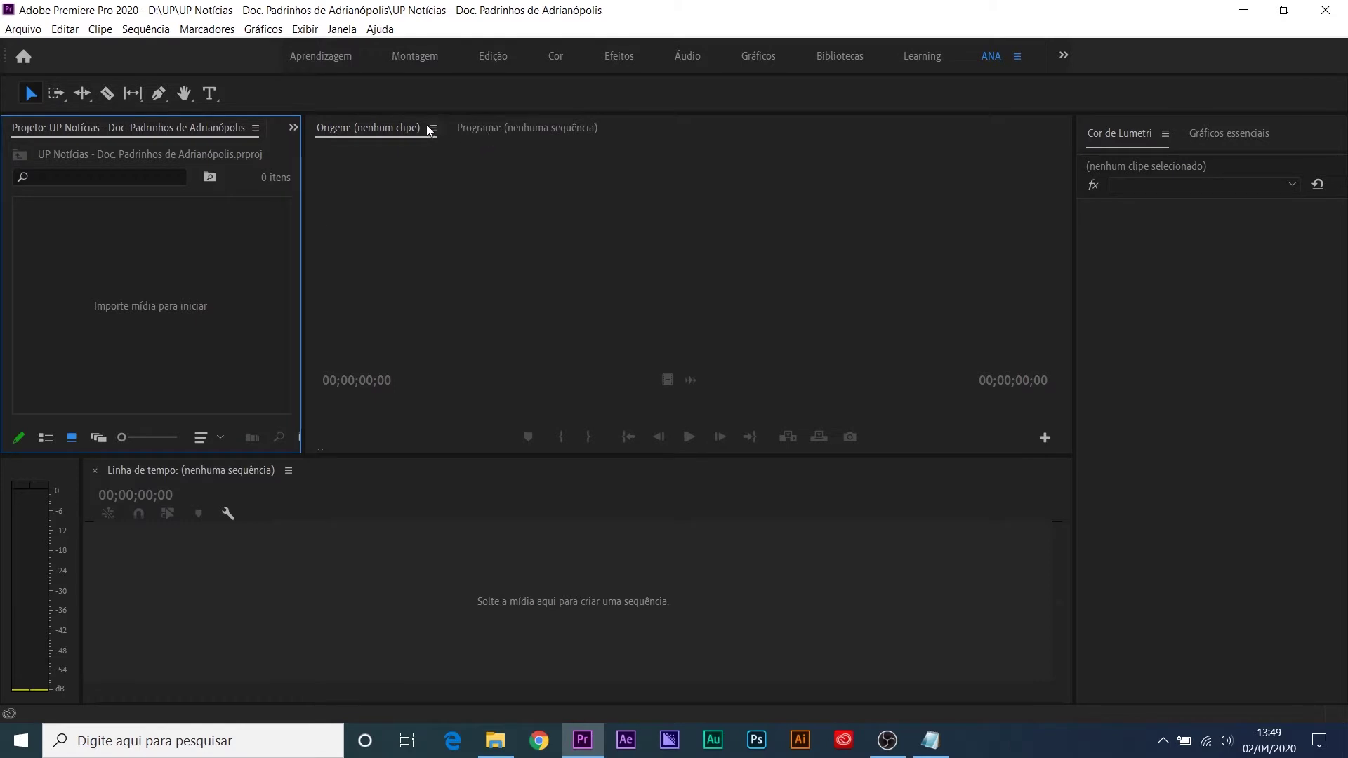
click(497, 130)
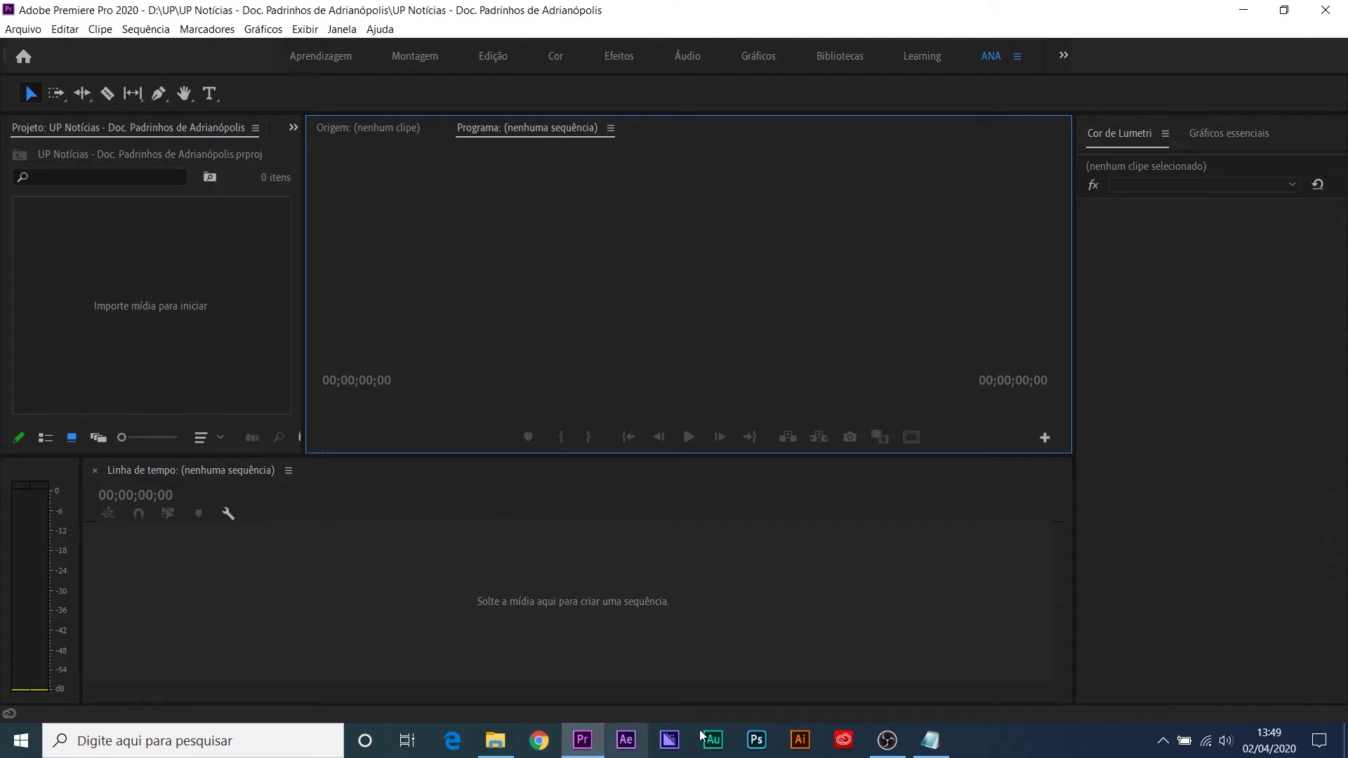
click(385, 130)
drag(306, 185, 346, 191)
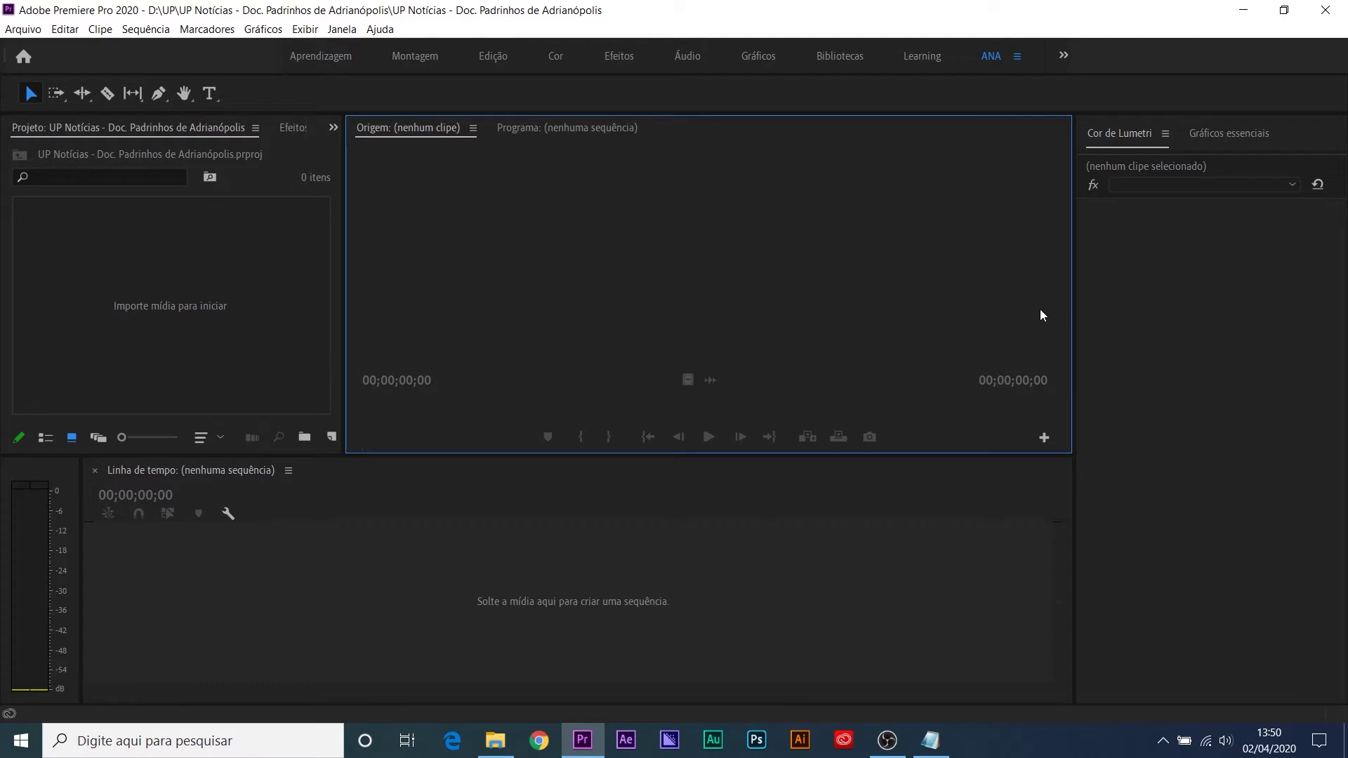
click(558, 125)
click(422, 126)
click(545, 128)
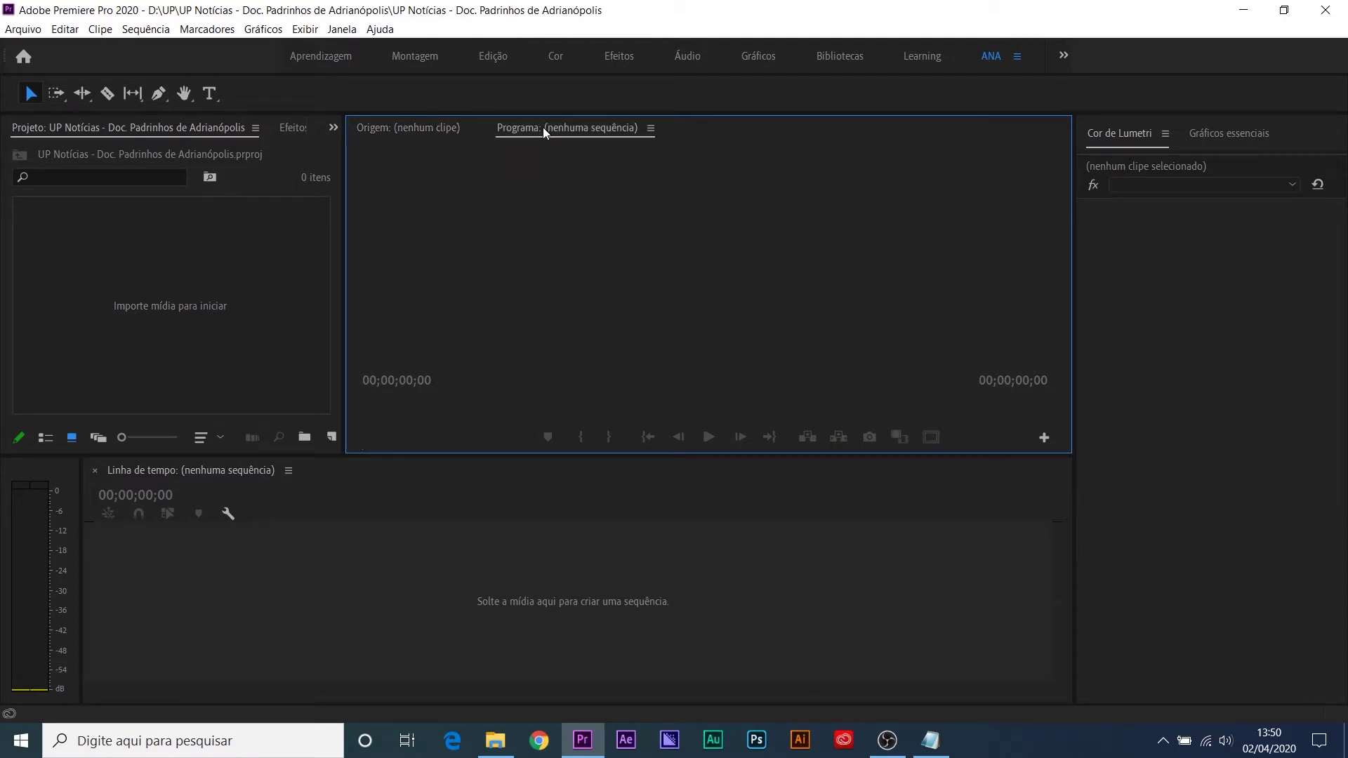
click(437, 127)
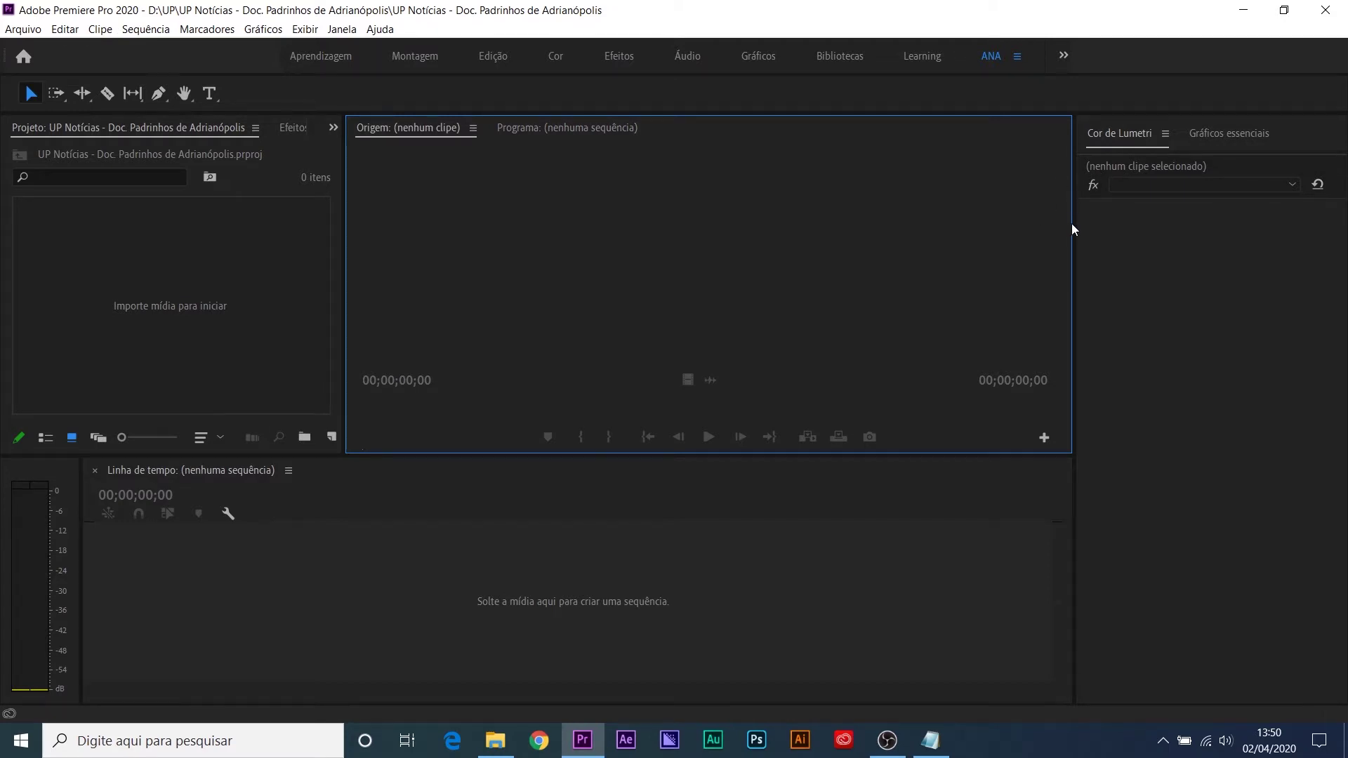
Step: Widen the Lumetri Color panel group and view its Lumetri Color panel and Essential Graphics templates
drag(1072, 223, 908, 218)
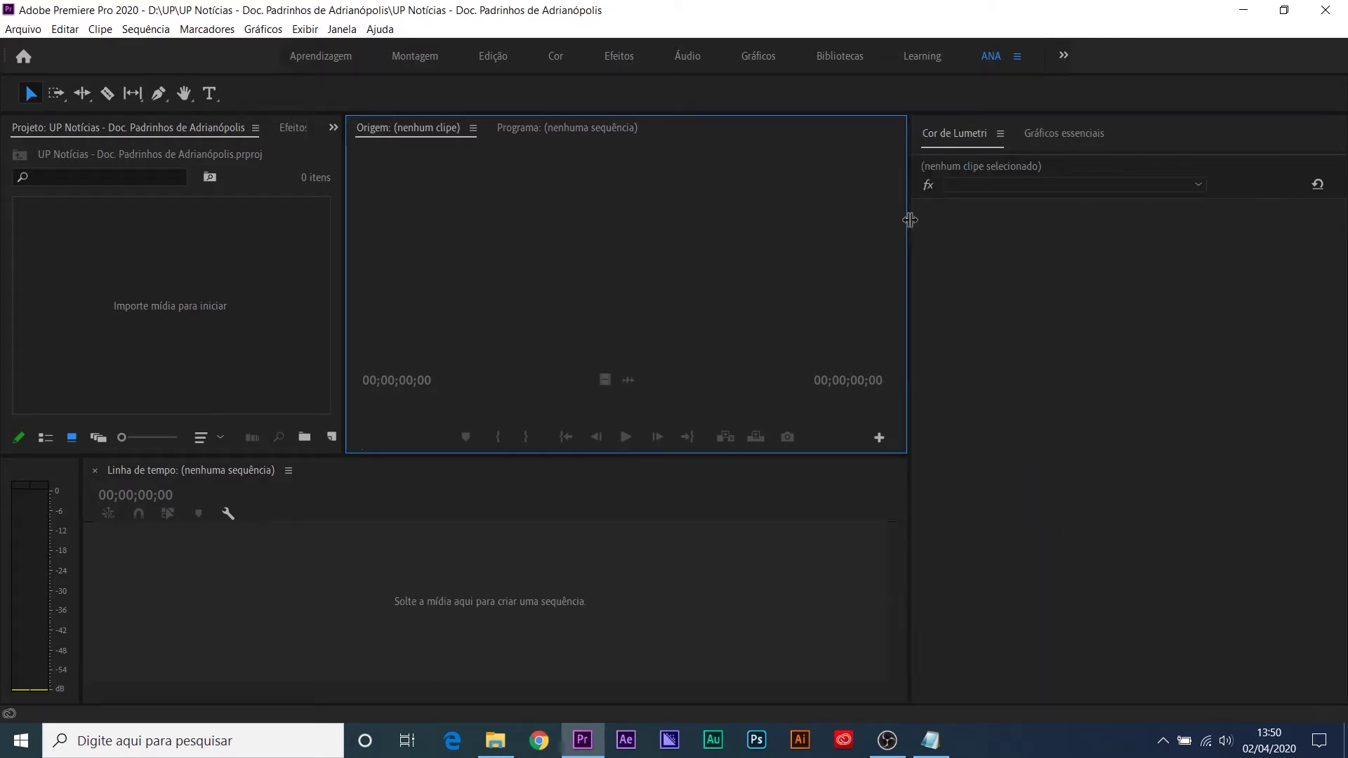
click(947, 129)
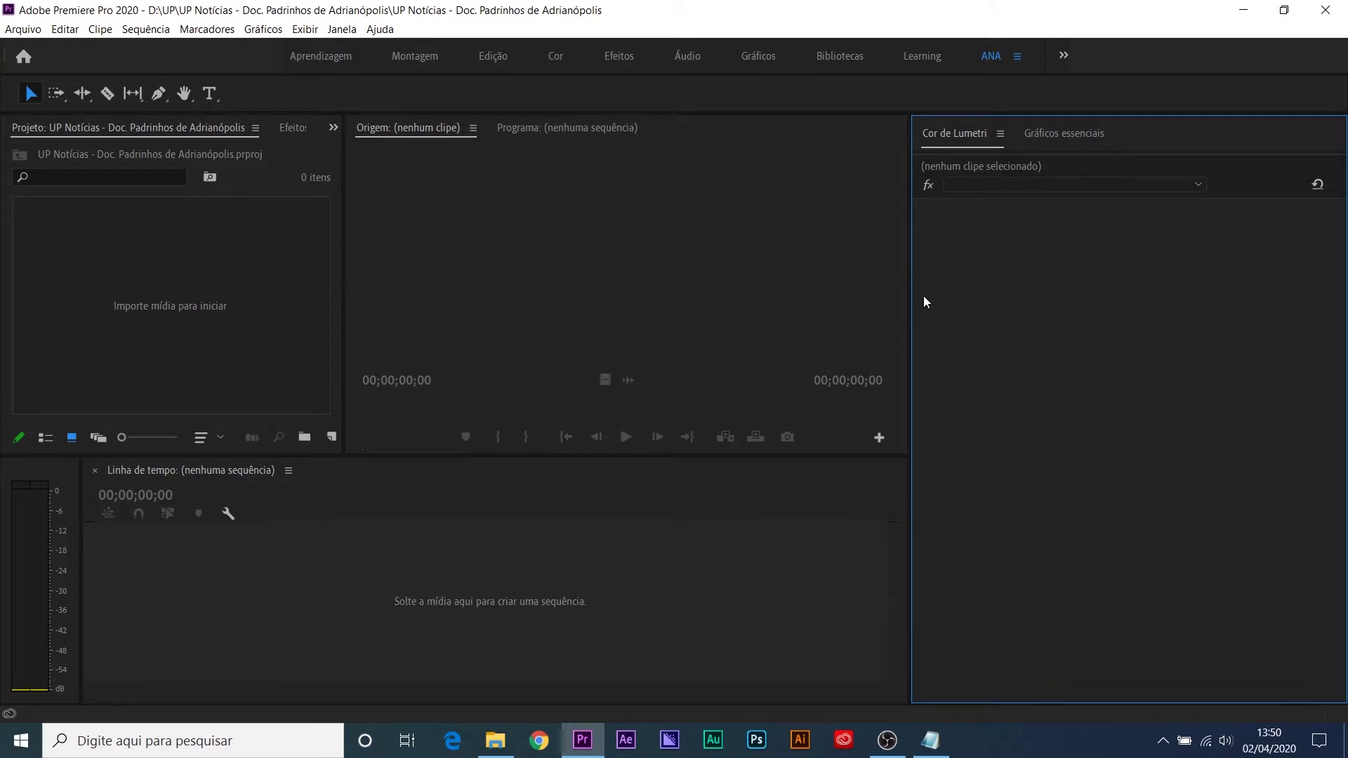
drag(912, 271, 923, 272)
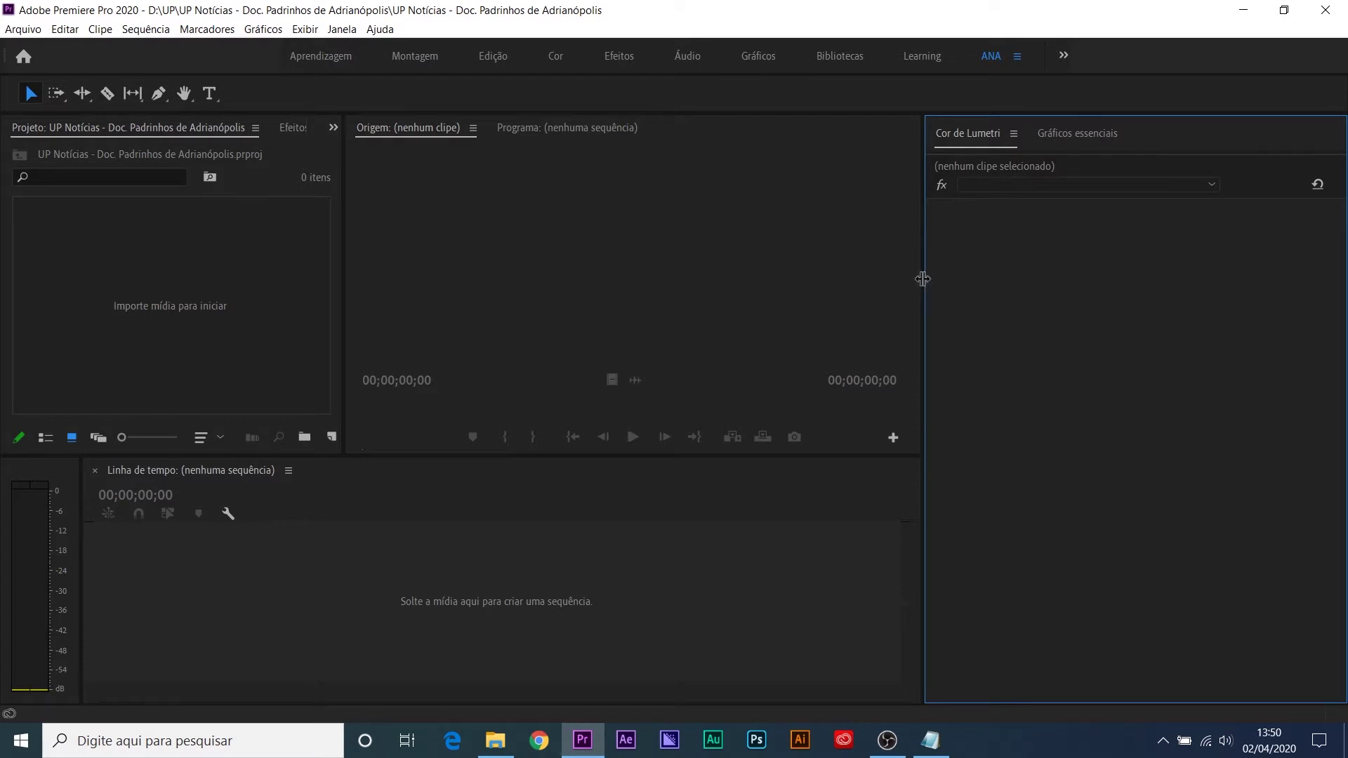
click(1100, 133)
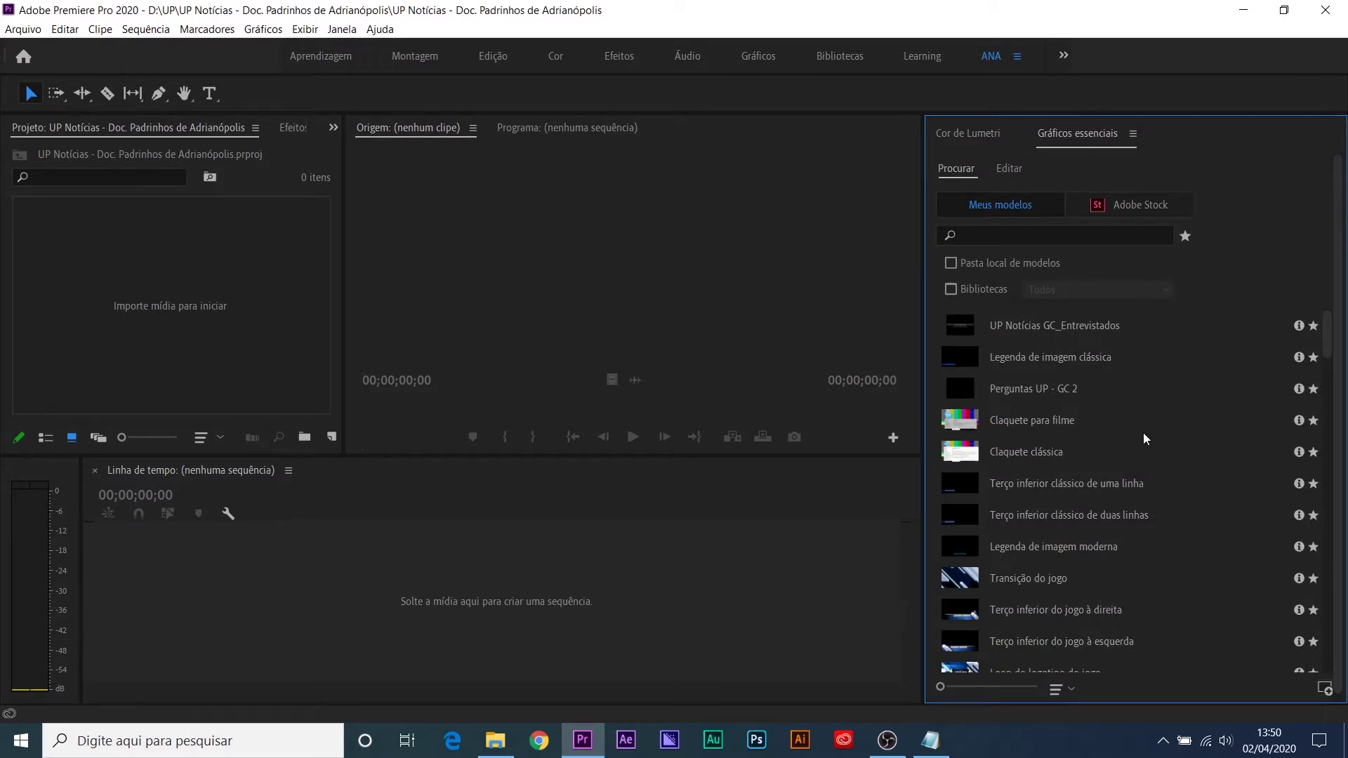
click(987, 134)
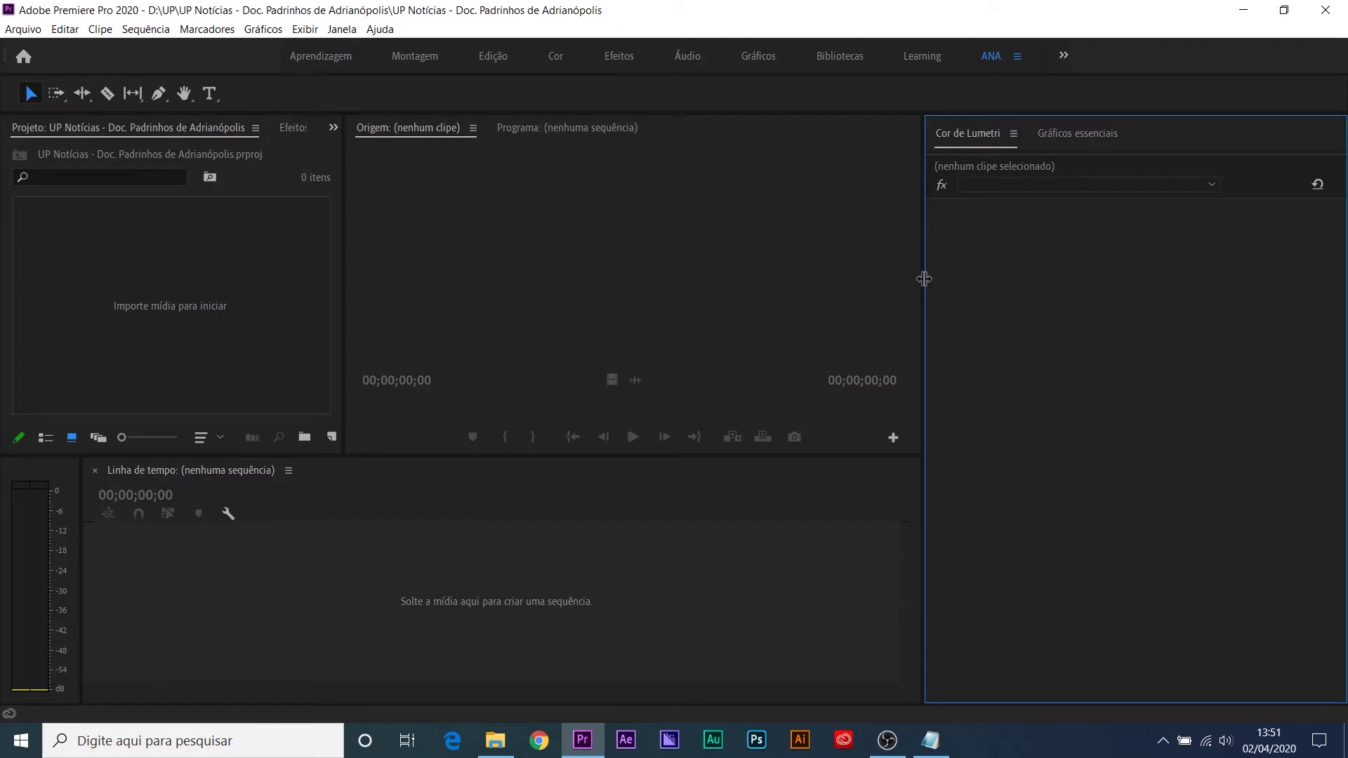
Step: Shrink the Lumetri Color and Essential Graphics group to a narrow strip, giving the monitors and timeline more room
drag(924, 280, 995, 276)
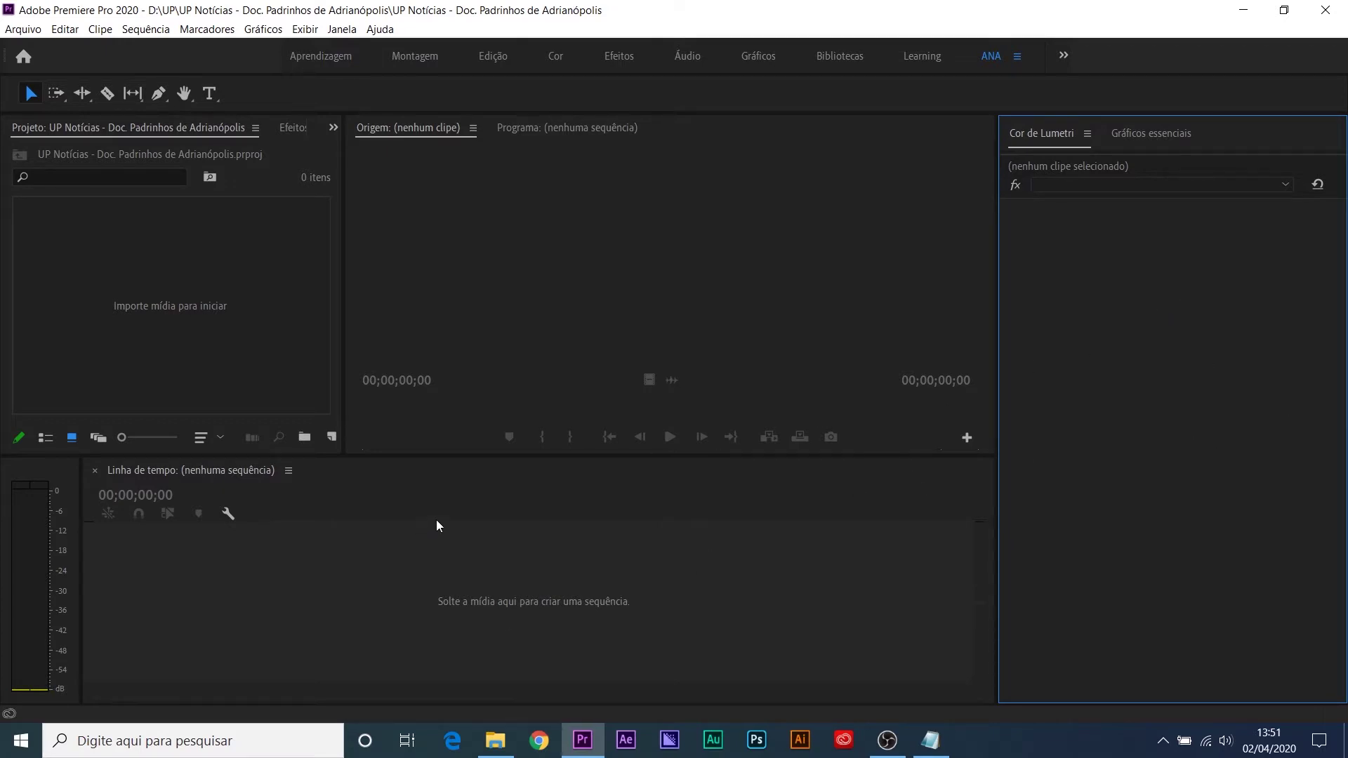
click(1157, 134)
click(1040, 133)
drag(999, 167, 1240, 190)
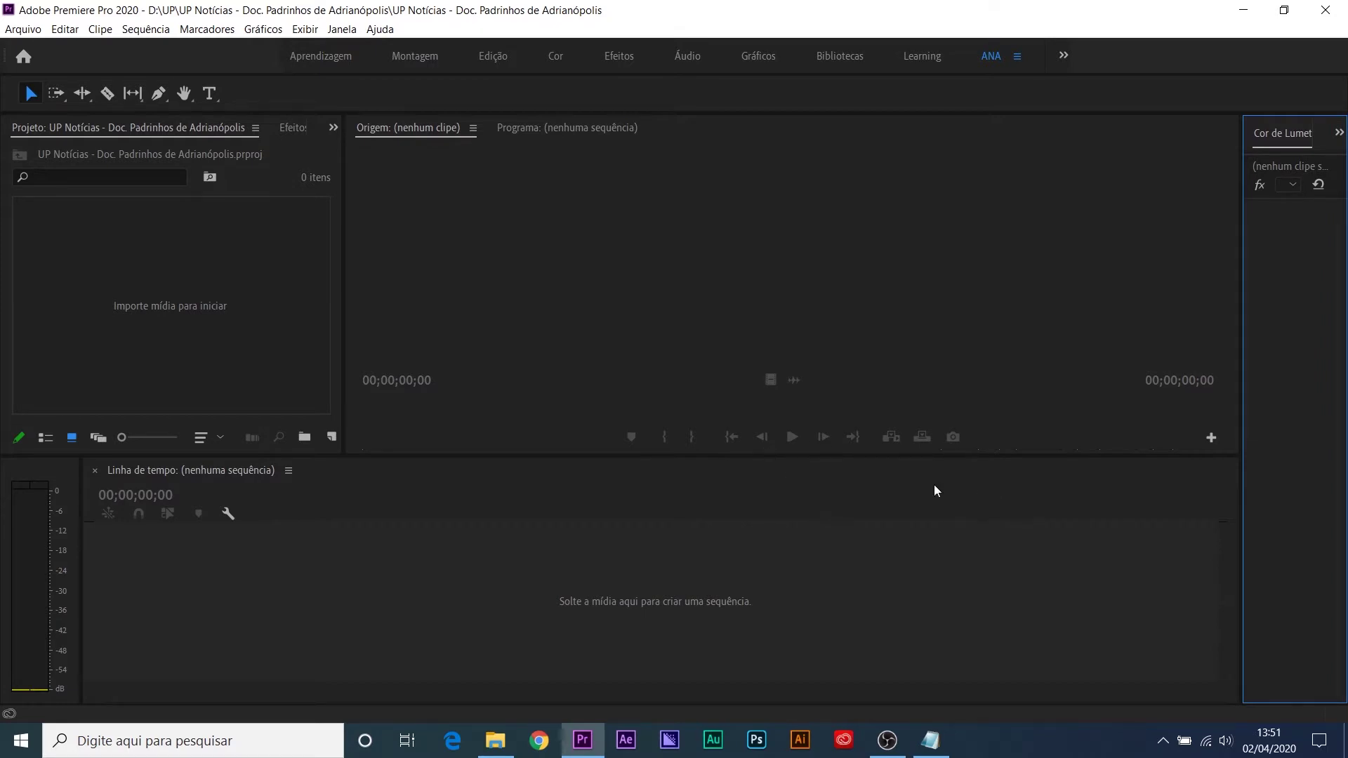
Step: Import the VÍDEOS and VINHETA E TRILHA folders from the File Explorer project folder into the Premiere Pro project panel
click(187, 255)
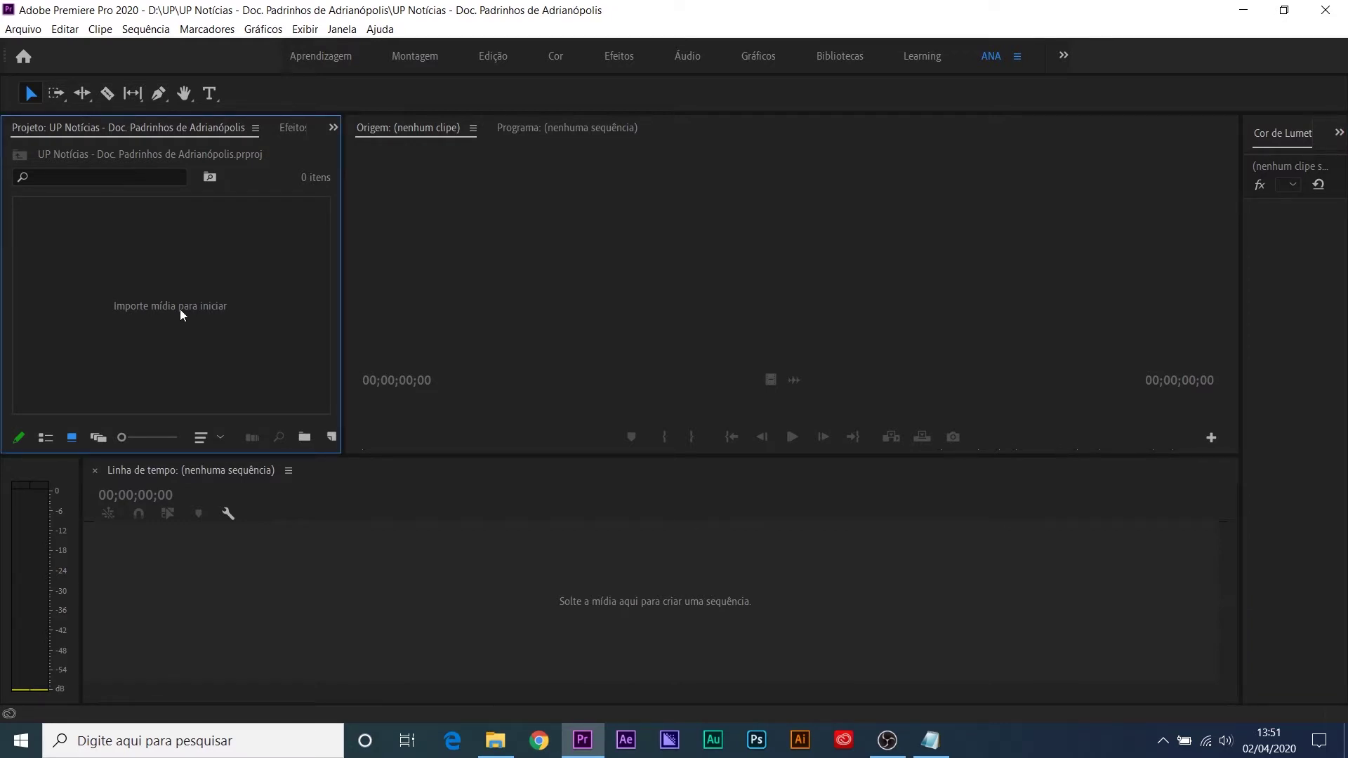
click(497, 744)
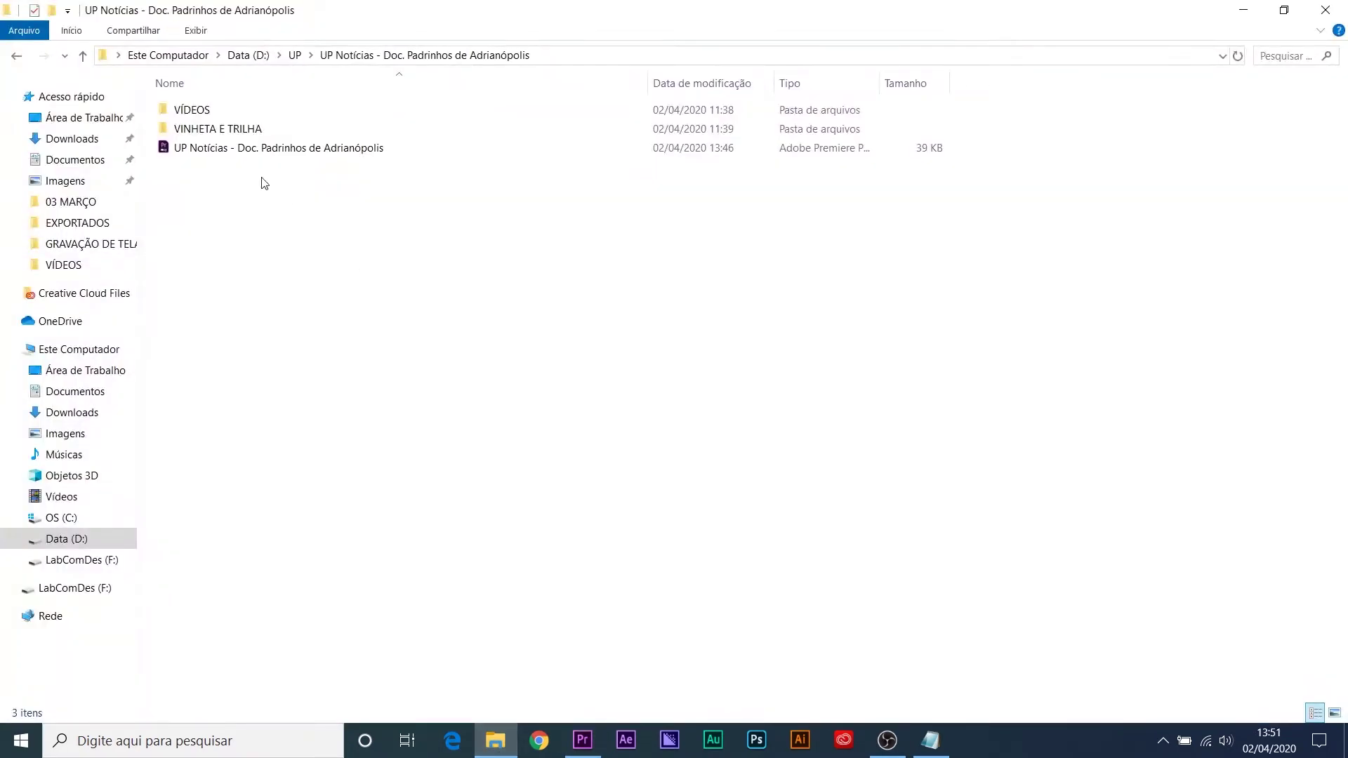
click(207, 112)
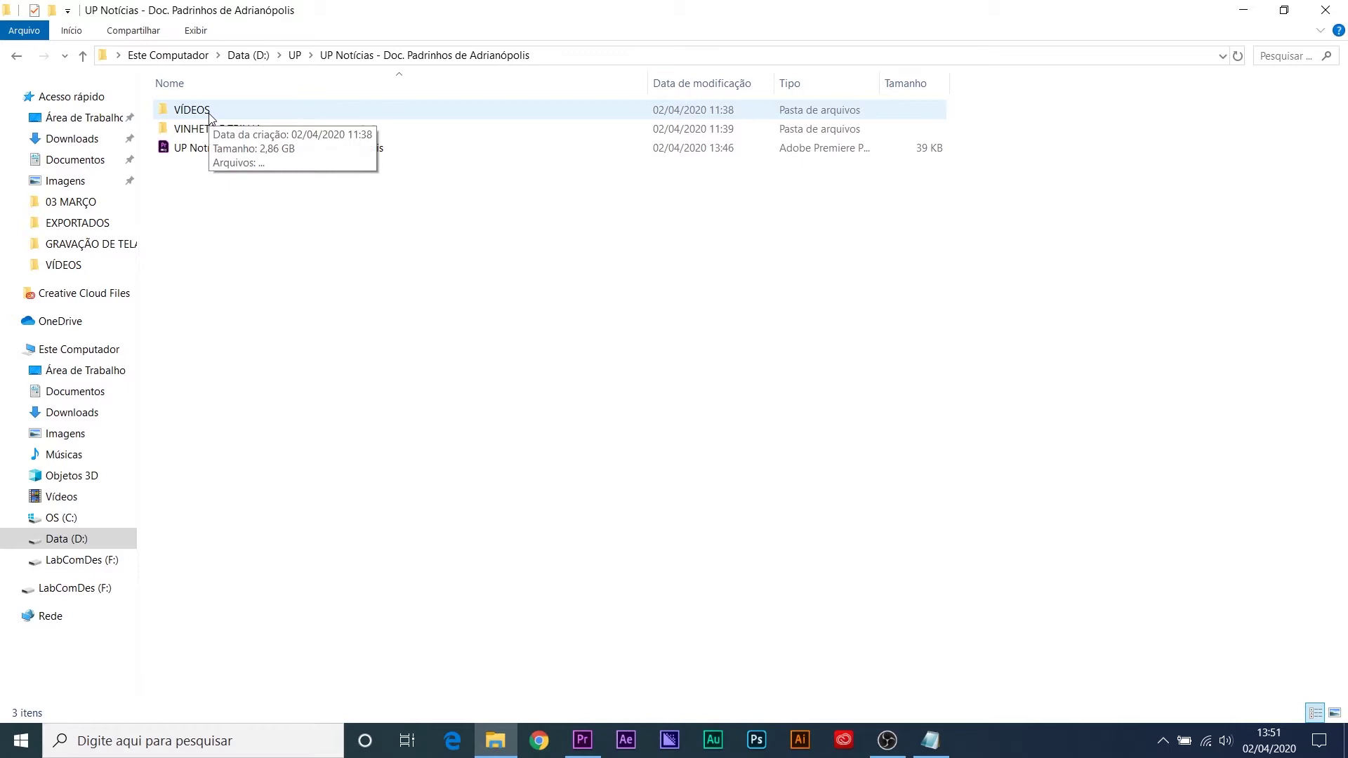
ctrl+click(226, 129)
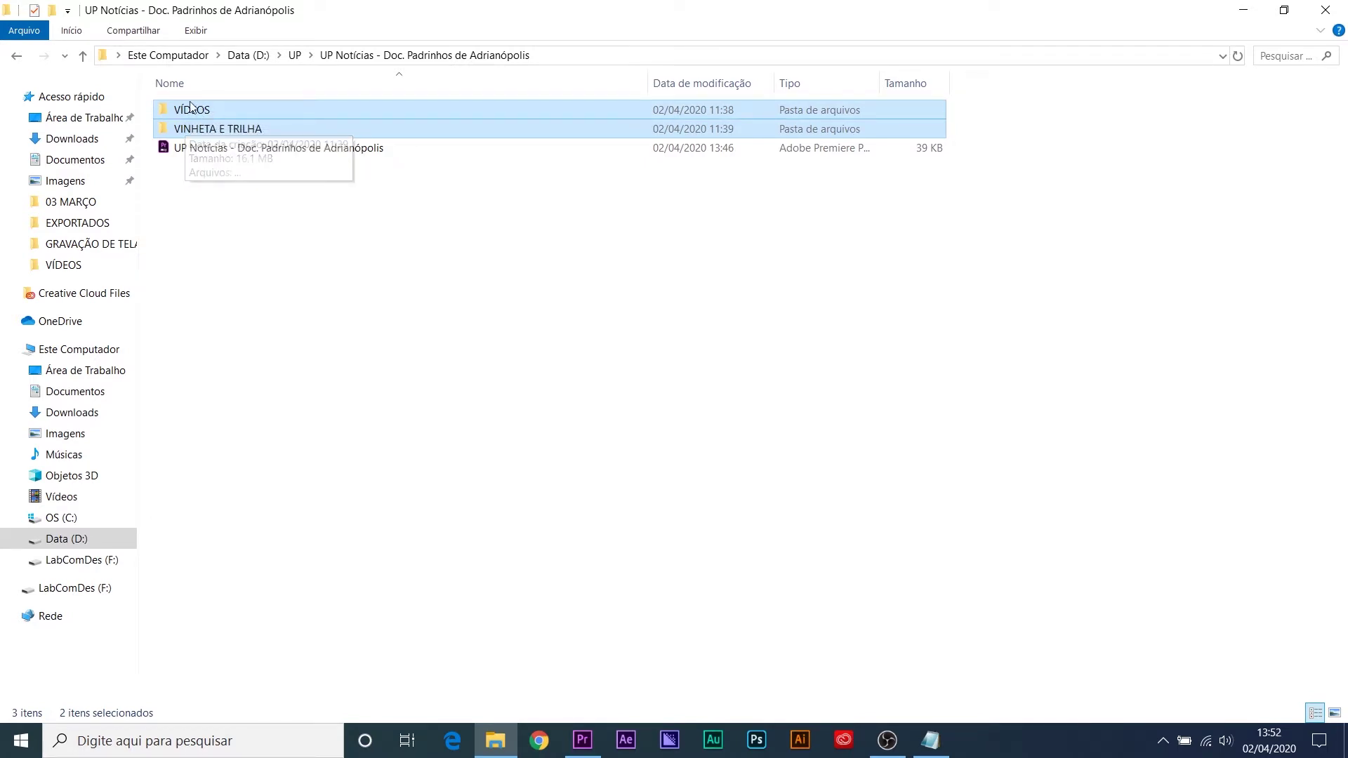
drag(181, 117, 215, 315)
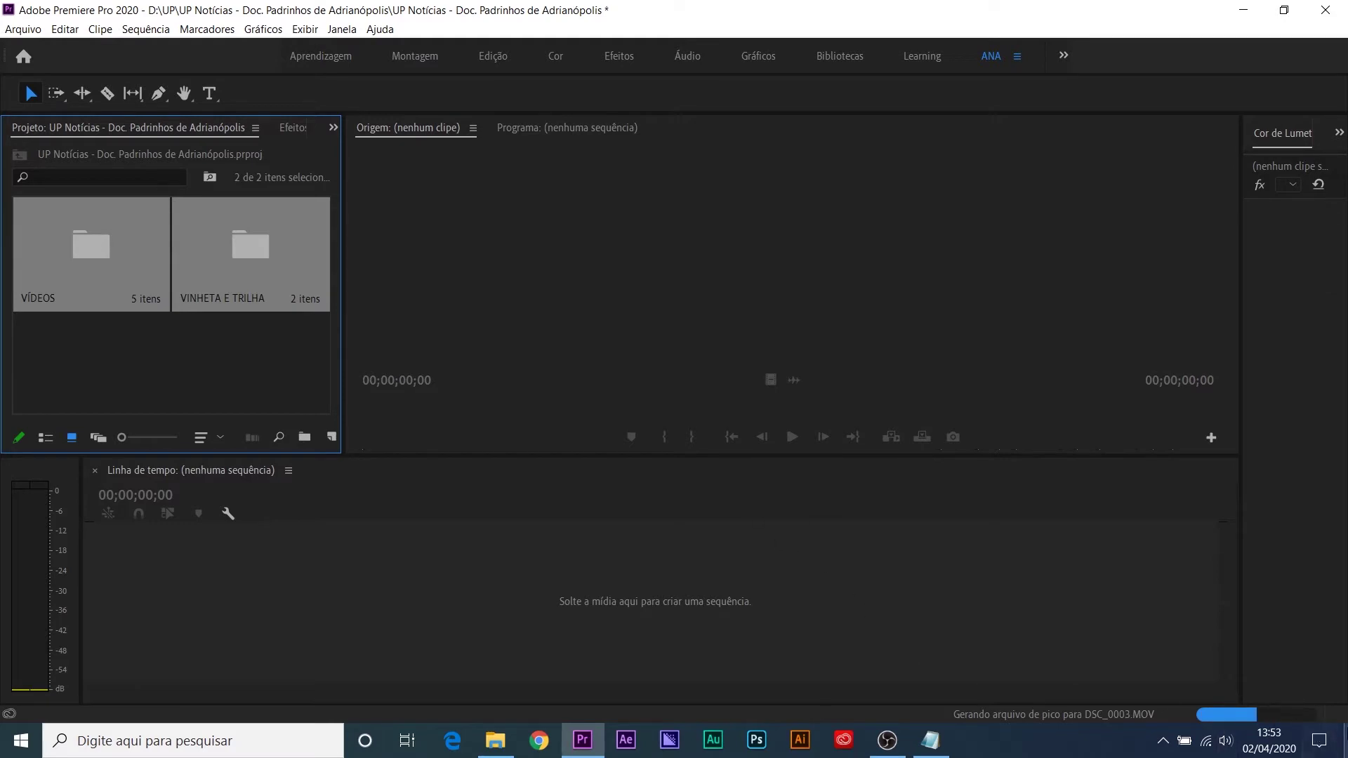
click(234, 367)
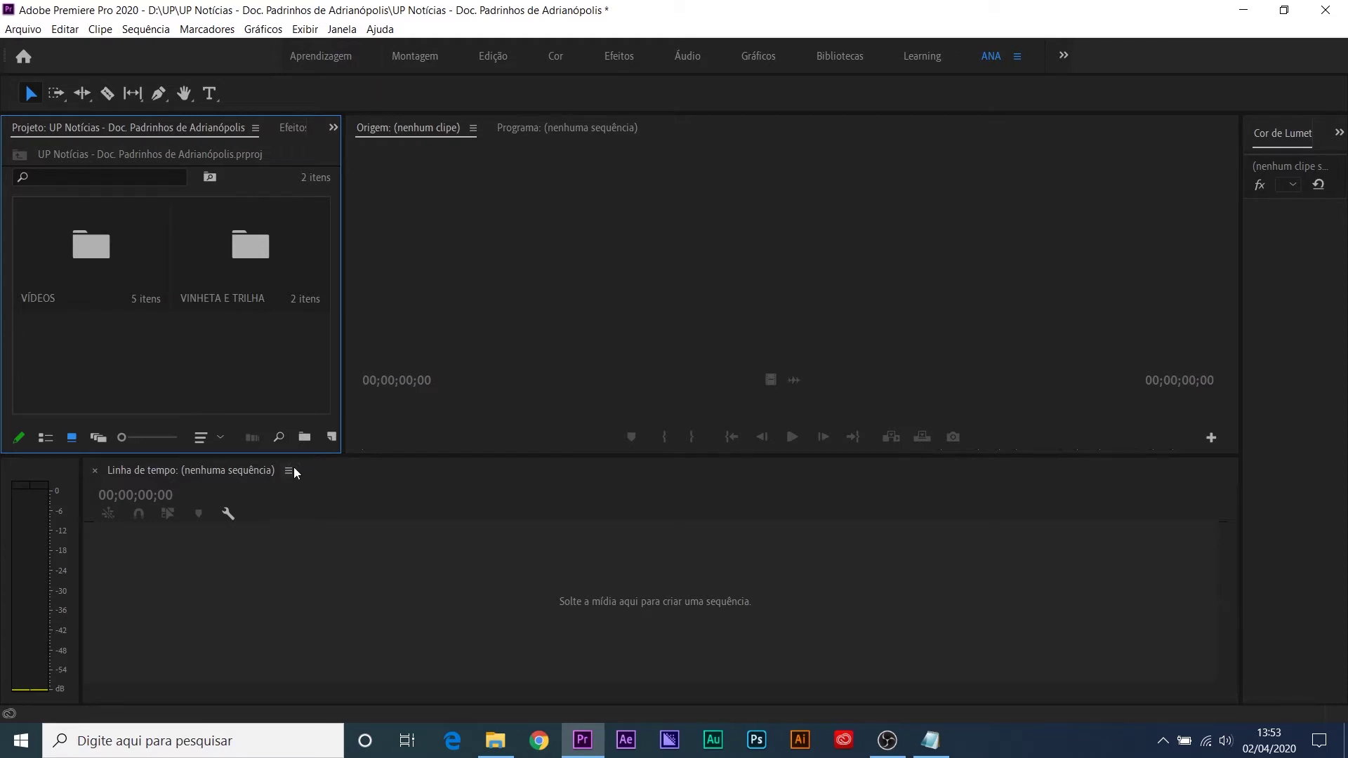
Step: Look through the clips in the VÍDEOS bin and return to the project's top level
double_click(87, 252)
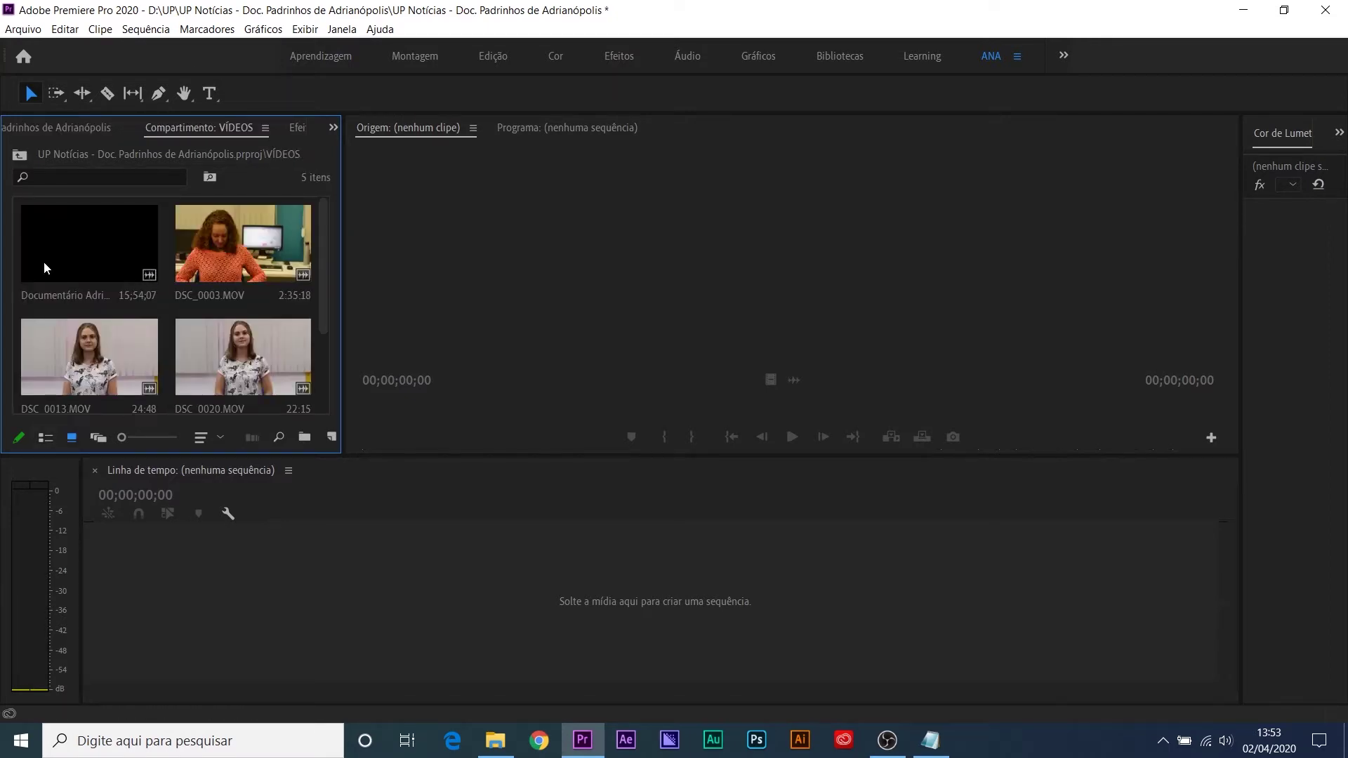
click(19, 155)
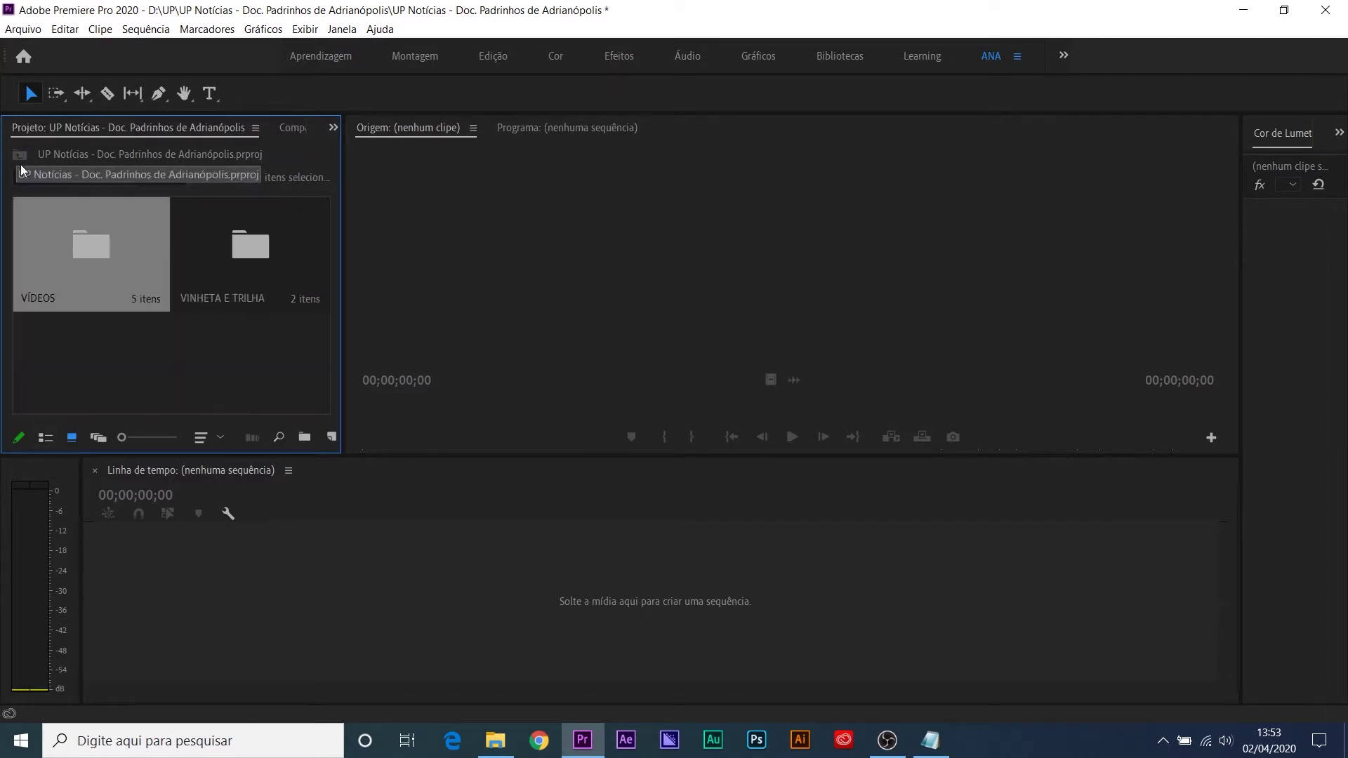
double_click(96, 249)
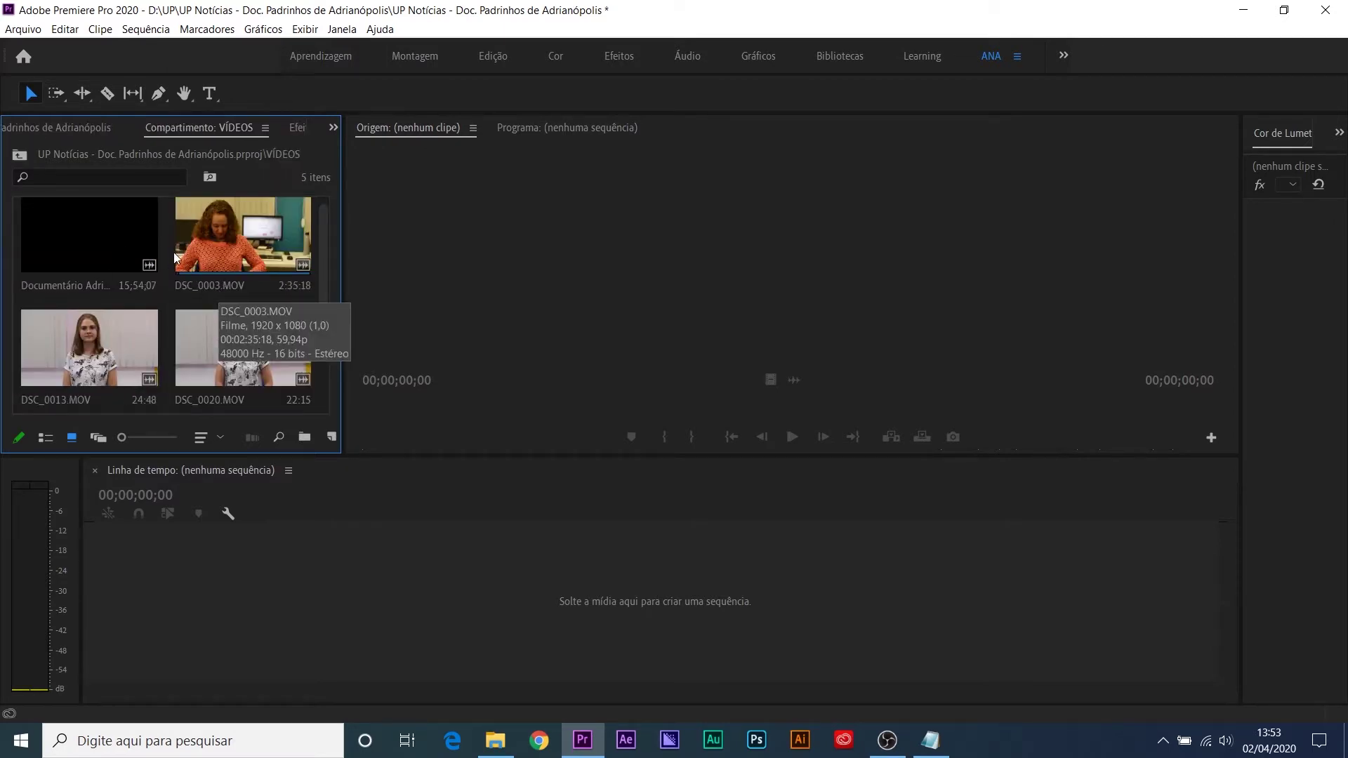
click(15, 160)
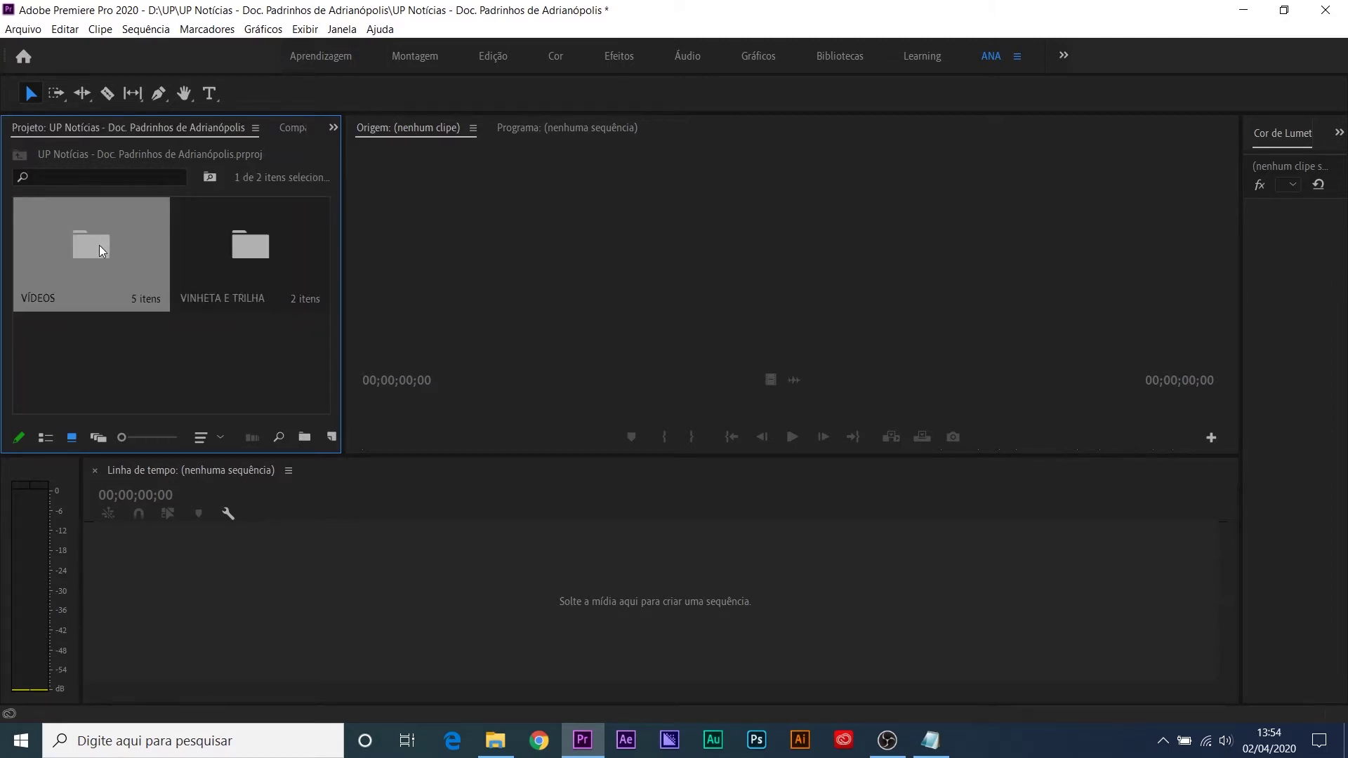
Step: Create a sequence from the DSC_0003.MOV clip in the VÍDEOS bin by placing it on the empty timeline
double_click(99, 246)
click(243, 234)
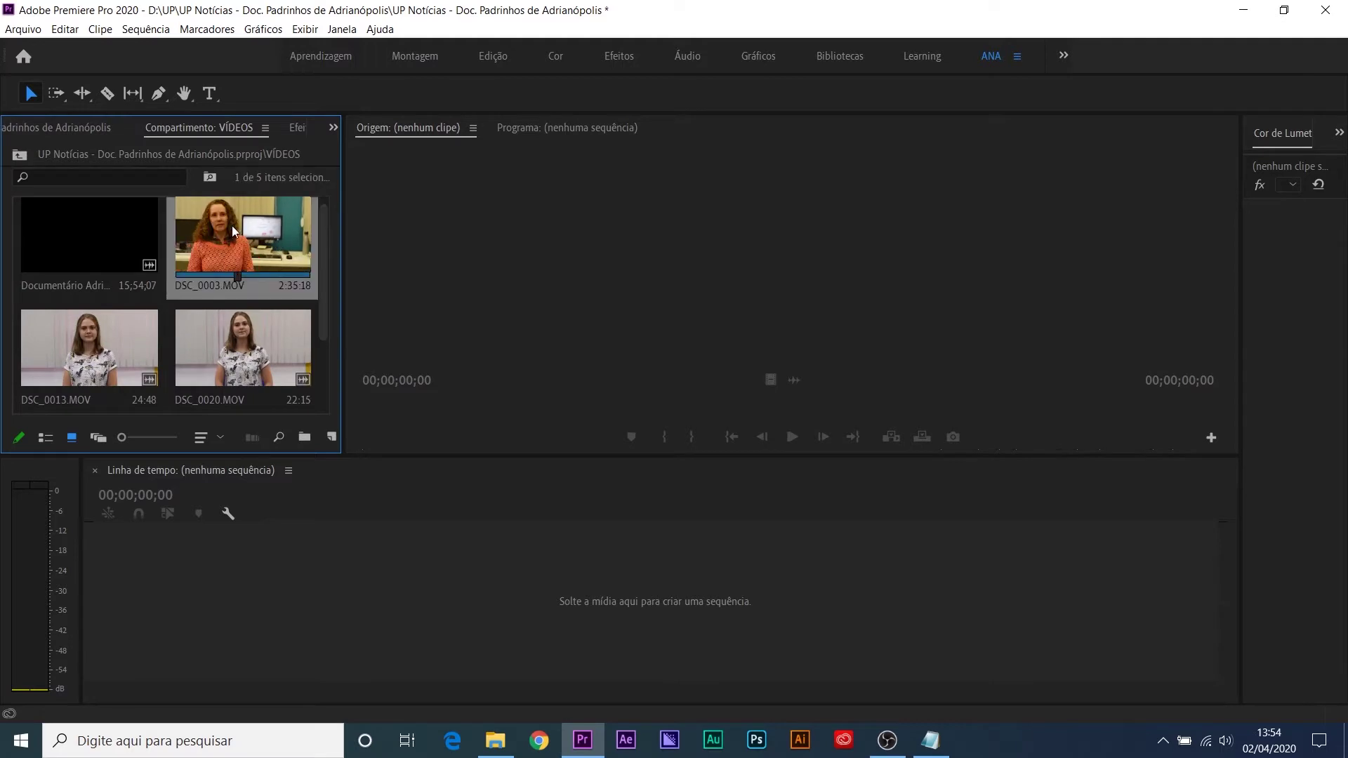
drag(217, 218, 469, 589)
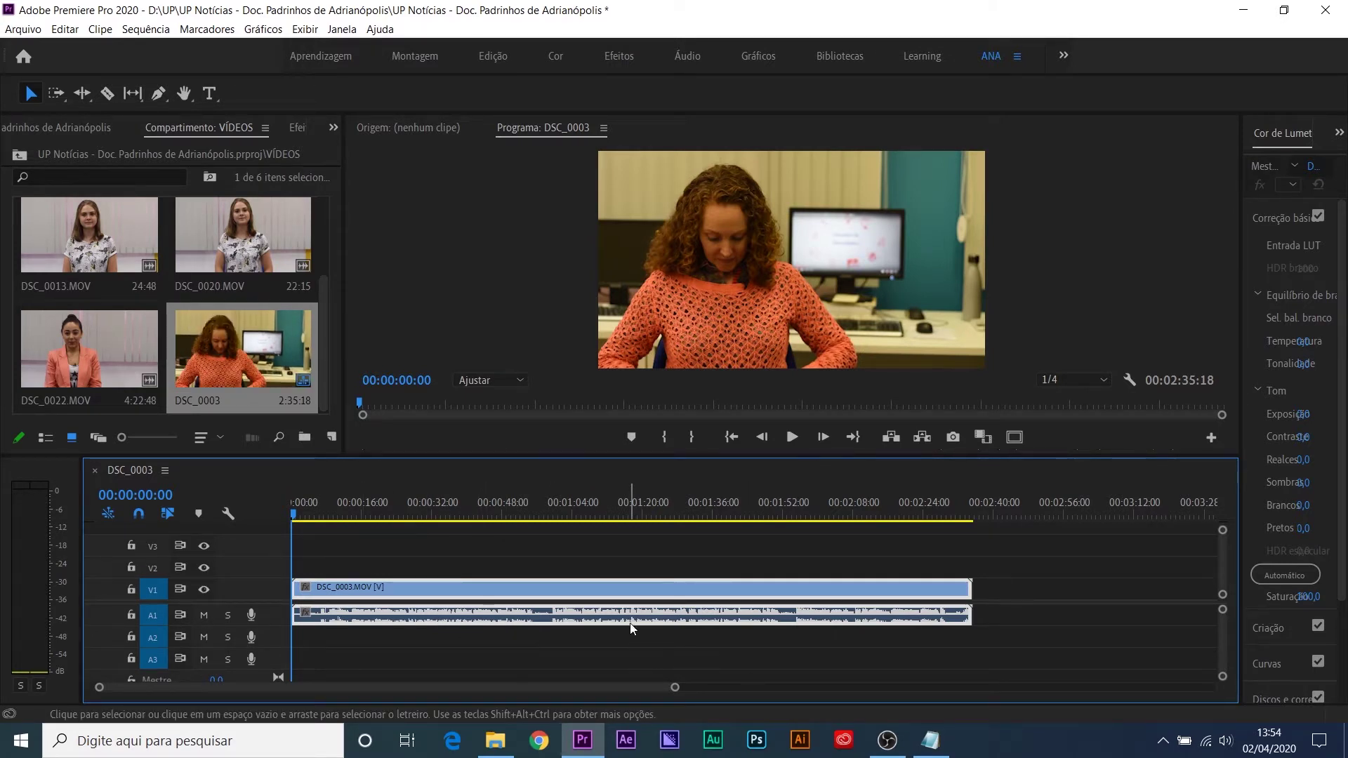
Step: Increase the heights of the A1 audio track and the V1 video track in the timeline
drag(500, 537, 574, 706)
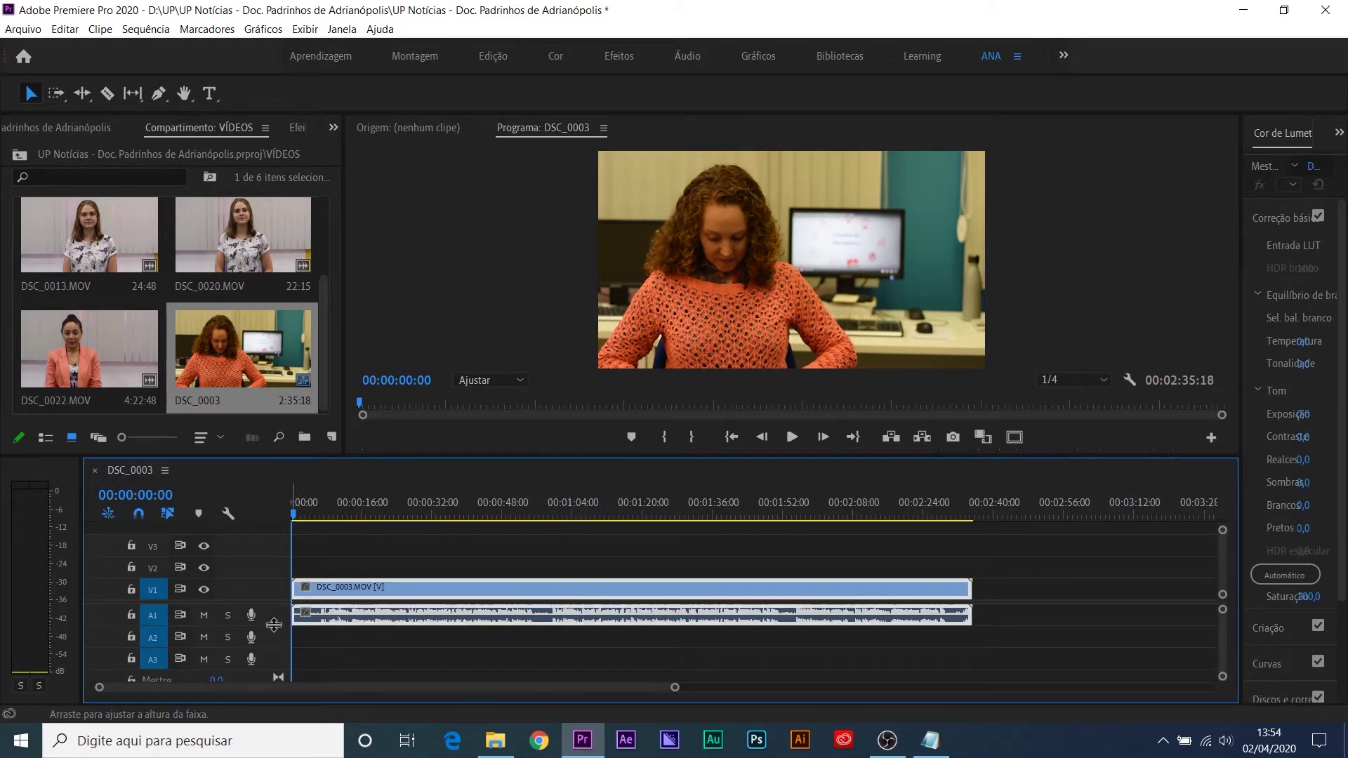
drag(274, 642, 275, 642)
drag(280, 579, 282, 567)
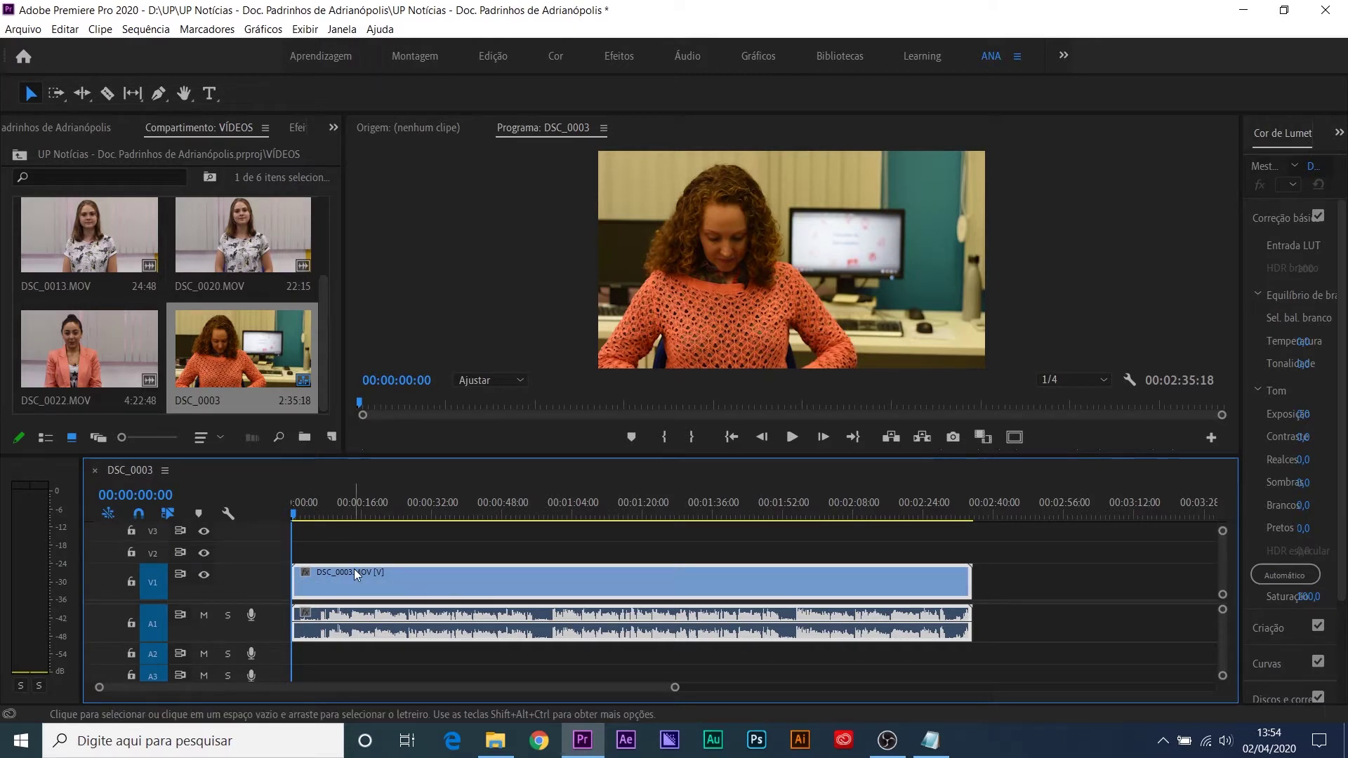
Step: Examine the documentary and DSC_0003.MOV clips in the VÍDEOS bin, and select the DSC_0003.MOV clip in the timeline
drag(323, 323, 316, 191)
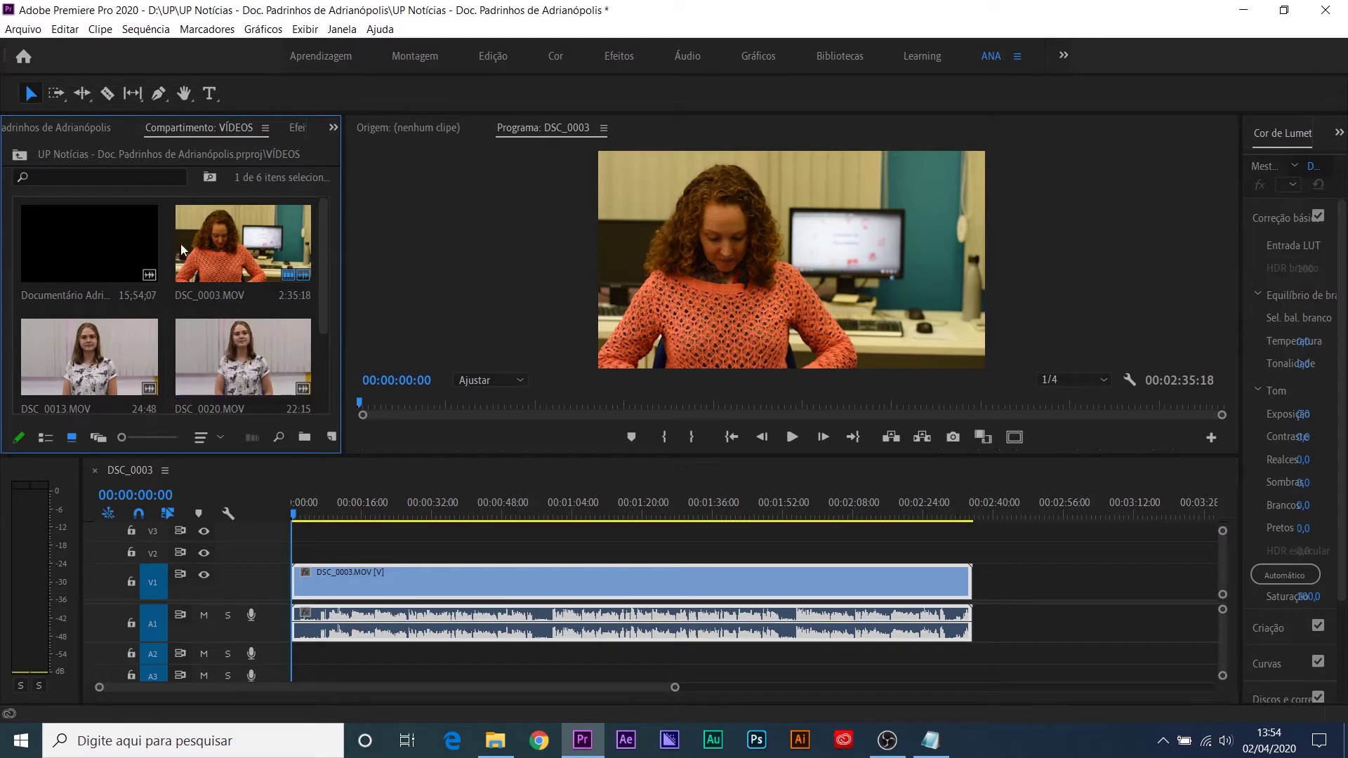
click(115, 224)
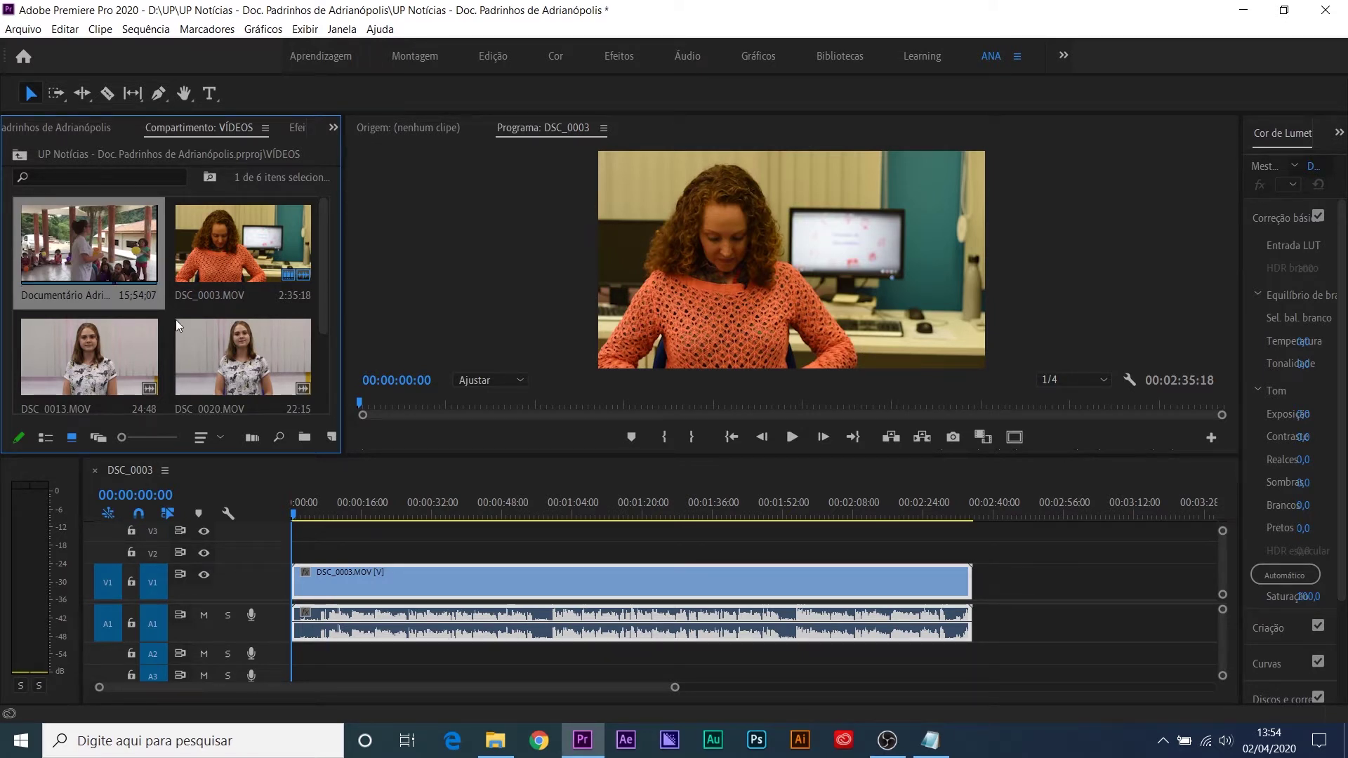
click(347, 545)
click(347, 545)
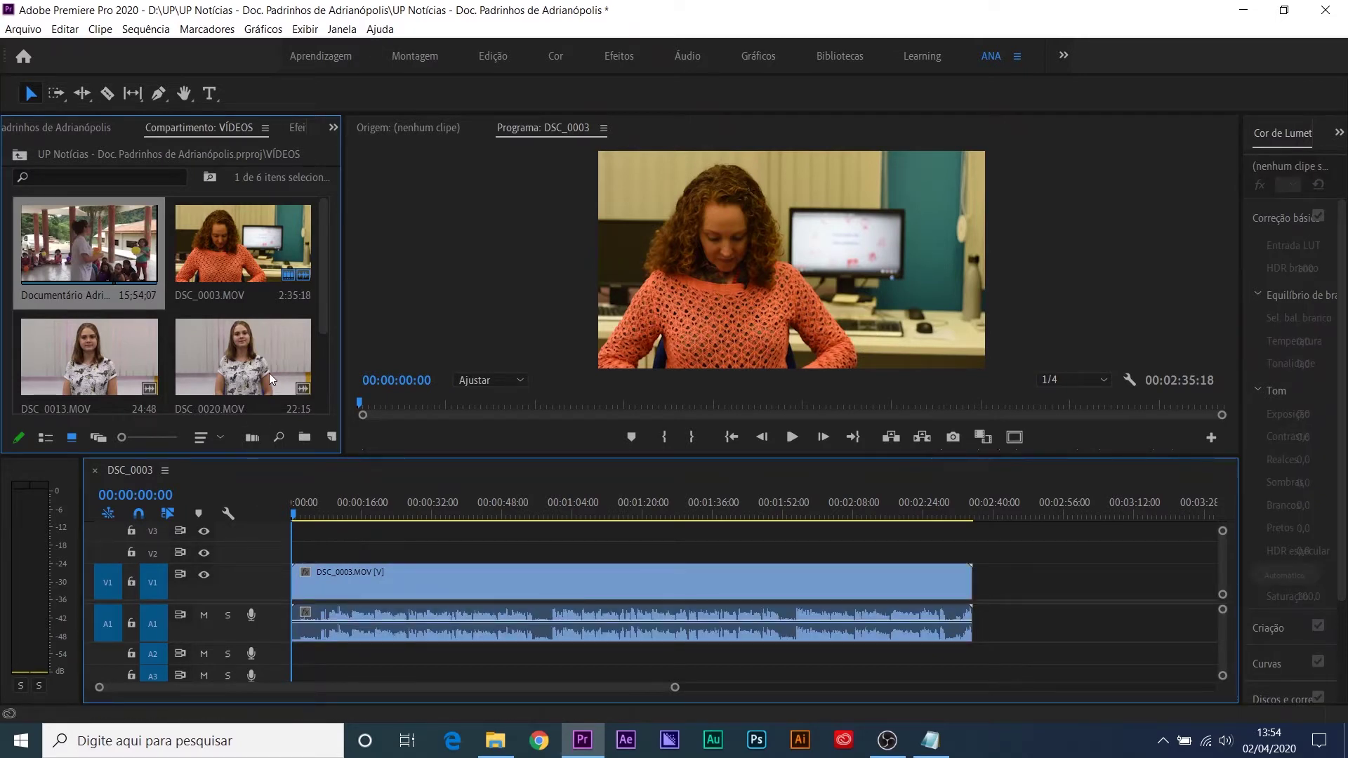
click(225, 246)
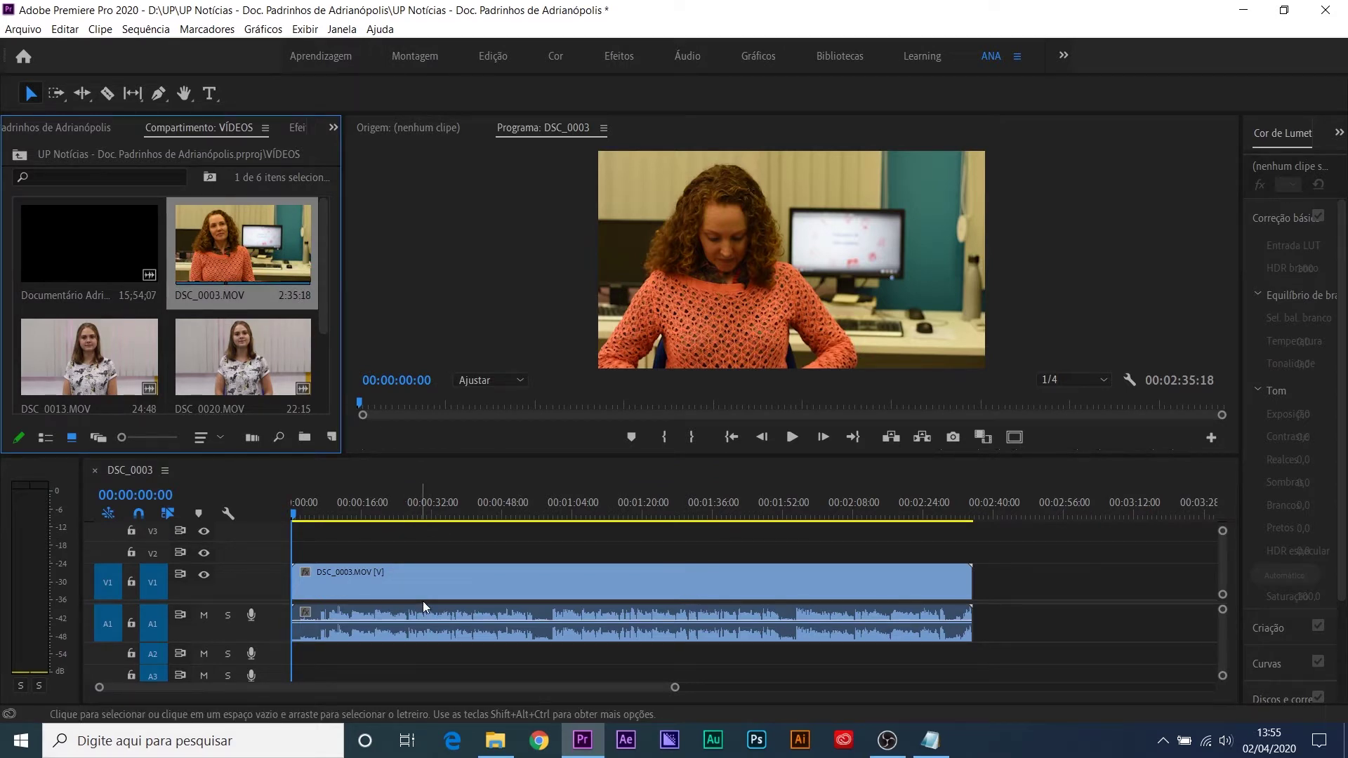
click(390, 538)
click(389, 576)
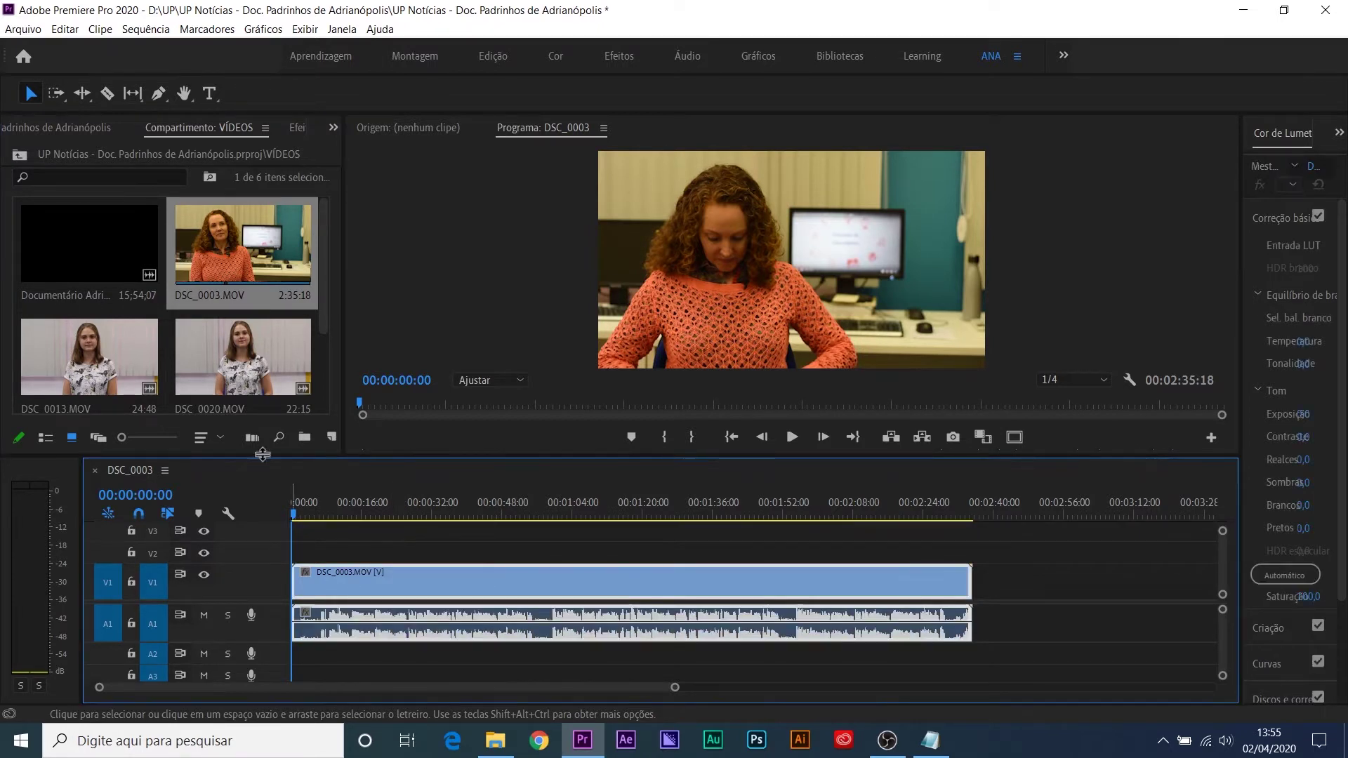
Step: Place the documentary clip on the V1 track after DSC_0003.MOV, leaving a gap, and preview its footage
click(483, 512)
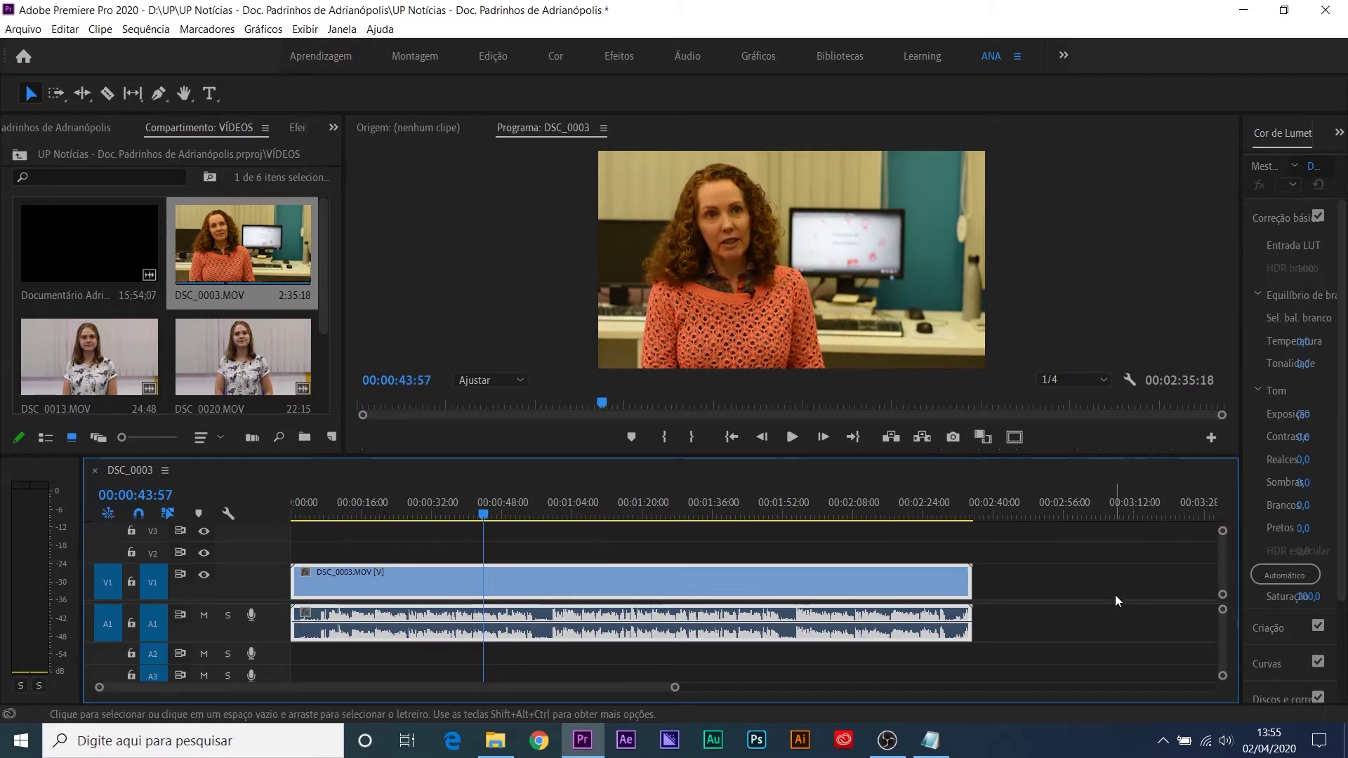
drag(90, 252, 1035, 591)
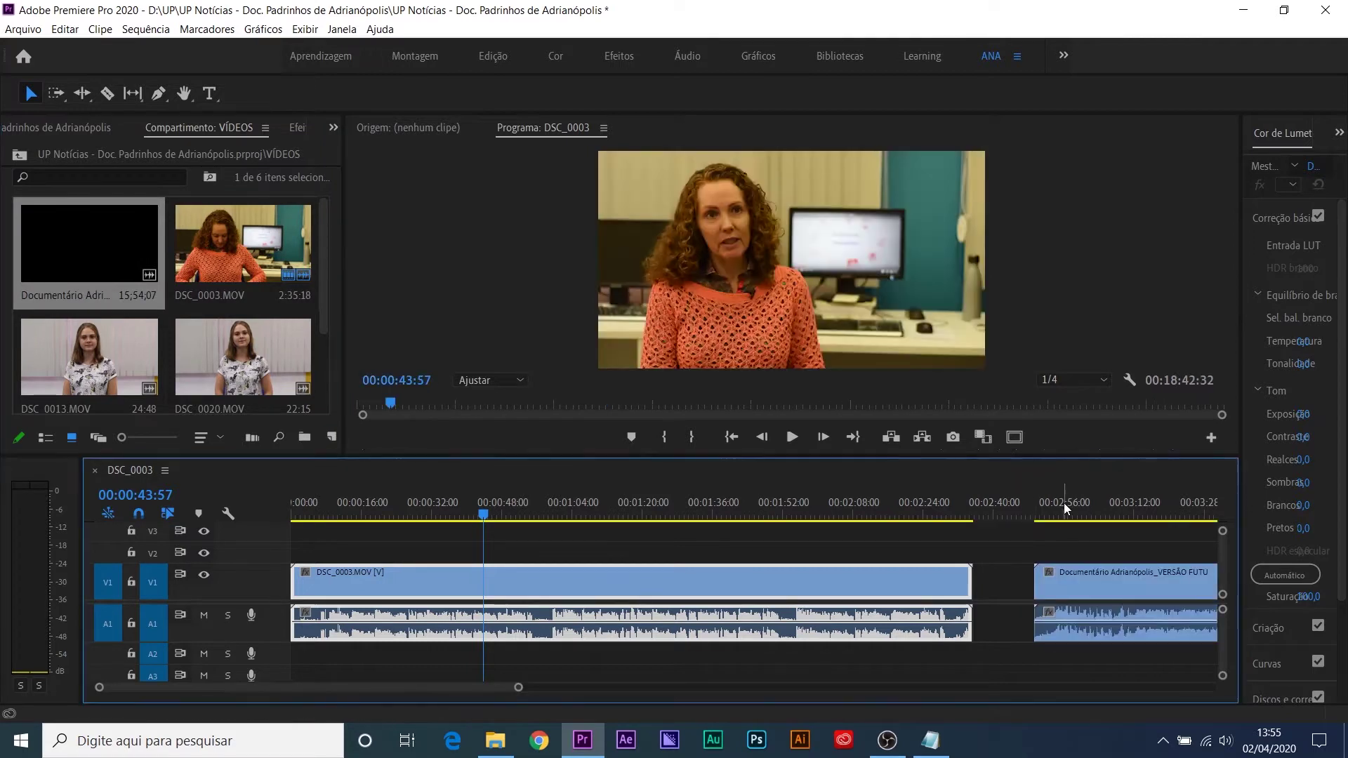
click(1061, 508)
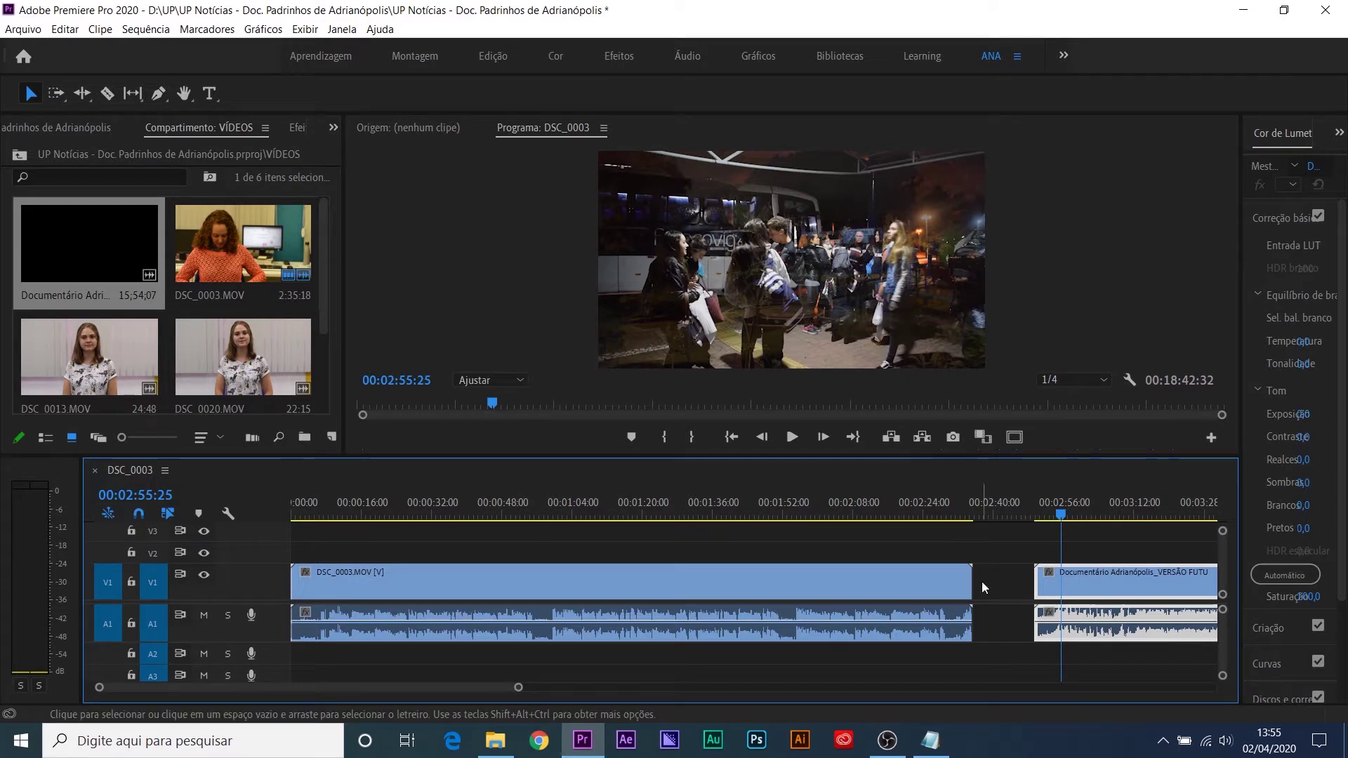
Step: Delete both clips from the DSC_0003 timeline and return to the project's top level with nothing selected
click(1088, 545)
click(1101, 578)
key(Delete)
drag(858, 534, 906, 617)
key(Delete)
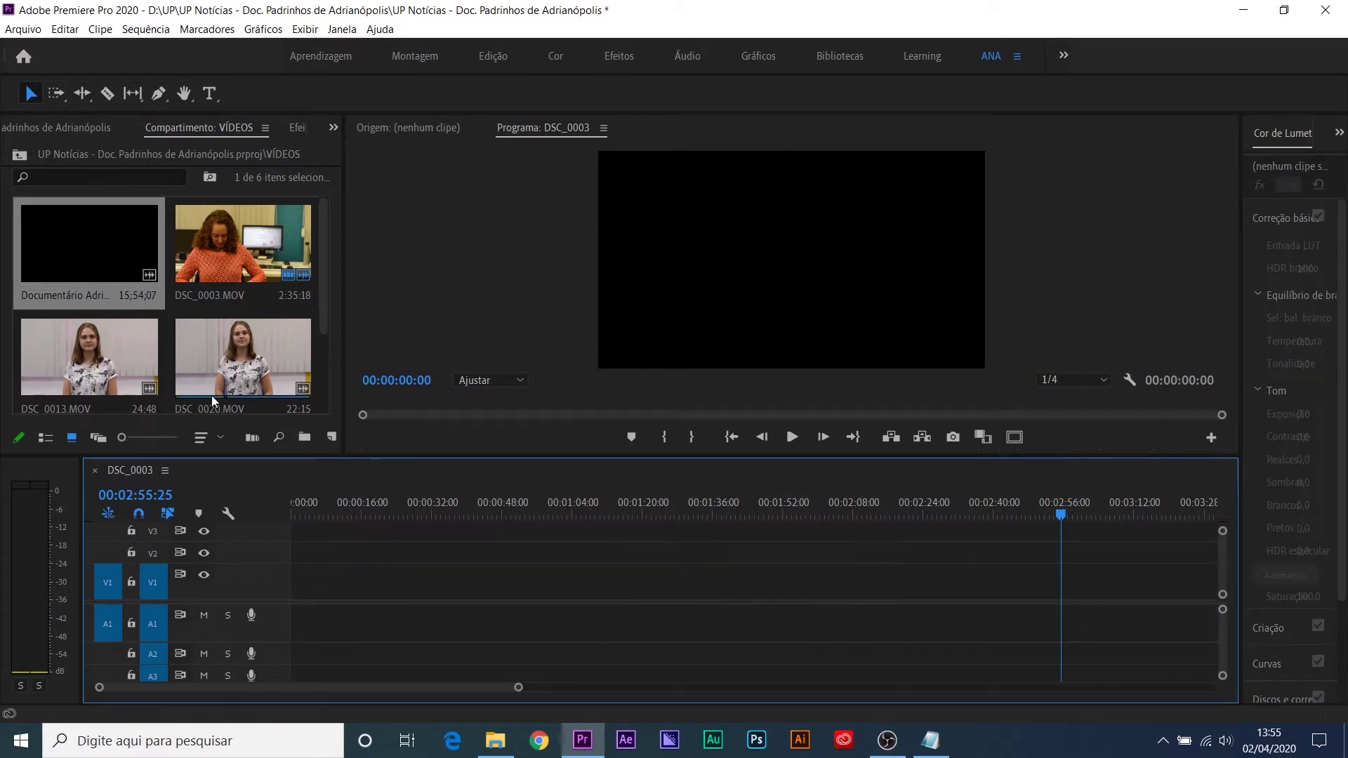
click(21, 156)
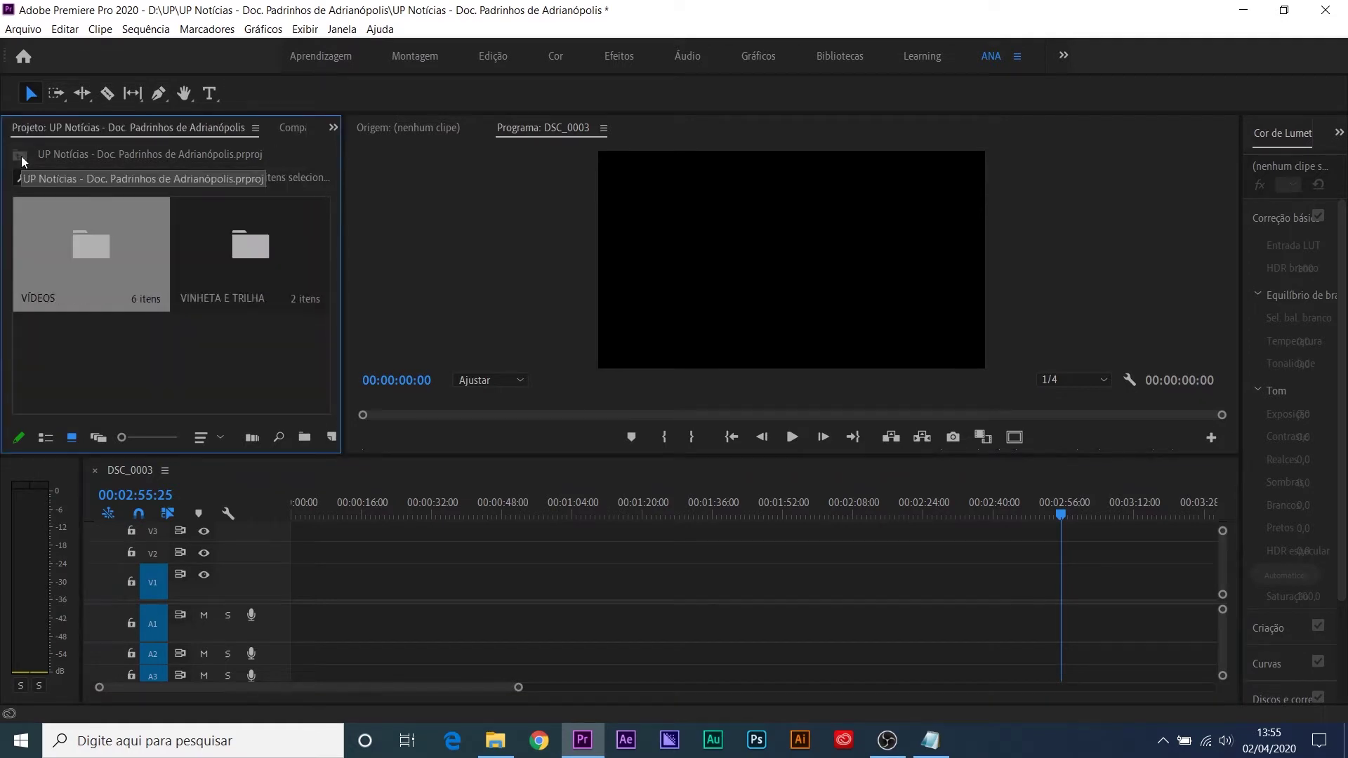
click(205, 366)
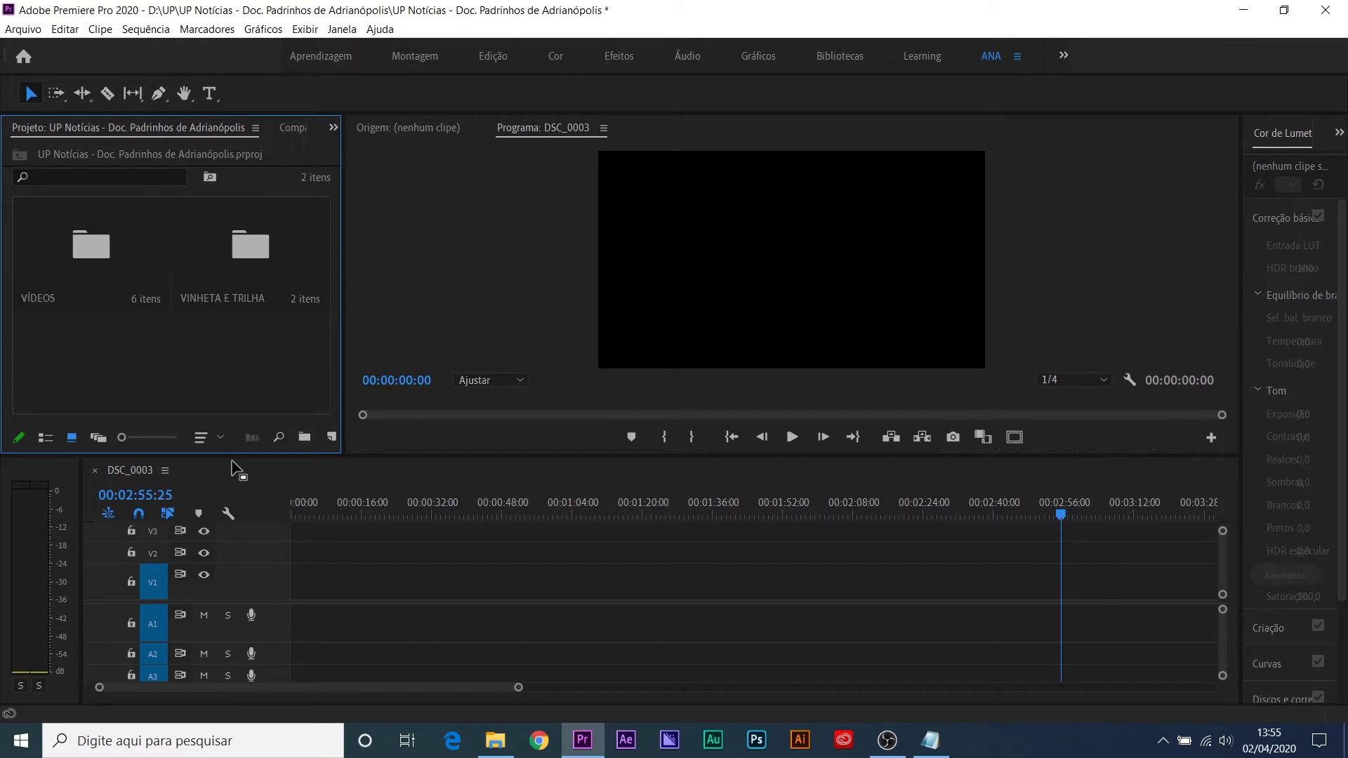
click(22, 31)
mouse_move(42, 47)
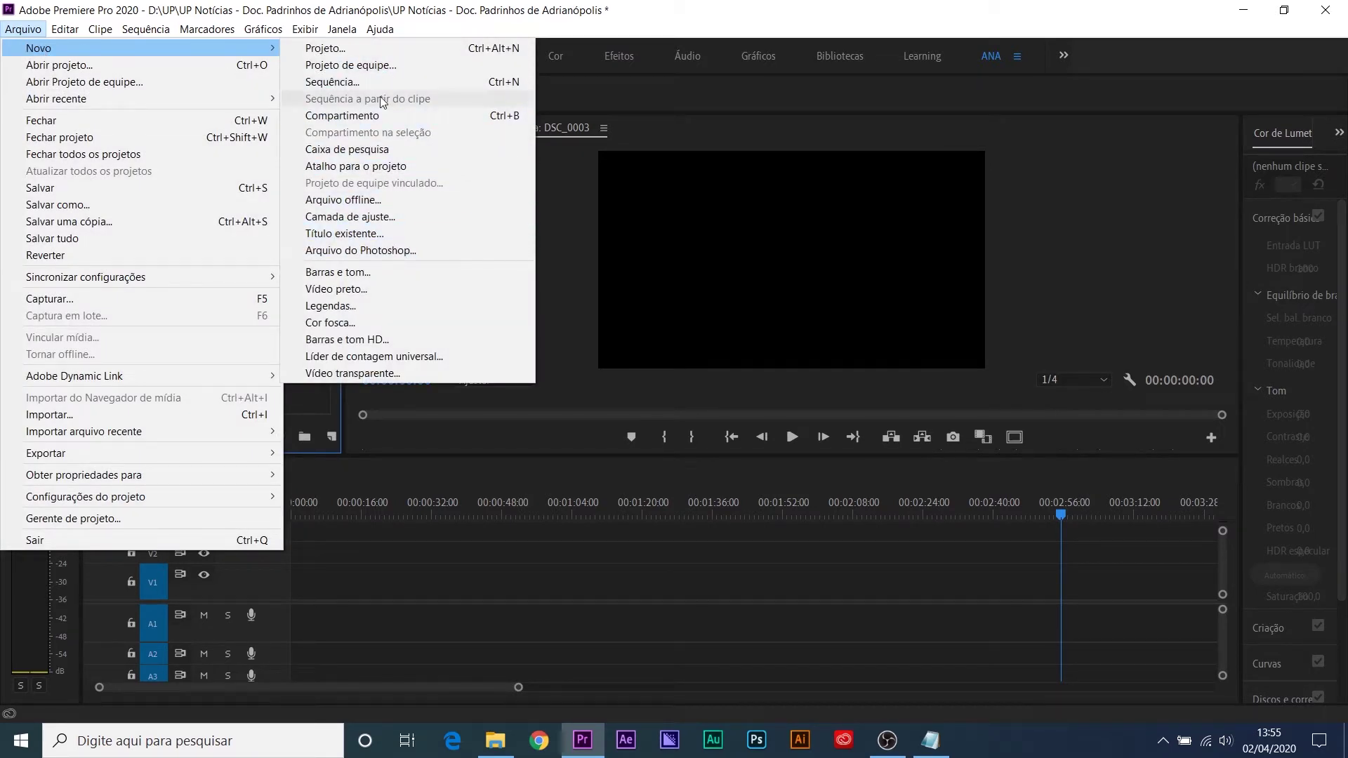
click(469, 512)
click(467, 514)
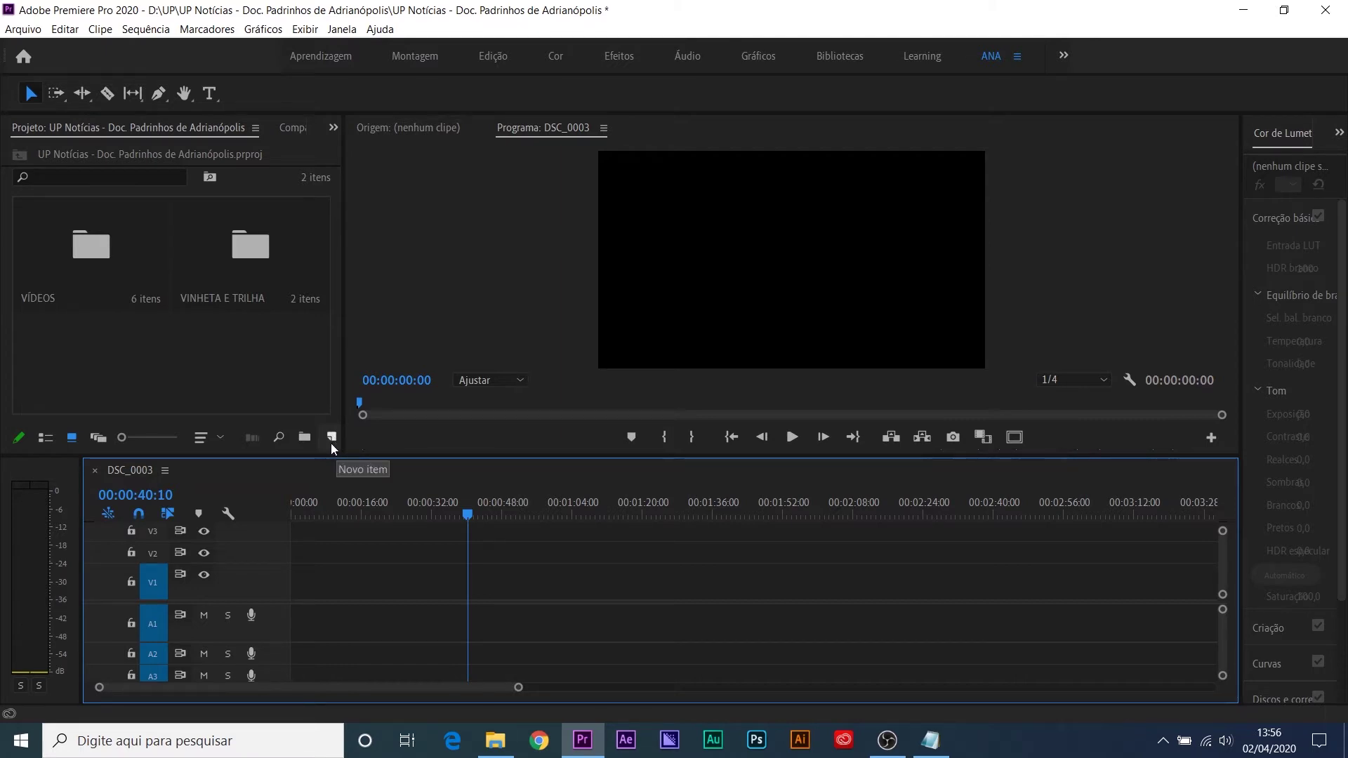
Step: Enlarge the Project panel slightly and start creating a new sequence from its new-item options
mouse_move(313, 455)
mouse_down()
mouse_move(312, 405)
mouse_move(307, 562)
mouse_move(303, 440)
mouse_move(309, 458)
mouse_up()
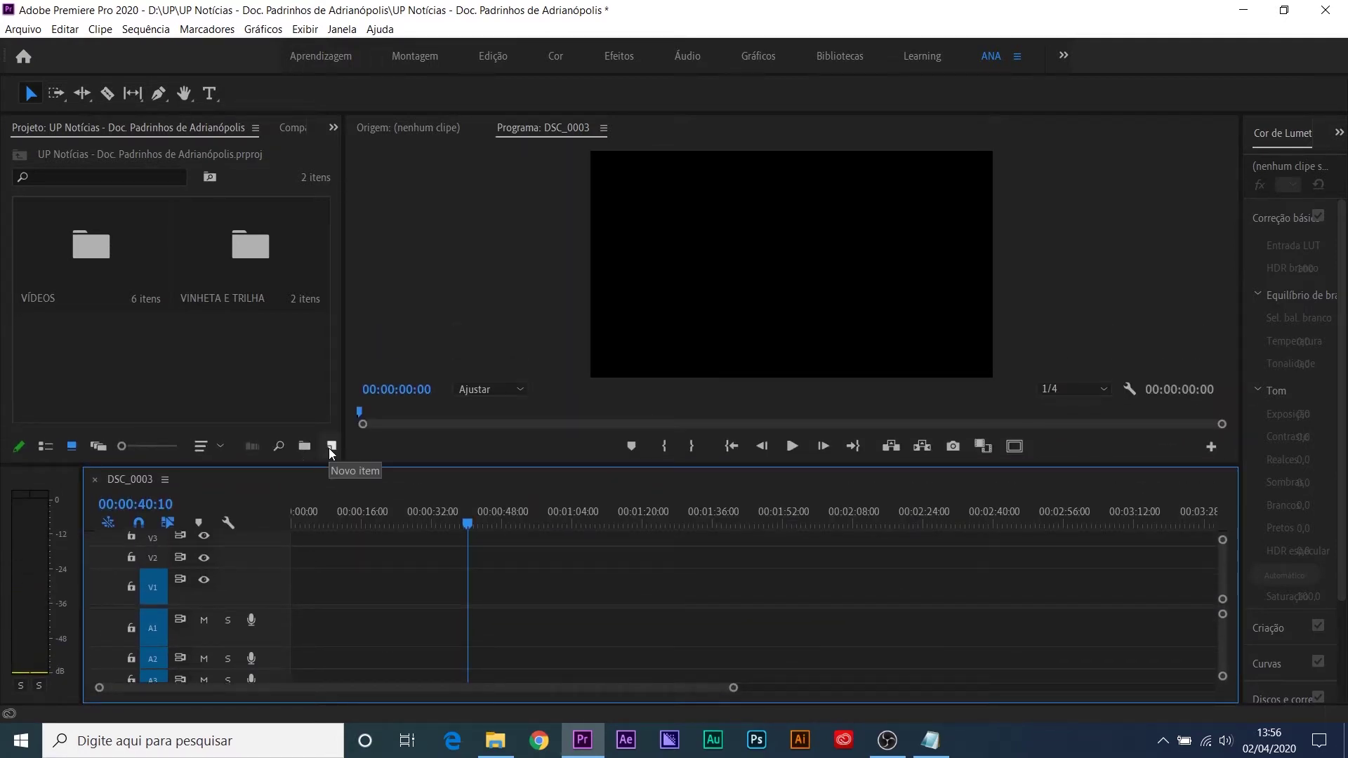
click(330, 449)
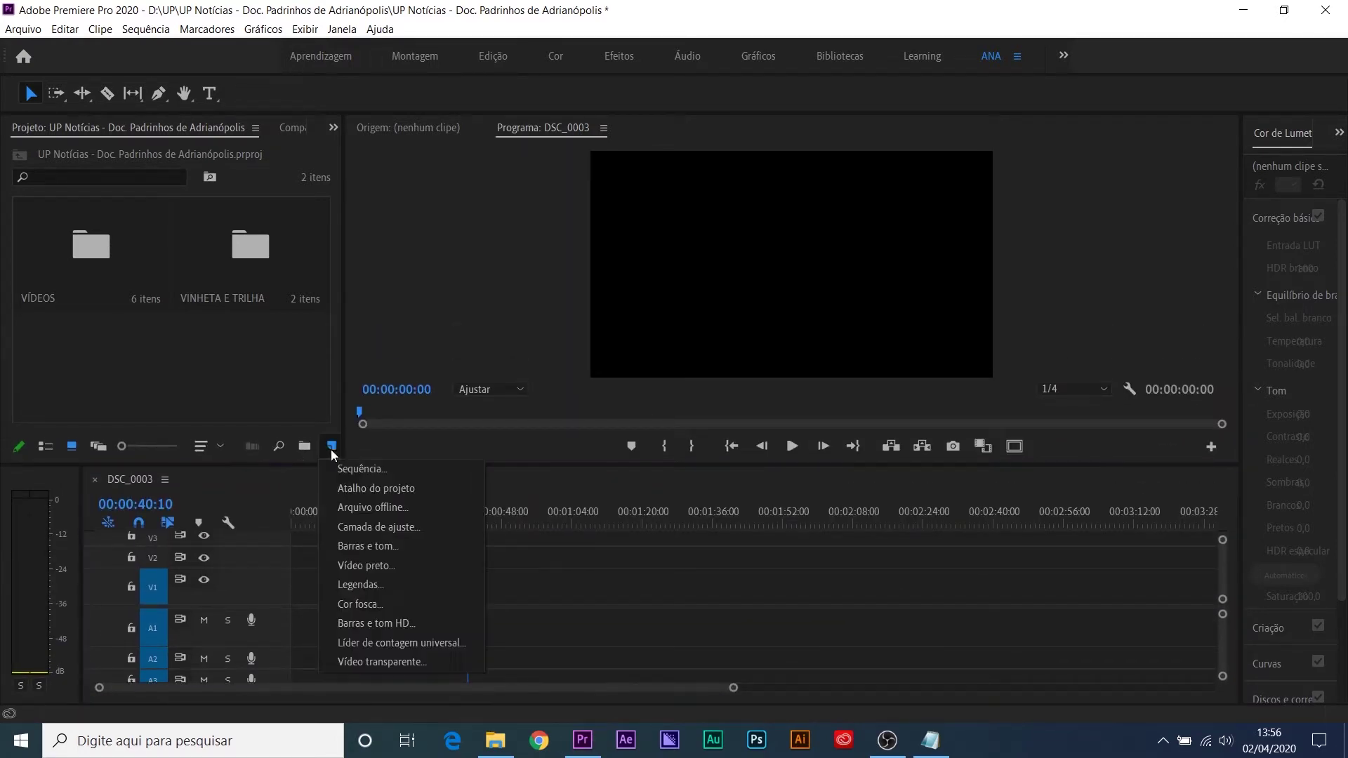
click(375, 469)
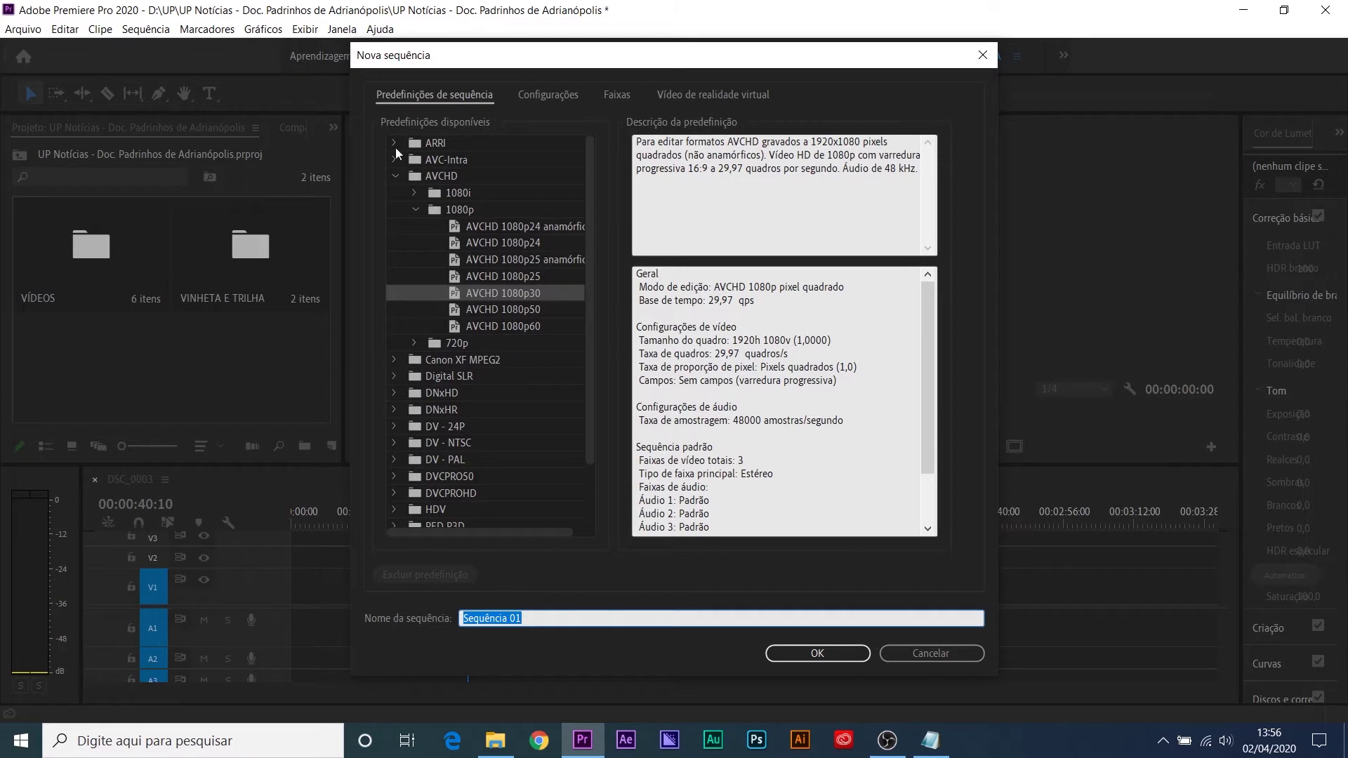
Step: Select the DSLR 1080p30 preset among the Digital SLR sequence presets and collapse that preset group
click(396, 177)
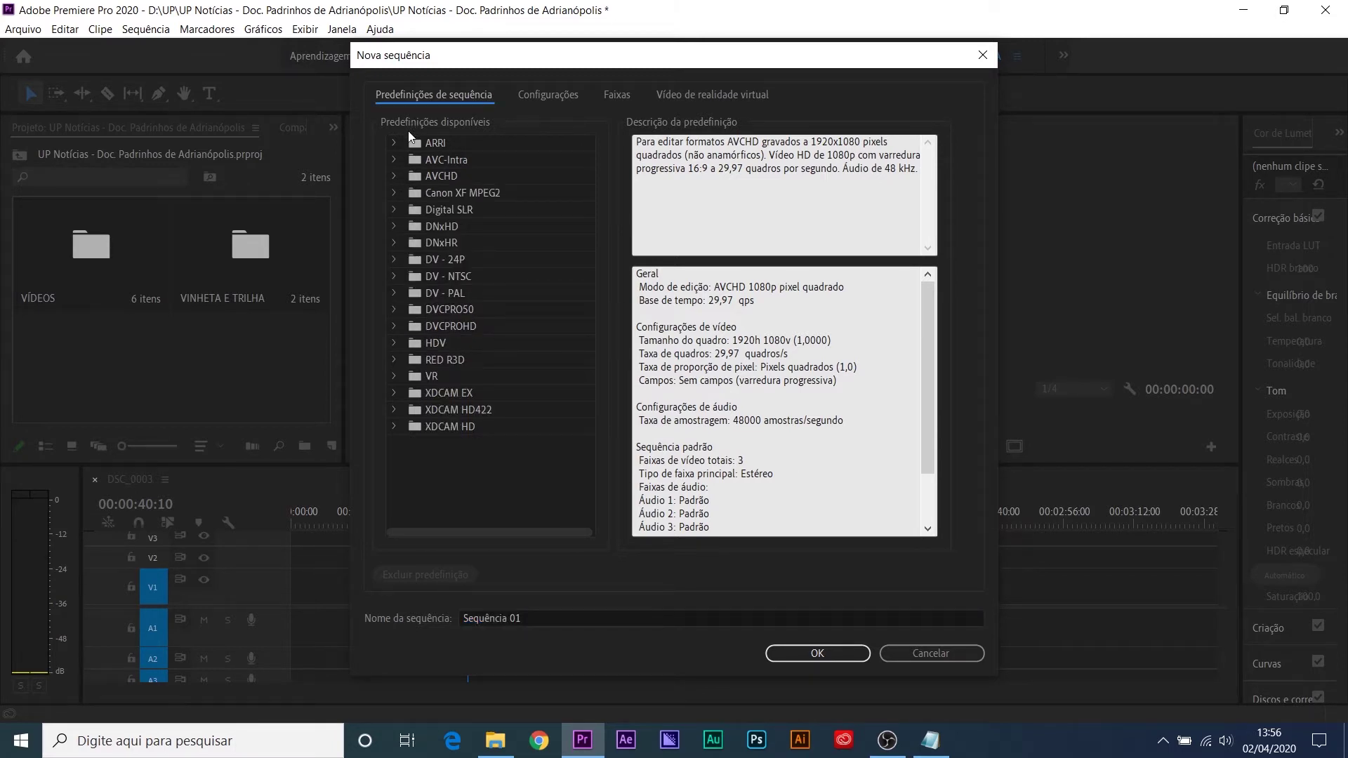
click(416, 211)
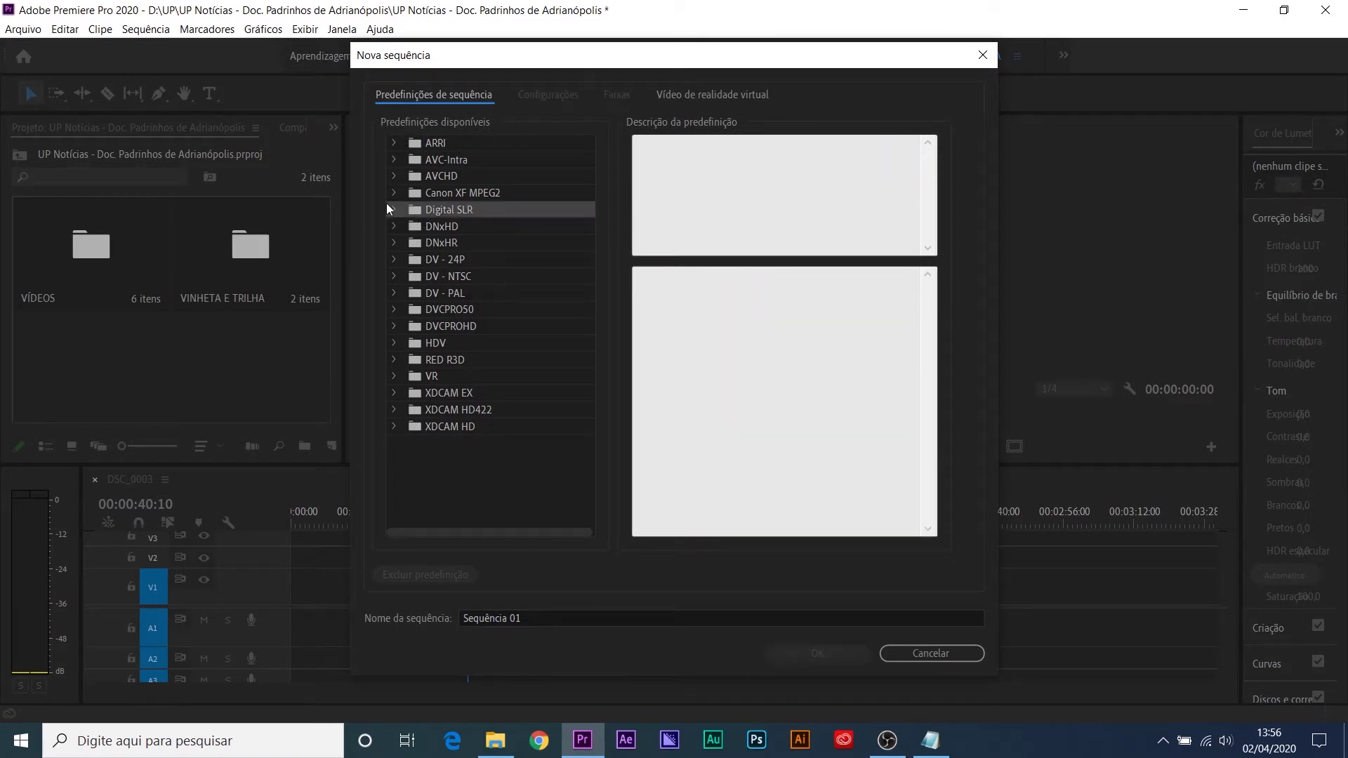
click(395, 210)
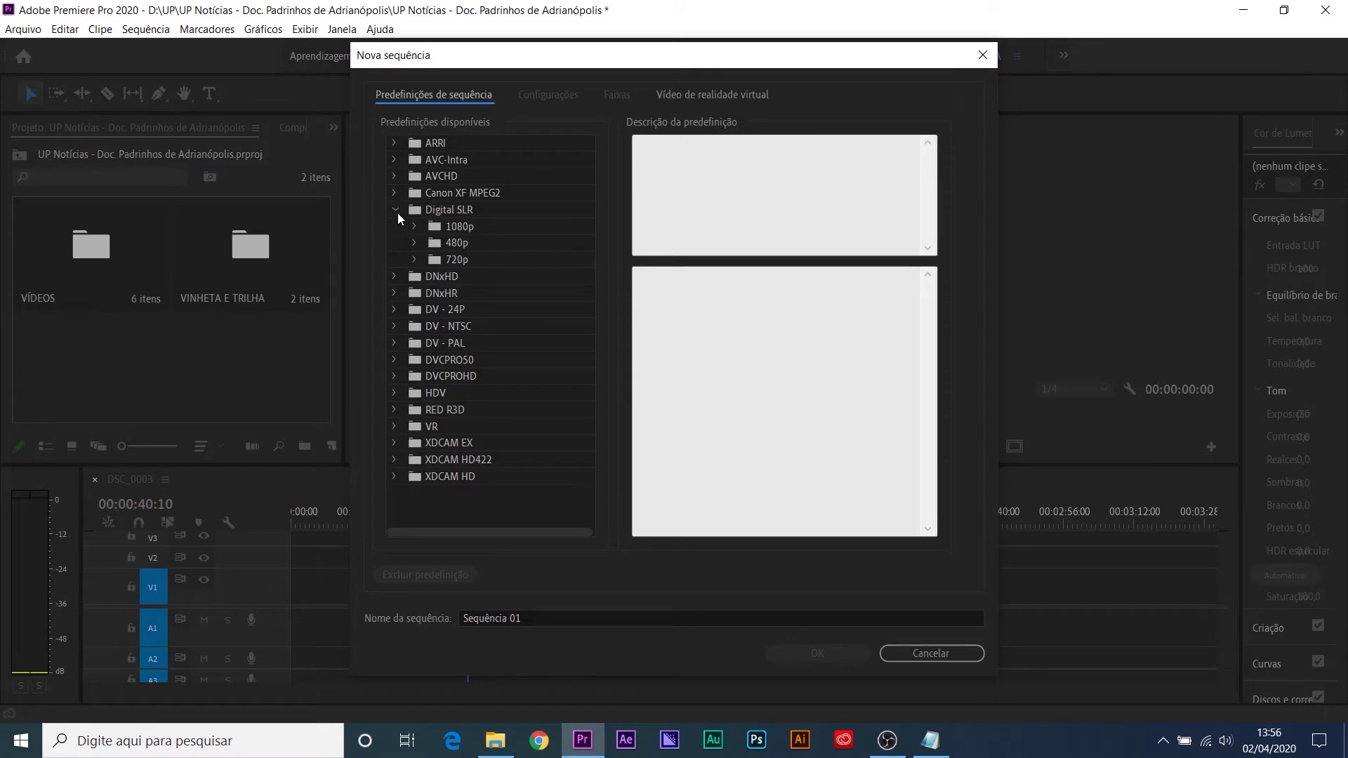
click(413, 226)
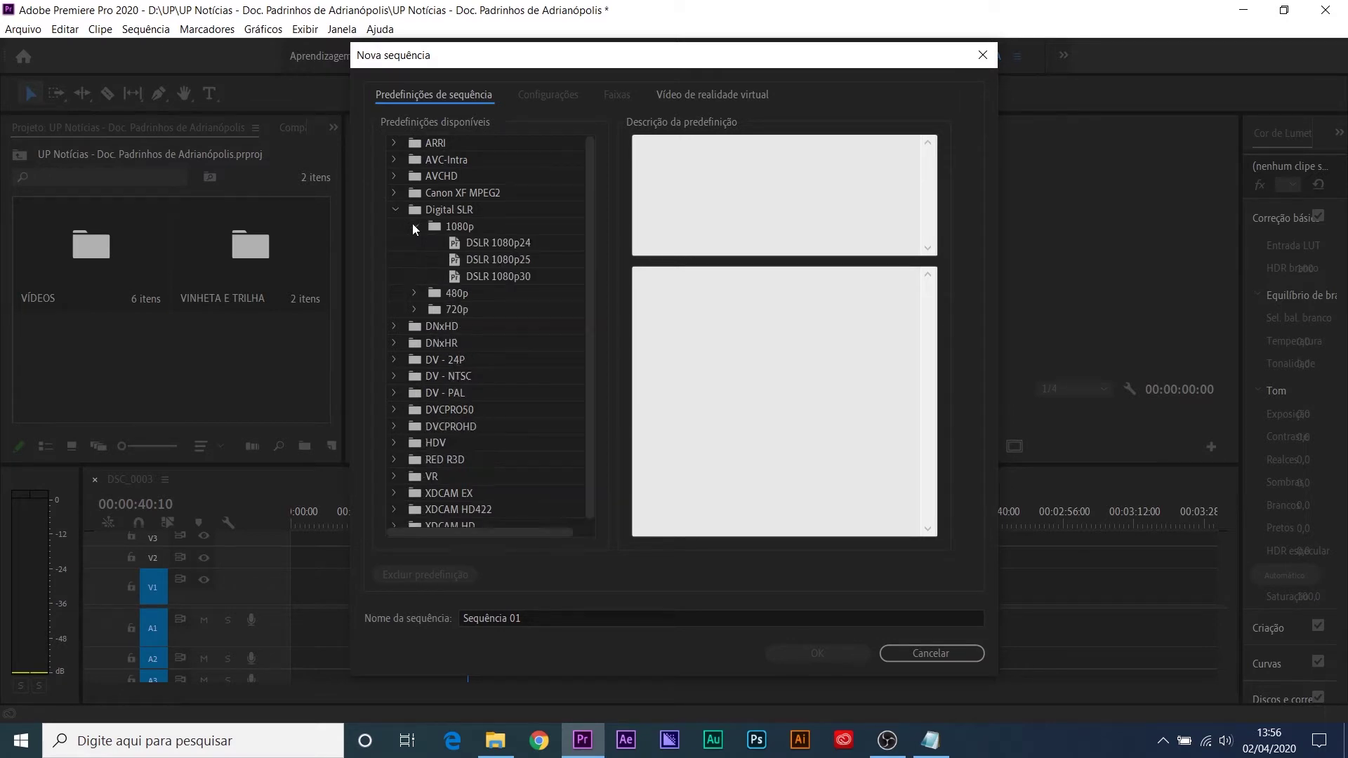
click(493, 283)
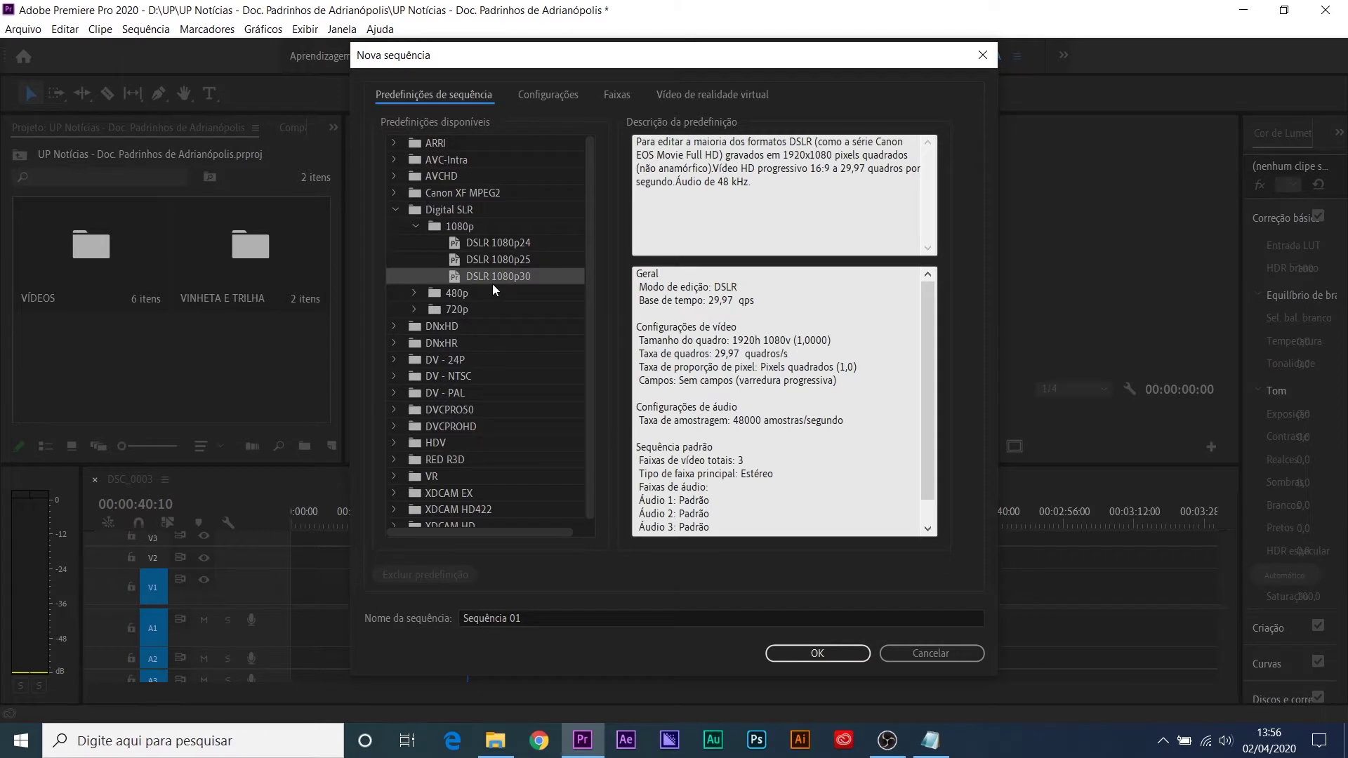
click(414, 227)
click(395, 211)
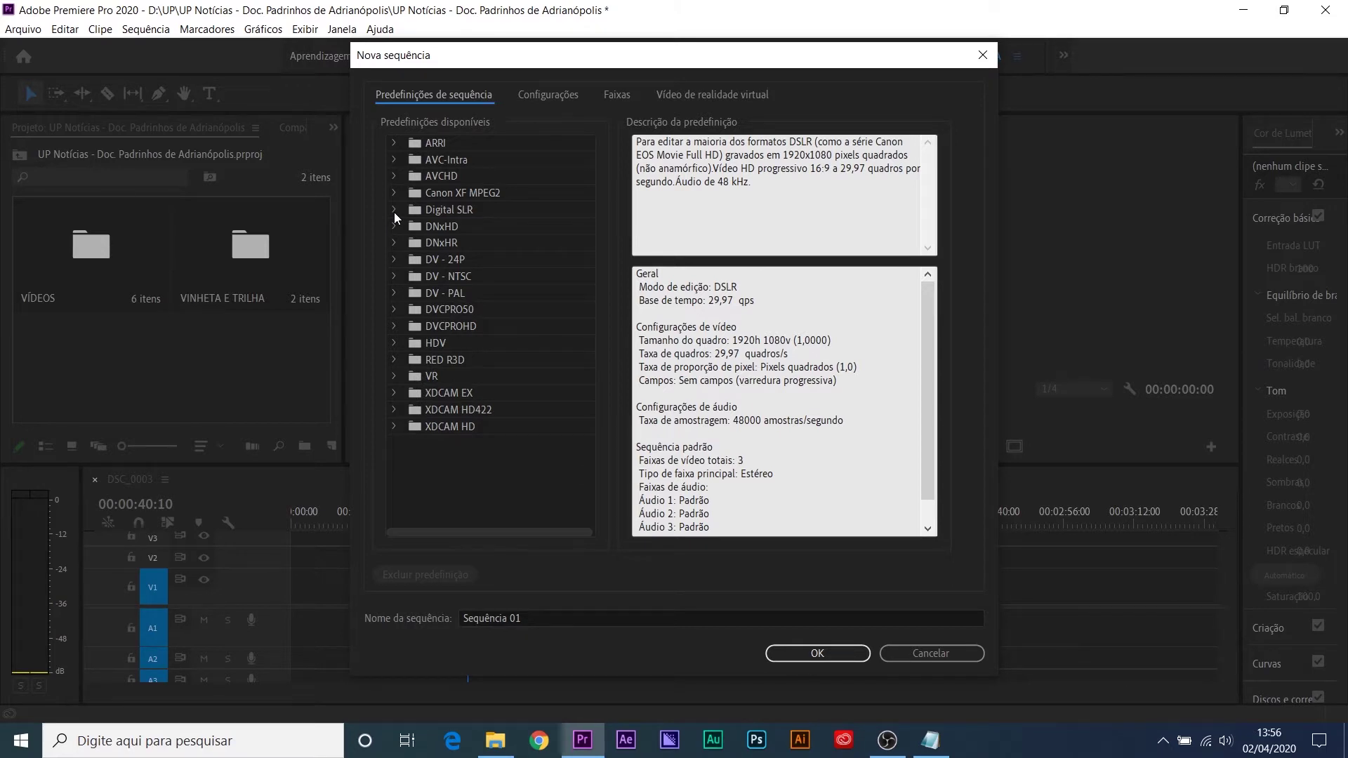
Step: Choose the AVCHD 1080p30 preset from the 1080p group for the new sequence
click(416, 177)
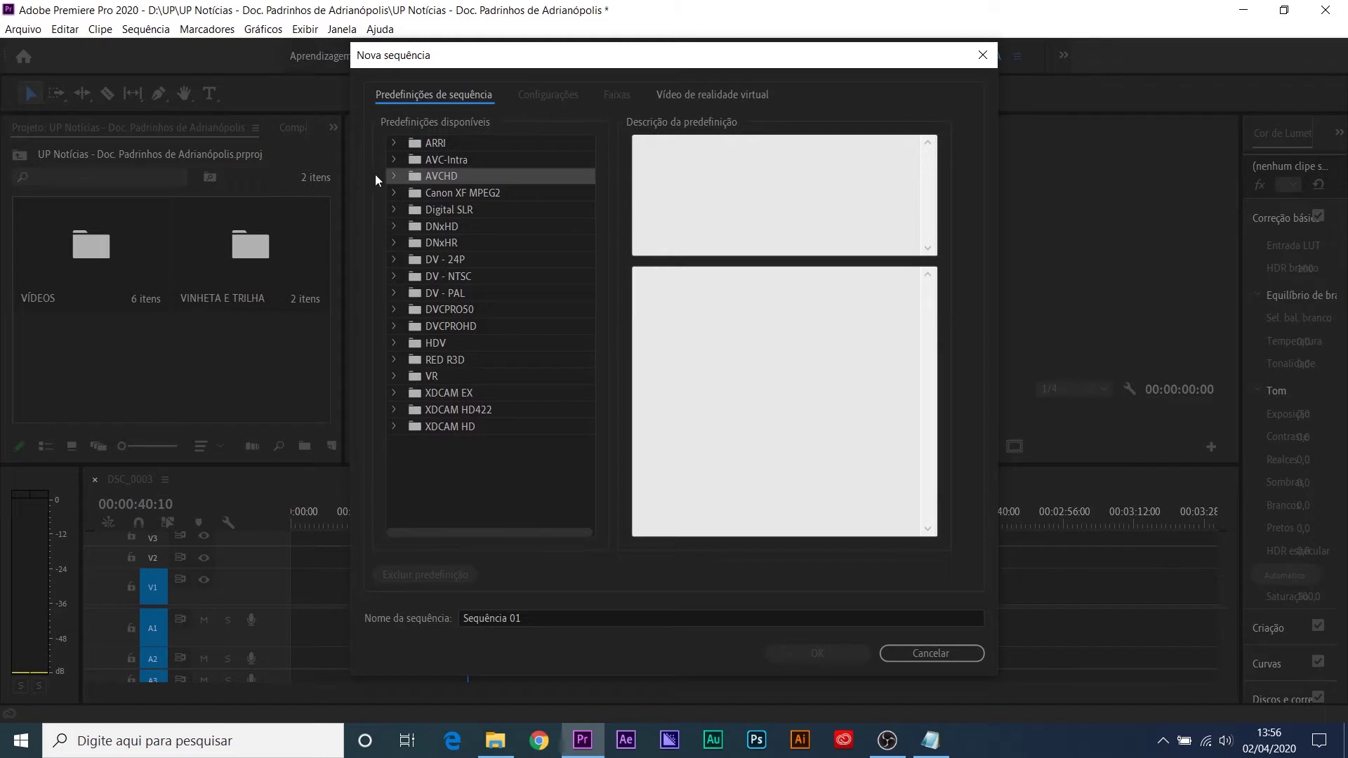
click(395, 177)
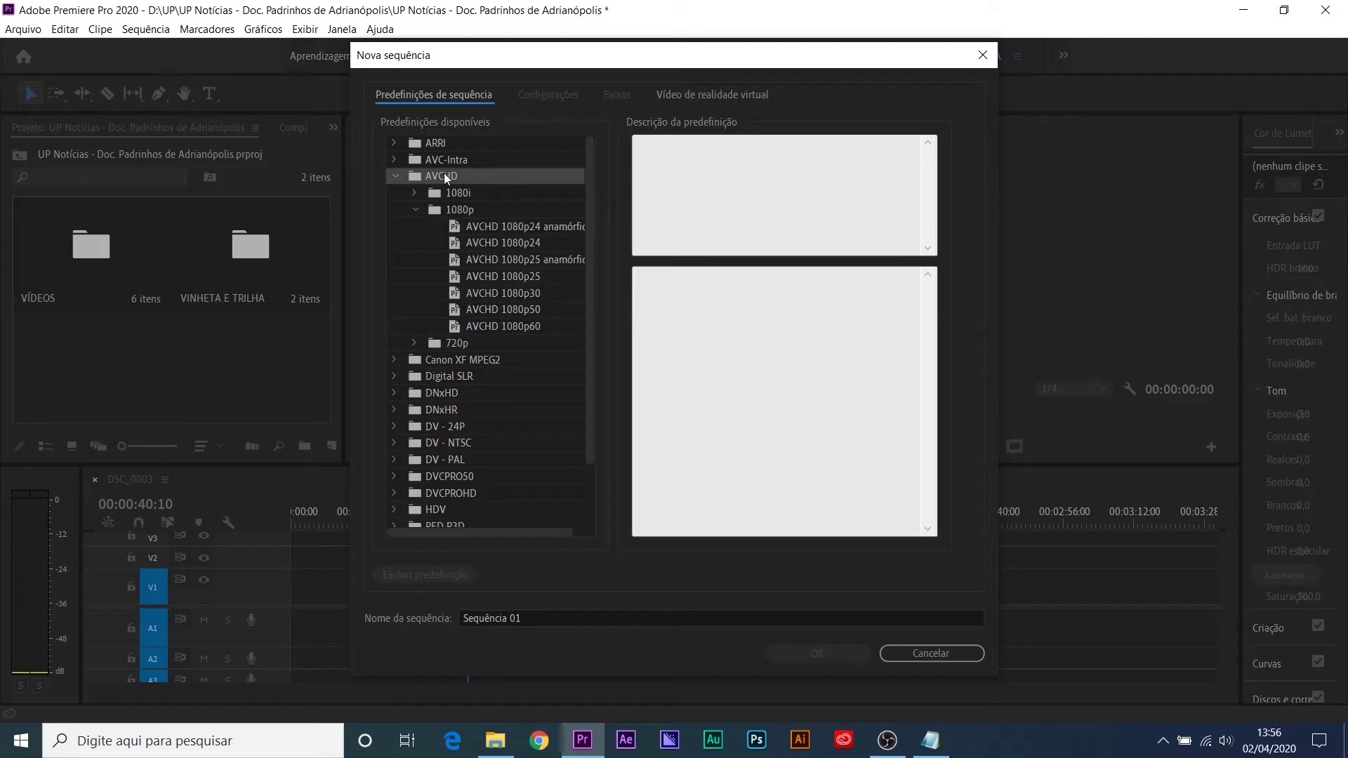
click(435, 211)
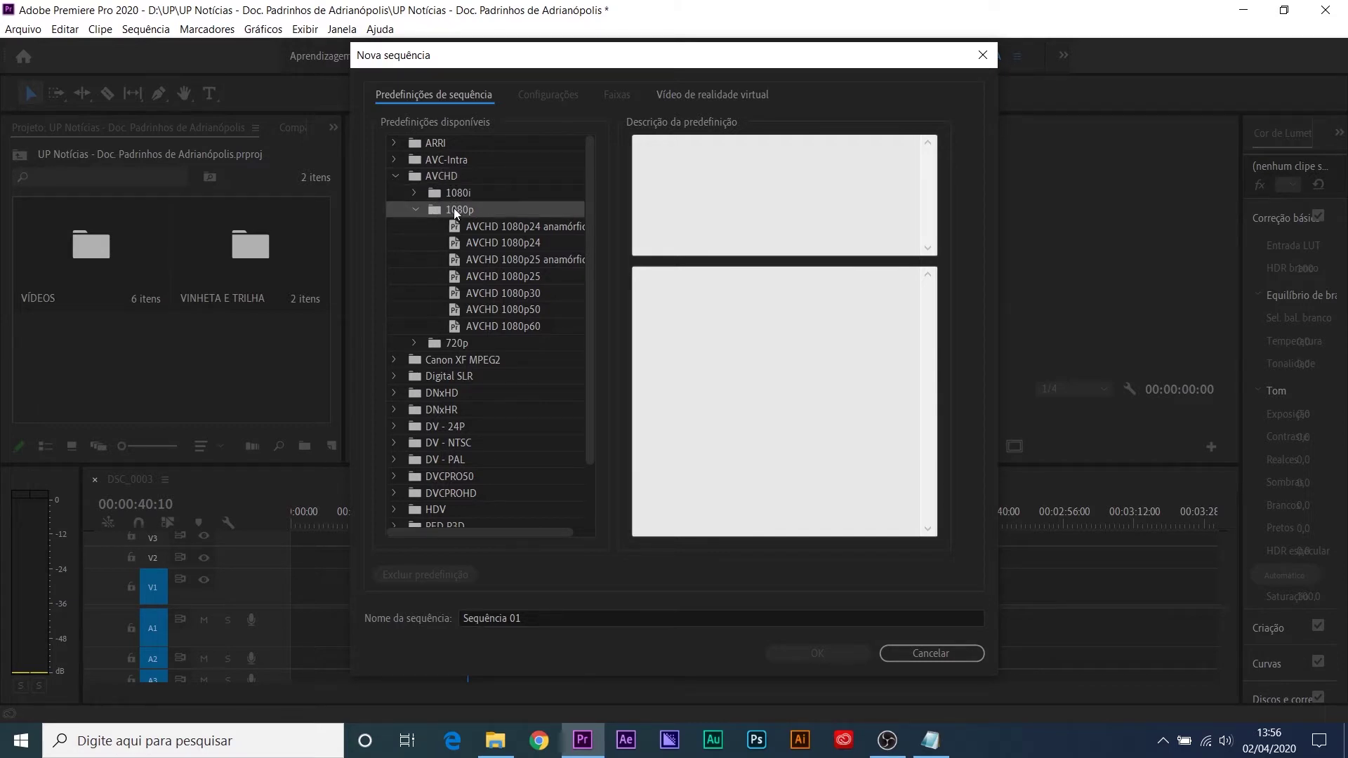
click(513, 291)
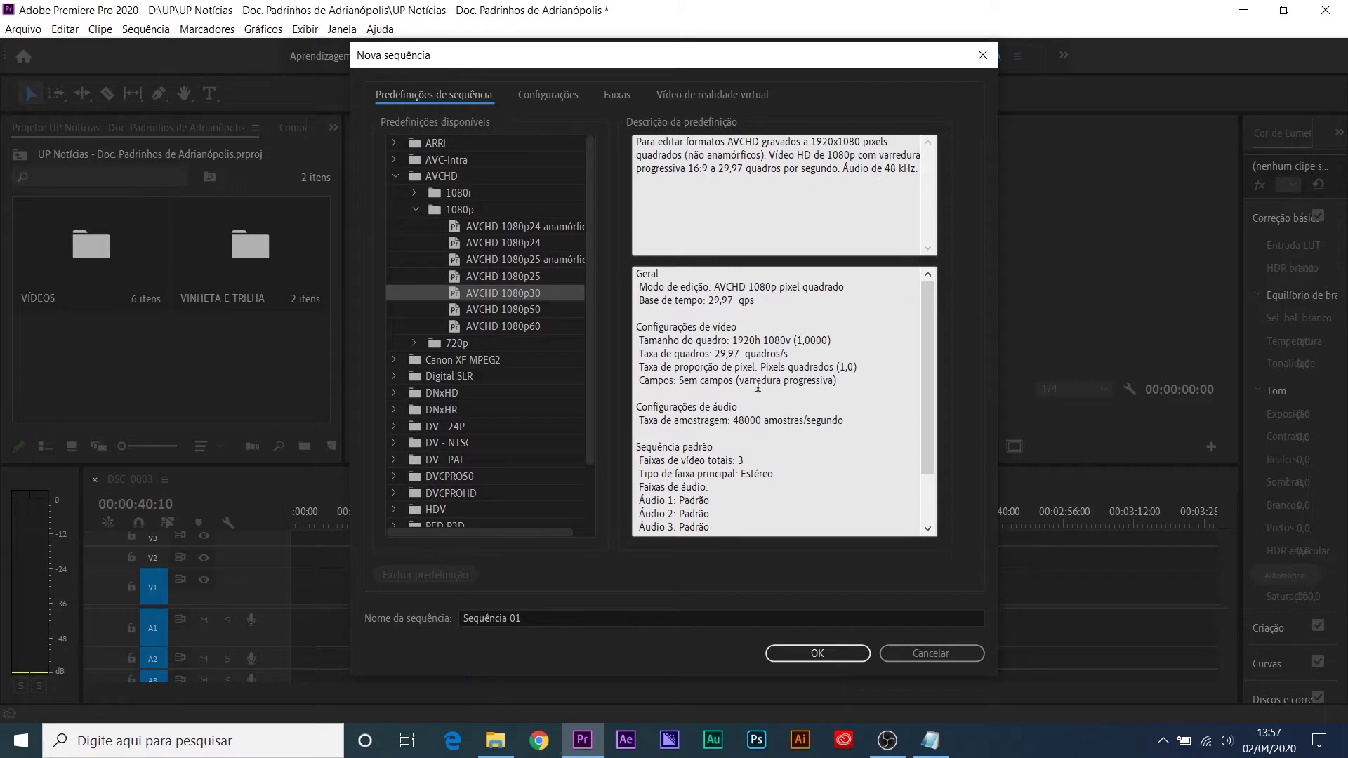
Step: Examine the frame size in the video settings of the AVCHD 1080p30 preset description
drag(734, 340, 793, 339)
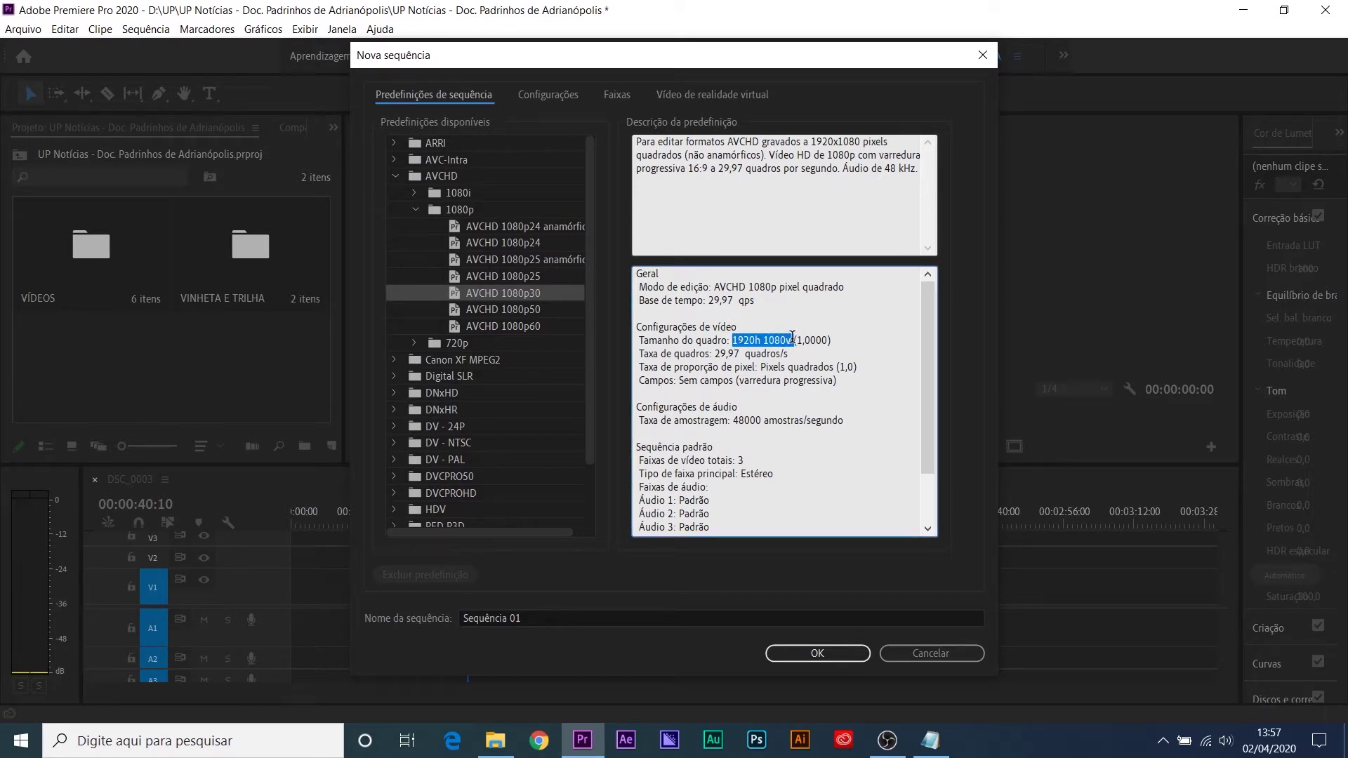
drag(843, 342, 627, 341)
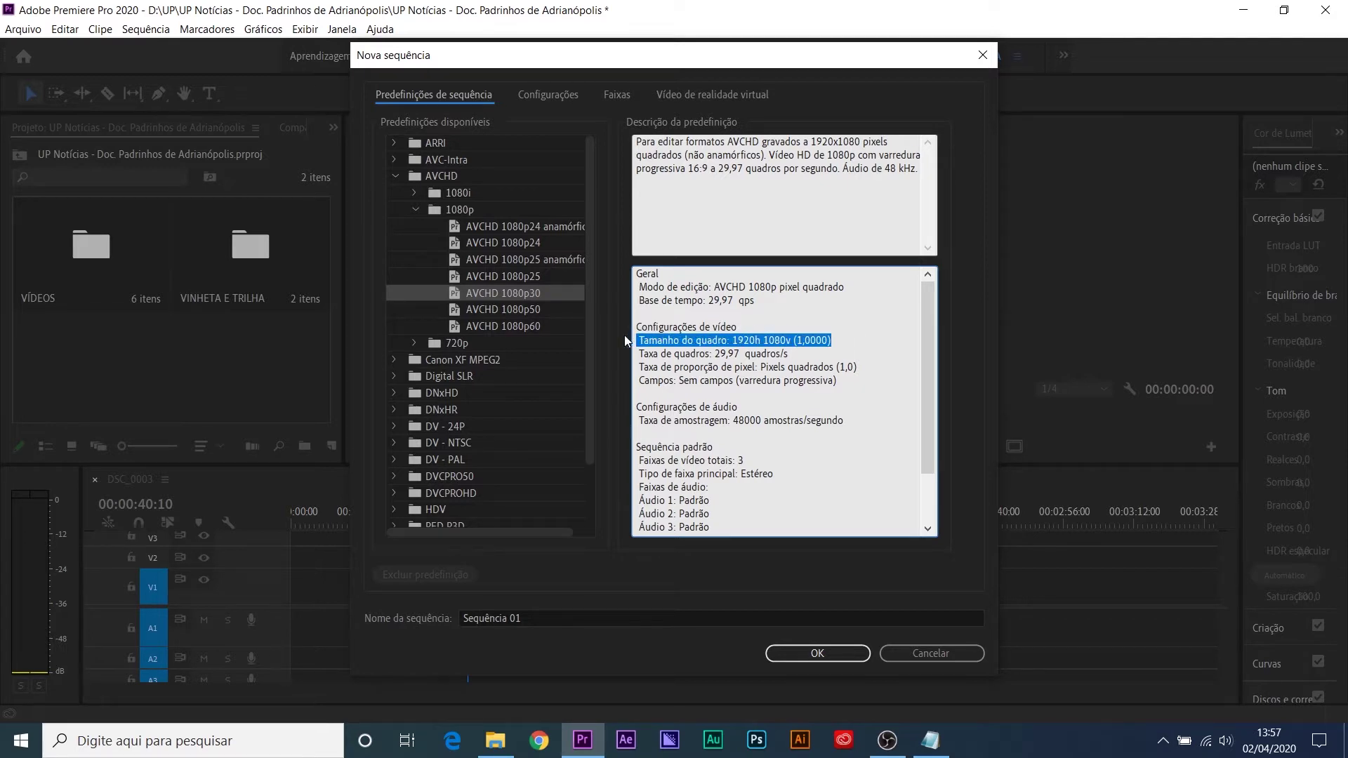
click(741, 335)
drag(733, 339, 639, 338)
click(640, 349)
Step: Examine the frame rate in the video settings of the AVCHD 1080p30 preset description
drag(639, 351, 803, 351)
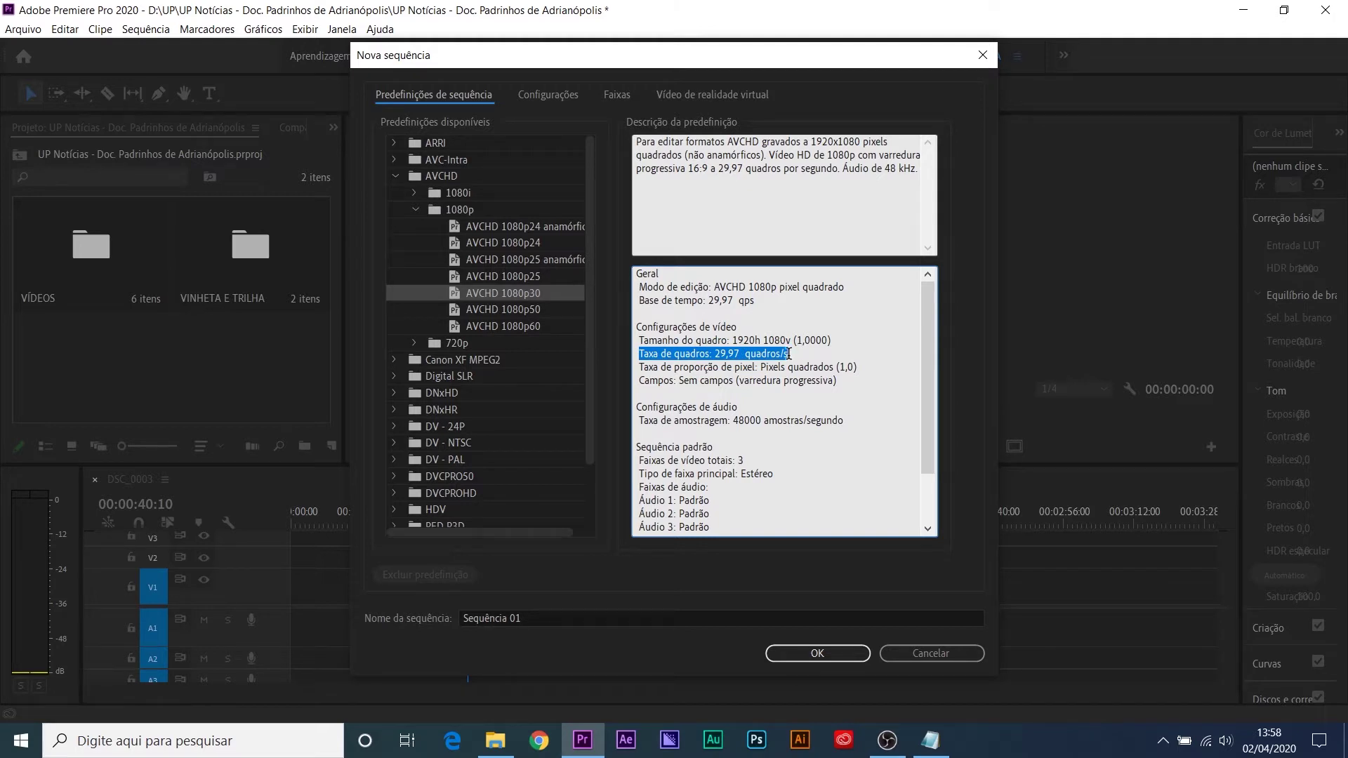
click(801, 351)
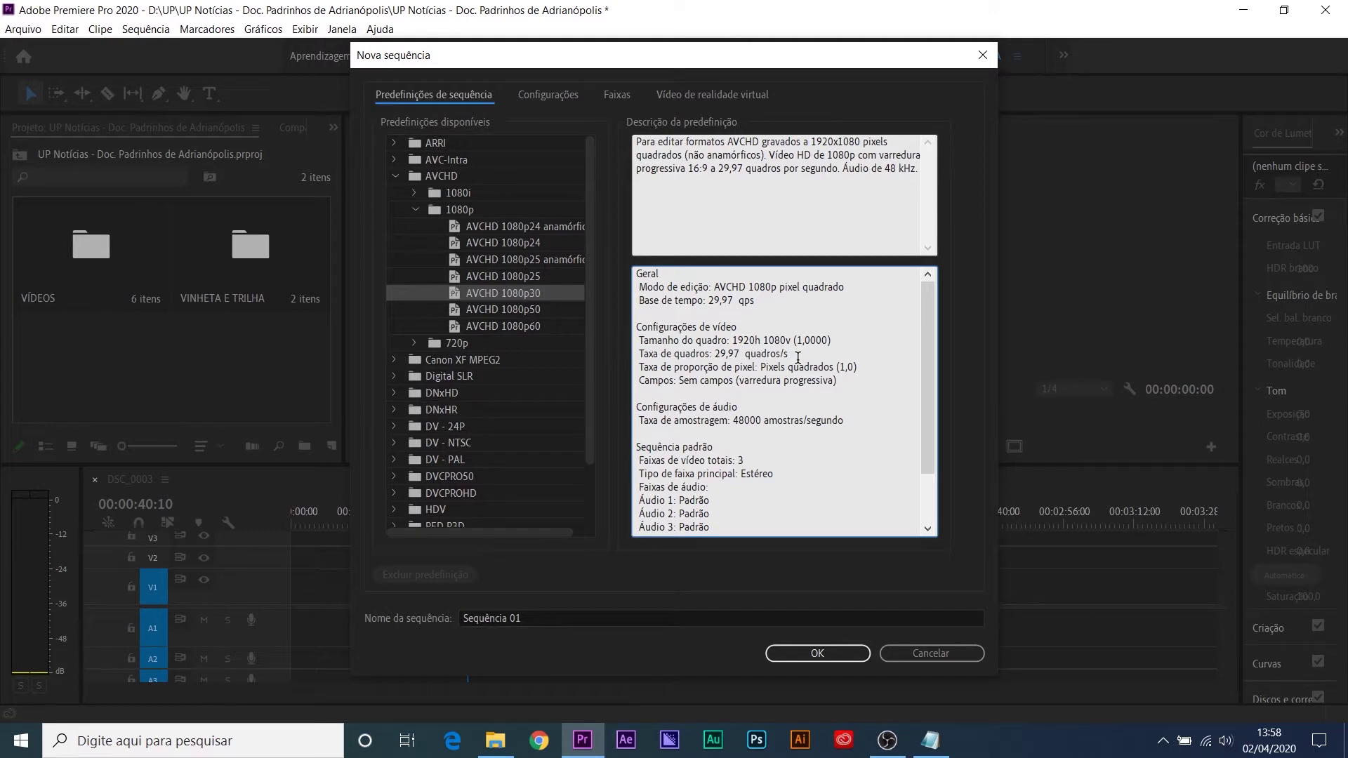
drag(793, 355, 639, 348)
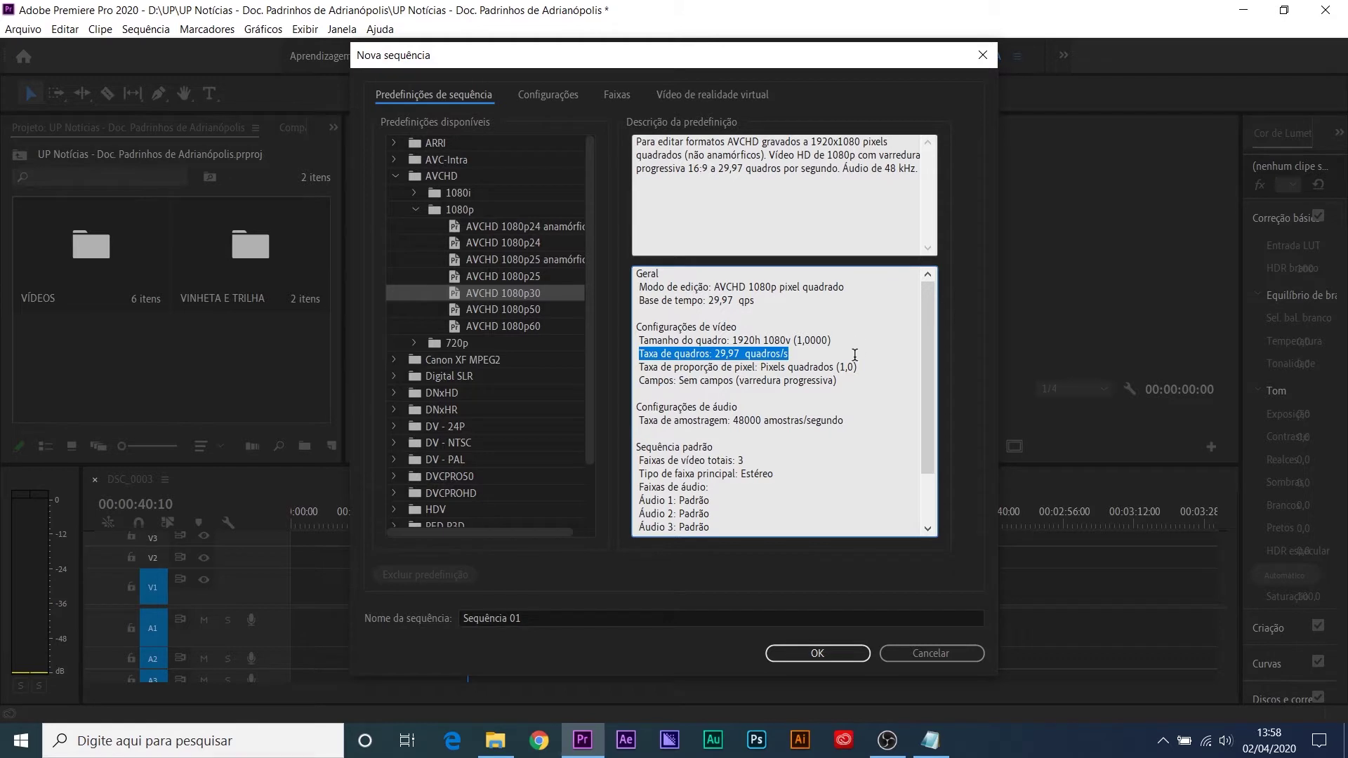
click(793, 354)
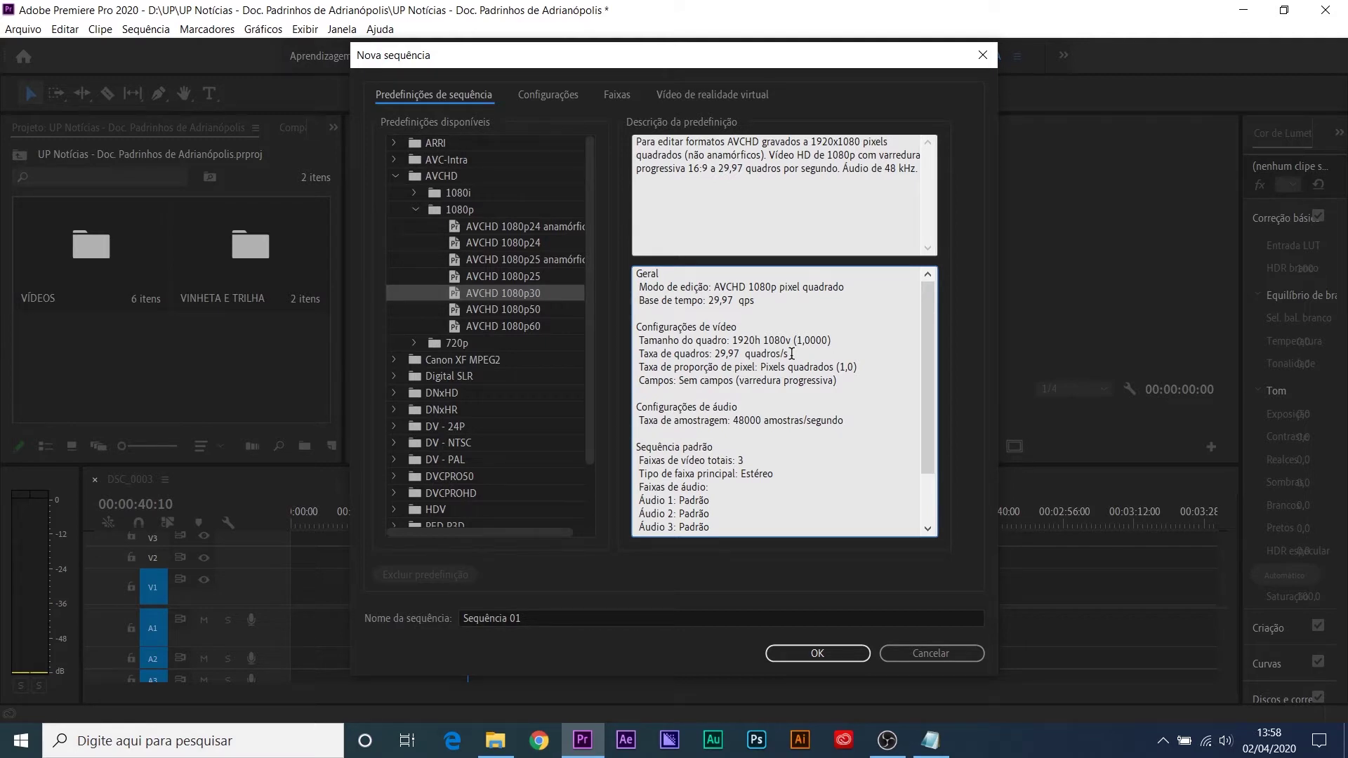
mouse_move(792, 354)
mouse_down()
mouse_move(701, 366)
mouse_move(634, 353)
mouse_move(796, 348)
mouse_up()
click(636, 351)
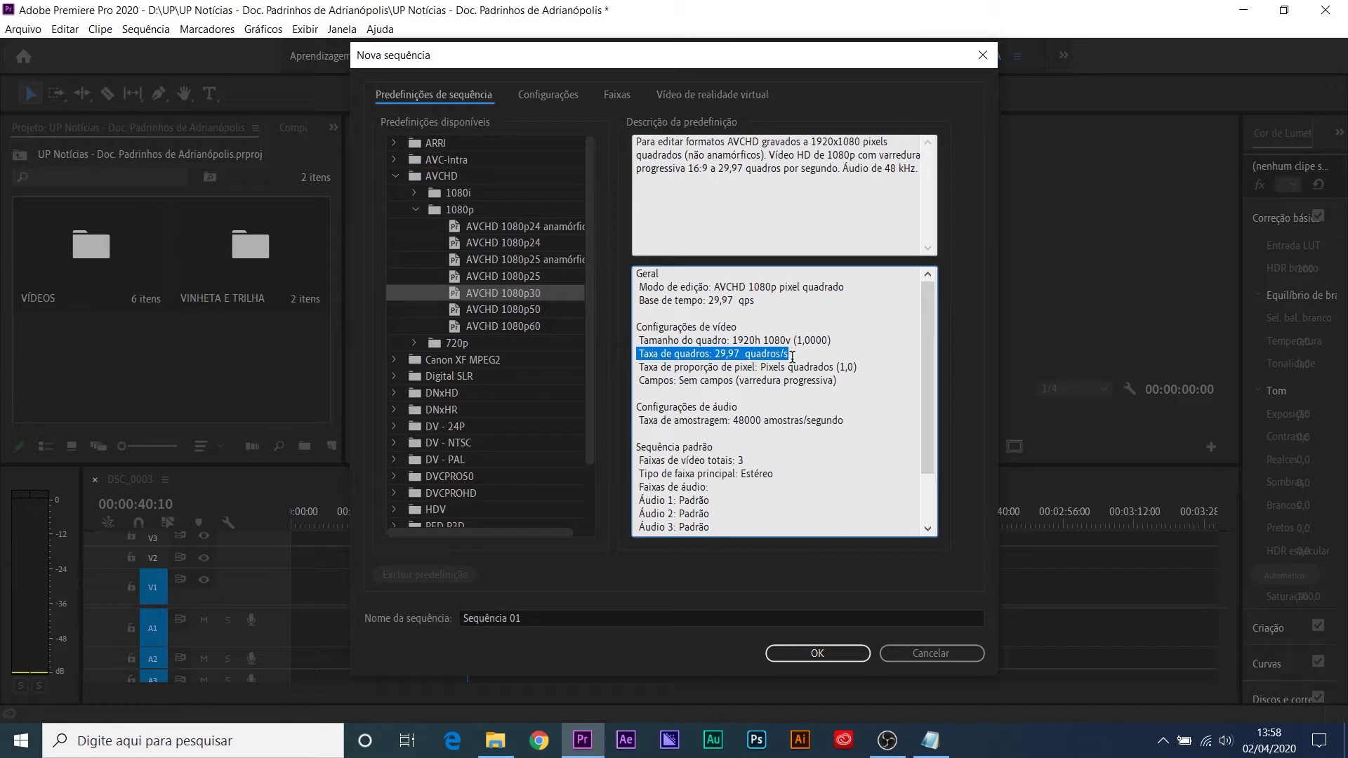
drag(792, 356, 634, 352)
click(781, 351)
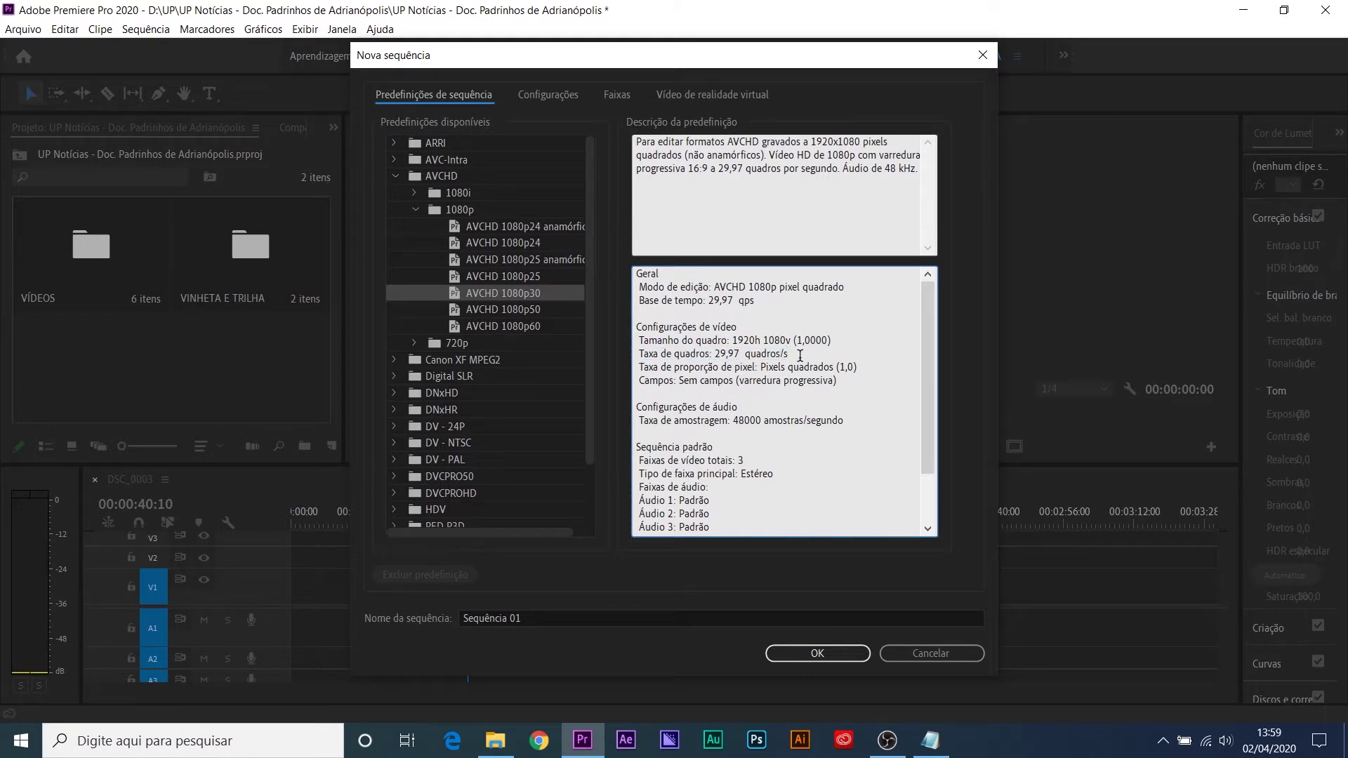
drag(799, 355, 635, 353)
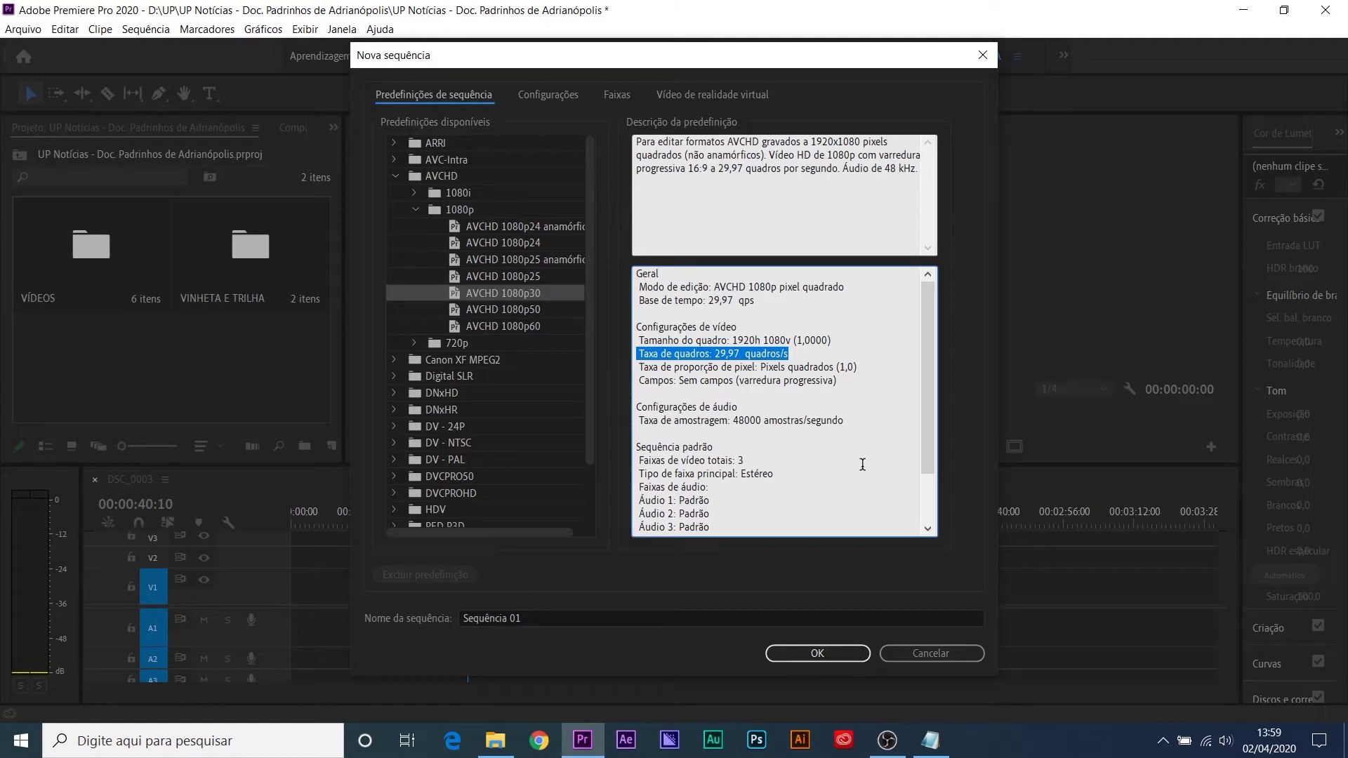
click(792, 349)
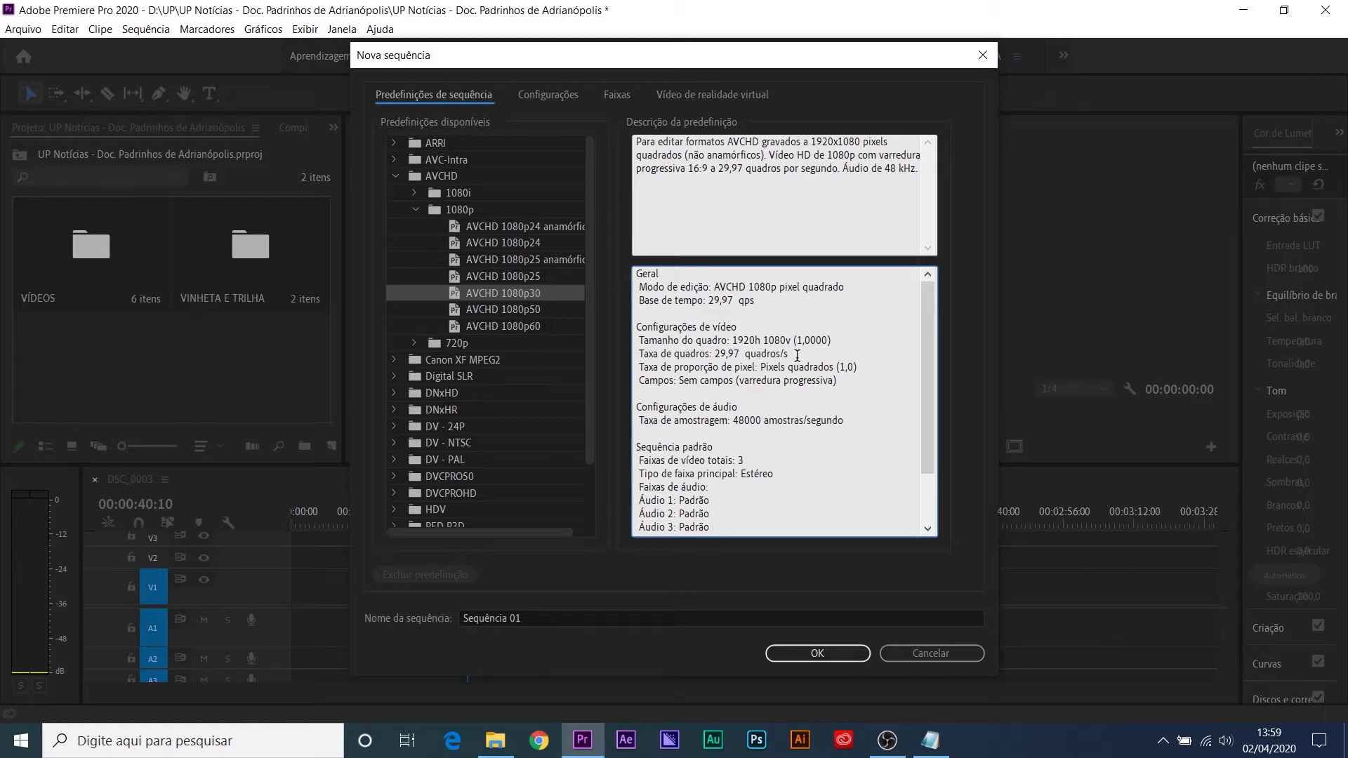
drag(798, 356, 713, 354)
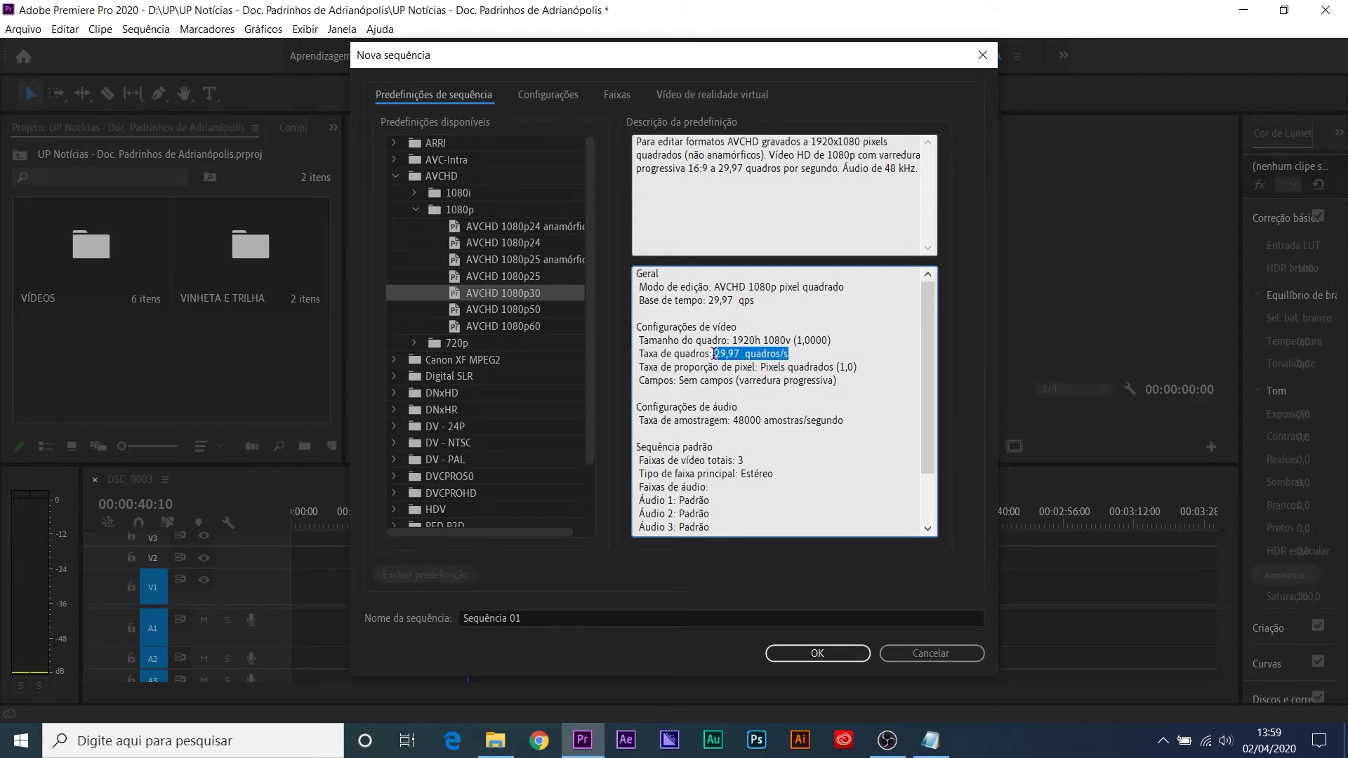
click(746, 352)
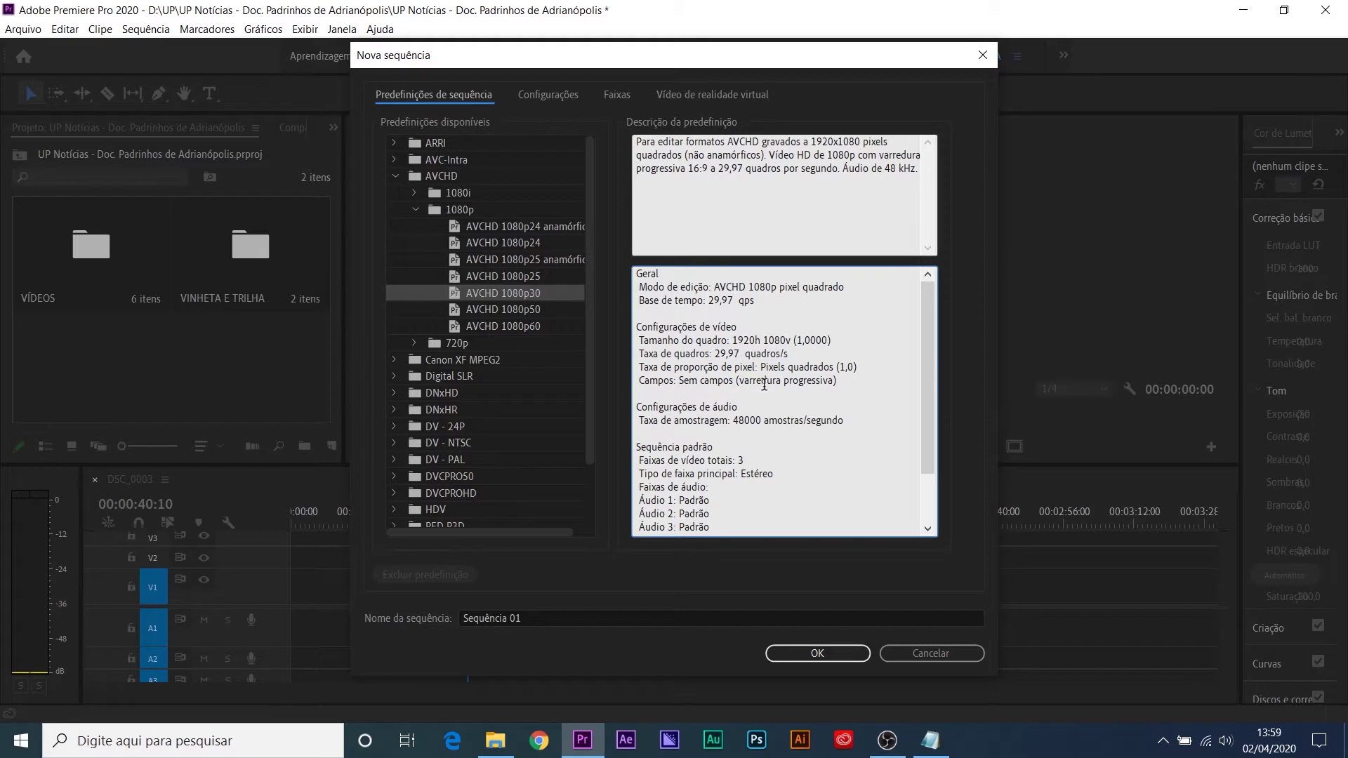
drag(788, 354, 713, 351)
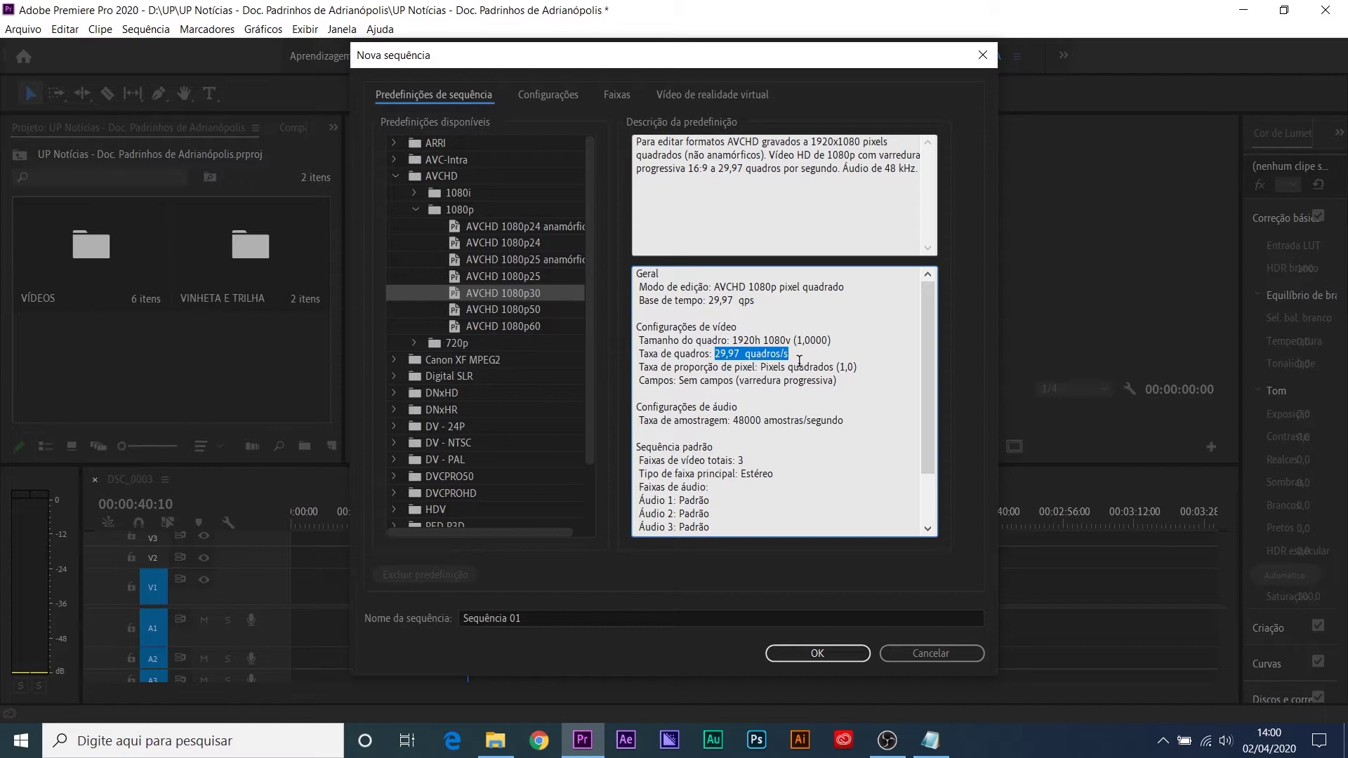
drag(789, 353, 716, 349)
drag(806, 349, 784, 353)
drag(782, 353, 744, 353)
drag(780, 353, 745, 350)
drag(789, 353, 715, 354)
Step: Review the new sequence's editing mode, video, audio and virtual reality settings, and return to the sequence presets
click(551, 96)
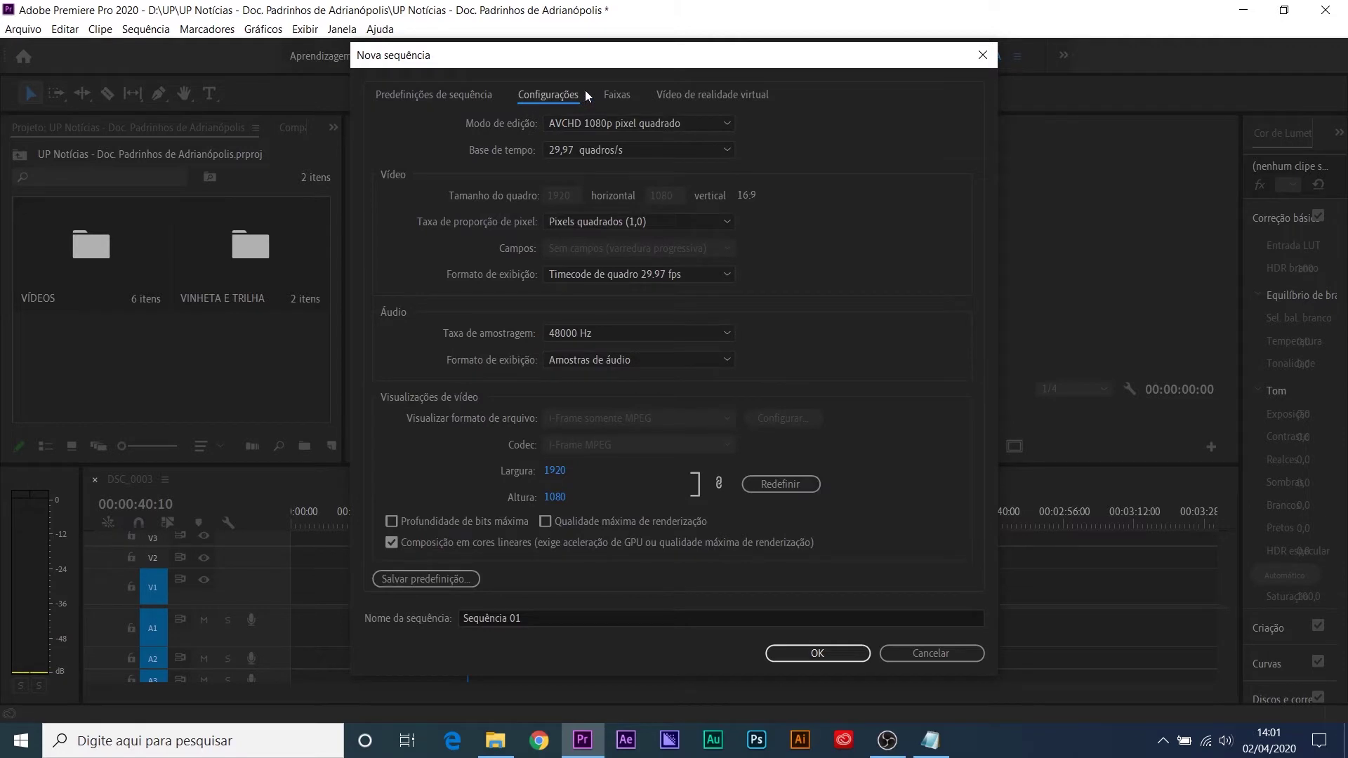
click(673, 95)
click(541, 95)
click(441, 98)
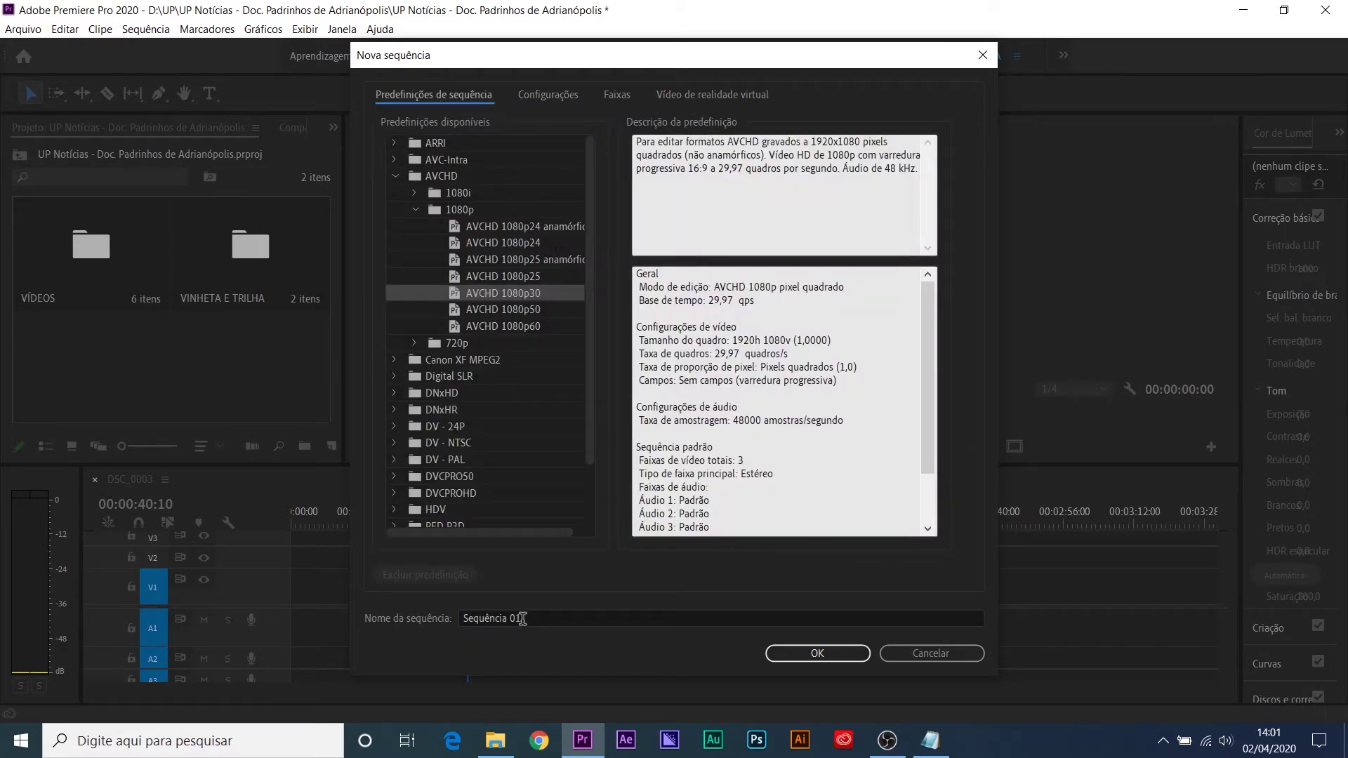
Step: Name the new sequence "UP Notícias - Doc. Padrinhos de Adrianópolis" and create it
drag(532, 614, 447, 612)
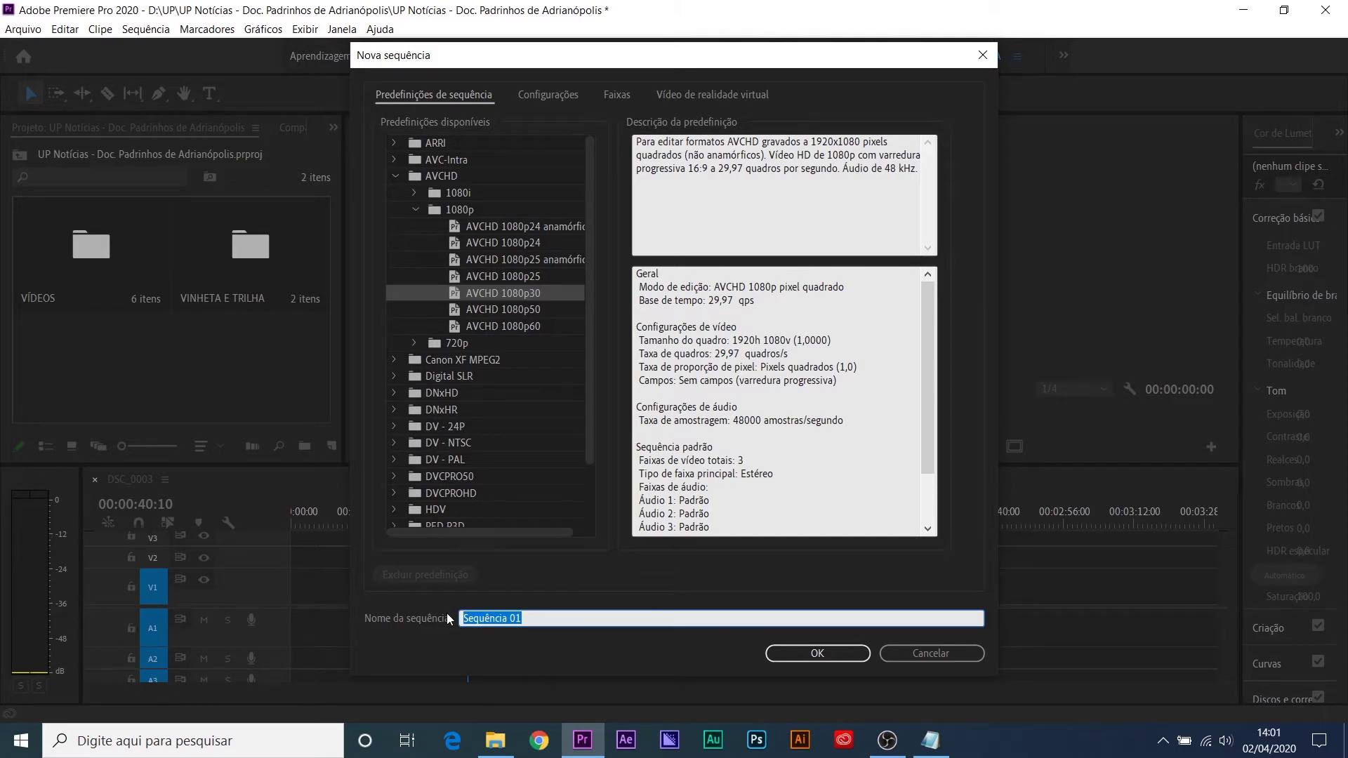
text(UP Notícias - Doc. Padrinhos de Adrianópolis)
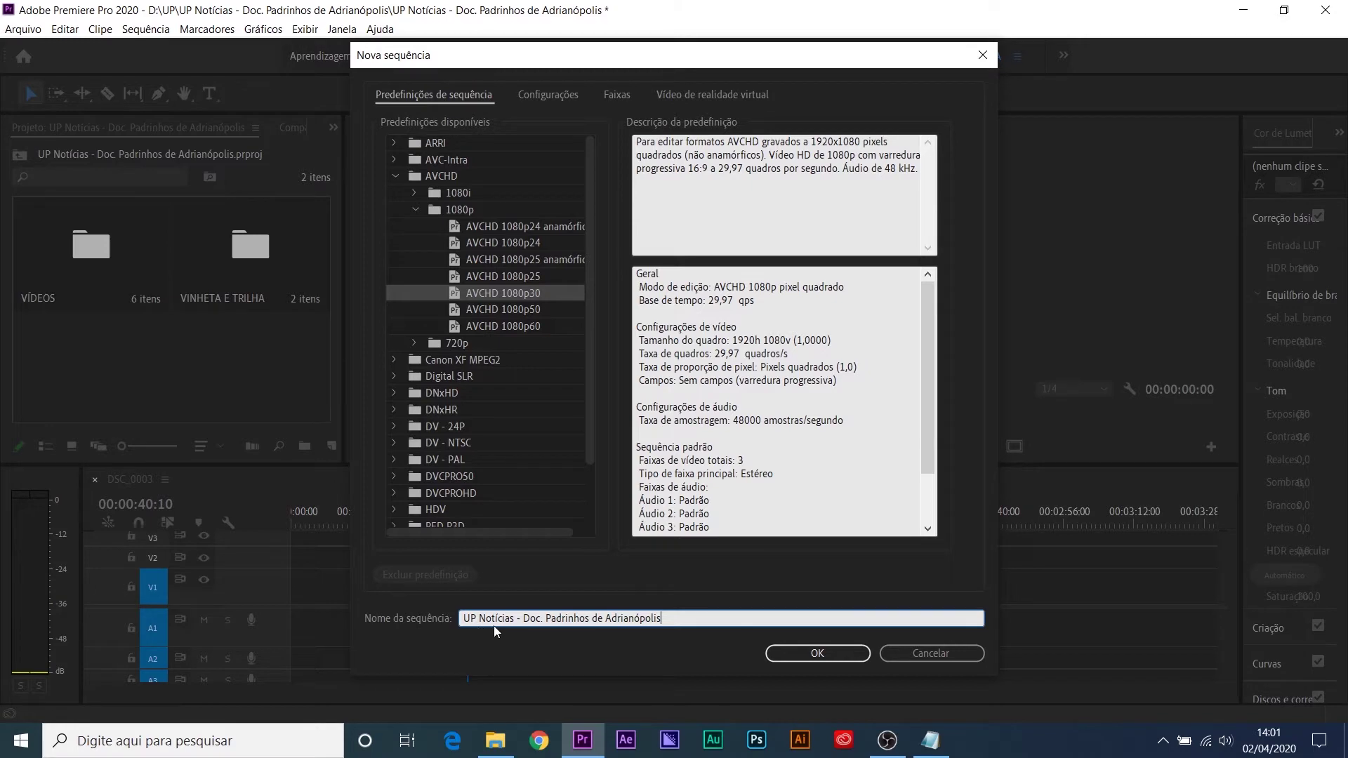
click(811, 651)
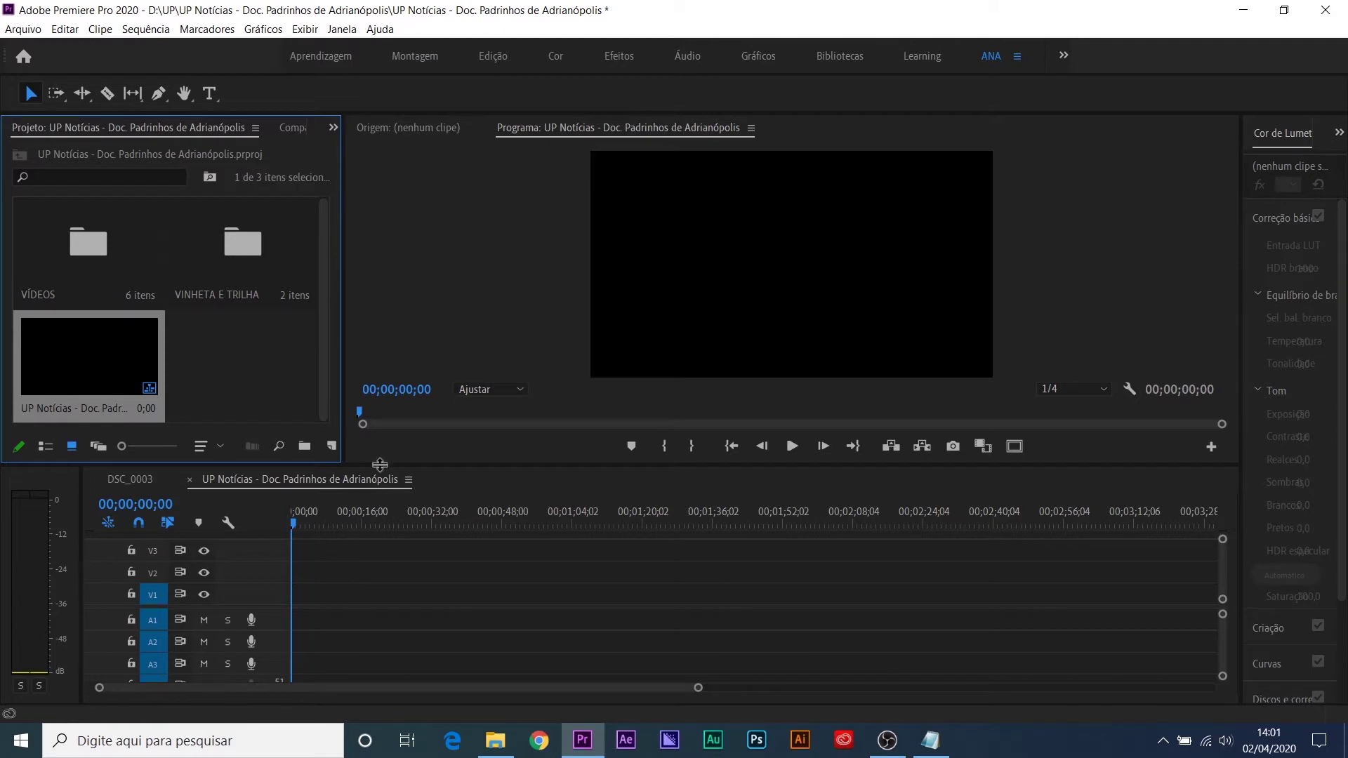
Step: Close the DSC_0003 sequence in the timeline, keeping the UP Notícias sequence open
click(96, 478)
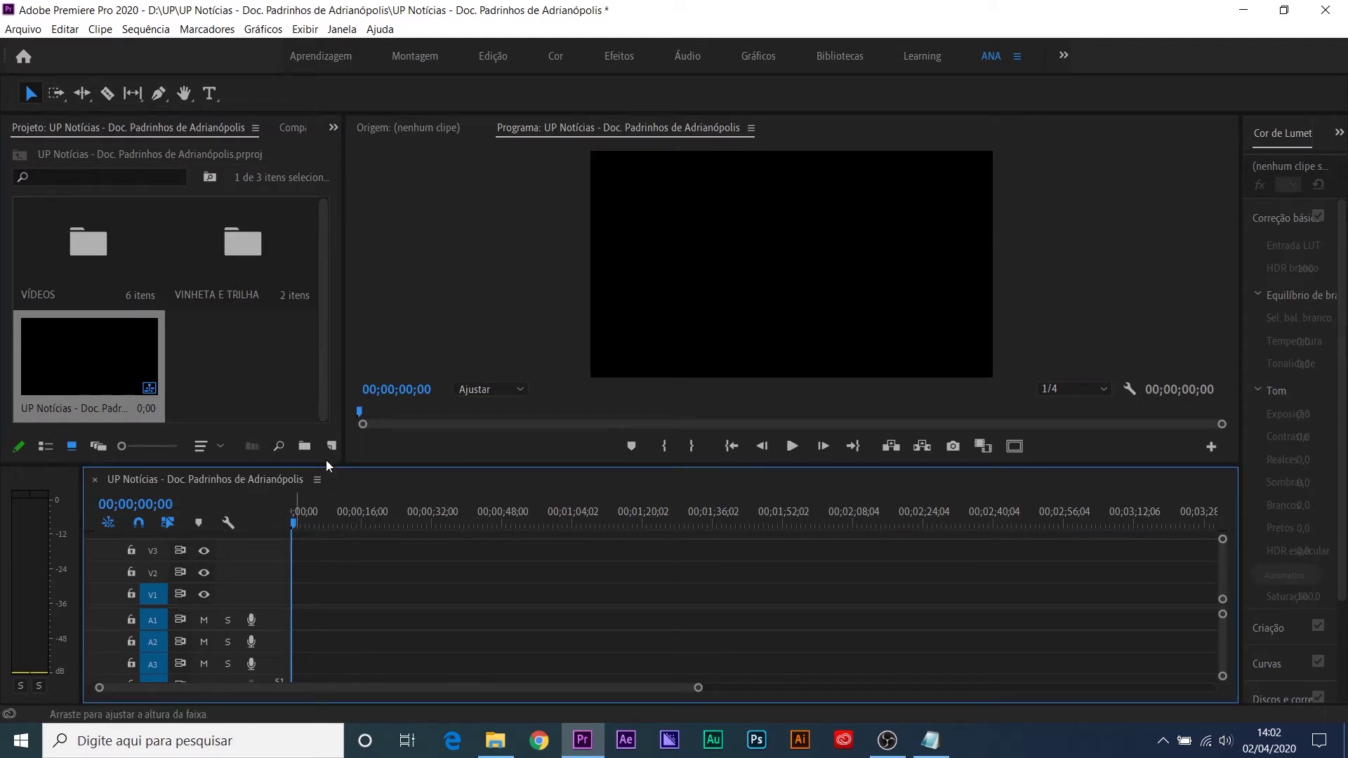
drag(351, 466, 343, 426)
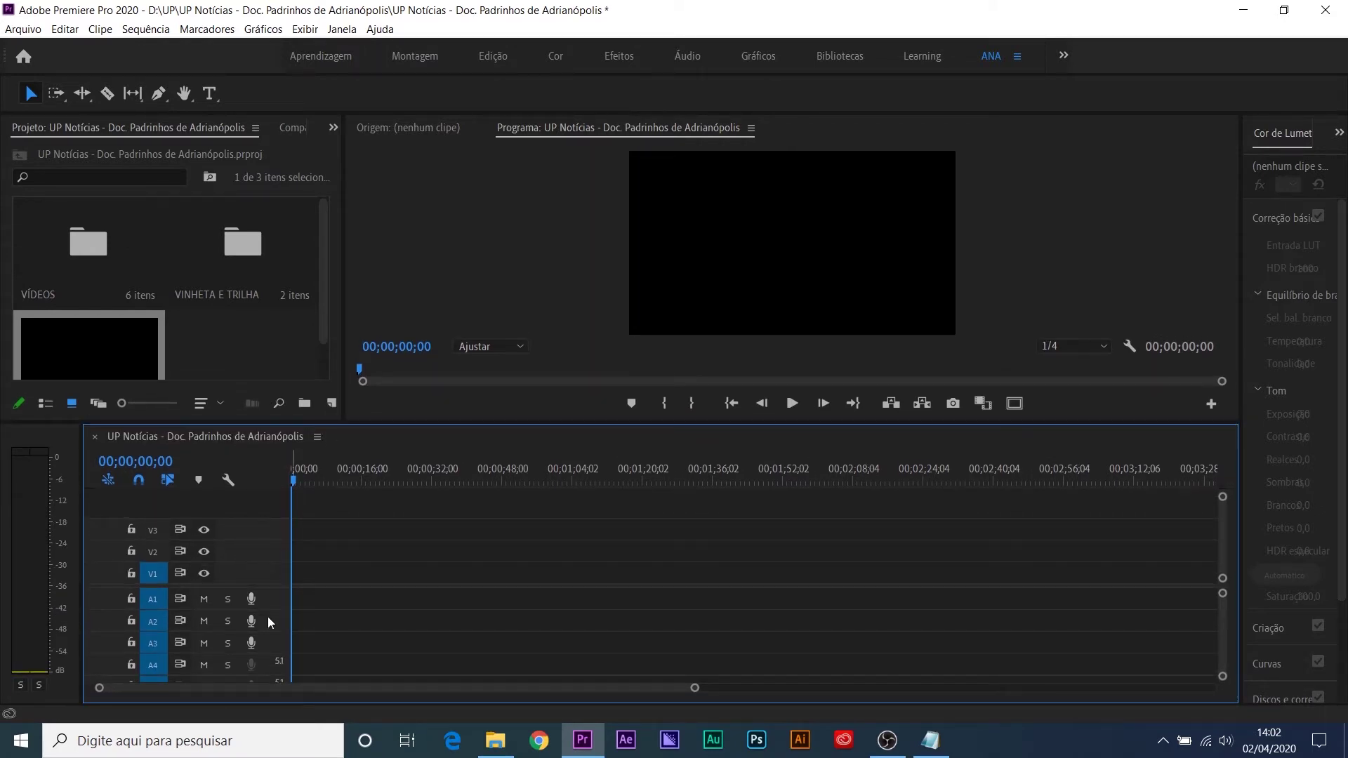
drag(308, 422, 303, 471)
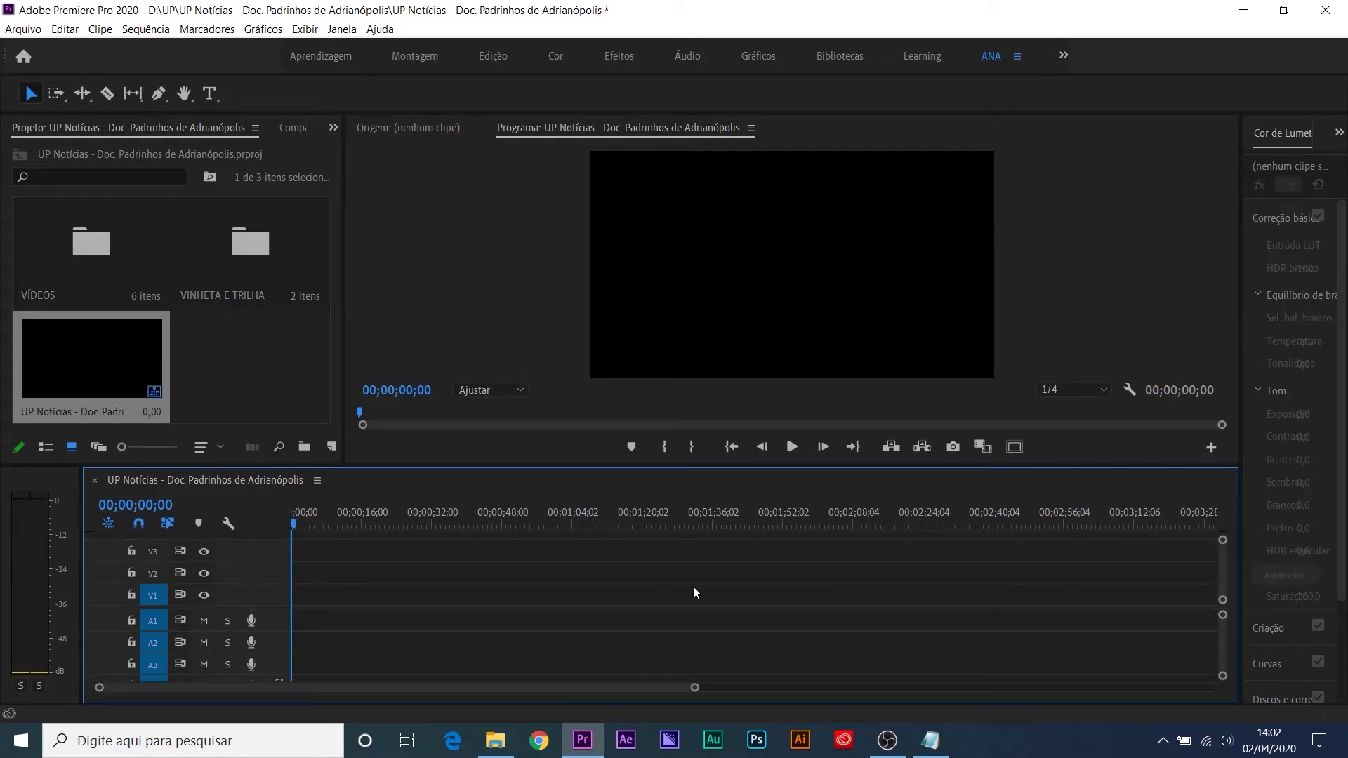
Step: Switch to Notepad and read through the editing script, returning to the opening vignette cue on its first line
mouse_move(934, 744)
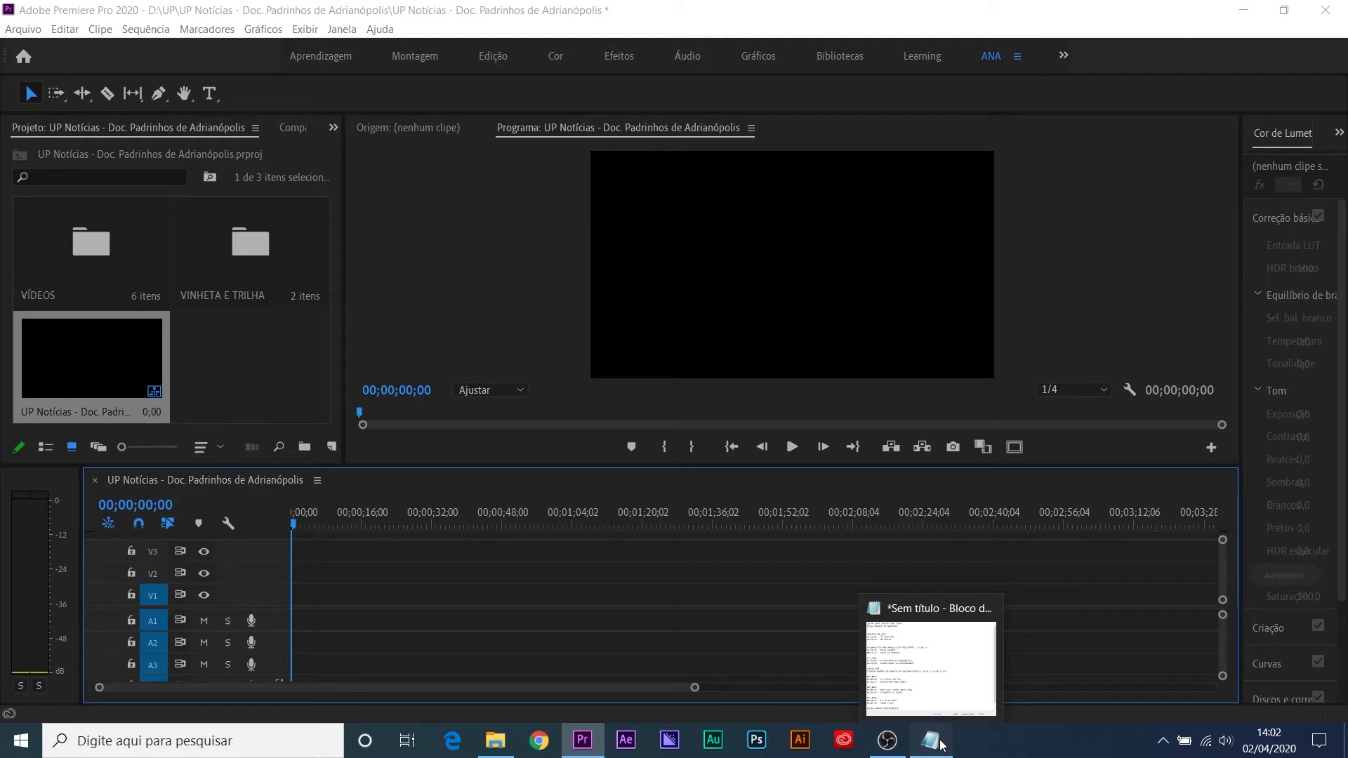
click(941, 745)
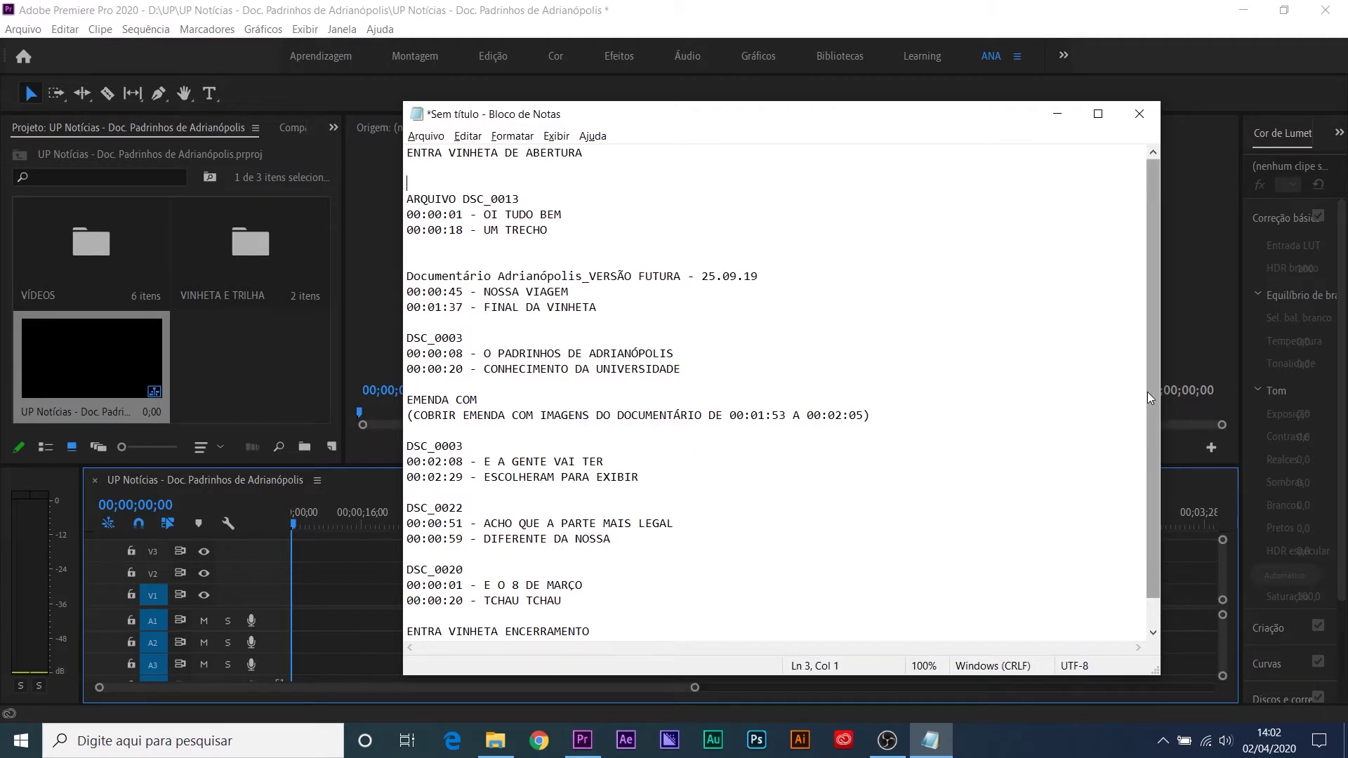
scroll(1150, 482, down, 1)
scroll(1153, 528, up, 1)
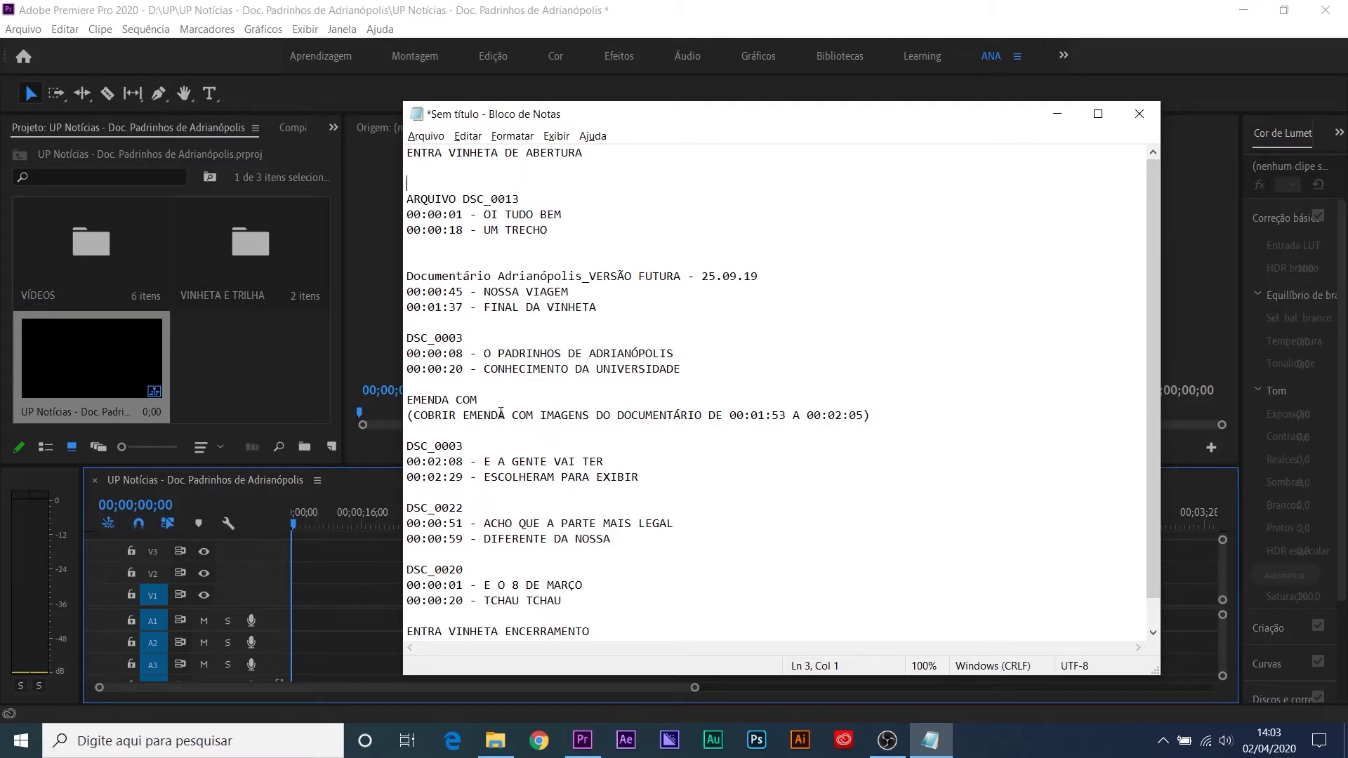
scroll(501, 414, down, 1)
scroll(501, 414, up, 1)
drag(578, 154, 355, 156)
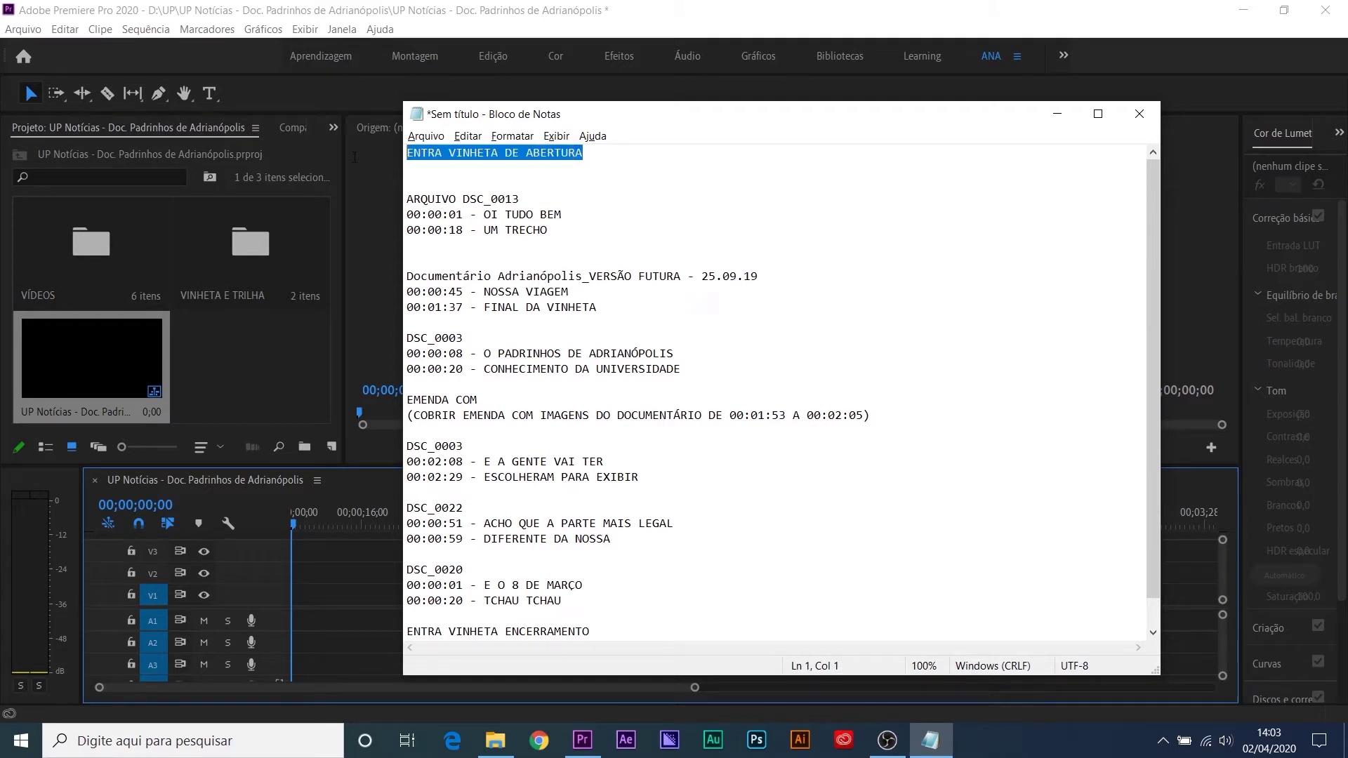
Step: Switch back to Premiere Pro and place Vinheta UP Notícias.mp4 from the VINHETA E TRILHA bin at the start of tracks V1 and A1
click(261, 360)
double_click(251, 248)
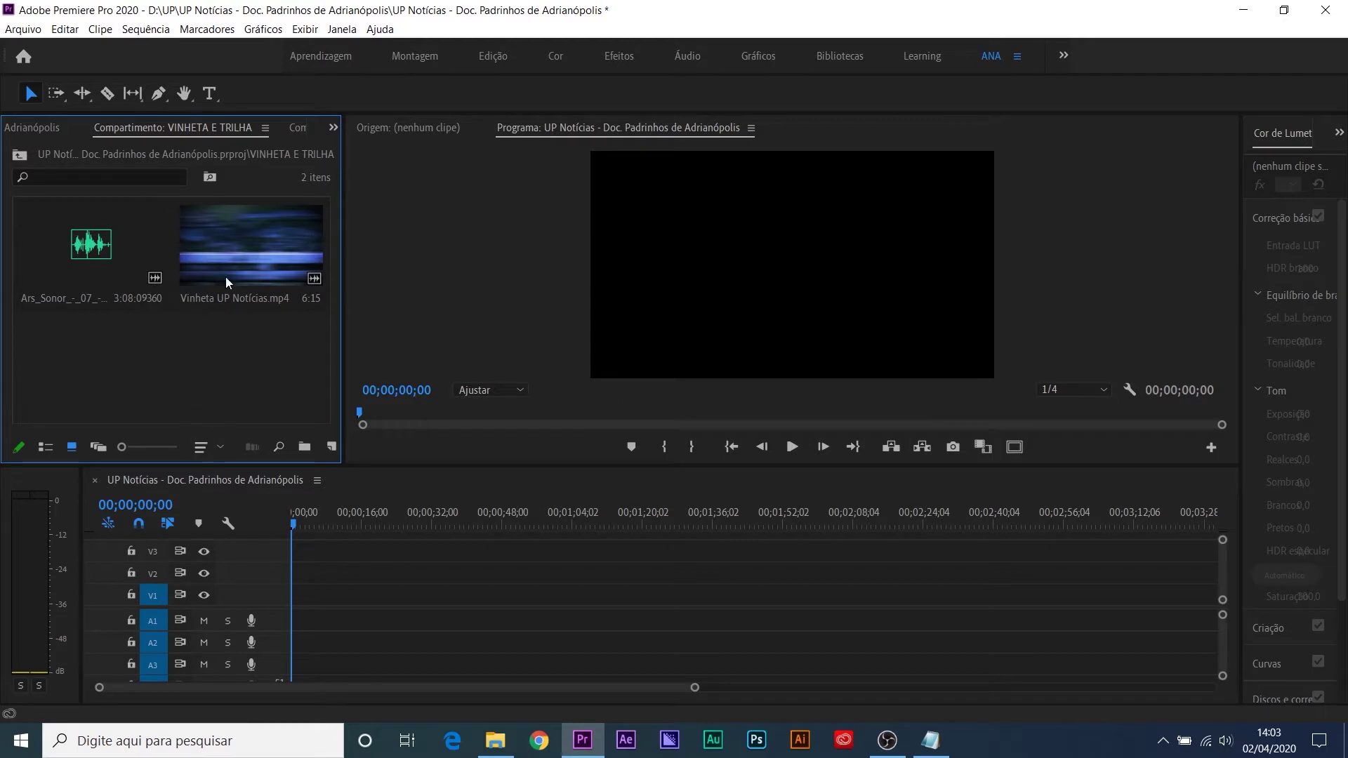
click(227, 238)
drag(223, 228, 291, 605)
Step: Enlarge the timeline area and increase the heights of tracks V1 and A1
drag(370, 463, 367, 422)
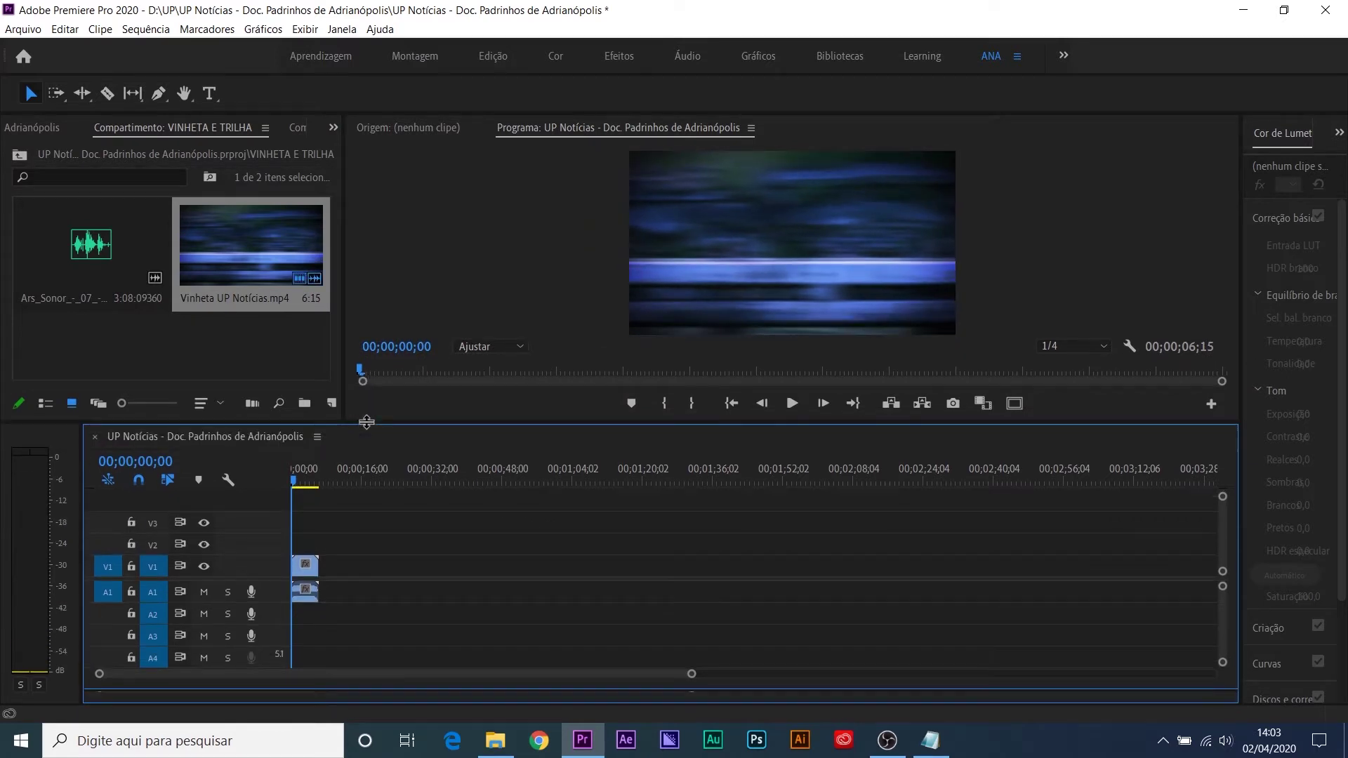
drag(278, 608, 276, 622)
drag(278, 561, 277, 547)
Step: Examine the vignette's waveform up close and play the clip from the start of the sequence
key(=)
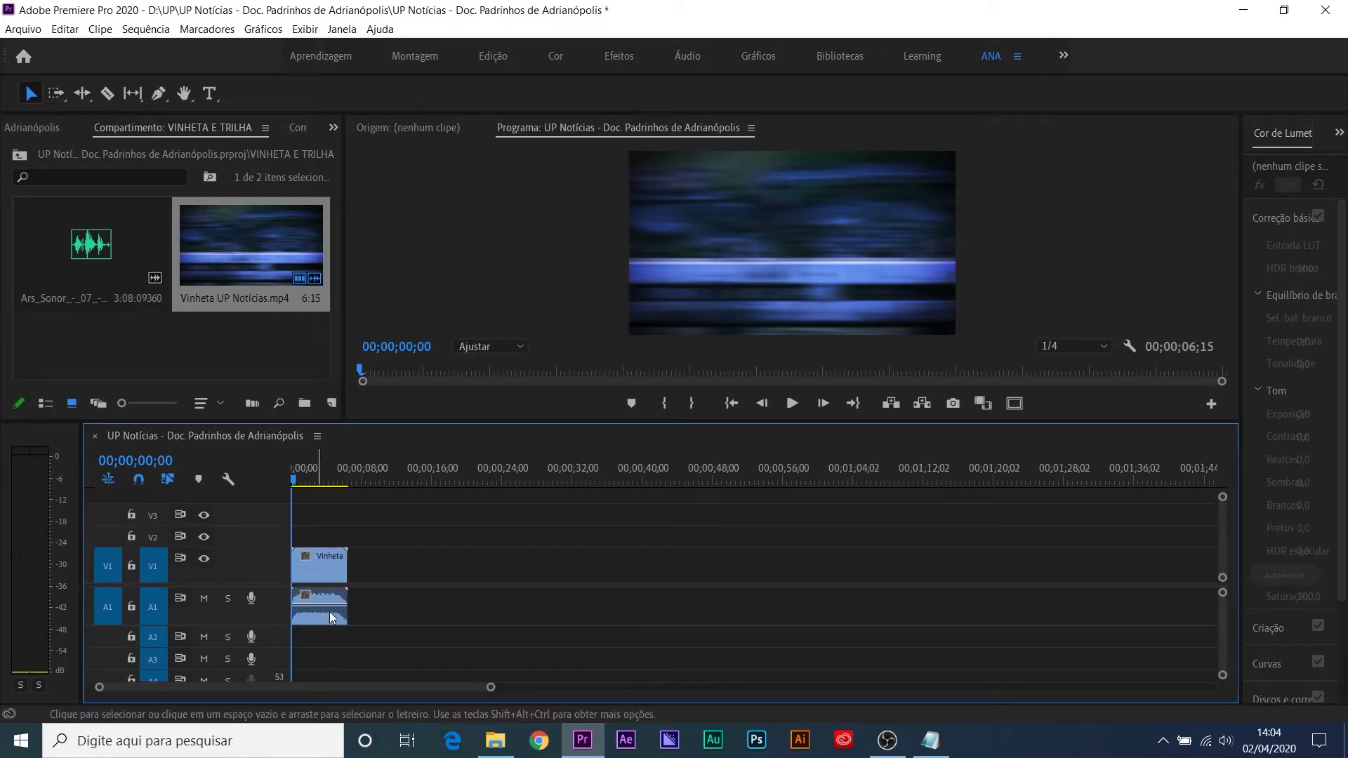
key(=)
key(=)
key(=)
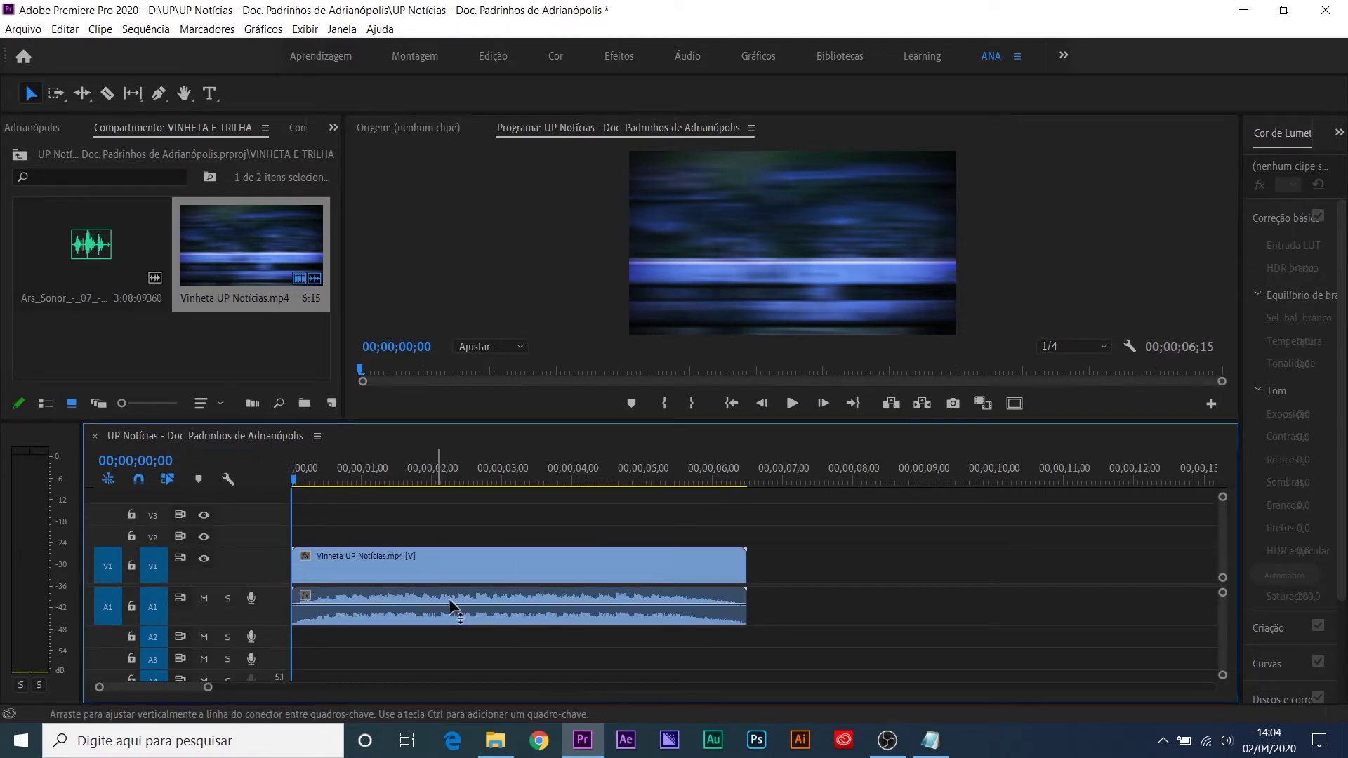
click(452, 592)
key(minus)
key(minus)
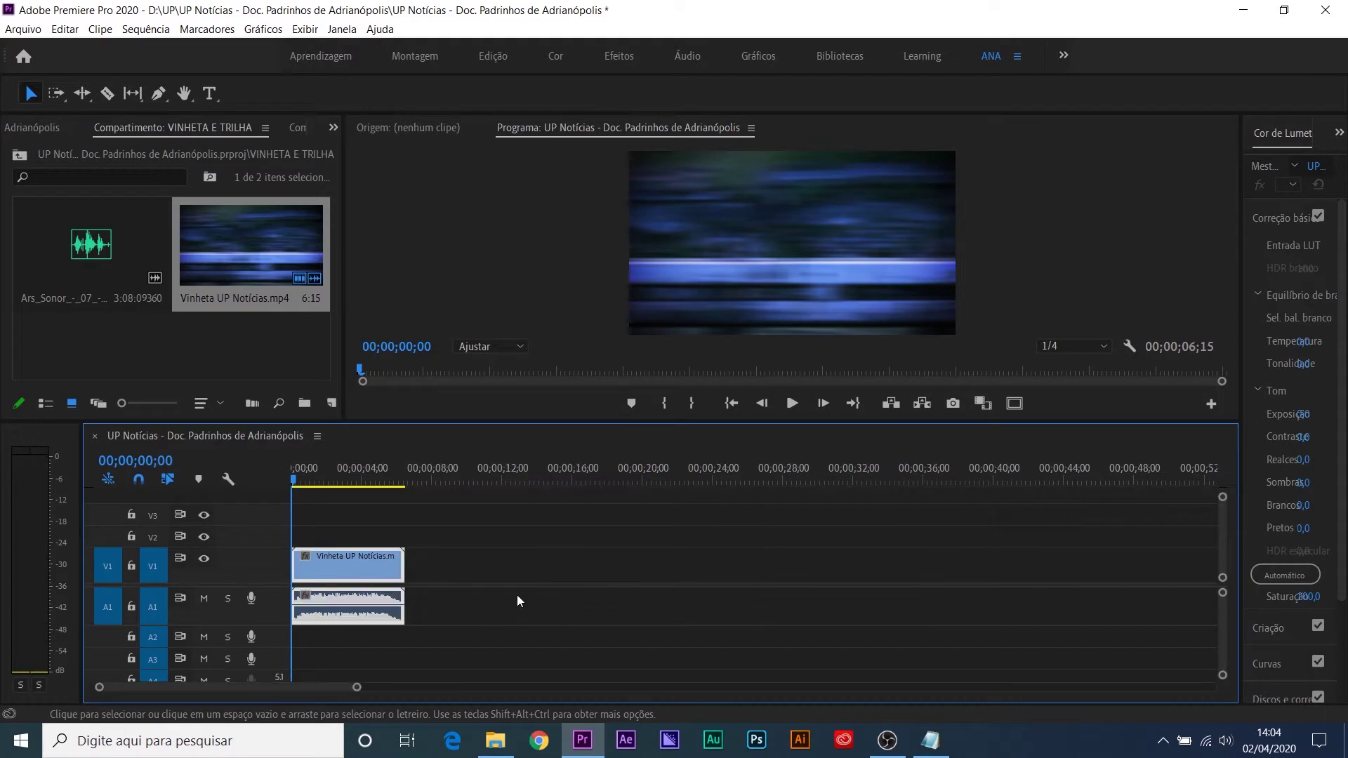
key(minus)
key(space)
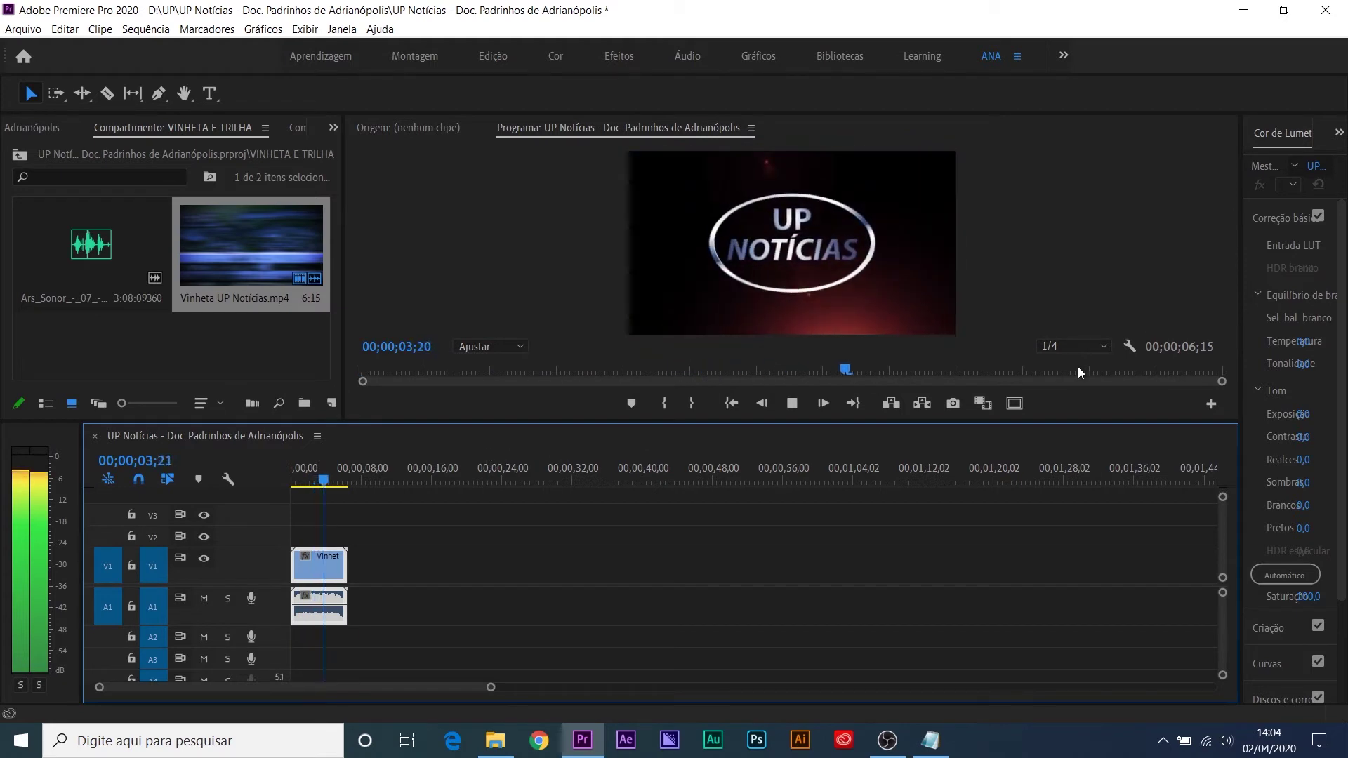
key(space)
Step: Set the Program monitor's playback resolution to 1/2 and deselect the vignette clip
click(1075, 347)
click(1080, 387)
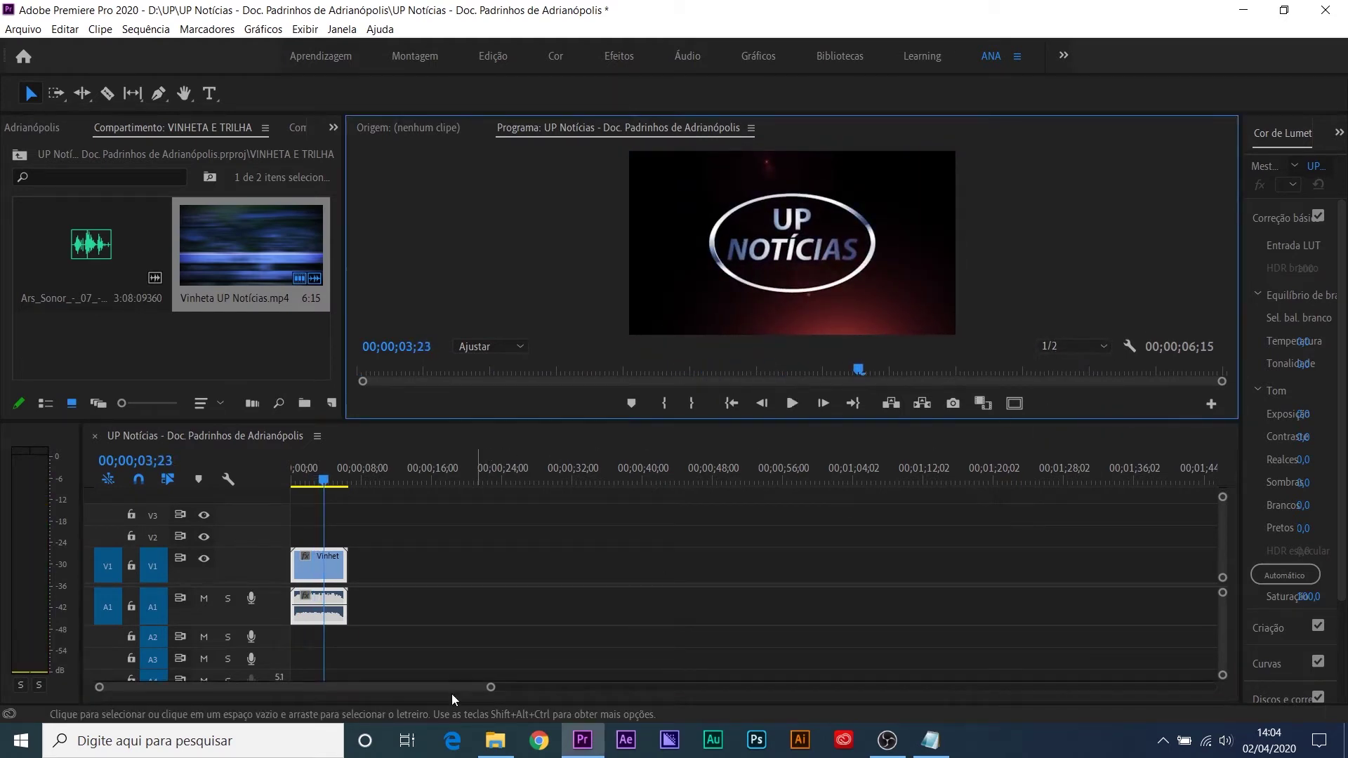
click(462, 554)
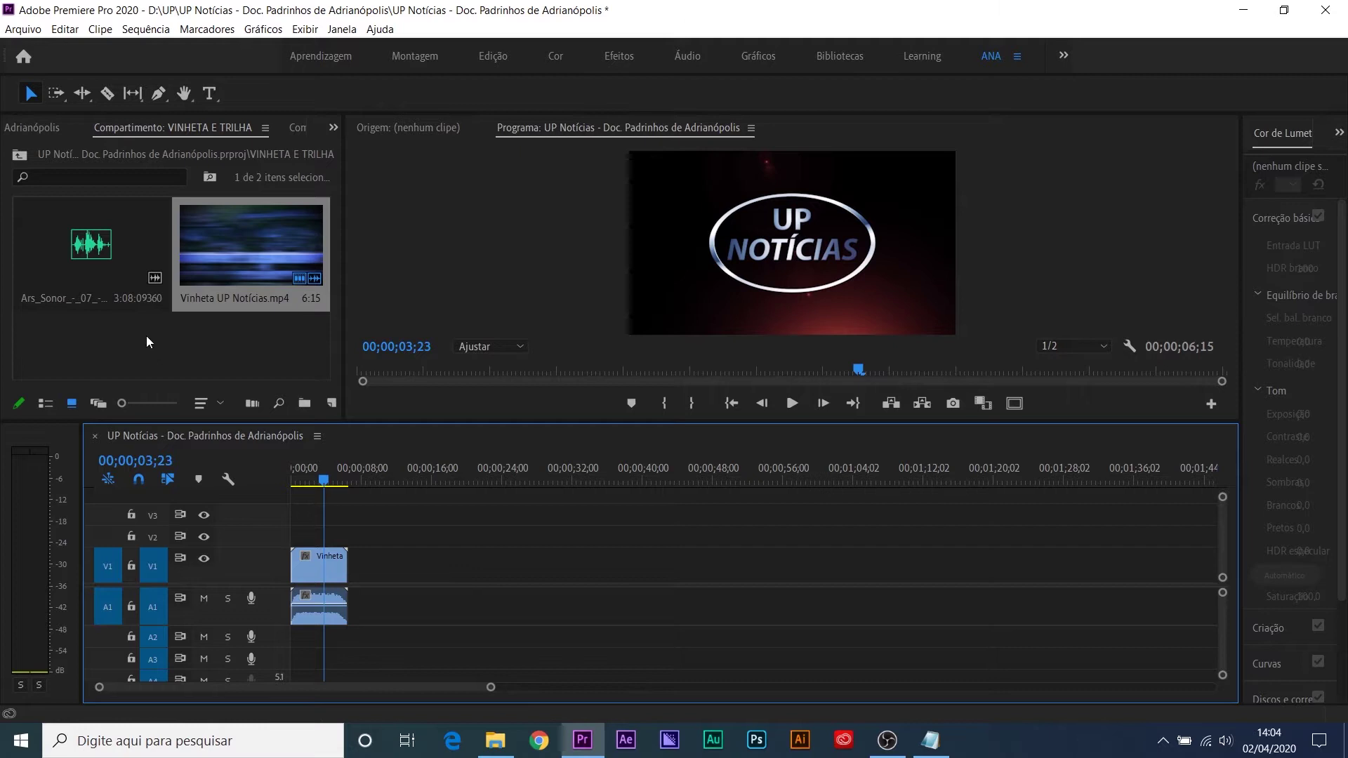
Step: Switch to the Notepad script and check the DSC_0013 entry's start and end timecodes and their spoken cues
click(930, 744)
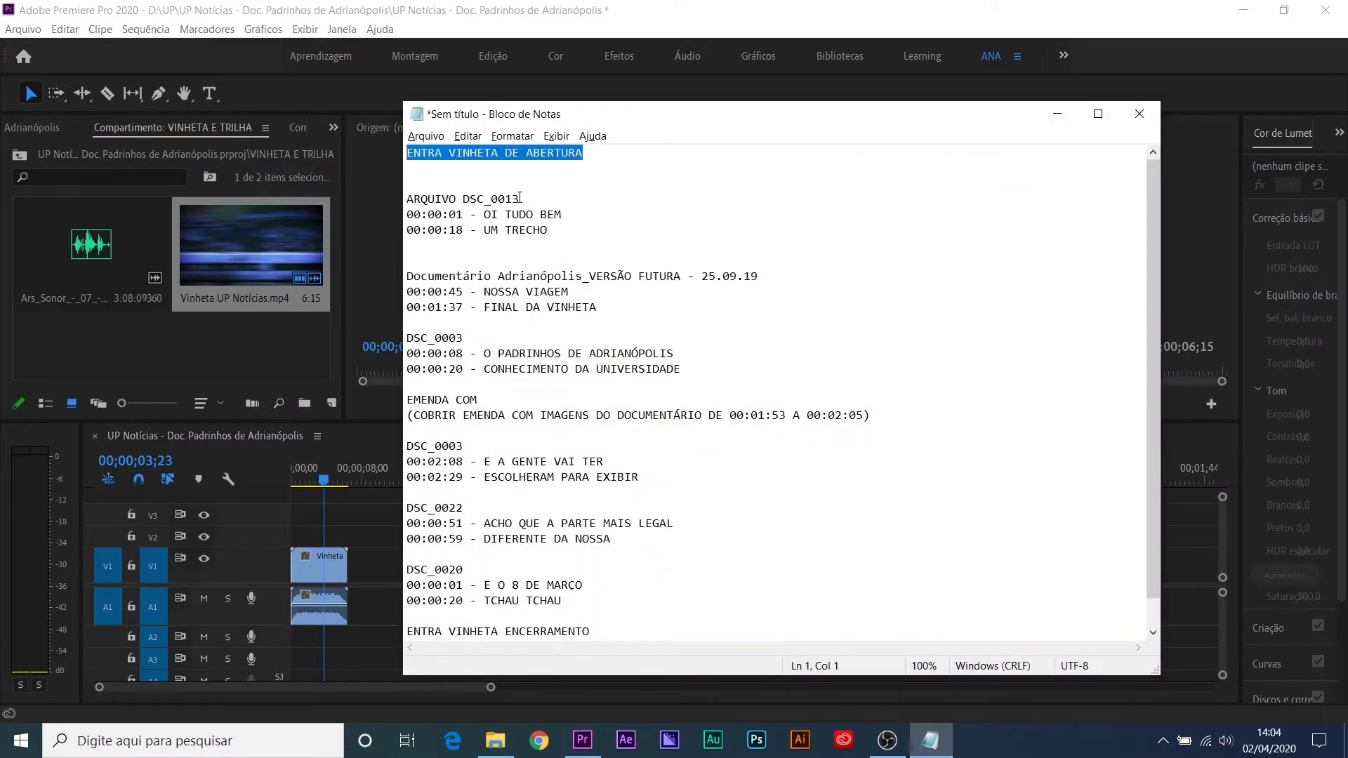
click(524, 198)
drag(524, 198, 405, 197)
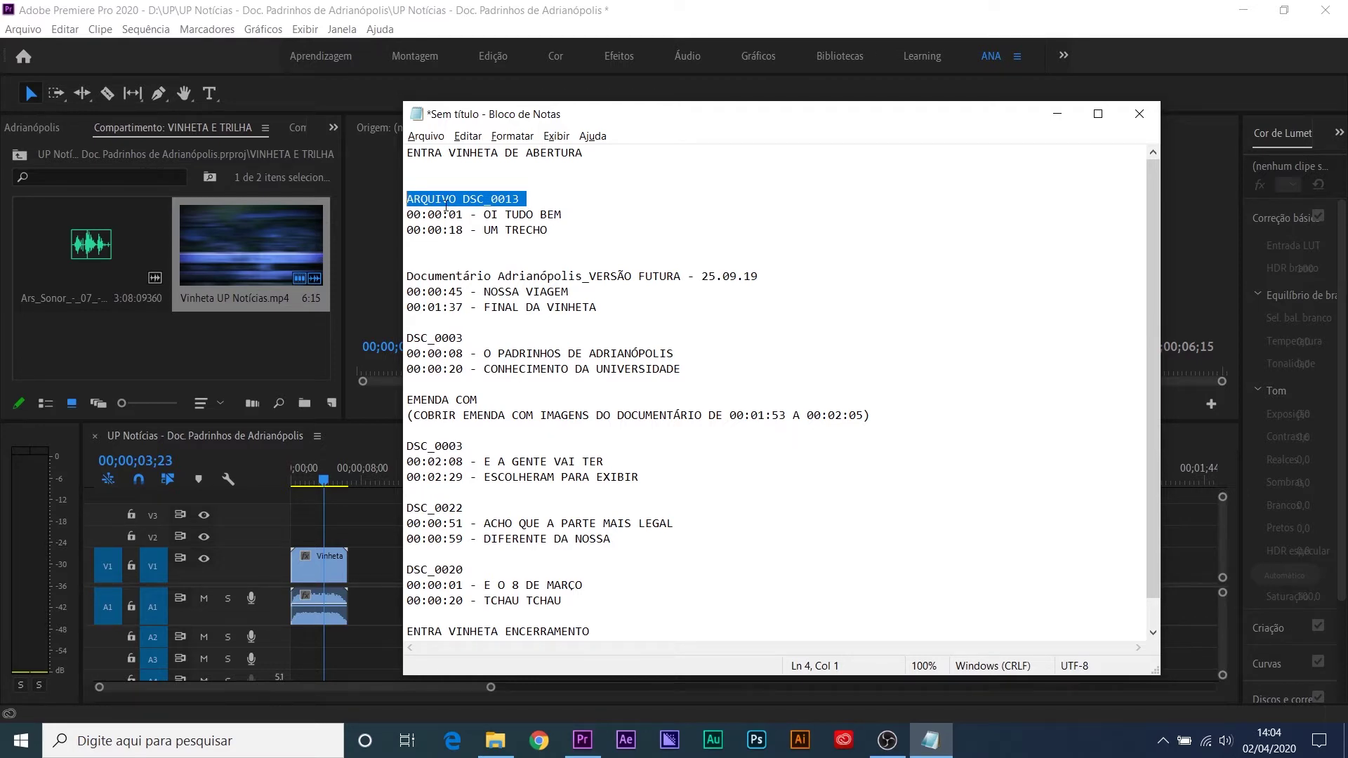
drag(471, 214, 405, 212)
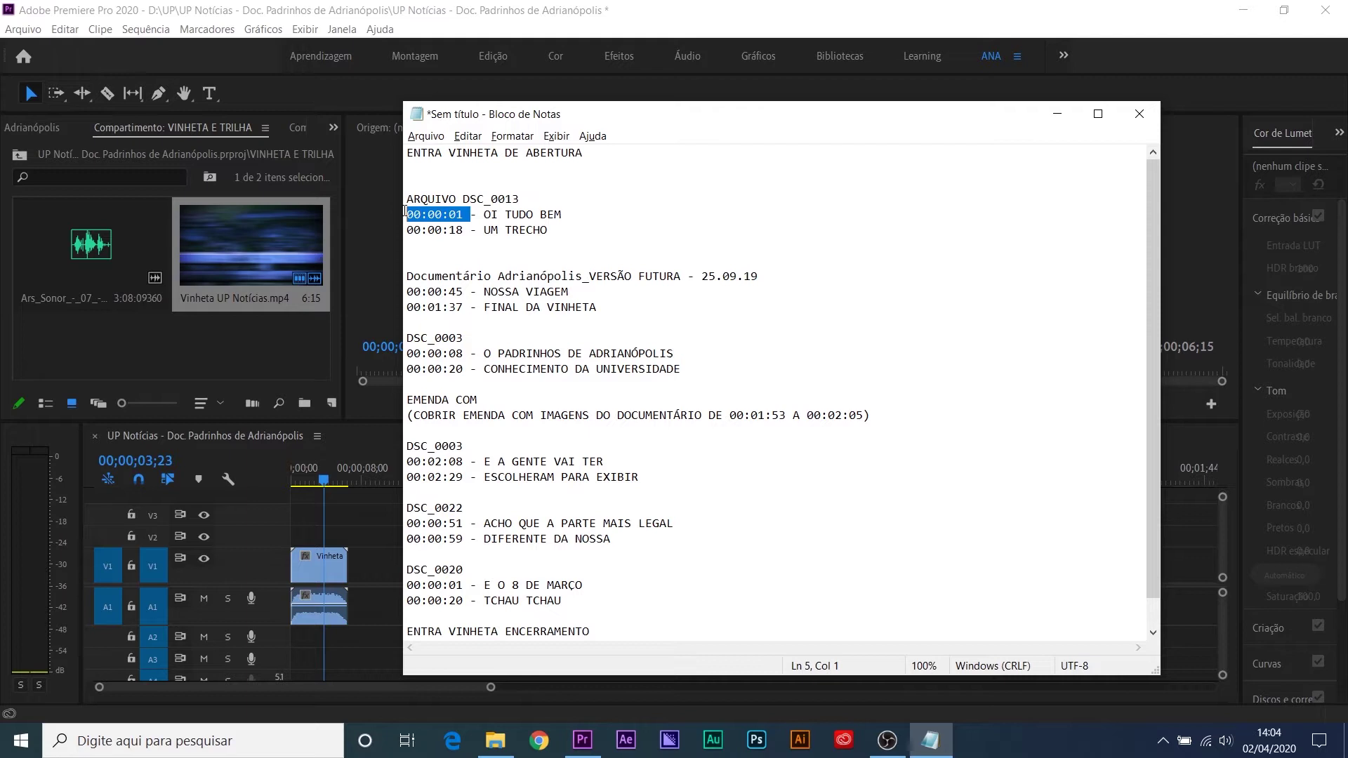
click(456, 214)
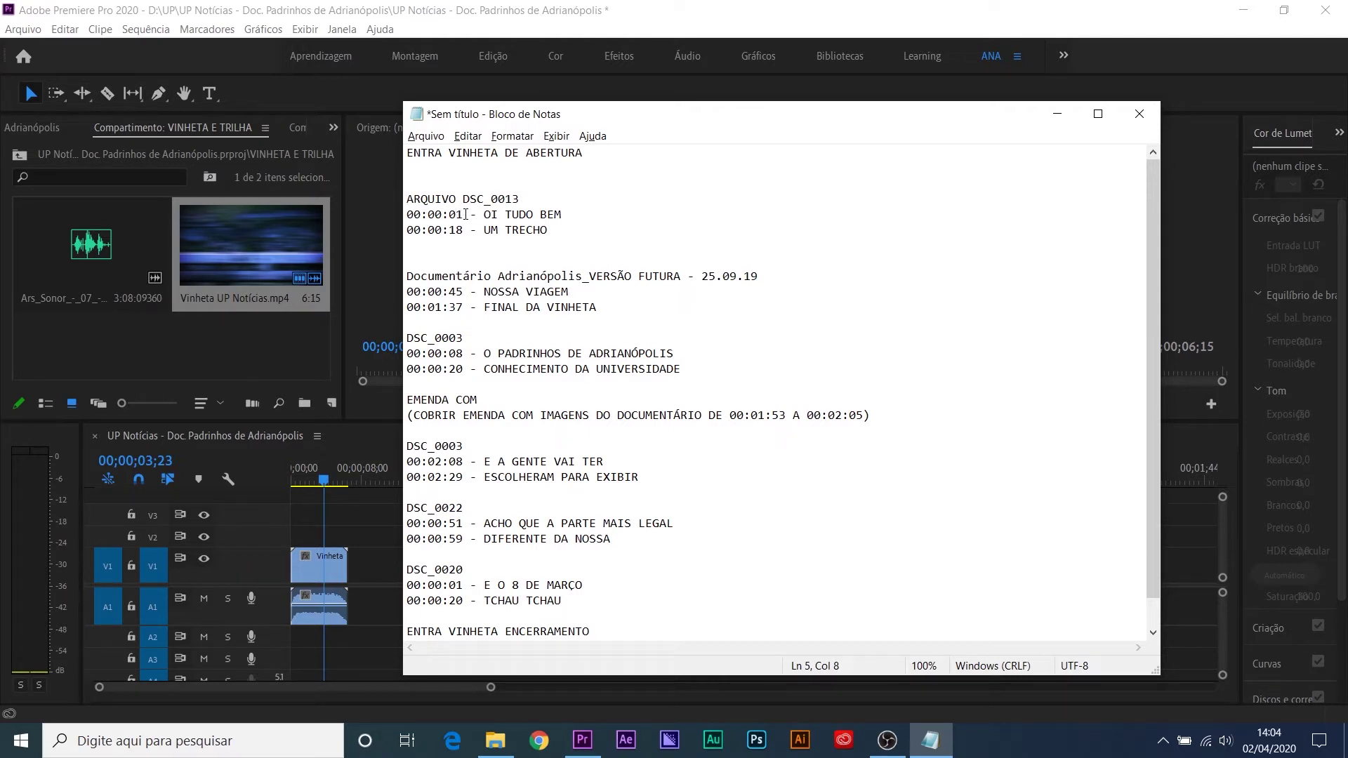
drag(463, 214, 393, 211)
click(465, 215)
drag(484, 214, 566, 215)
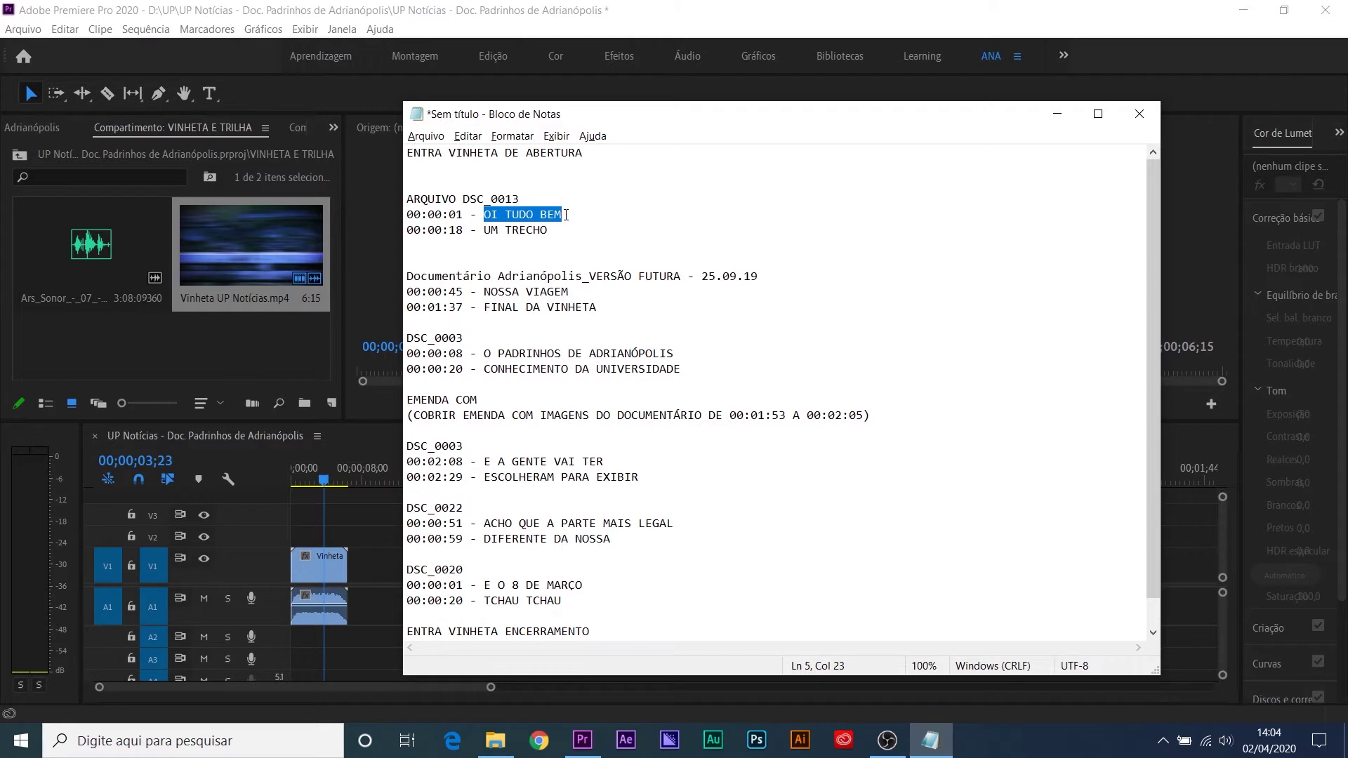
drag(464, 229, 555, 237)
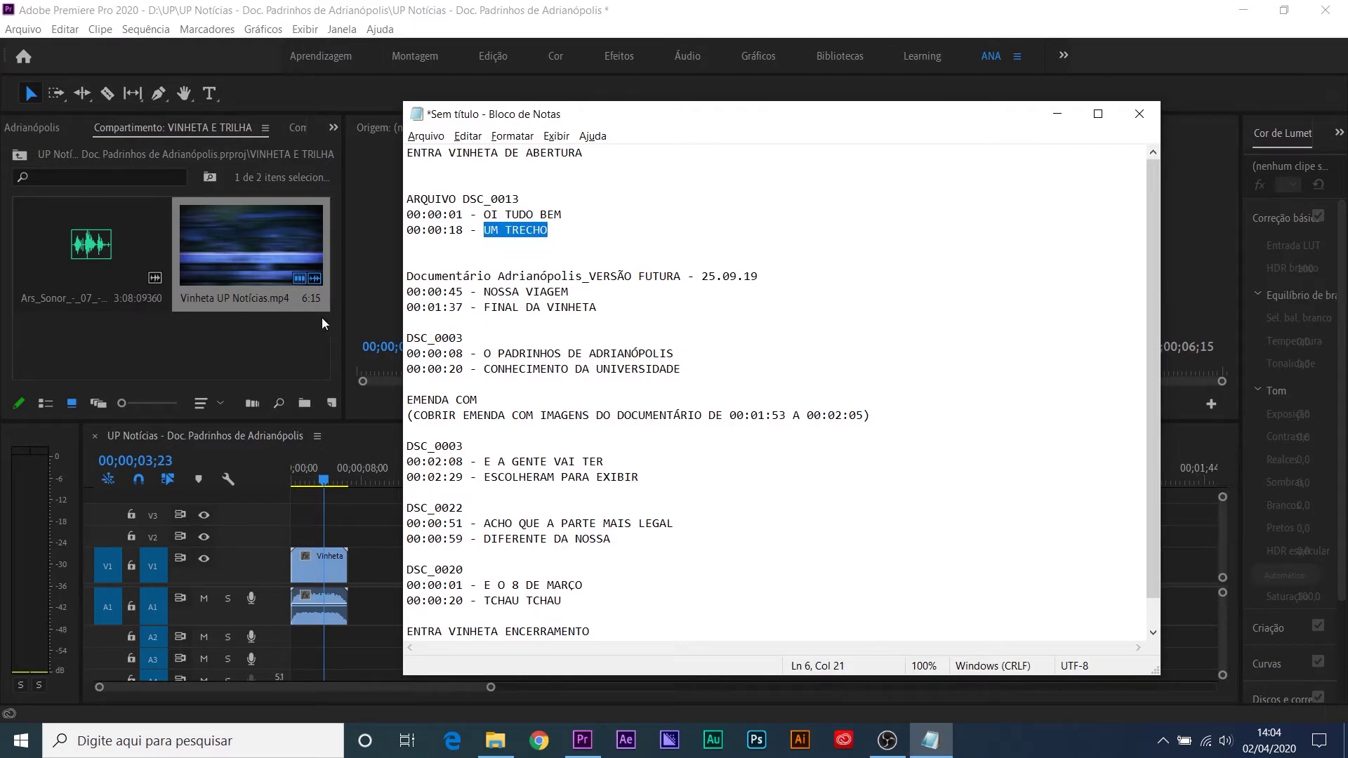
Step: Return to Premiere Pro and open DSC_0013.MOV from the VÍDEOS bin in the Source monitor
click(186, 361)
click(20, 154)
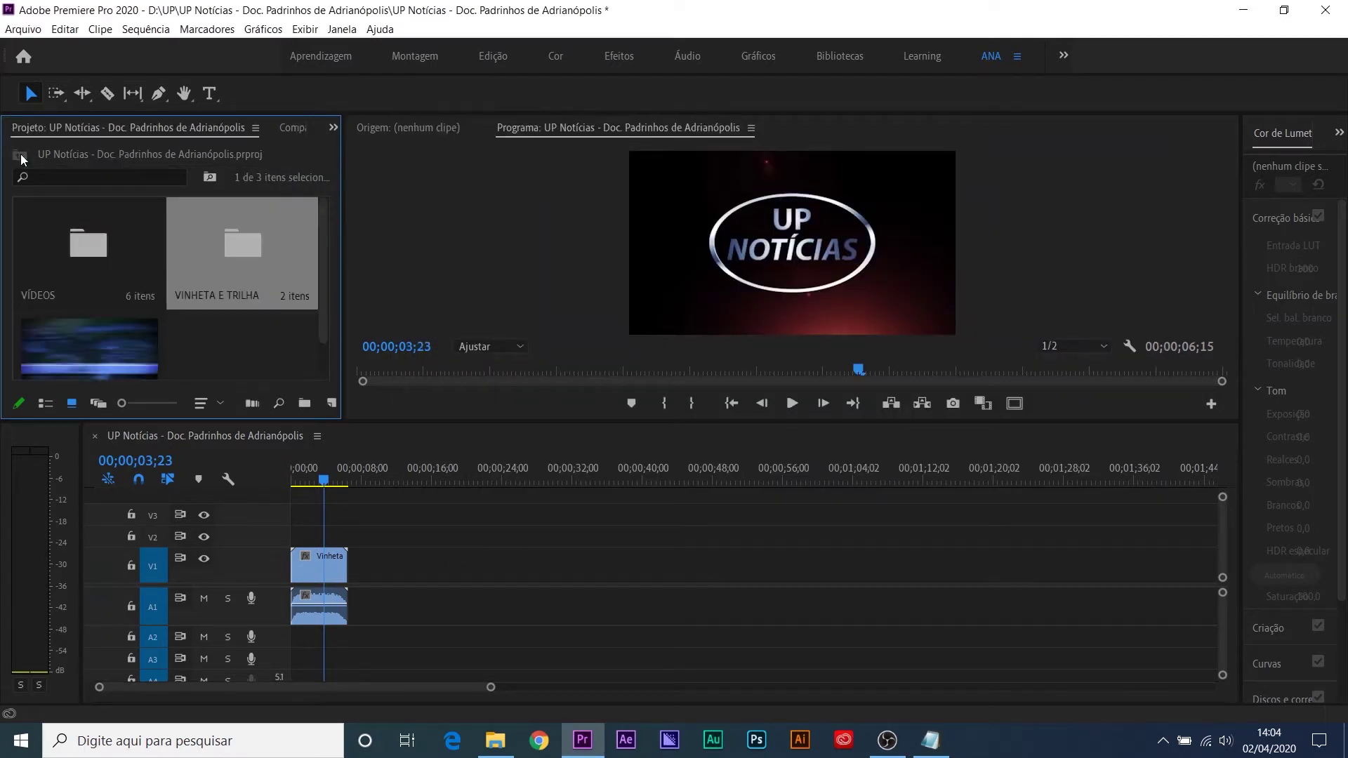
double_click(92, 249)
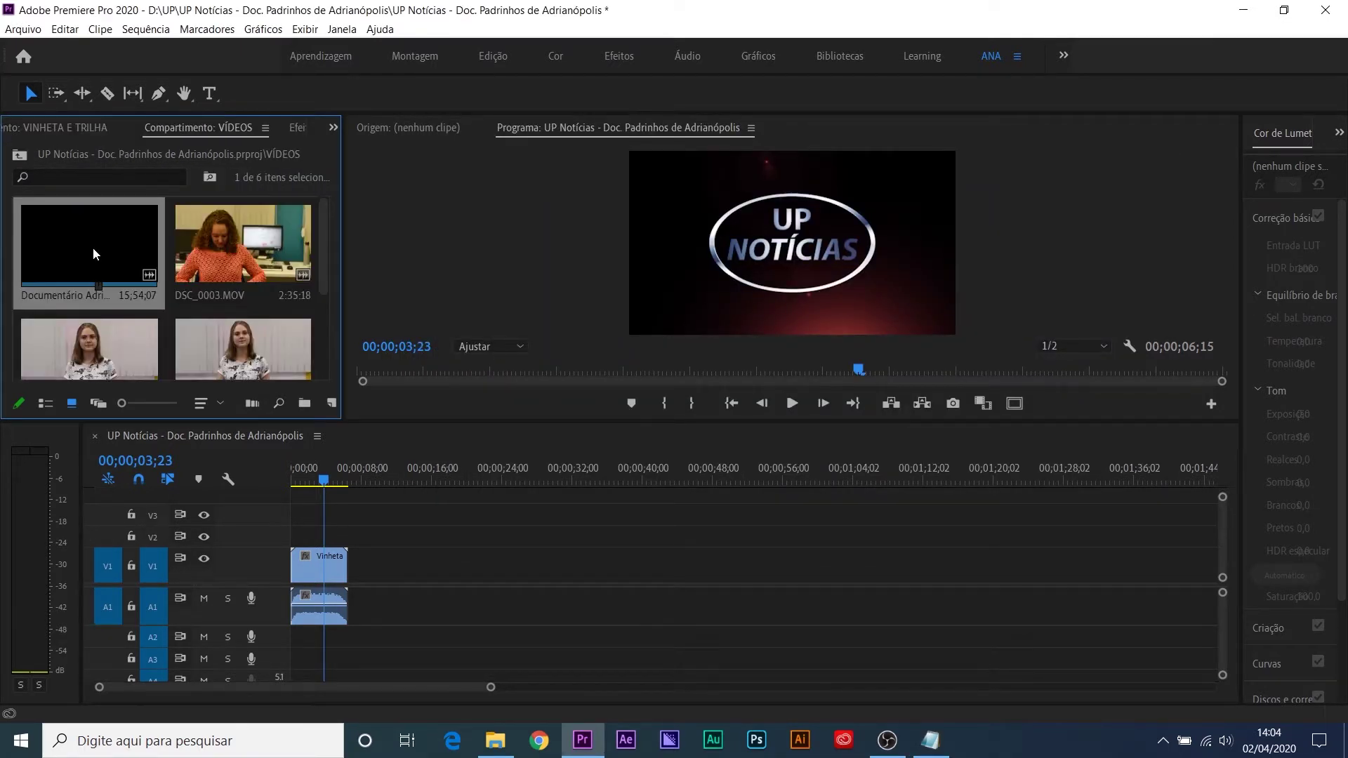
scroll(83, 254, down, 2)
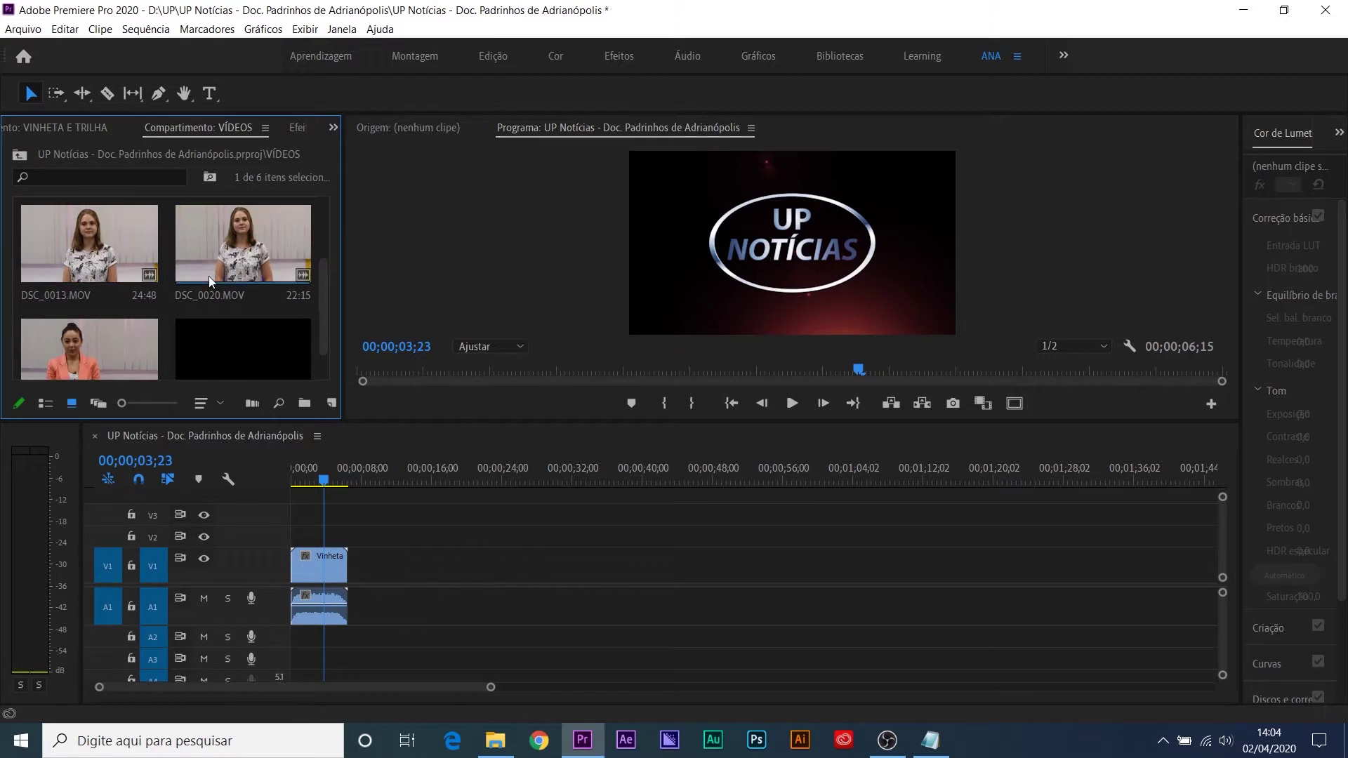
click(82, 249)
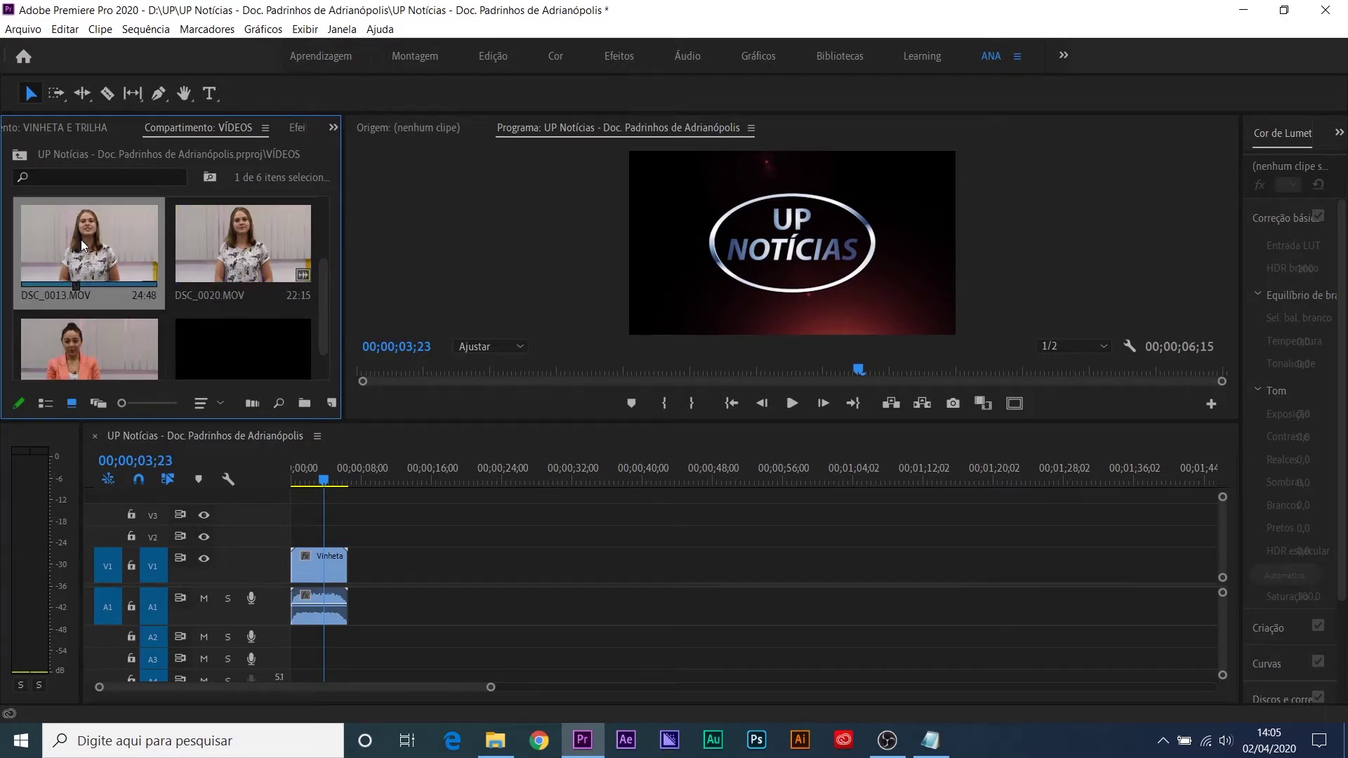
double_click(82, 245)
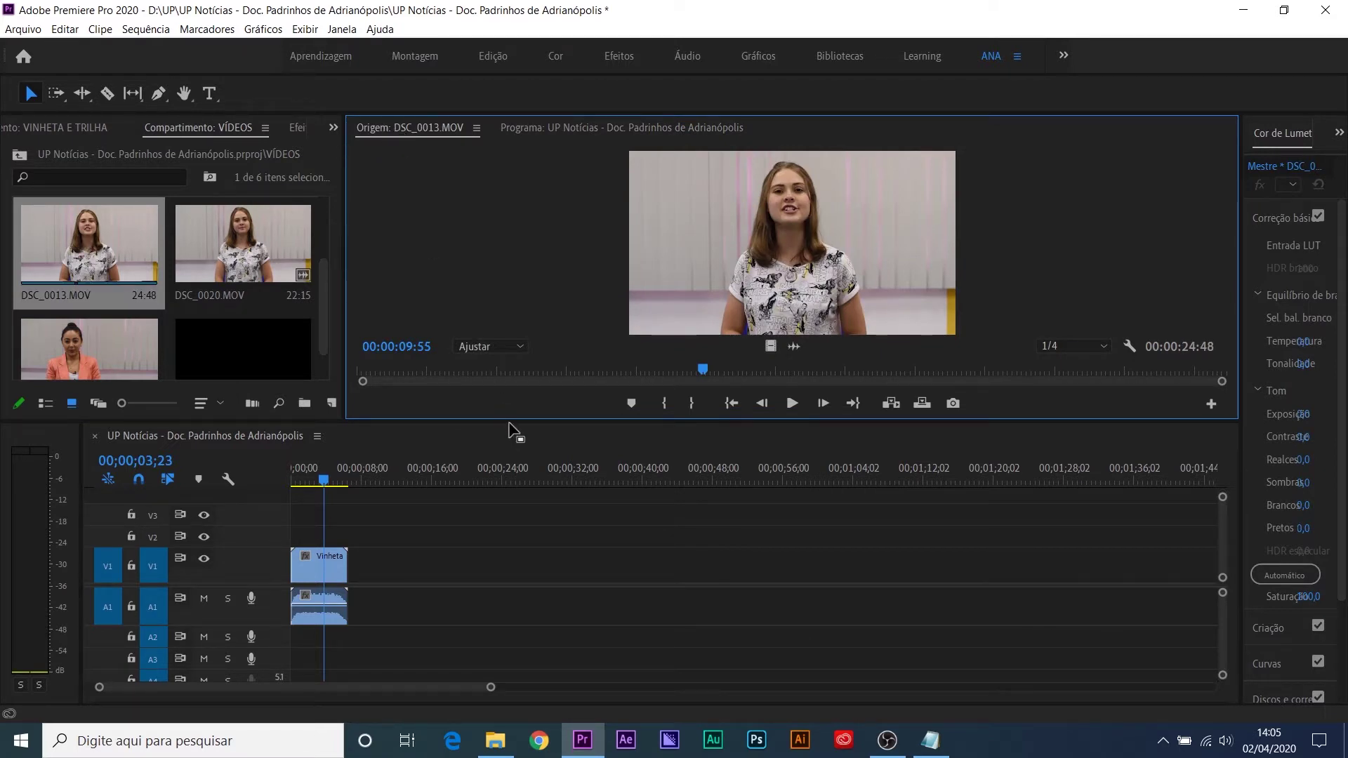
Step: Enlarge the Source monitor and position the DSC_0013.MOV playhead at 00:00:01:20, just before the presenter starts speaking
drag(511, 424, 513, 476)
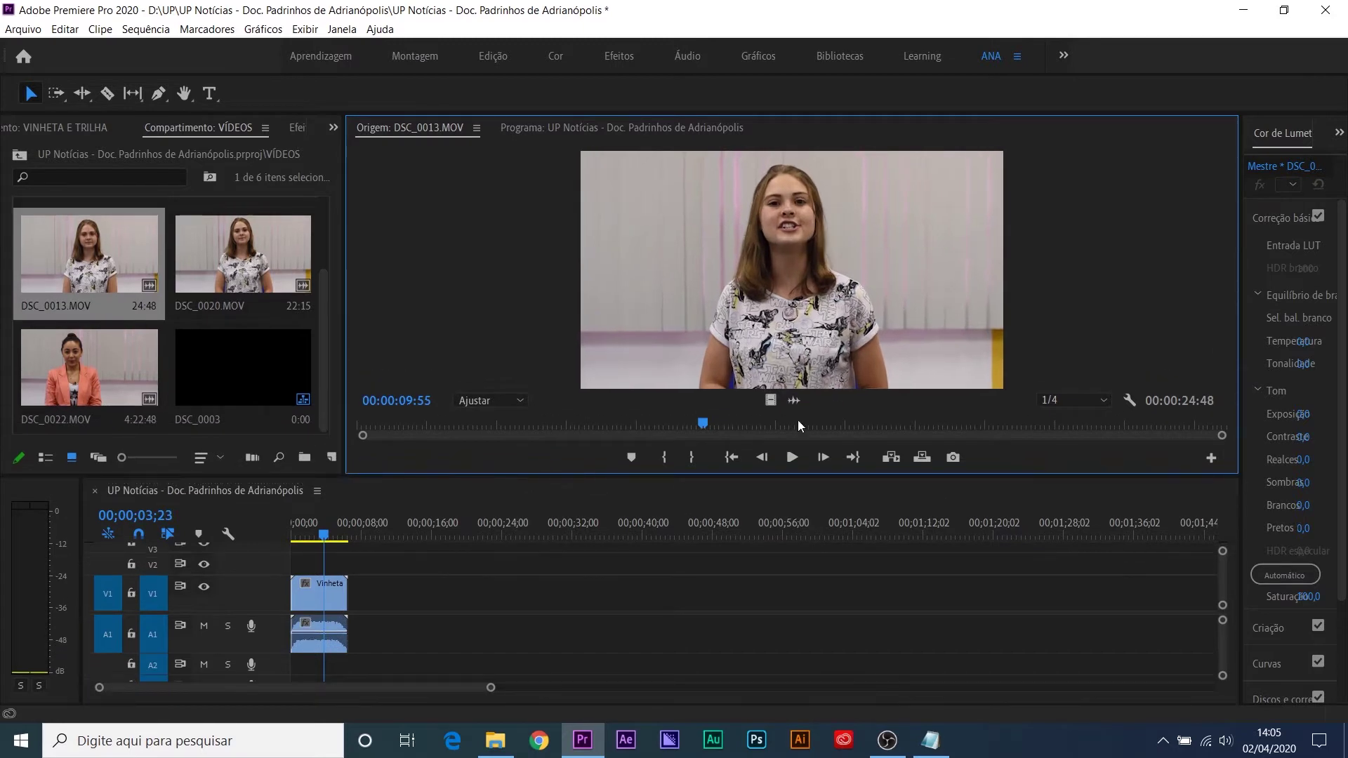
drag(711, 420, 381, 423)
key(space)
key(space)
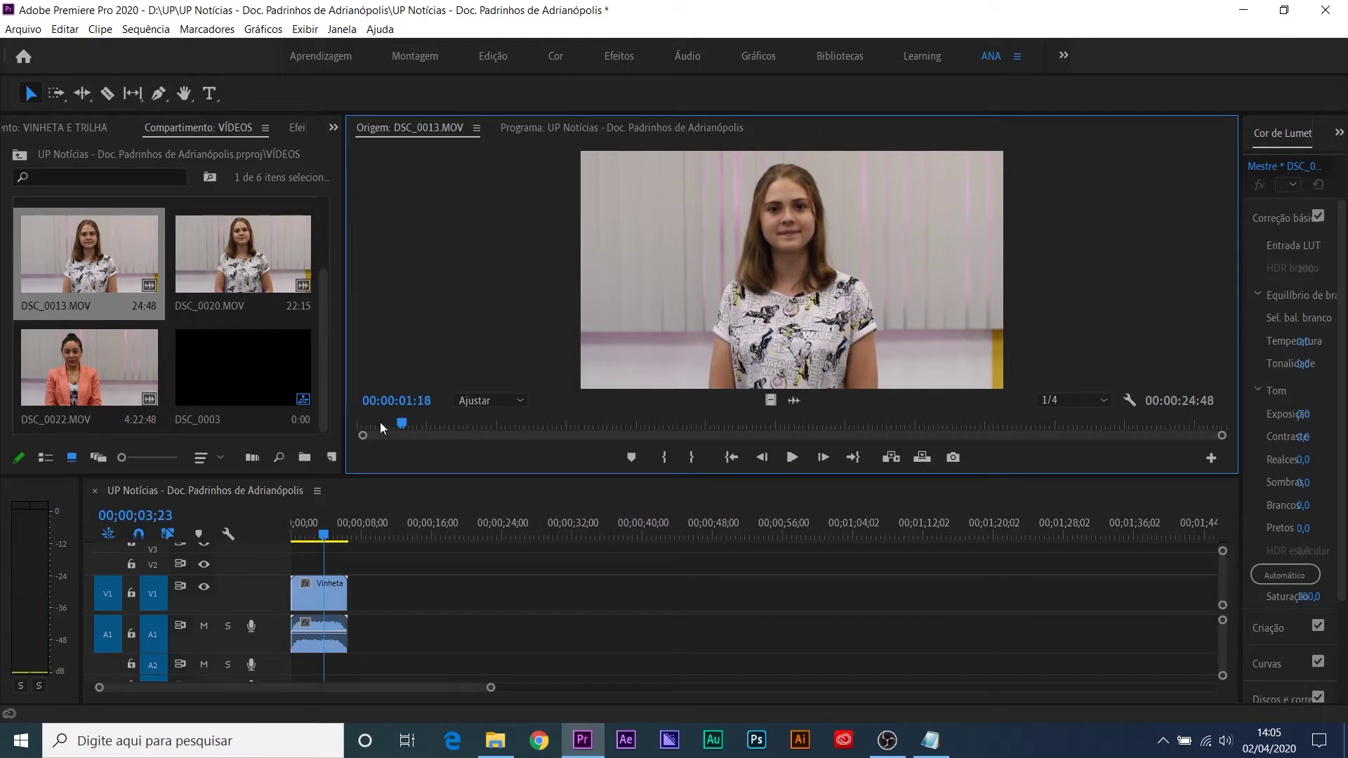
key(space)
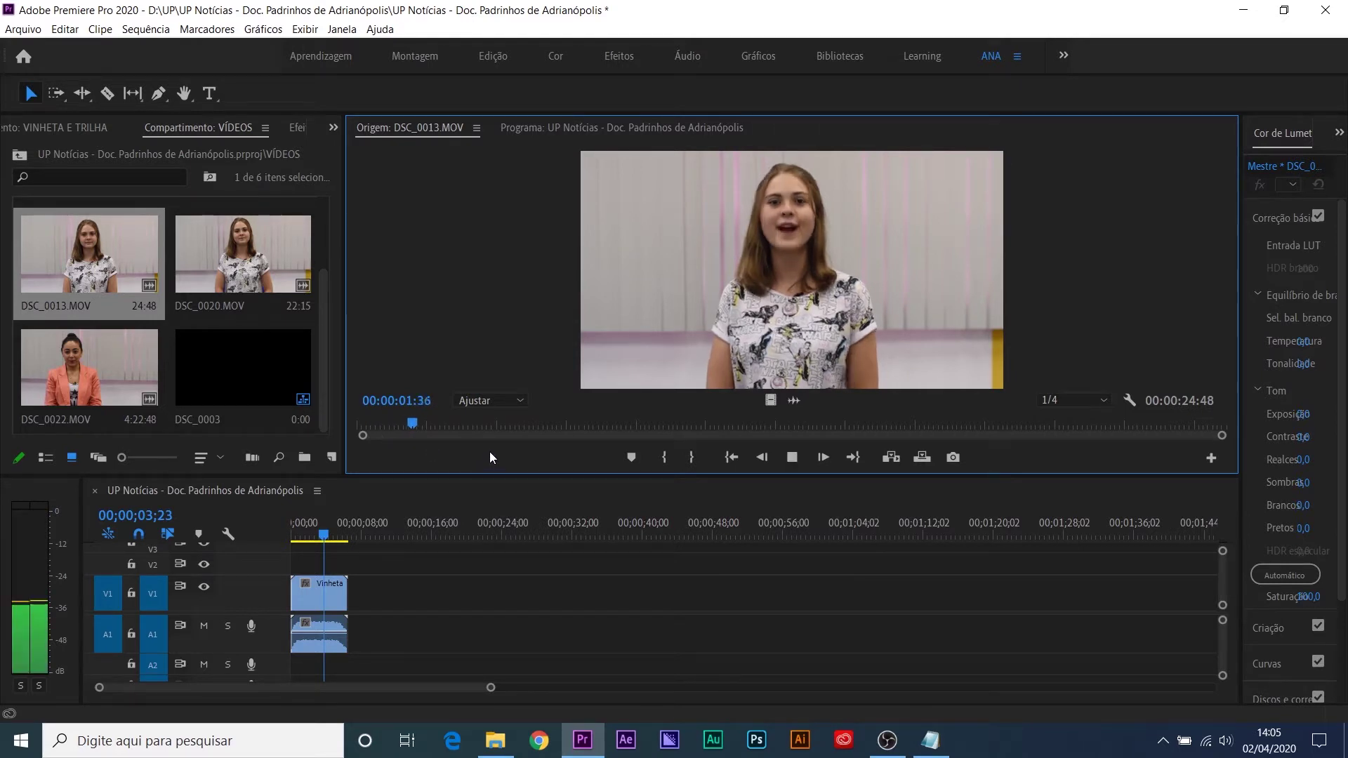
key(space)
drag(464, 430, 405, 423)
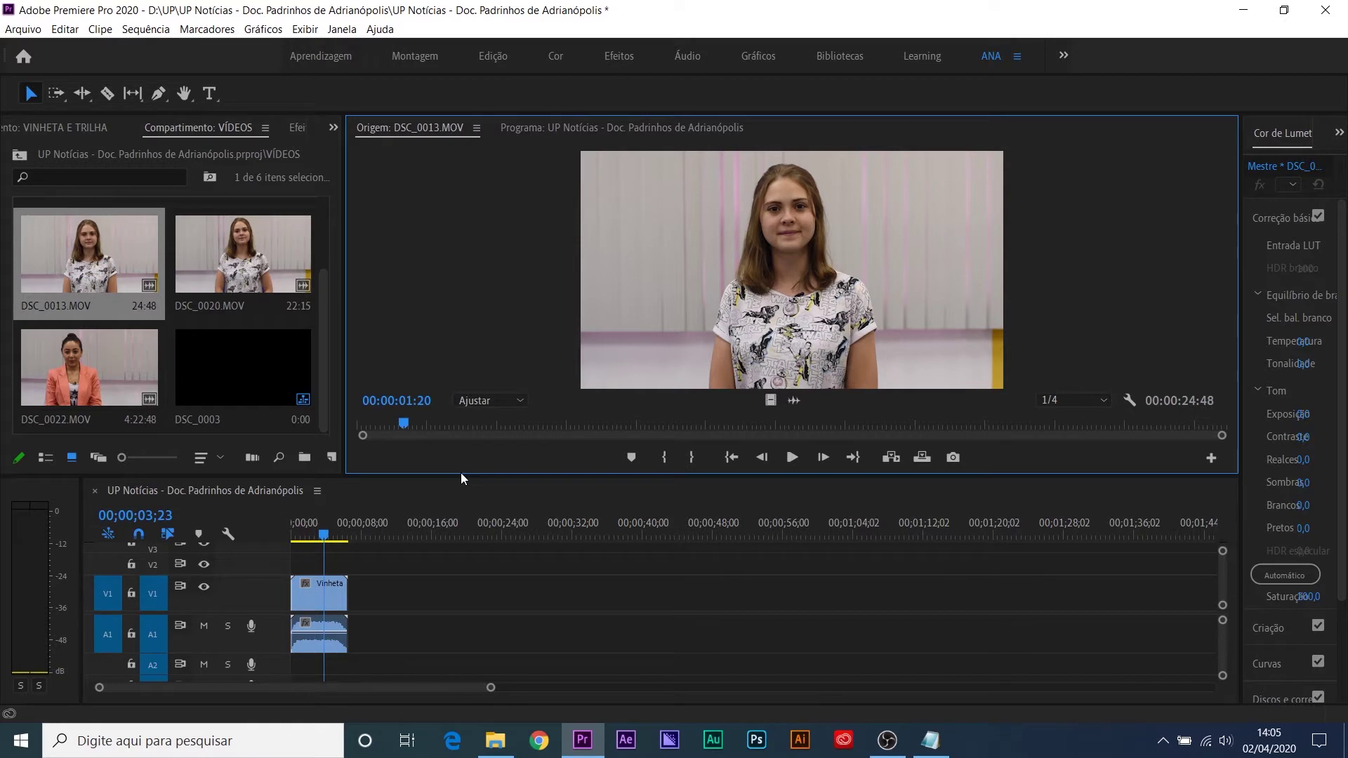
Step: Mark DSC_0013.MOV from 00:00:01:20 to 00:00:18:10 and place that segment on V1/A1 directly after the opening vignette
key(i)
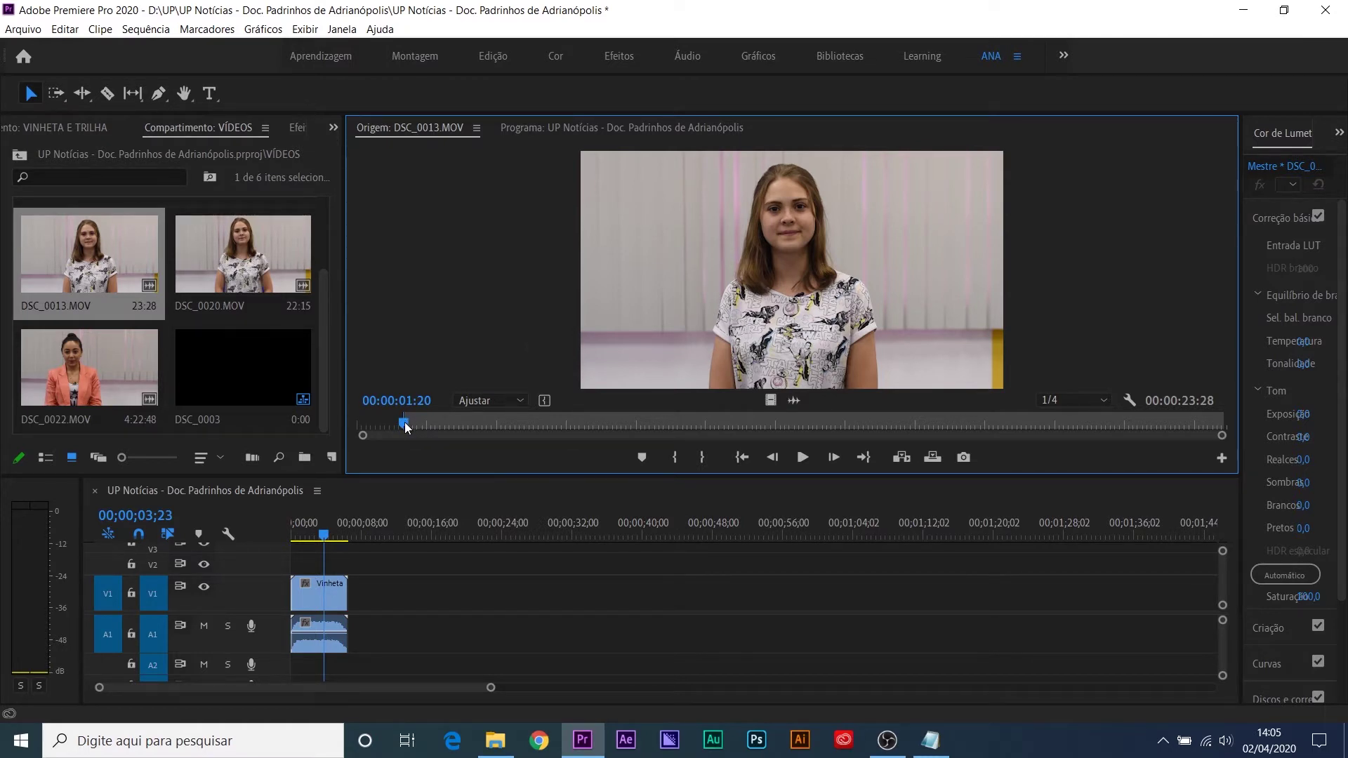
drag(404, 423, 976, 427)
key(space)
click(930, 421)
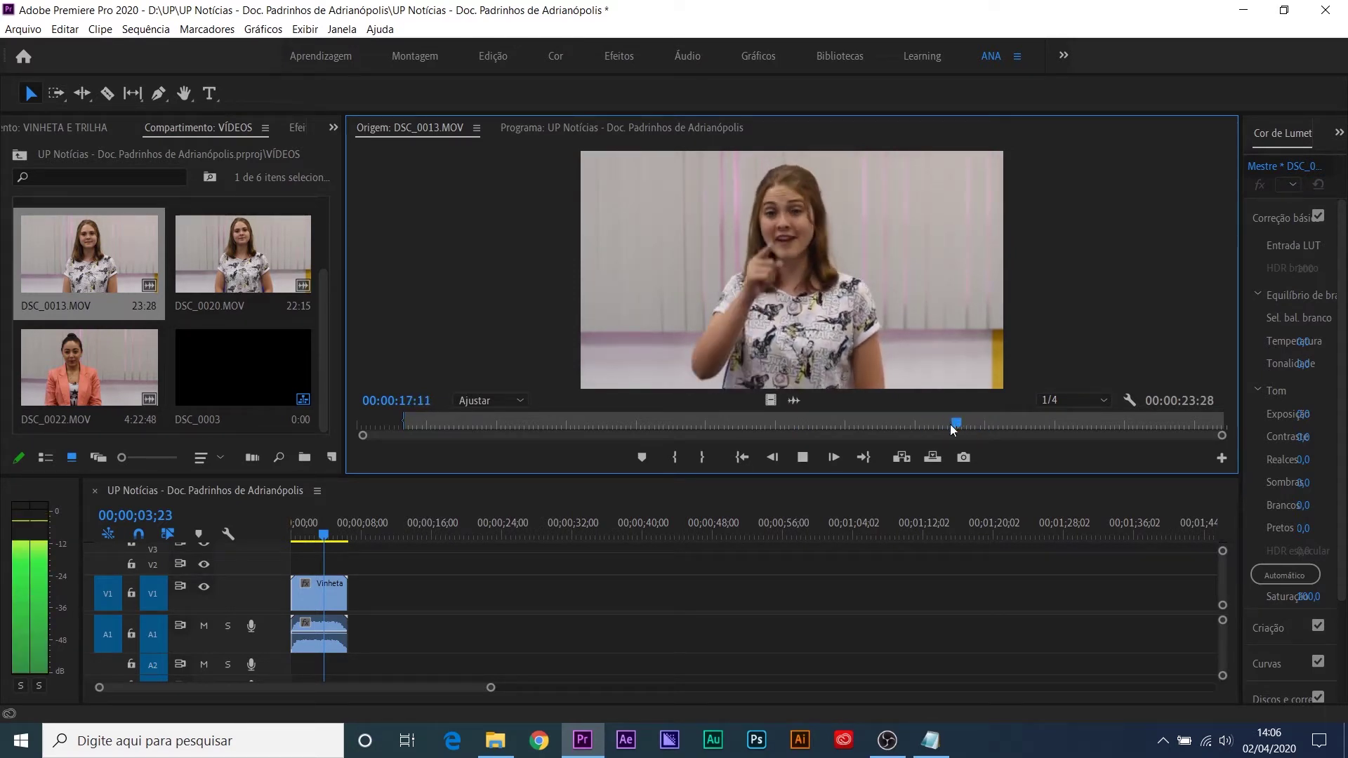
key(space)
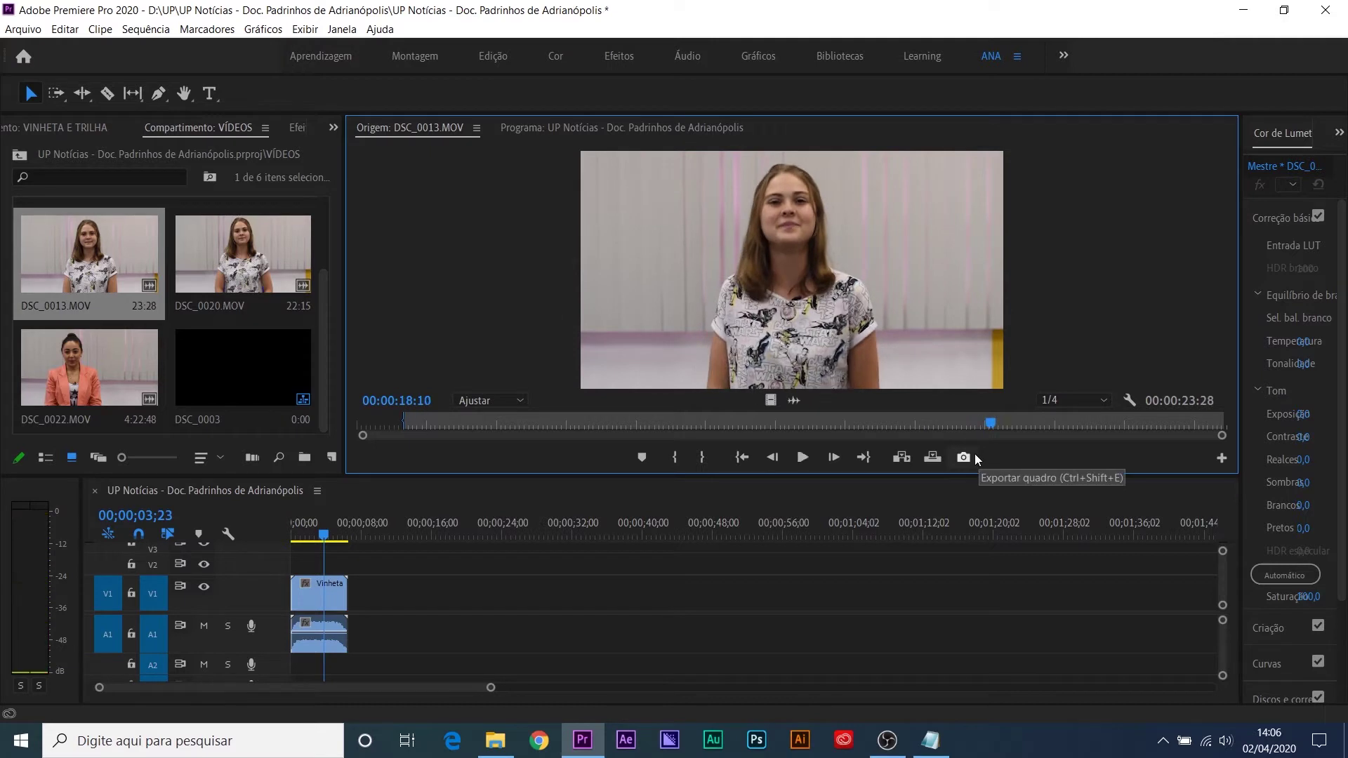
key(o)
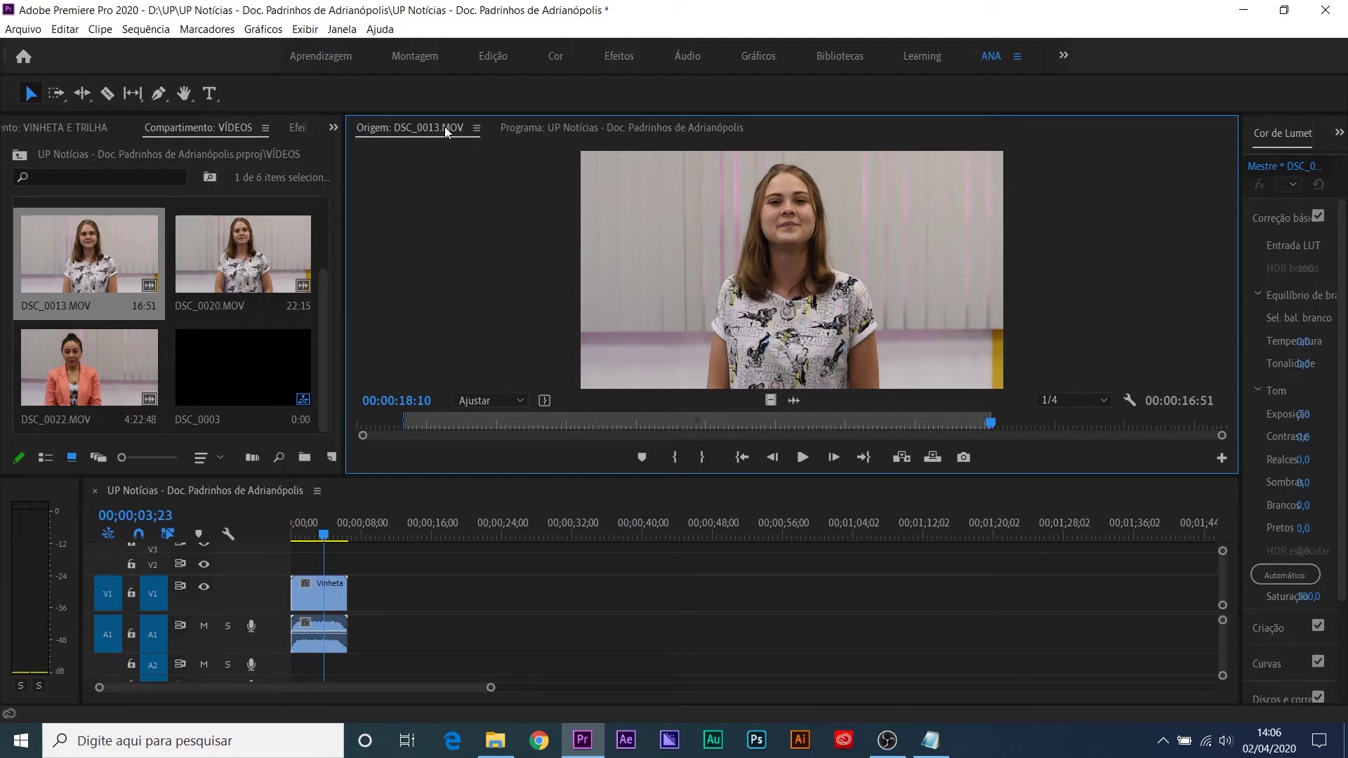
drag(767, 192, 347, 611)
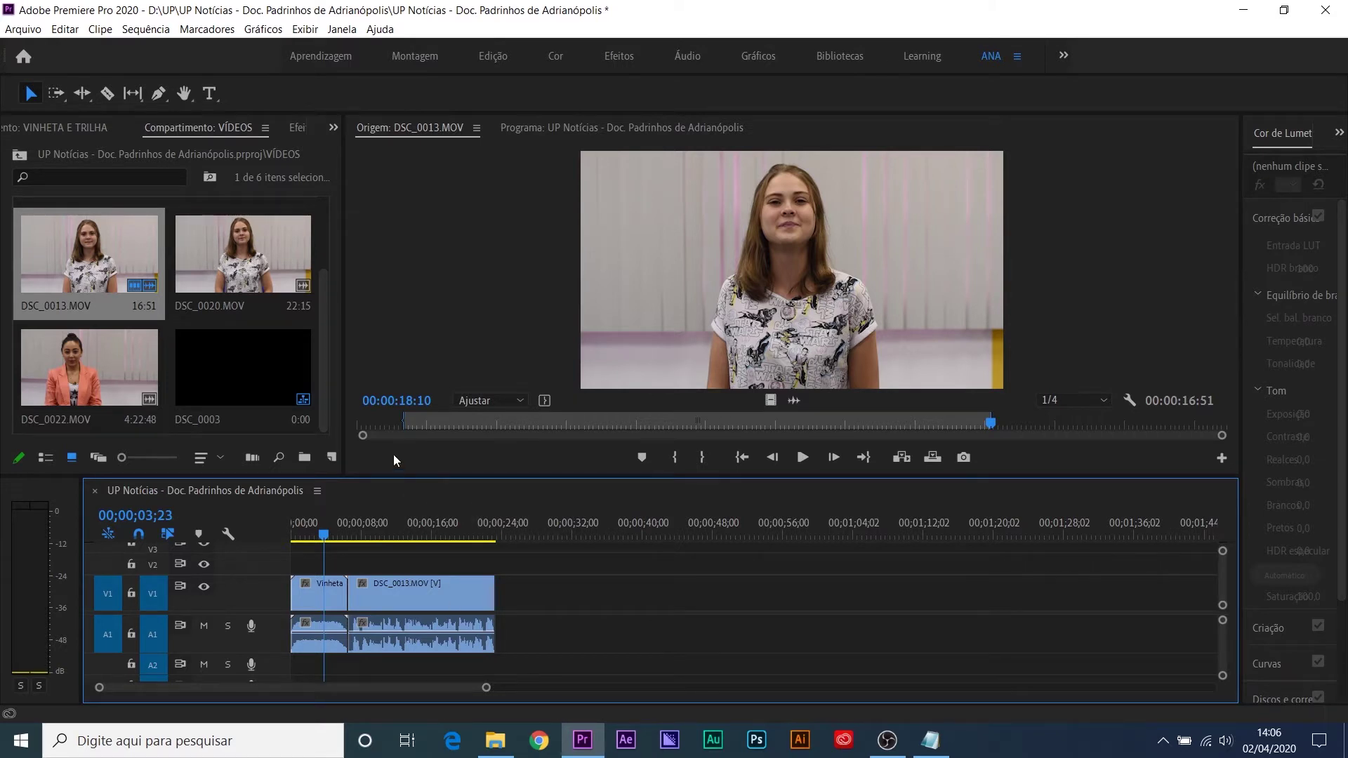
Step: Switch to the Notepad script, widen its window and check the Documentário Adrianópolis entry's file name and start timecode
click(921, 744)
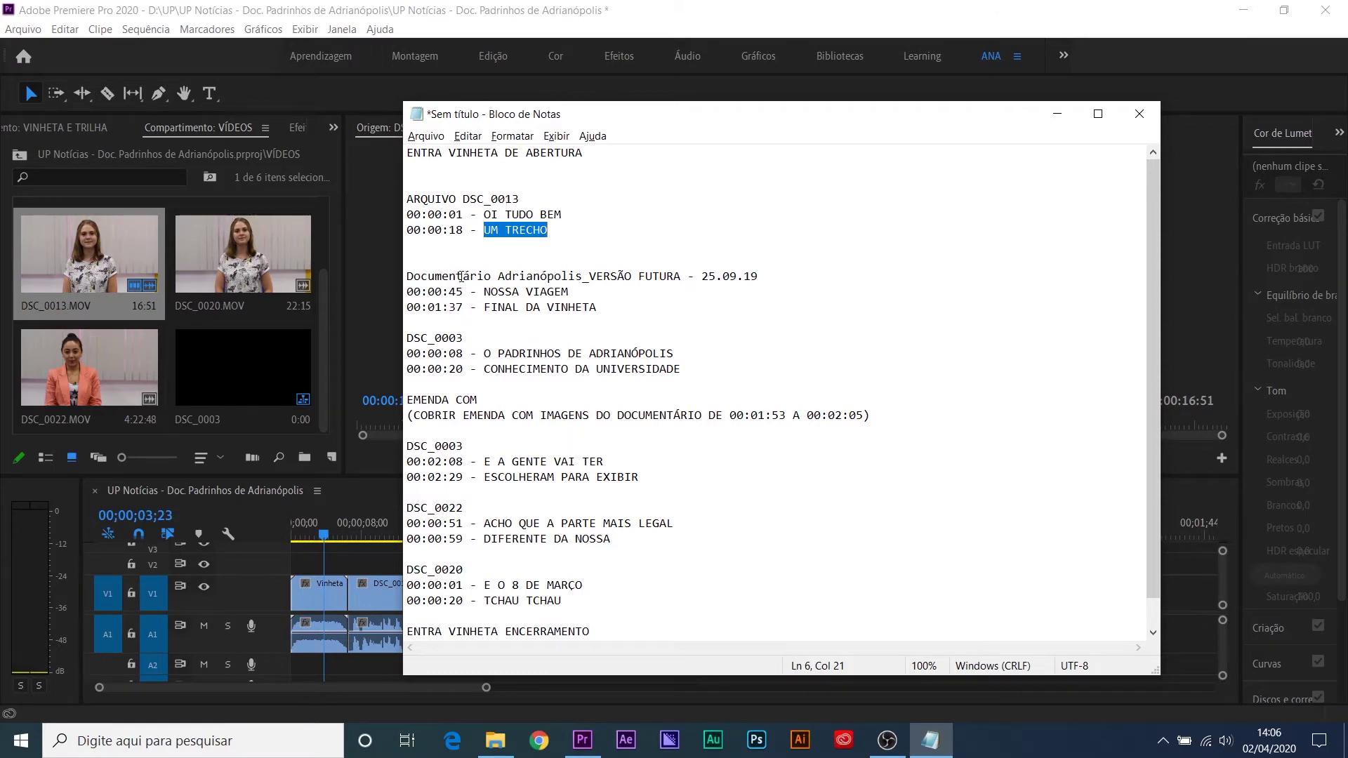
drag(401, 272, 266, 274)
drag(347, 278, 607, 277)
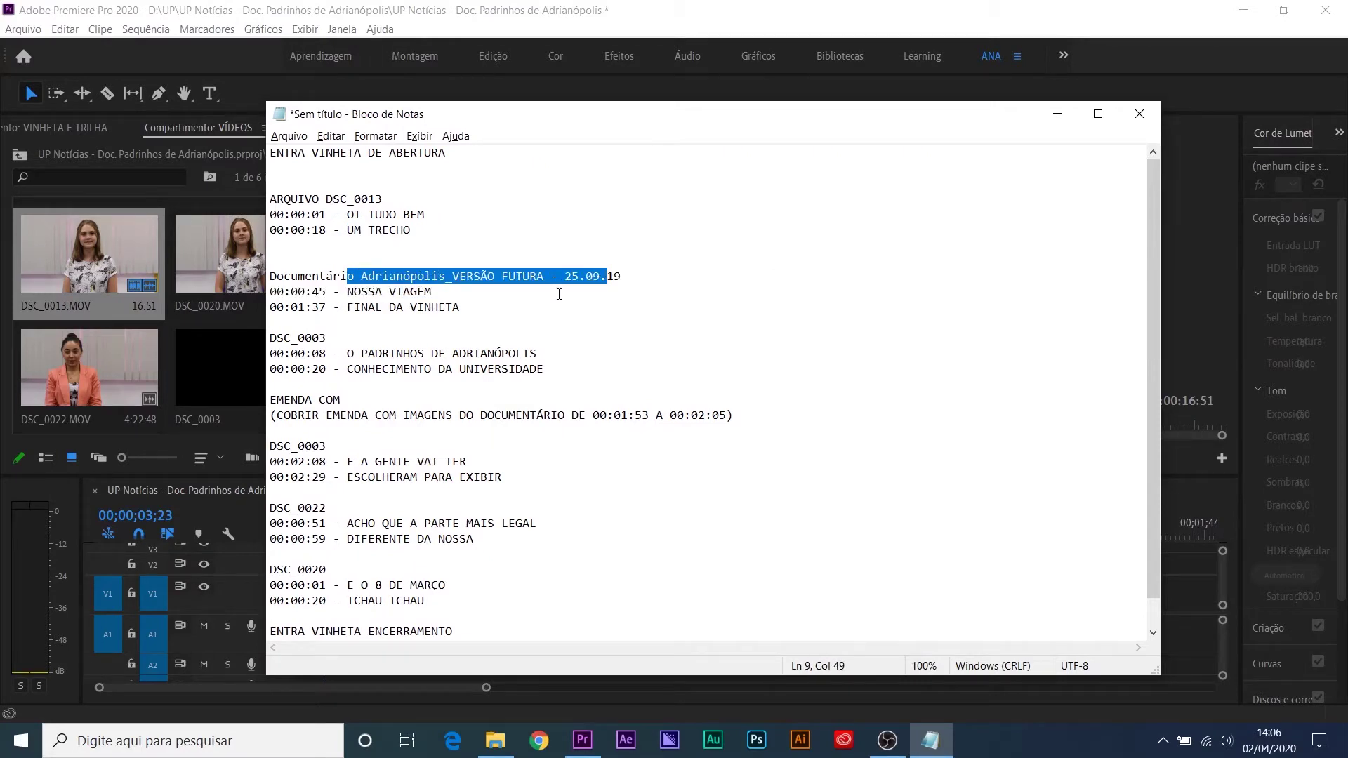
click(322, 292)
drag(327, 292, 276, 292)
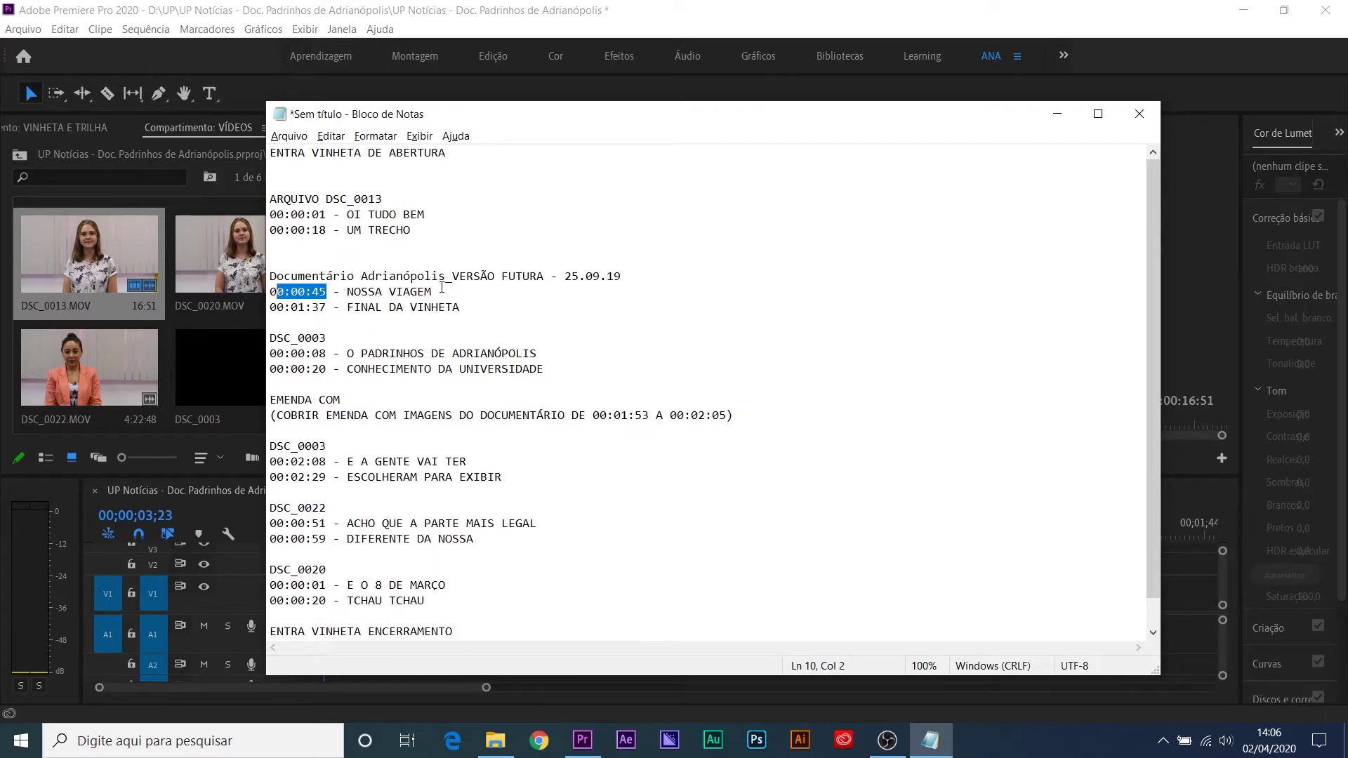
Step: Return to Premiere Pro, open the Documentário Adrianópolis clip in the Source monitor and move its playhead to 00;00;45;23
click(200, 351)
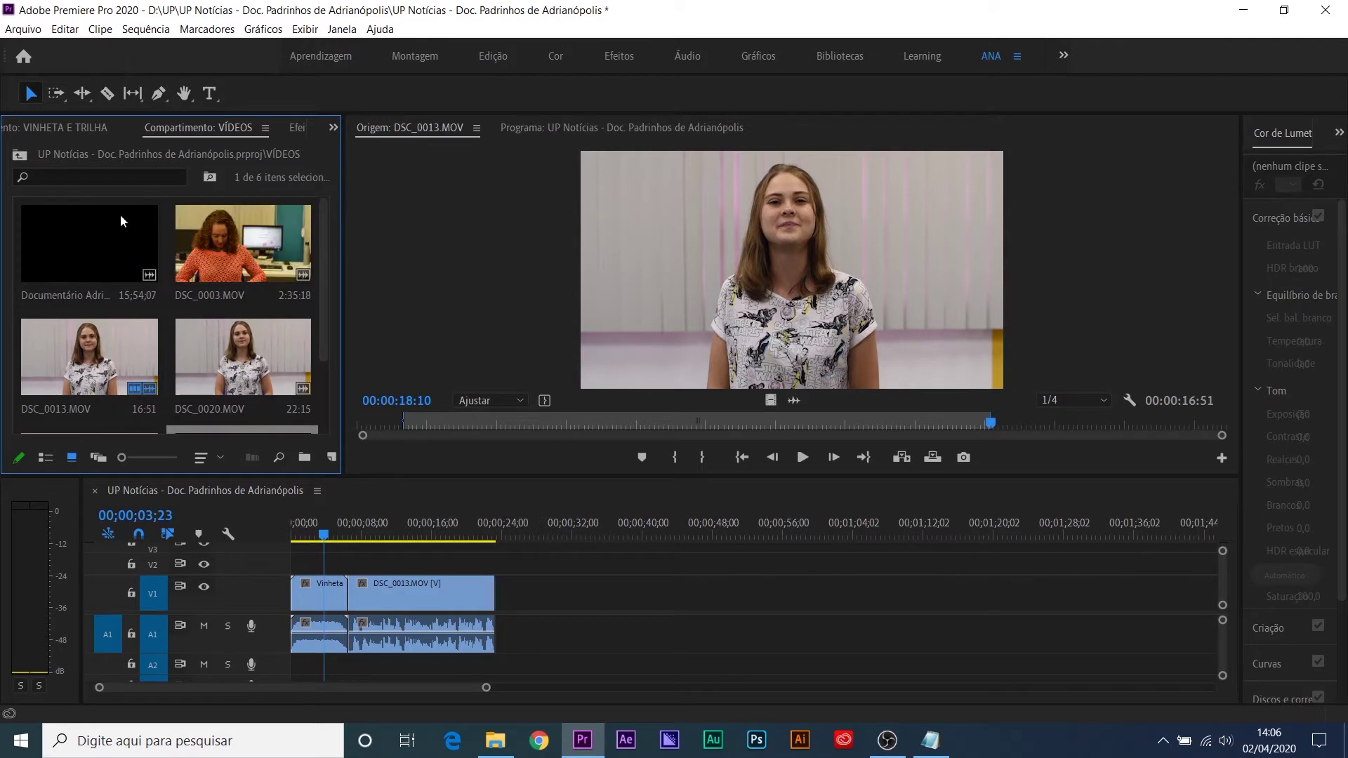
double_click(99, 208)
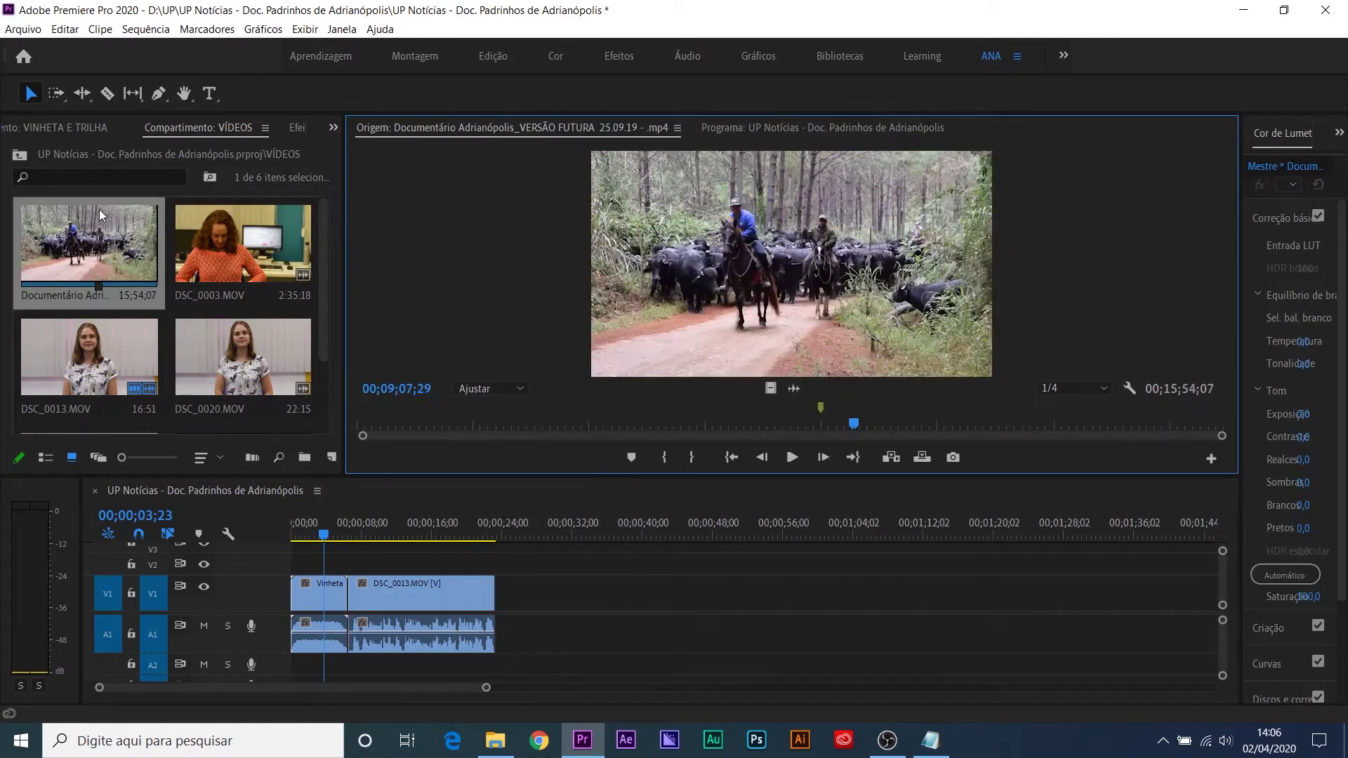
click(454, 423)
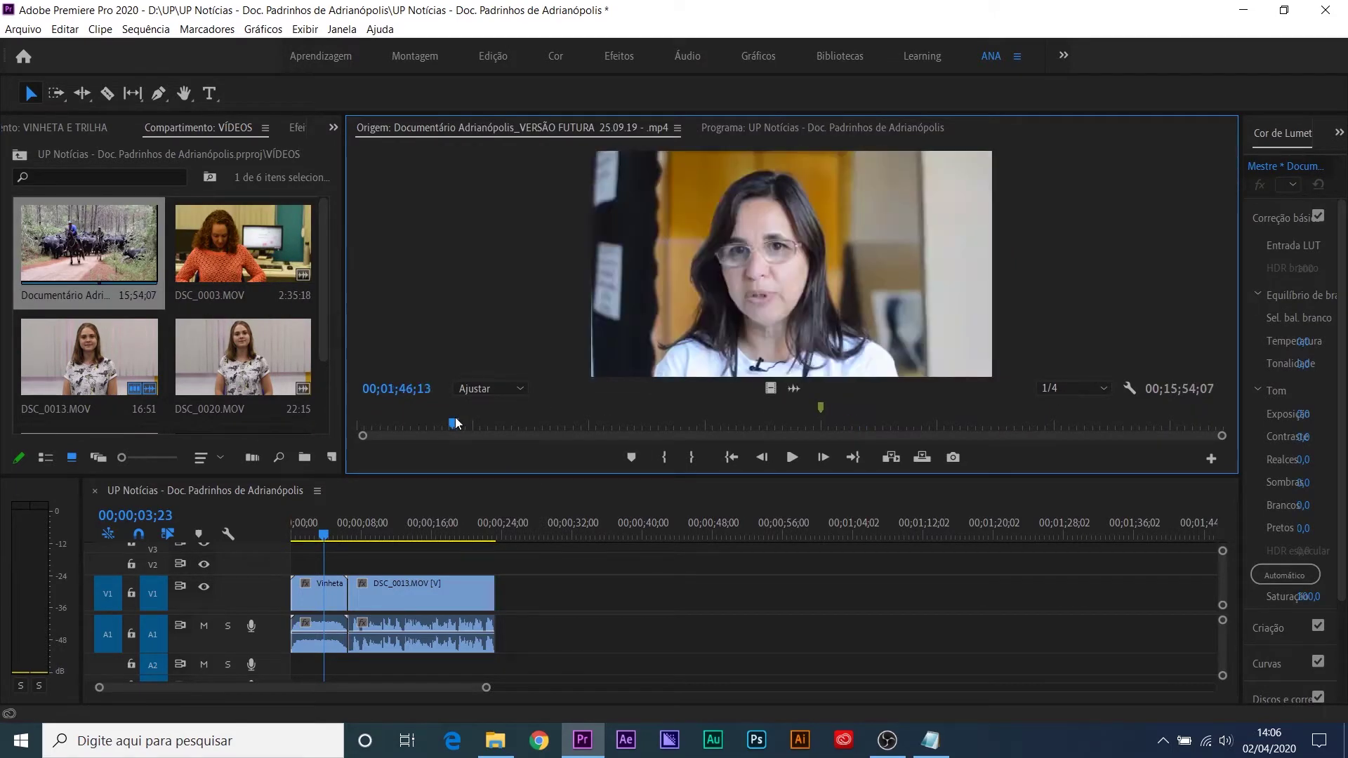
drag(450, 429, 388, 426)
click(407, 390)
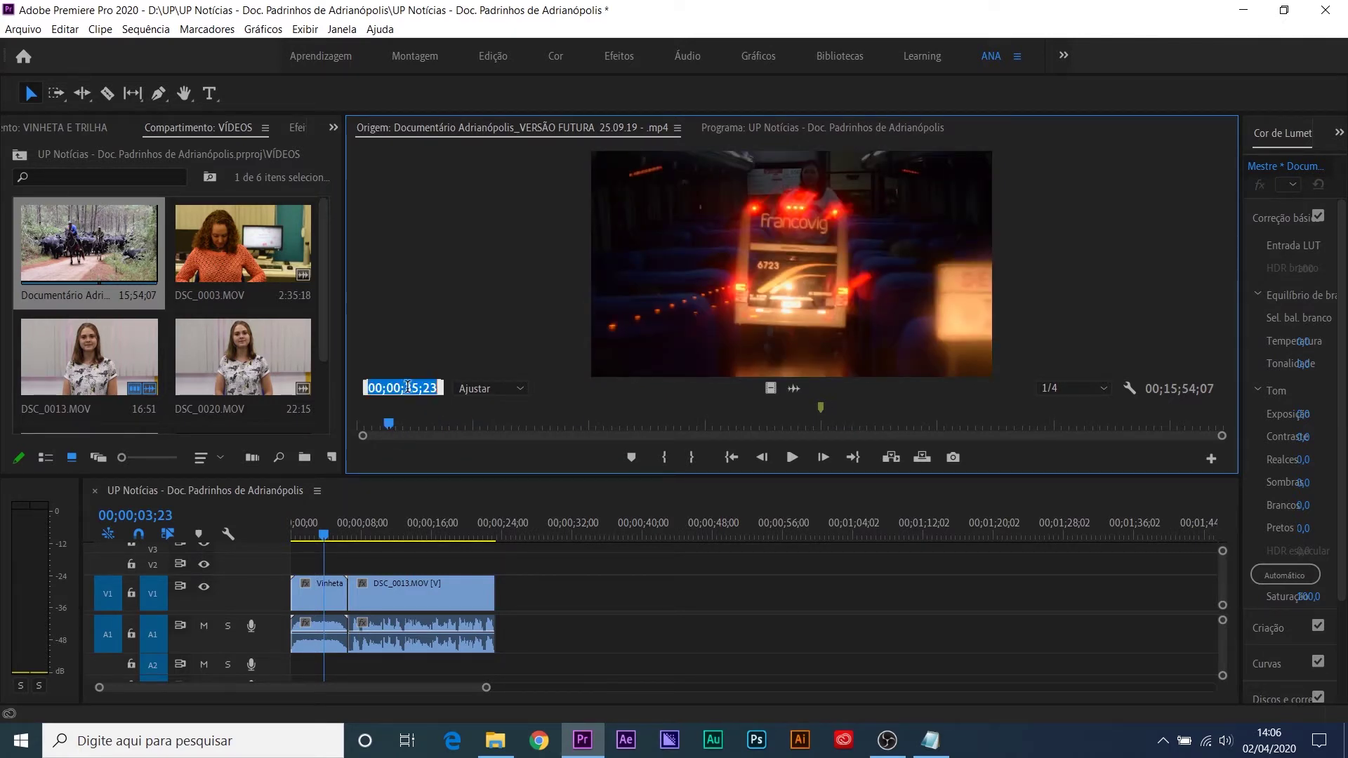
key(BackSpace)
key(BackSpace)
text(45)
key(Return)
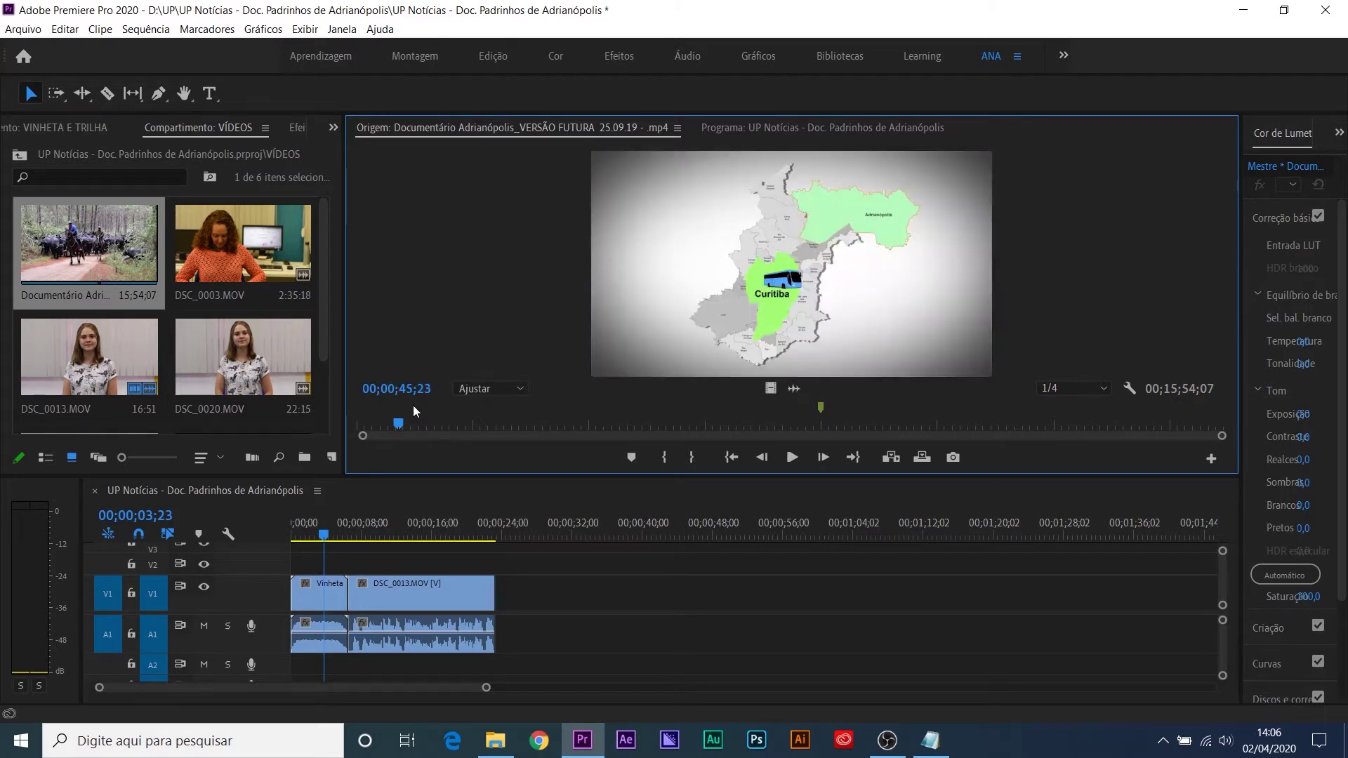
Step: Mark the documentary clip's In point at 00;00;45;23 and play the start to check the spoken cue
key(equal)
key(equal)
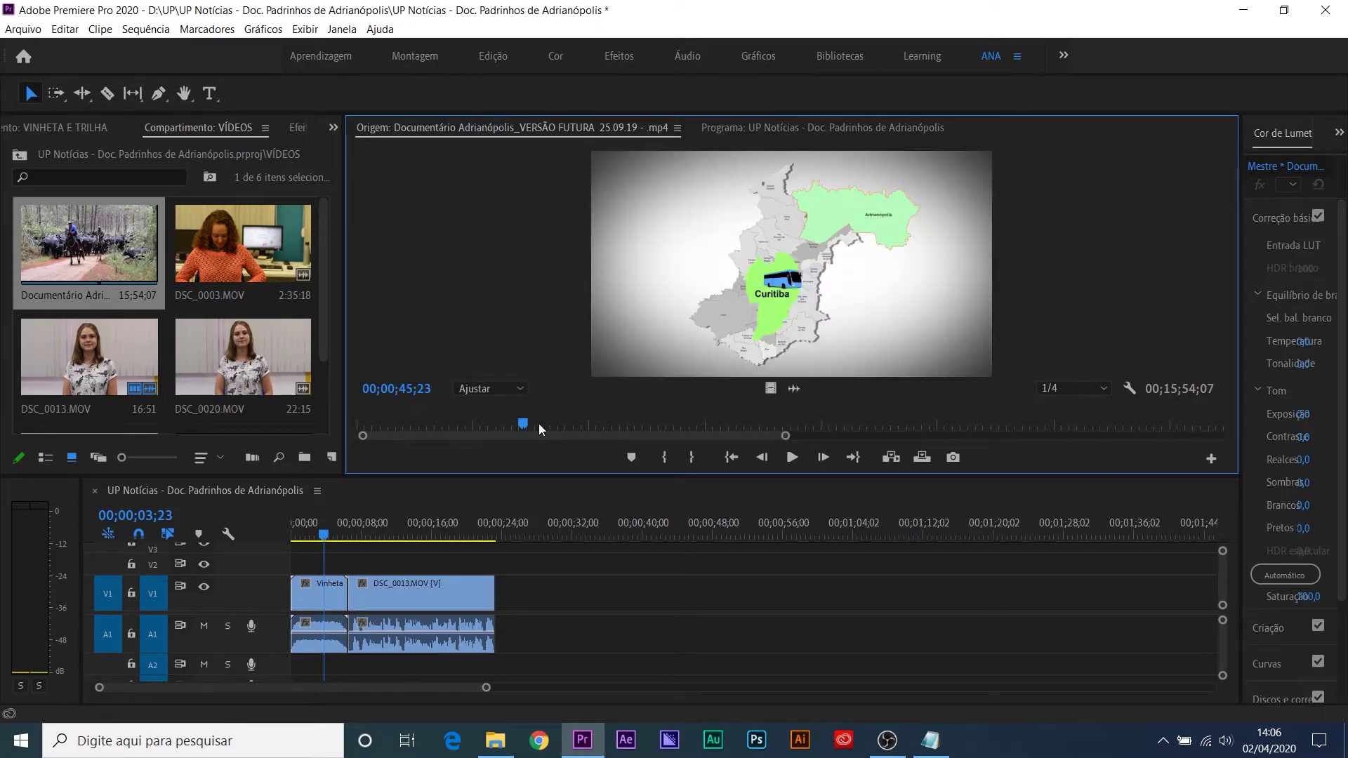
key(i)
key(space)
key(space)
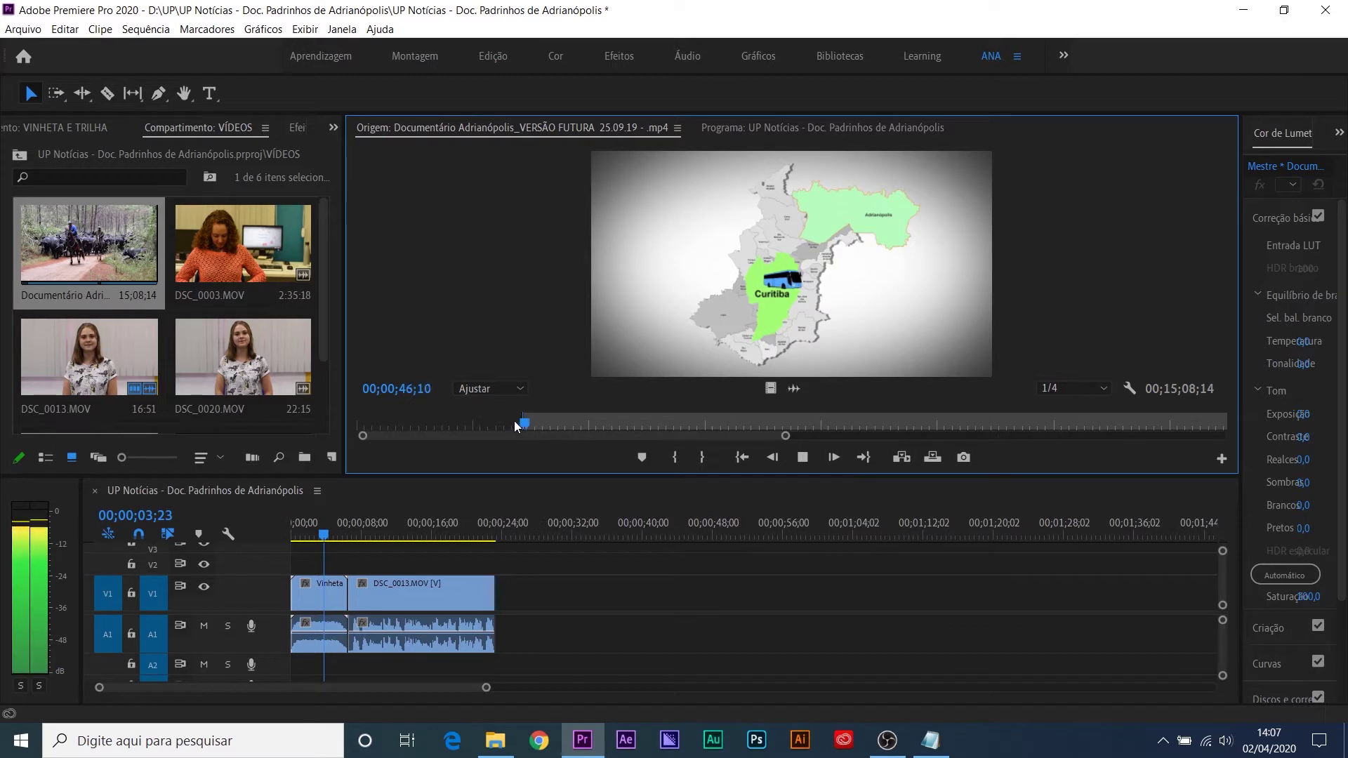
Step: Move the documentary clip's In point nearly one second earlier, just before the "NOSSA VIAGEM" cue, checking it by playback
drag(528, 427, 520, 427)
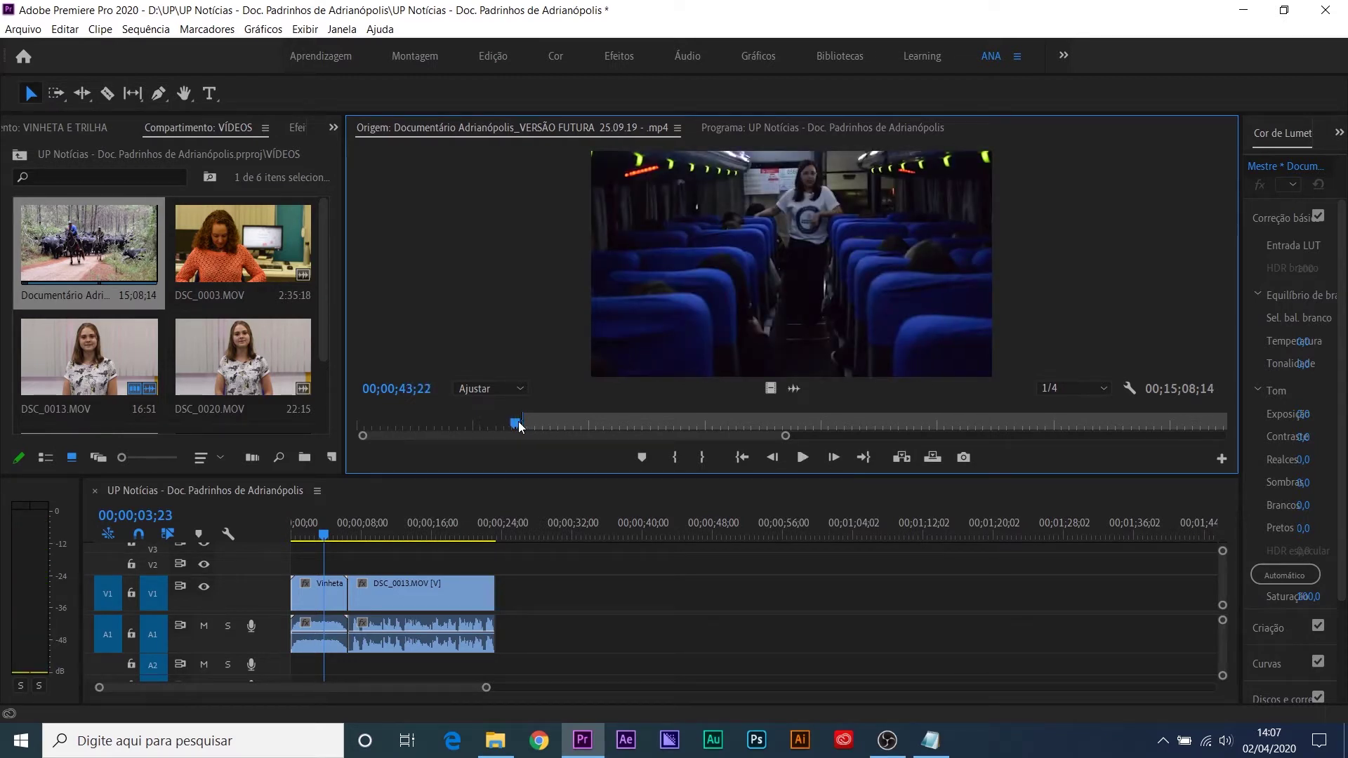
key(=)
key(-)
key(=)
key(=)
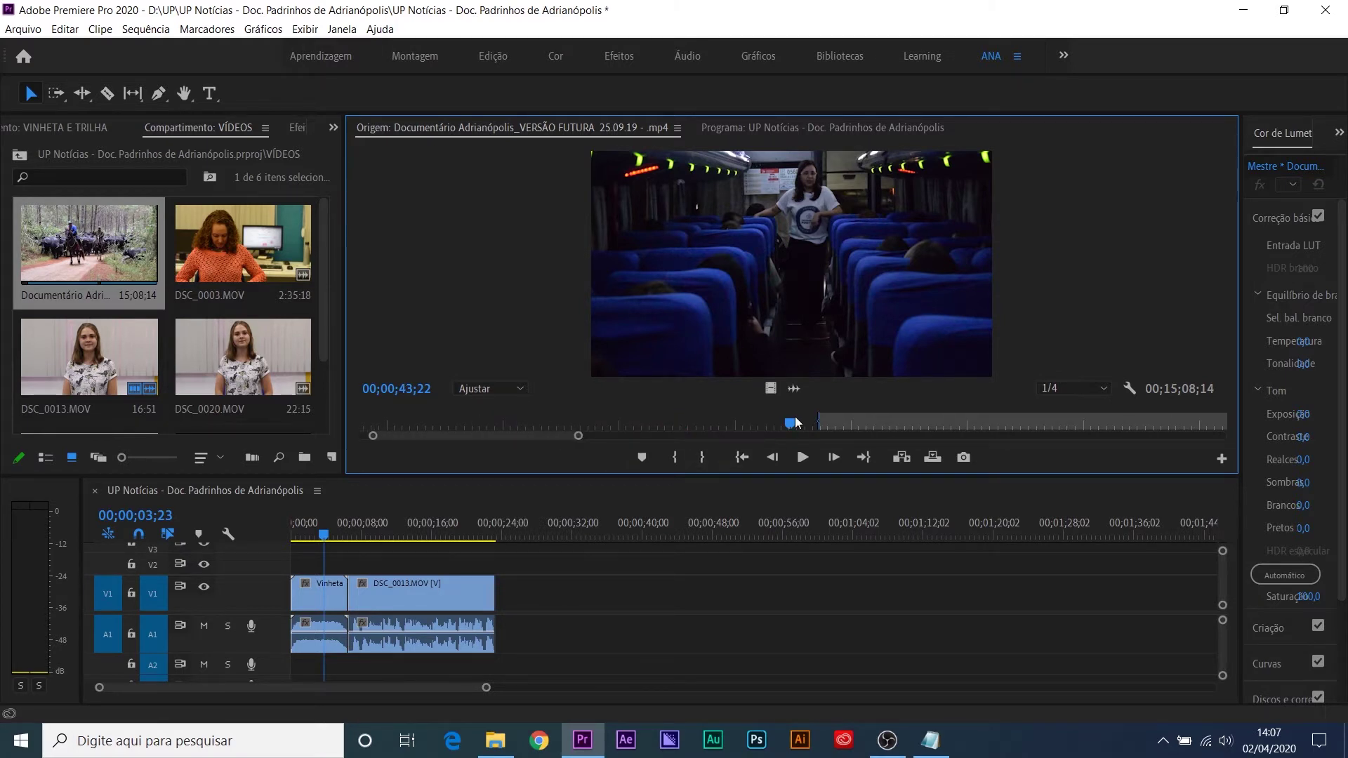
key(space)
key(space)
key(space)
key(space)
drag(795, 433, 800, 431)
key(space)
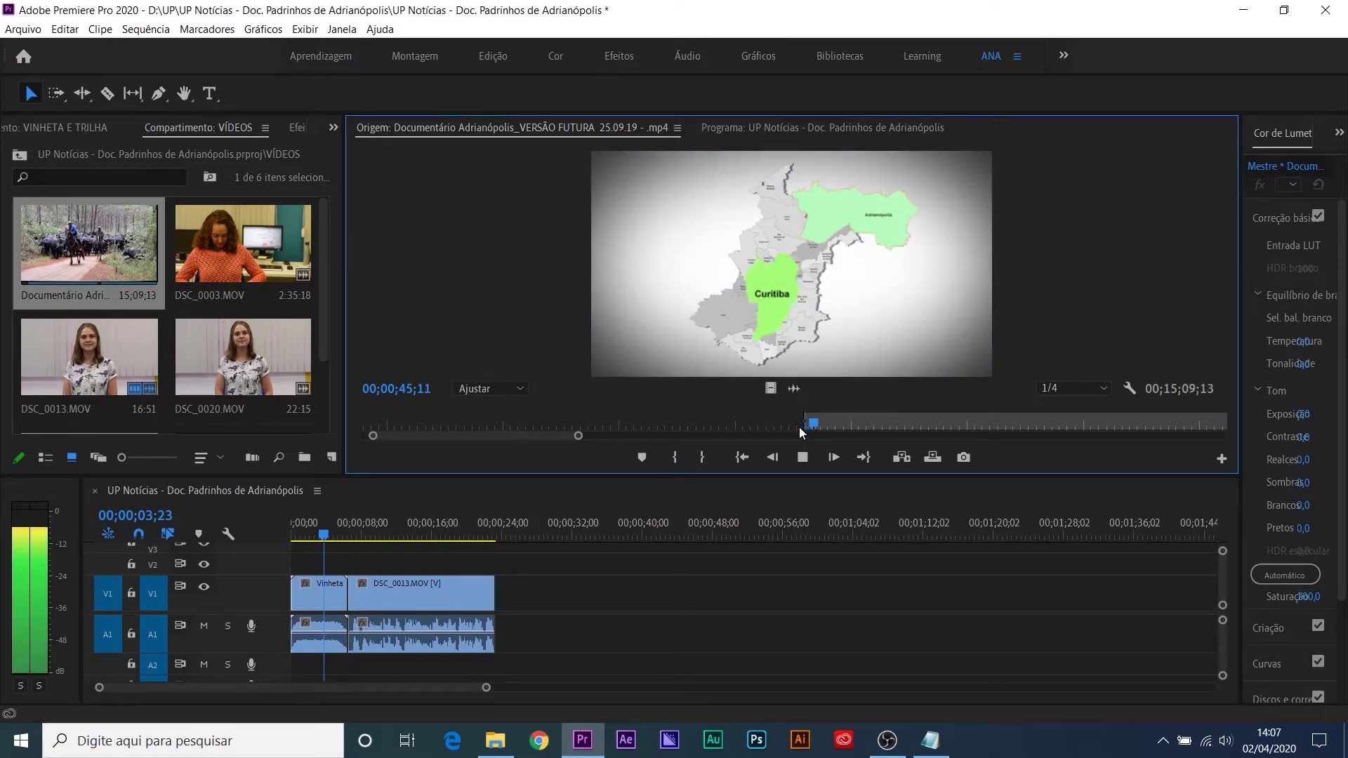
drag(839, 429, 813, 427)
key(space)
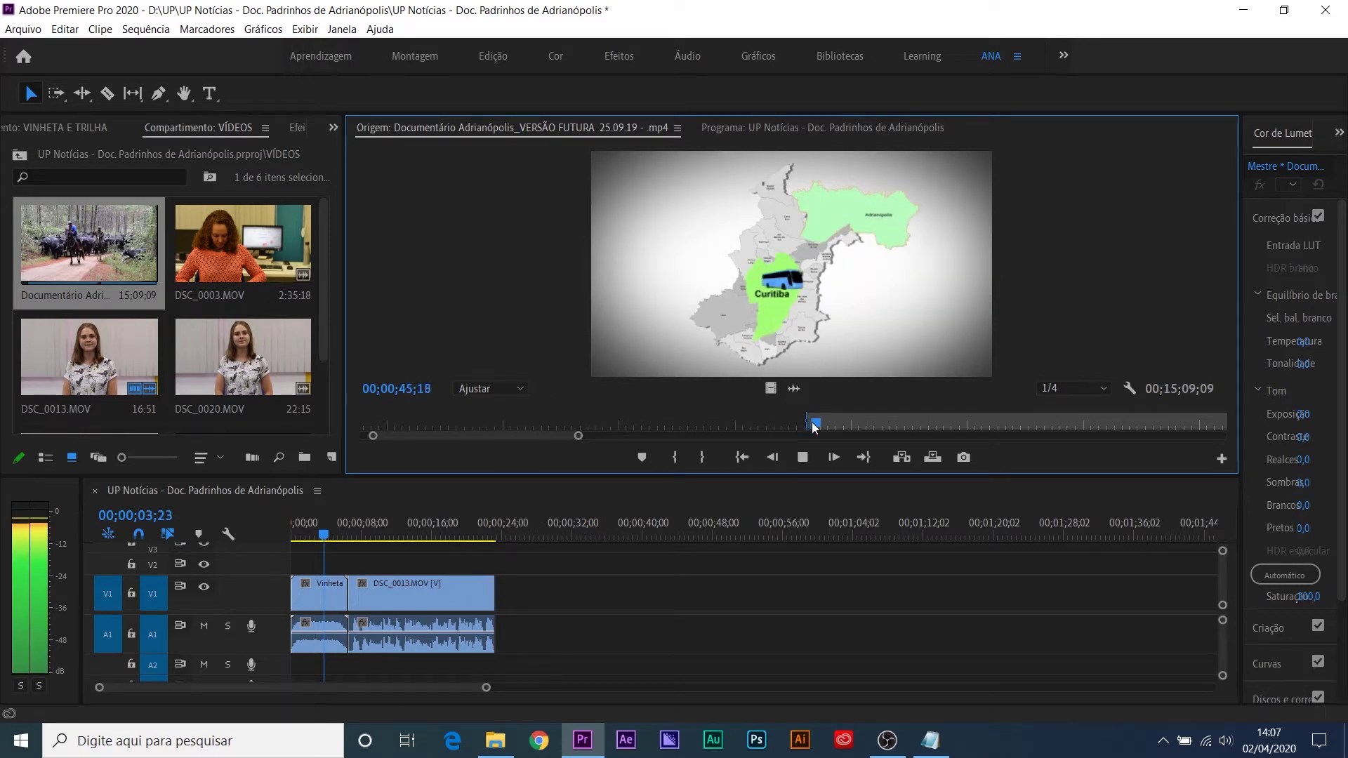
key(space)
scroll(812, 425, down, 5)
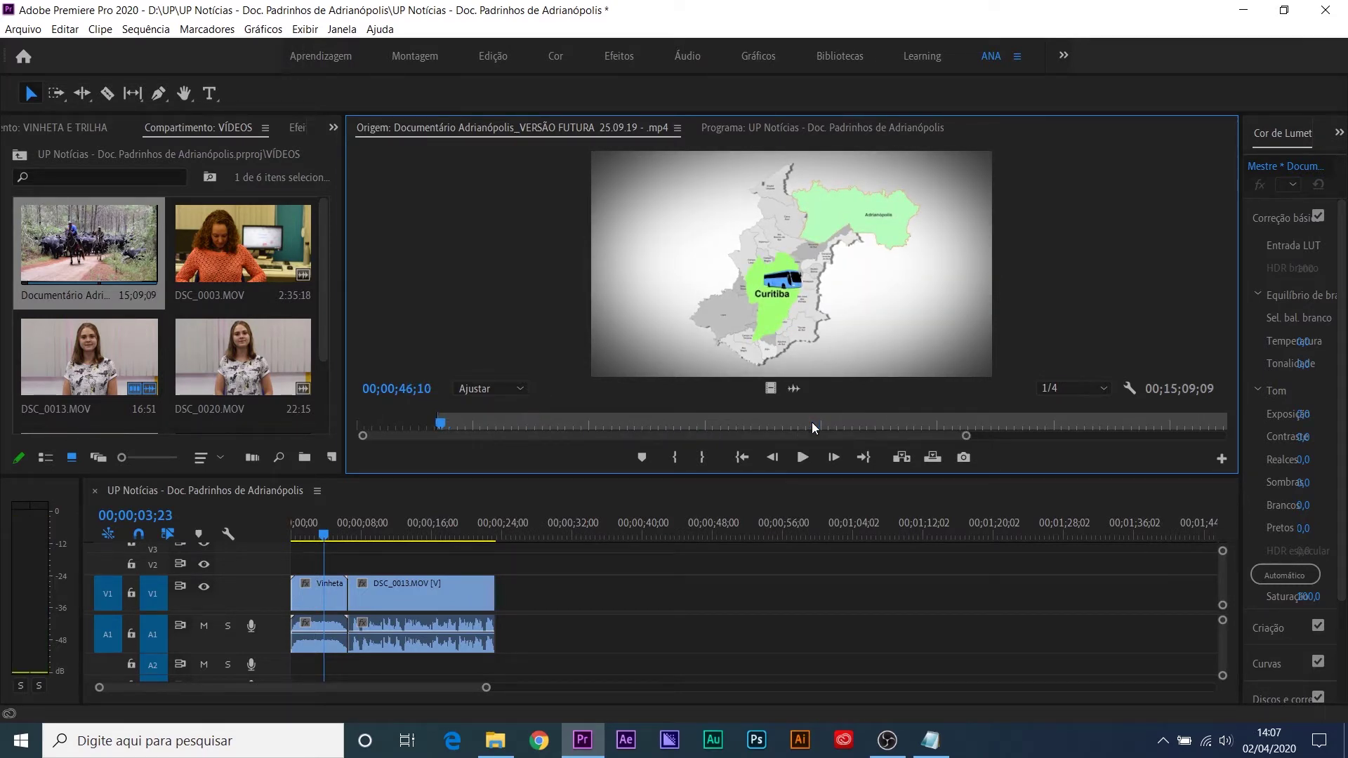
Step: Check the documentary entry's end timecode and closing cue in the Notepad script, and return to Premiere Pro
key(alt+Tab)
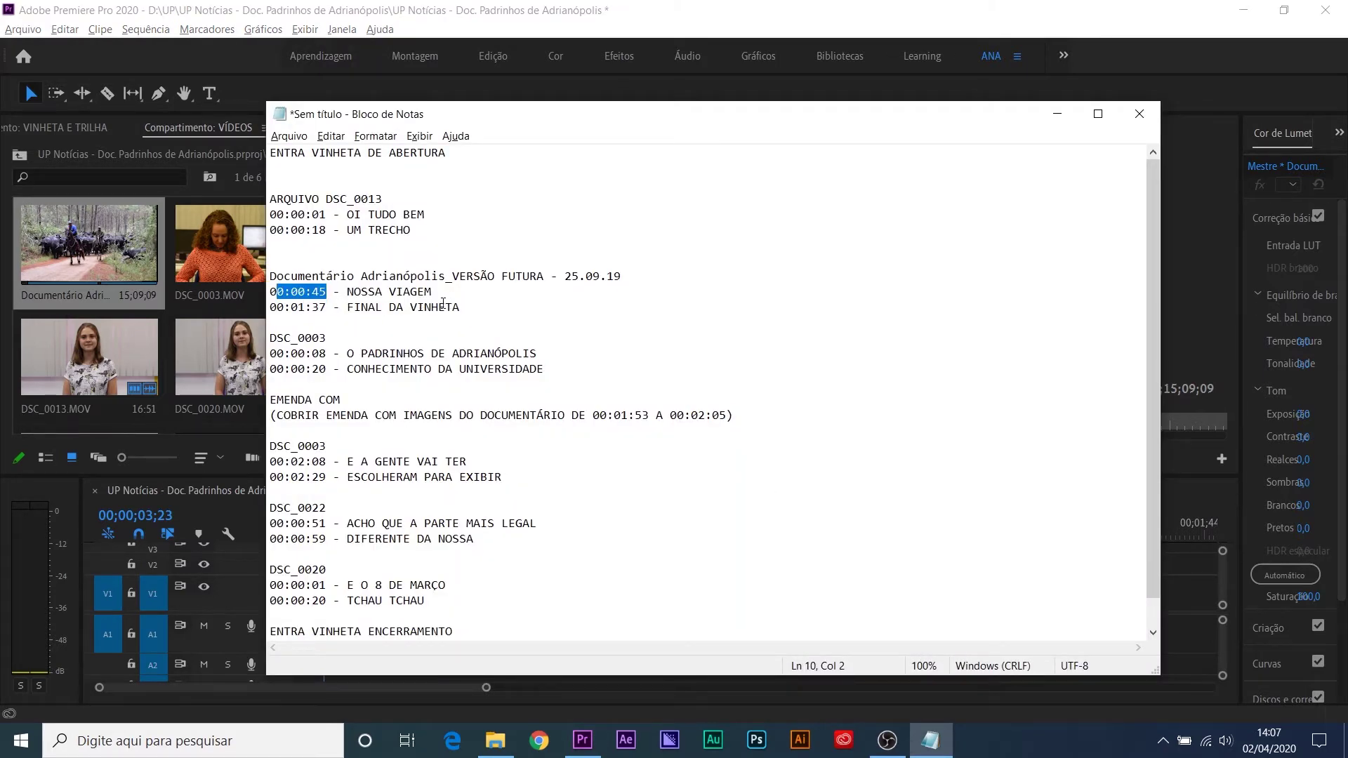
drag(471, 309, 361, 310)
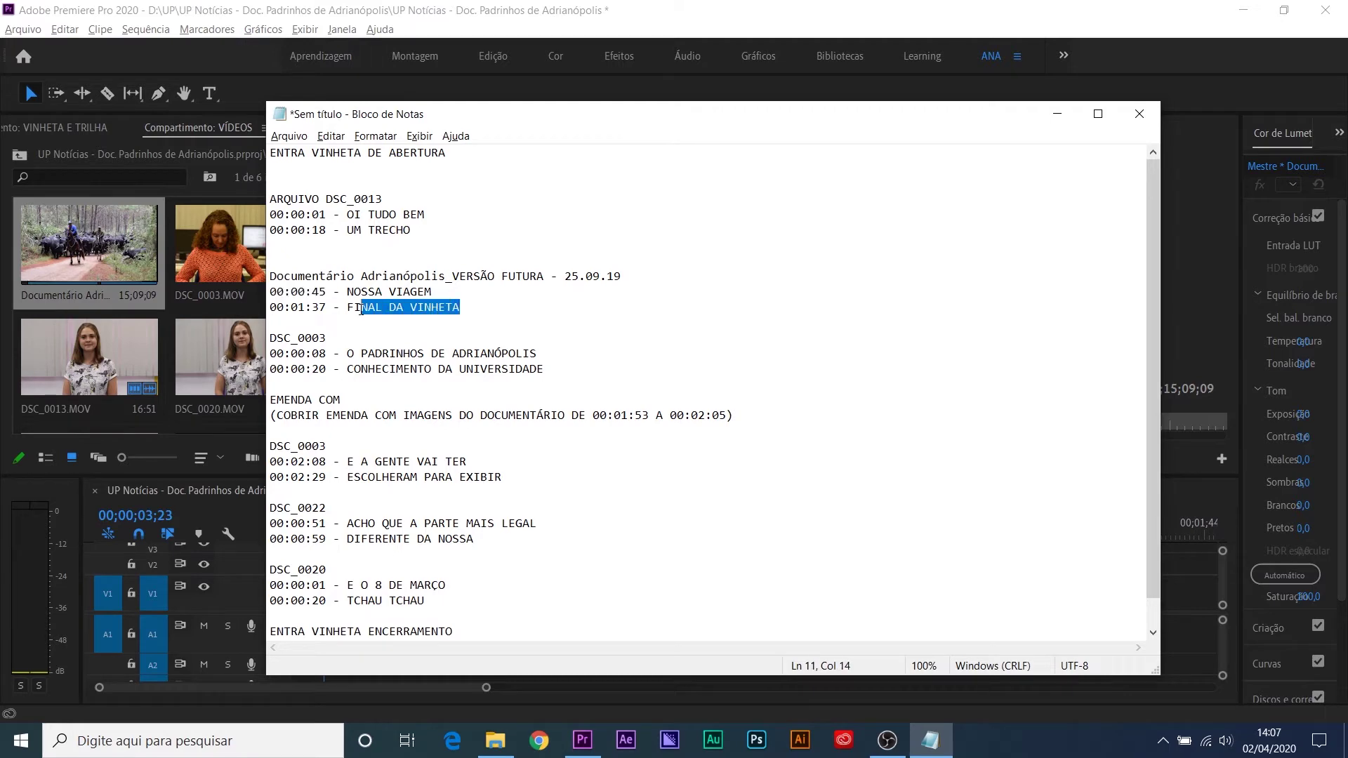
click(1182, 574)
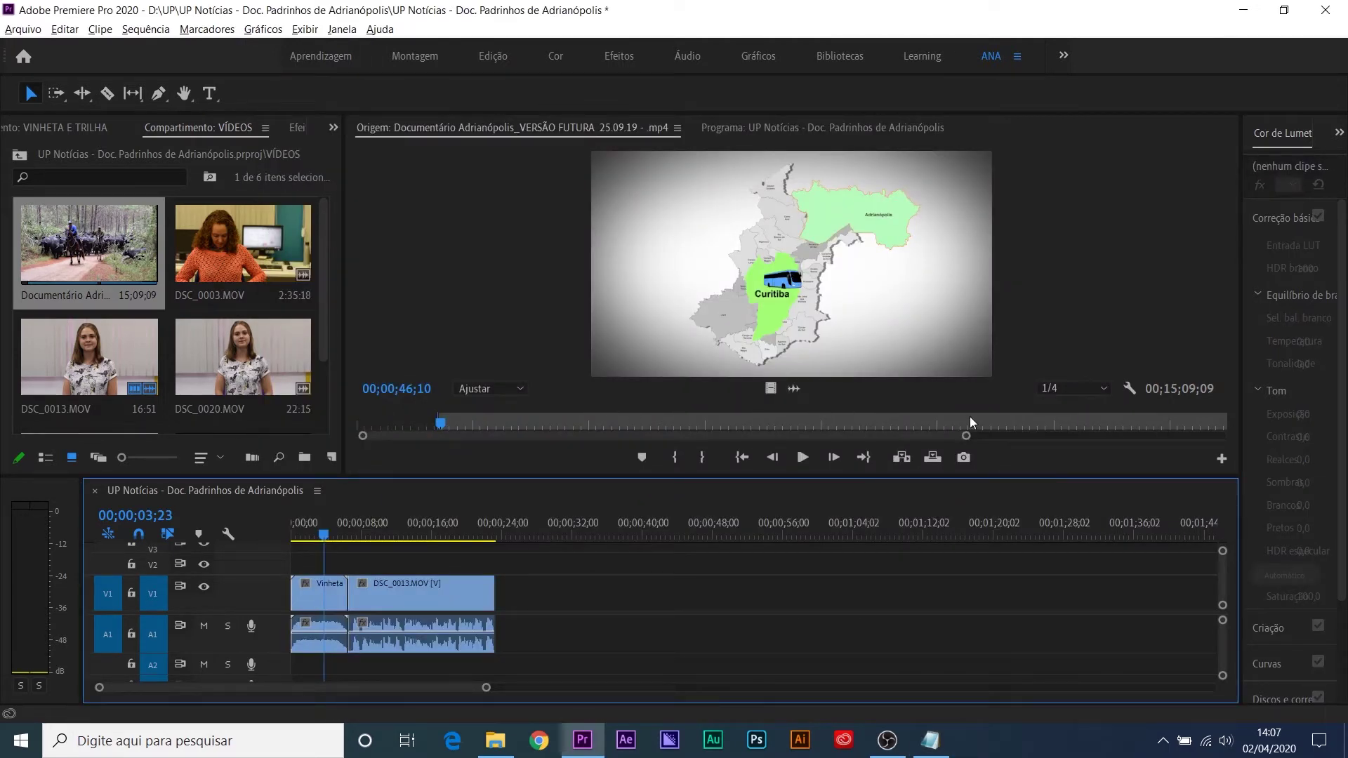
Step: Mark the documentary clip's Out point at 00;01;35;17, on the "Padrinhos de Adrianópolis" title
key(minus)
key(minus)
key(minus)
click(536, 370)
key(minus)
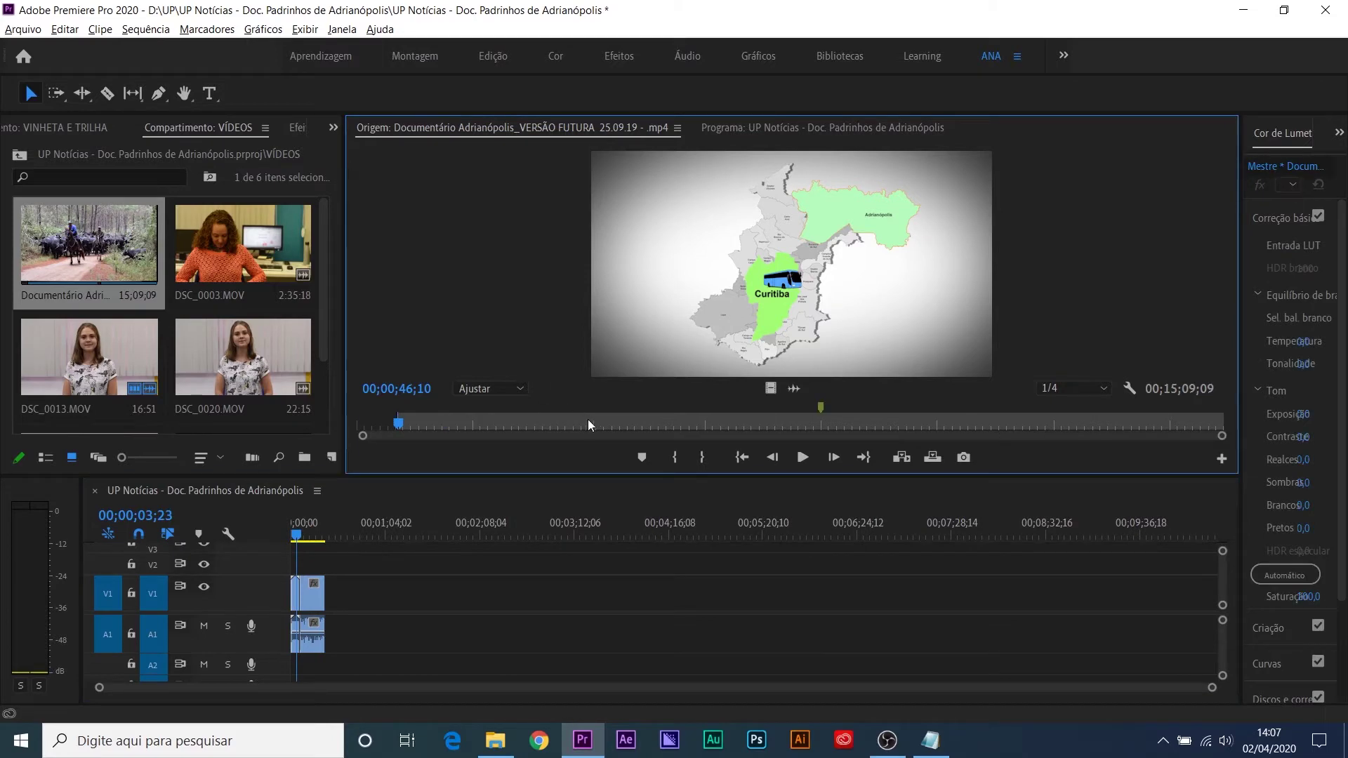
drag(620, 417, 446, 426)
key(equal)
drag(785, 422, 782, 424)
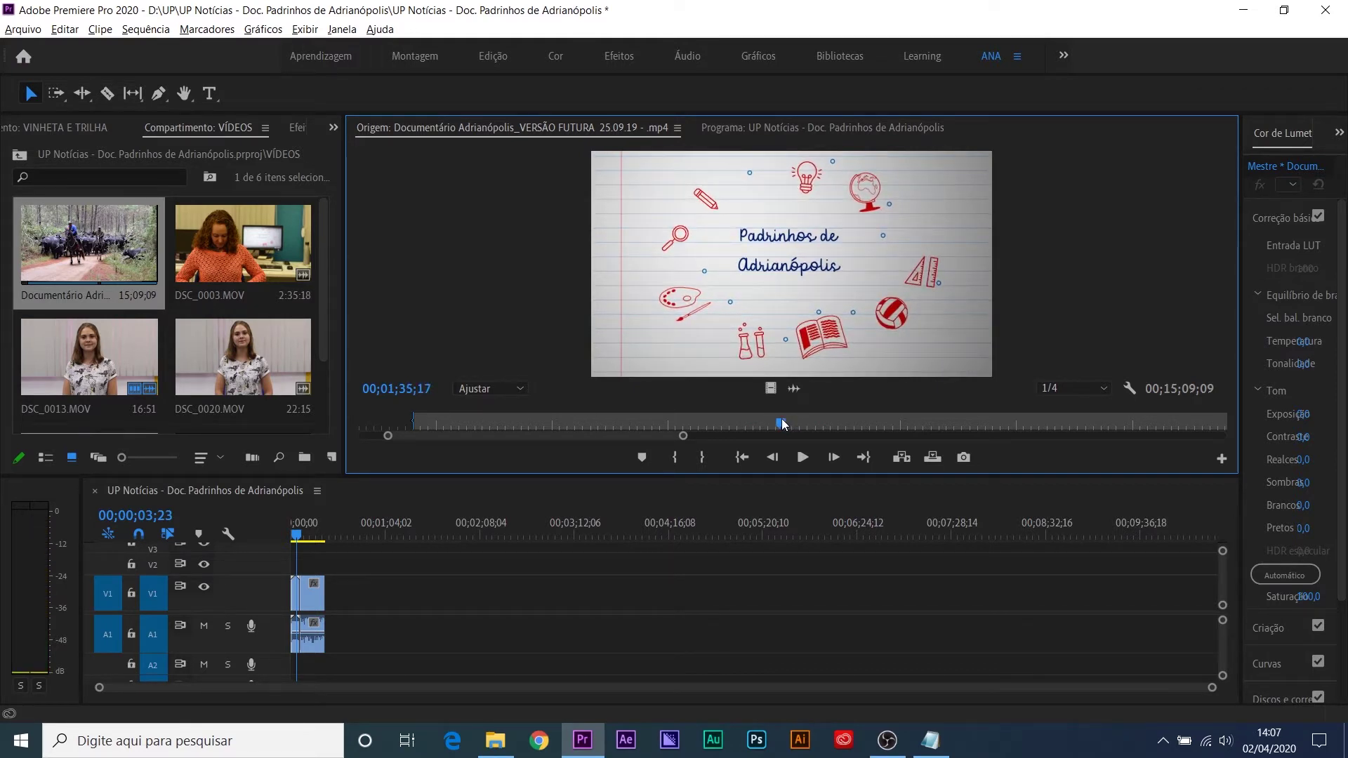
key(o)
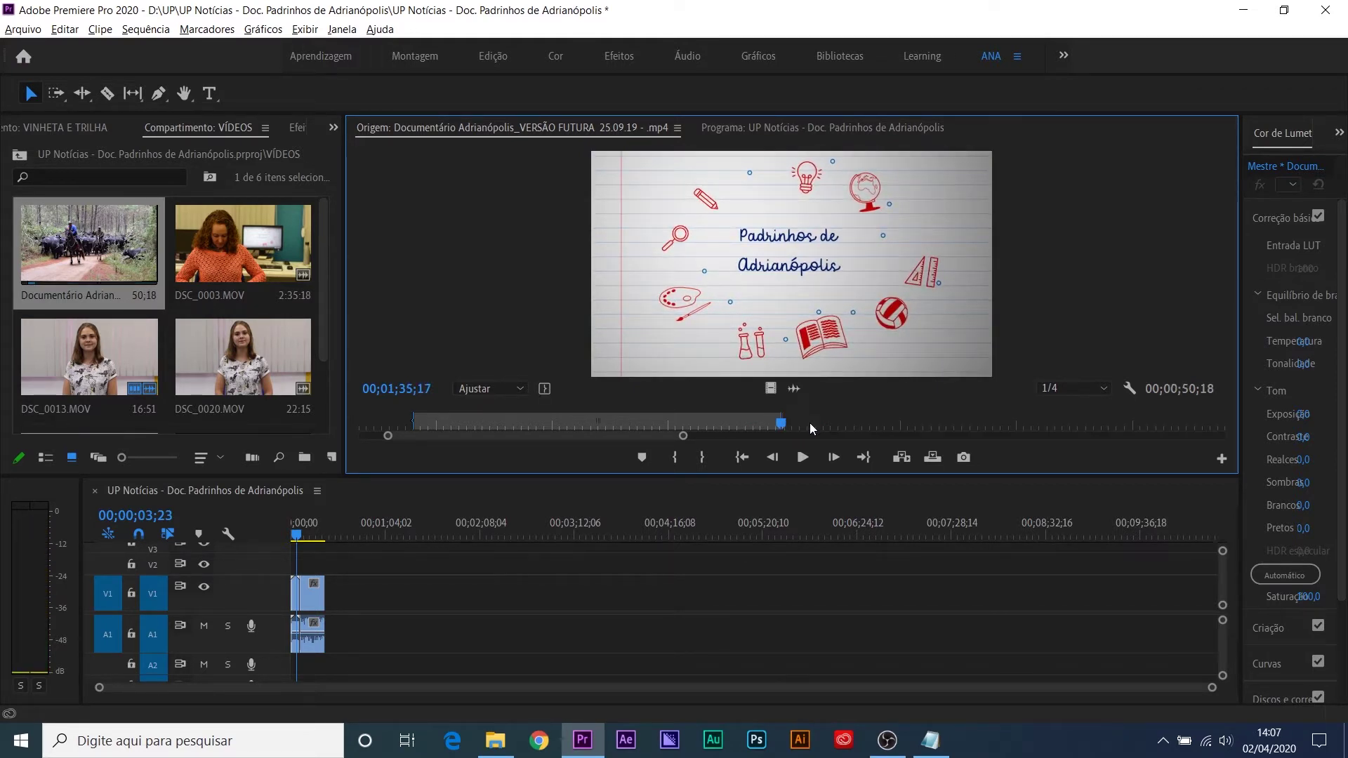
Step: Place the marked documentary segment on V1/A1 directly after DSC_0013.MOV and move the playhead past its end to 00;01;30;17
key(backslash)
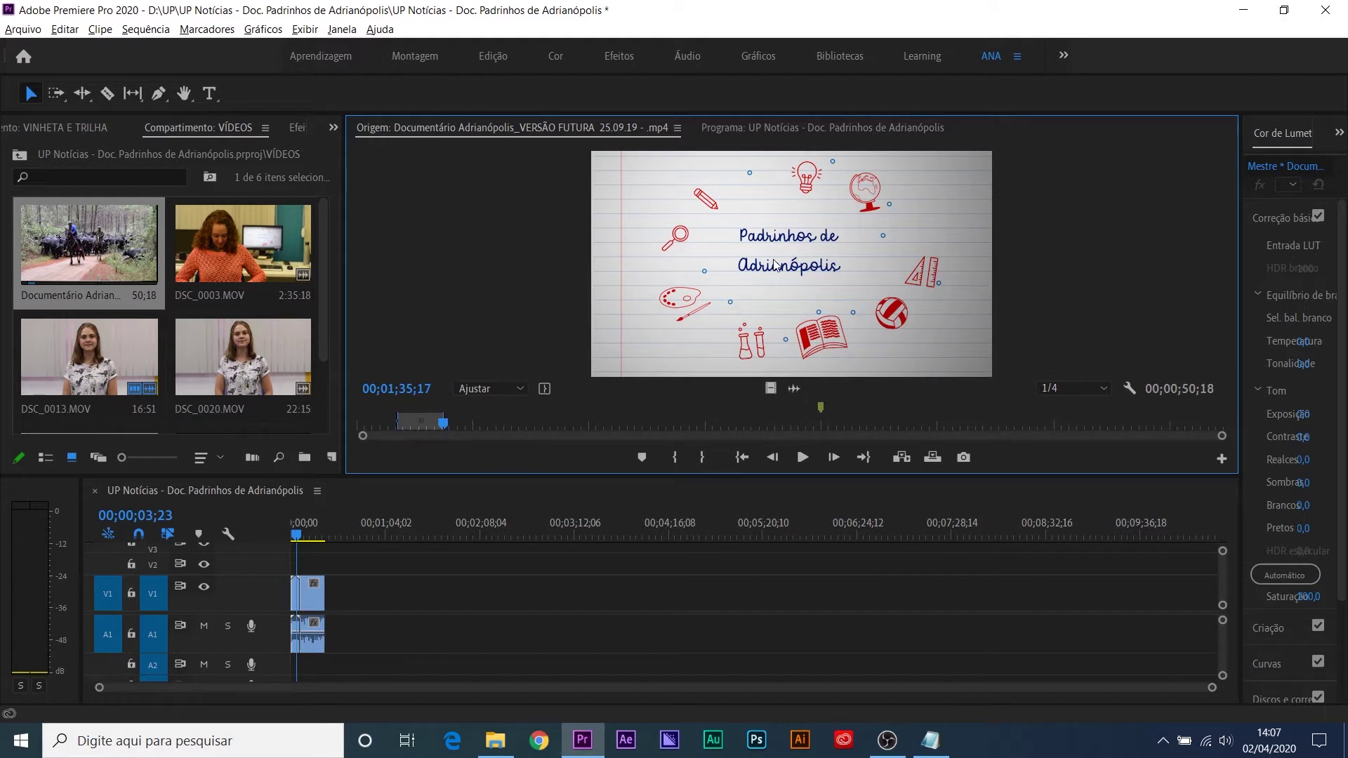
drag(785, 284, 330, 613)
click(372, 538)
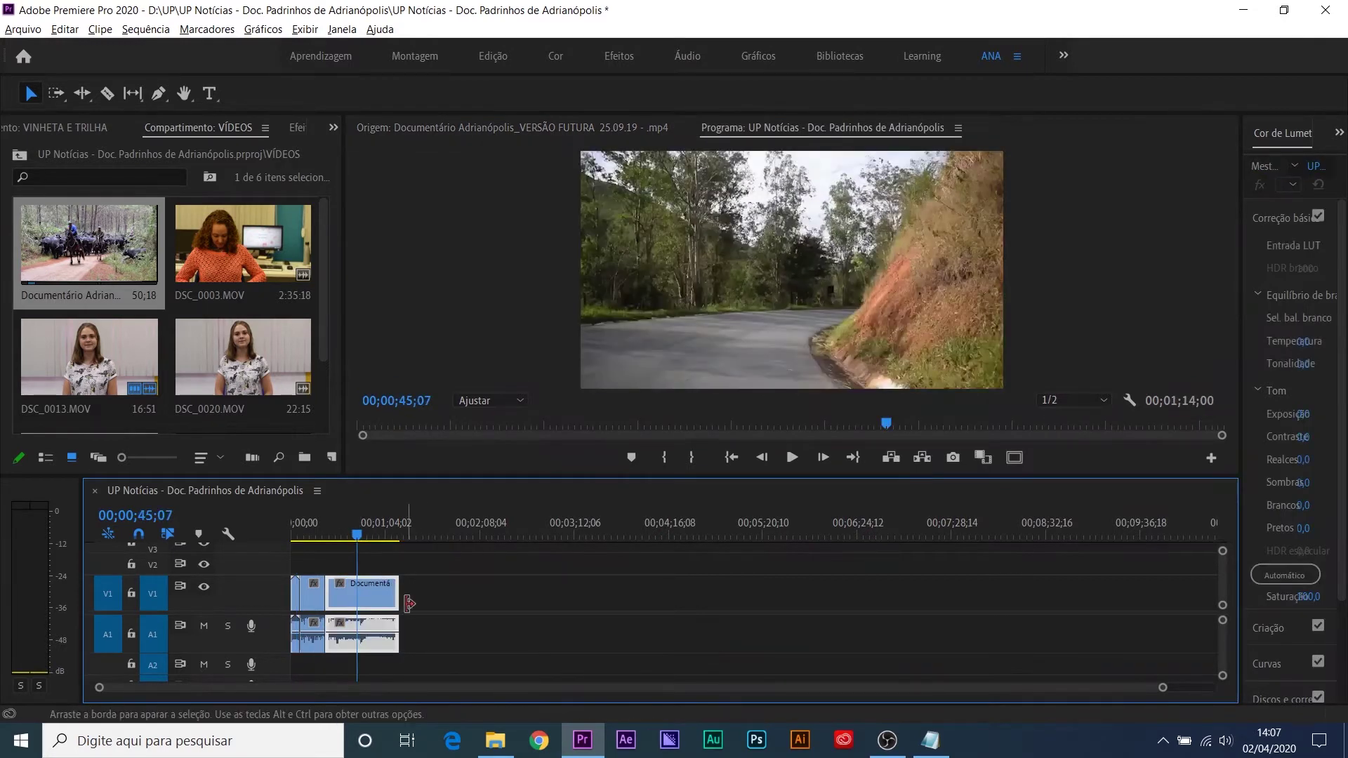
click(424, 534)
Step: Place only the video of the marked documentary segment in the empty part of V1, view it, and delete it
click(490, 128)
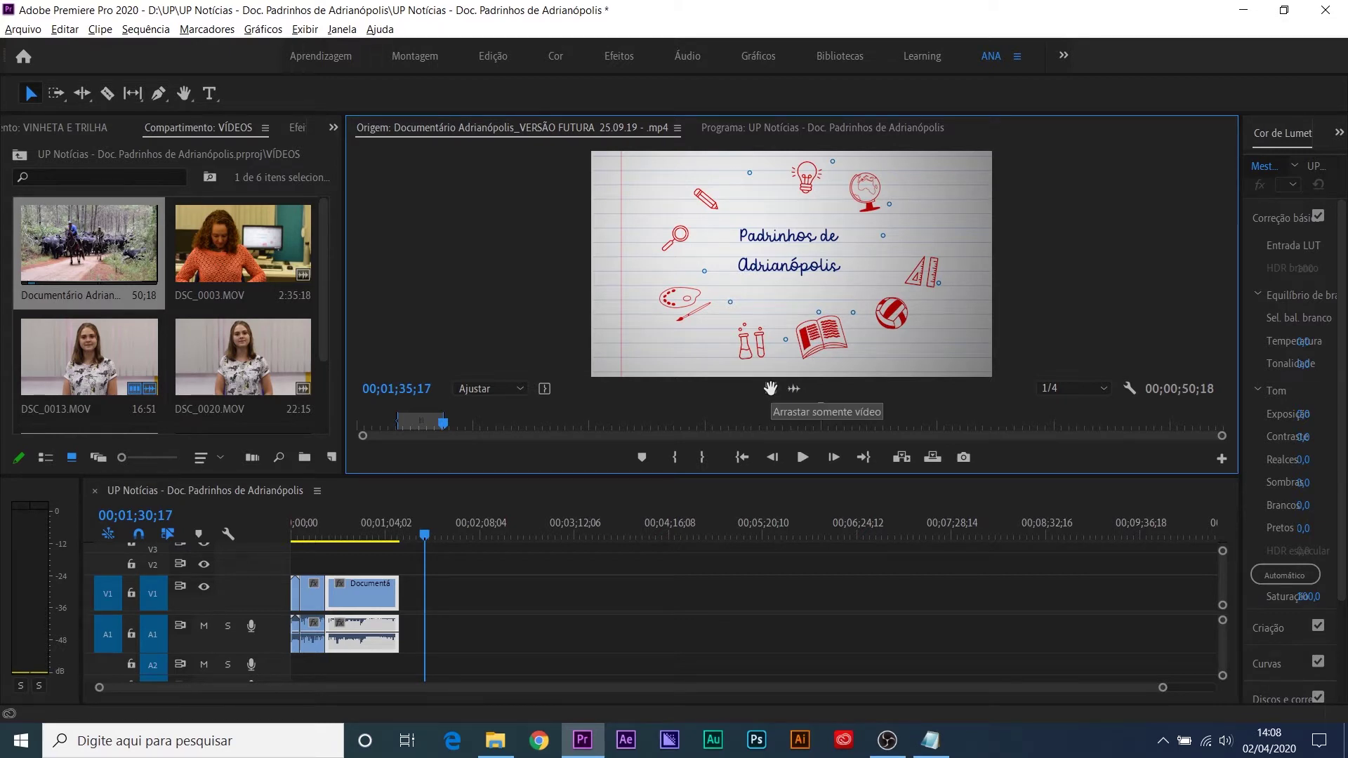
drag(770, 388, 492, 609)
click(518, 522)
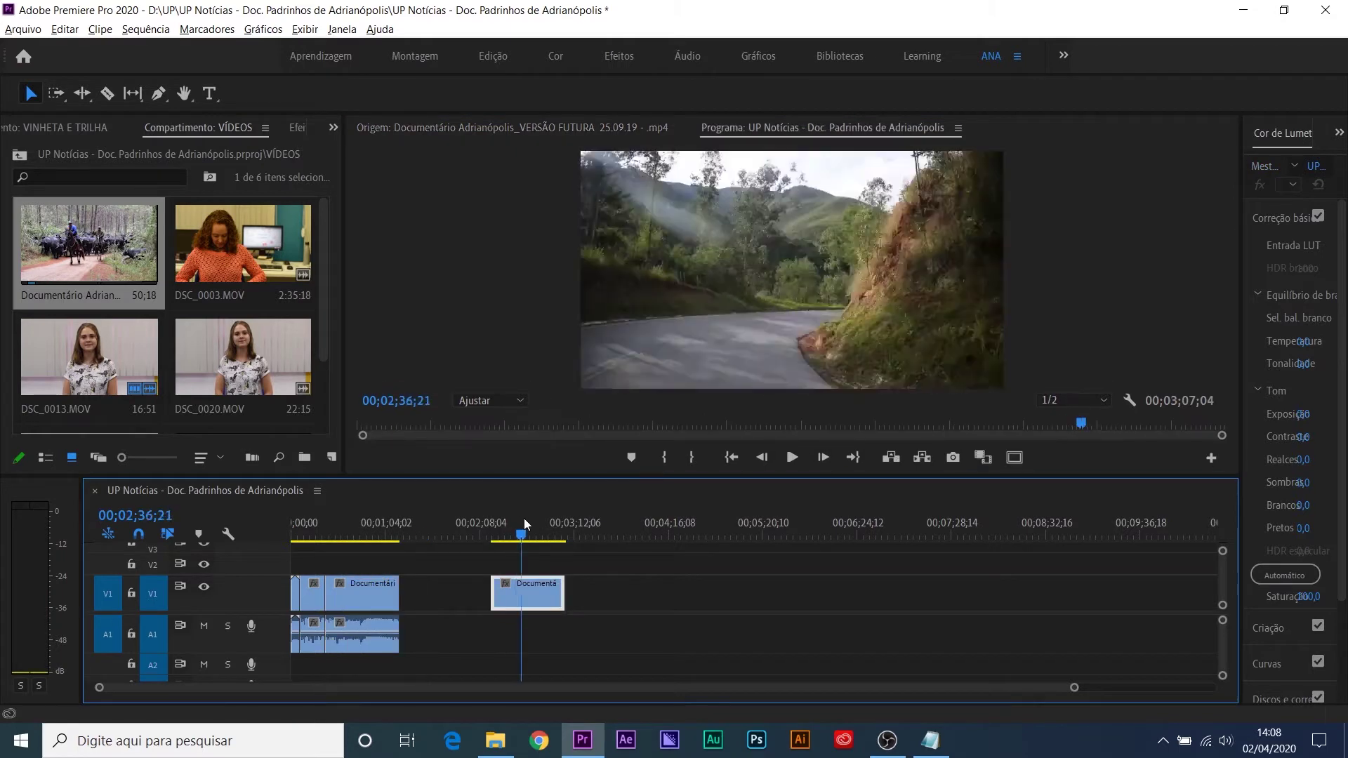
click(537, 589)
key(Delete)
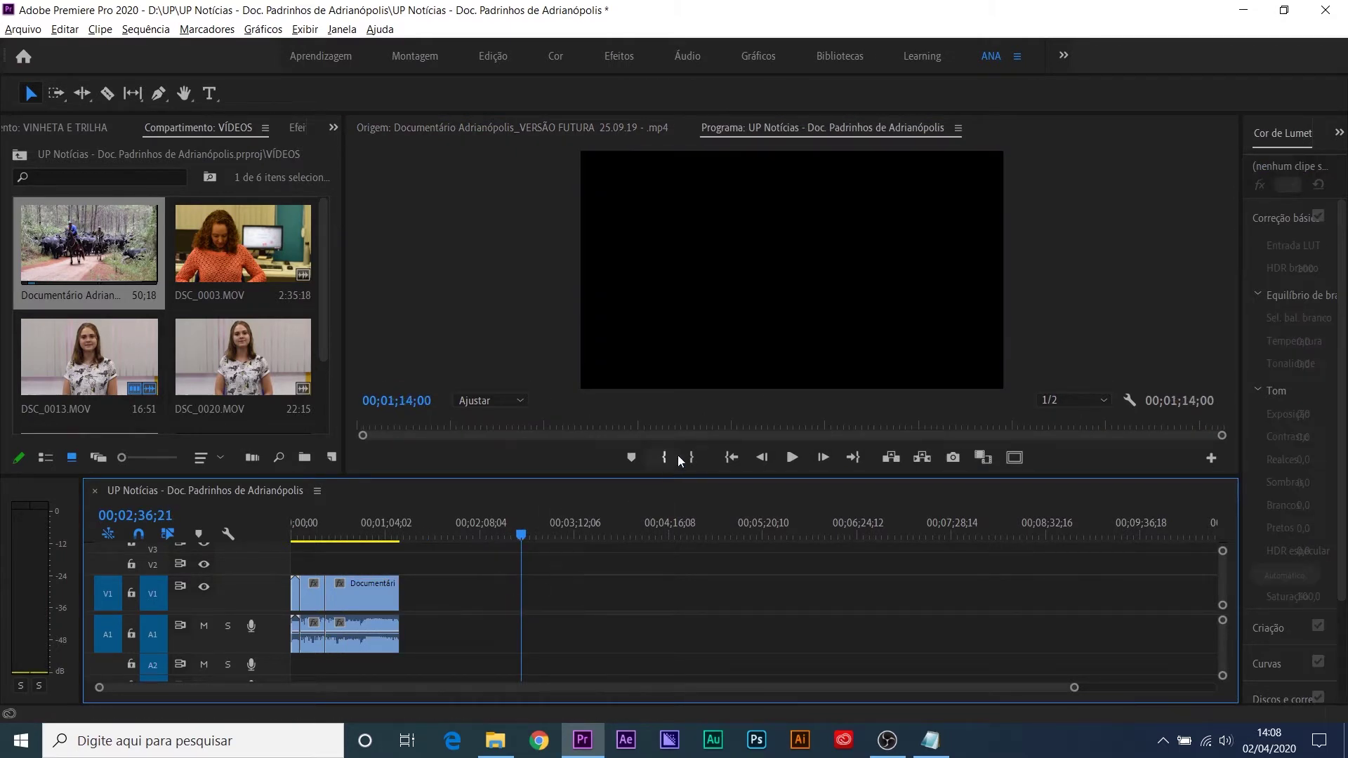
Step: Place only the audio of the marked documentary segment on A1 at 00;02;36;21 and delete it
click(449, 126)
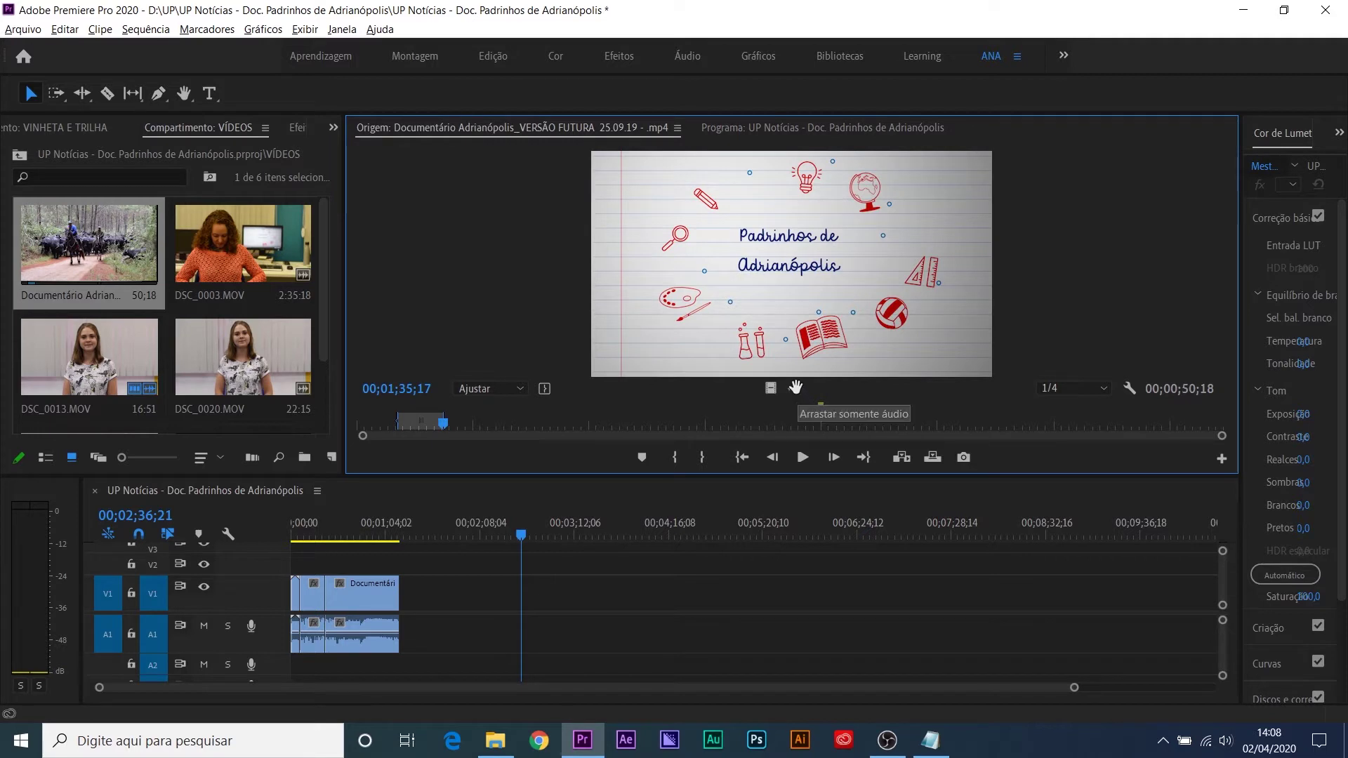
drag(795, 387, 523, 632)
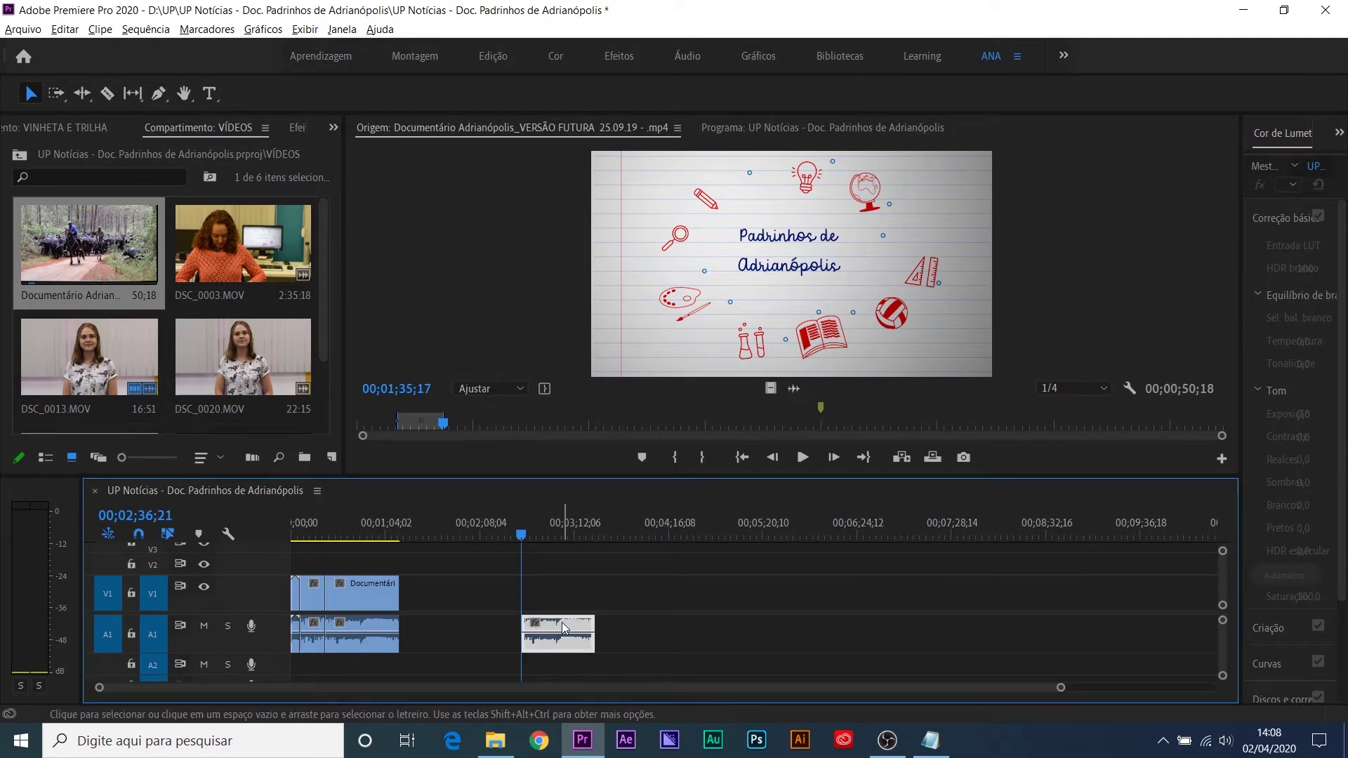
key(Delete)
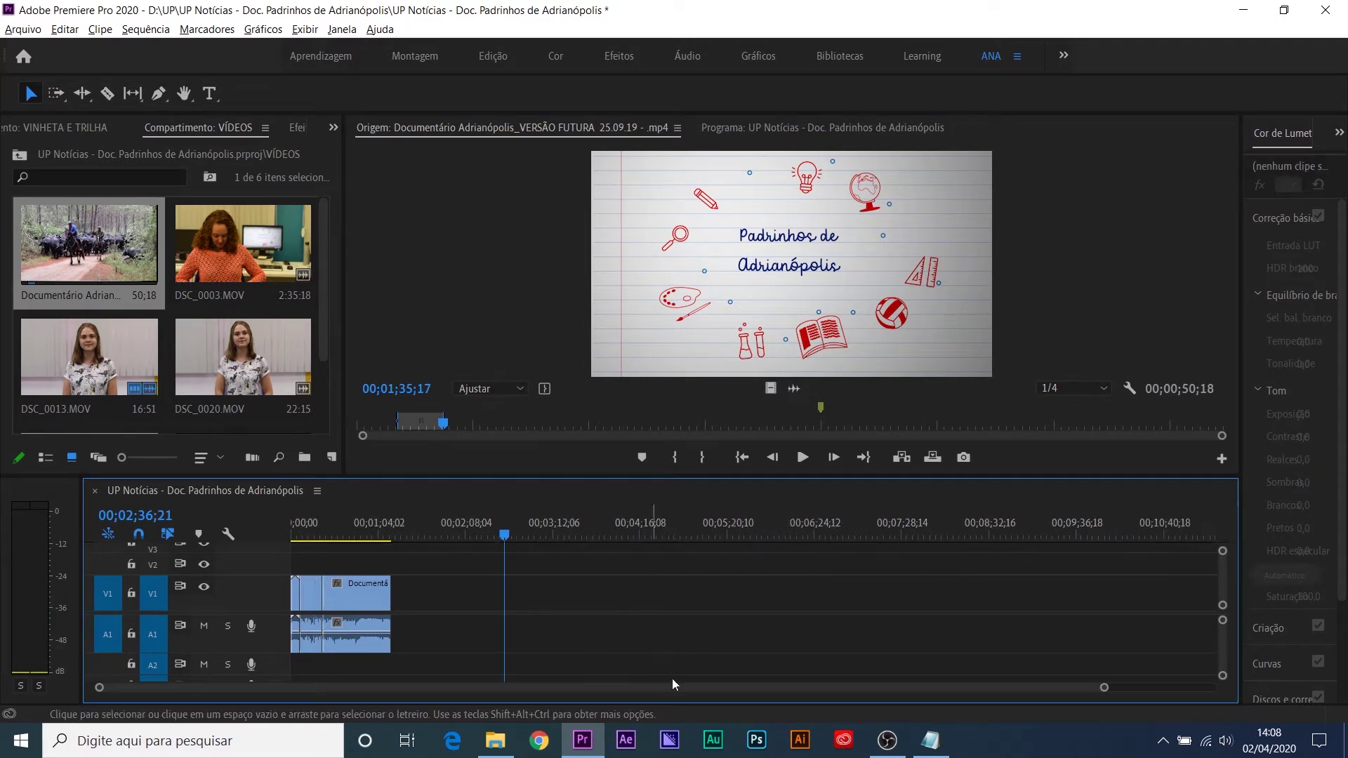
Step: Look up the first DSC_0003 entry in the Notepad script and open DSC_0003.MOV in the source monitor
click(931, 741)
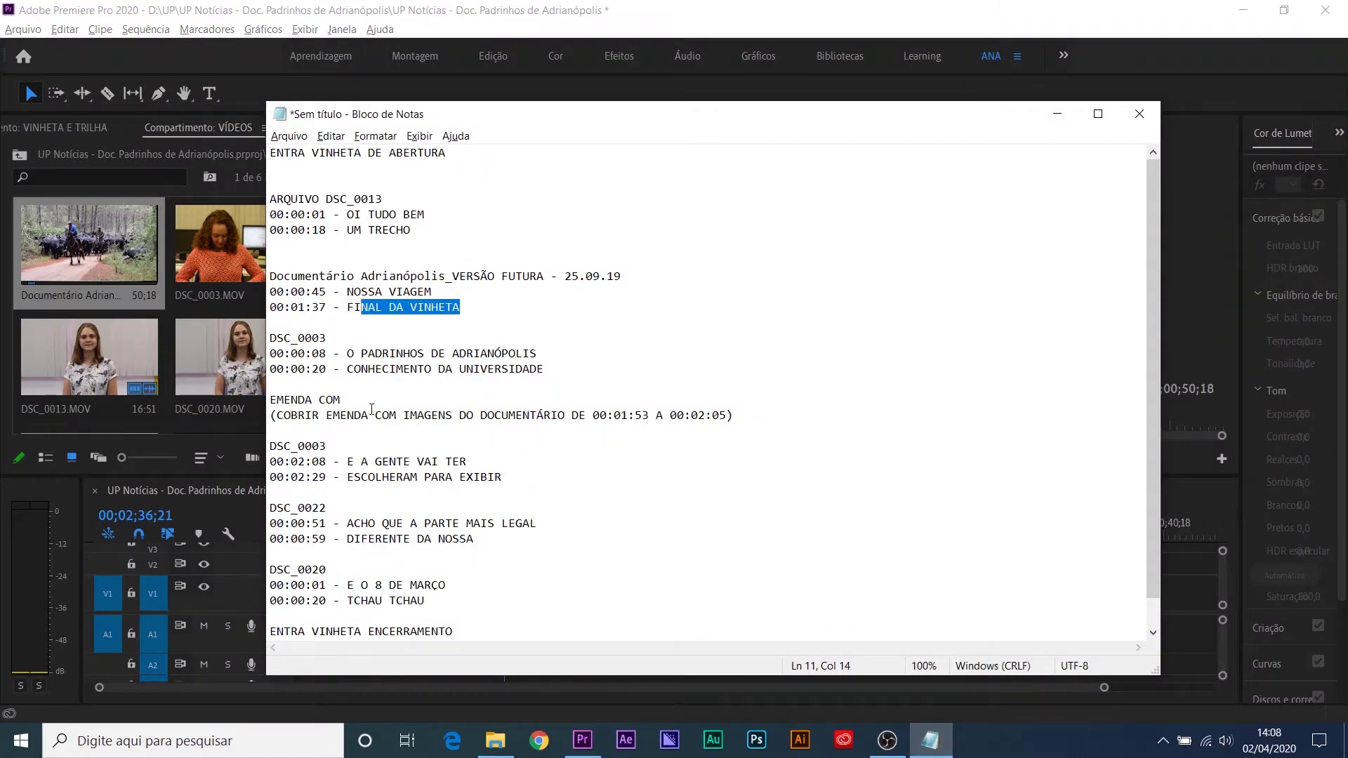
drag(327, 338, 267, 338)
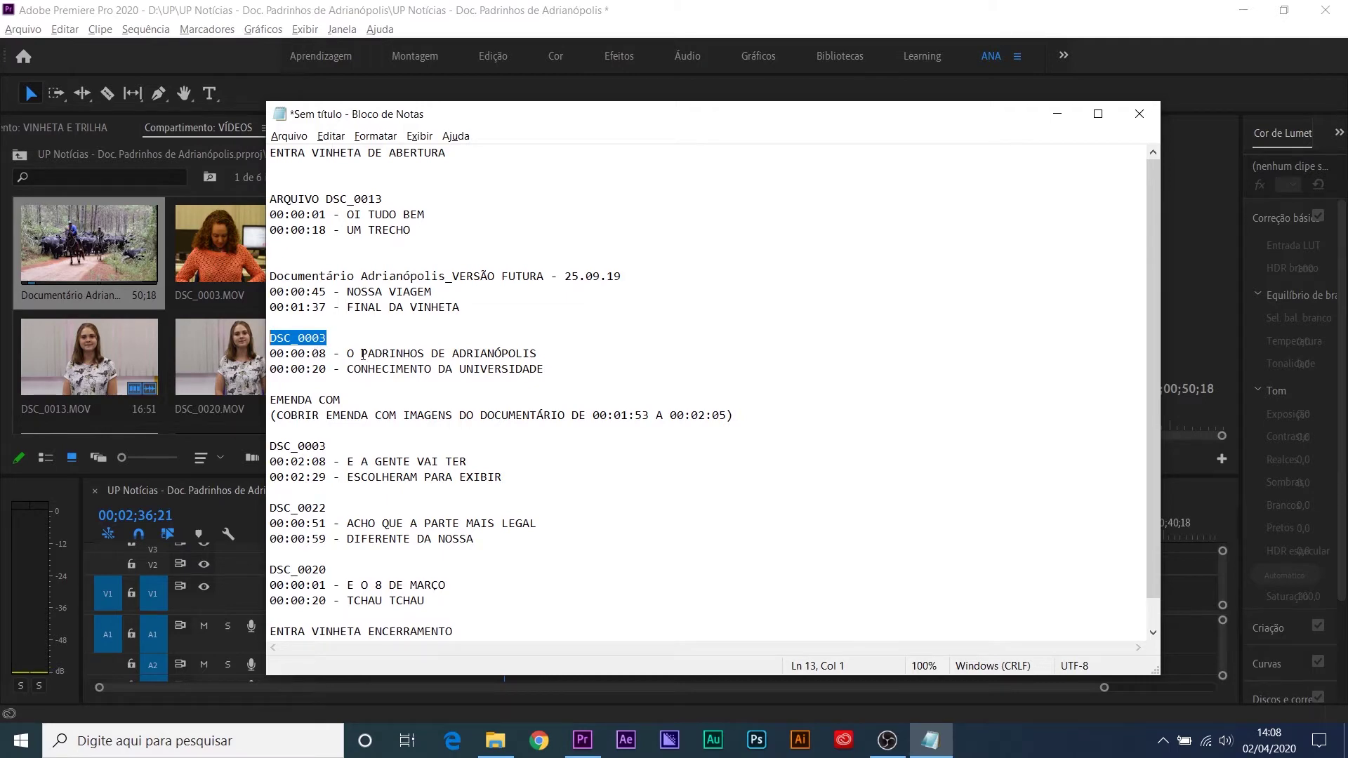
click(217, 325)
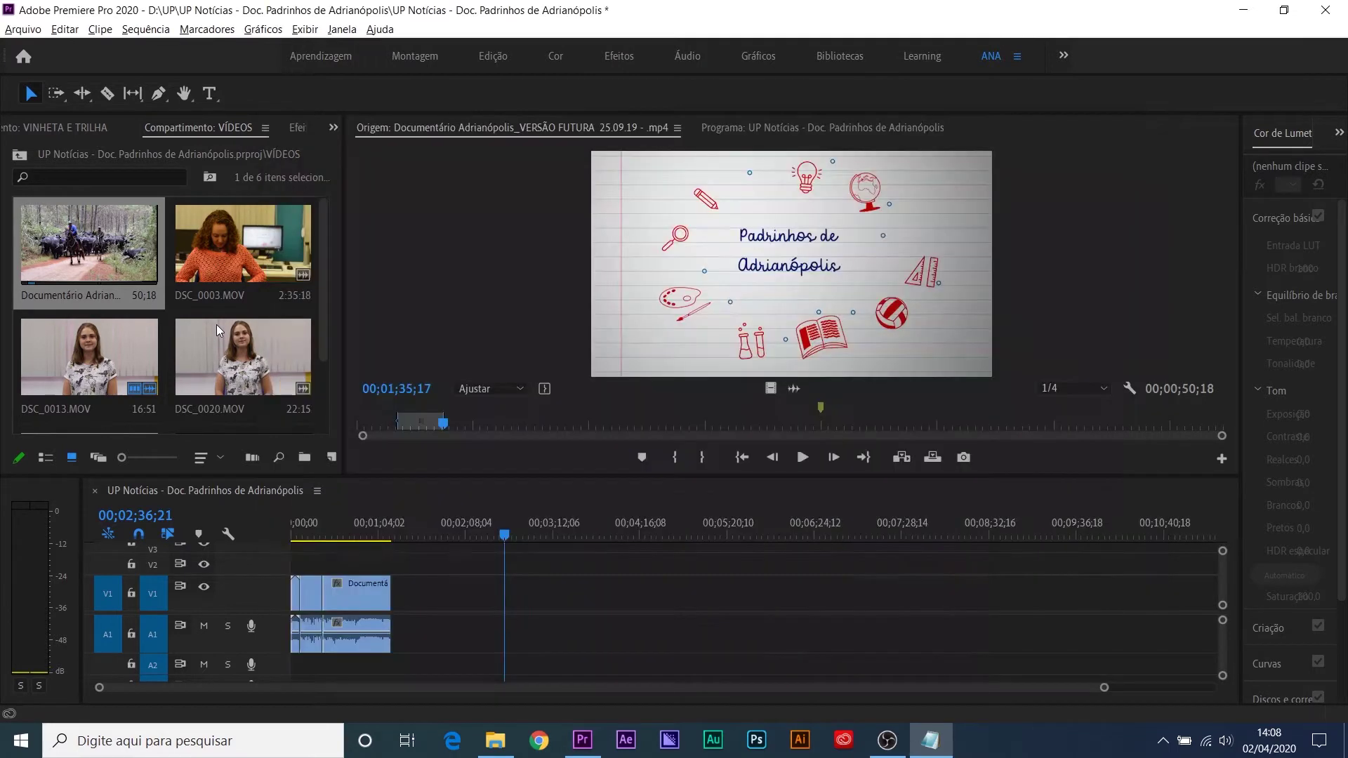
double_click(212, 238)
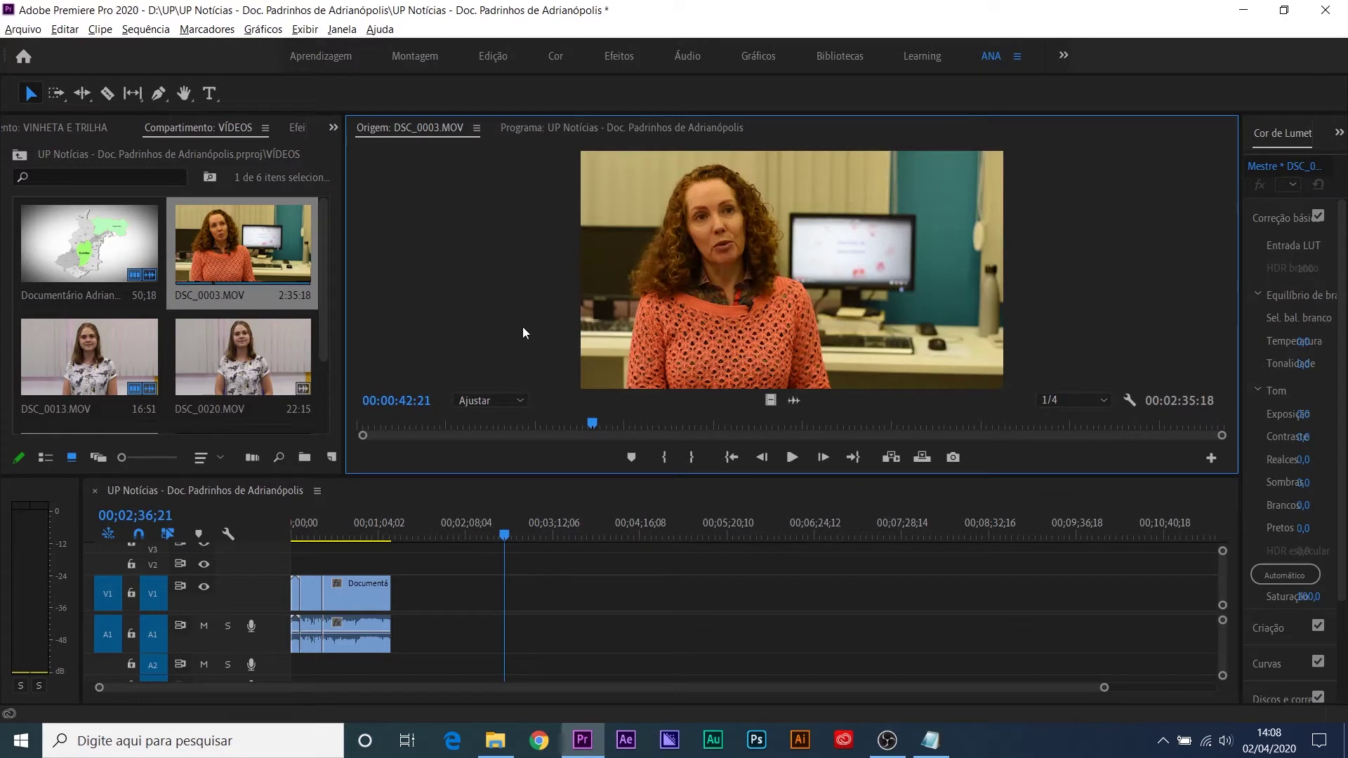
Step: Mark DSC_0003.MOV's In point at 00:00:08:25, at the start of "O Padrinhos de Adrianópolis", and check it by playback
drag(593, 428, 400, 437)
key(i)
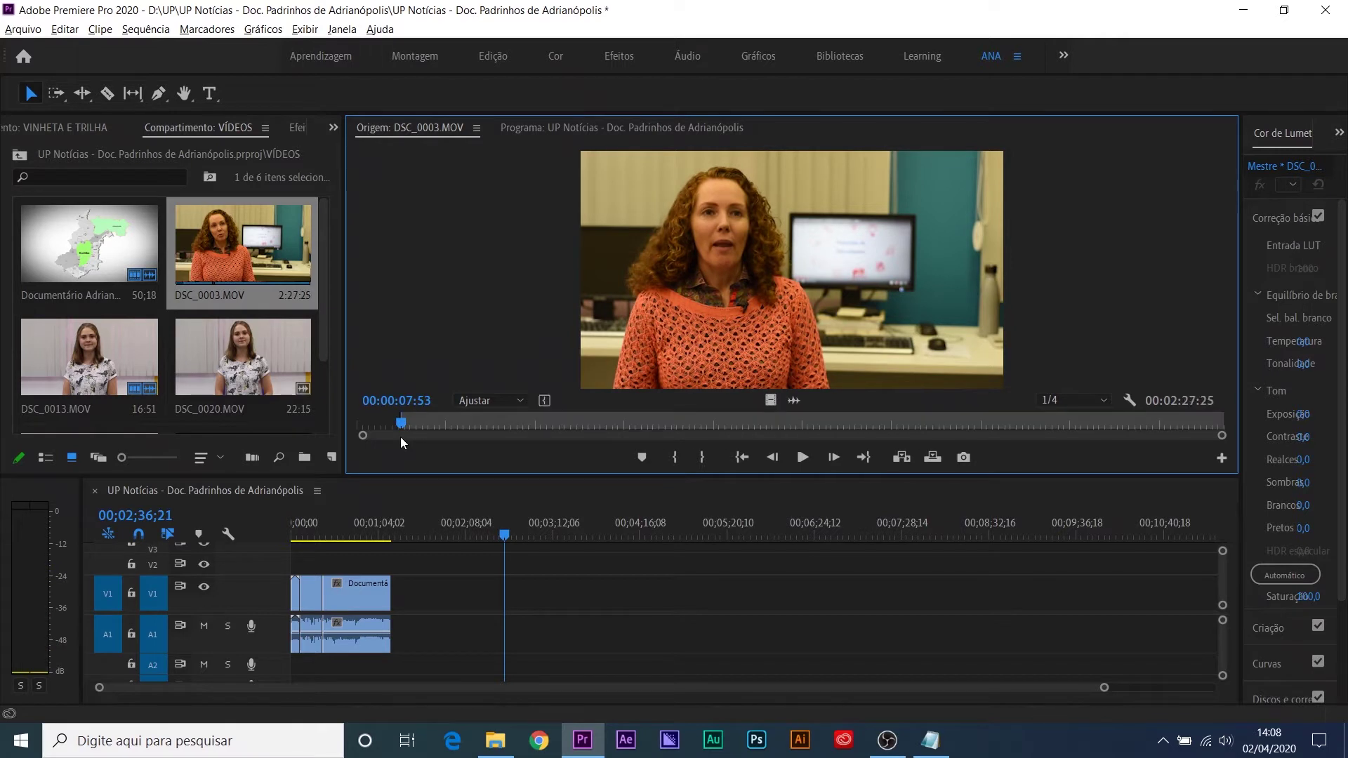
key(space)
key(space)
scroll(400, 436, up, 3)
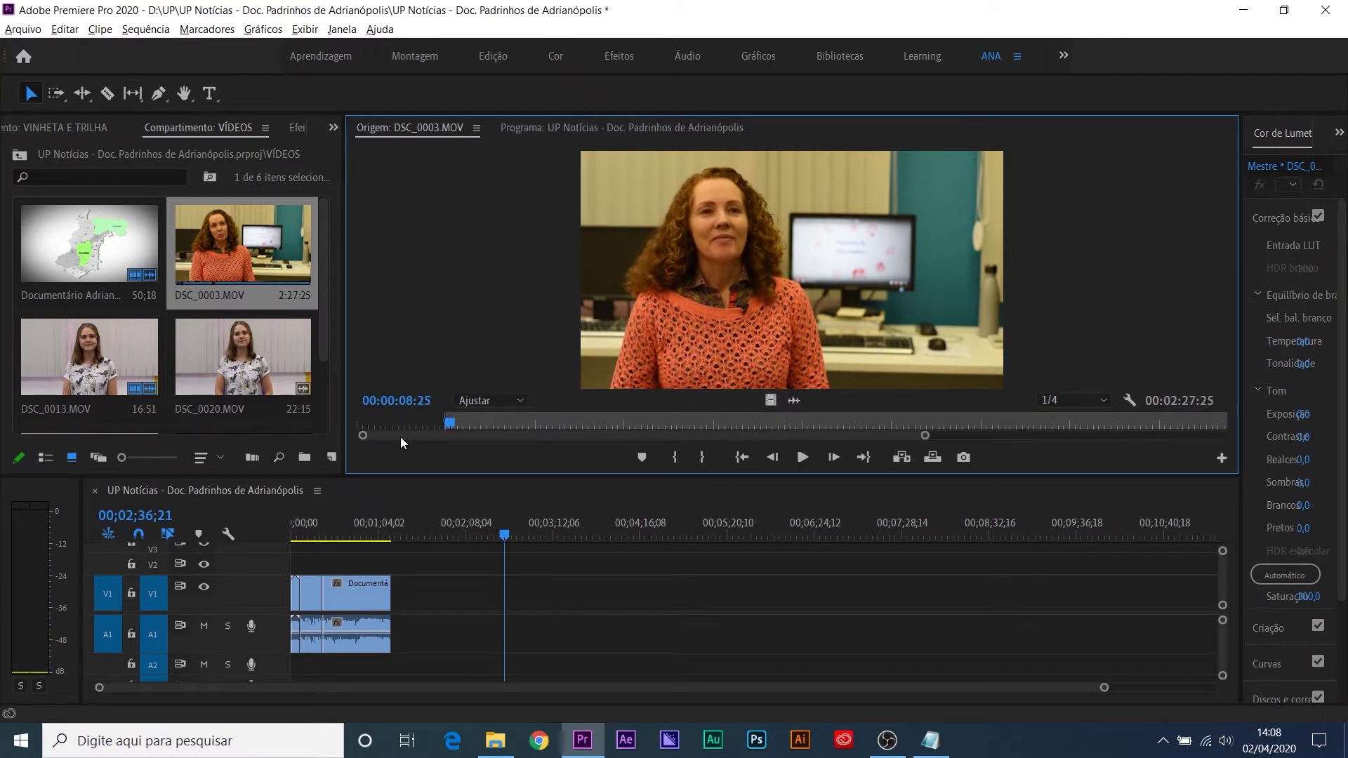
scroll(508, 442, up, 2)
key(i)
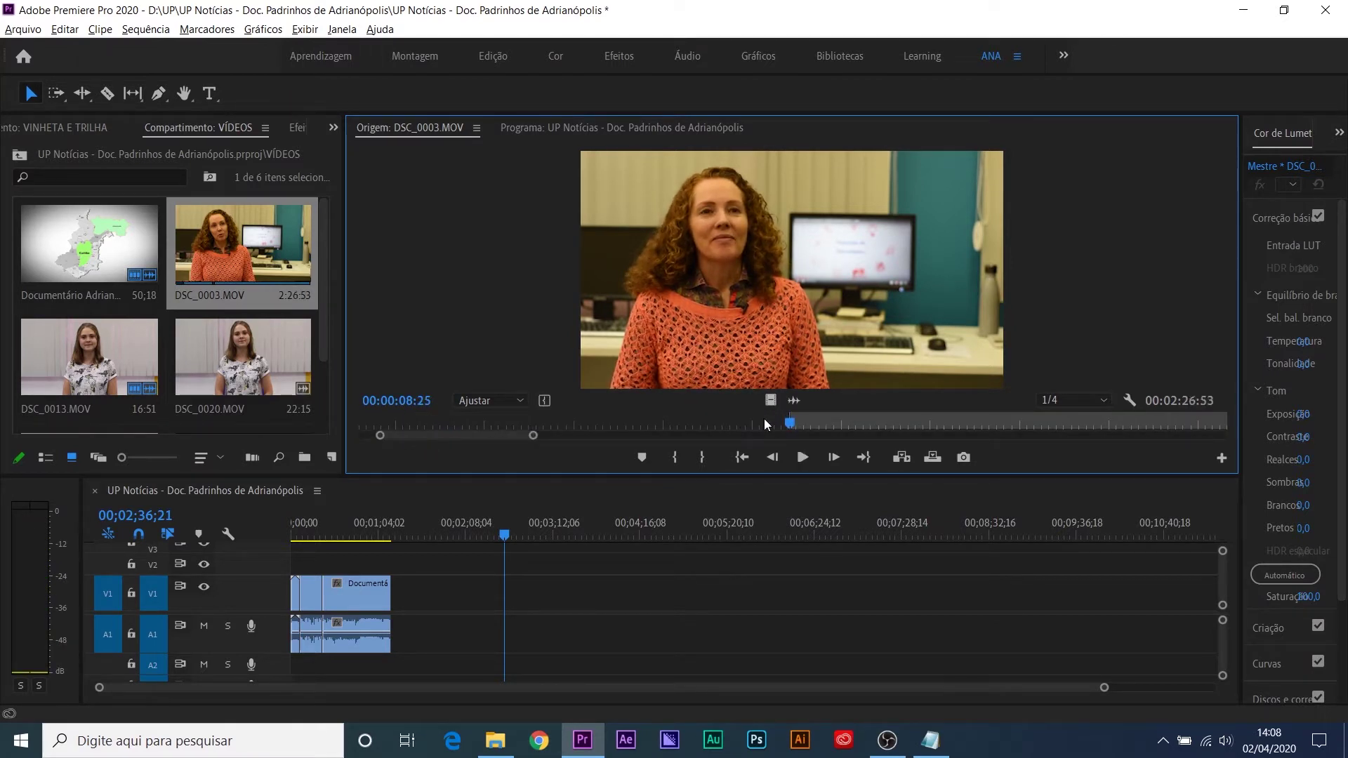
key(space)
key(space)
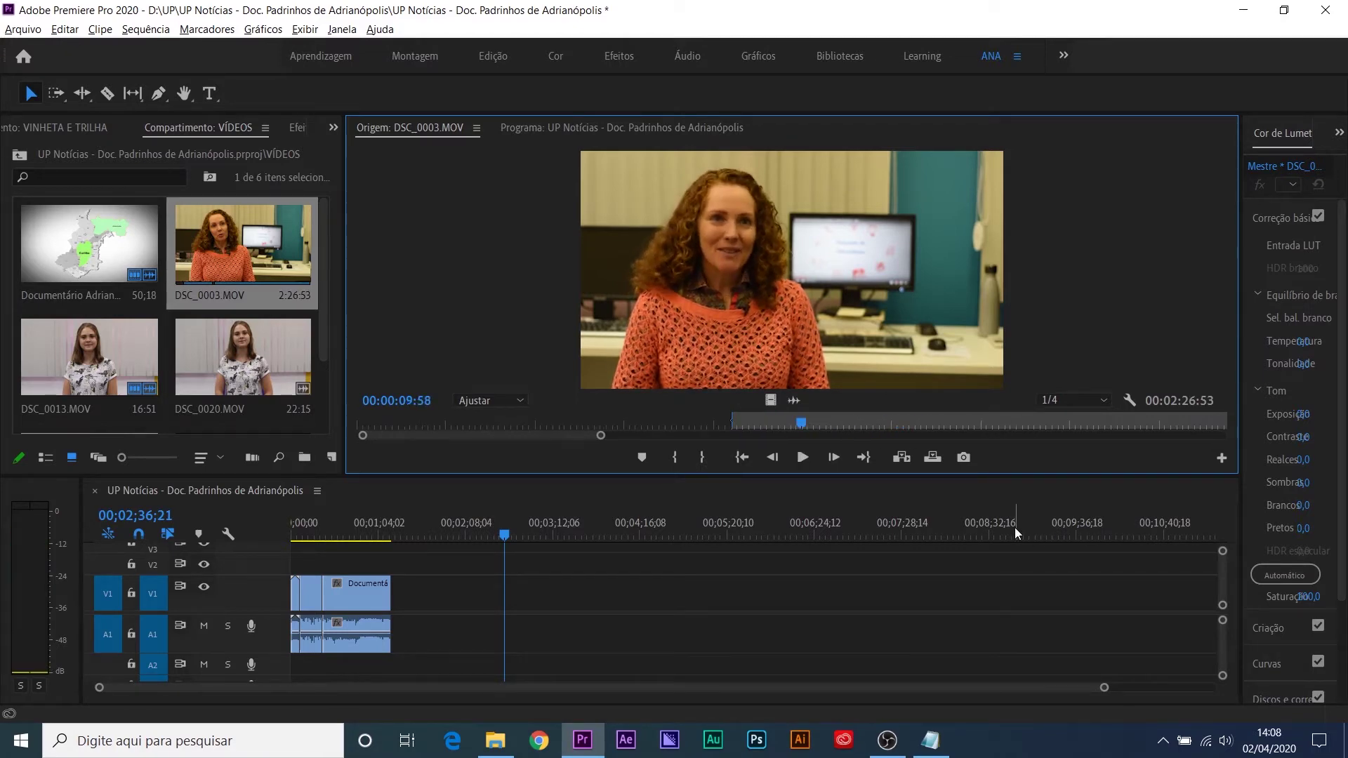
Step: Mark DSC_0003.MOV's Out point at 00:00:20:52 and place the segment on V1/A1 directly after the documentary clip
key(alt+Tab)
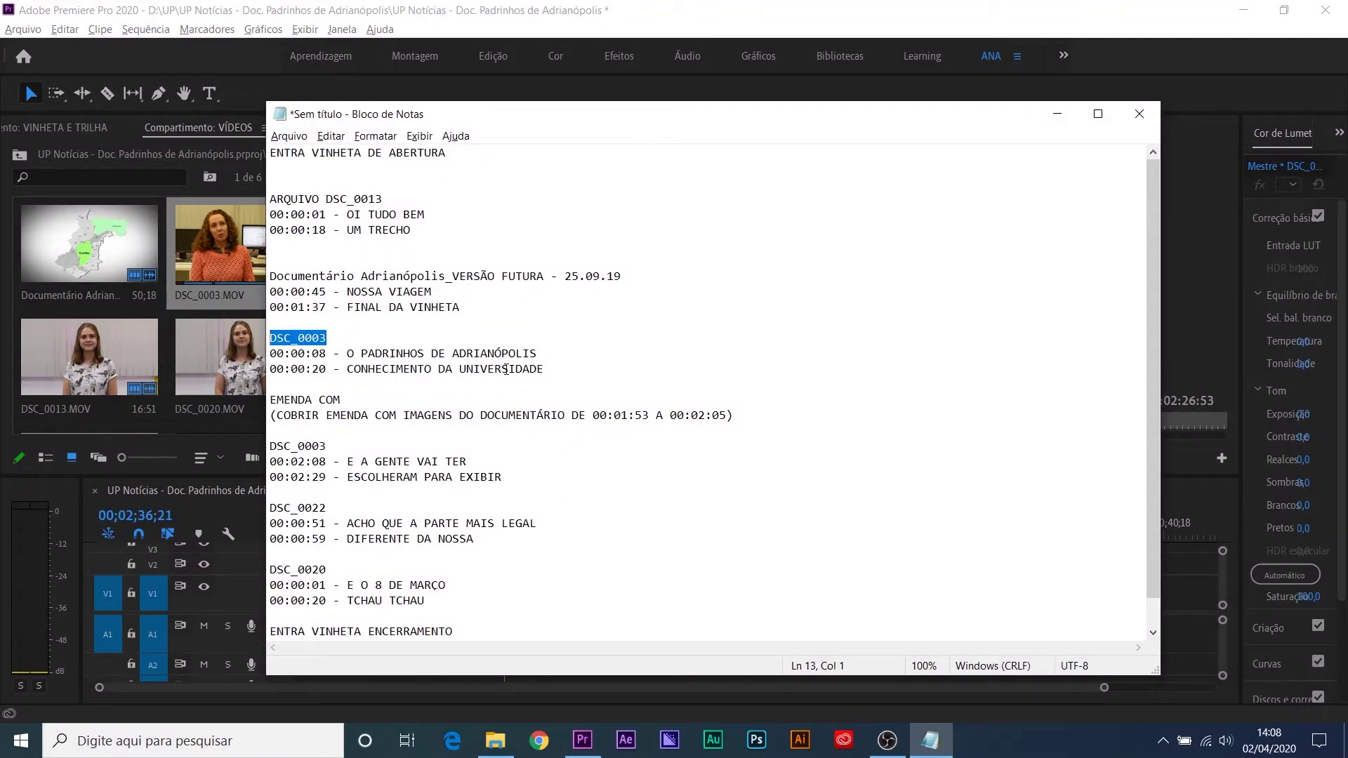
key(alt+Tab)
drag(469, 423, 562, 429)
key(space)
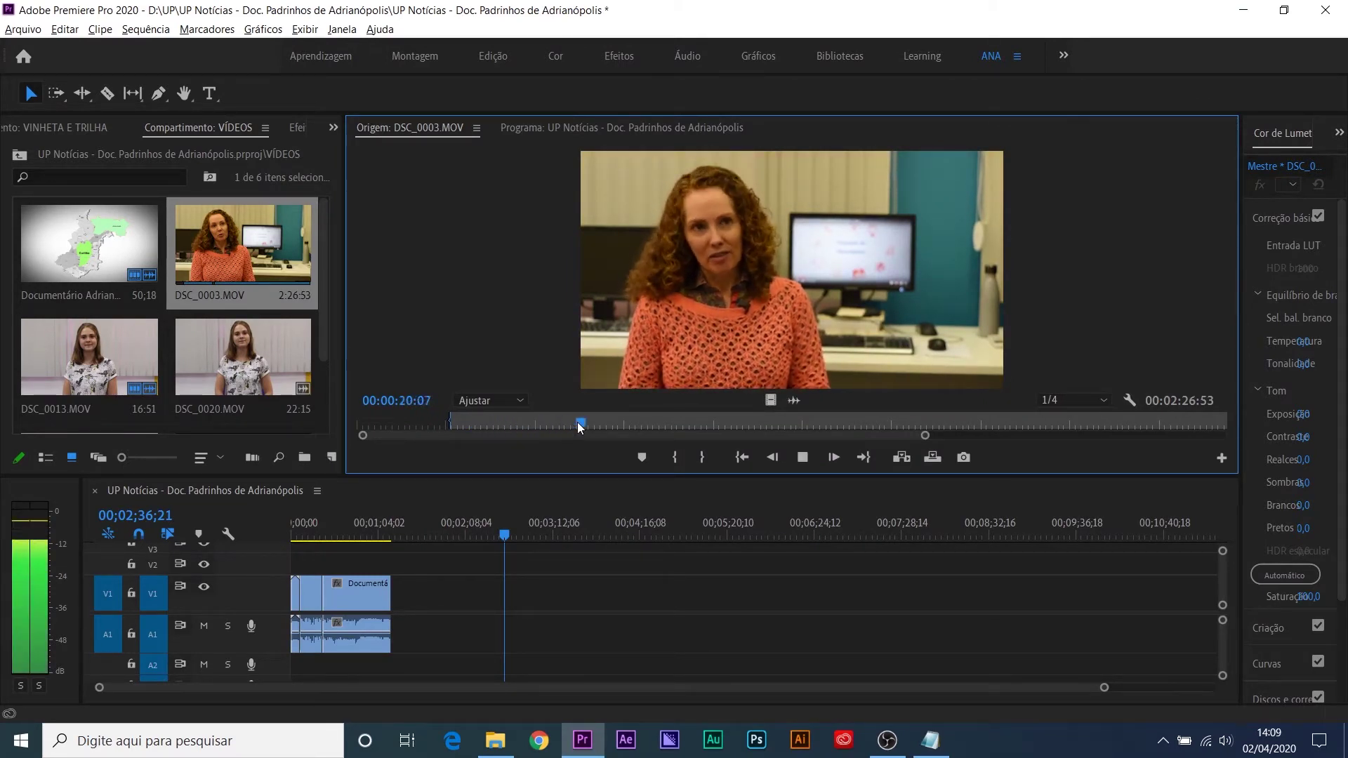
key(space)
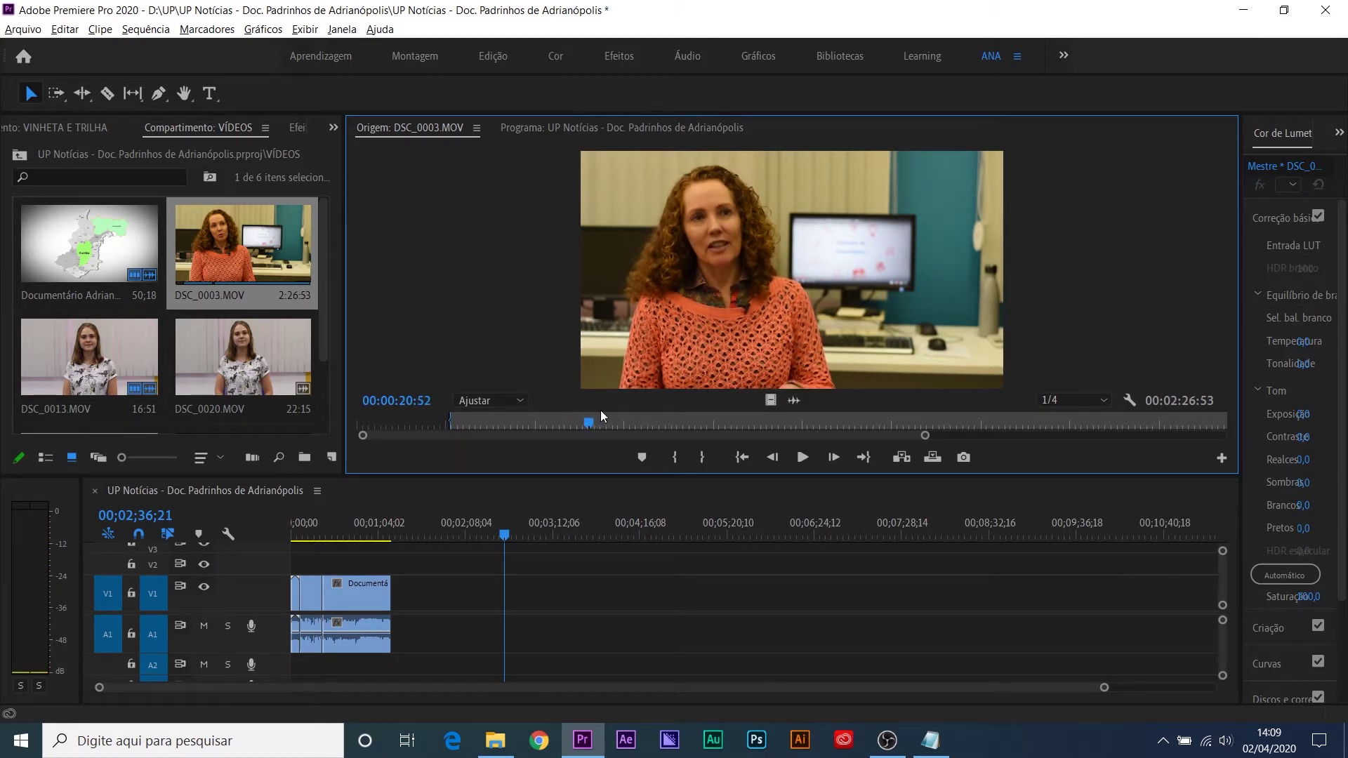
key(o)
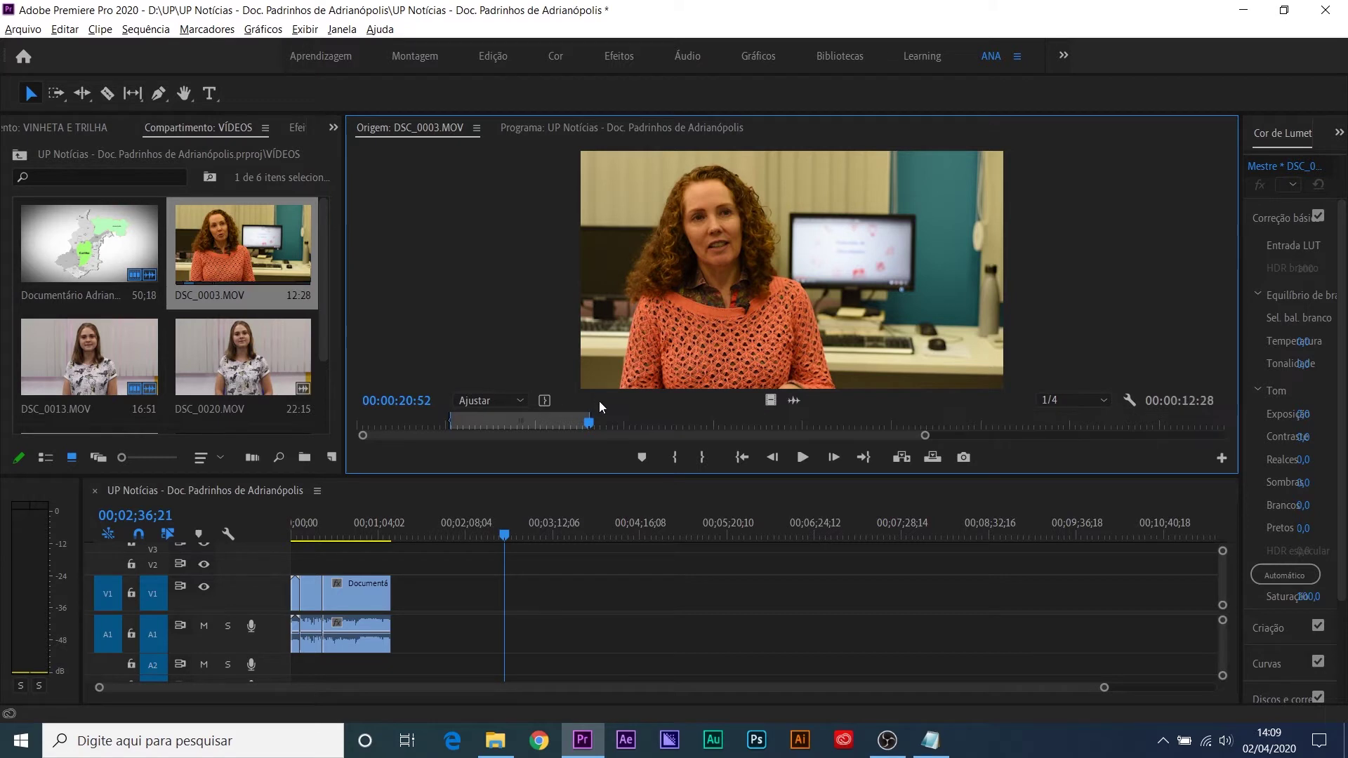
drag(729, 233, 400, 608)
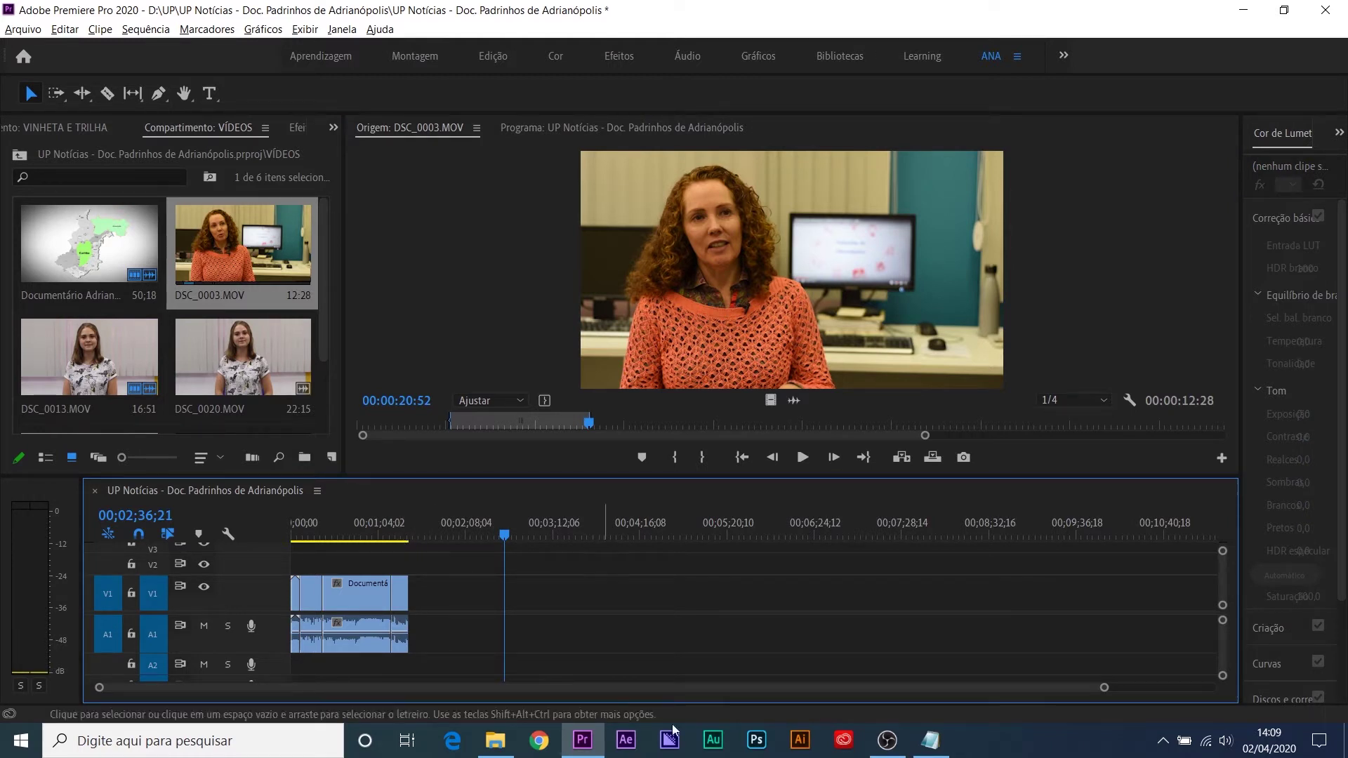
Step: Review the script's second DSC_0003 entry and the note on covering the join with documentary images
click(931, 742)
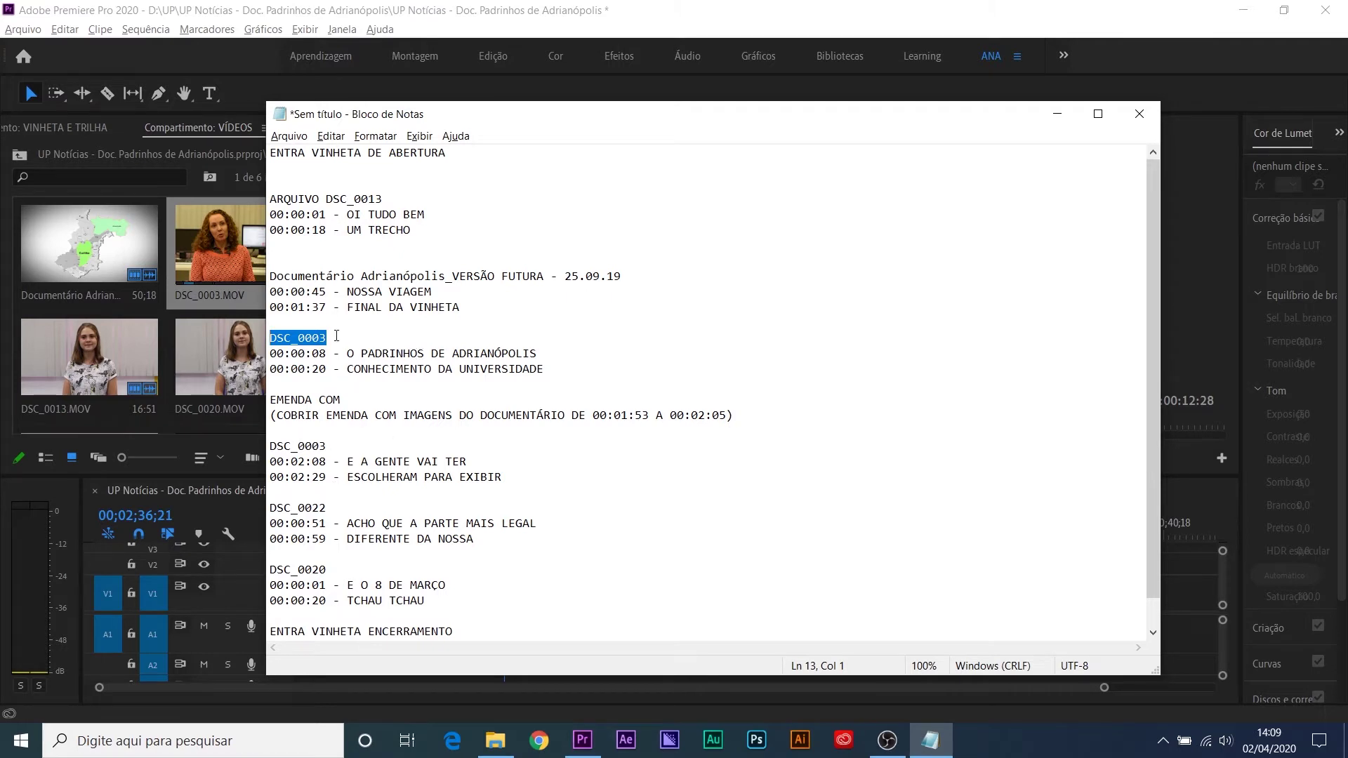
drag(325, 449, 270, 444)
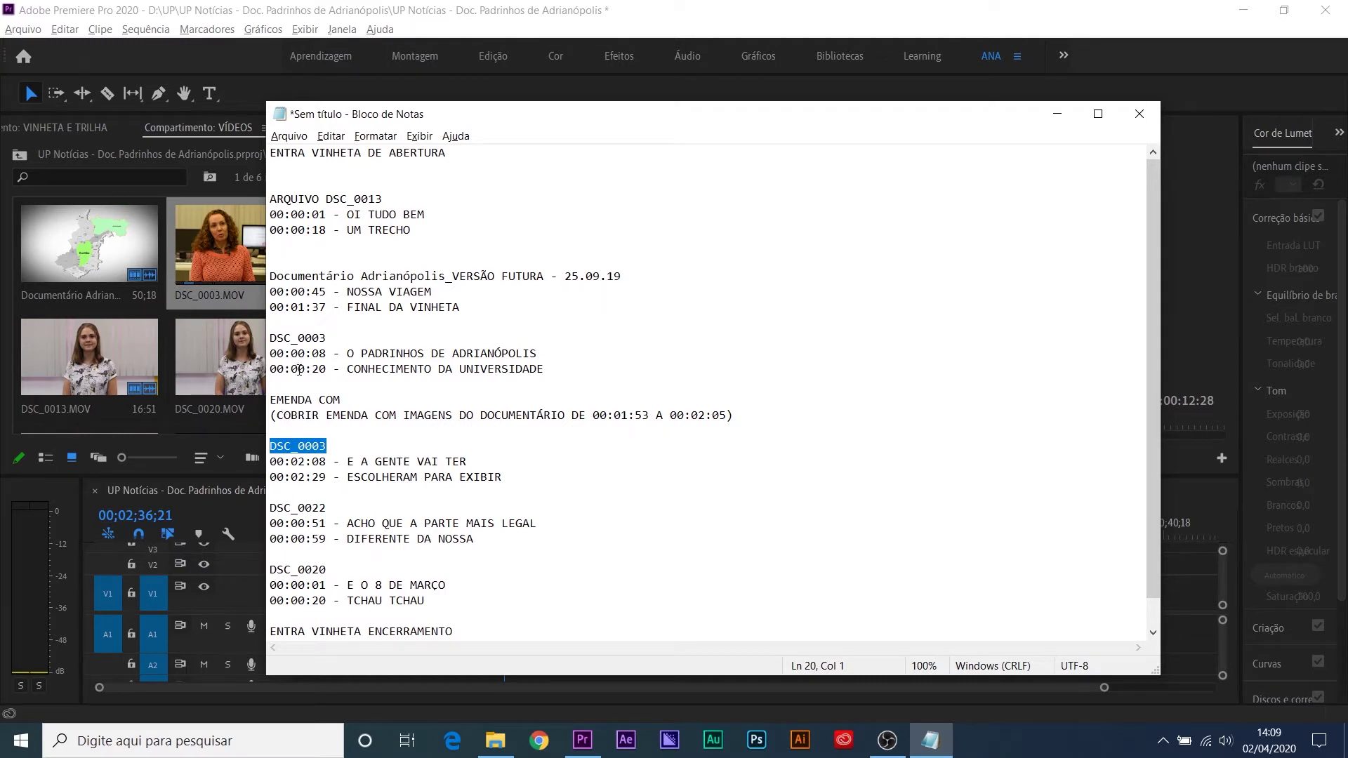
drag(281, 410, 728, 410)
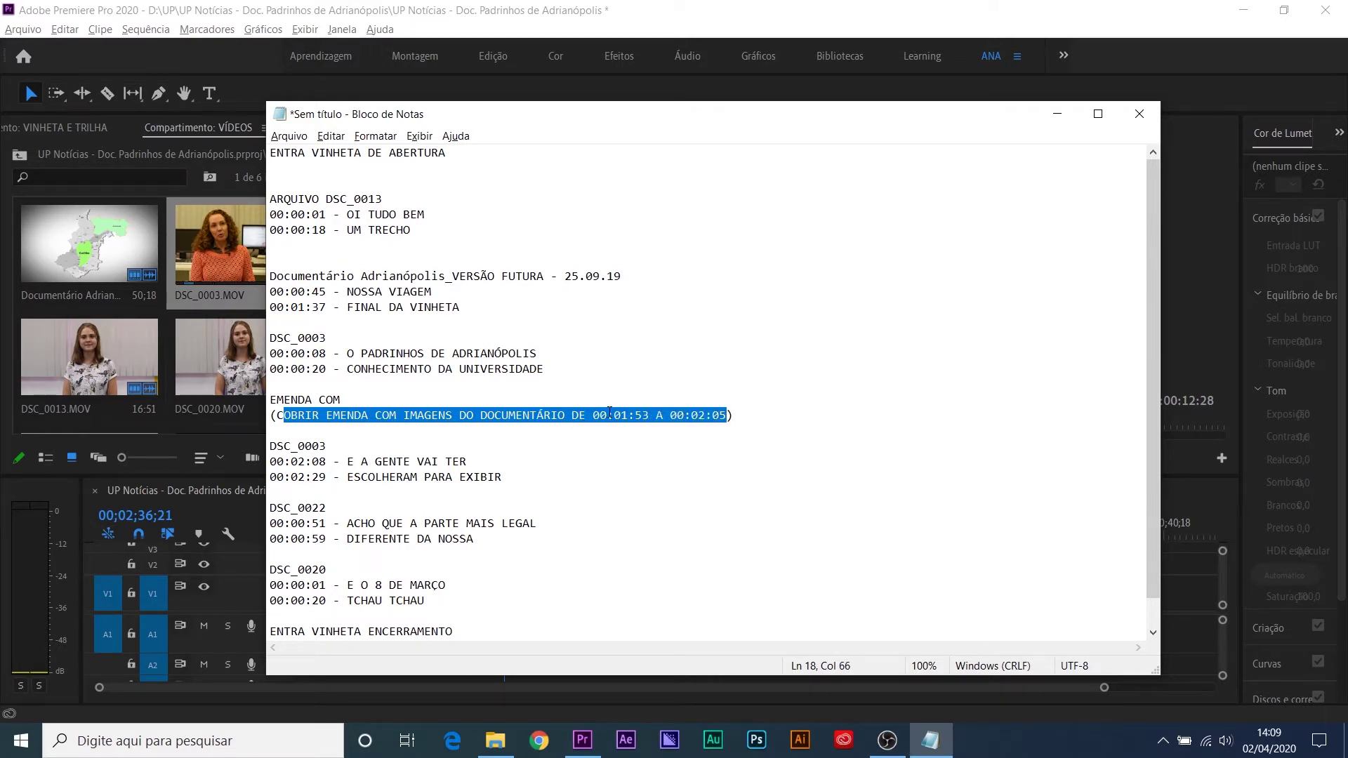
click(419, 464)
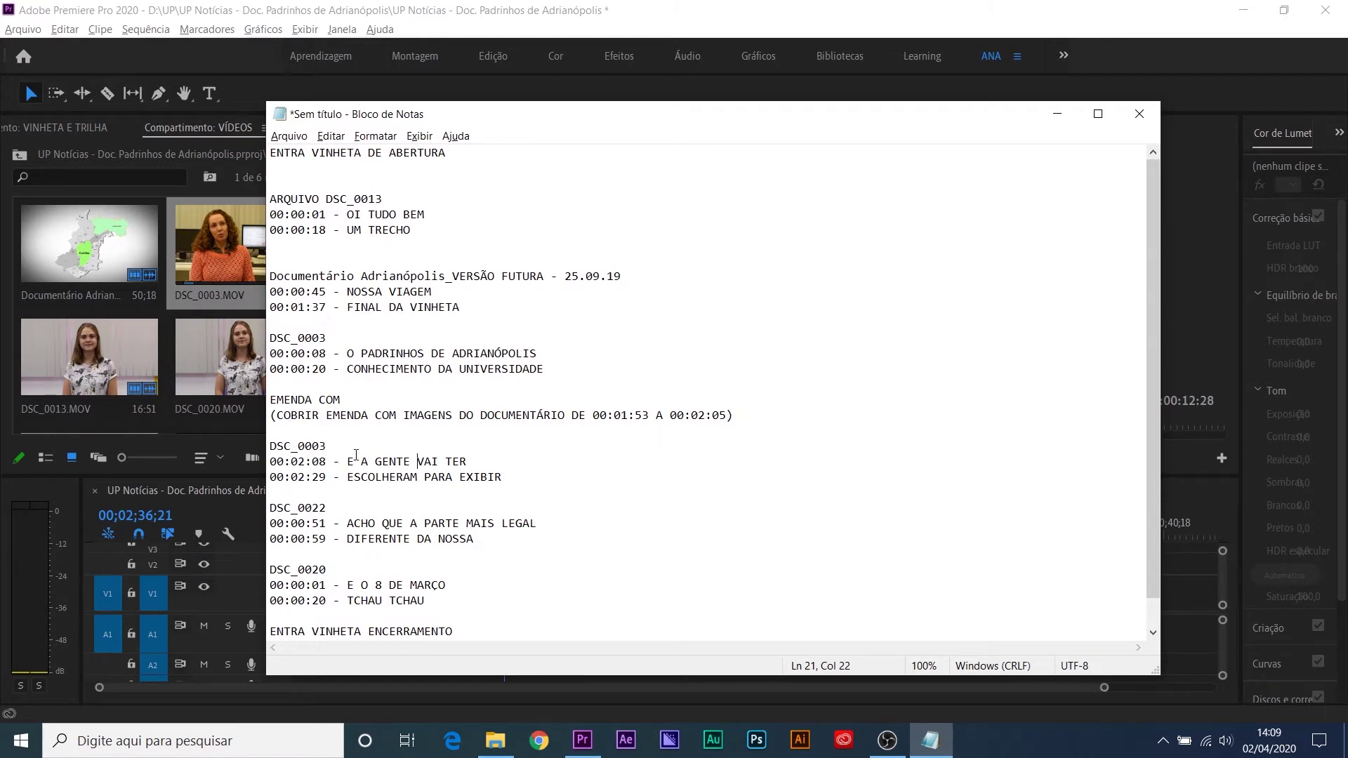
click(1198, 439)
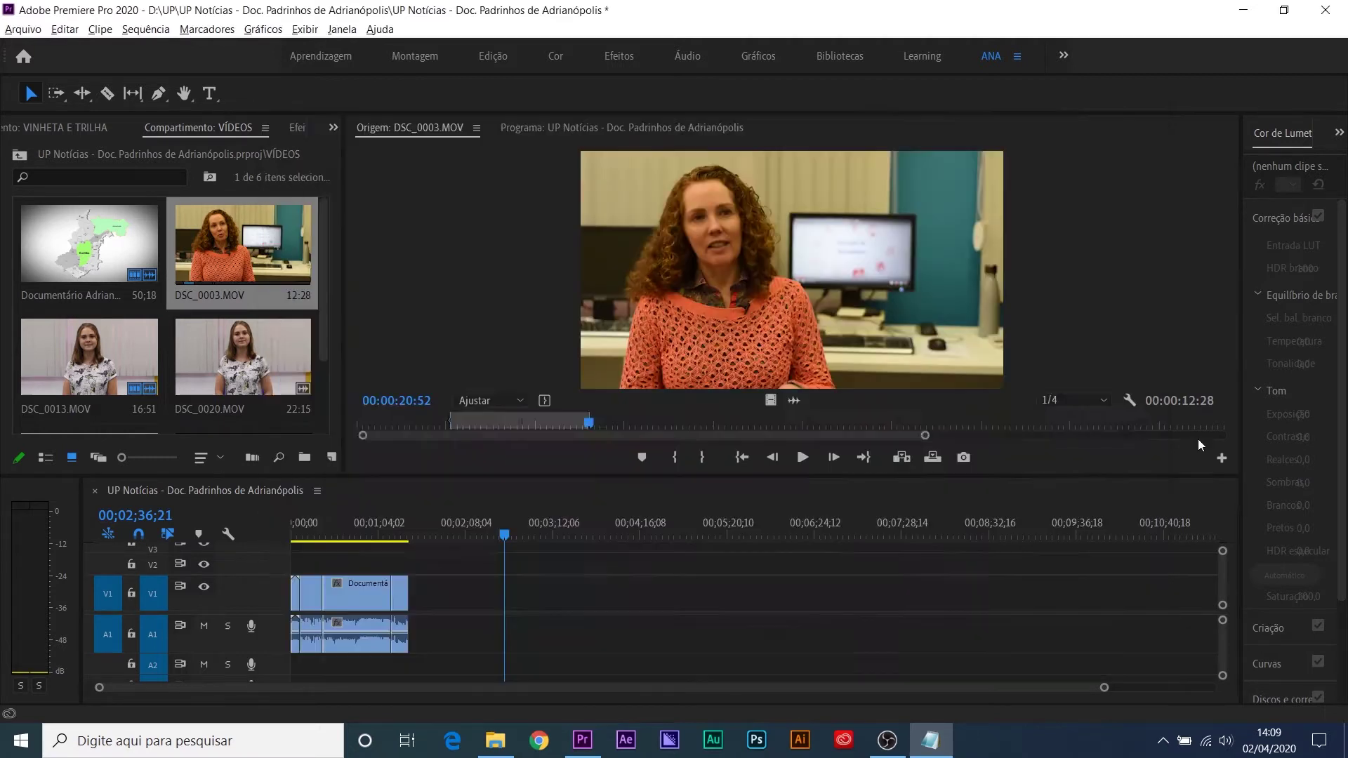
Step: Mark a new In point on DSC_0003.MOV at 00:02:08:13, at the start of "E a gente vai ter"
click(753, 421)
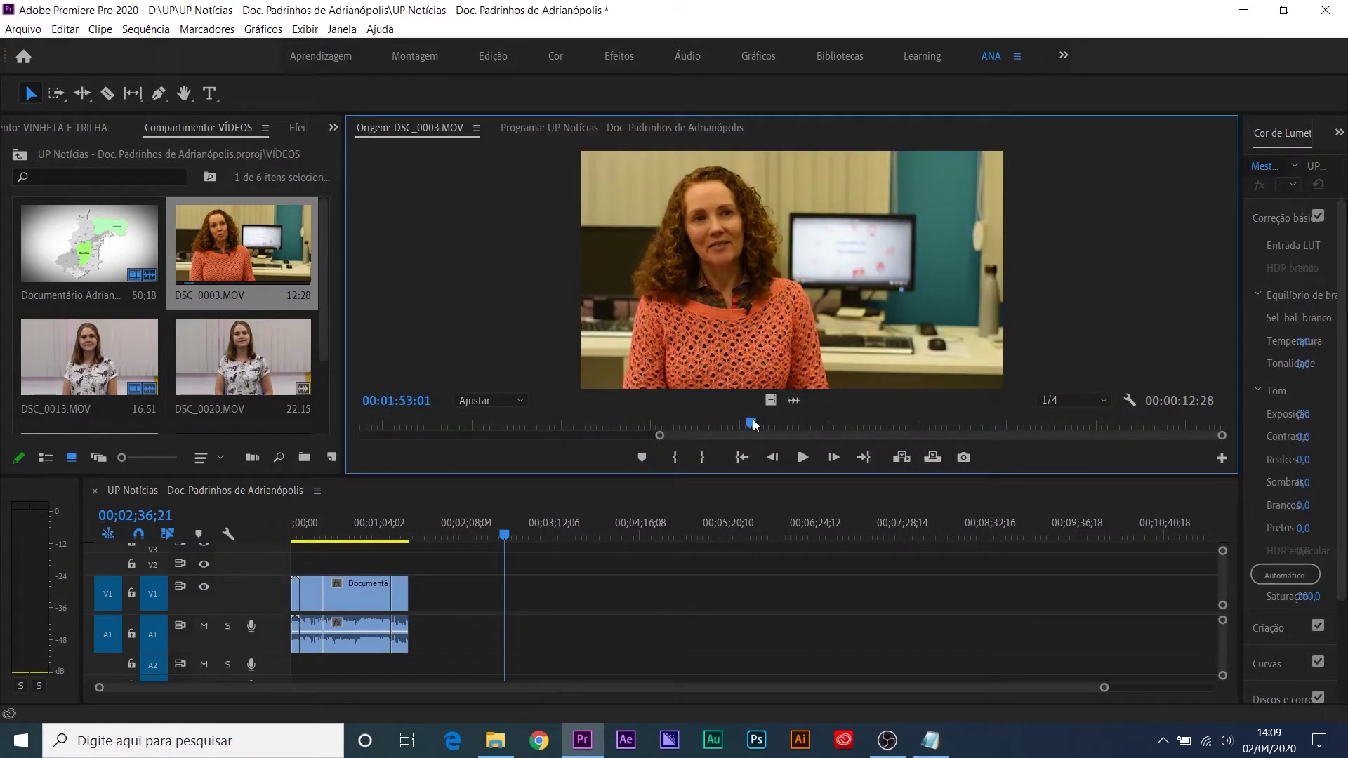
key(minus)
drag(985, 422, 1058, 427)
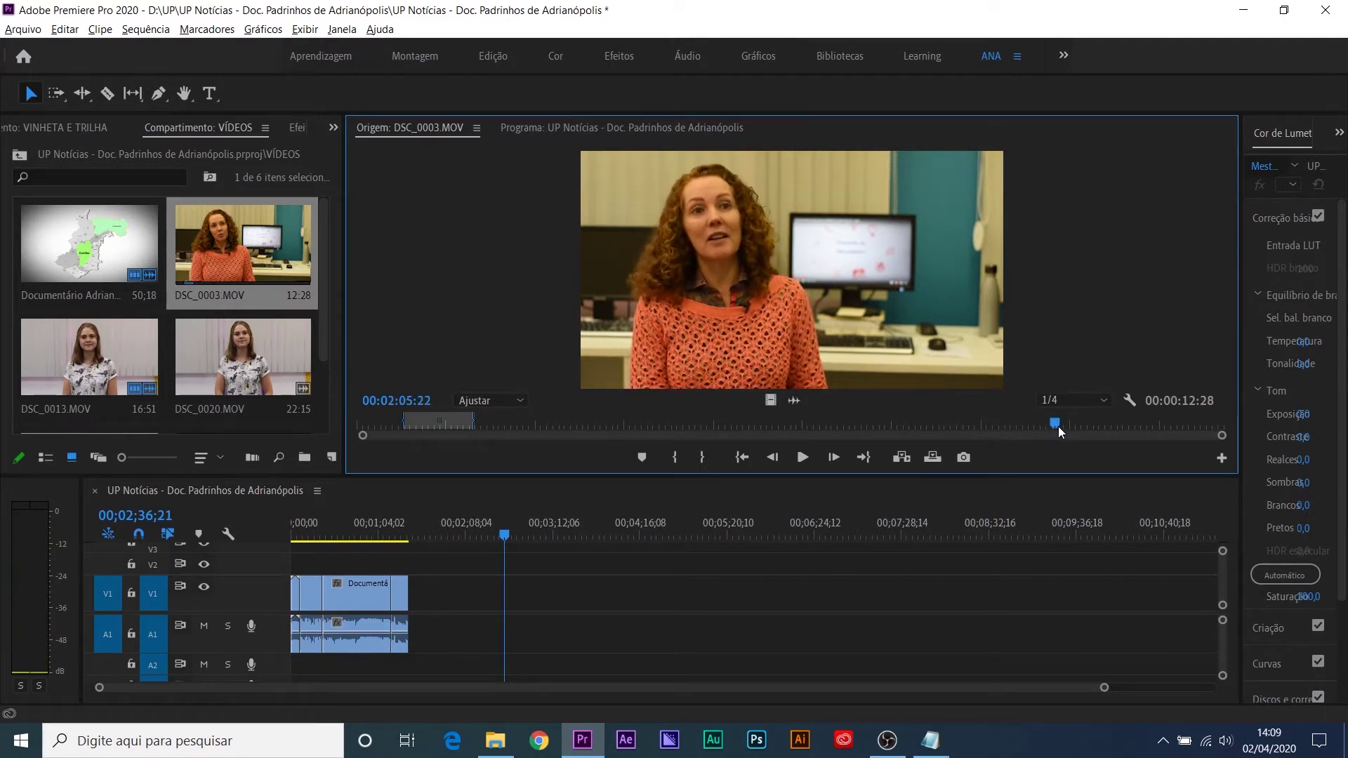
key(equal)
drag(790, 425, 847, 419)
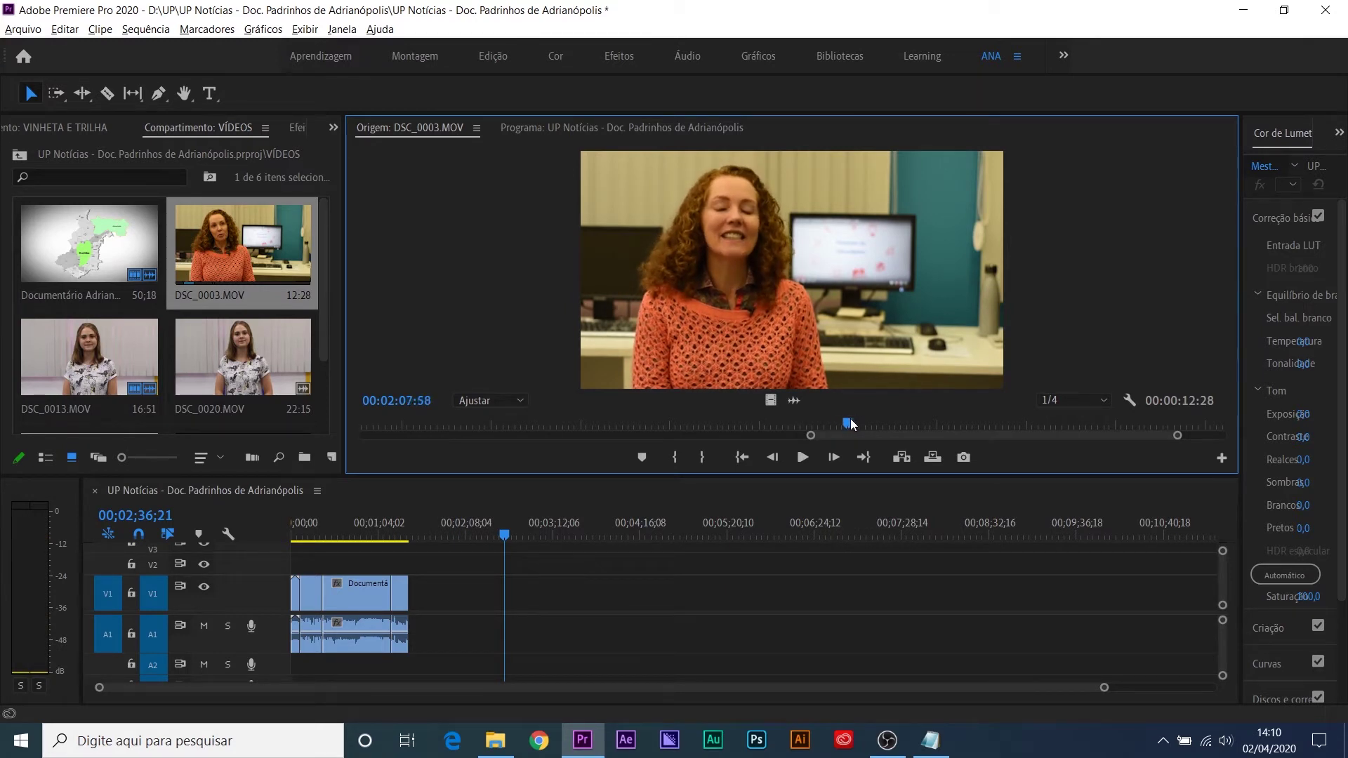
key(i)
key(space)
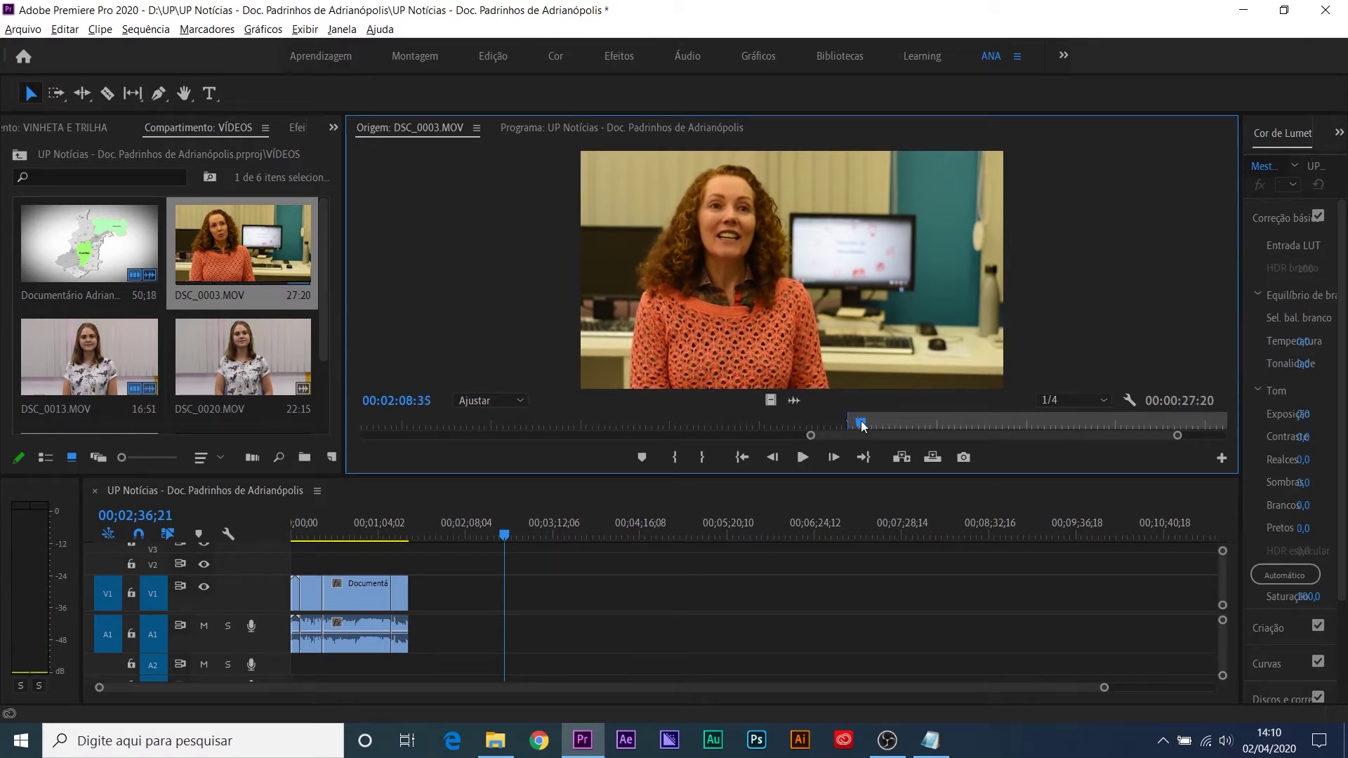
key(equal)
key(equal)
key(equal)
drag(786, 422, 719, 423)
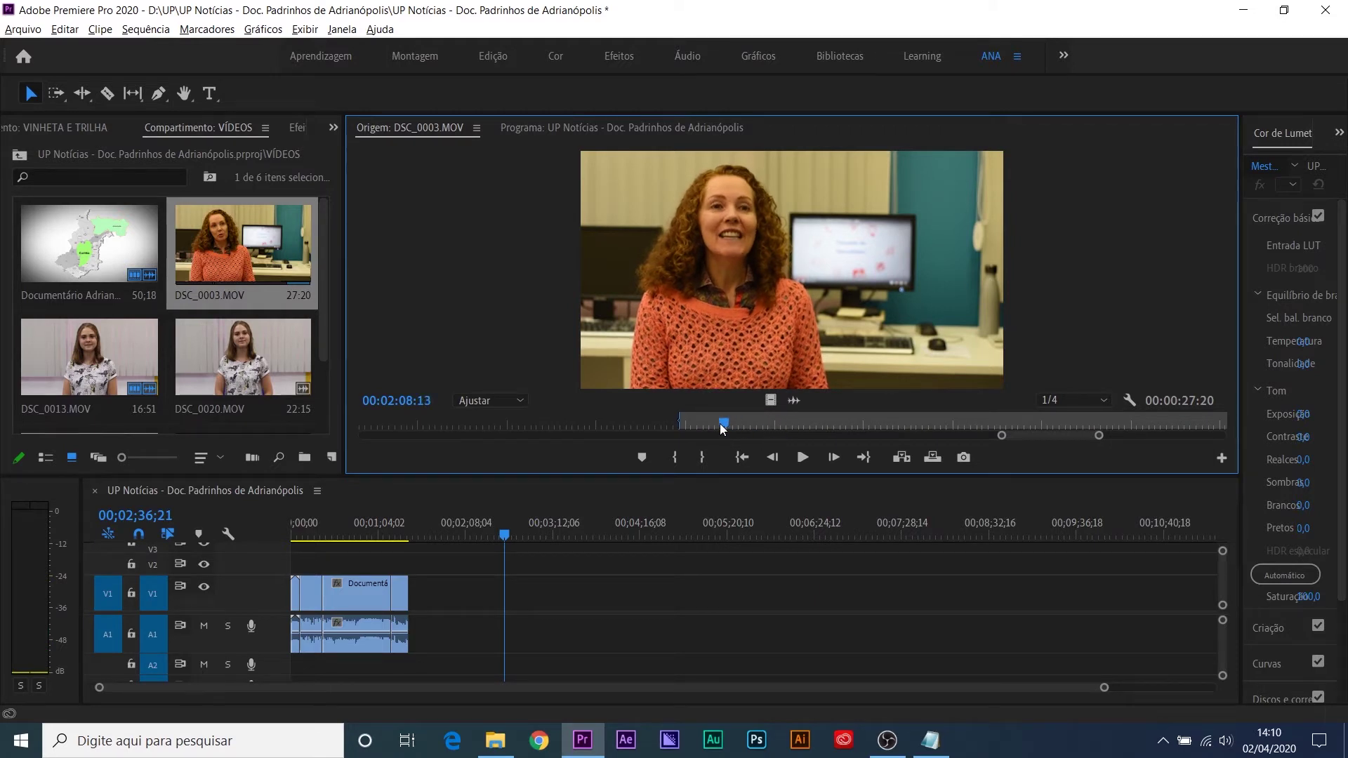
key(i)
key(space)
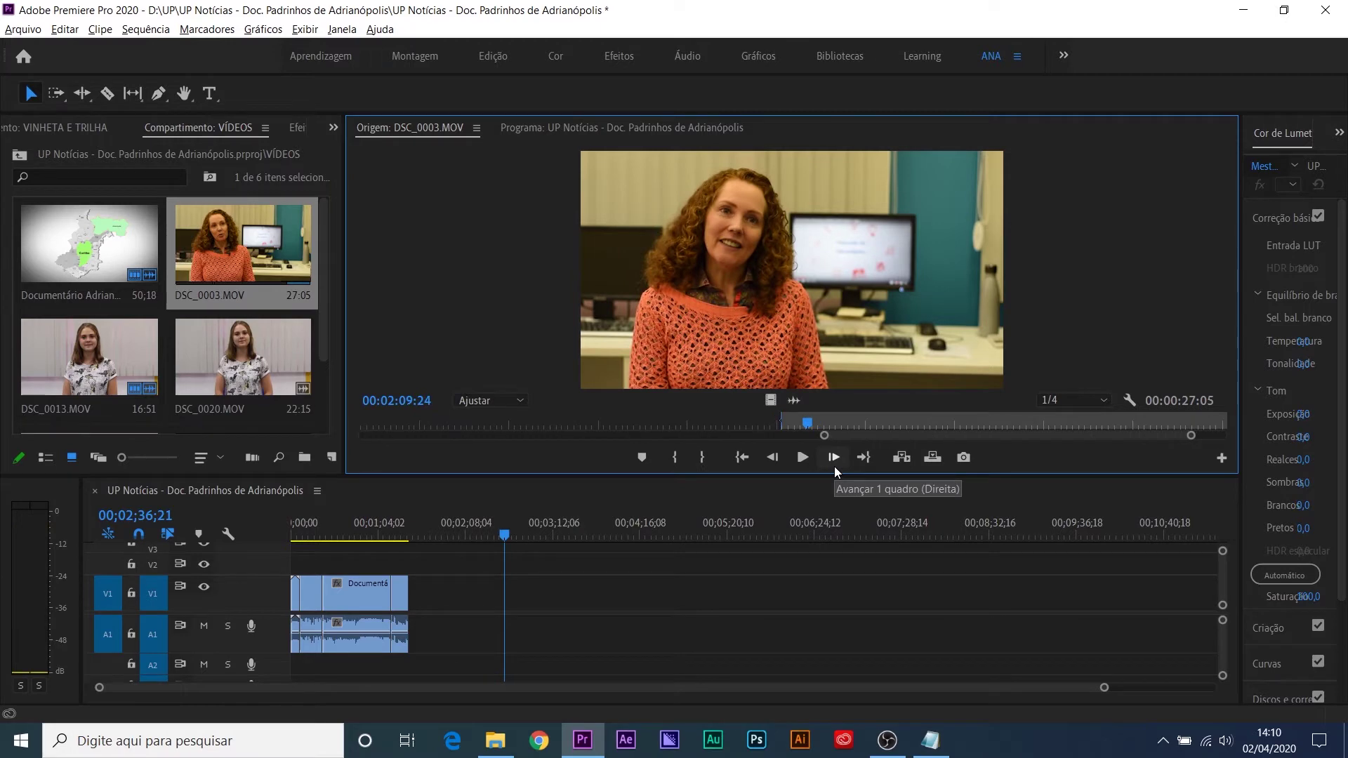
Step: Mark DSC_0003.MOV's Out point at 00:02:28:59 and place this second segment directly after the first DSC_0003 segment on V1/A1
key(alt+Tab)
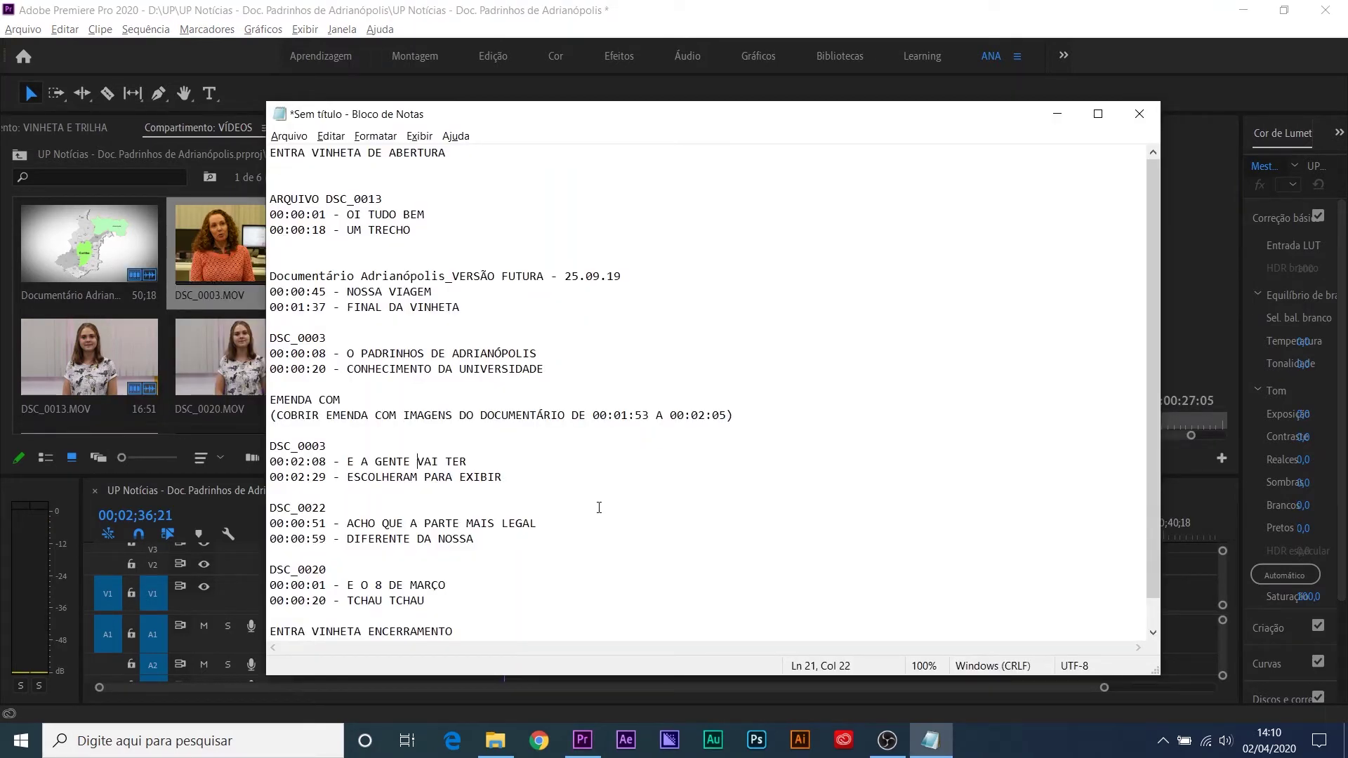
key(alt+Tab)
drag(814, 425, 933, 434)
key(minus)
key(minus)
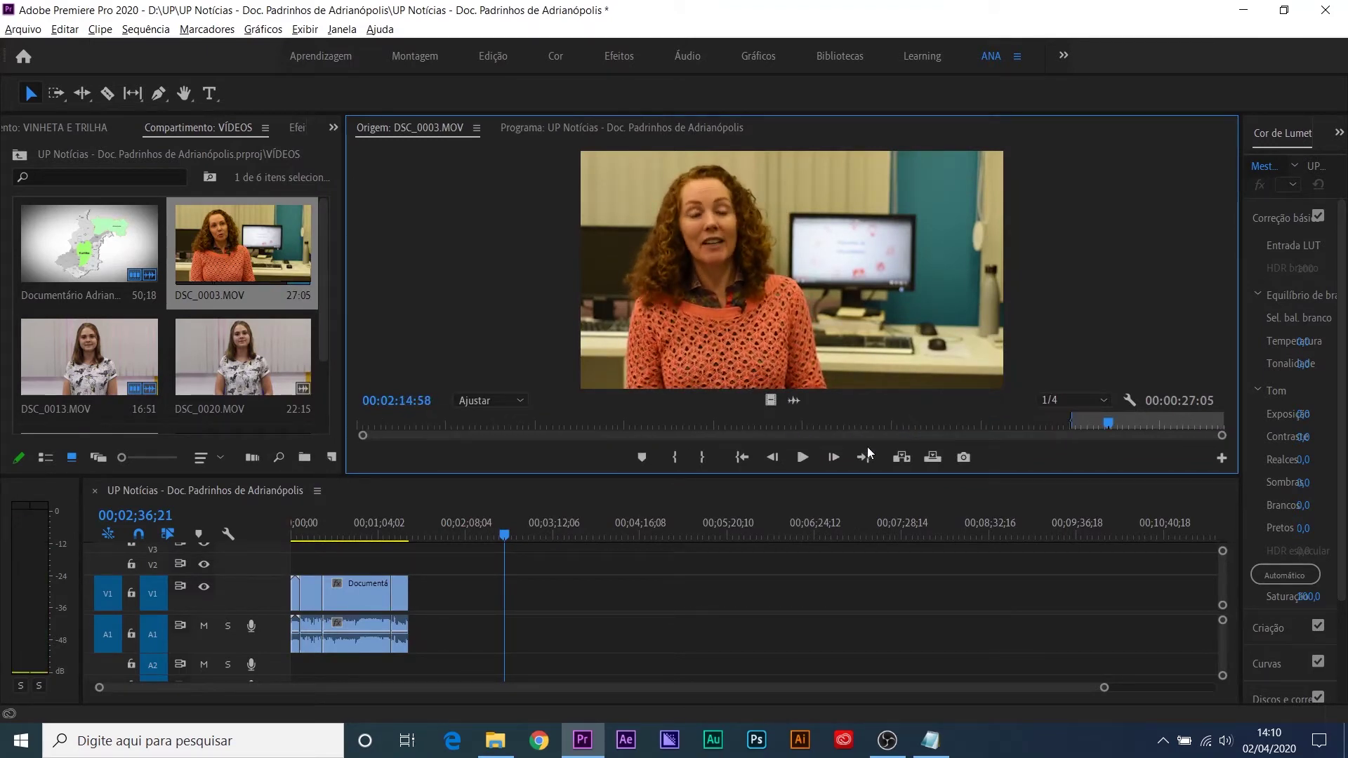
drag(1106, 427, 1175, 428)
key(space)
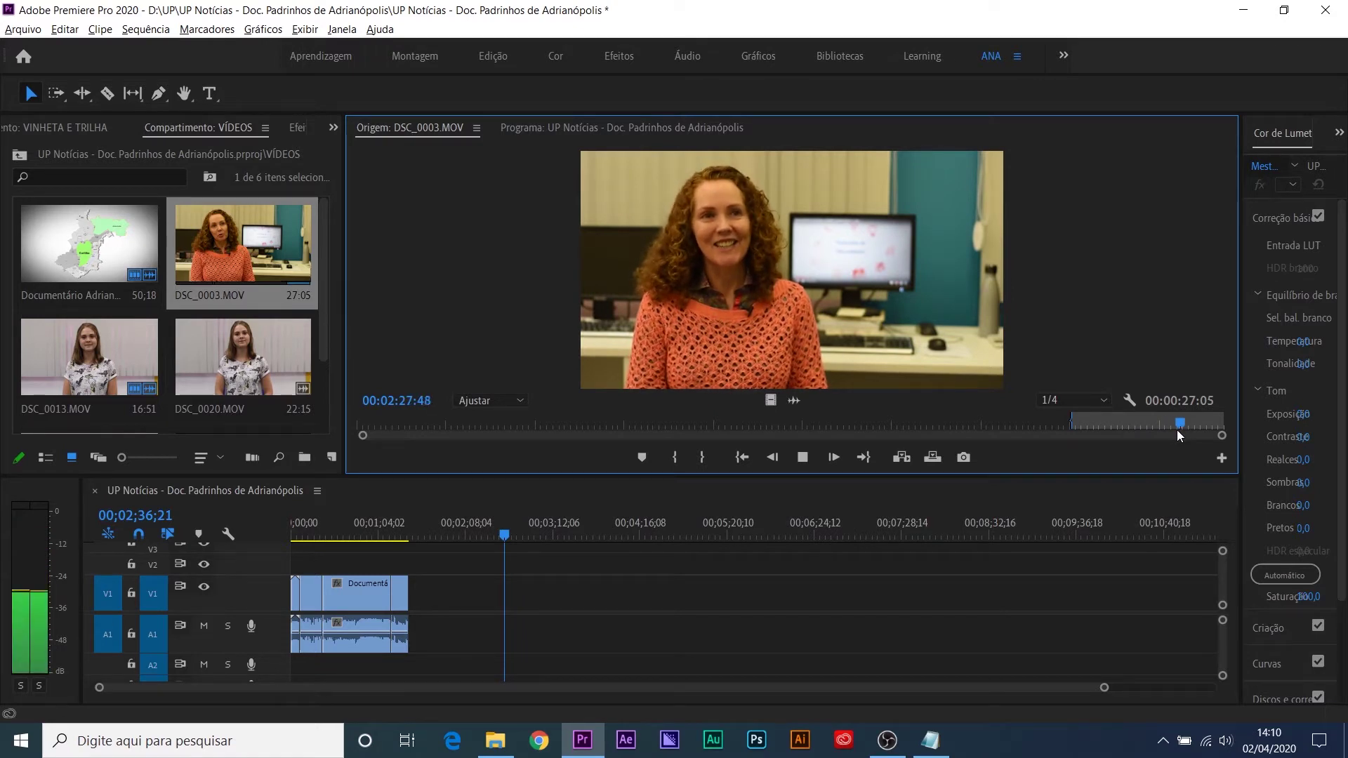
key(space)
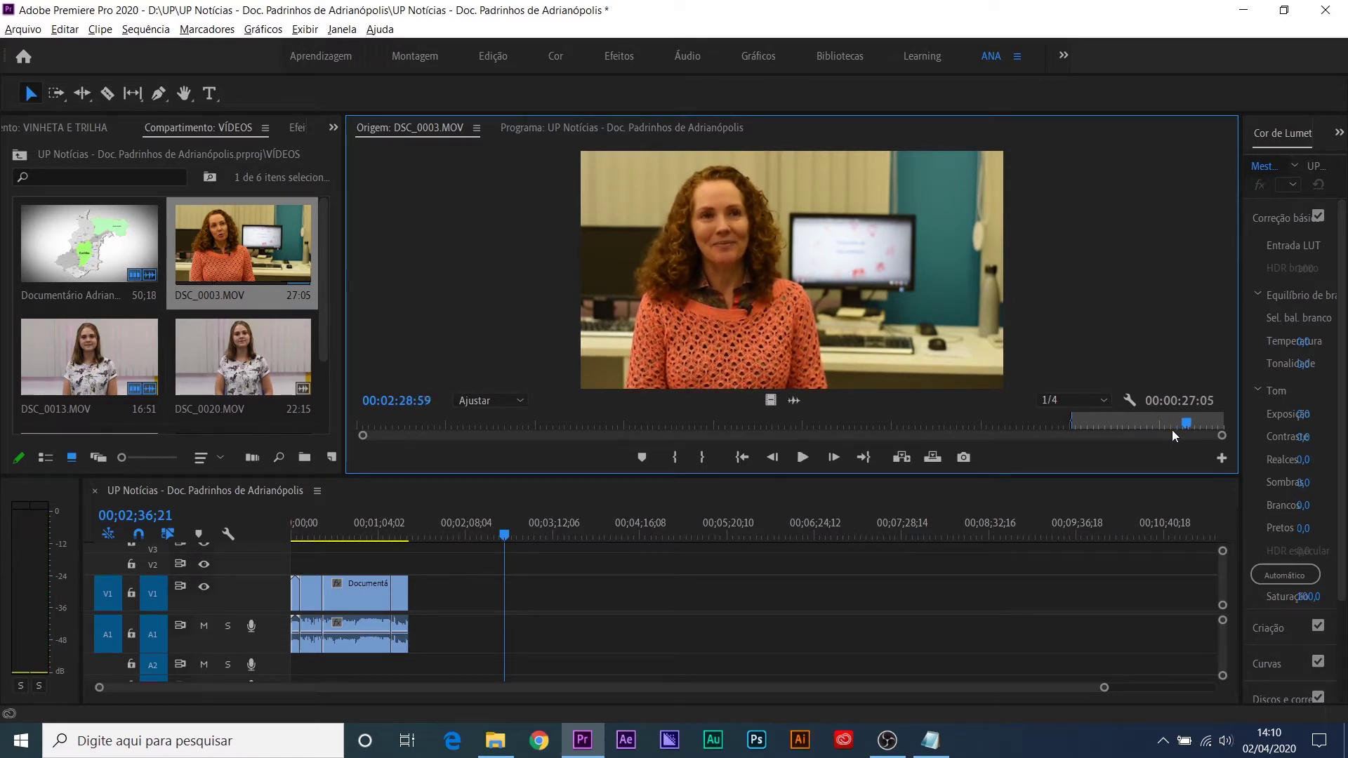
key(o)
drag(769, 215, 421, 611)
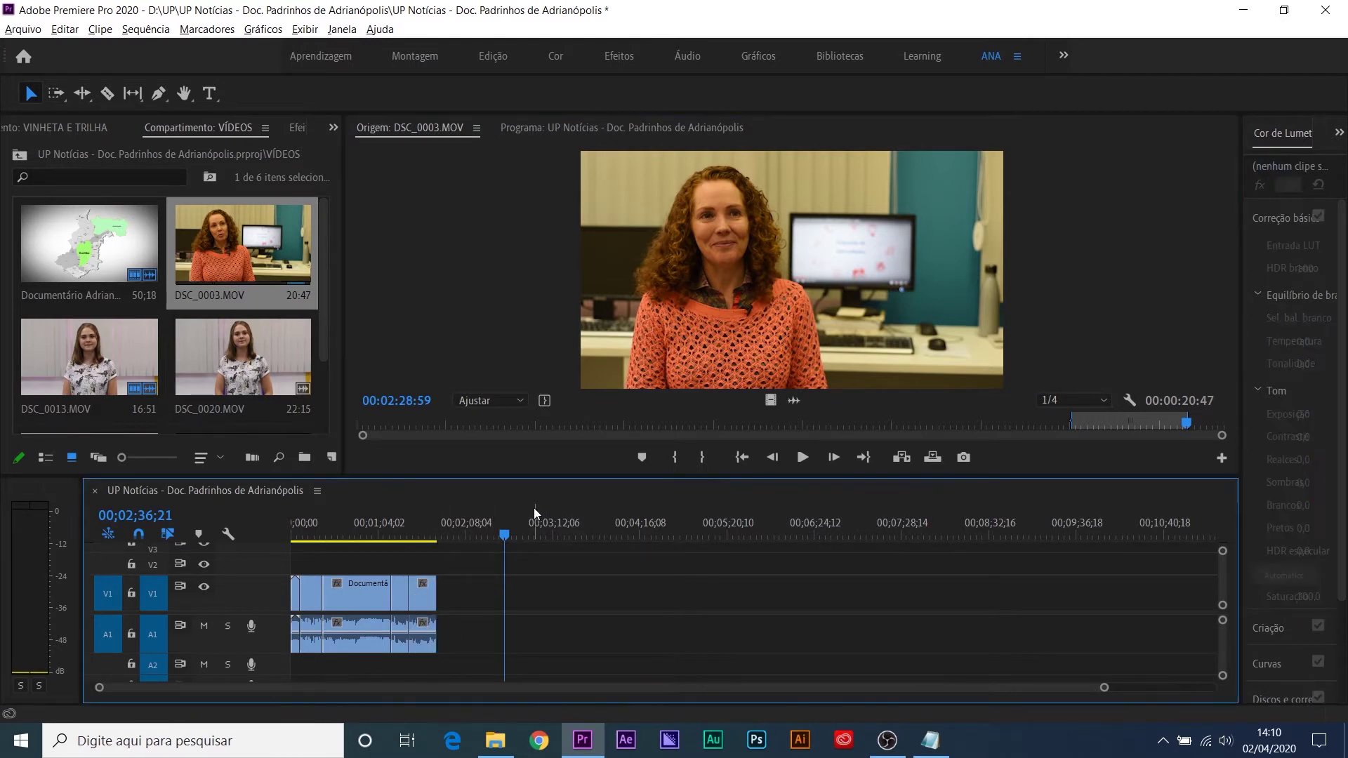
Step: Move the sequence playhead to the join between the two DSC_0003.MOV segments at 00;01;26;29
click(408, 538)
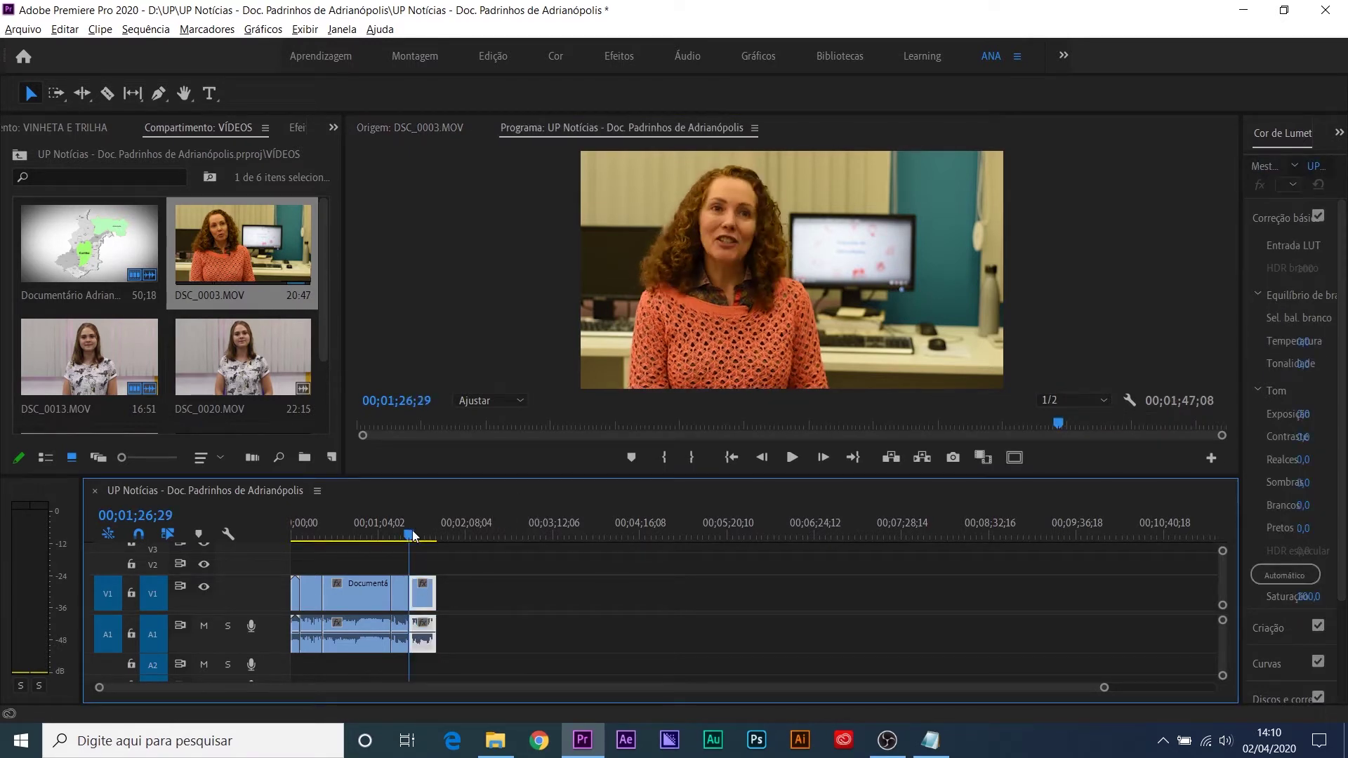
key(=)
key(=)
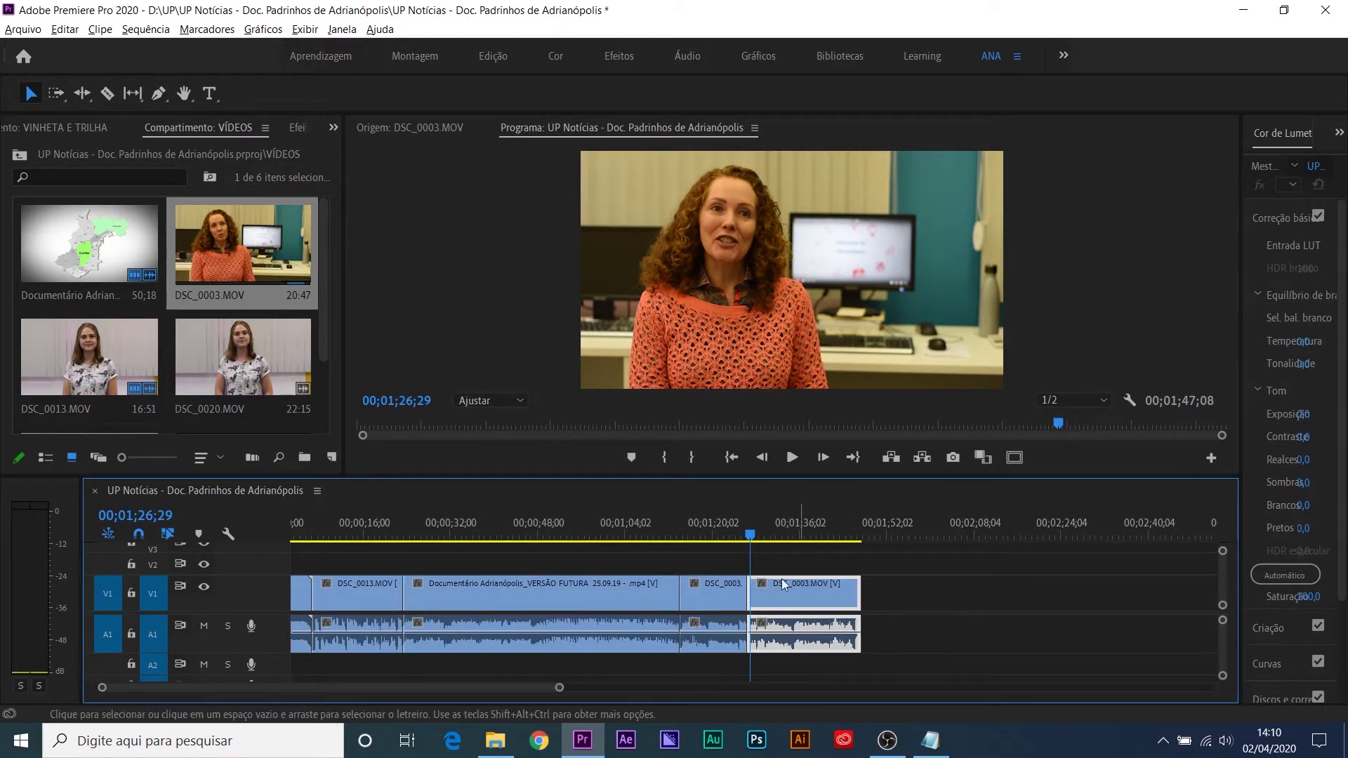
Step: Find the DSC_0022 entry after the join note in the Notepad script and open DSC_0022.MOV in the Source monitor
key(alt+Tab)
drag(734, 415, 270, 415)
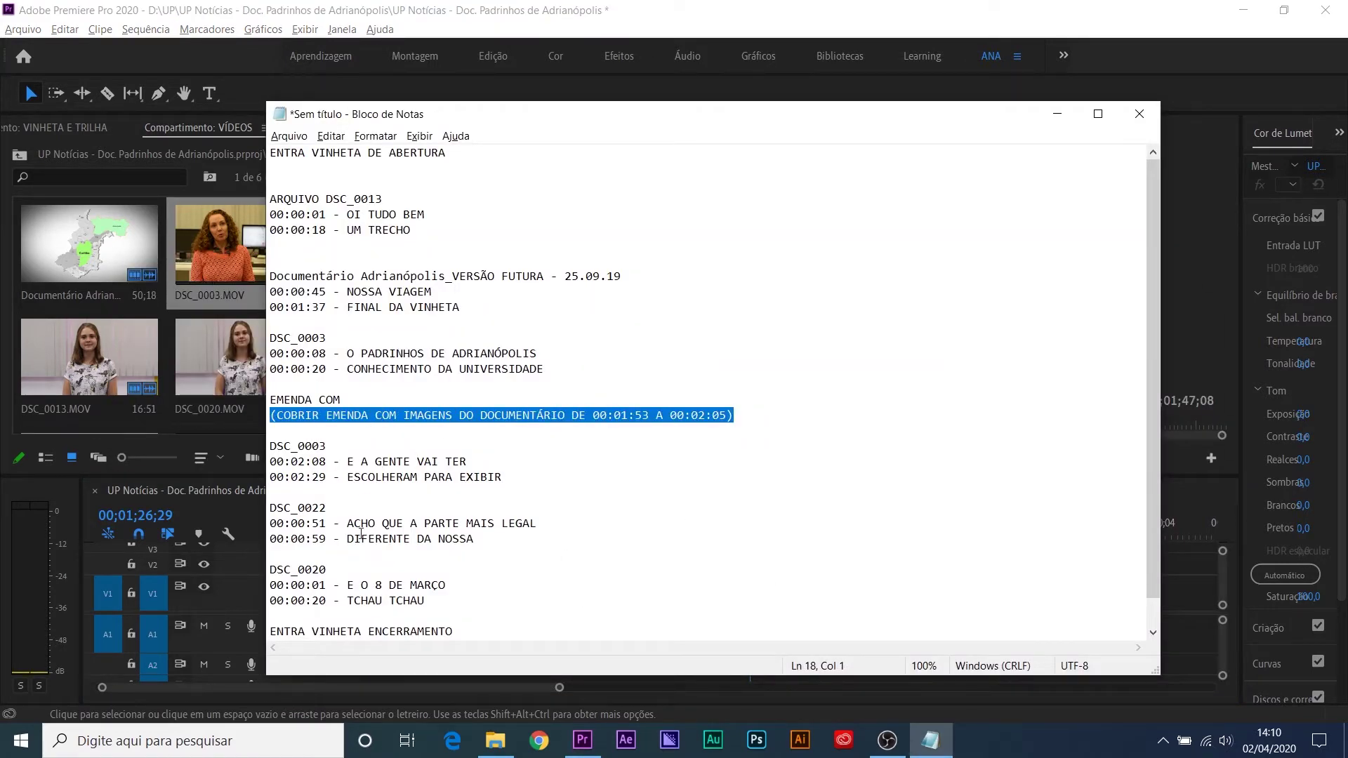
scroll(393, 541, down, 1)
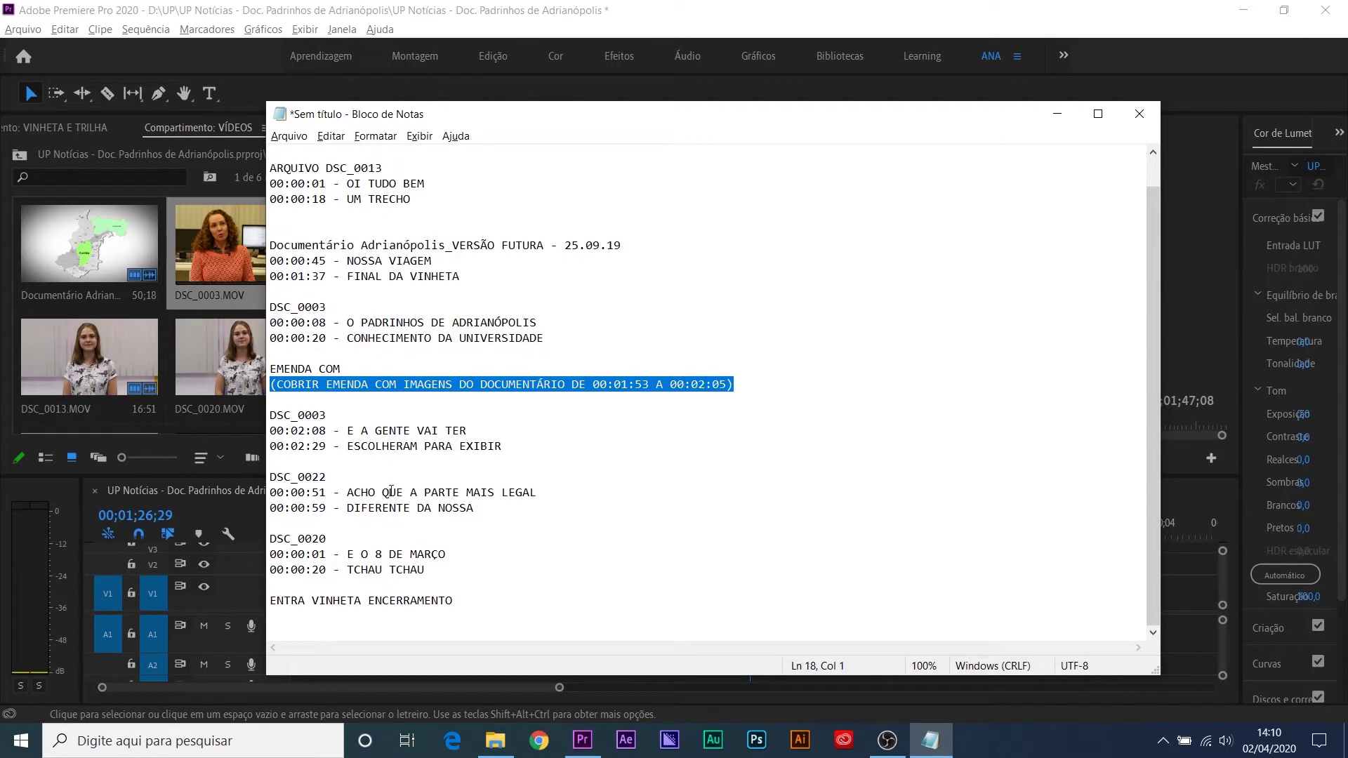
click(323, 445)
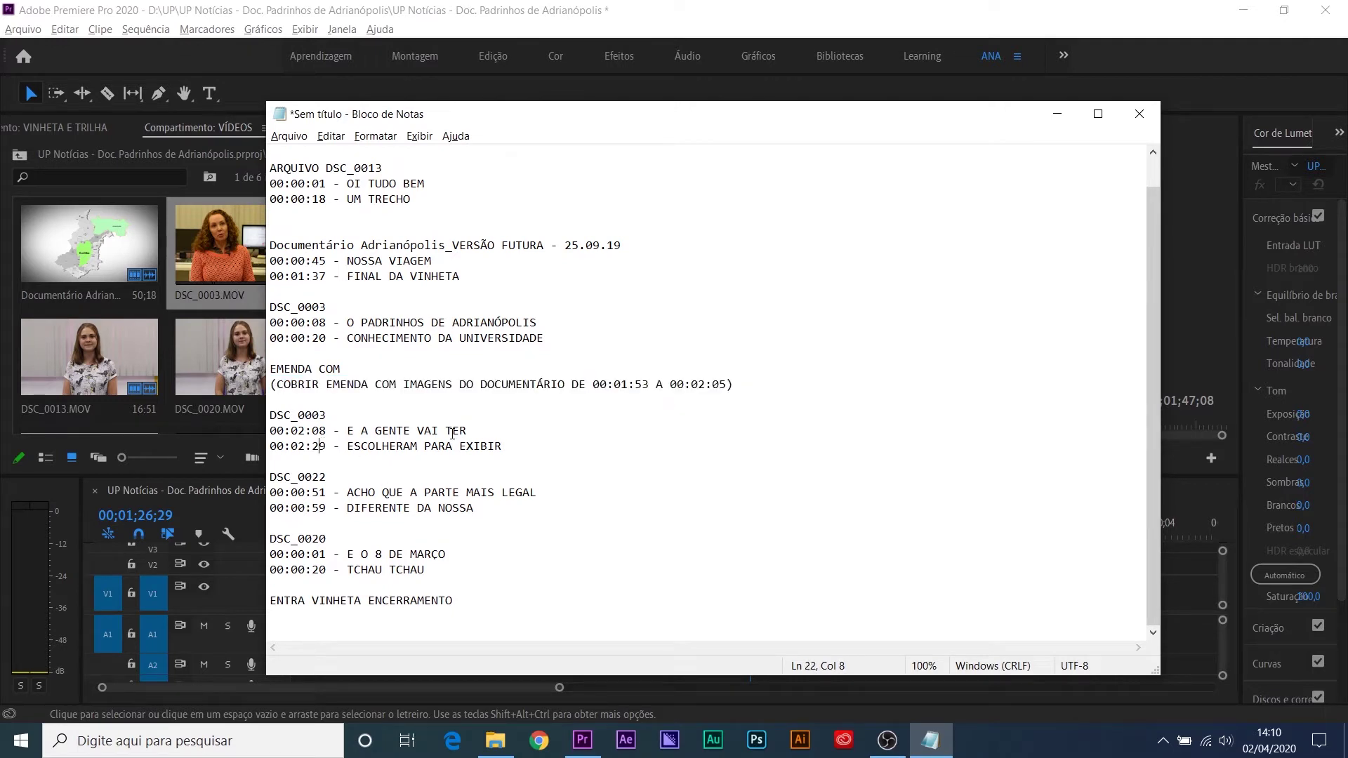
drag(328, 477, 263, 472)
click(203, 362)
scroll(230, 347, down, 2)
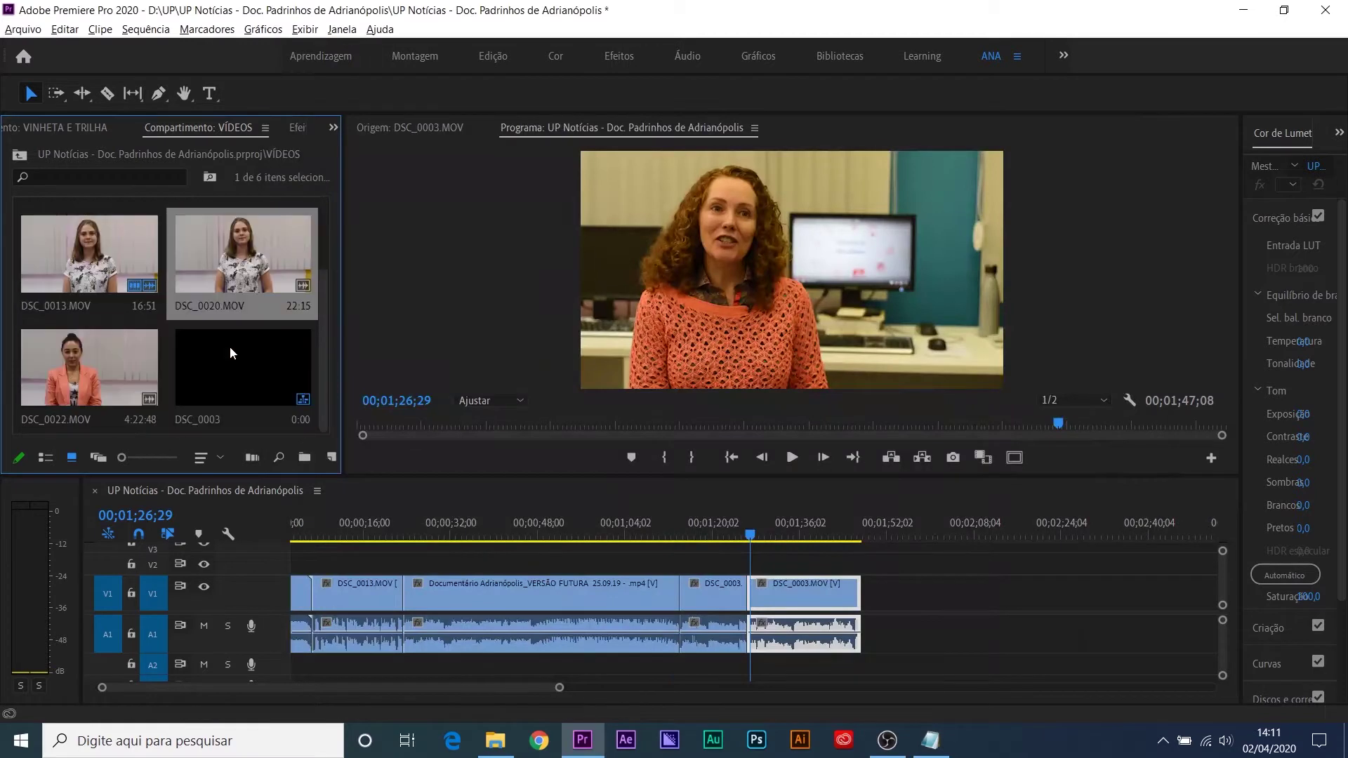
click(116, 356)
double_click(116, 356)
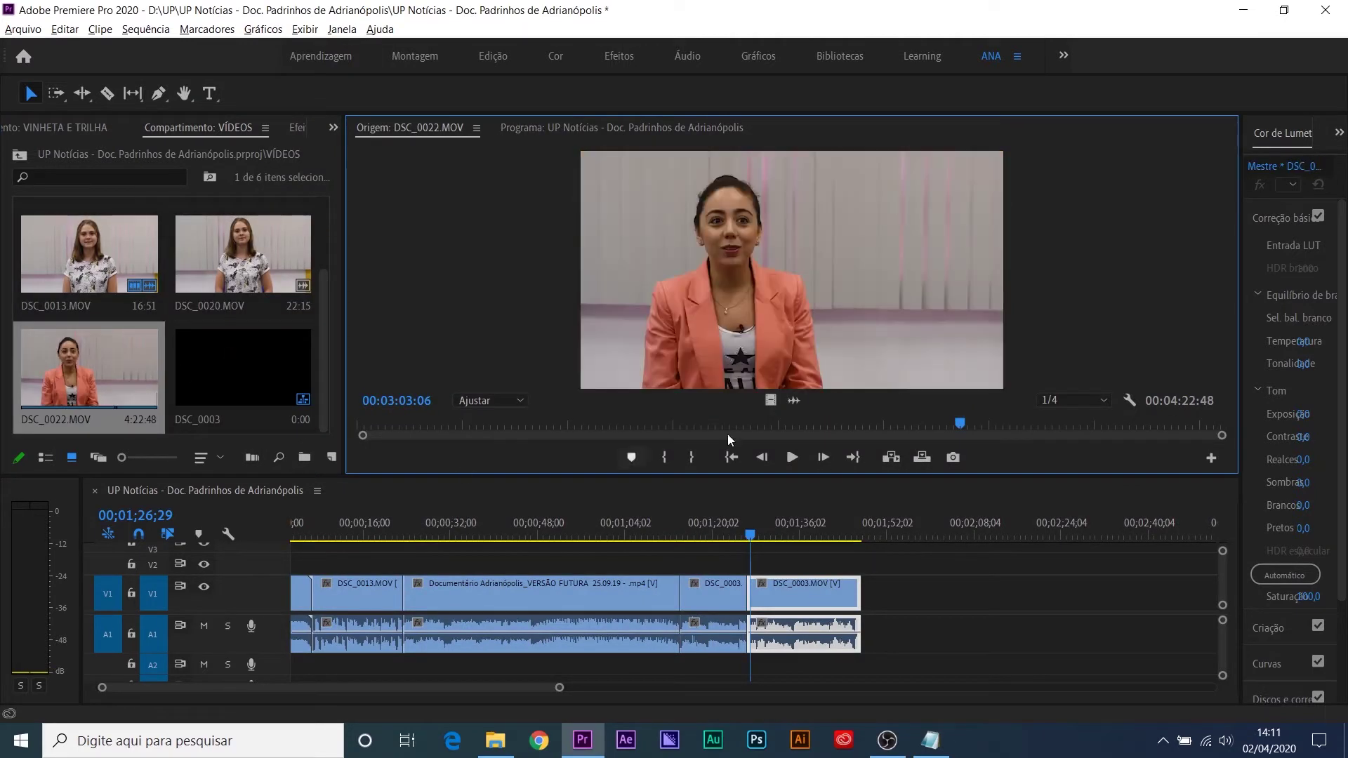
Step: Mark DSC_0022.MOV's In point at about 00:00:50, at the start of "ACHO QUE A PARTE MAIS LEGAL"
drag(672, 420, 524, 437)
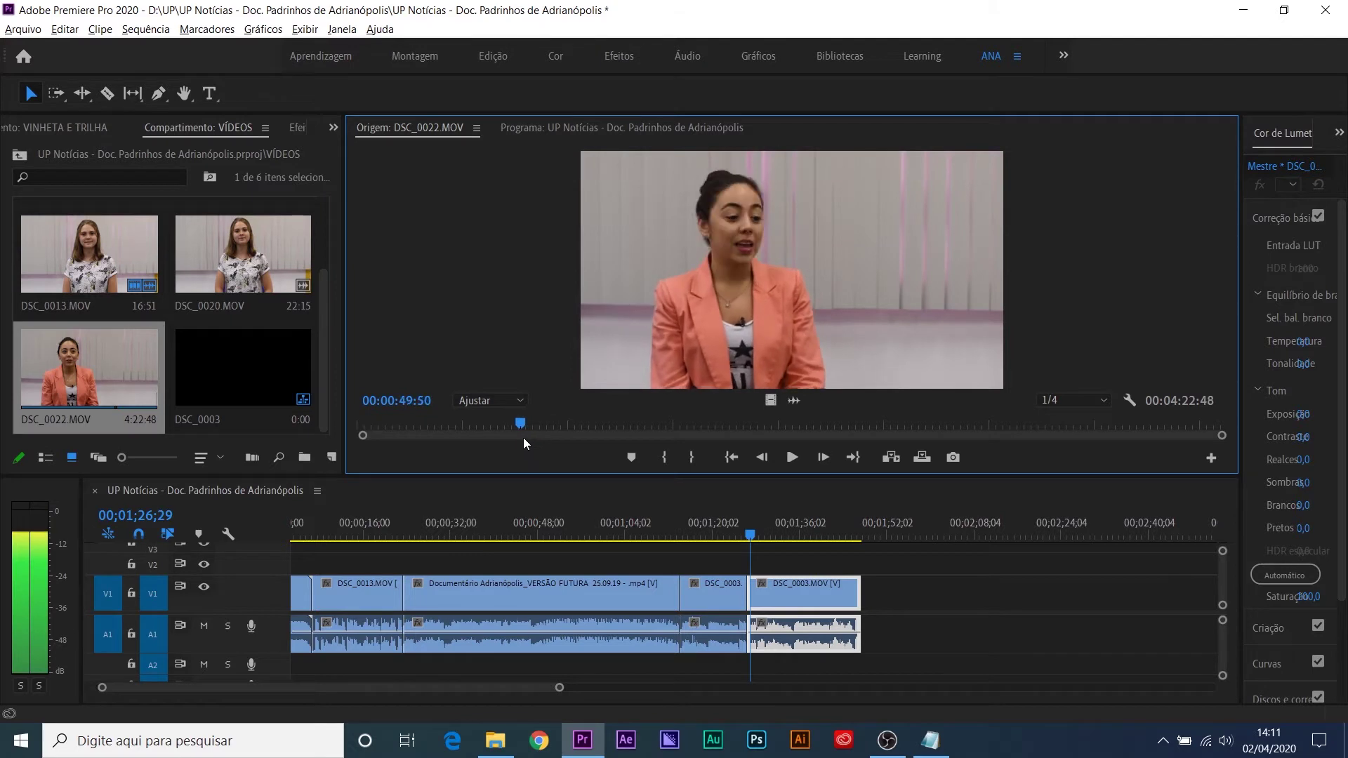
key(space)
key(space)
scroll(545, 431, up, 3)
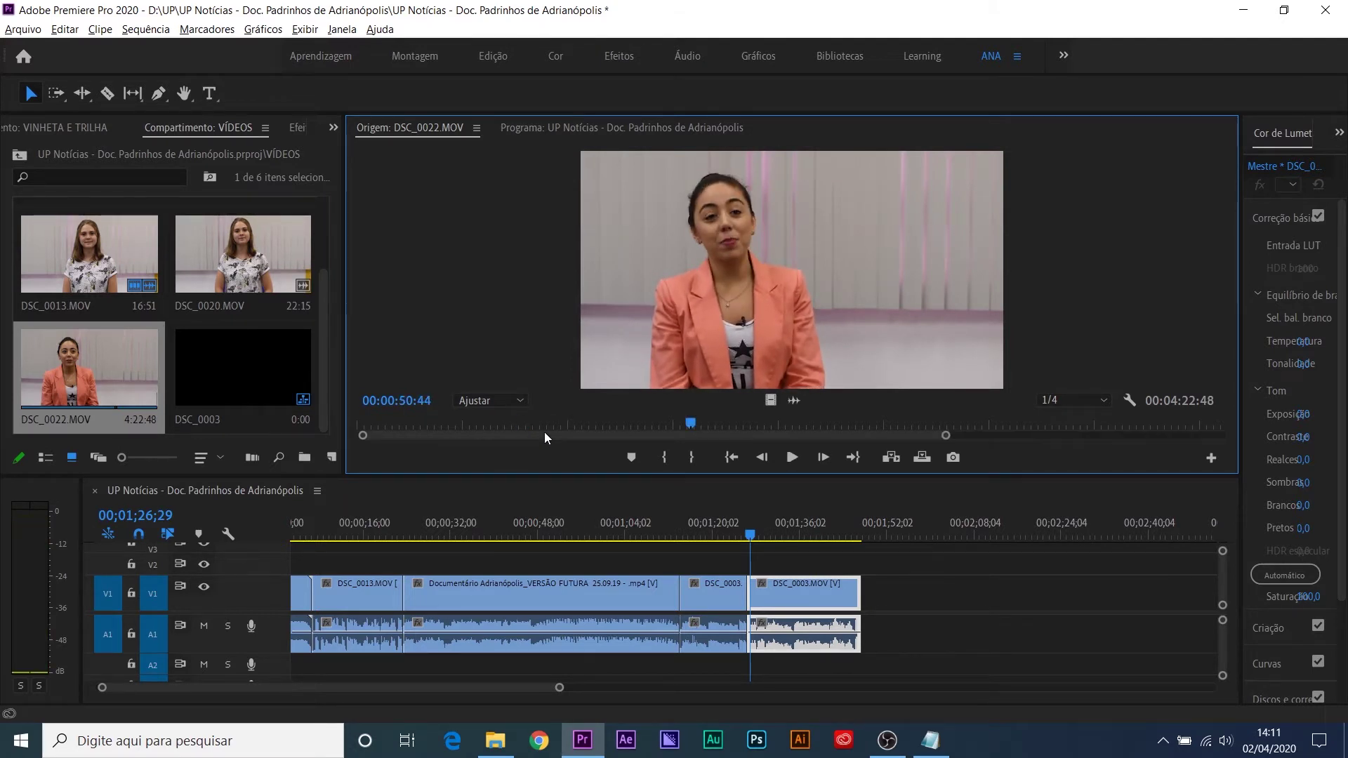
click(669, 423)
scroll(765, 419, up, 2)
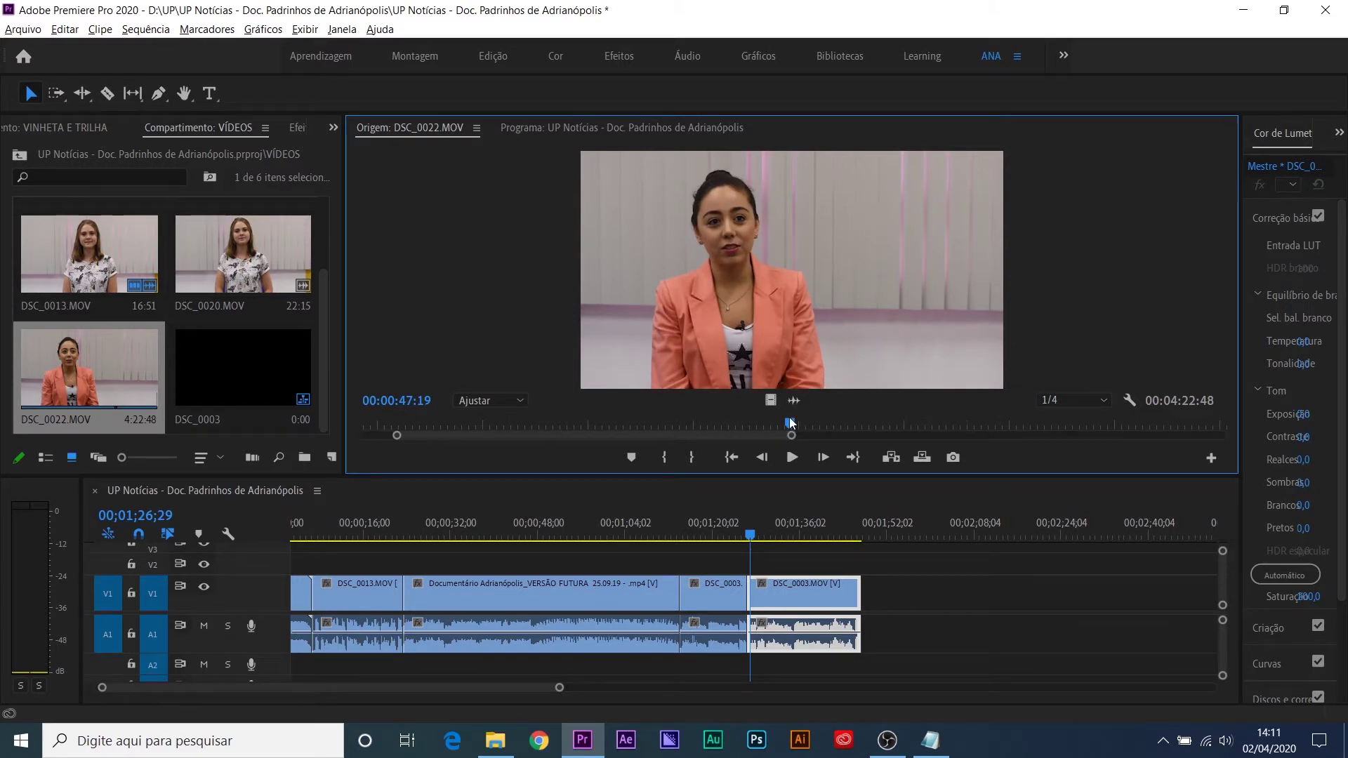
key(space)
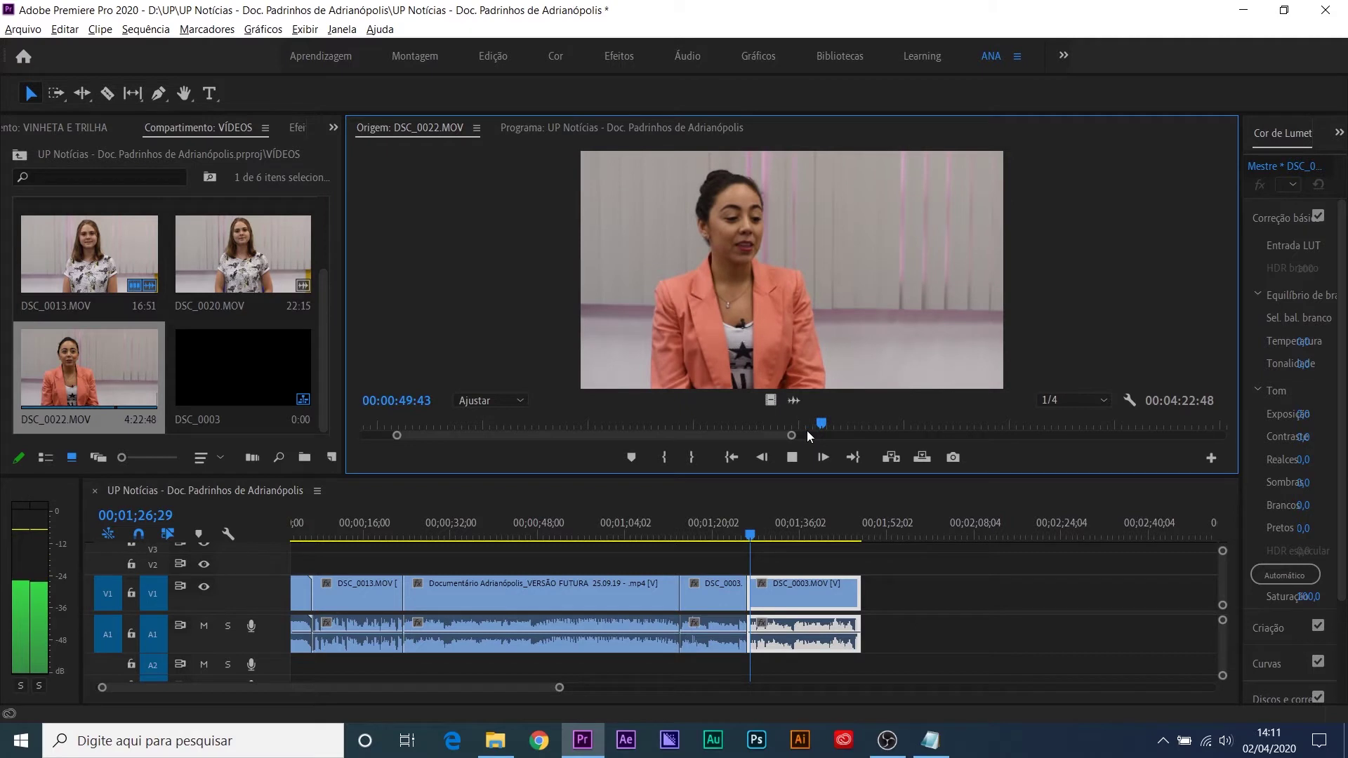
key(o)
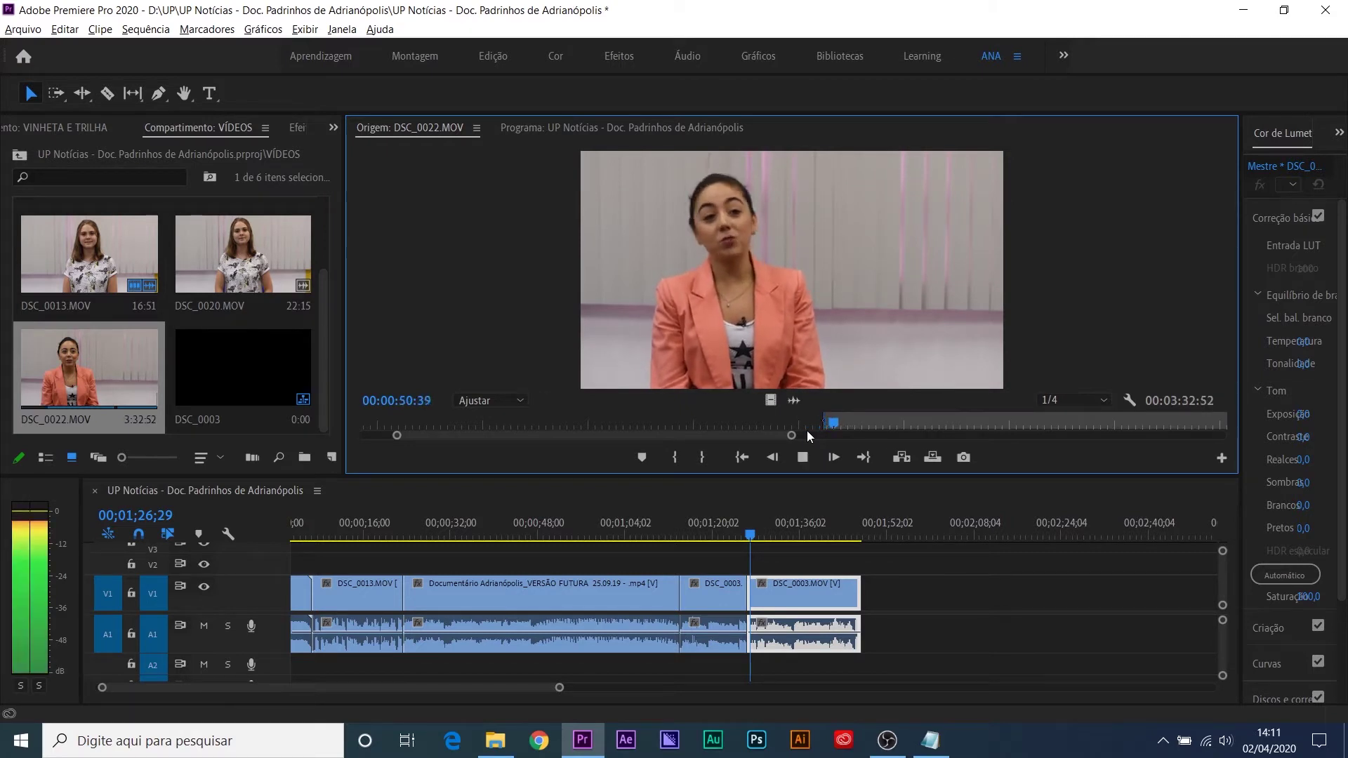
key(space)
scroll(924, 439, down, 2)
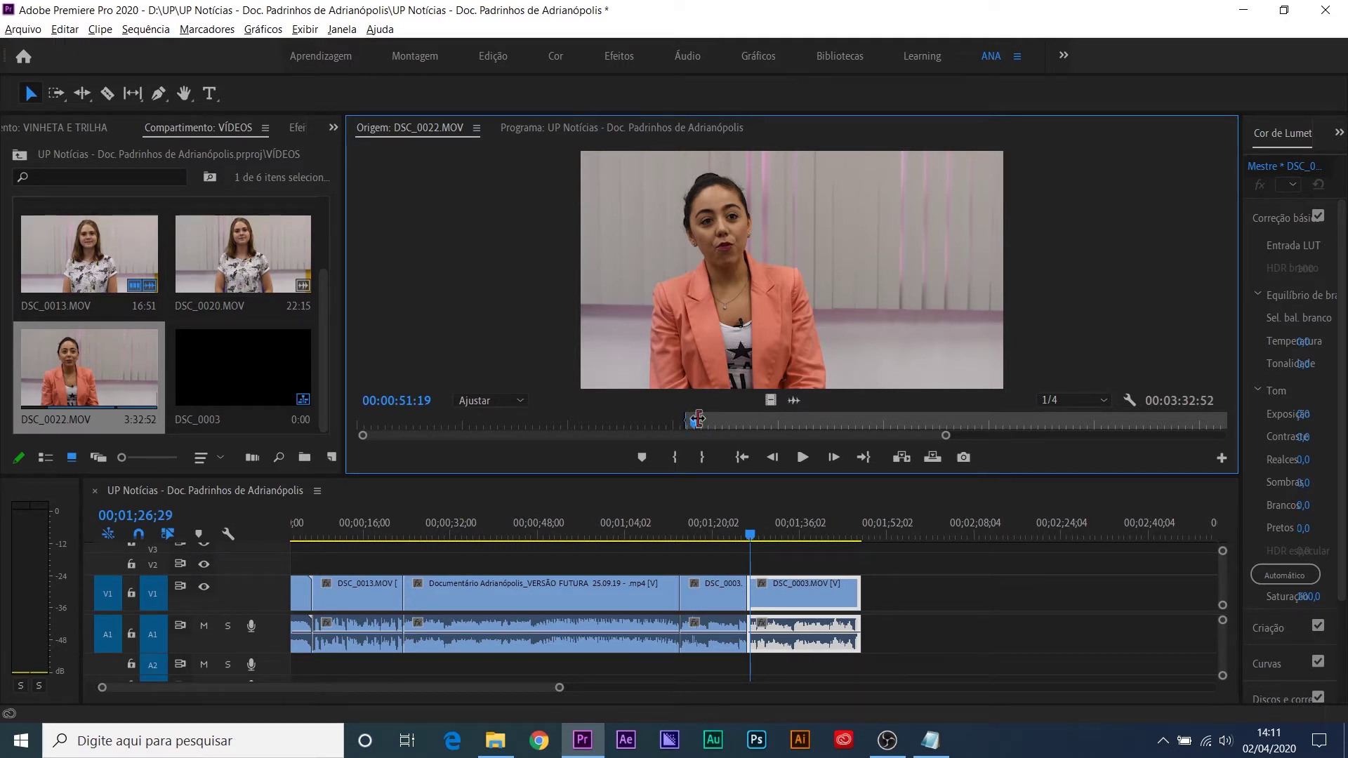
Step: Mark DSC_0022.MOV's Out point at 00:00:59:29 and place the segment directly after the second DSC_0003 segment on V1/A1
key(alt+Tab)
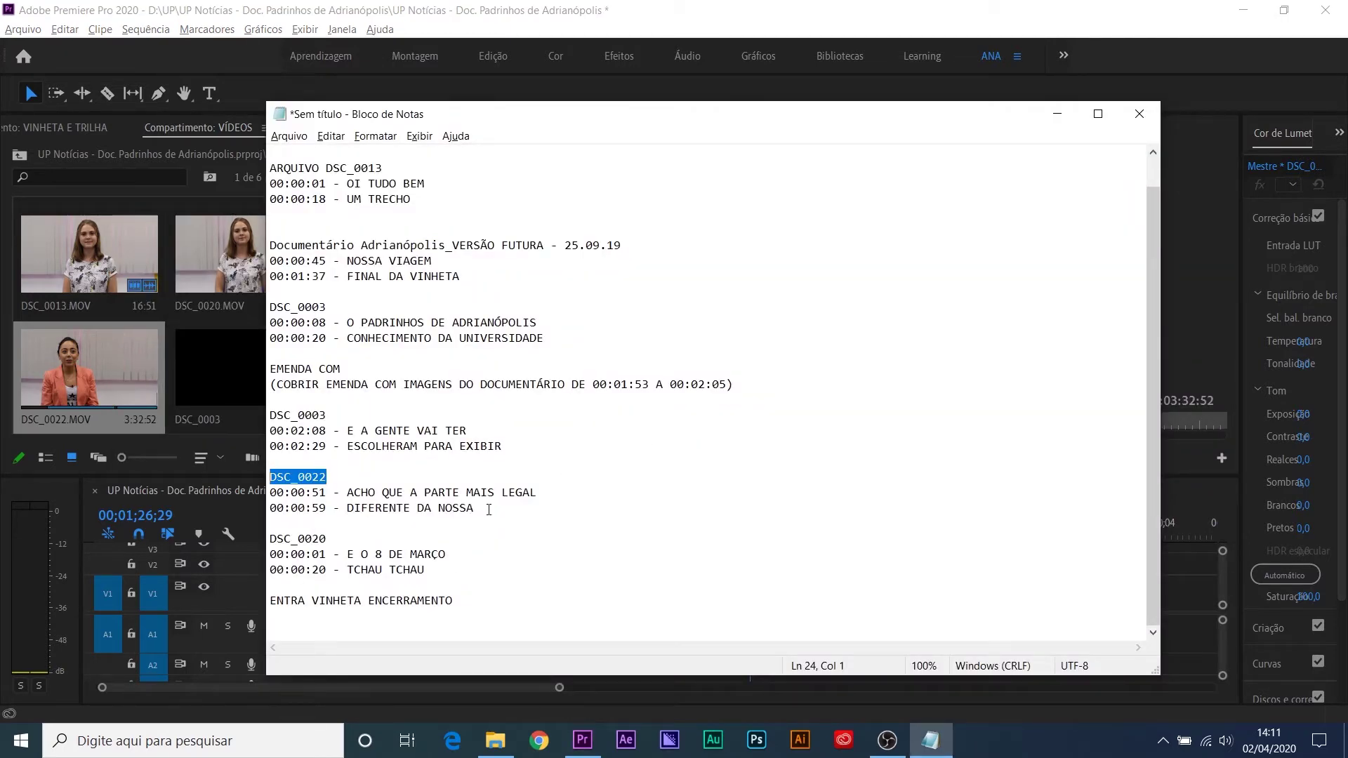
key(alt+Tab)
drag(709, 422, 737, 424)
key(space)
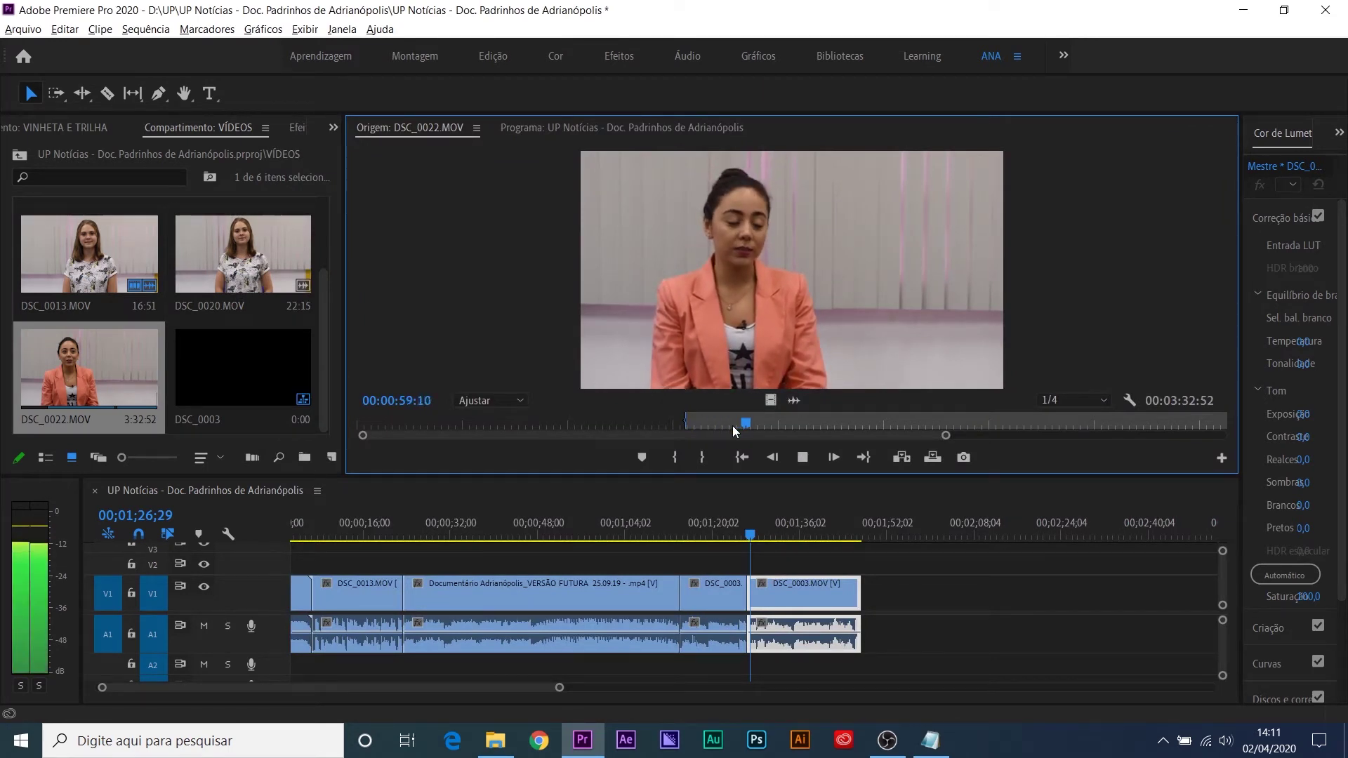
key(space)
key(o)
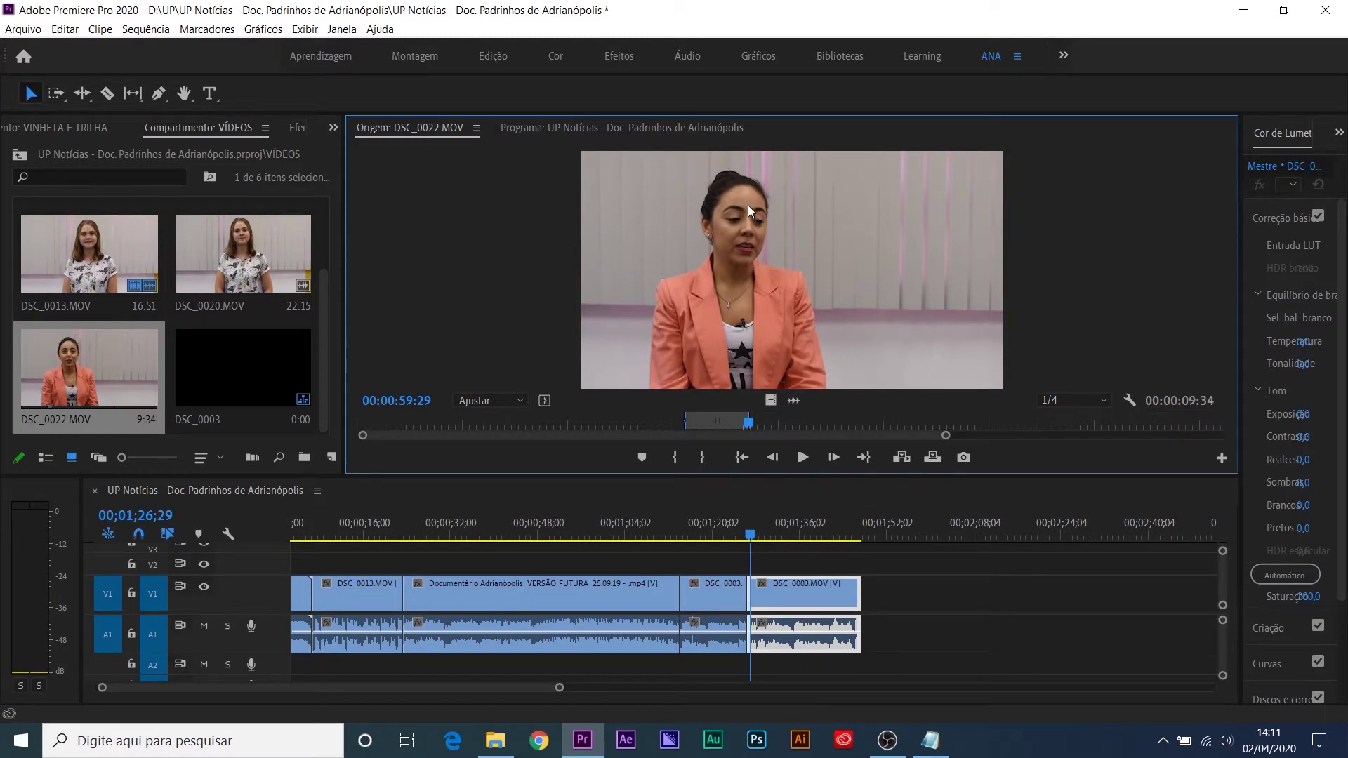
drag(896, 472, 884, 588)
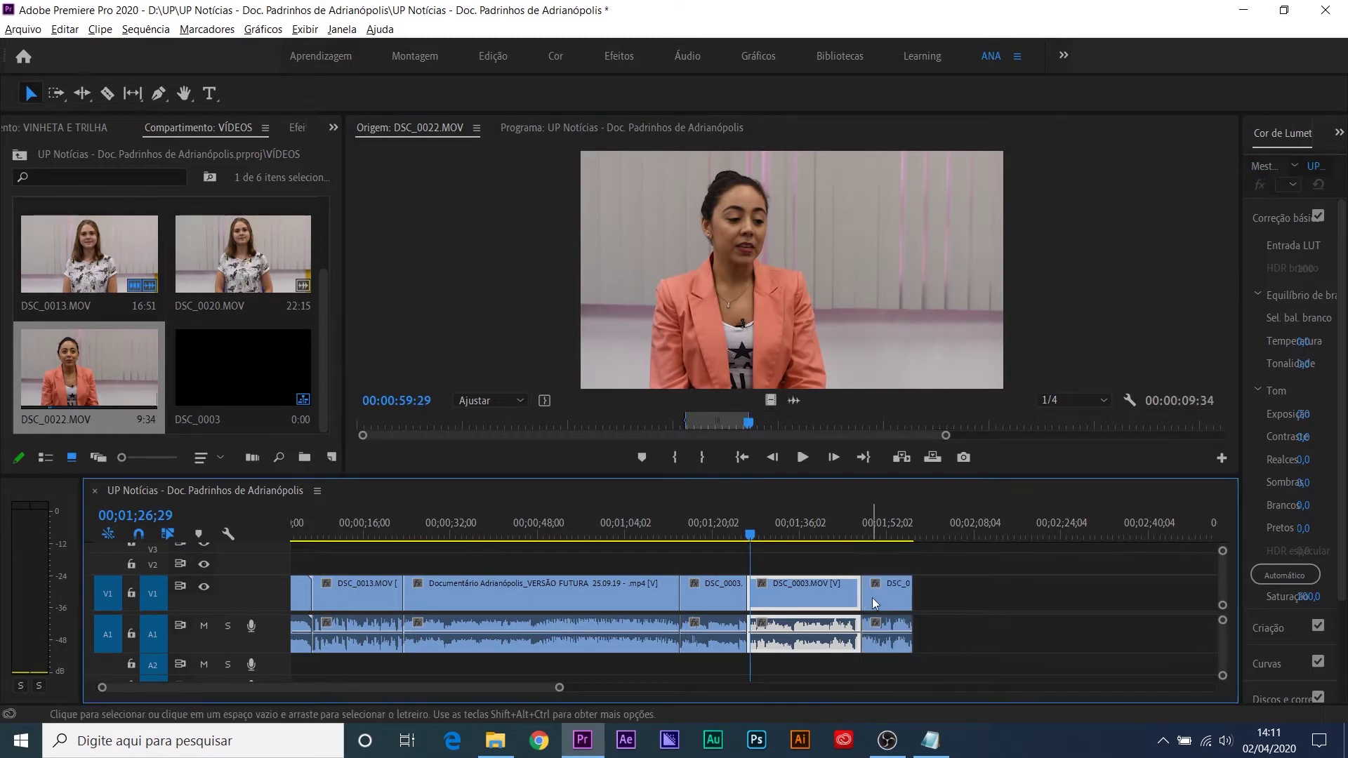
Step: Look up the DSC_0020 entry in the Notepad script and open DSC_0020.MOV in the Source monitor
key(alt+Tab)
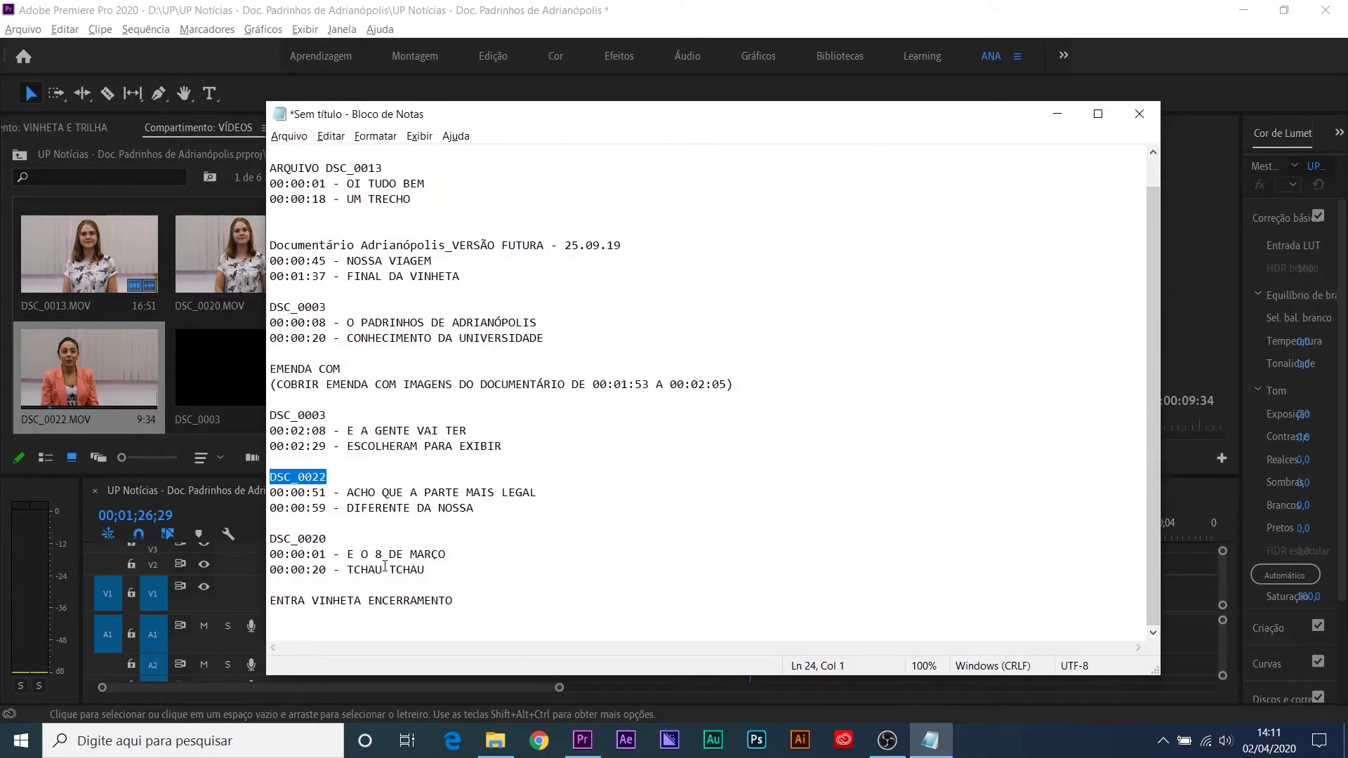
drag(335, 536, 255, 526)
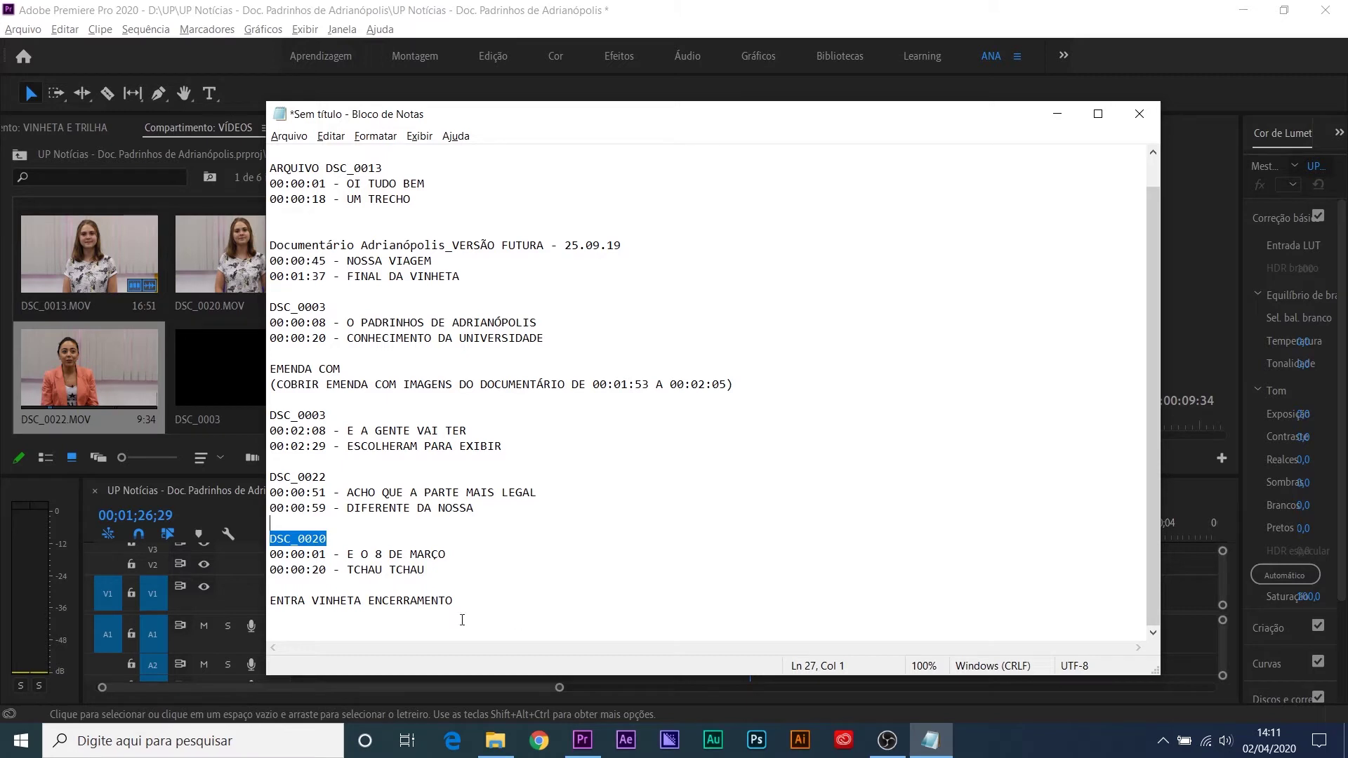
click(180, 363)
double_click(221, 292)
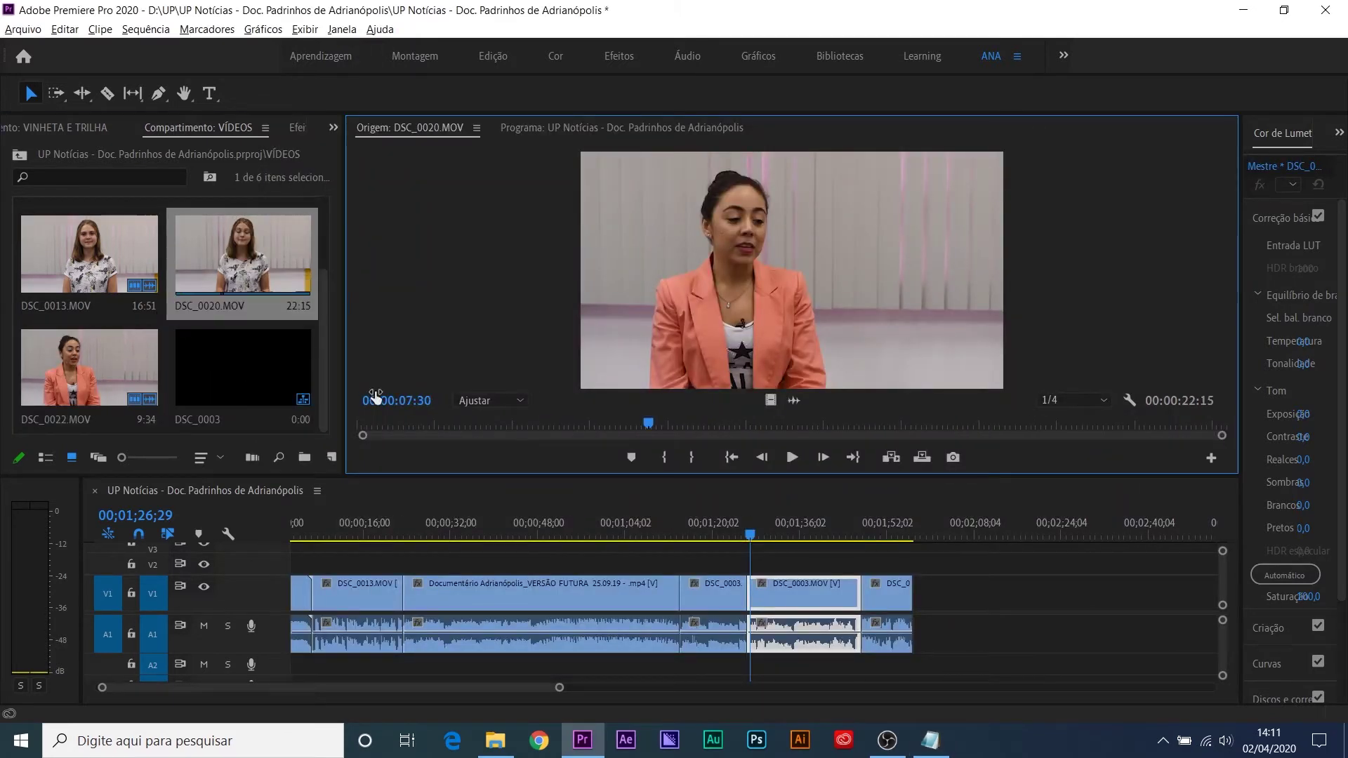
Step: Mark DSC_0020.MOV's In point at 00:00:02:01, just before the presenter starts "E O 8 DE MARÇO"
click(385, 423)
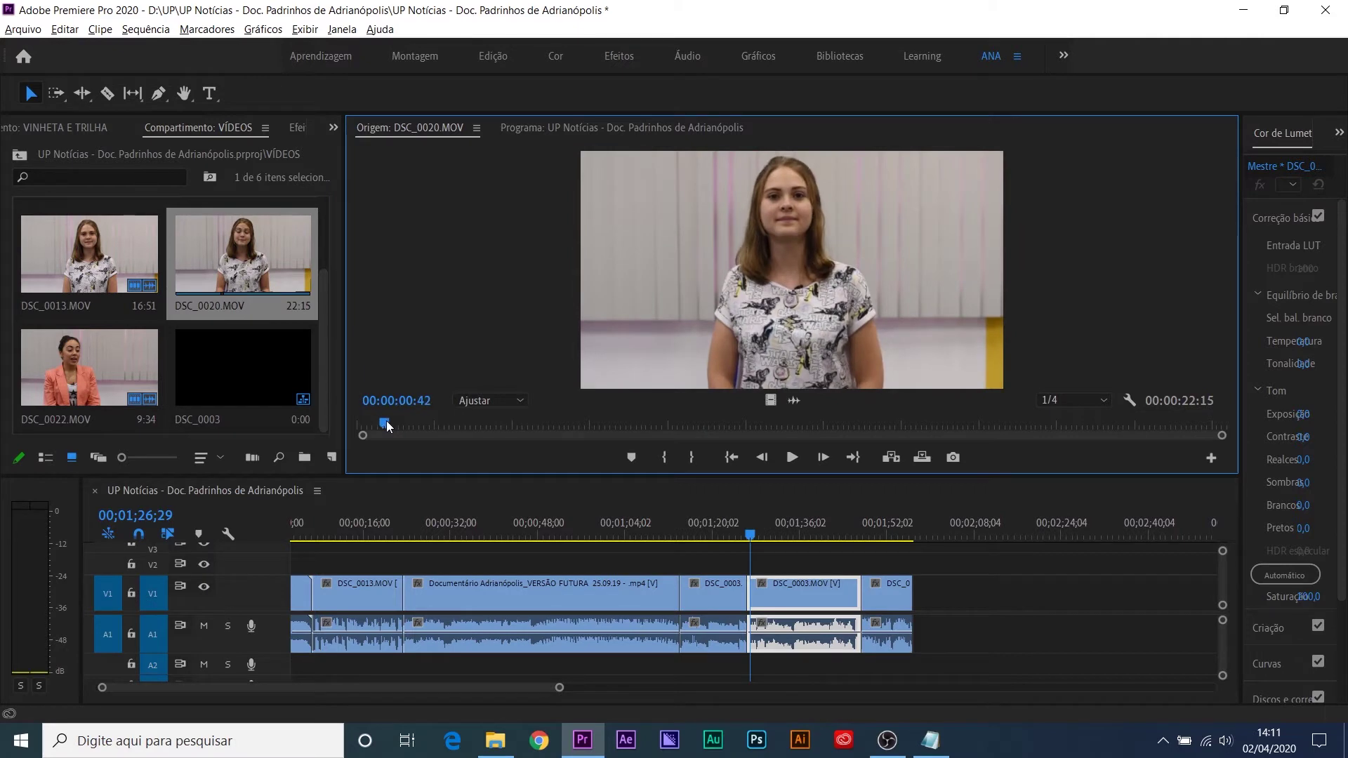
drag(387, 425, 402, 424)
key(i)
key(space)
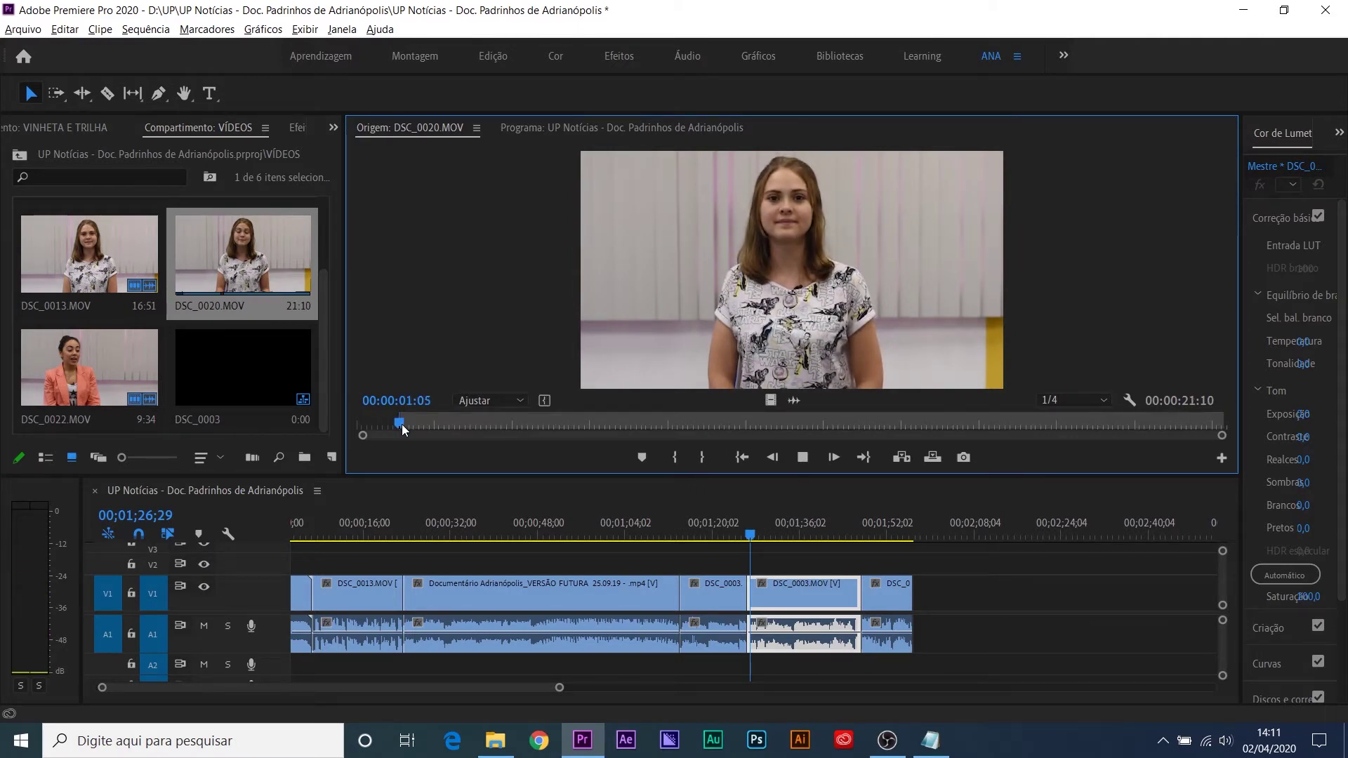
key(i)
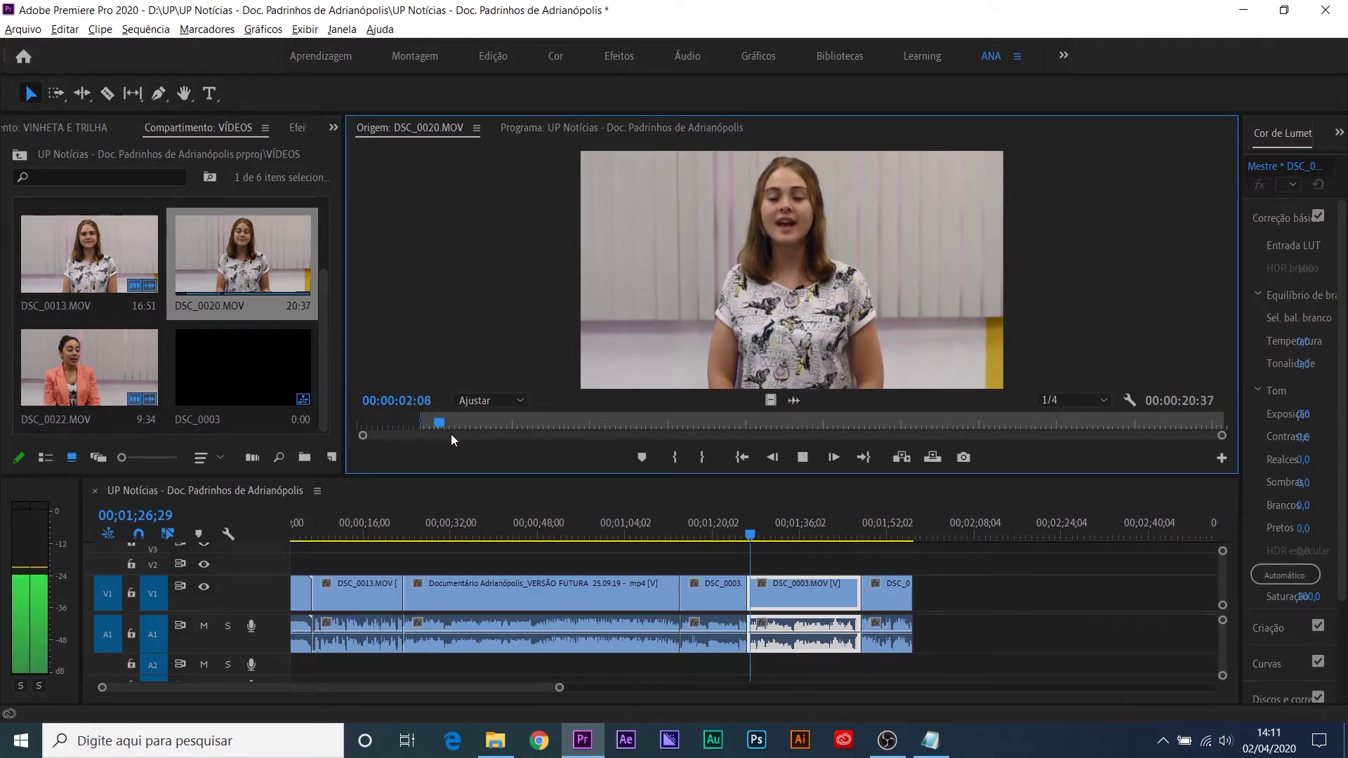
key(space)
click(440, 423)
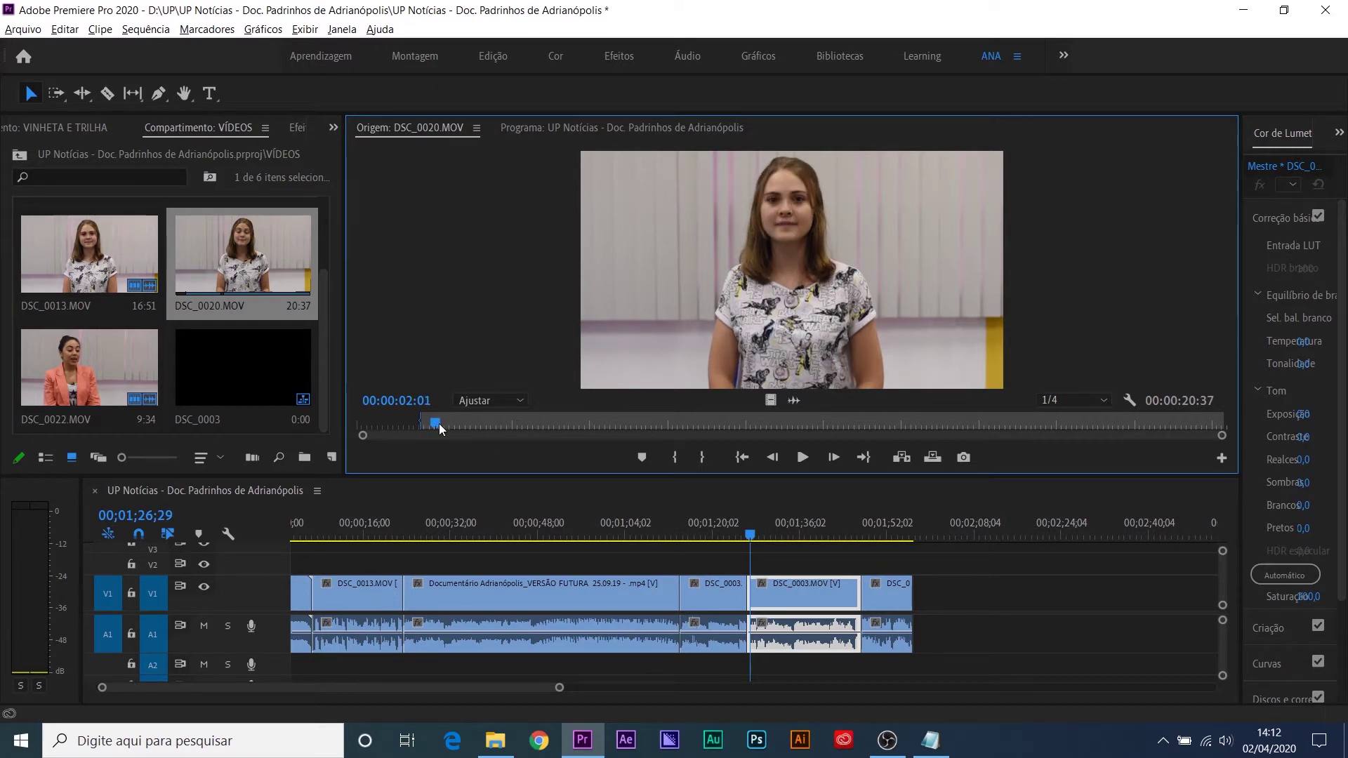
key(i)
key(space)
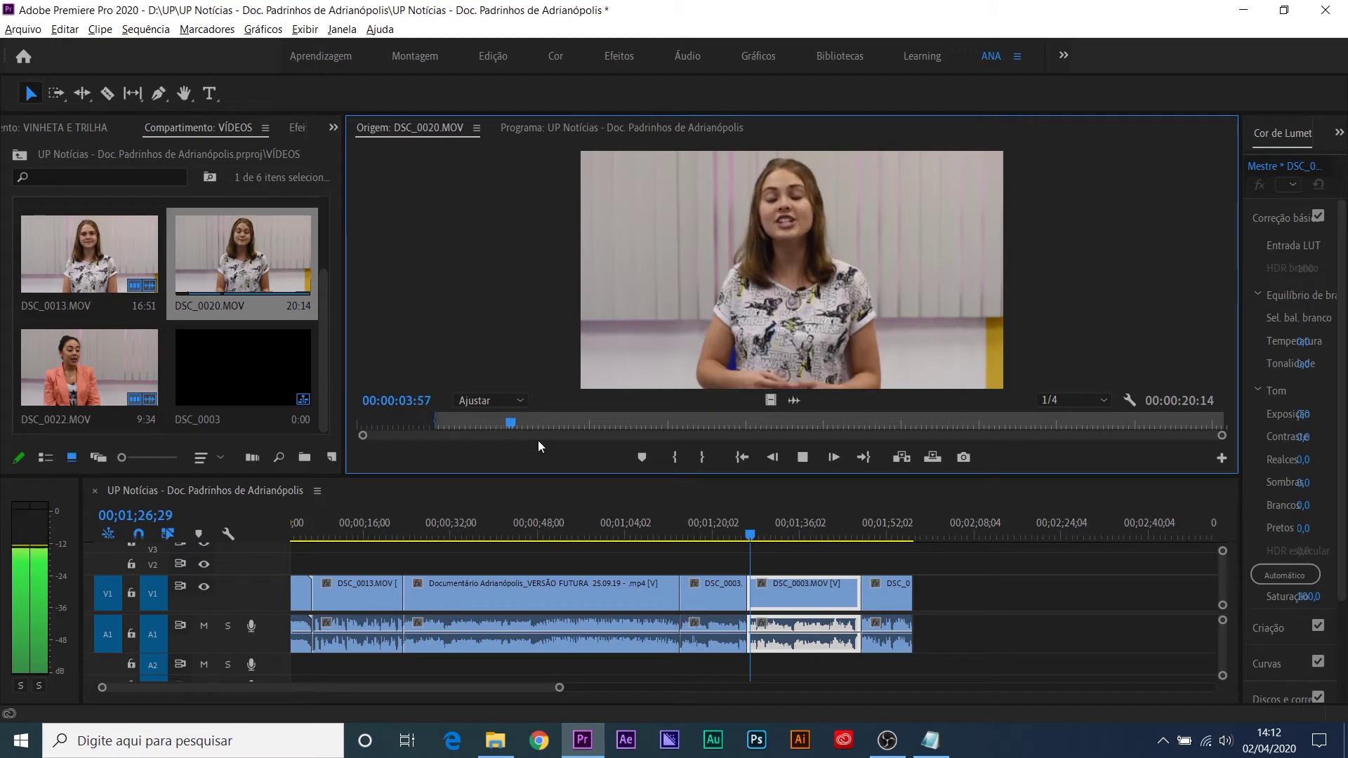
Step: Mark DSC_0020.MOV's Out point at 00:00:20:36, after "TCHAU TCHAU", and place the segment directly after the DSC_0022 segment on V1/A1
key(alt+Tab)
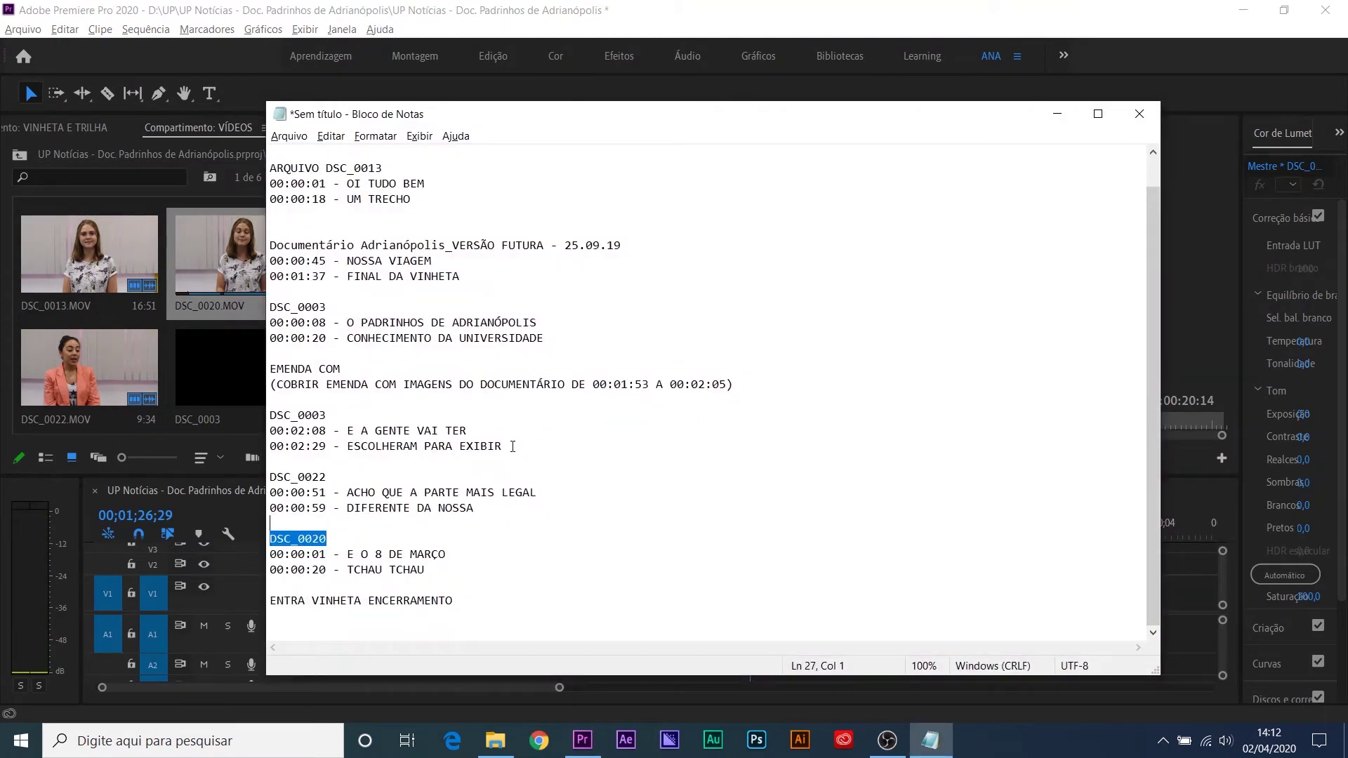
key(alt+Tab)
drag(520, 422, 1063, 425)
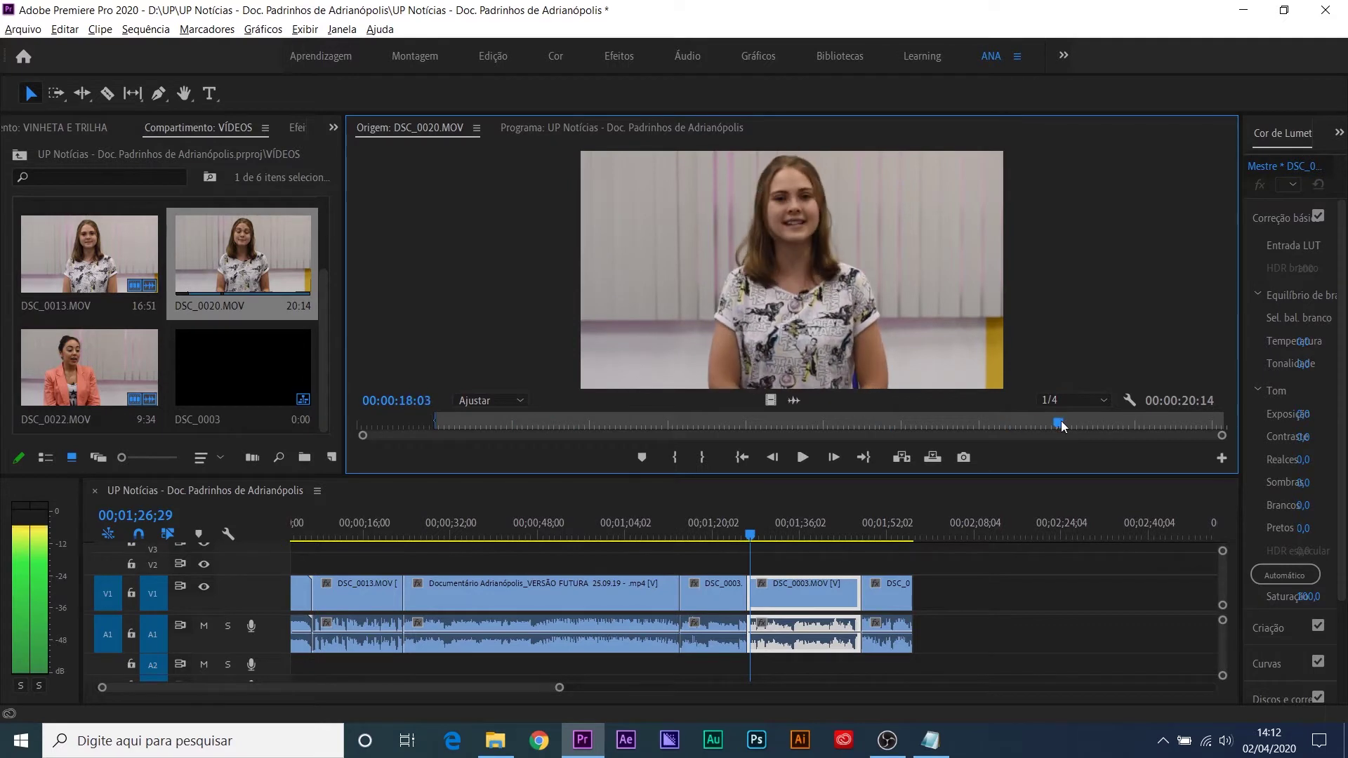
key(space)
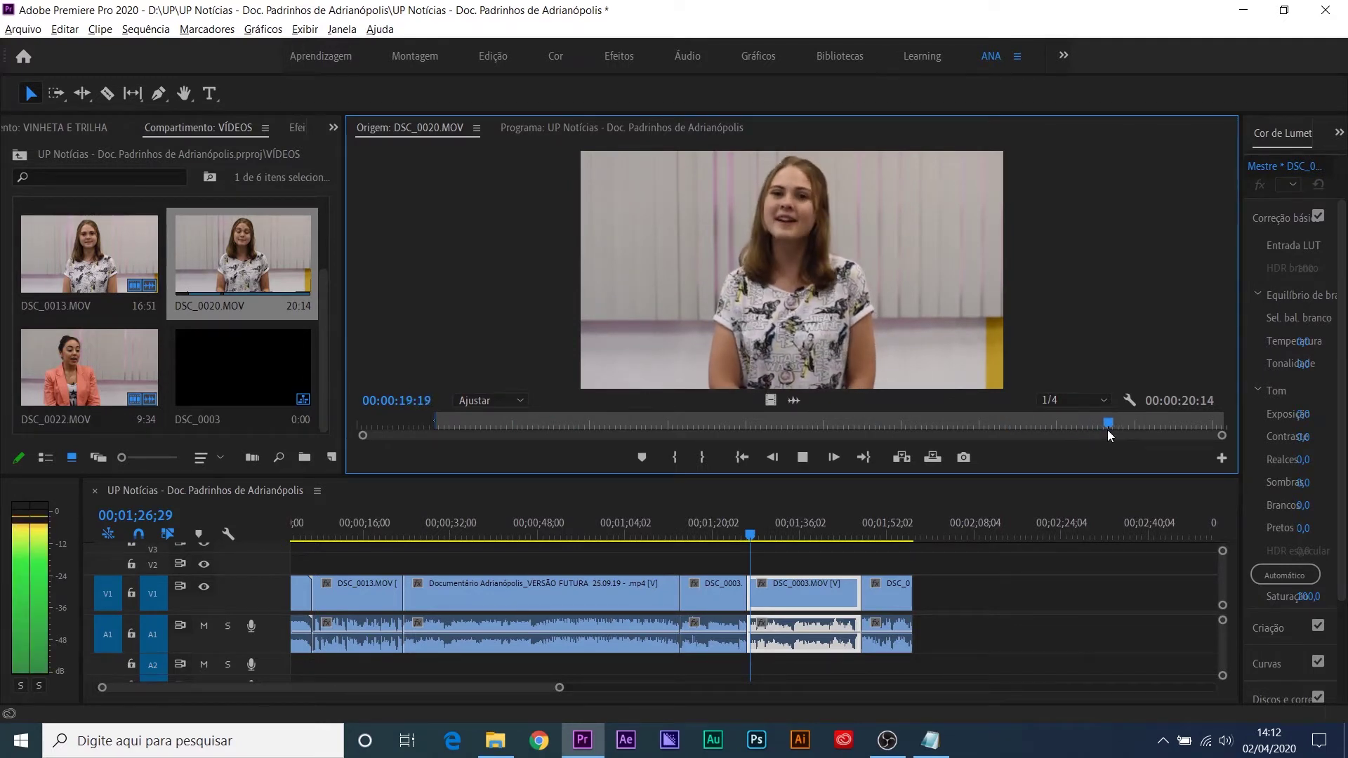
key(space)
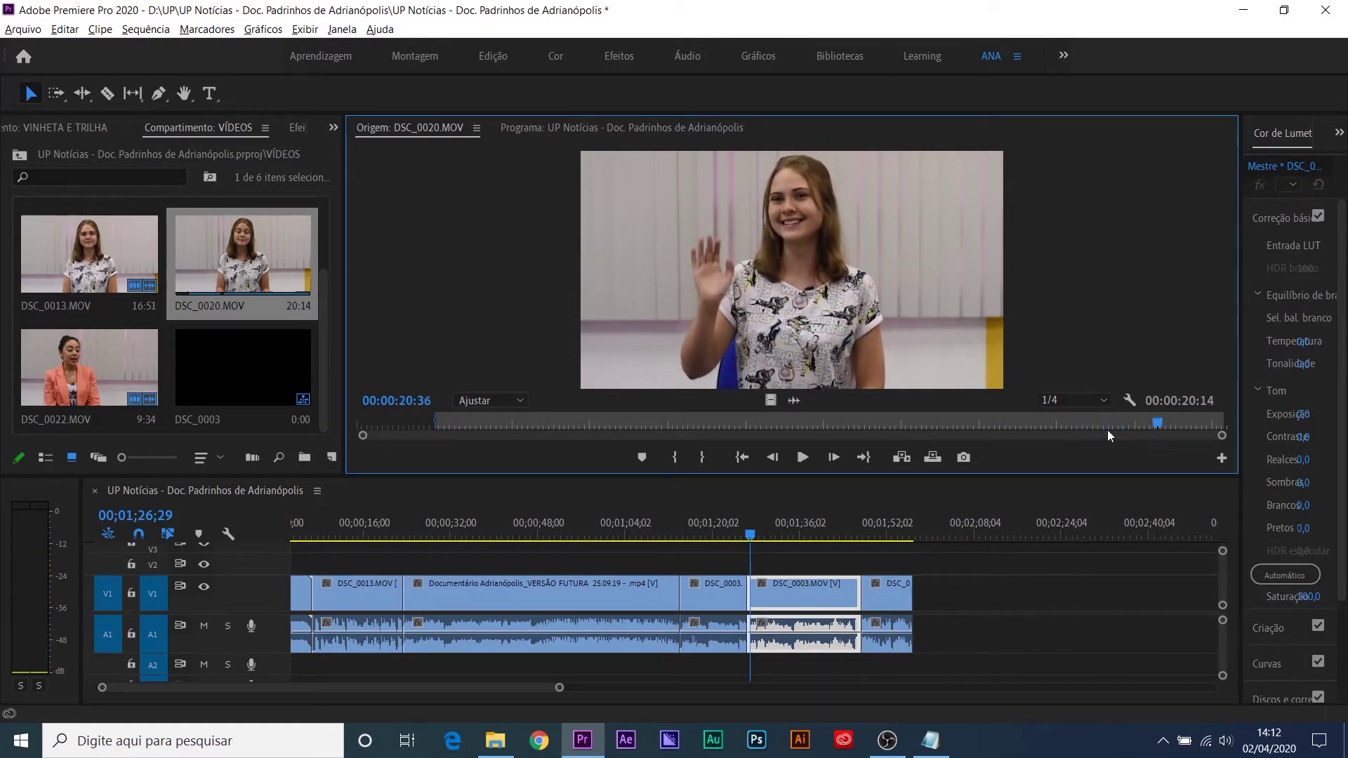
key(o)
drag(973, 532, 924, 603)
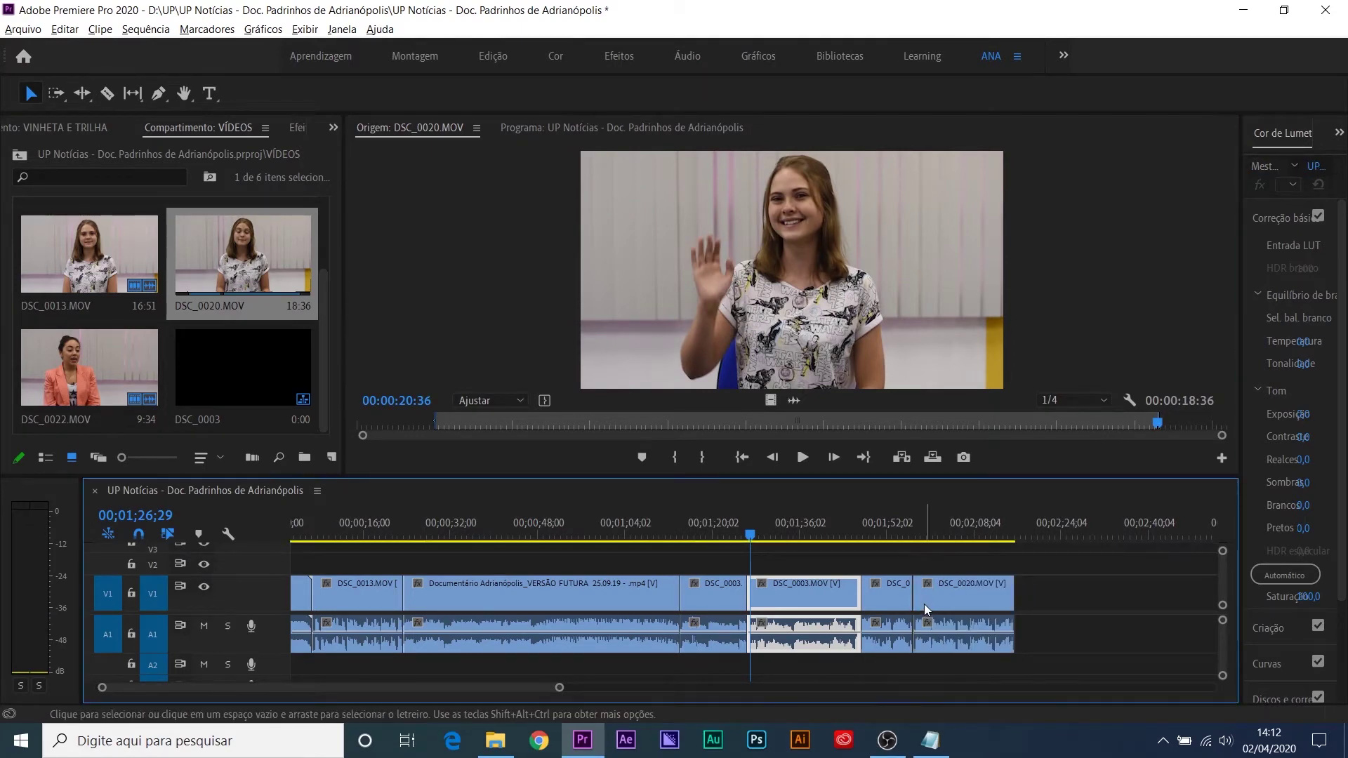
Step: Check the script's closing vignette entry and add Vinheta UP Notícias.mp4 from the VINHETA E TRILHA bin at the end of the sequence
key(alt+Tab)
double_click(481, 603)
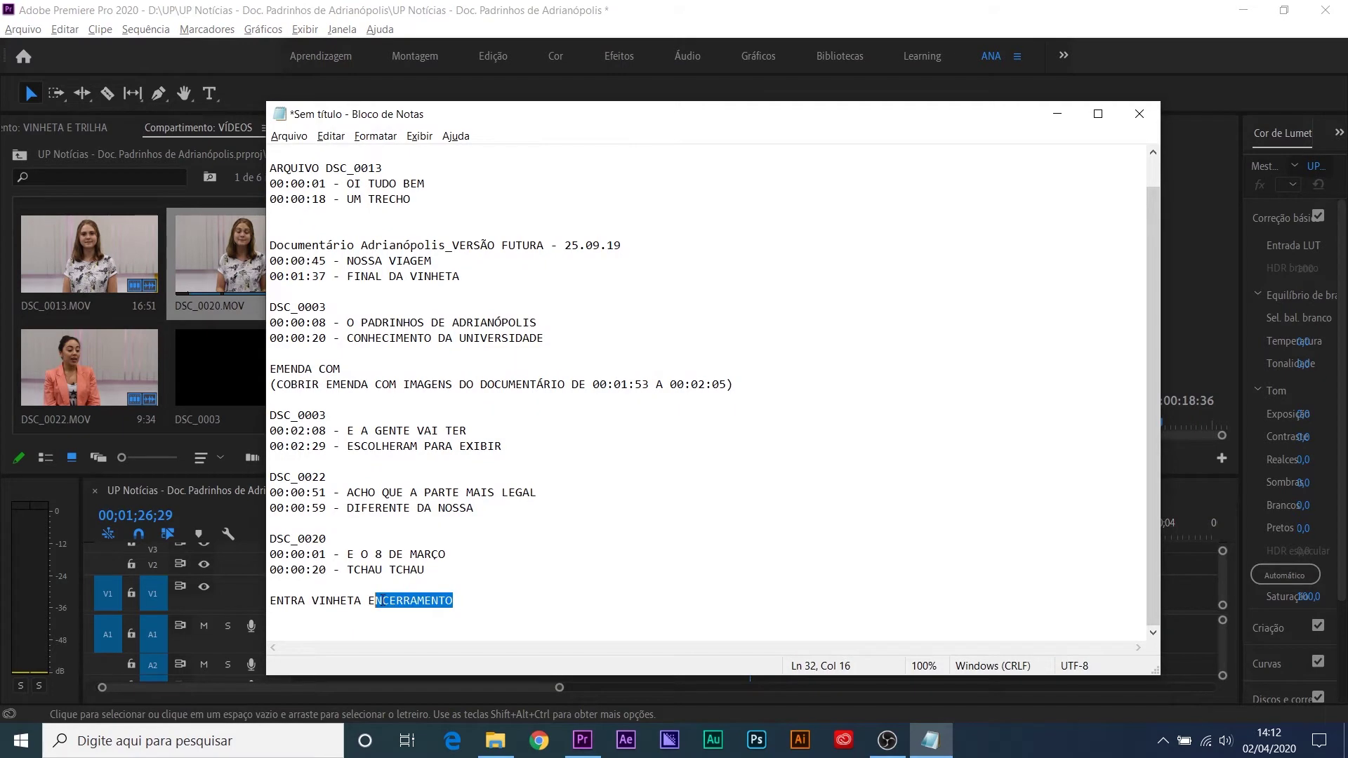
key(alt+Tab)
click(277, 361)
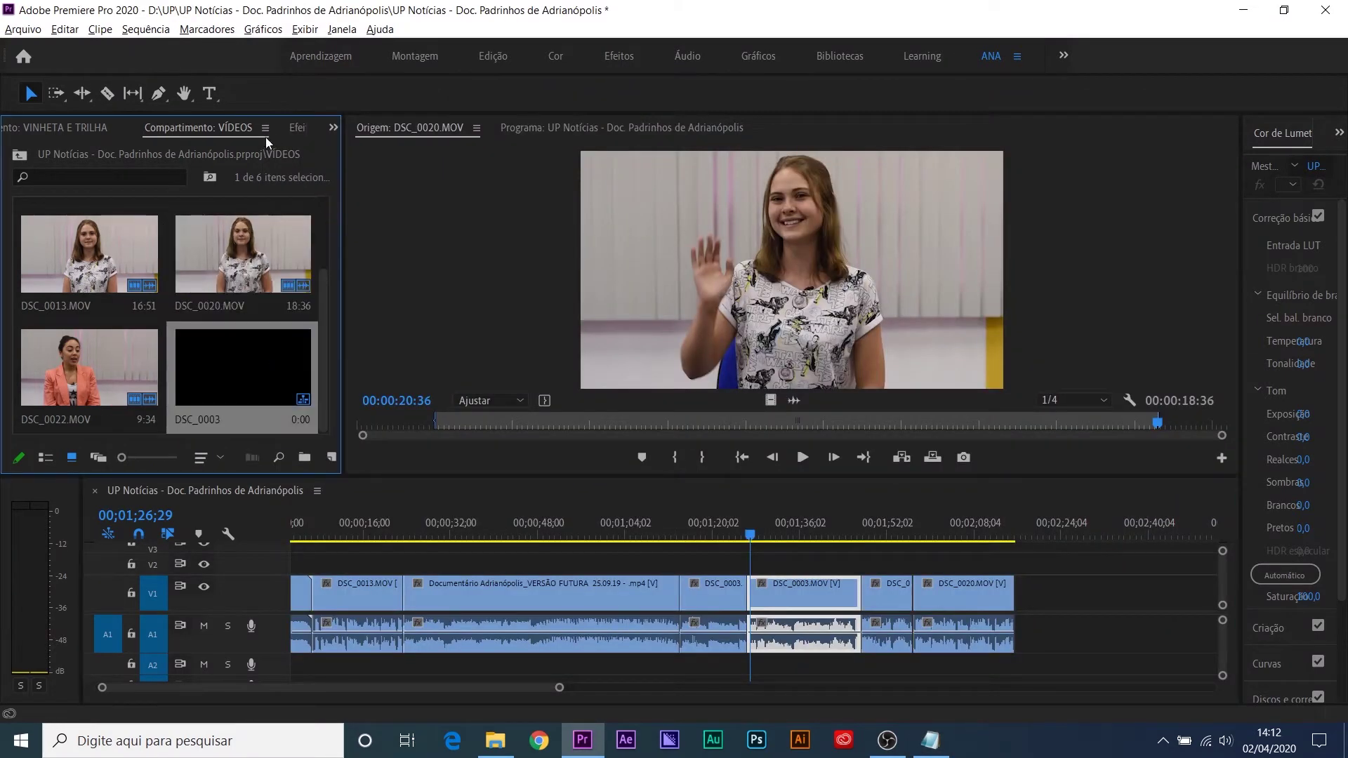
click(40, 129)
drag(237, 243, 1033, 597)
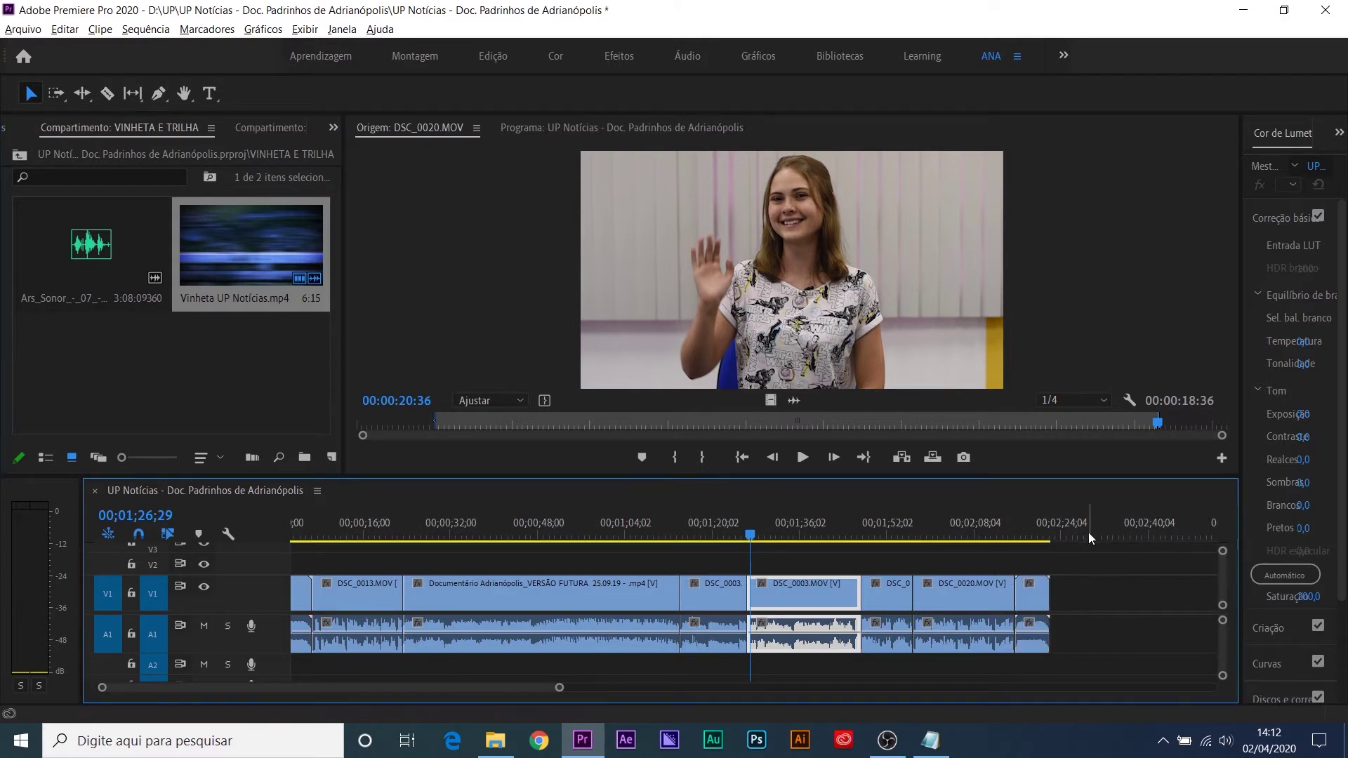
click(1097, 573)
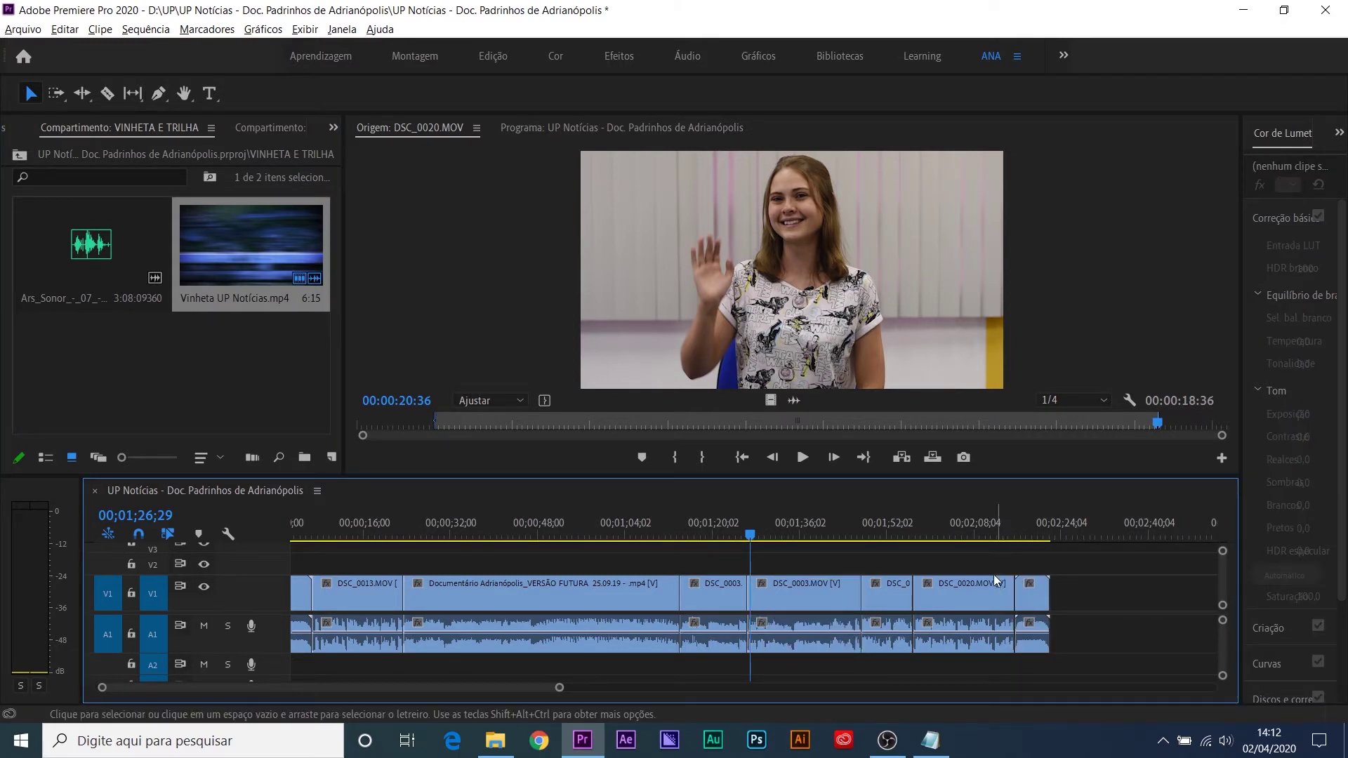
Step: Move the sequence playhead to 00;01;17;14 in the first DSC_0003 segment and make the Timeline panel taller
key(minus)
click(361, 517)
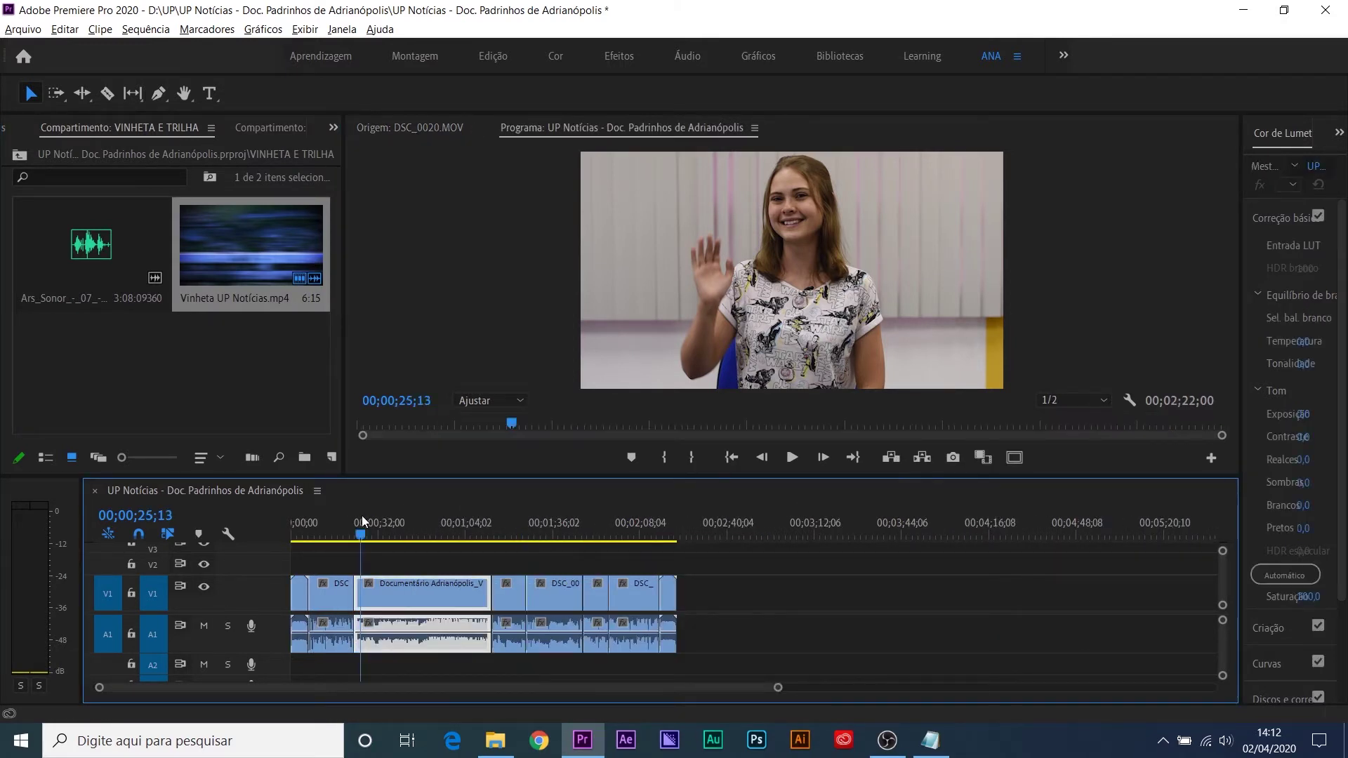
key(equal)
click(715, 521)
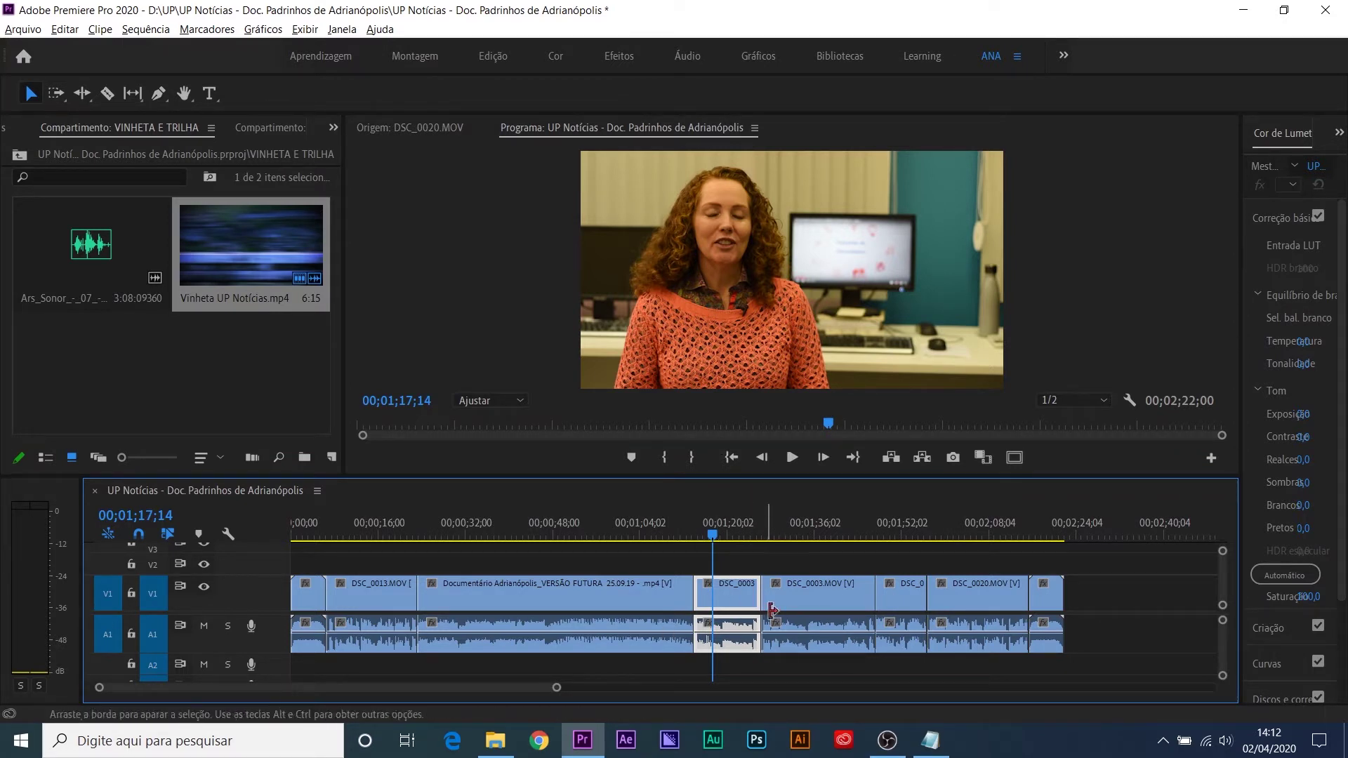
drag(679, 476, 679, 433)
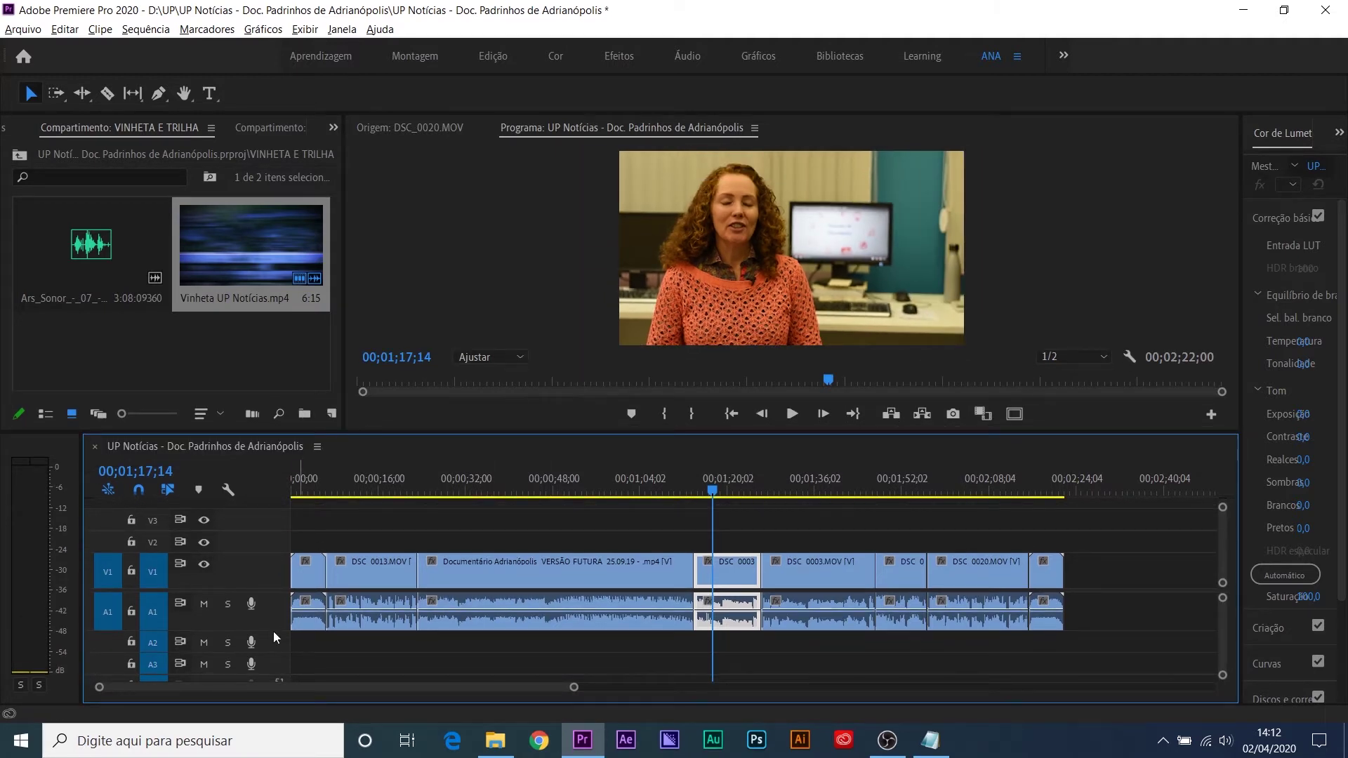
Step: Increase the height of audio track A1 so the clip waveforms are larger, and return the playhead to the opening vignette
drag(273, 630, 277, 659)
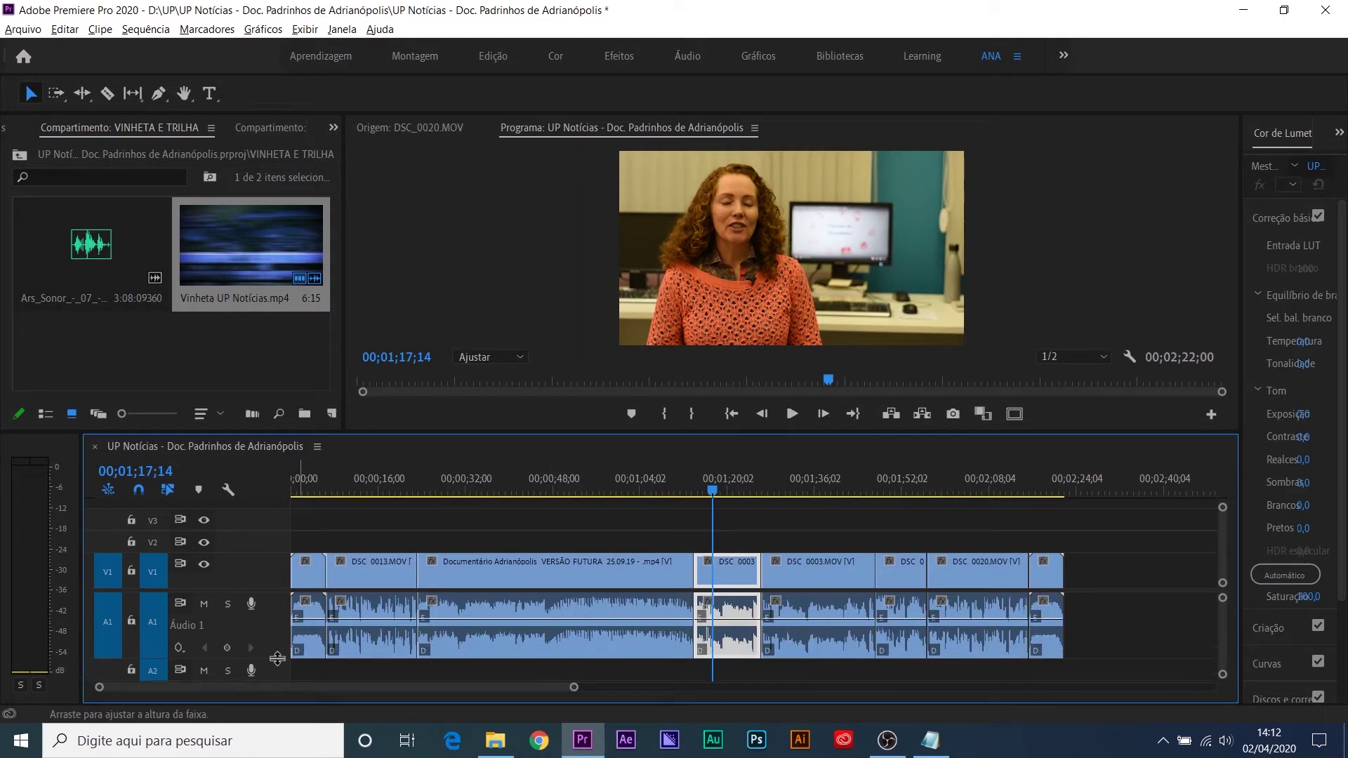
key(minus)
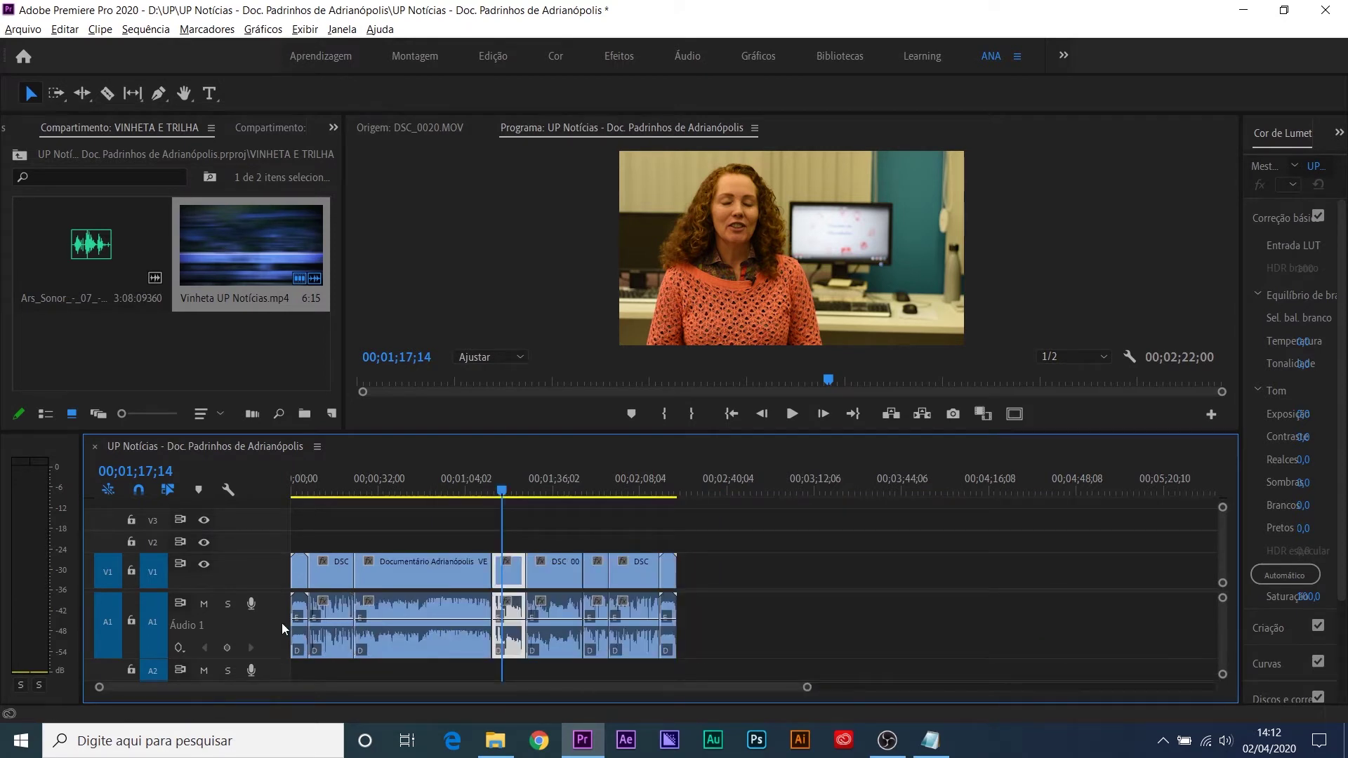
click(300, 487)
key(equal)
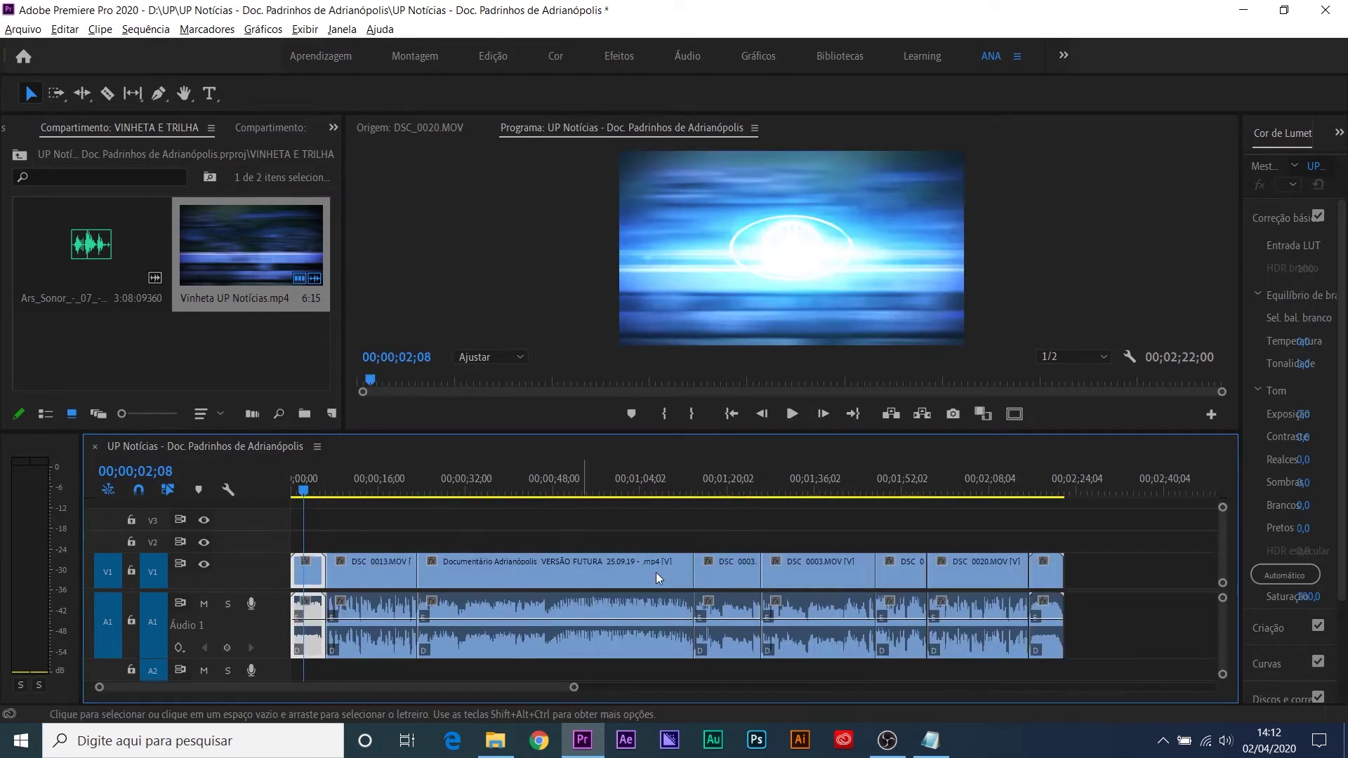
click(986, 670)
Step: Play parts of the DSC_0013 segment from 00;00;14;05 and check its levels on the audio meters
drag(358, 475, 371, 477)
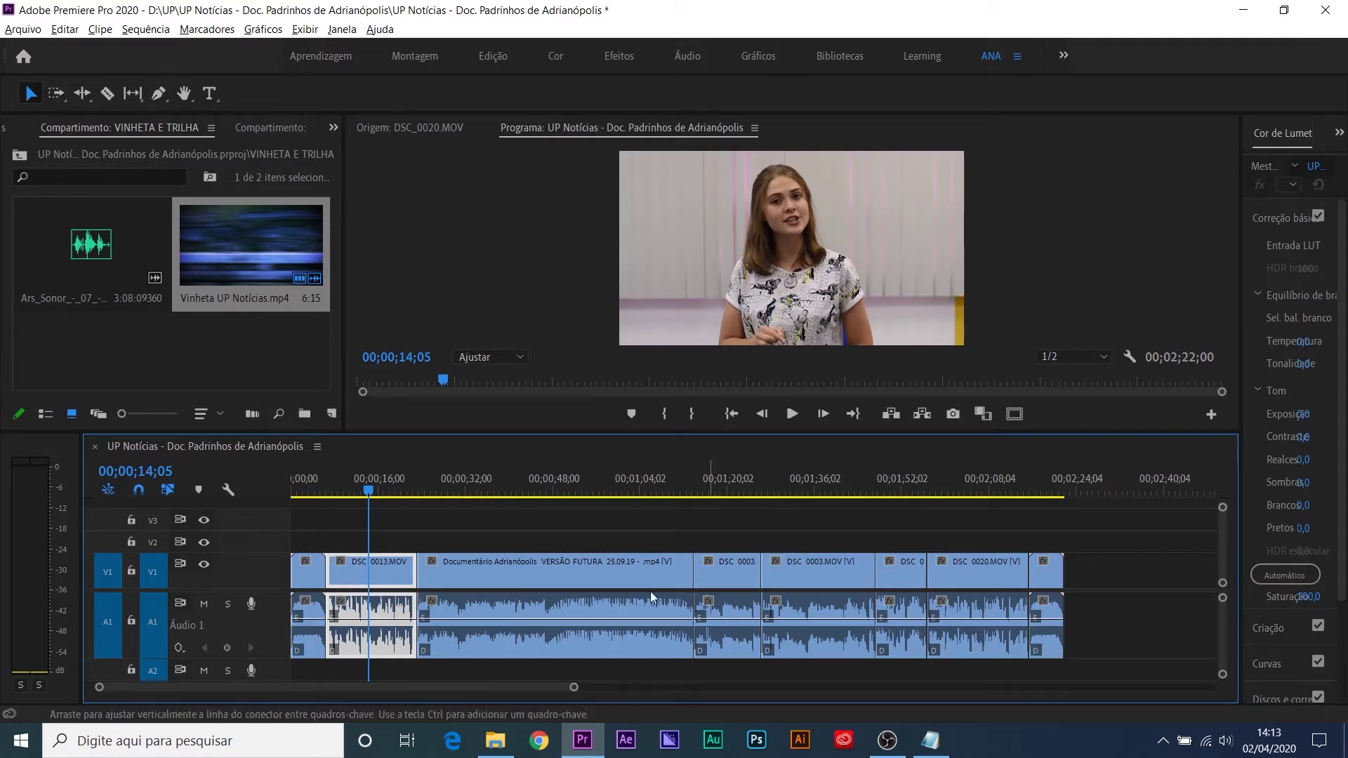
key(space)
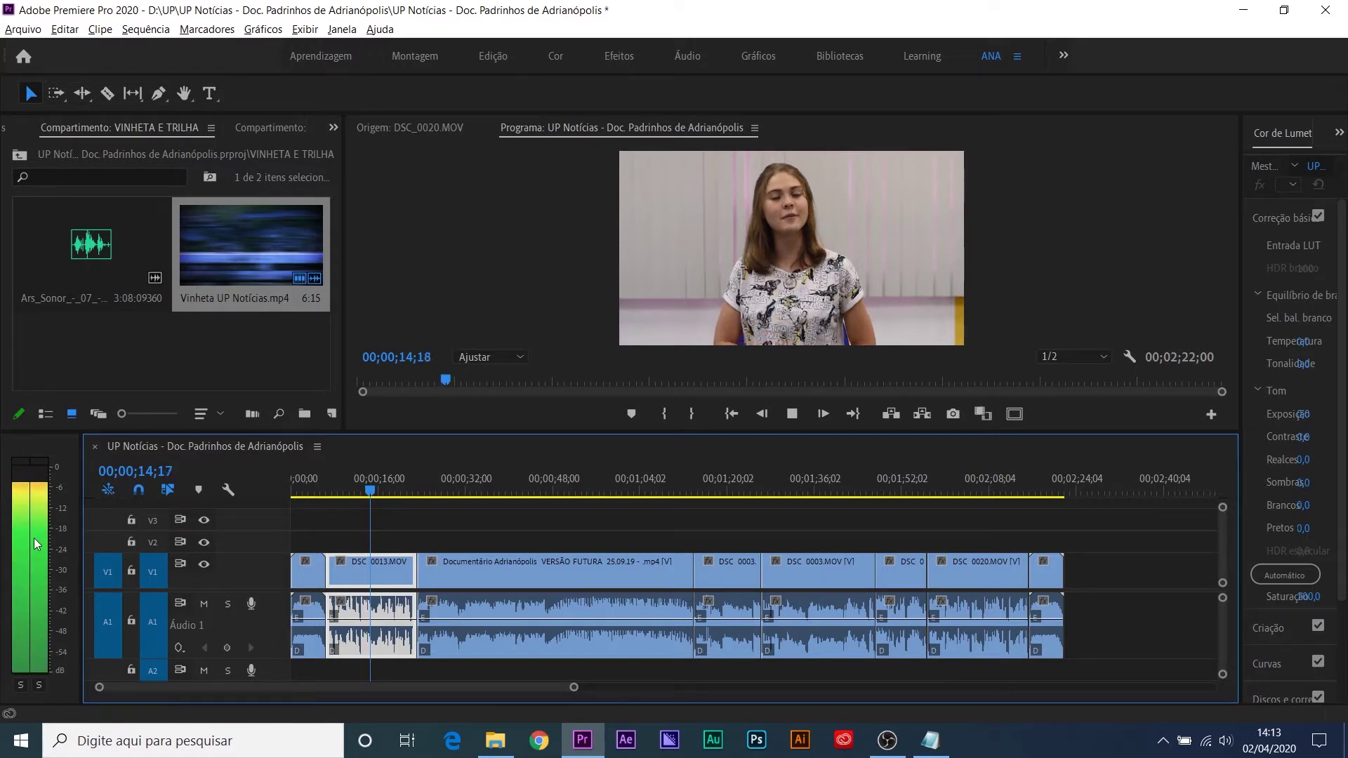
key(space)
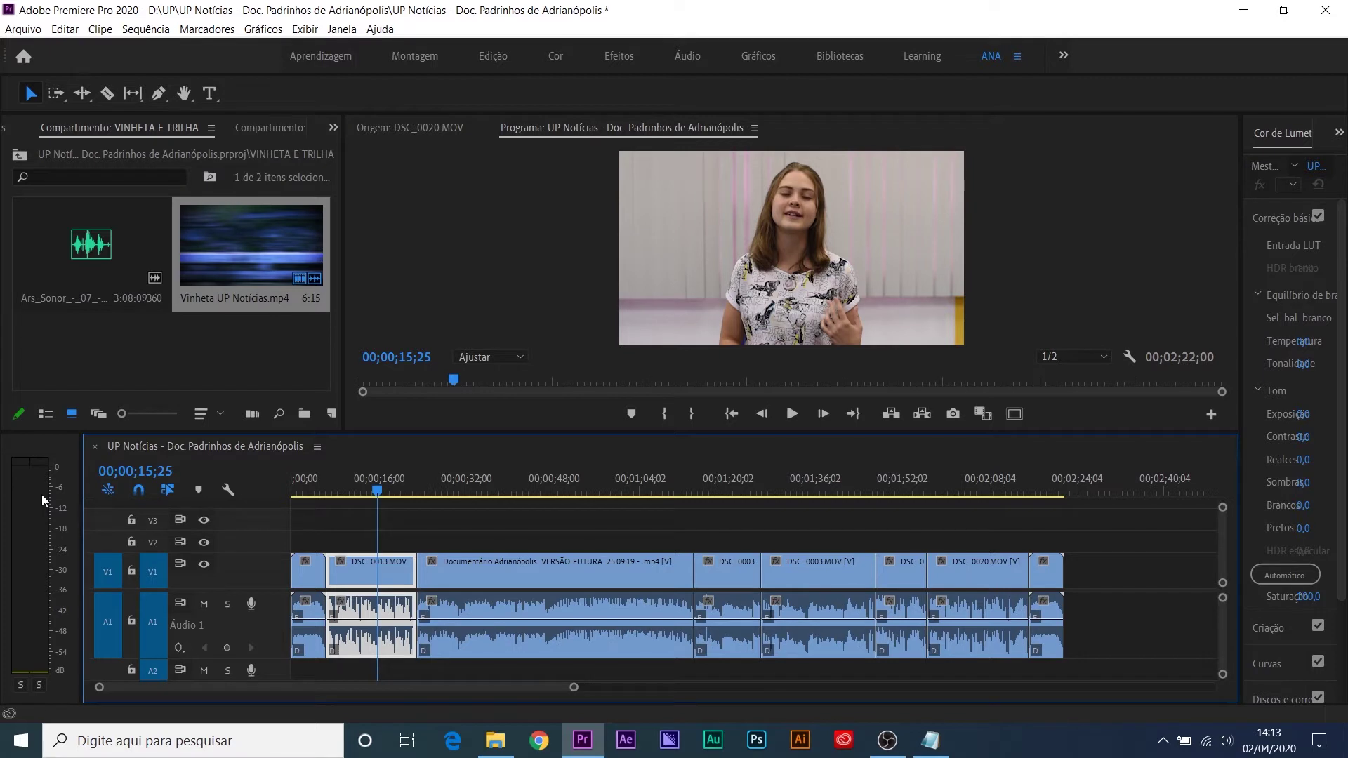
key(space)
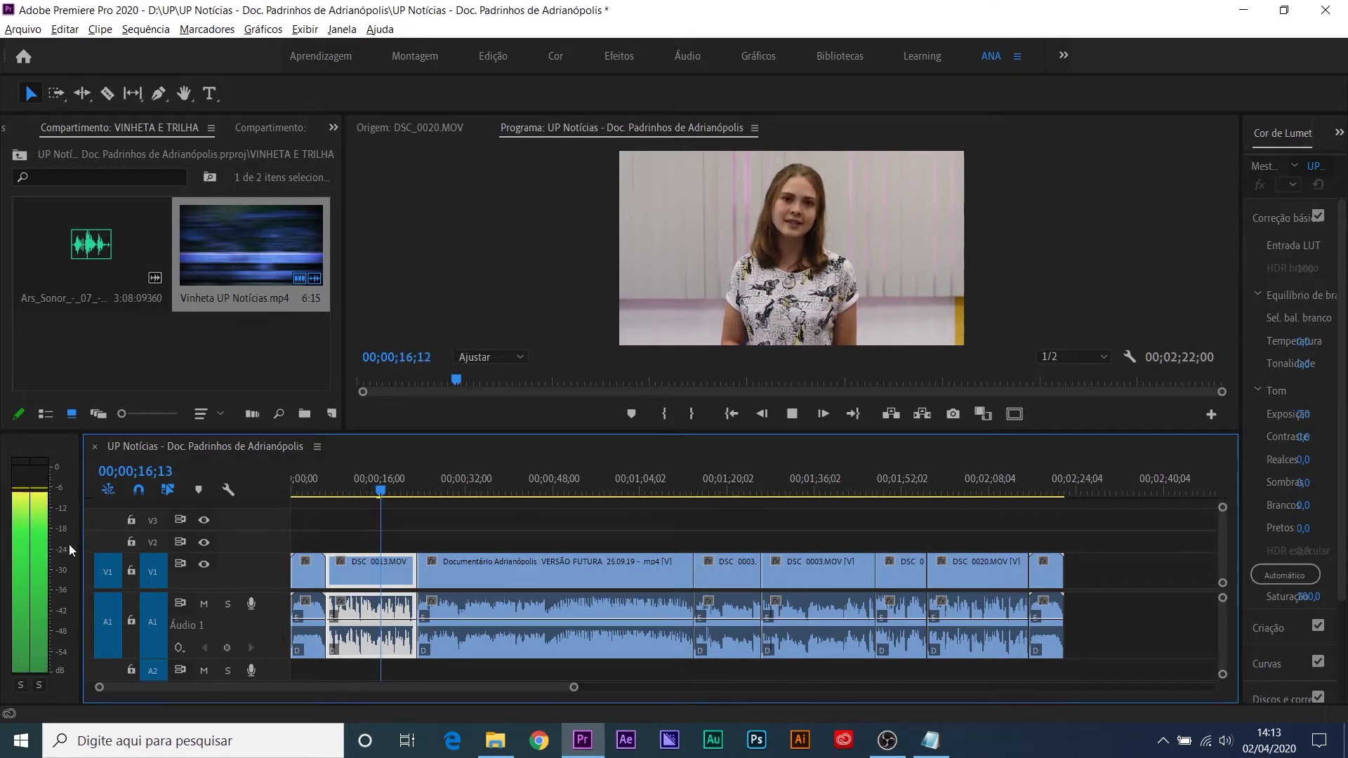
key(space)
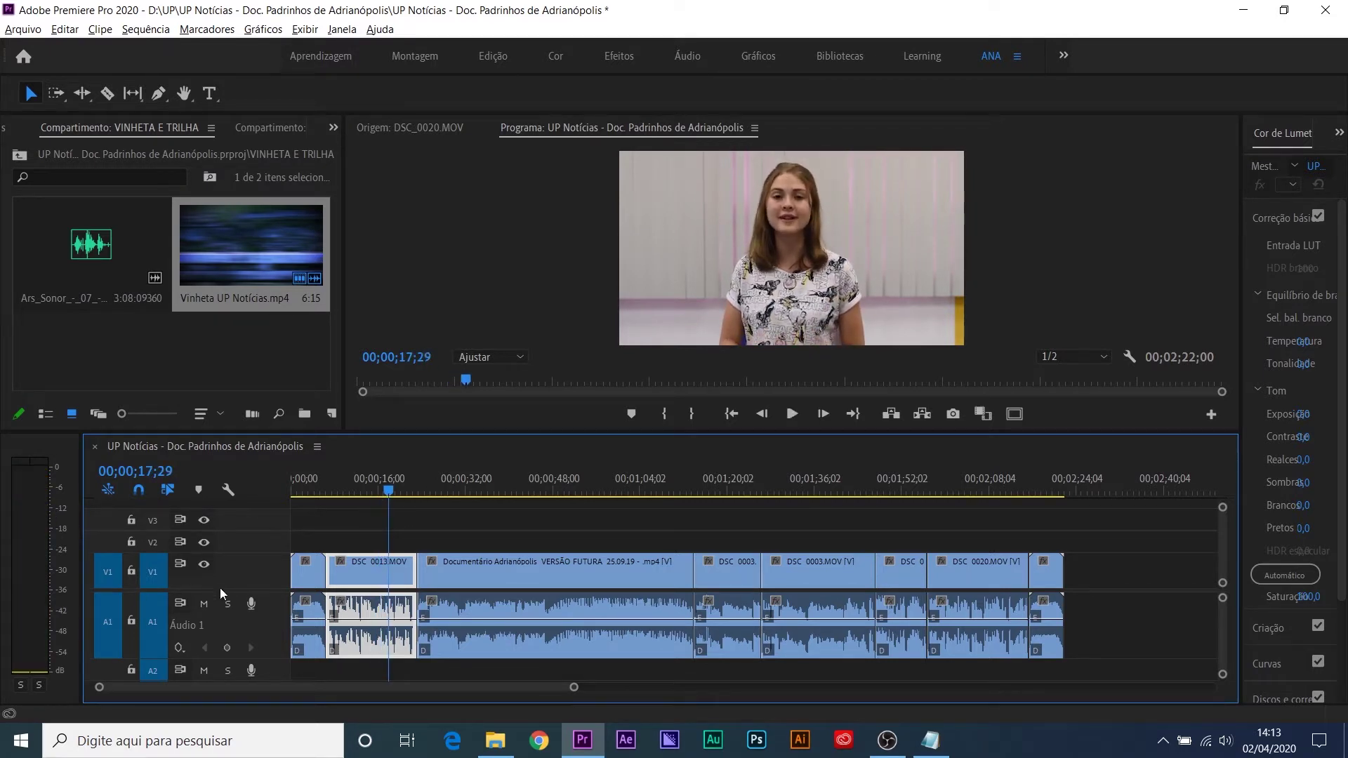
Step: Normalize all peaks to 0 dB on every clip between the opening and closing vignettes using Audio Gain
drag(983, 670, 363, 636)
right_click(376, 609)
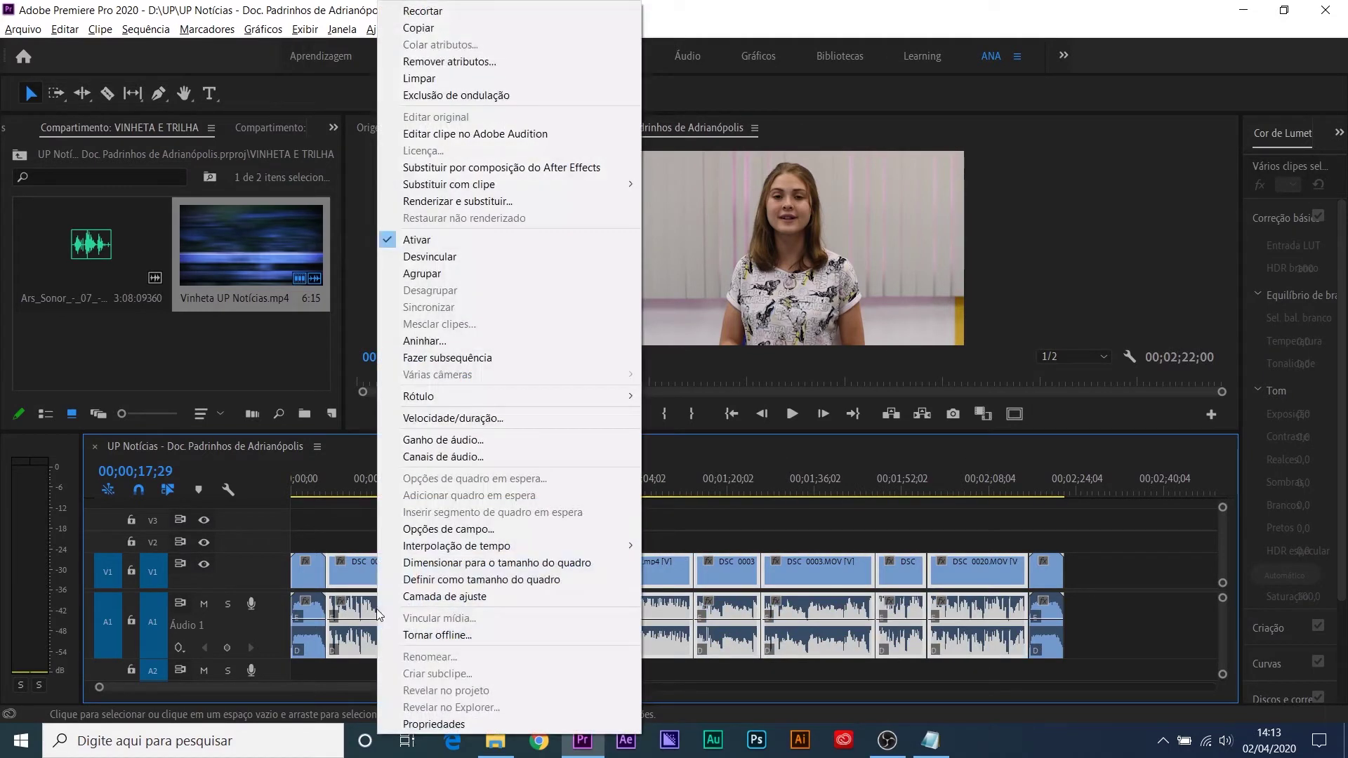
click(719, 491)
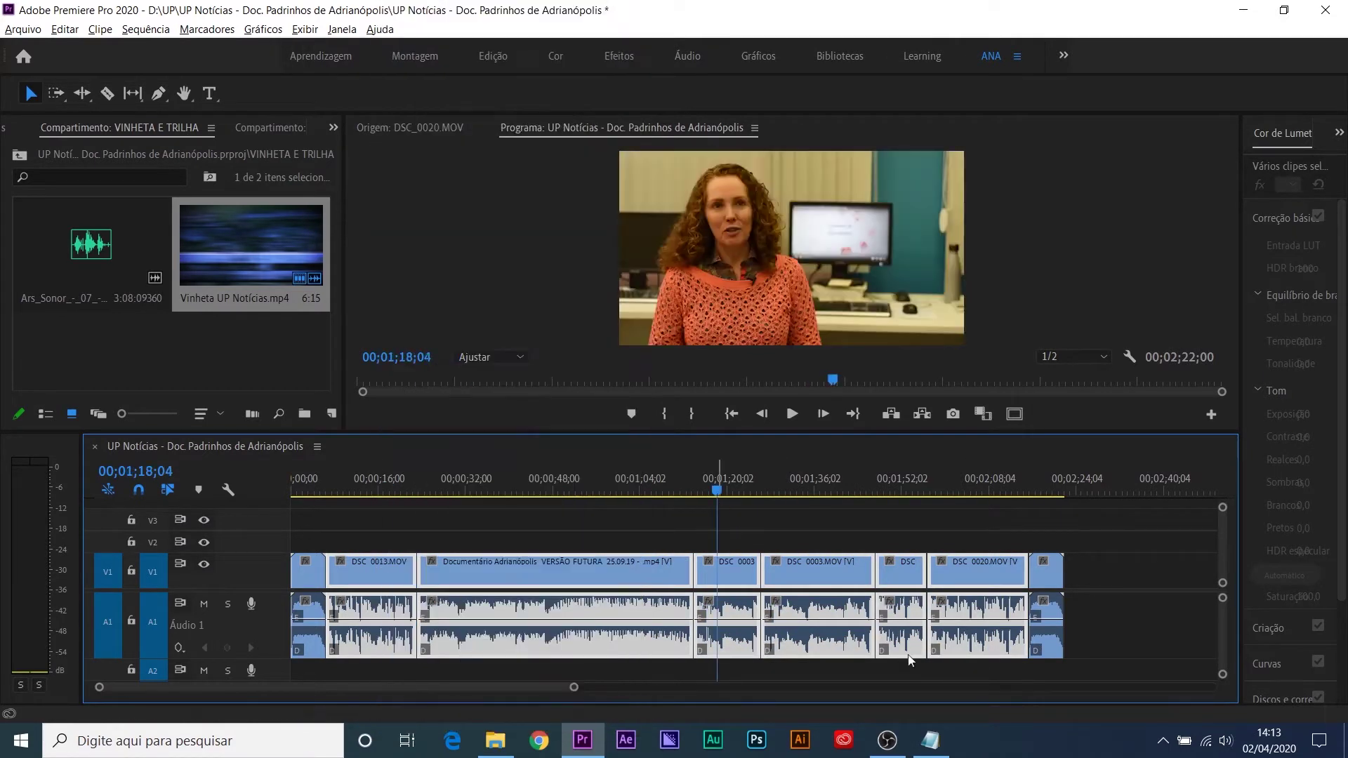
scroll(1001, 686, down, 5)
key(minus)
key(minus)
key(minus)
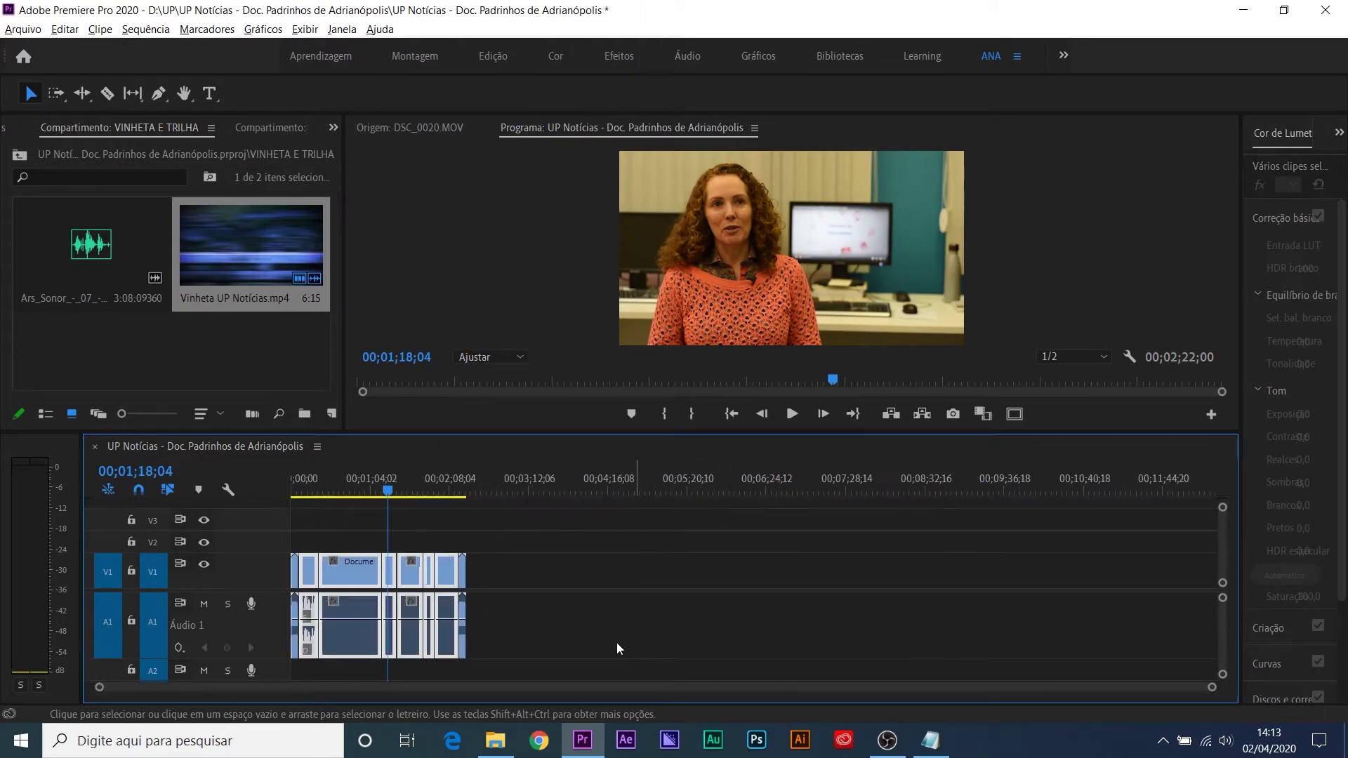
key(equal)
key(equal)
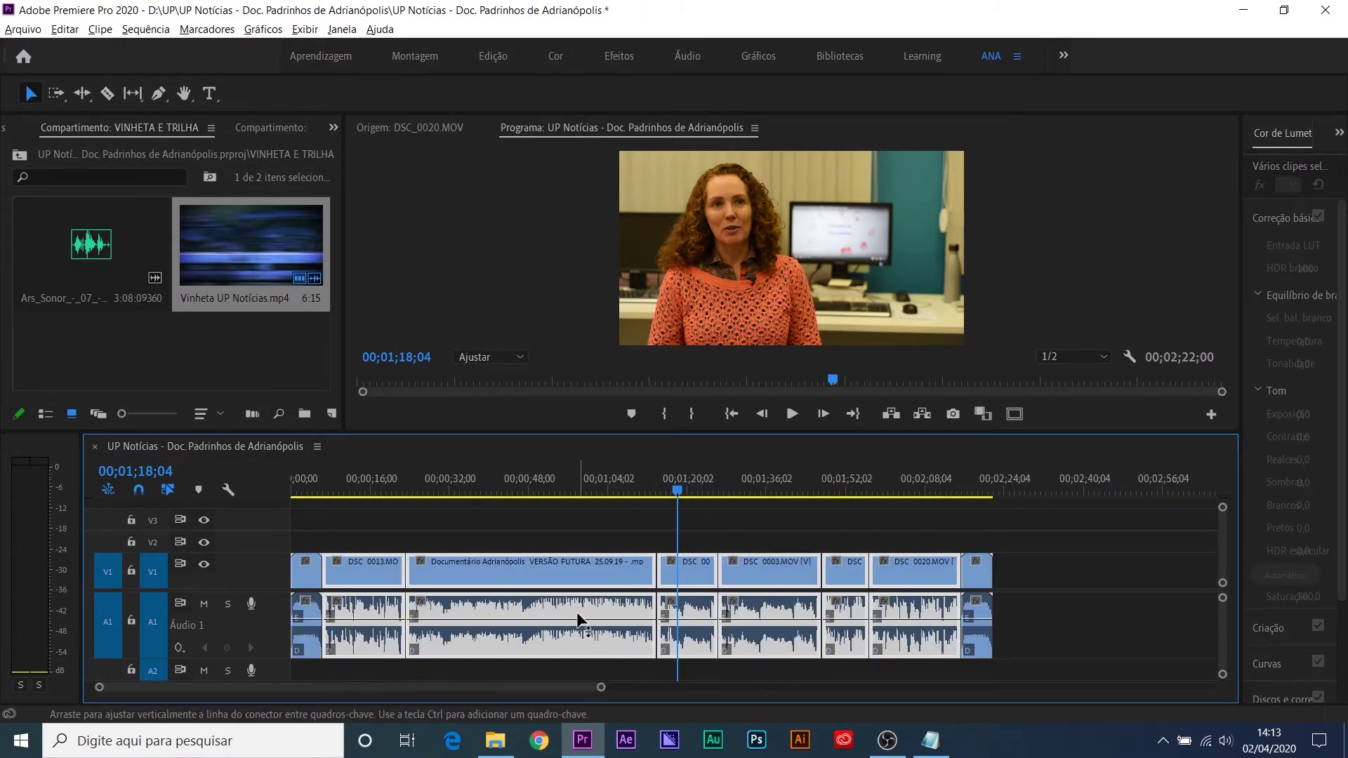
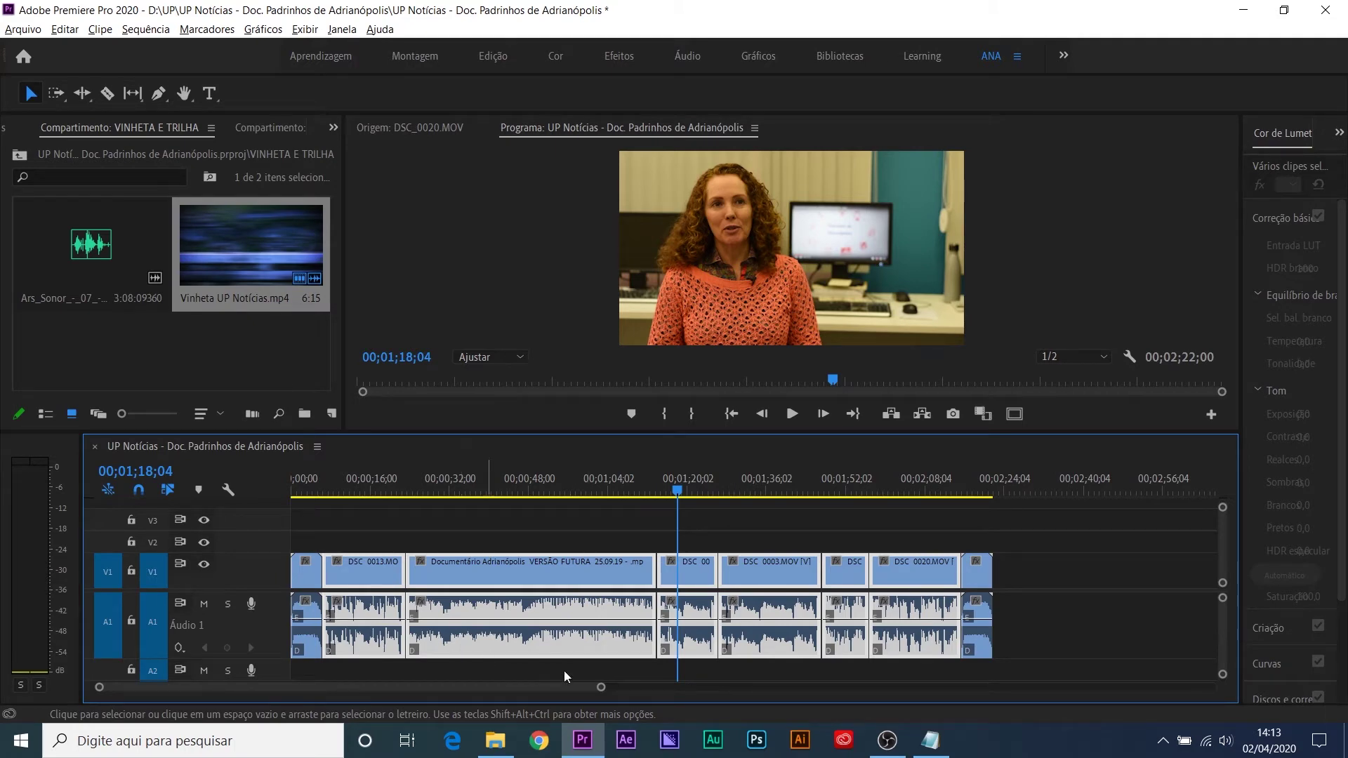
right_click(516, 613)
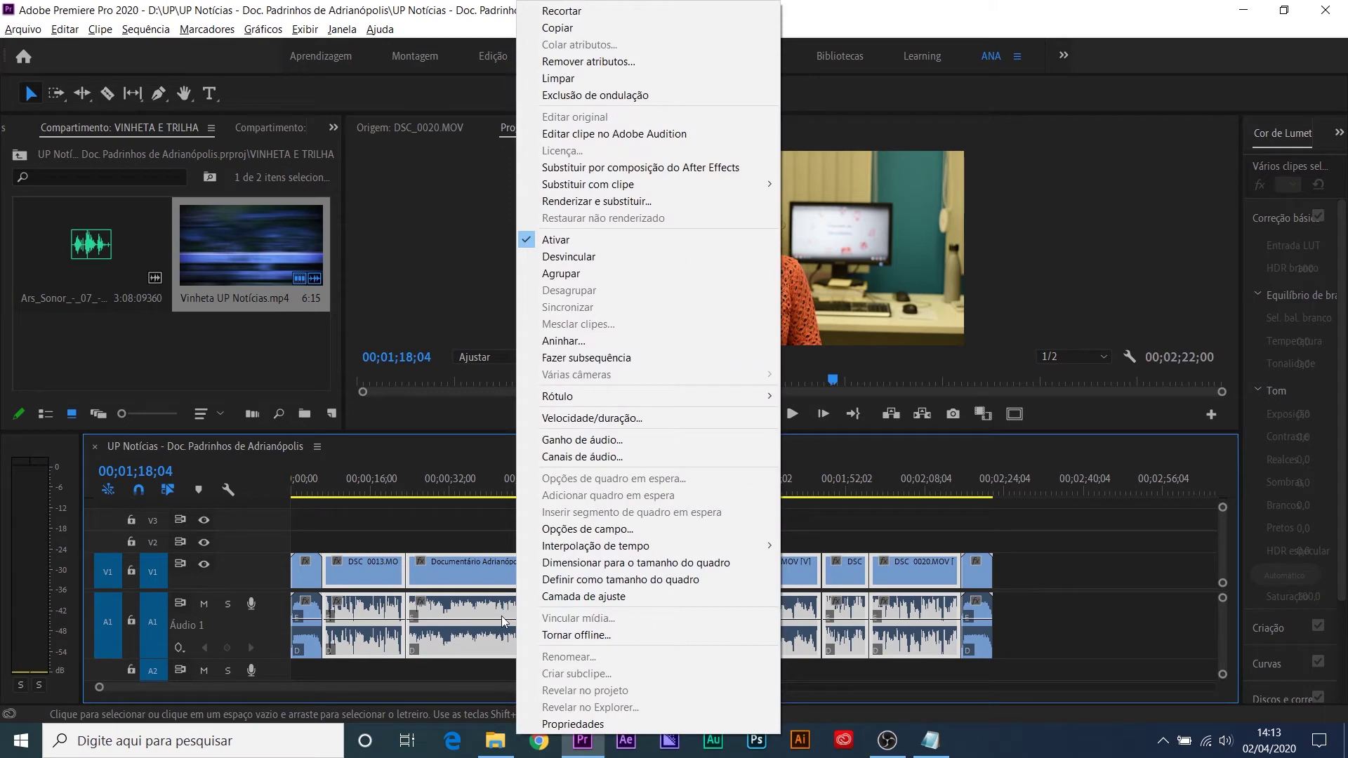
click(670, 440)
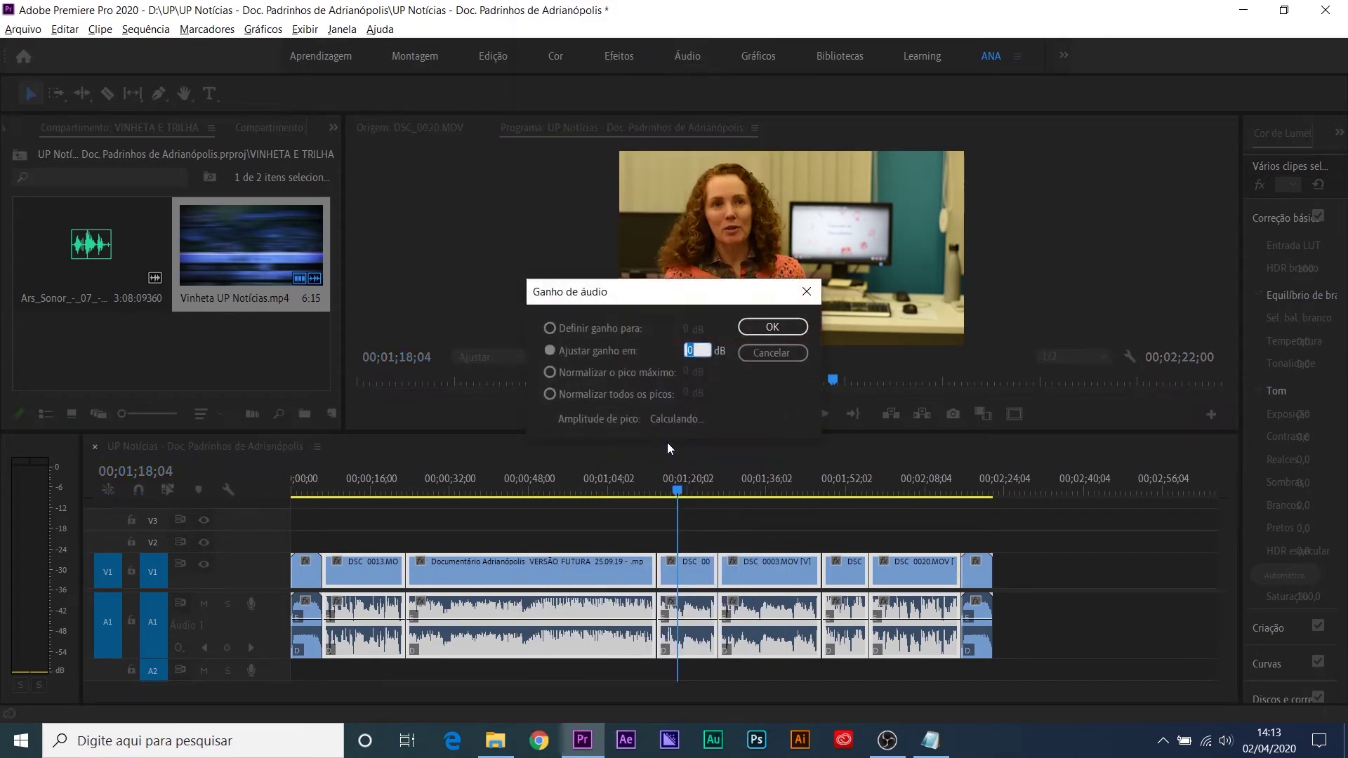
click(591, 395)
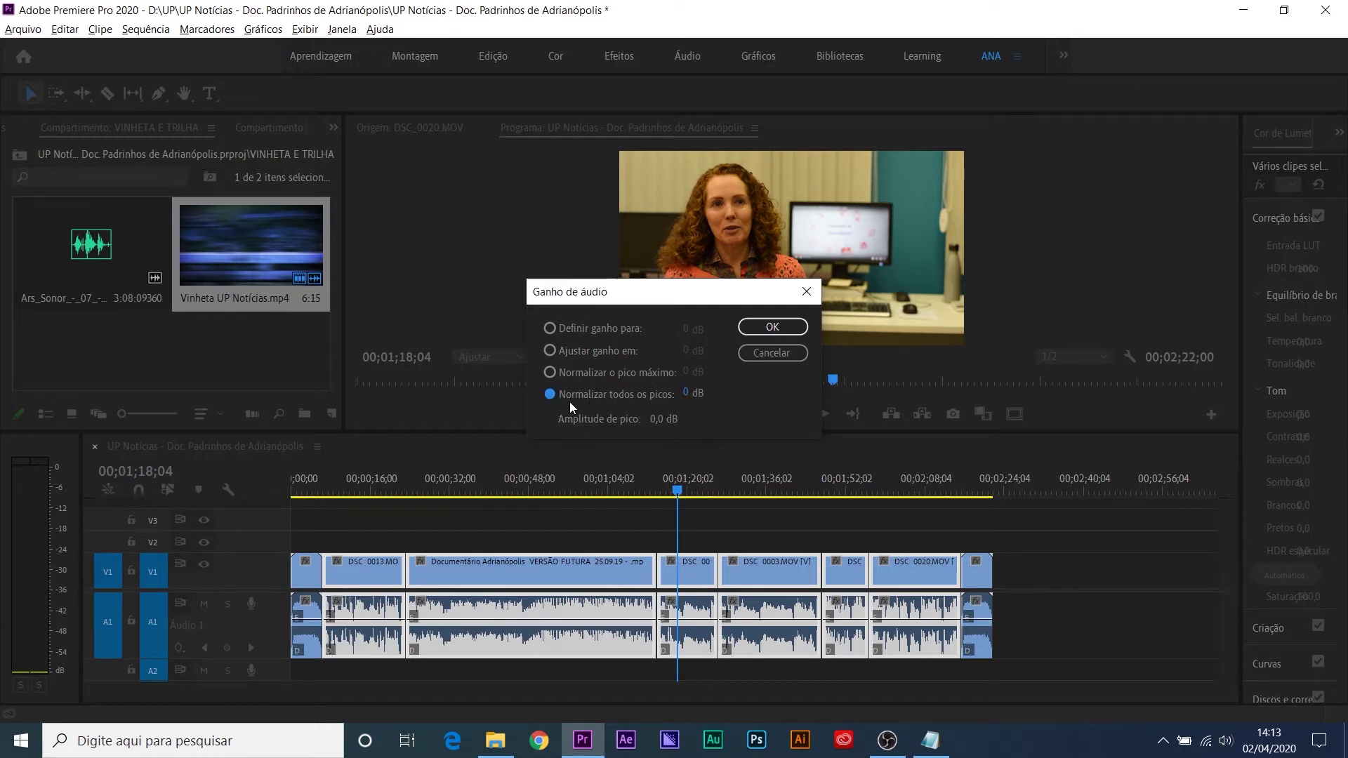
drag(688, 290, 660, 369)
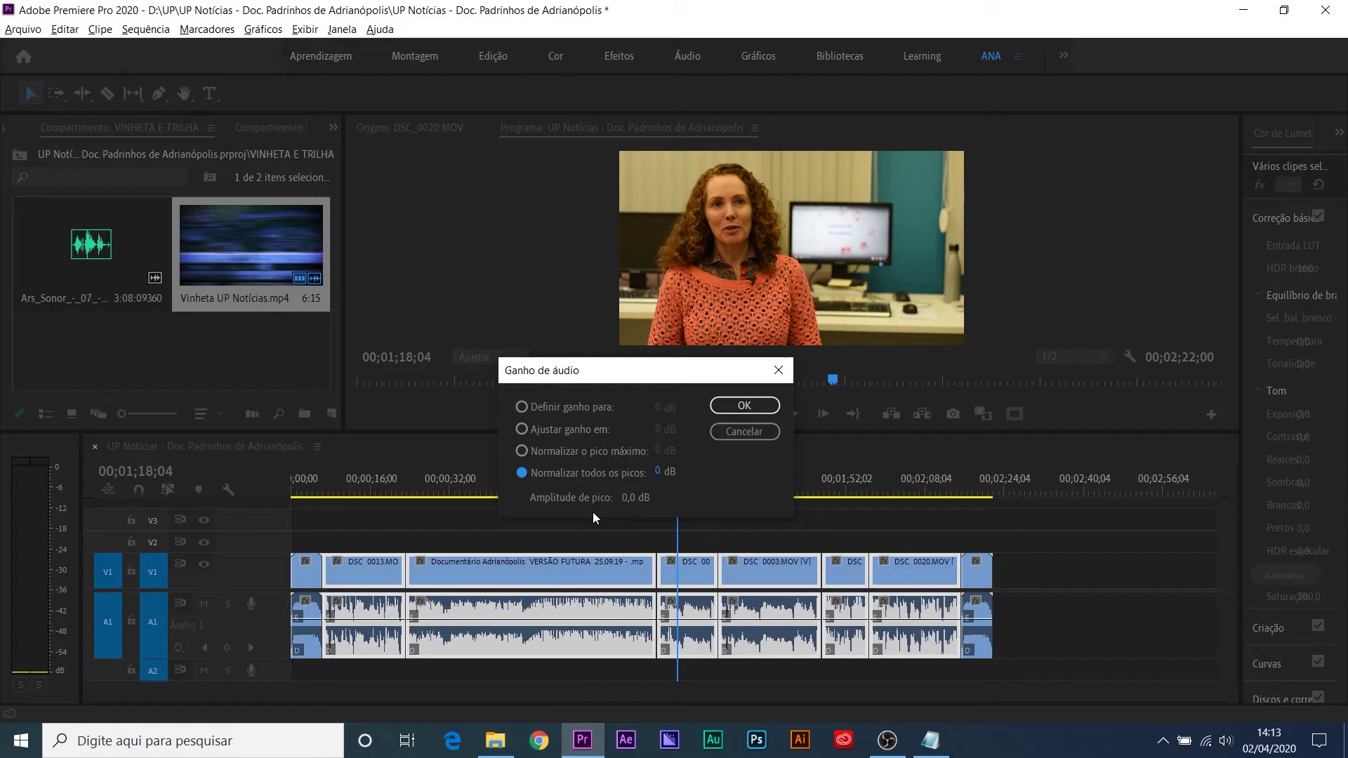
click(747, 405)
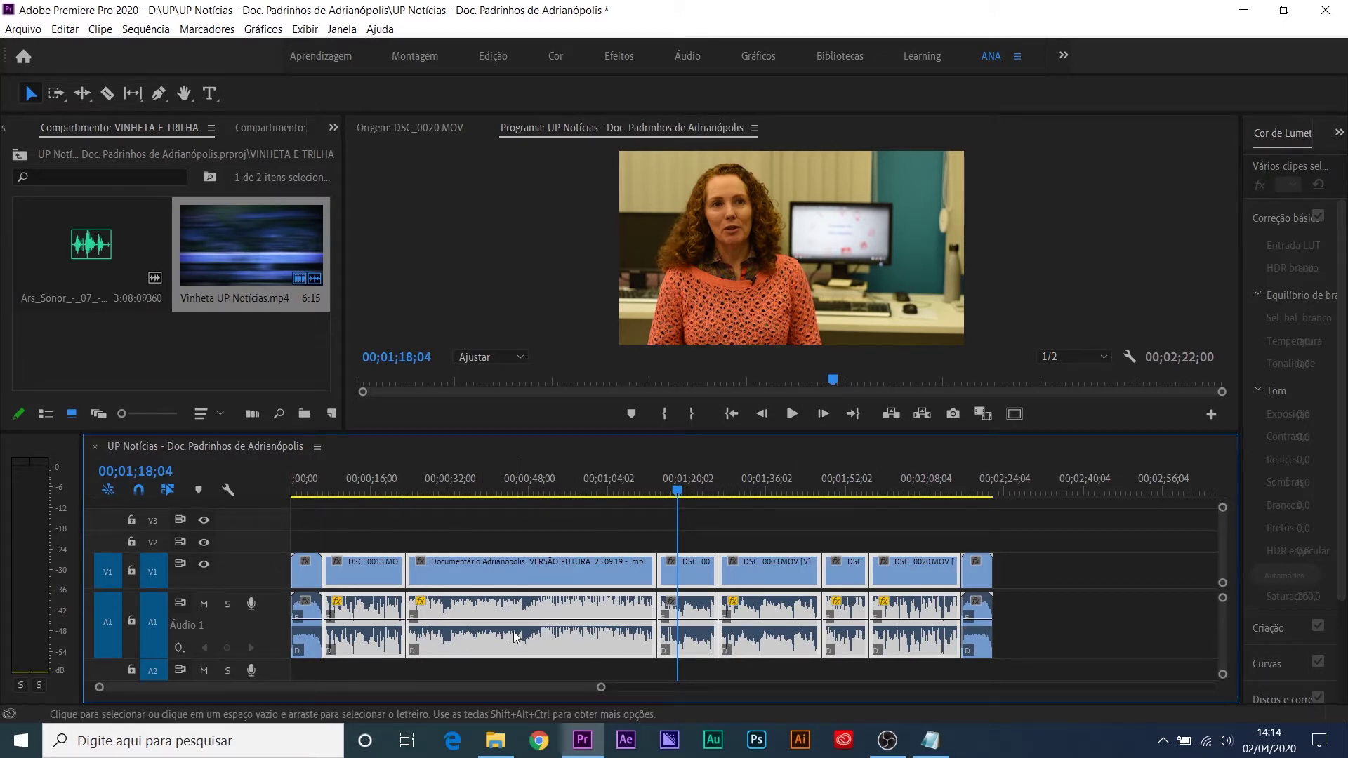
Step: Deselect the clips and place the playhead at 00;00;07;08, just after the join between the opening vignette and DSC_0013
click(344, 477)
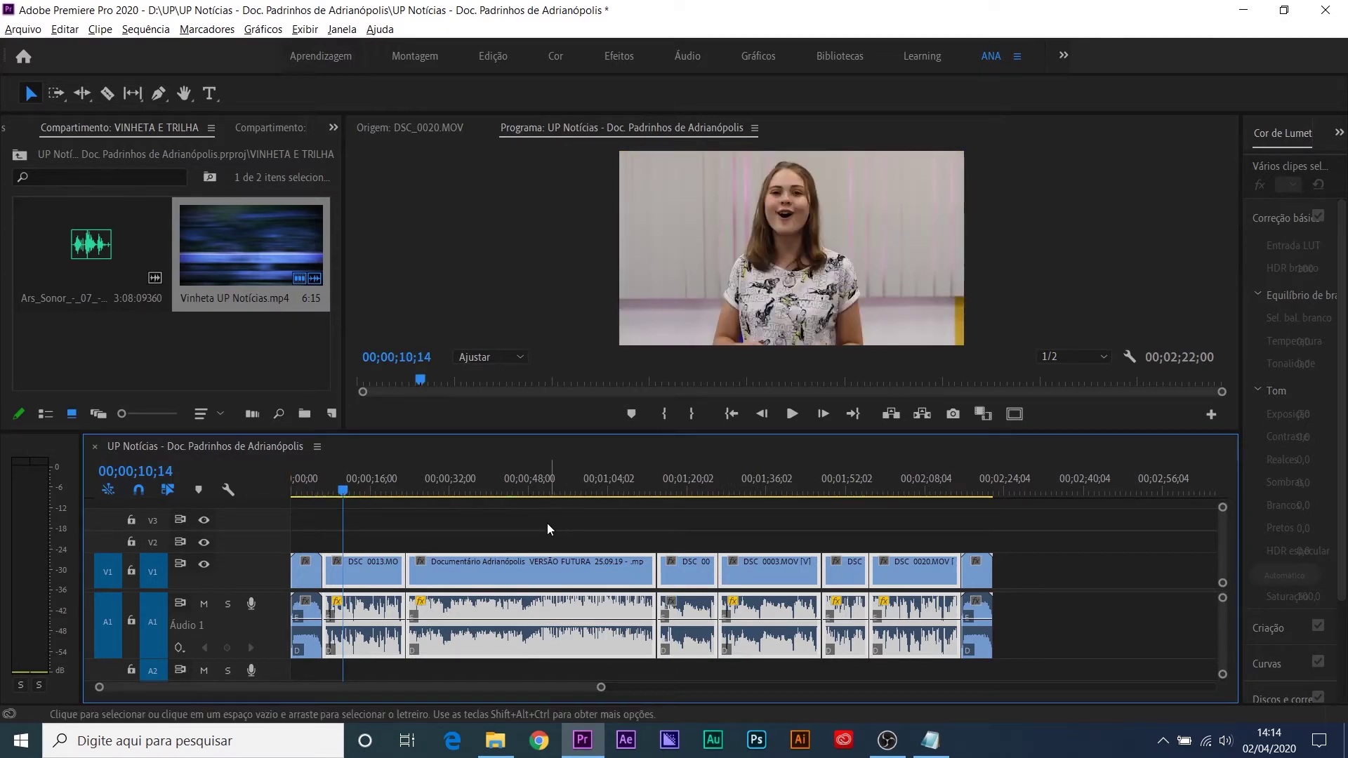
click(604, 523)
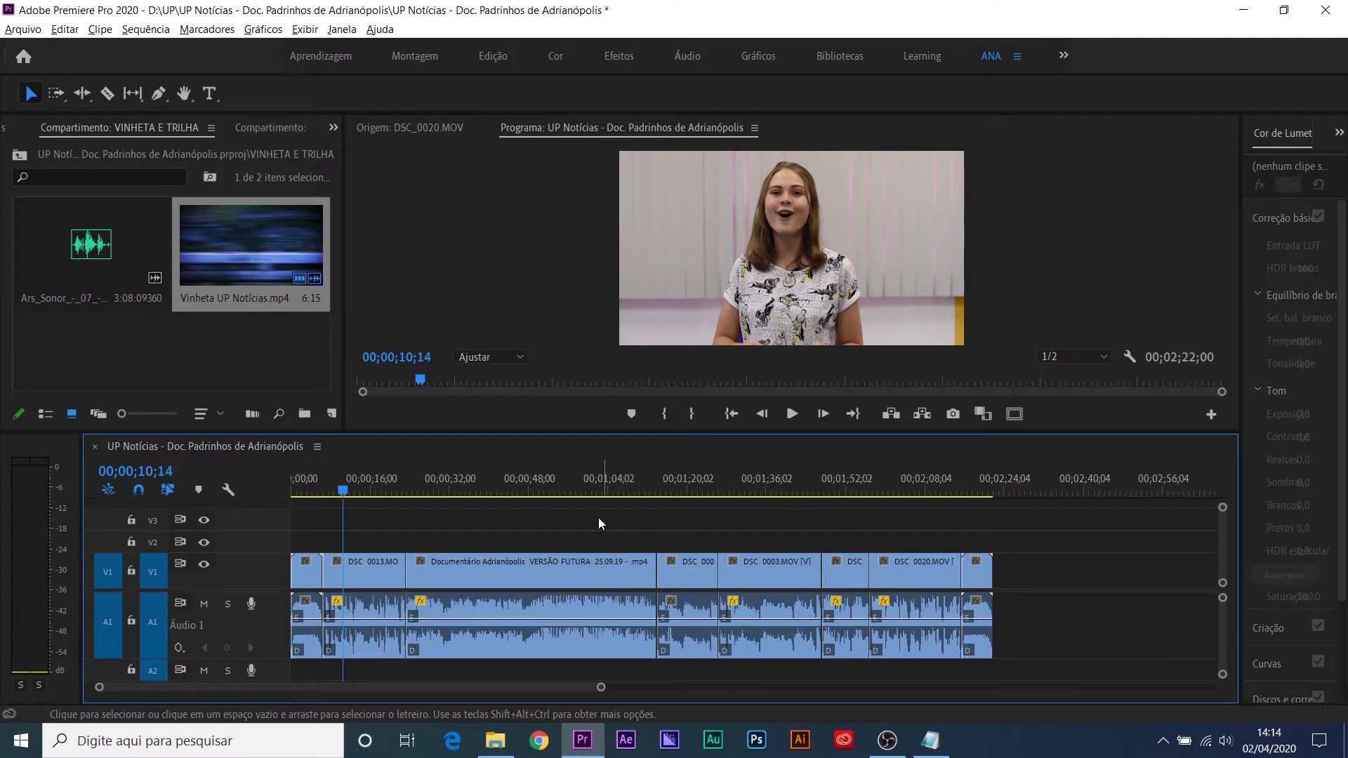
key(equal)
key(equal)
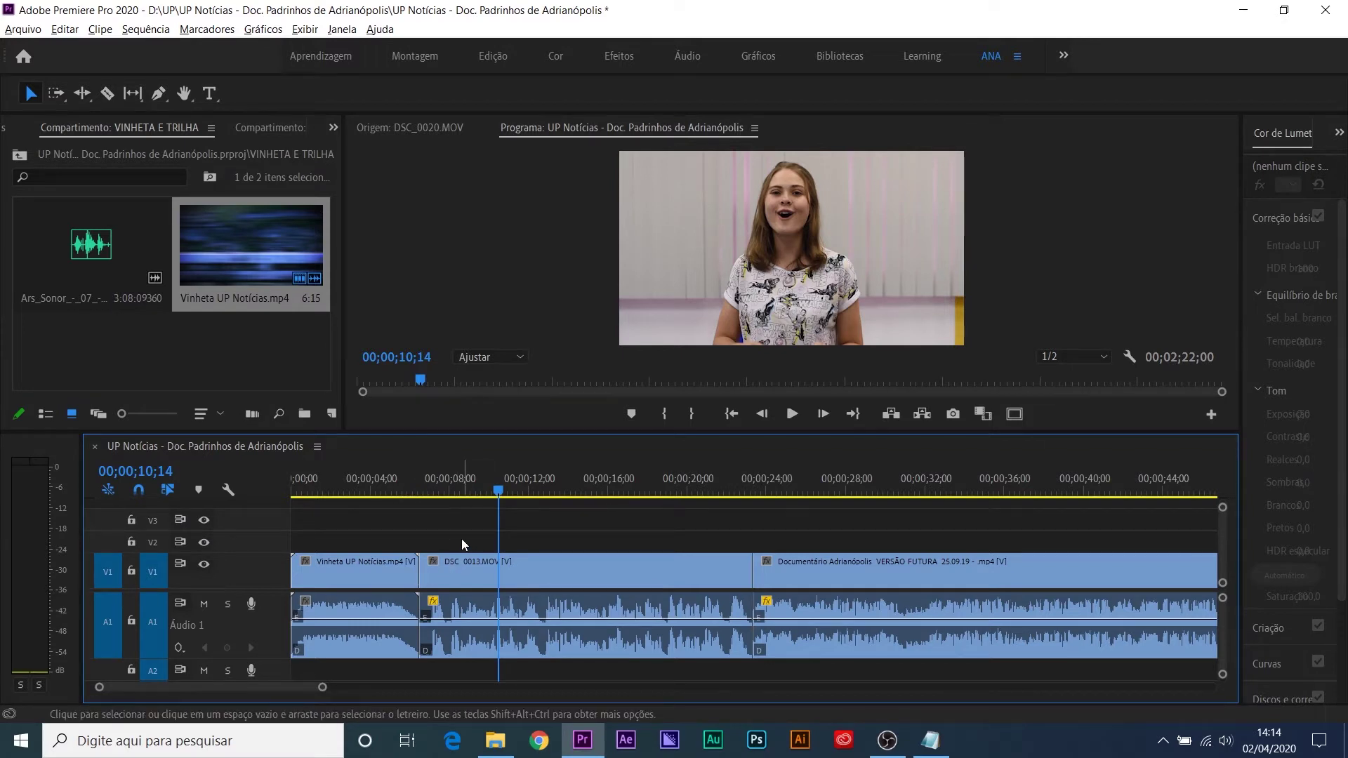
key(equal)
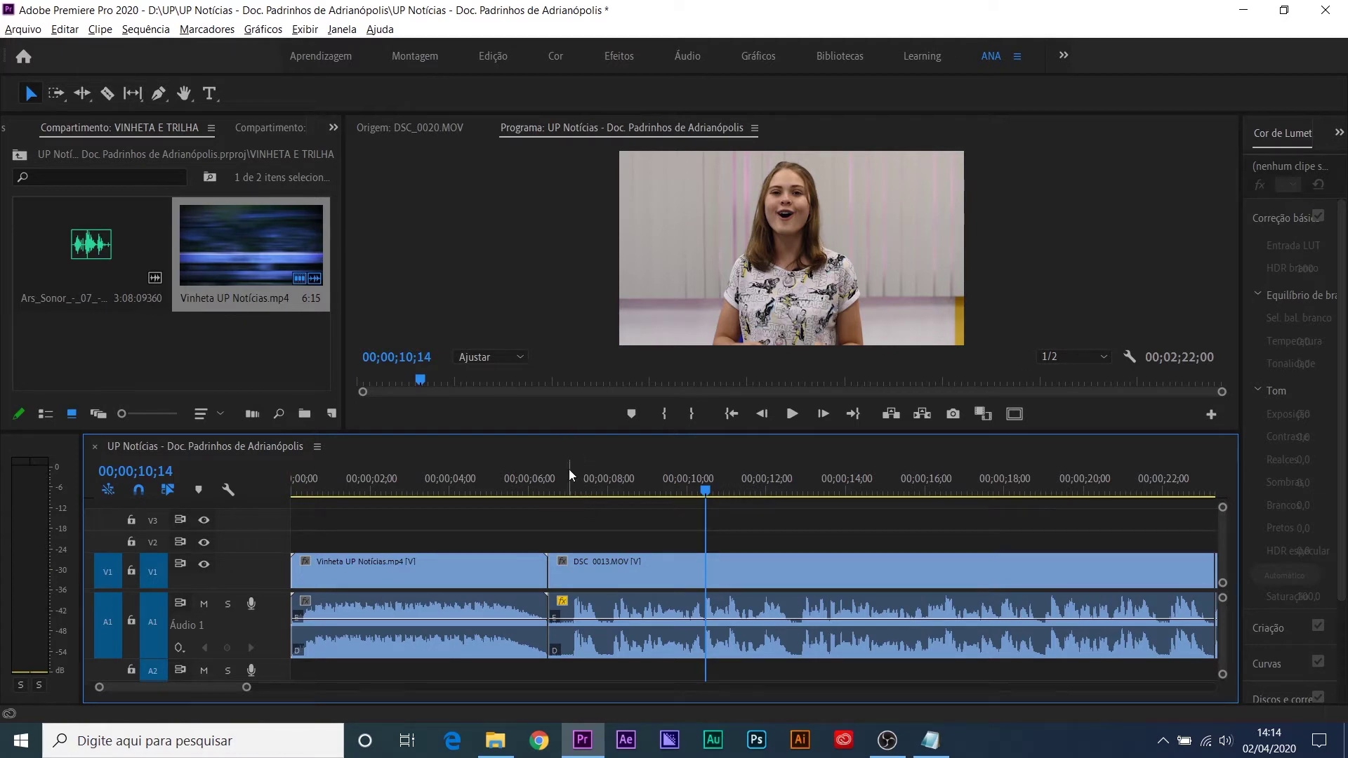
key(equal)
key(minus)
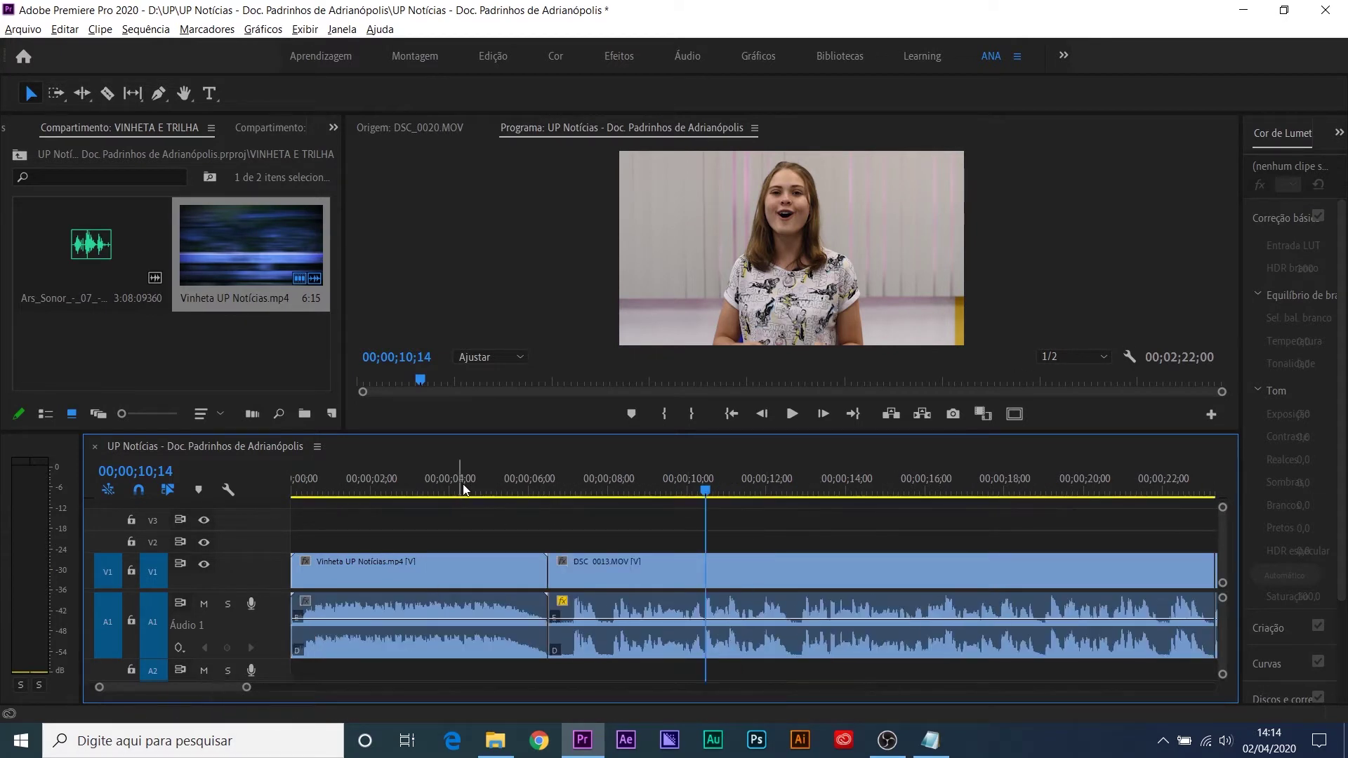
click(484, 479)
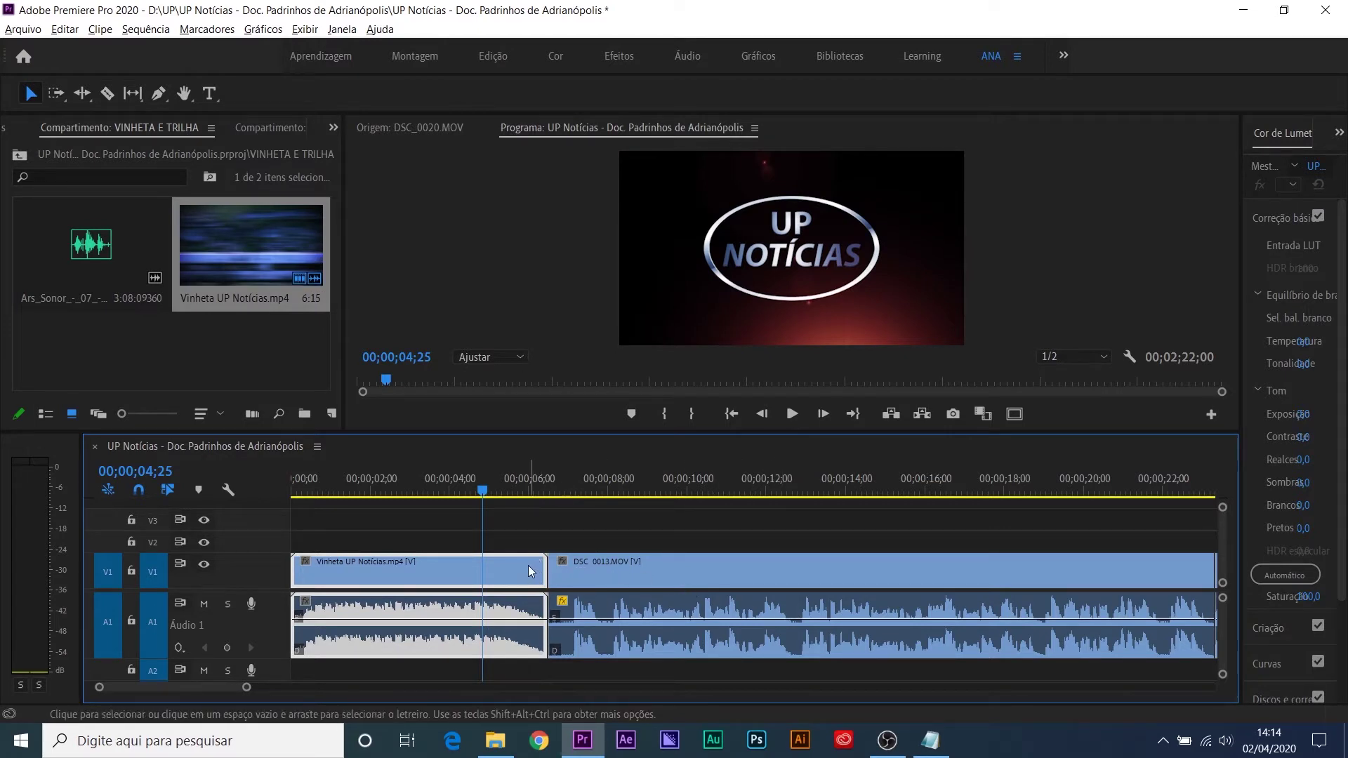
drag(512, 478, 582, 503)
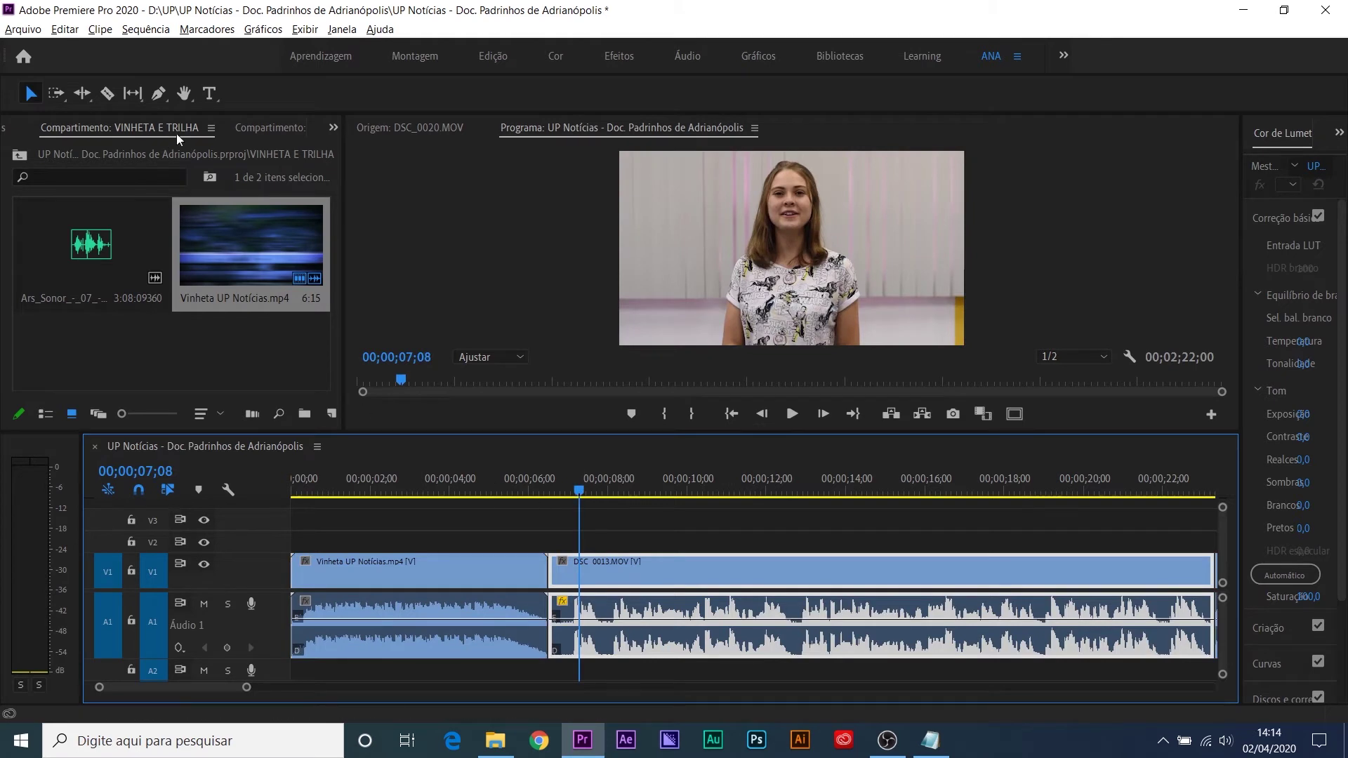
Step: Bring up the Efeitos panel and look through the Transições de vídeo categories
click(333, 129)
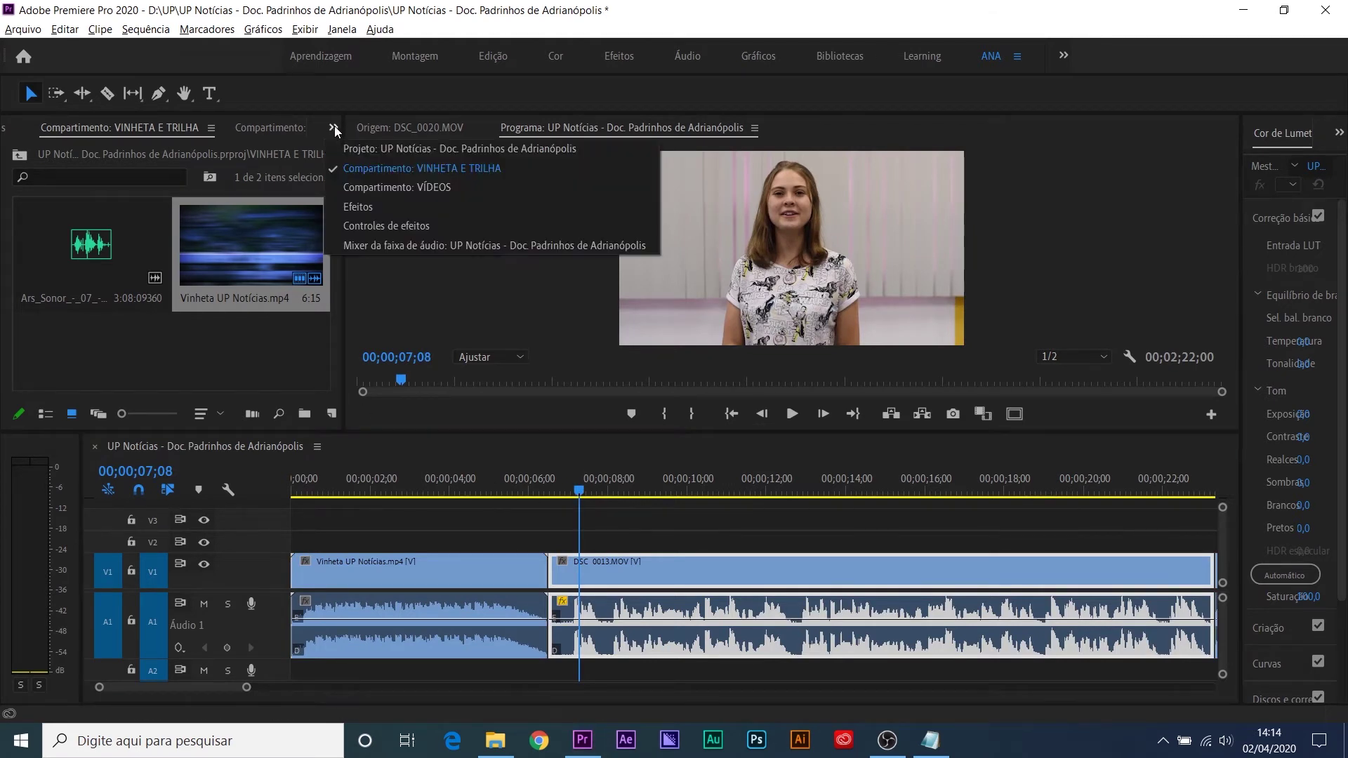
click(369, 208)
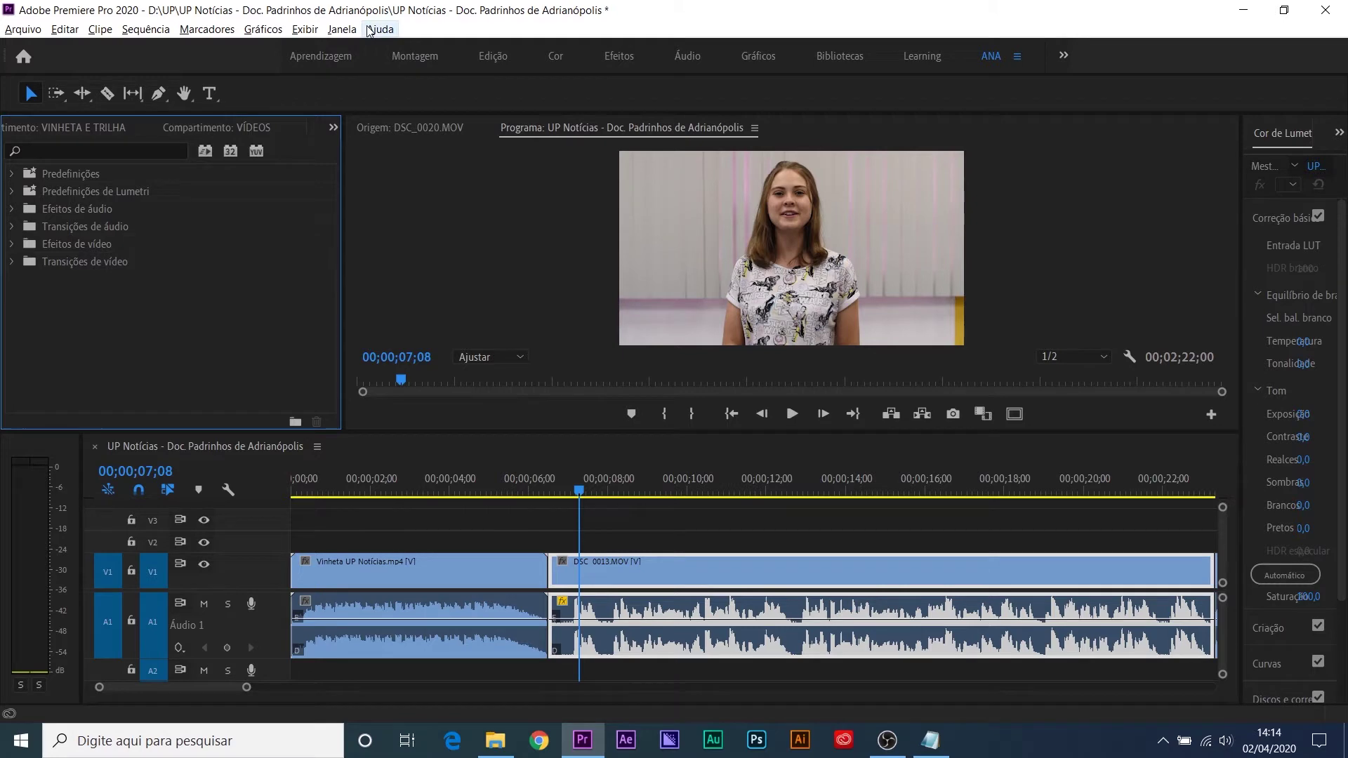
click(342, 31)
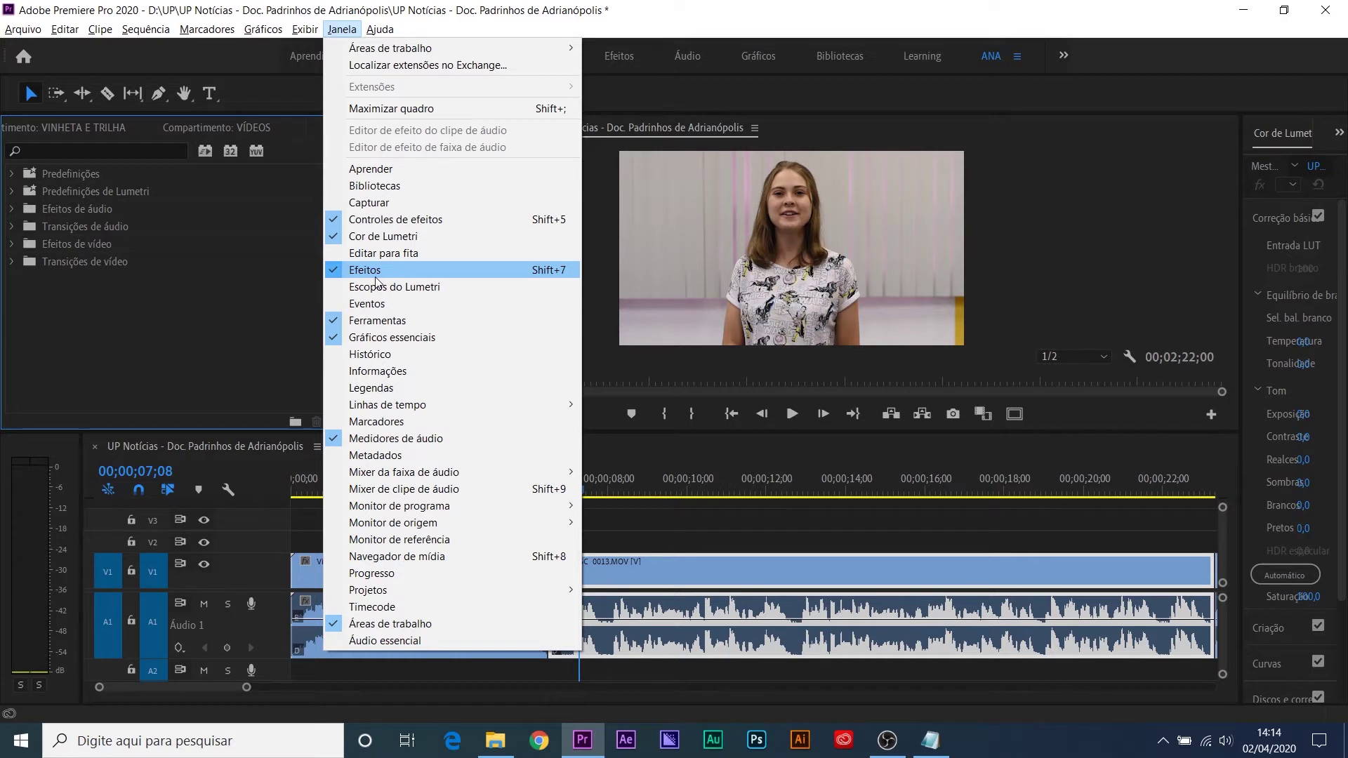
click(160, 333)
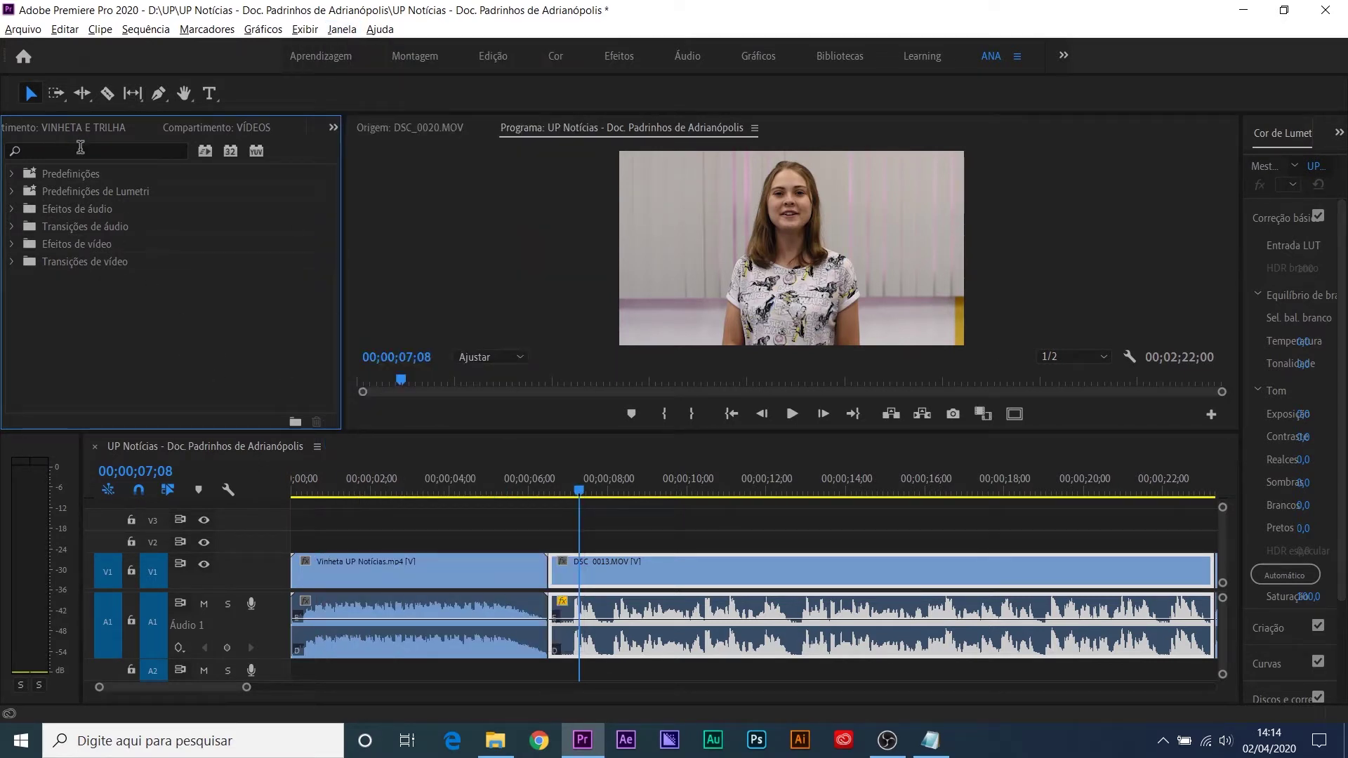
click(88, 292)
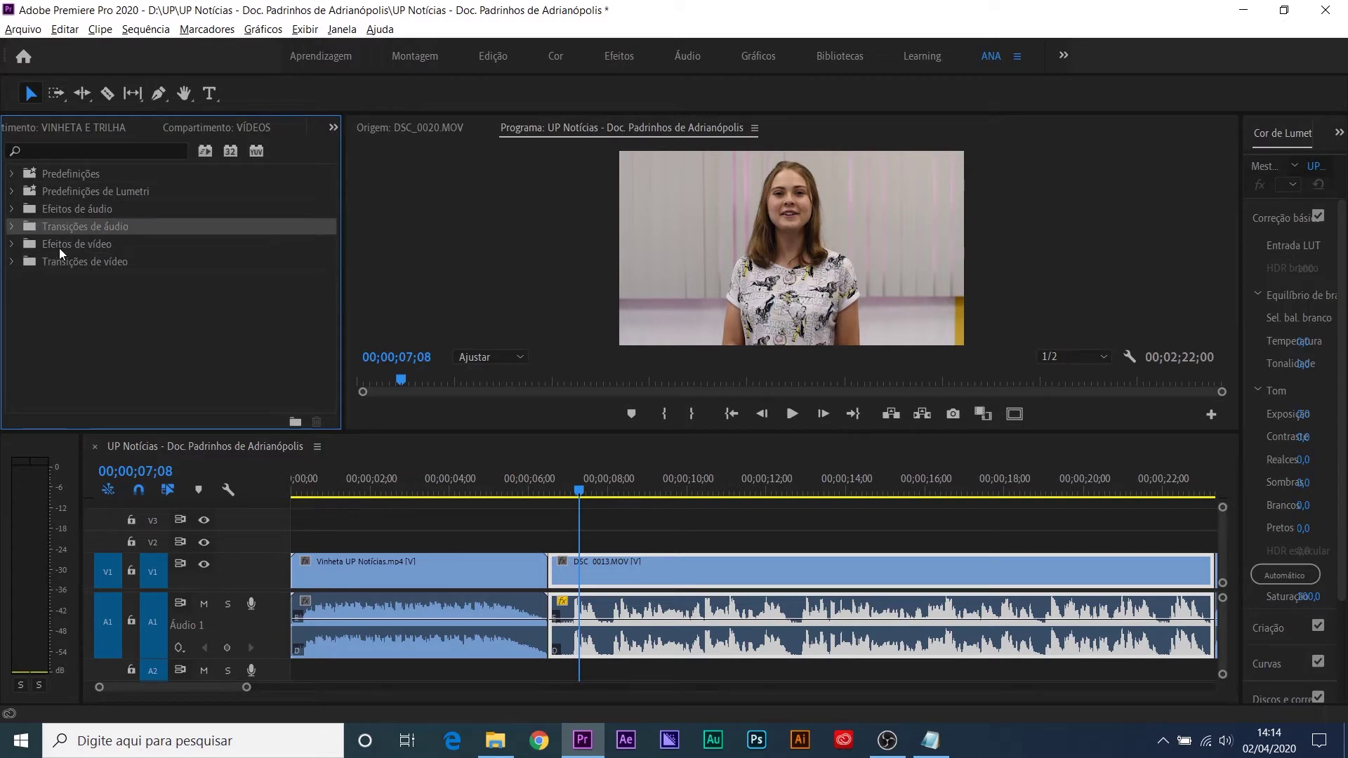
click(11, 261)
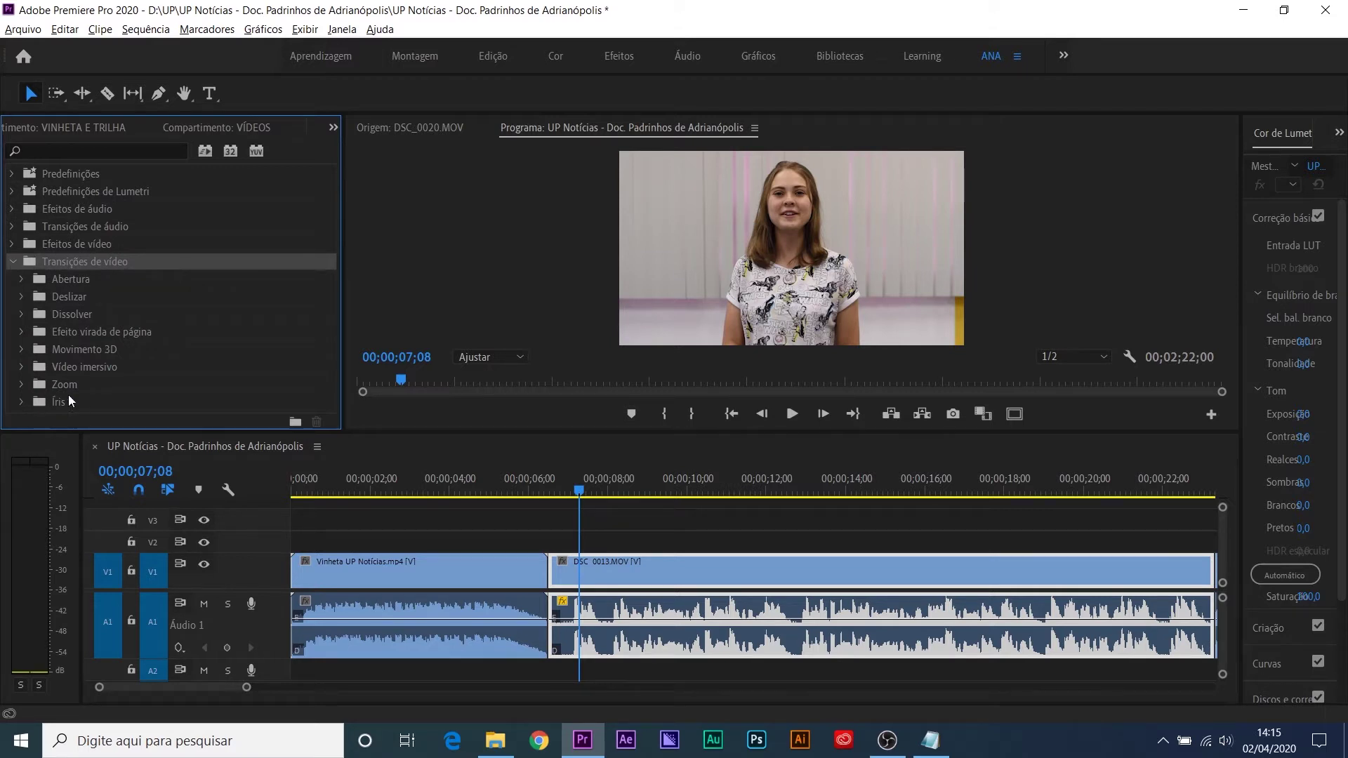
click(11, 261)
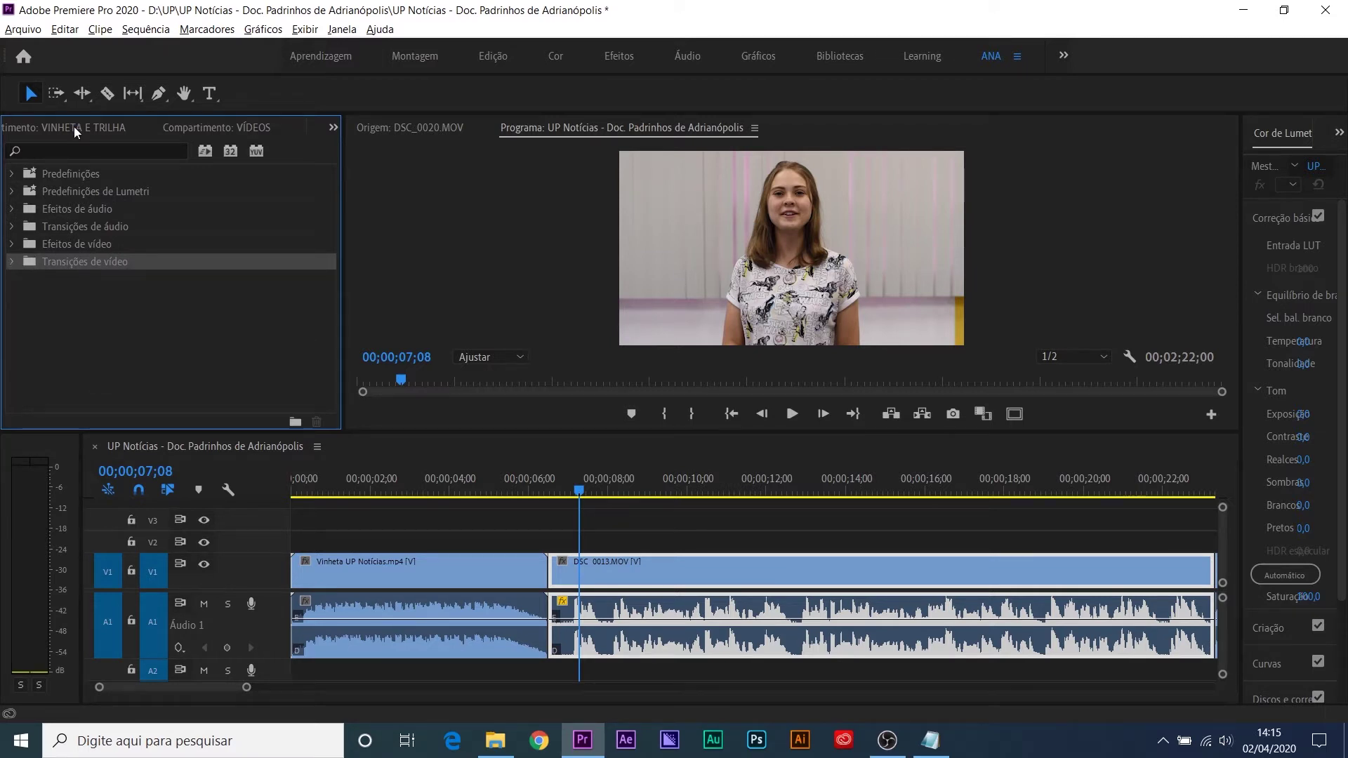
Step: Find the Zoom cruzado transition by searching the effects for ZOOM, and apply it at the end of the opening vignette before DSC_0013
click(72, 147)
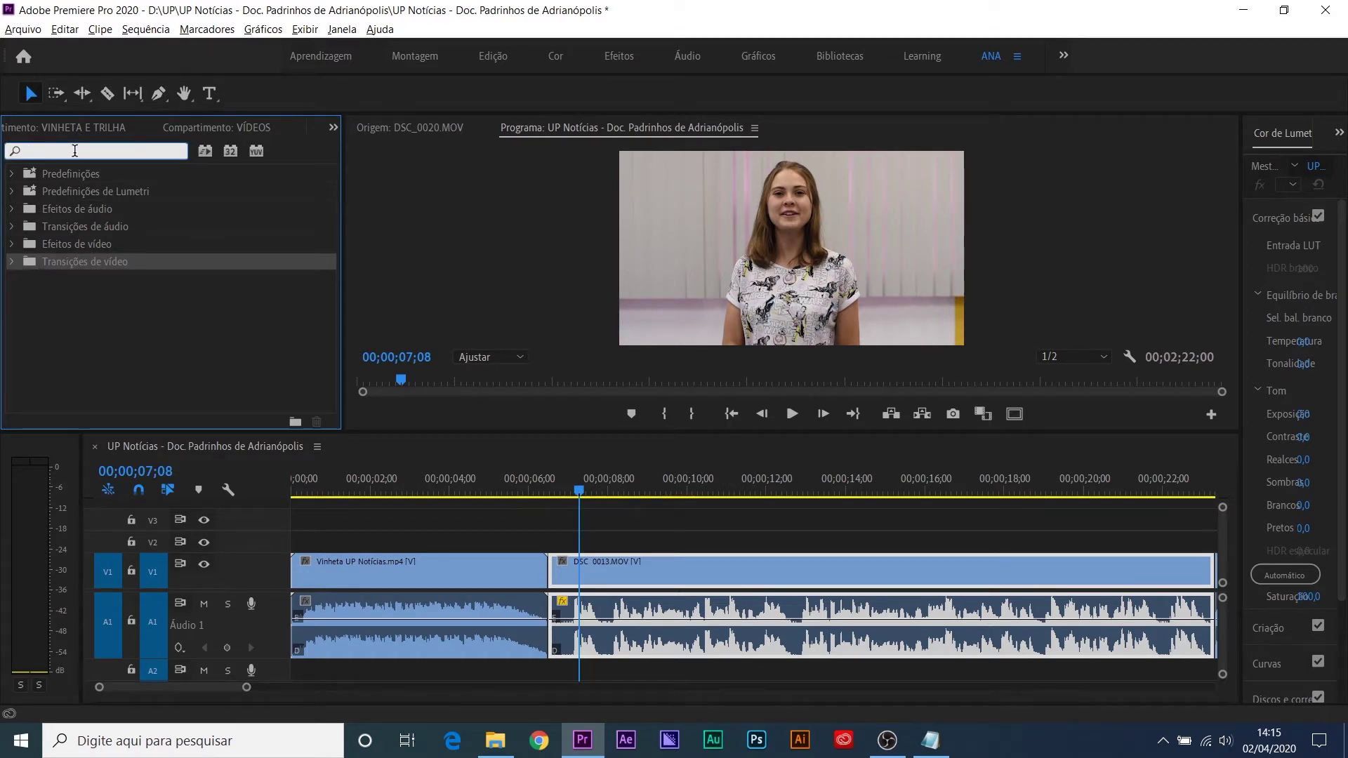
text(ZOOM)
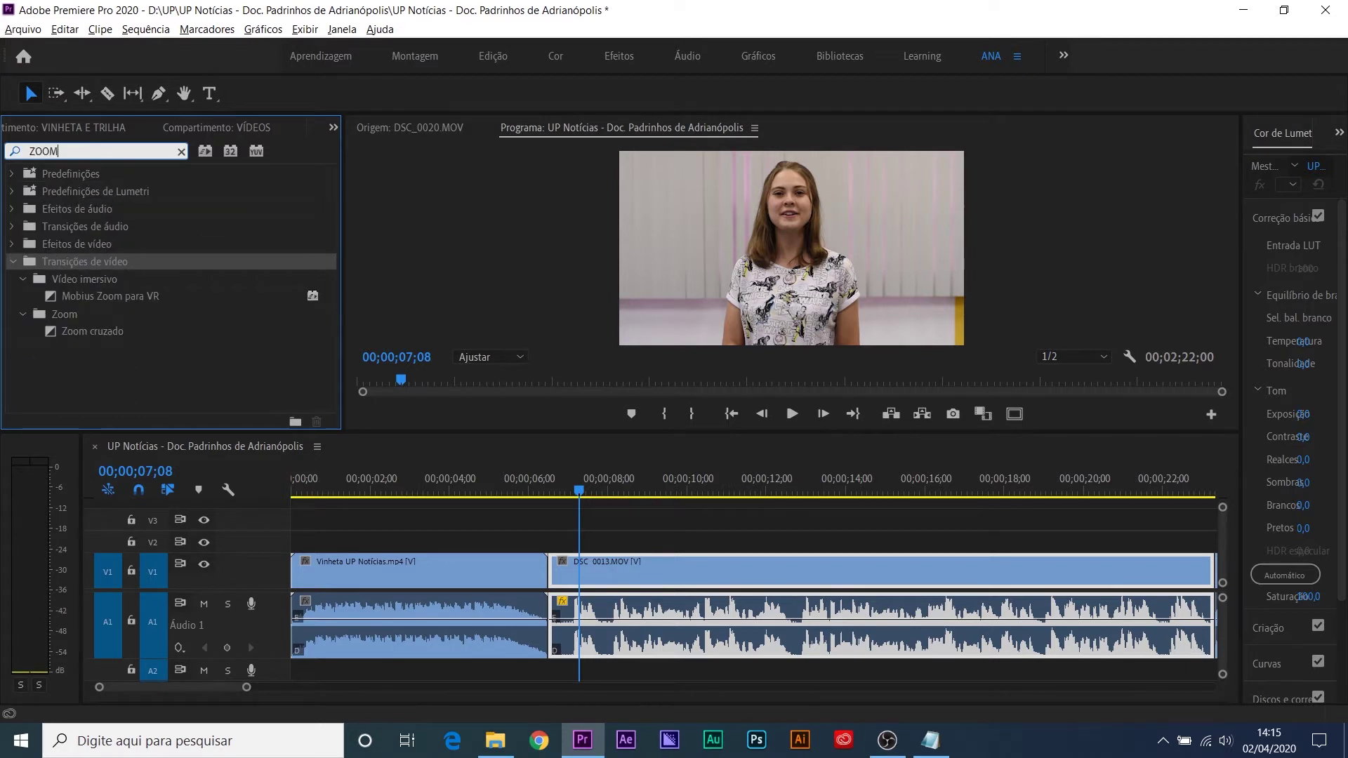
click(98, 333)
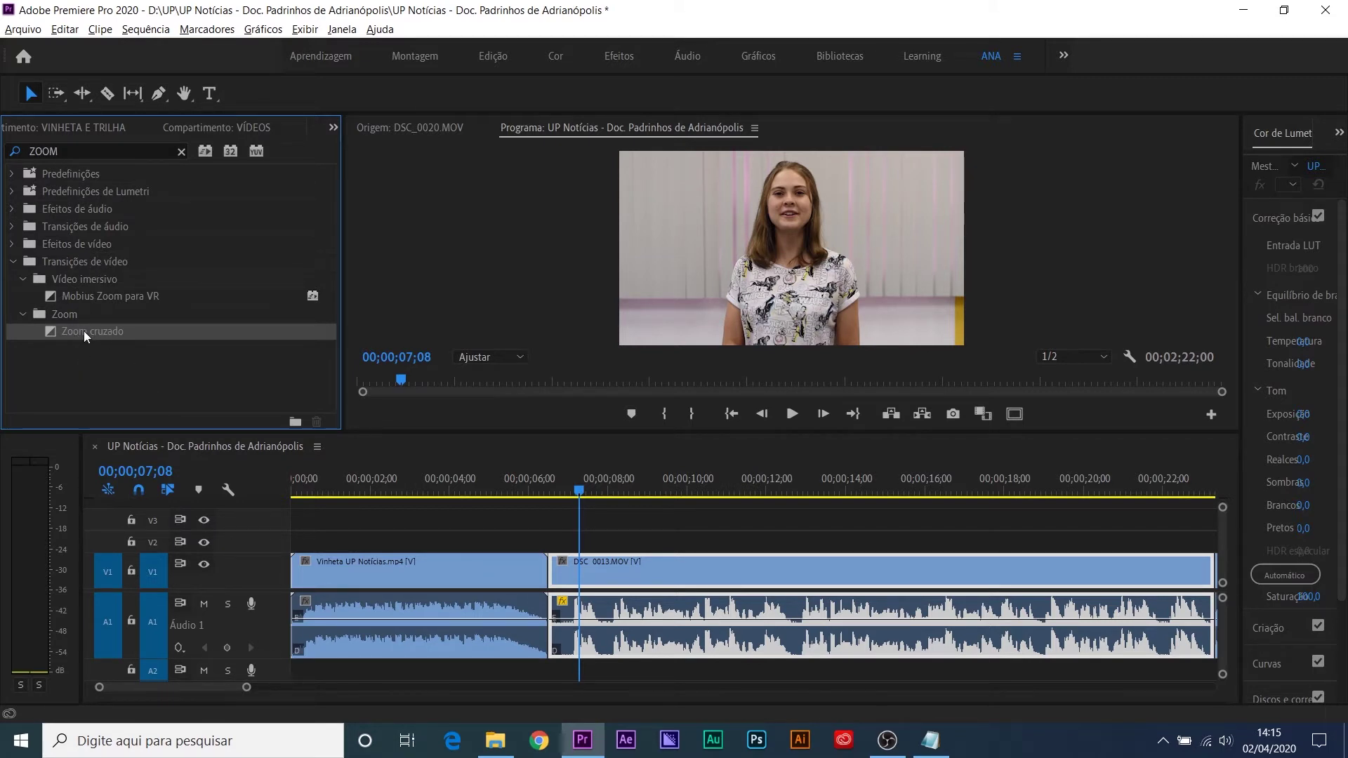
drag(65, 330, 543, 572)
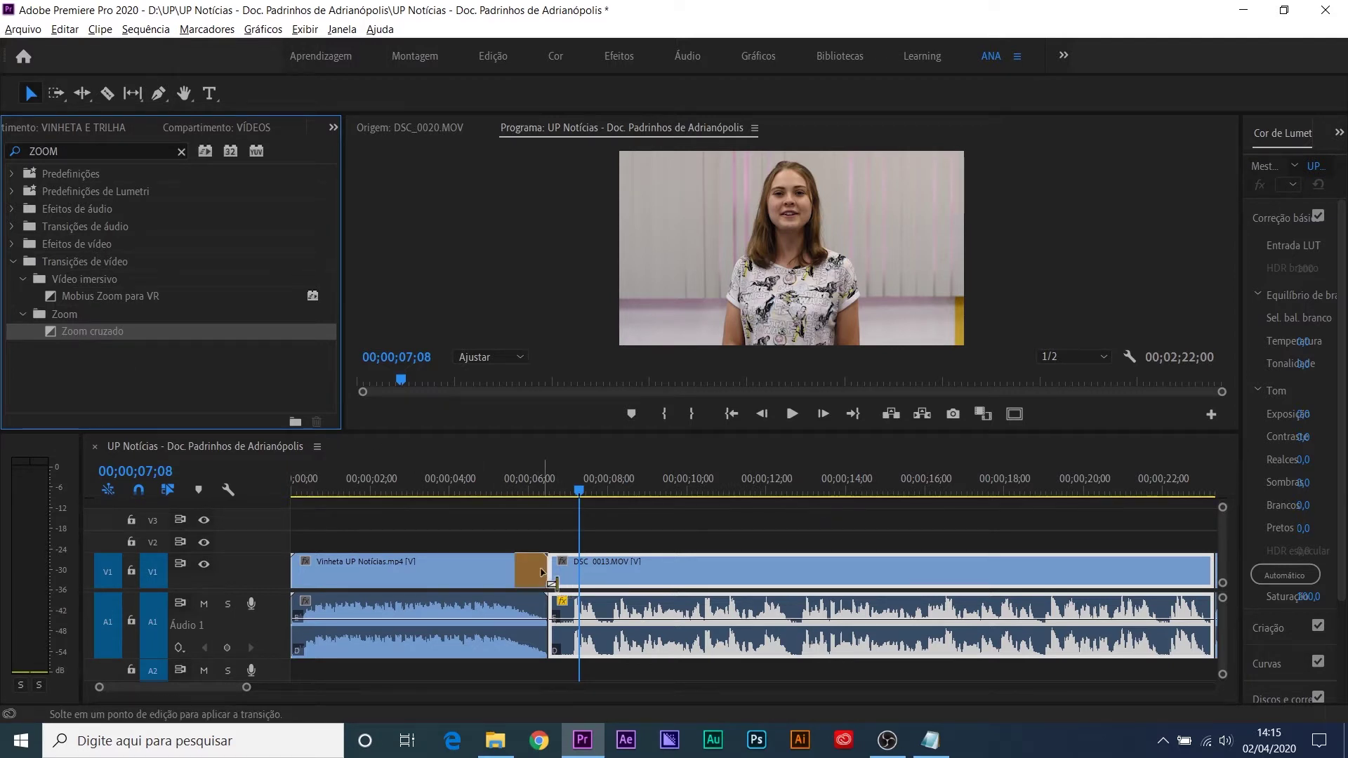
drag(543, 572, 542, 572)
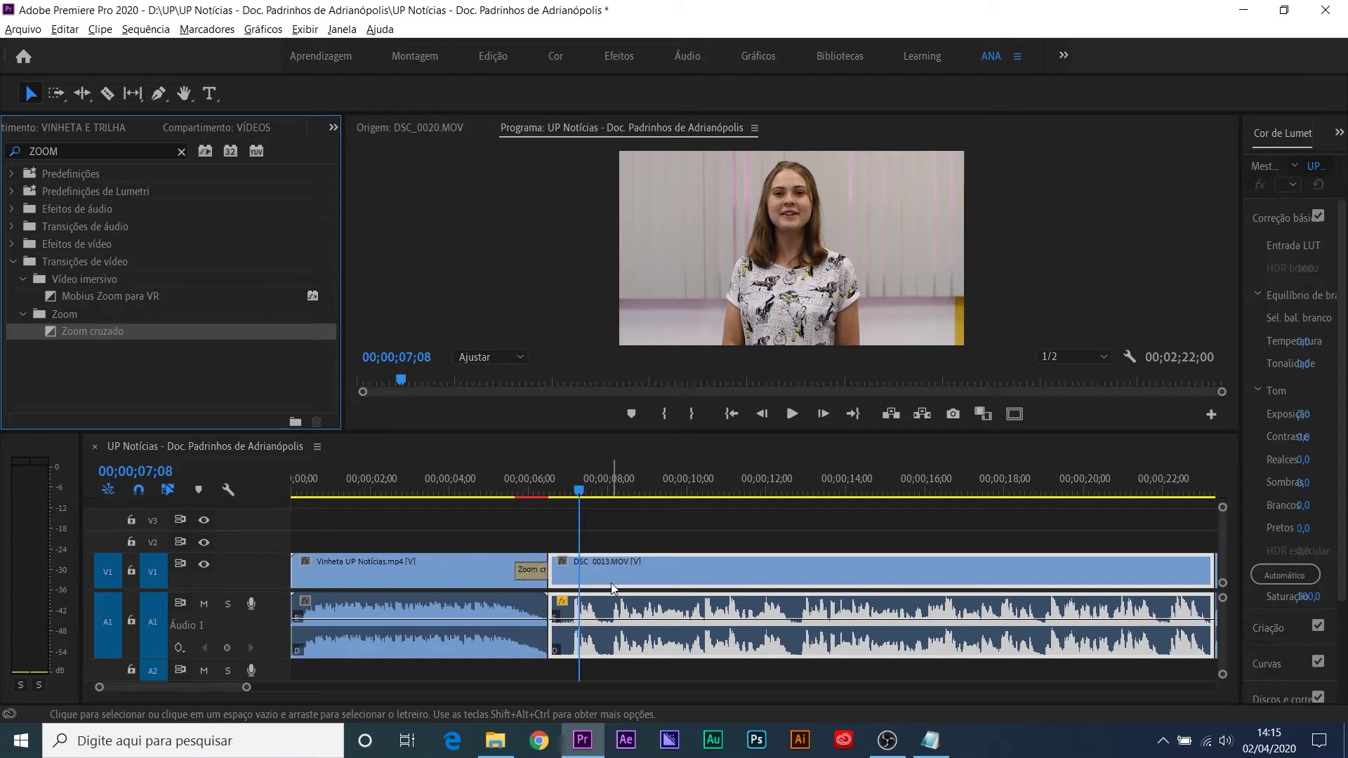
Step: Shorten the Zoom cruzado transition so it starts at about 00;00;06;06, and preview it from 00;00;05;04
click(402, 567)
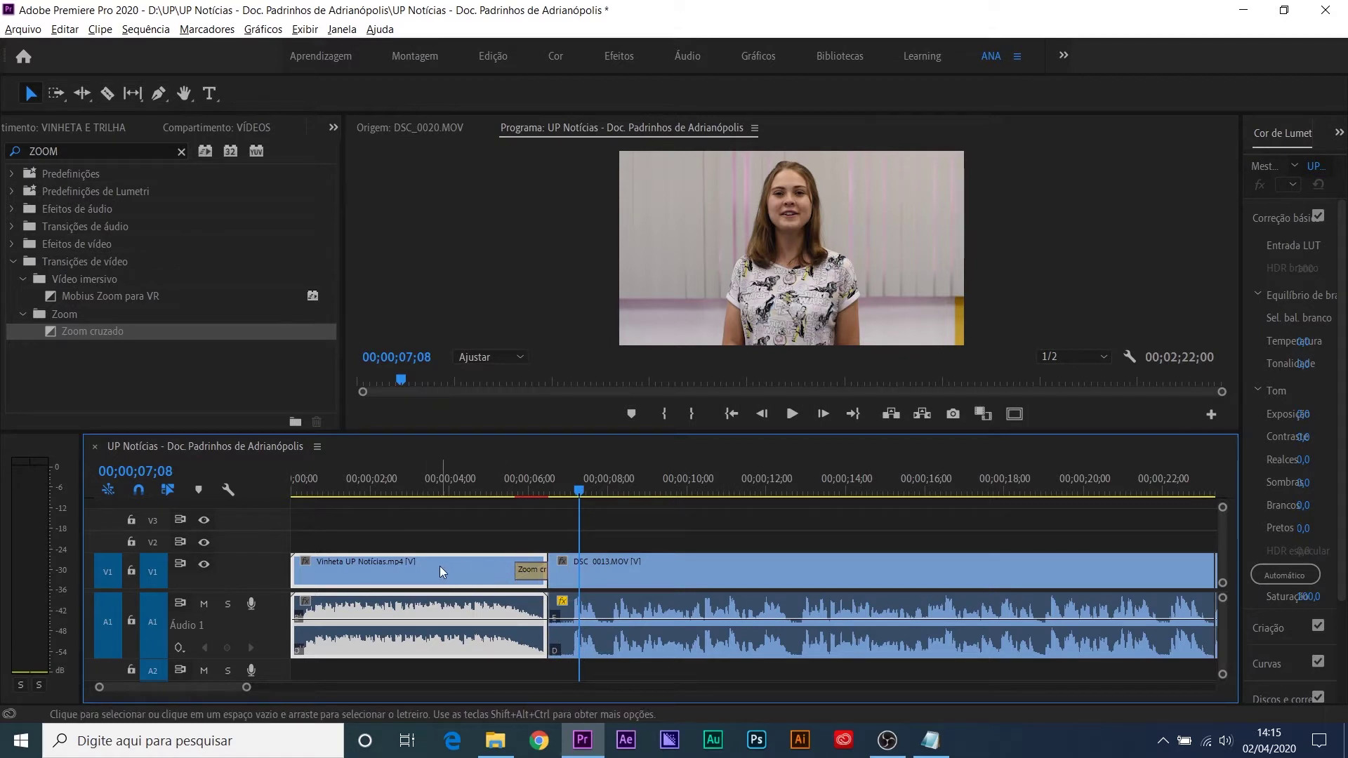
drag(521, 567, 541, 575)
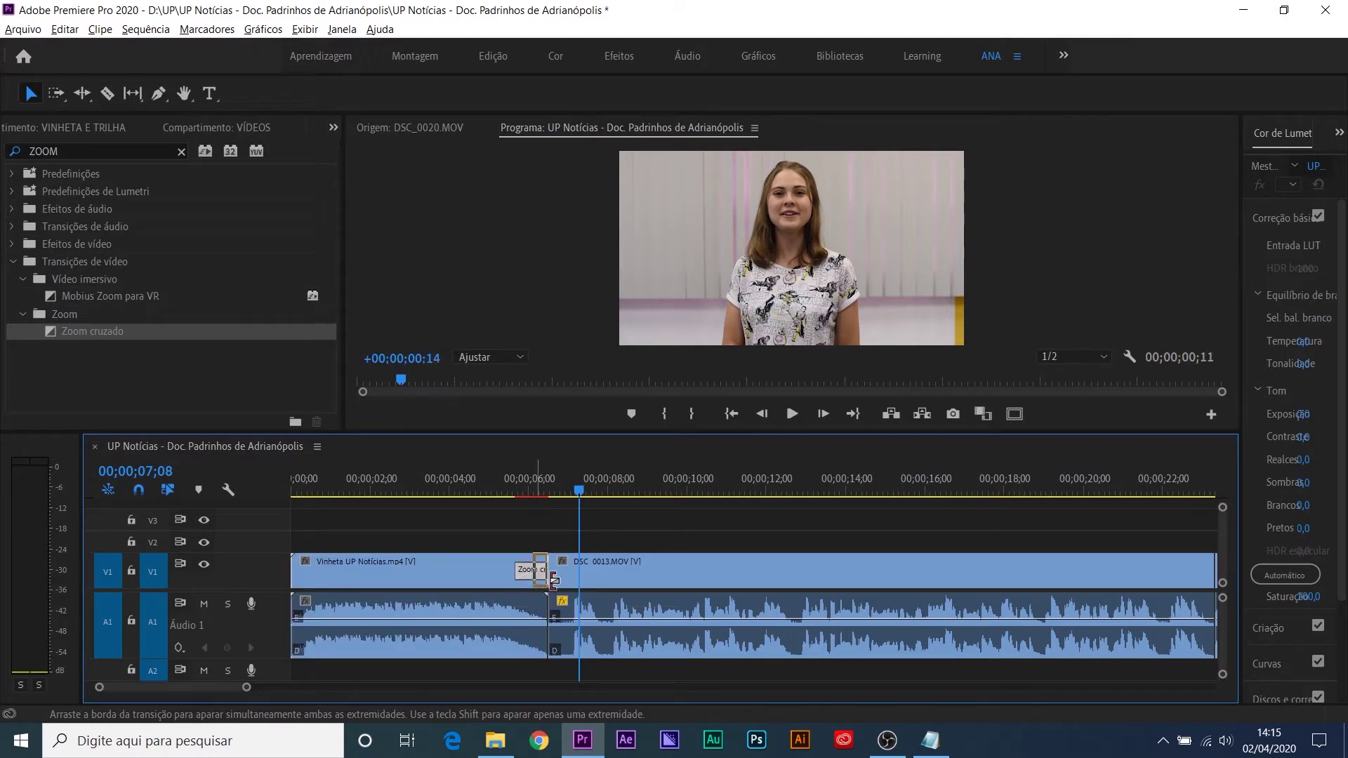
click(539, 478)
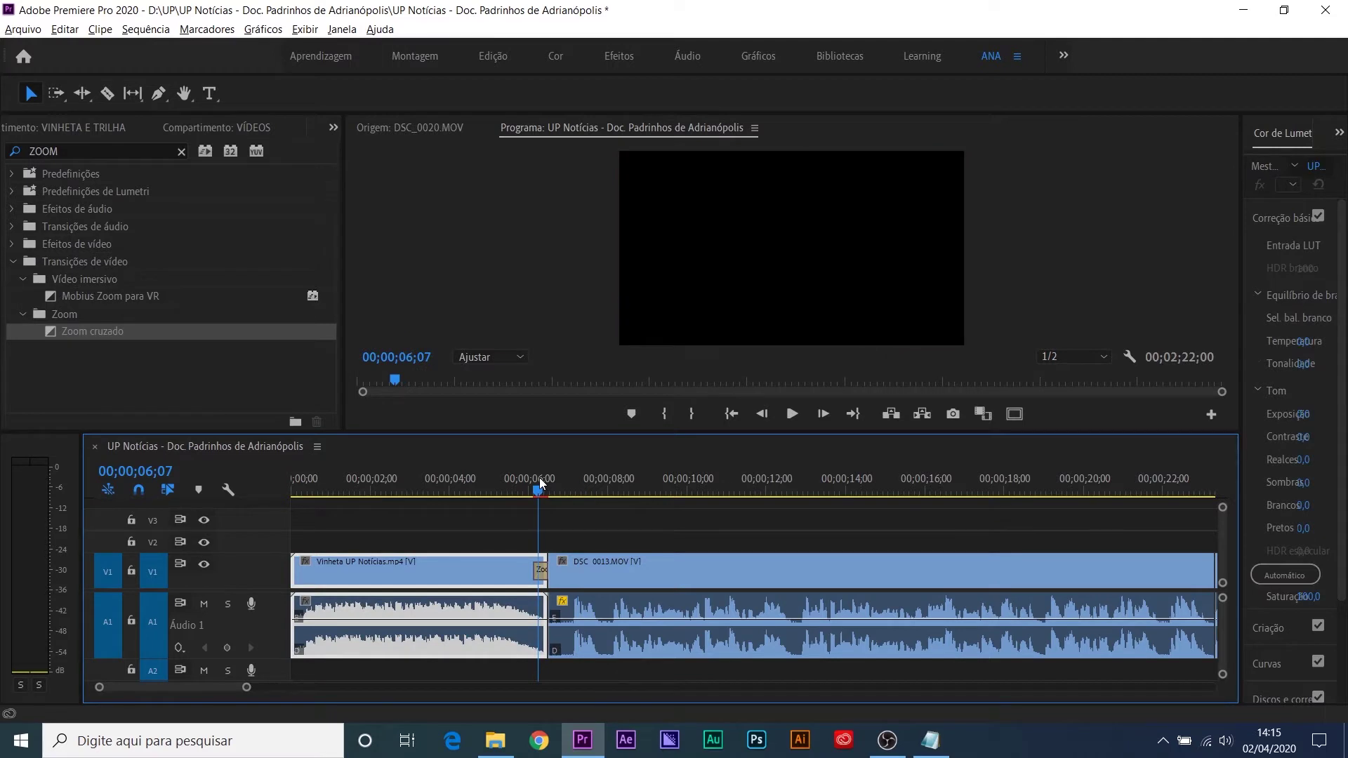
key(=)
key(=)
drag(739, 574, 748, 575)
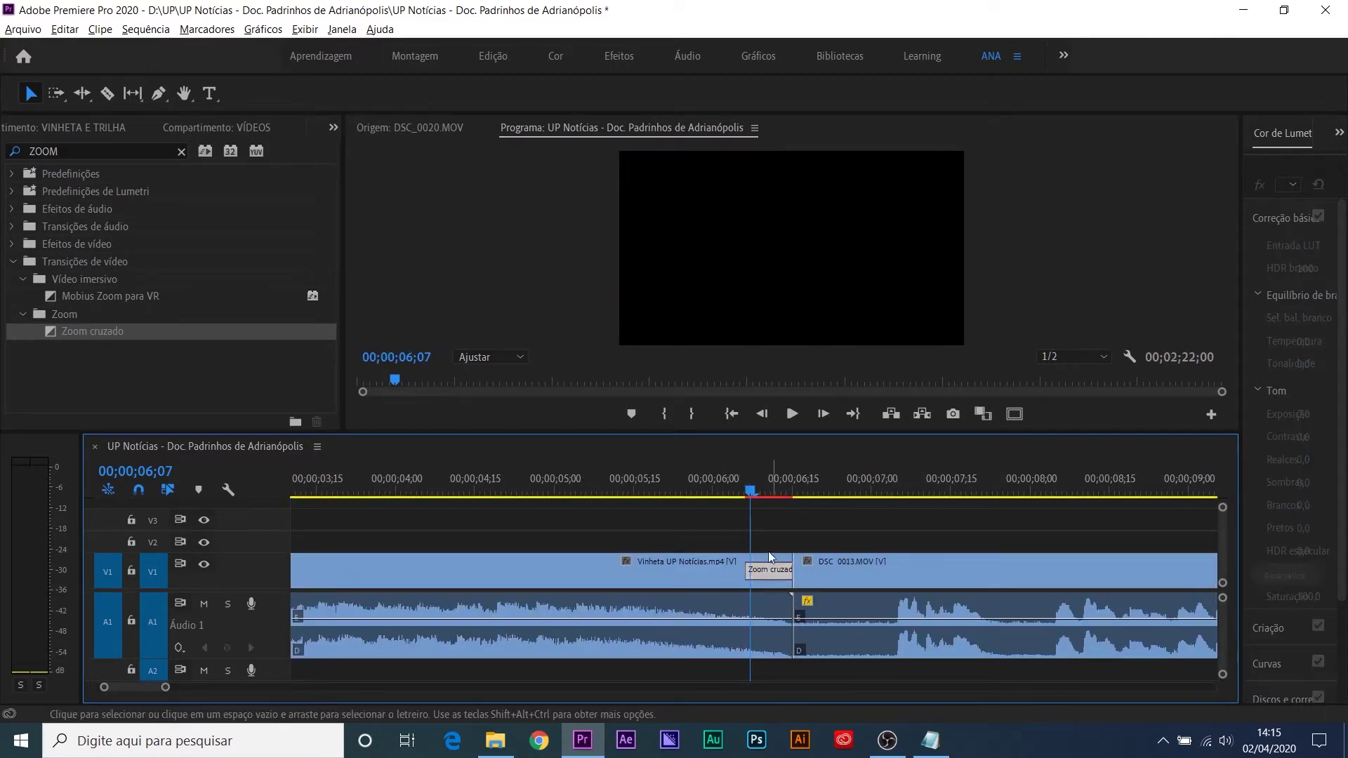
click(575, 490)
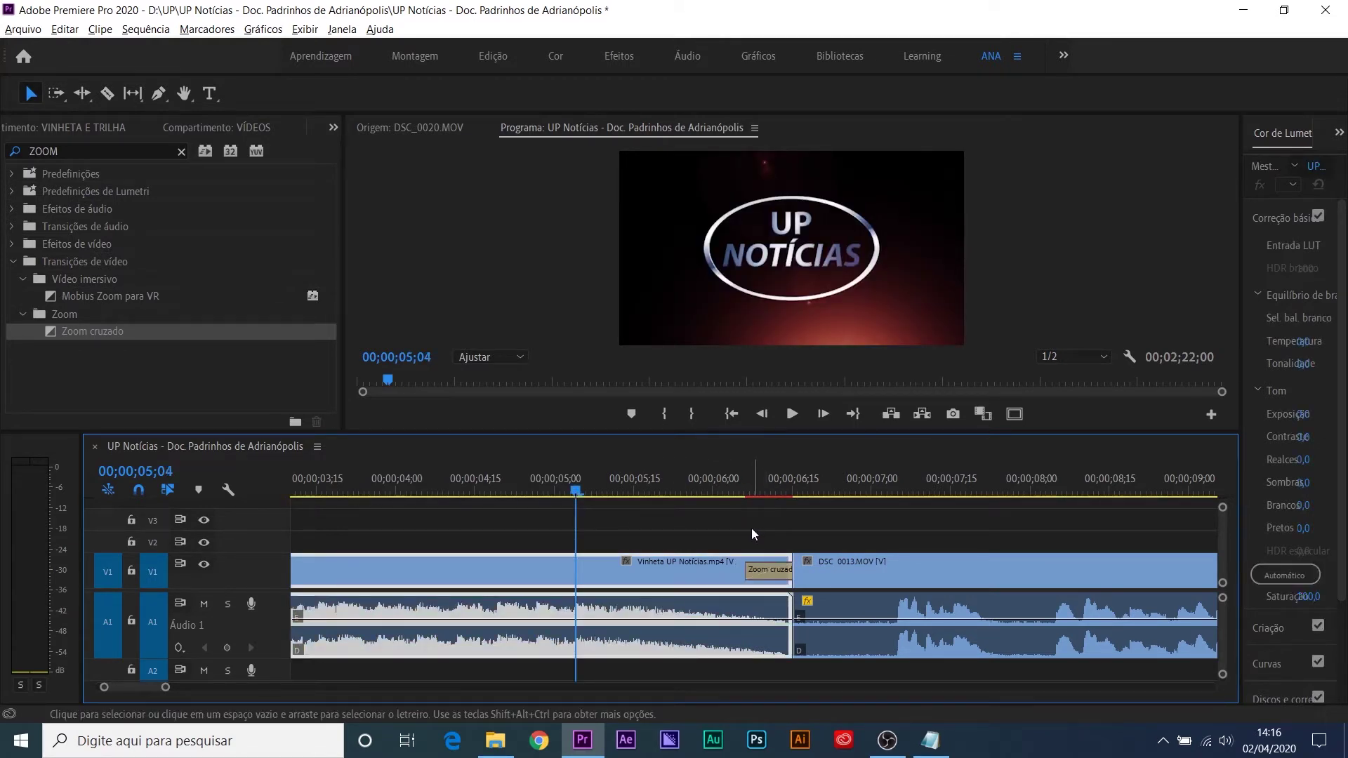
key(space)
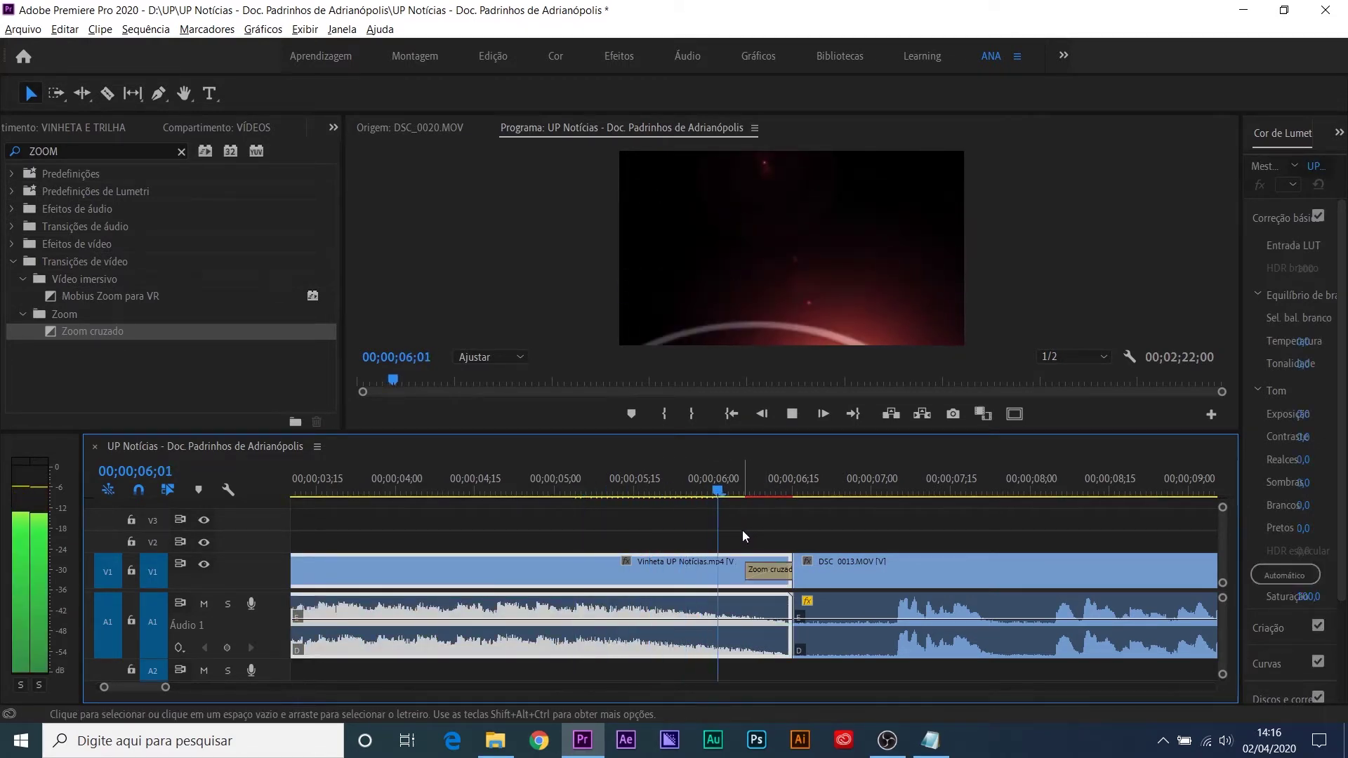
Step: Try a longer Zoom cruzado transition starting at about 00;00;05;10 and play across the join
drag(746, 569, 610, 565)
click(596, 489)
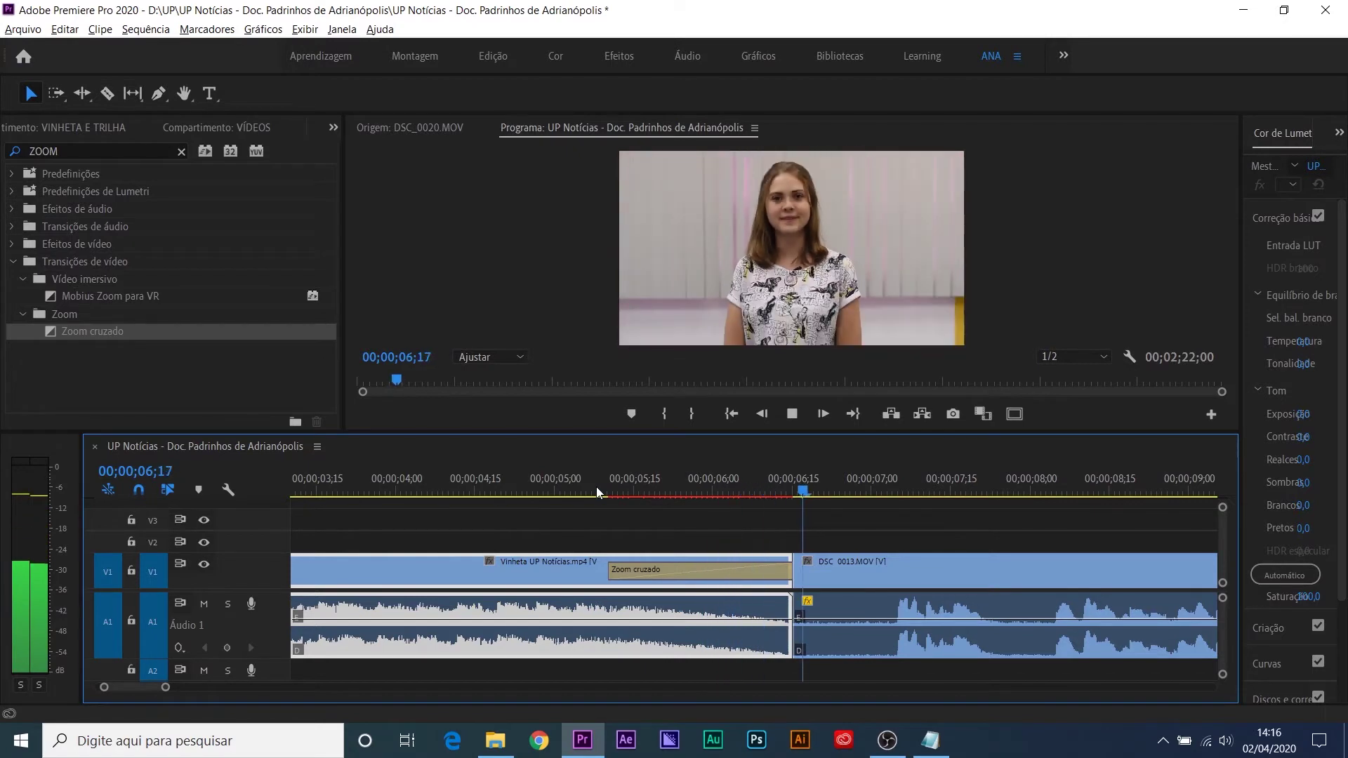
click(684, 545)
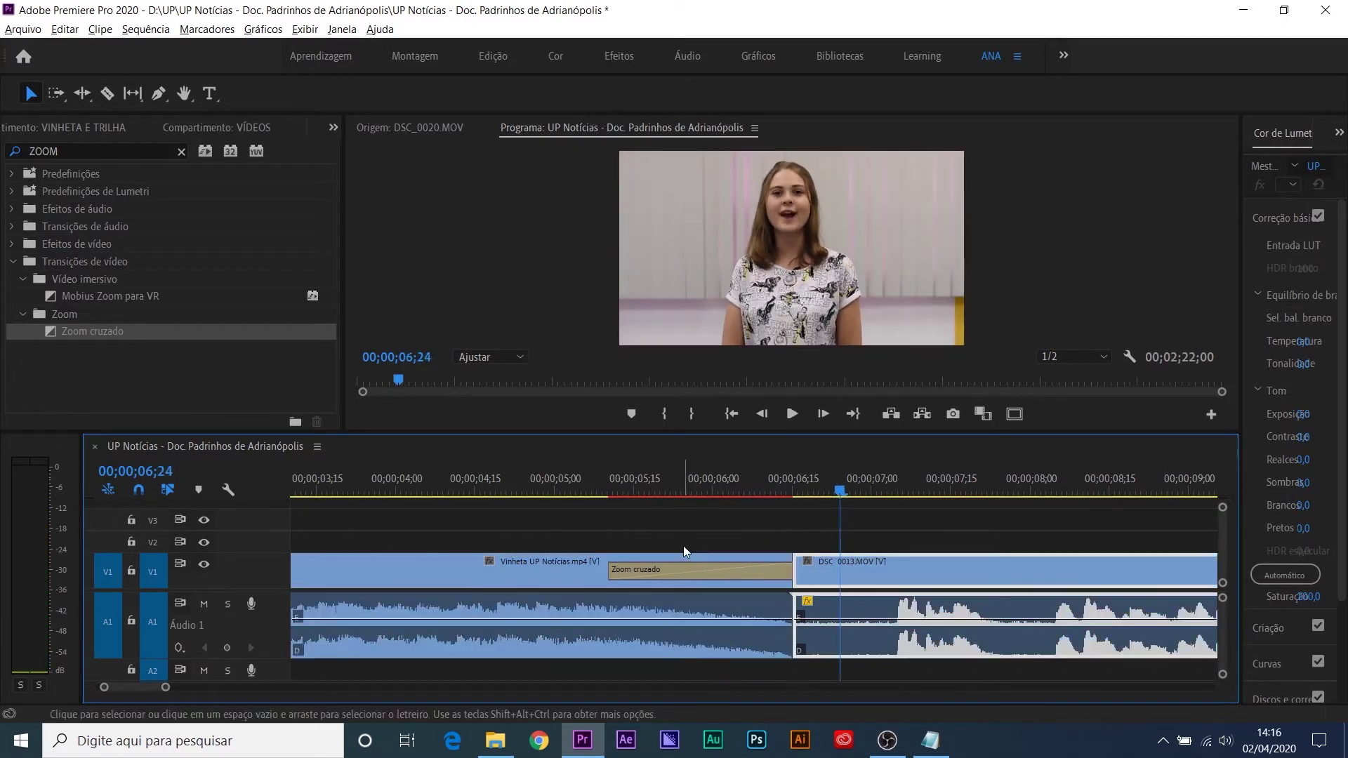
Step: Shorten the Zoom cruzado transition so it starts at about 00;00;06;07, and play it from about 00;00;05;00
click(616, 571)
drag(616, 571, 763, 572)
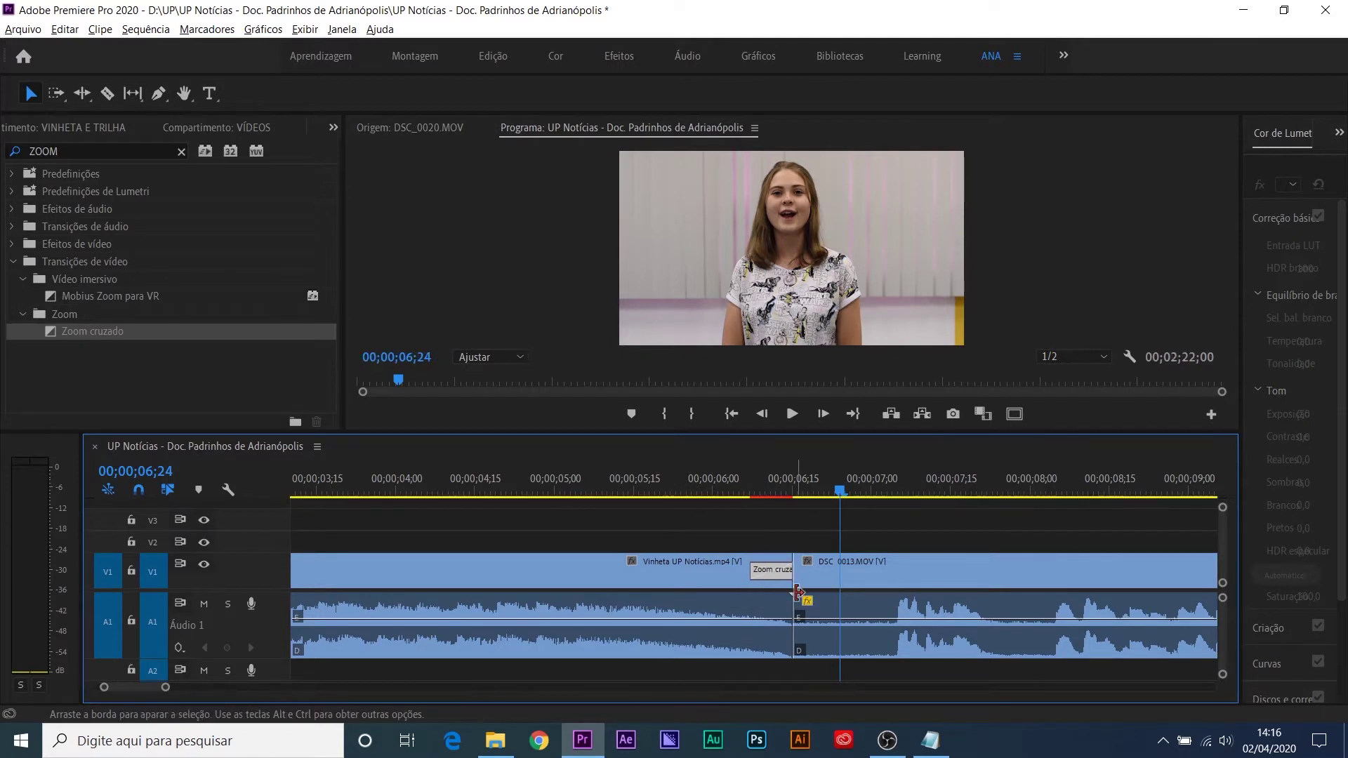
click(559, 479)
key(space)
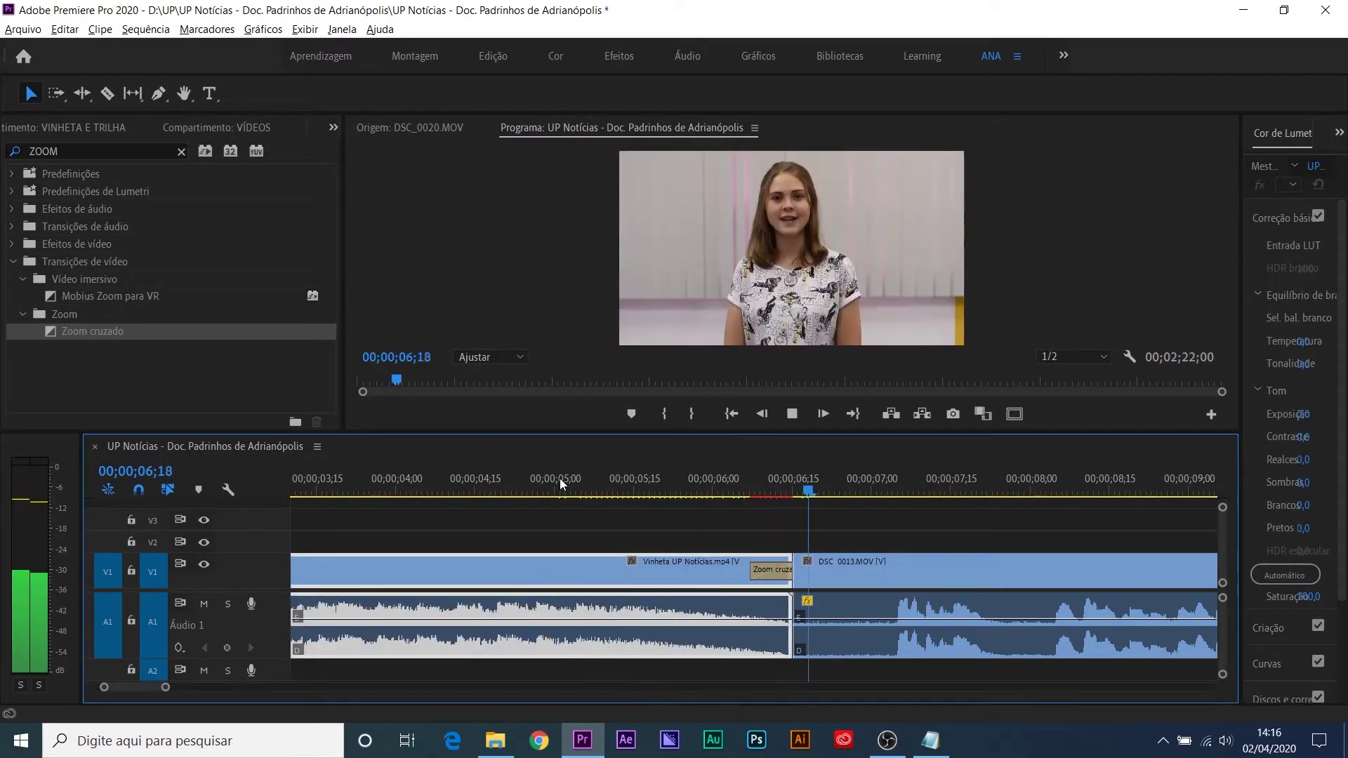
key(space)
Step: Select DSC_0013 and play its beginning from the join at 00;00;06;15 to 00;00;07;01
click(835, 641)
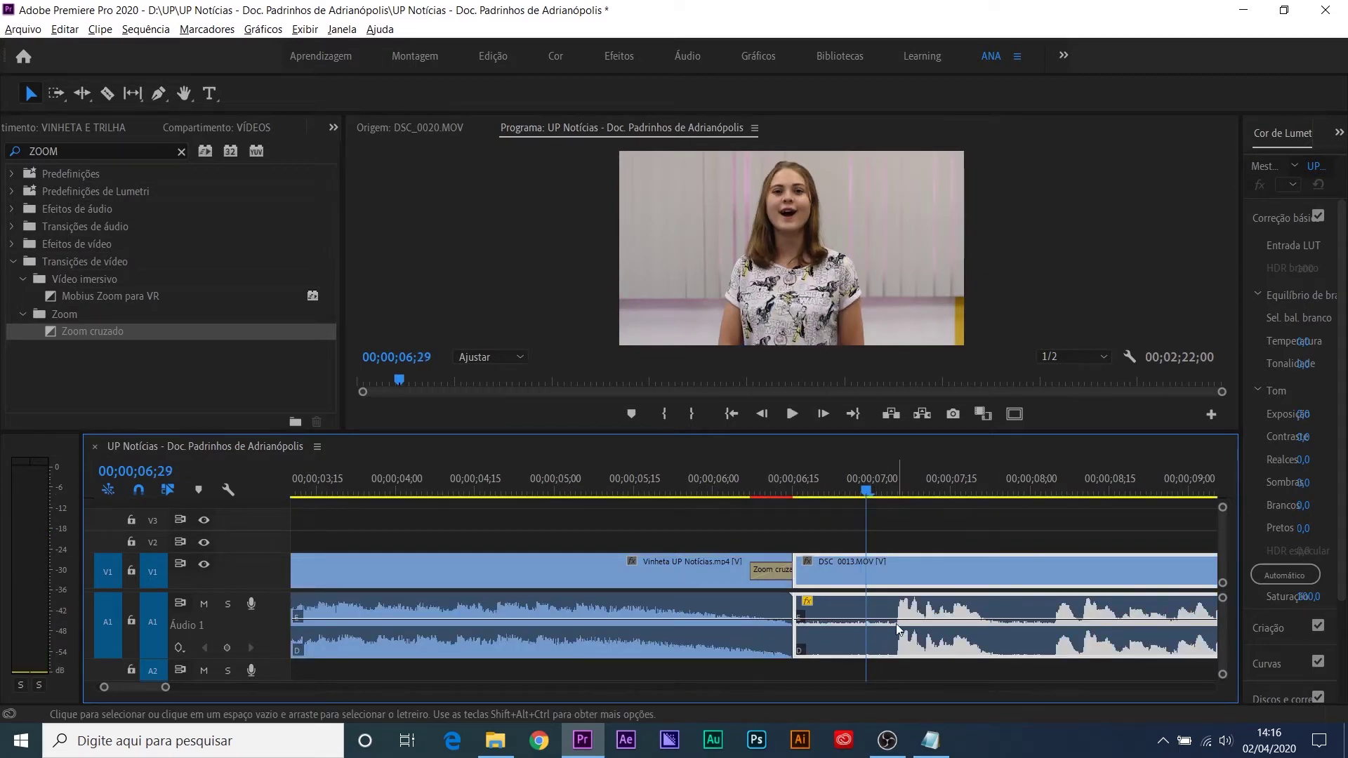
key(Up)
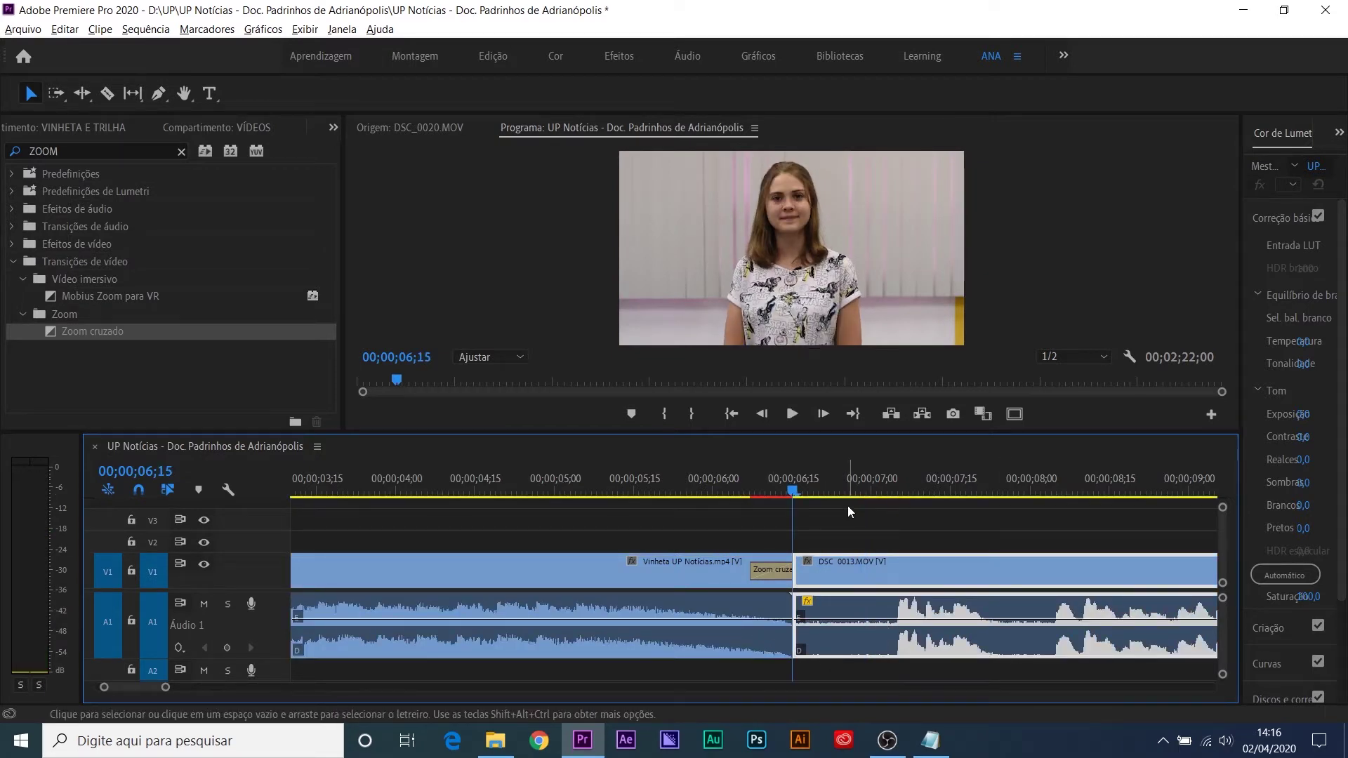
key(space)
key(space)
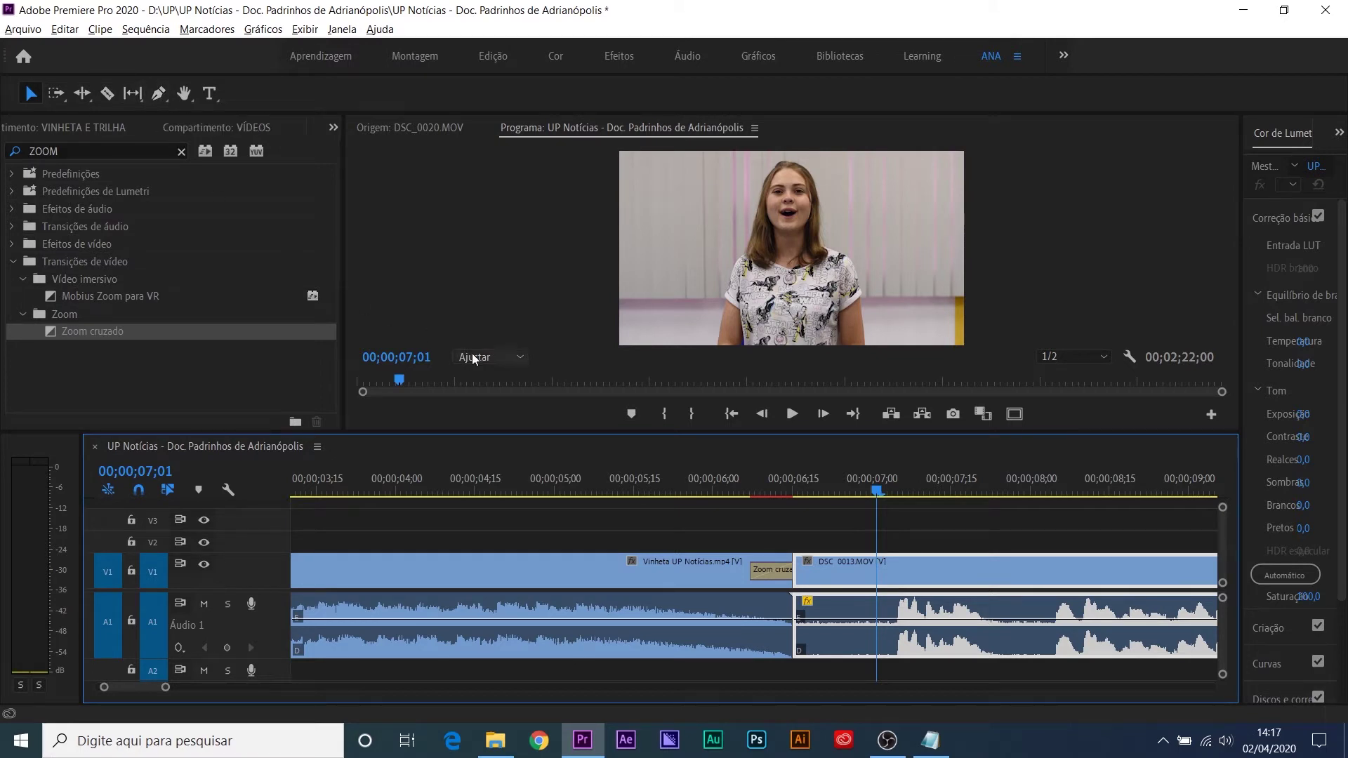
Step: Try lowering the volume around two keyframes near the start of DSC_0013's audio, undo the attempt and deselect the clip
ctrl+click(884, 622)
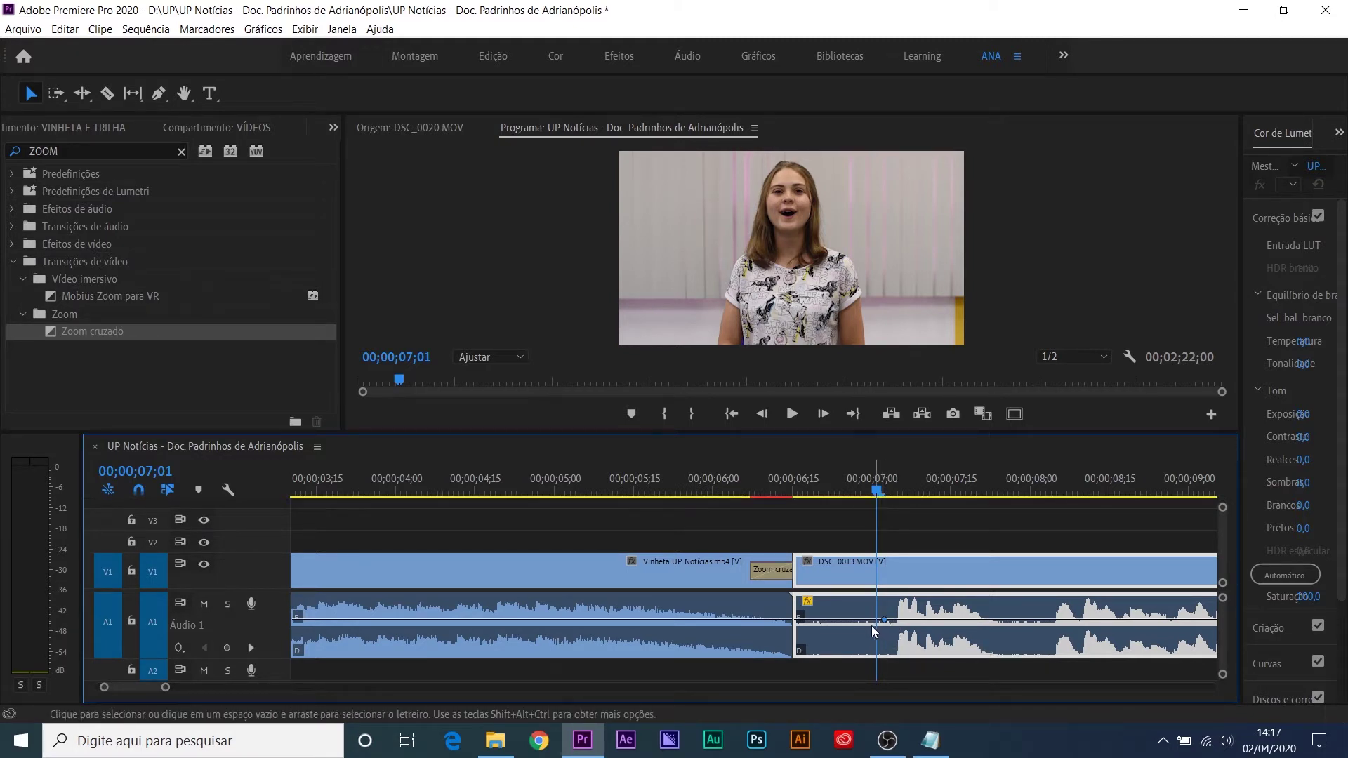
ctrl+click(844, 620)
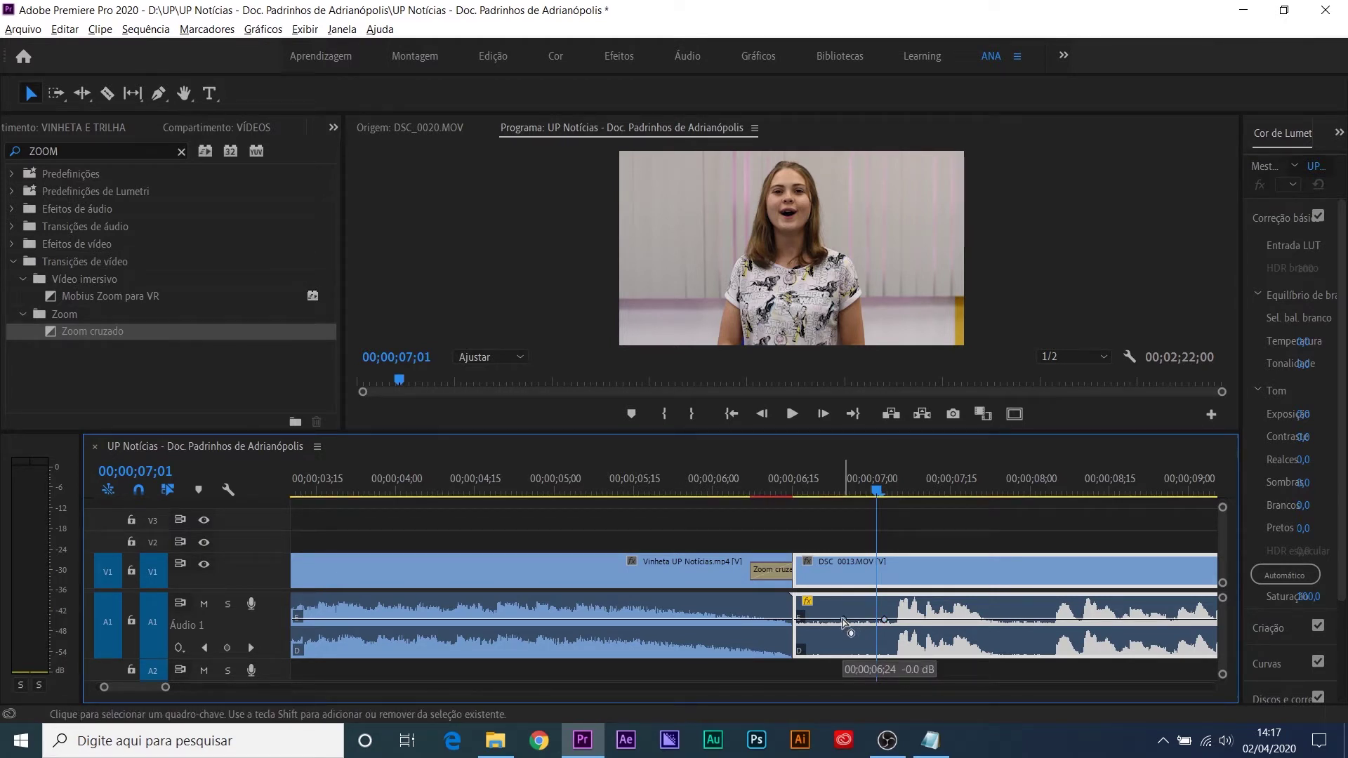
click(843, 620)
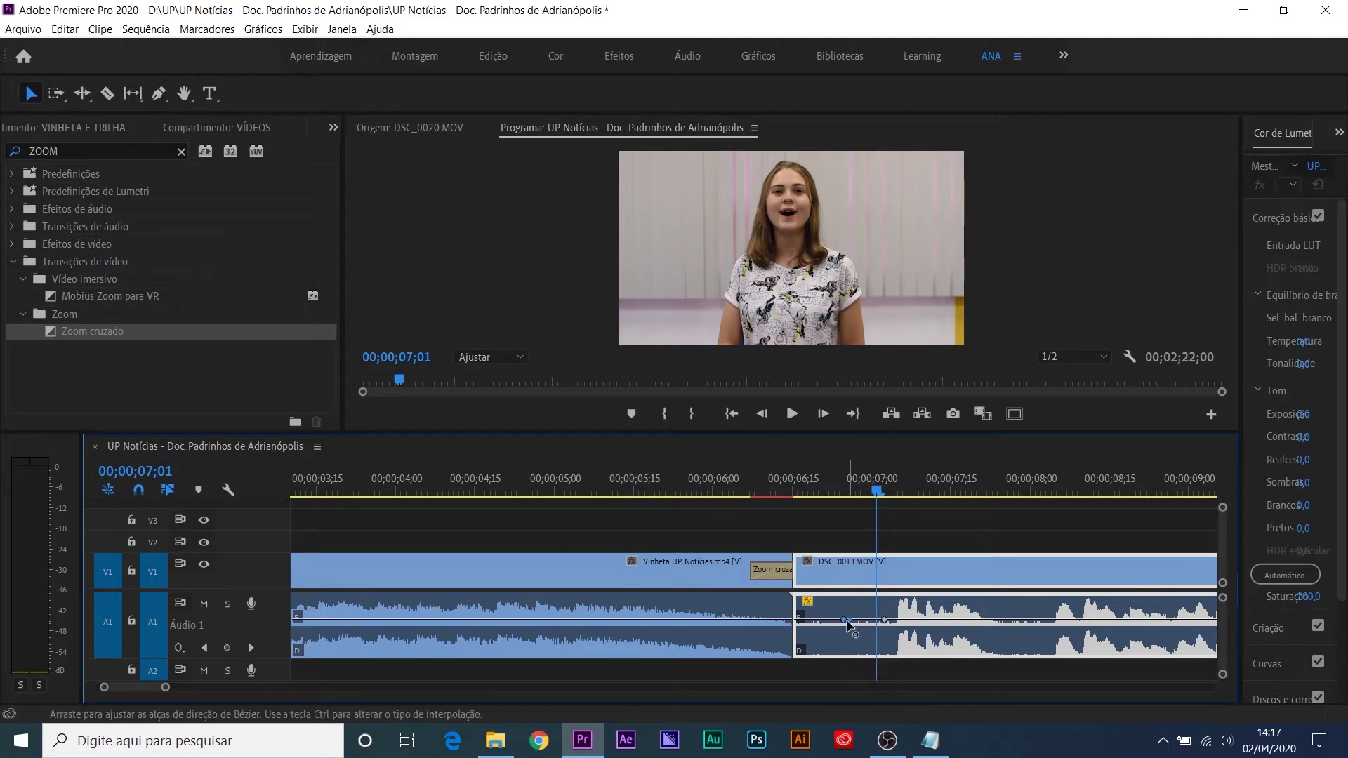
drag(855, 620, 855, 651)
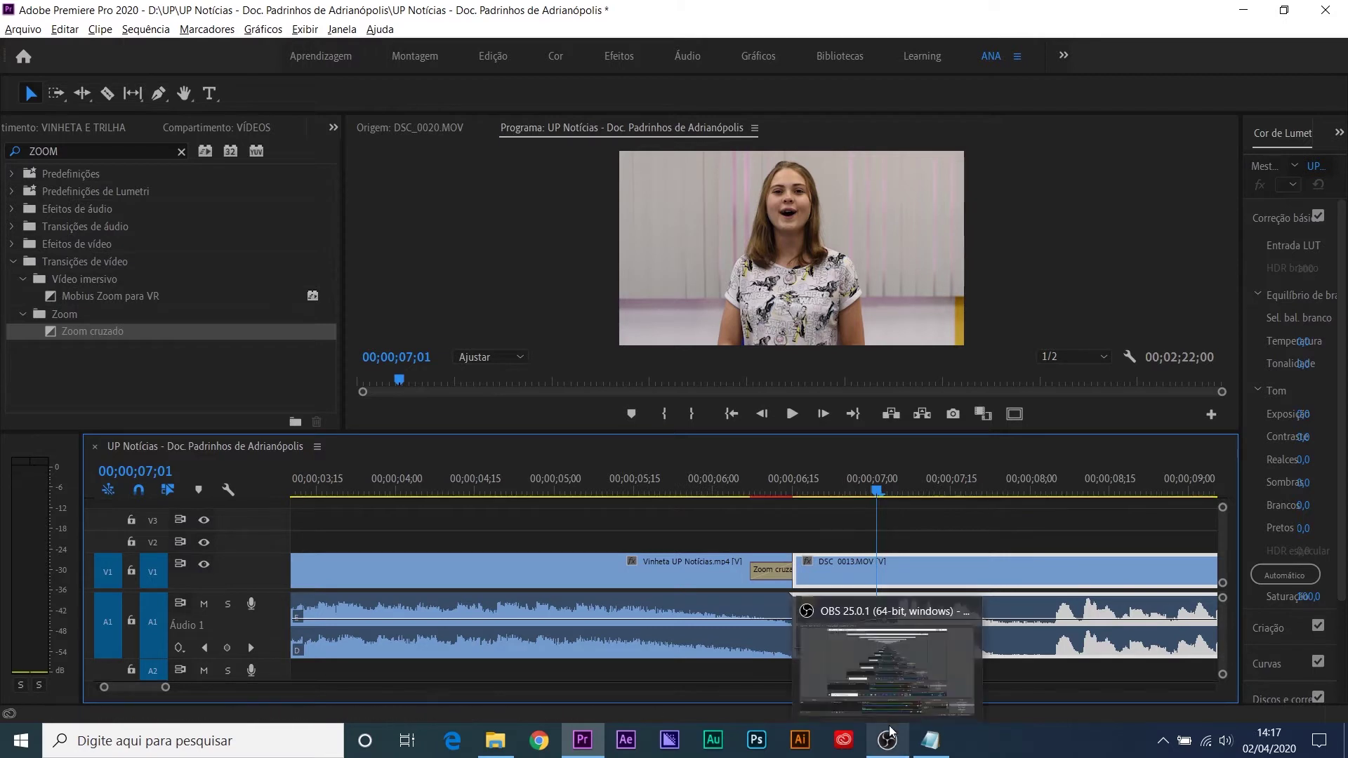
key(ctrl+z)
key(ctrl+z)
key(ctrl+z)
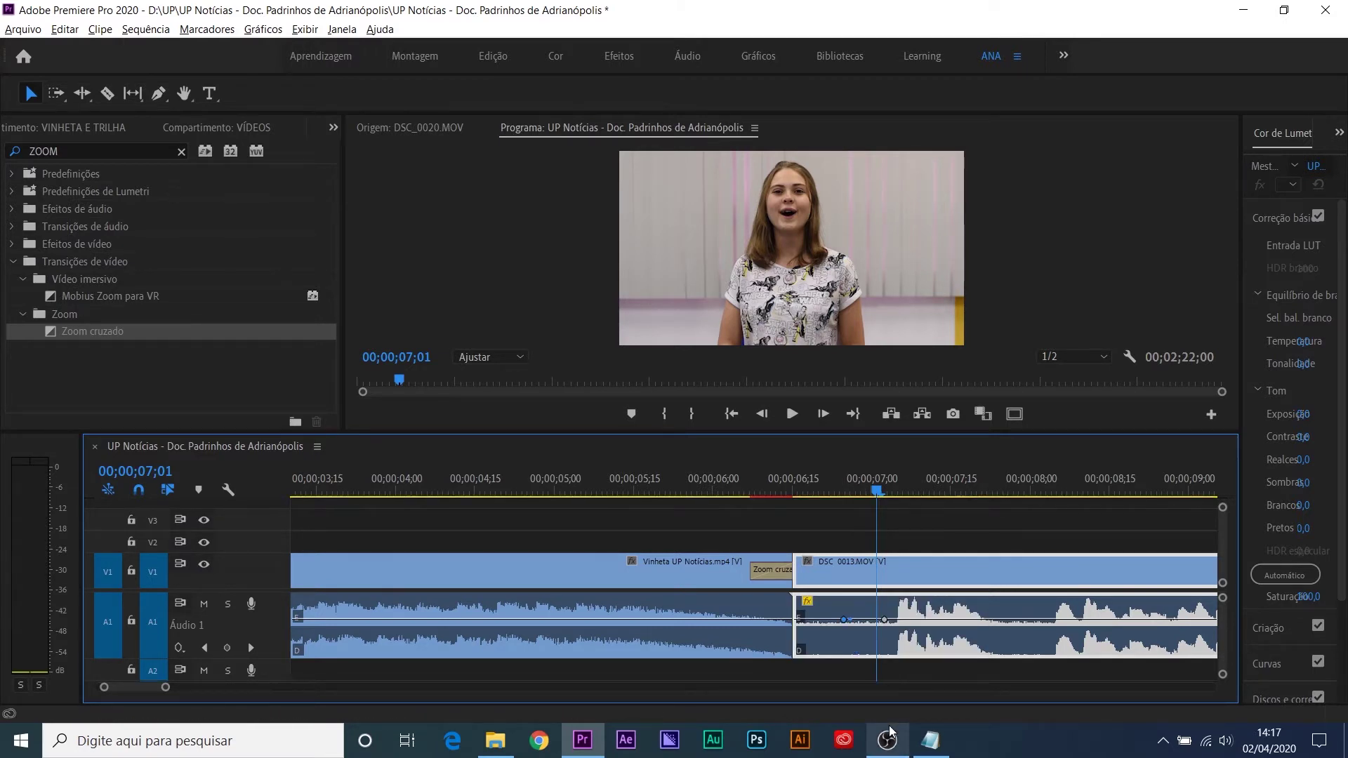
click(959, 516)
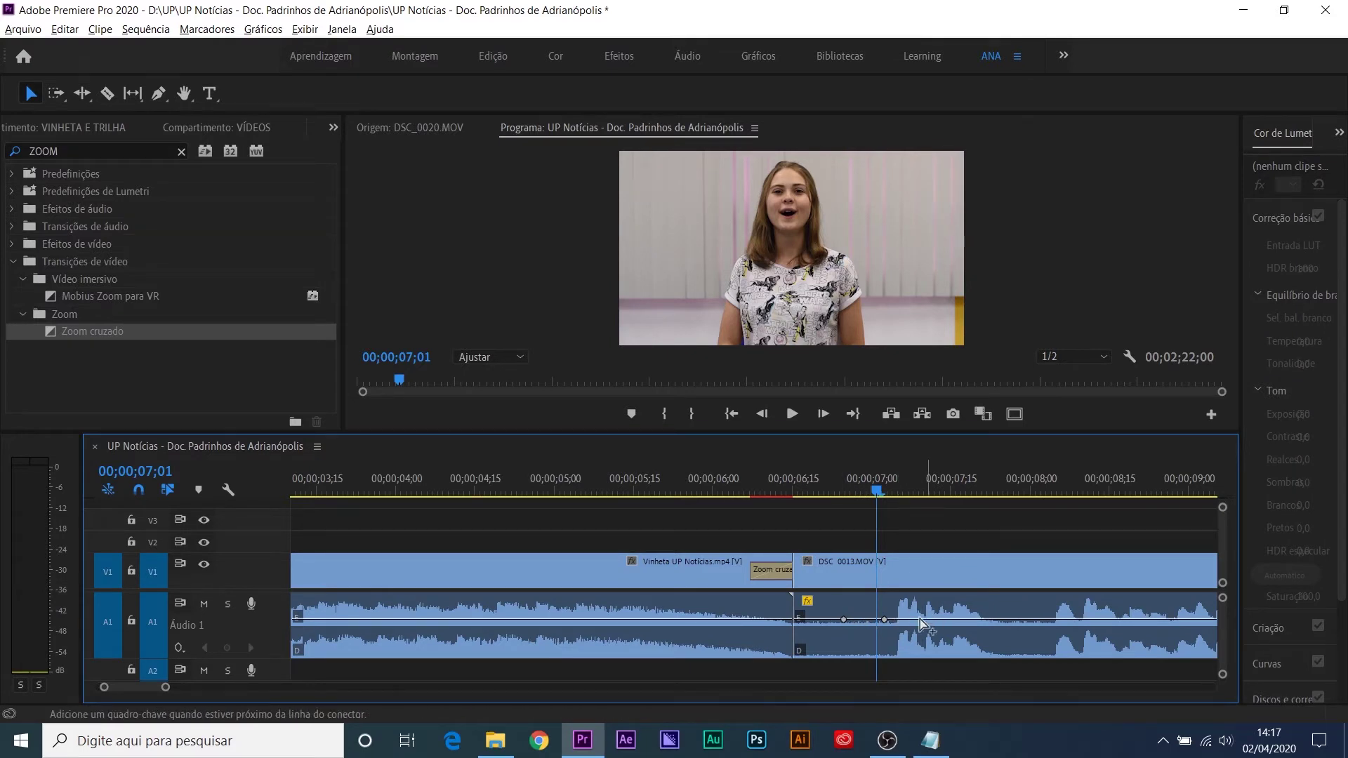
Step: Add volume keyframes at about 00;00;06;23 and 00;00;07;01 on DSC_0013's audio and deselect the clip
click(876, 621)
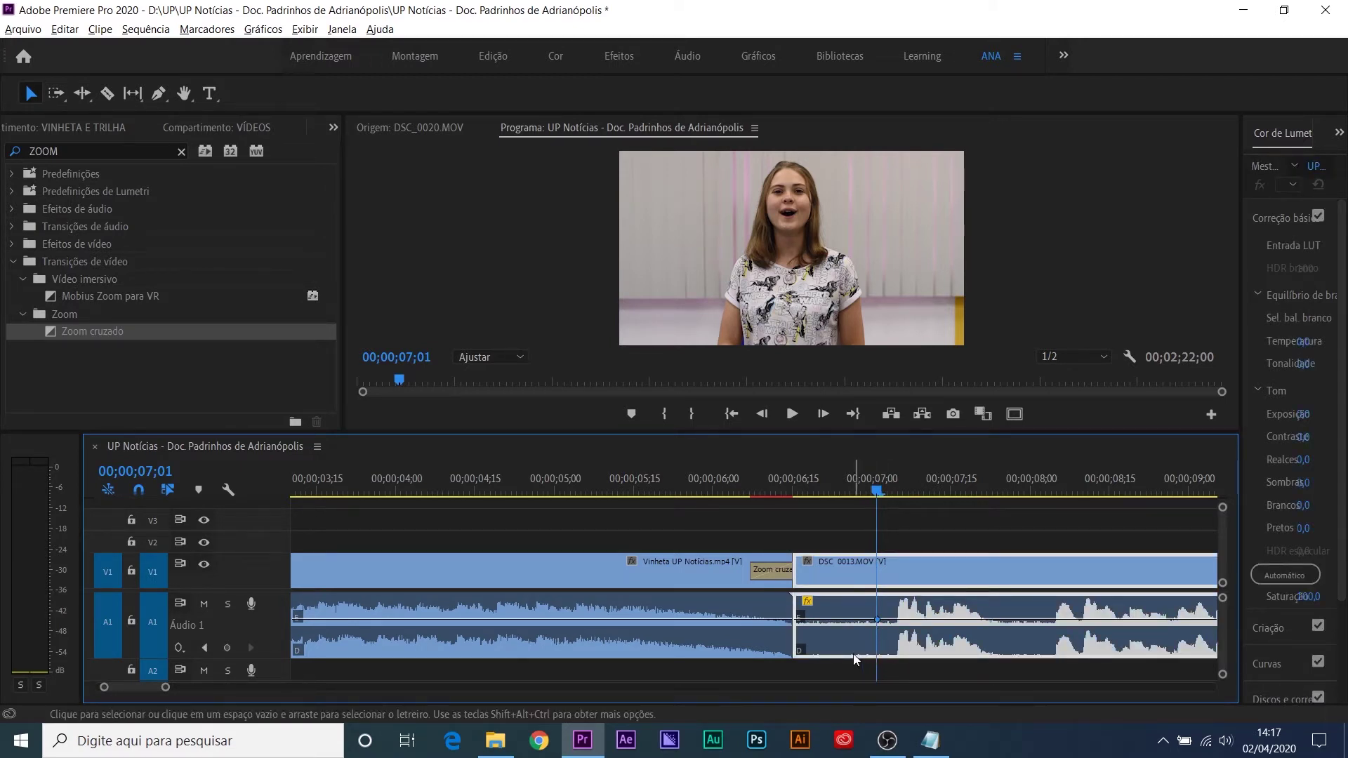
ctrl+click(833, 619)
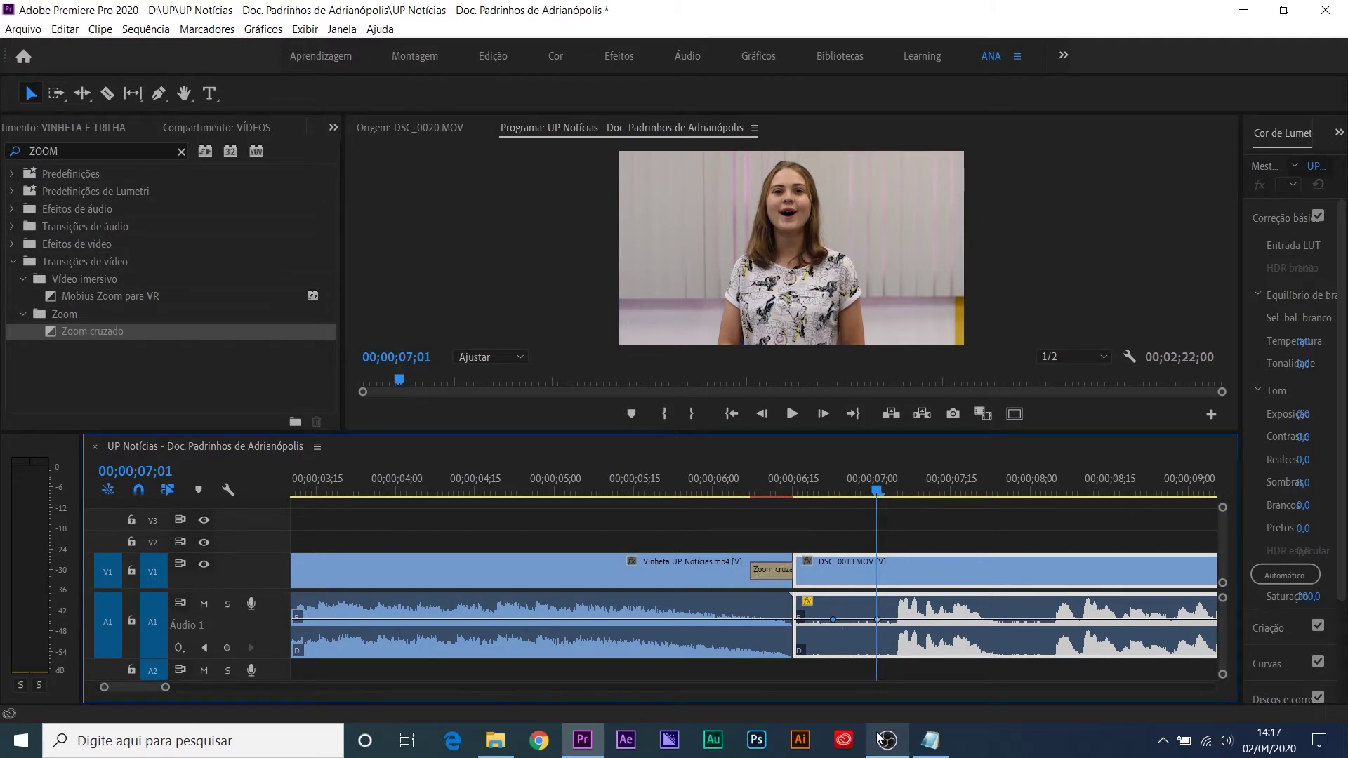
ctrl+click(878, 619)
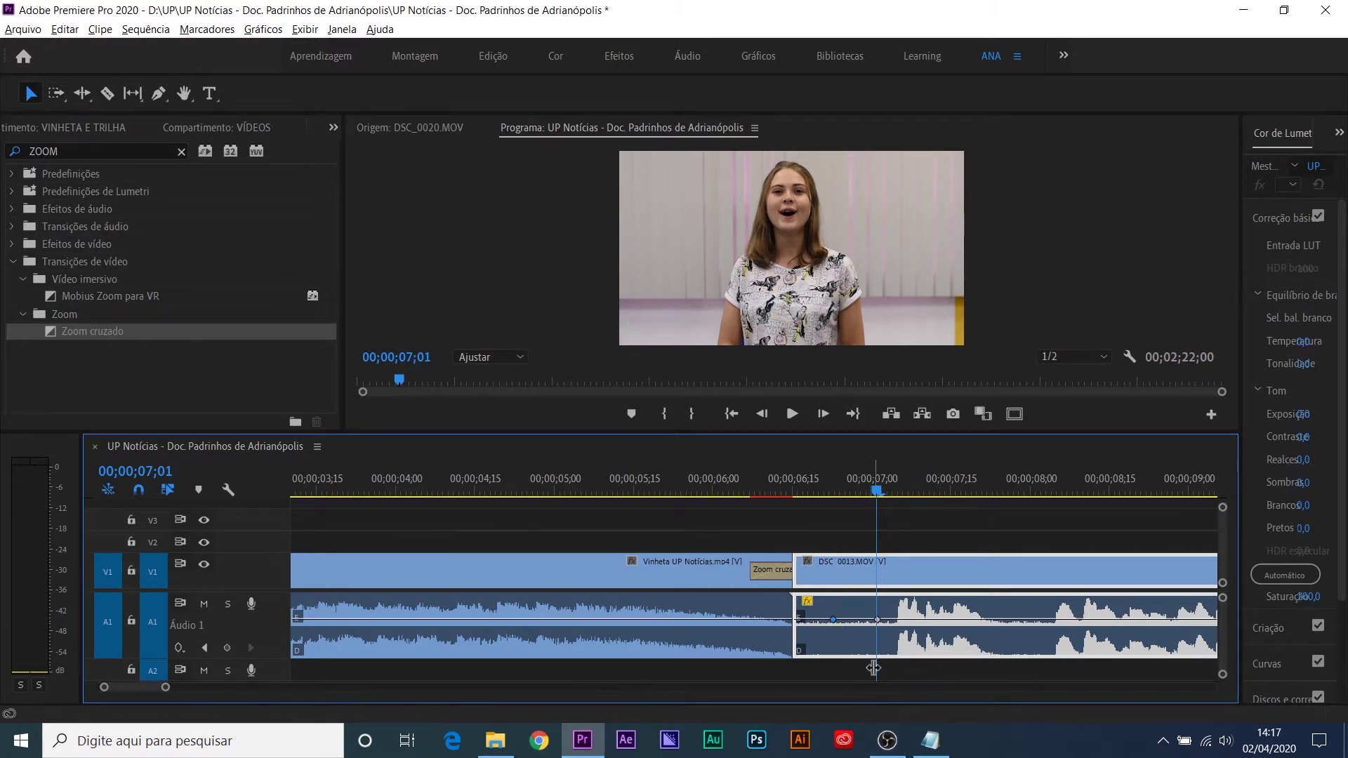
click(816, 528)
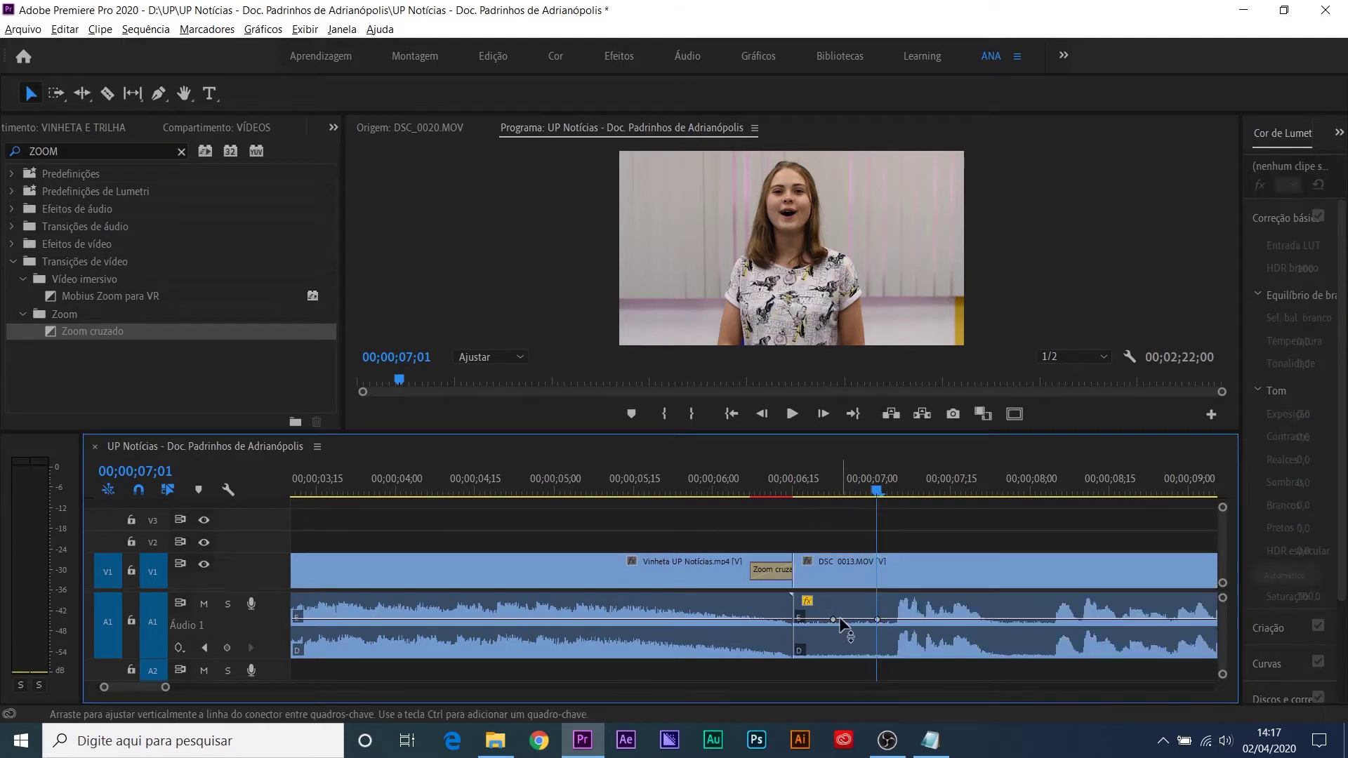
Step: Shape a fade-in at the start of the DSC_0013.MOV audio by lowering the first volume keyframe and moving both keyframes toward the speech
drag(832, 620, 831, 666)
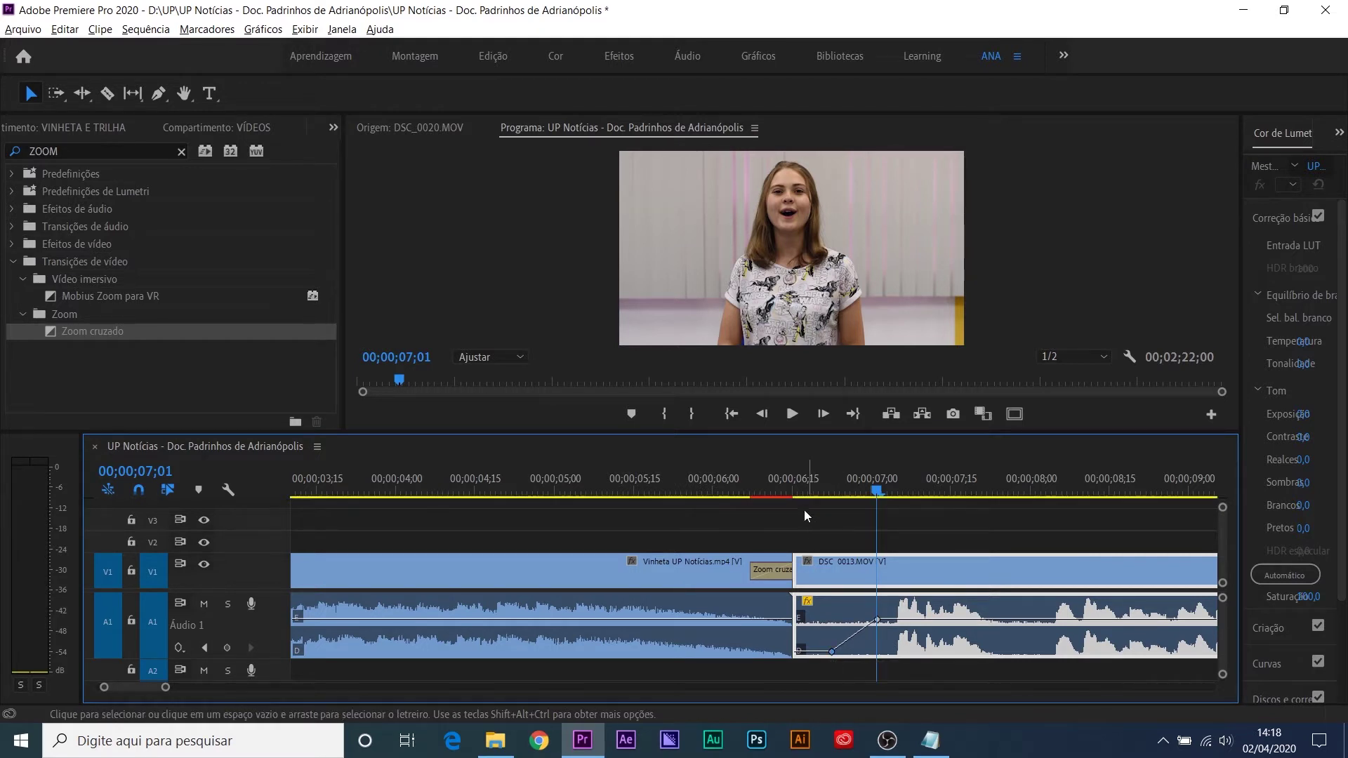
click(803, 489)
drag(805, 489, 825, 495)
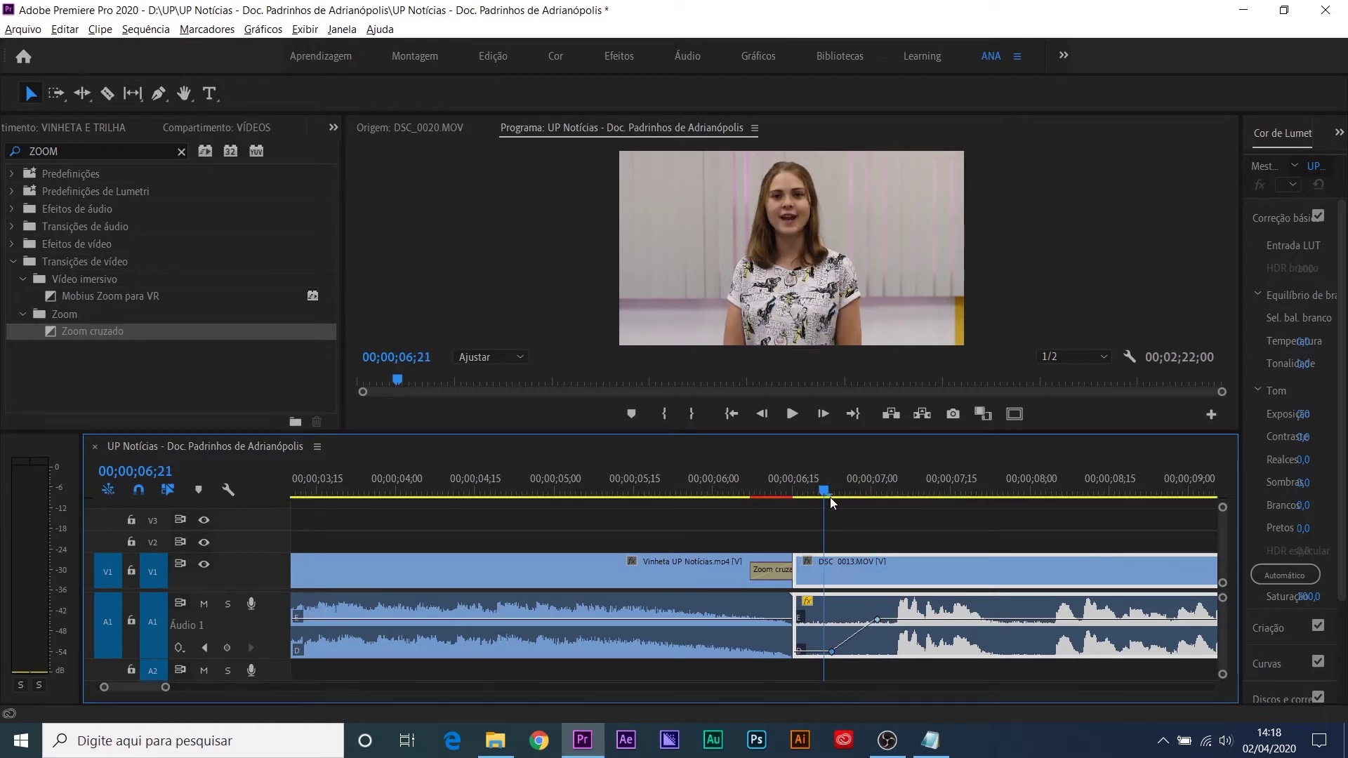
drag(877, 619, 909, 622)
drag(831, 652, 856, 652)
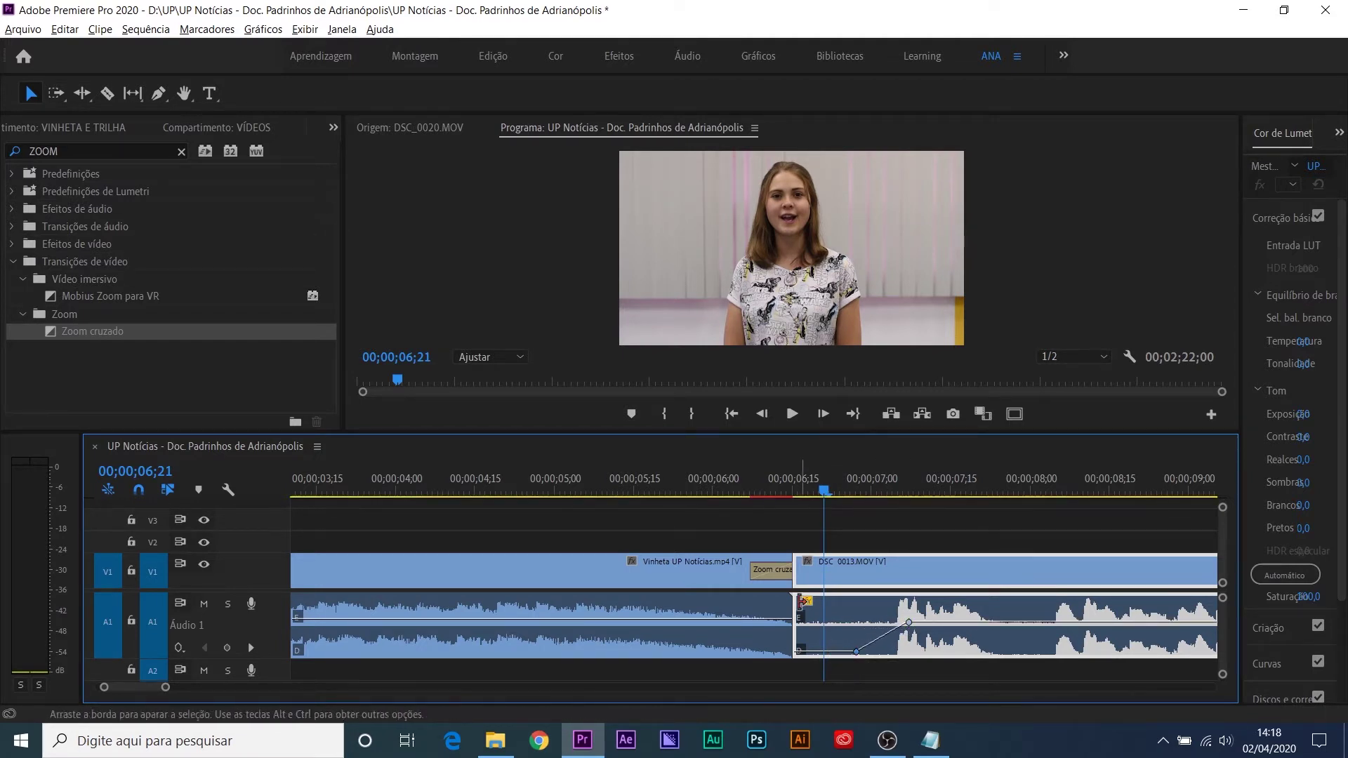
click(582, 490)
key(space)
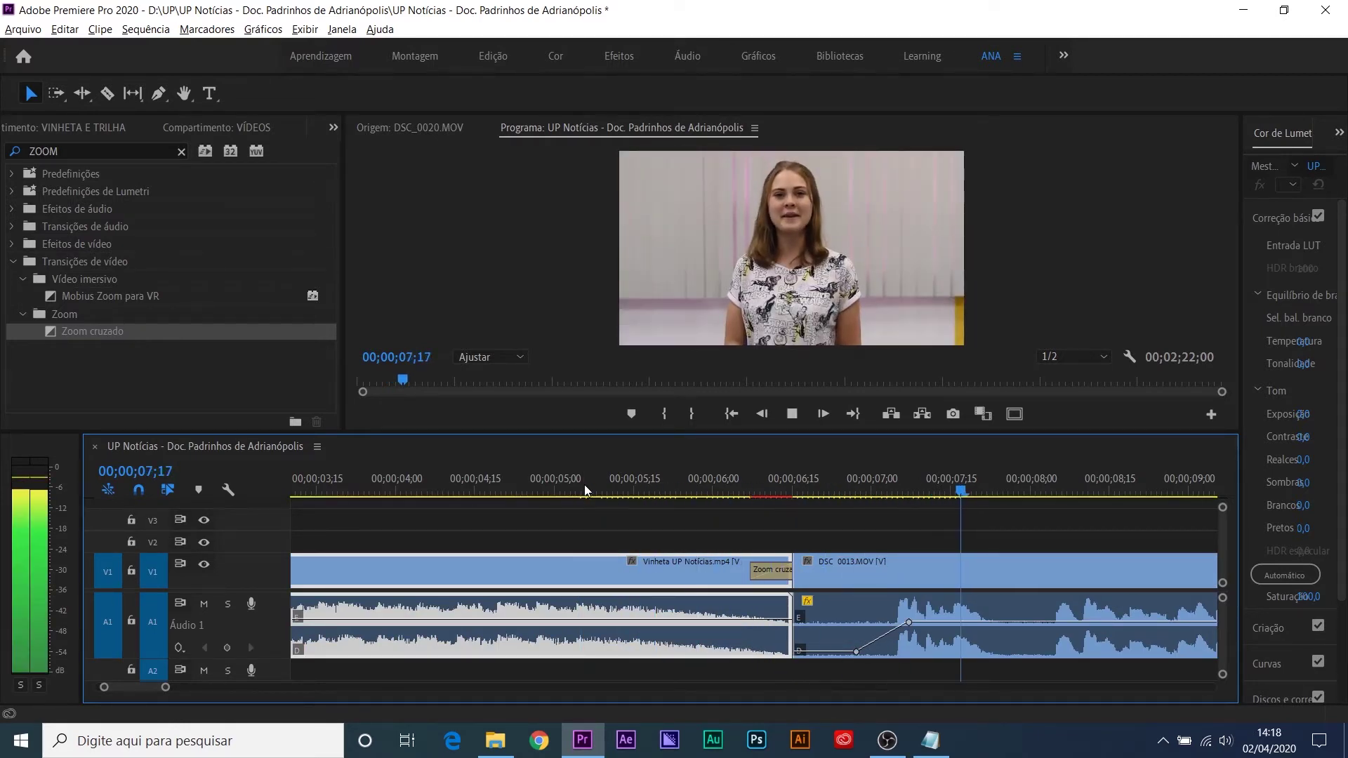
Step: Ripple-trim about 9 frames of silence off the start of DSC_0013.MOV, using the Ripple Edit tool
click(801, 477)
drag(801, 477, 868, 510)
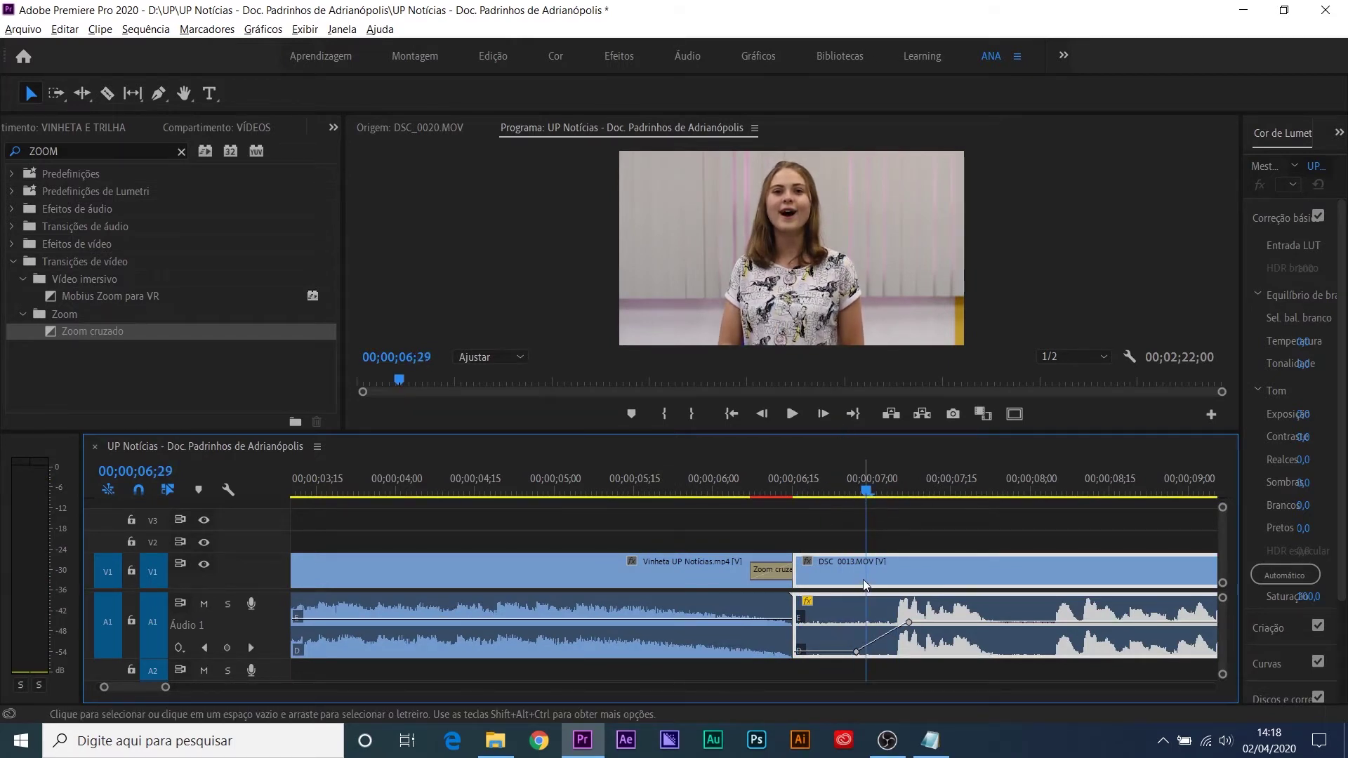
drag(811, 477, 845, 493)
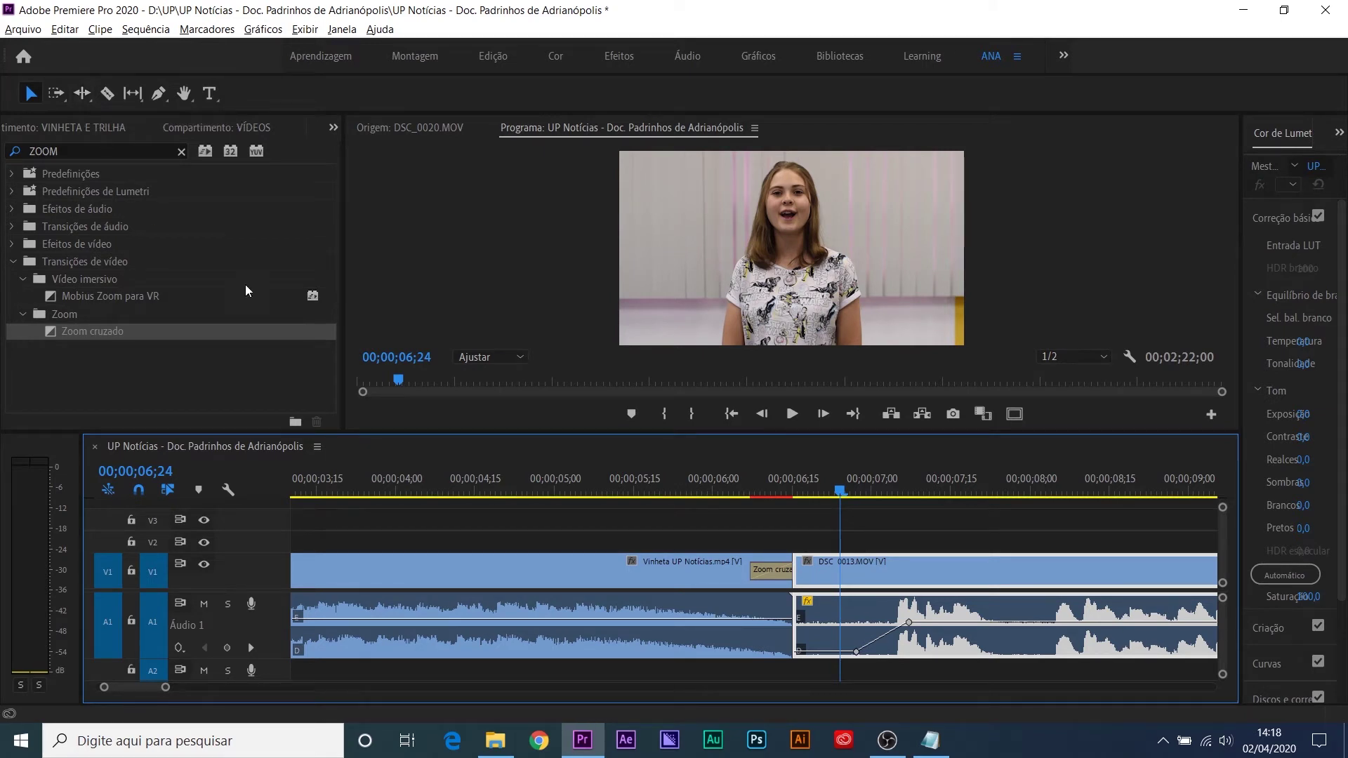
click(82, 94)
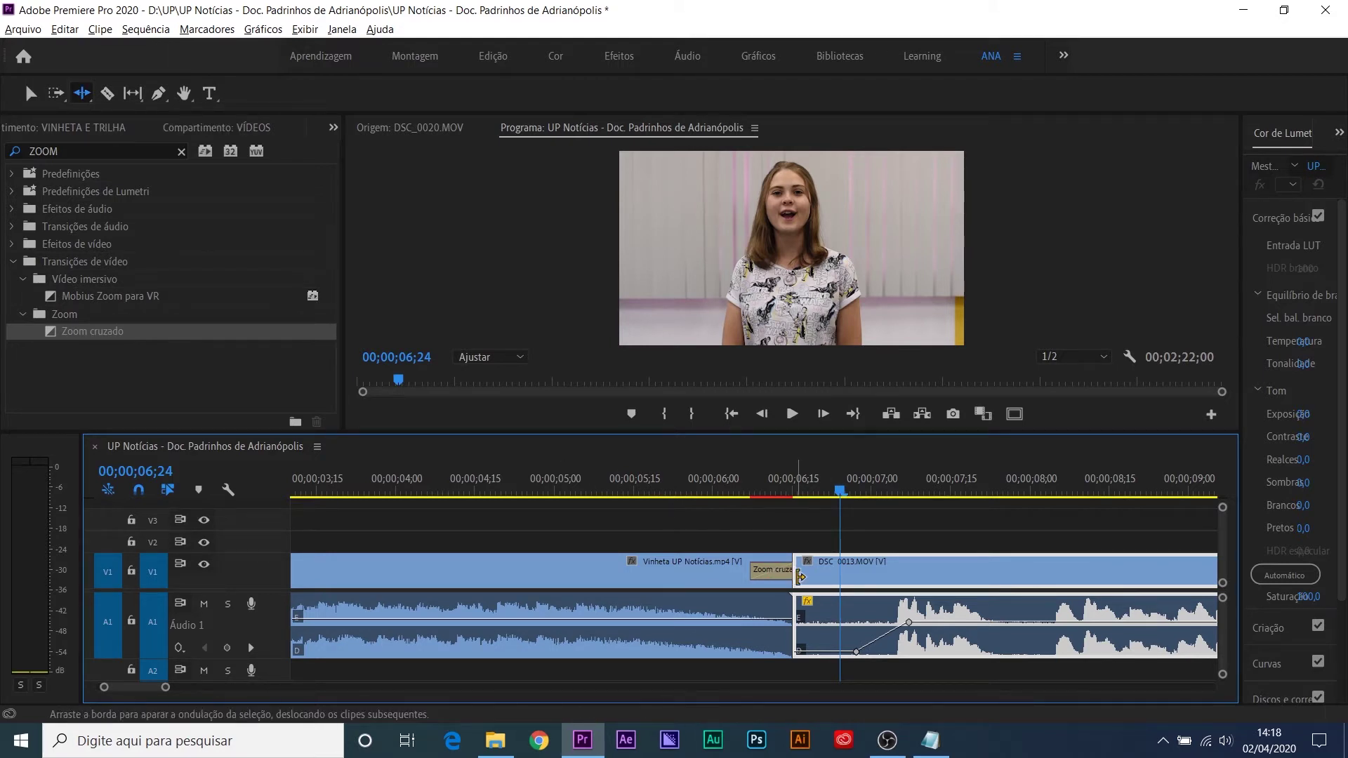
drag(800, 576, 849, 585)
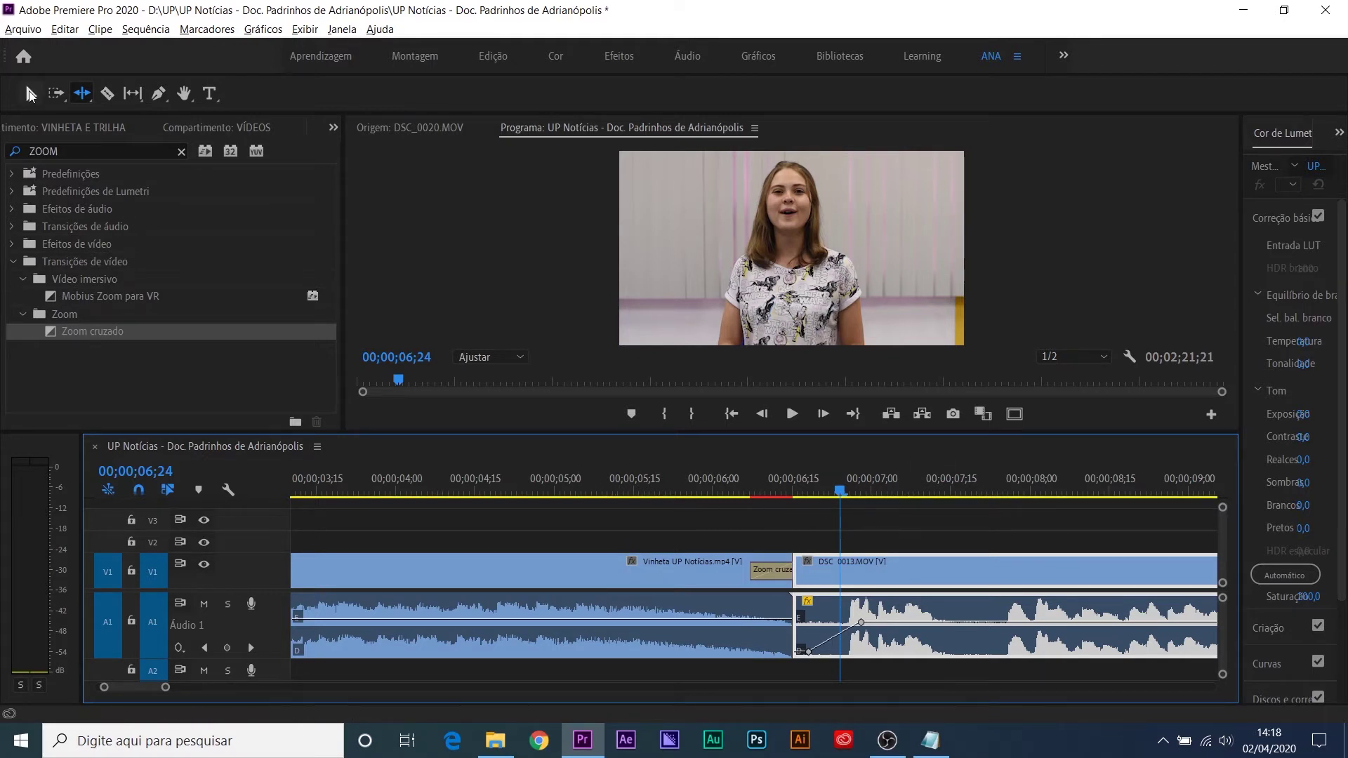
click(28, 90)
Step: Move the low fade-in keyframe of DSC_0013.MOV closer to the first word and play back the cut
click(698, 479)
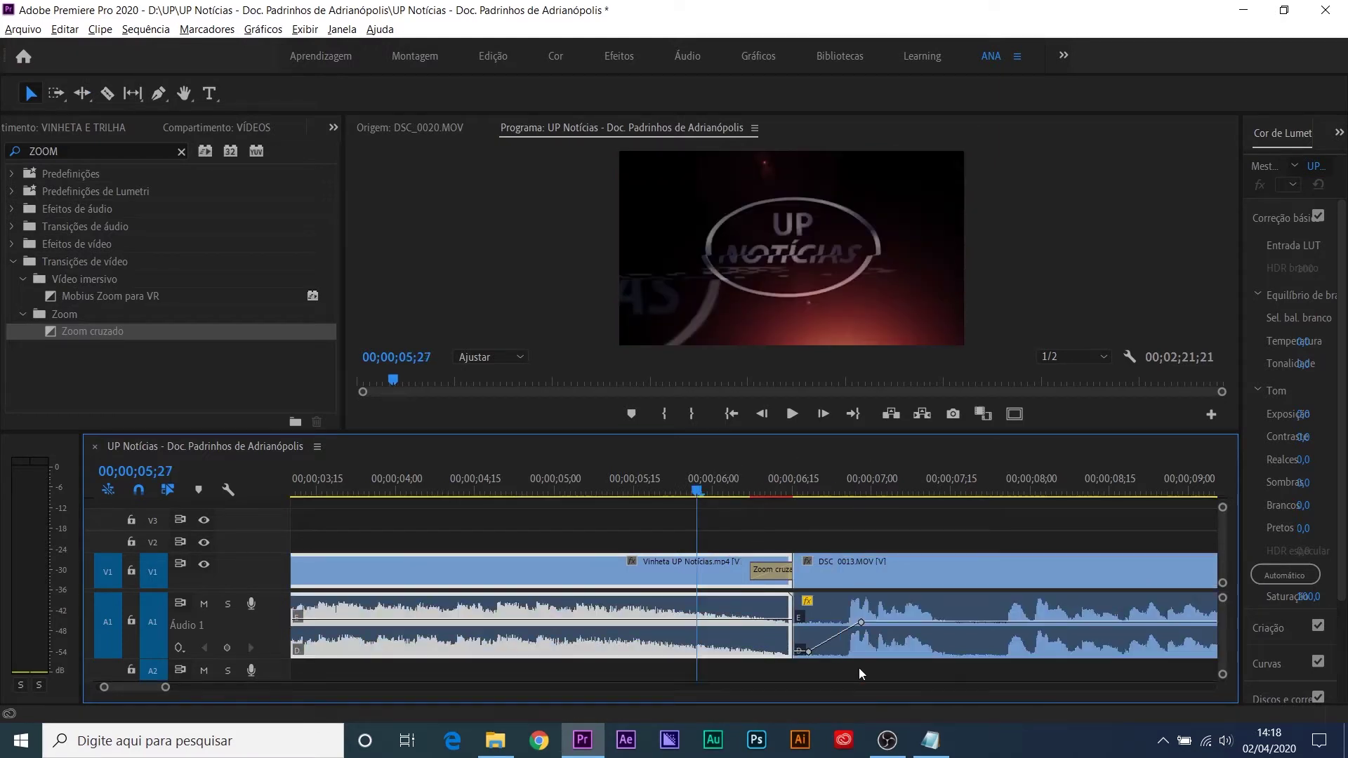
drag(812, 645, 823, 660)
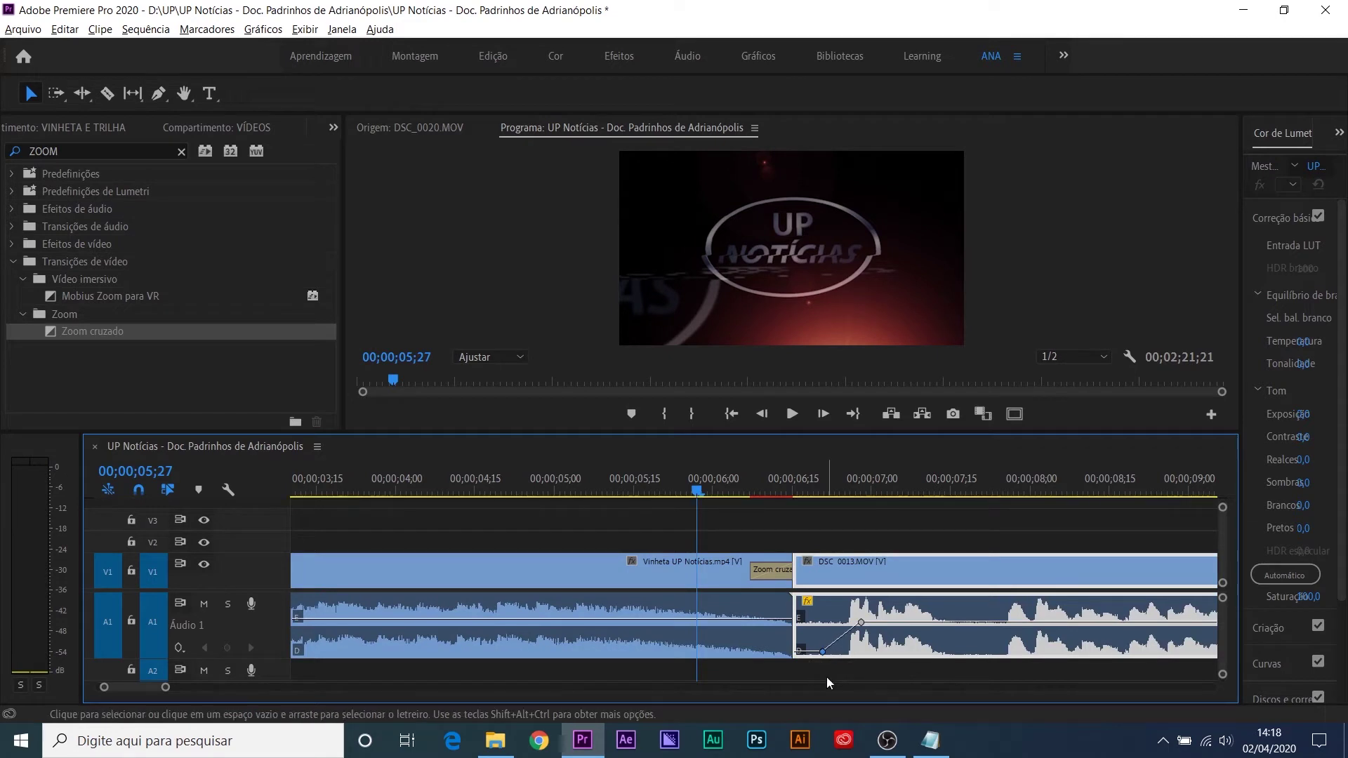
key(space)
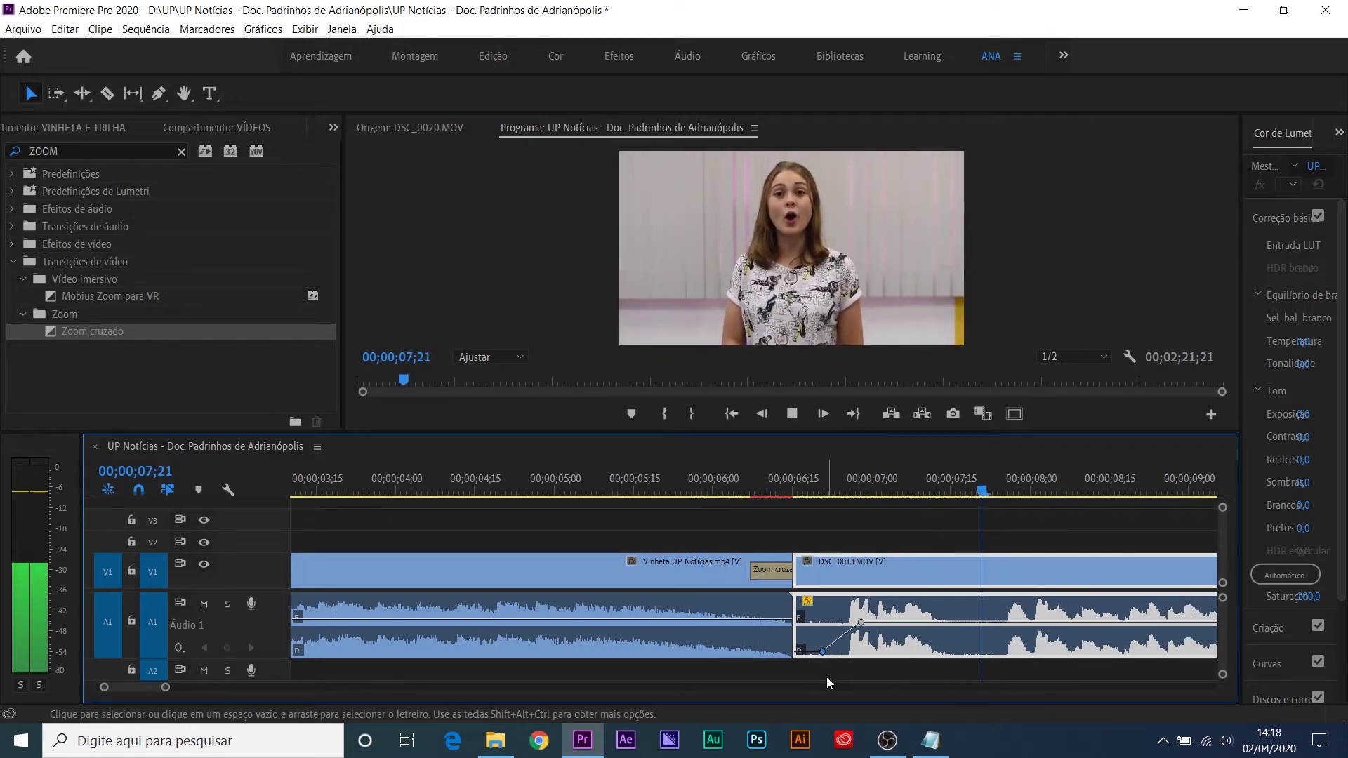
click(760, 479)
key(space)
key(space)
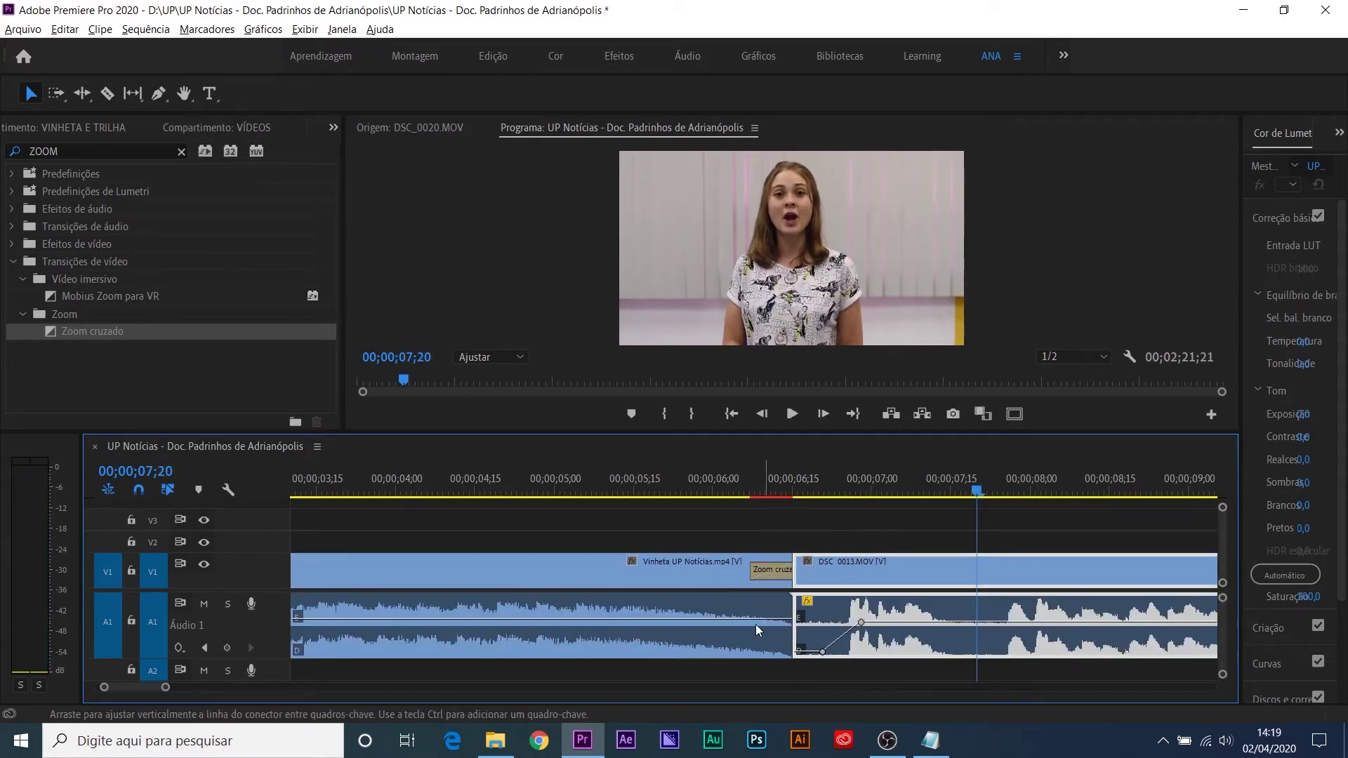
Step: Add two volume keyframes near the end of Vinheta UP Notícias.mp4, shape a fade-out down to the cut, and play back the transition
ctrl+click(696, 619)
ctrl+click(724, 620)
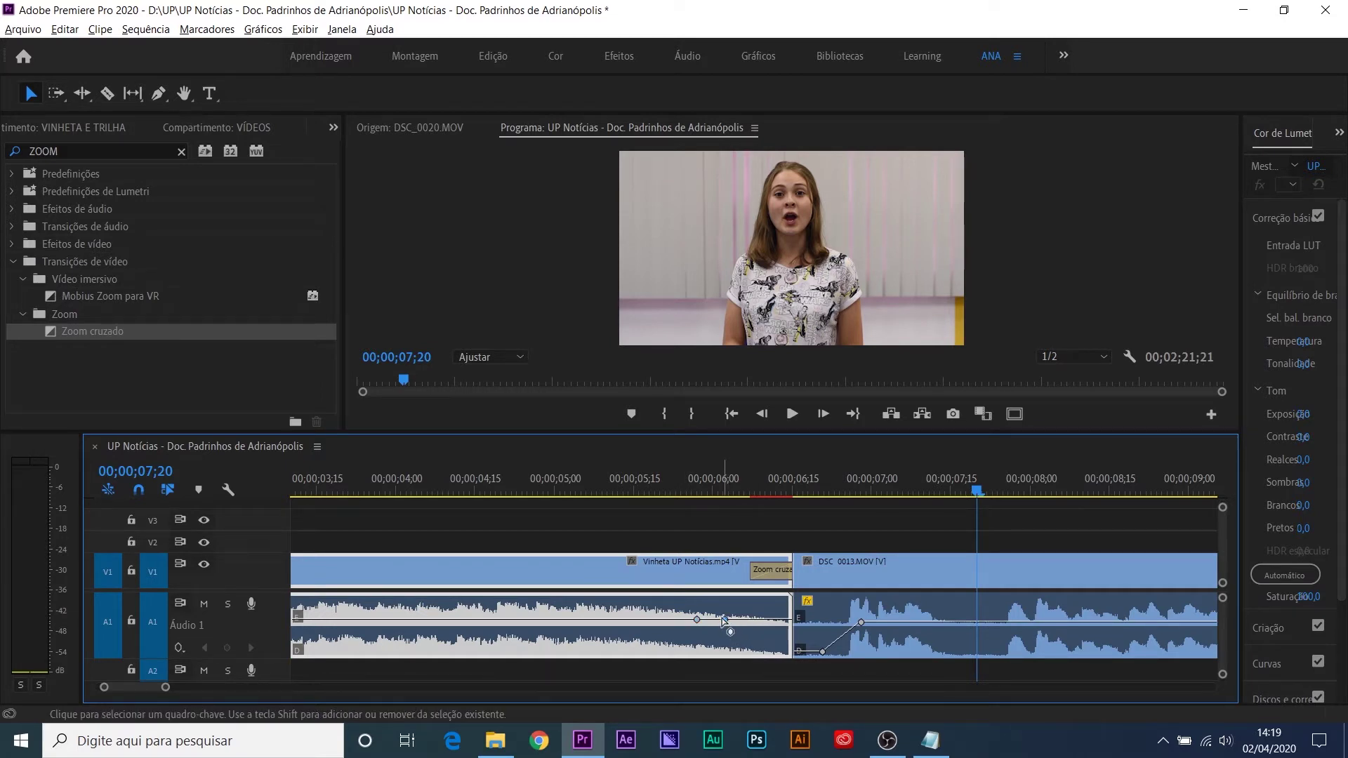
drag(722, 618, 789, 650)
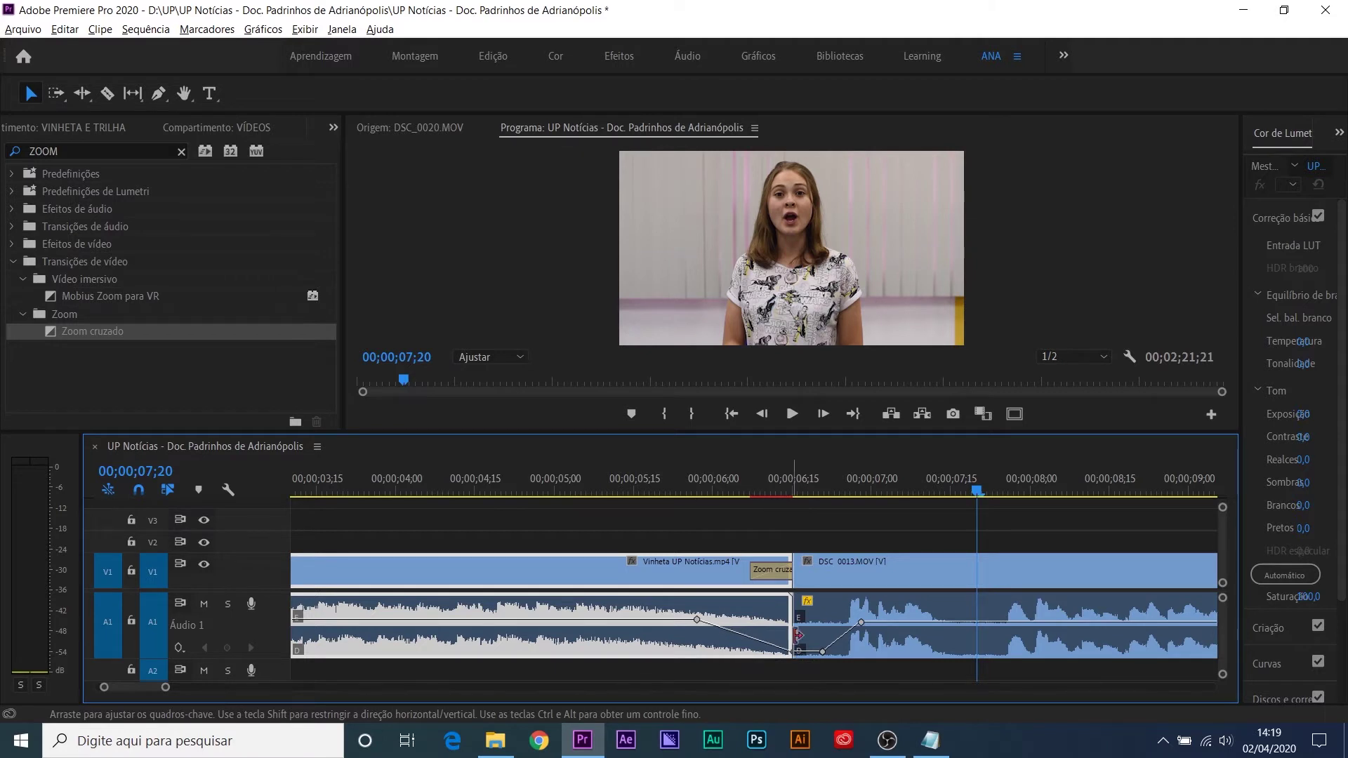
click(589, 476)
drag(697, 619, 654, 623)
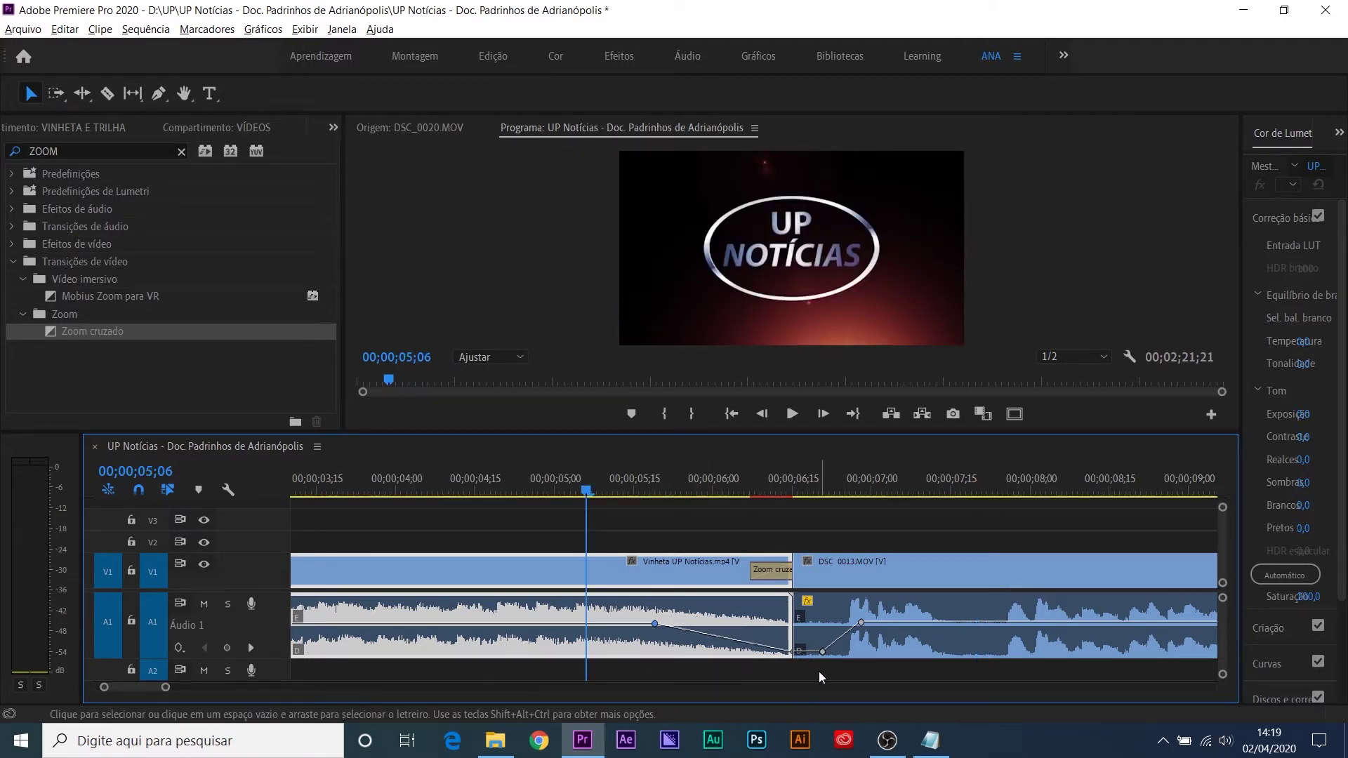
key(space)
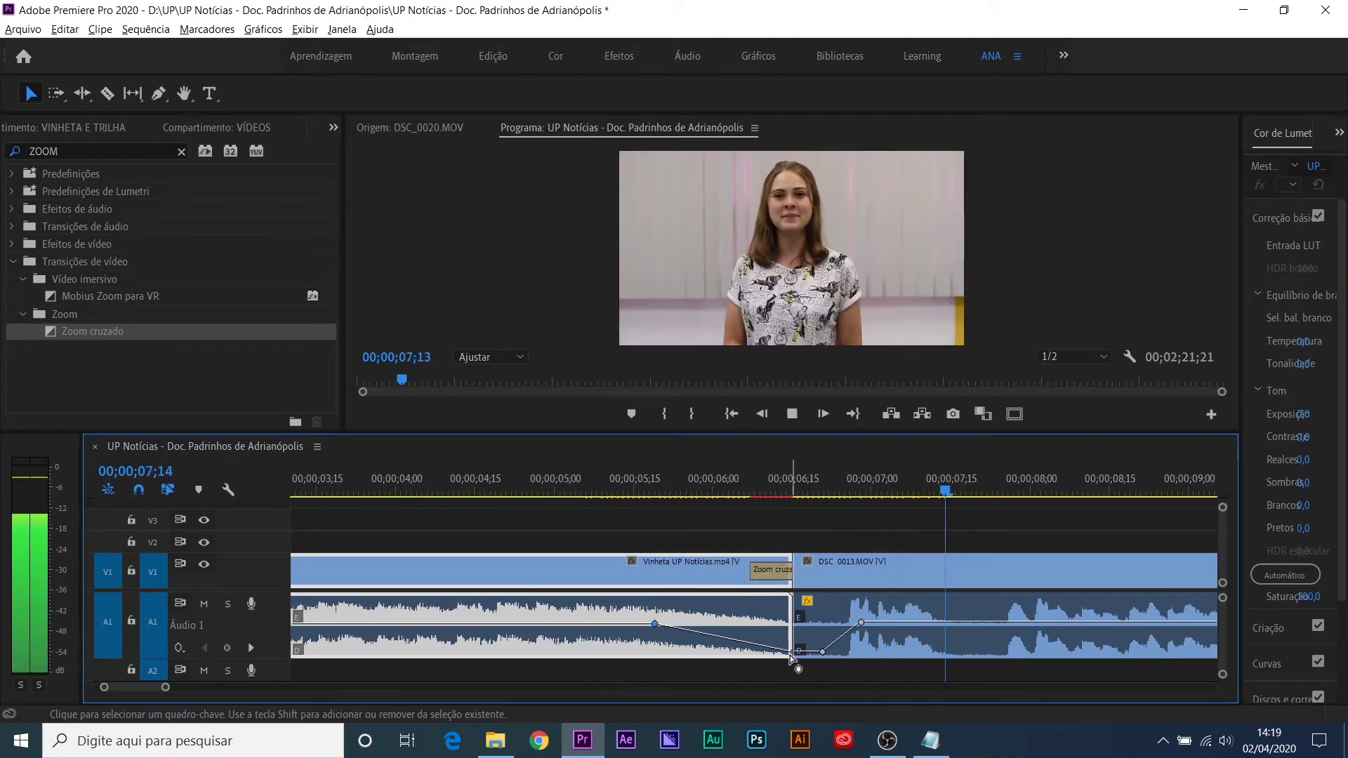
key(space)
key(minus)
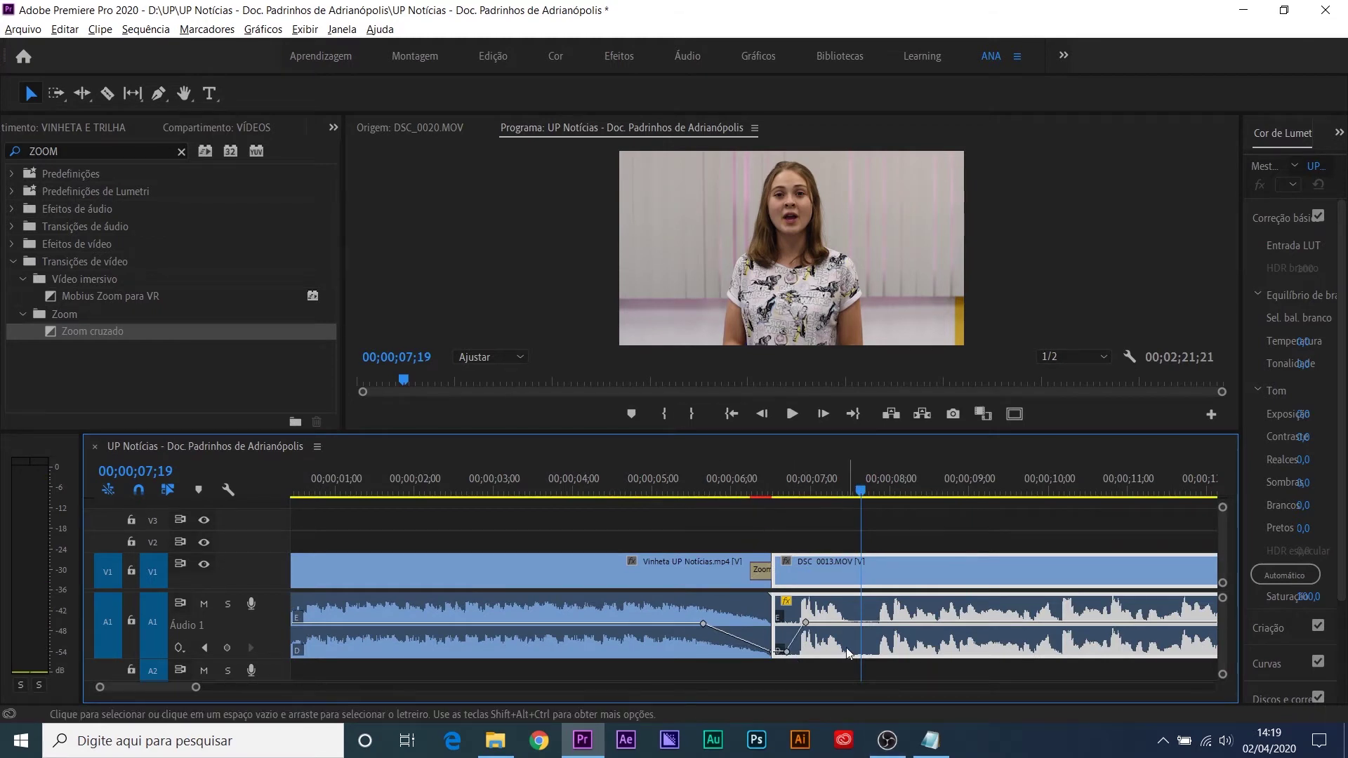
click(745, 482)
key(space)
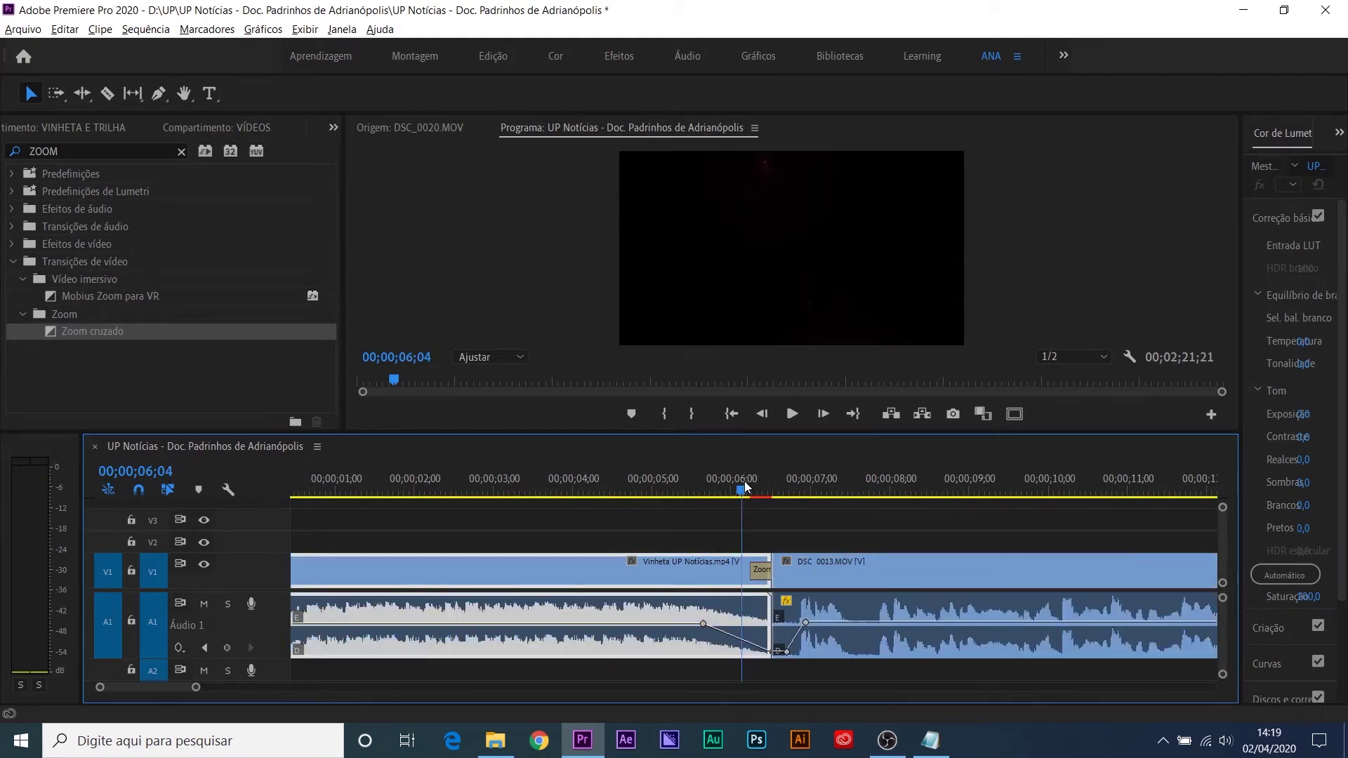
key(space)
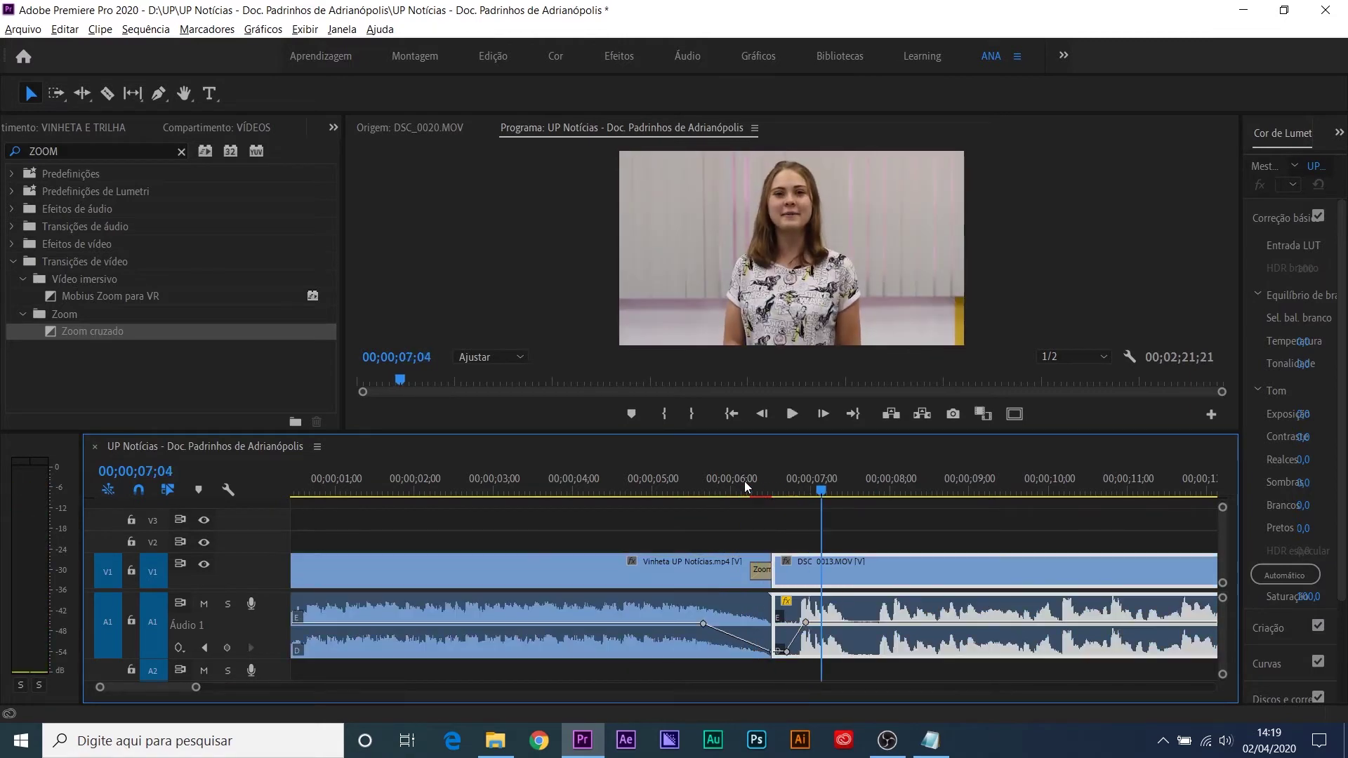
Step: Examine and play the cut between DSC_0013.MOV and the Documentário Adrianópolis clip to find where the speech ends
key(minus)
key(minus)
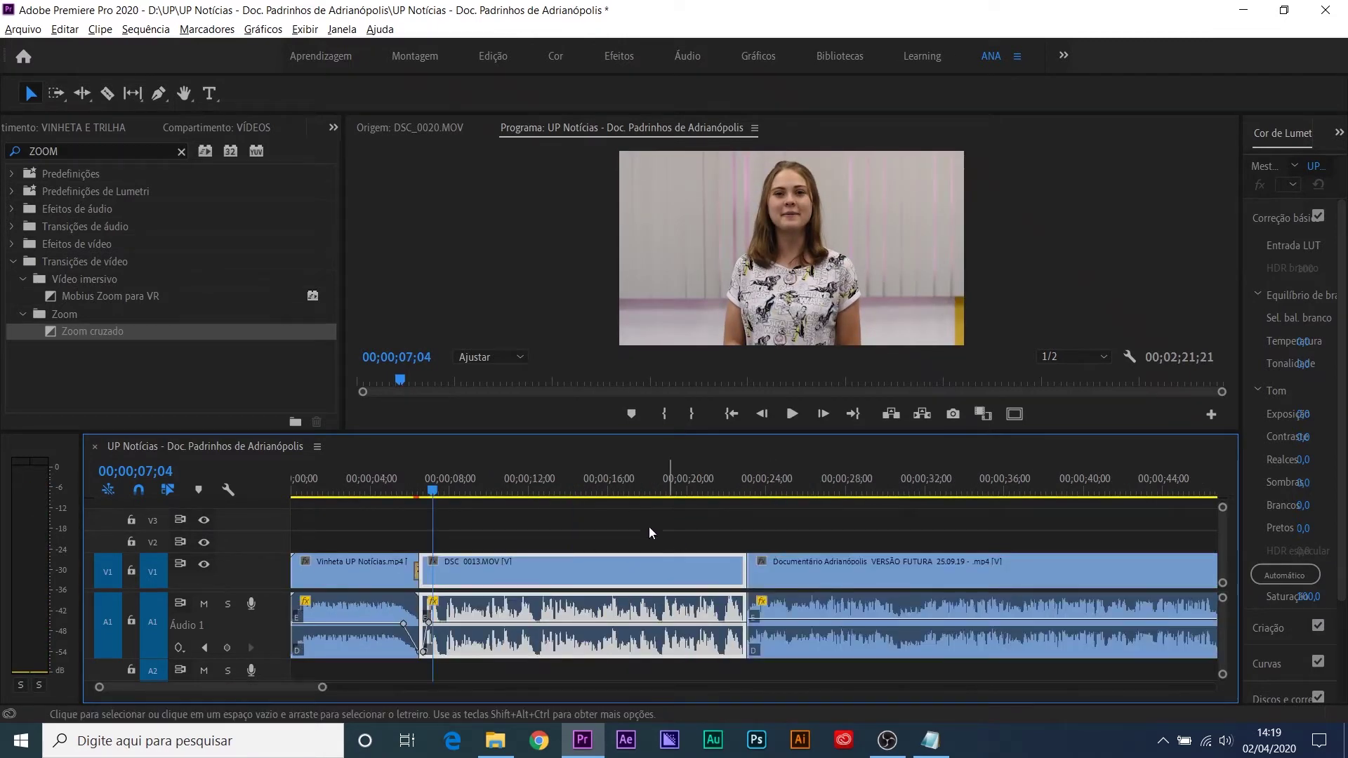
drag(630, 478, 732, 496)
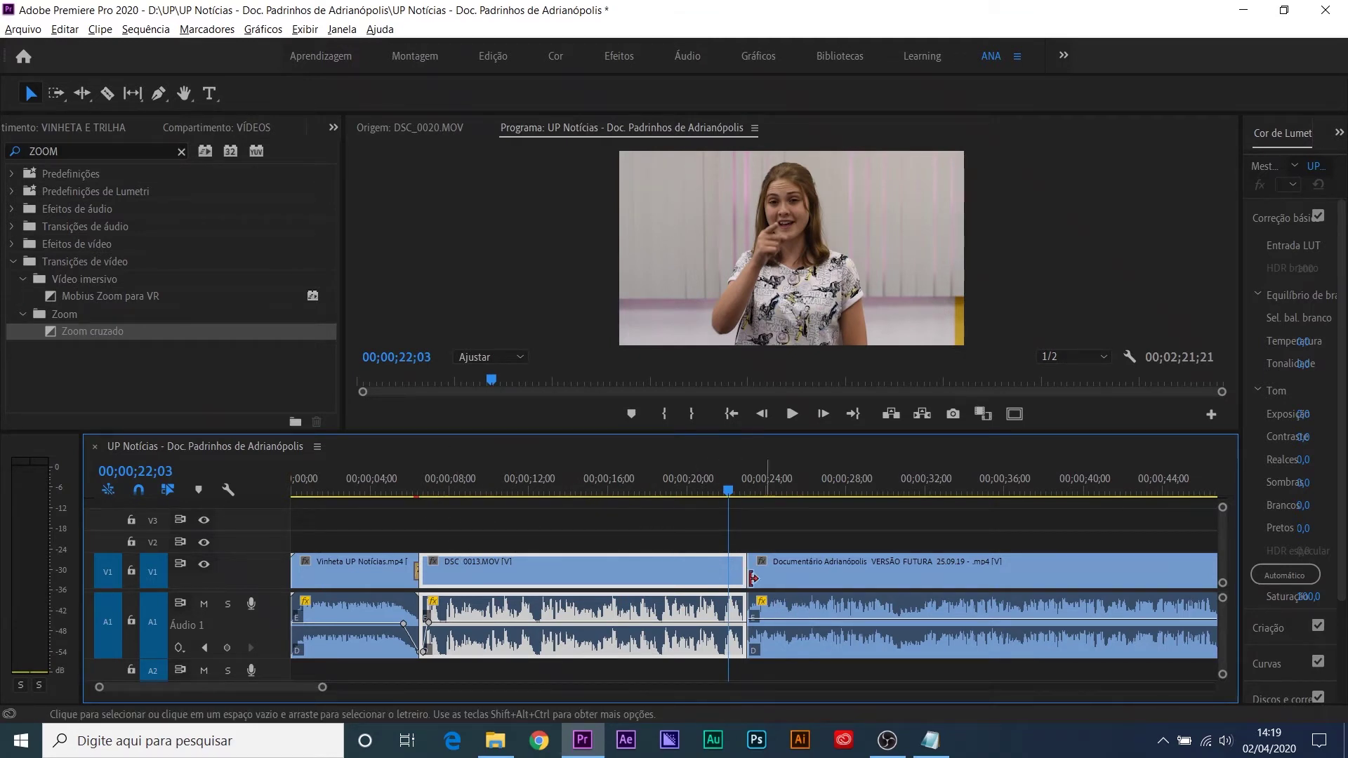
key(equal)
key(equal)
key(equal)
key(equal)
key(minus)
click(787, 487)
key(equal)
key(minus)
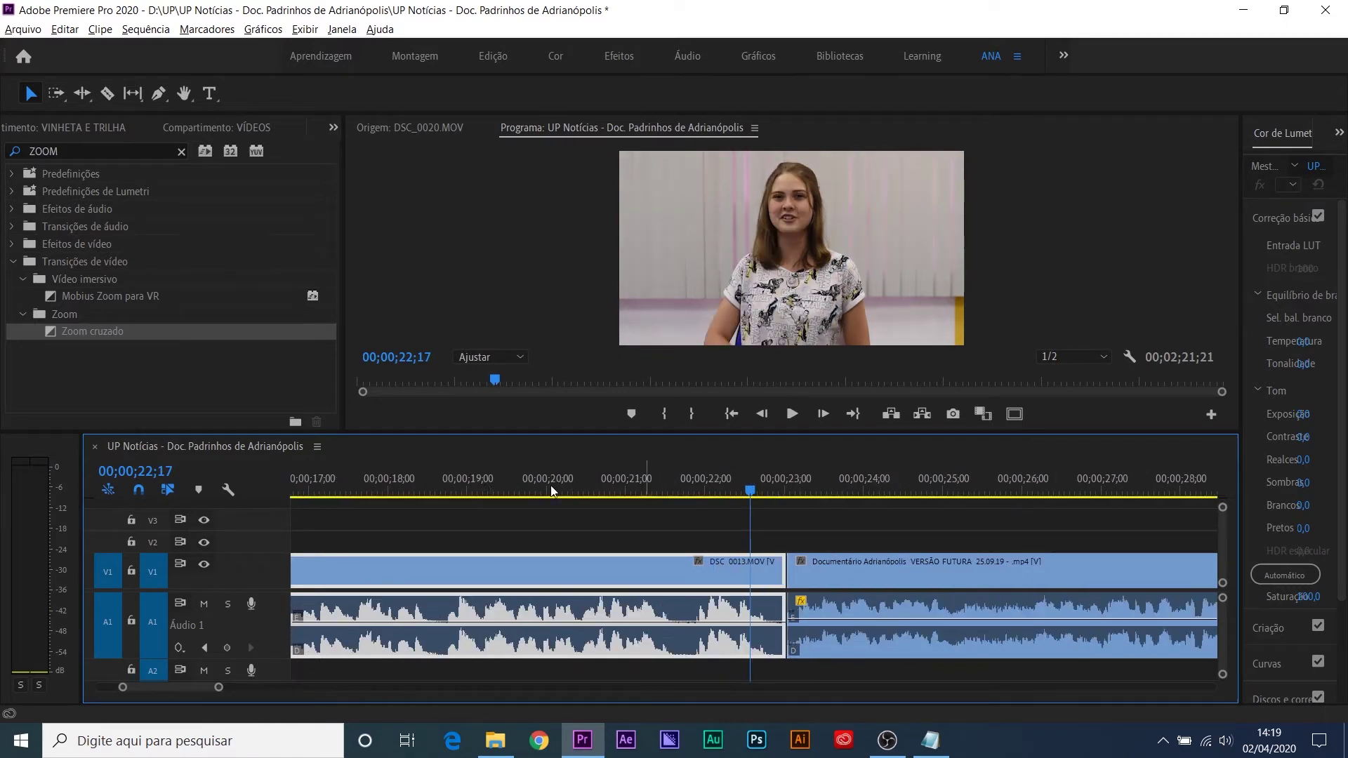
key(minus)
key(minus)
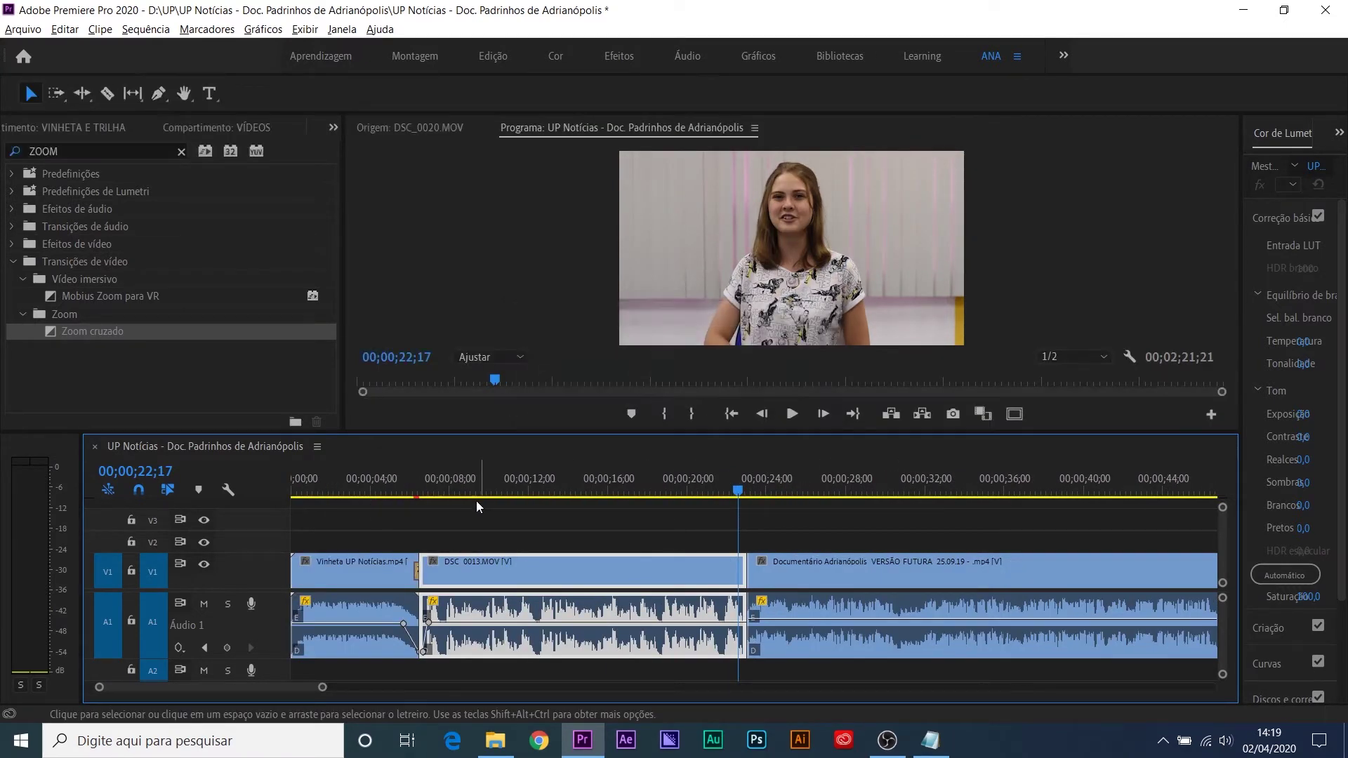
key(equal)
key(equal)
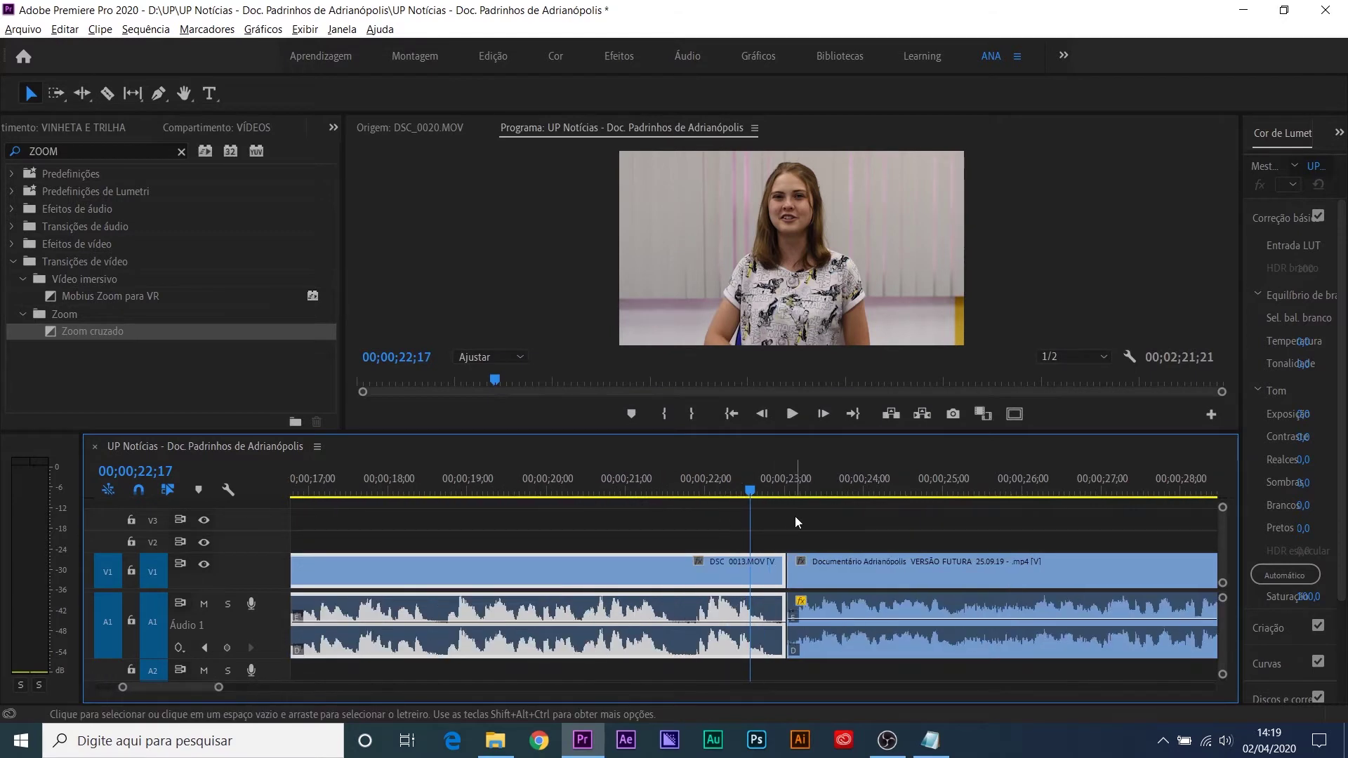
key(equal)
click(634, 473)
key(space)
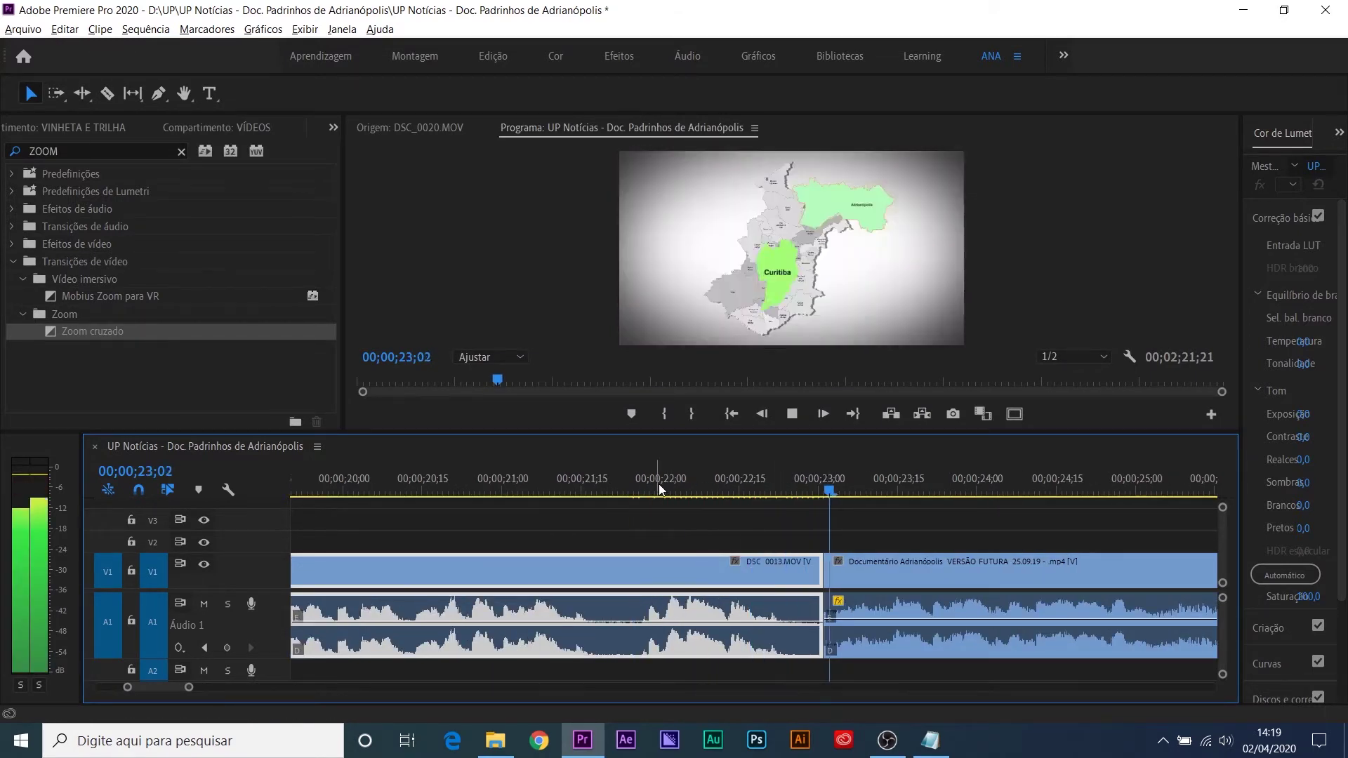
click(730, 488)
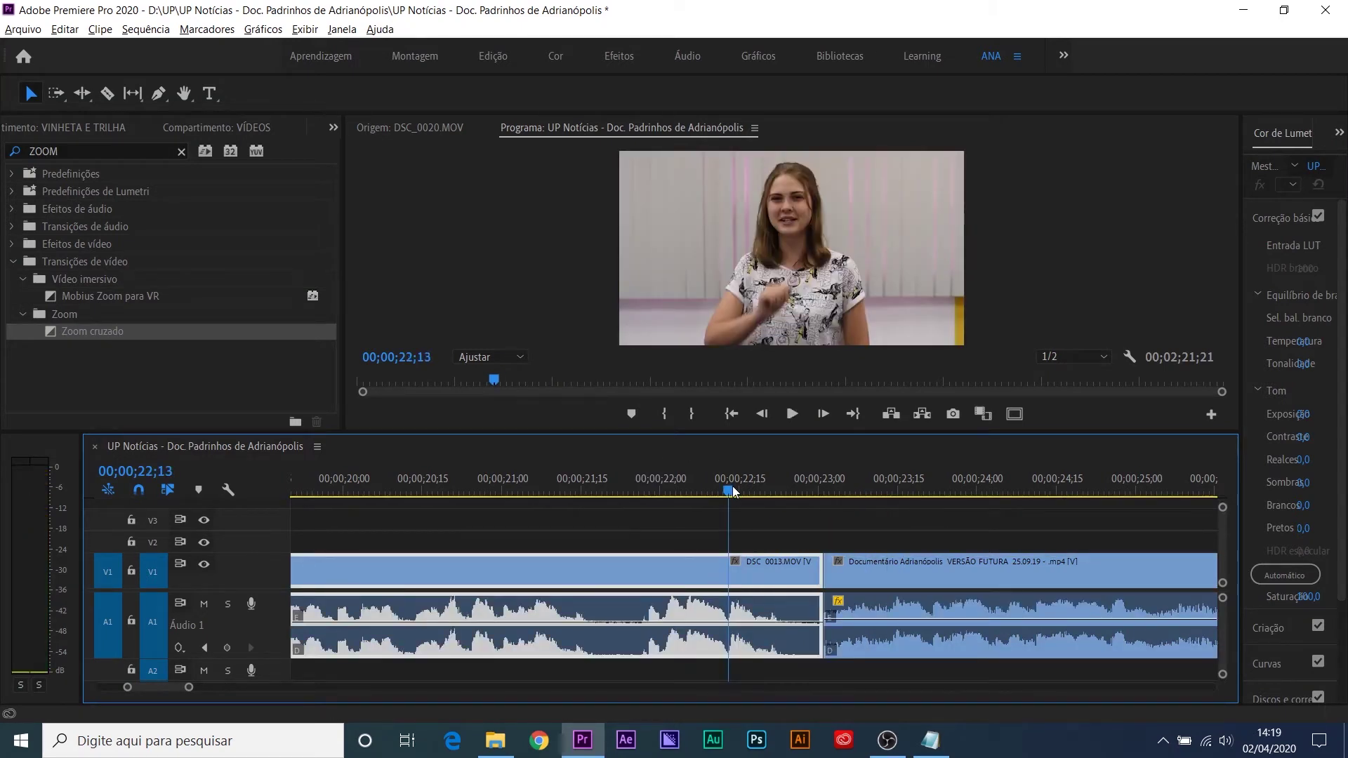
key(space)
key(space)
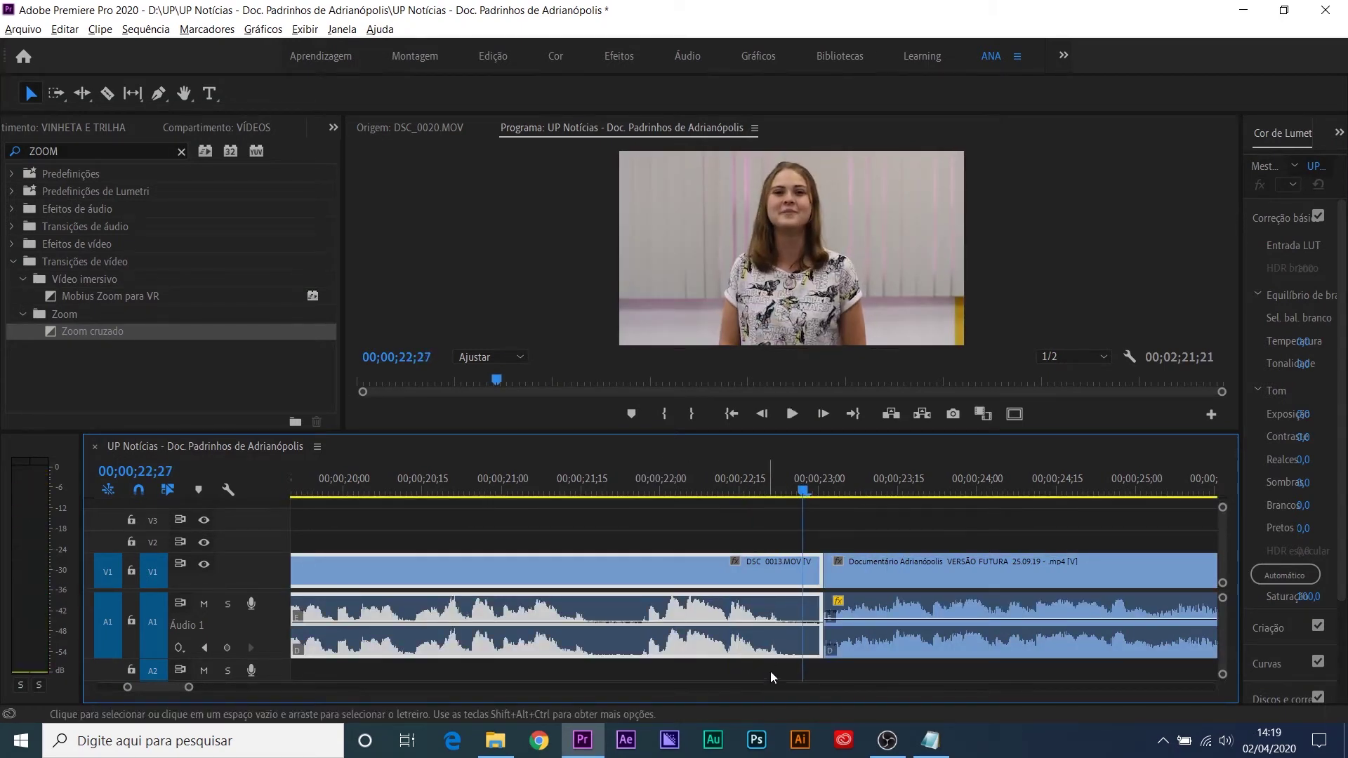
Step: Add two volume keyframes after the last word of DSC_0013.MOV and lower the second one to create a fade-out
key(=)
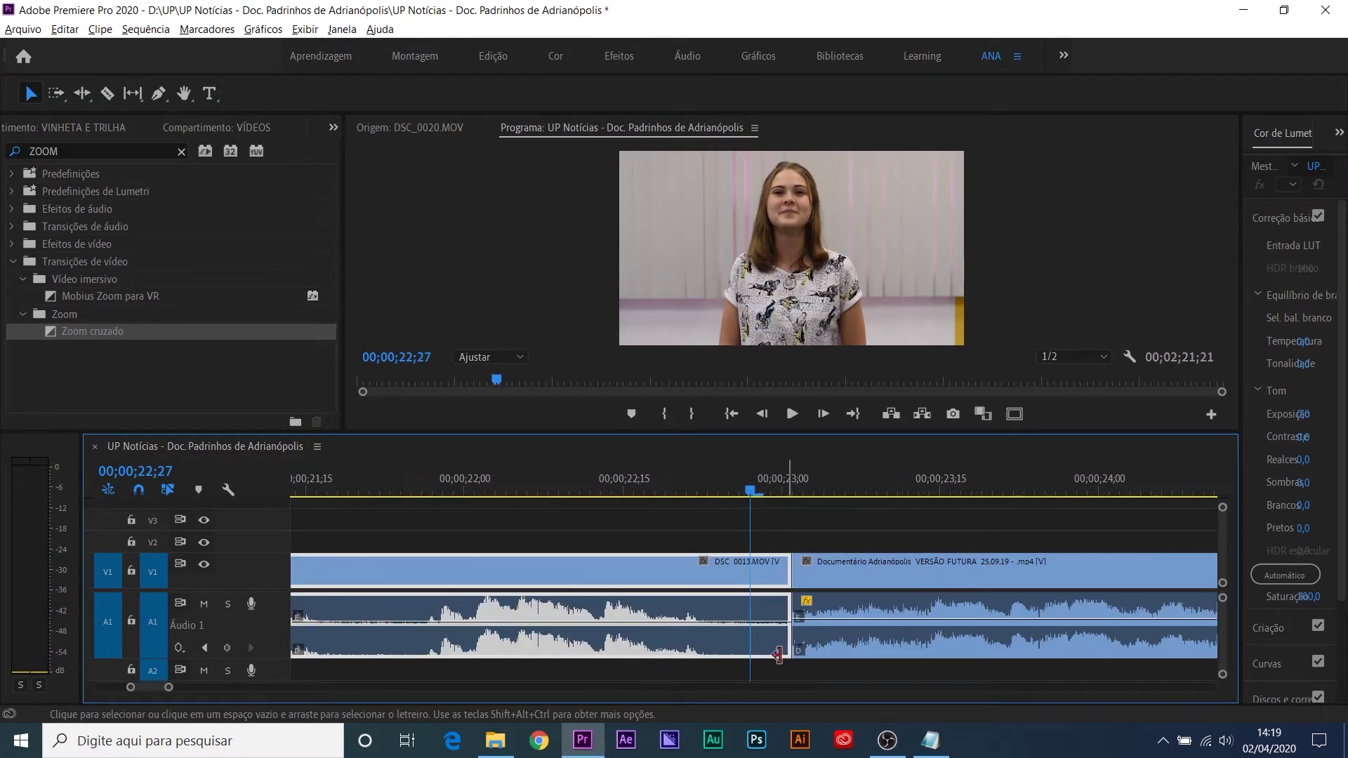
ctrl+click(702, 623)
ctrl+click(735, 622)
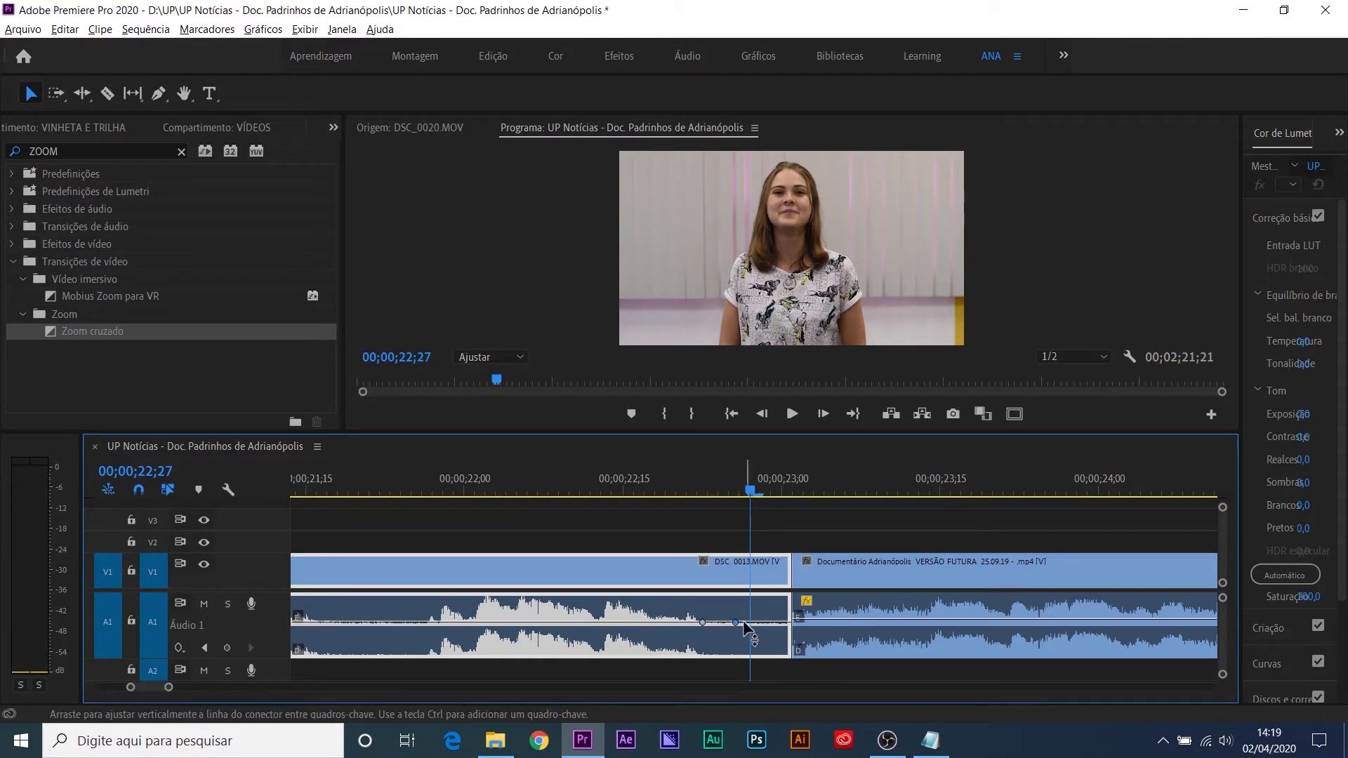
drag(734, 622, 767, 656)
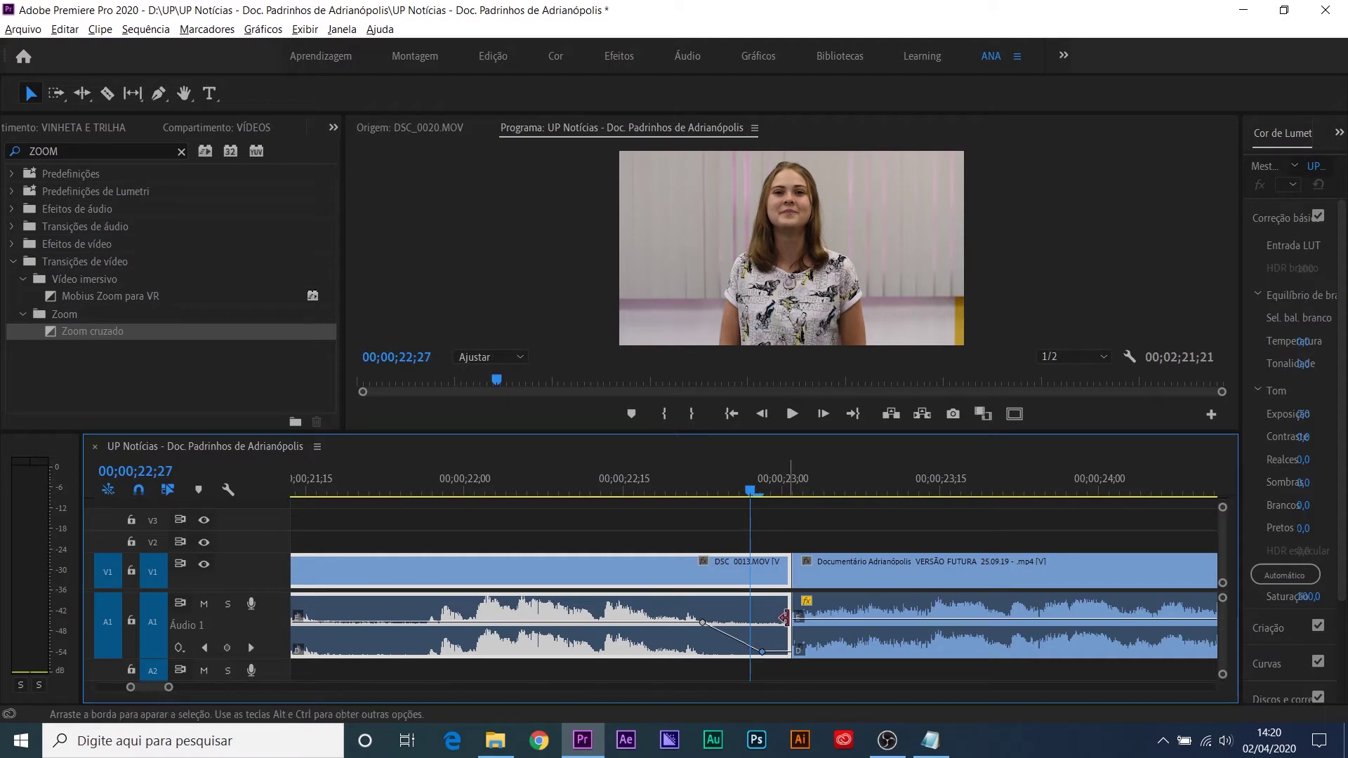
Step: Trim the end of DSC_0013.MOV back to about 00;00;22;28, where the fade-out ends, and play on from the documentary clip's start
drag(784, 617, 752, 617)
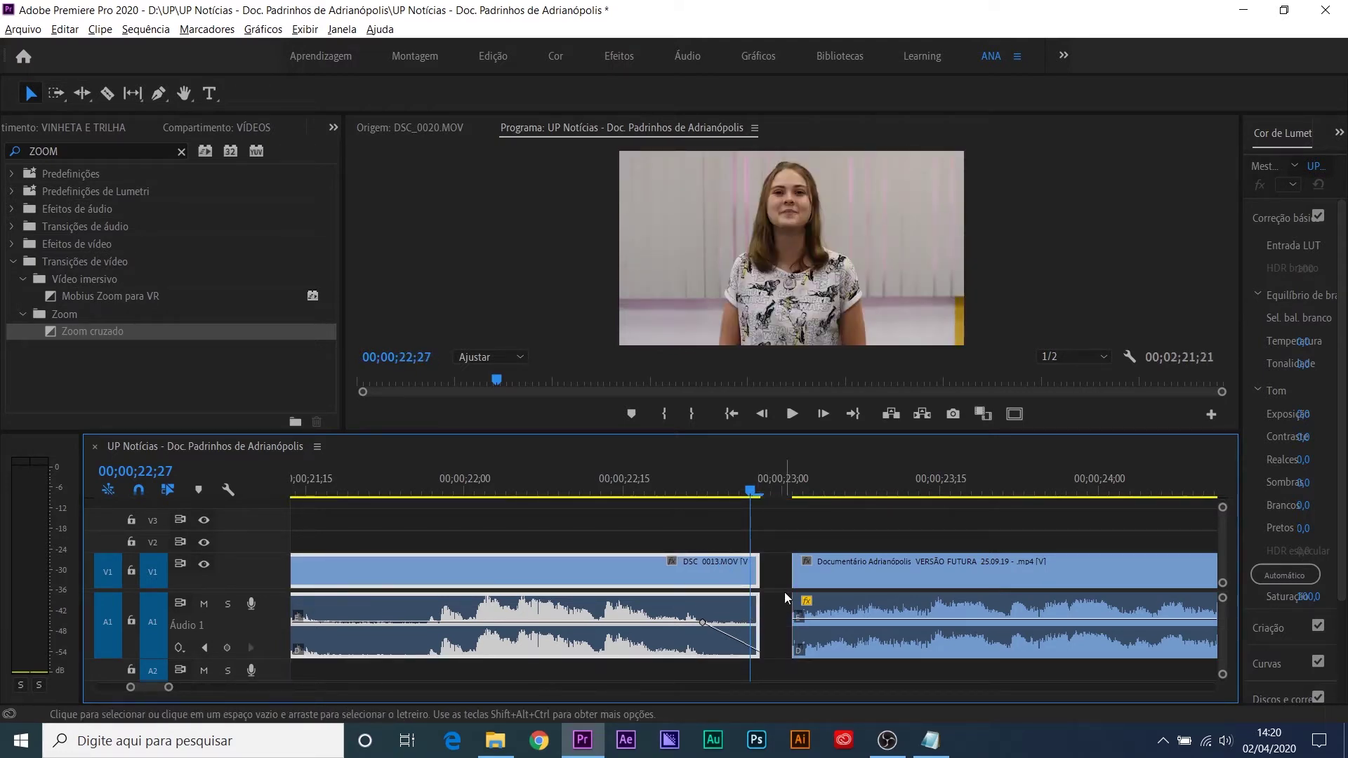
key(Right)
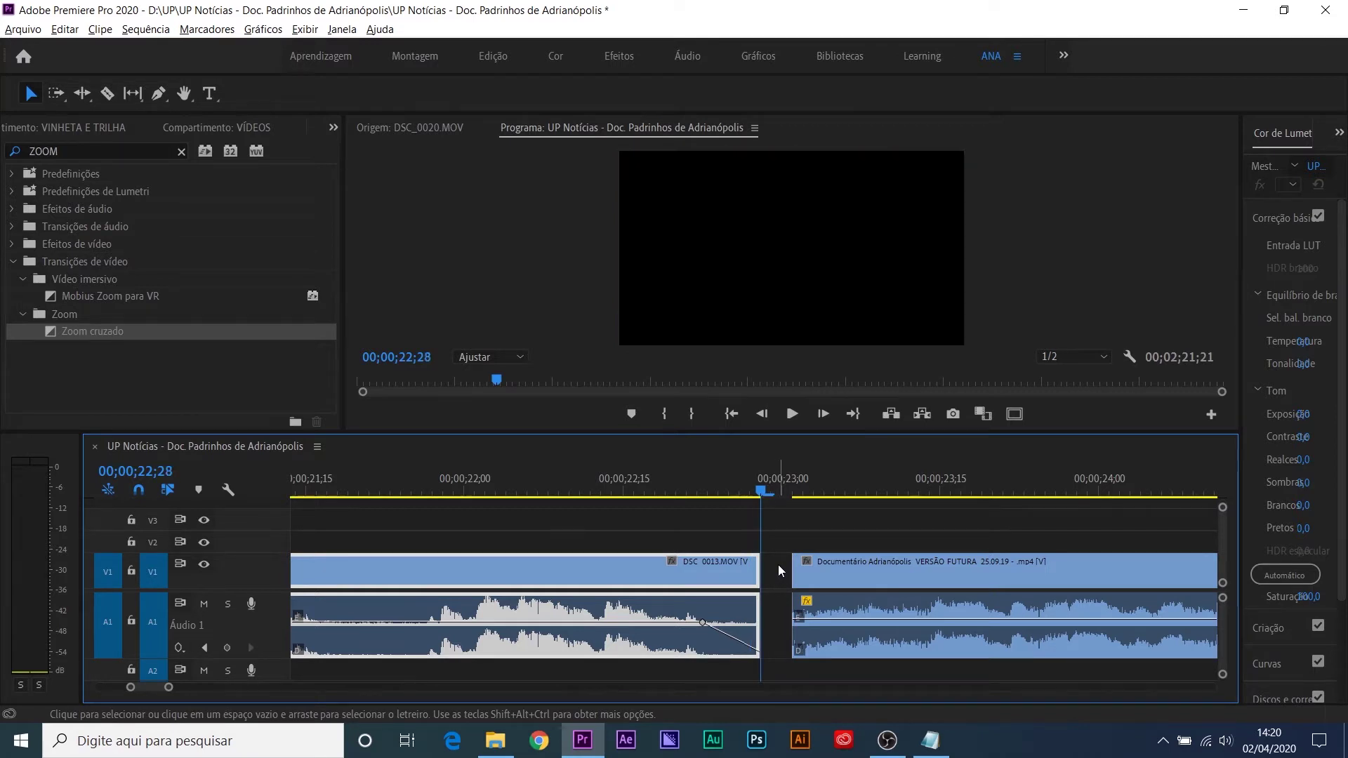
key(Down)
key(space)
key(space)
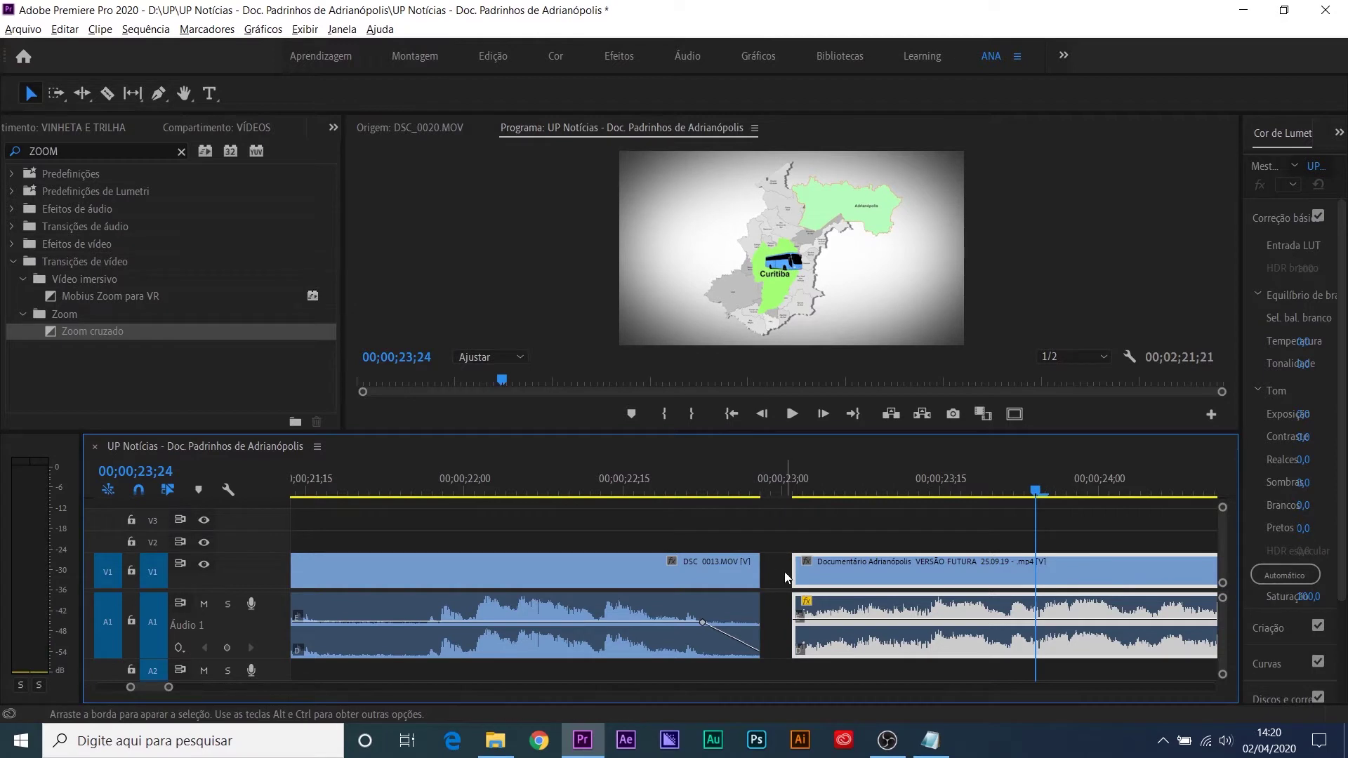
Step: Try closing the gap between DSC_0013.MOV and the Documentário Adrianópolis clip with a ripple delete, and undo the deletion
right_click(775, 568)
click(790, 573)
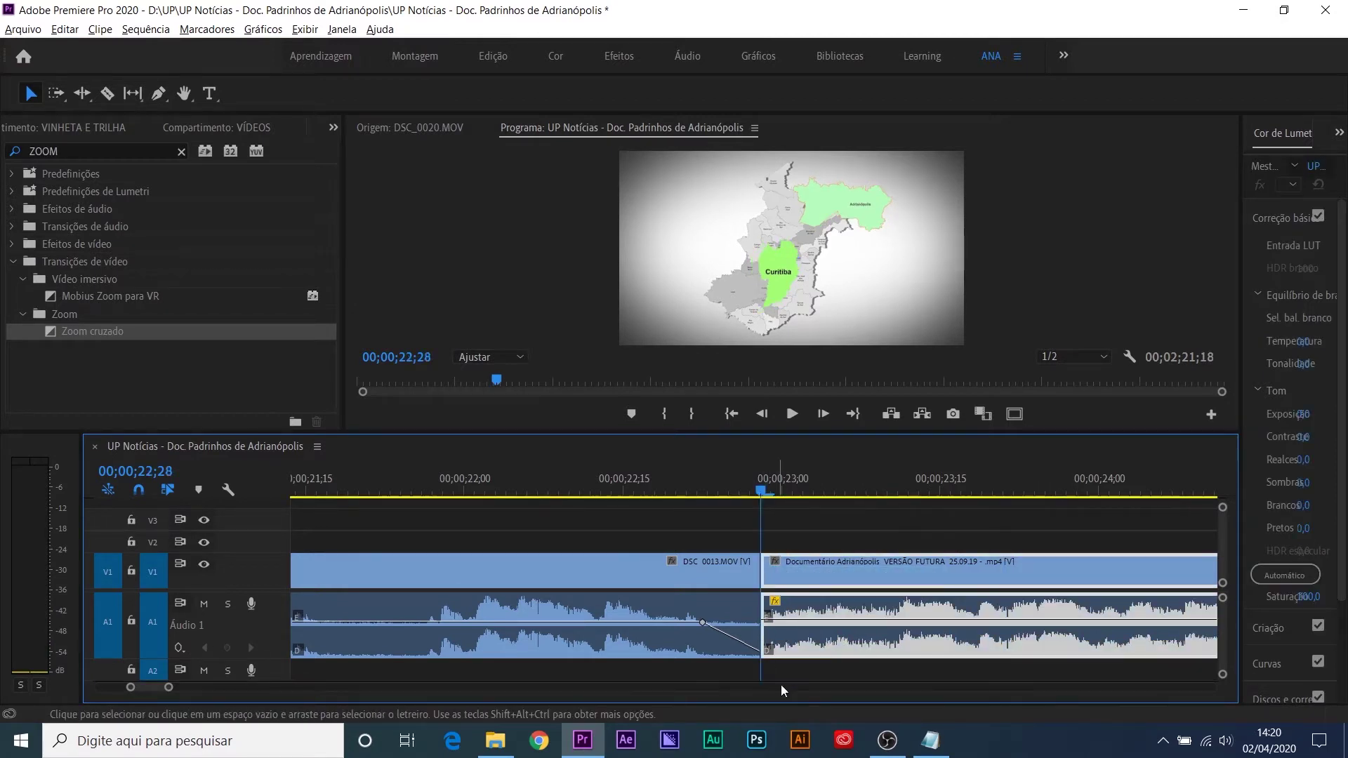
key(ctrl+z)
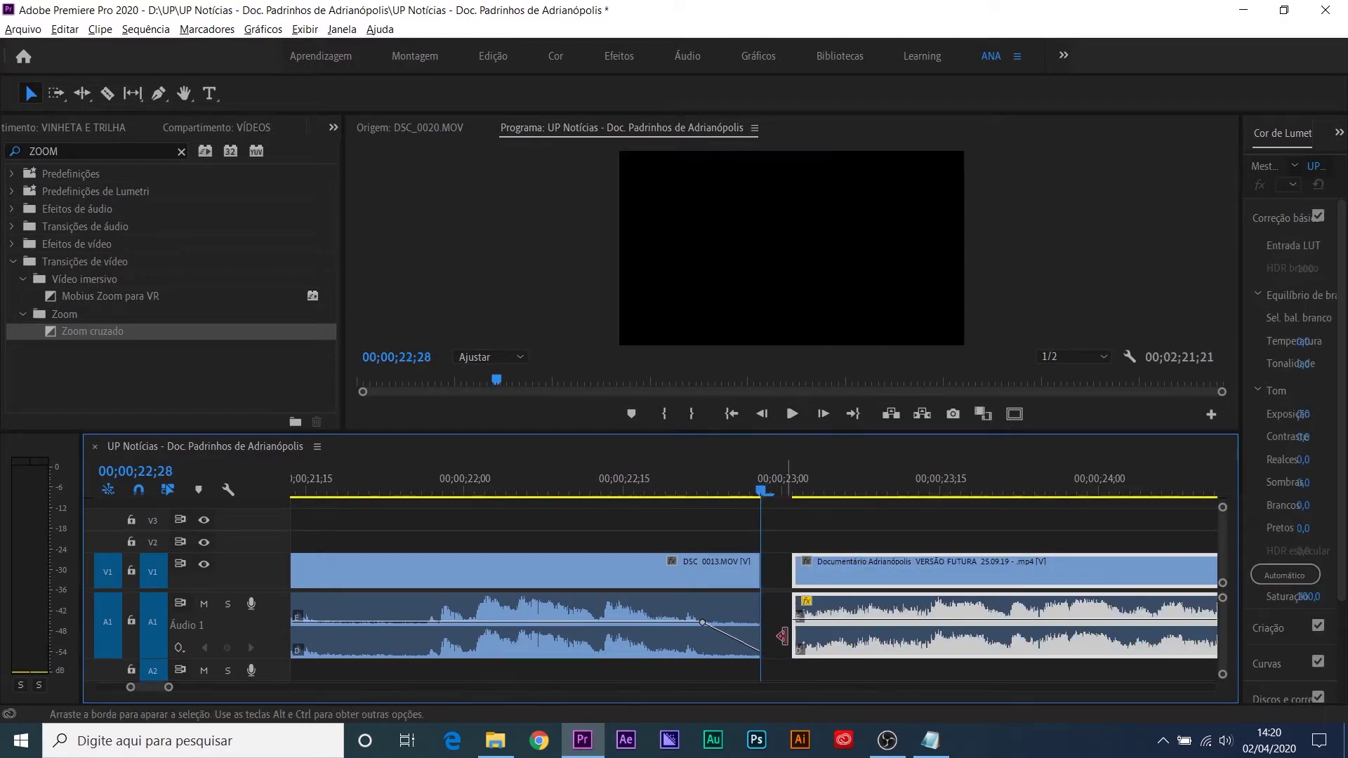
Step: Close the gap between DSC_0013.MOV and the Documentário Adrianópolis clip with a ripple delete, and play the documentary clip's opening
right_click(778, 564)
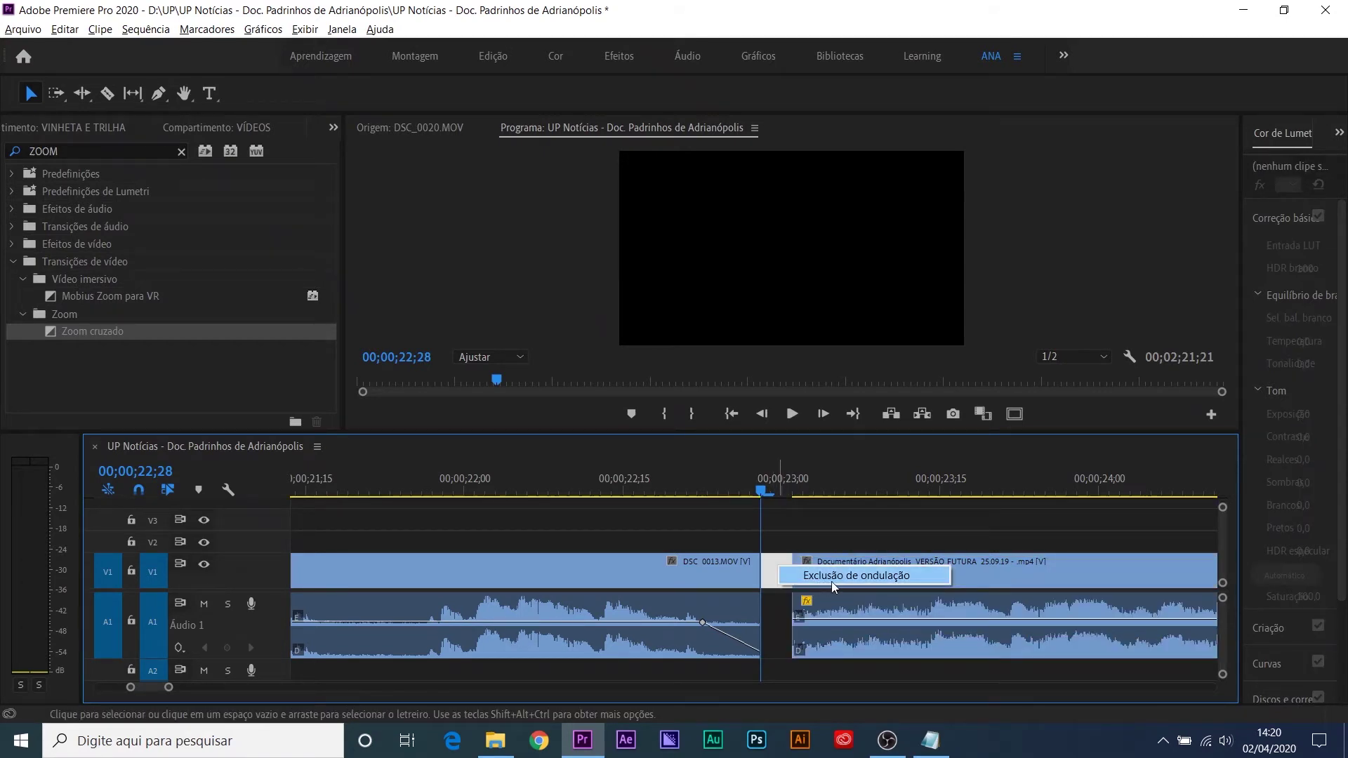
click(867, 577)
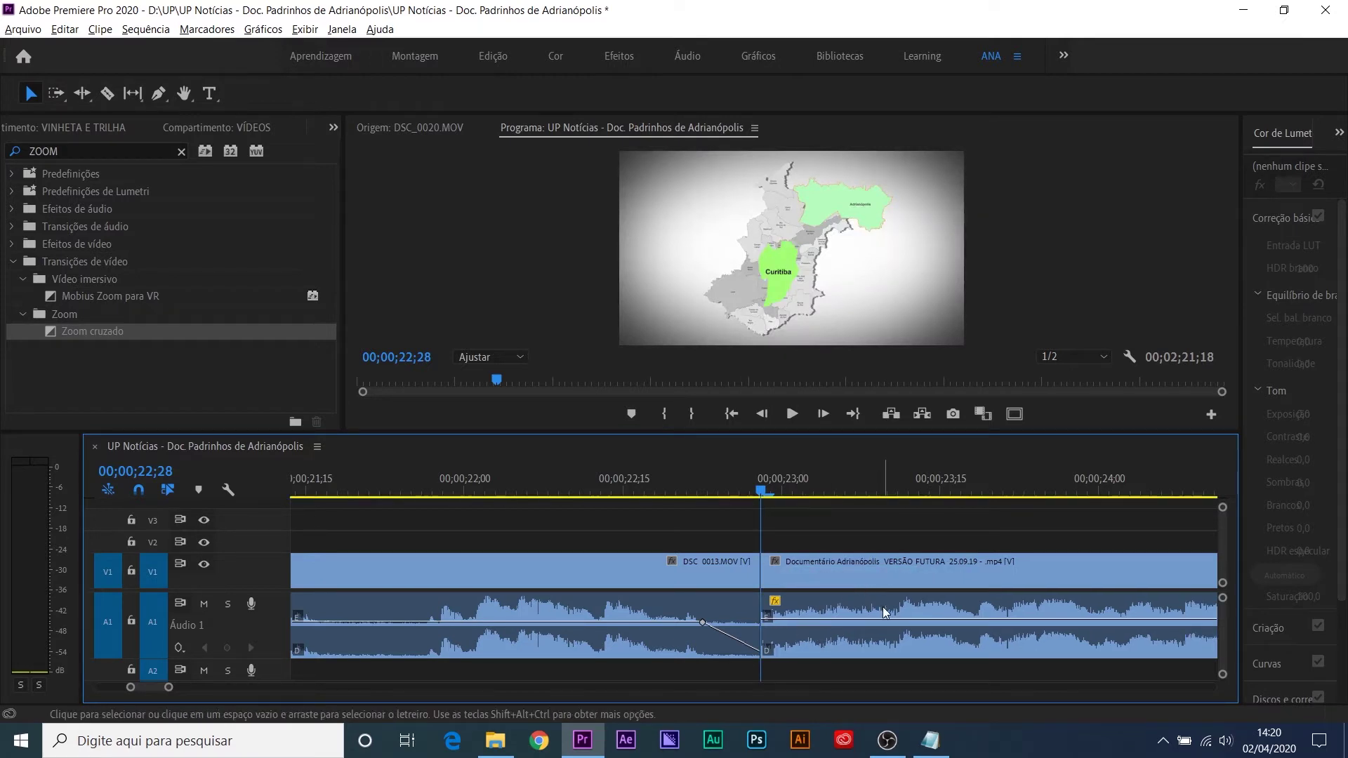
drag(766, 492, 829, 494)
key(space)
key(space)
Step: Add two volume keyframes at the start of the Documentário Adrianópolis clip, lower the first to create a fade-in, and play it
ctrl+click(862, 620)
ctrl+click(815, 619)
drag(815, 619, 767, 659)
click(763, 480)
key(space)
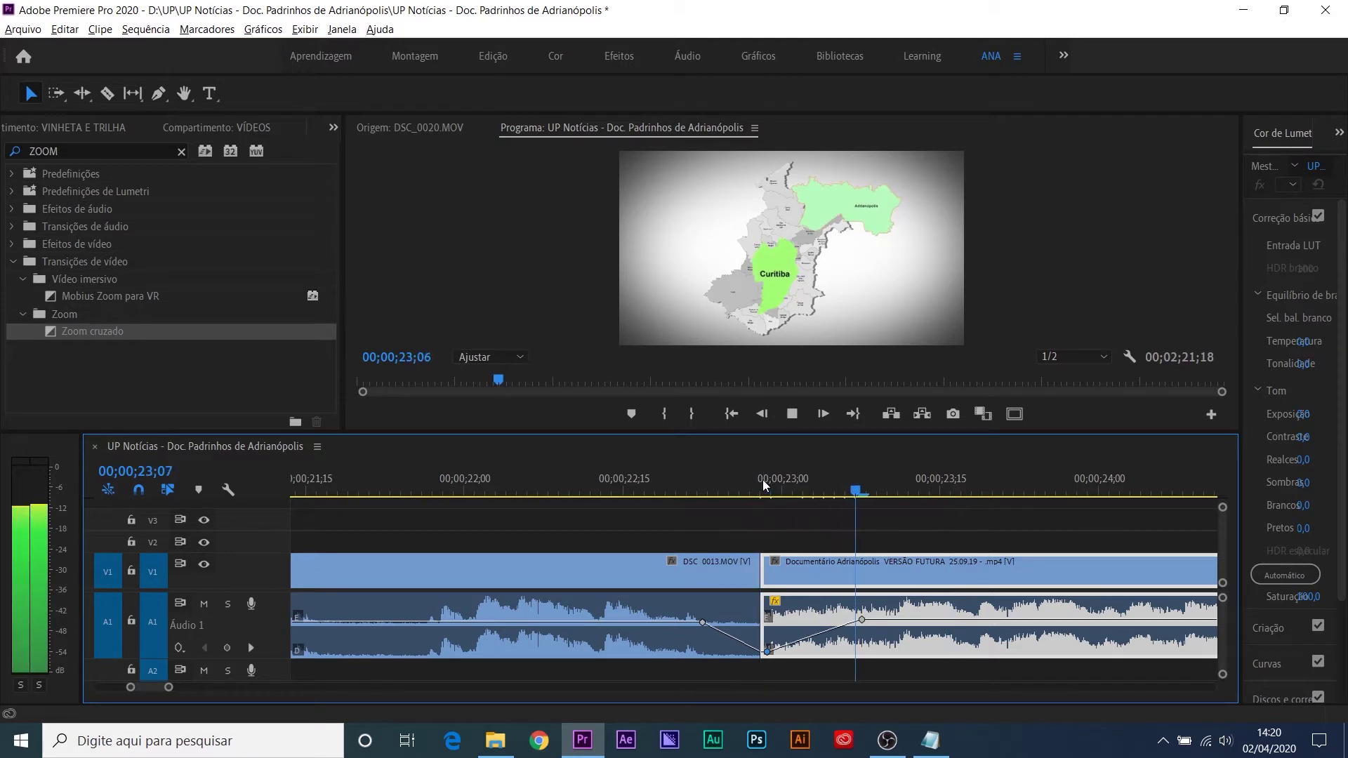
key(space)
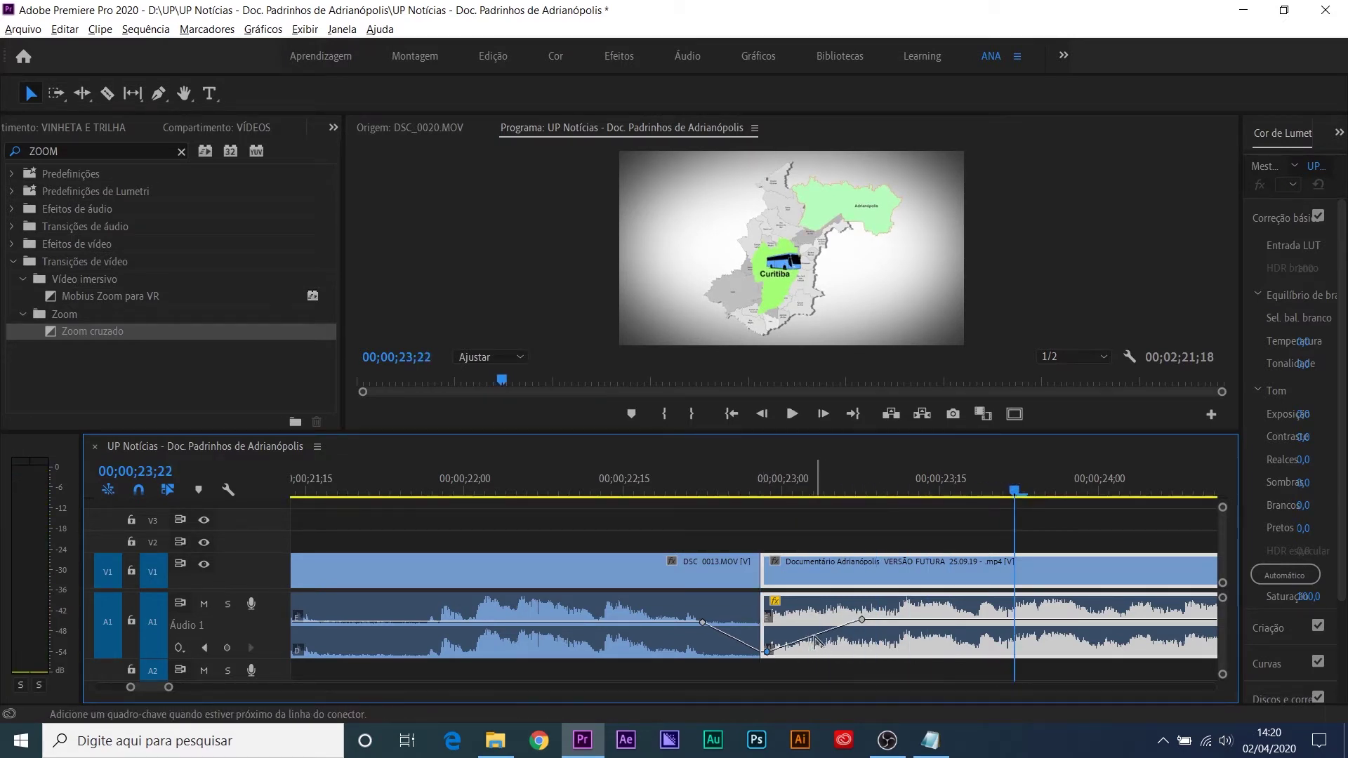
Step: Add a lowered volume keyframe midway along the documentary clip's fade-in to make its start softer, and play the transition
drag(815, 636, 825, 642)
click(637, 482)
key(space)
click(876, 627)
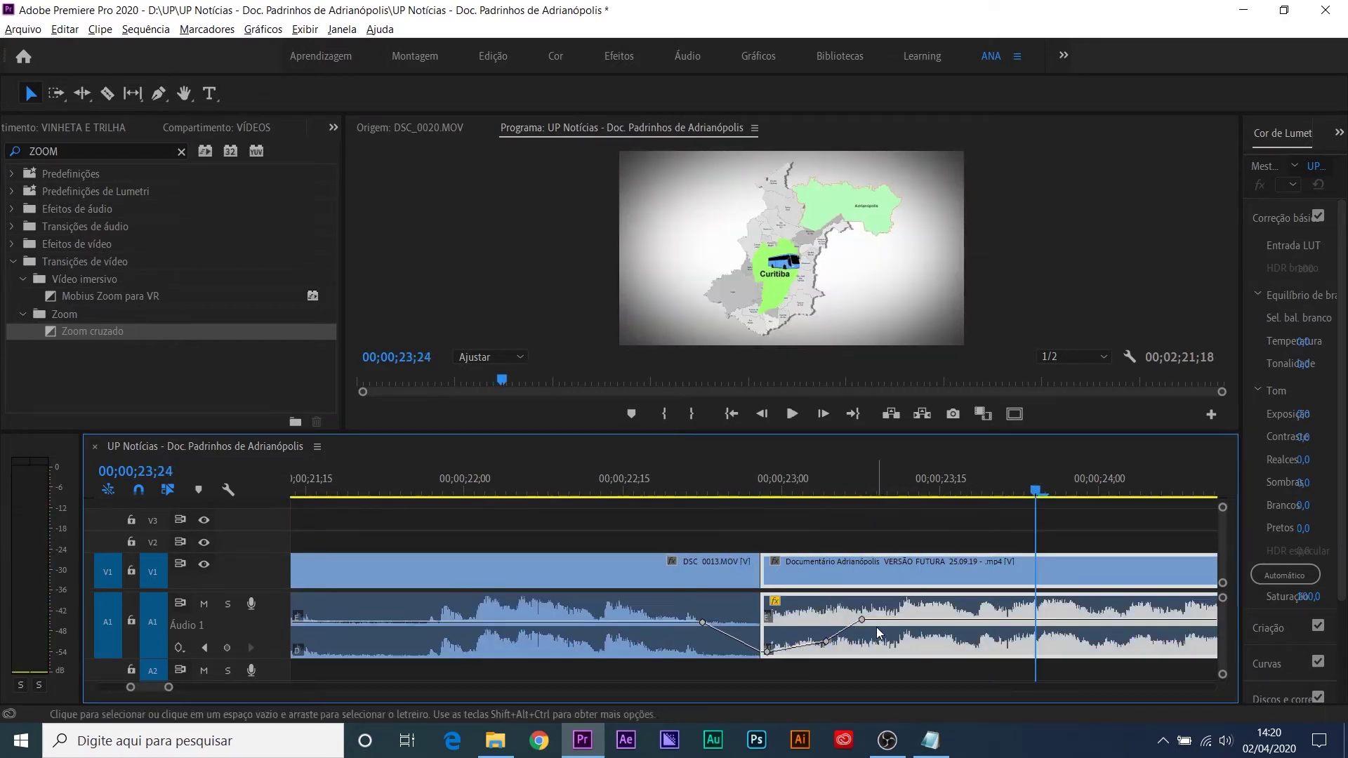
Step: Lengthen both fades by moving the fade-in's end keyframe to about 00;00;23;11 and DSC_0013.MOV's fade-out start to about 00;00;22;18
drag(865, 621, 897, 622)
click(823, 643)
drag(823, 644, 819, 644)
click(602, 482)
drag(703, 623, 660, 623)
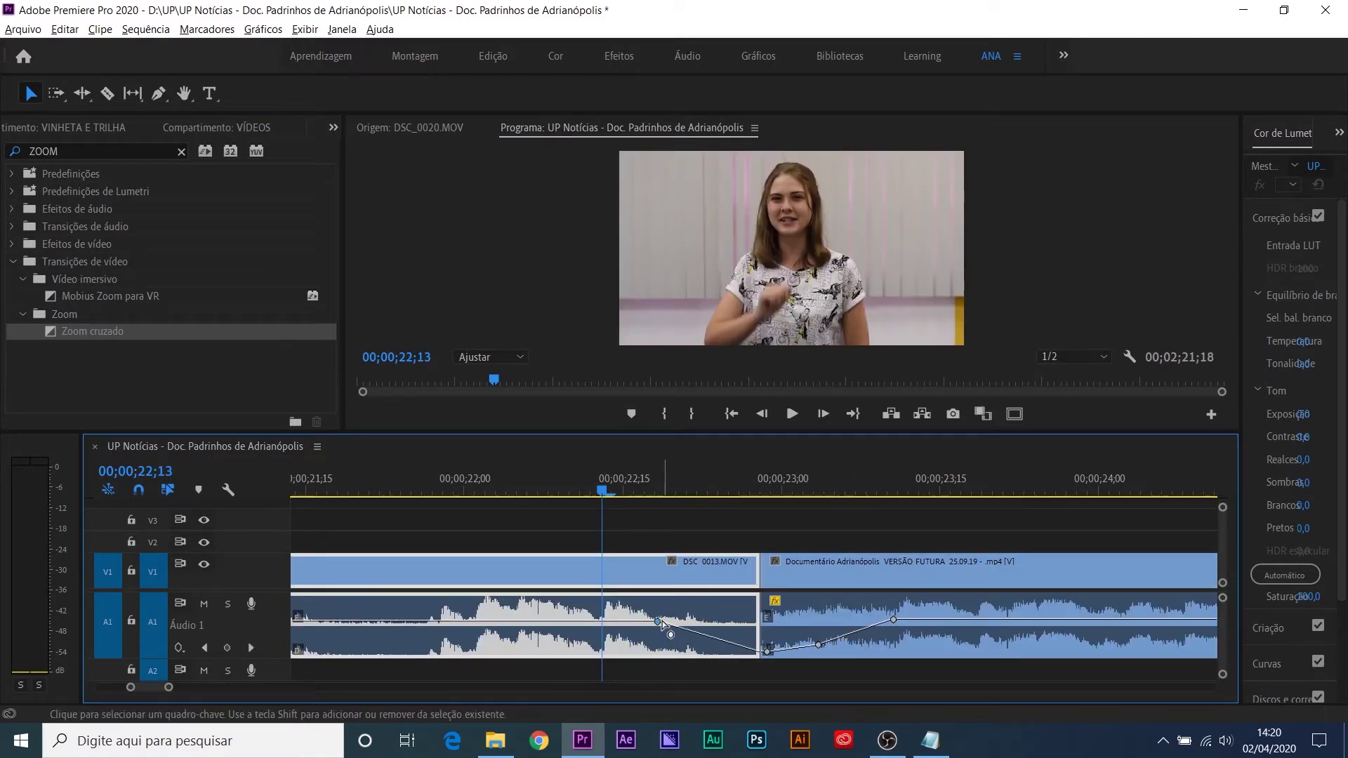
key(space)
Step: Lower the middle fade-in keyframe to the first keyframe's level, shift it slightly later, and review the cut
click(825, 651)
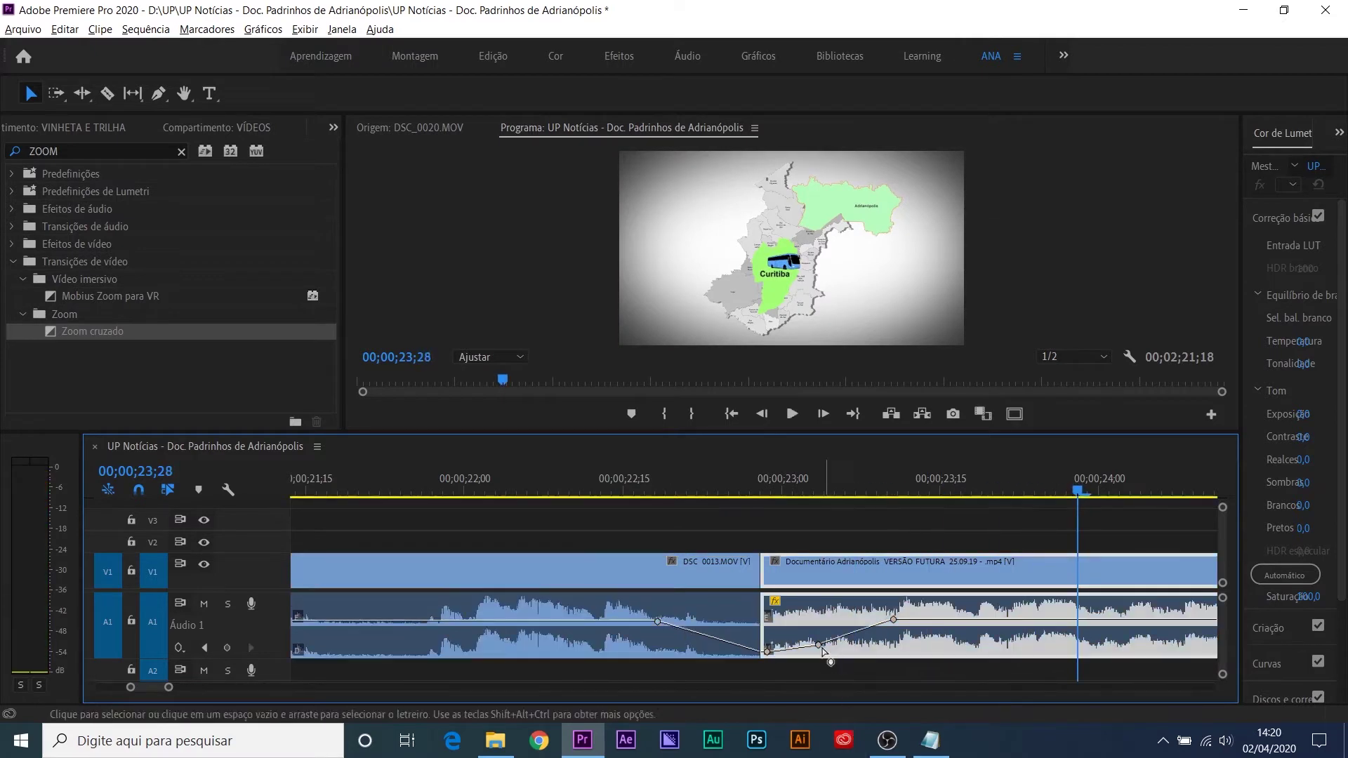
drag(822, 647, 832, 651)
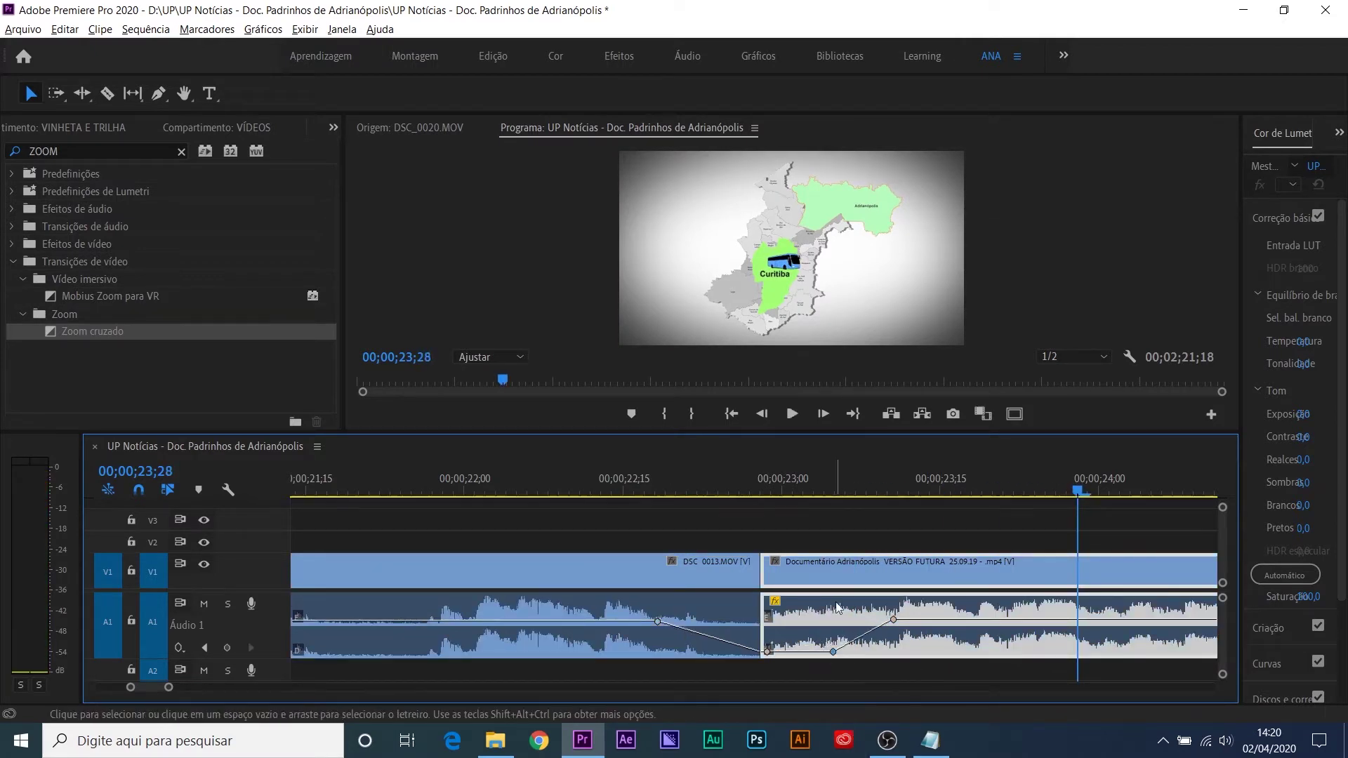
click(824, 478)
key(space)
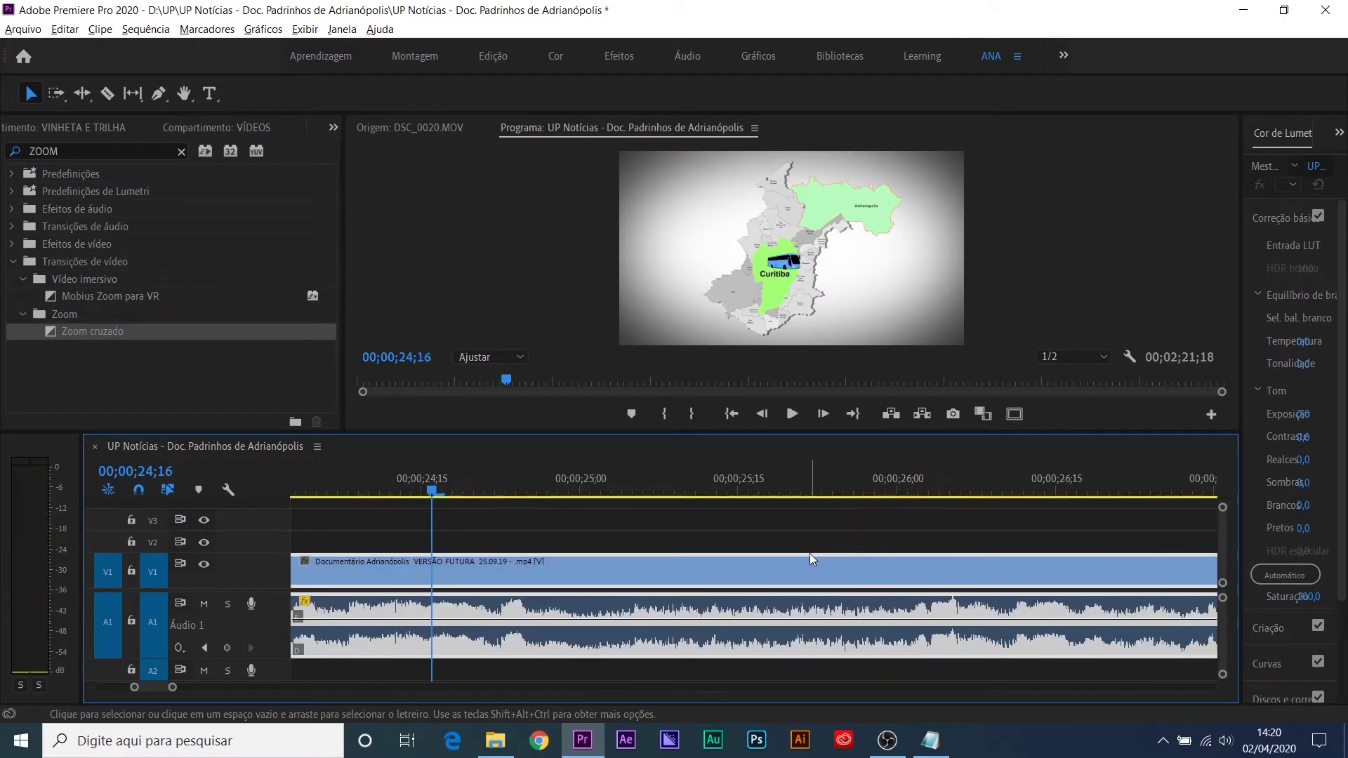
key(minus)
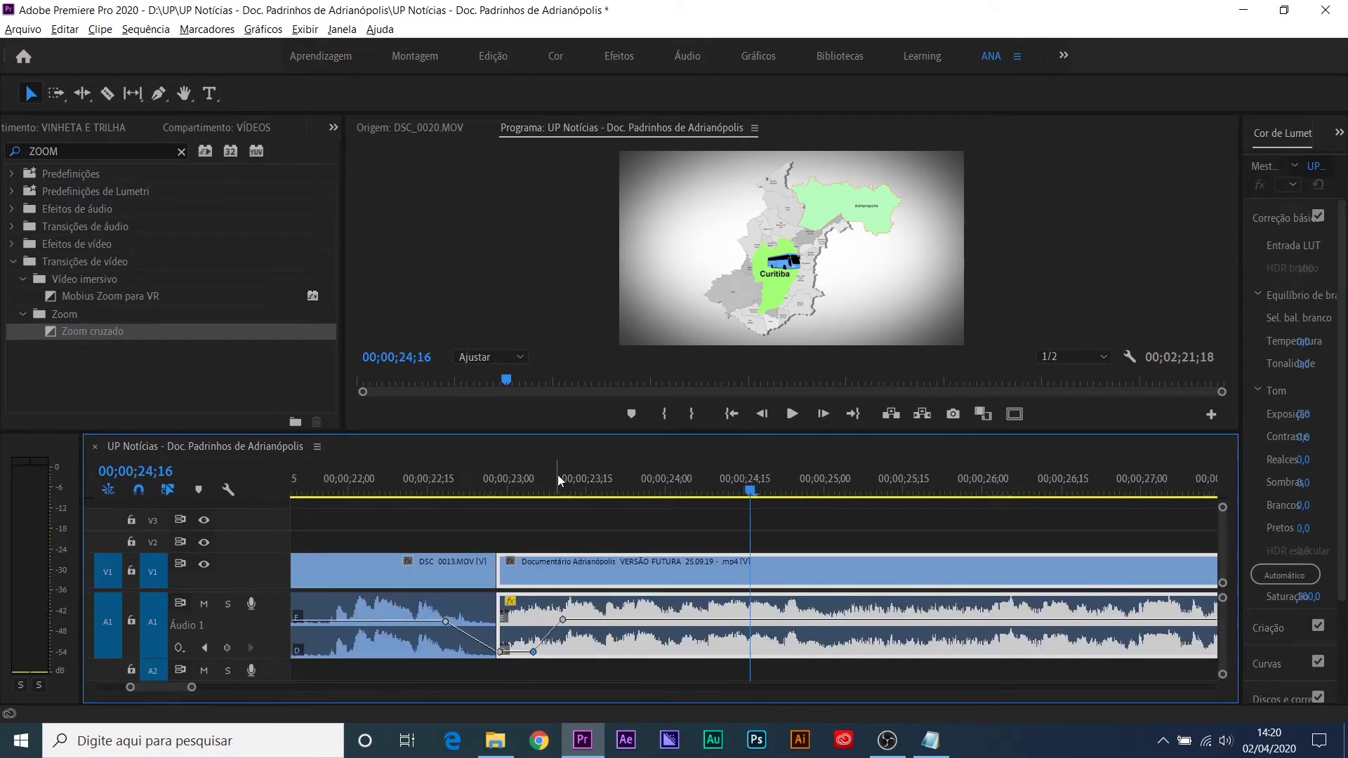
click(518, 475)
key(equal)
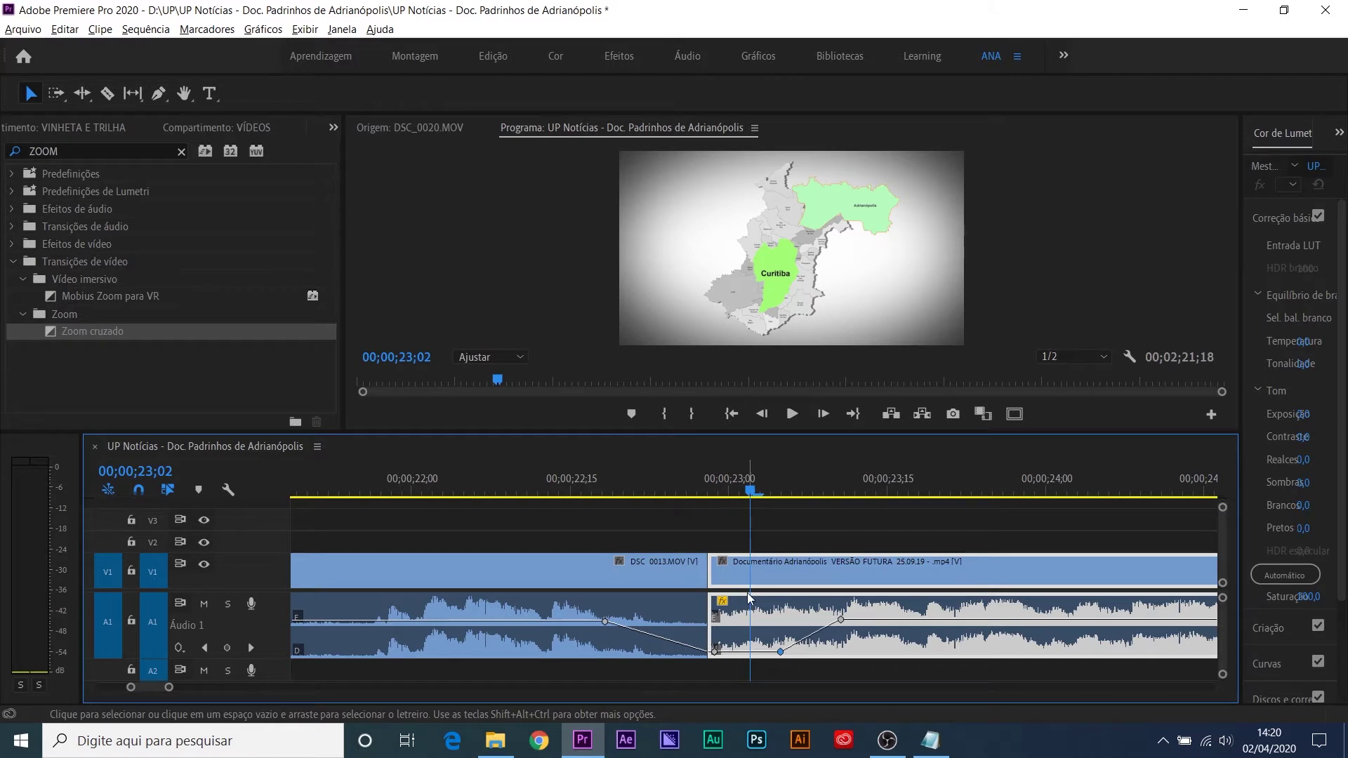
click(668, 482)
key(minus)
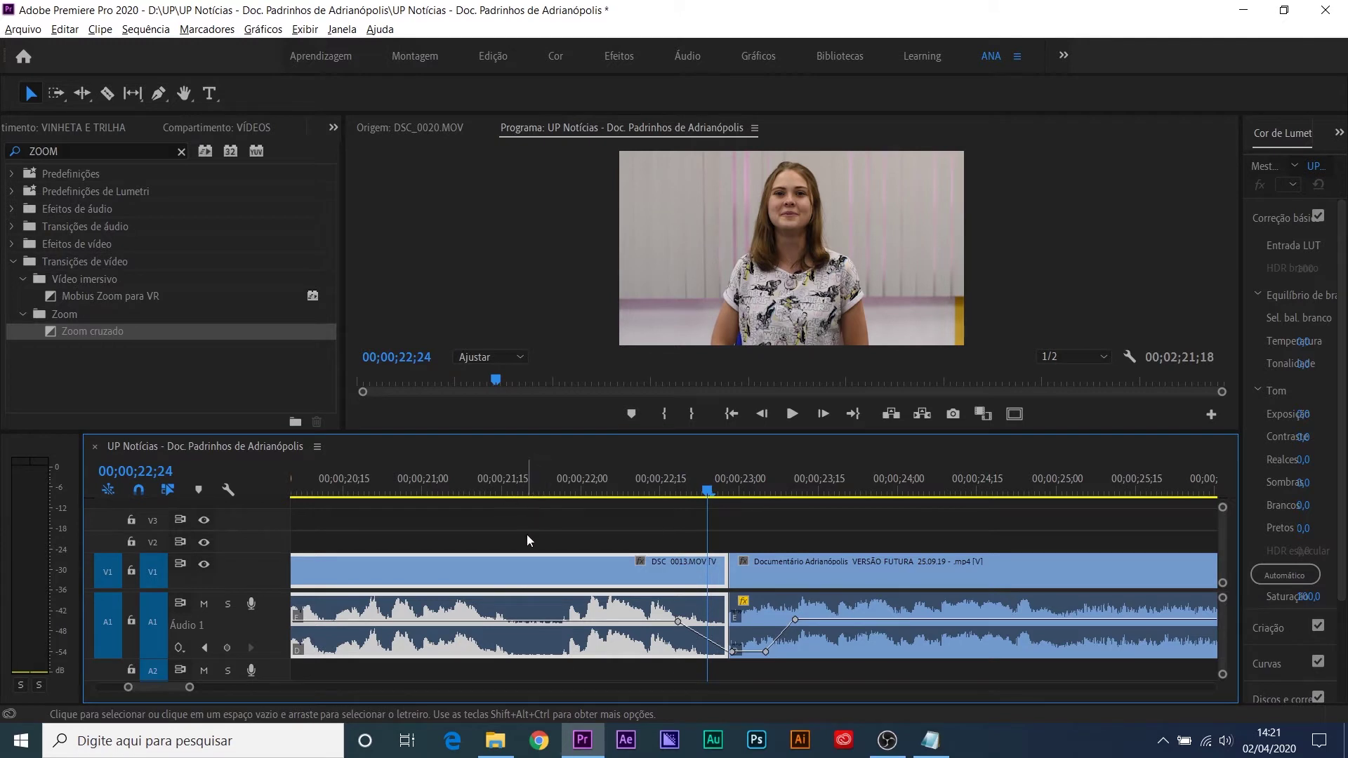
Step: Find the Empurrar video transition and apply it to the cut between DSC_0013.MOV and the Documentário Adrianópolis clip
click(70, 153)
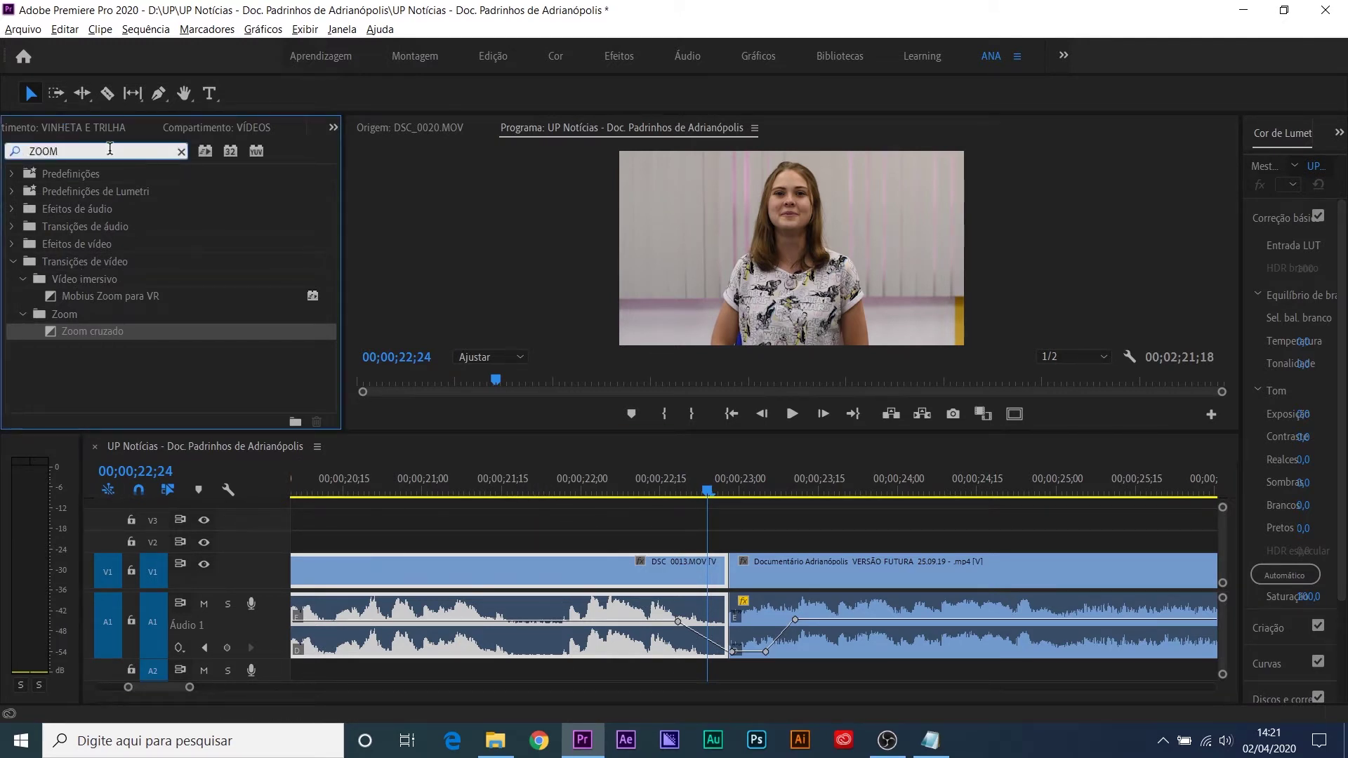
drag(99, 147, 2, 151)
key(BackSpace)
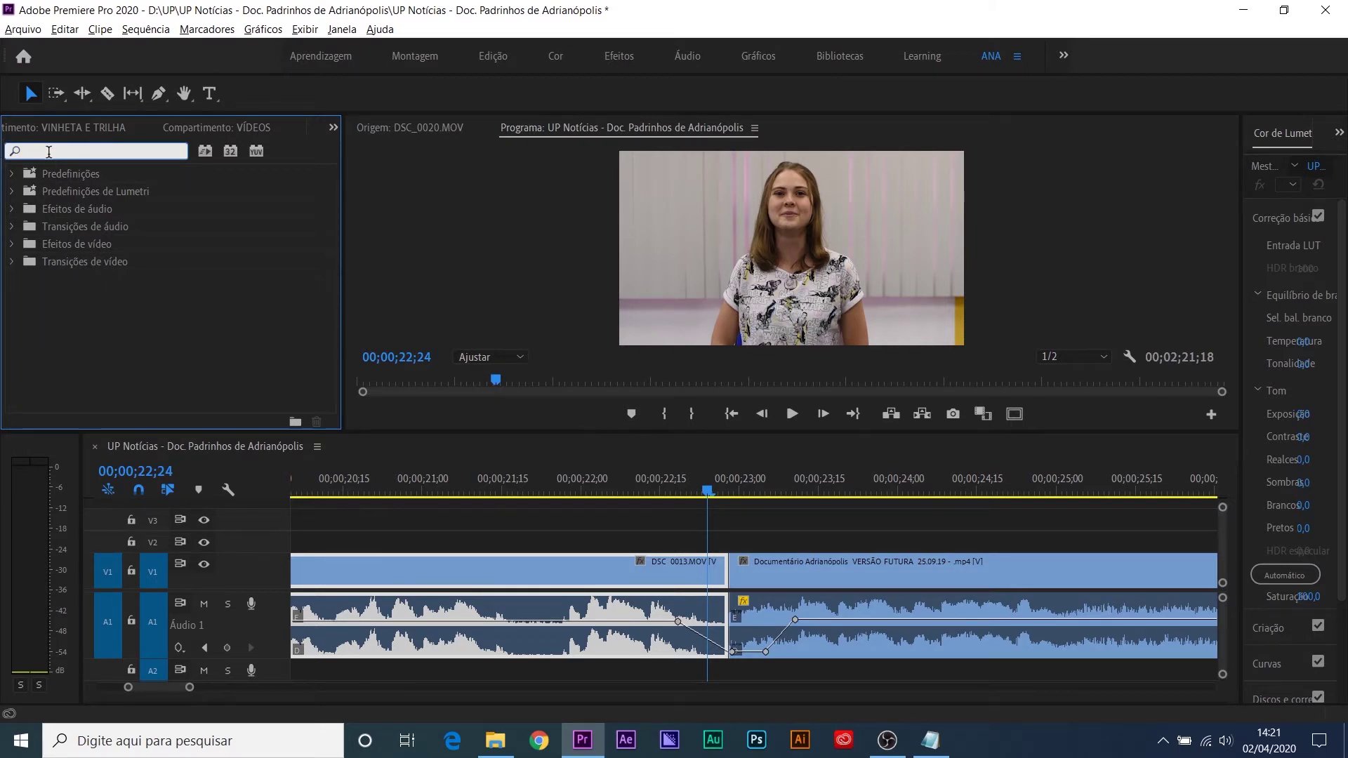
text(EMPURAR)
key(BackSpace)
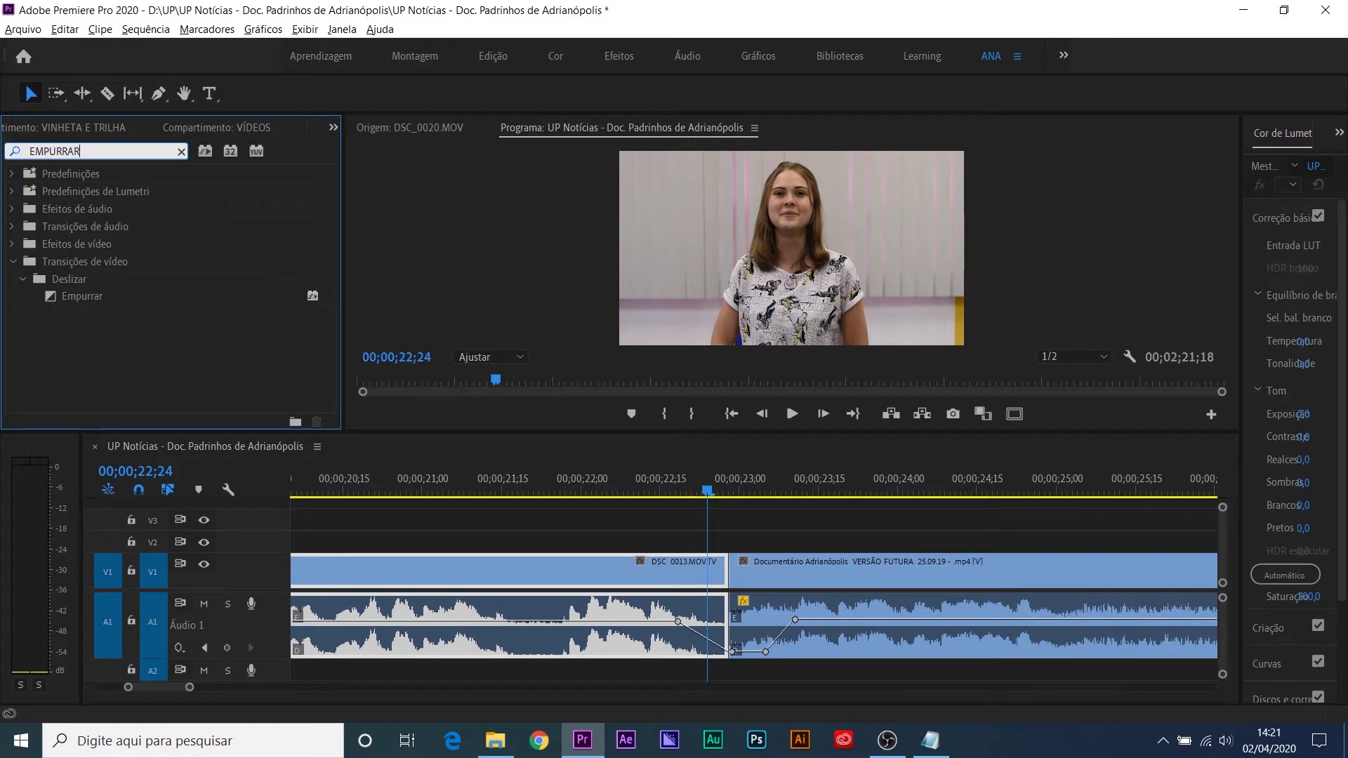
drag(82, 297, 729, 564)
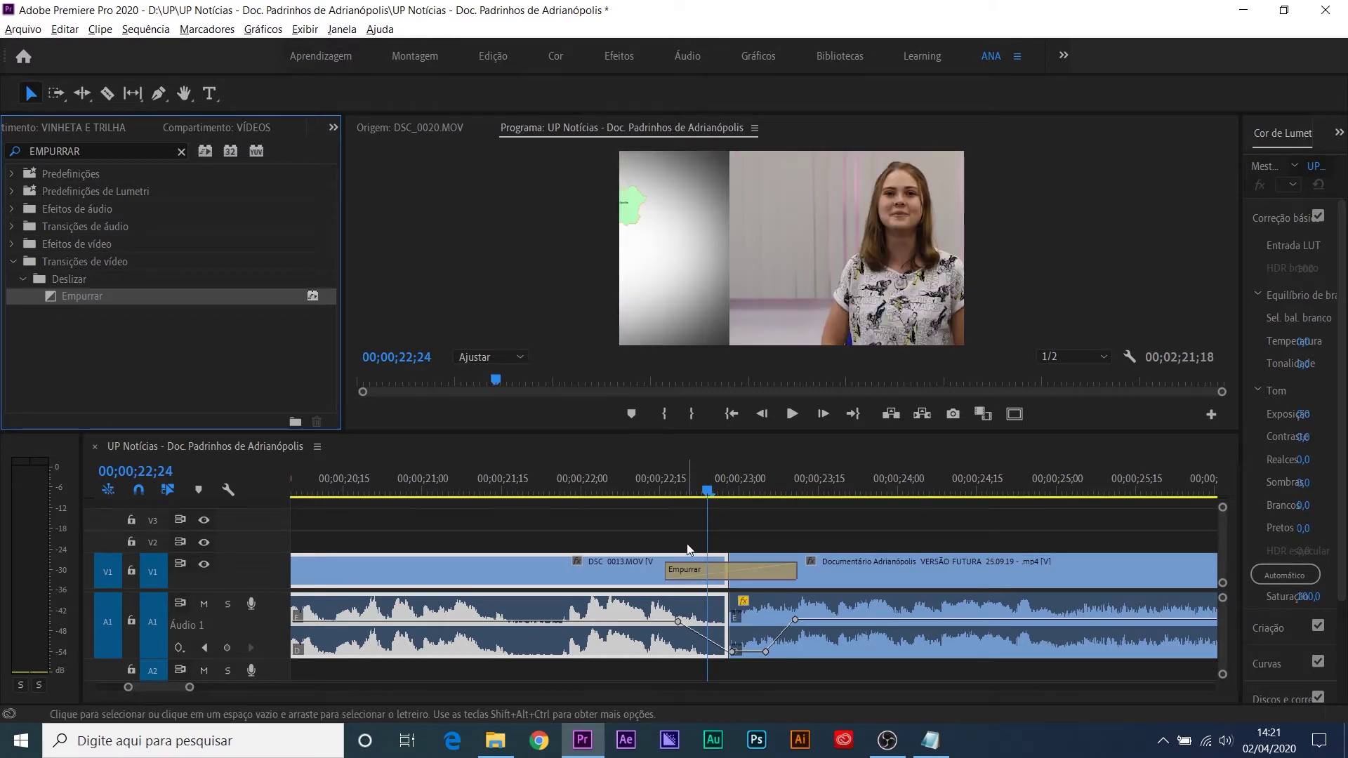
Step: Shorten the Empurrar transition so that it ends at 00;00;23;03, and play across the cut
key(minus)
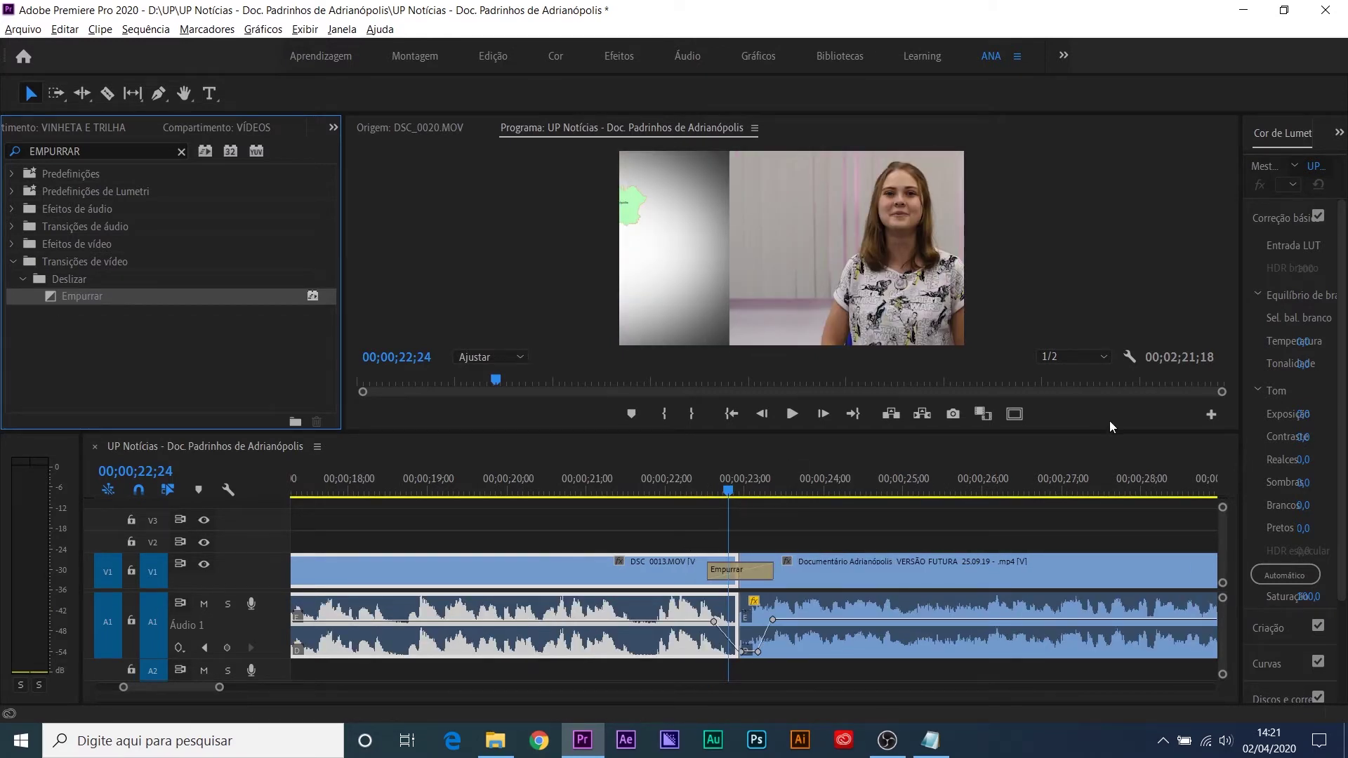
key(equal)
key(equal)
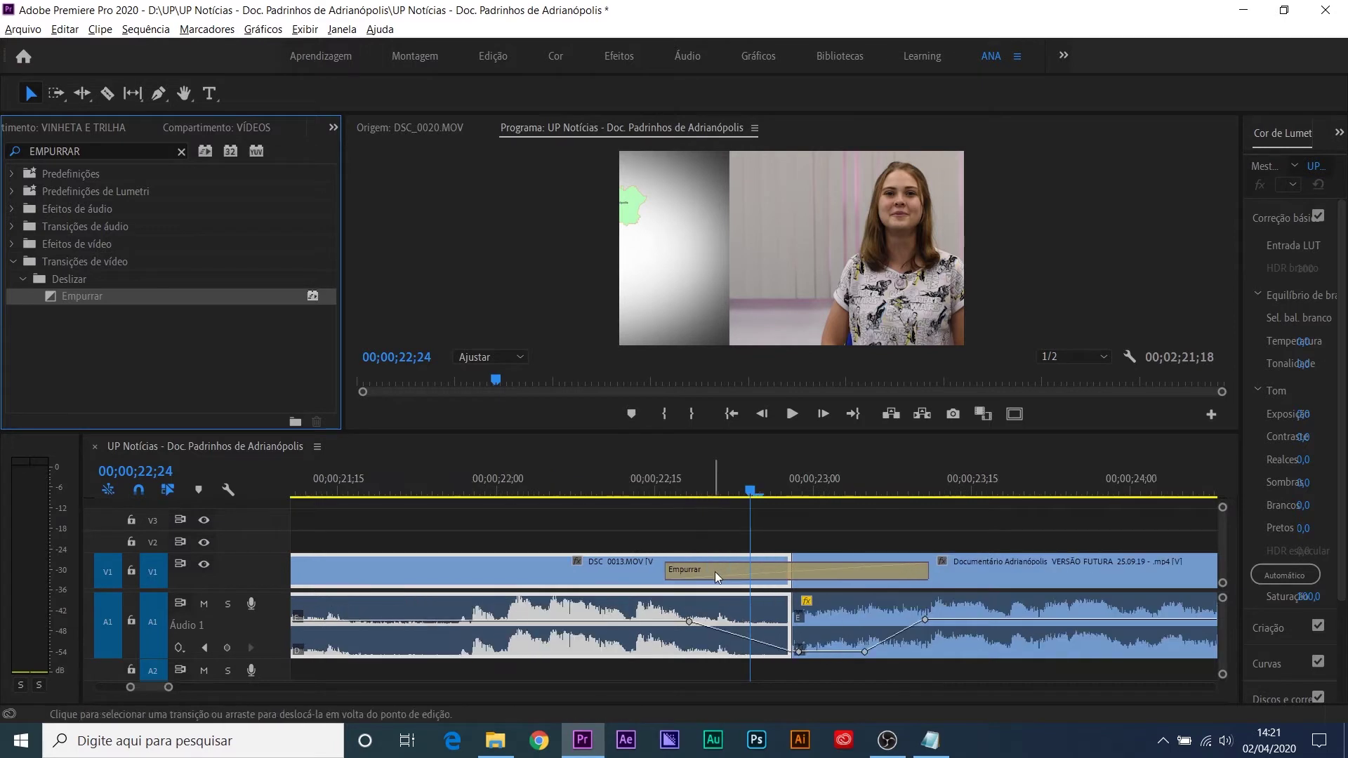
drag(685, 481, 845, 495)
drag(676, 559, 738, 575)
drag(757, 581, 756, 582)
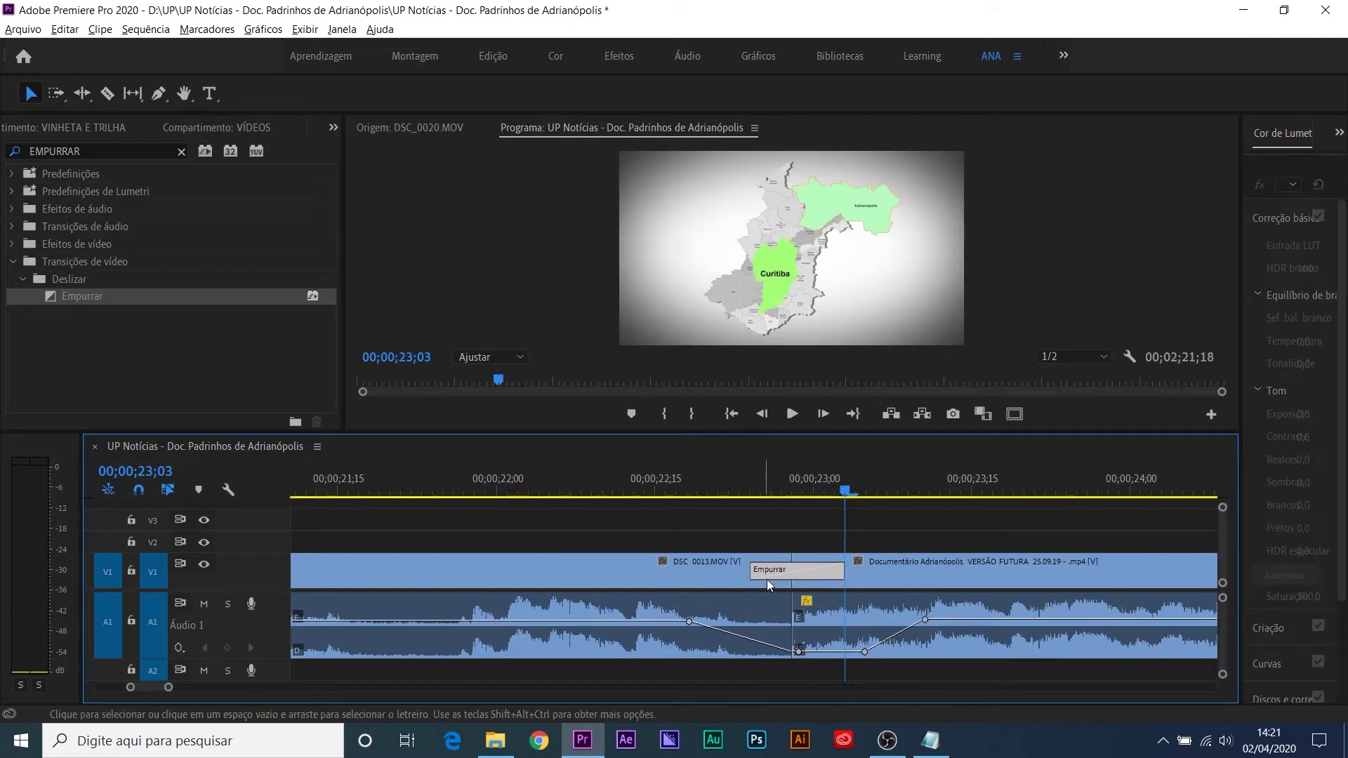
key(minus)
click(654, 481)
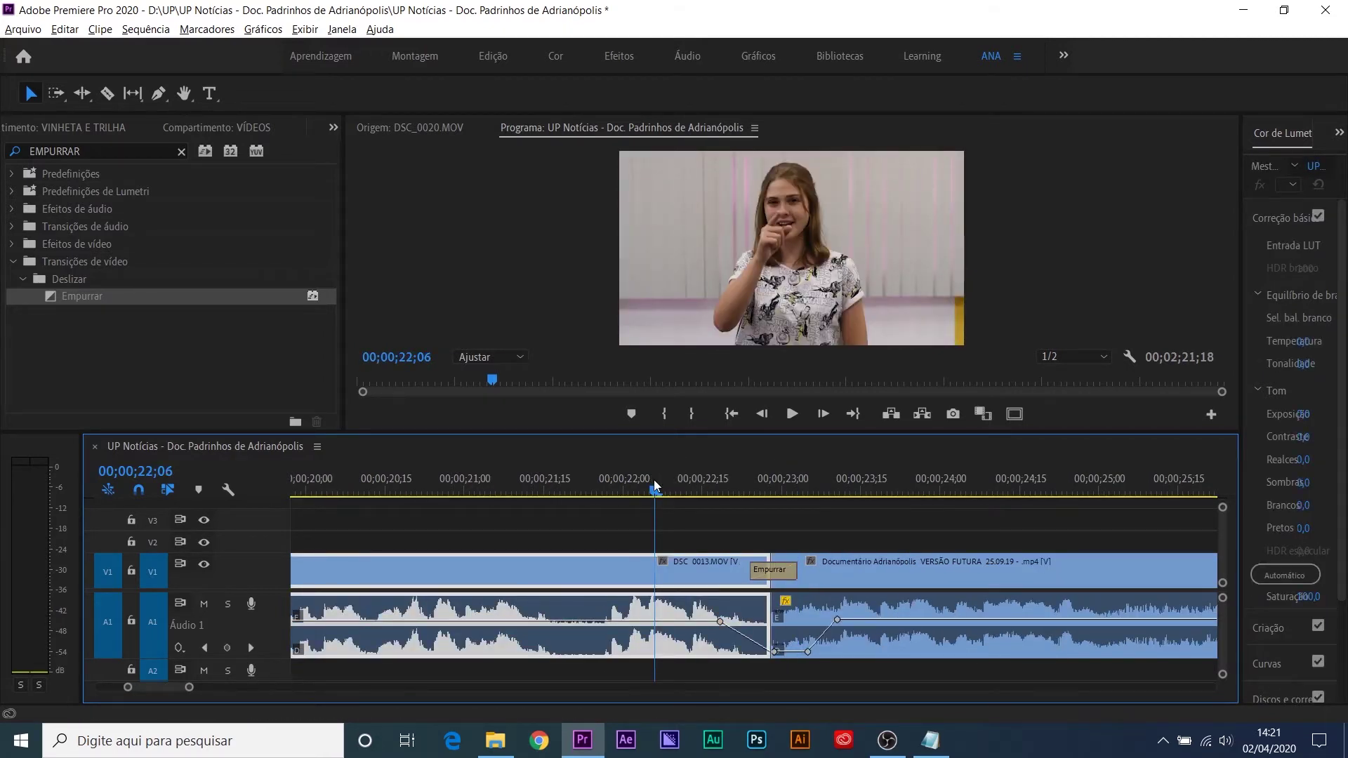
key(space)
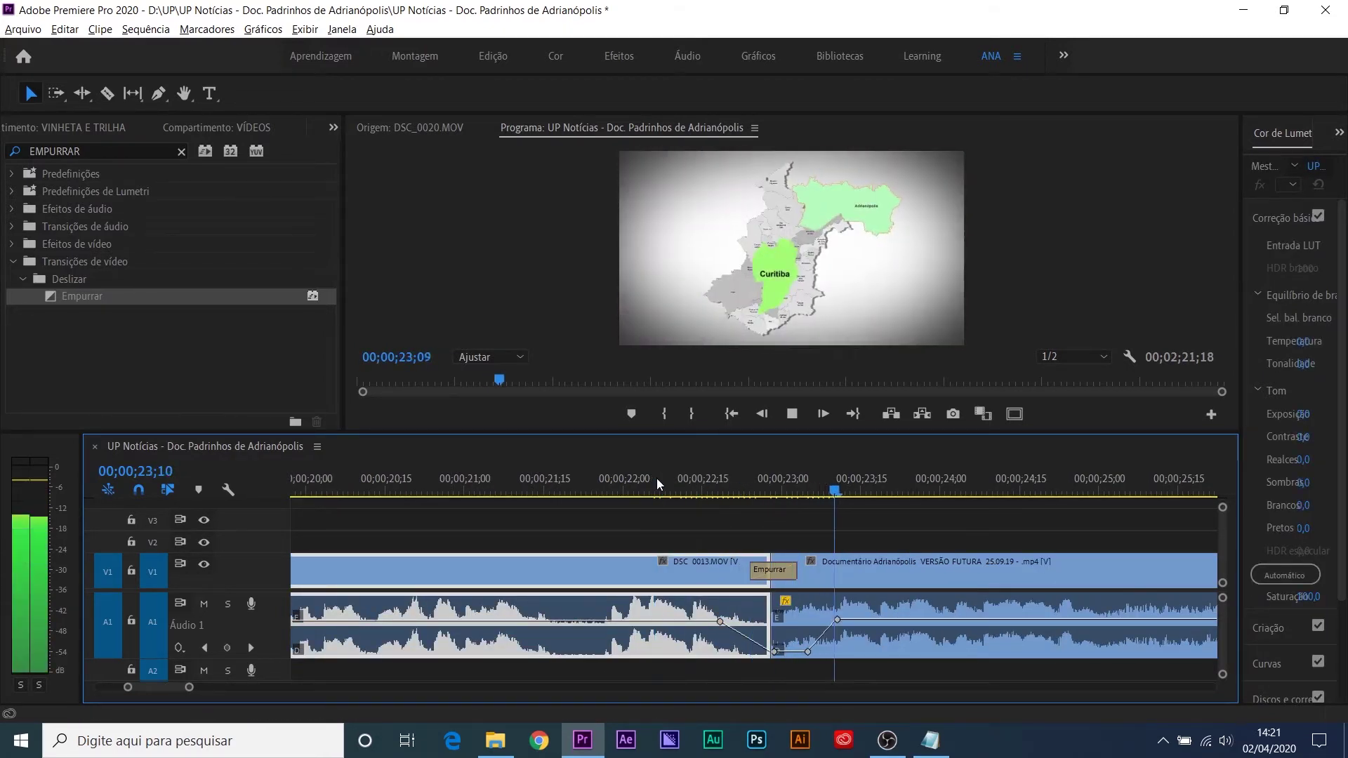
key(space)
Step: Move the end keyframe of the documentary clip's fade-in to about 00;00;23;14 and replay the transition
click(865, 626)
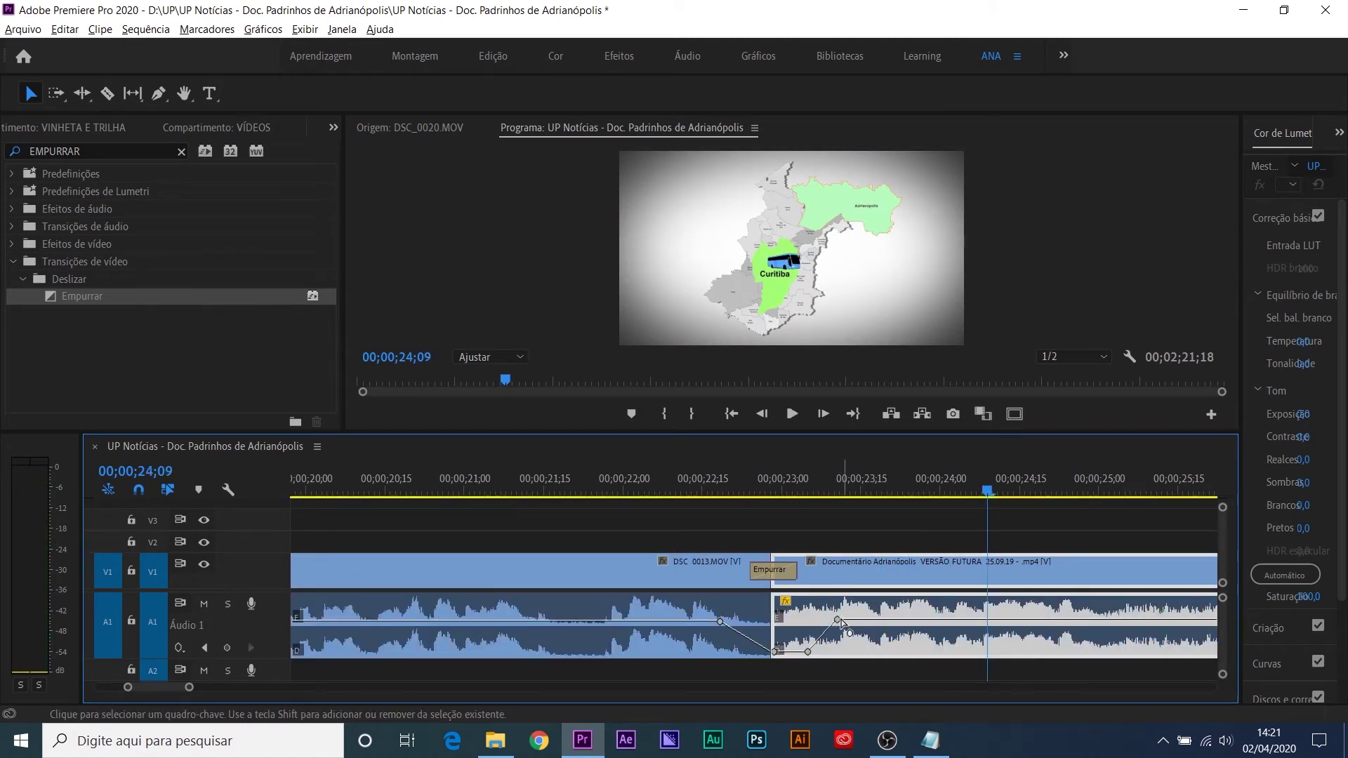
drag(838, 620, 858, 620)
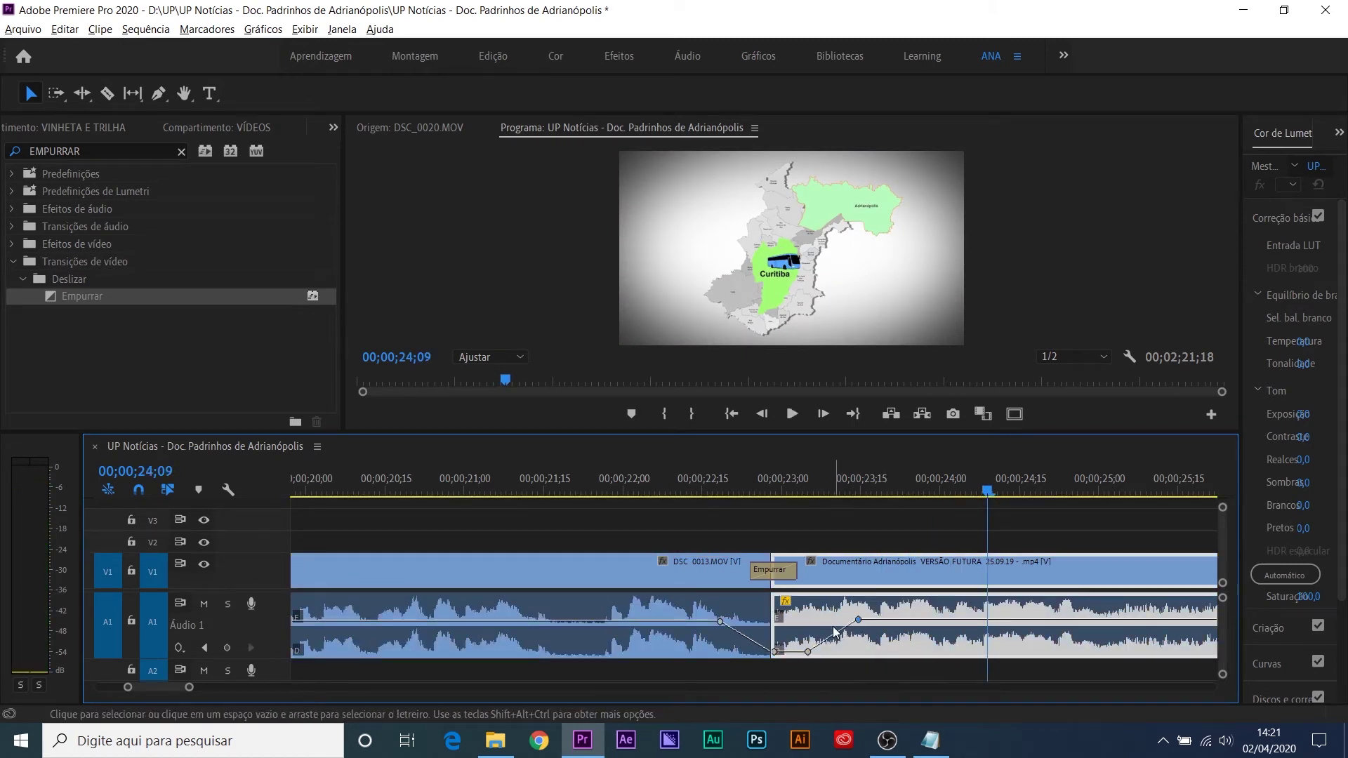
click(611, 479)
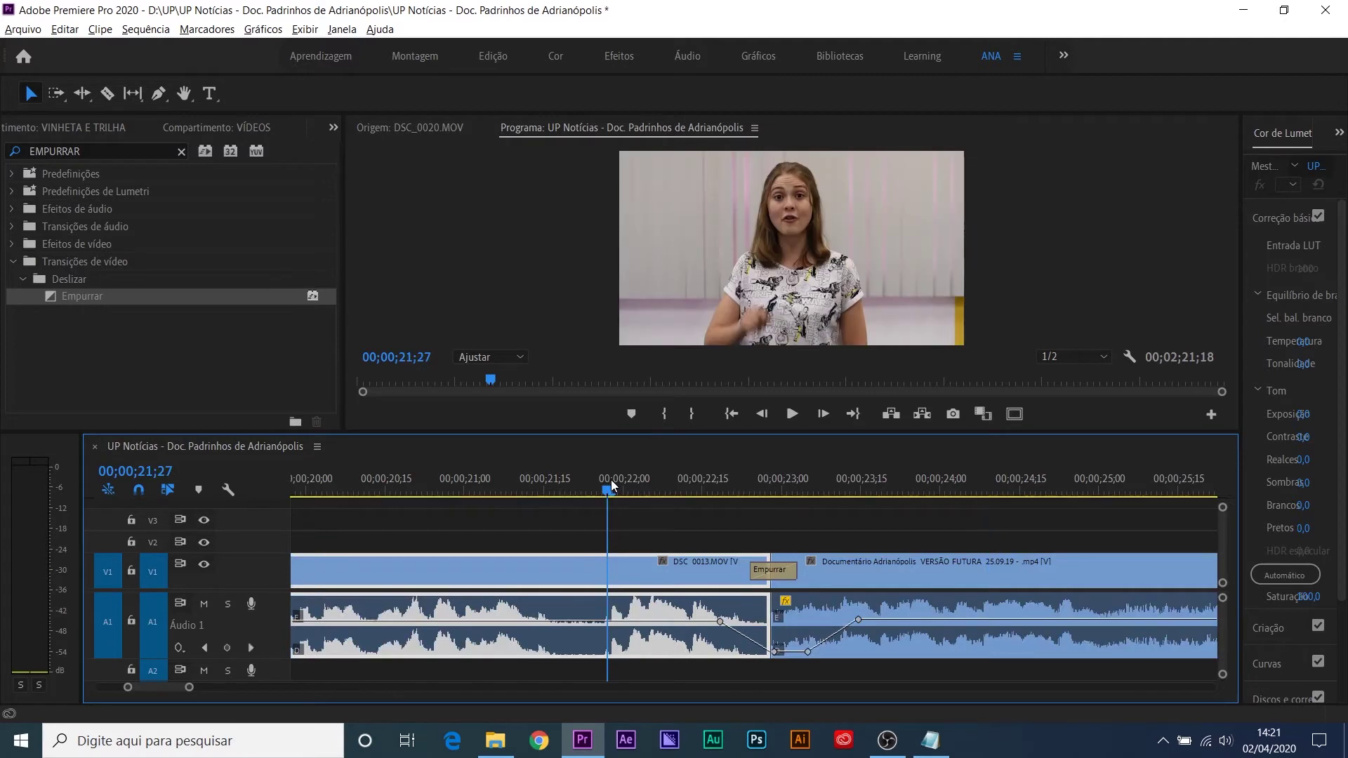
key(space)
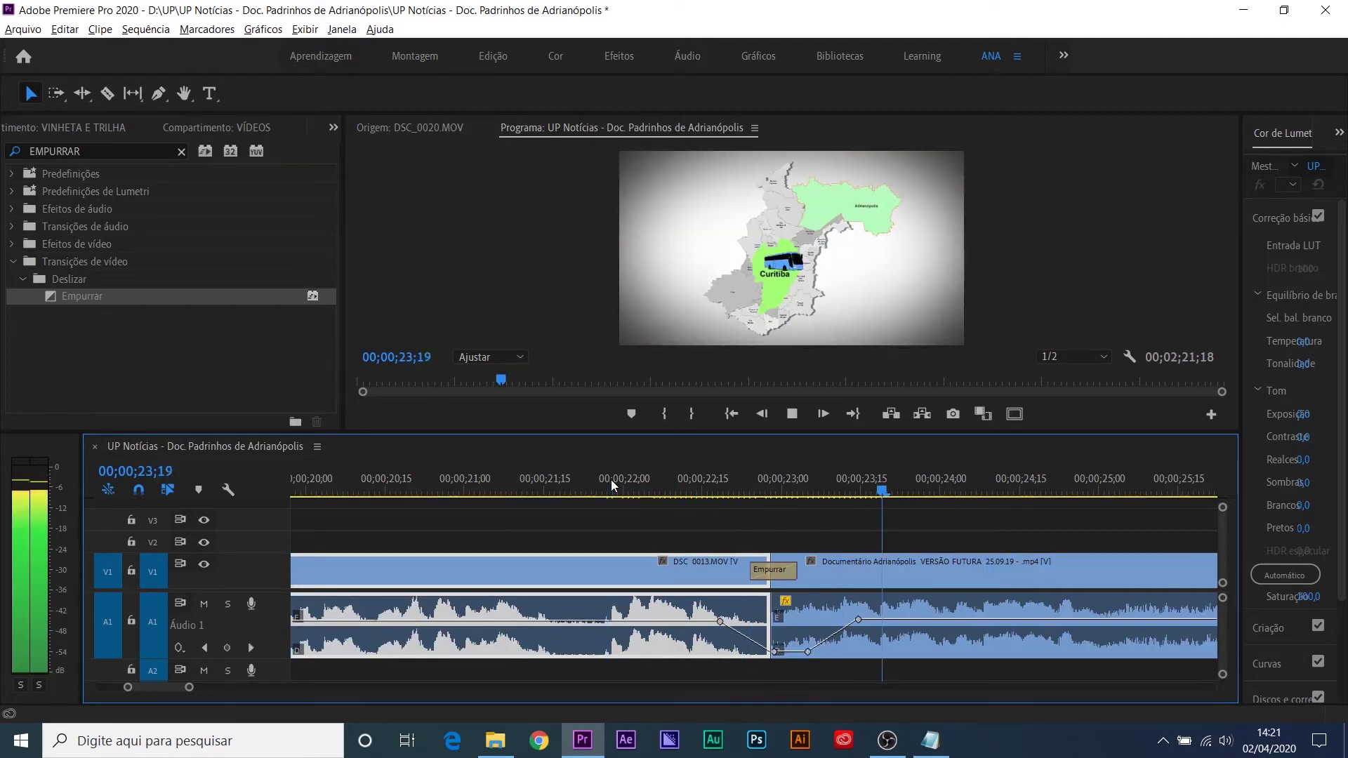
click(679, 491)
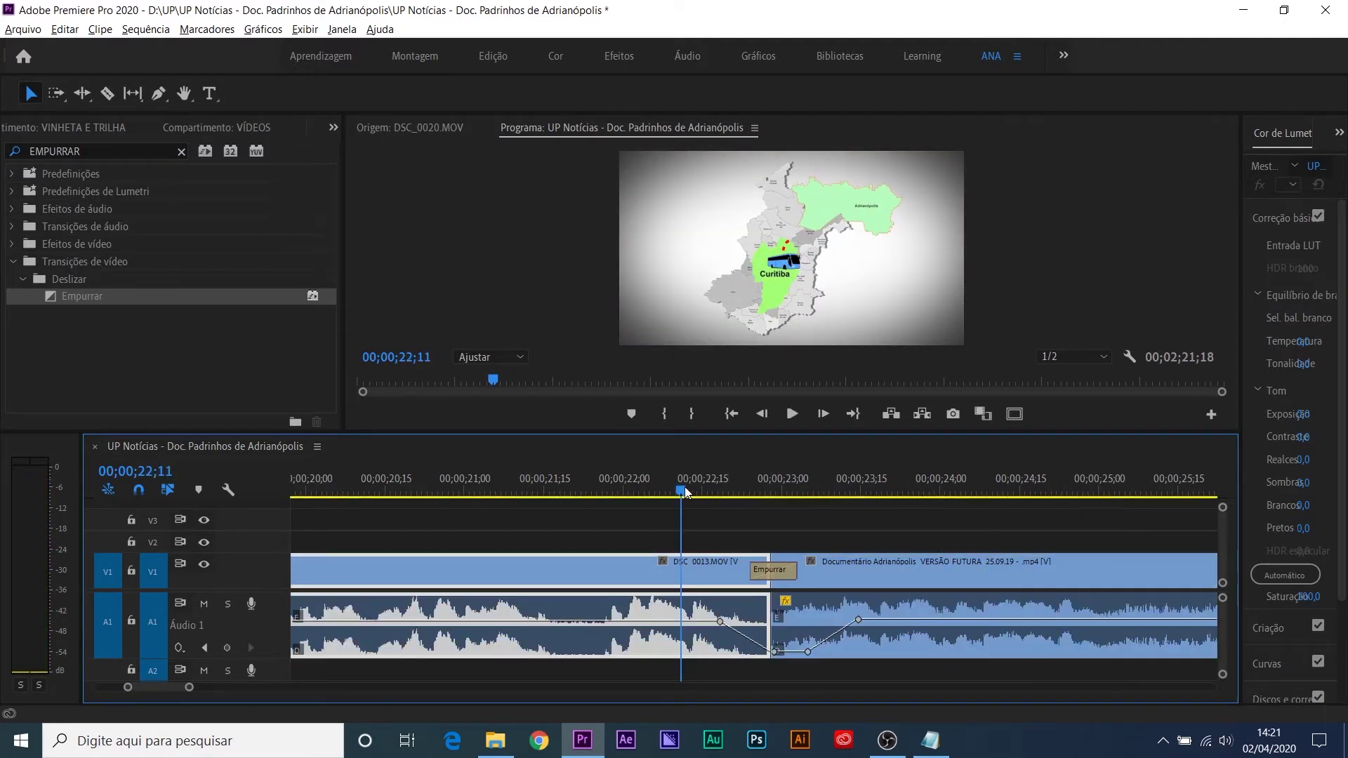
key(space)
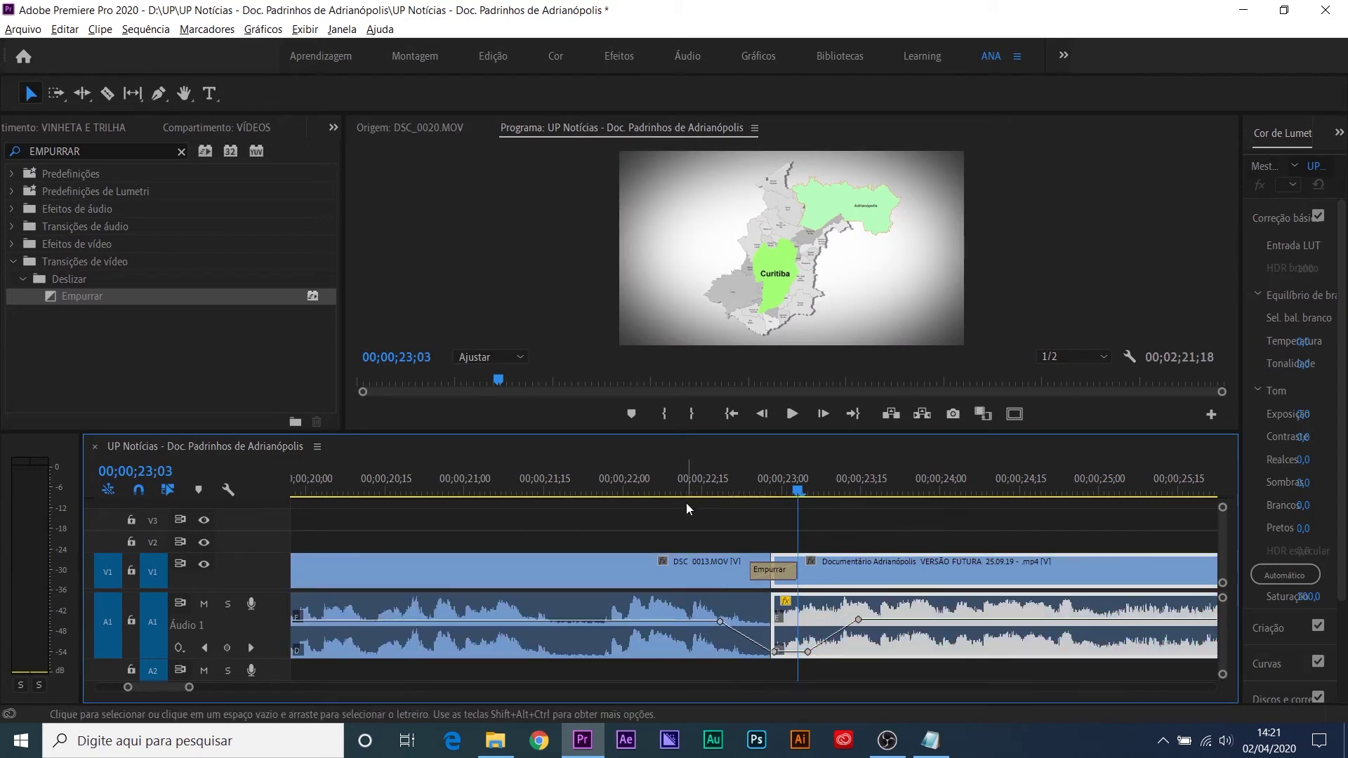
key(space)
key(space)
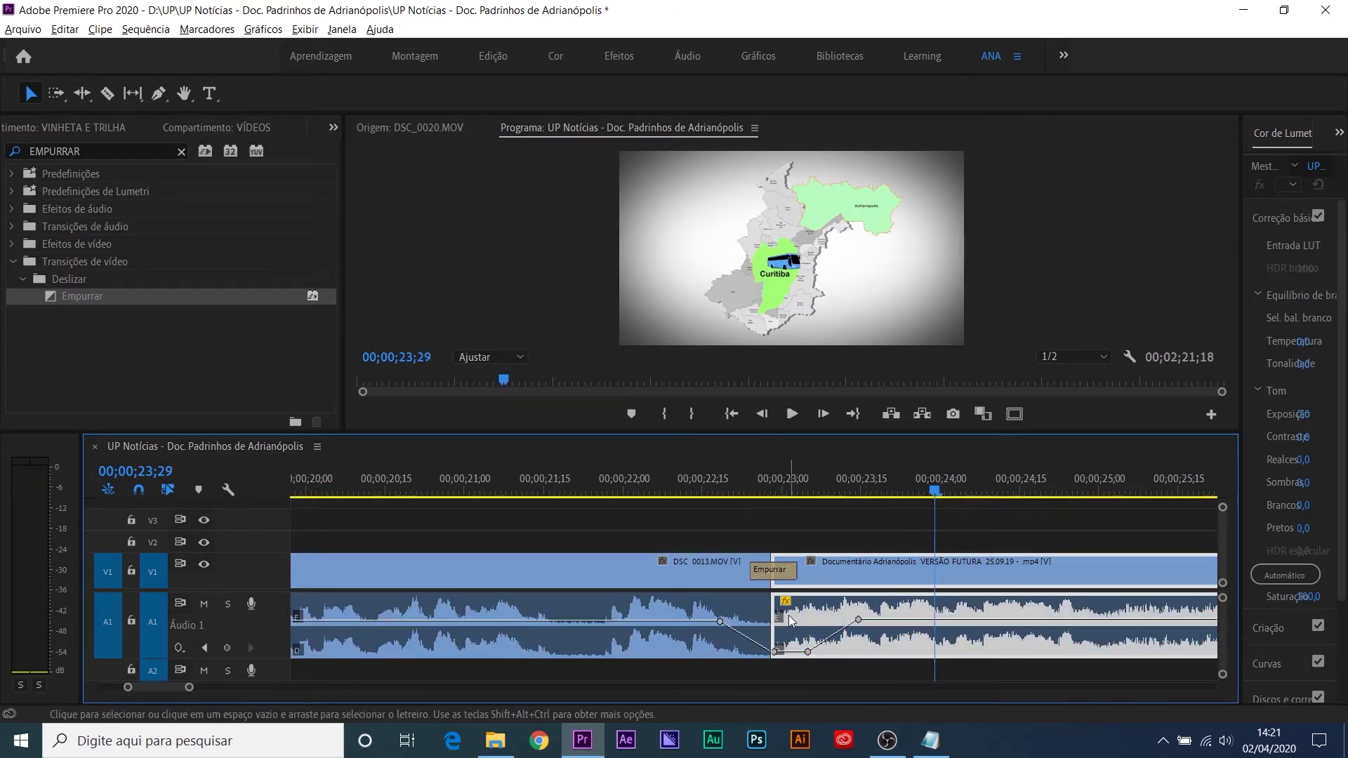
Step: Ripple-trim about five frames off the start of the Documentário Adrianópolis clip and play the tightened cut
key(b)
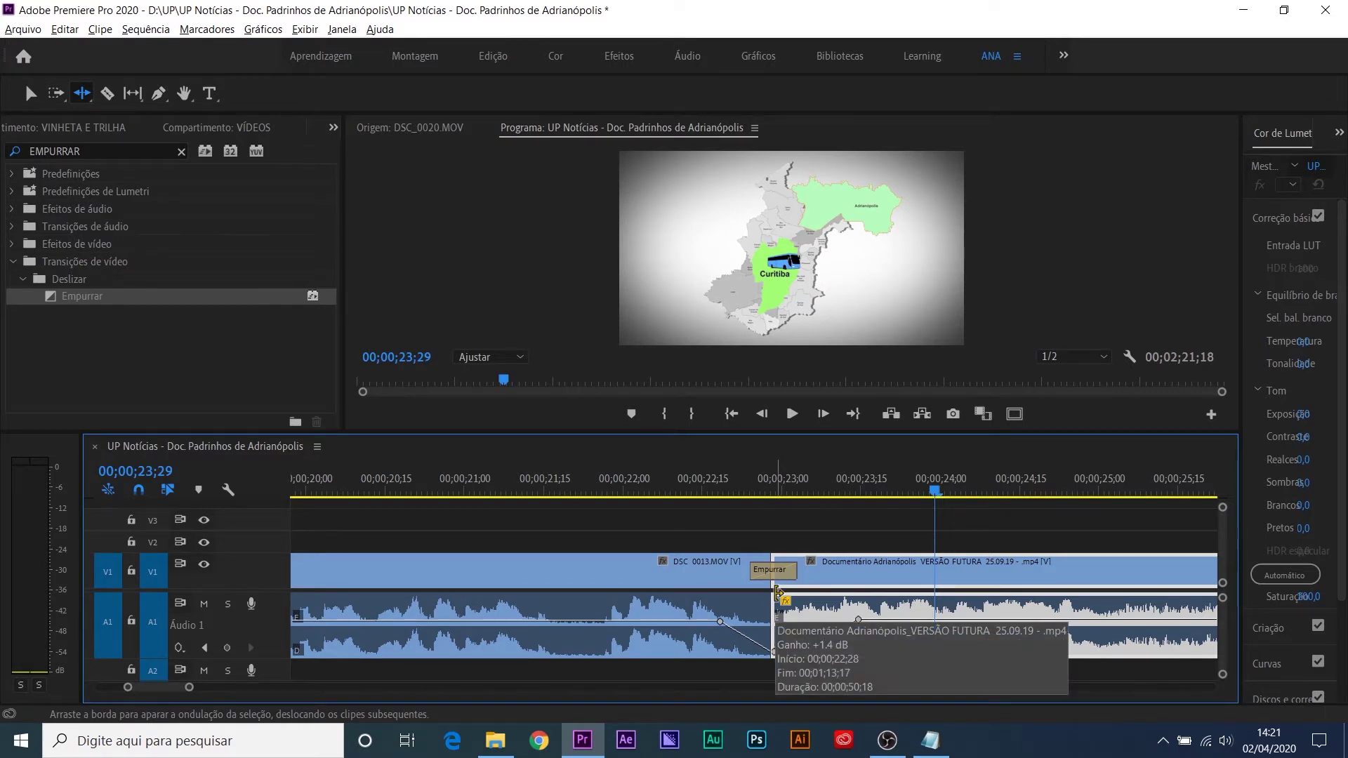
drag(778, 593, 804, 597)
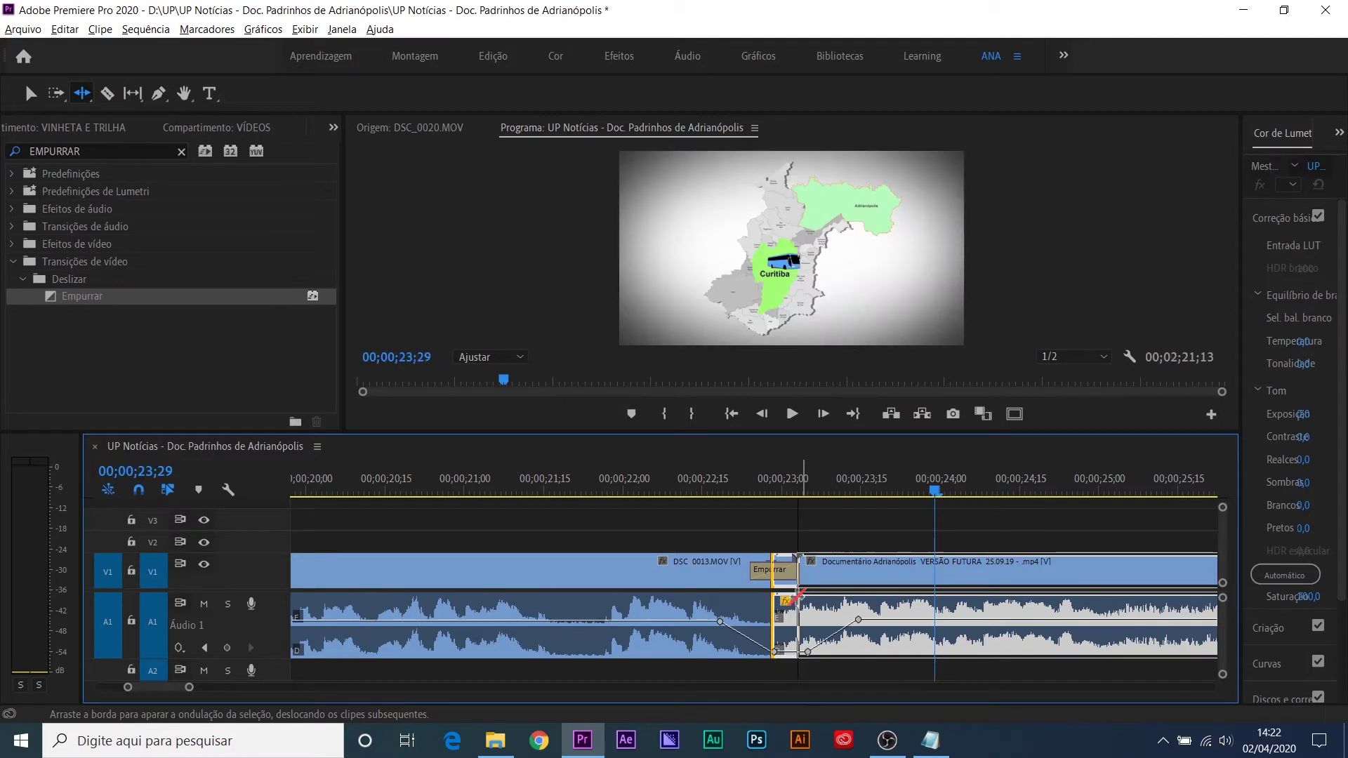
click(602, 483)
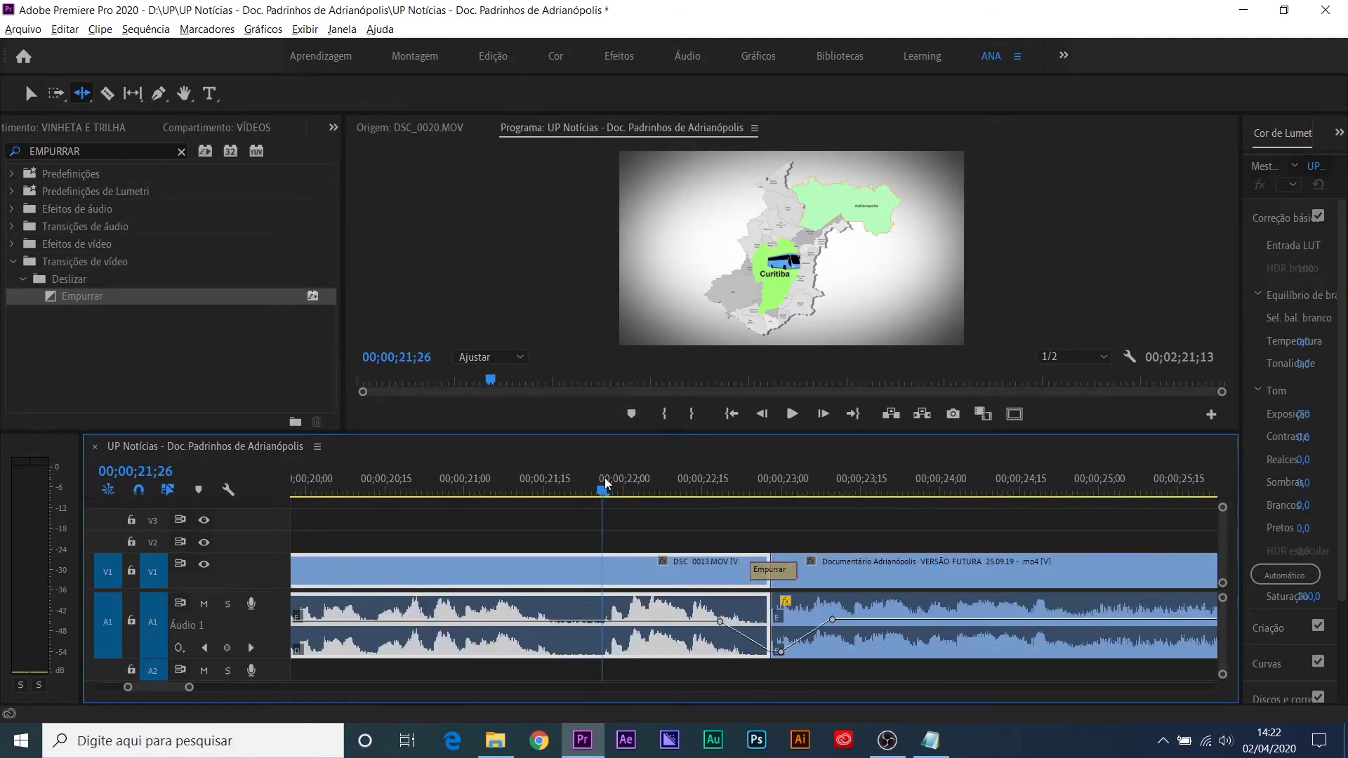
key(v)
click(536, 492)
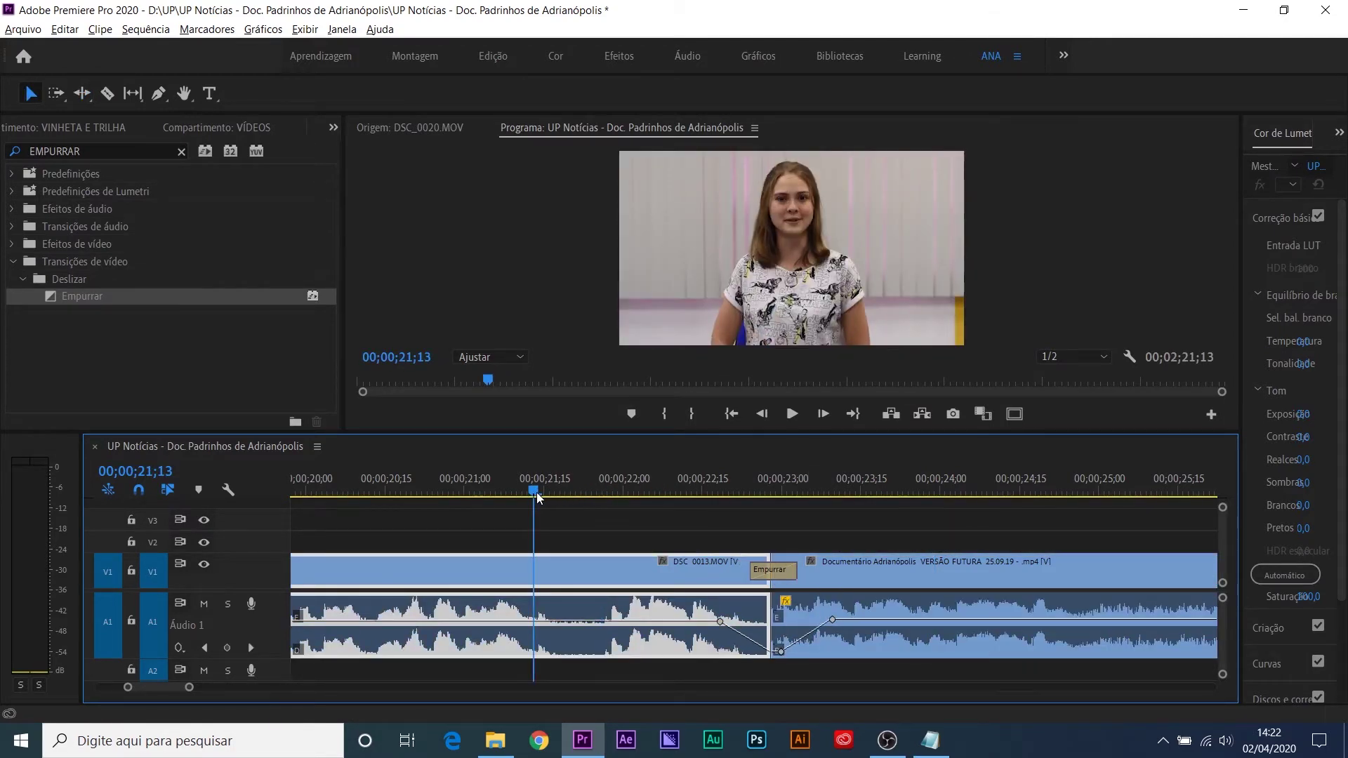
key(space)
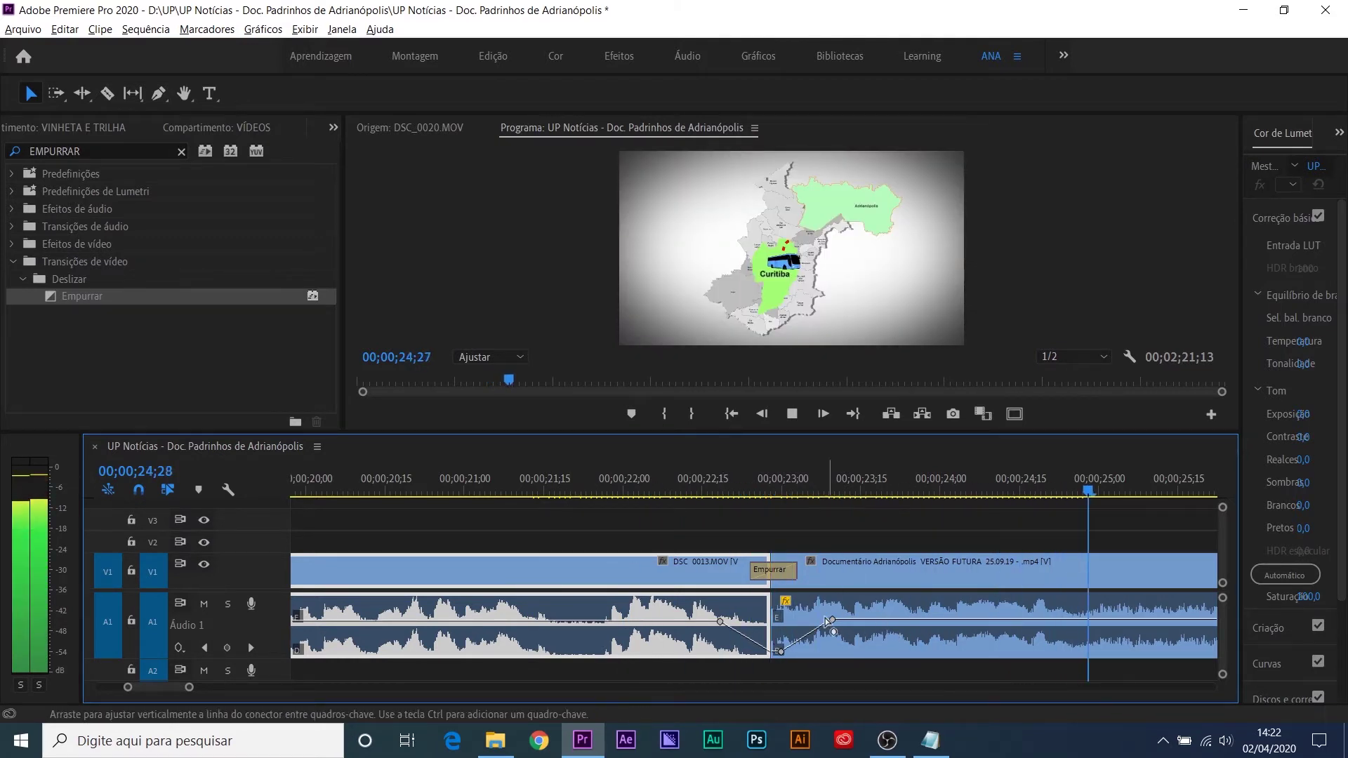
Step: Lengthen the documentary clip's fade-in by moving its end keyframe back out to about 00;00;23;14, and play the transition again
drag(832, 619, 856, 622)
click(665, 477)
key(space)
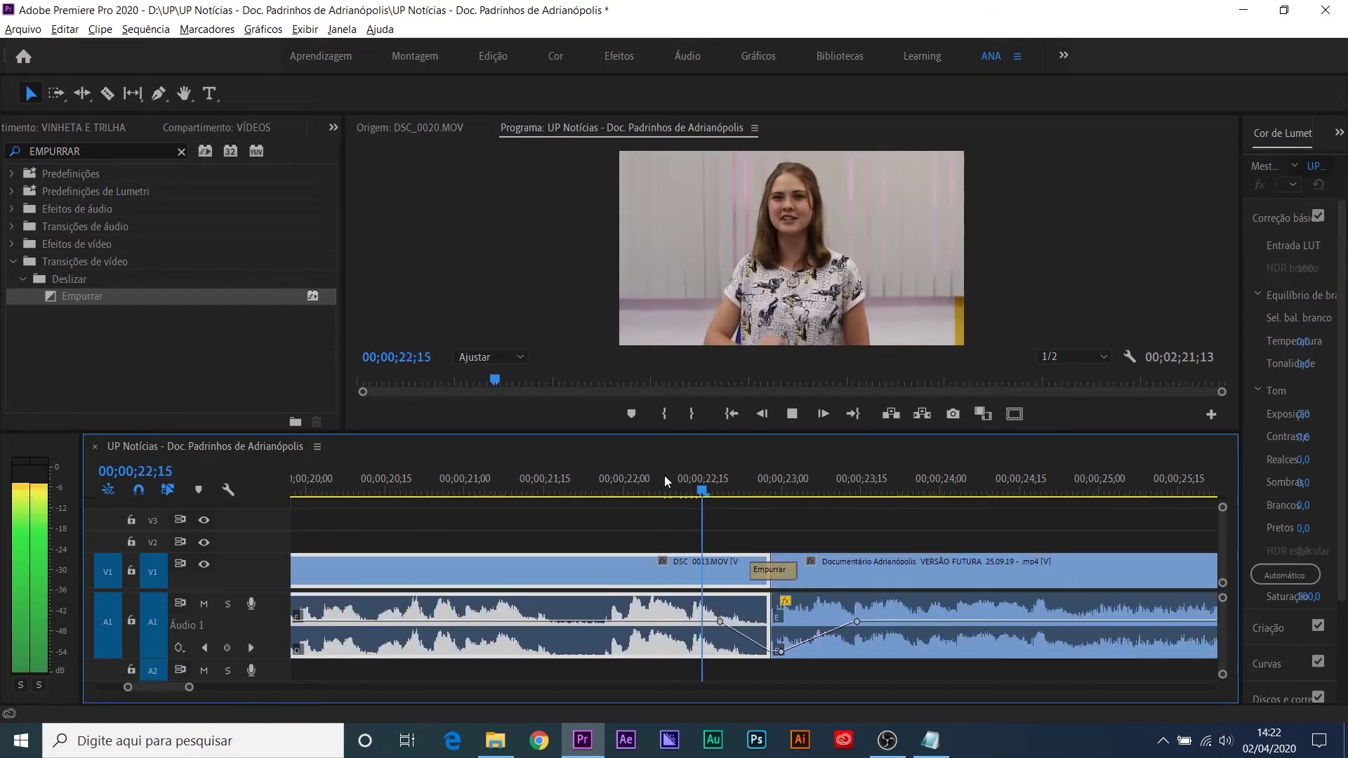
key(space)
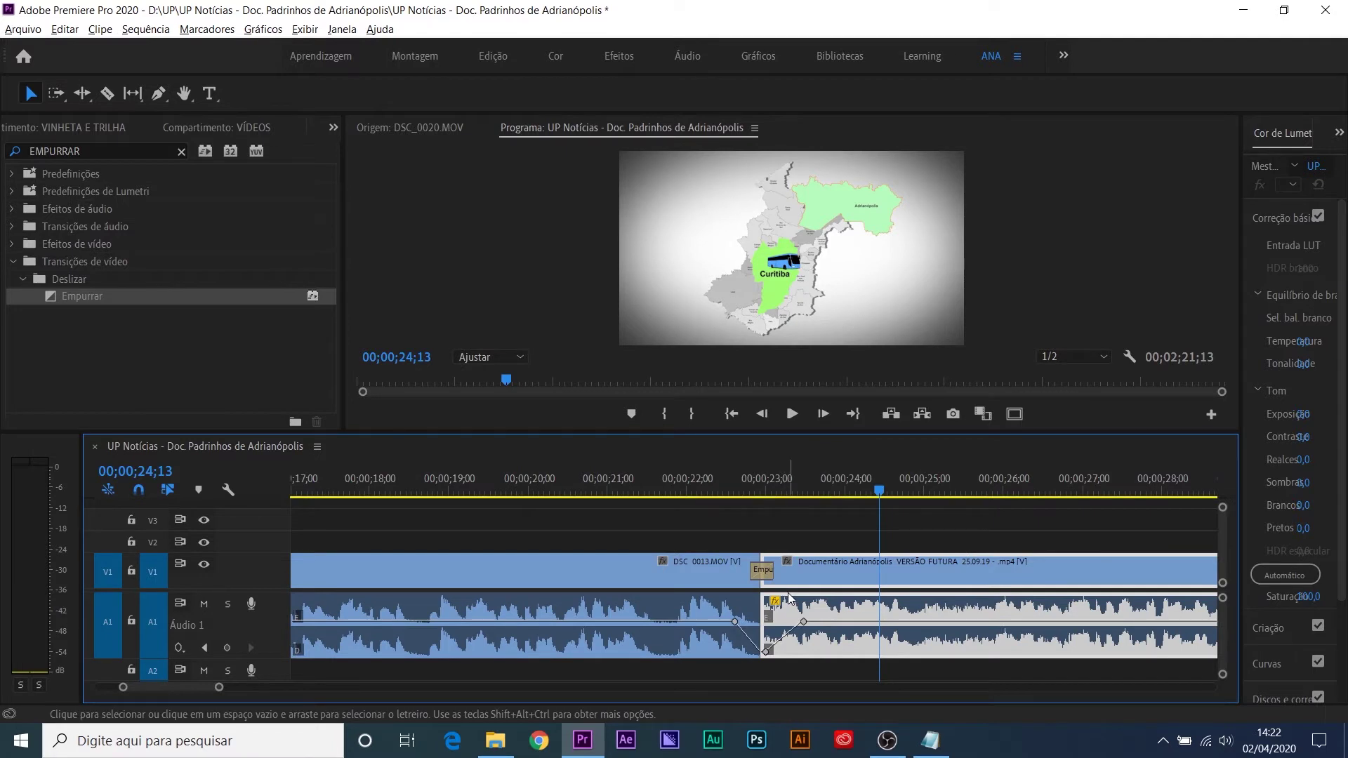
Step: Play the cut from the Documentário Adrianópolis clip to DSC_0003.MOV near 00;01;13;13 to judge its sound and pacing
key(minus)
key(minus)
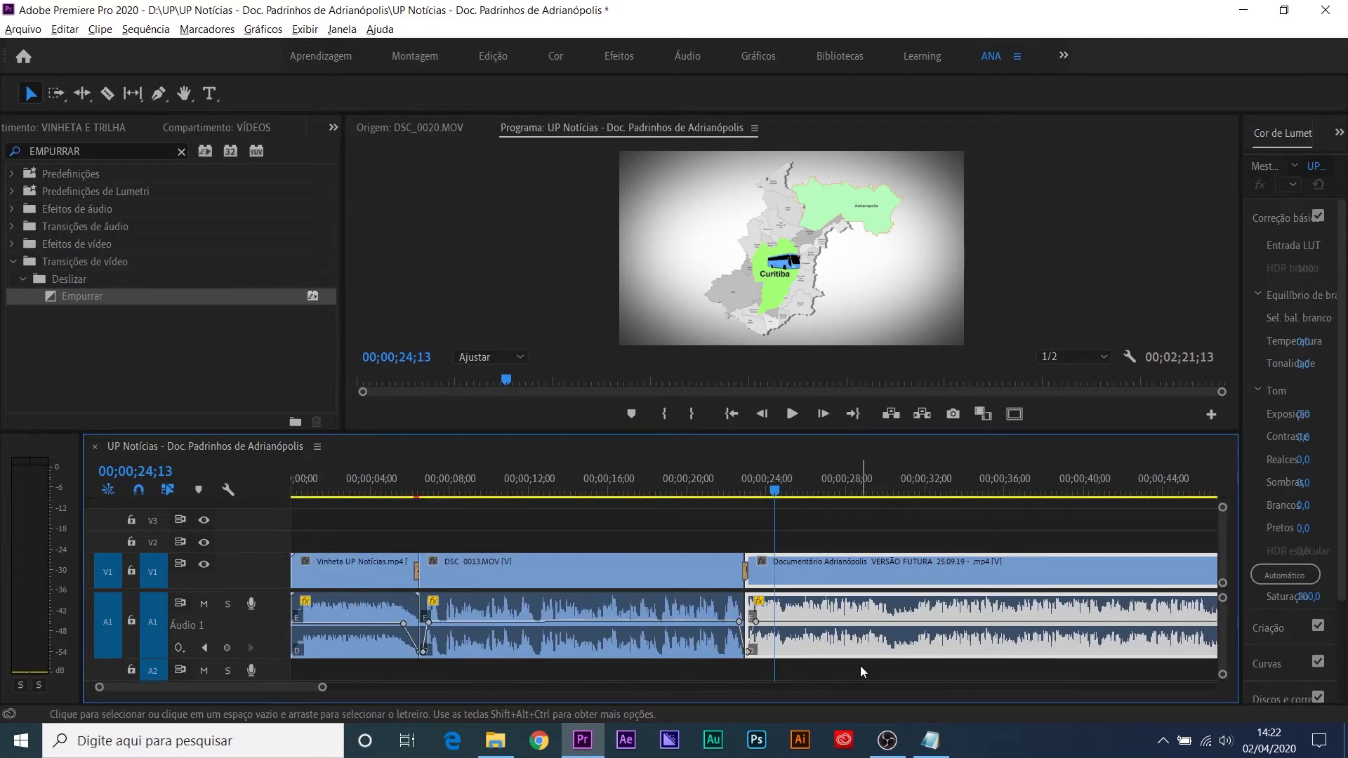
key(minus)
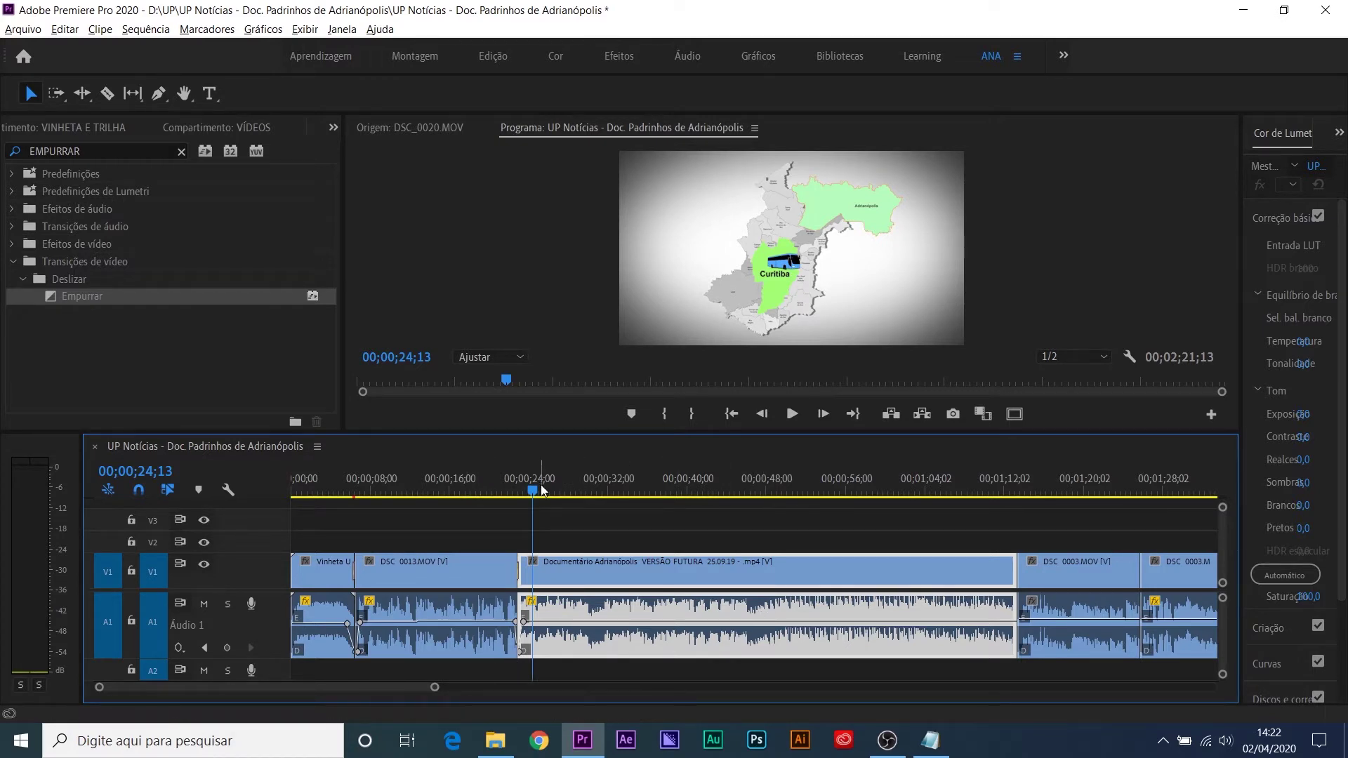
drag(538, 492, 999, 521)
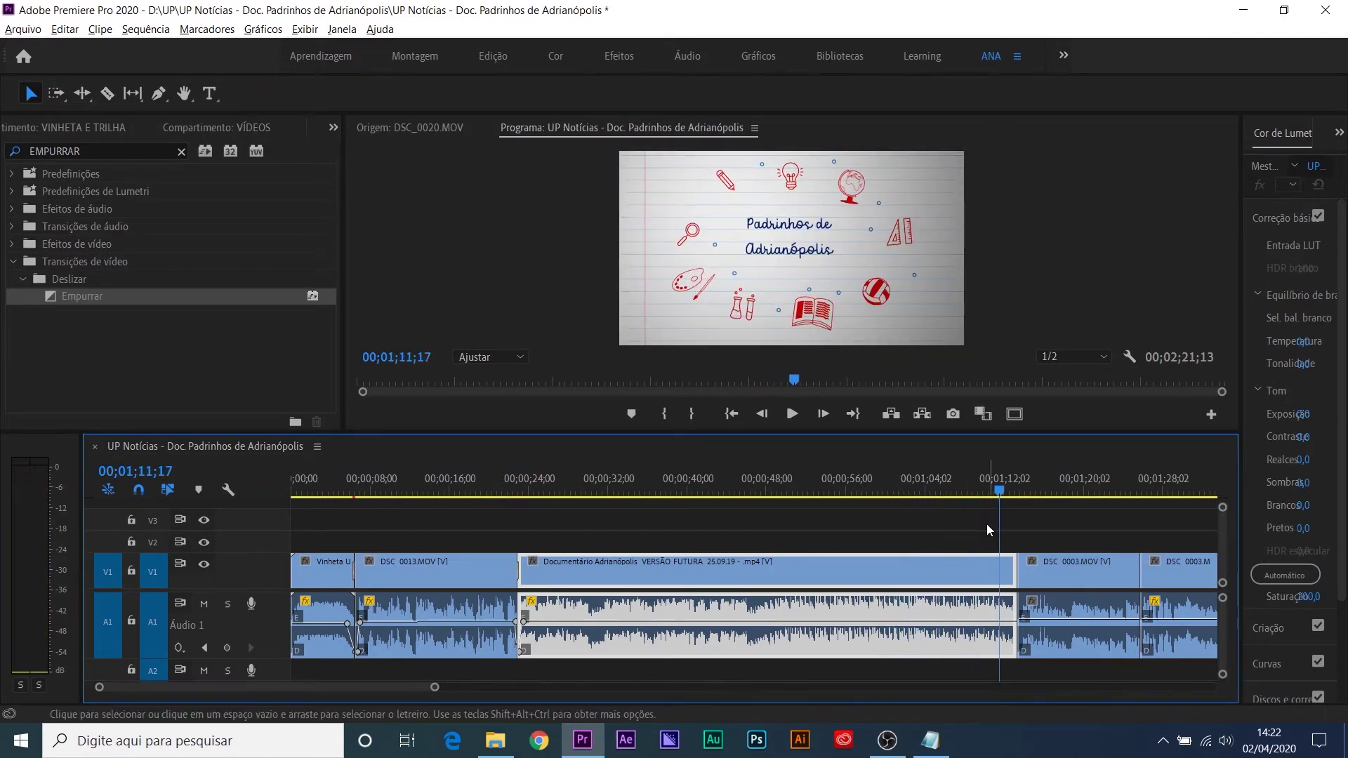
key(equal)
key(equal)
key(equal)
key(equal)
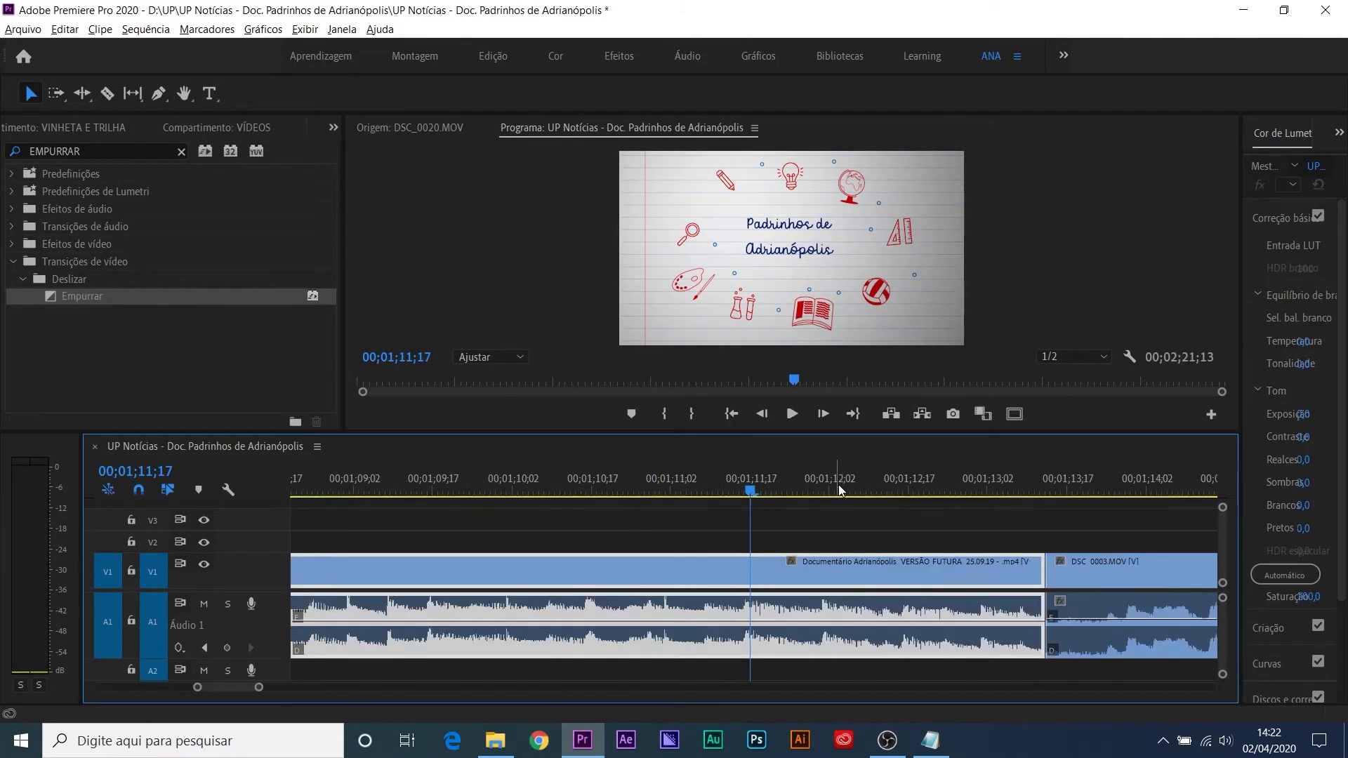
key(space)
key(space)
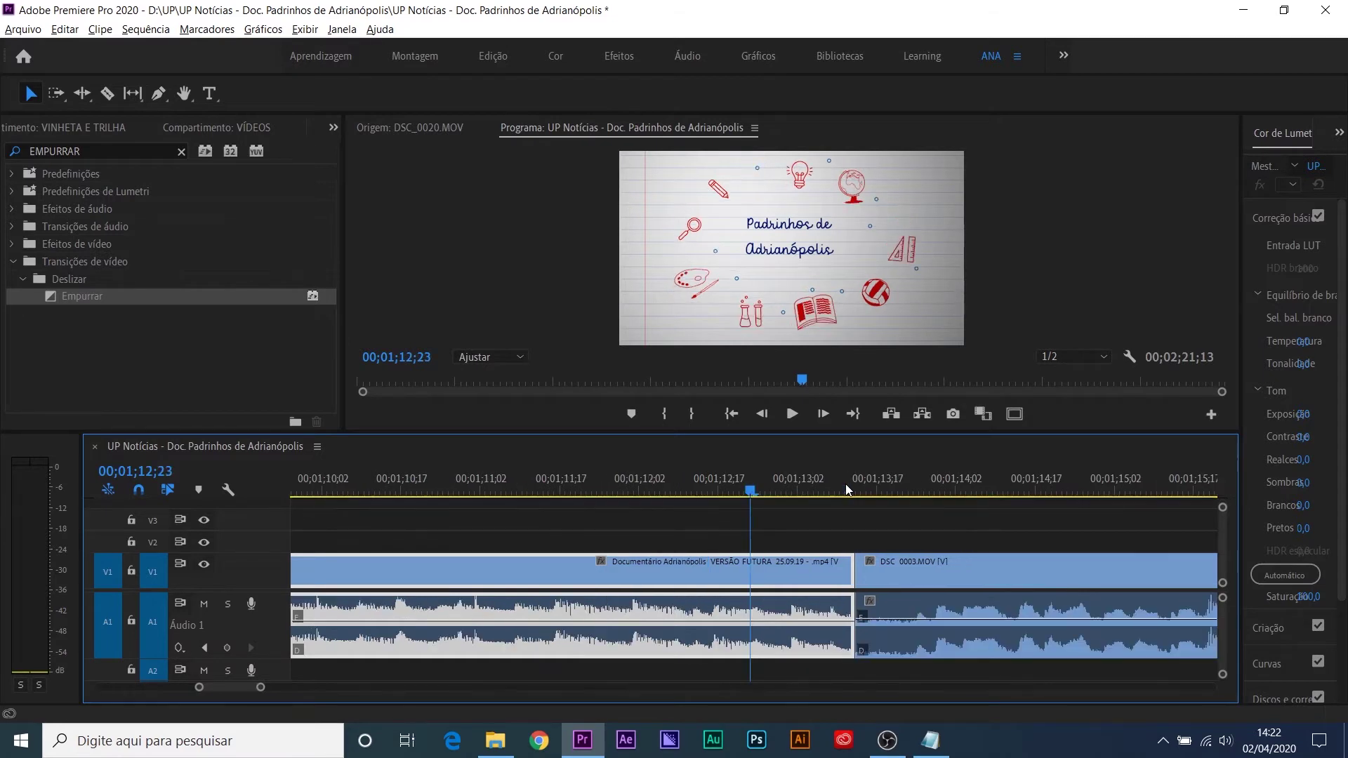
click(701, 480)
key(space)
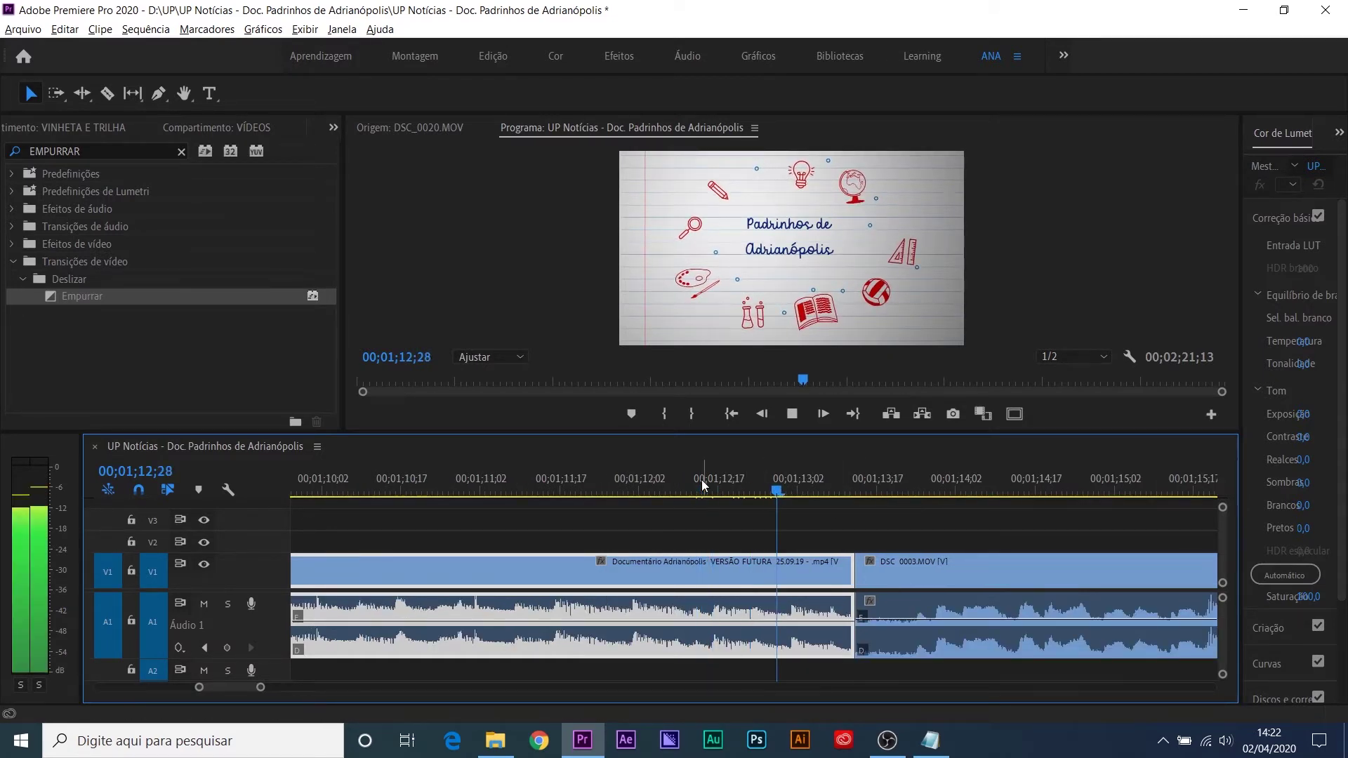
Step: Add a volume-keyframe fade-out to the documentary clip, from about 00;01;12;00 down to silence at its end, and play it
click(656, 481)
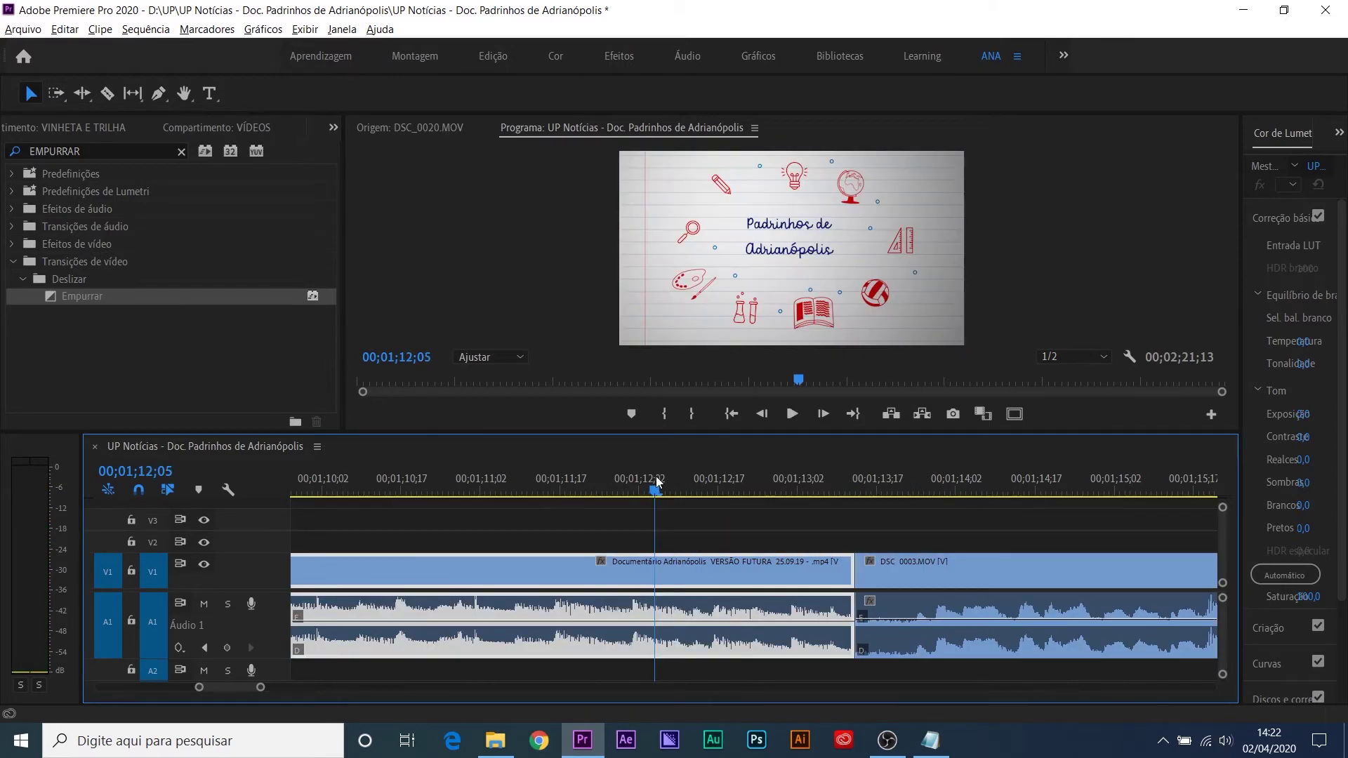
click(618, 483)
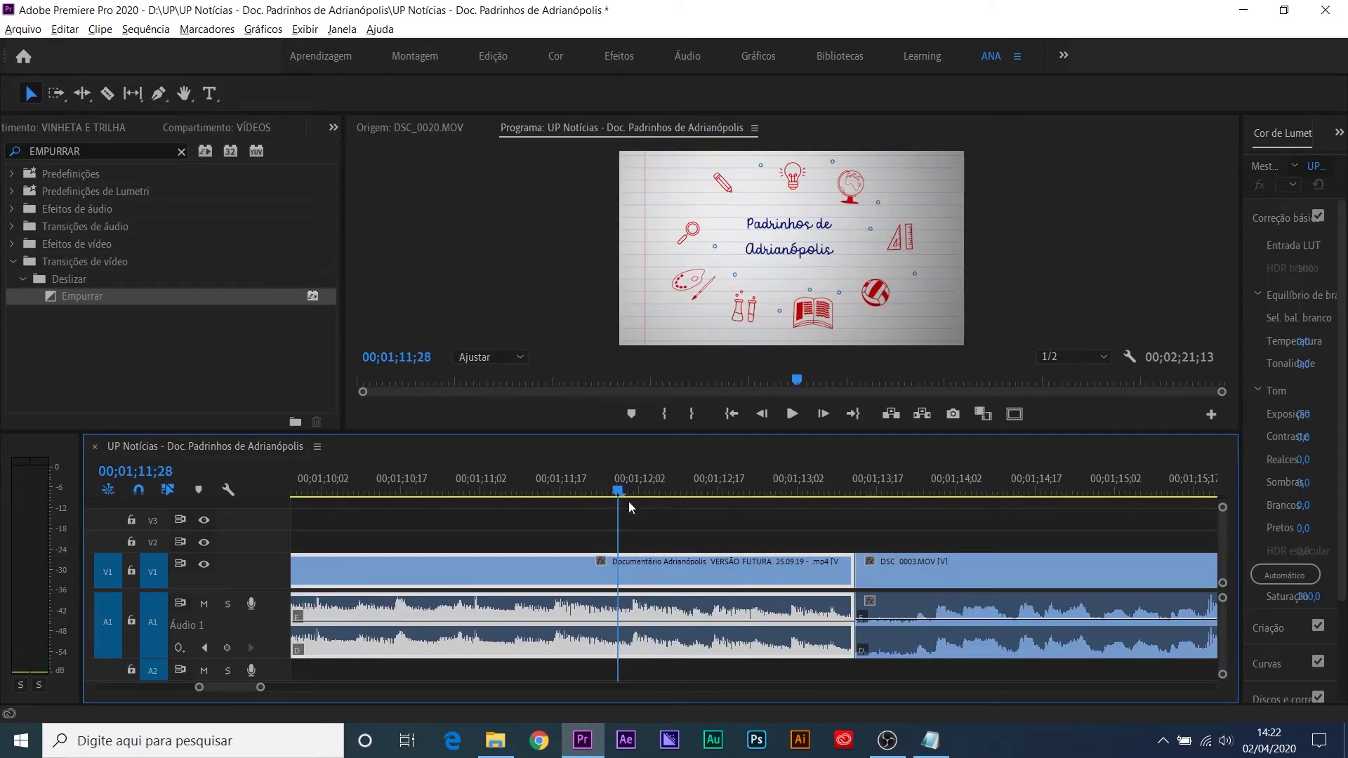
ctrl+click(625, 621)
ctrl+click(725, 622)
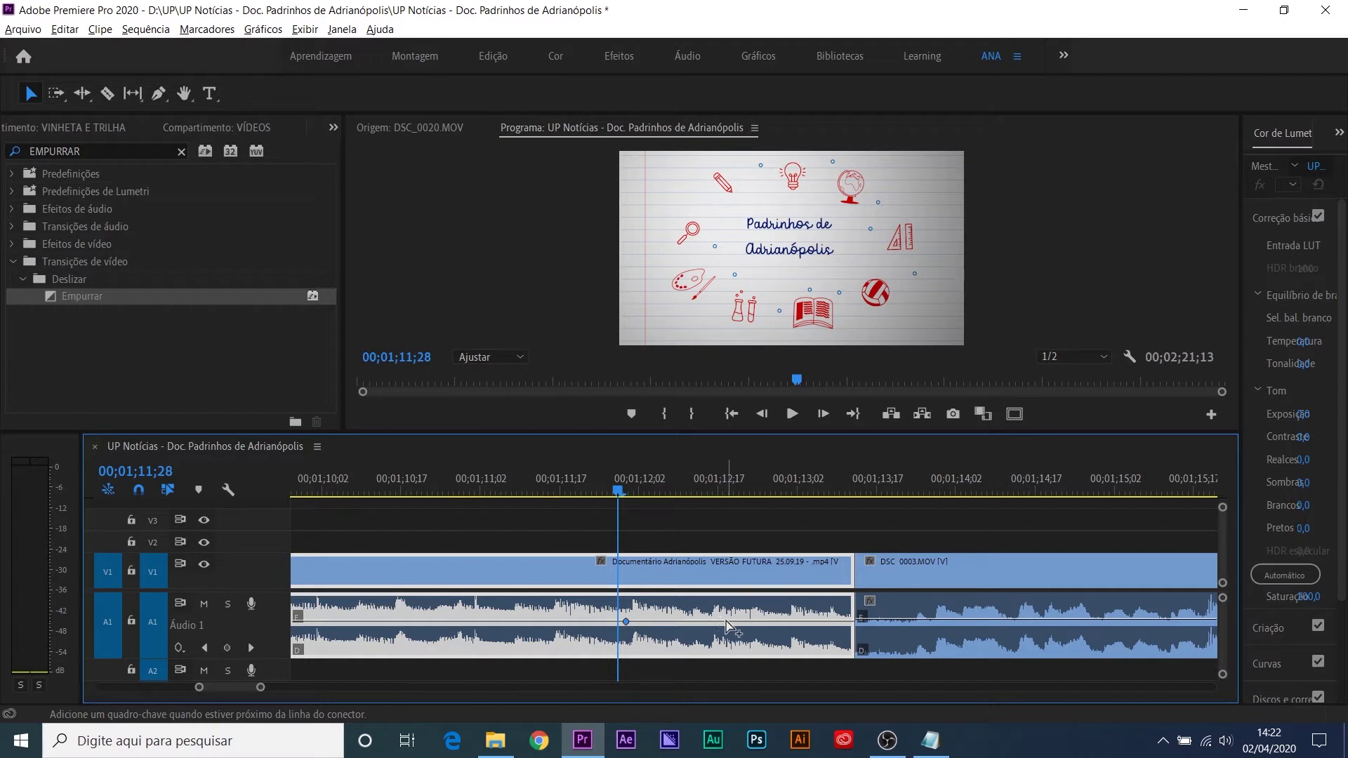
drag(723, 620, 854, 667)
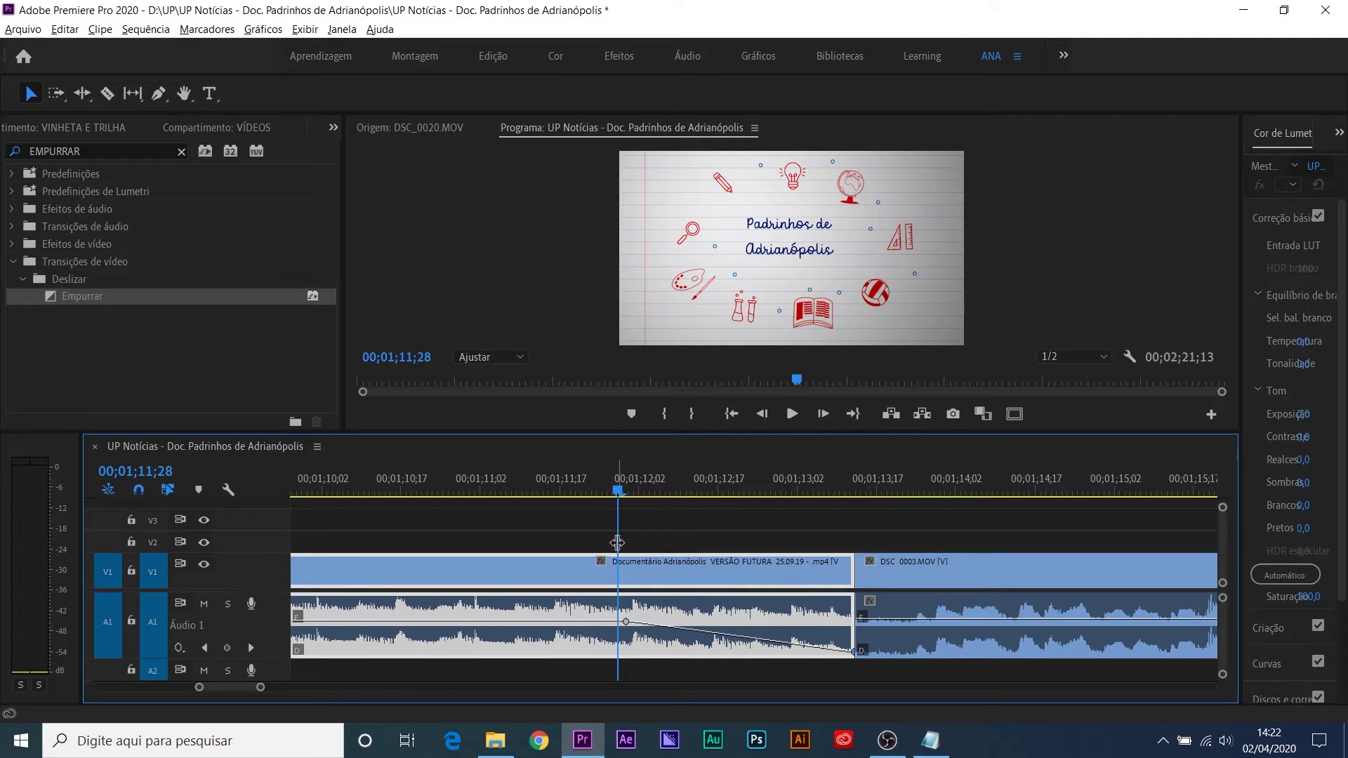
key(space)
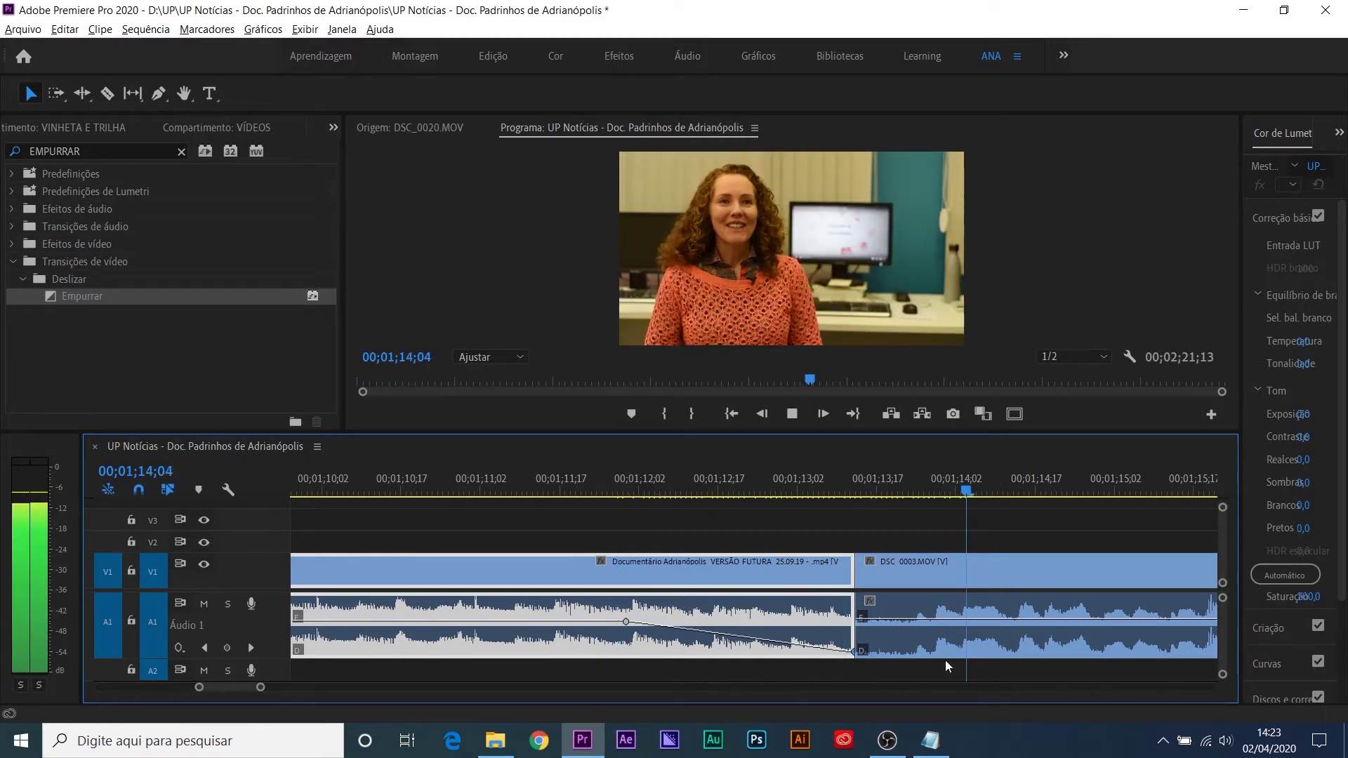
Step: Add a volume-keyframe fade-in to DSC_0003.MOV, rising from silence at about 00;01;13;20 to normal level at about 00;01;13;27
click(915, 618)
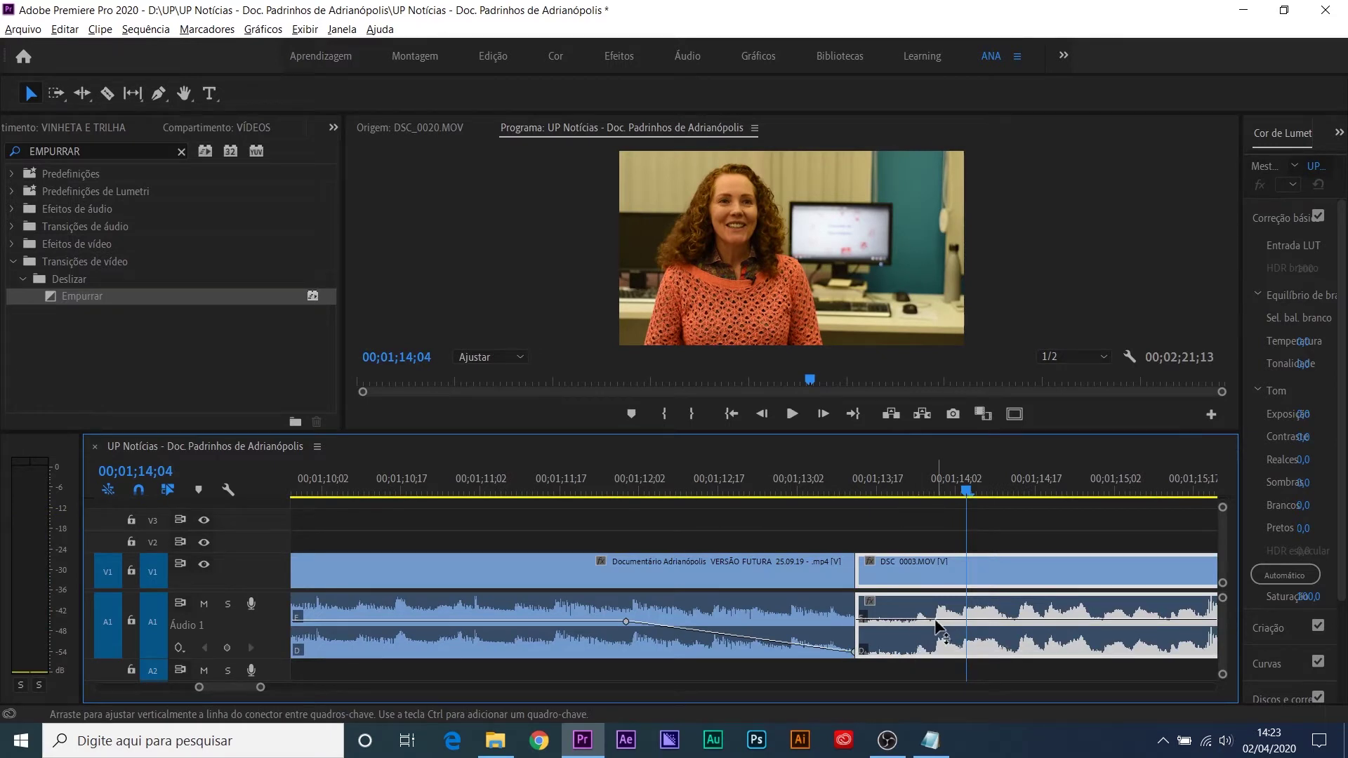
ctrl+click(929, 617)
ctrl+click(910, 622)
drag(902, 629, 892, 653)
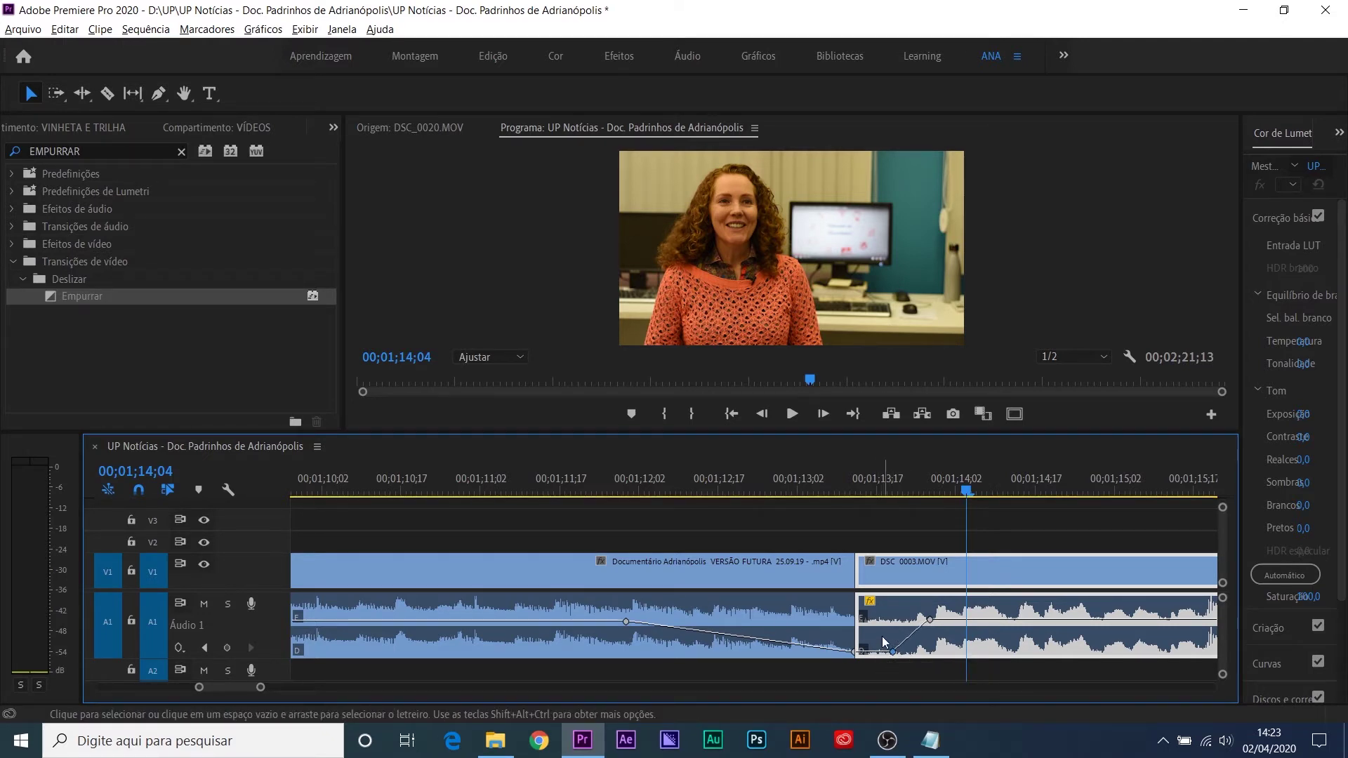
mouse_move(889, 651)
drag(888, 652, 890, 679)
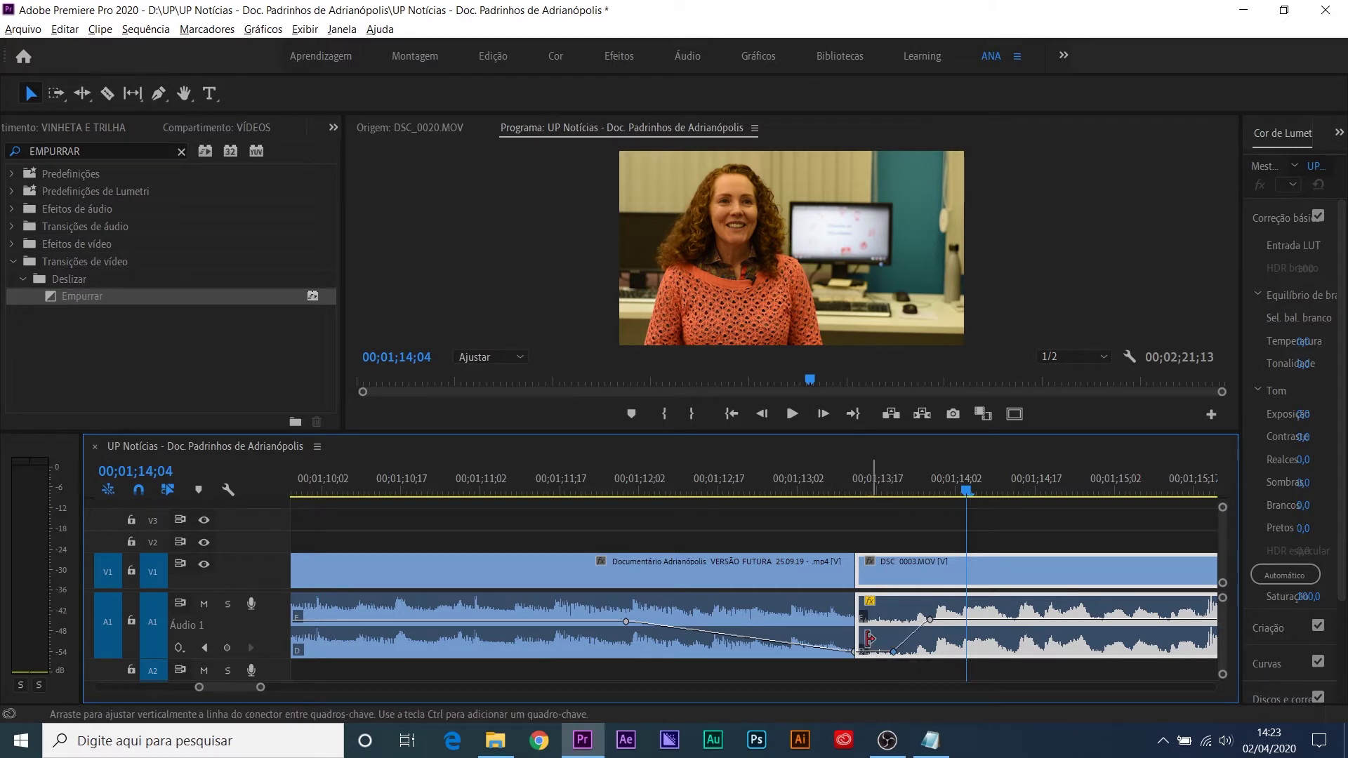
Step: Play across the cut and move the end keyframe of the DSC_0003.MOV fade-in to about 00;01;14;00
click(654, 477)
key(space)
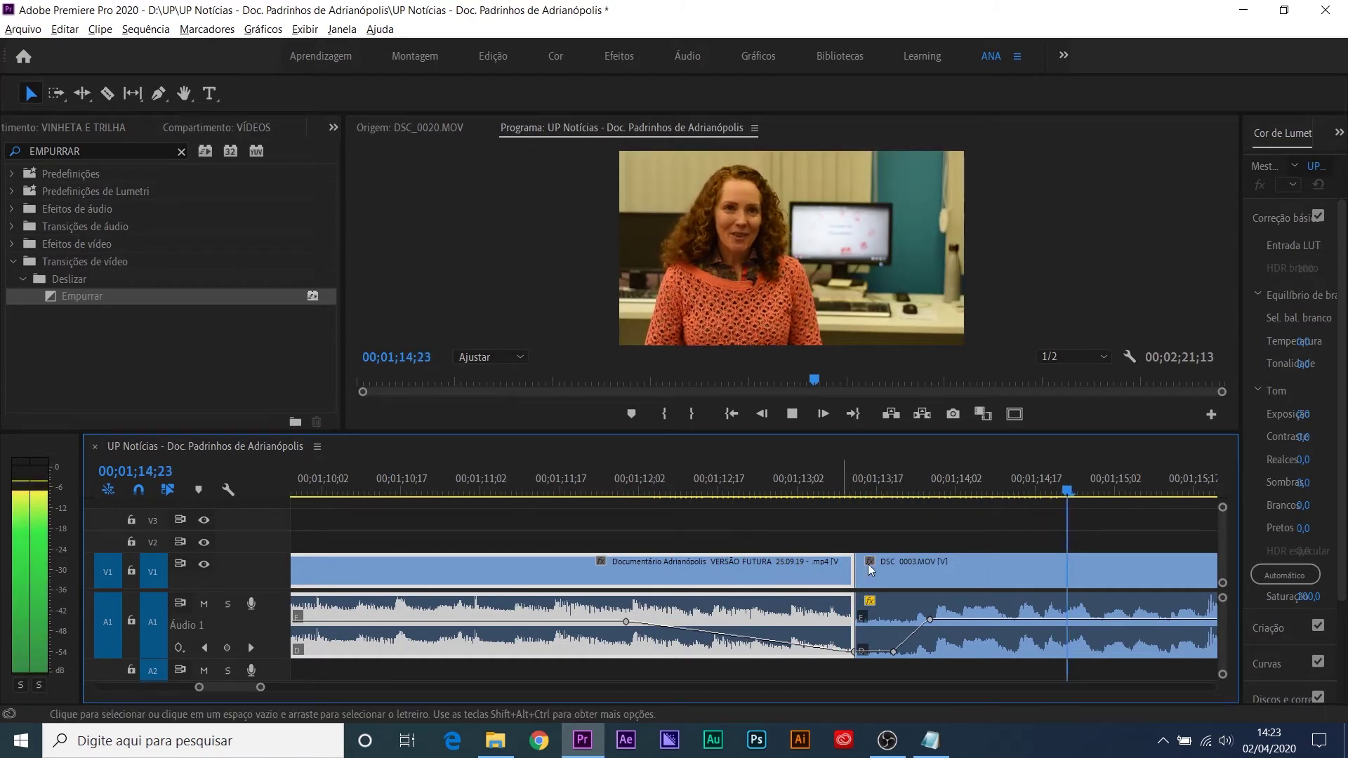
drag(931, 619, 944, 619)
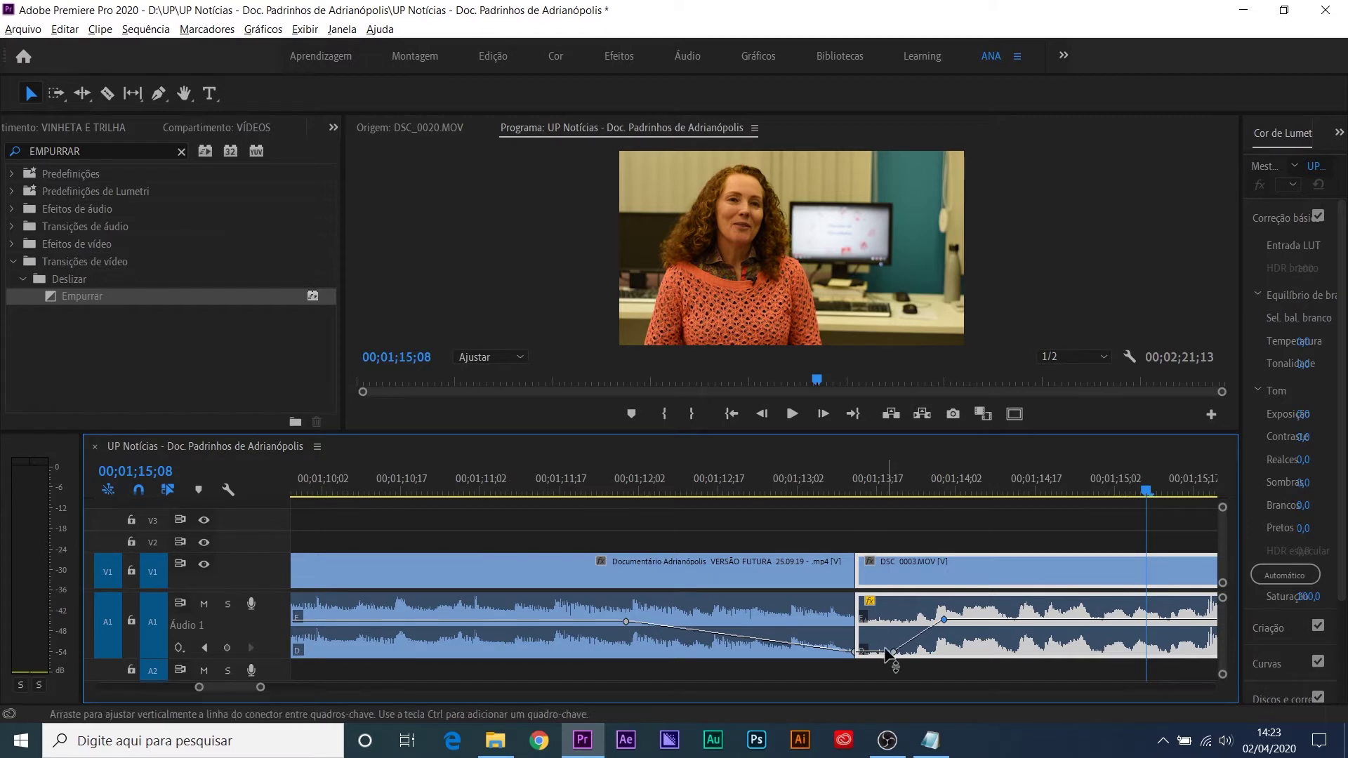
Step: Copy the shortened Empurrar transition from the start of the documentary clip onto its end cut with DSC_0003.MOV
key(minus)
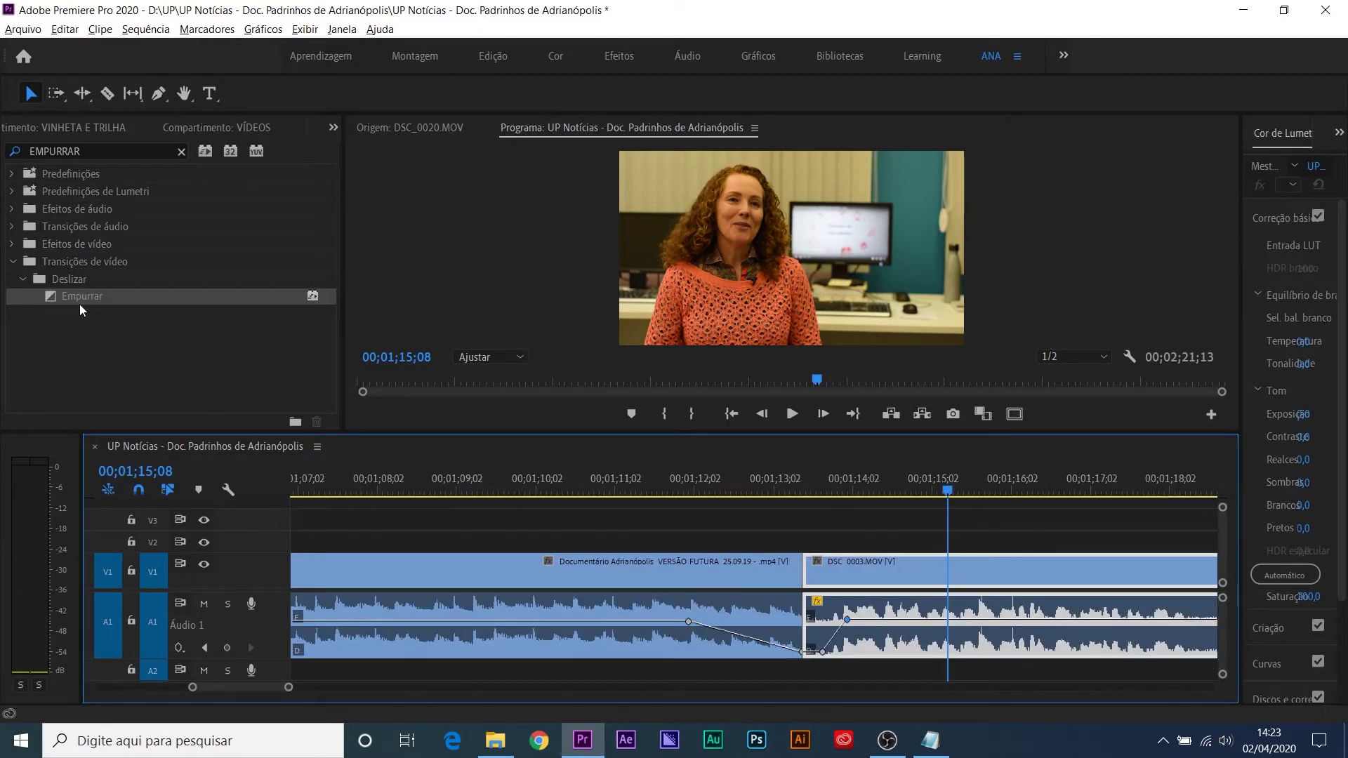
key(minus)
key(minus)
key(minus)
key(minus)
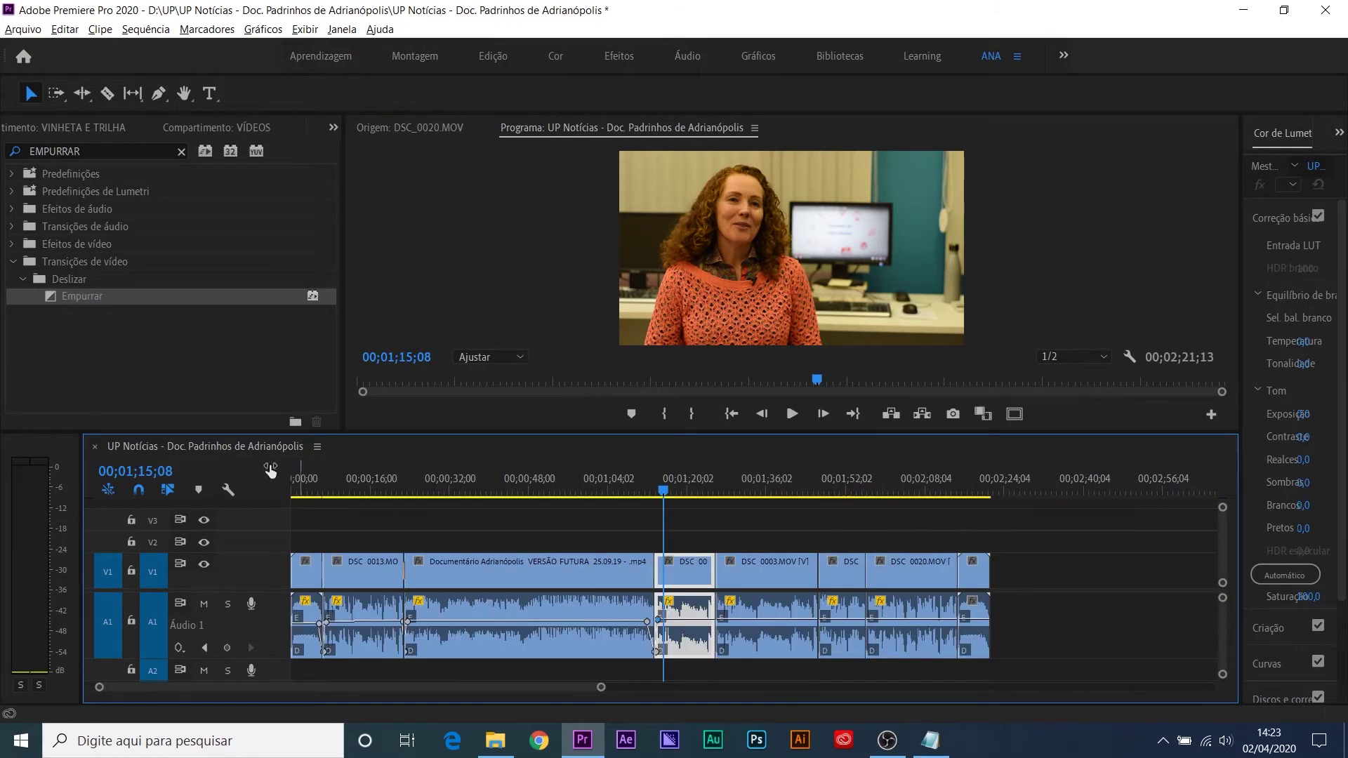
click(410, 487)
key(equal)
key(equal)
key(equal)
key(equal)
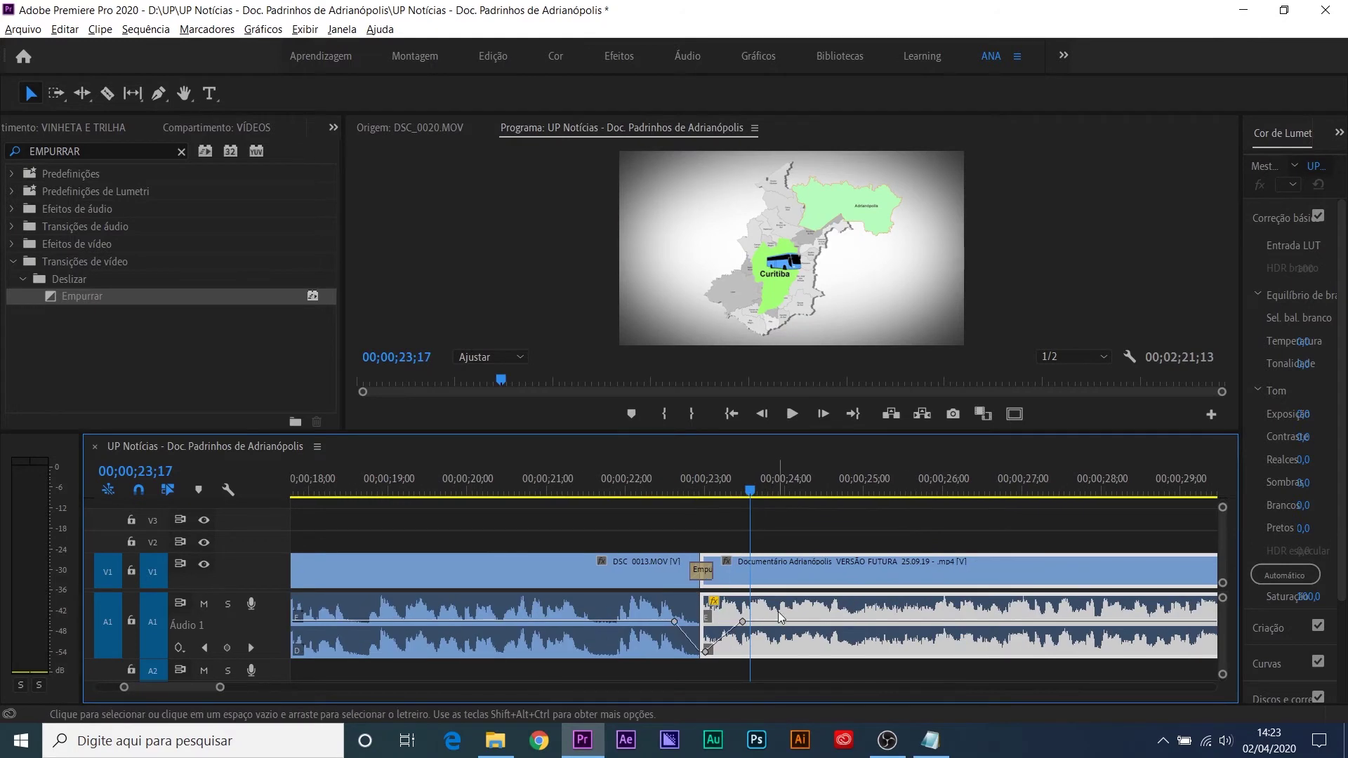
click(702, 570)
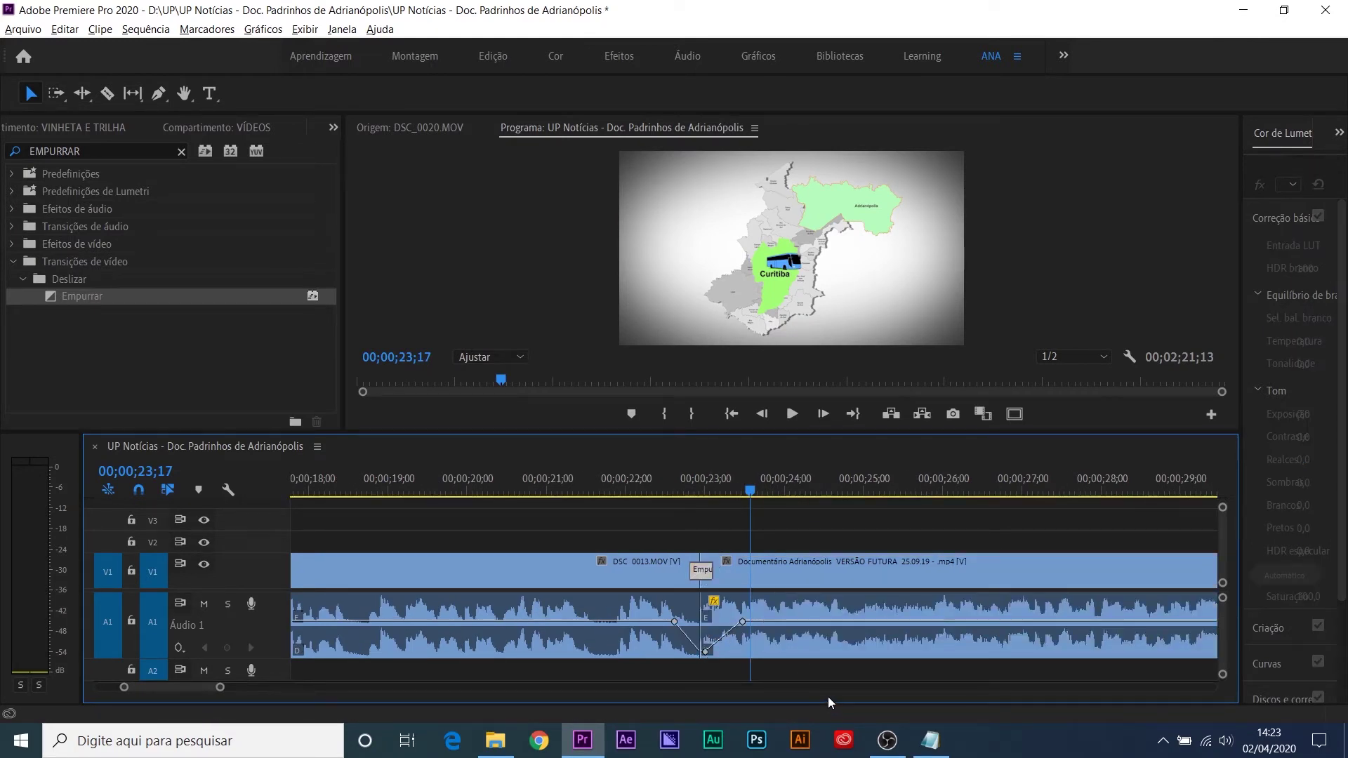
key(Down)
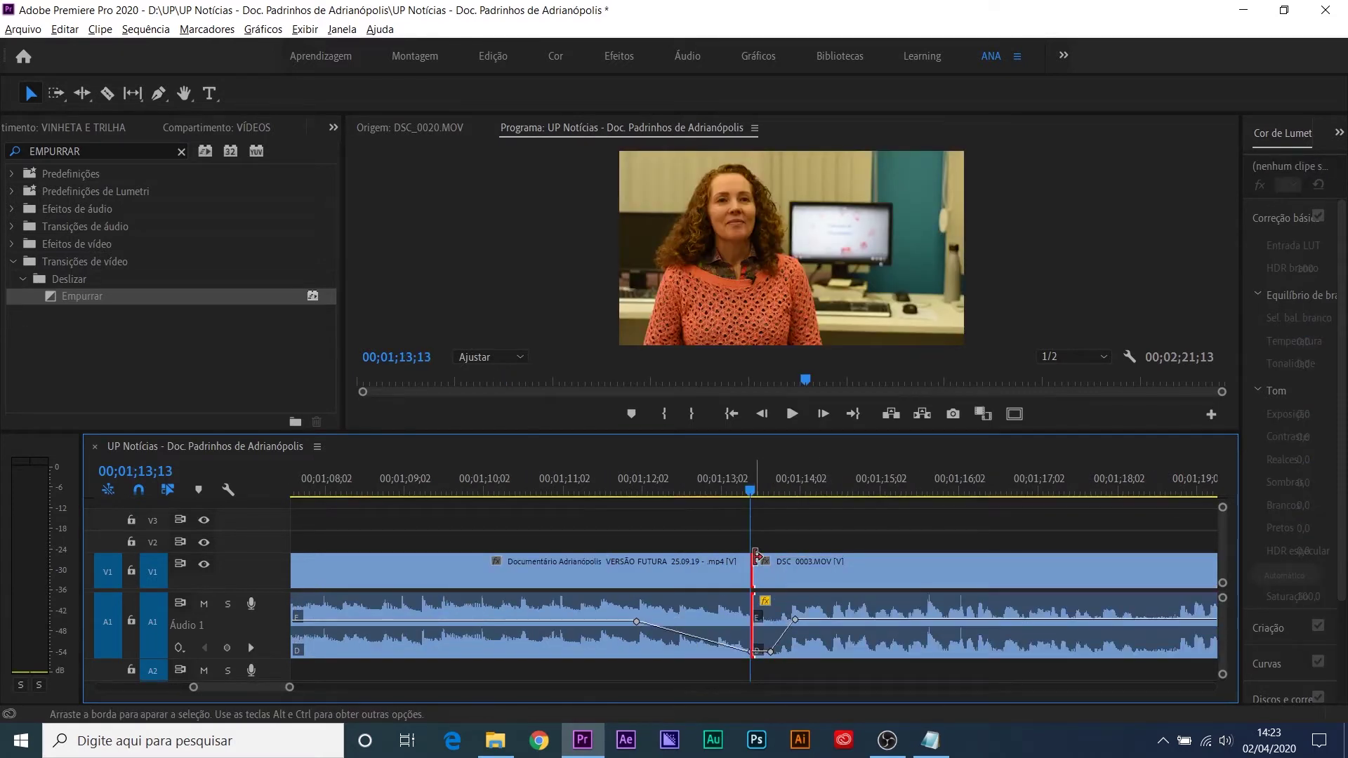
key(ctrl+d)
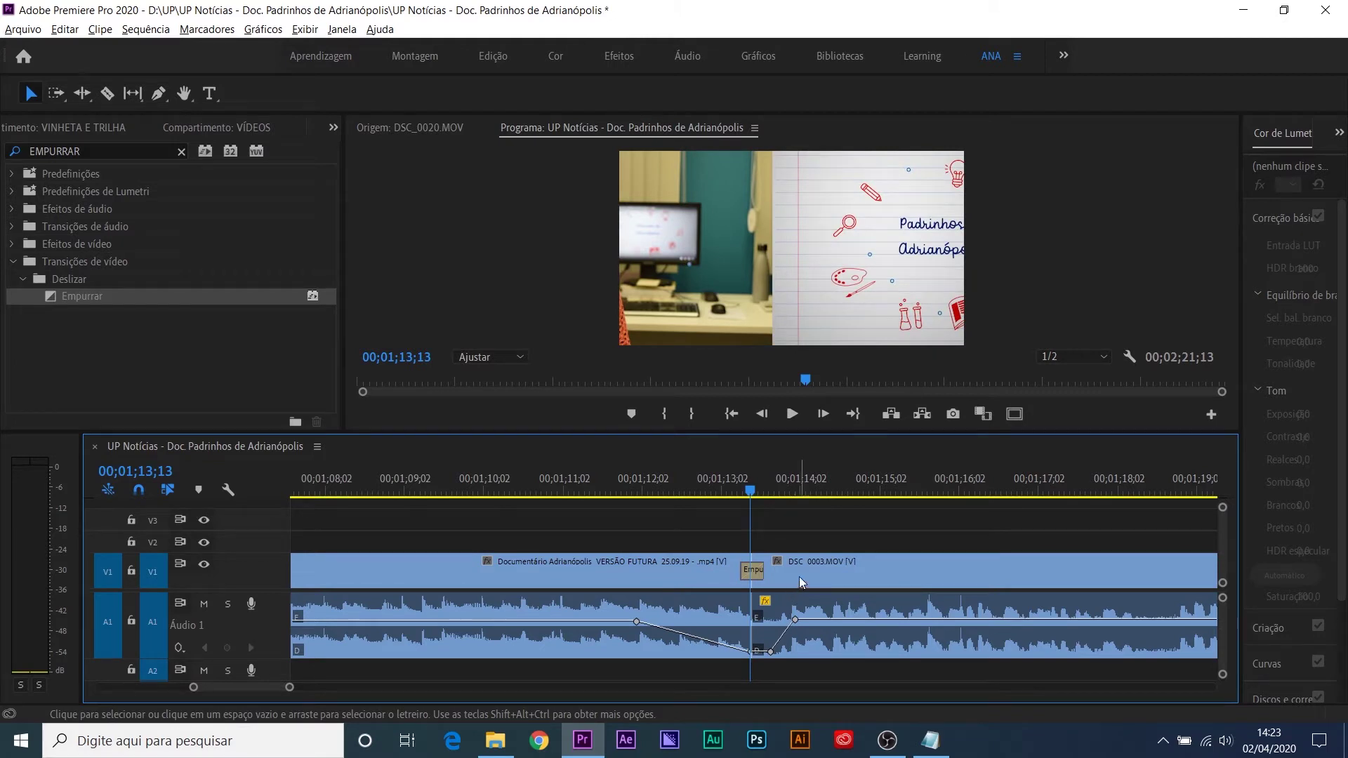
Step: Compare the Empurrar transitions at both ends of the documentary clip and play across the second one
key(Up)
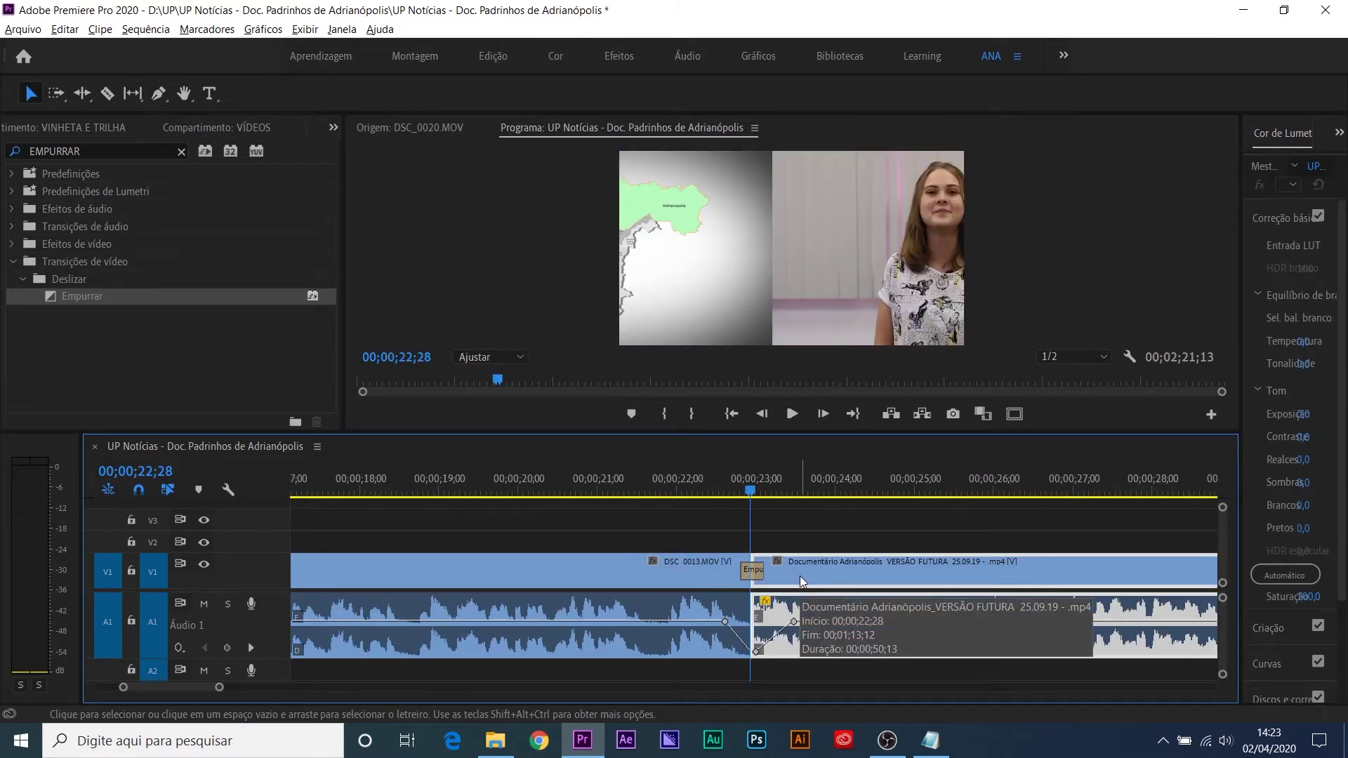
key(Down)
key(Up)
key(Down)
key(Up)
key(Down)
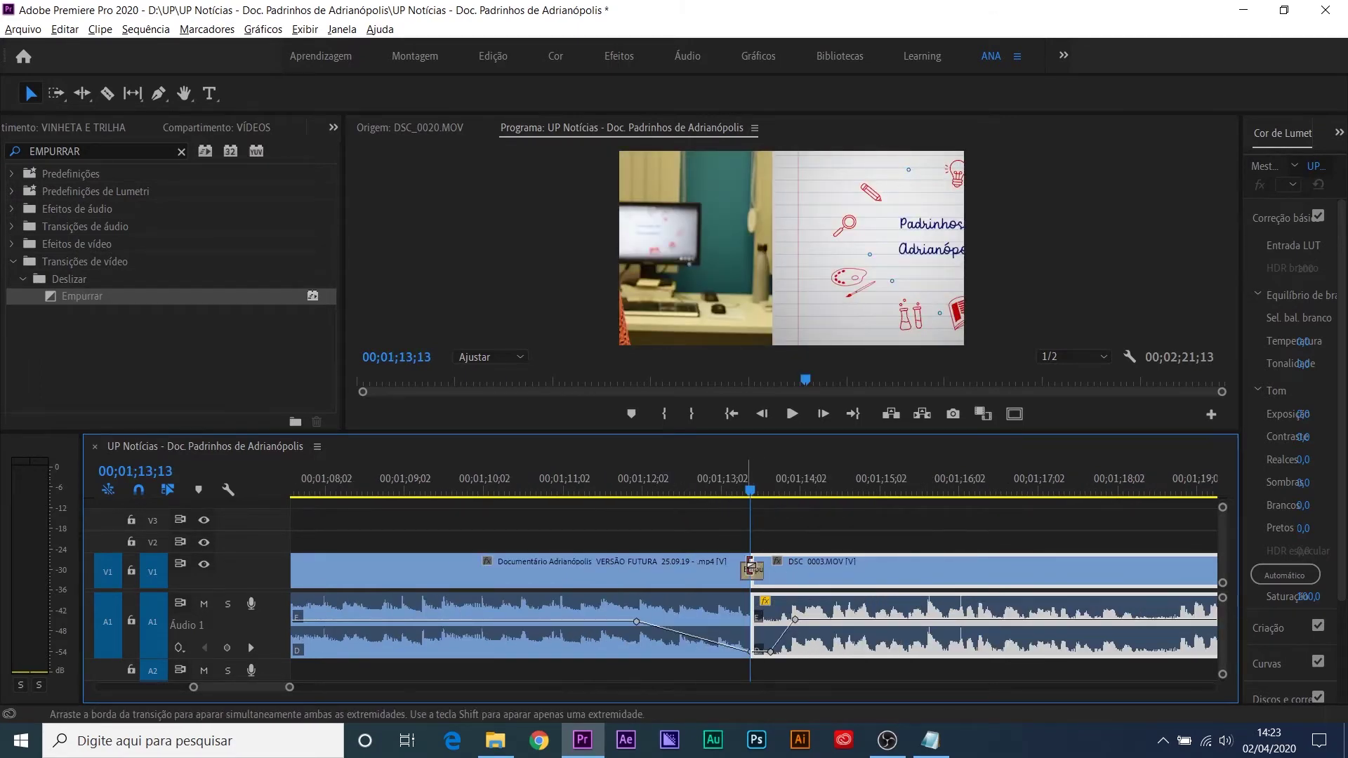
key(equal)
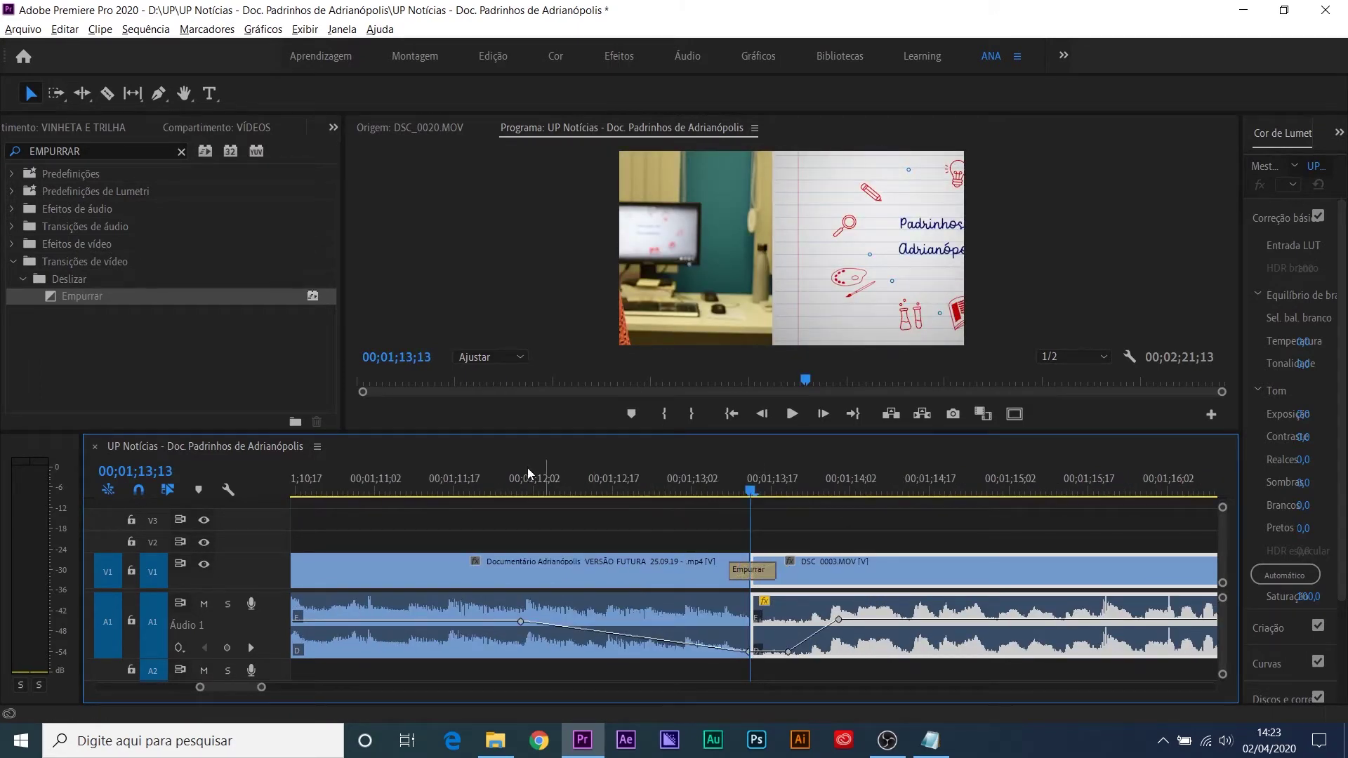
key(minus)
click(551, 479)
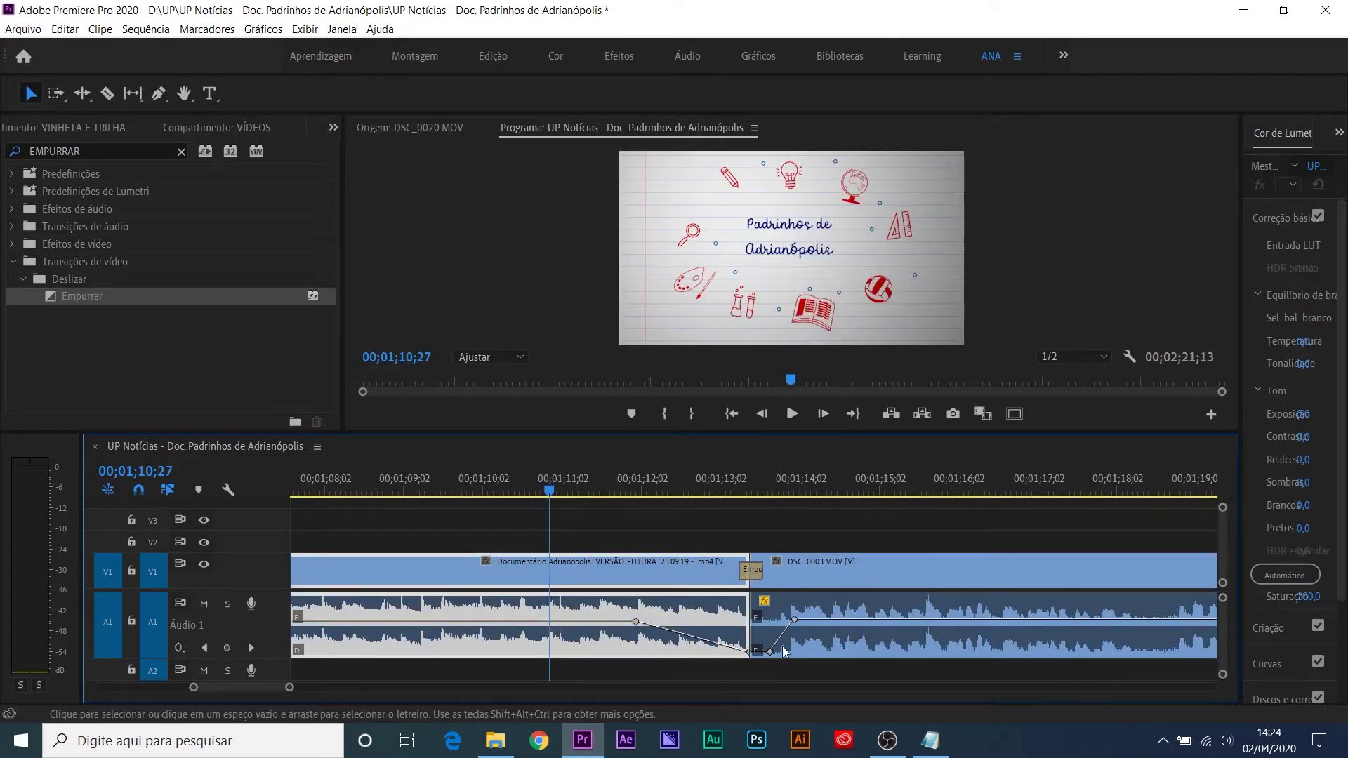
key(space)
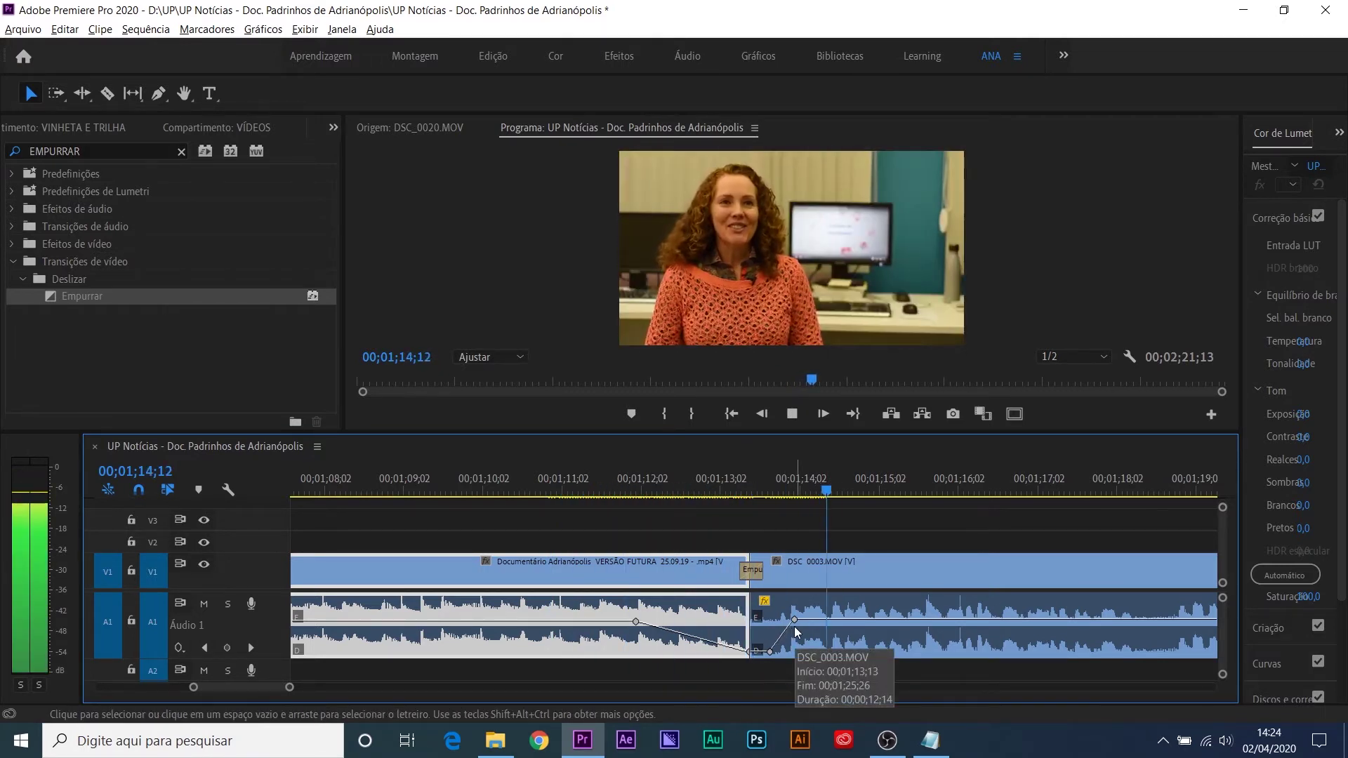
Step: Ripple-trim five frames off the start of DSC_0003.MOV after the Empurrar transition's cut
click(794, 626)
key(=)
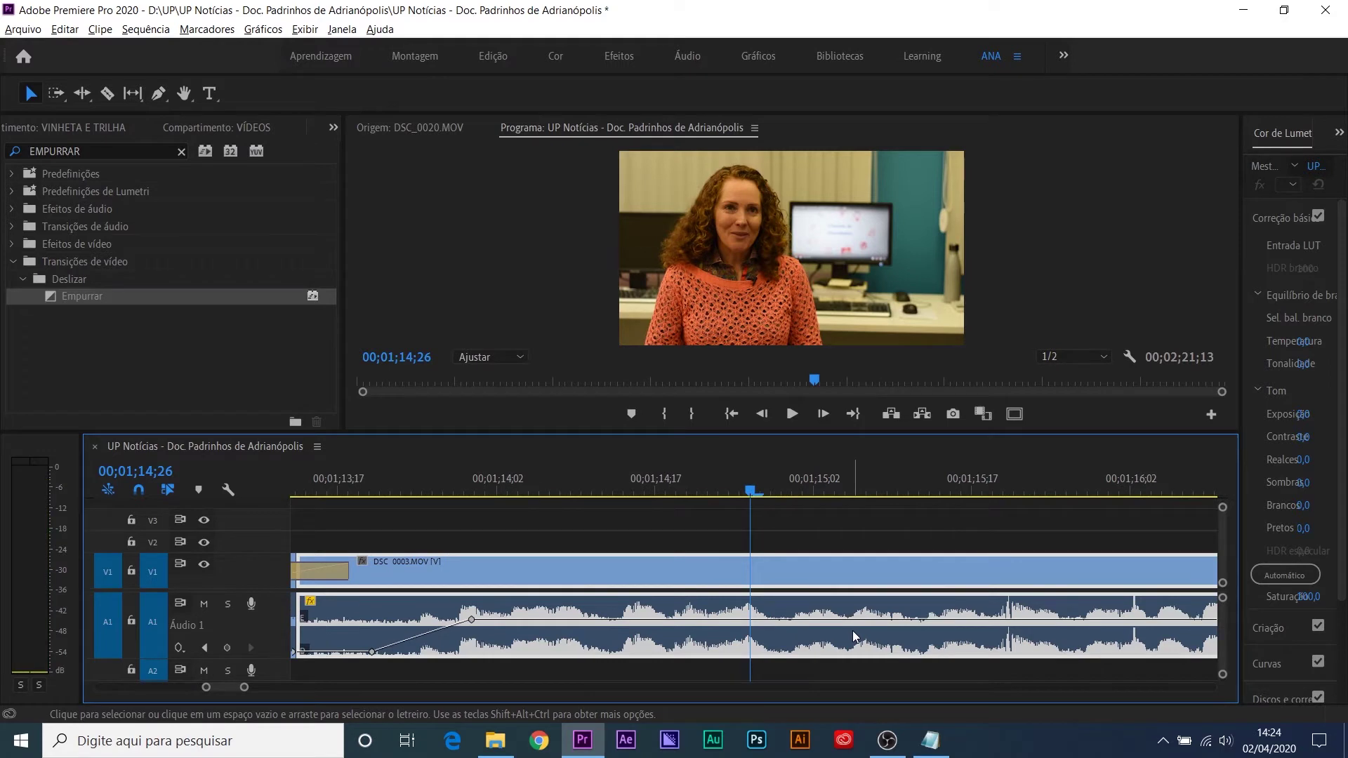
key(-)
click(551, 486)
key(=)
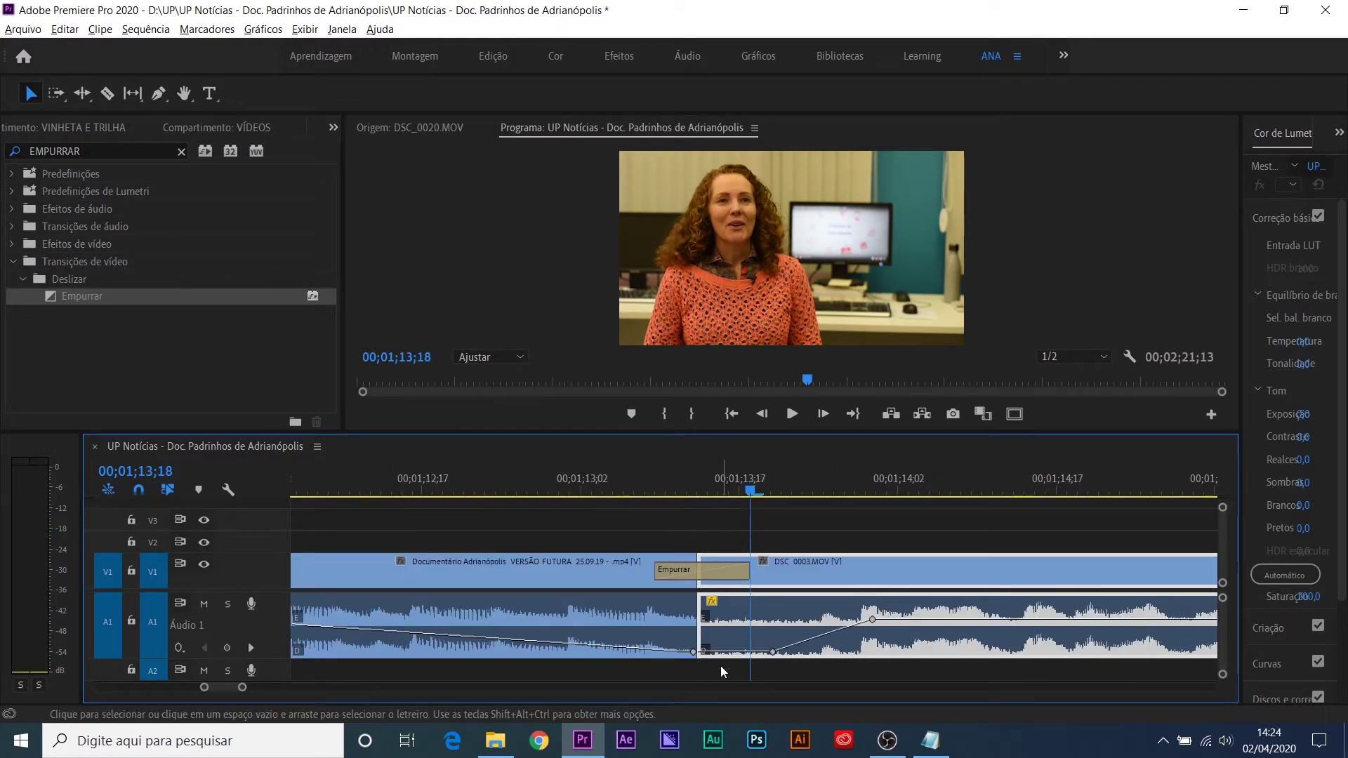
key(b)
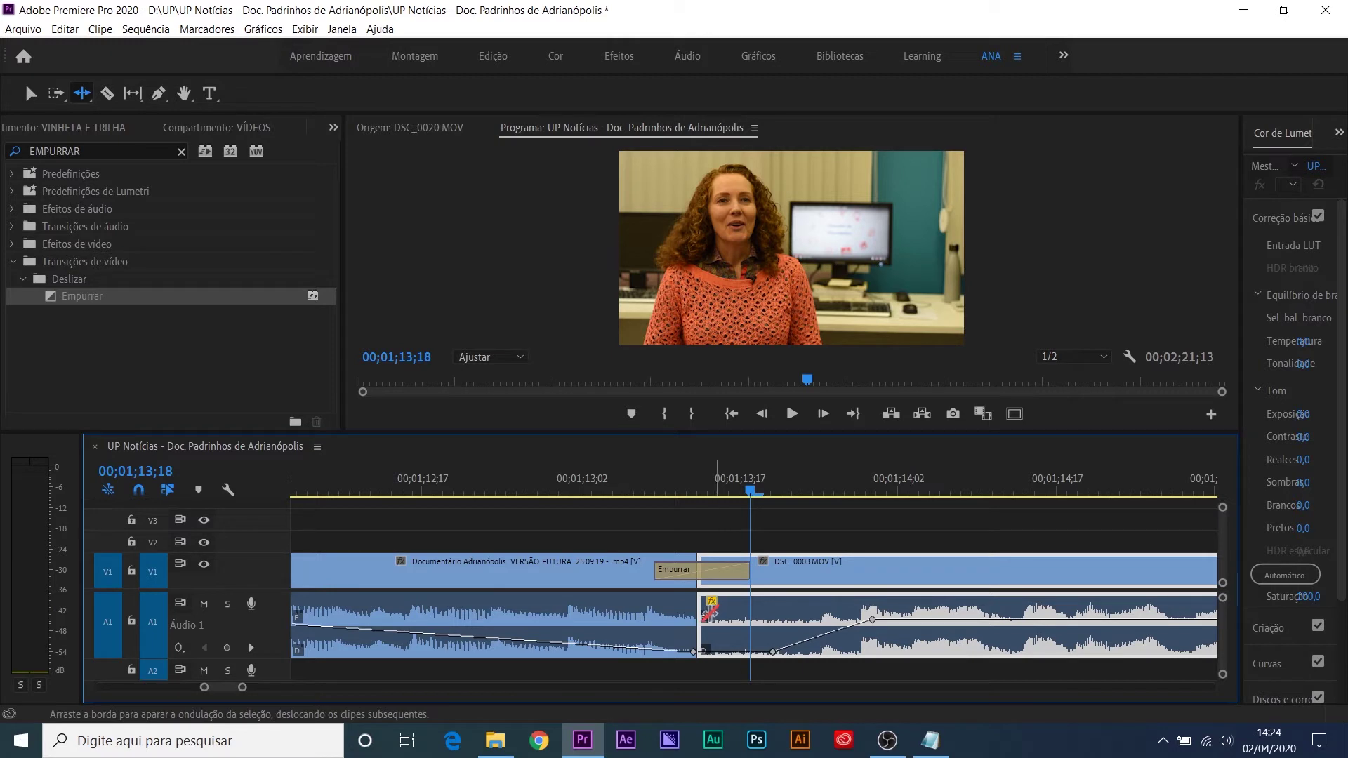
drag(707, 614, 743, 625)
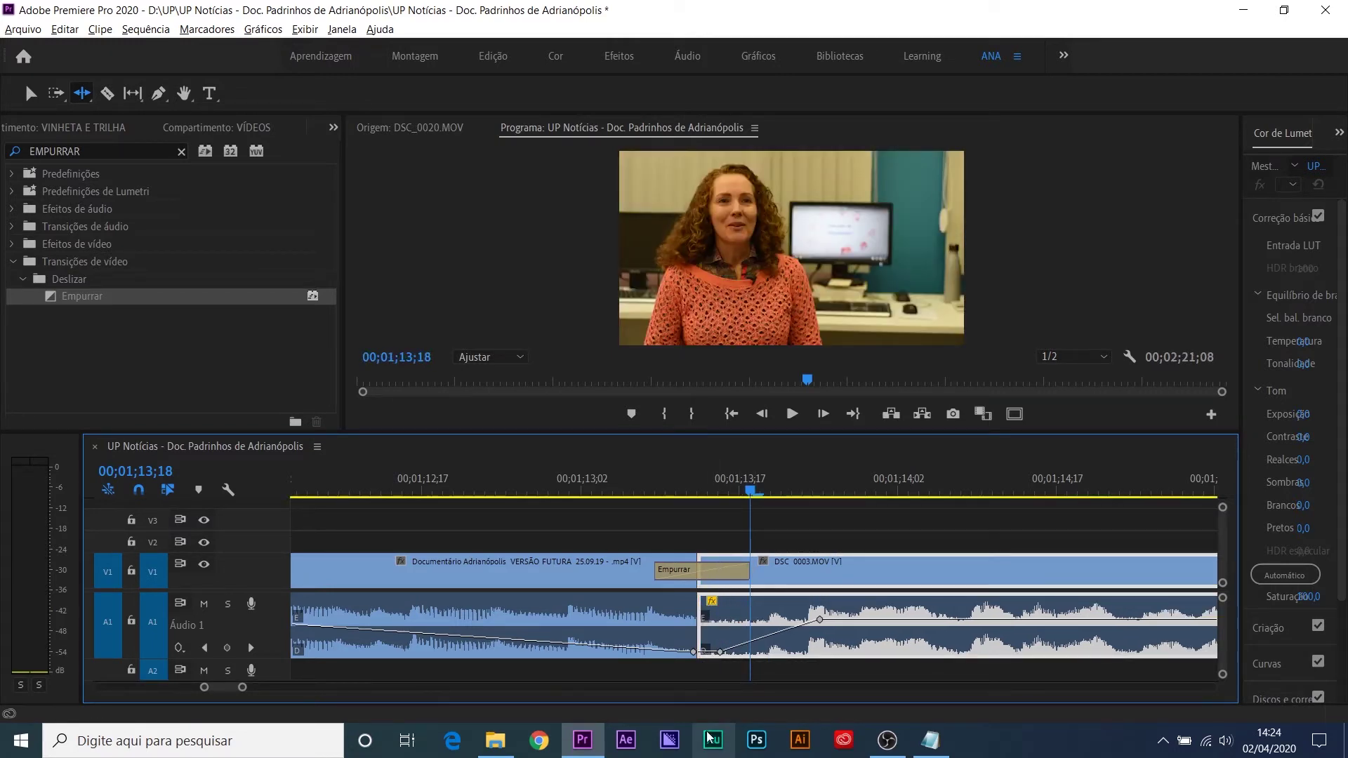
Step: Move the end keyframe of the DSC_0003.MOV fade-in to about 00;01;13;26 and replay the transition from 00;01;11;26
key(v)
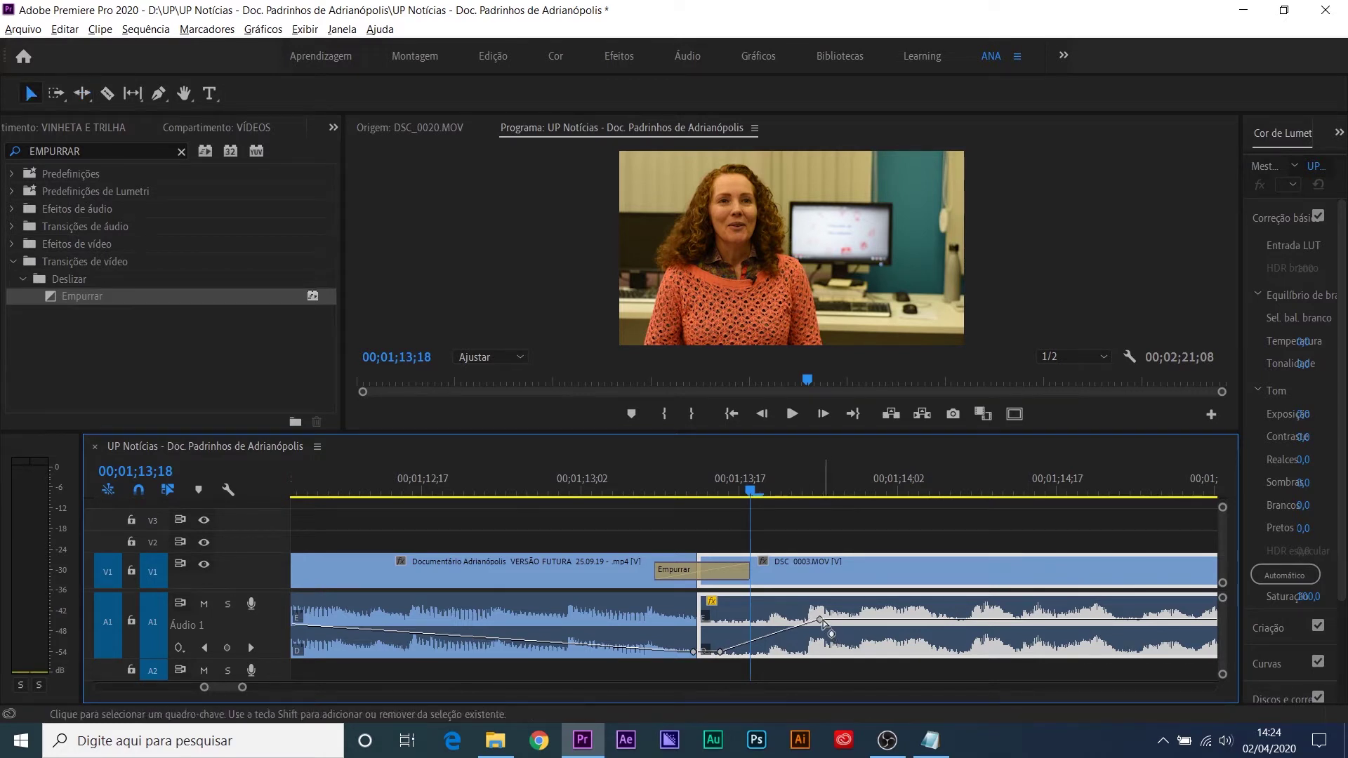
drag(822, 620, 830, 620)
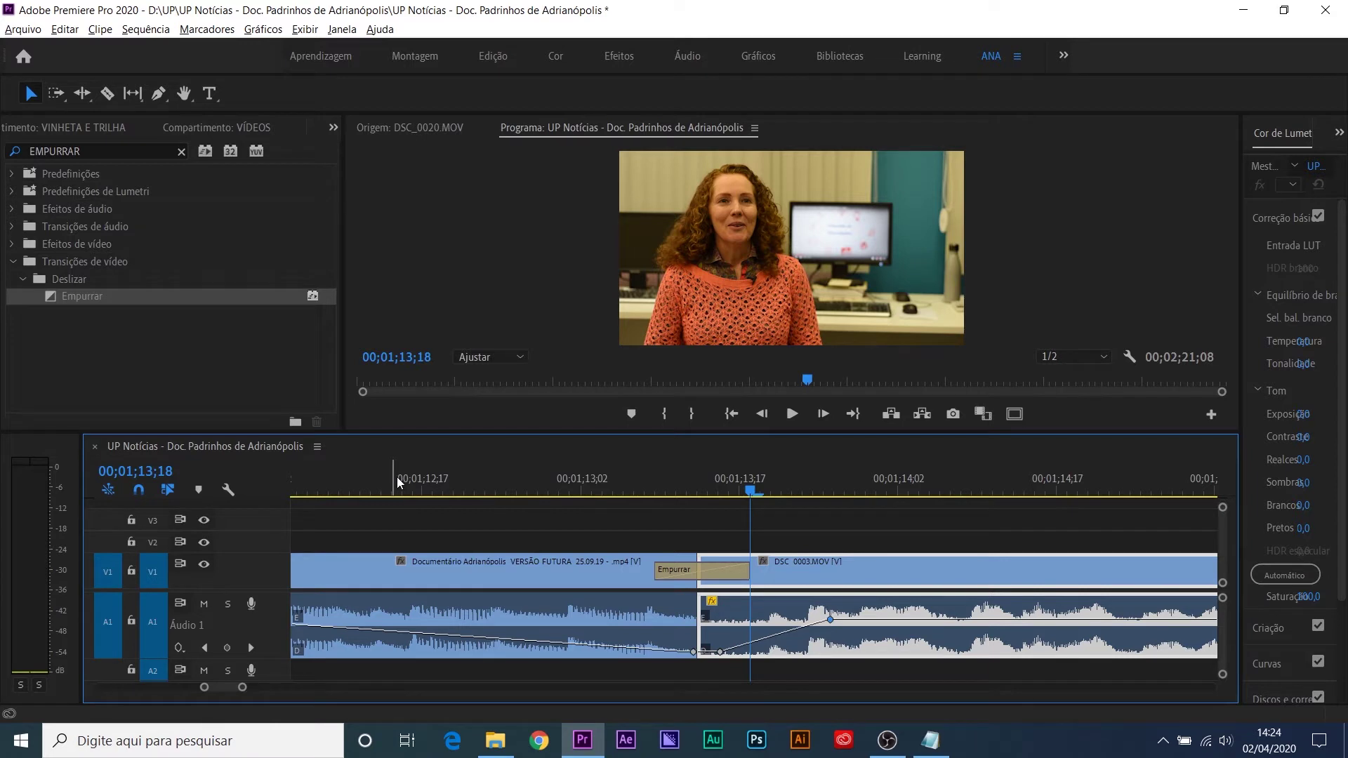
click(474, 480)
key(minus)
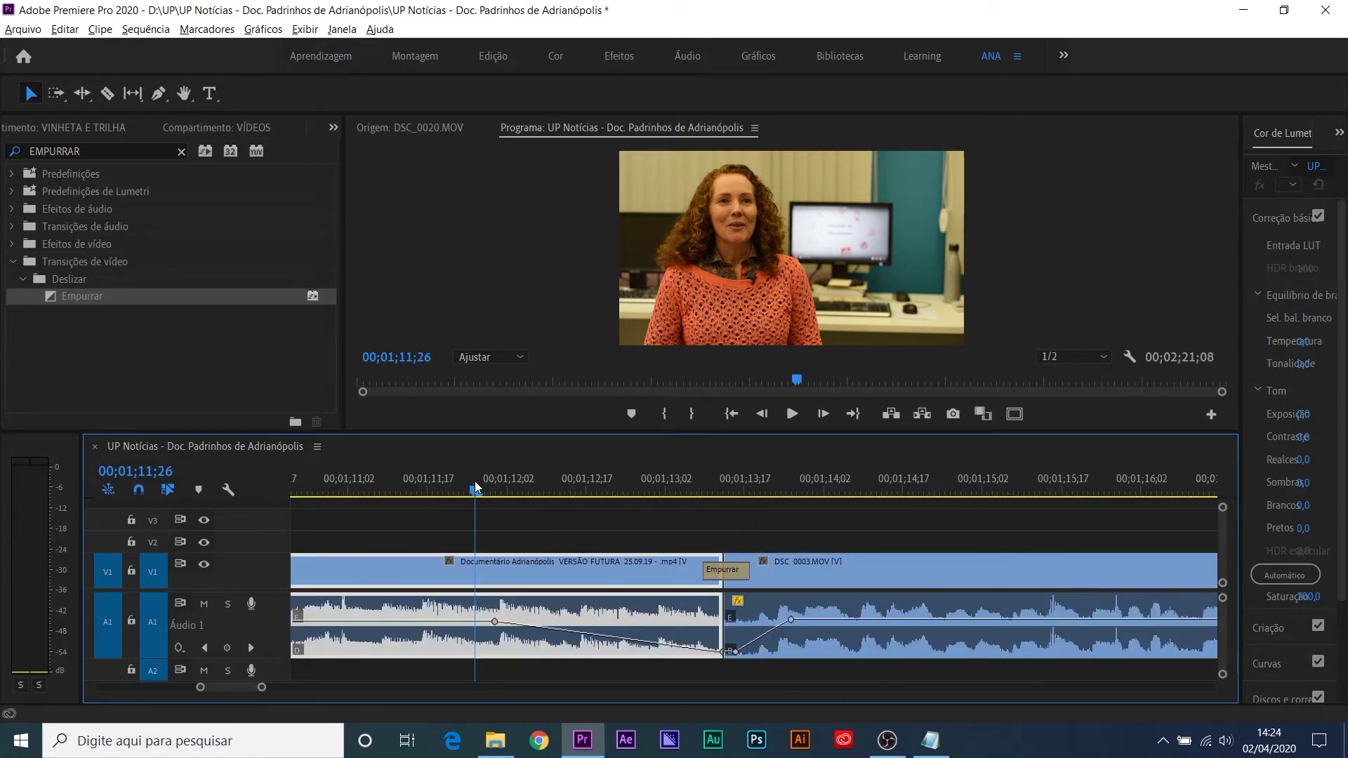
key(space)
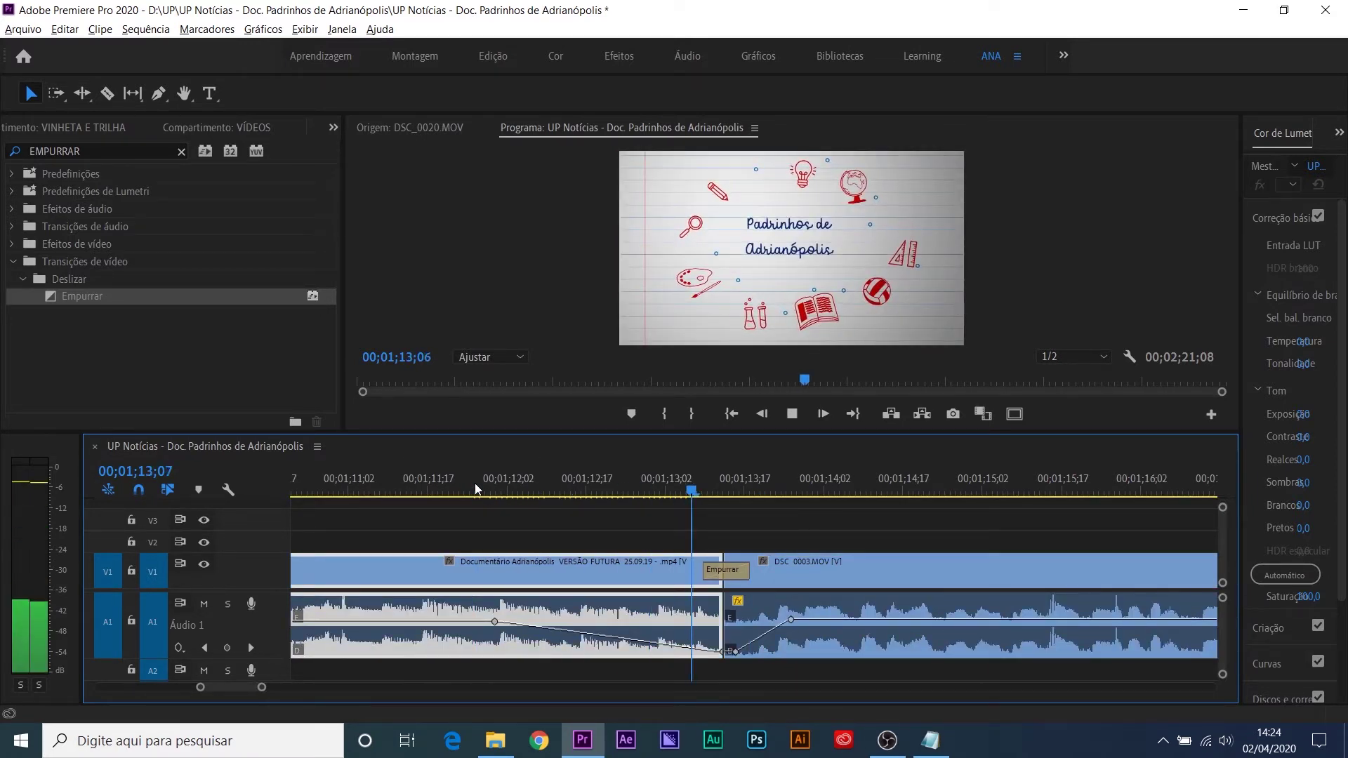
Step: Stop playback and move the playhead to 00;01;25;15, just before the cut between the two DSC_0003.MOV clips
key(space)
key(minus)
key(minus)
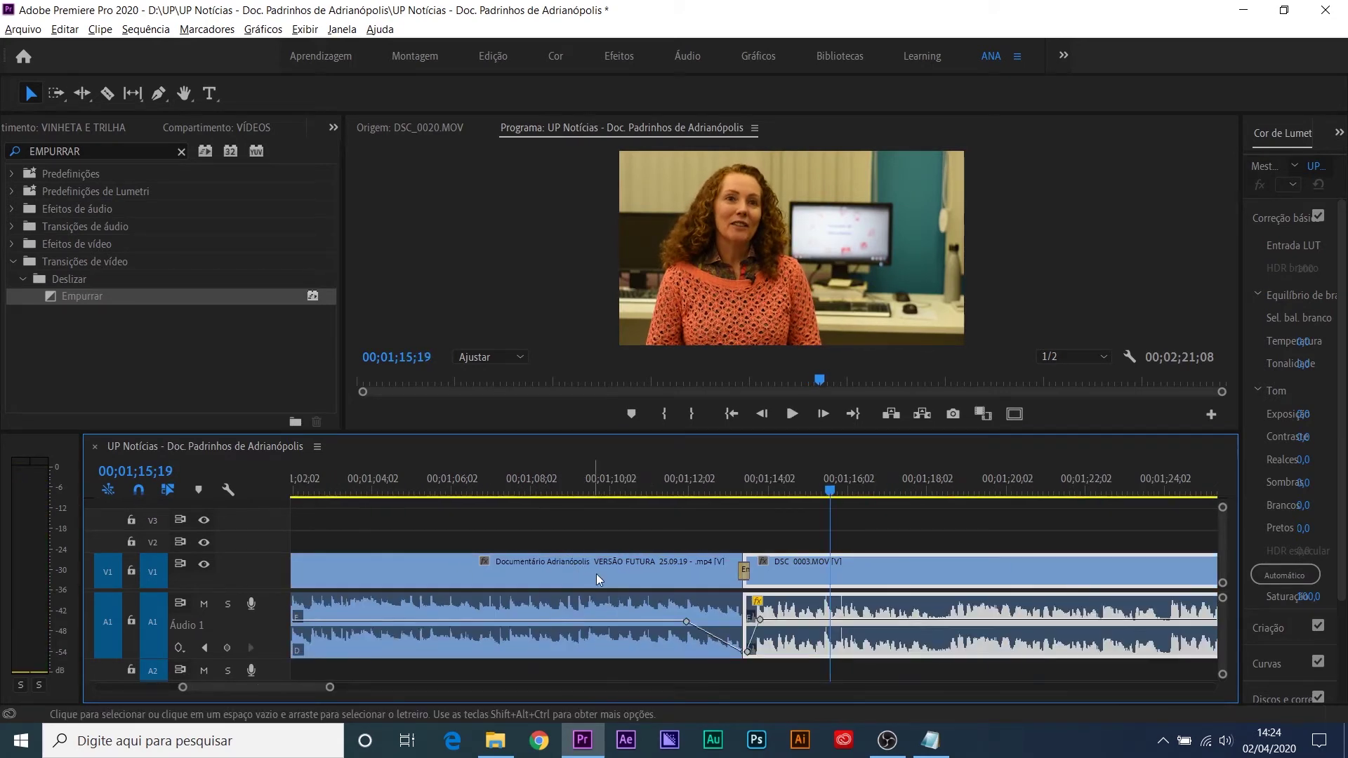
key(minus)
key(minus)
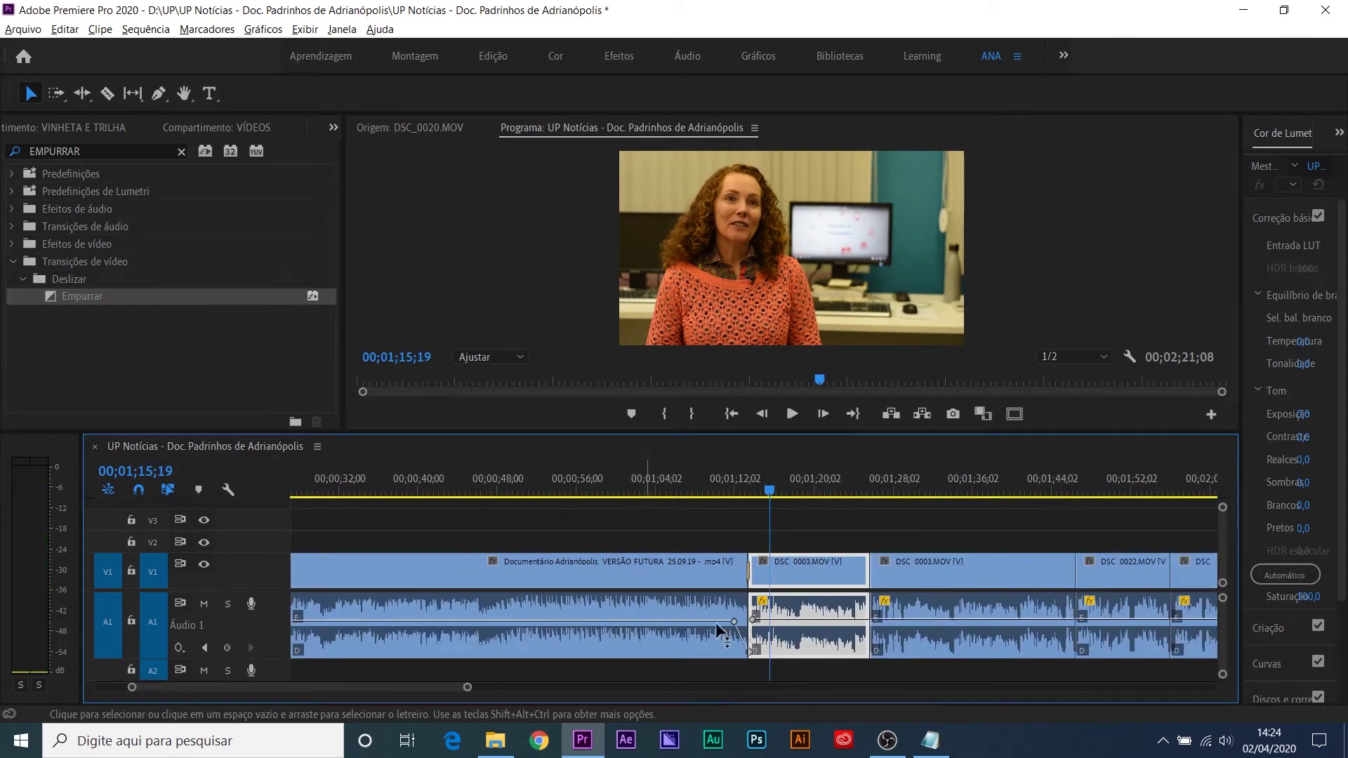
key(minus)
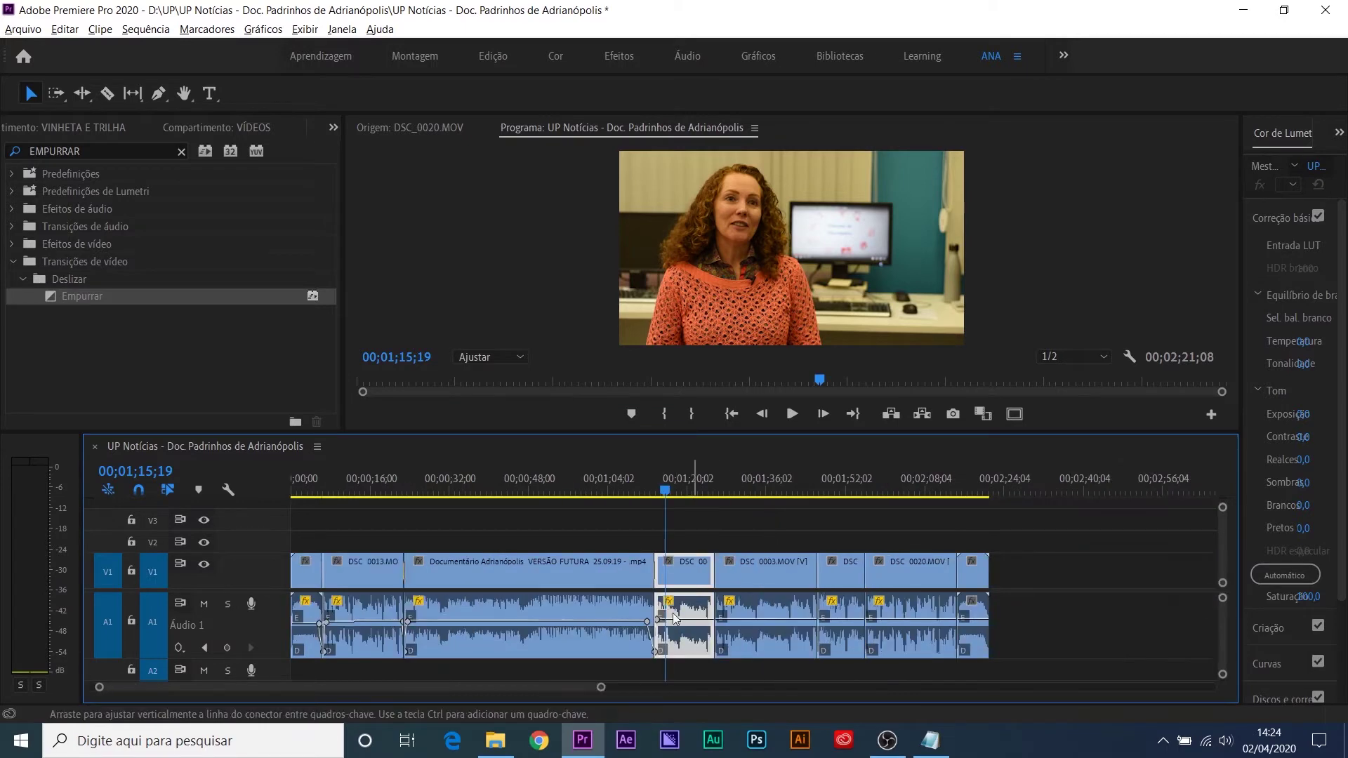
click(699, 474)
key(equal)
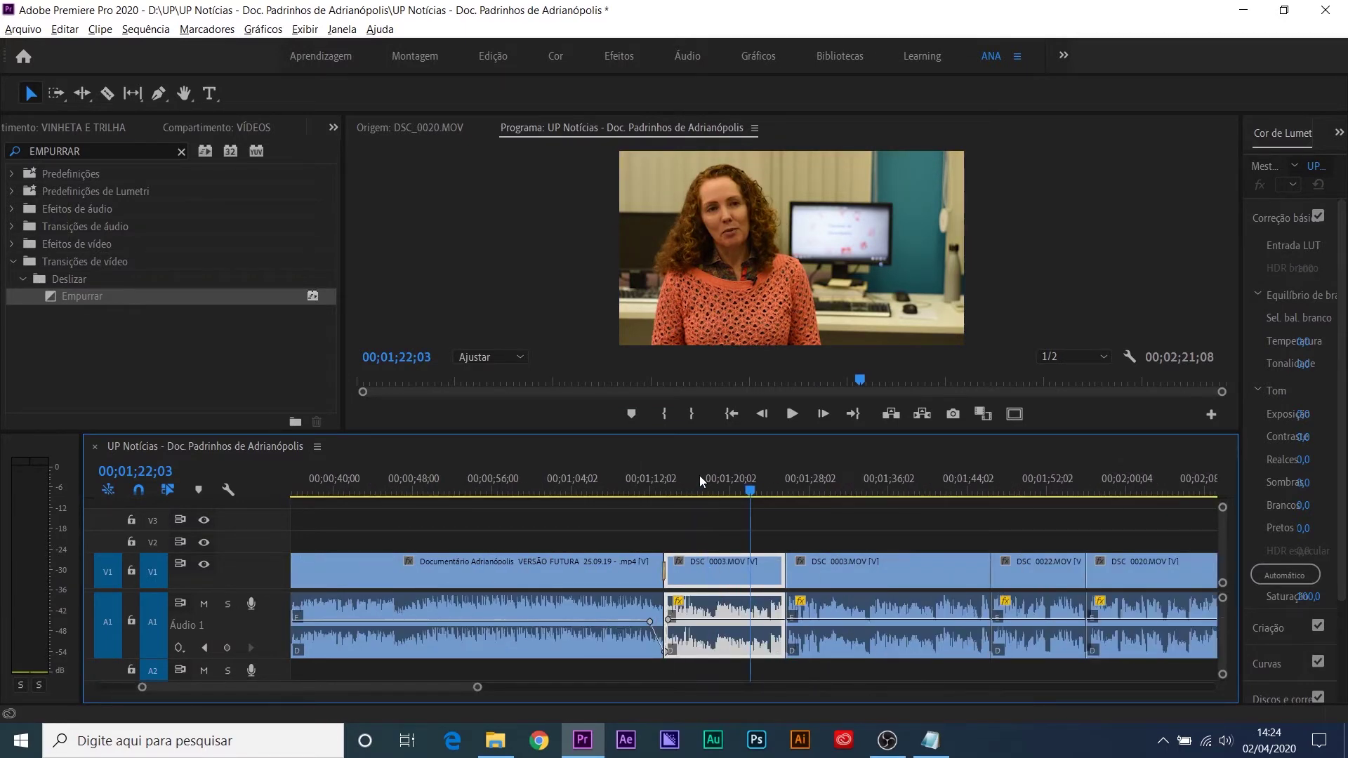
key(equal)
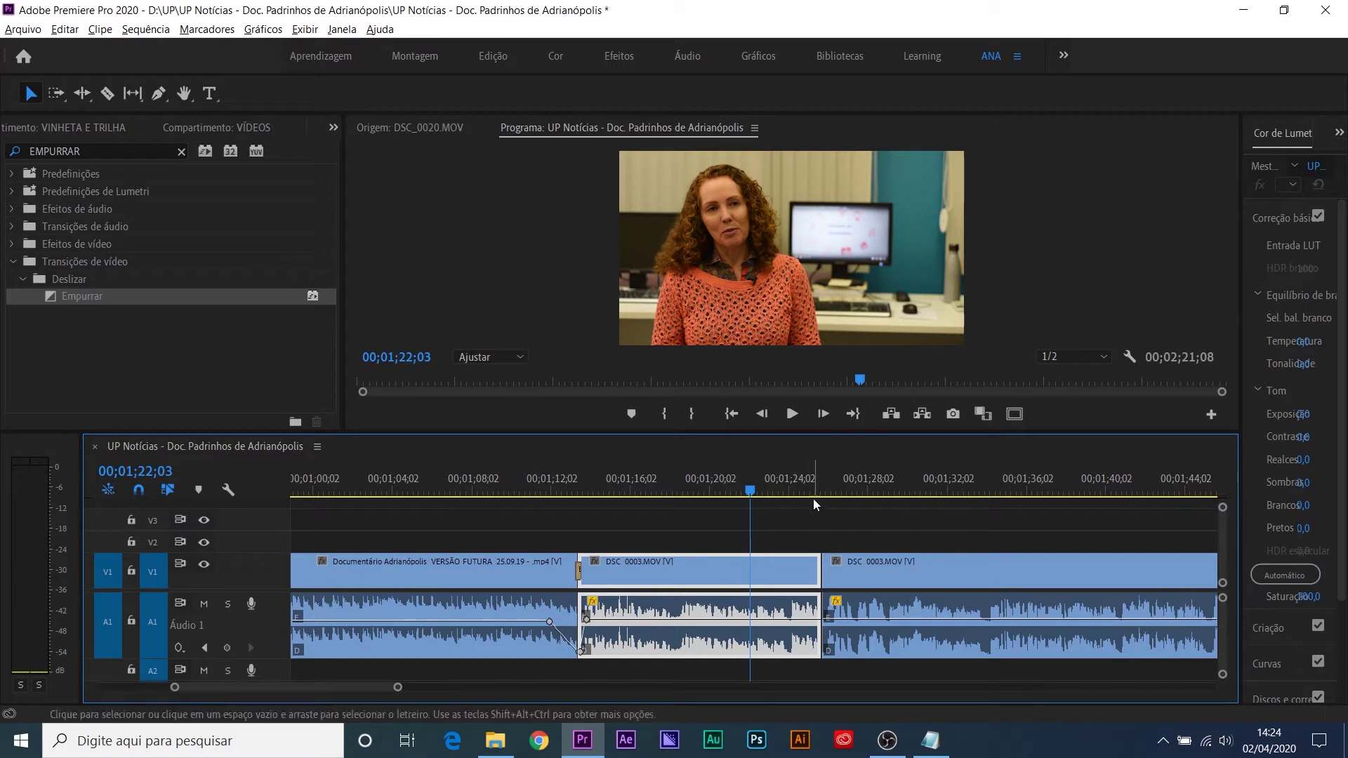
click(798, 485)
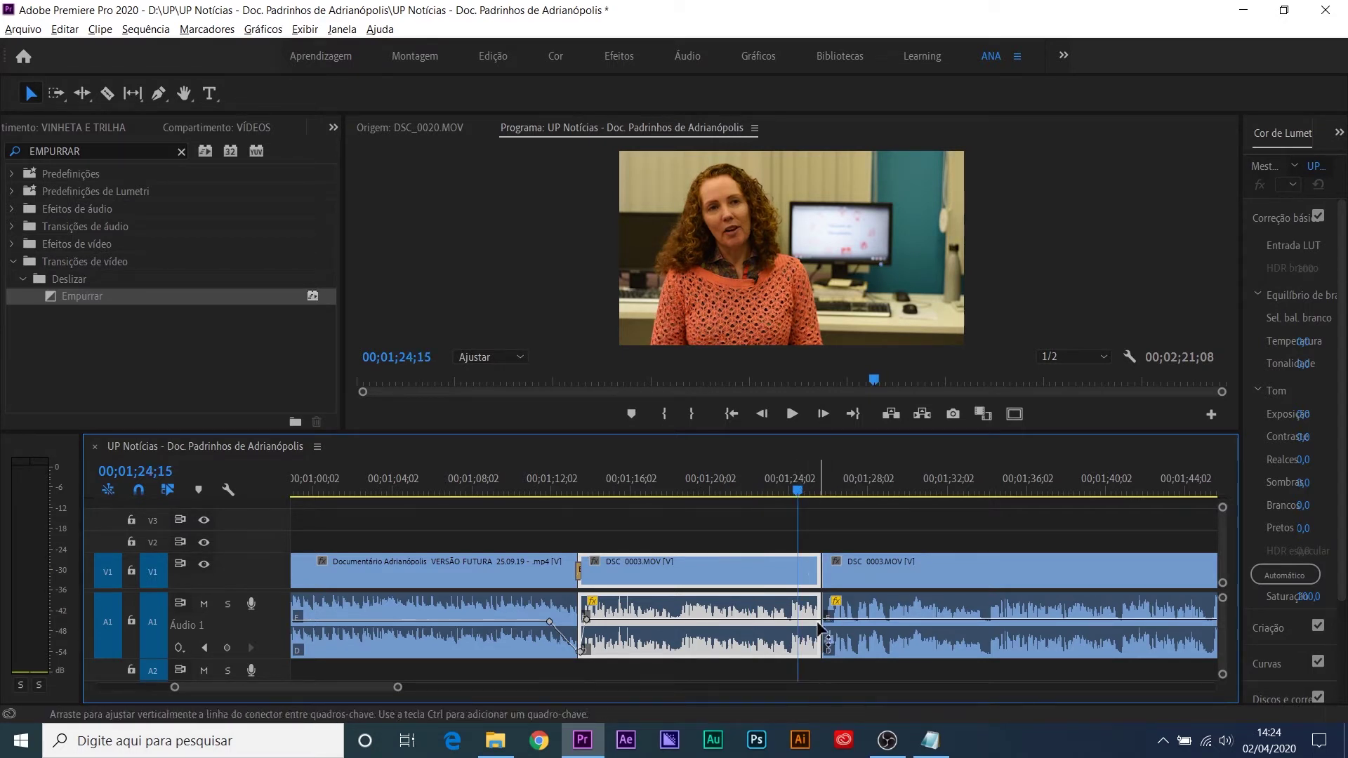
click(819, 481)
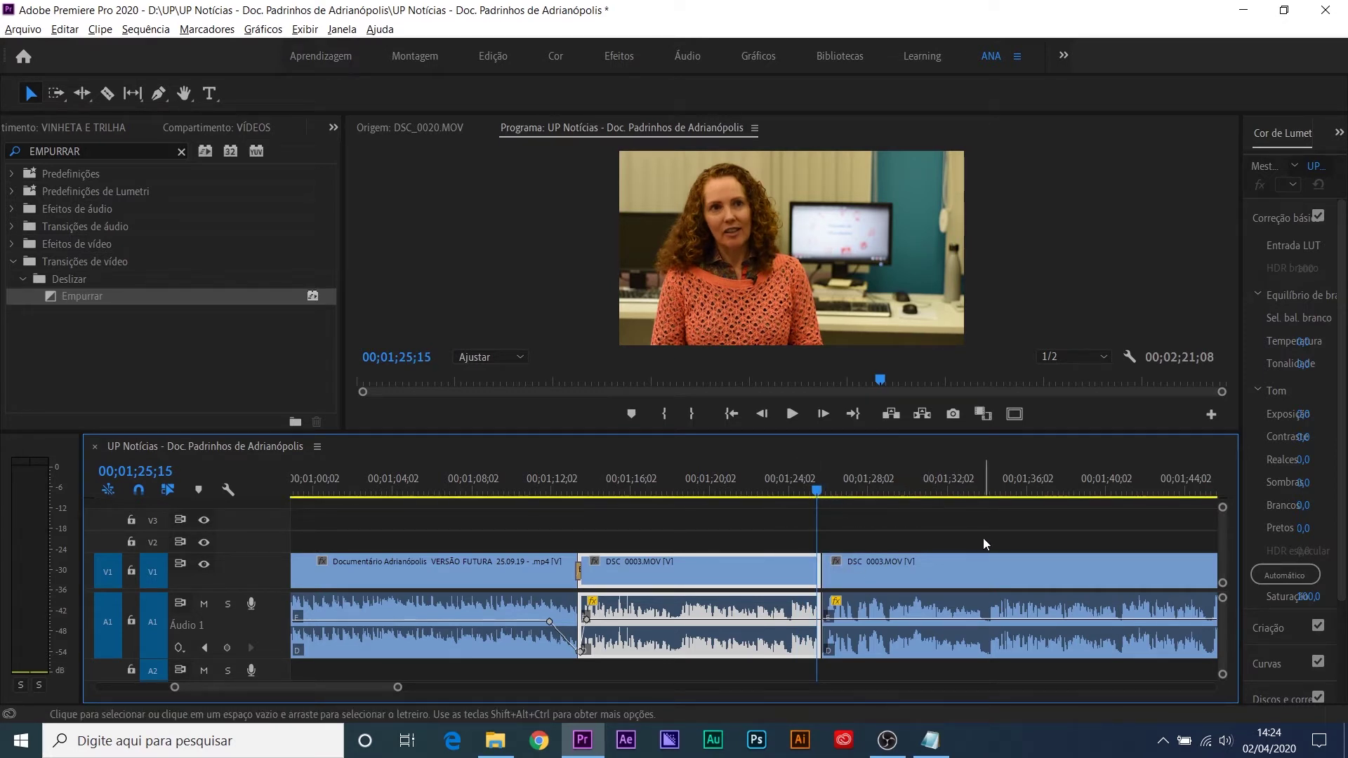
Step: Play across the cut between the two DSC_0003.MOV clips, starting from about 00;01;24;12
key(=)
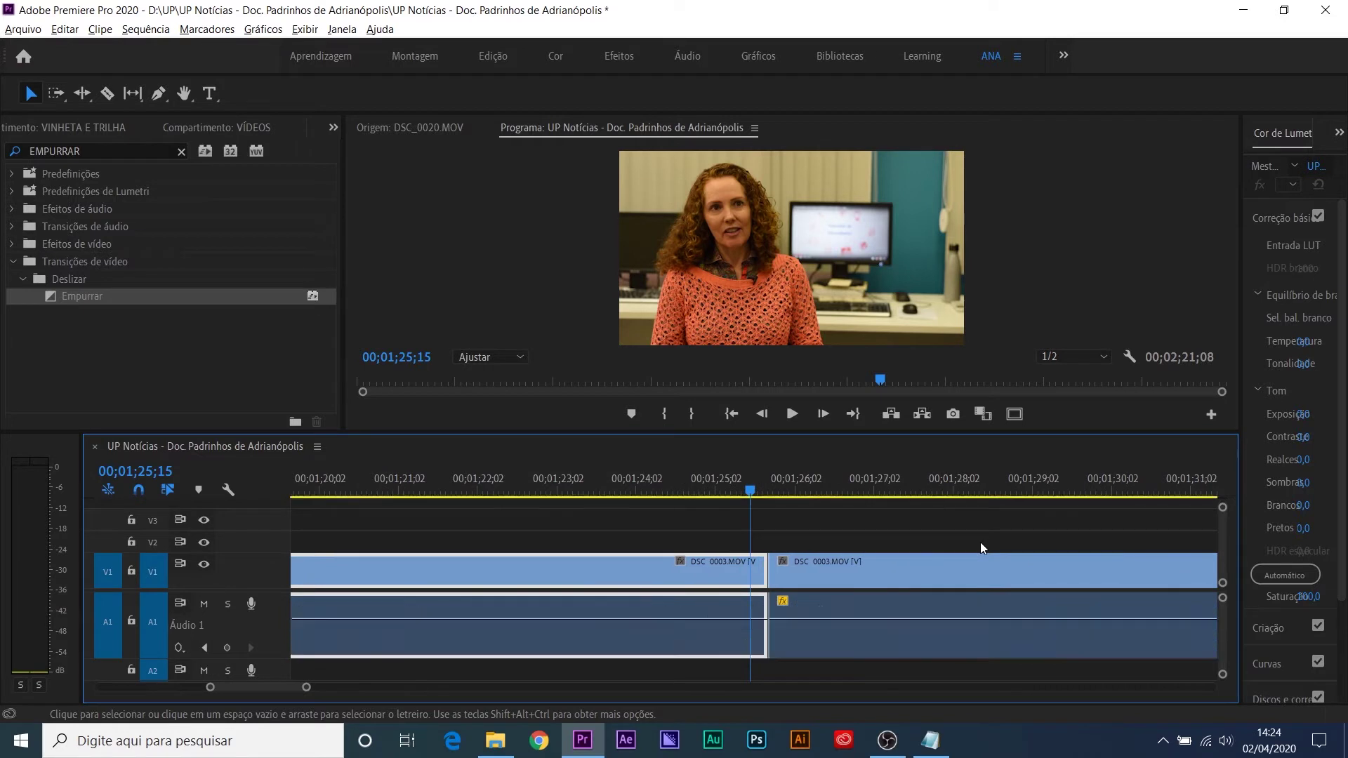
key(=)
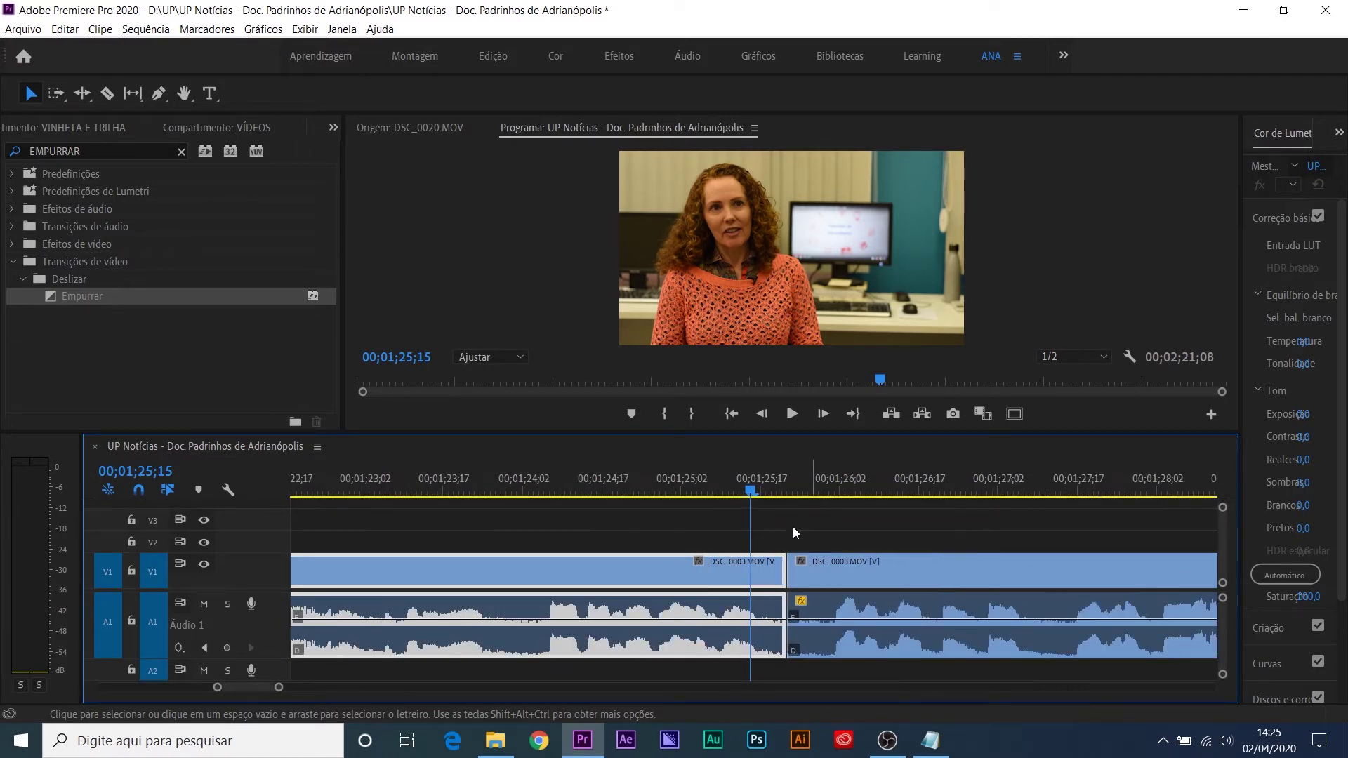
click(579, 492)
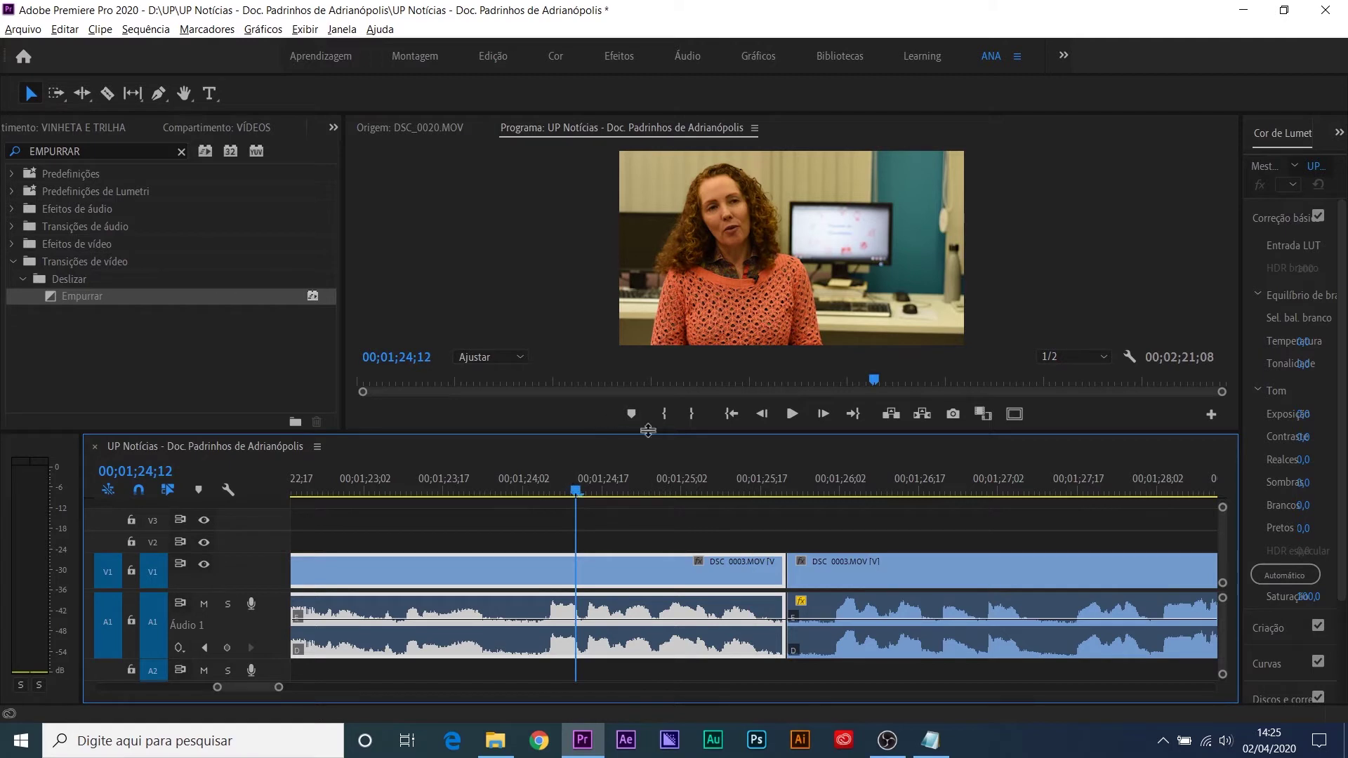
key(space)
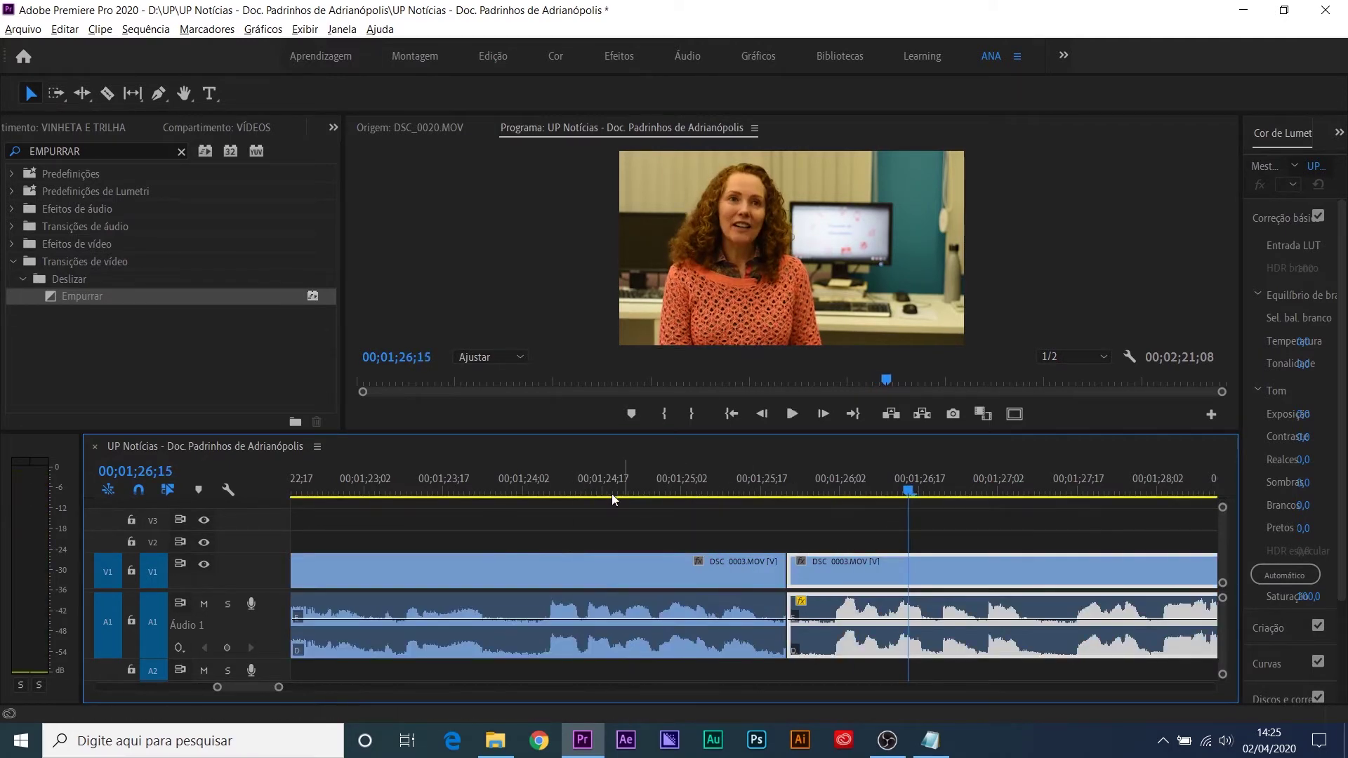
click(562, 494)
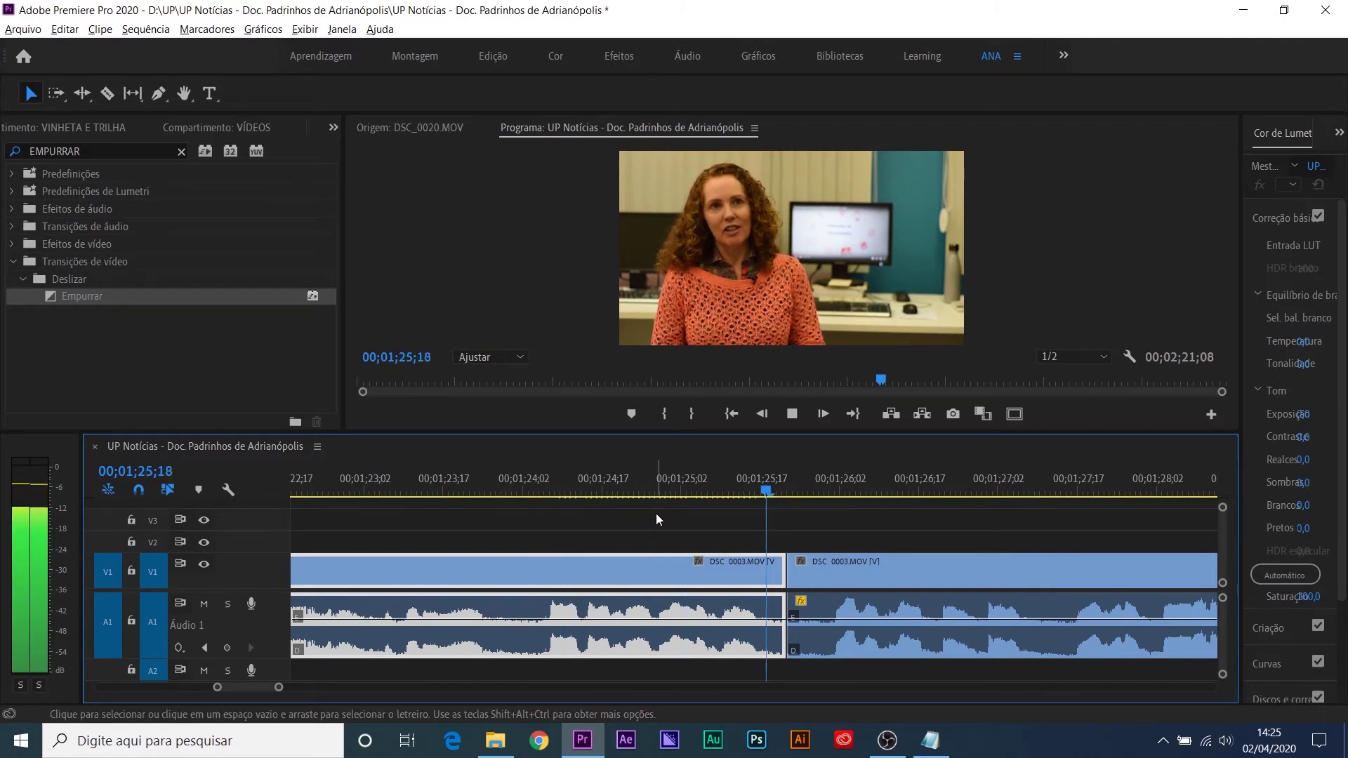
key(space)
Step: Trim four frames off the start of the second DSC_0003.MOV clip and close the gap this leaves
drag(783, 478, 812, 482)
drag(792, 613, 820, 615)
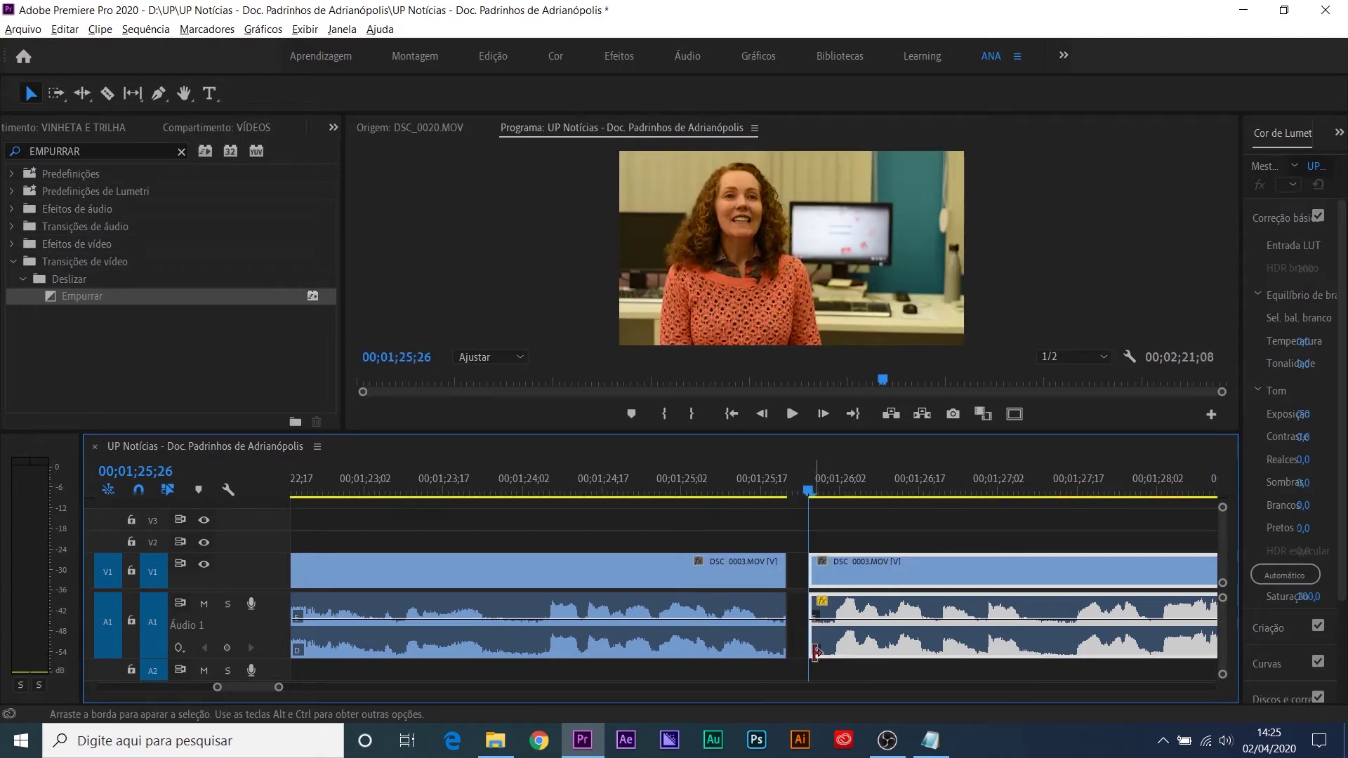
key(space)
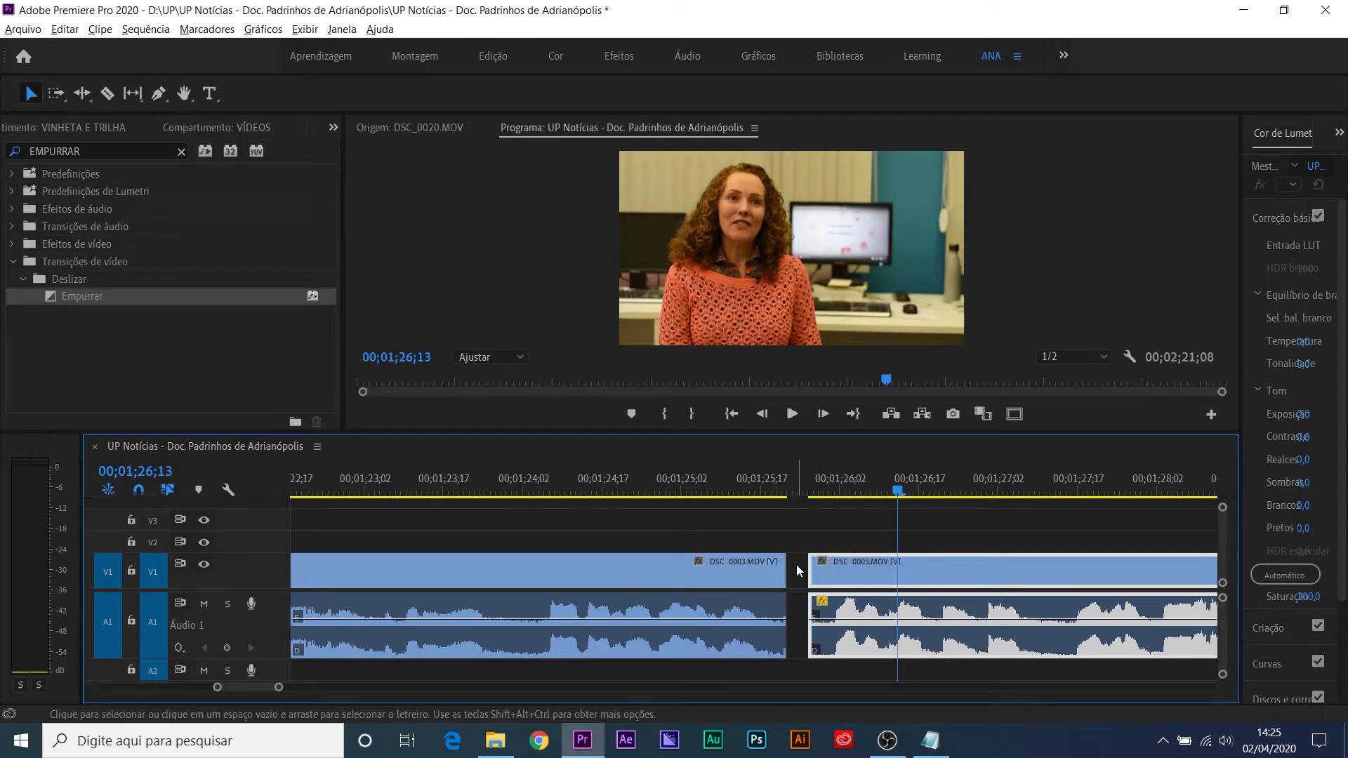
right_click(796, 565)
click(807, 575)
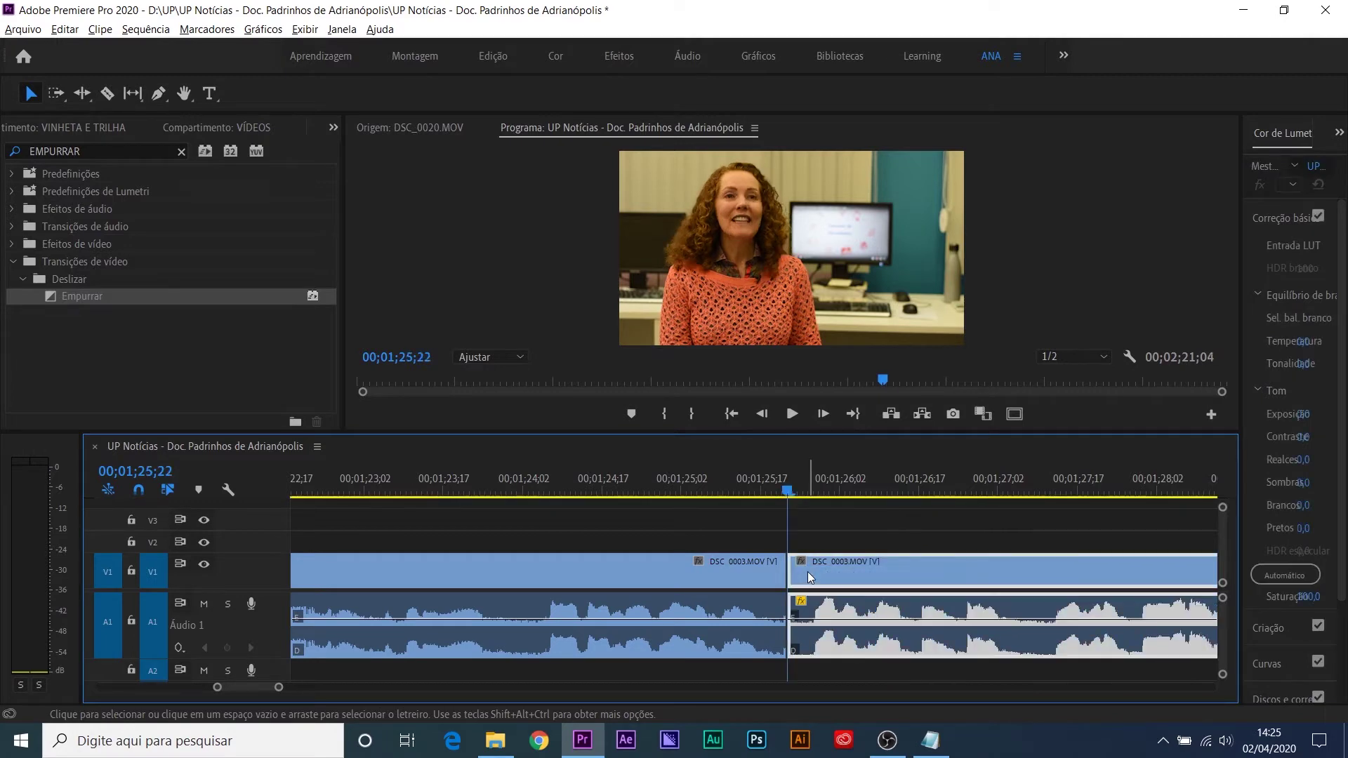
Step: Add volume keyframes that fade out the first DSC_0003.MOV clip from about 00;01;25;16 and fade in the second until about 00;01;25;27
key(equal)
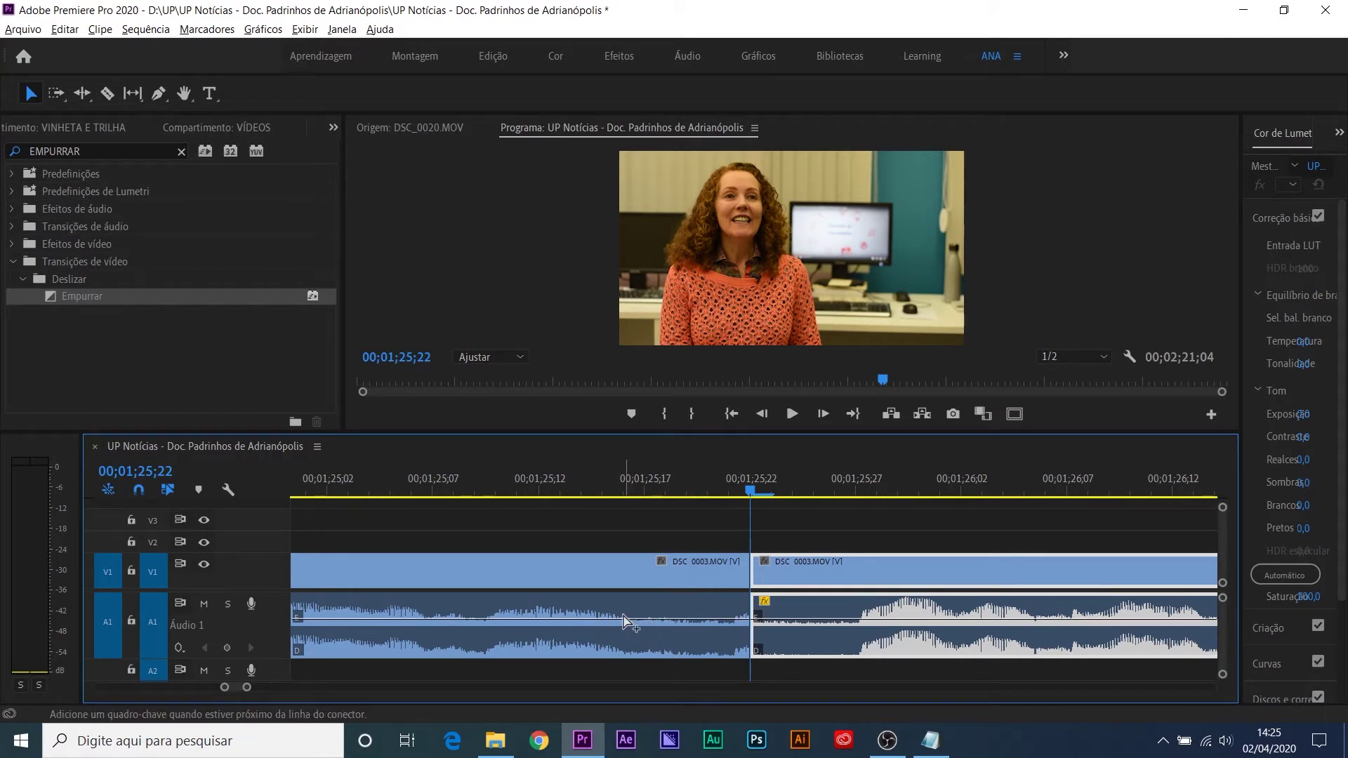
ctrl+click(632, 620)
ctrl+click(686, 622)
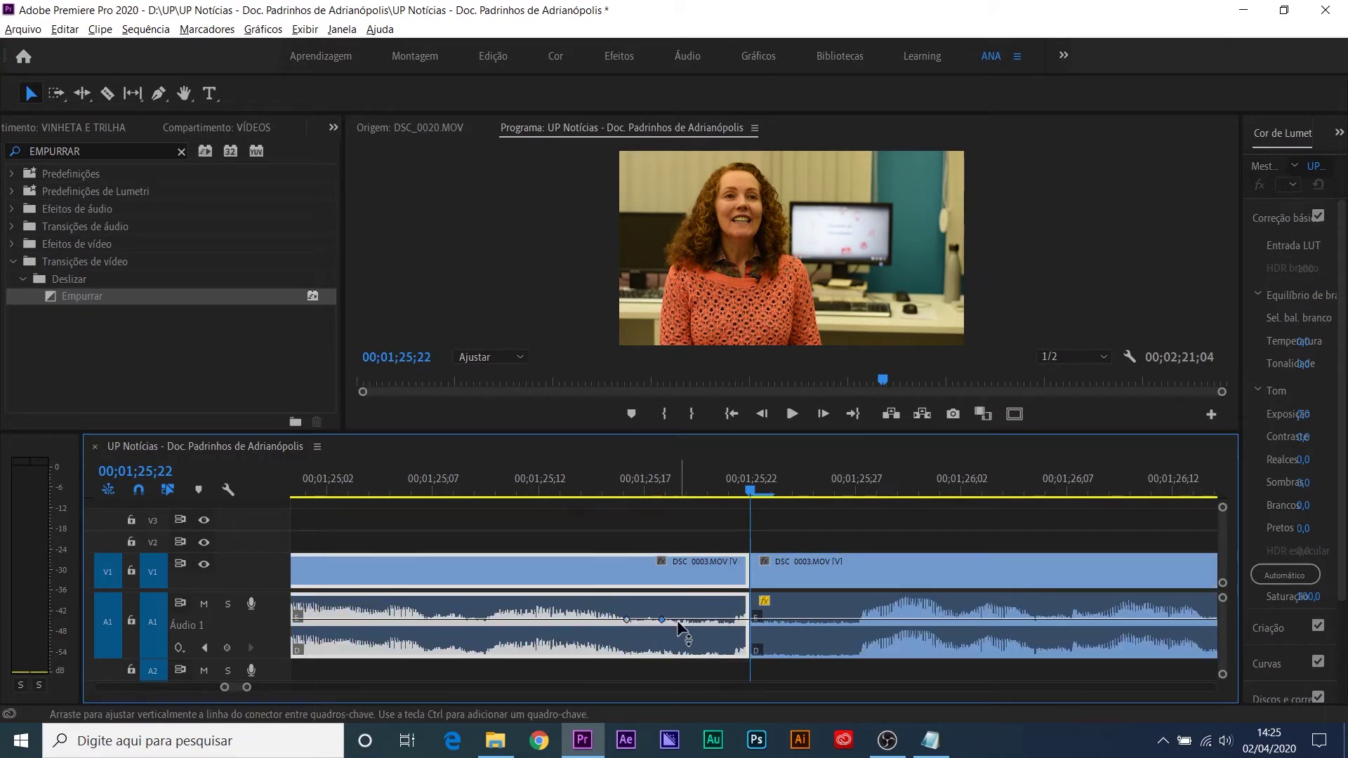
drag(686, 622, 742, 641)
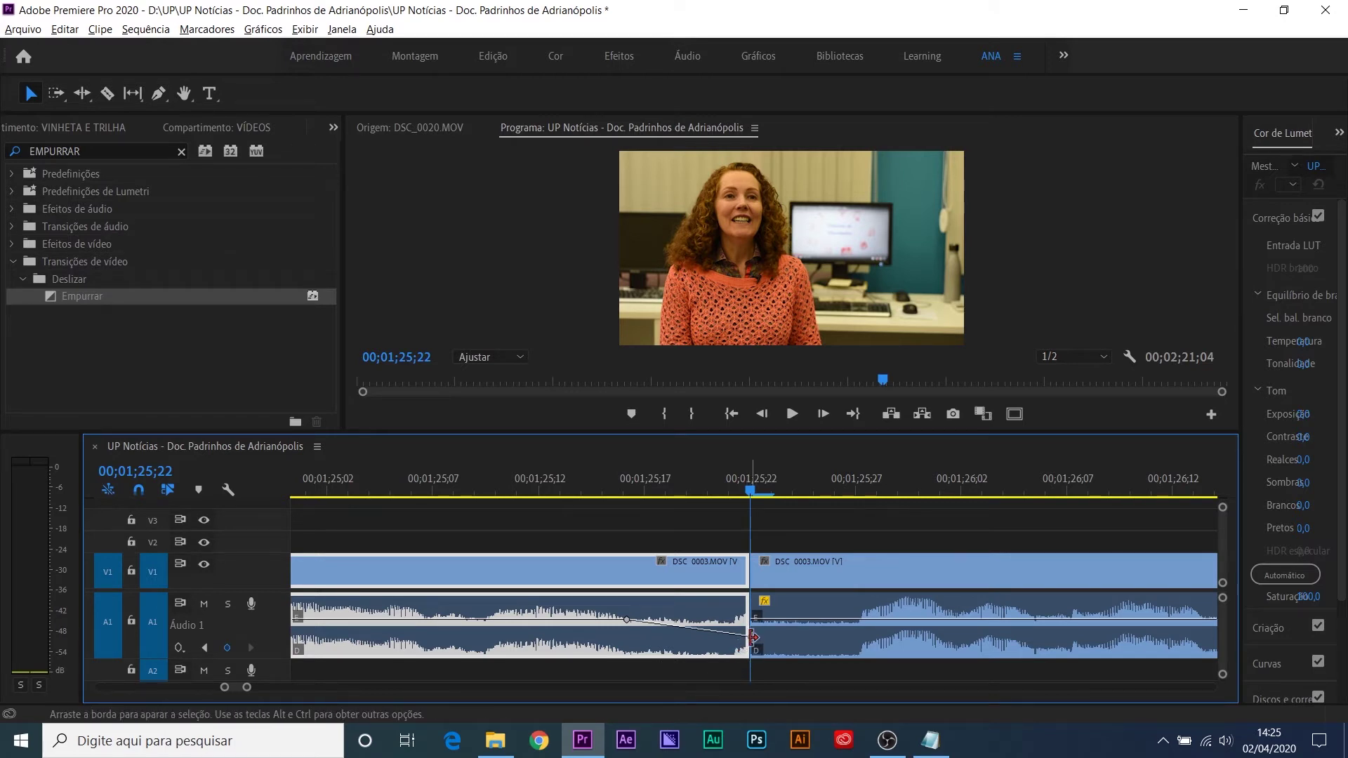
ctrl+click(869, 620)
drag(827, 622, 750, 645)
Step: Replay the faded cut between the two DSC_0003.MOV clips, starting from 00;01;25;06
click(421, 485)
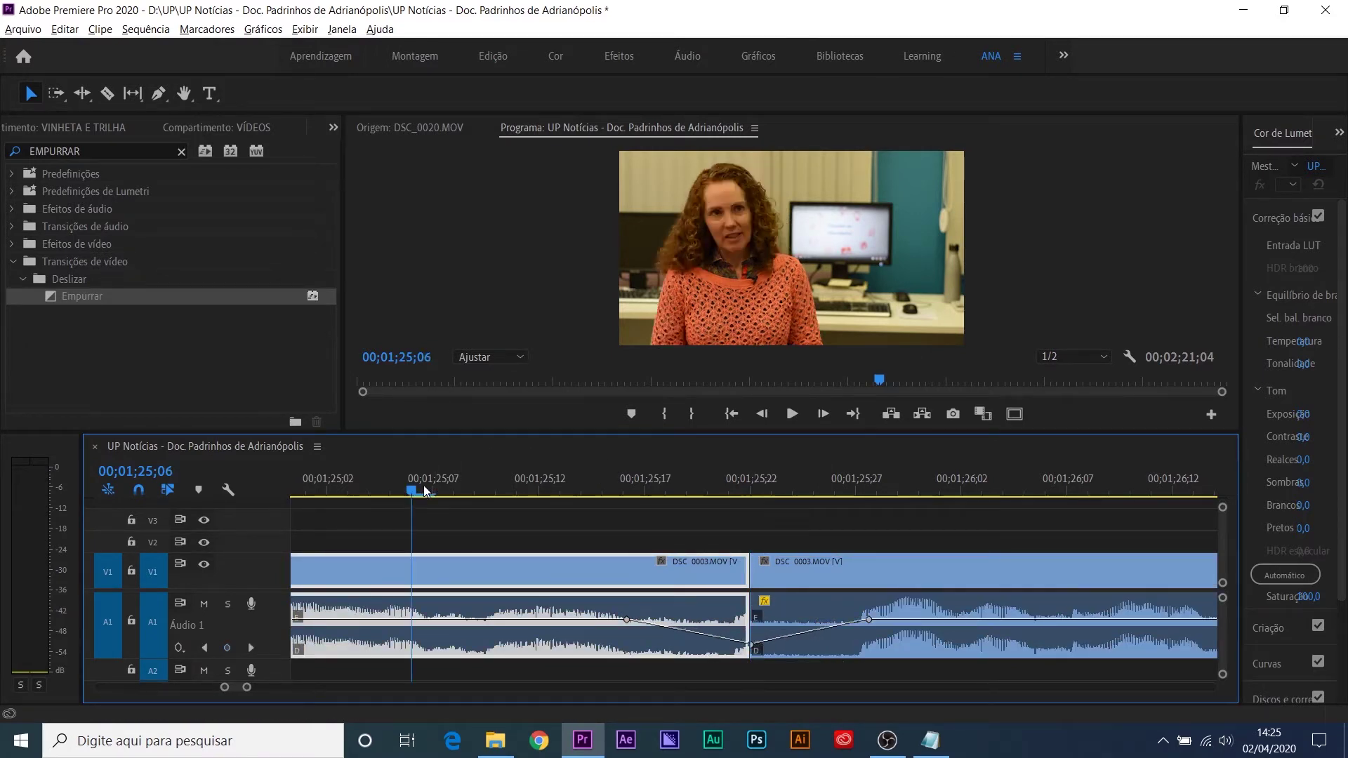
key(space)
key(space)
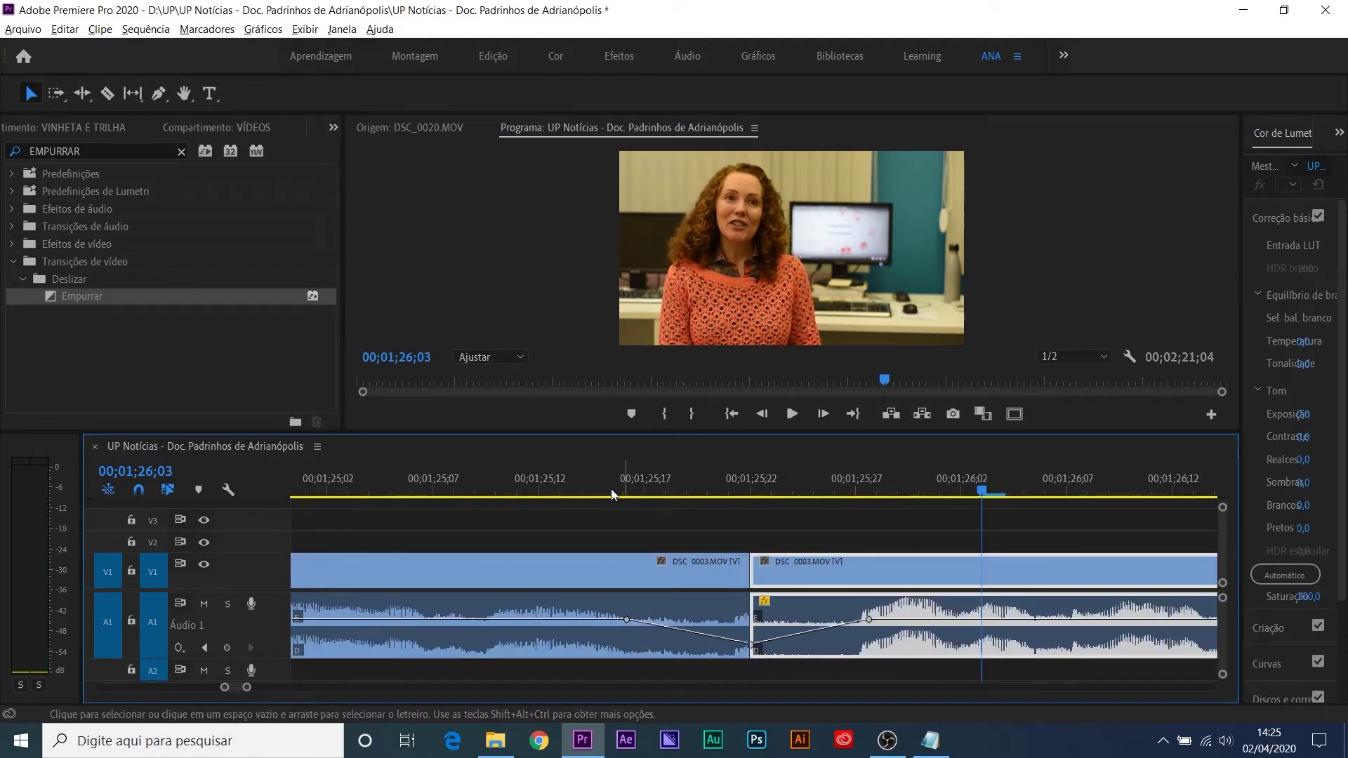
click(517, 484)
key(space)
Step: Add a volume keyframe at about 00;01;25;20 to bring the first DSC_0003.MOV clip's fade-out to its lowest level sooner, and replay the cut
drag(644, 484, 706, 496)
key(Right)
key(Left)
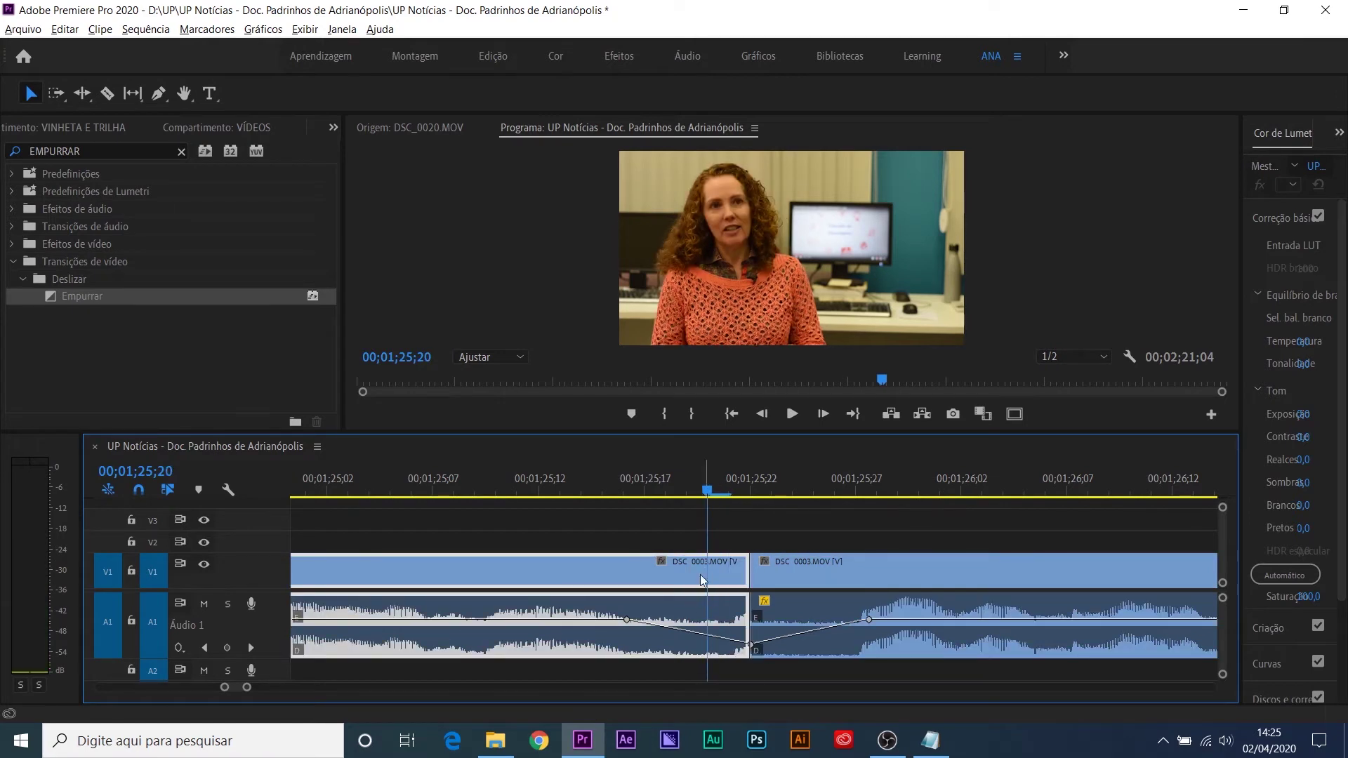
ctrl+click(714, 641)
drag(714, 641, 751, 644)
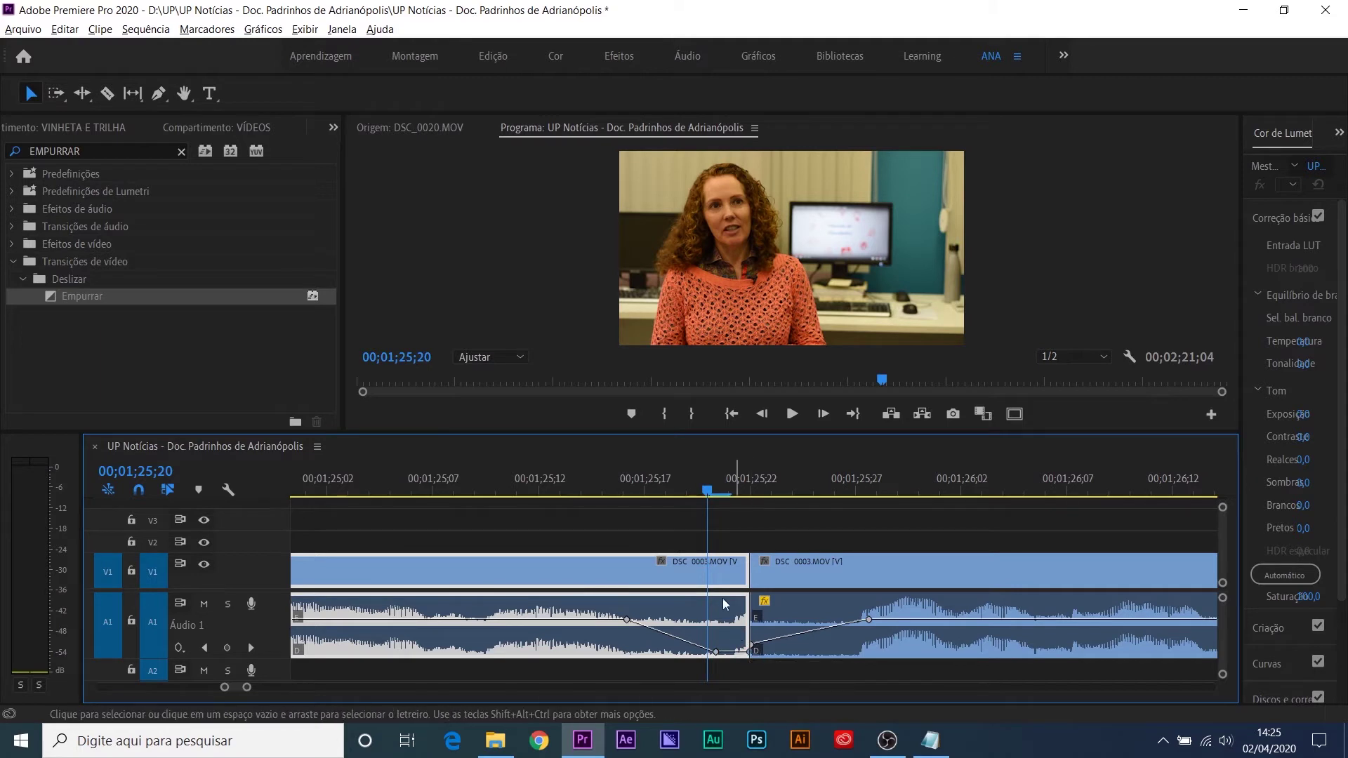
click(379, 467)
key(space)
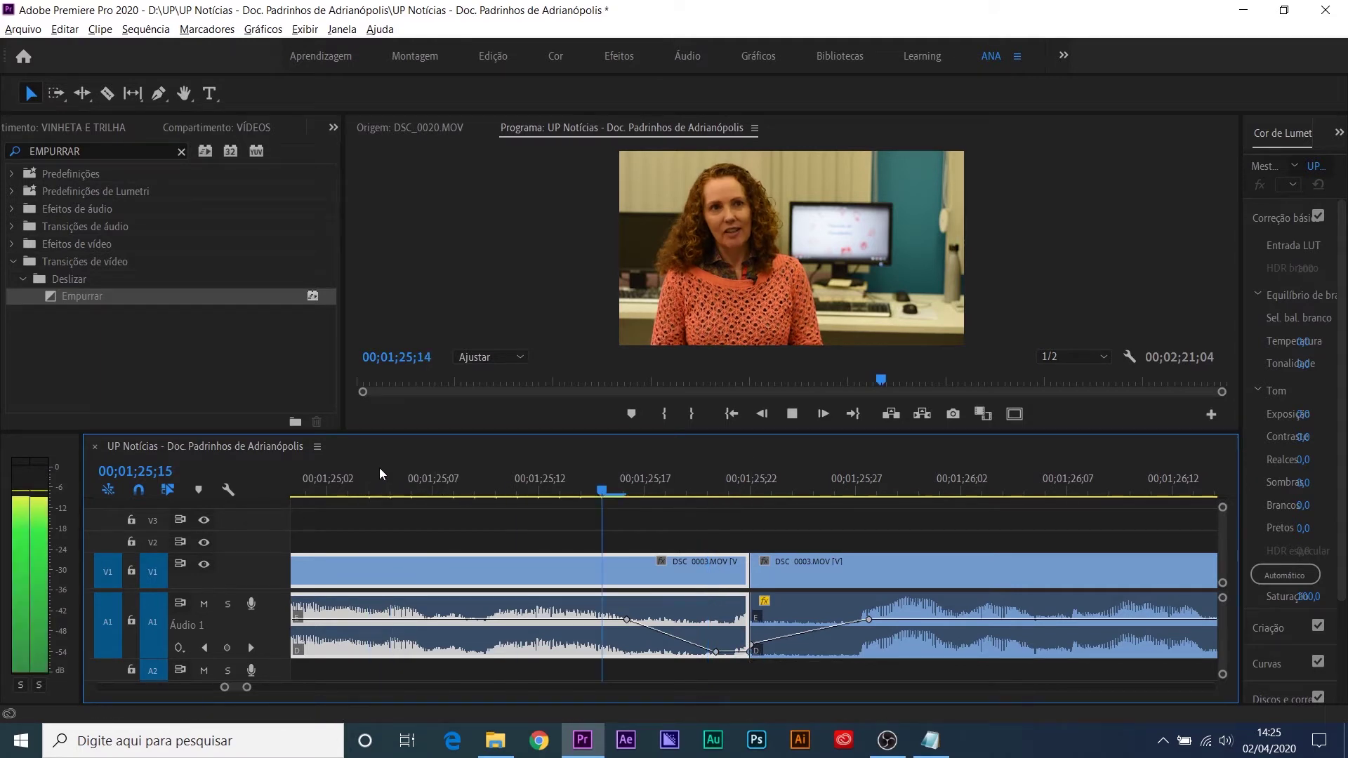
key(space)
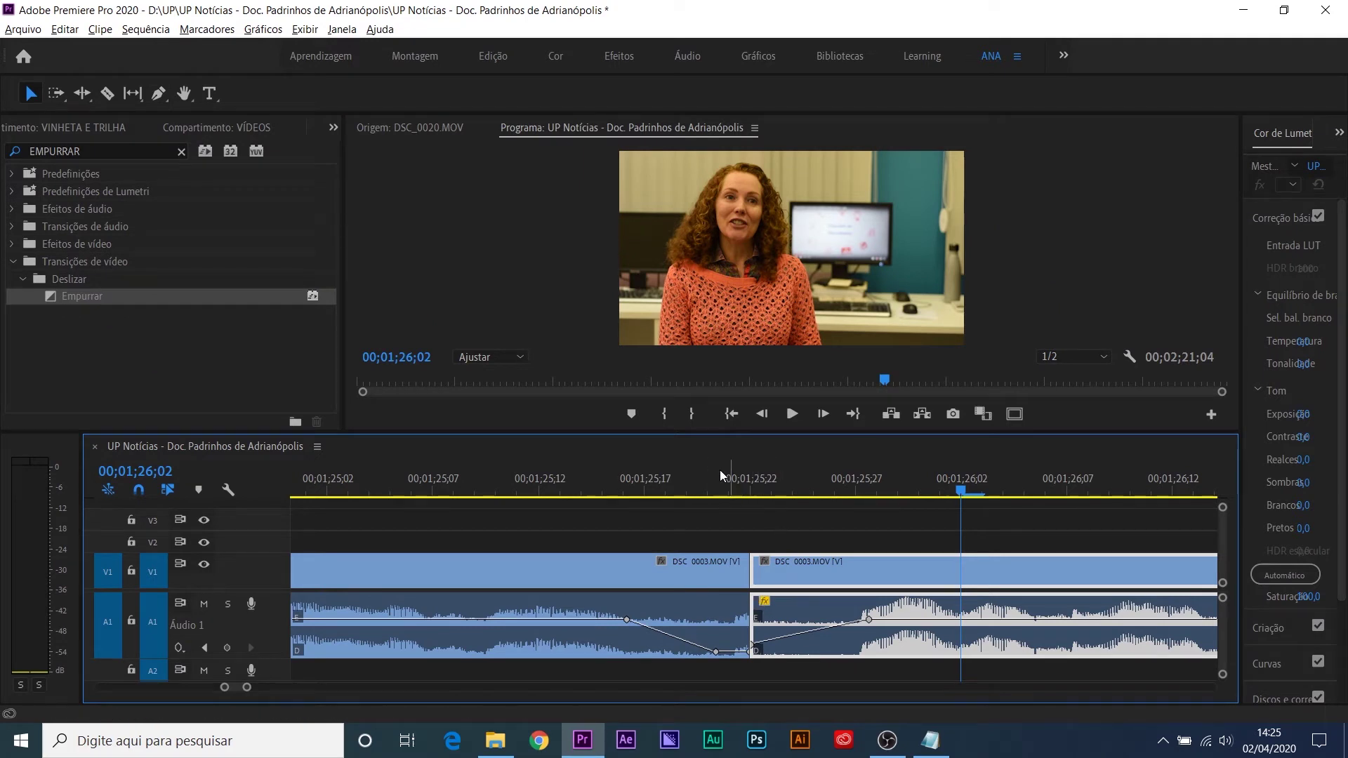
Step: With the cut between the two DSC_0003.MOV clips selected, clear the effects search and look up the Potência constante crossfade among the audio transitions
click(754, 608)
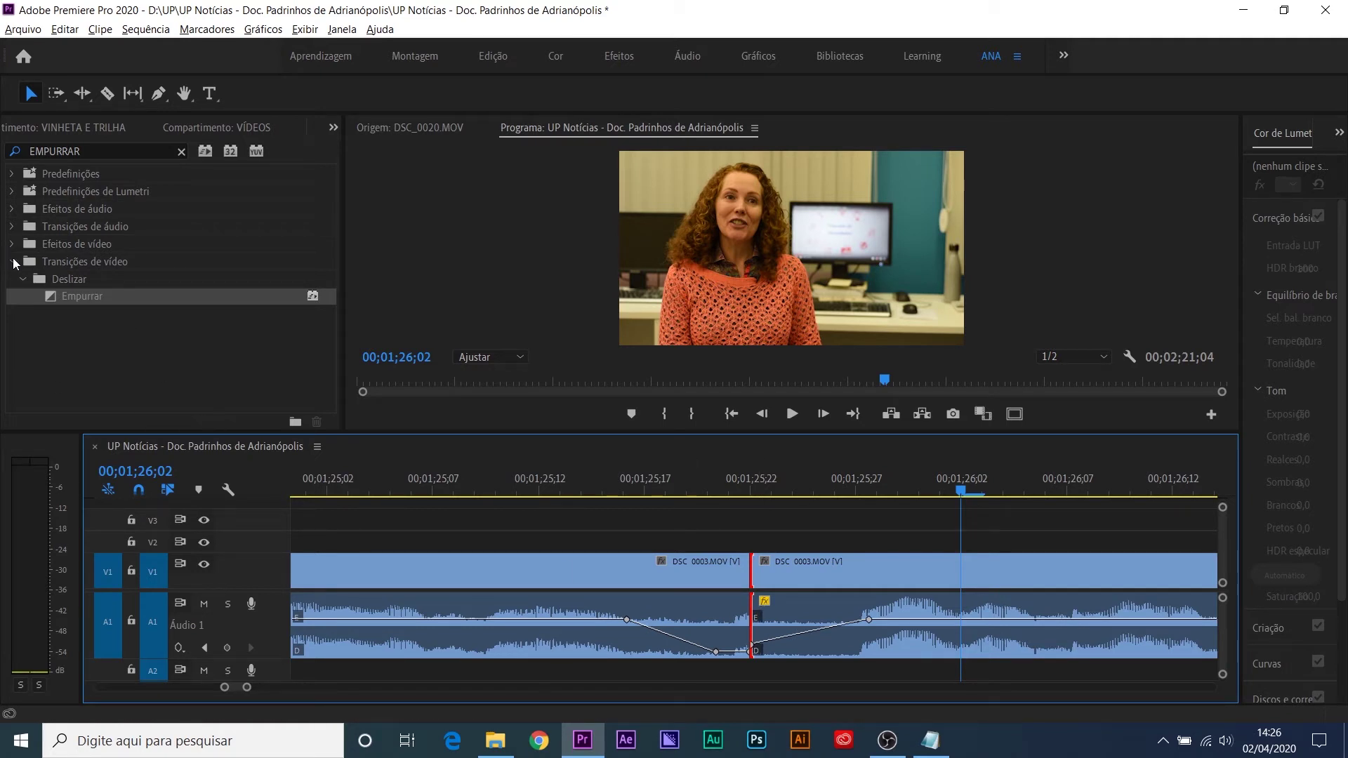
click(13, 262)
click(182, 152)
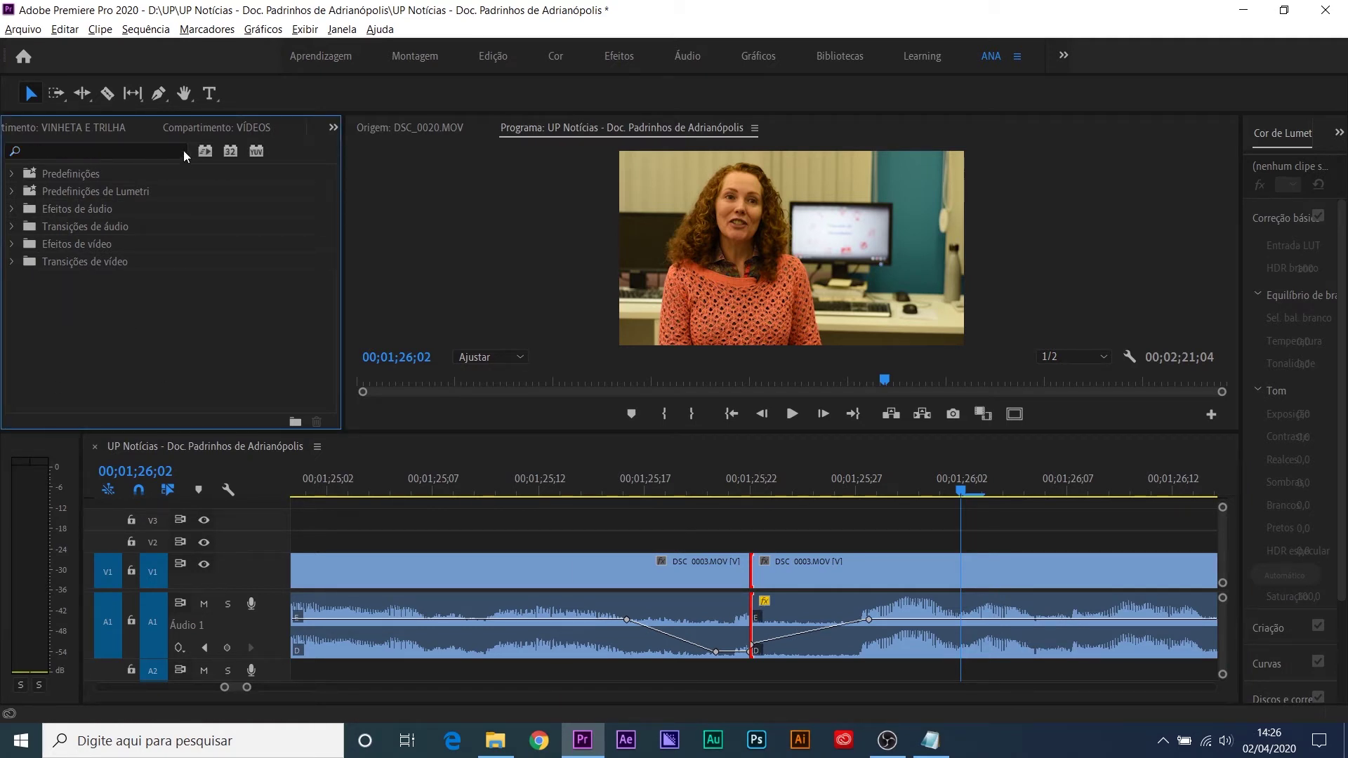
click(91, 229)
click(12, 226)
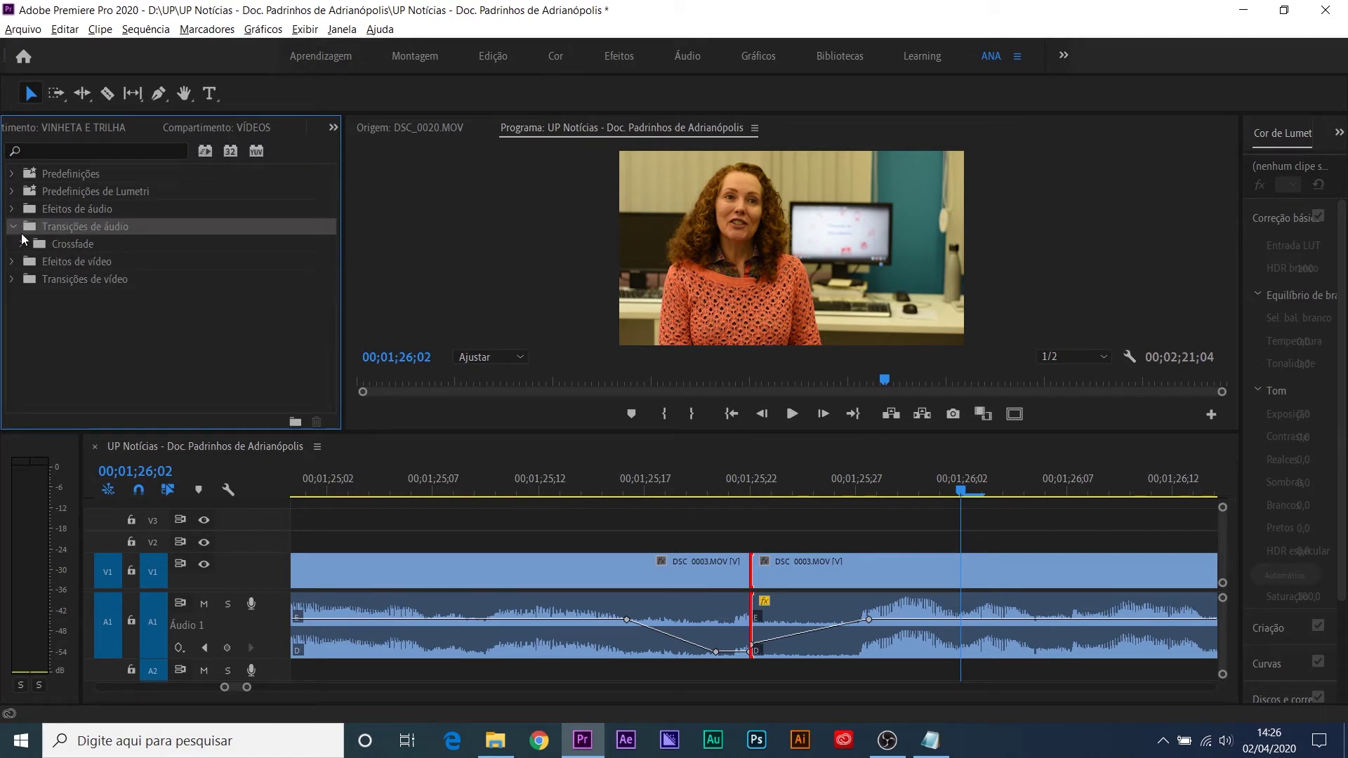
click(22, 244)
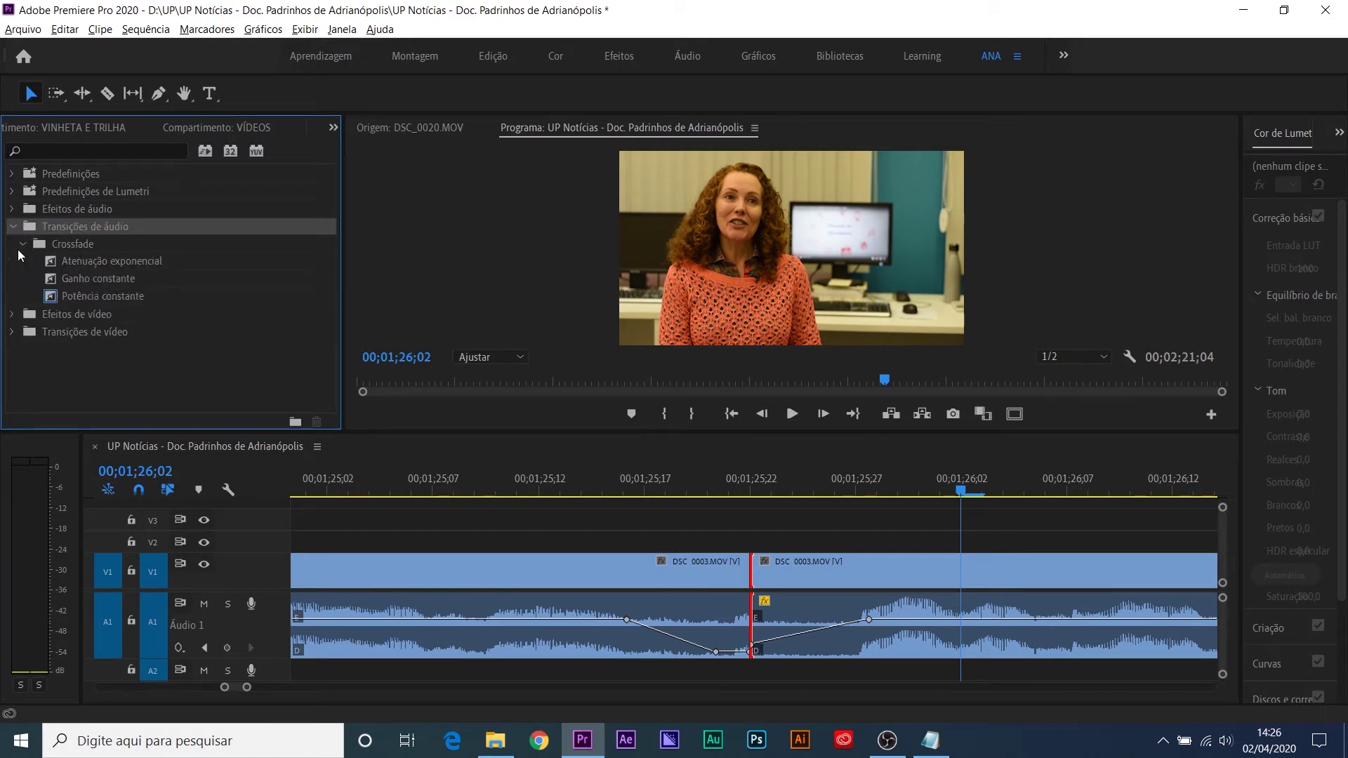
click(104, 296)
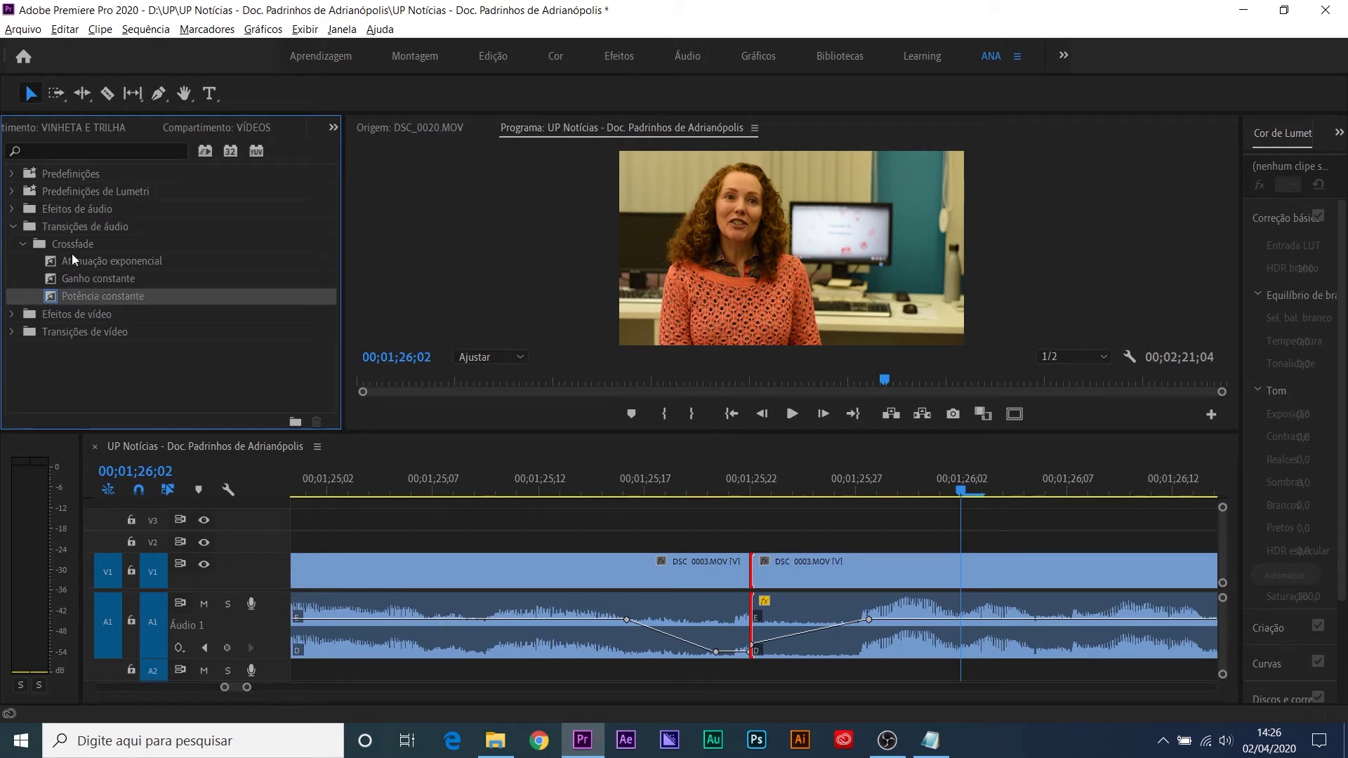
click(12, 226)
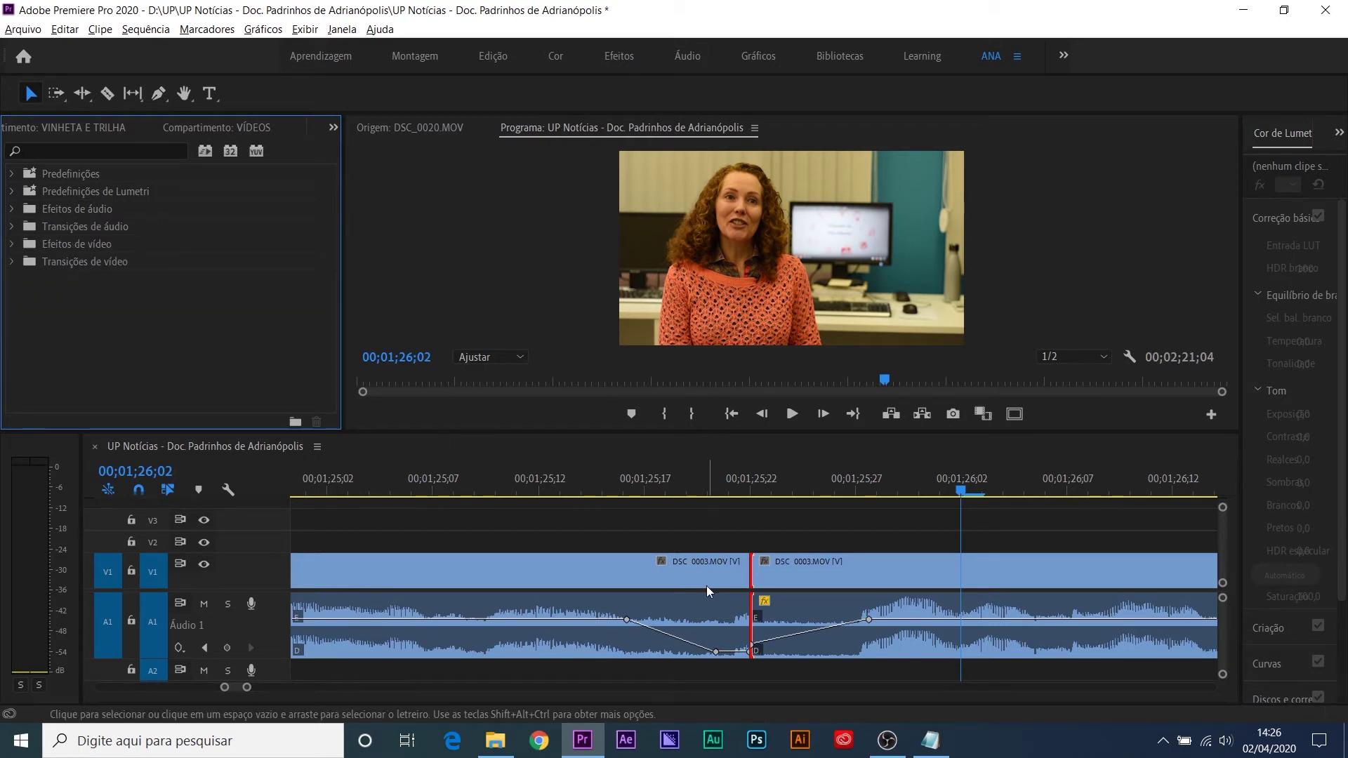
Step: Apply the default Potência constante audio crossfade to the selected cut and shorten it to about four frames around the cut
click(760, 534)
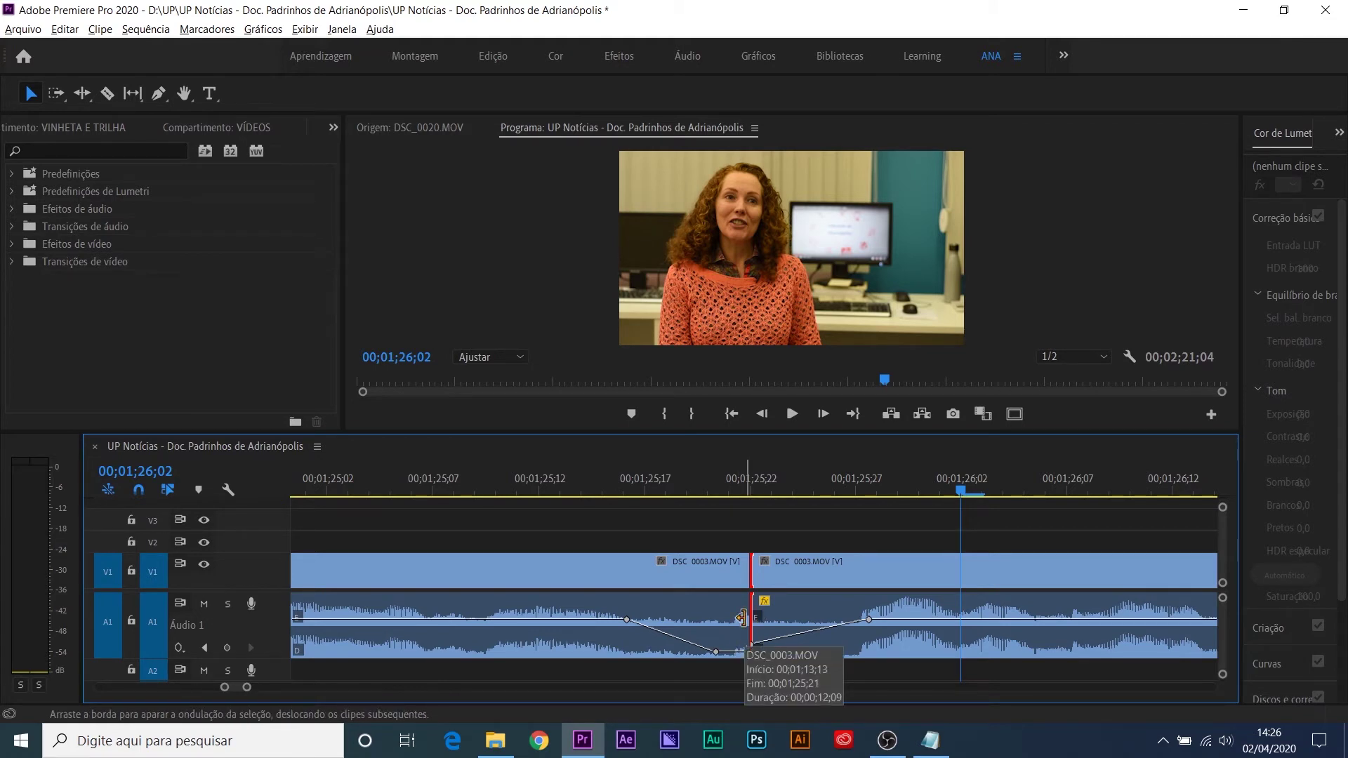
key(ctrl+shift+d)
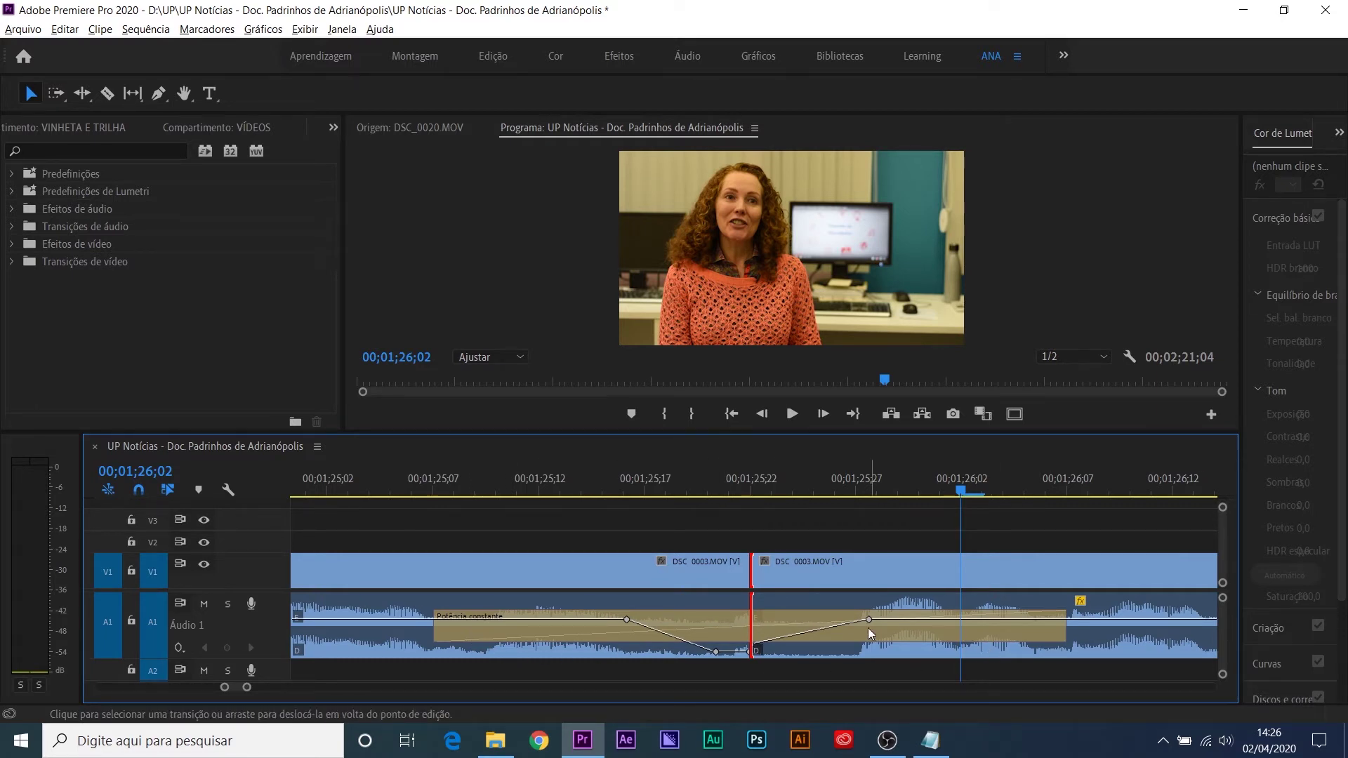
click(802, 625)
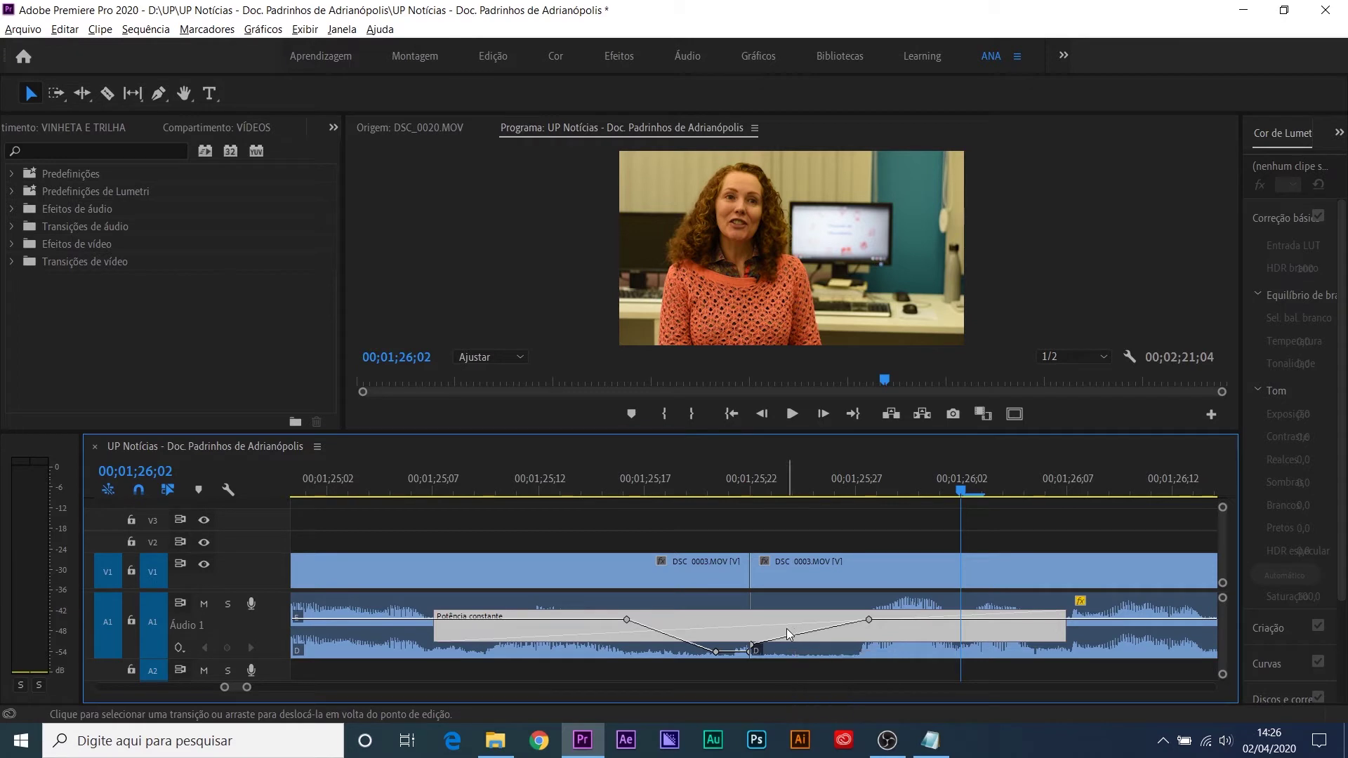
drag(443, 623, 709, 647)
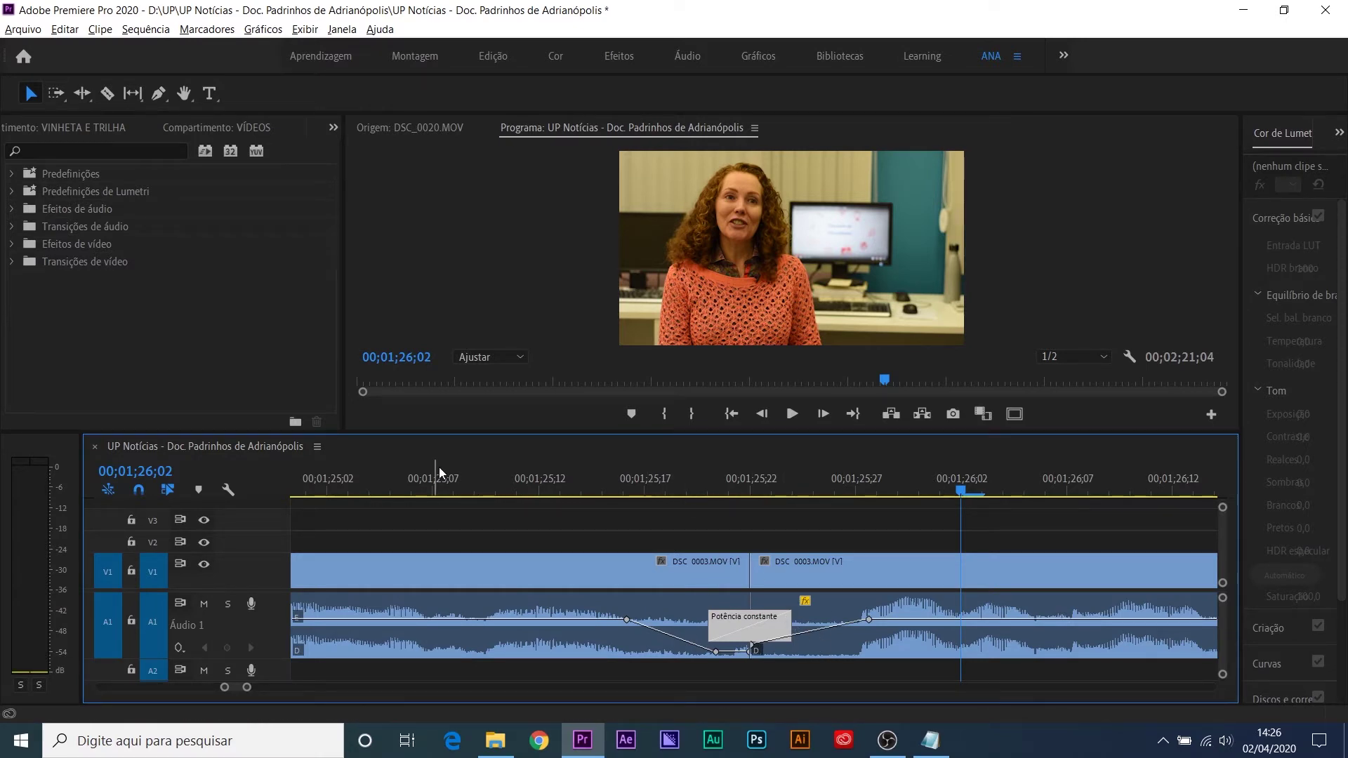
click(365, 481)
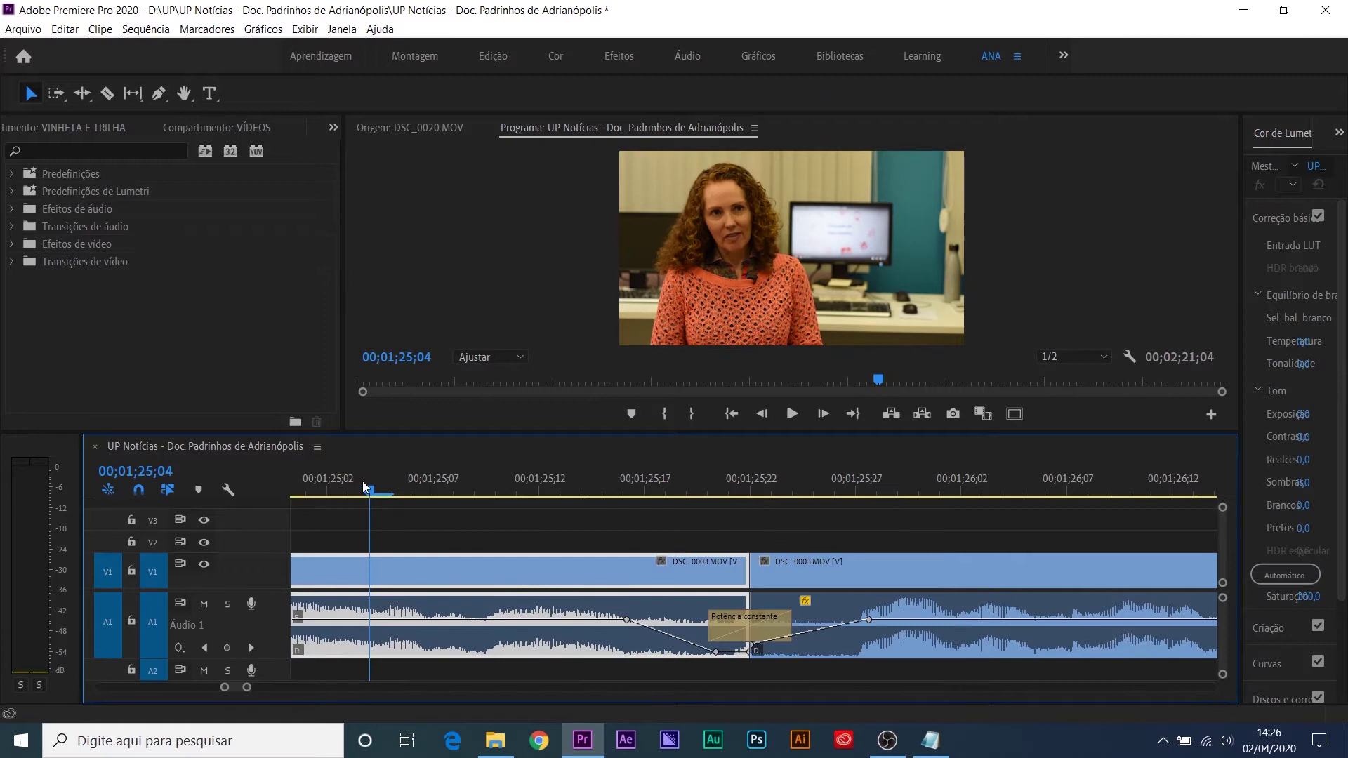
Step: Replay the cut between the two DSC_0003.MOV clips, lengthen its Potência constante crossfade to 8 frames, and listen to it again
key(space)
key(space)
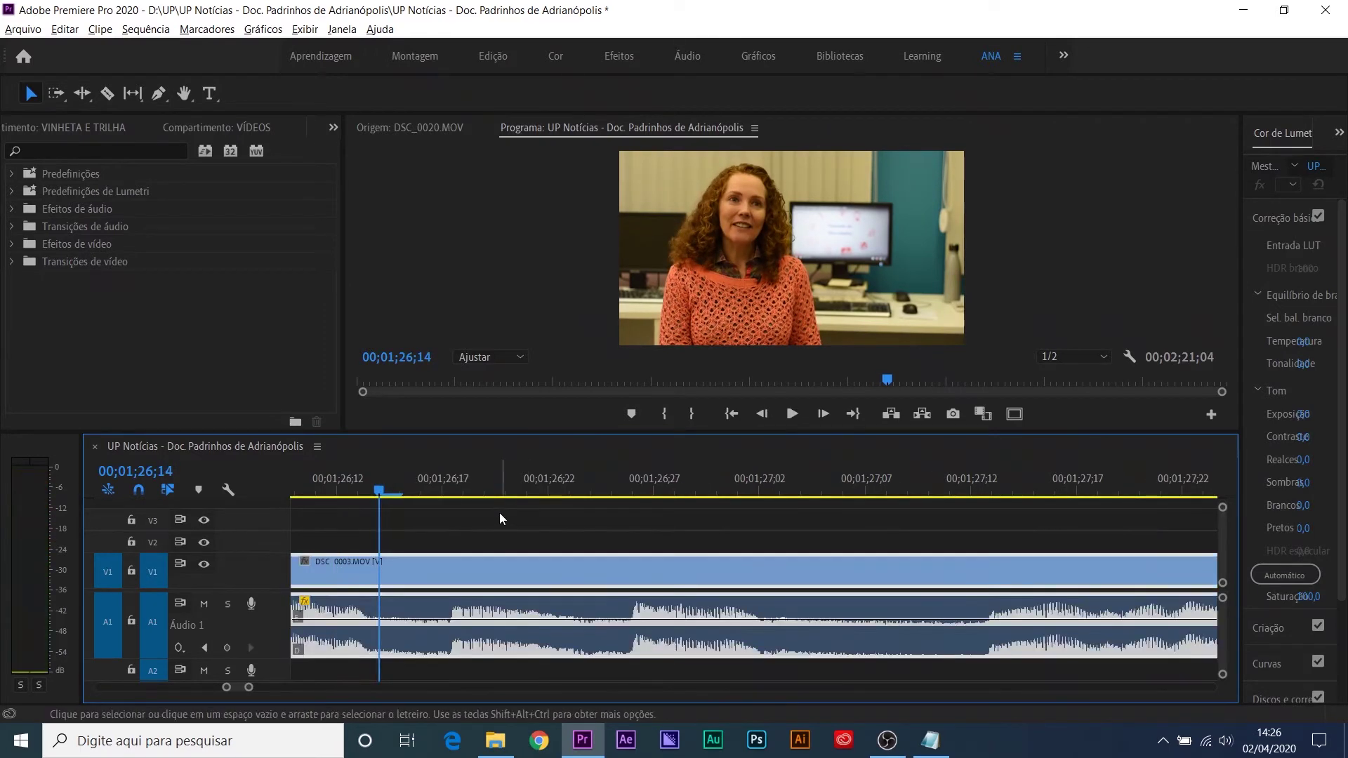
key(minus)
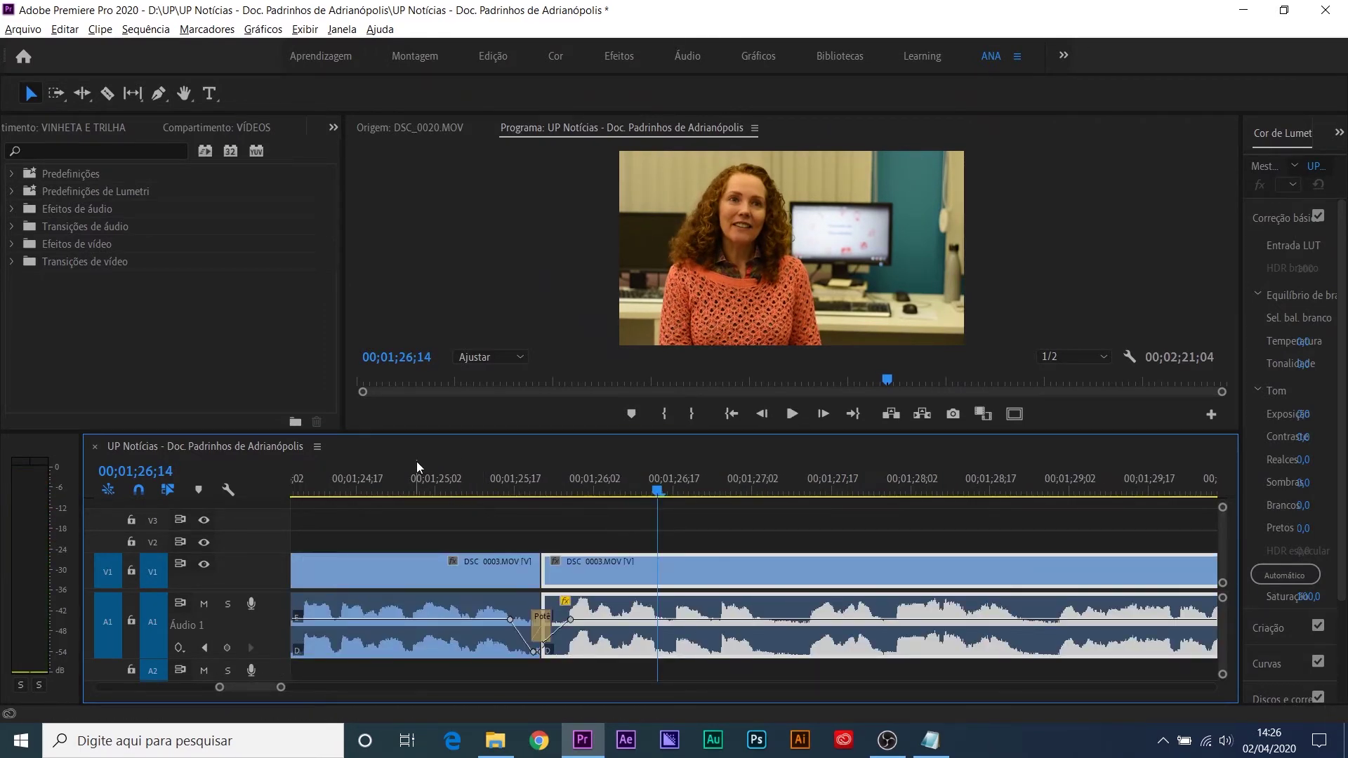
click(417, 480)
key(equal)
drag(984, 625, 969, 619)
key(space)
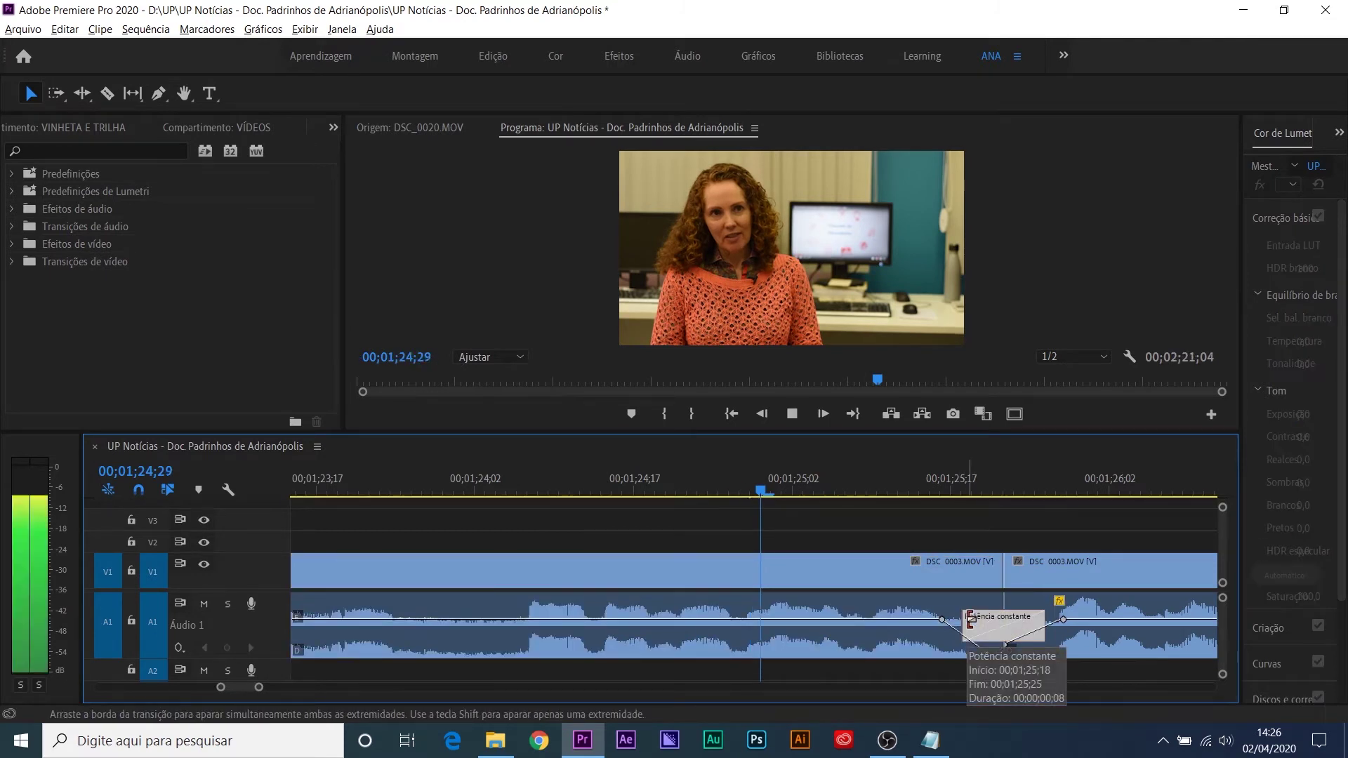
key(space)
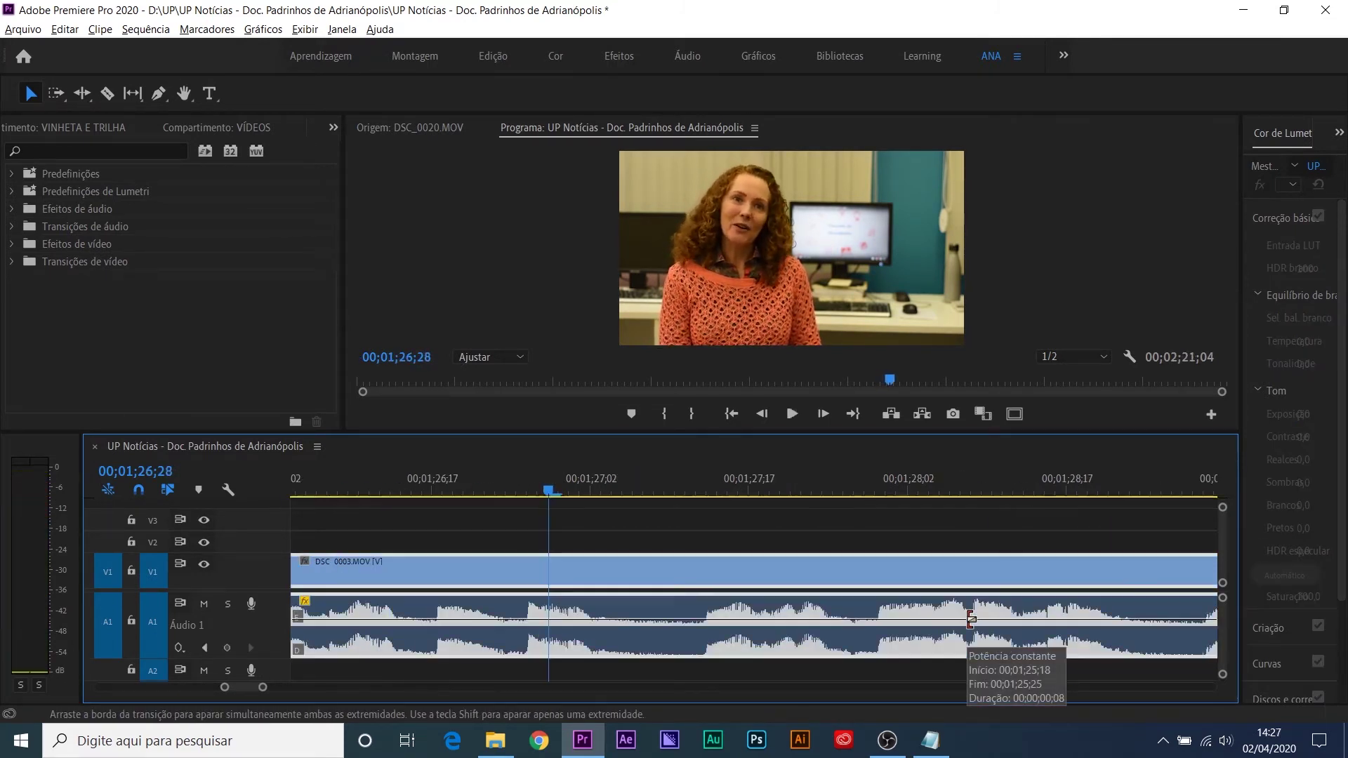
Step: Enlarge the timeline area and replay the crossfaded DSC_0003.MOV cut from 00;01;24;26
key(minus)
click(382, 480)
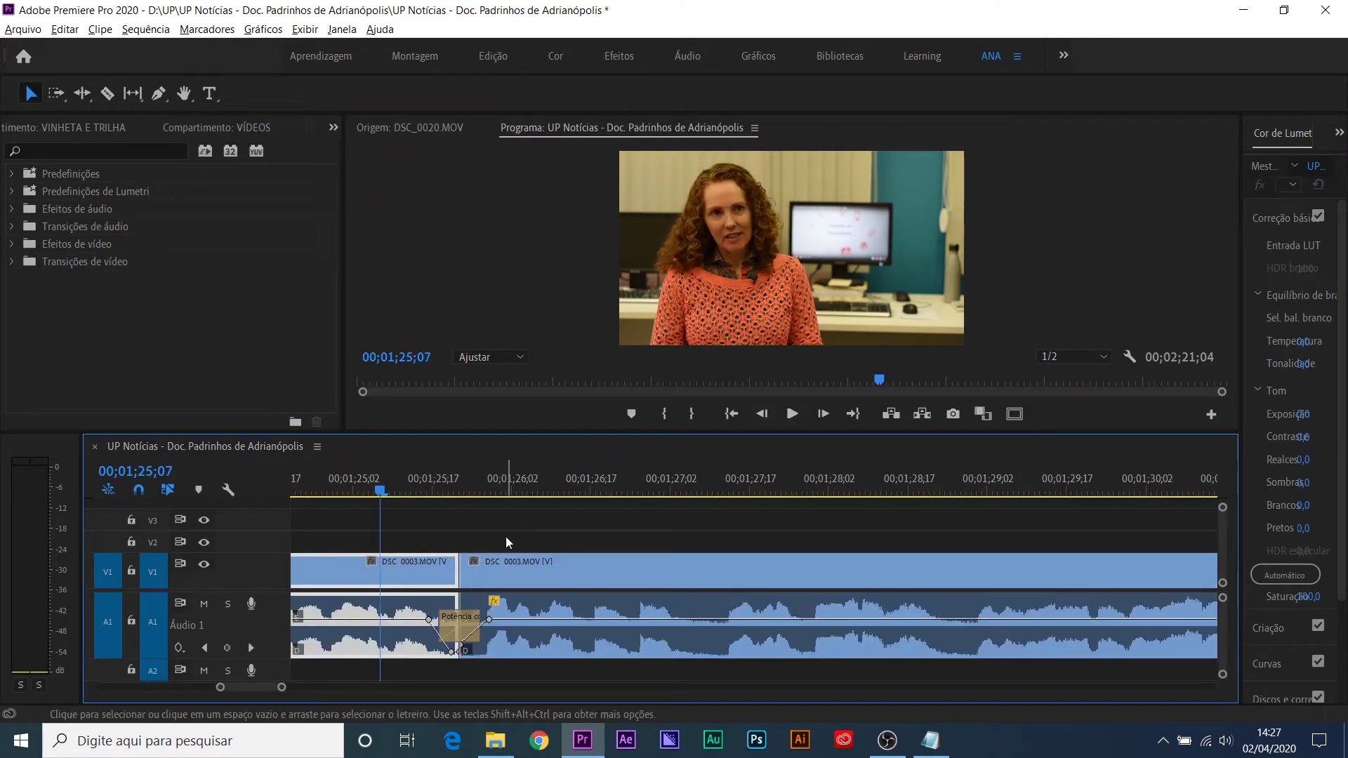
drag(512, 430, 511, 405)
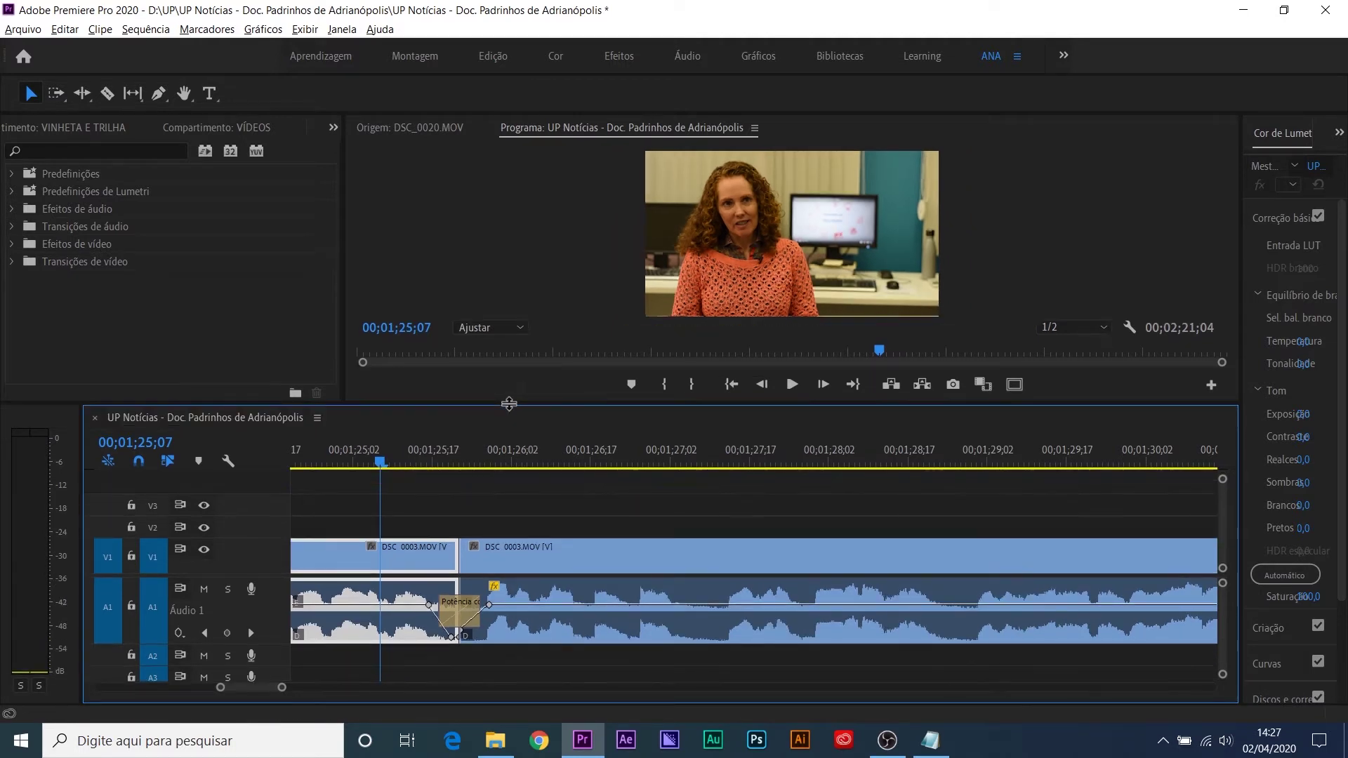
key(=)
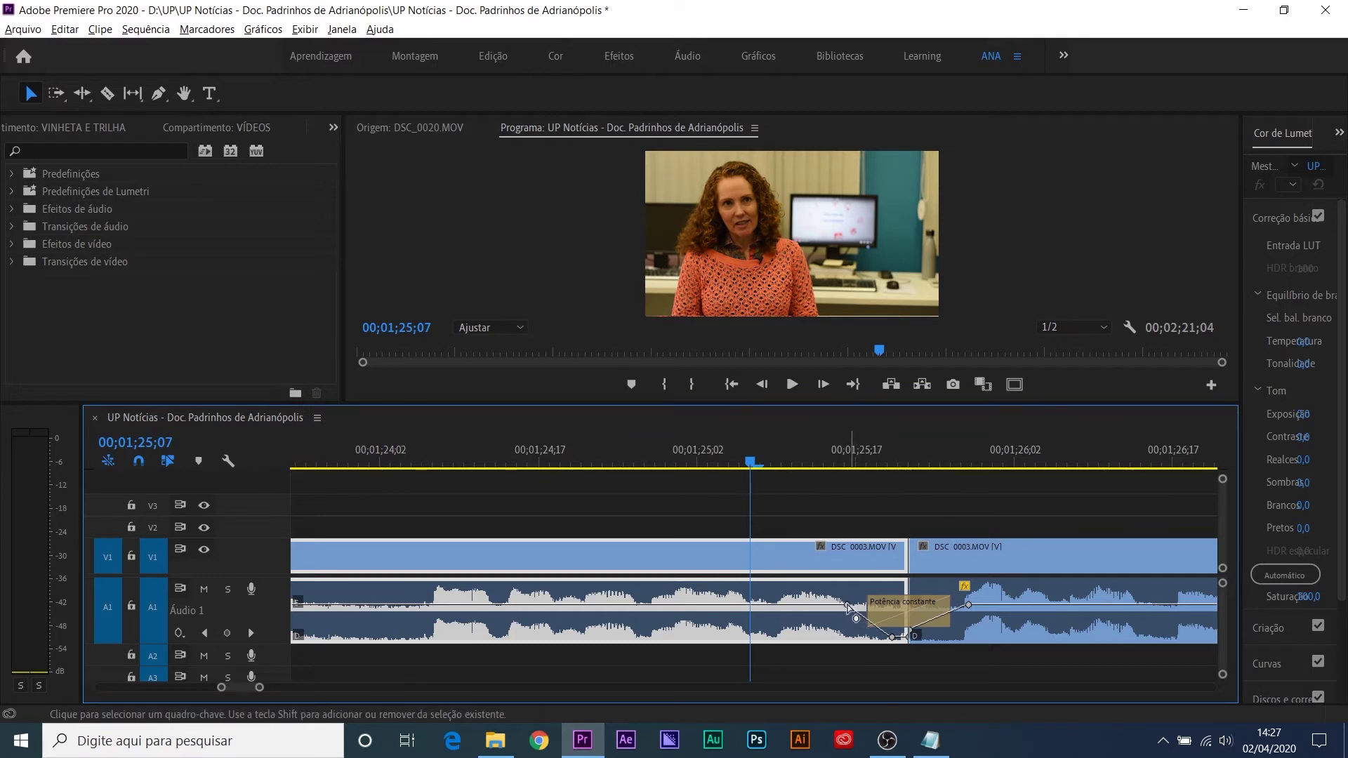
click(633, 460)
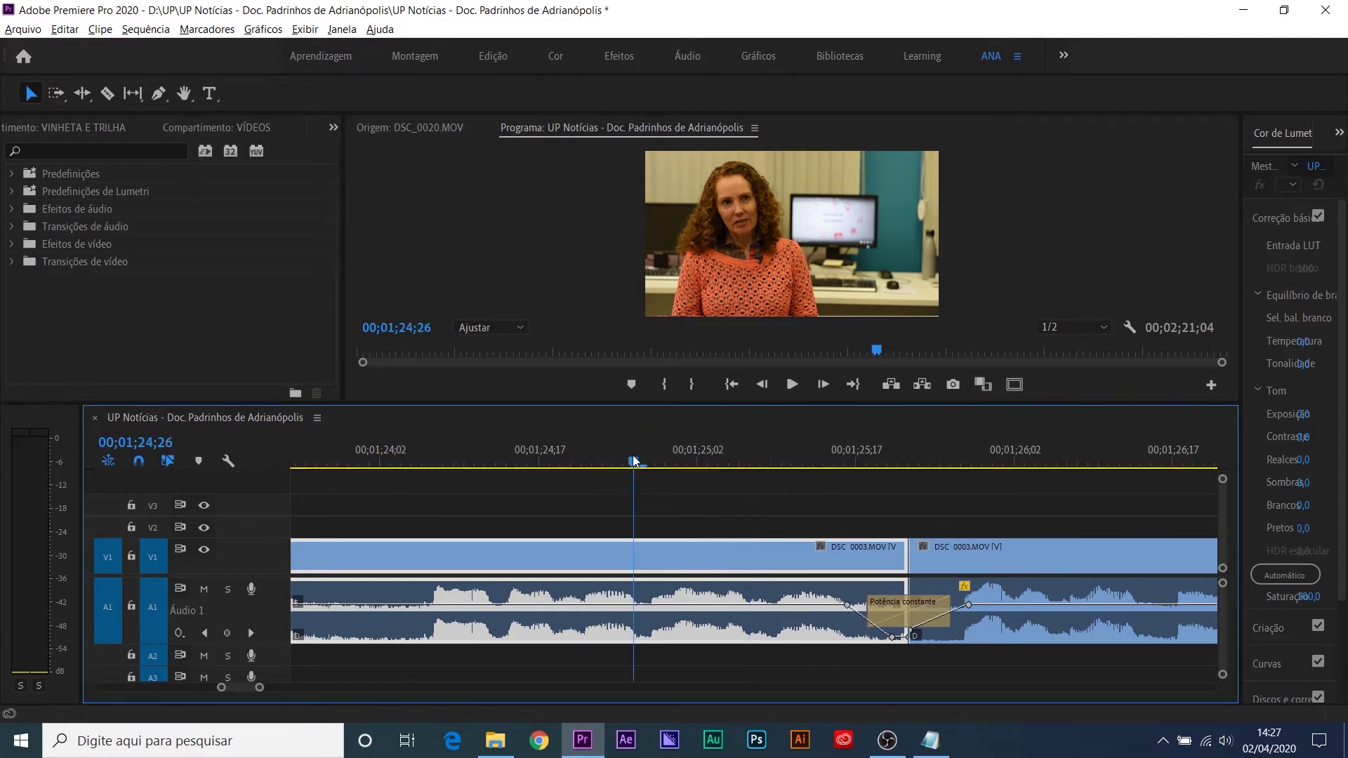
key(space)
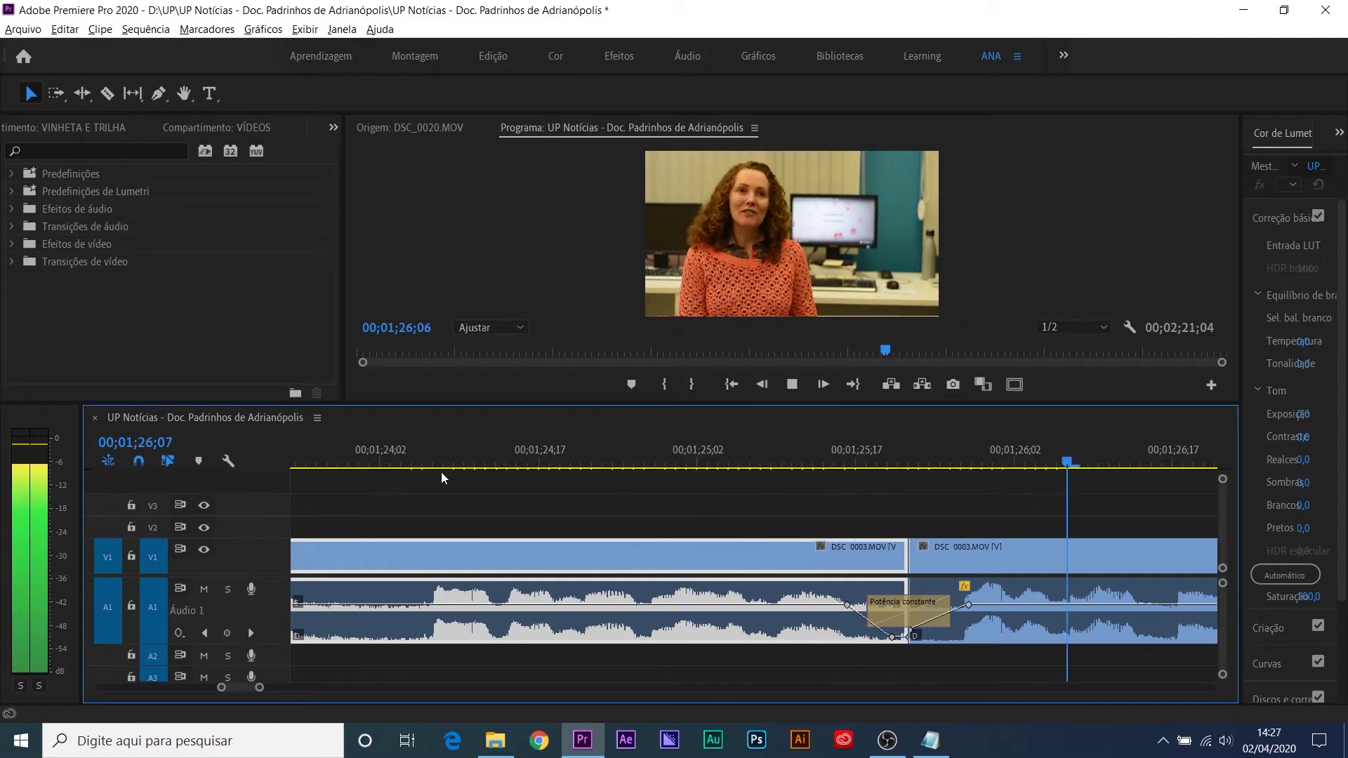
key(space)
Step: Lengthen the Potência constante crossfade between the two DSC_0003.MOV clips to about ten frames and replay the cut
key(minus)
key(minus)
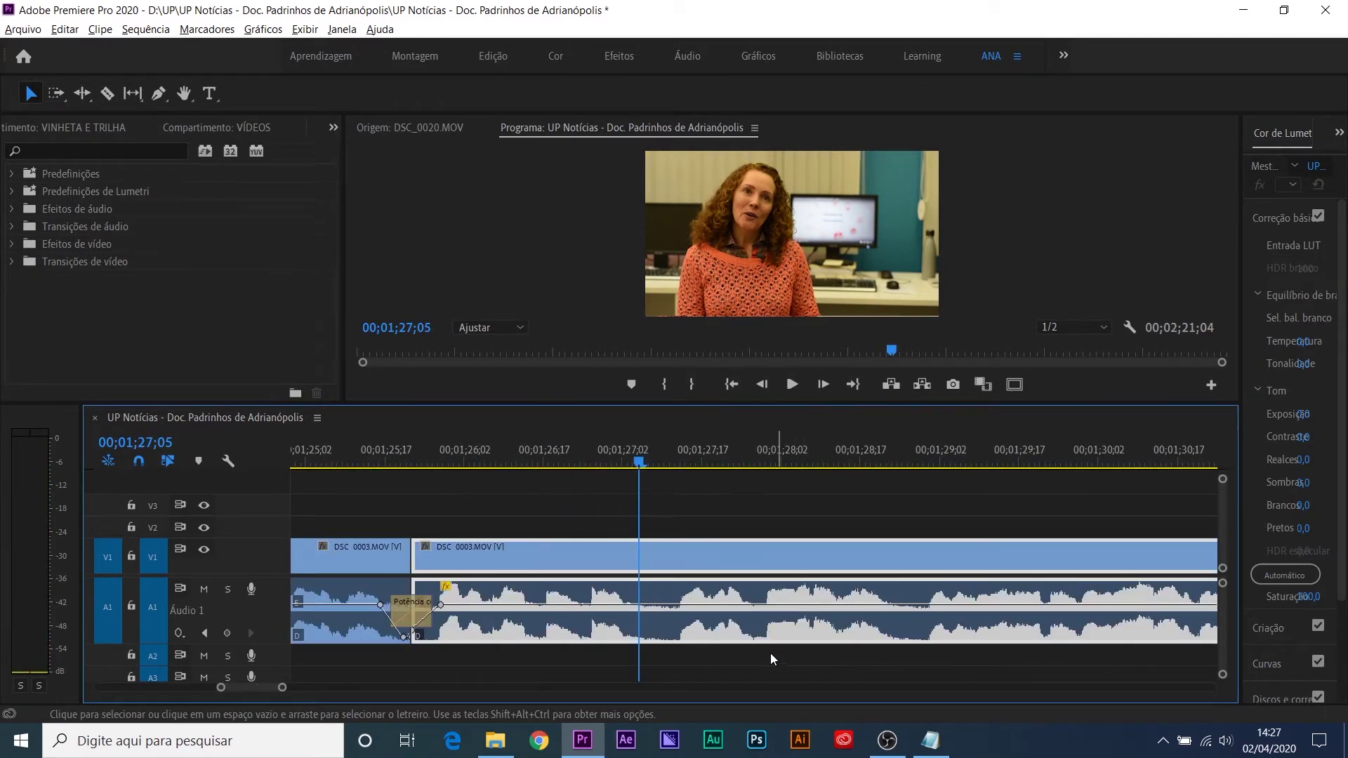
click(560, 457)
key(equal)
key(equal)
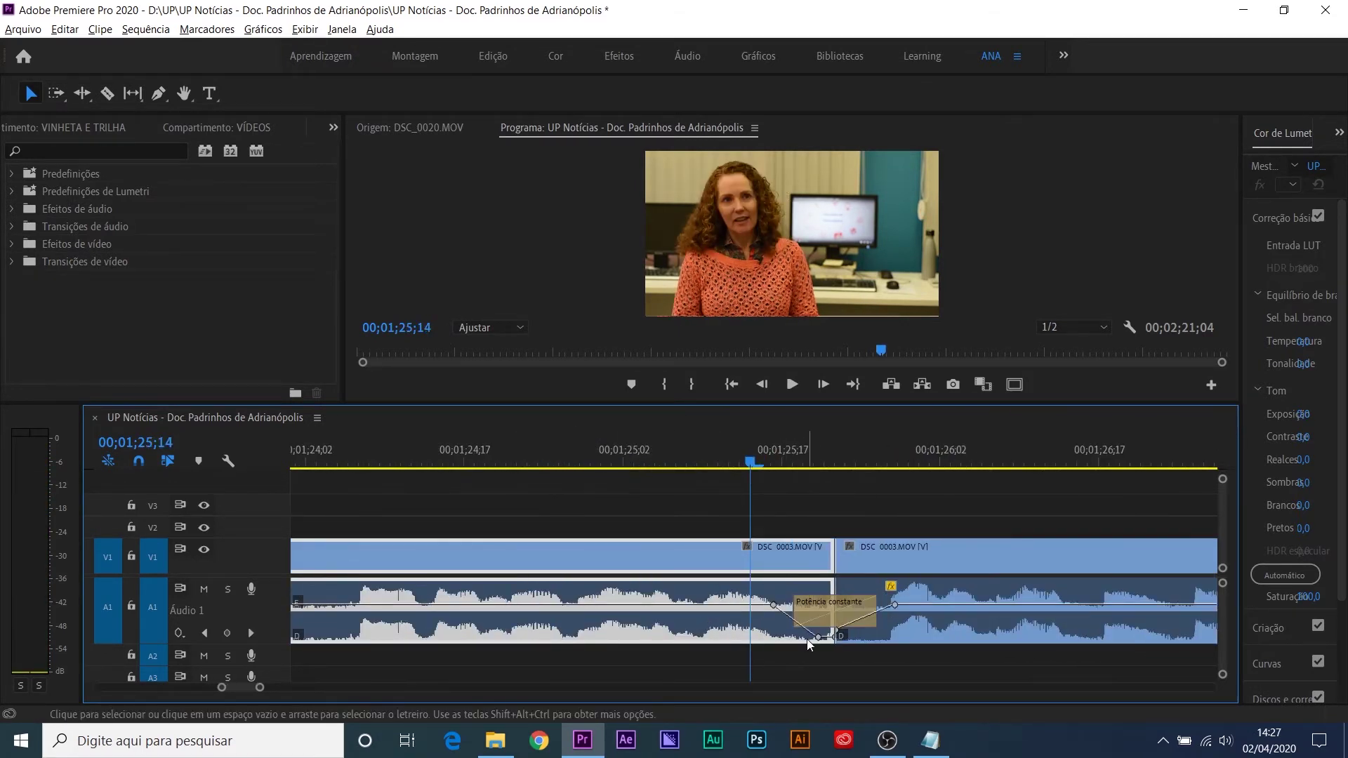
drag(875, 605, 878, 606)
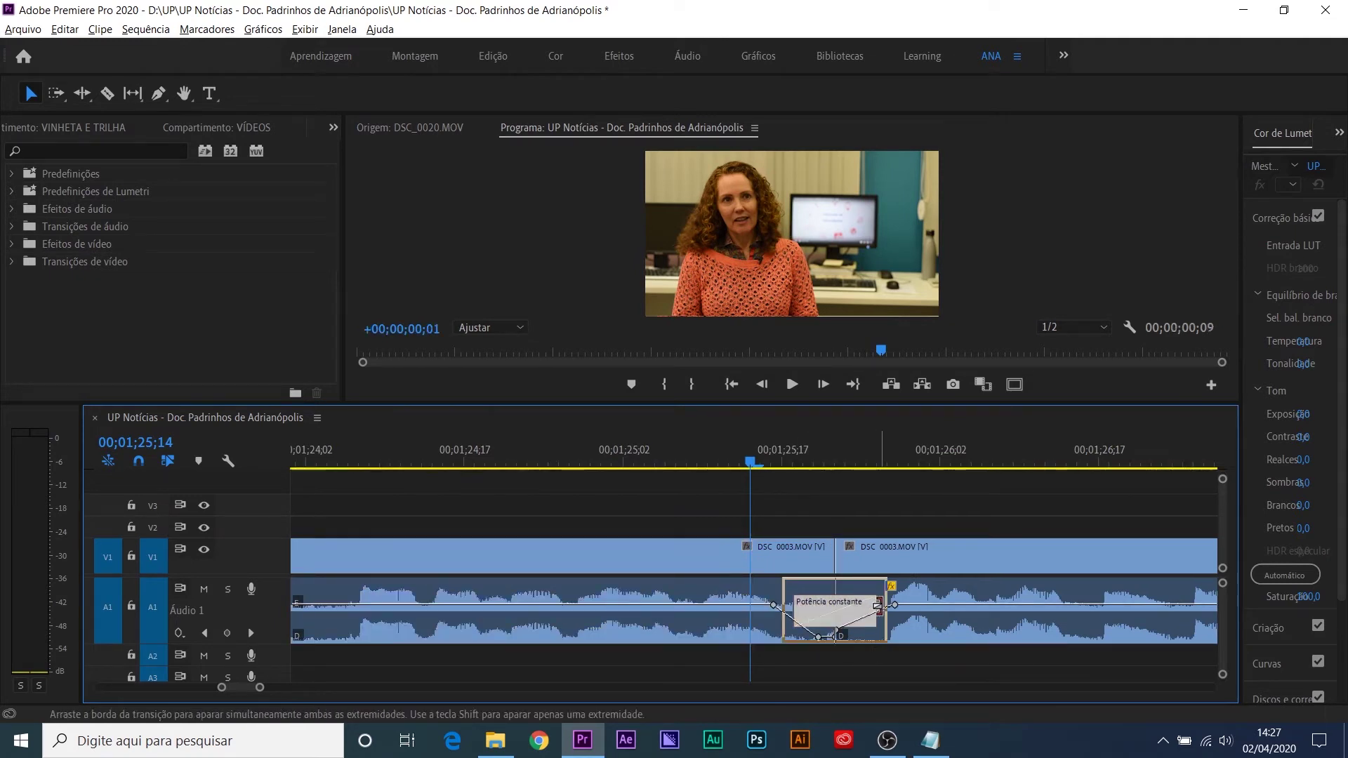
click(457, 448)
key(space)
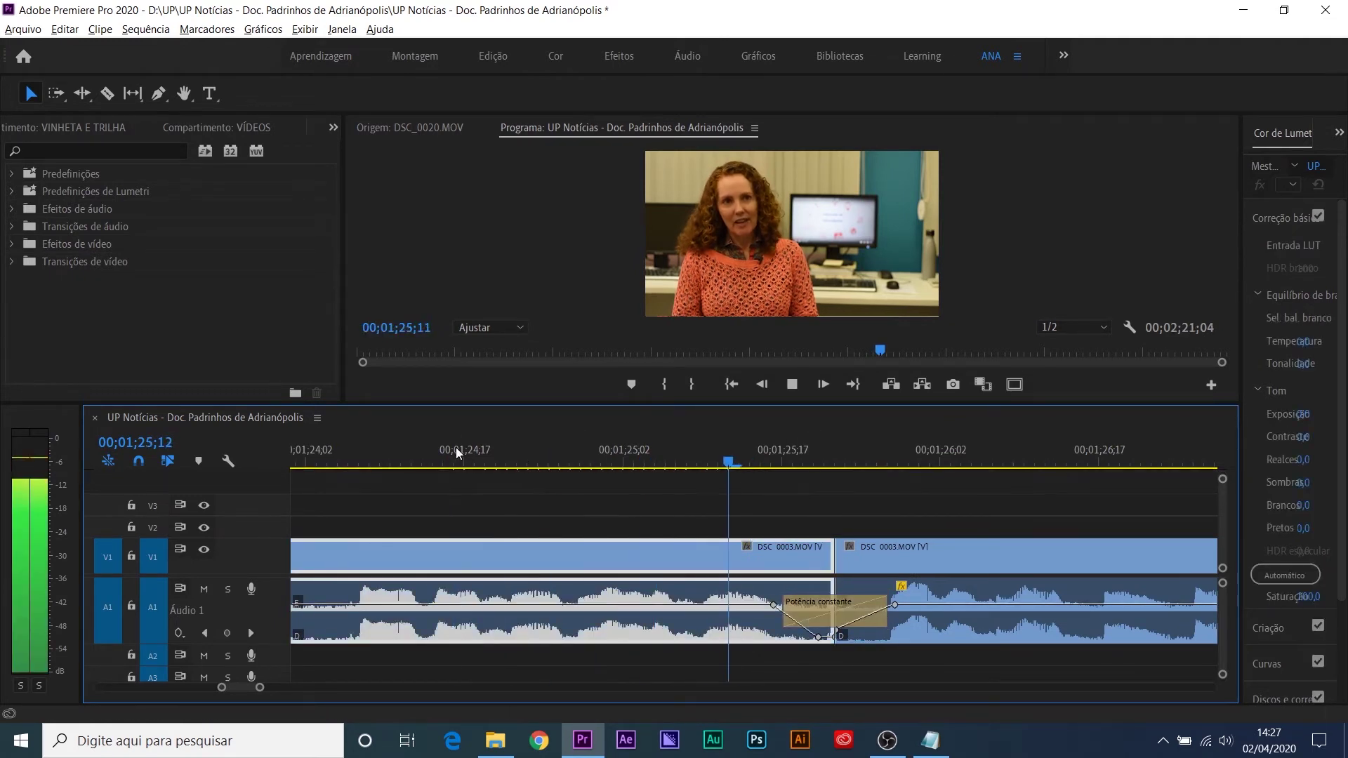
key(space)
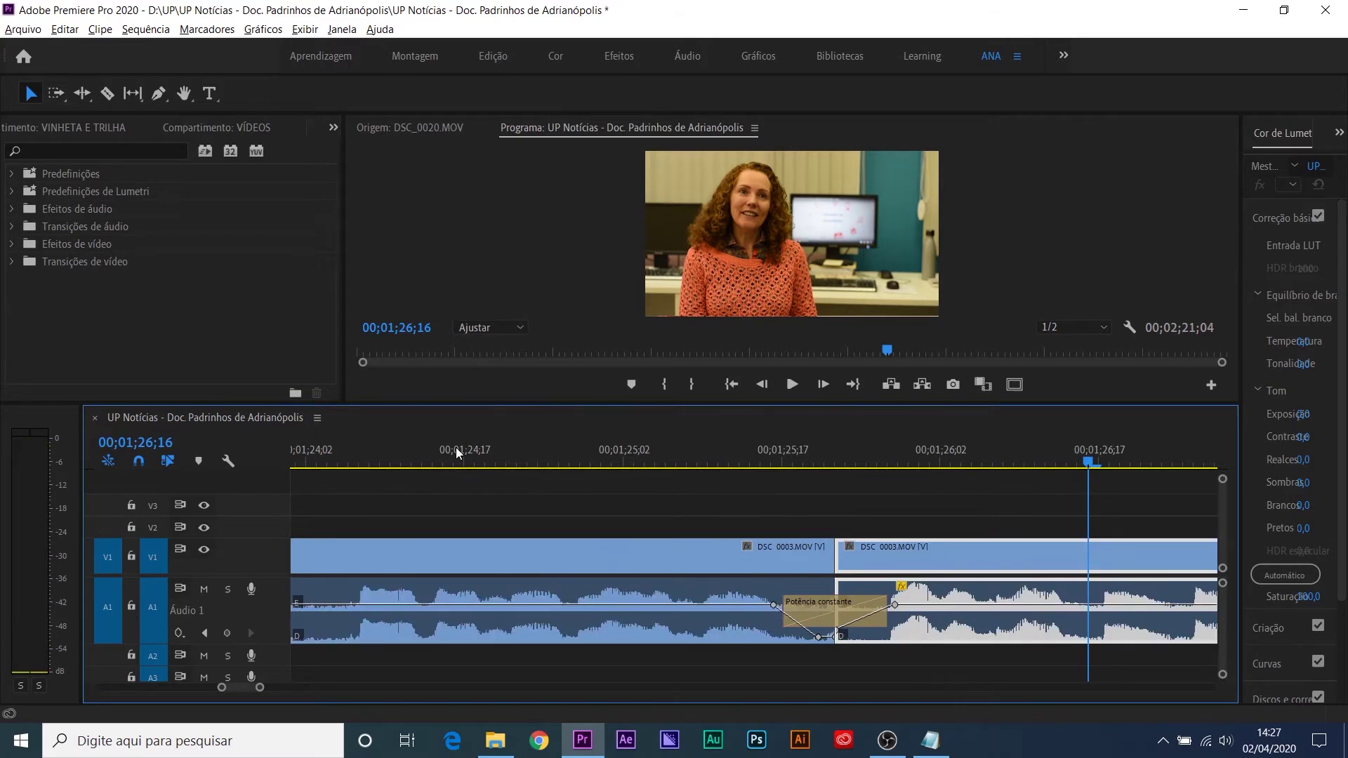
Step: Find the cut from the second DSC_0003.MOV clip to DSC_0022.MOV near 00;01;46;12 and play across it to check the audio
key(minus)
key(minus)
key(minus)
key(minus)
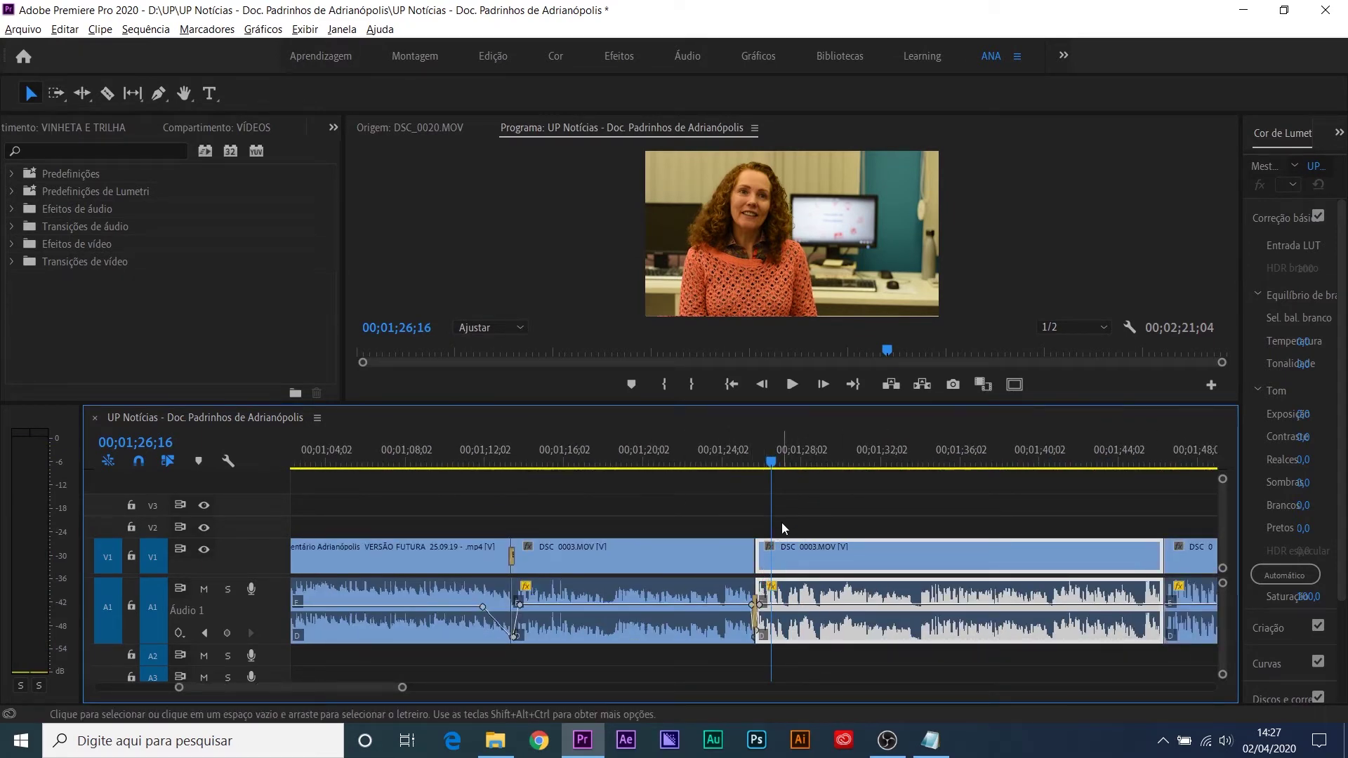
key(minus)
key(minus)
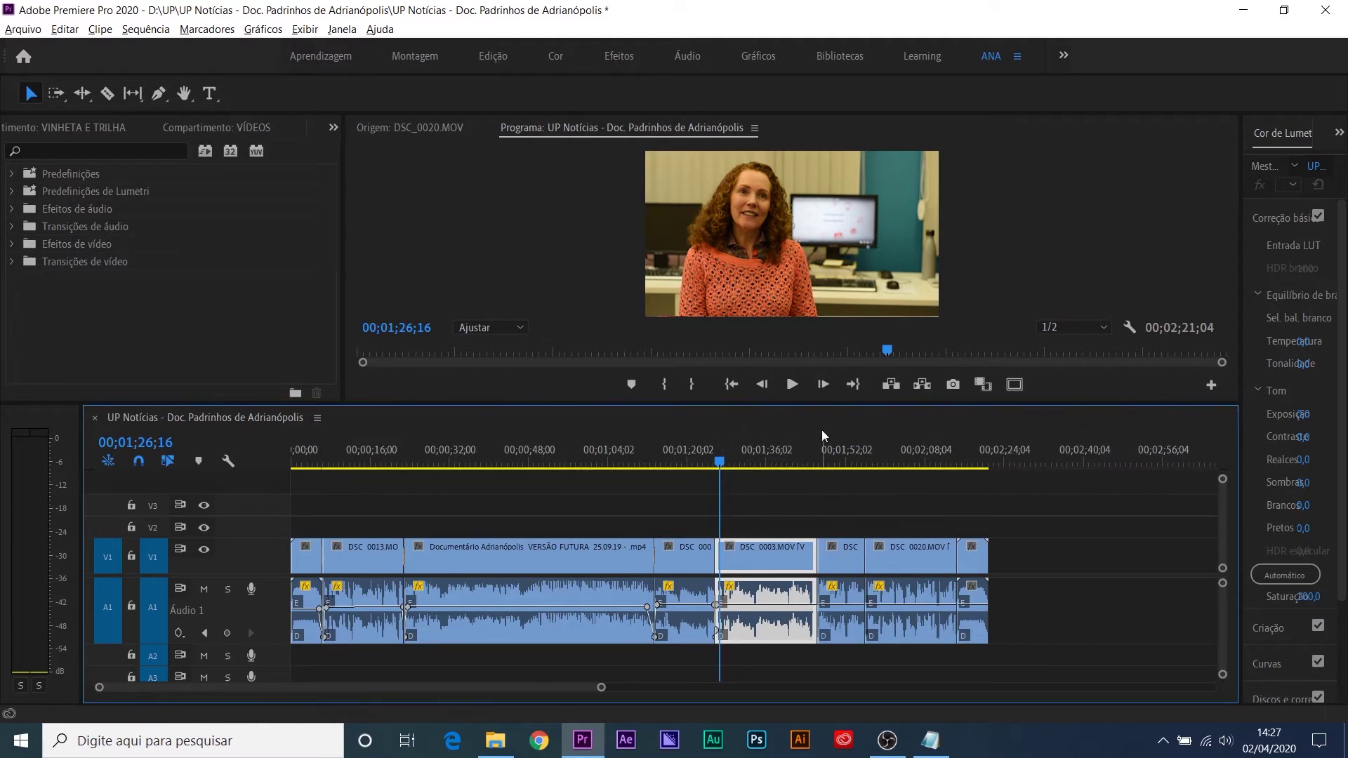
click(811, 455)
key(equal)
key(equal)
key(equal)
key(equal)
key(equal)
key(equal)
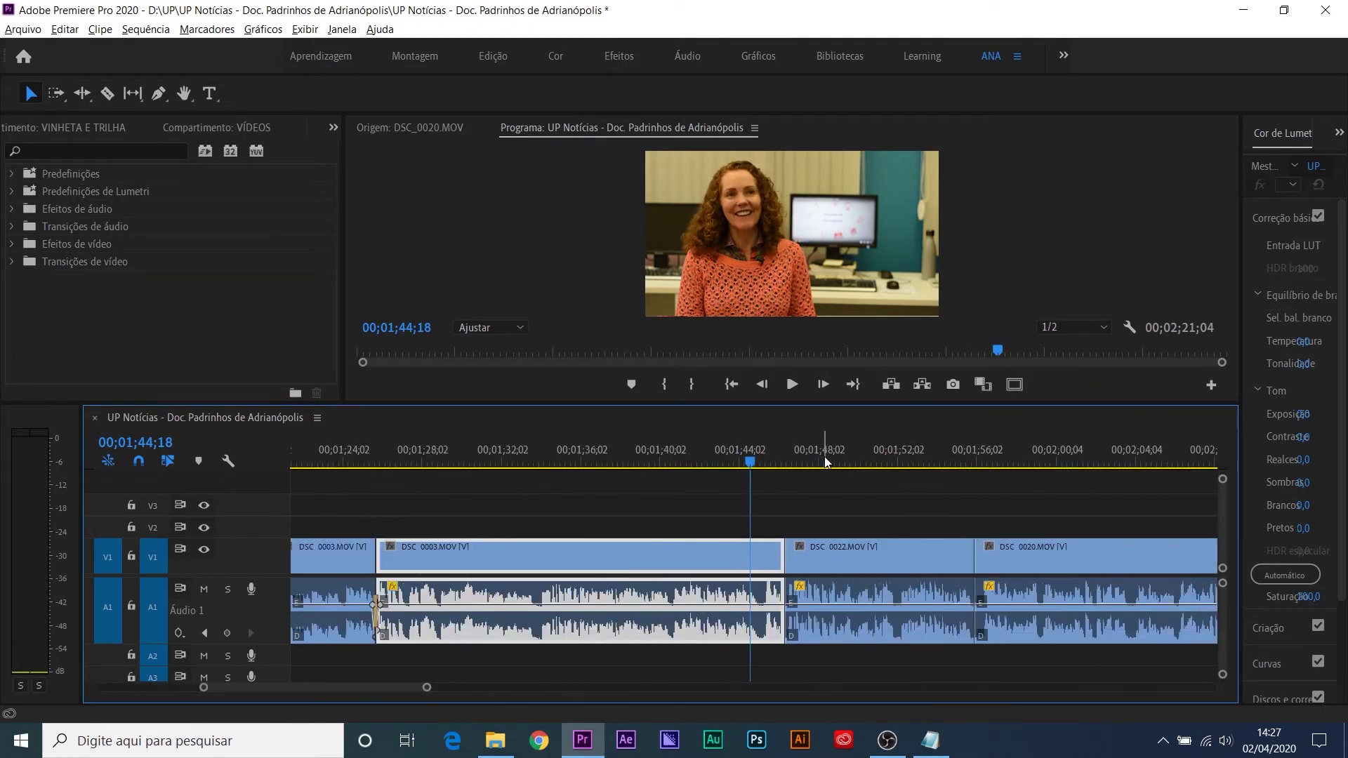
click(992, 458)
click(929, 457)
key(equal)
key(space)
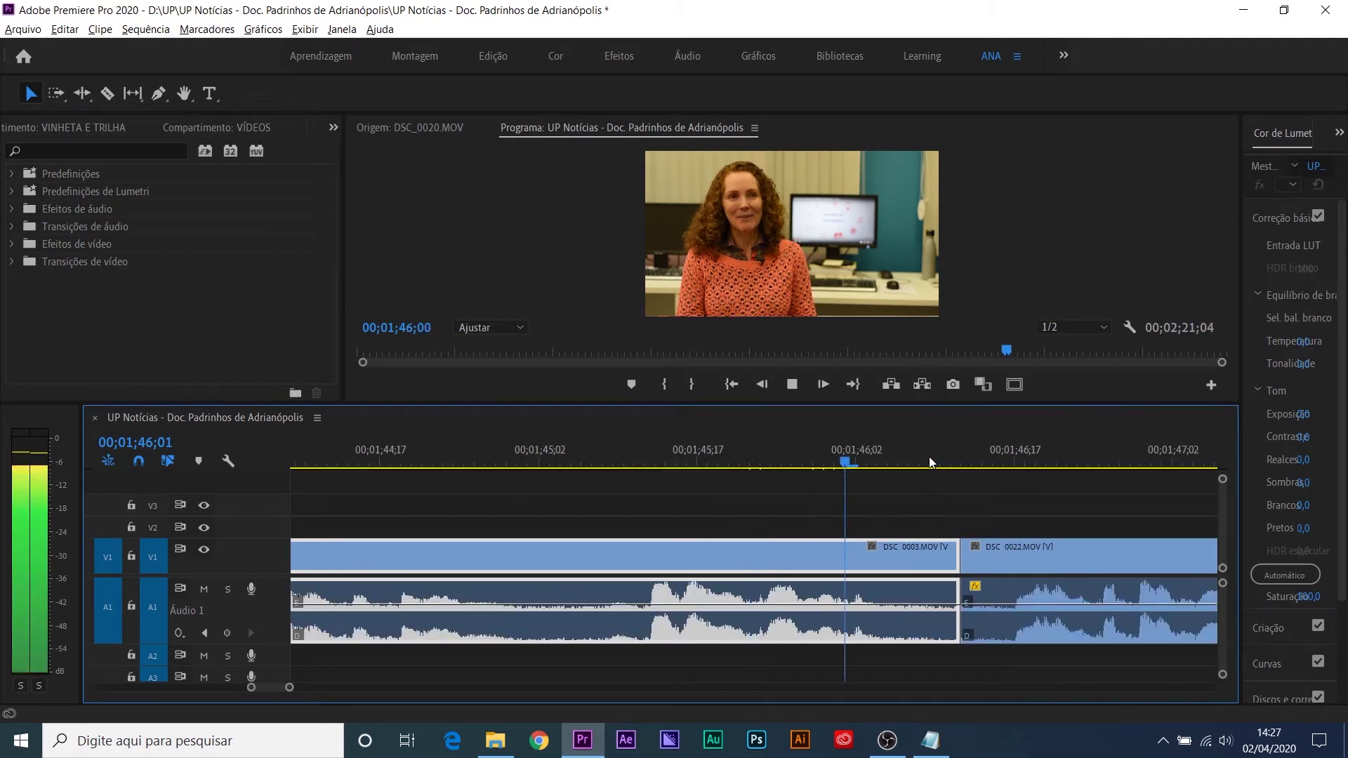
key(space)
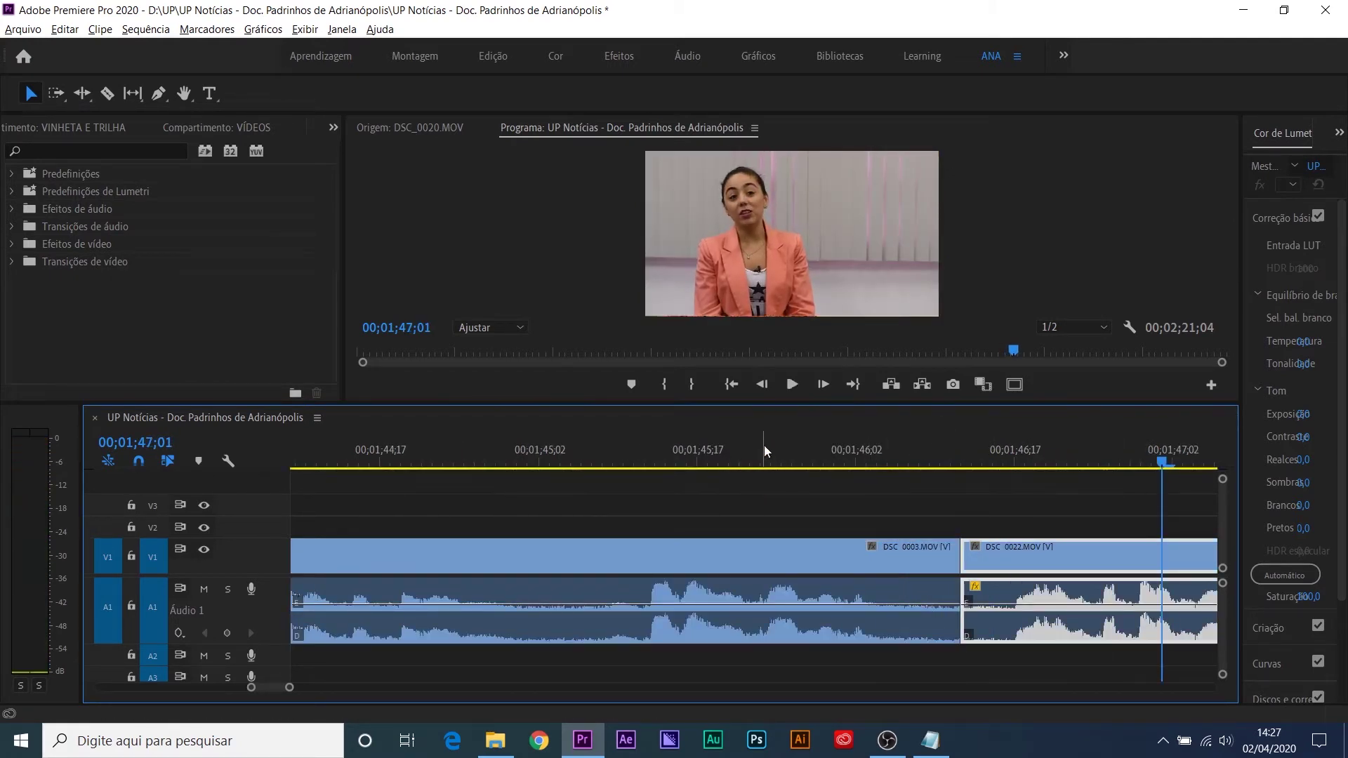
click(764, 445)
key(space)
key(space)
key(space)
key(space)
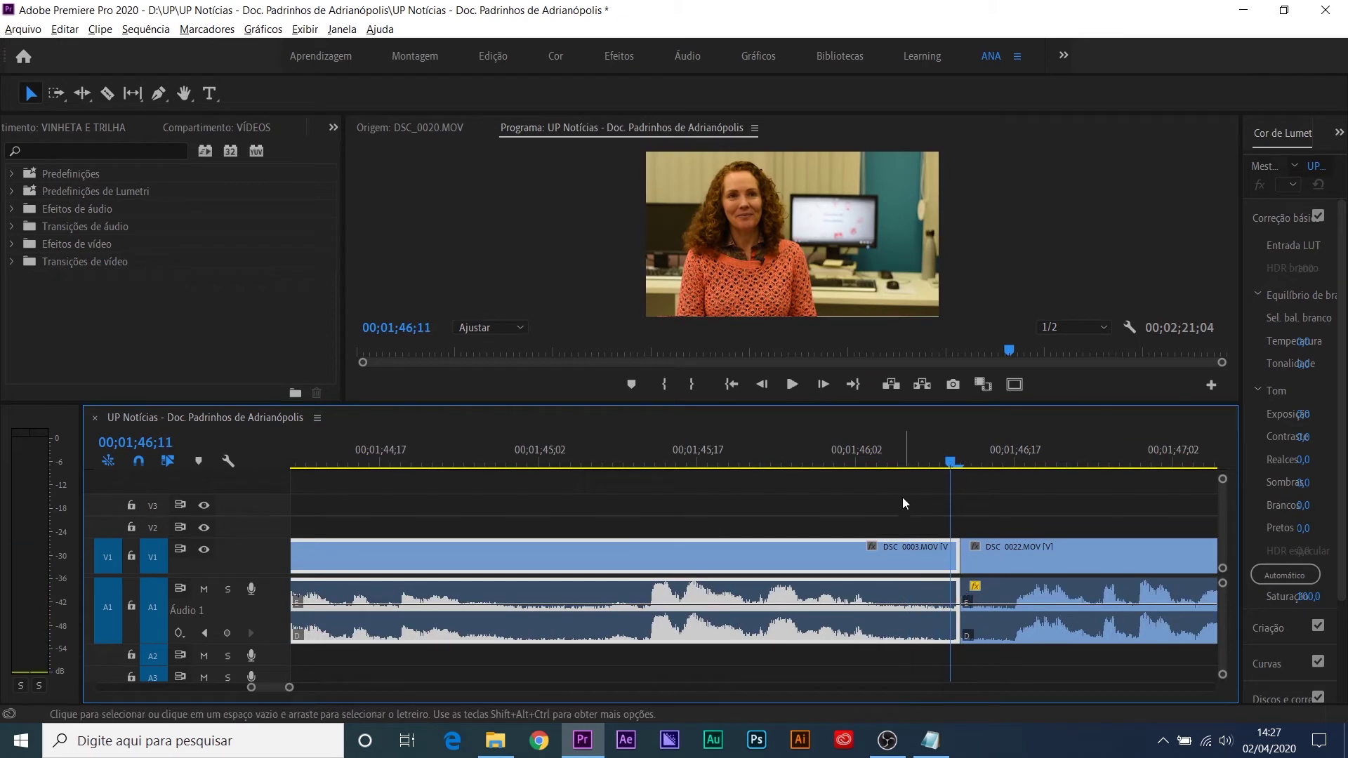
Step: Trim the end of the second DSC_0003.MOV clip back to 00;01;46;08 and close the gap before DSC_0022.MOV
drag(878, 458, 918, 461)
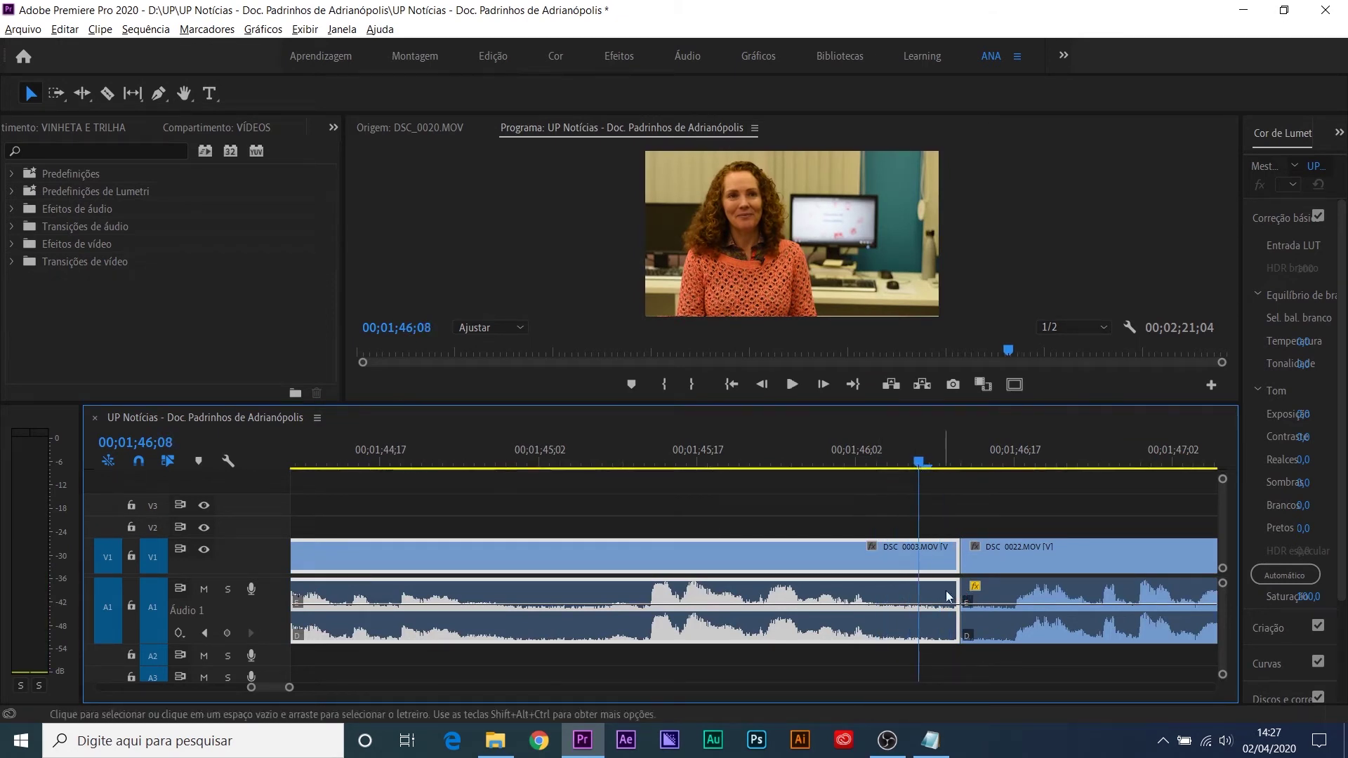
drag(958, 597, 918, 596)
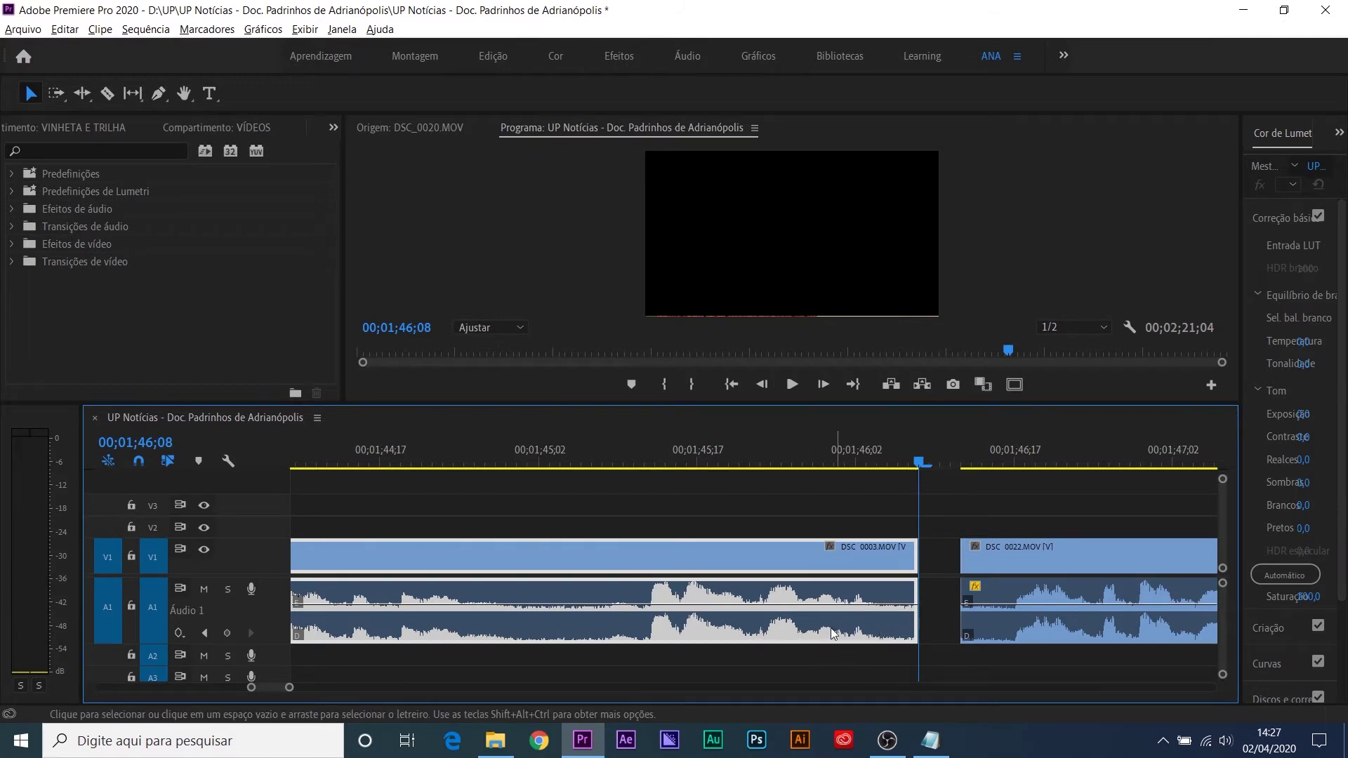
drag(268, 648, 268, 652)
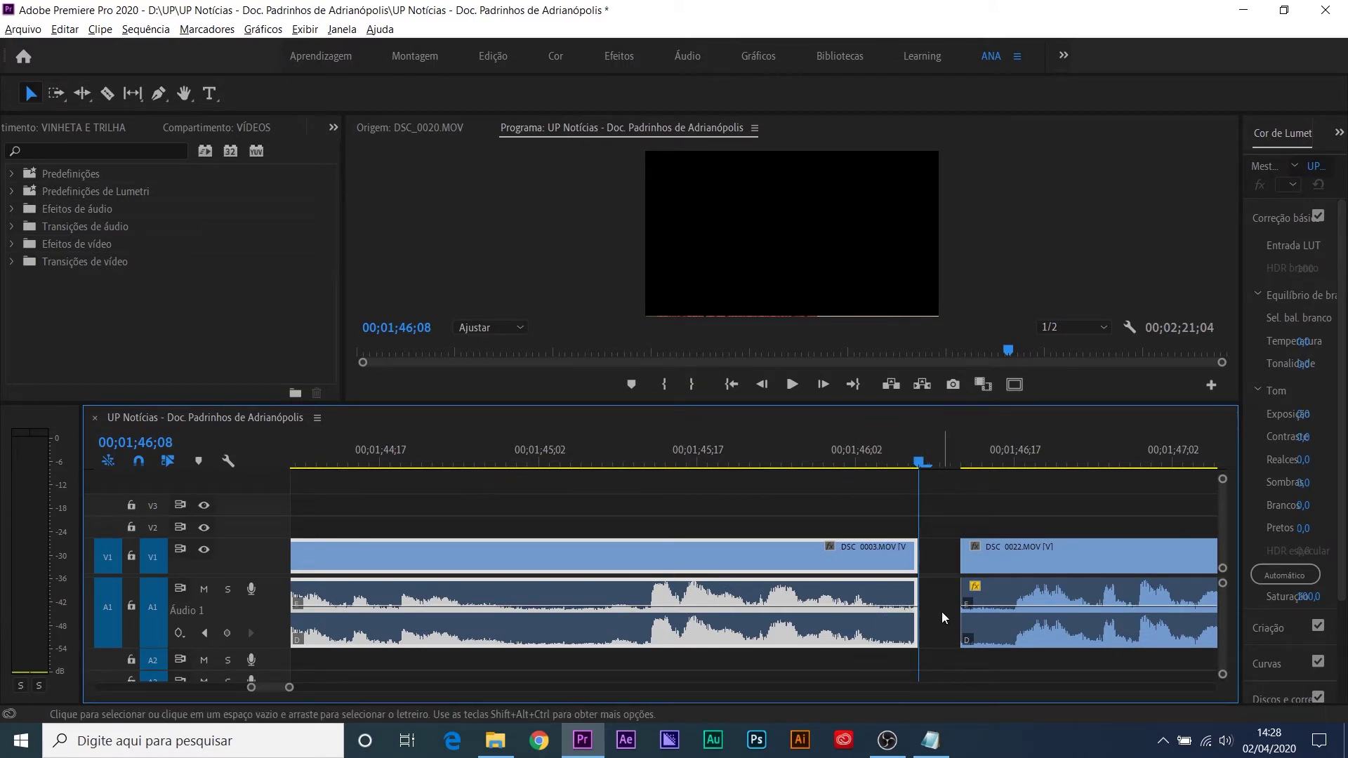
right_click(942, 553)
click(983, 566)
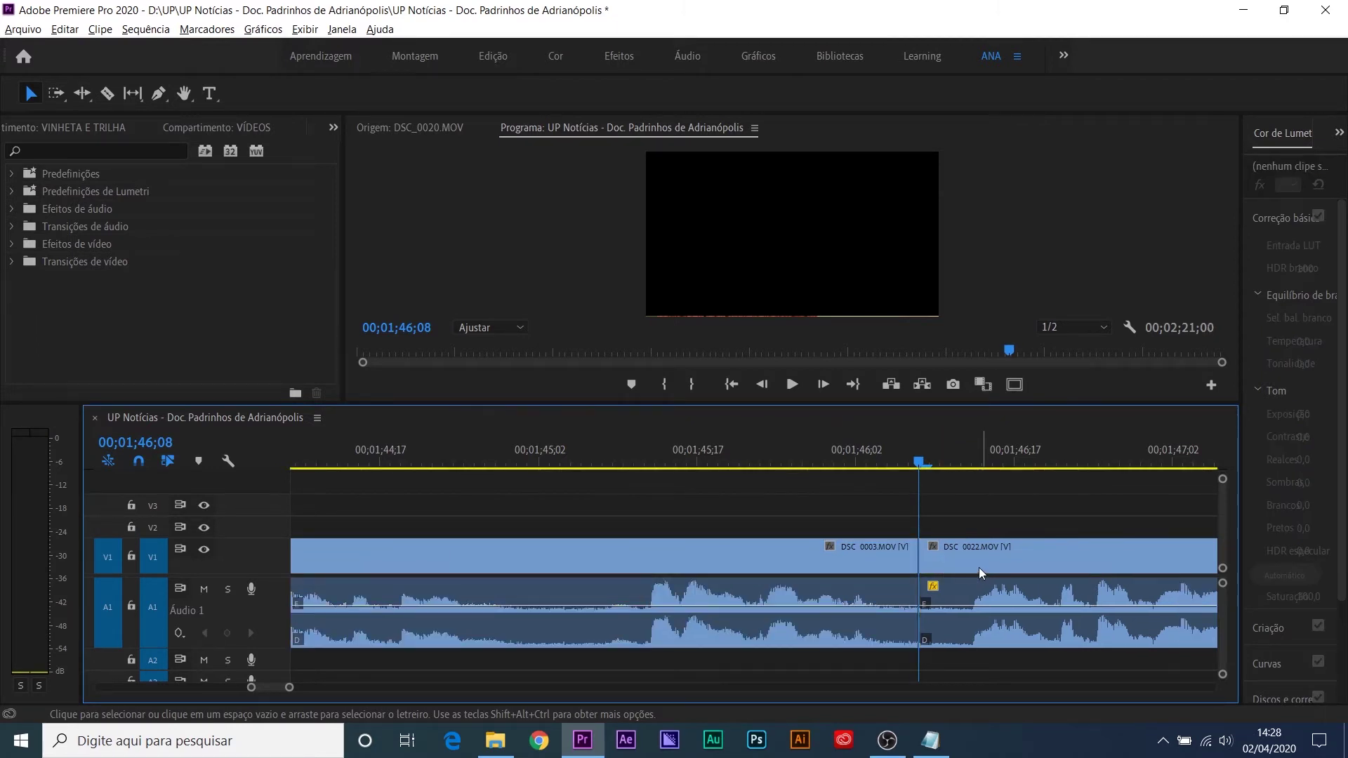
Step: Replay the tightened cut into DSC_0022.MOV, and undo the gap removal and the trim
click(765, 457)
key(space)
key(space)
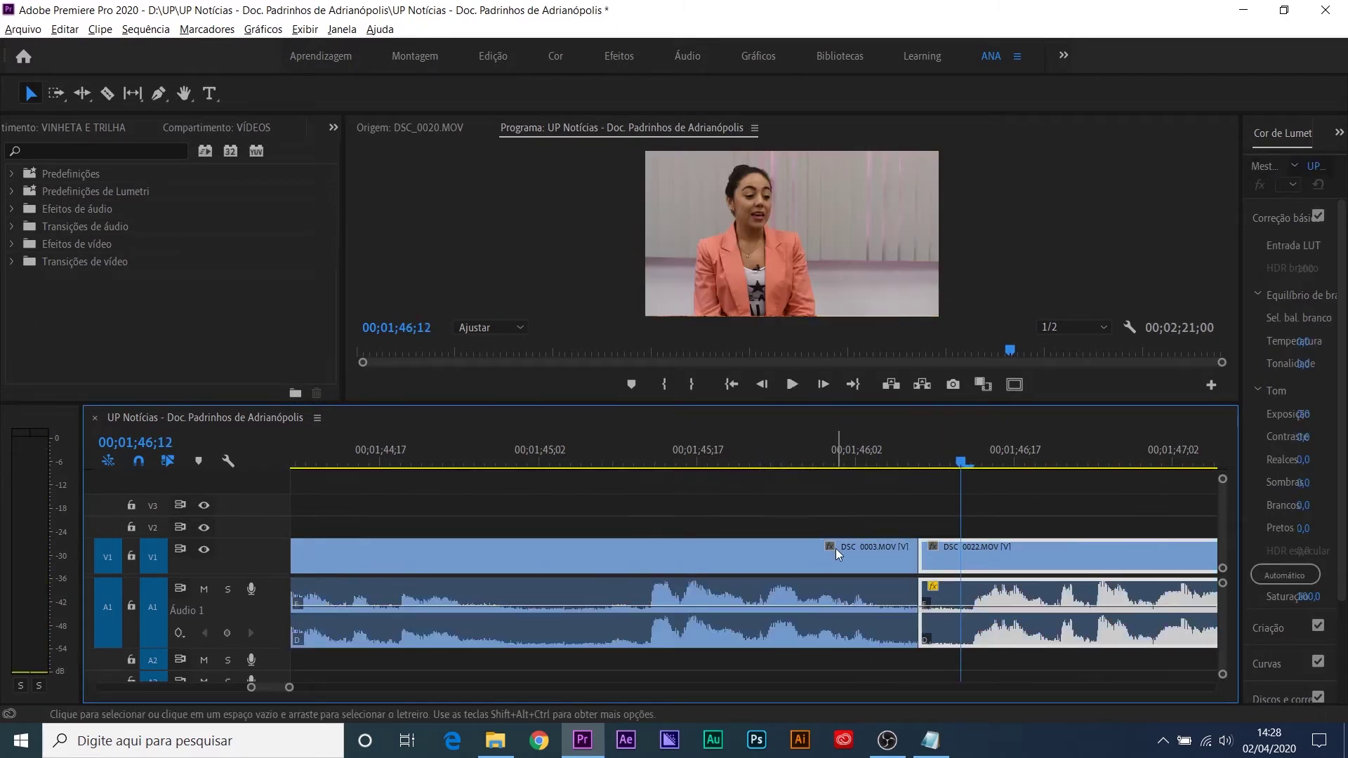
key(ctrl+z)
key(ctrl+z)
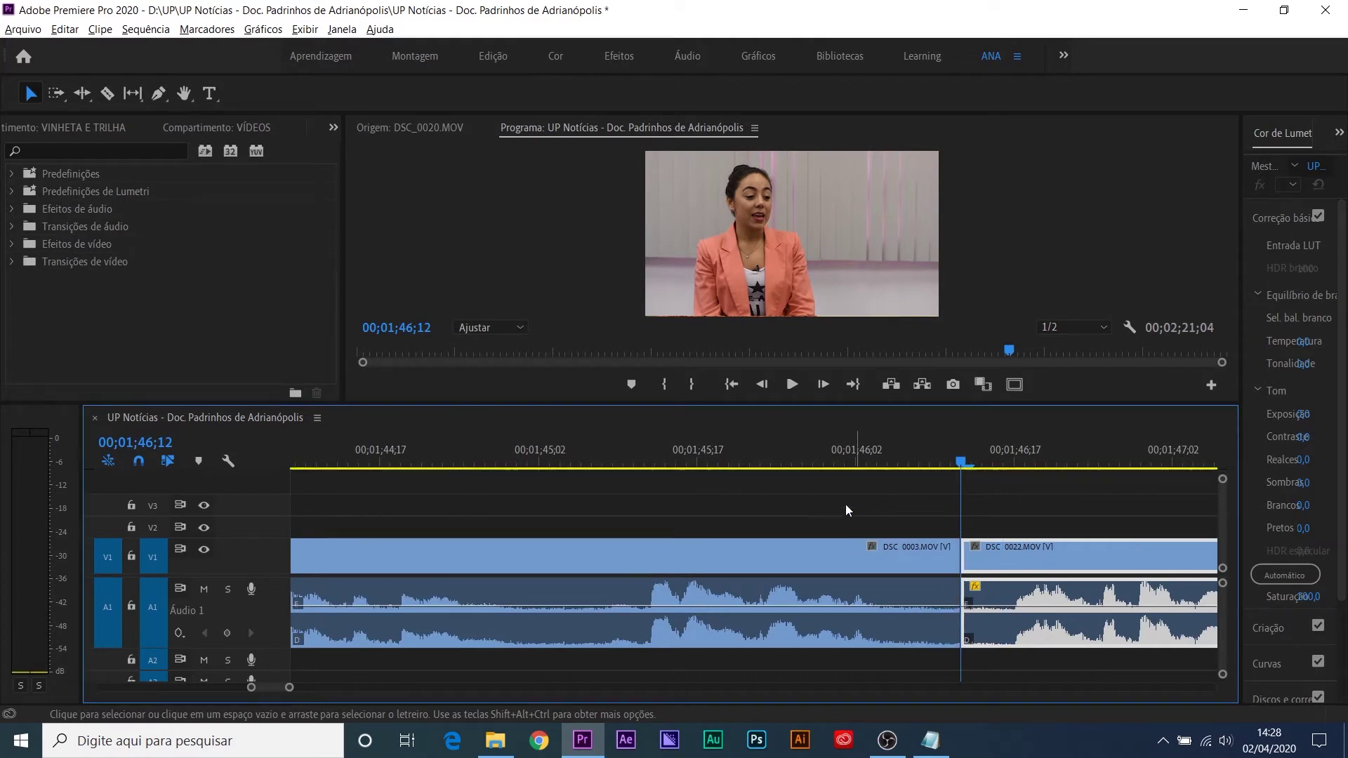
Step: Play the end of the second DSC_0003.MOV clip from about 00;01;45;09 up to the DSC_0022.MOV cut
click(729, 457)
click(615, 460)
key(space)
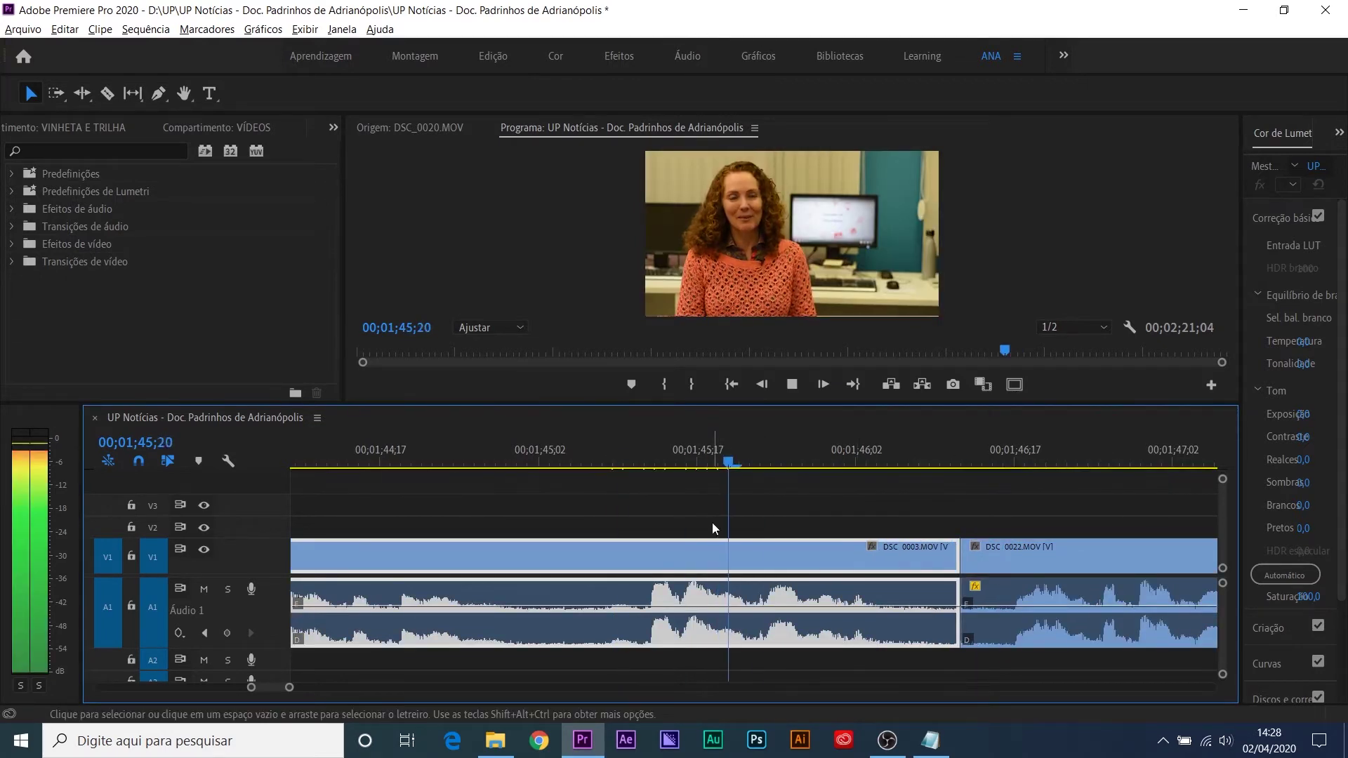
key(space)
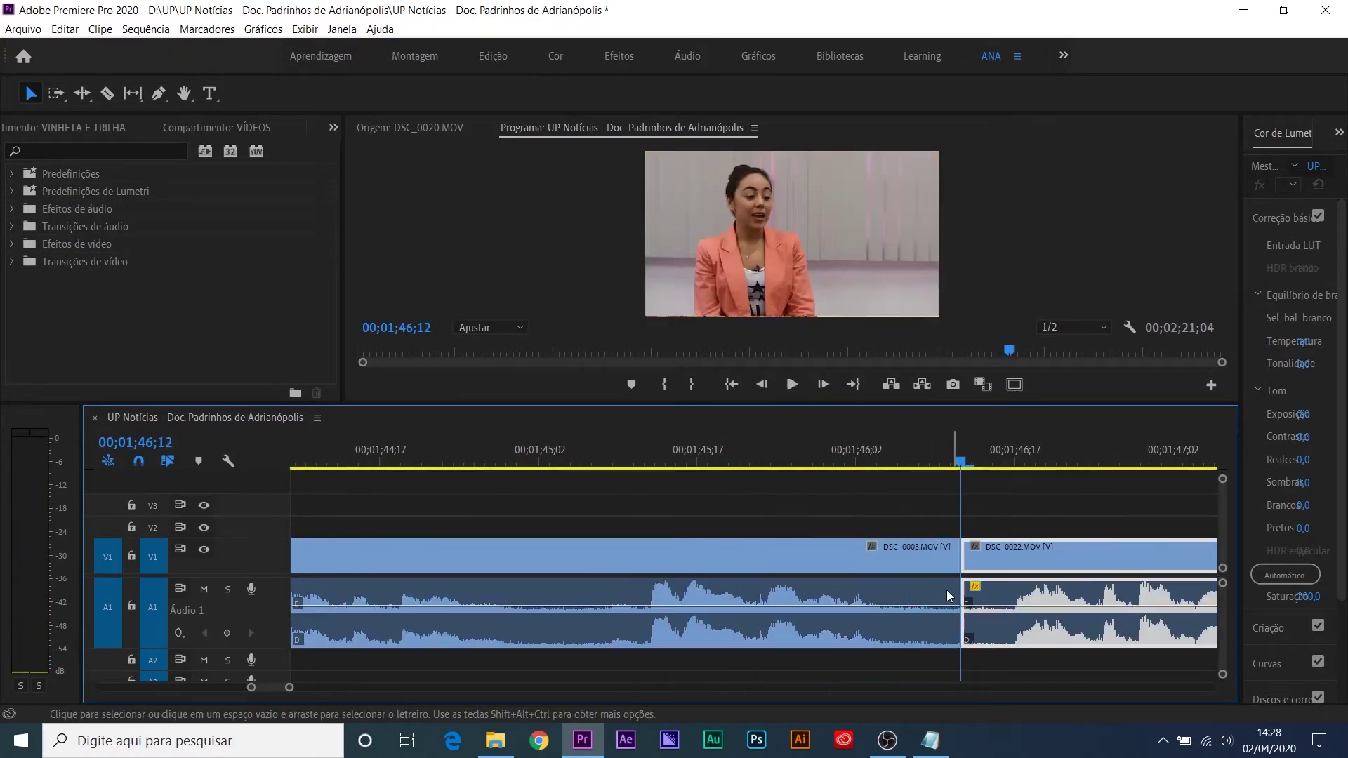
Step: Fade out the second DSC_0003.MOV clip with volume keyframes at about 00;01;46;03 and 00;01;46;09, and trim its end to the last keyframe
ctrl+click(871, 607)
drag(905, 608, 928, 651)
click(930, 637)
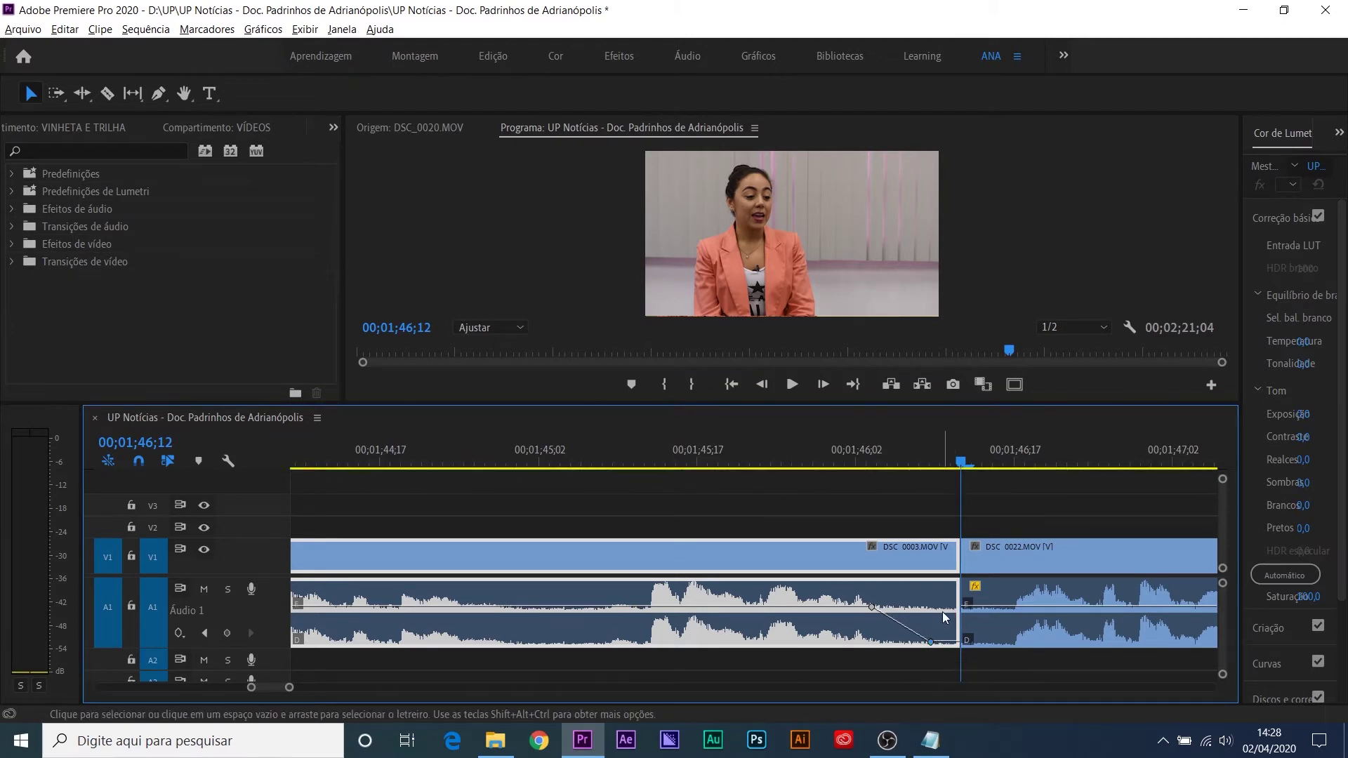
drag(958, 608, 920, 606)
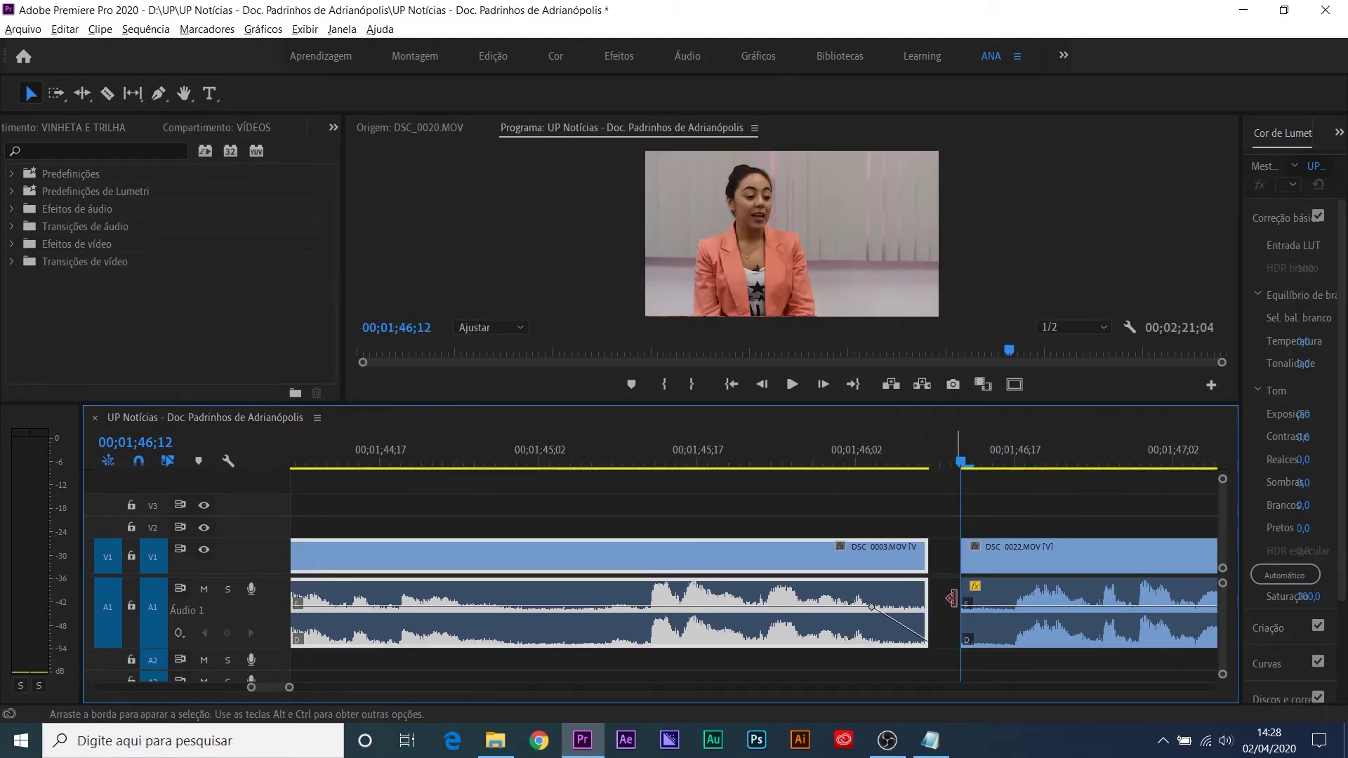
Step: Fade in the DSC_0022.MOV clip with volume keyframes at silence about 00;01;46;17 and full level about 00;01;46;19, and play it
key(space)
click(1024, 642)
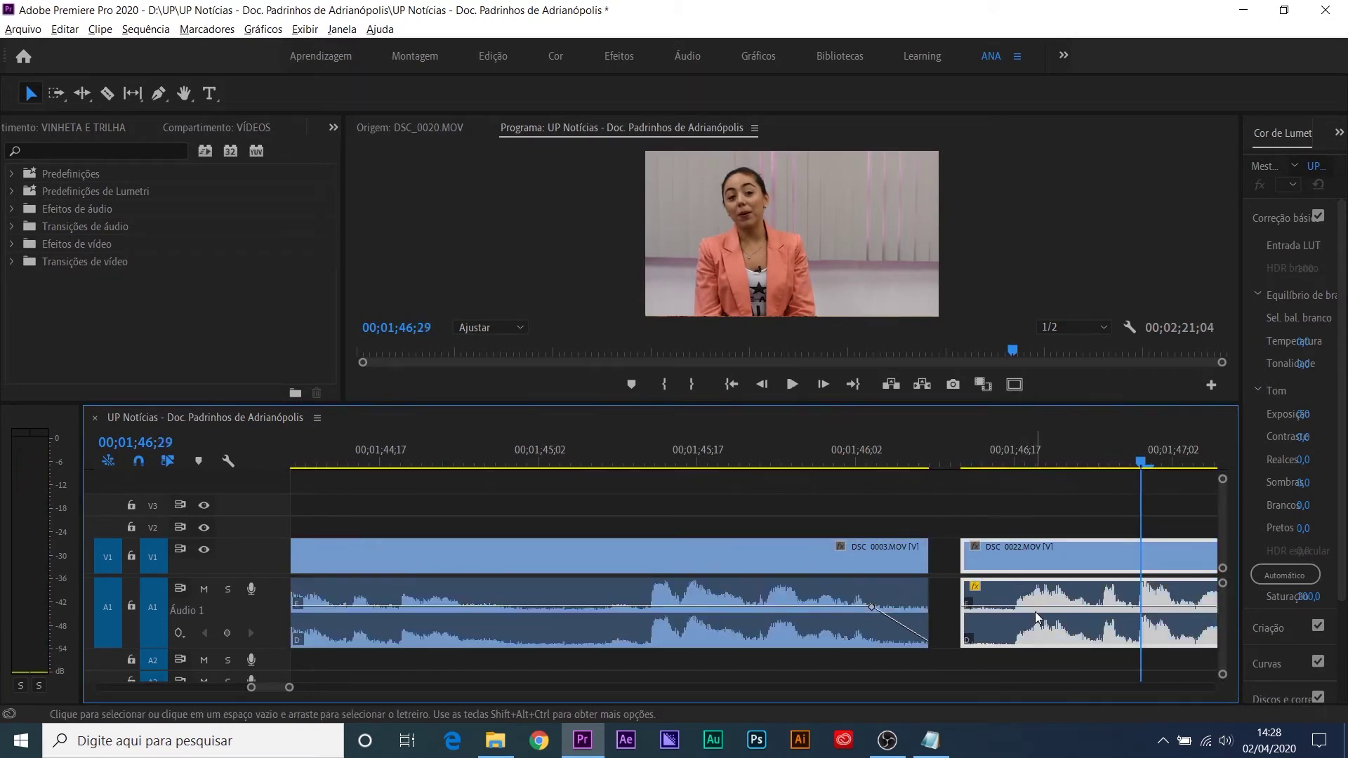
click(1028, 457)
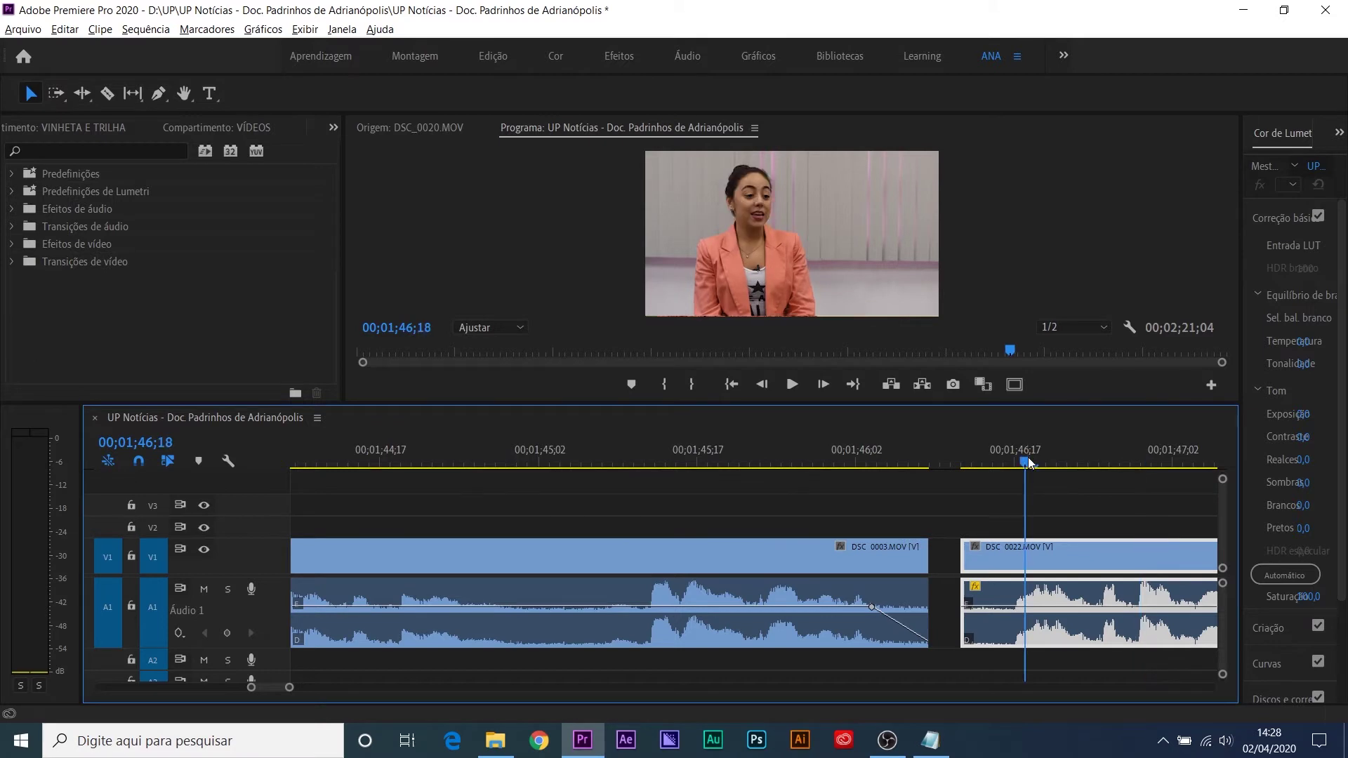
key(=)
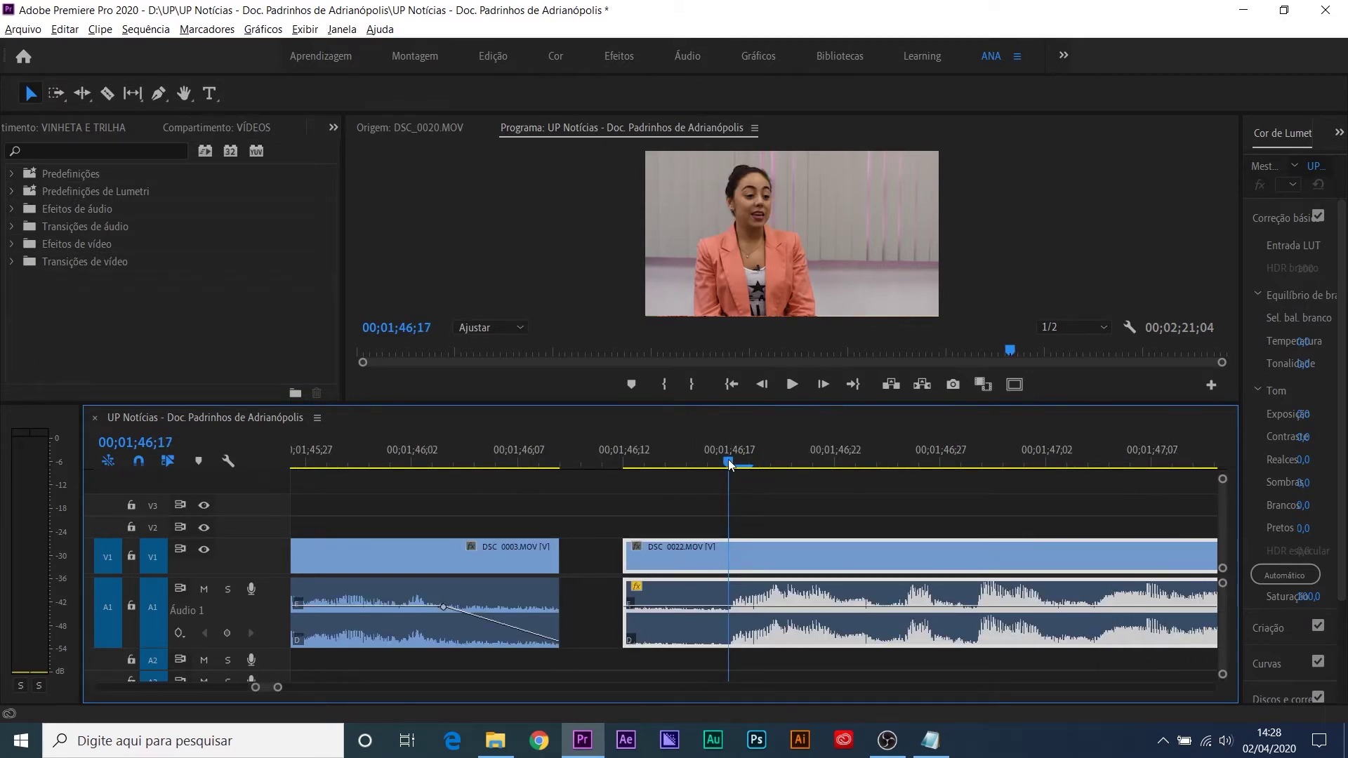
key(shift+Right)
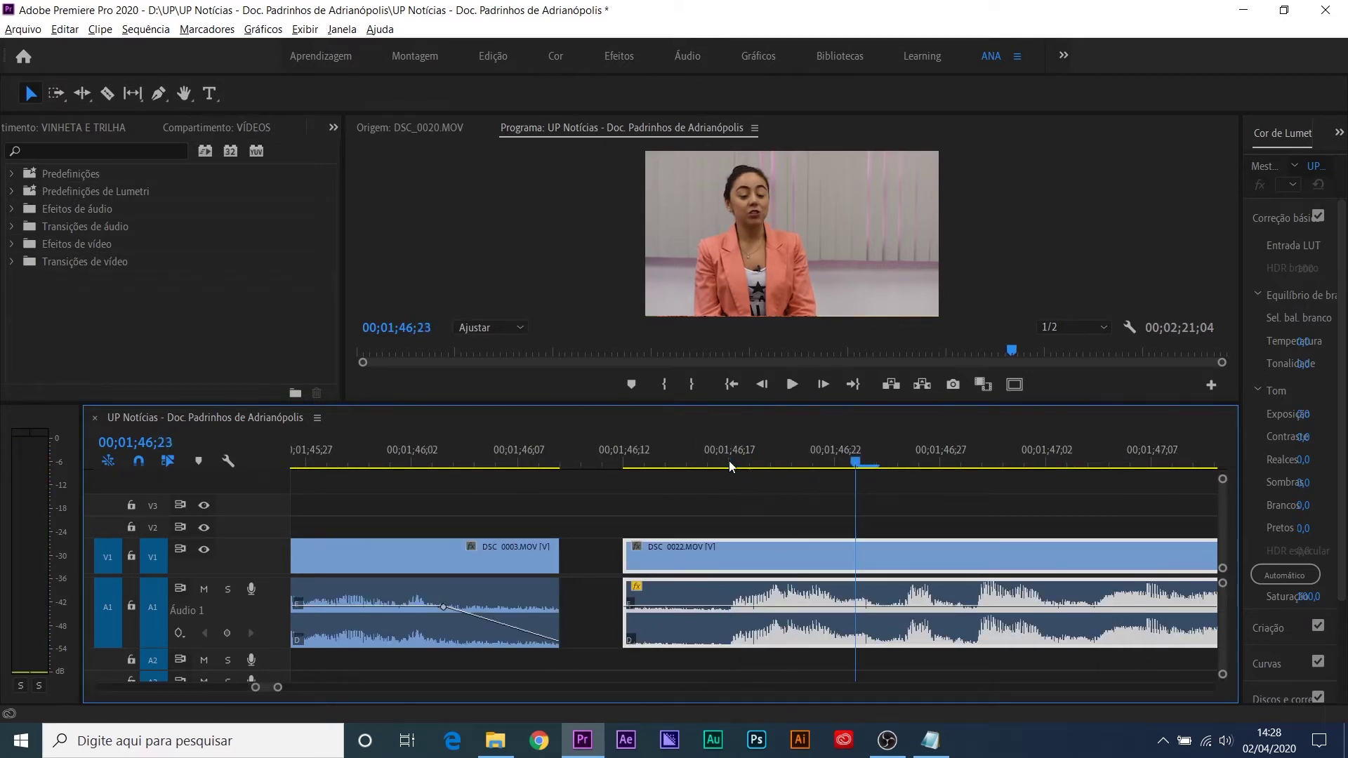
ctrl+click(769, 606)
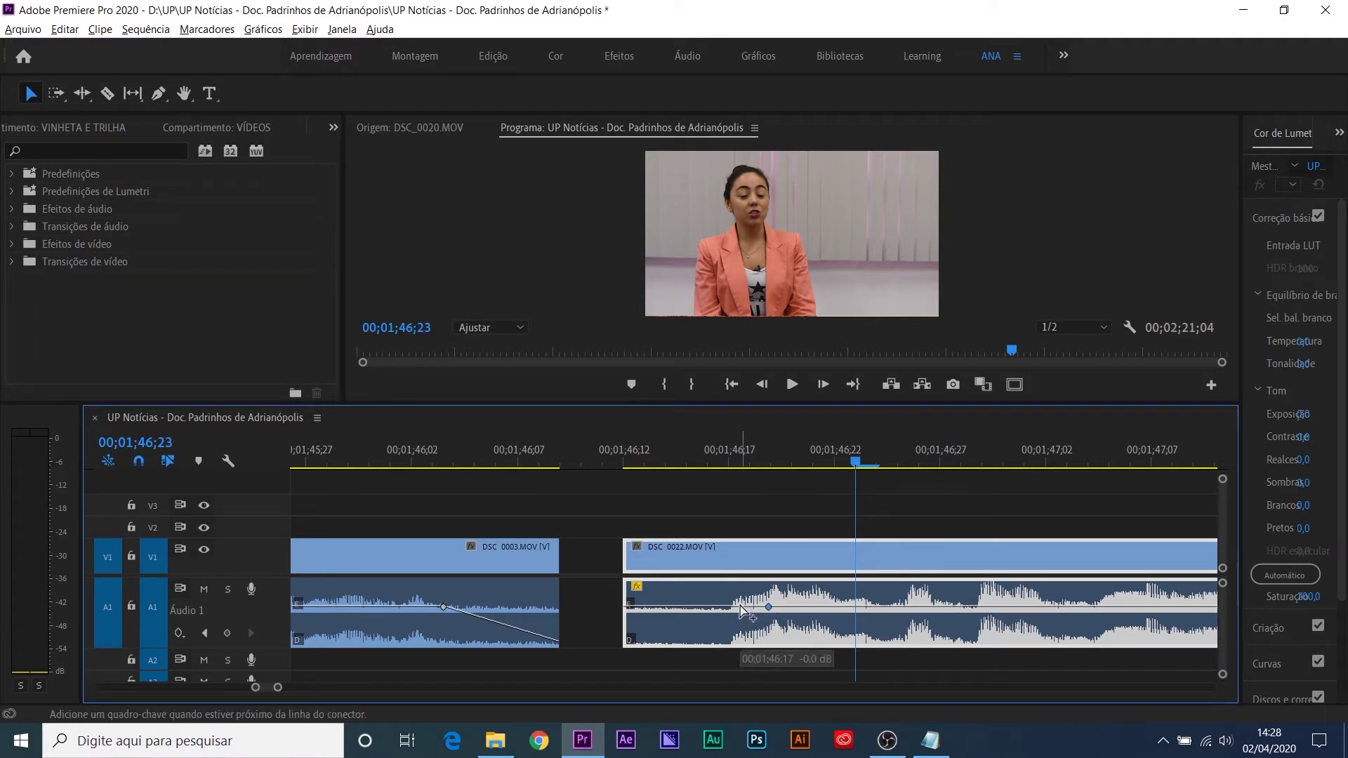
drag(740, 607, 735, 654)
click(699, 458)
key(space)
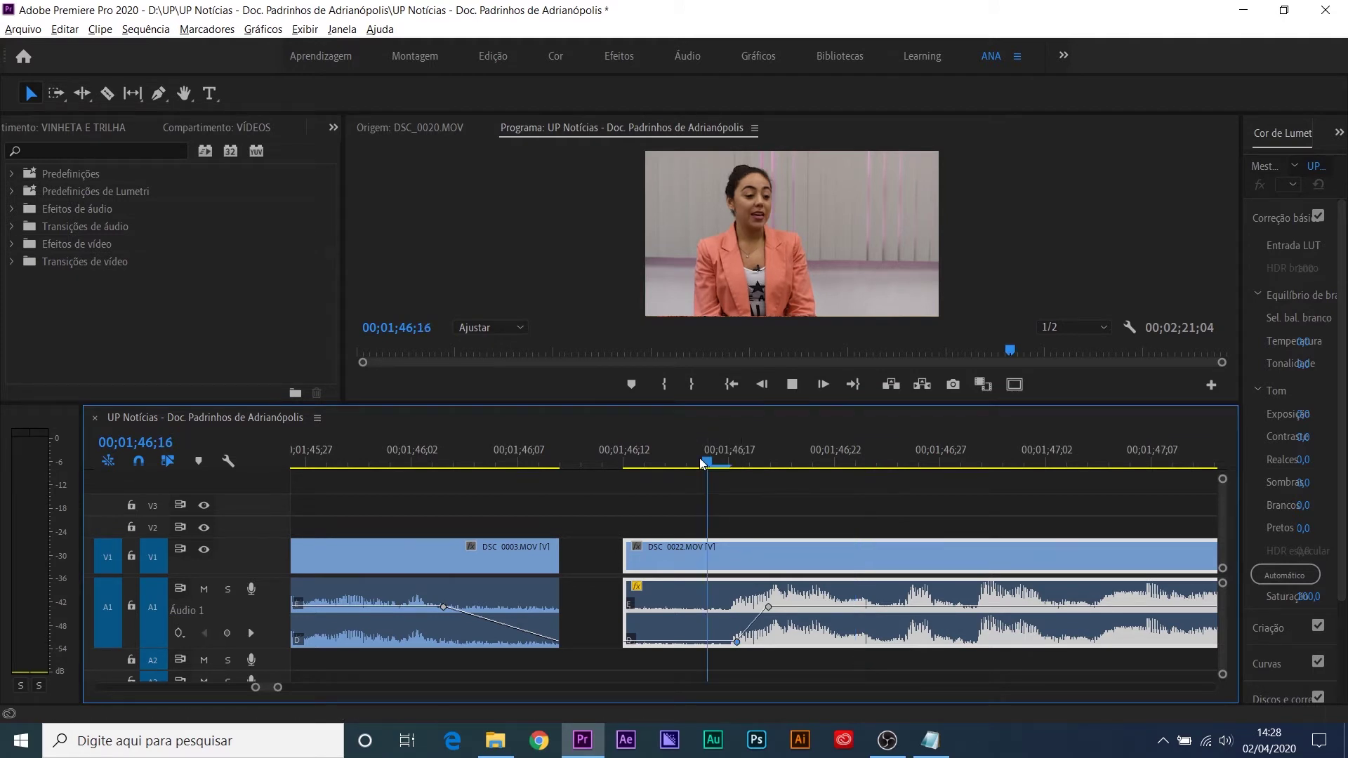
key(space)
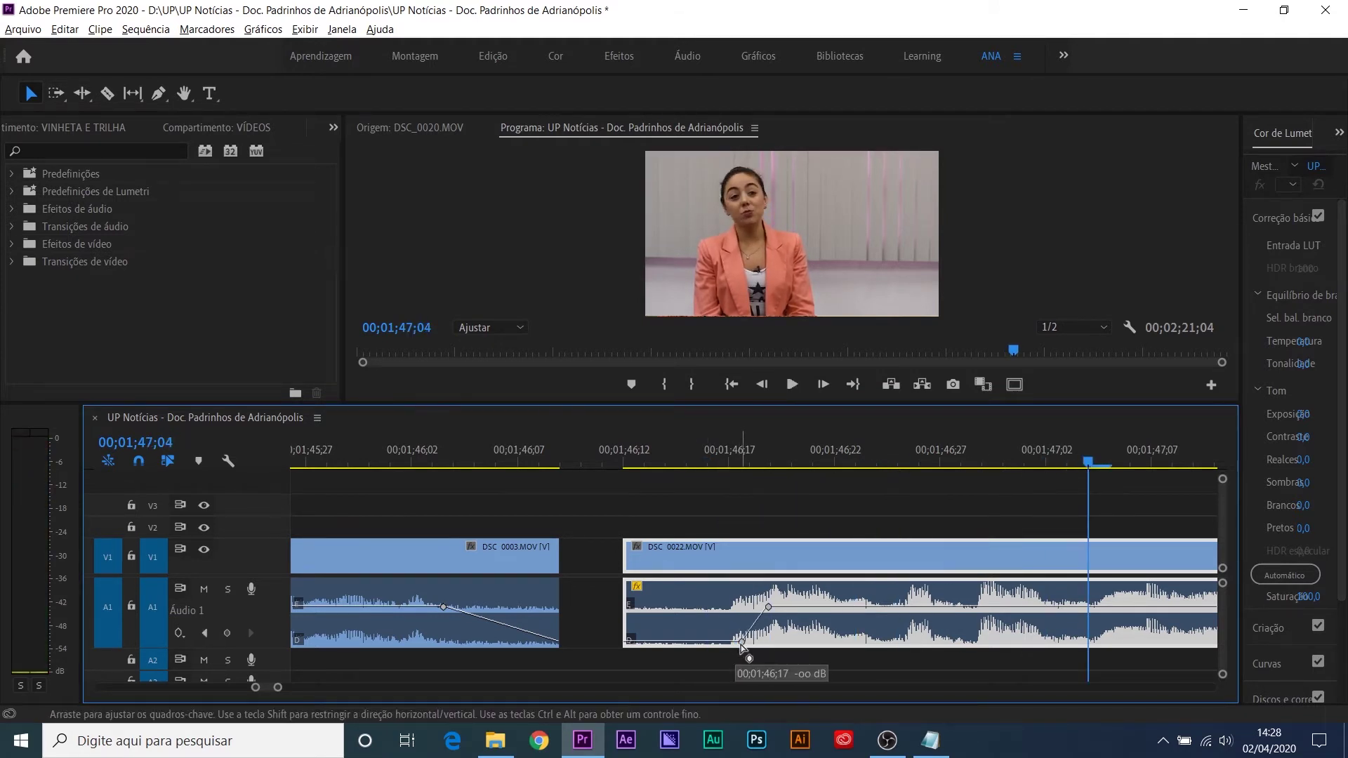
Step: Shift the DSC_0022.MOV fade-in keyframes to about 00;01;46;20 and 00;01;46;21, replaying the start of the speech to check them
drag(768, 607, 800, 608)
click(720, 450)
key(space)
key(space)
drag(743, 643, 773, 655)
click(770, 454)
key(space)
click(790, 461)
click(813, 465)
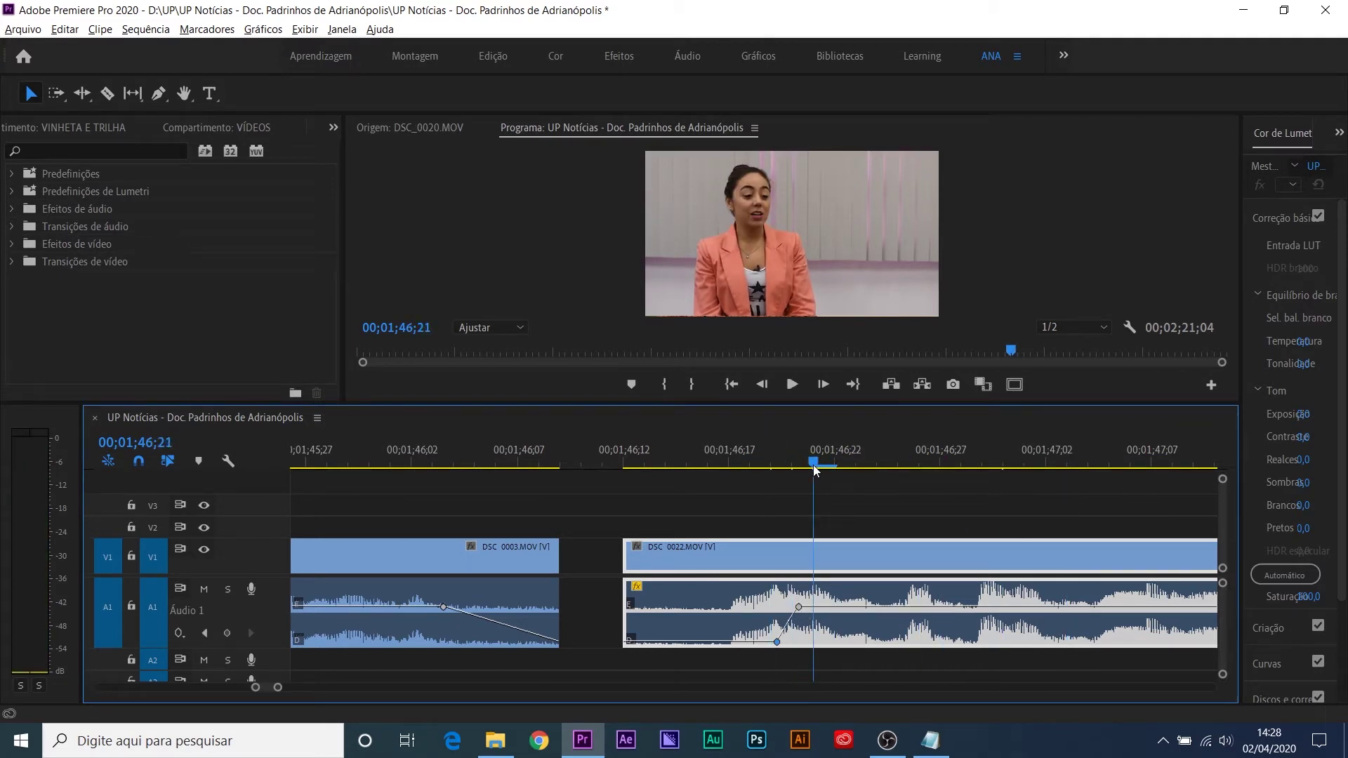
key(space)
click(792, 465)
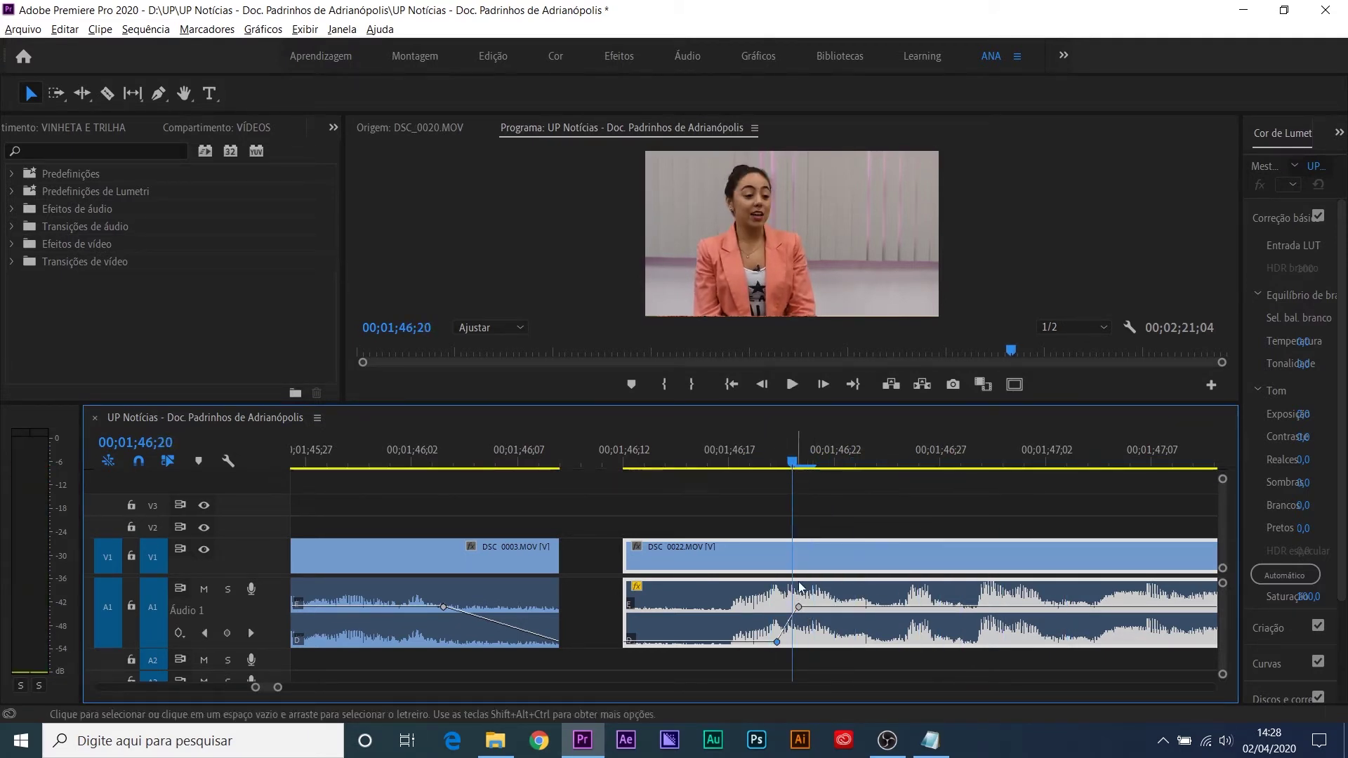
drag(799, 607, 788, 641)
key(space)
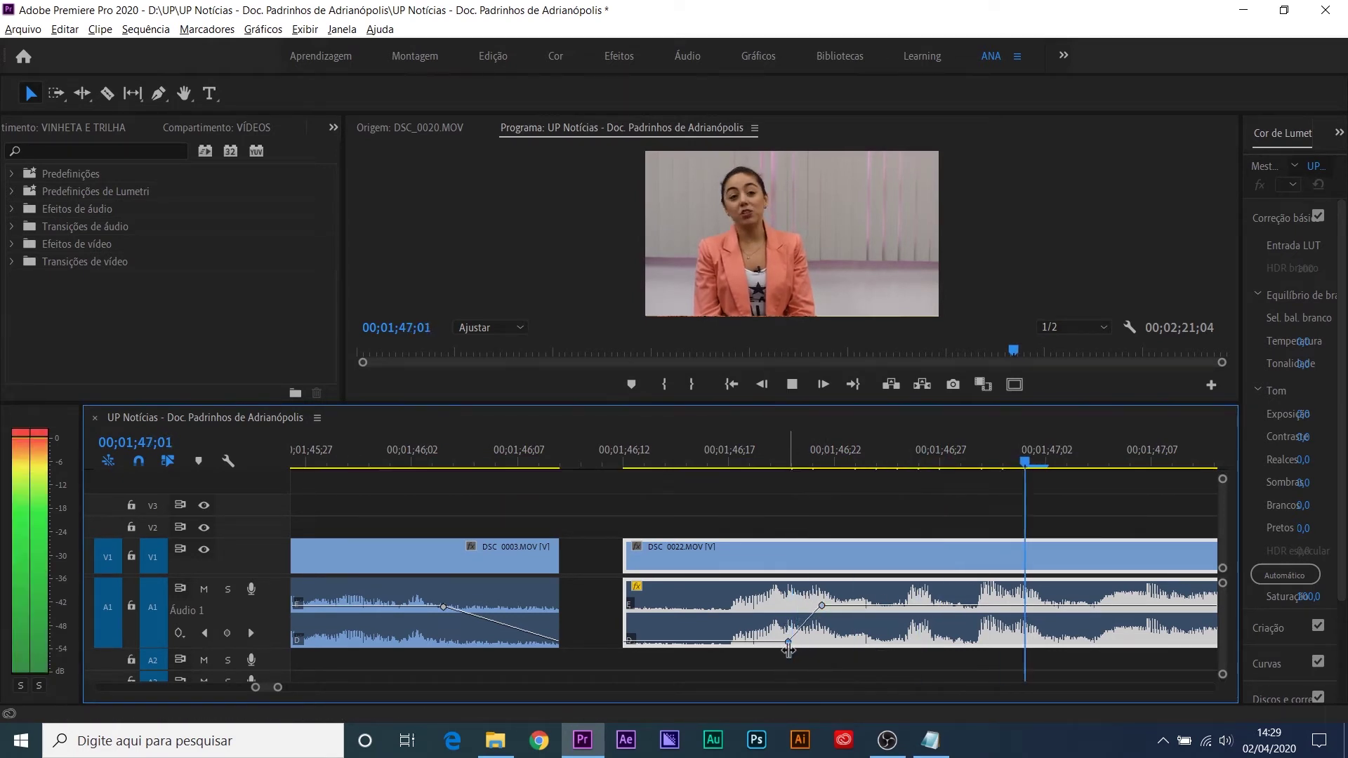
key(space)
Step: Trim the start of the DSC_0022.MOV clip to 00;01;46;18 and play it
key(minus)
key(minus)
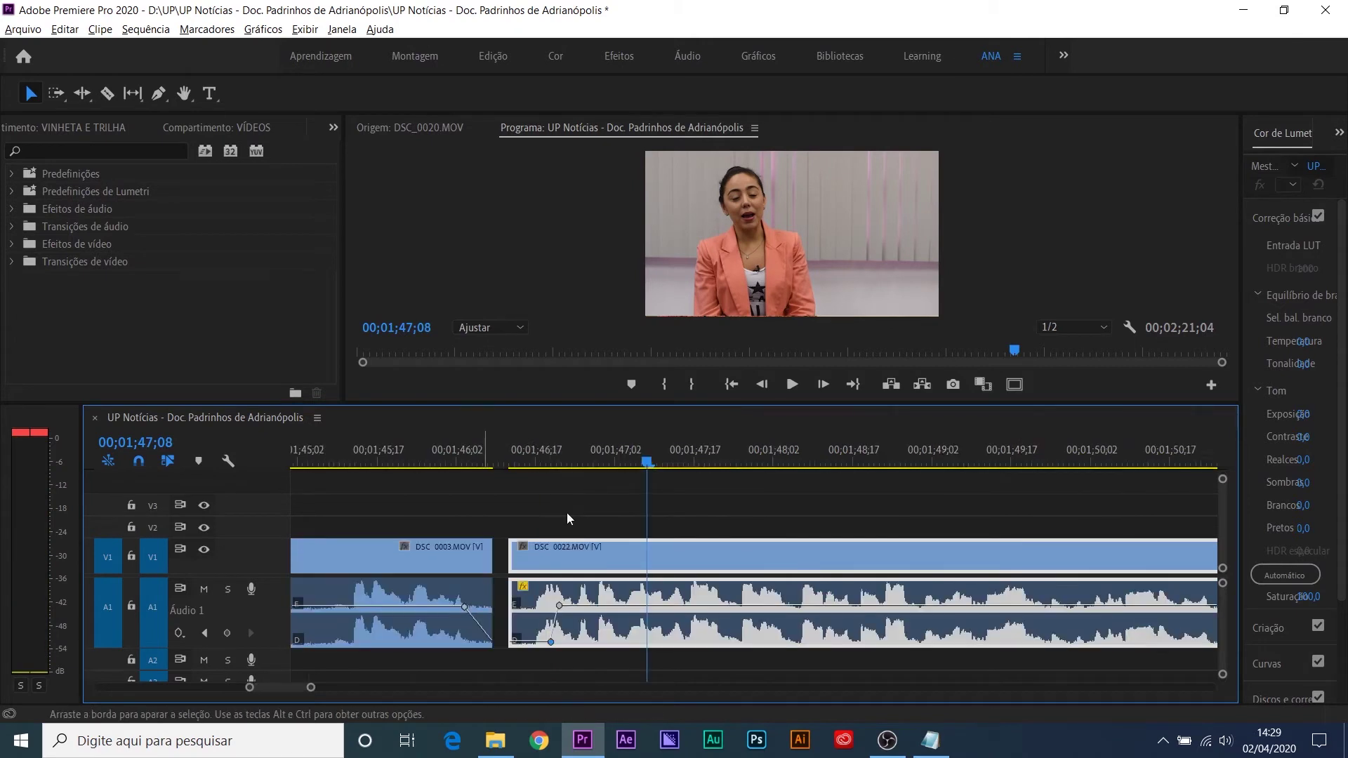
key(equal)
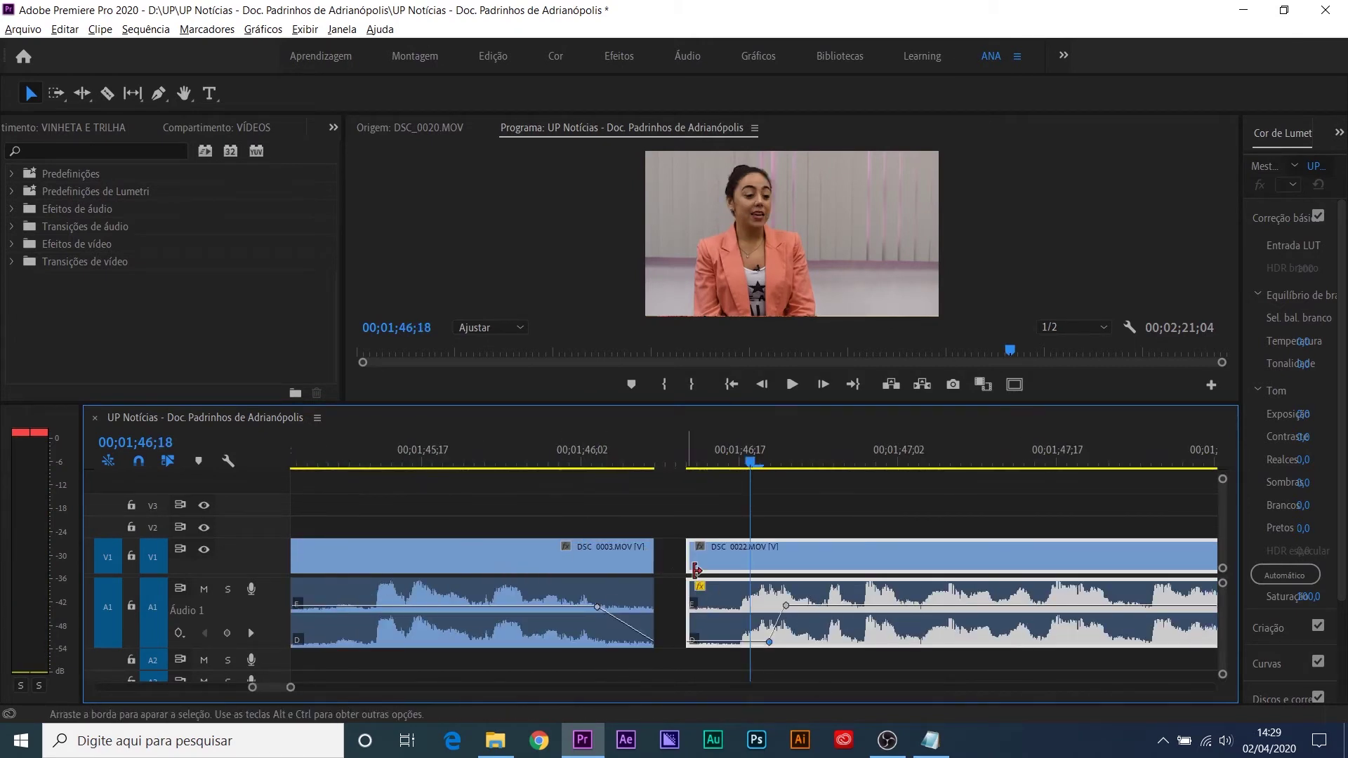
drag(691, 567, 757, 597)
key(equal)
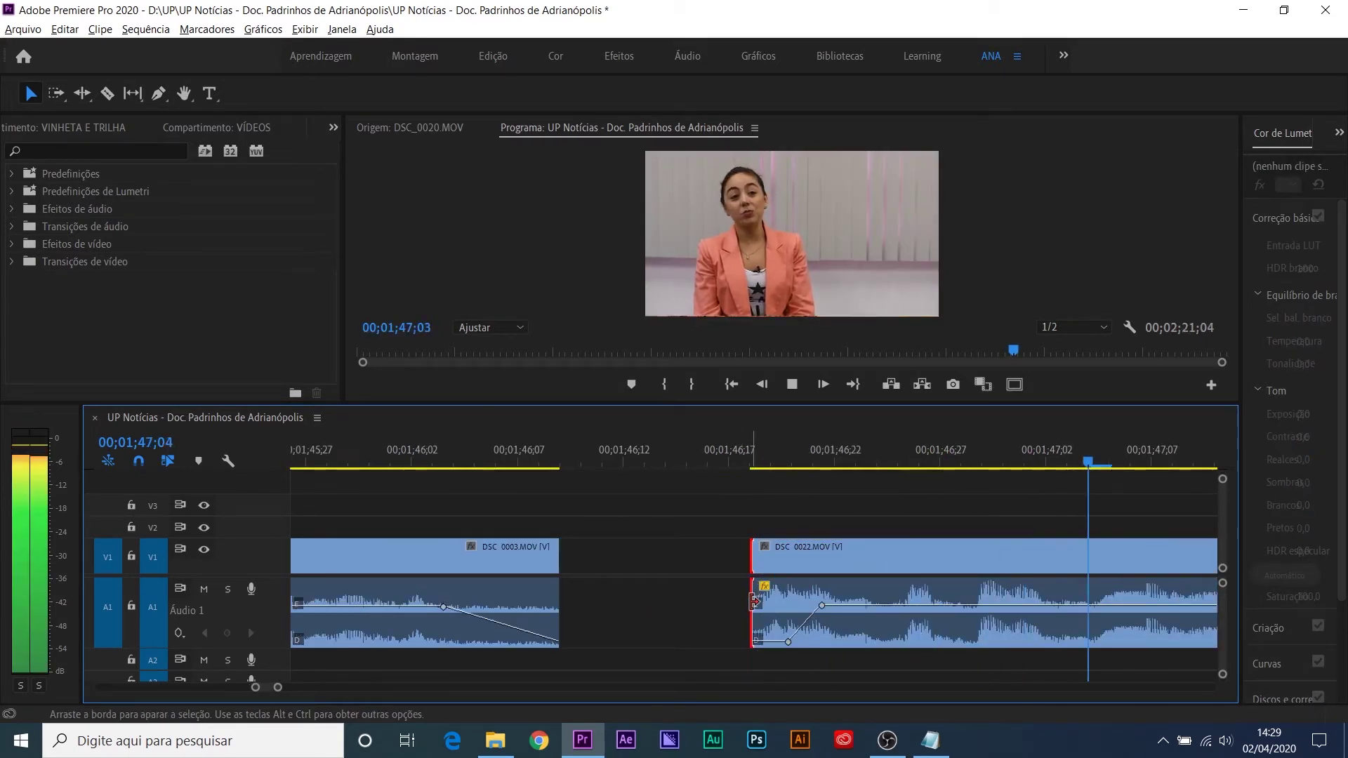
Step: Move the full-level keyframe of the DSC_0022.MOV fade-in to about 00;01;46;22, nudge the silent one slightly later, and replay
click(802, 624)
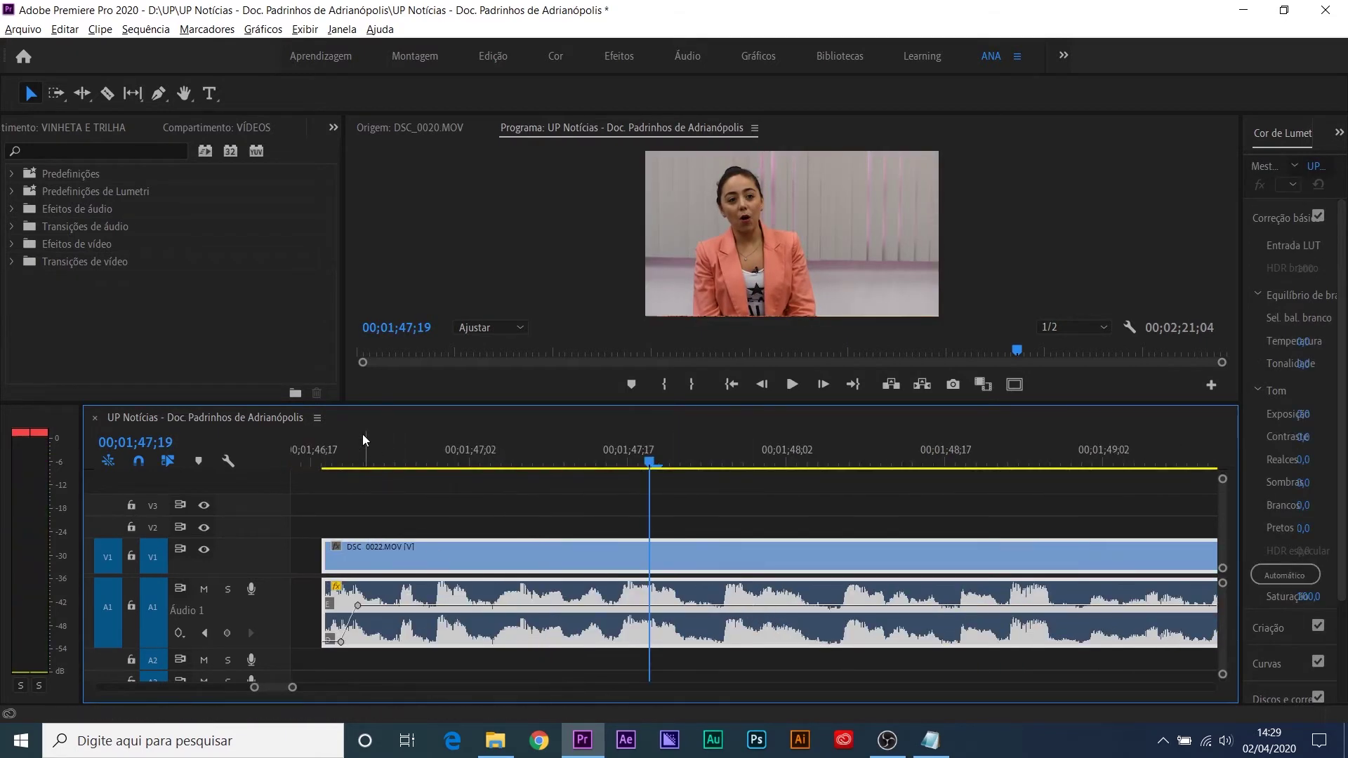
click(352, 453)
key(equal)
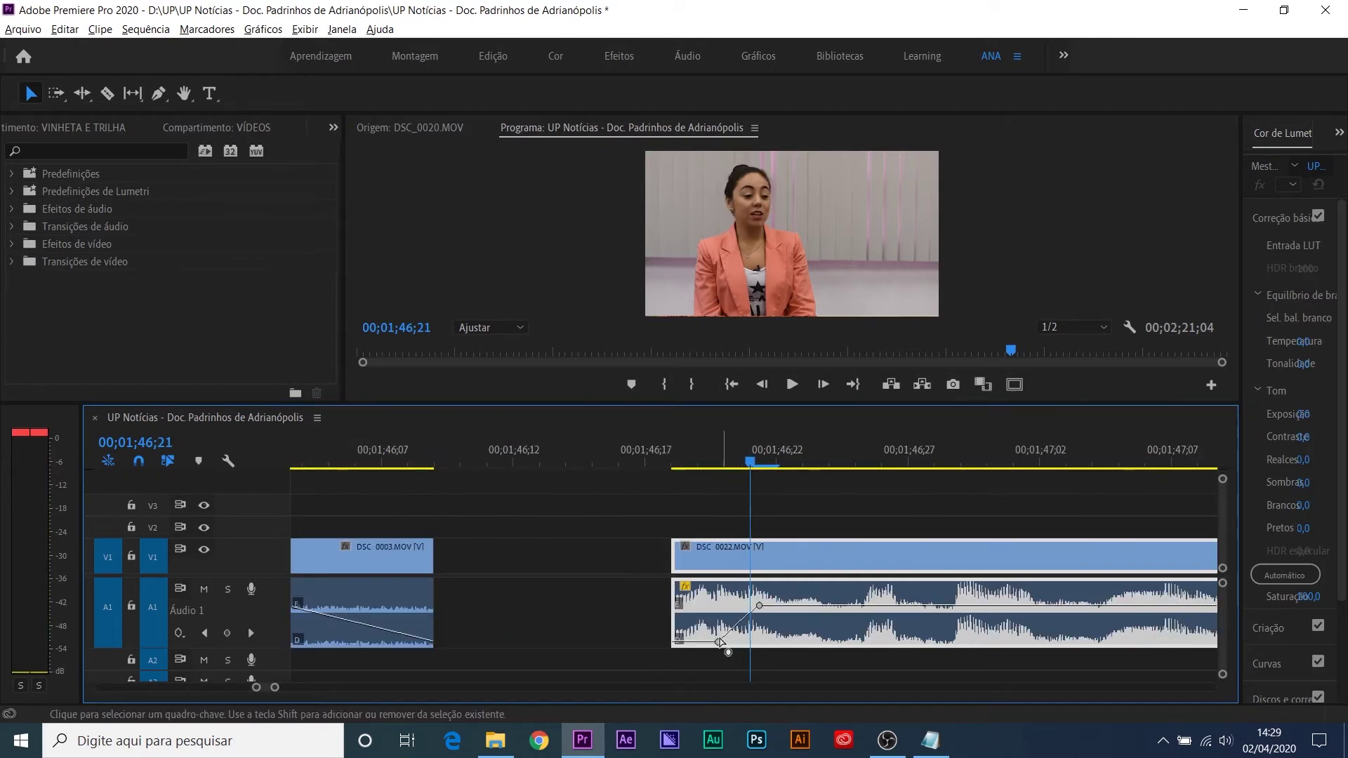
drag(719, 644, 725, 647)
drag(759, 605, 773, 605)
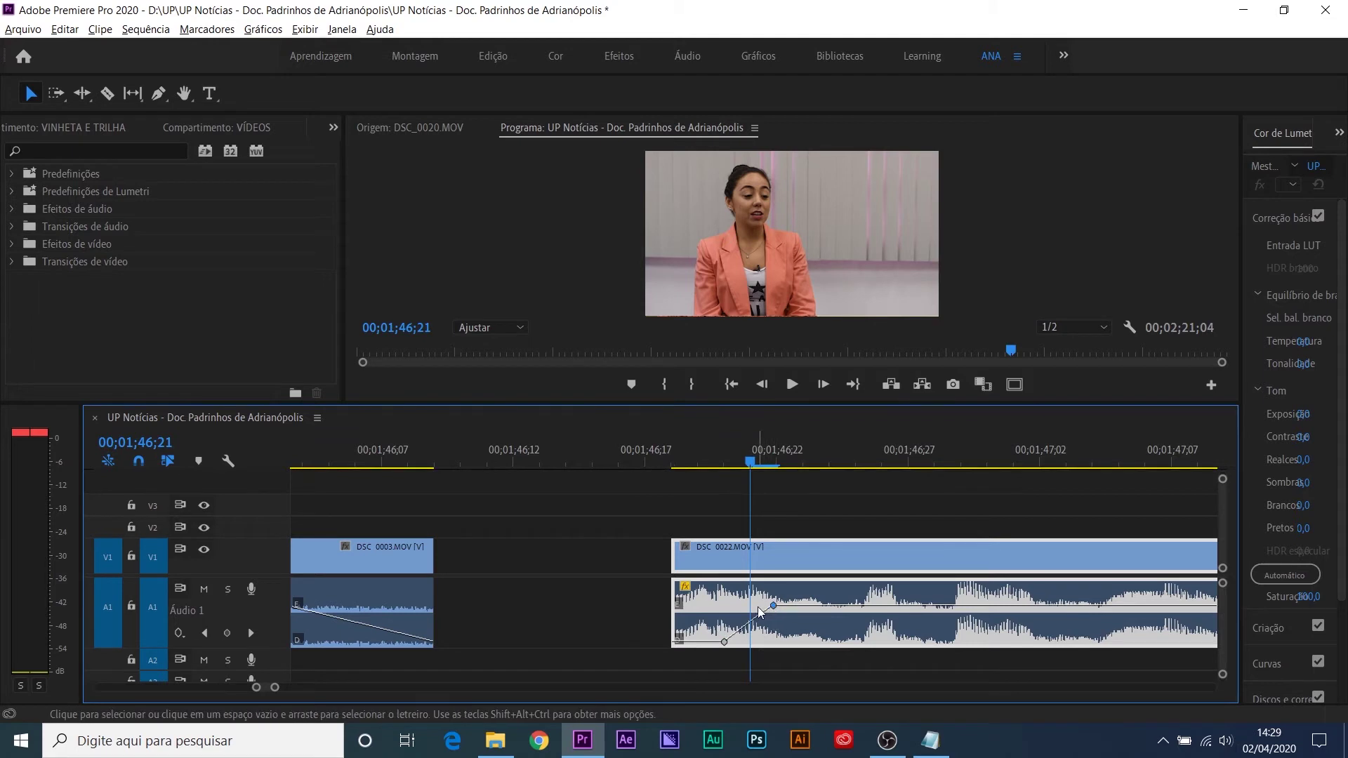
key(space)
Step: Close the gap between the second DSC_0003.MOV clip and DSC_0022.MOV with a ripple delete
key(minus)
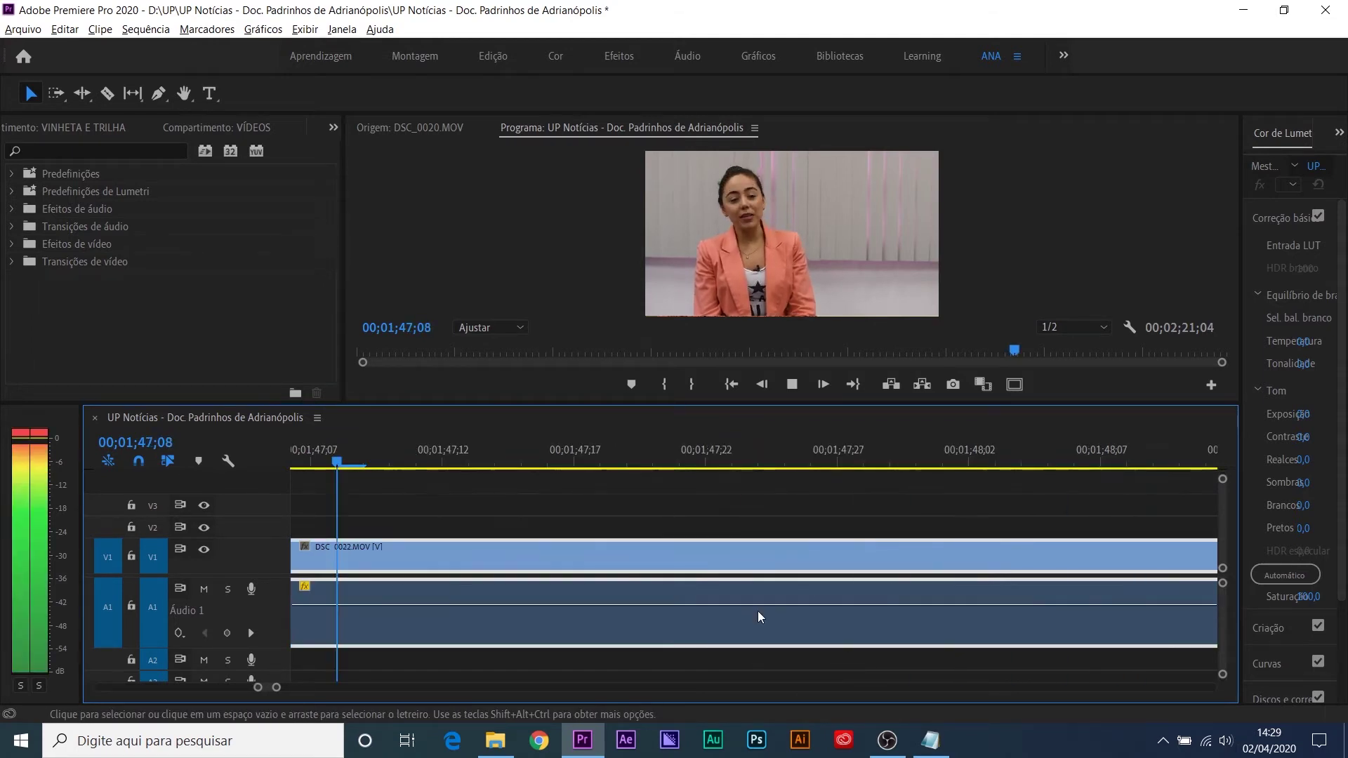
key(minus)
key(minus)
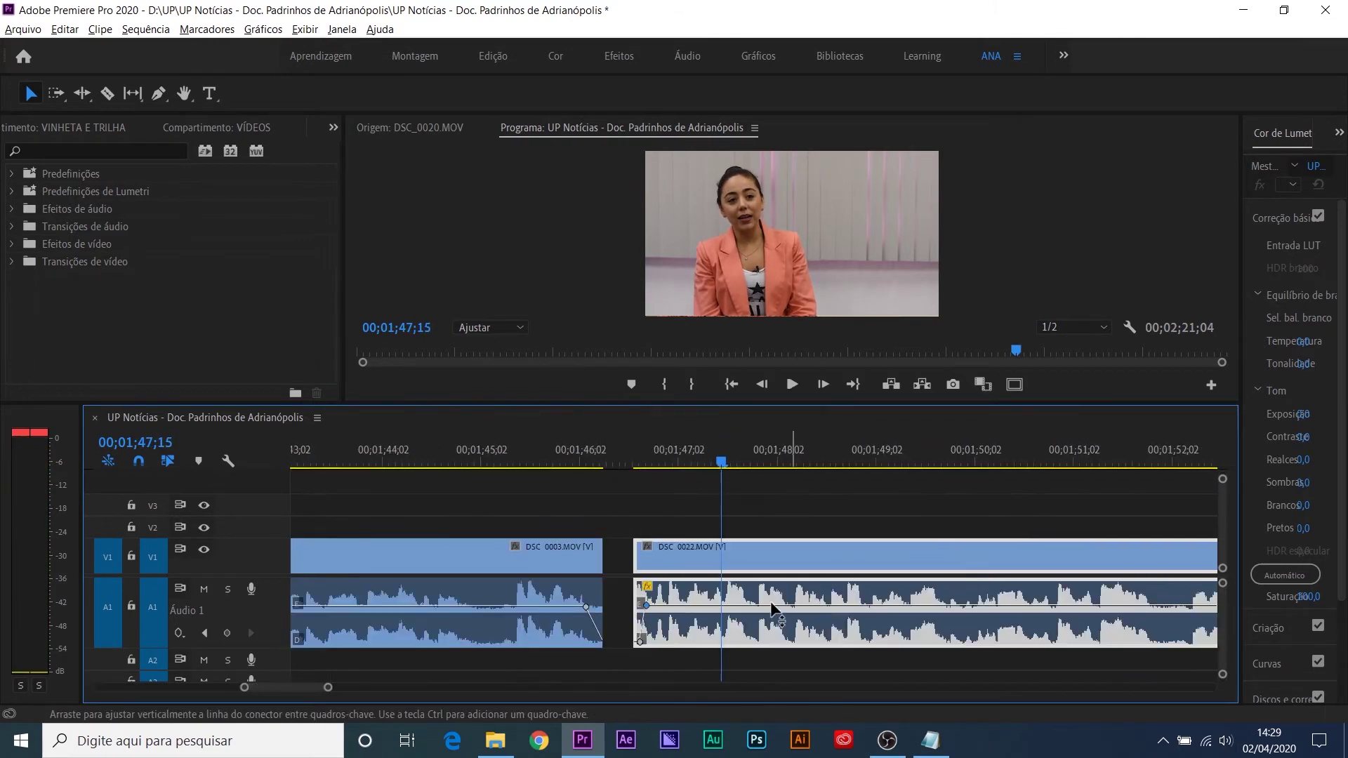
right_click(614, 549)
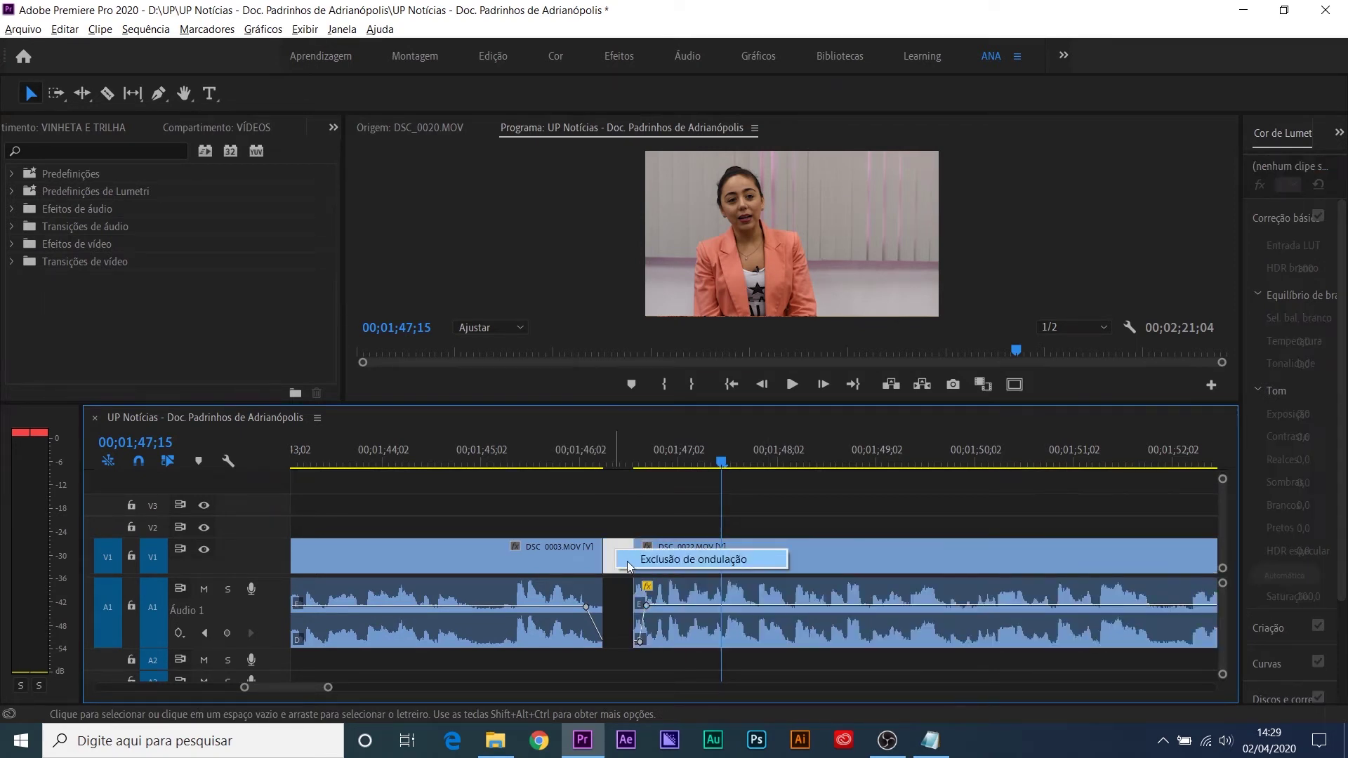
click(626, 559)
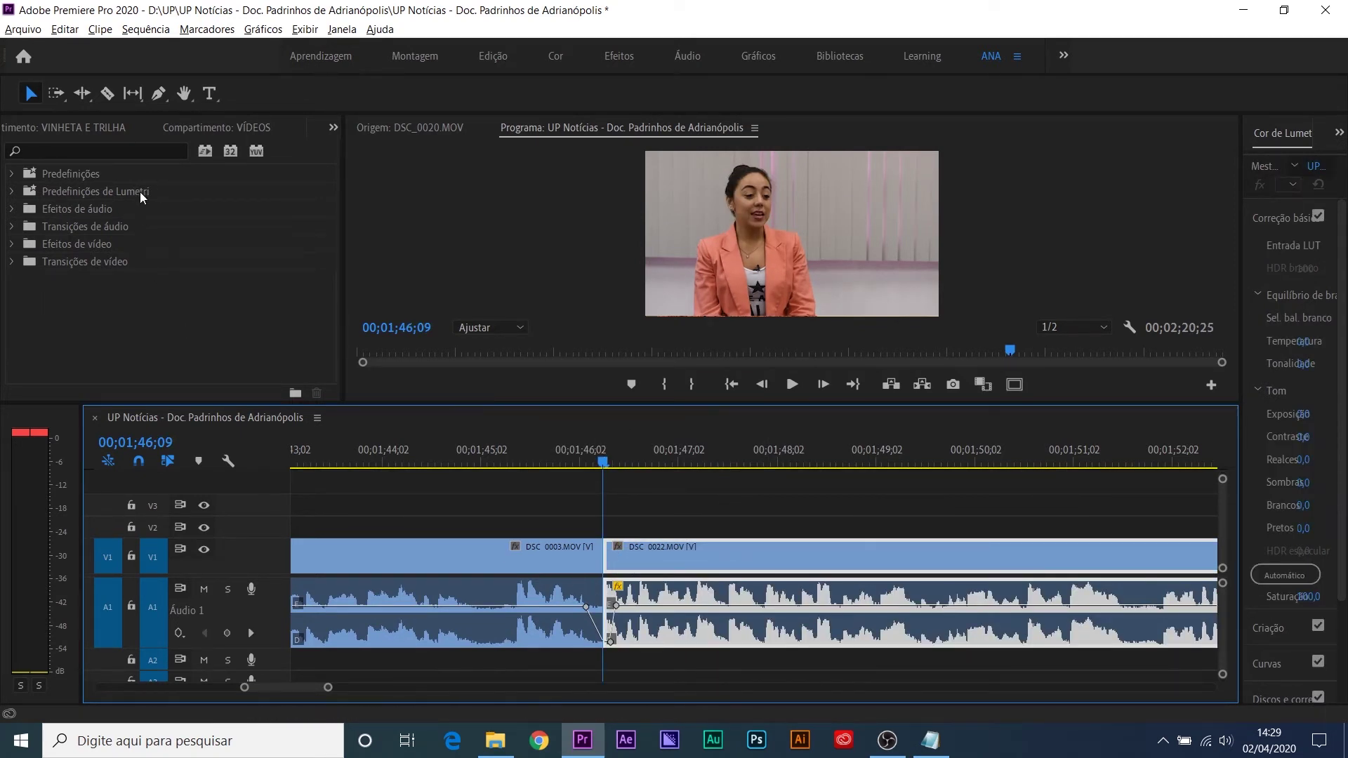
Step: Apply the Empurrar transition used before the first DSC_0003.MOV clip to the cut between the second DSC_0003.MOV and DSC_0022.MOV
key(minus)
key(minus)
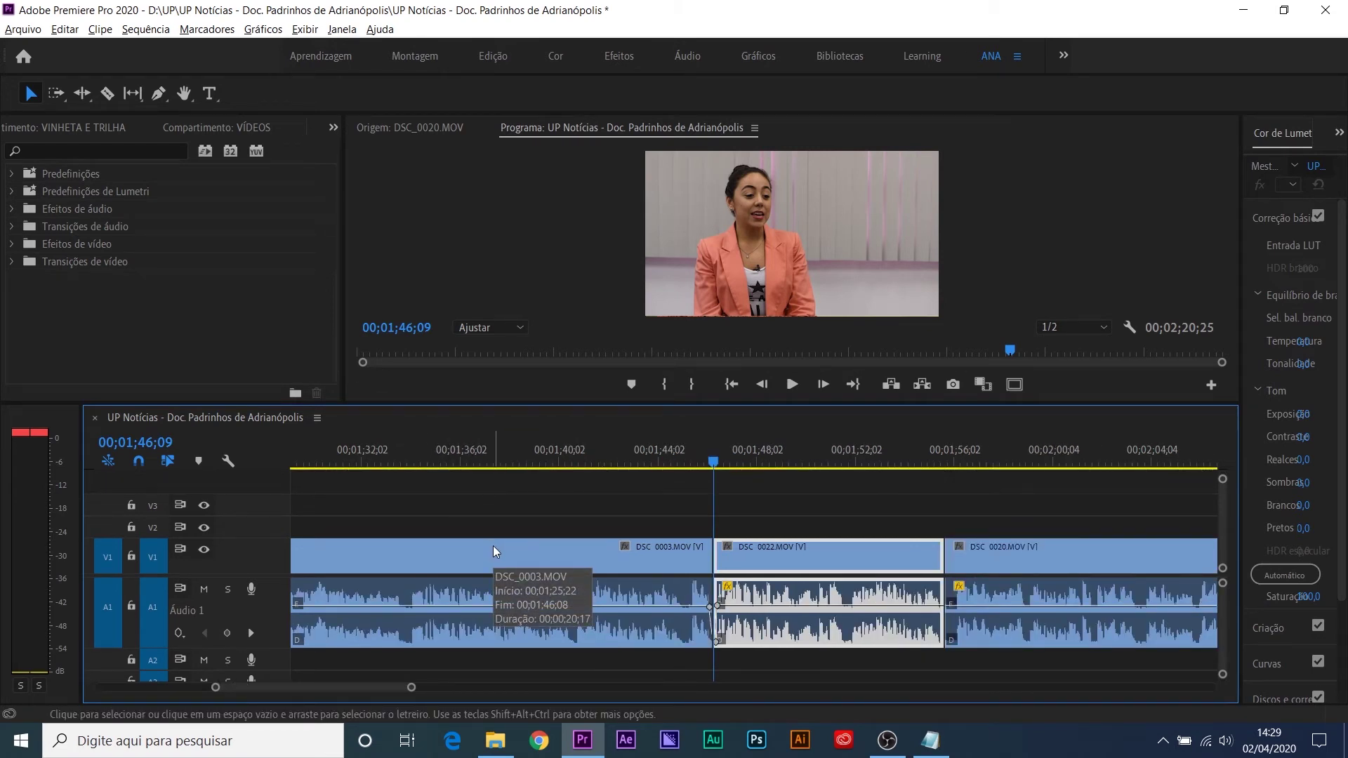
key(Up)
key(Up)
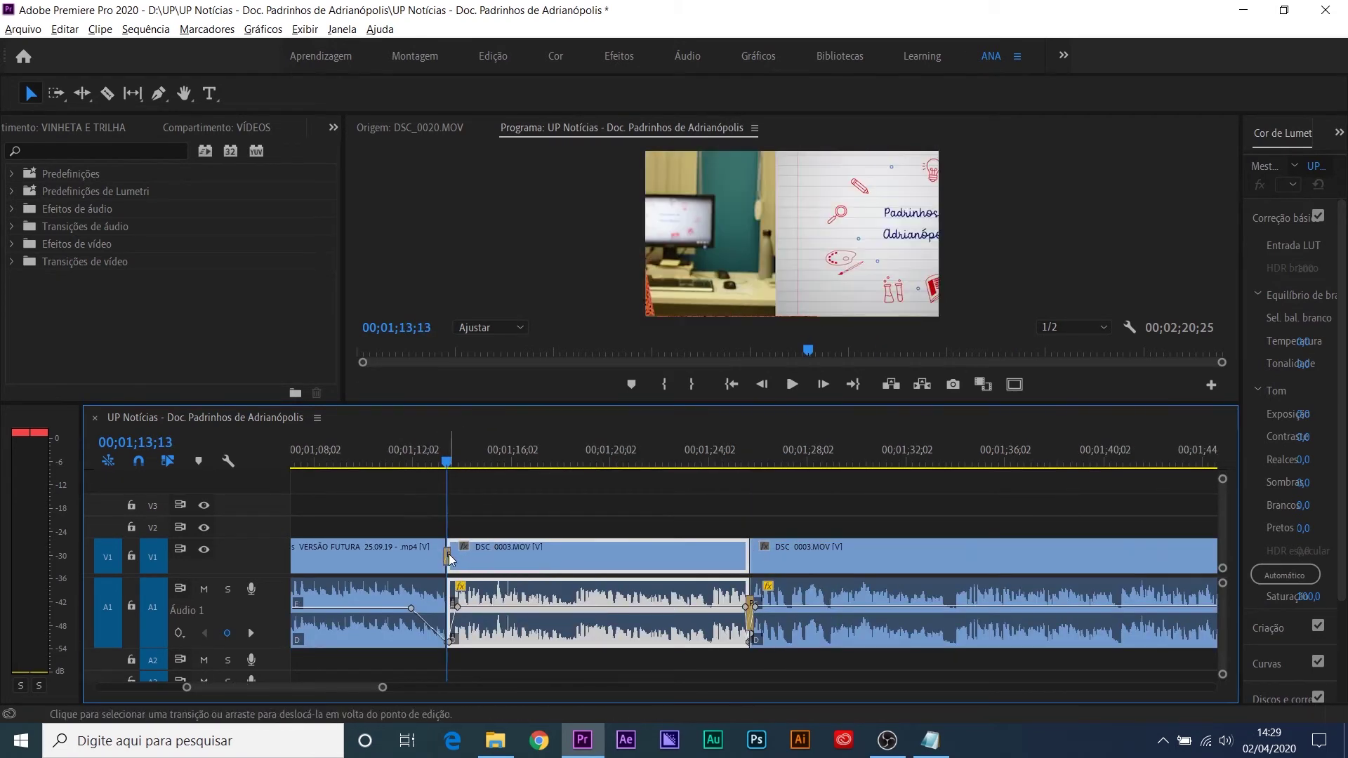
click(448, 556)
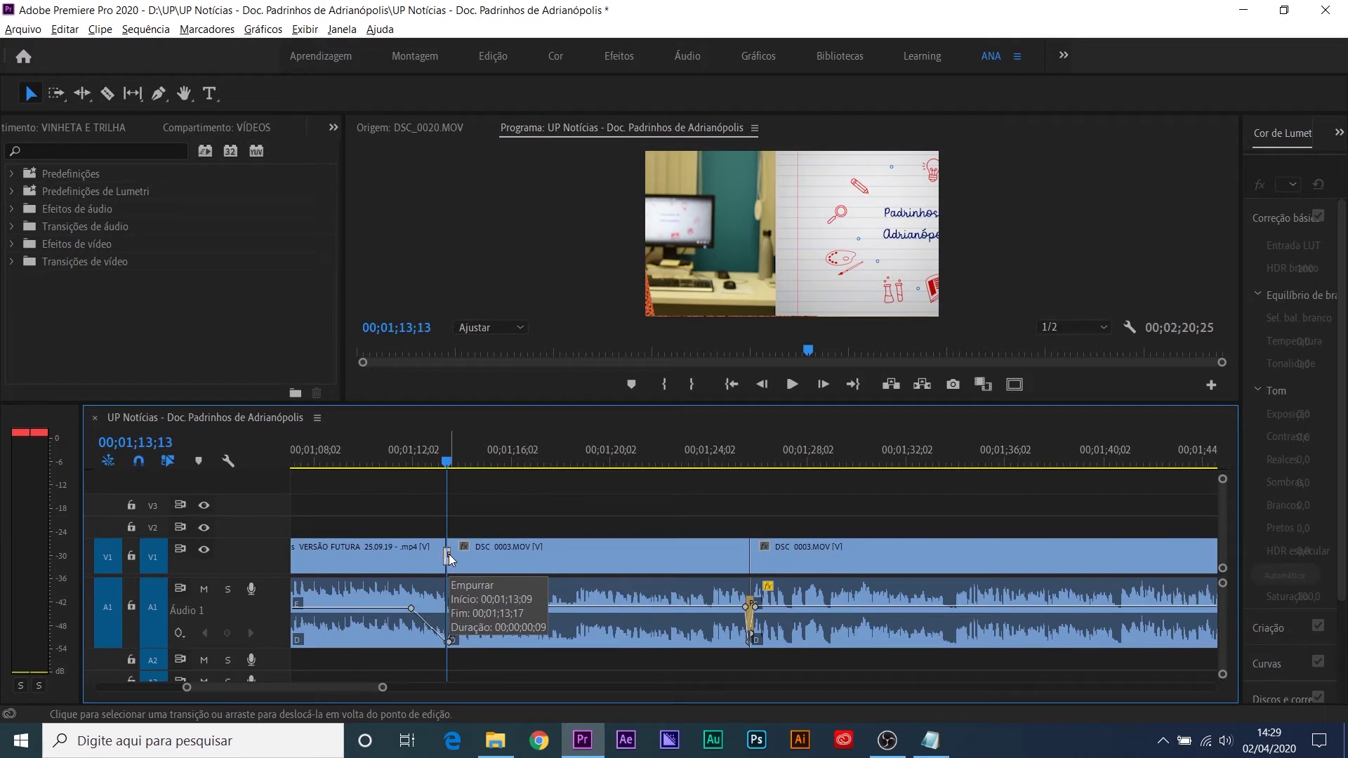
key(Down)
key(Down)
click(744, 557)
key(ctrl+d)
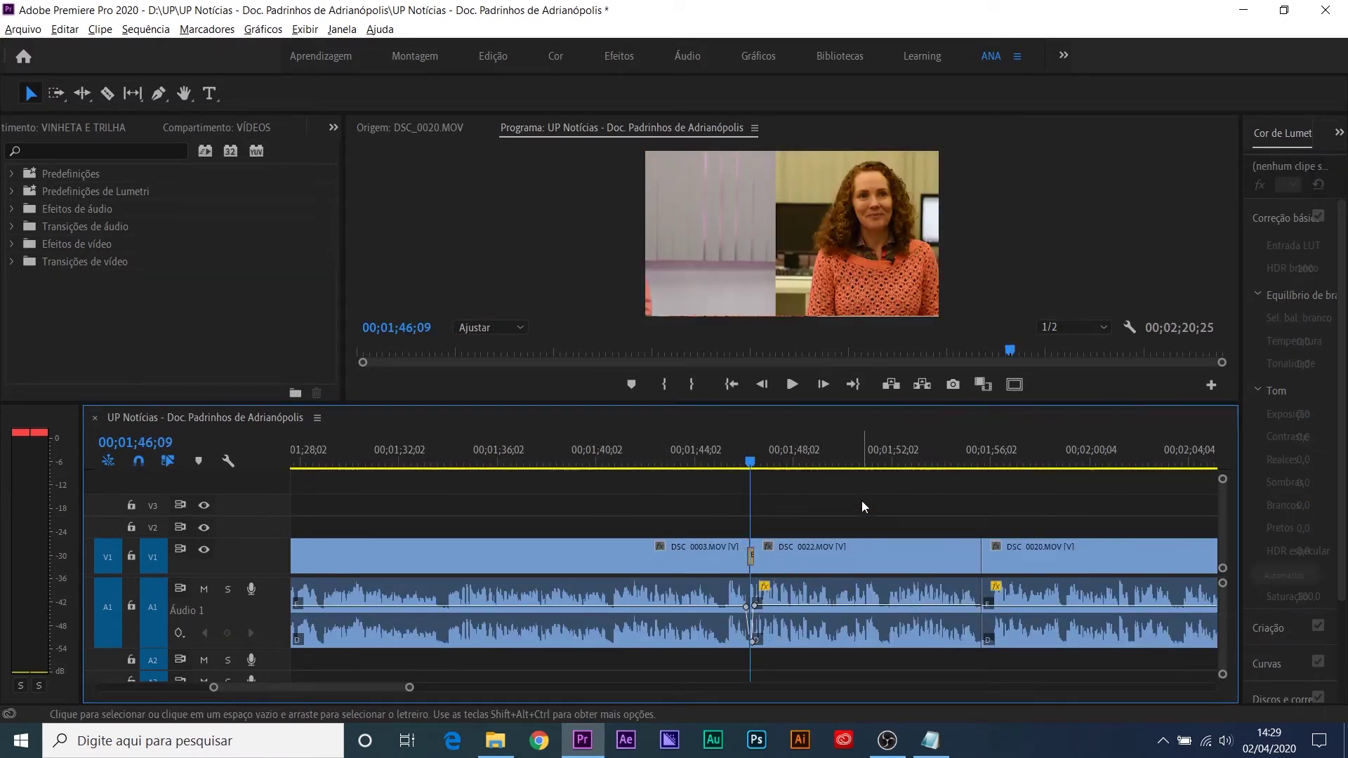
Step: Play the Empurrar transition into DSC_0022.MOV from about 00;01;45;02 to check the picture and audio fades
key(equal)
key(equal)
key(equal)
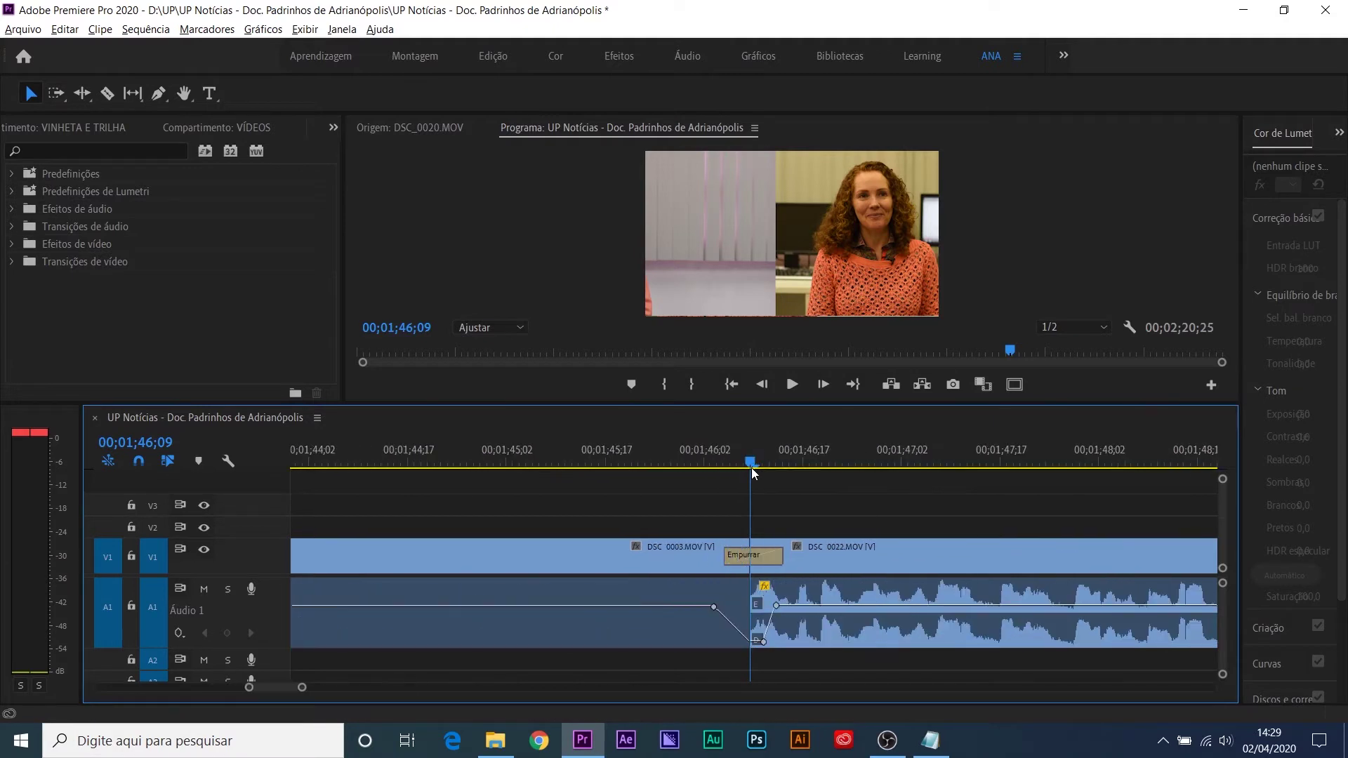
drag(655, 445, 596, 452)
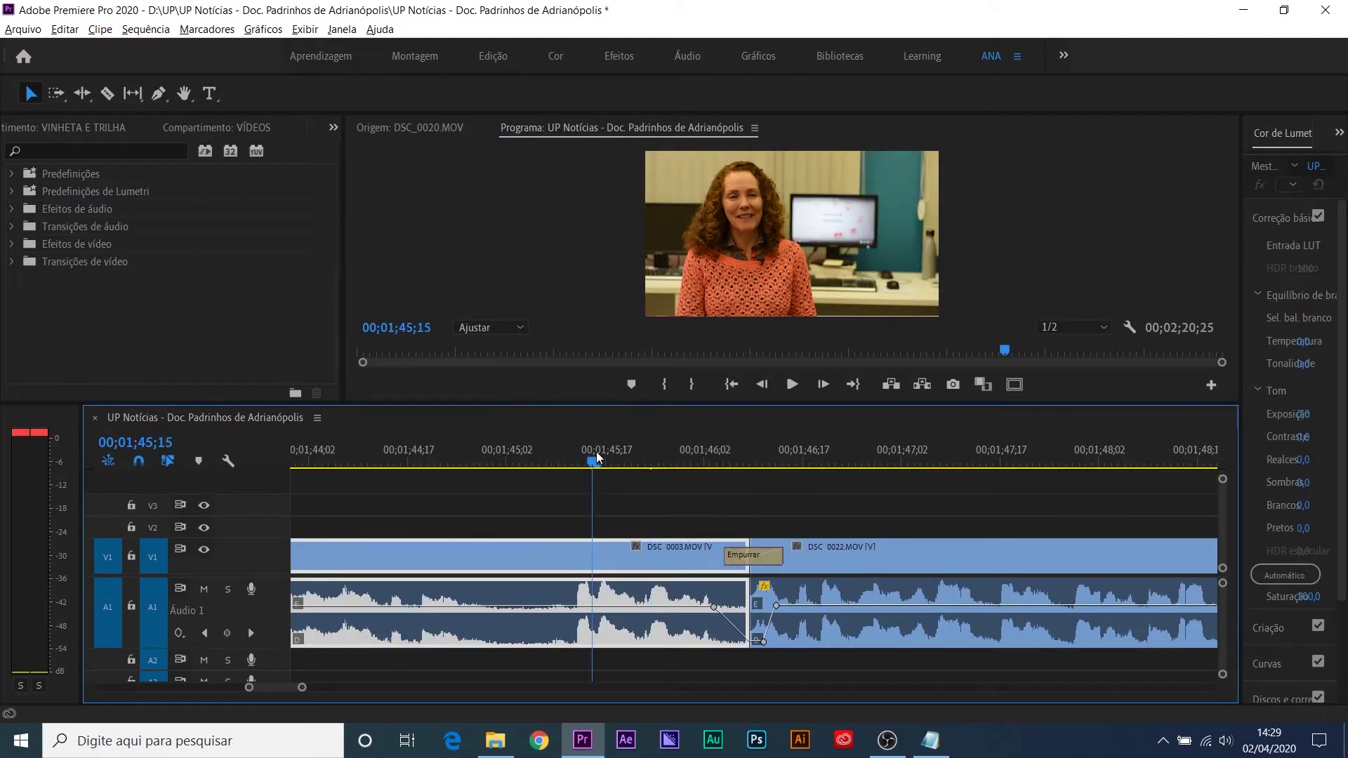
click(509, 466)
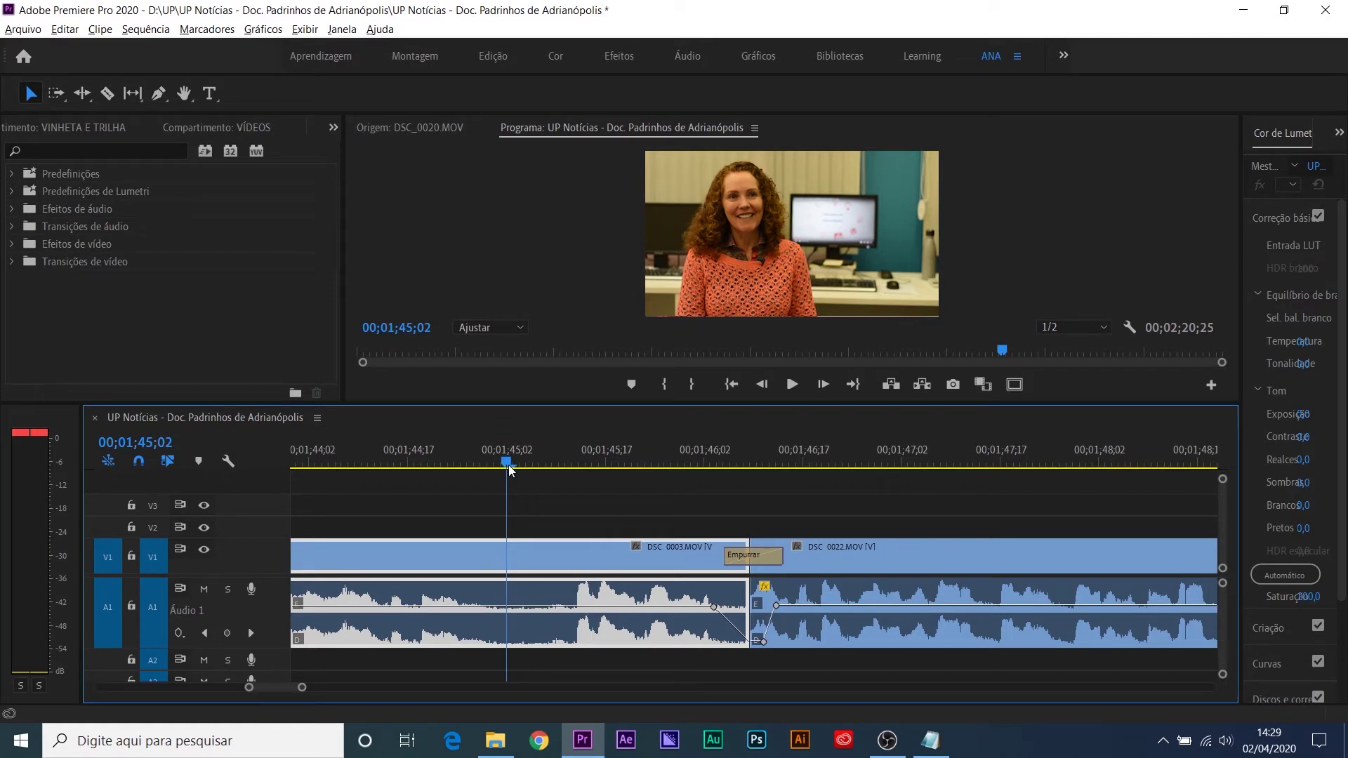
key(space)
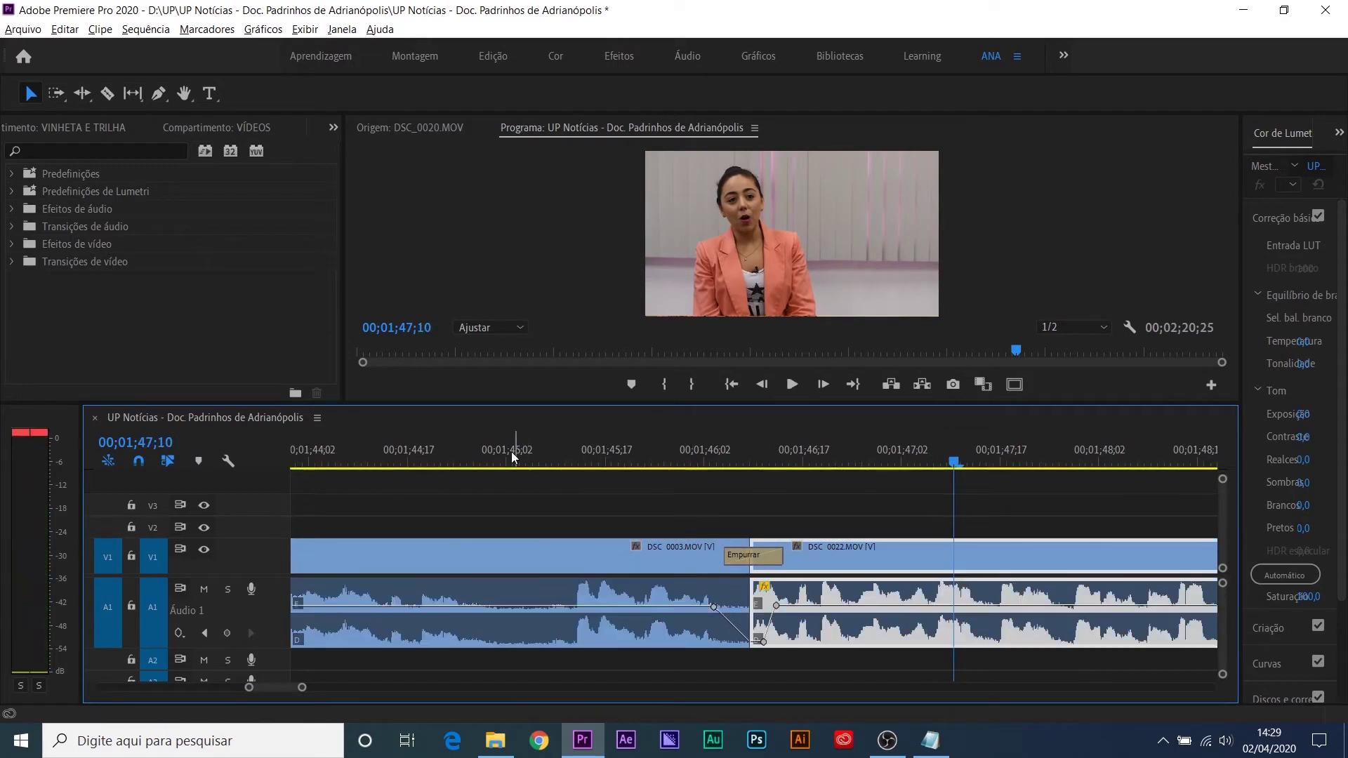
click(513, 463)
key(space)
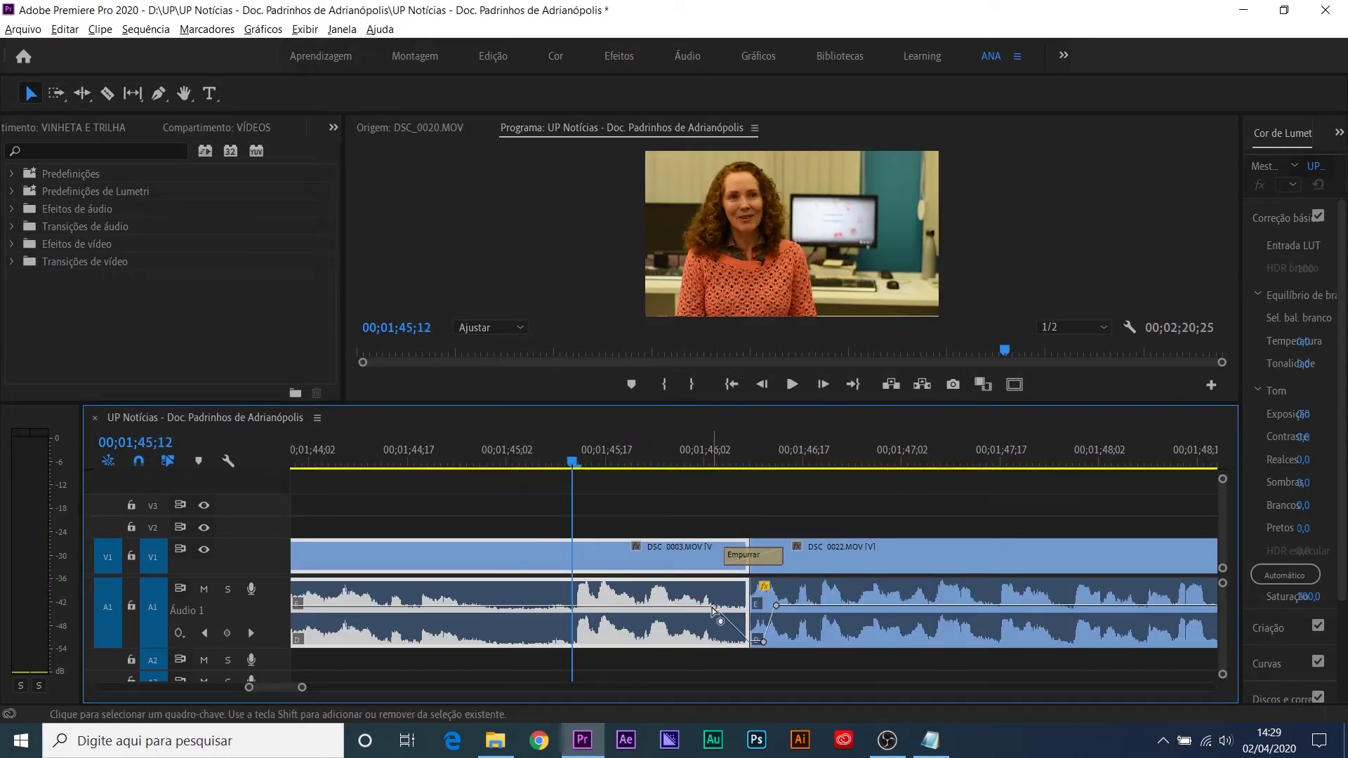
Step: Start the second DSC_0003.MOV clip's fade-out earlier, at about 00;01;46;01, and replay the transition
drag(711, 606, 695, 606)
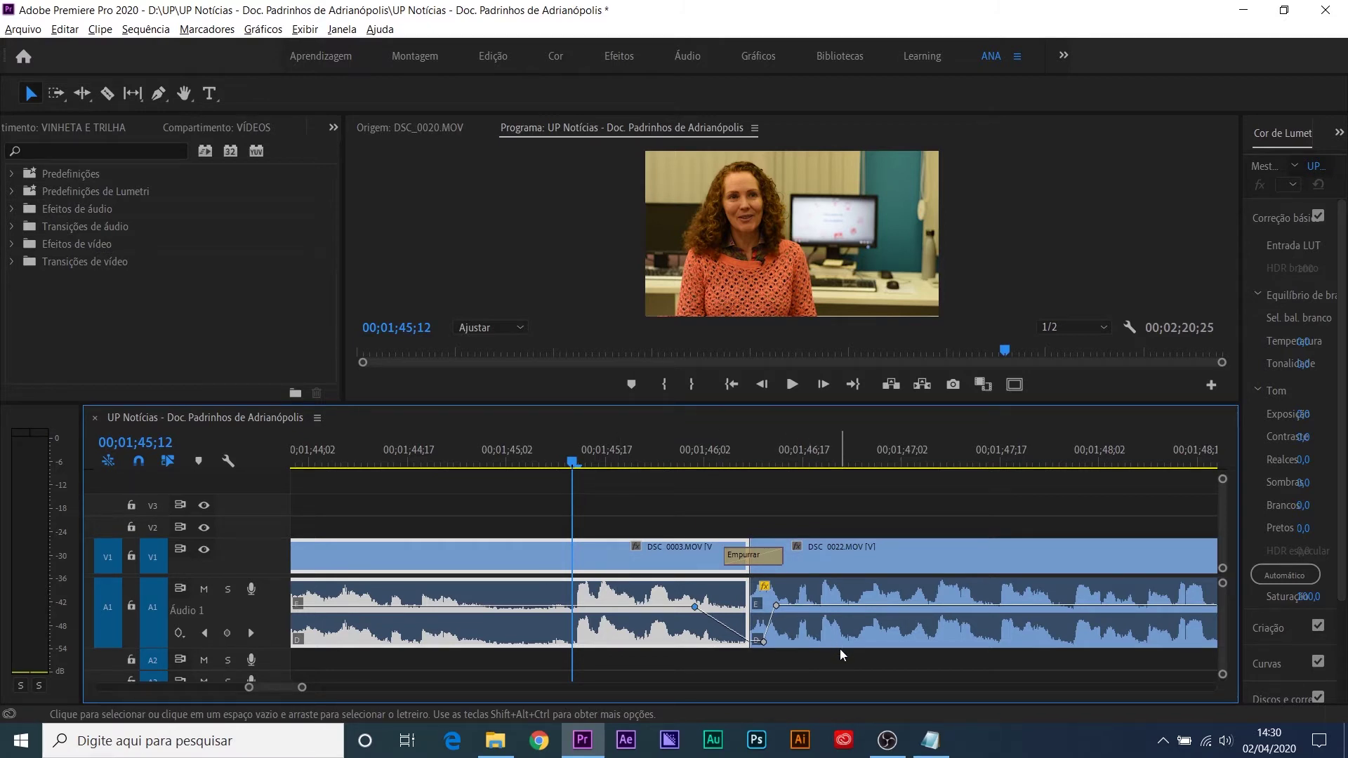
key(space)
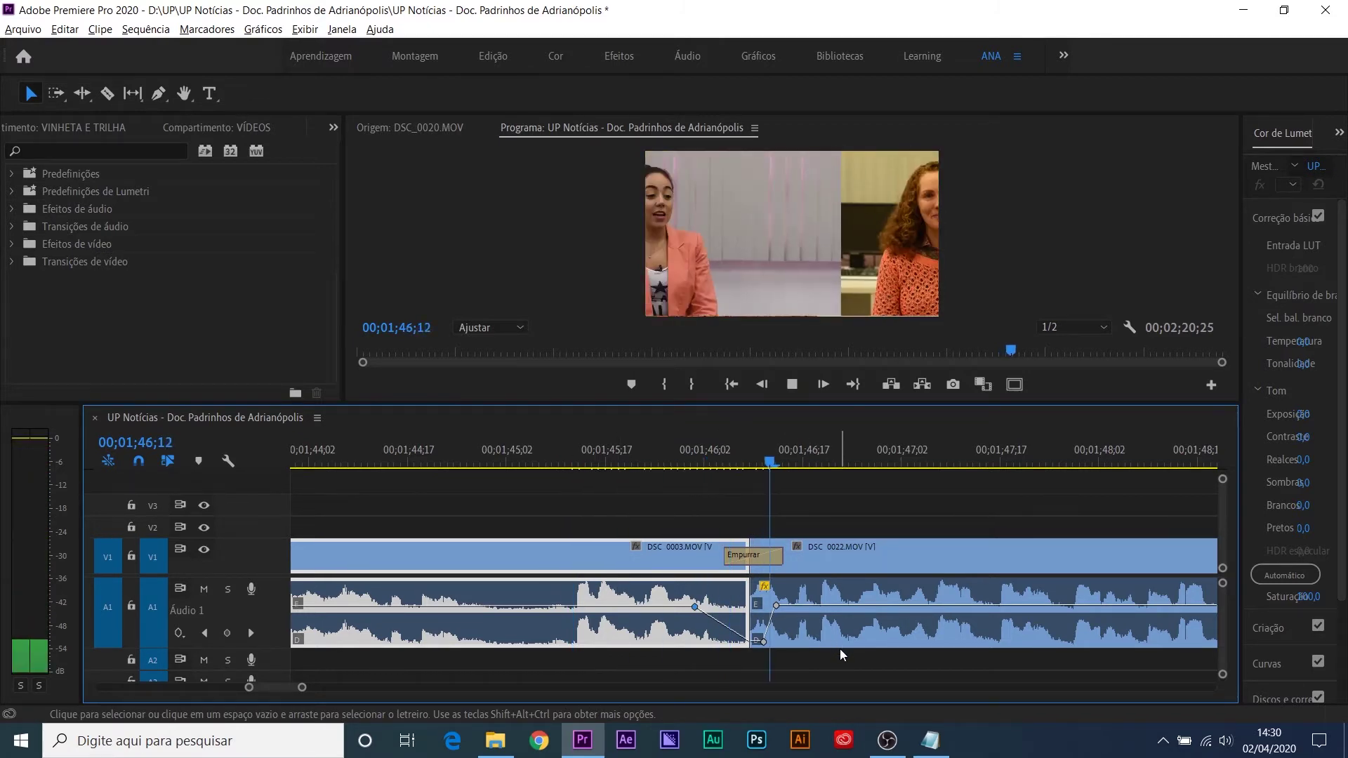
key(space)
Step: Lengthen the DSC_0022.MOV fade-in by moving its full-level keyframe to about 00;01;46;18, and replay the transition
drag(775, 605, 808, 607)
click(587, 448)
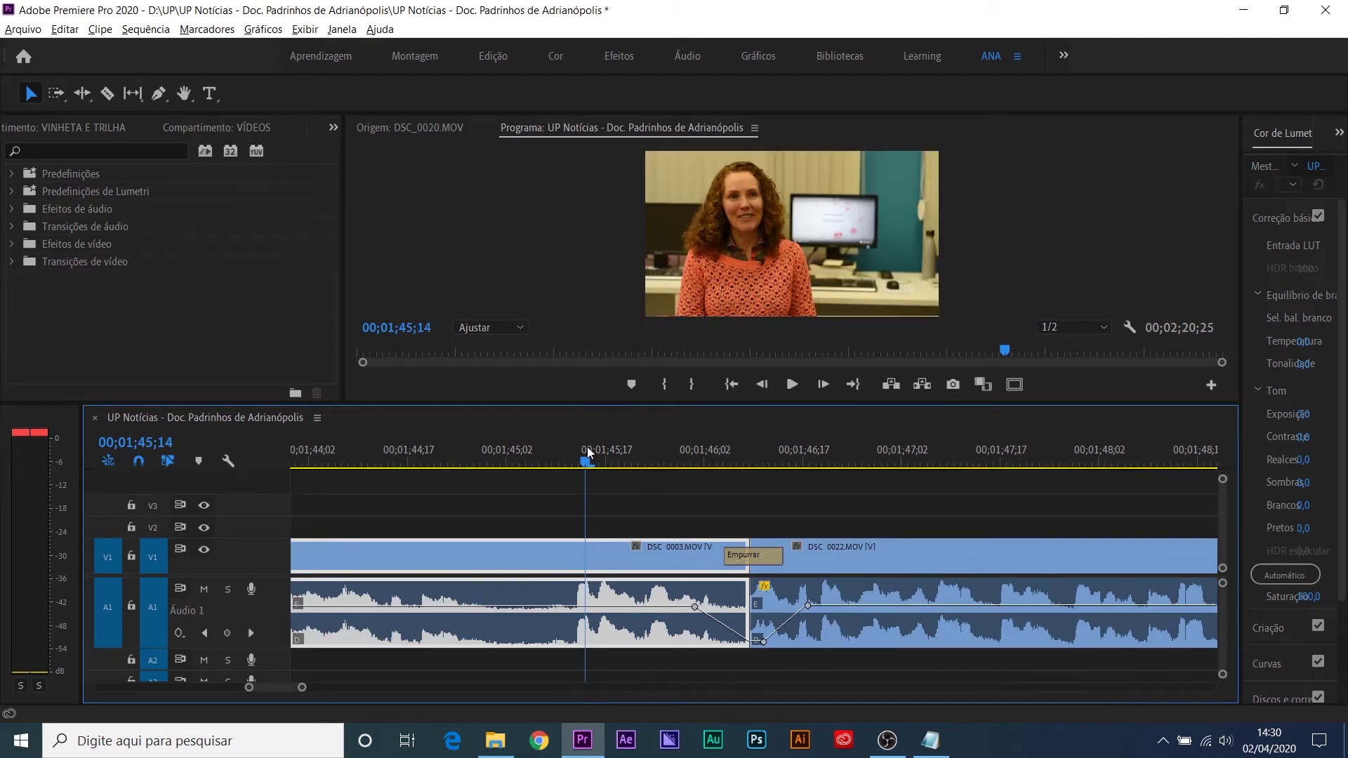
key(space)
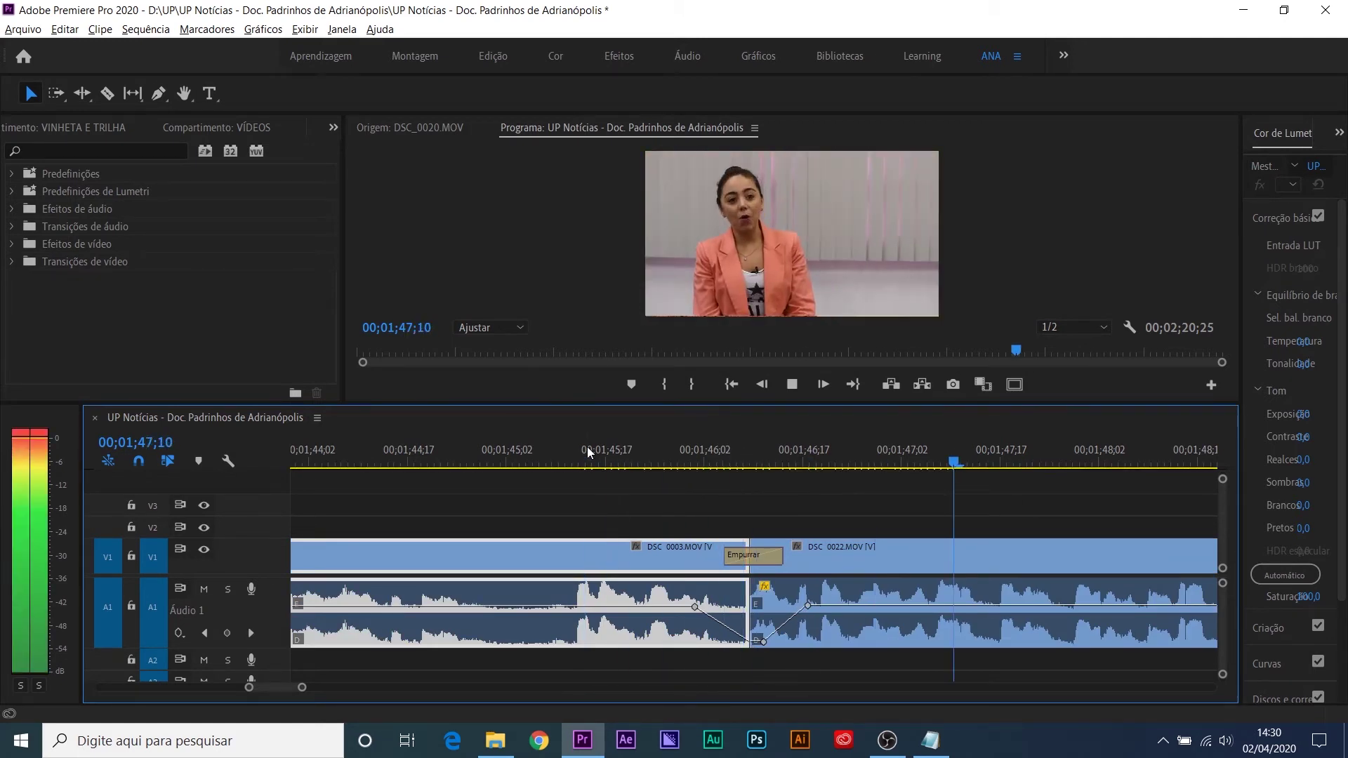
click(608, 436)
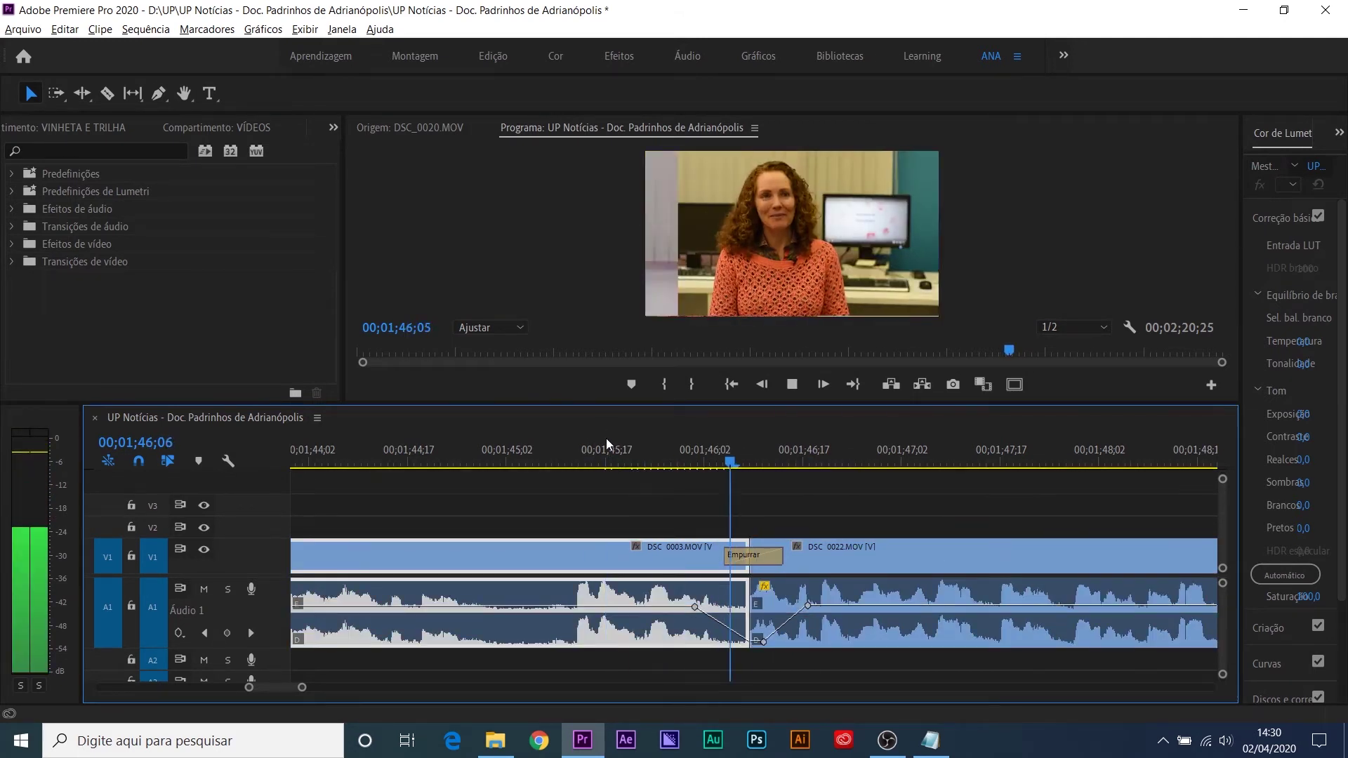
click(769, 631)
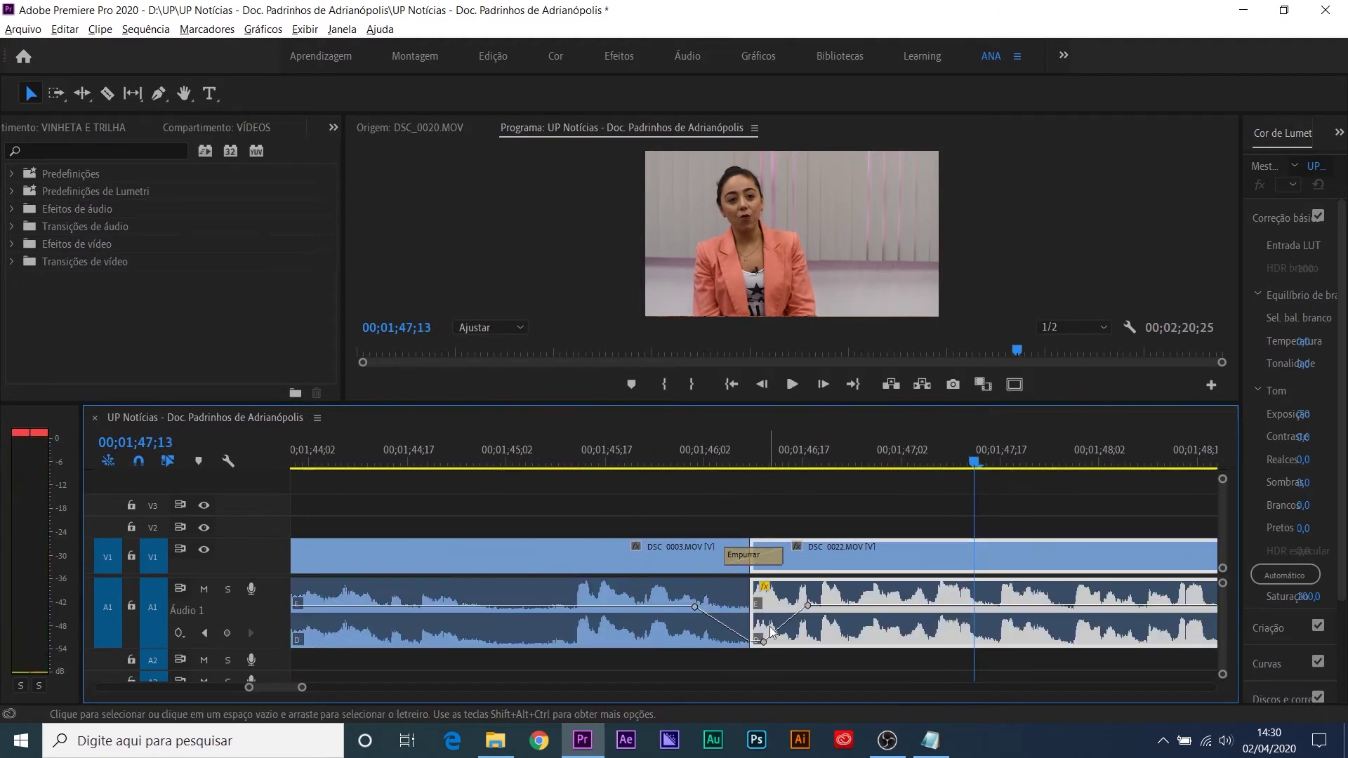
Step: Lengthen the DSC_0022.MOV fade-in by moving its full-level keyframe to about 00;01;46;20, and replay the transition
drag(809, 605, 822, 605)
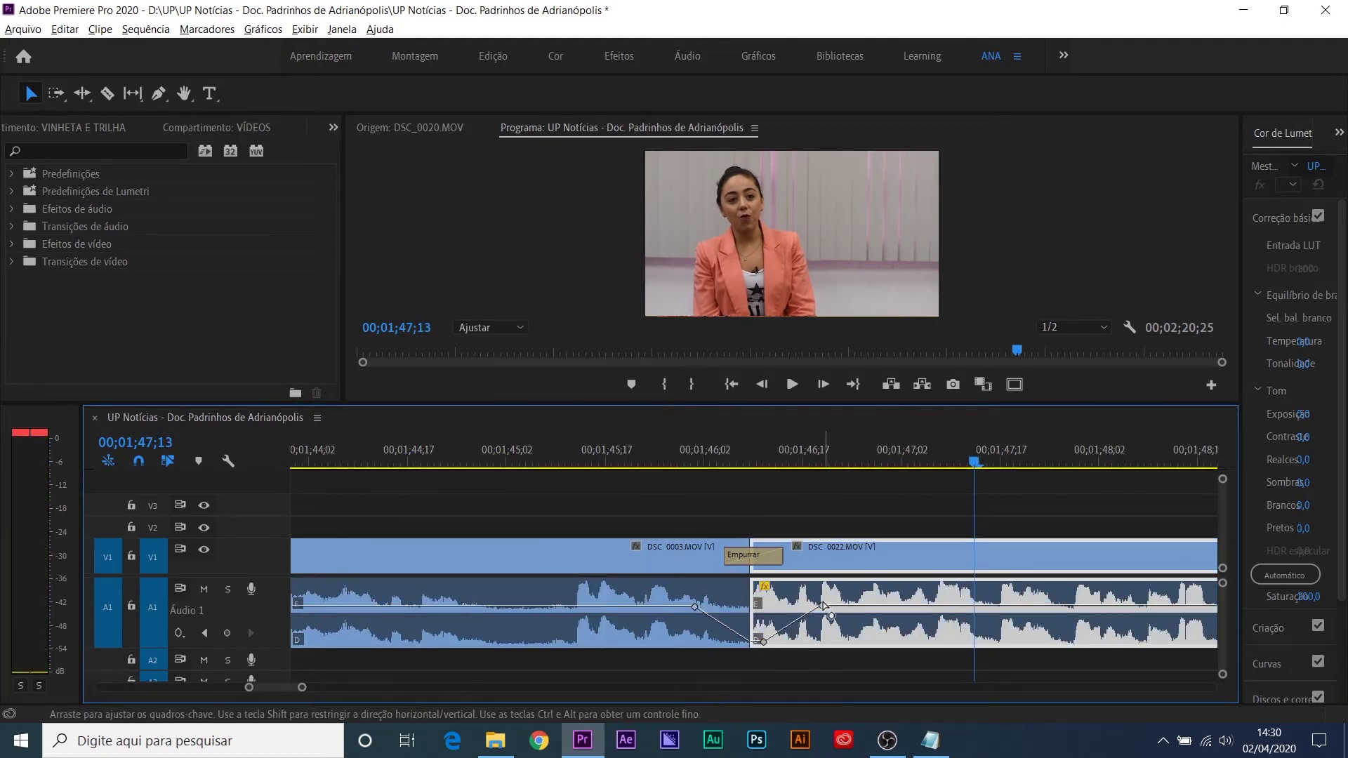
click(733, 457)
key(space)
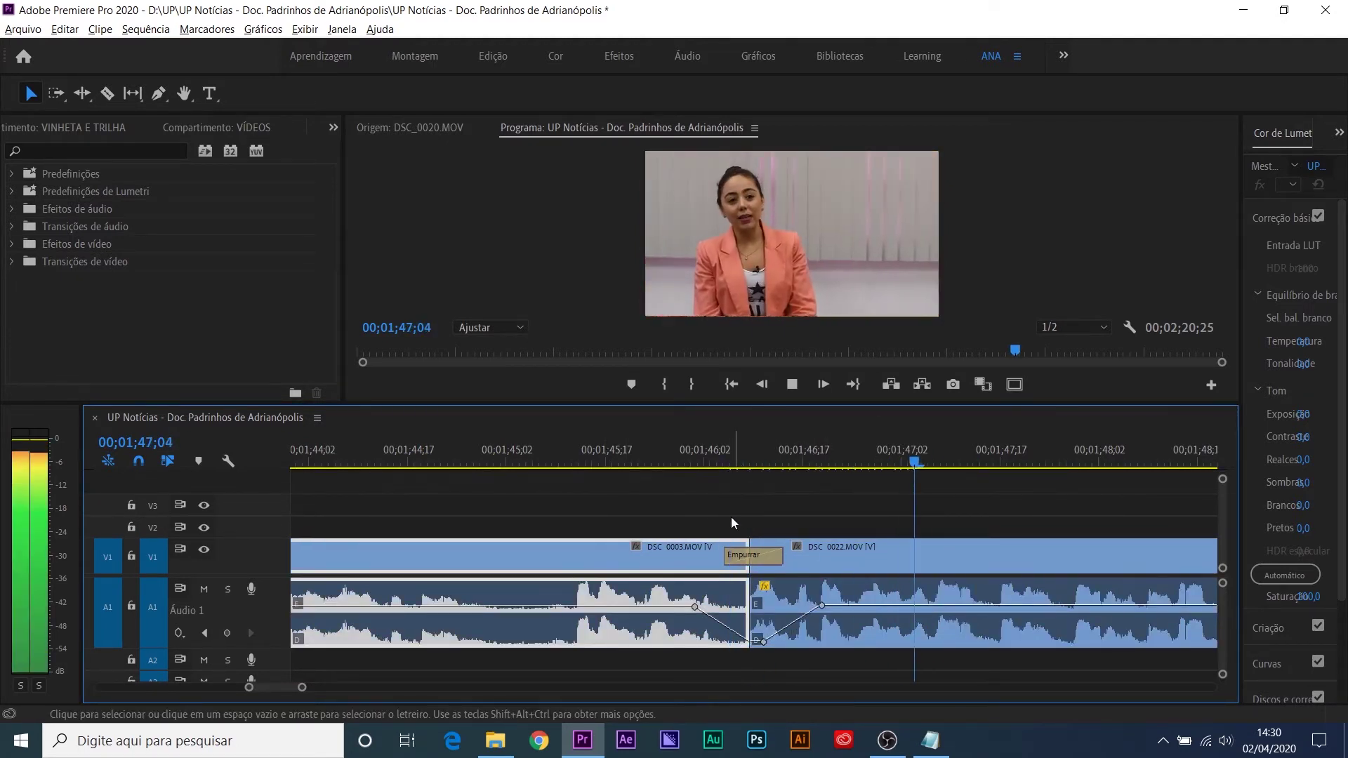
key(space)
Step: Start the second DSC_0003.MOV clip's fade-out slightly earlier, at about 00;01;45;29, and play the transition into DSC_0022.MOV
click(367, 463)
key(space)
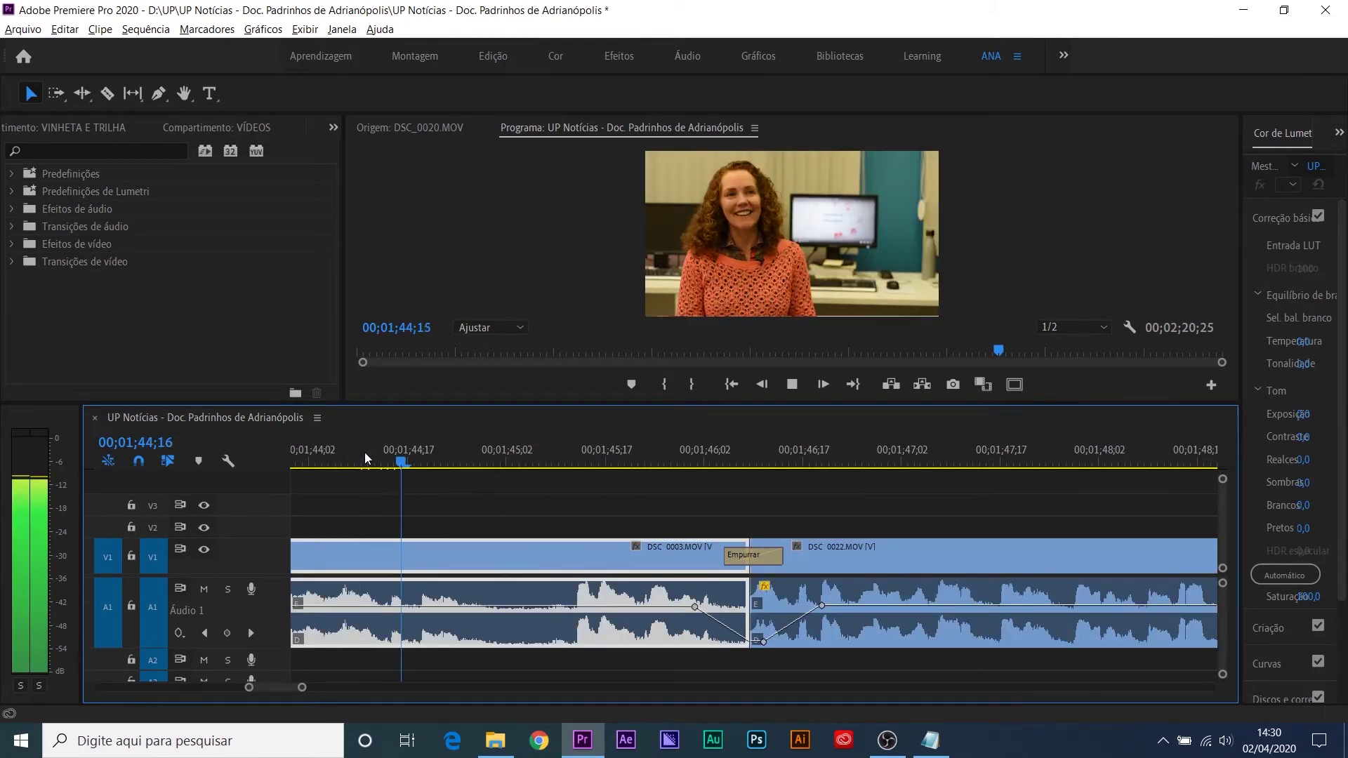
key(space)
drag(690, 606, 688, 604)
key(space)
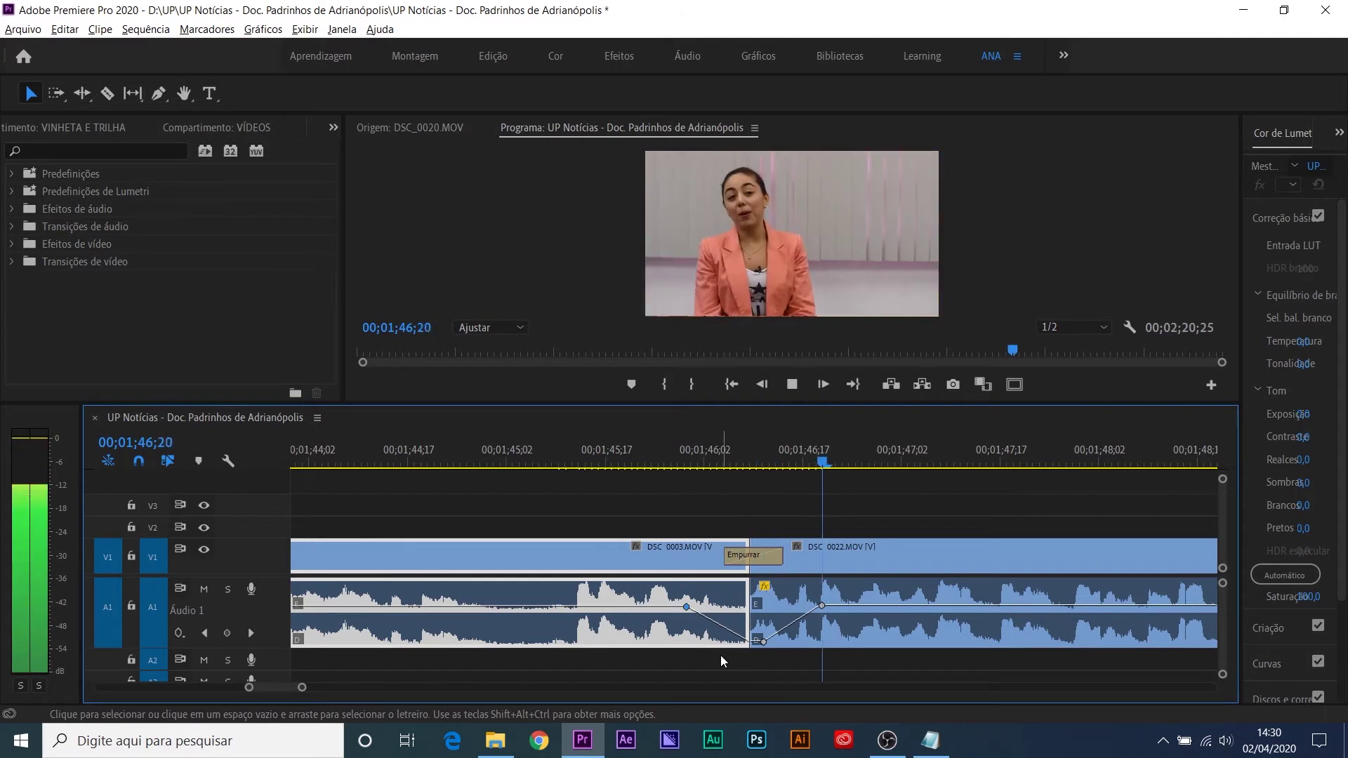
key(space)
Step: Add a Potência constante audio crossfade of about 10 frames between DSC_0003.MOV and DSC_0022.MOV, and play it back
click(754, 597)
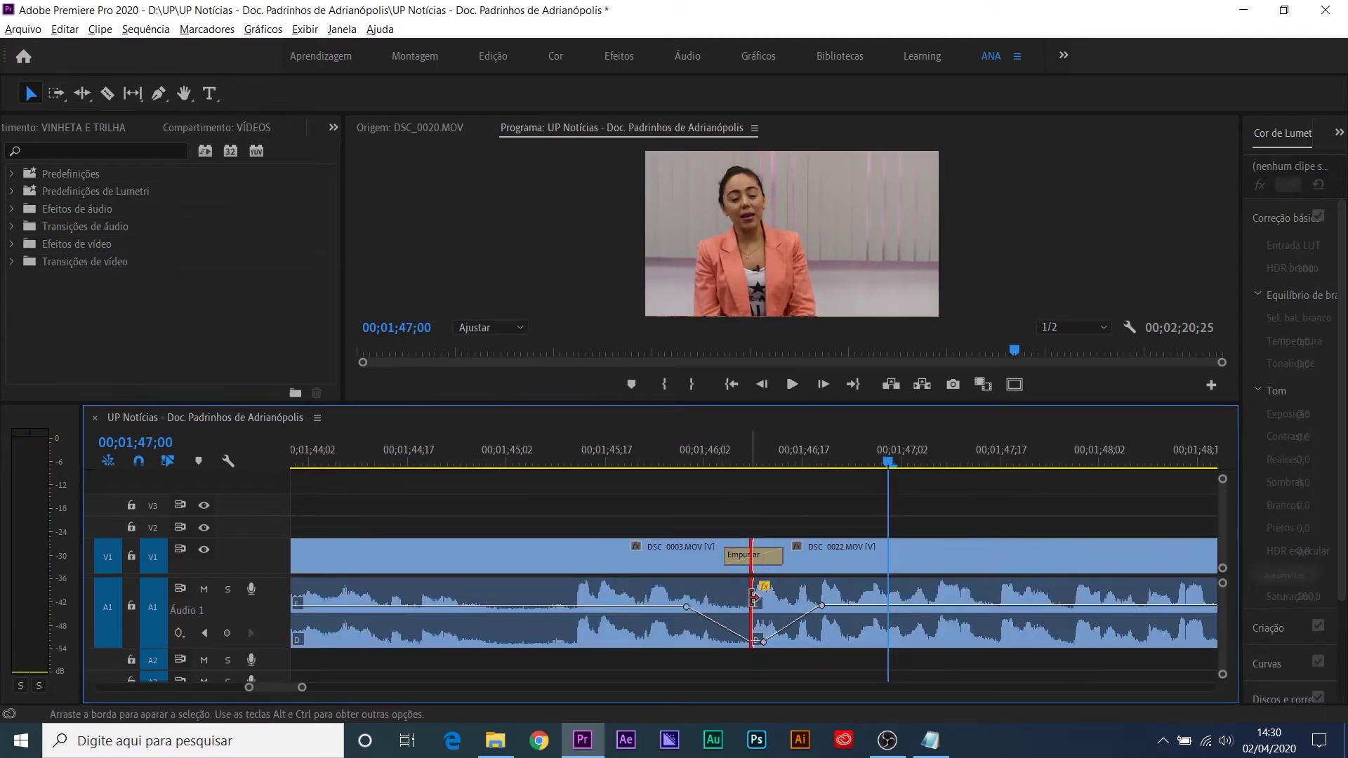
key(ctrl+shift+d)
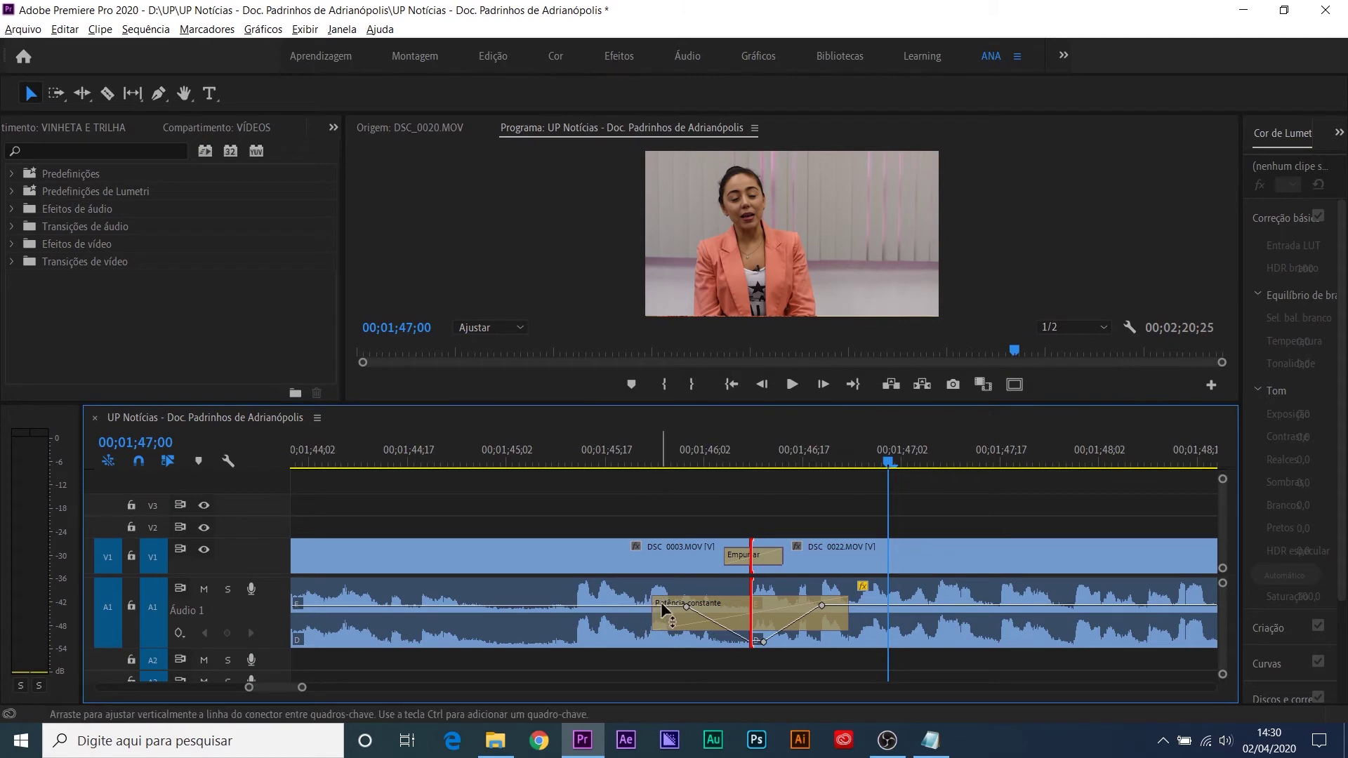
drag(663, 629, 717, 640)
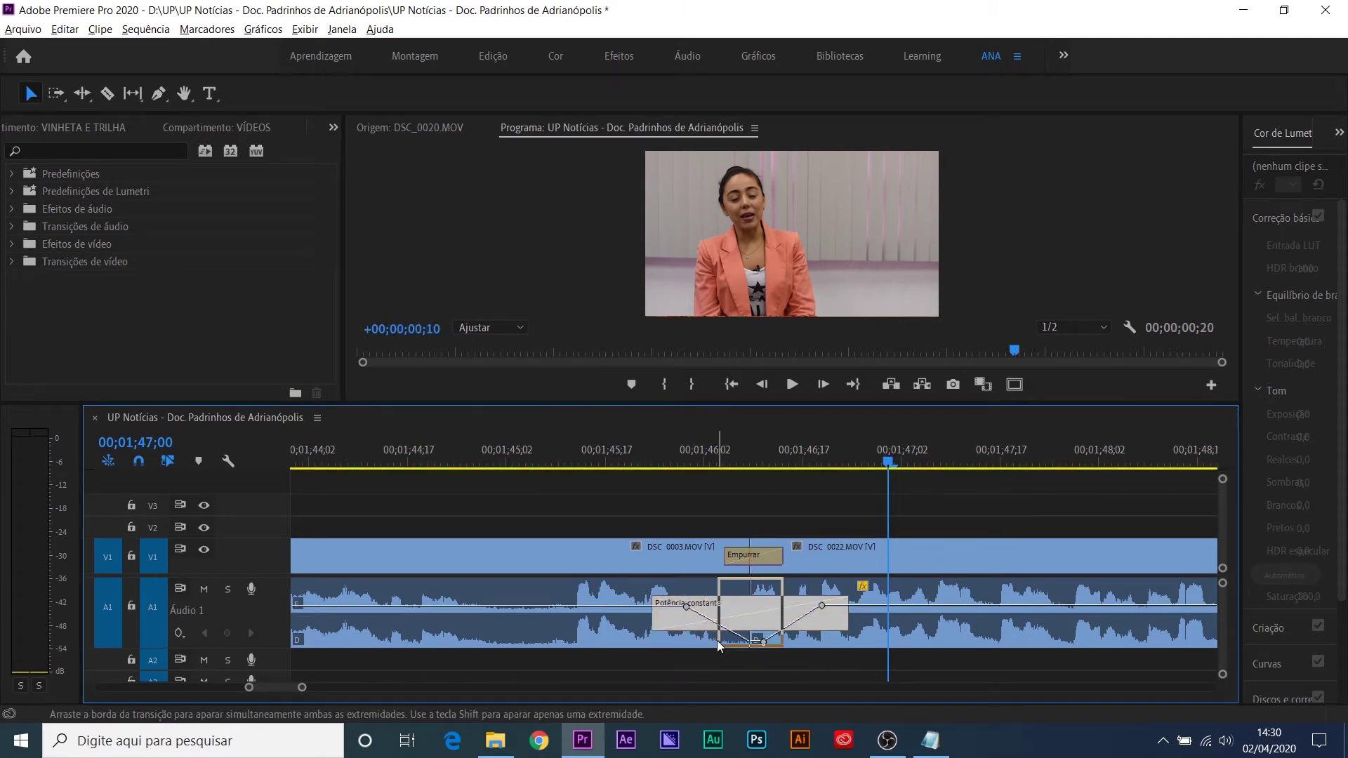
click(434, 464)
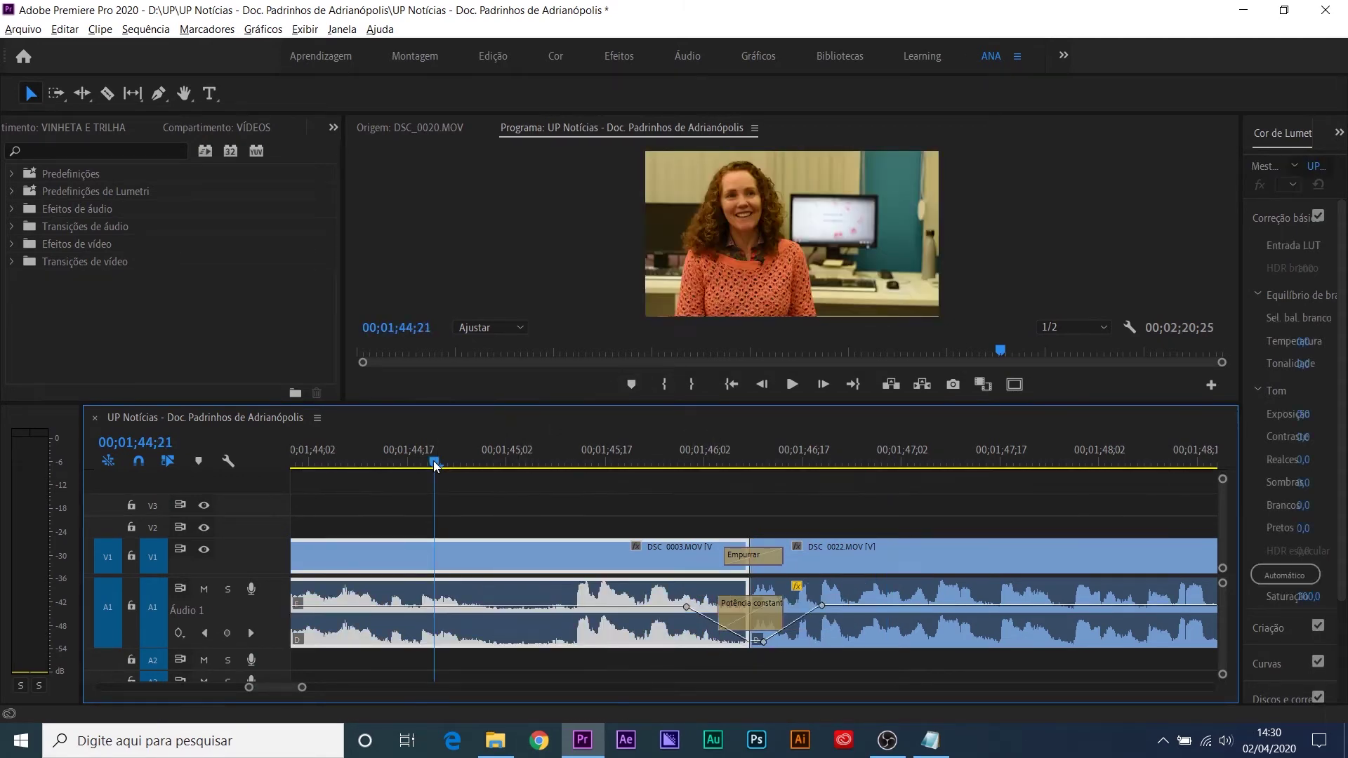
key(space)
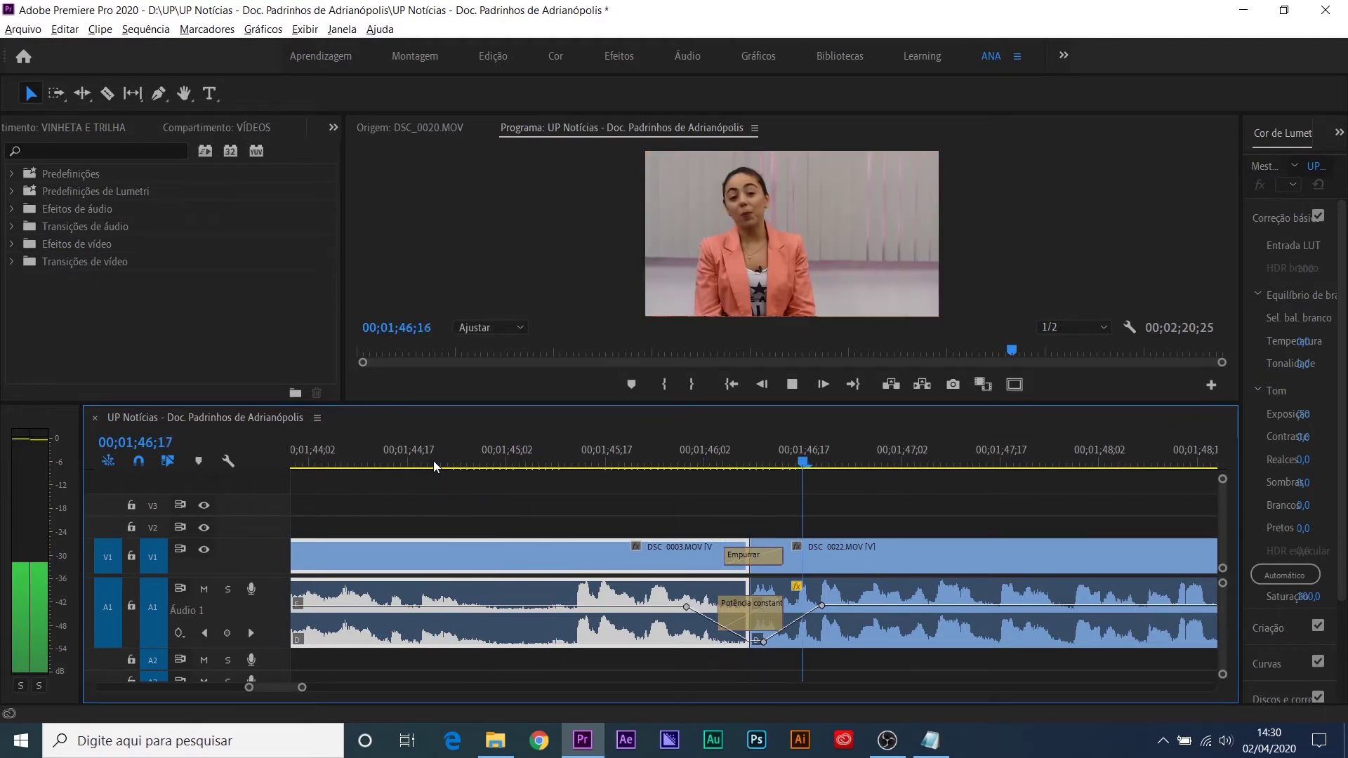
key(space)
Step: Play the cut from DSC_0022.MOV to DSC_0020.MOV and trim about 7 frames off the start of DSC_0020.MOV
scroll(729, 566, down, 2)
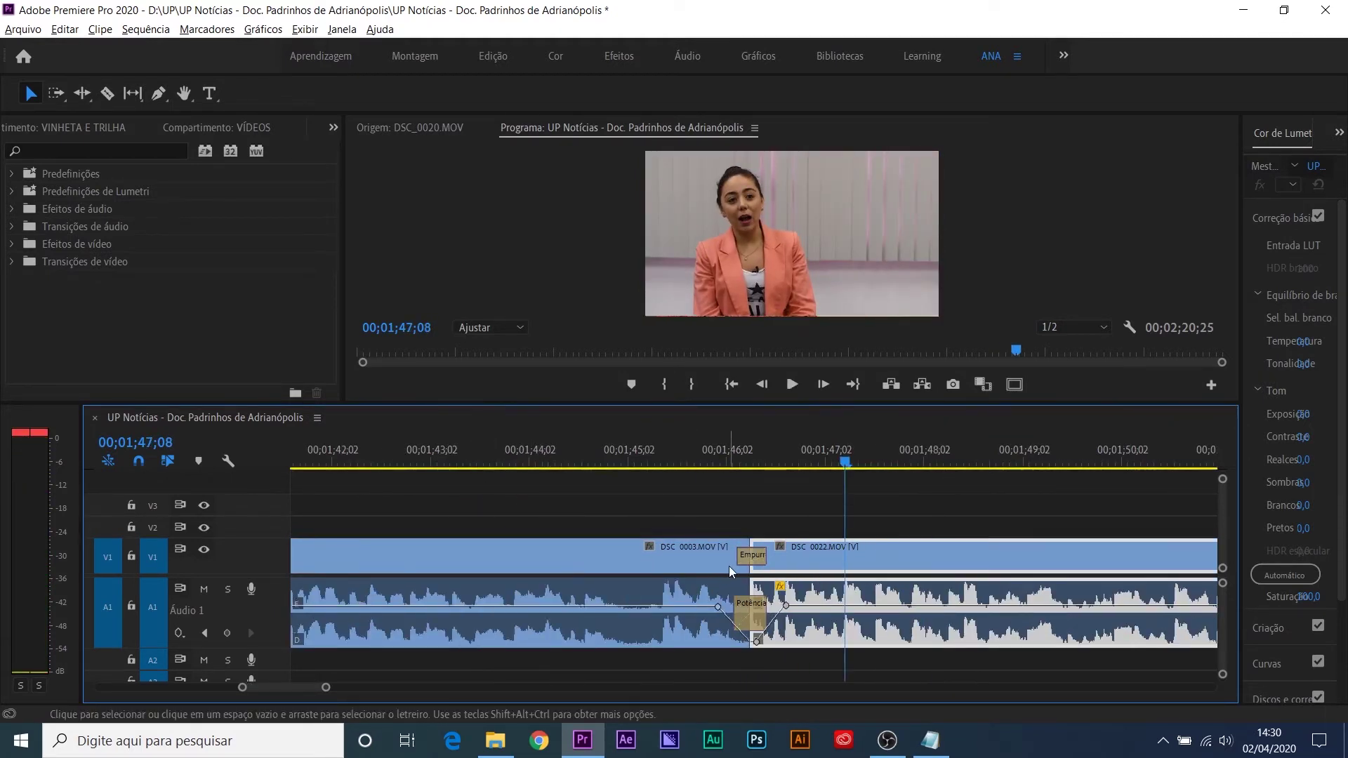
scroll(728, 566, down, 3)
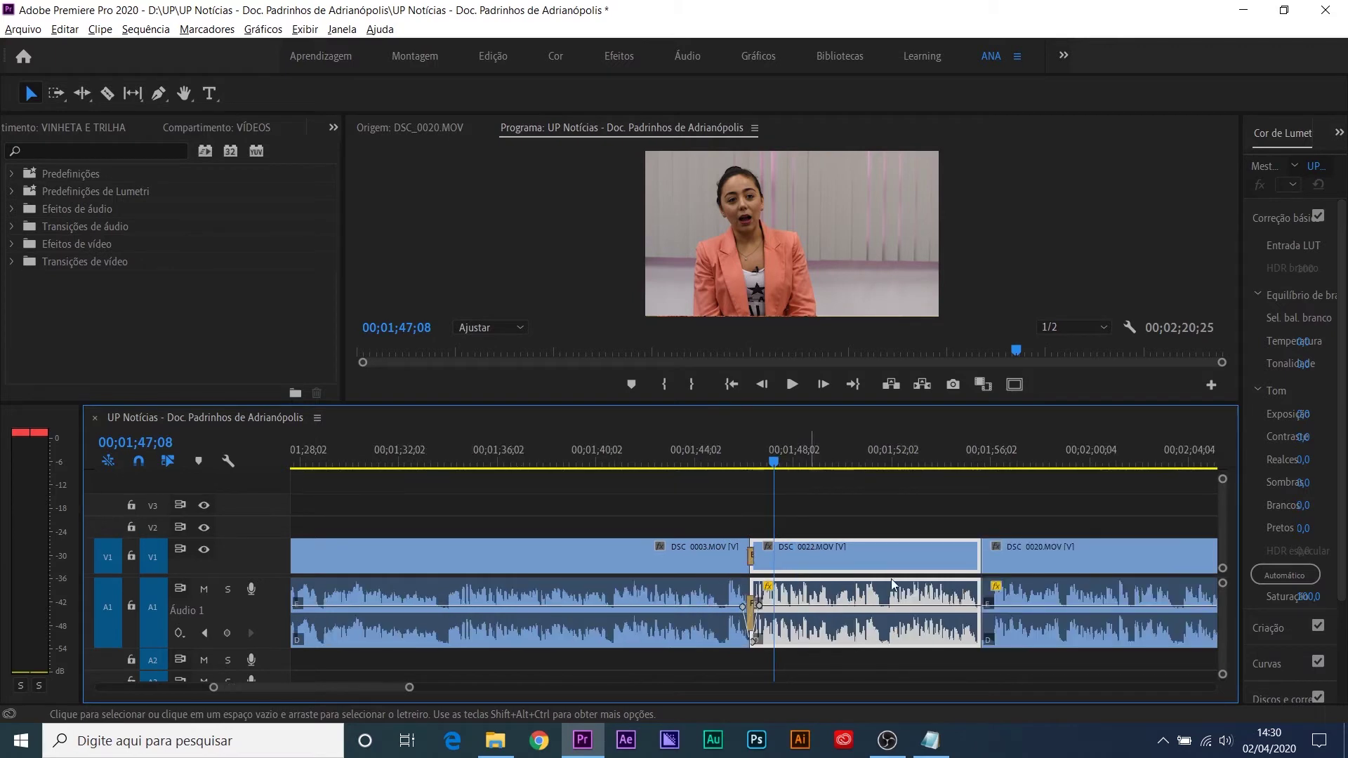
scroll(811, 583, down, 2)
click(862, 448)
scroll(861, 449, up, 2)
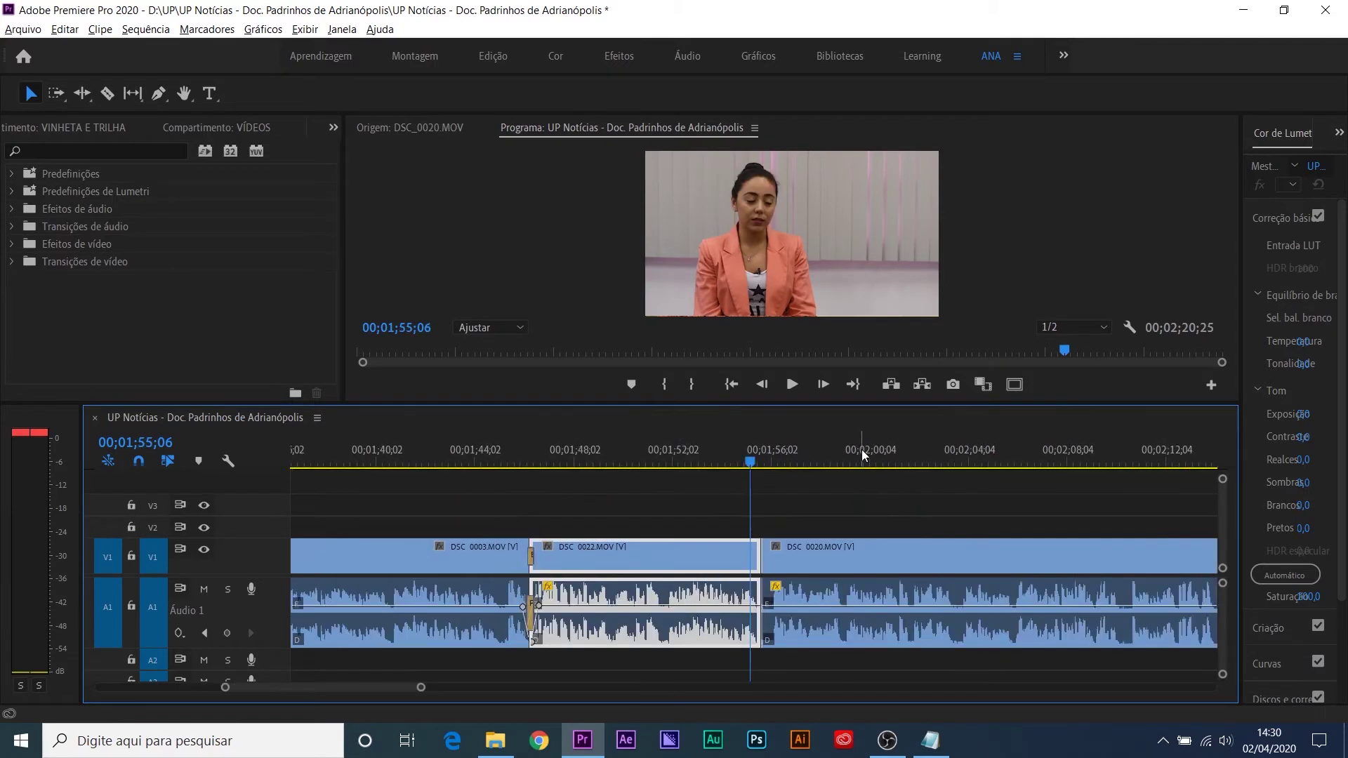
scroll(861, 449, up, 3)
click(702, 449)
key(space)
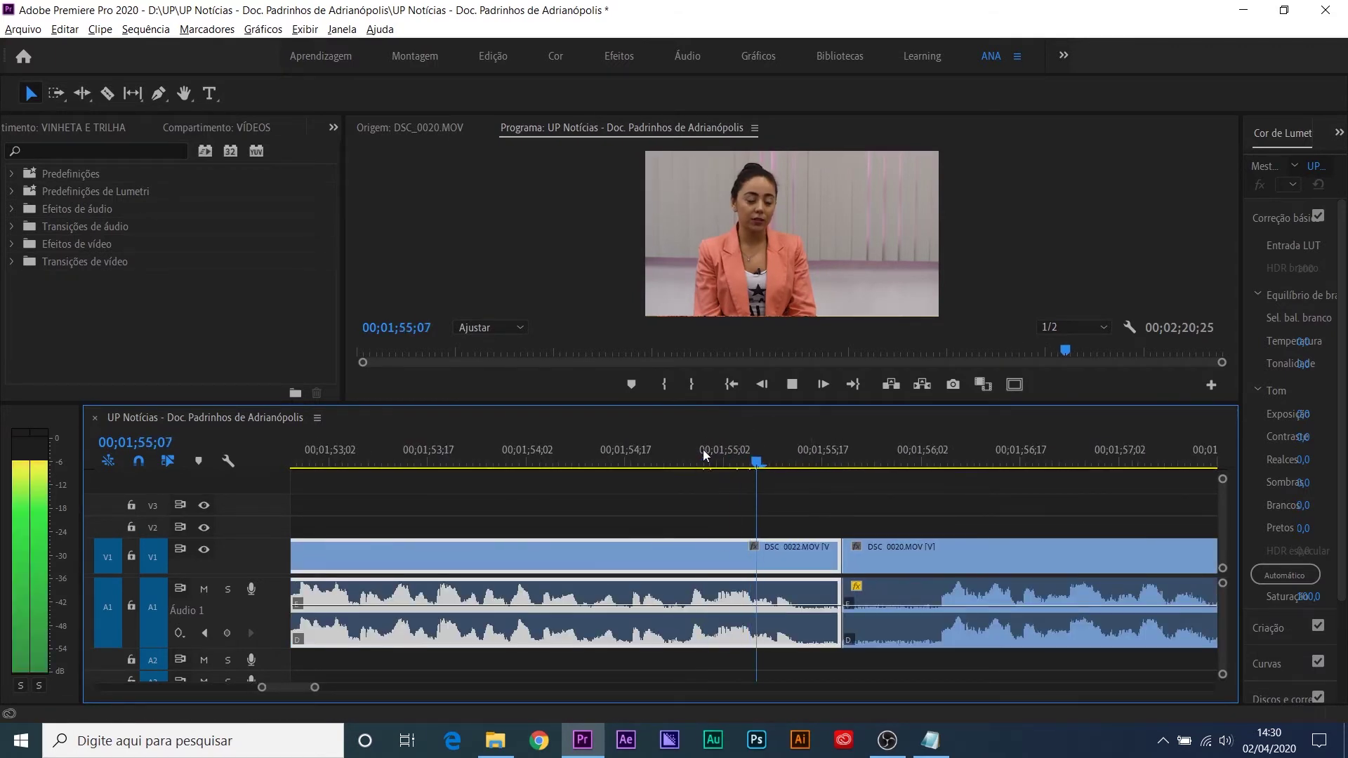
key(space)
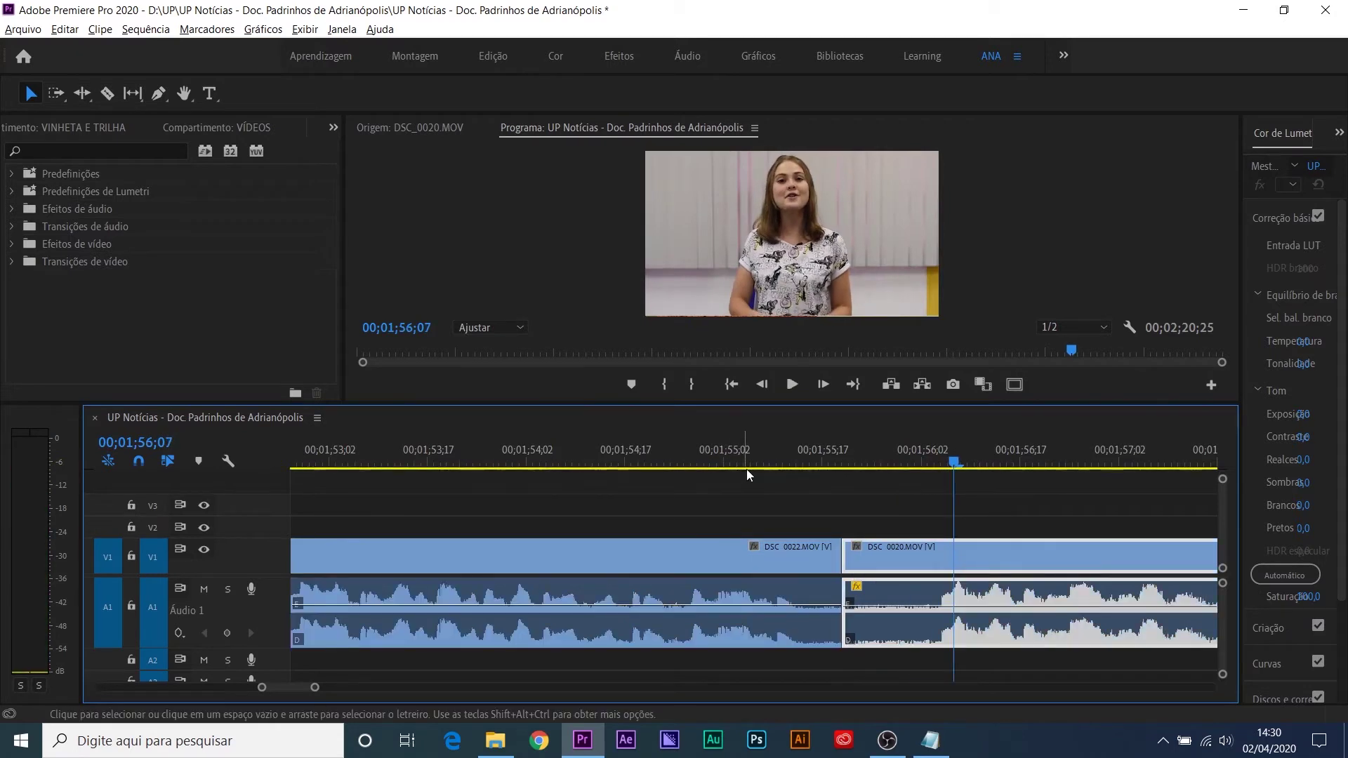
click(684, 451)
drag(844, 561, 896, 641)
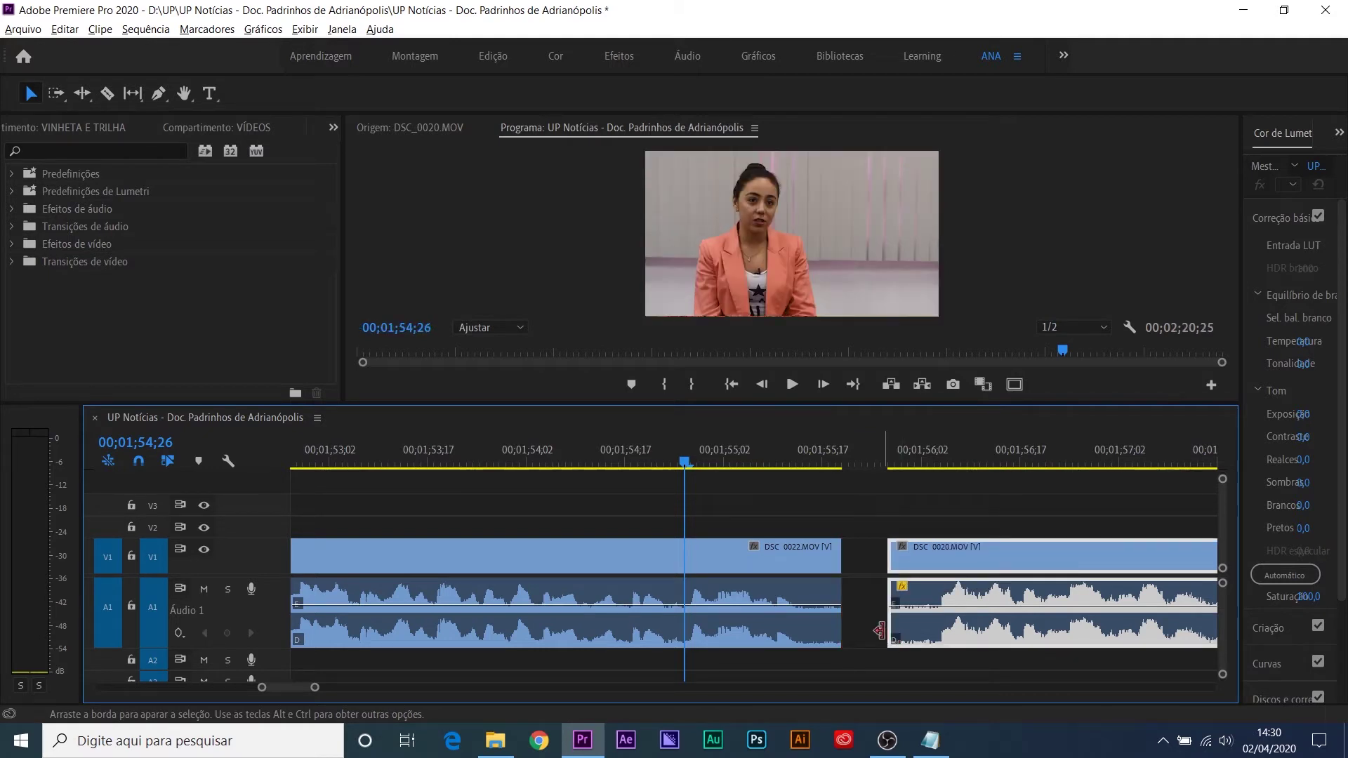
Step: Add volume keyframes that fade out DSC_0022.MOV from about 00;01;55;09 and fade in DSC_0020.MOV over its first 9 frames or so
ctrl+click(770, 605)
drag(838, 605, 839, 641)
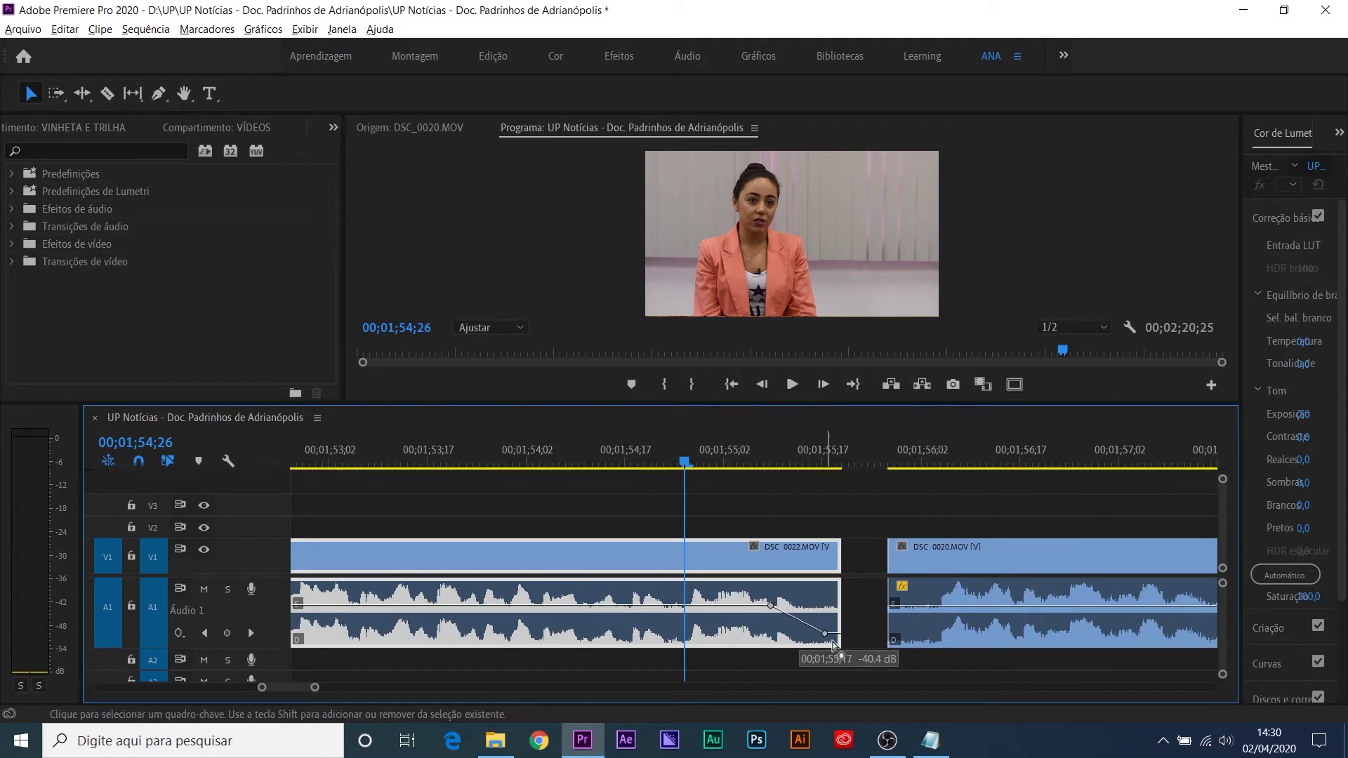
ctrl+click(950, 605)
ctrl+click(912, 606)
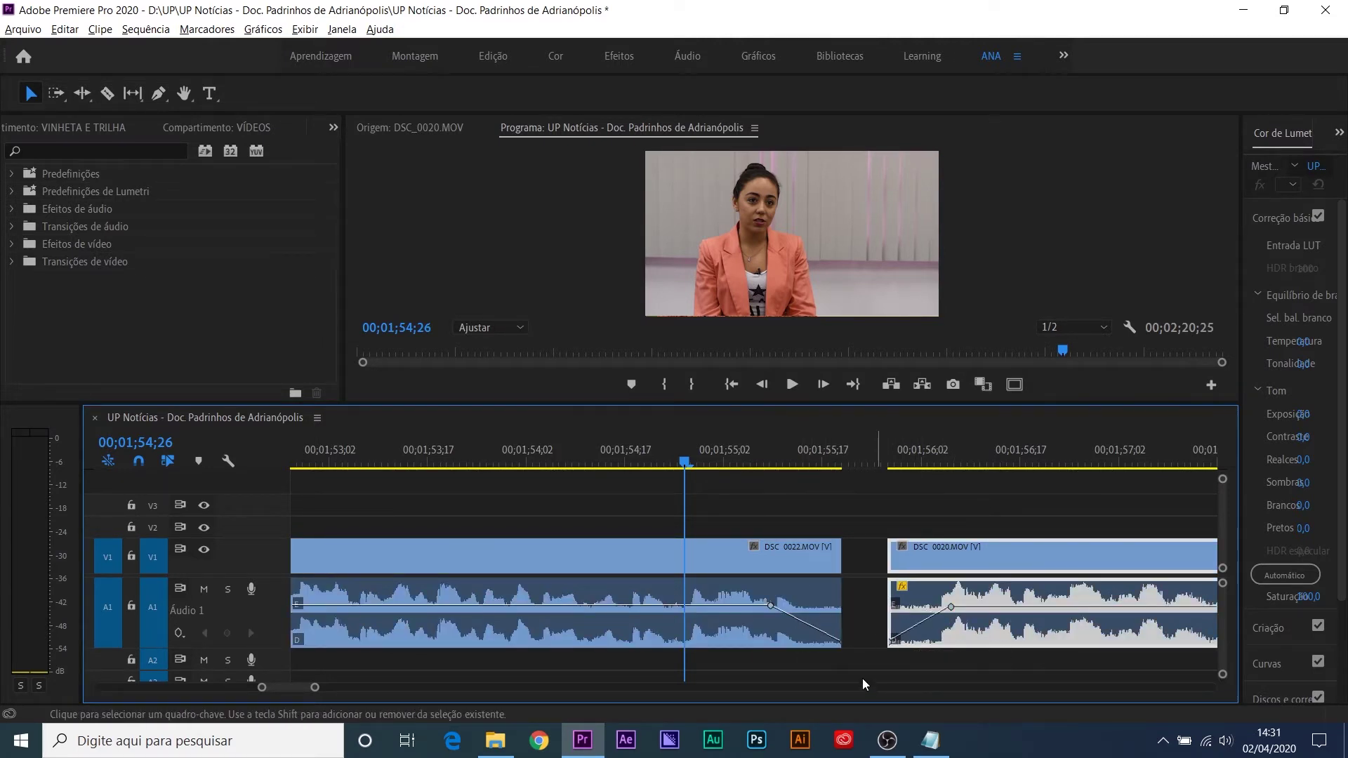
Step: Close the gap between DSC_0022.MOV and DSC_0020.MOV and apply the Empurrar transition to their cut
right_click(861, 559)
click(874, 566)
click(845, 556)
key(ctrl+d)
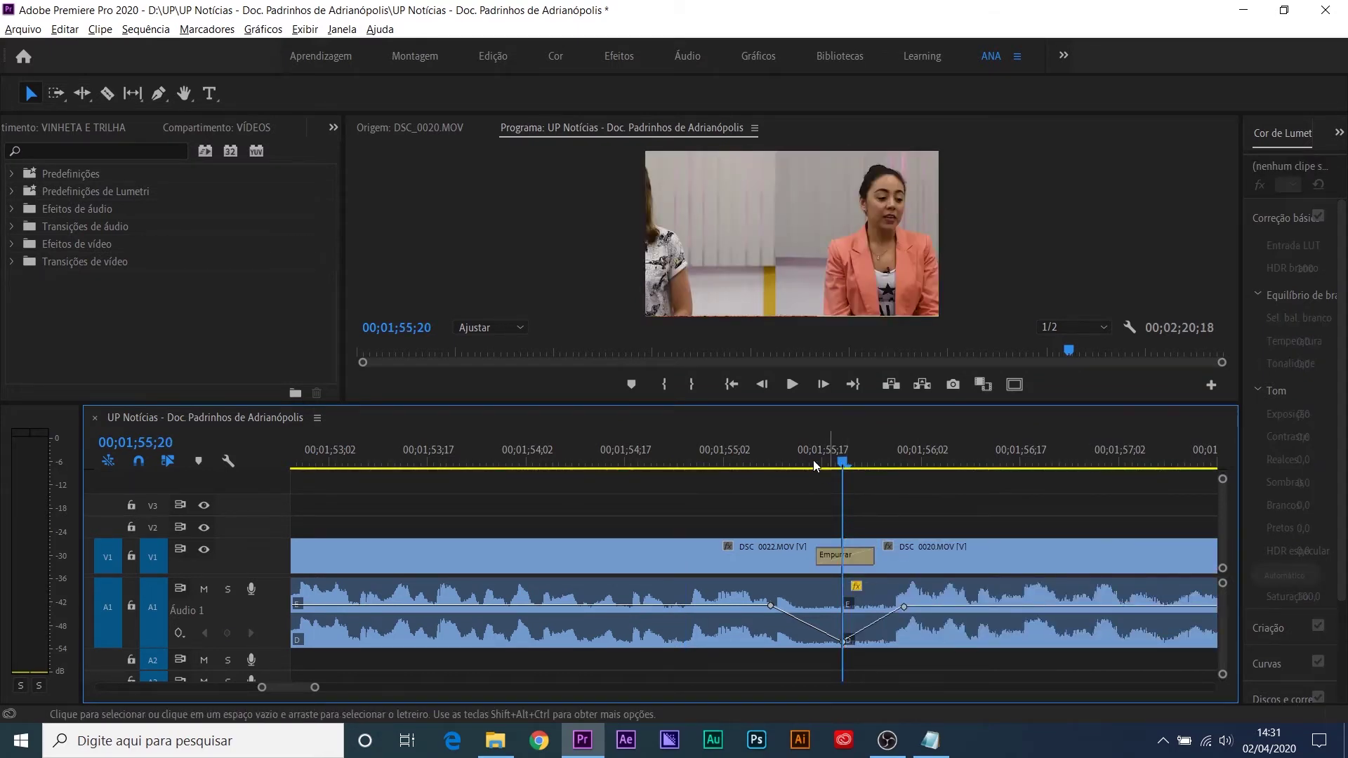
Step: Play the Empurrar transition into DSC_0020.MOV from about 00;01;54;01 to check the picture and audio fades
click(608, 457)
click(523, 457)
key(space)
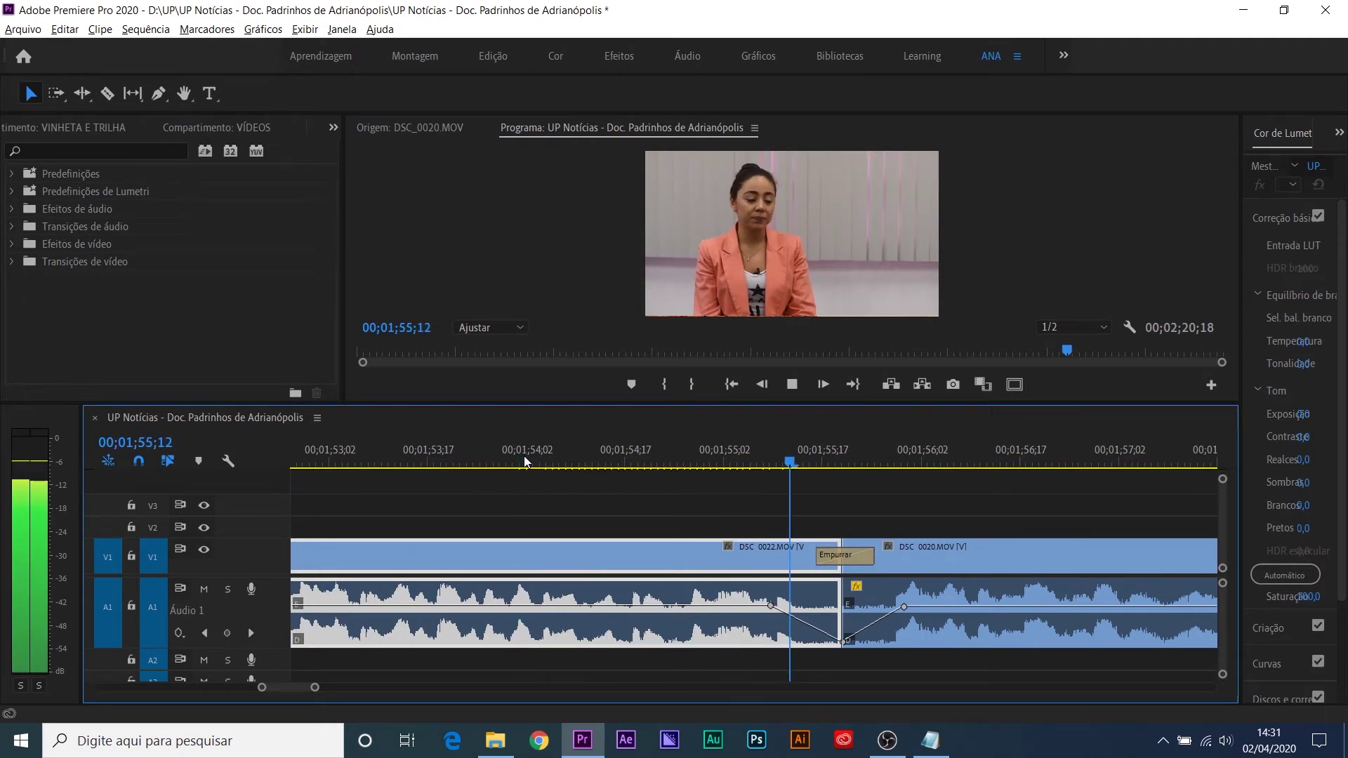
key(space)
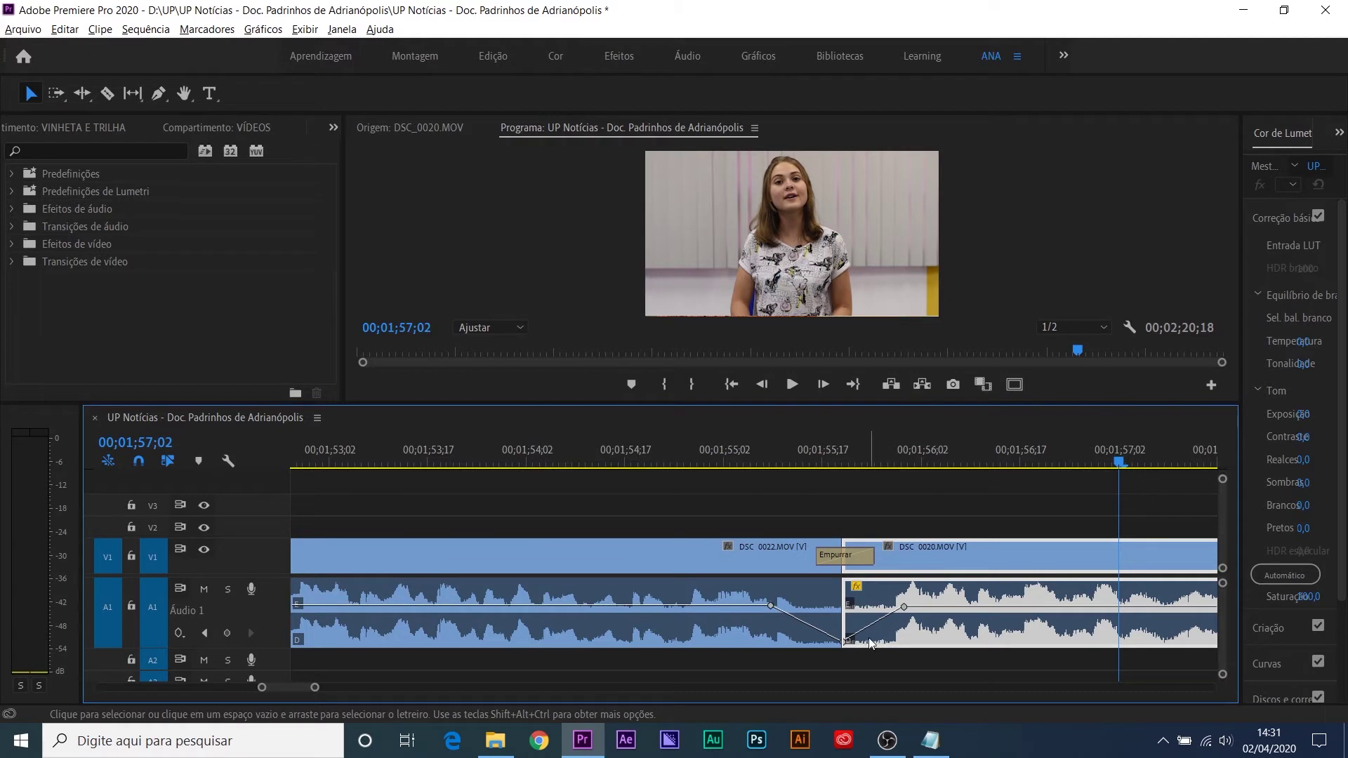
Step: Delay the DSC_0020.MOV fade-in by moving its low-level keyframe to about 00;01;55;24, and replay the transition
drag(863, 637, 871, 650)
click(684, 456)
key(space)
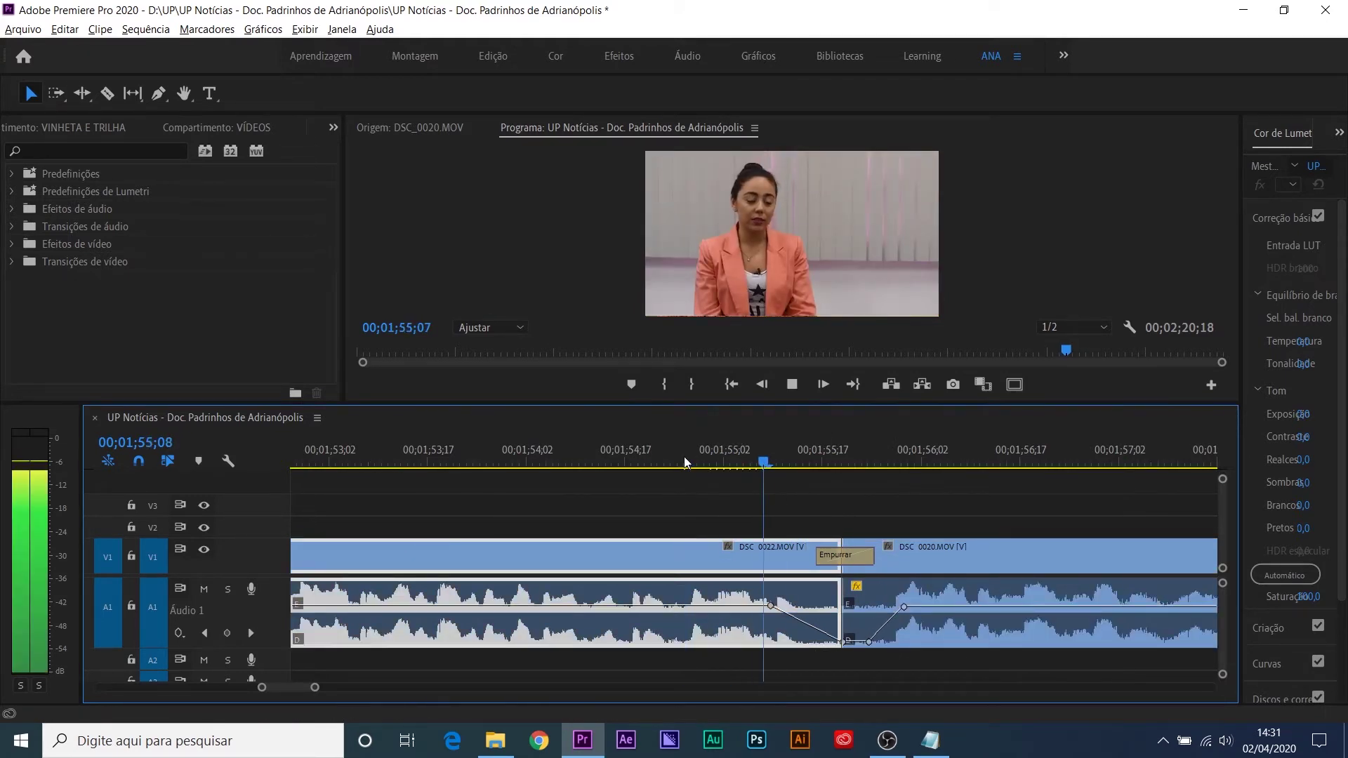
click(905, 599)
key(space)
key(minus)
key(minus)
key(minus)
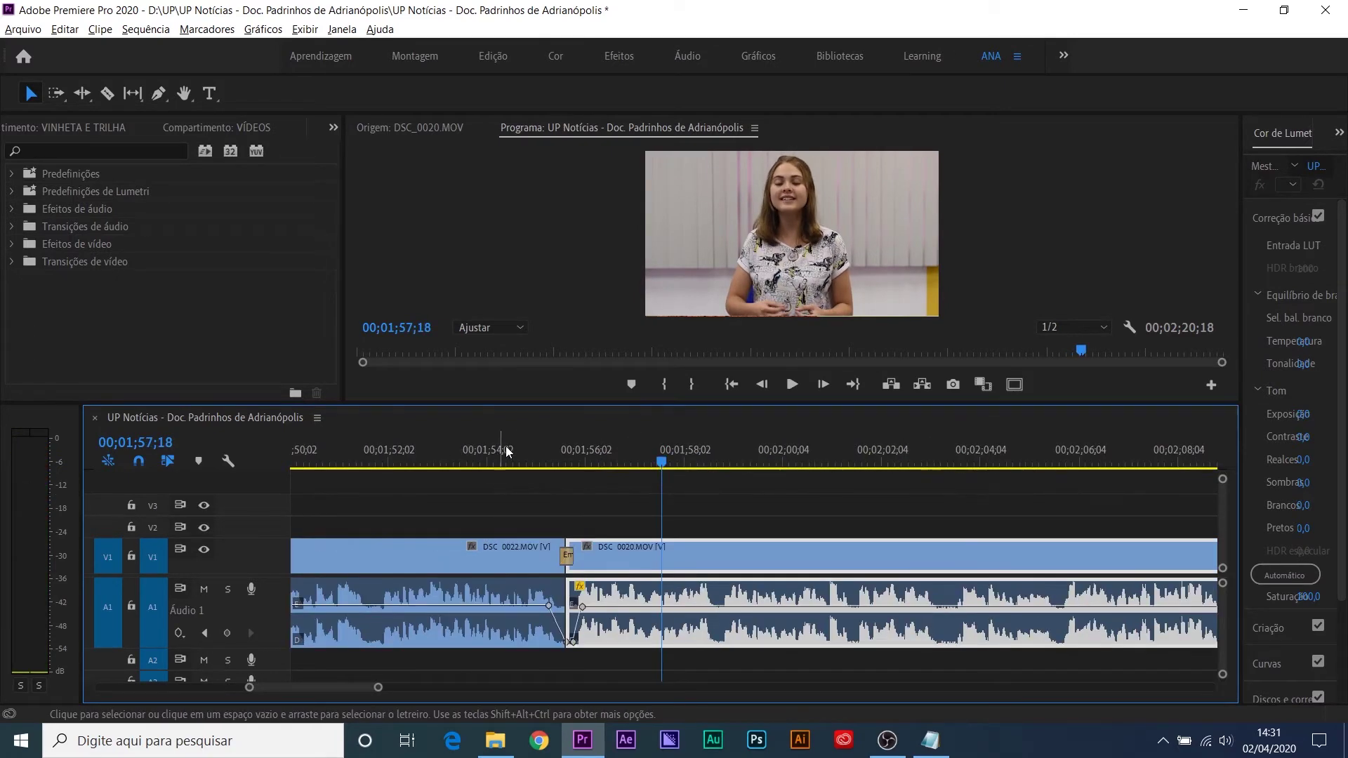
click(508, 436)
key(space)
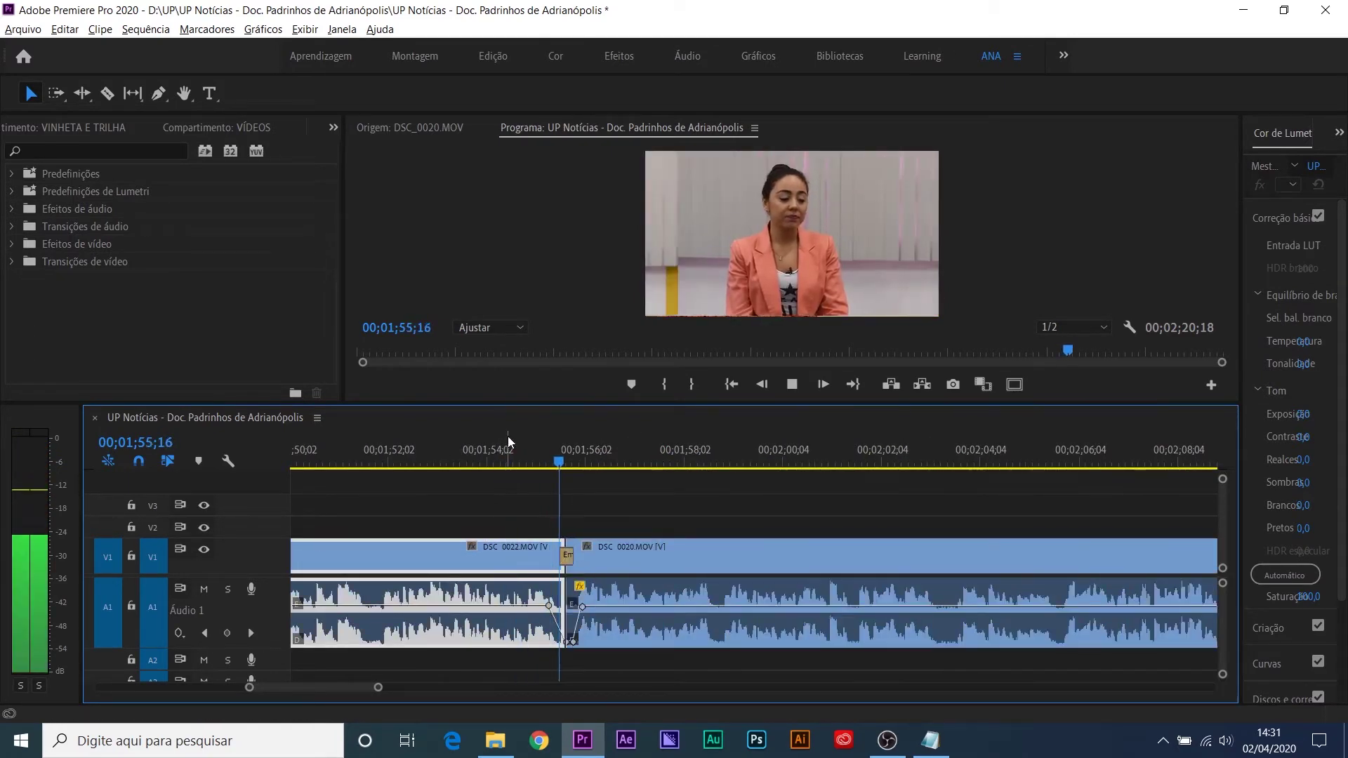
key(space)
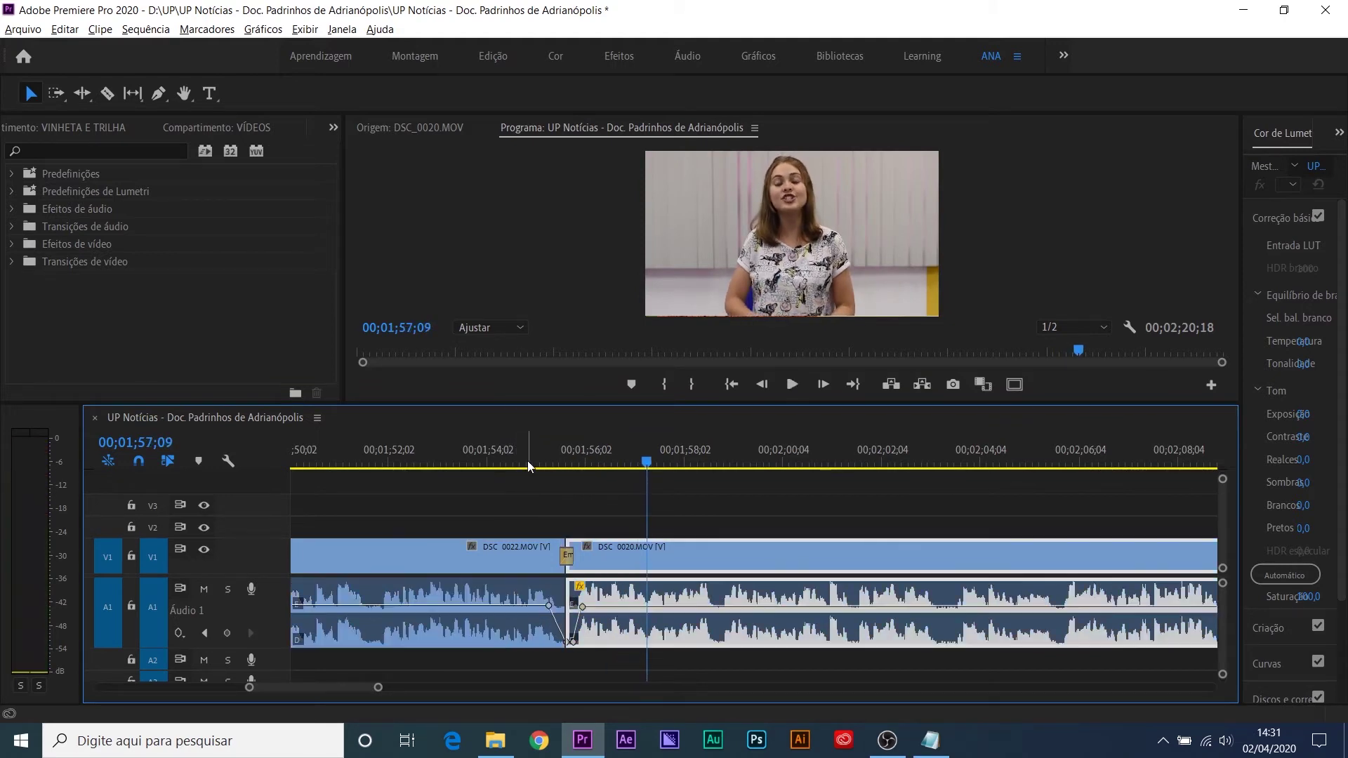
Step: Go to the end of DSC_0020.MOV and play the cut into Vinheta UP Notícias.mp4 from about 00;02;13;10
key(minus)
key(minus)
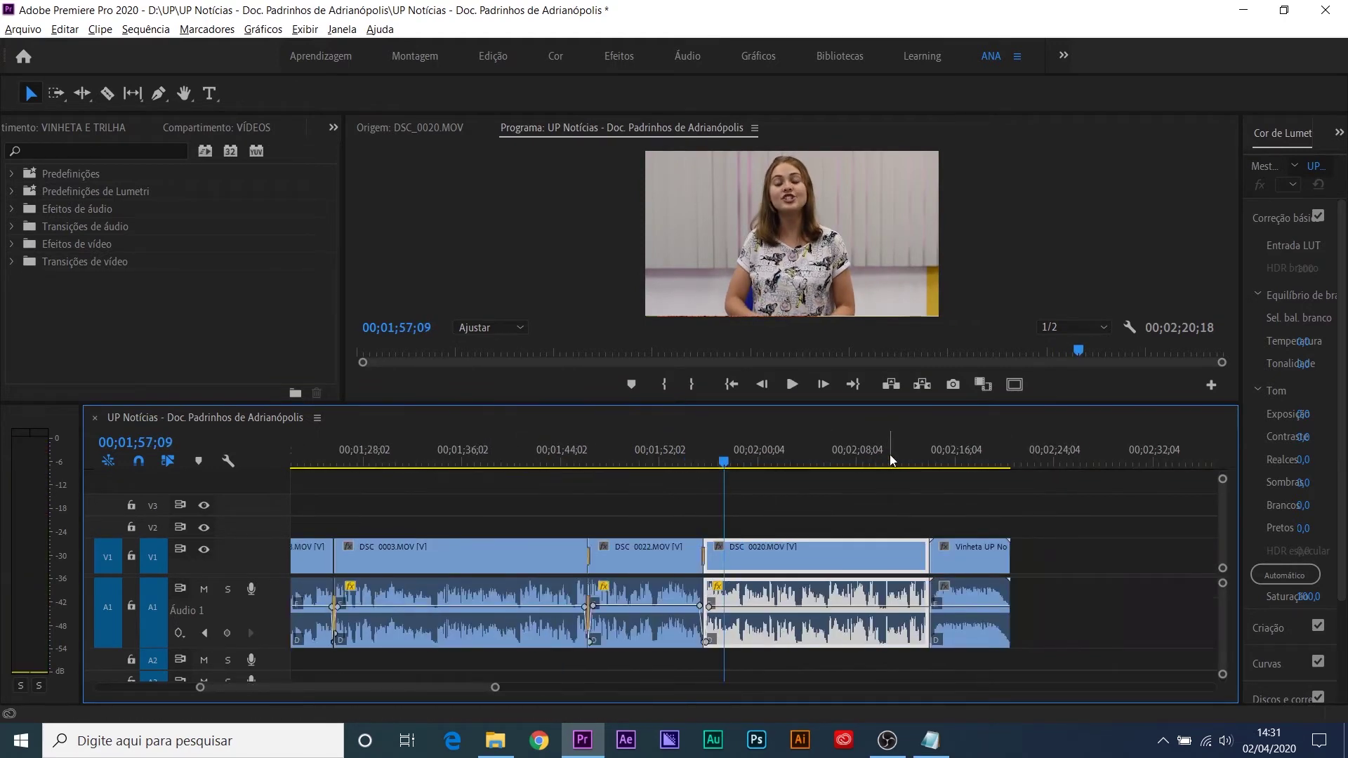
click(909, 452)
key(equal)
key(equal)
key(equal)
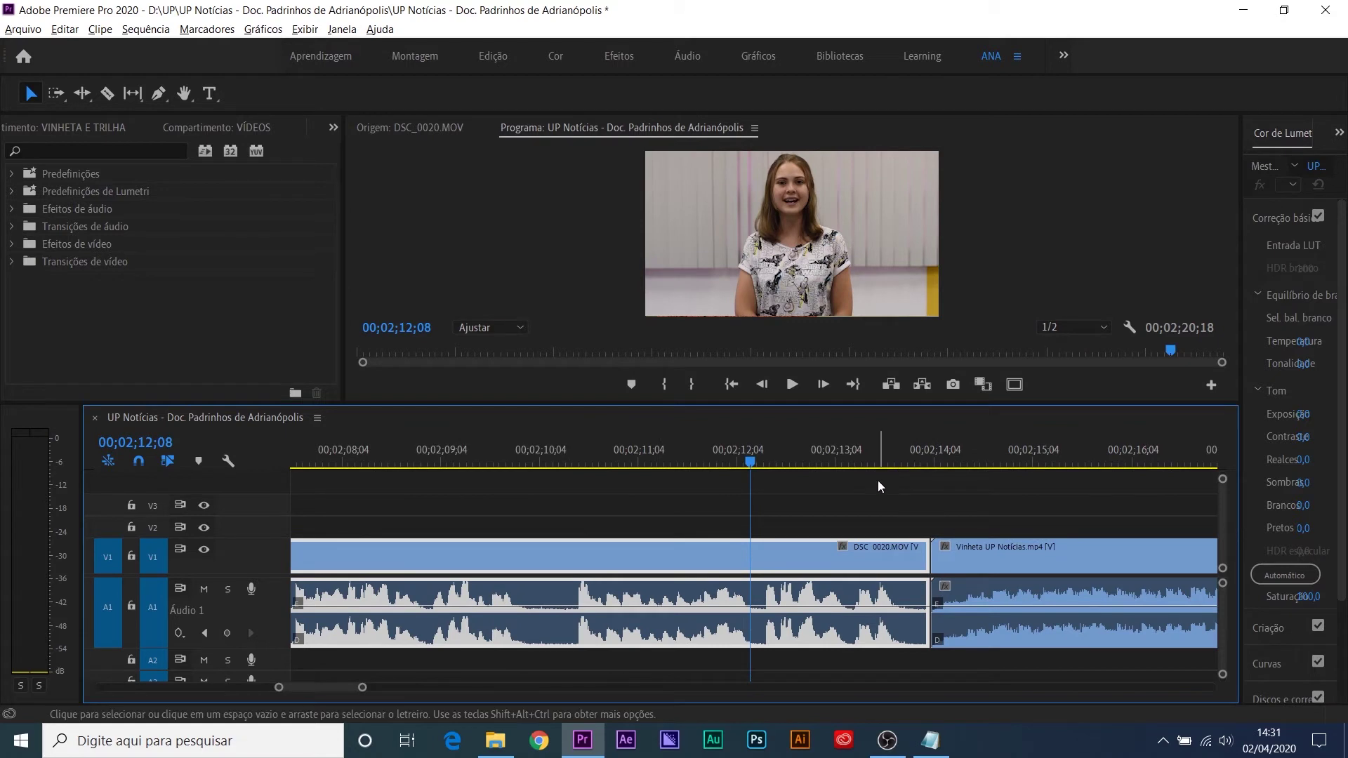
click(855, 453)
key(space)
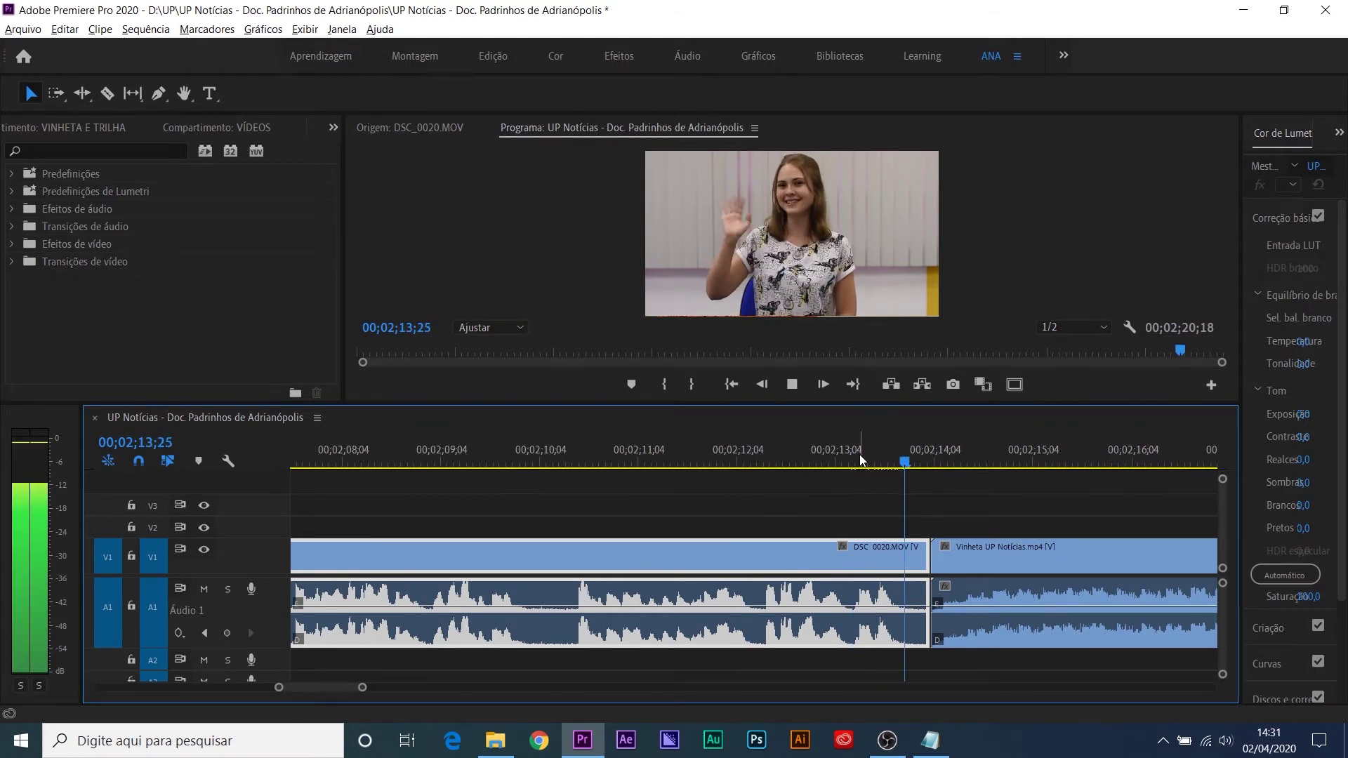
key(space)
Step: Add a volume-keyframe fade-out to the end of DSC_0020.MOV, from about 00;02;13;21 down to silence at about 00;02;13;28
drag(878, 453, 917, 467)
key(equal)
key(equal)
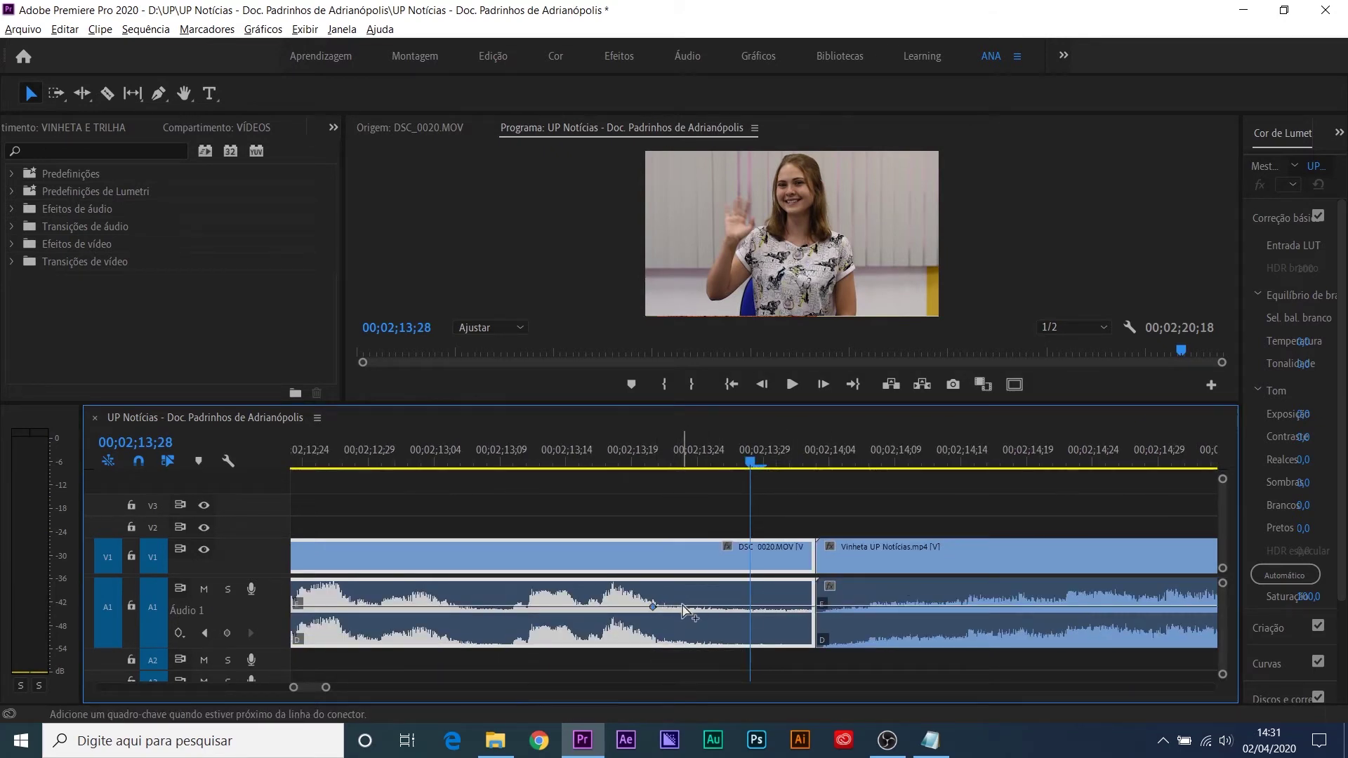
drag(685, 608, 744, 681)
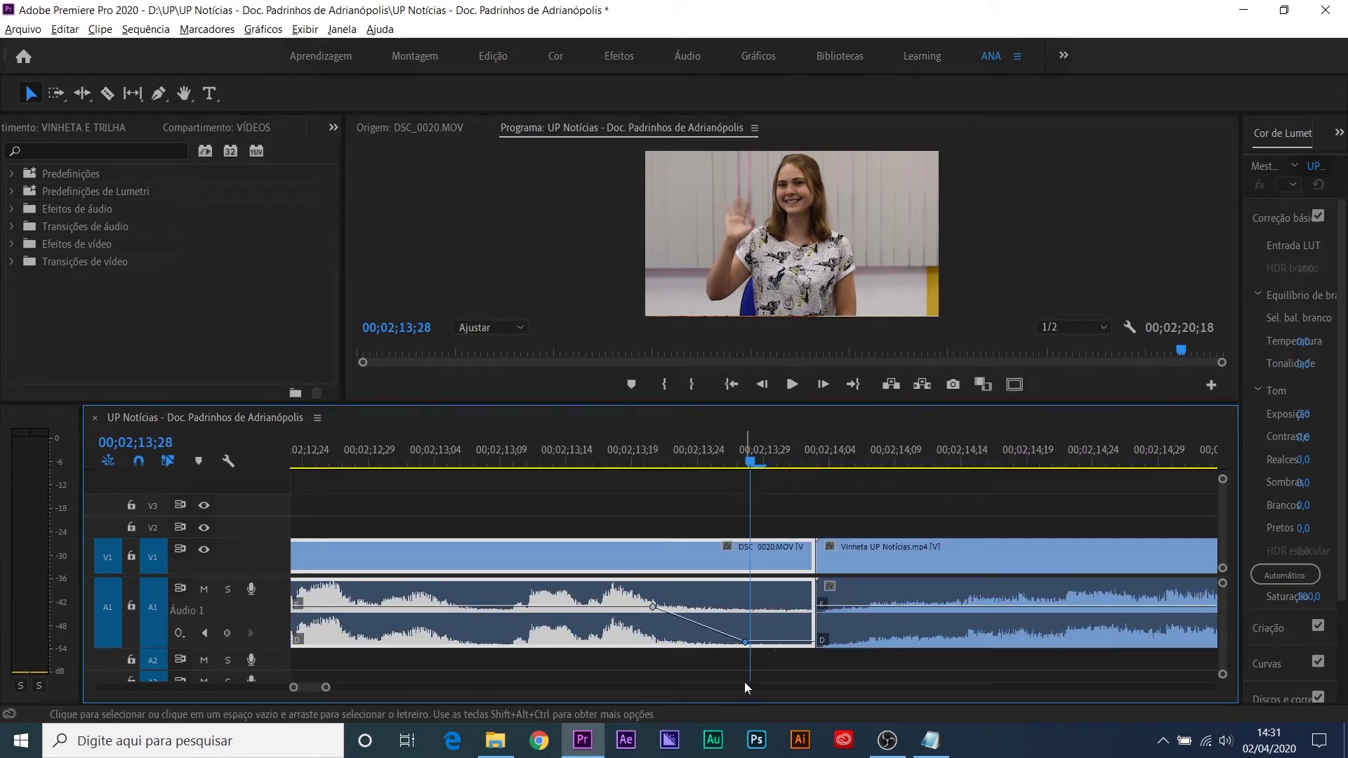
key(minus)
key(minus)
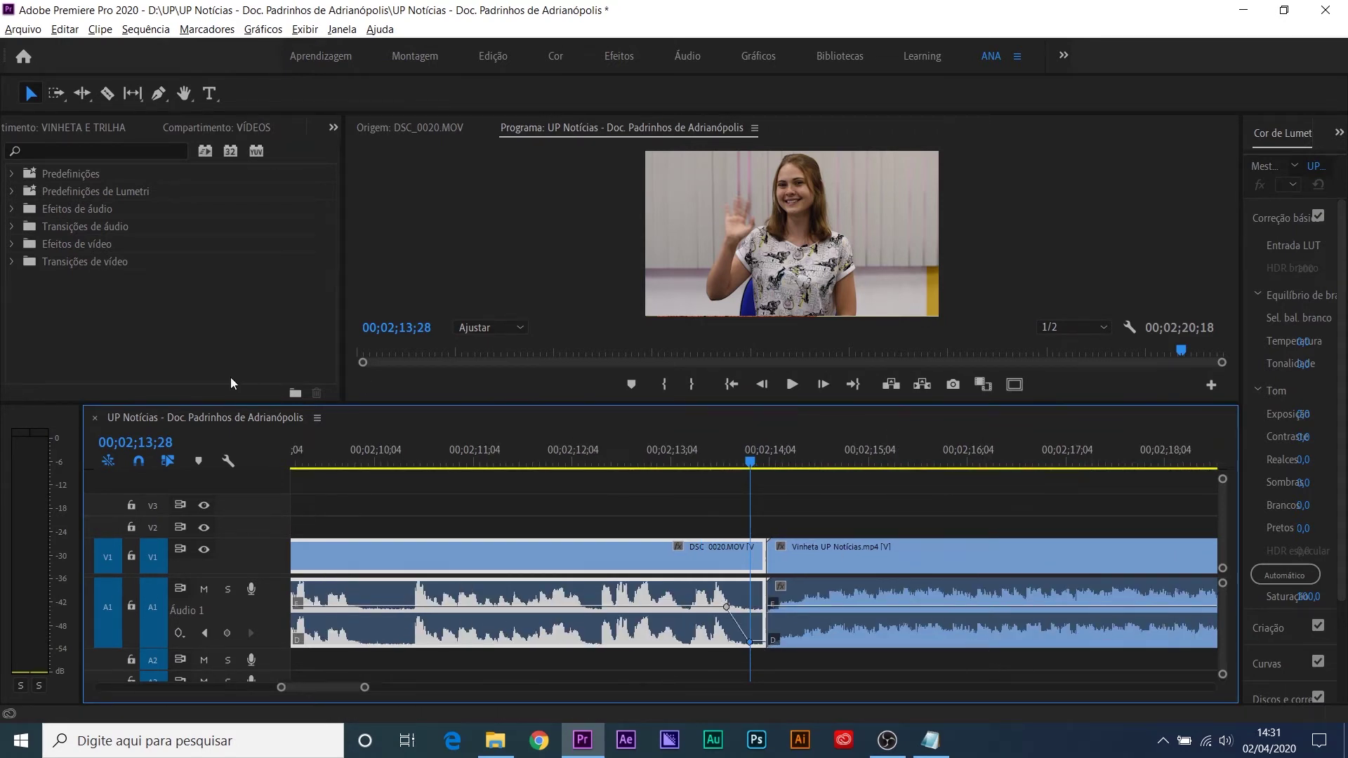
Step: Find the Zoom cruzado transition with the search ZOOM, apply it to the start of Vinheta UP Notícias.mp4 and shorten it to about 8 frames
click(91, 146)
text(ZOOM)
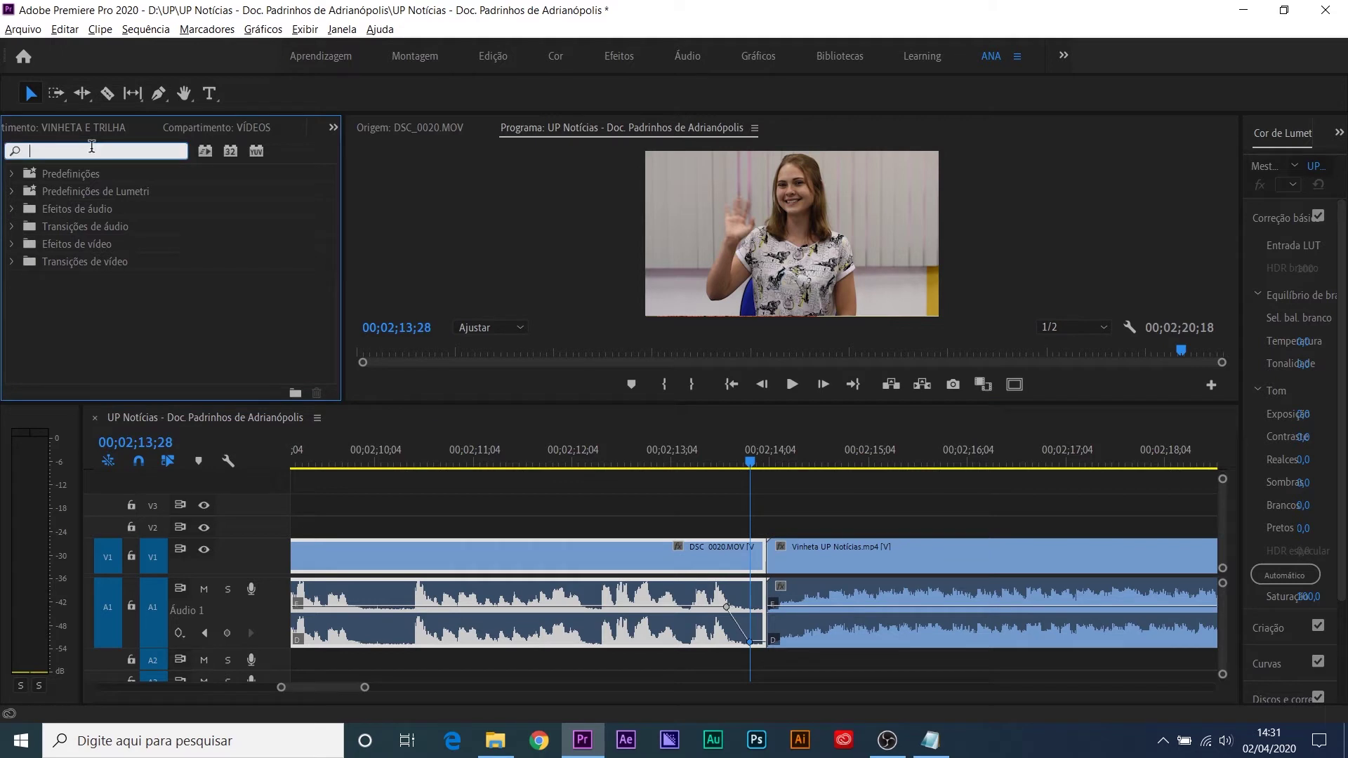
drag(106, 331, 765, 565)
key(=)
drag(939, 559, 834, 560)
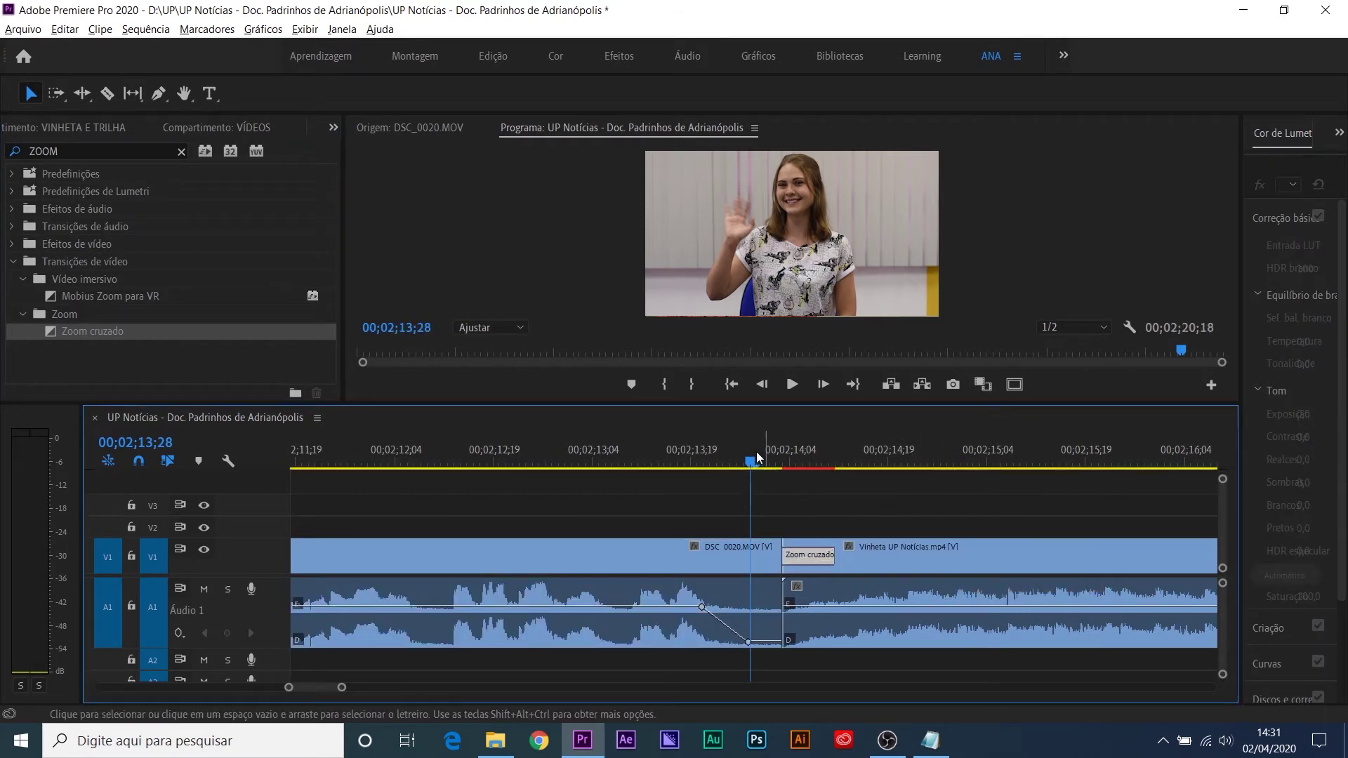
Step: Replay the cut from DSC_0020.MOV into the closing Vinheta UP Notícias.mp4 twice to check the fade and Zoom cruzado transition
click(578, 460)
key(space)
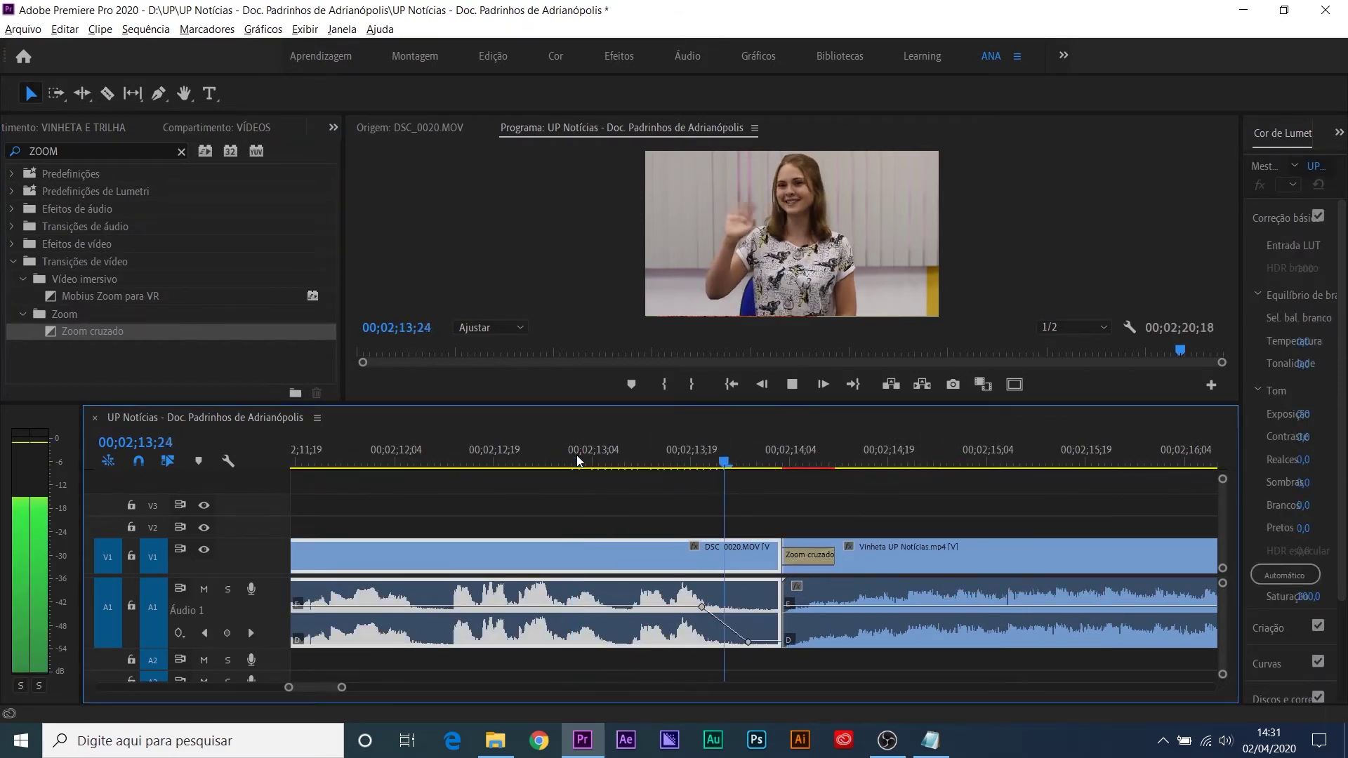
key(space)
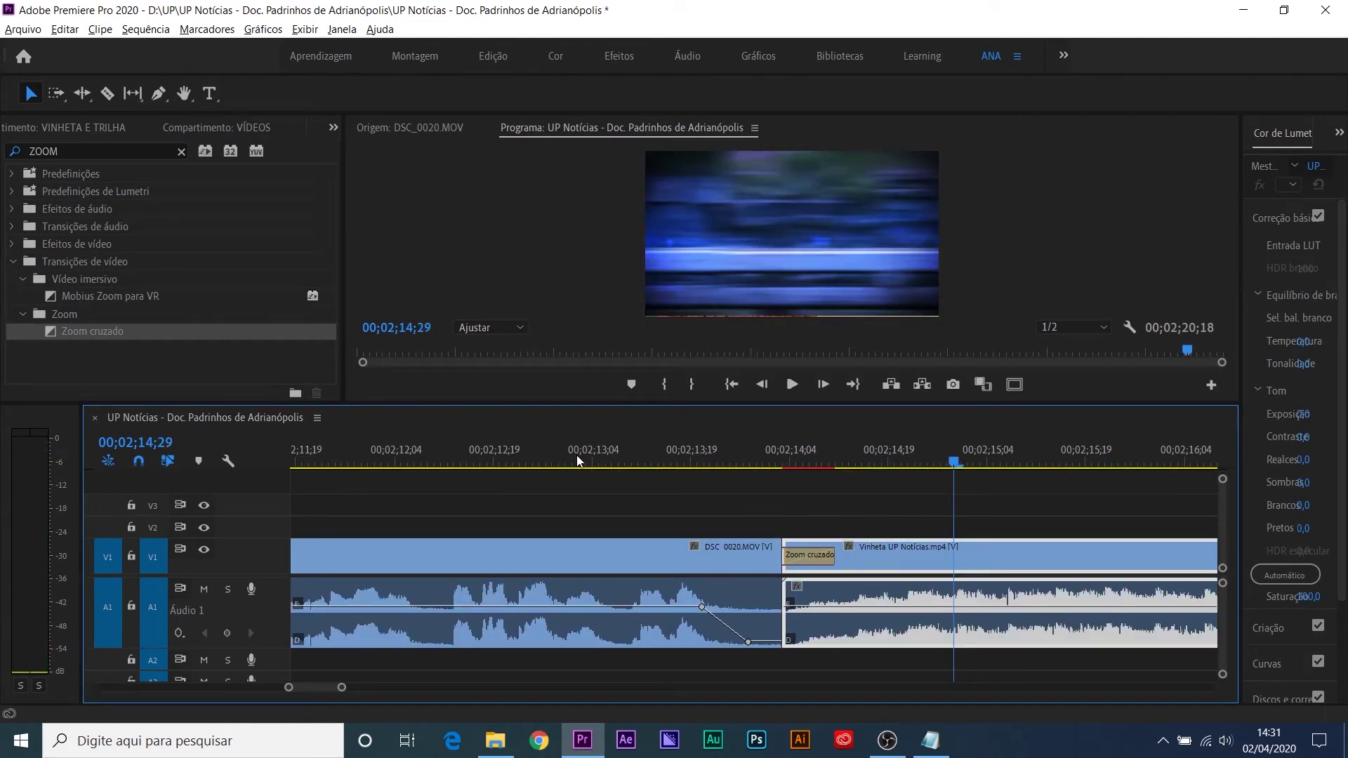
click(525, 451)
key(space)
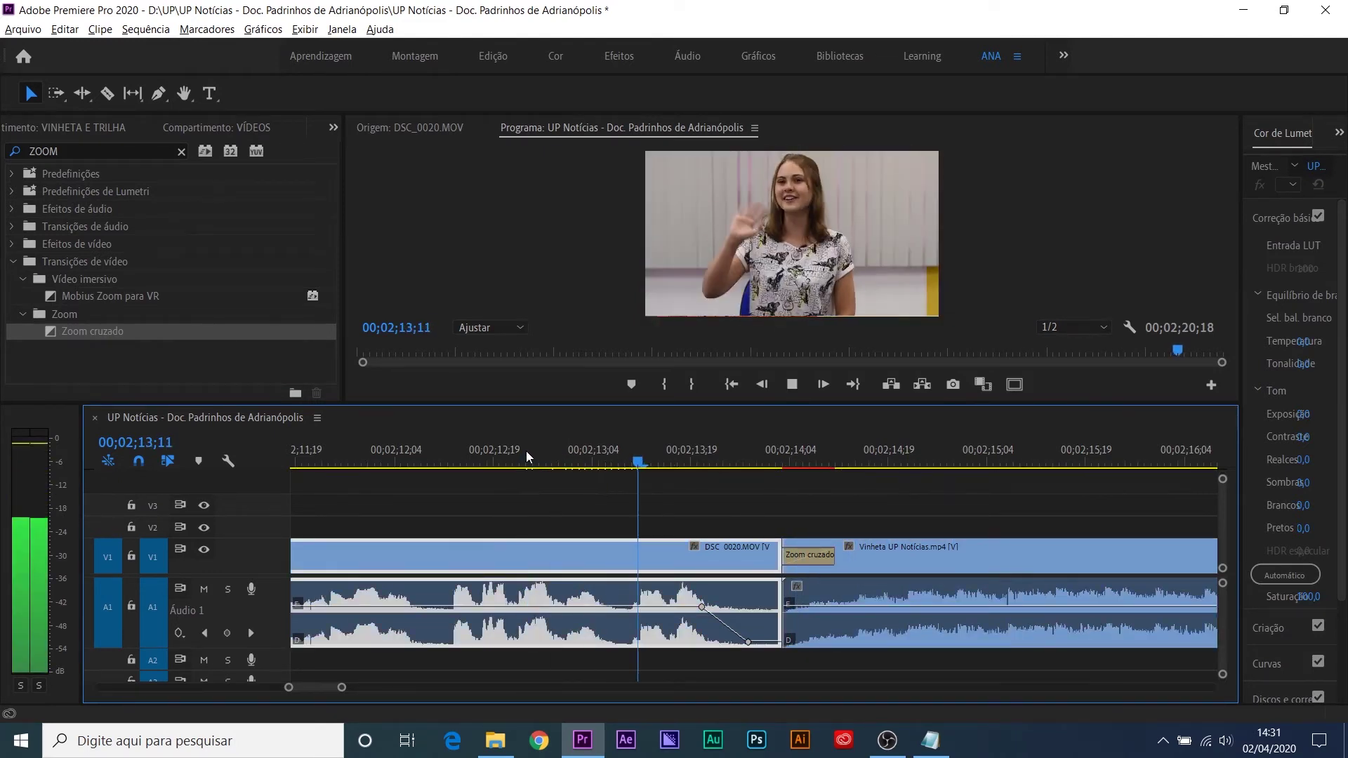
key(space)
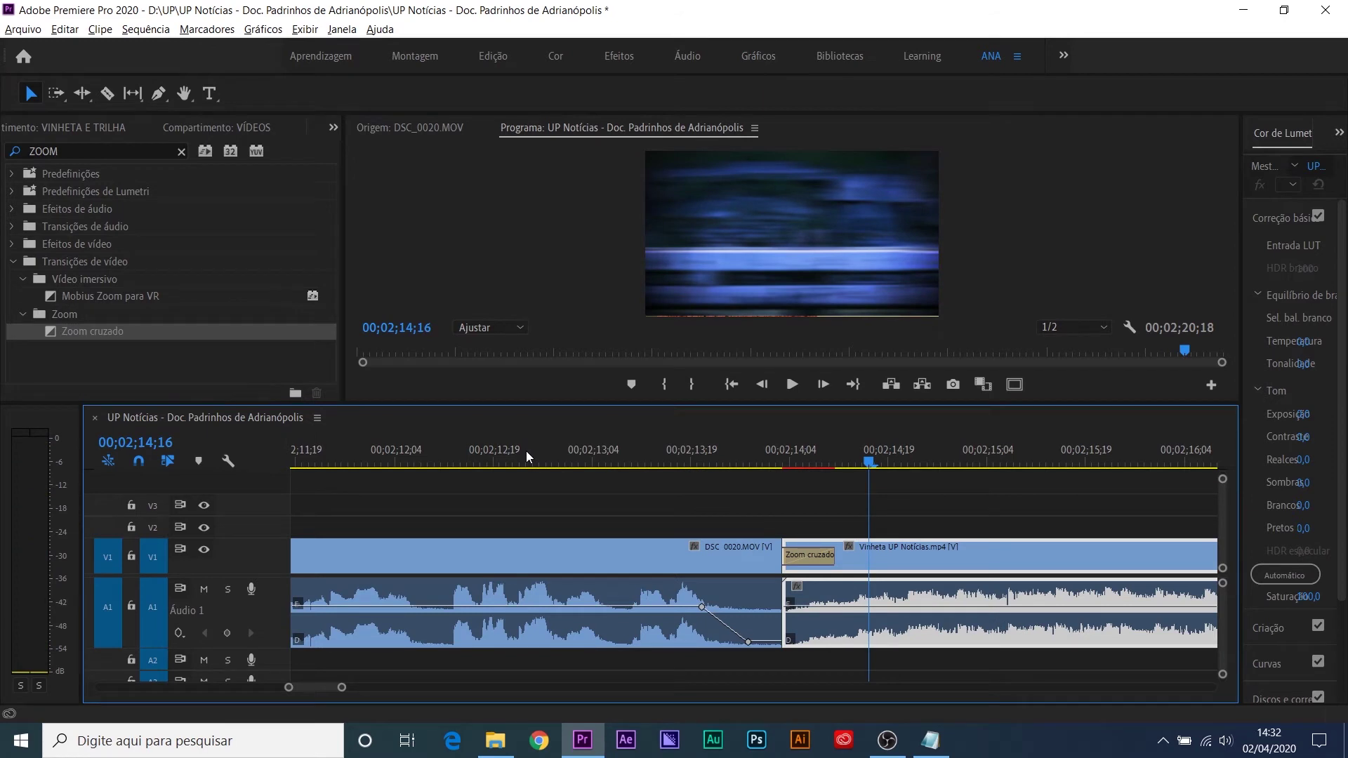
Step: Look over the whole sequence, from the opening vinheta through the DSC_0013.MOV section to the closing vinheta
key(minus)
key(minus)
key(minus)
key(minus)
key(minus)
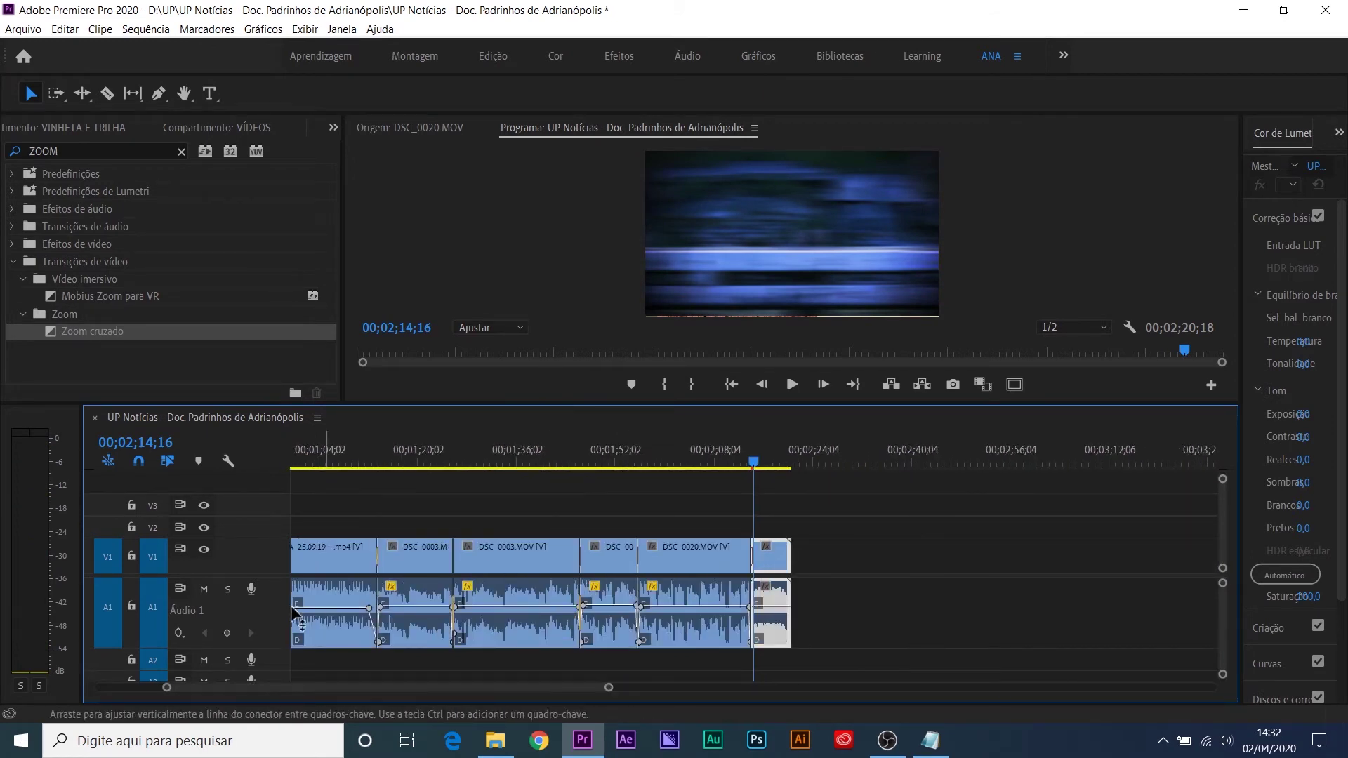
key(minus)
key(minus)
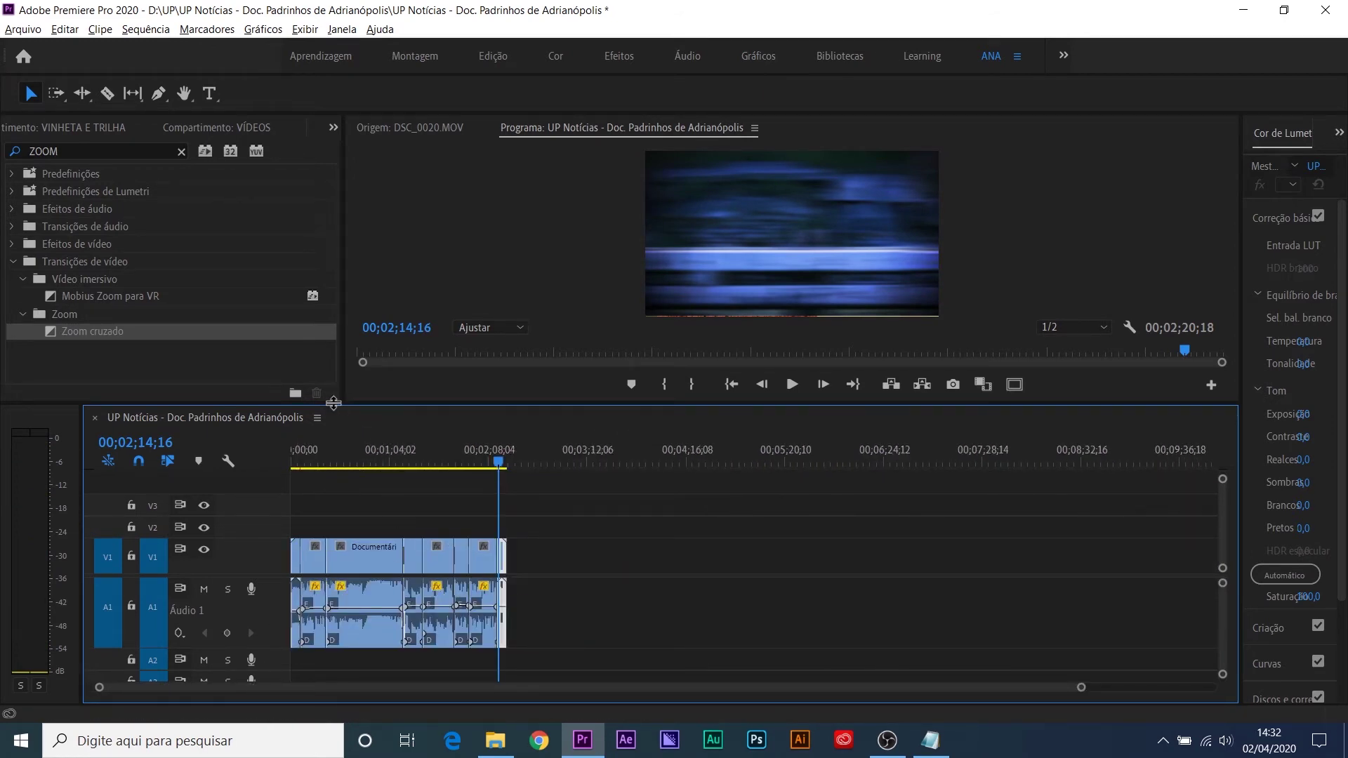
click(314, 451)
key(equal)
key(equal)
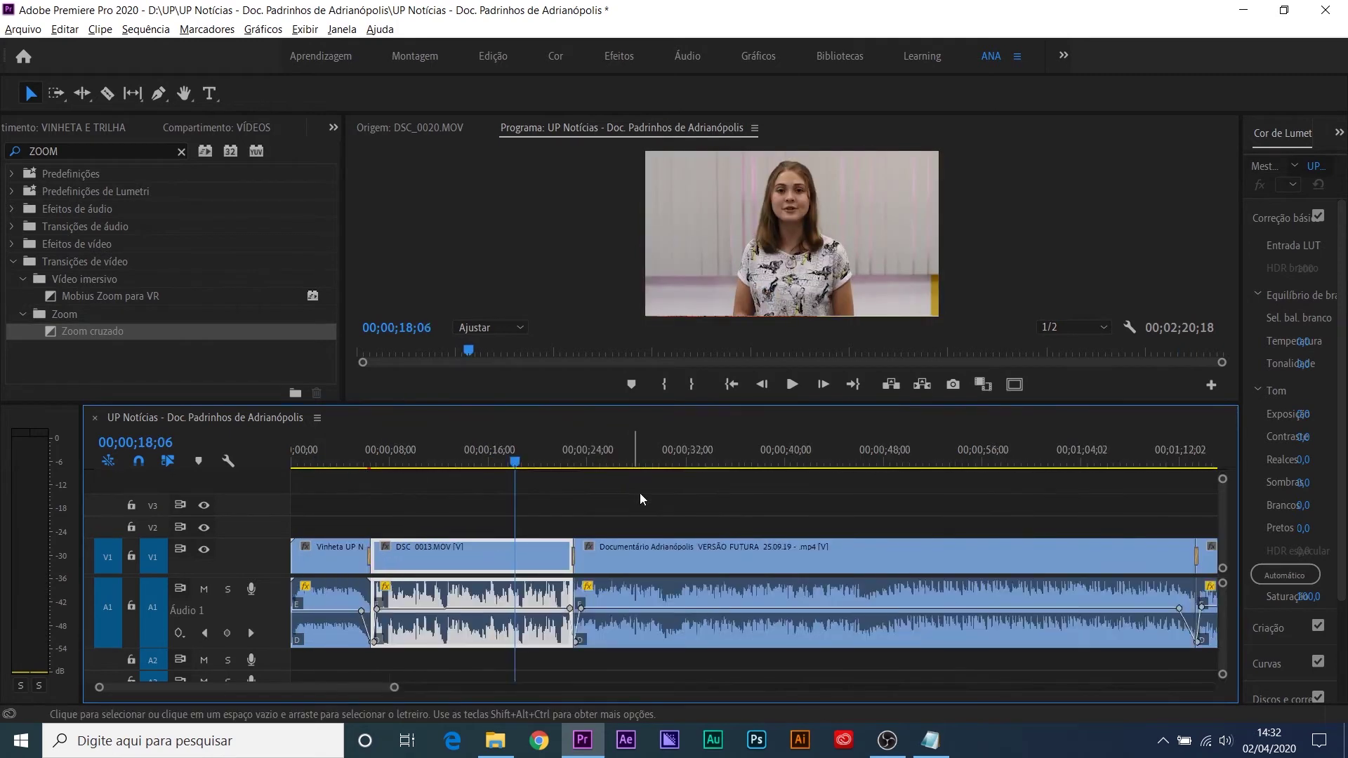
key(minus)
key(minus)
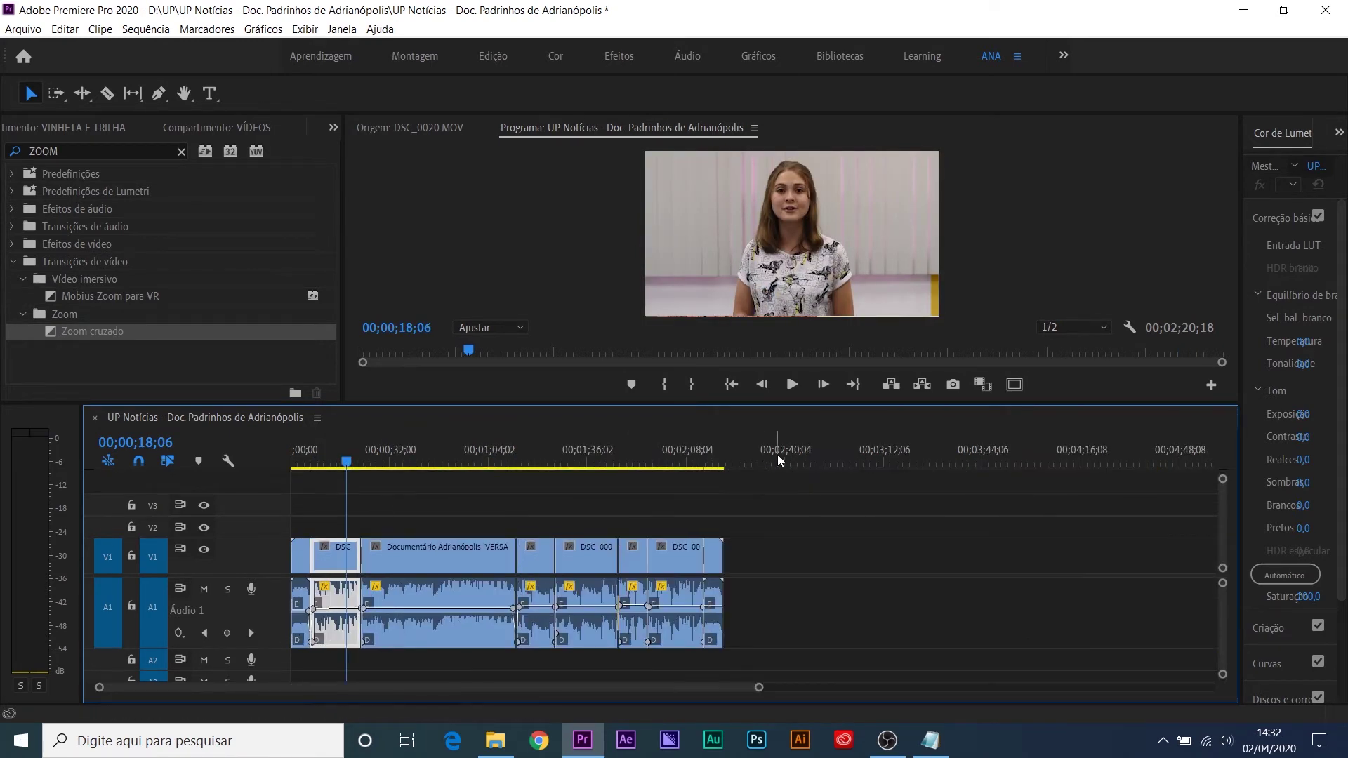
click(714, 509)
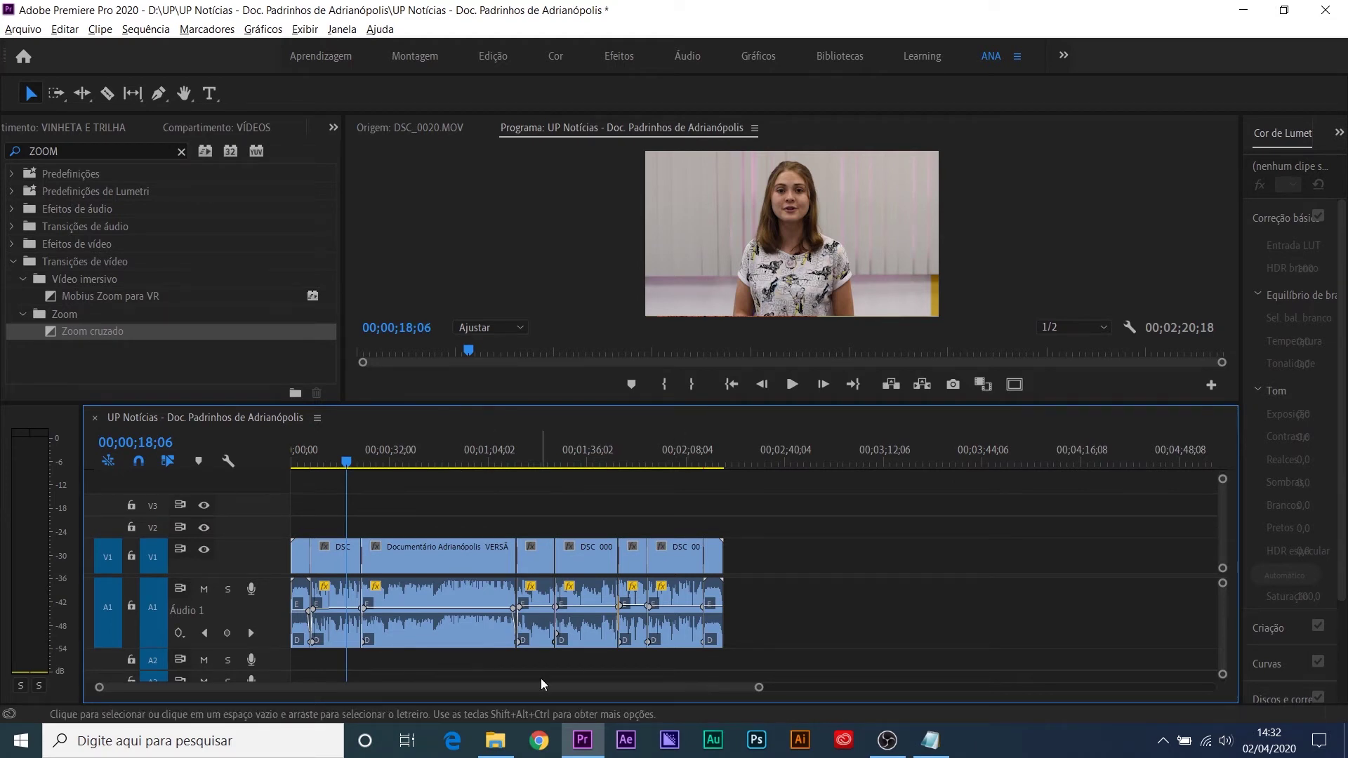
Step: Open the Documentário Adrianópolis clip from the VÍDEOS bin in the source monitor
click(49, 124)
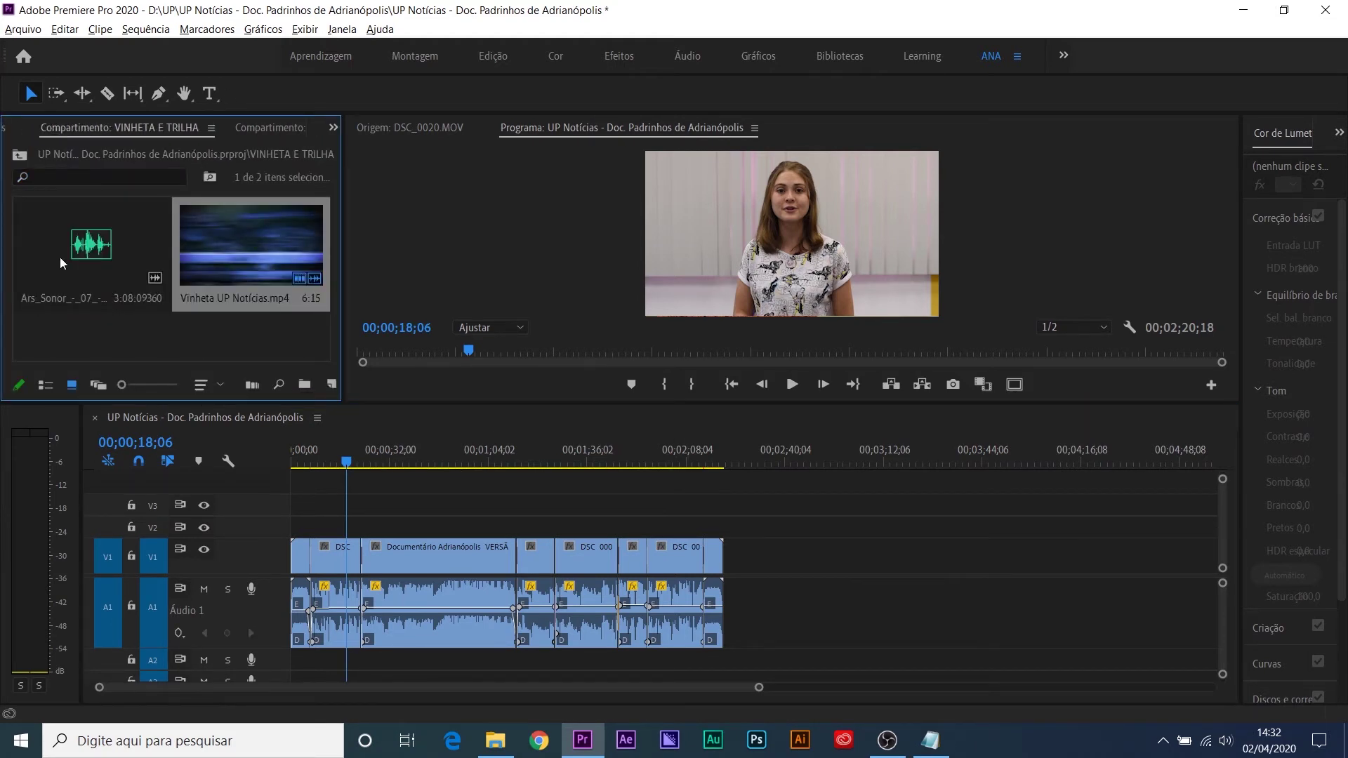
click(19, 155)
click(228, 235)
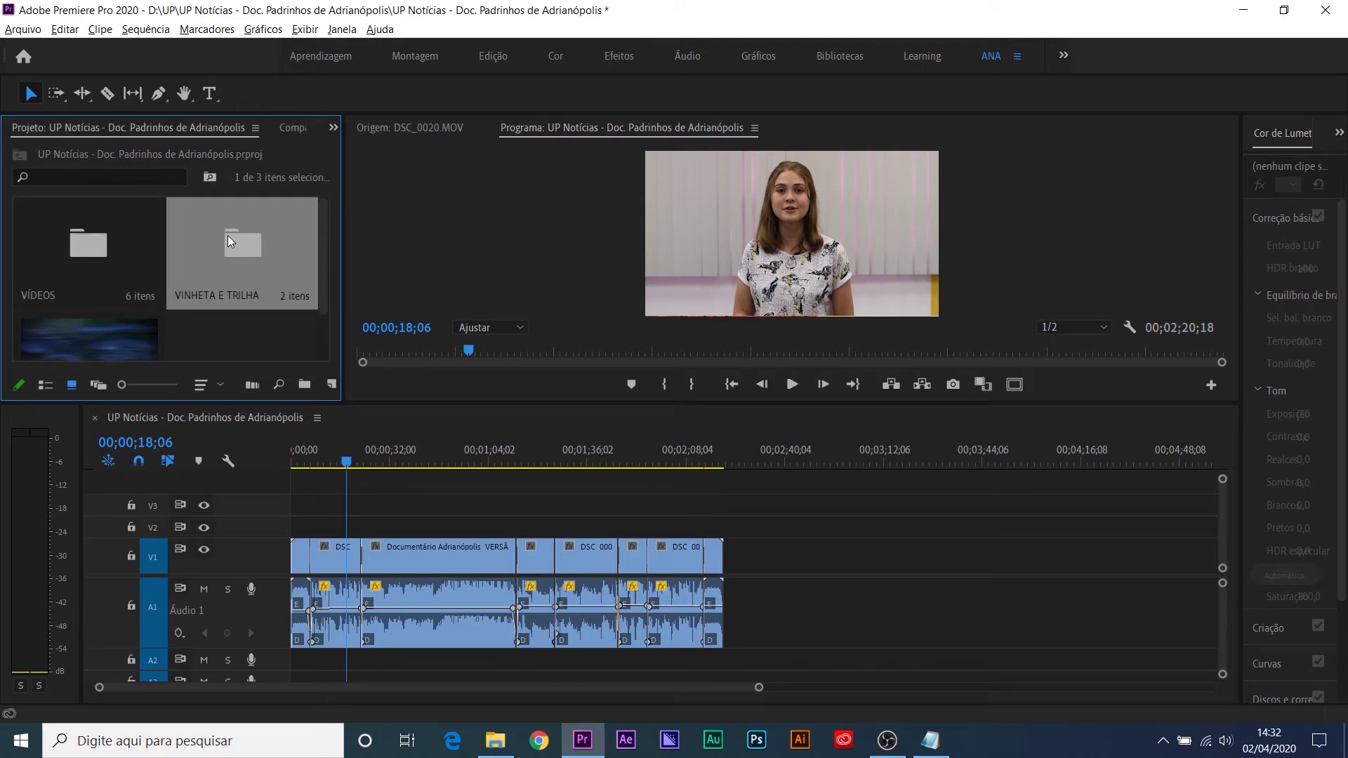
click(119, 243)
double_click(120, 243)
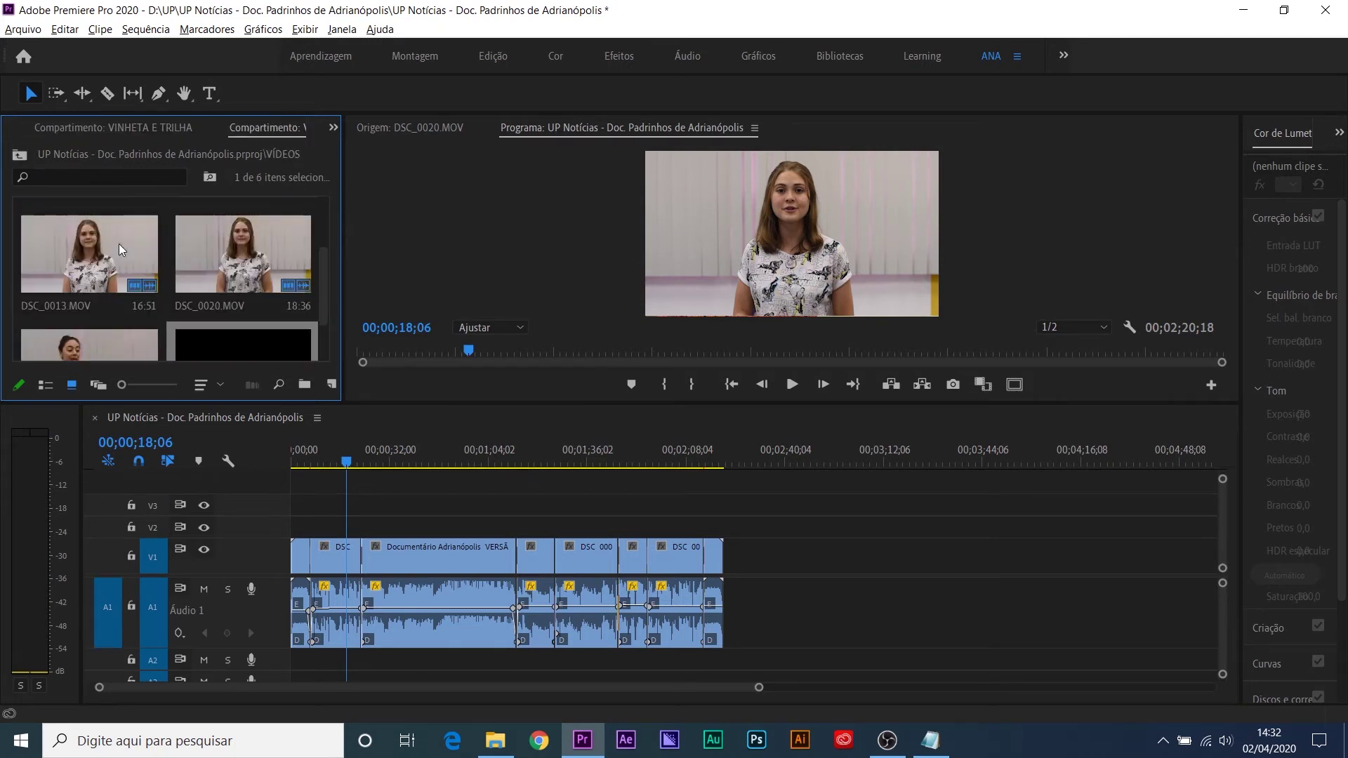
scroll(119, 243, up, 3)
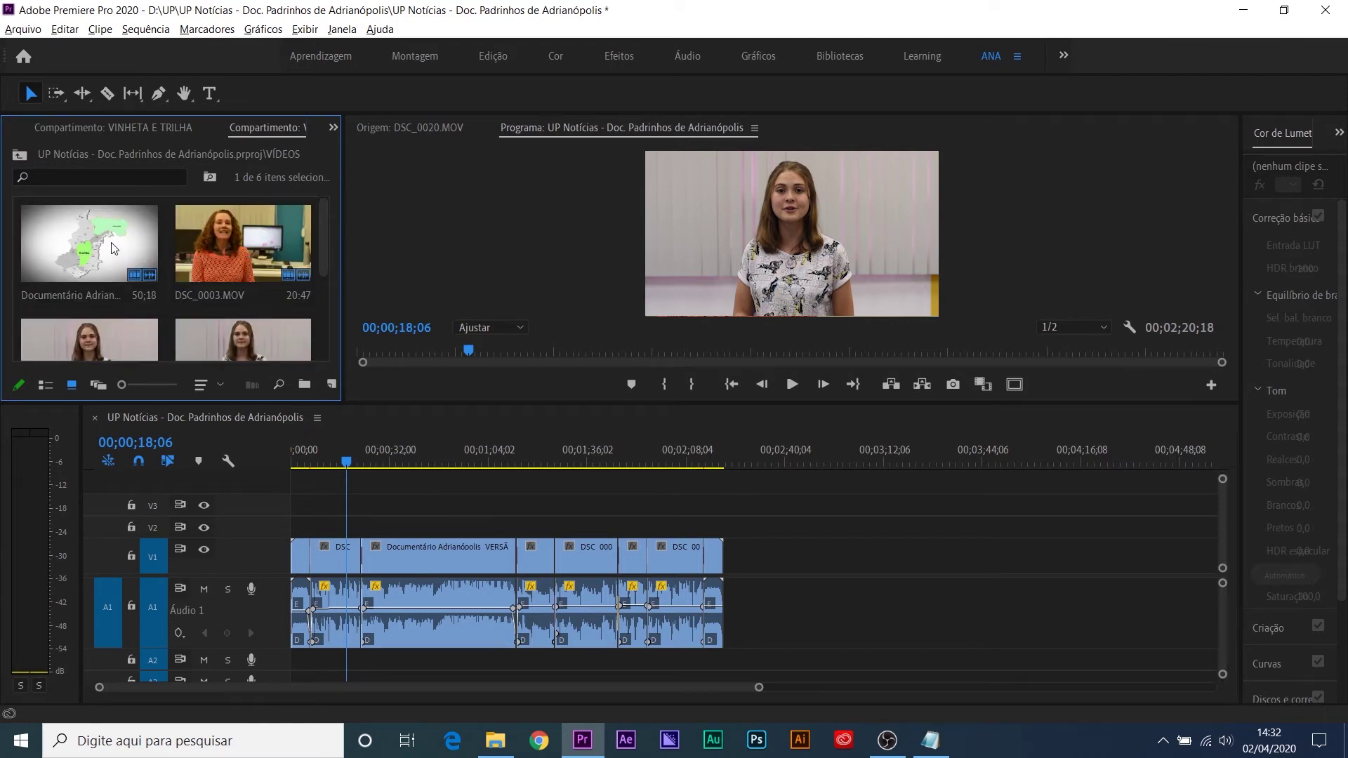
double_click(120, 243)
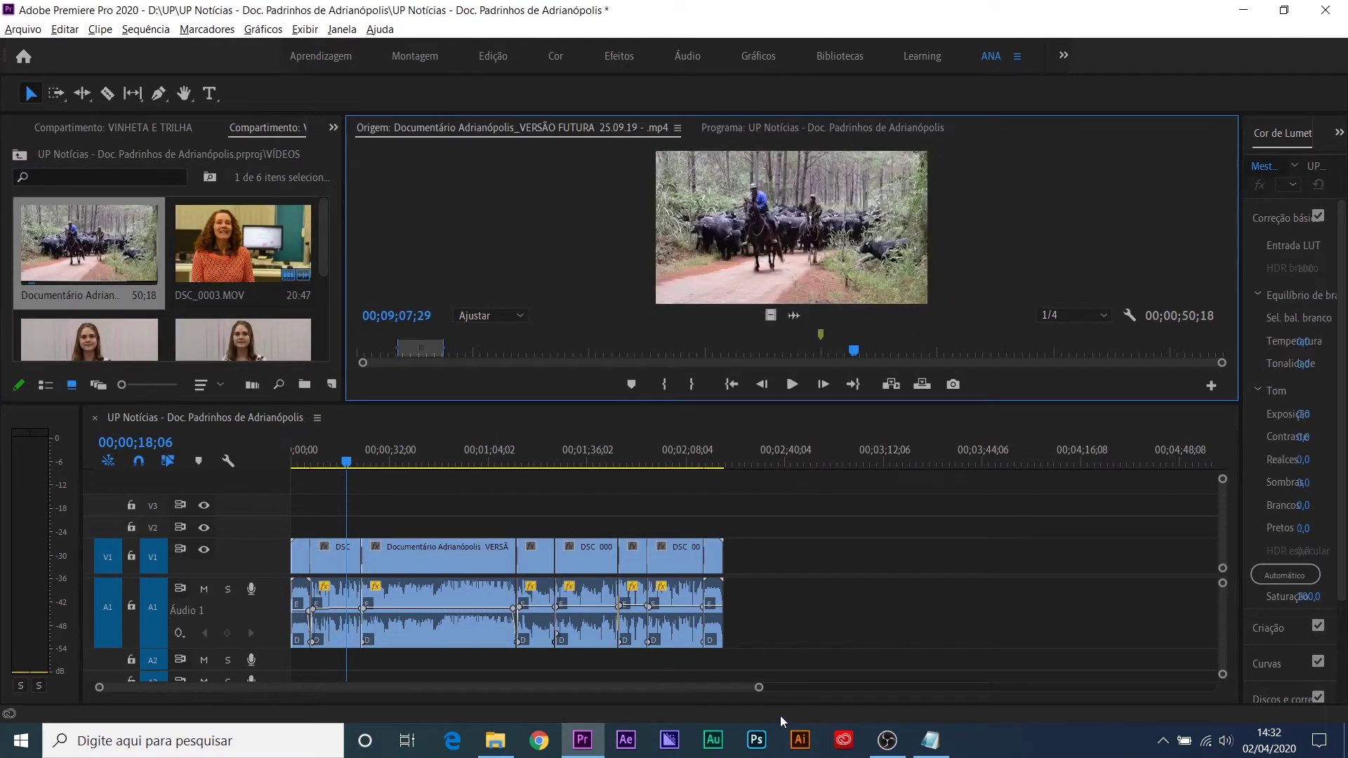
Step: Check the editing notes in Notepad for the documentary range that covers the DSC_0003 splice, and return to Premiere Pro
click(947, 744)
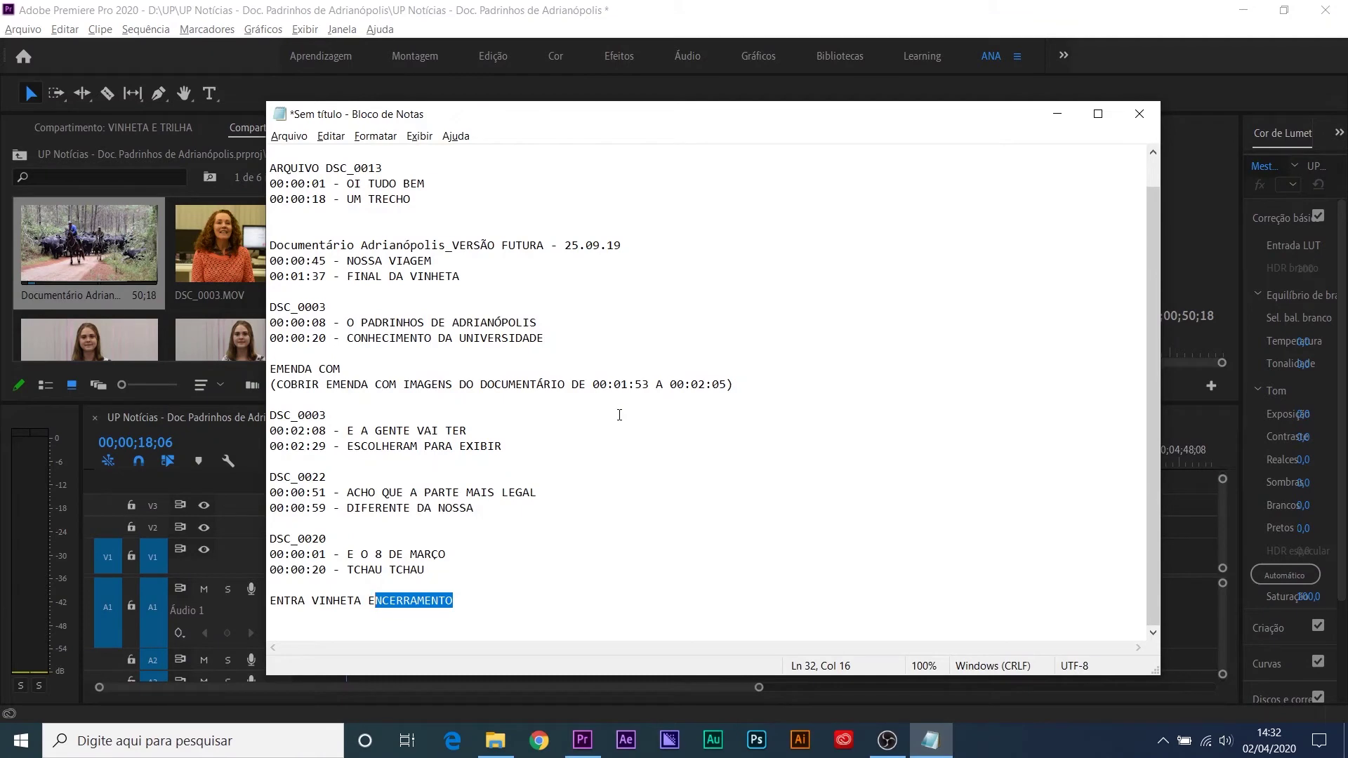
click(627, 382)
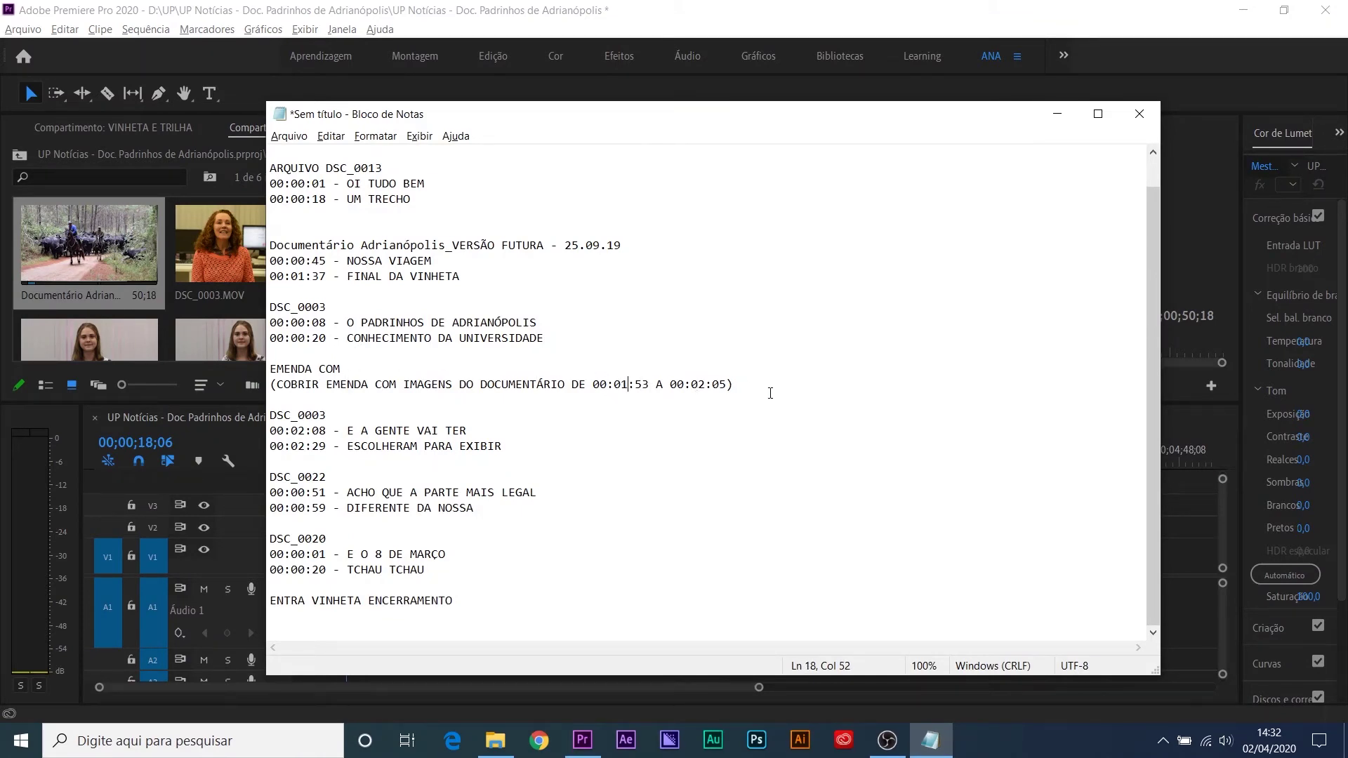
click(1198, 523)
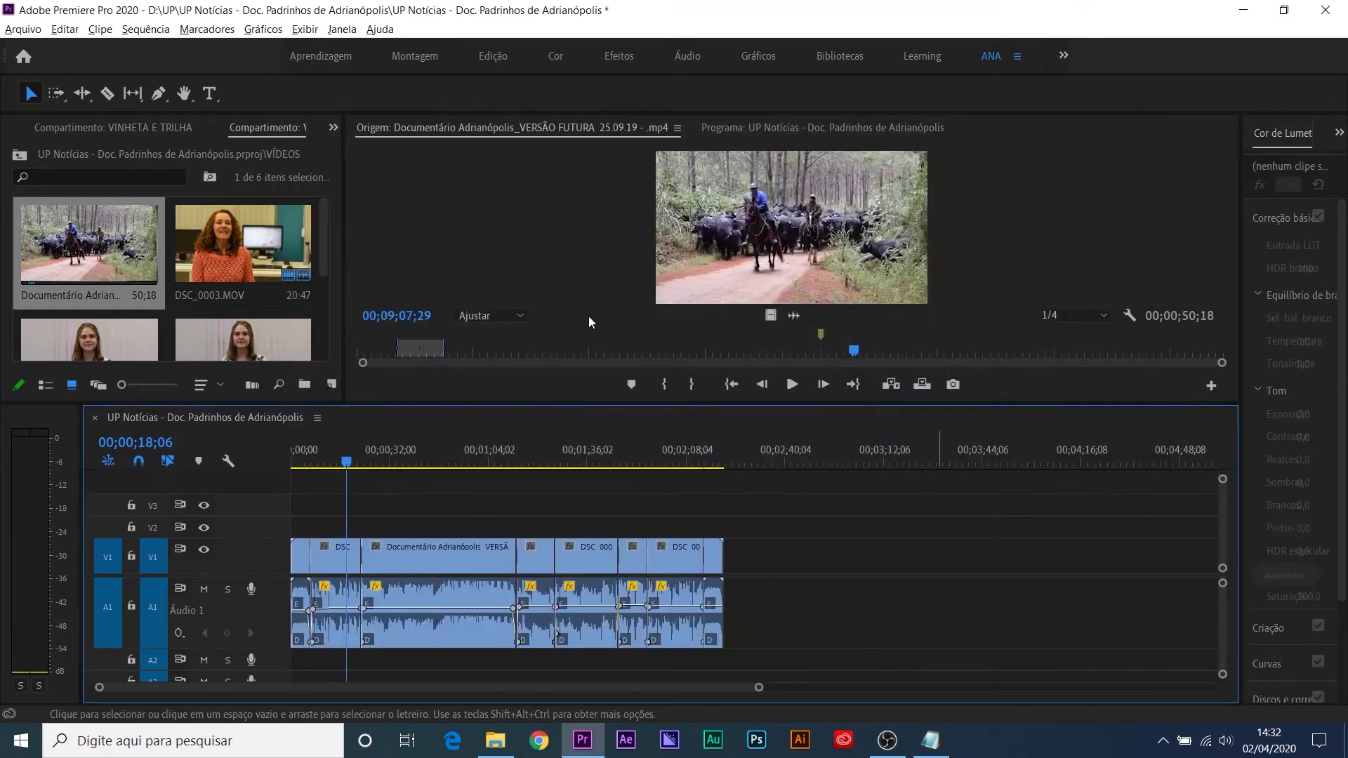
Step: Set in and out points on the source documentary from about 00;01;53 to 00;02;05;11
drag(584, 344, 464, 356)
key(equal)
key(equal)
key(equal)
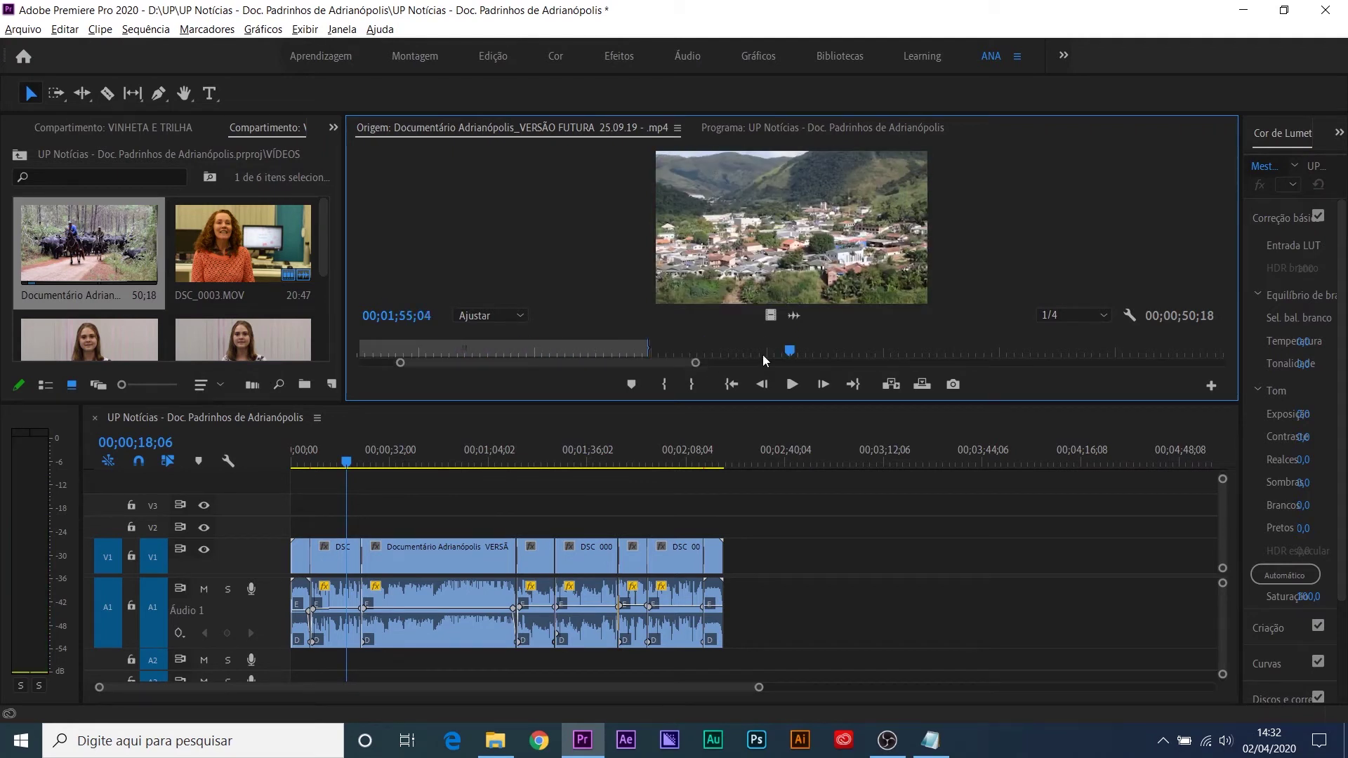
mouse_move(787, 351)
mouse_down()
mouse_move(768, 355)
mouse_move(896, 359)
mouse_move(863, 358)
mouse_up()
key(i)
key(o)
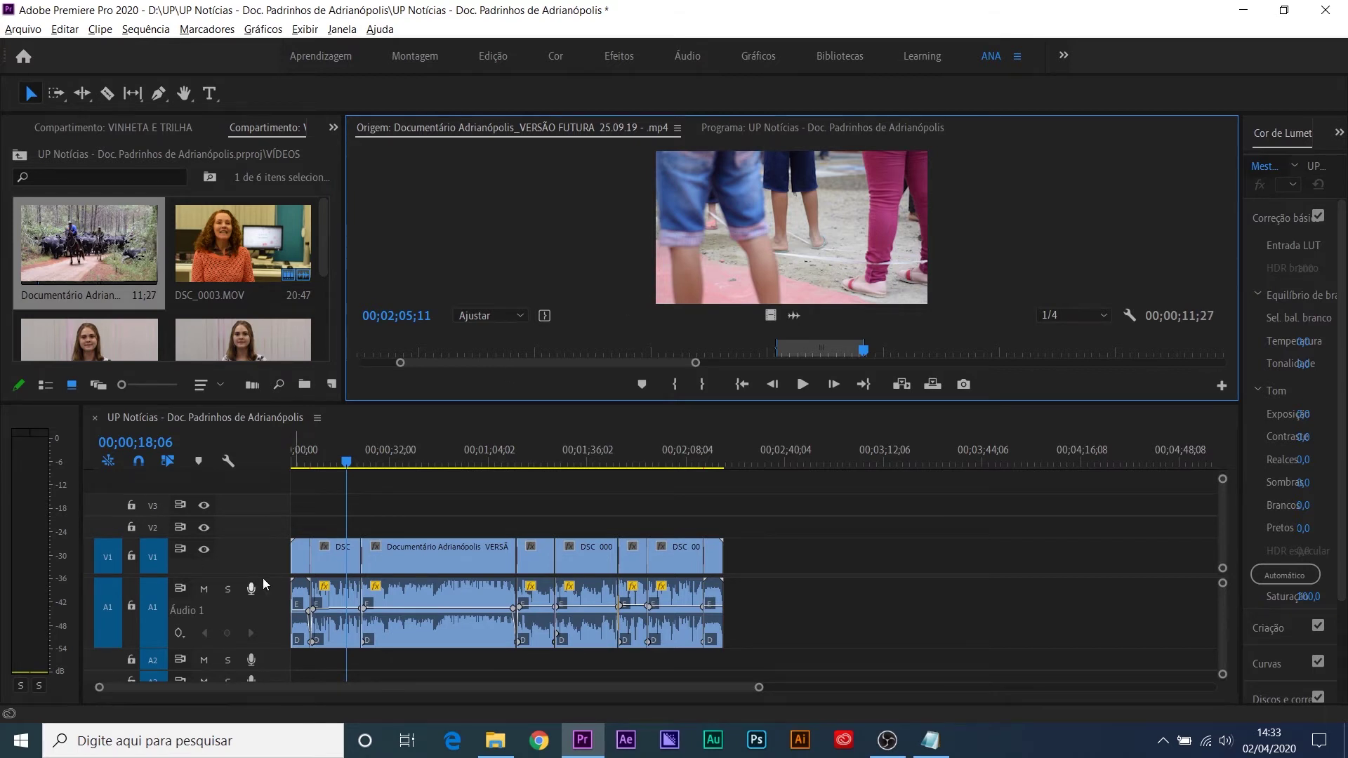
Step: Place the marked documentary excerpt on tracks V2 and A2, starting near the cut between the two DSC_0003.MOV clips
drag(266, 575, 265, 546)
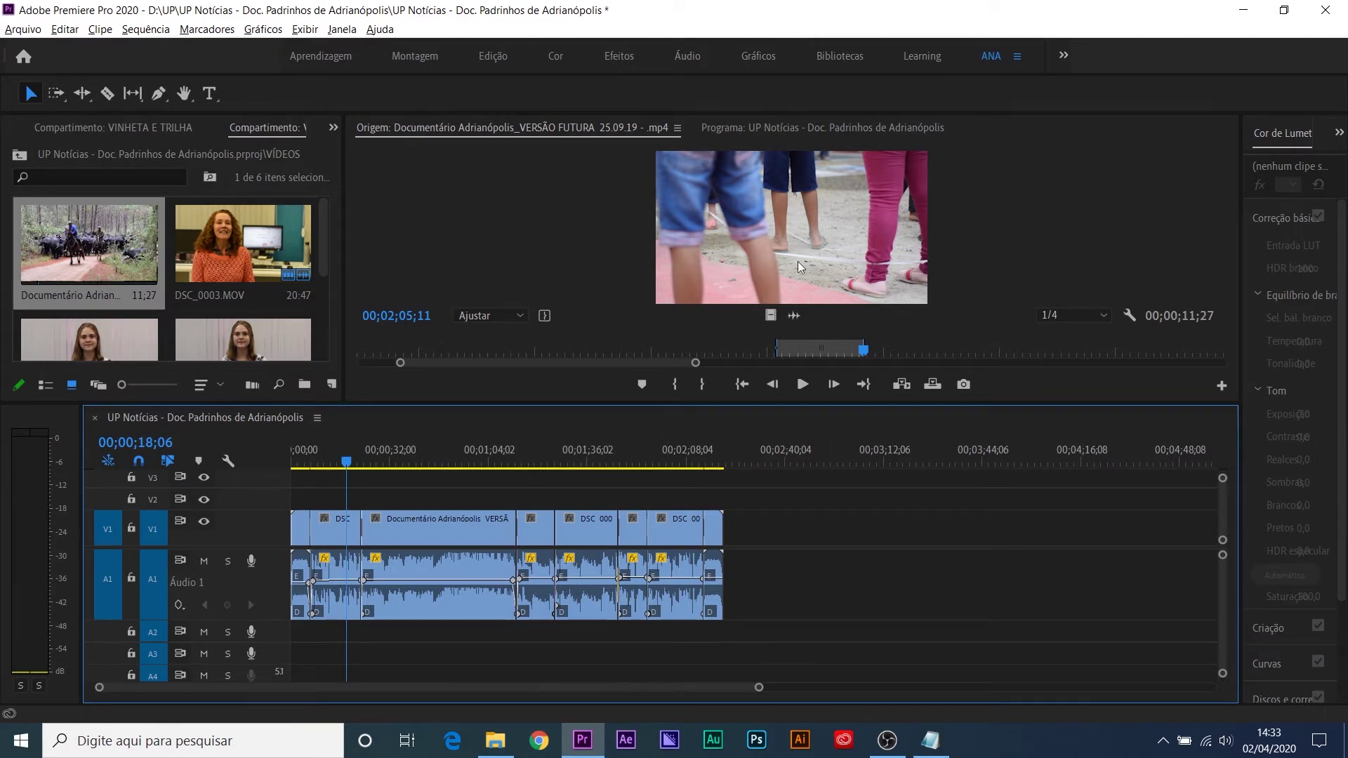
drag(781, 166, 545, 501)
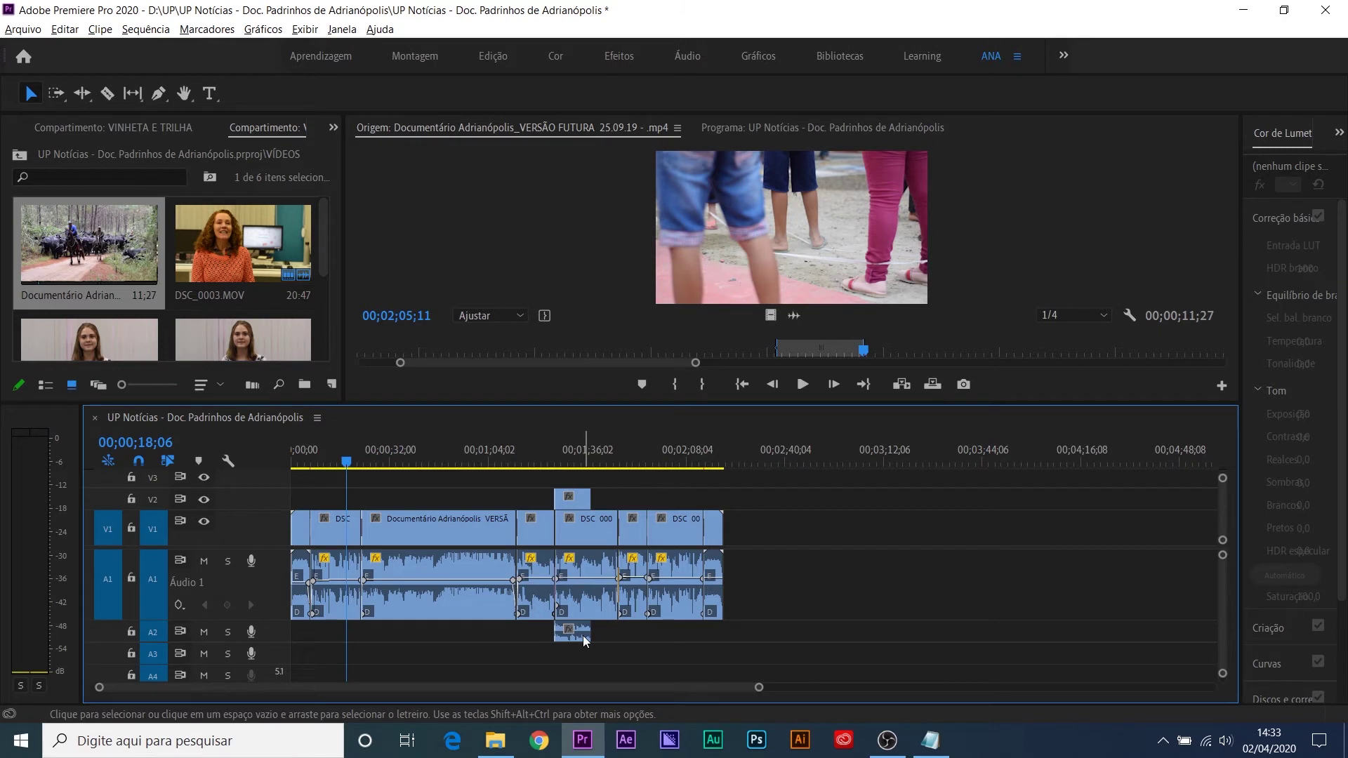
click(548, 449)
key(=)
key(=)
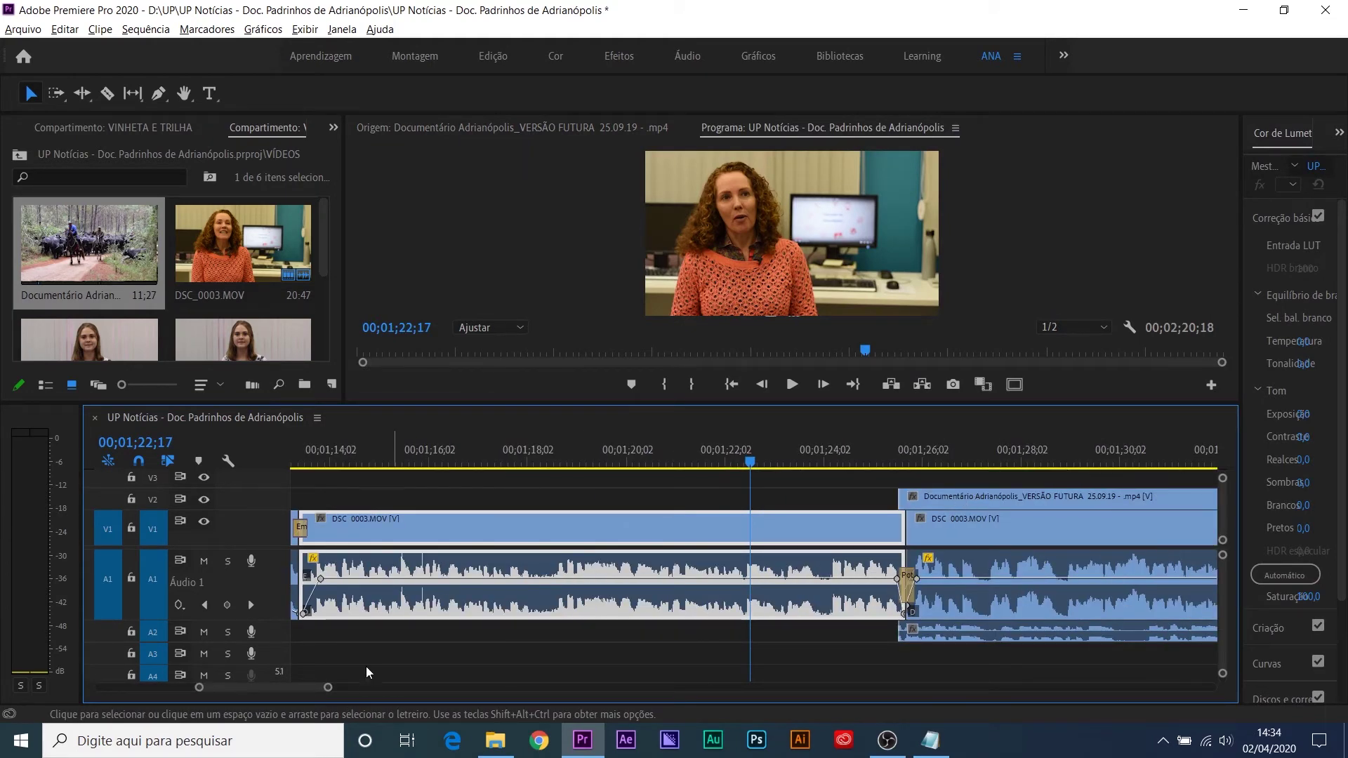
Step: Play the first DSC_0003.MOV clip to find the cover point and move the documentary excerpt to start at about 00;01;21;10
click(635, 454)
key(space)
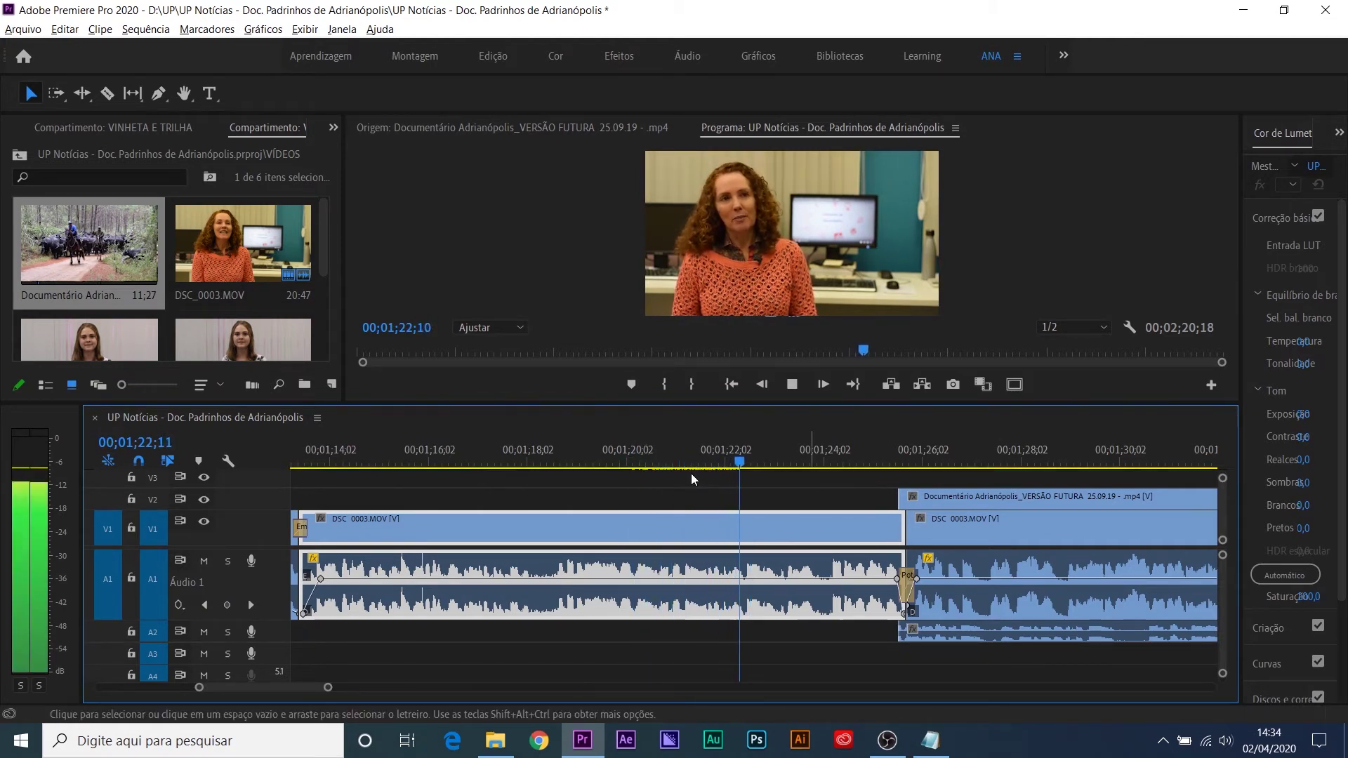
key(space)
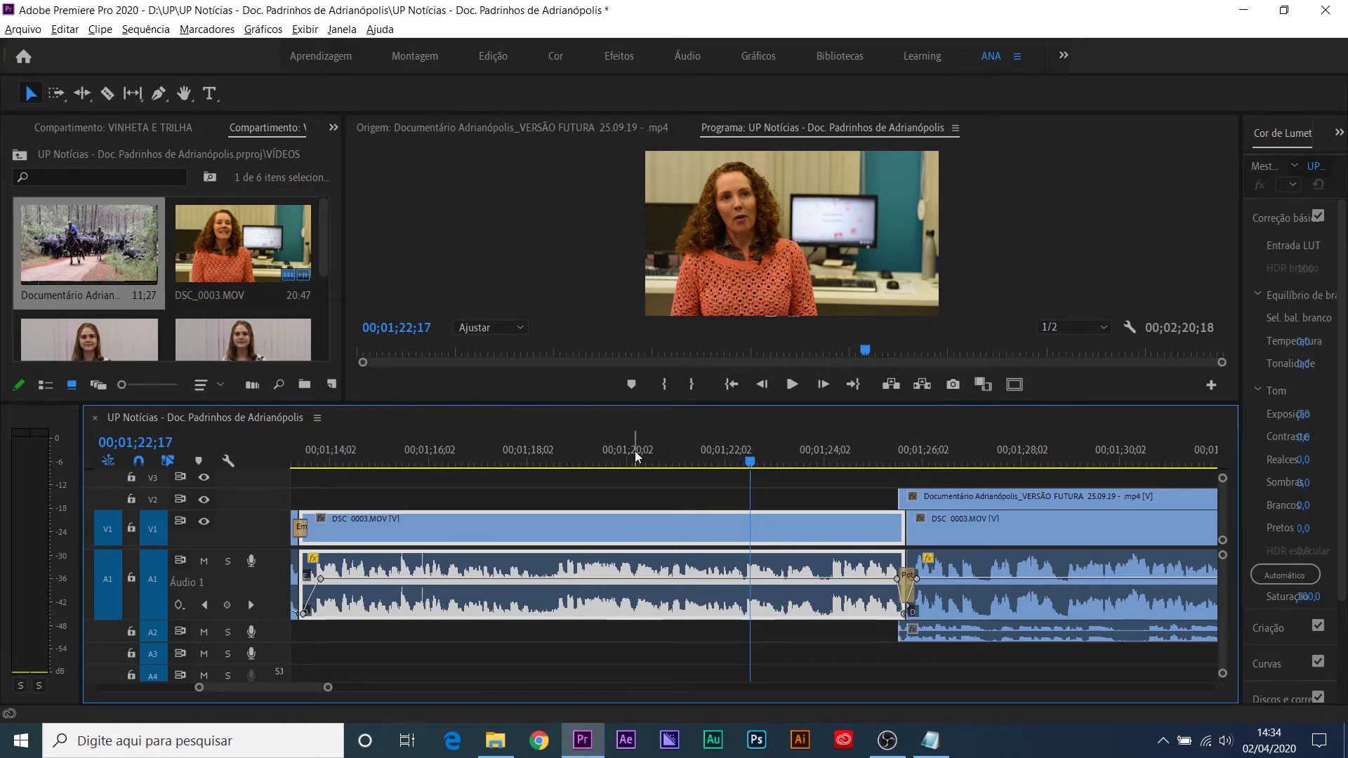
click(545, 448)
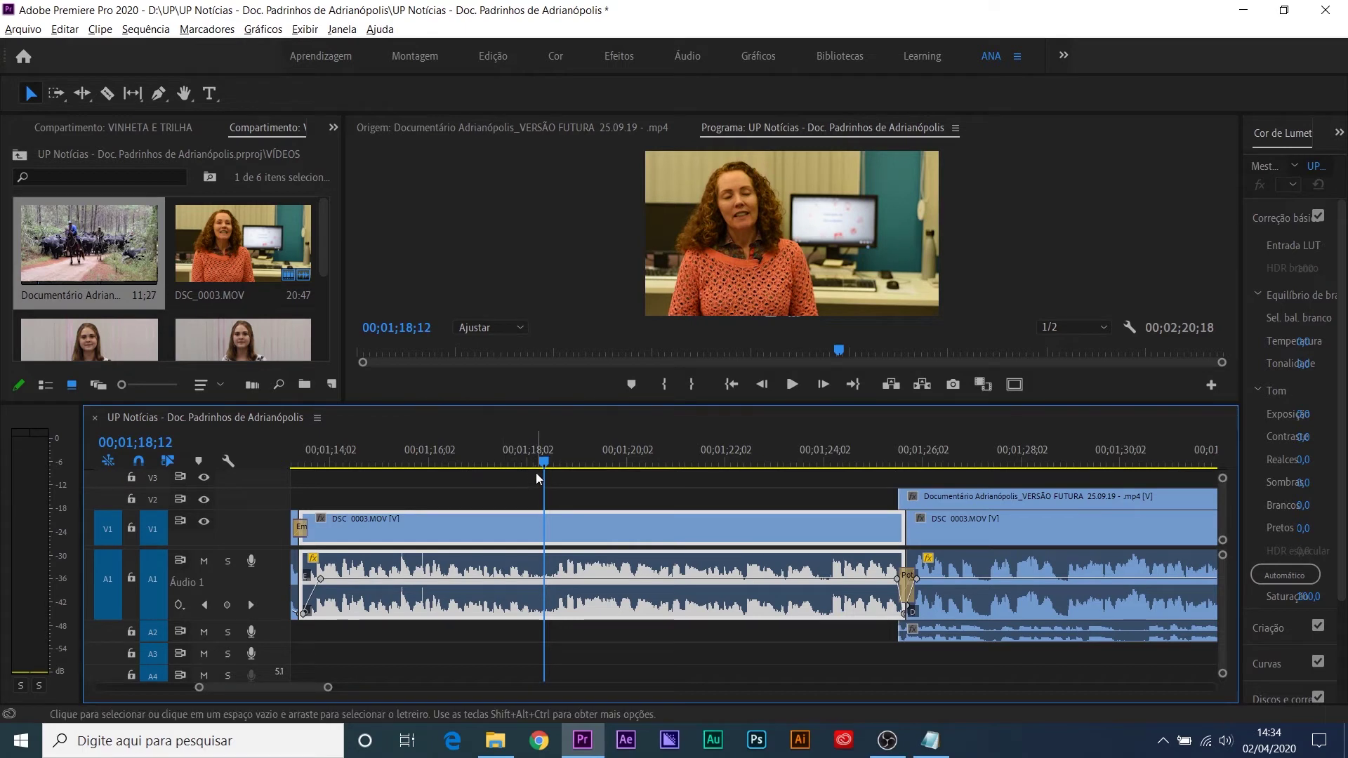
click(477, 448)
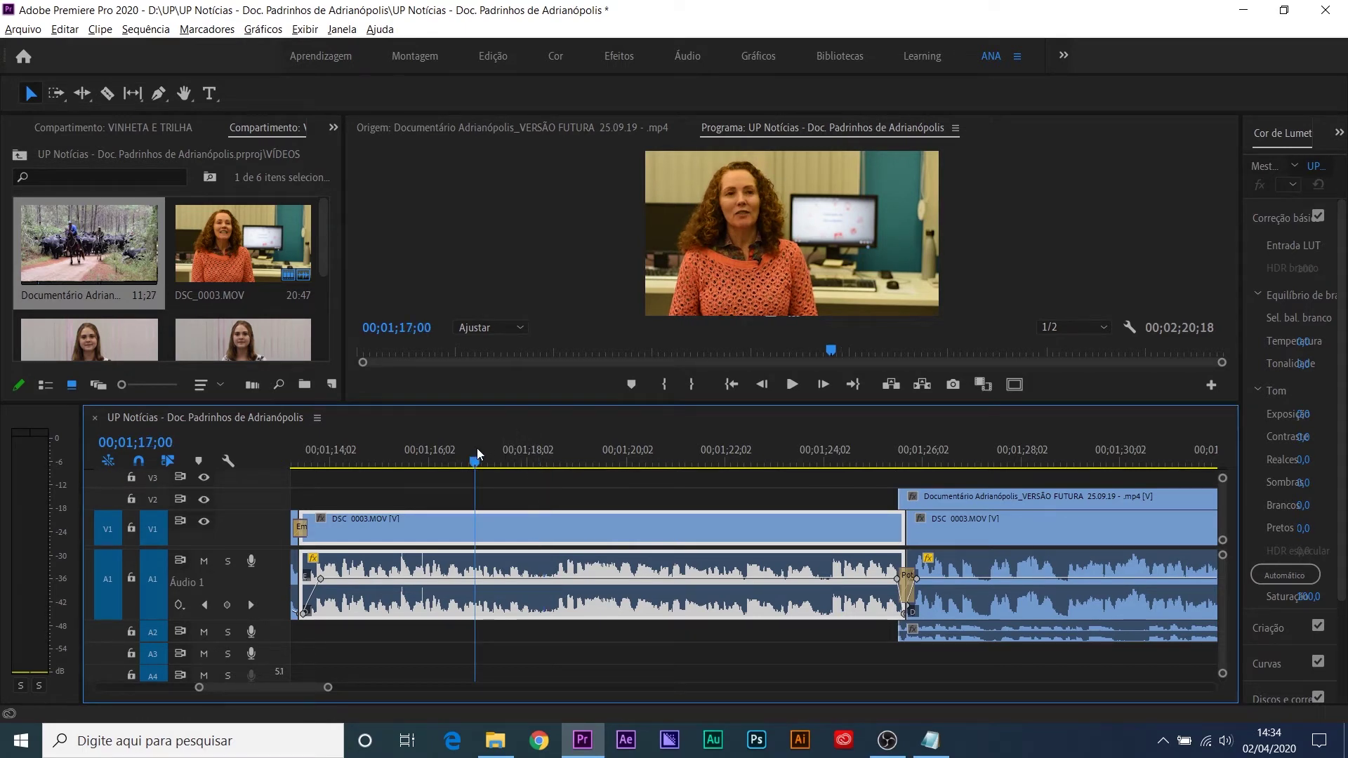
key(space)
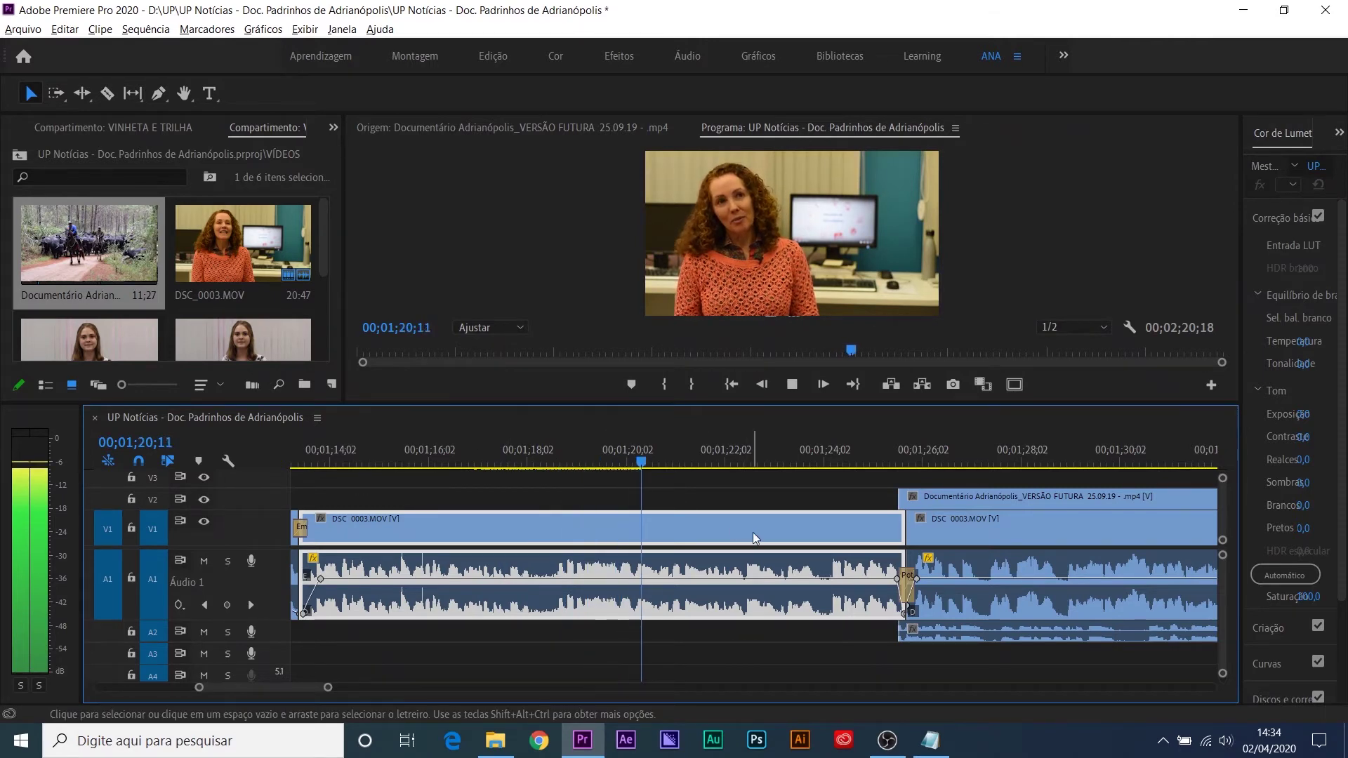
key(space)
drag(937, 494, 724, 496)
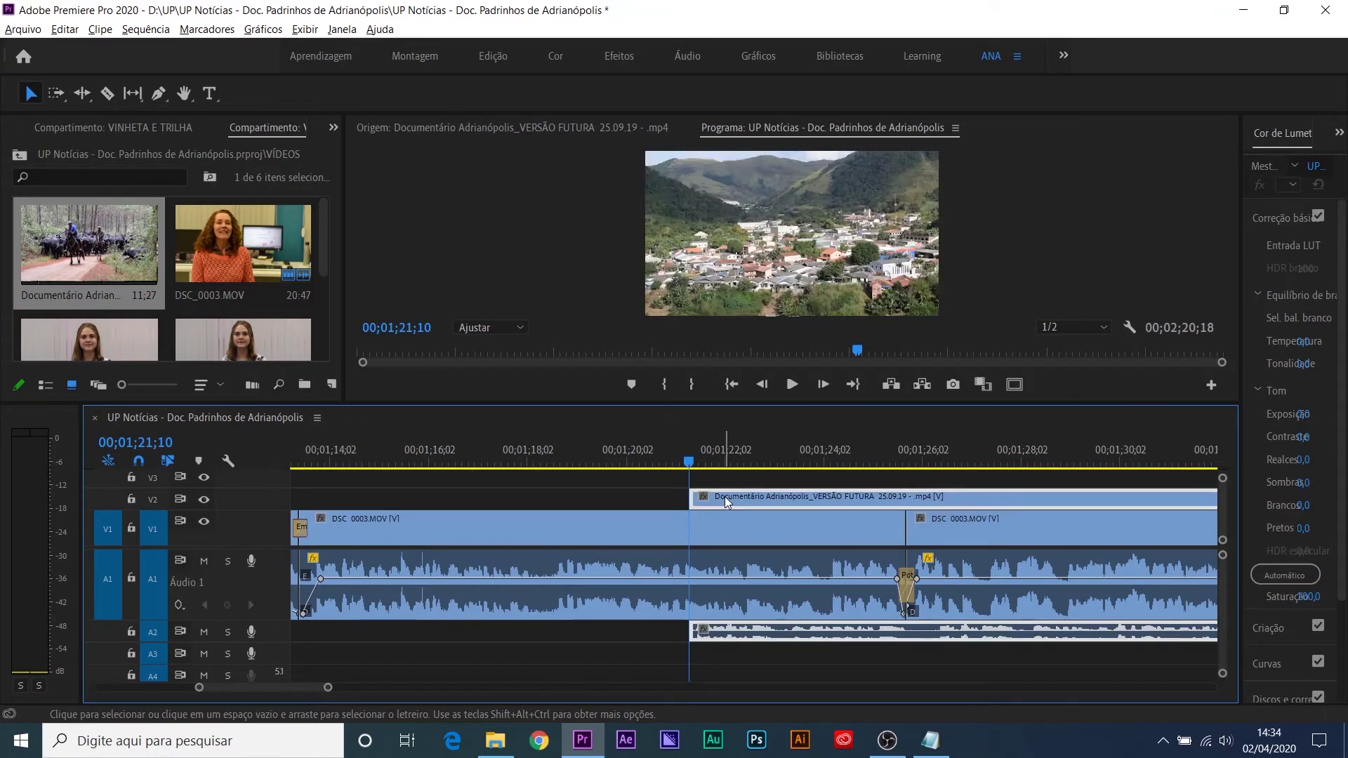
Step: Check how the documentary excerpt on V2 spans the DSC_0003.MOV splice, scrubbing from about 00;01;13;16 to 00;01;19;08
key(minus)
click(529, 459)
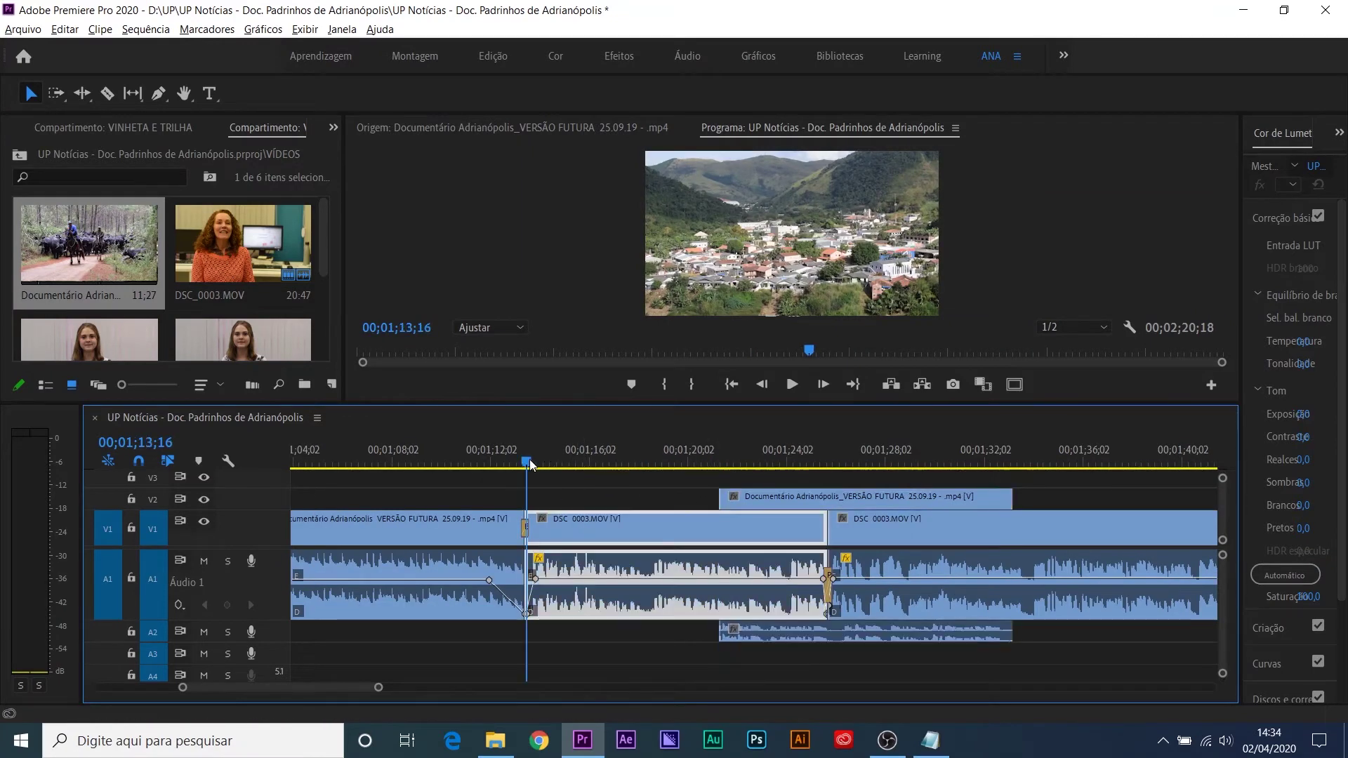
drag(530, 459, 671, 461)
key(minus)
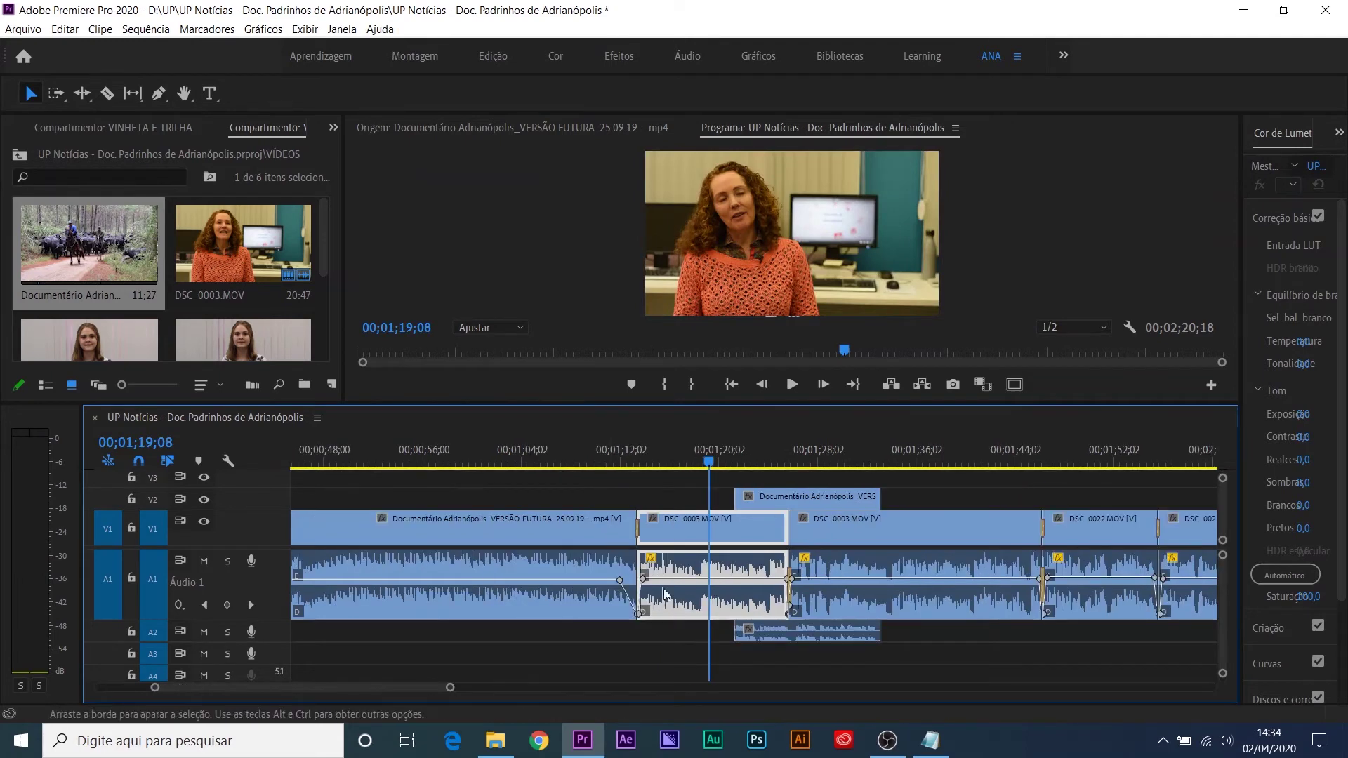
key(equal)
key(equal)
key(minus)
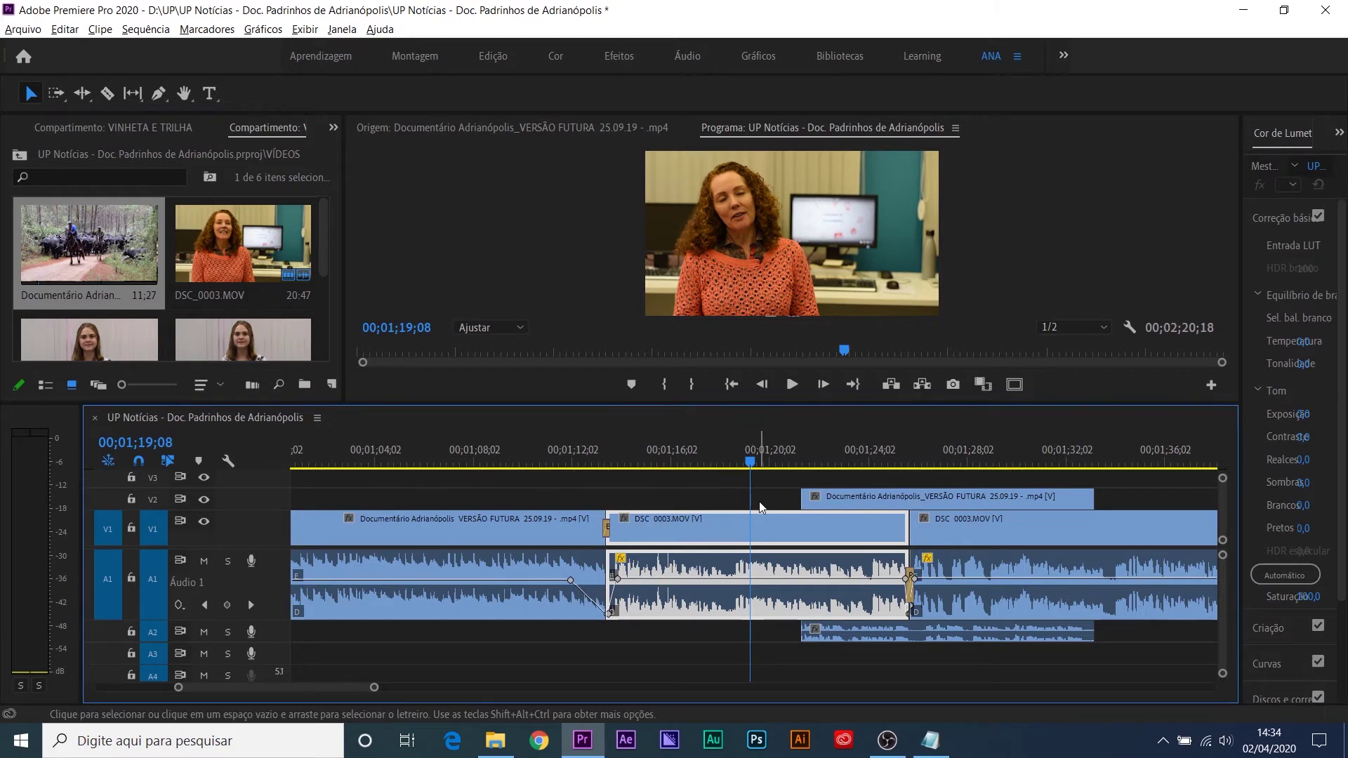
Step: Apply a Dissolução cruzada transition to the start of the documentary excerpt on V2
click(793, 461)
key(equal)
key(equal)
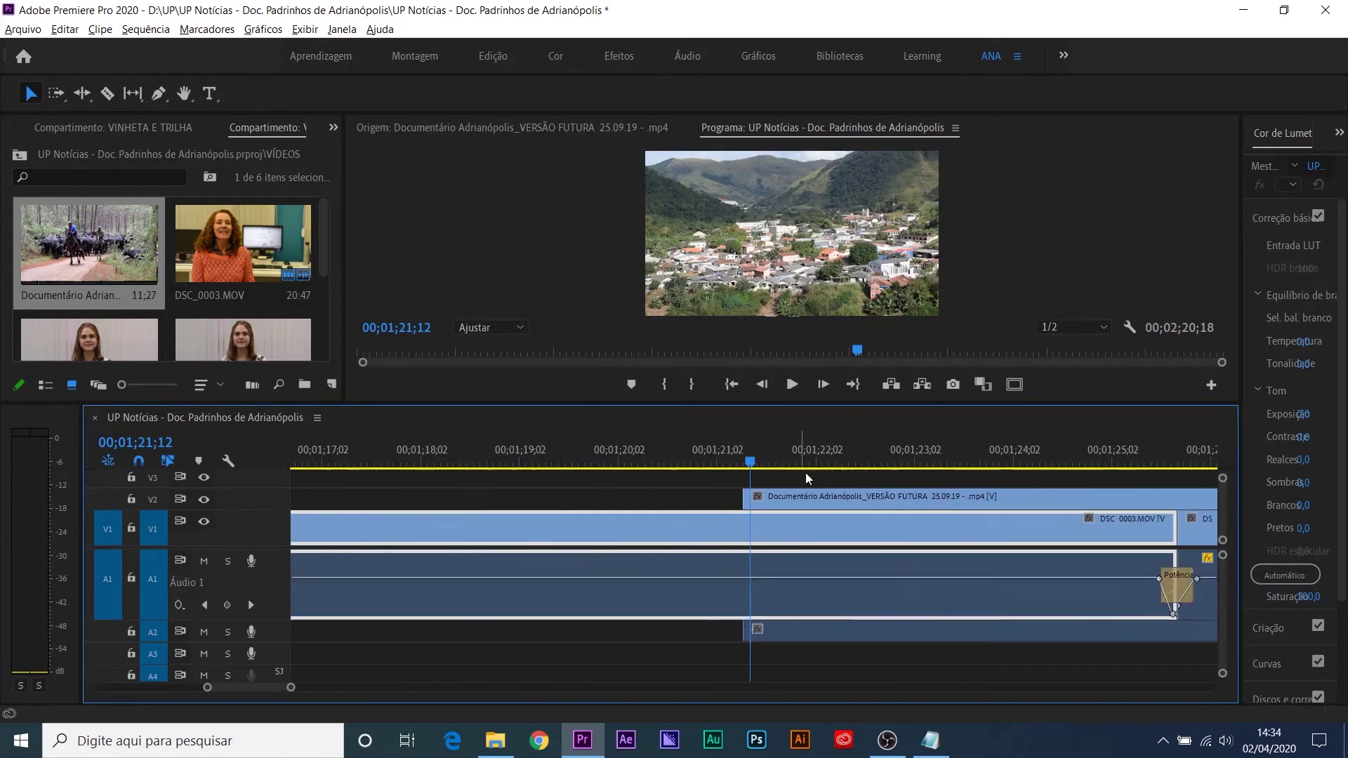
click(773, 491)
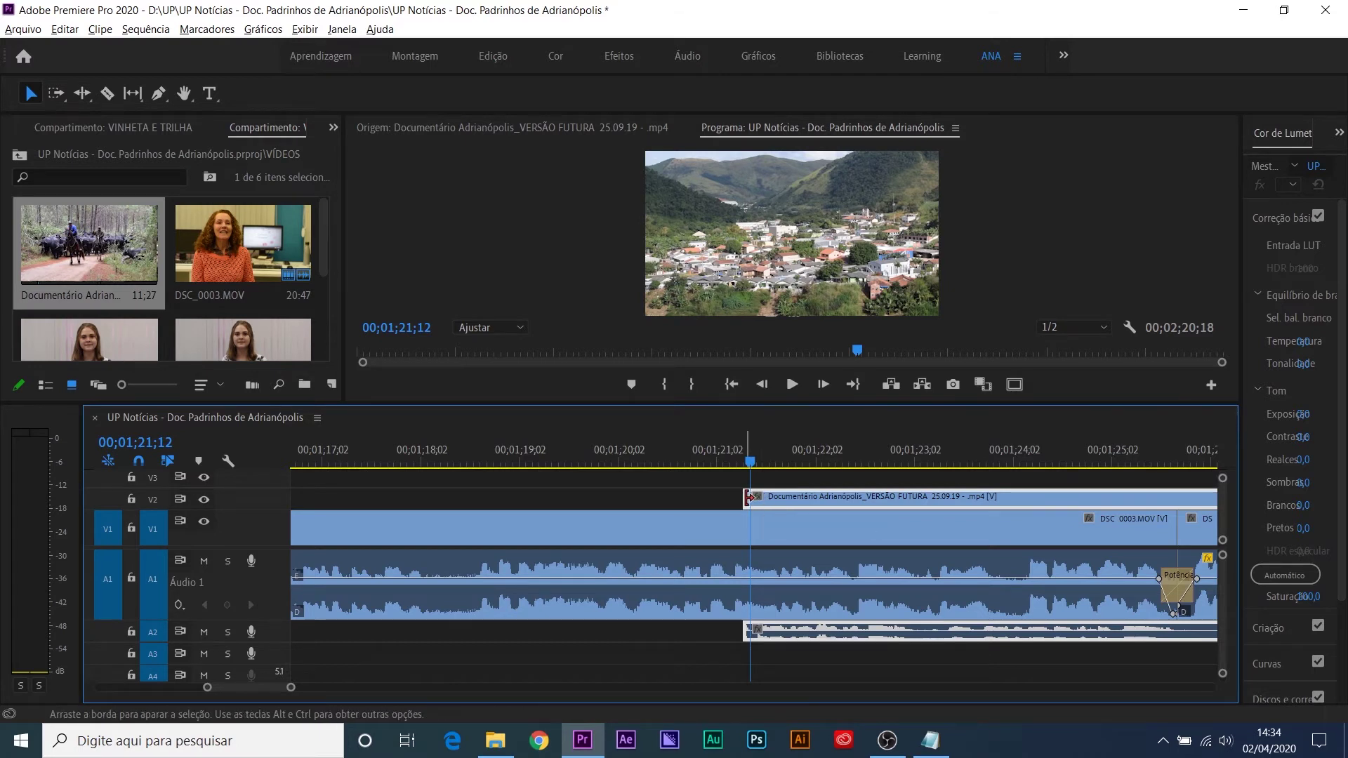
click(746, 497)
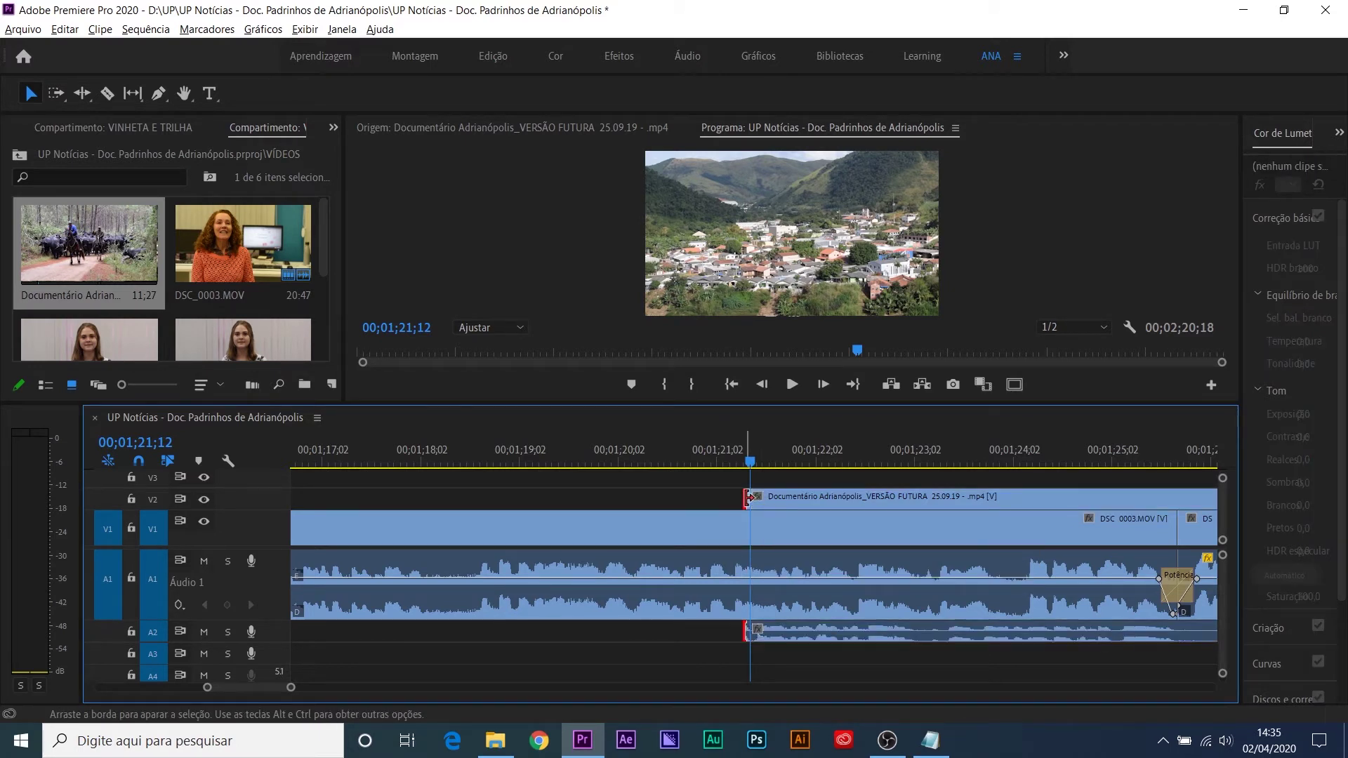
key(ctrl+d)
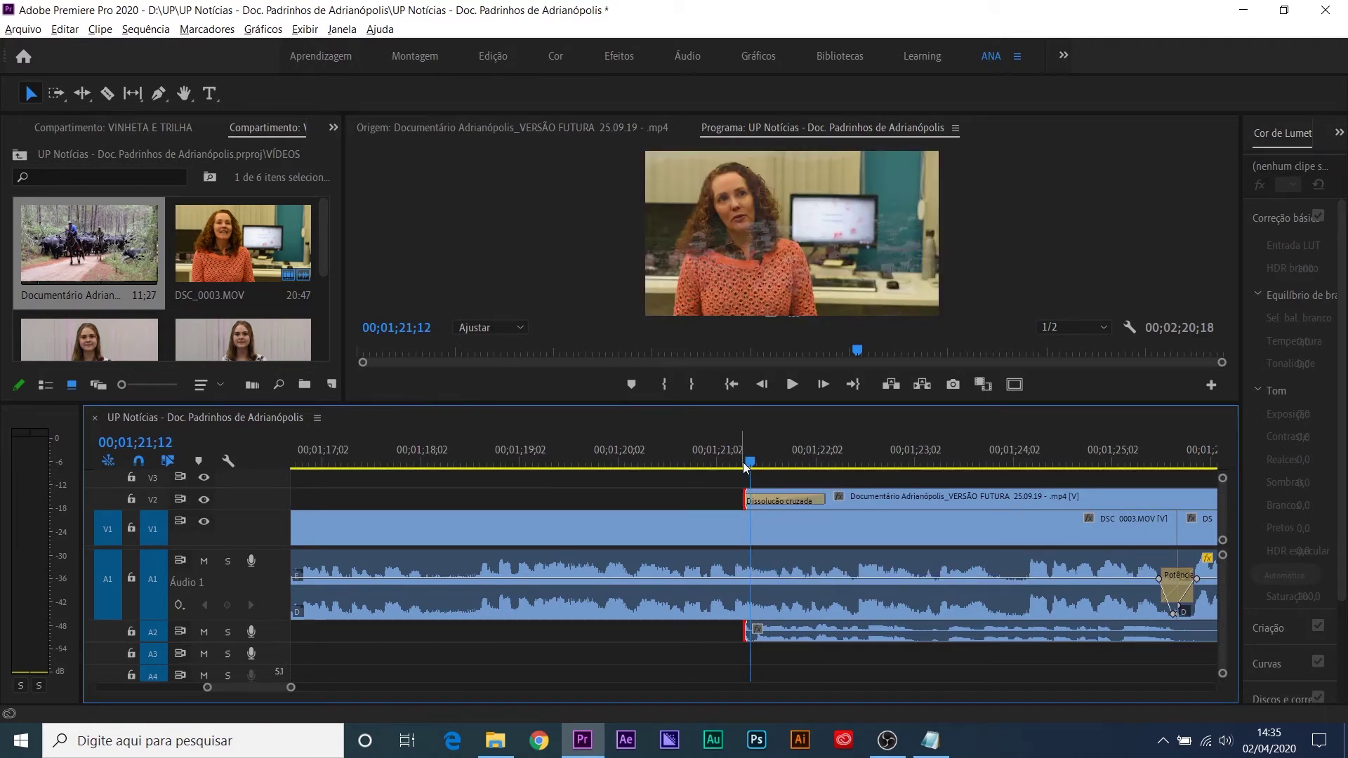
Step: Shorten the Dissolução cruzada at the start of the V2 documentary excerpt to about half its length and play it from 00;01;20;28
click(705, 463)
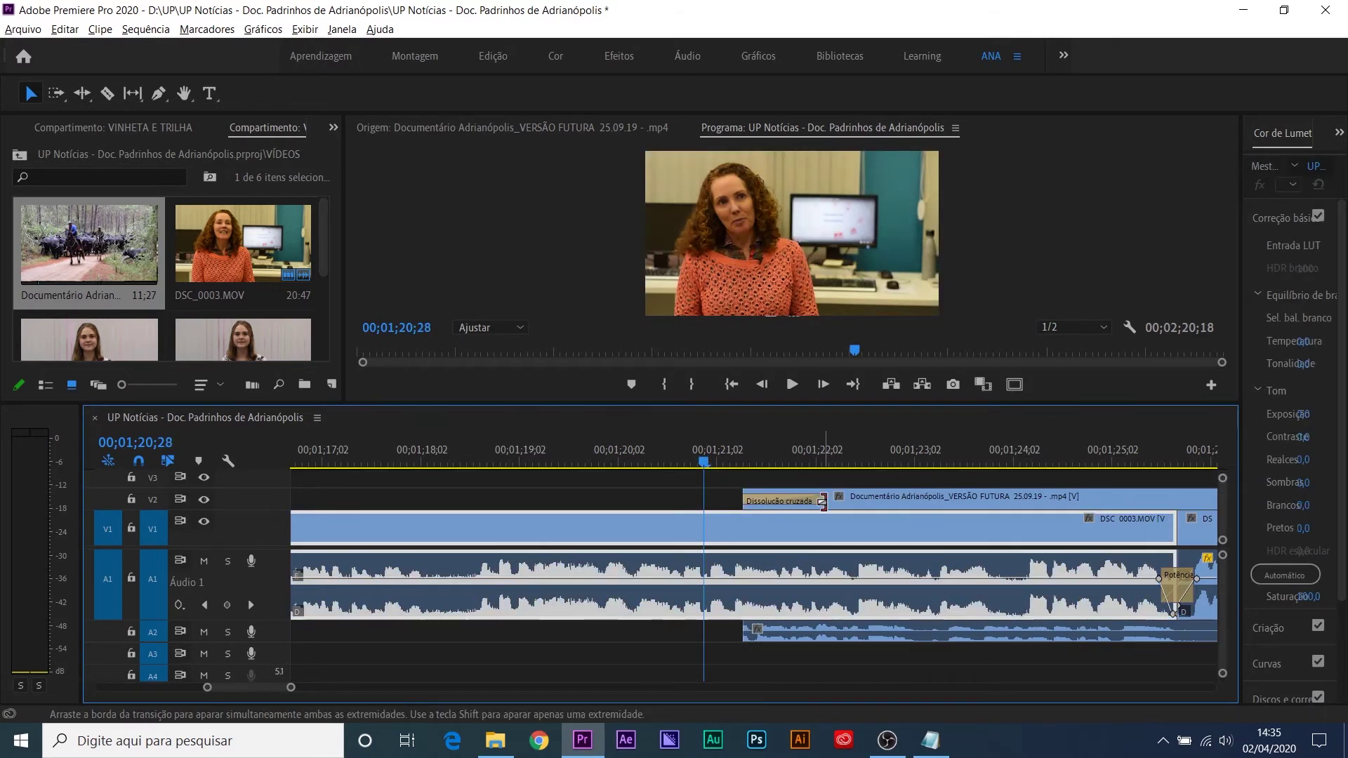
drag(822, 501, 783, 497)
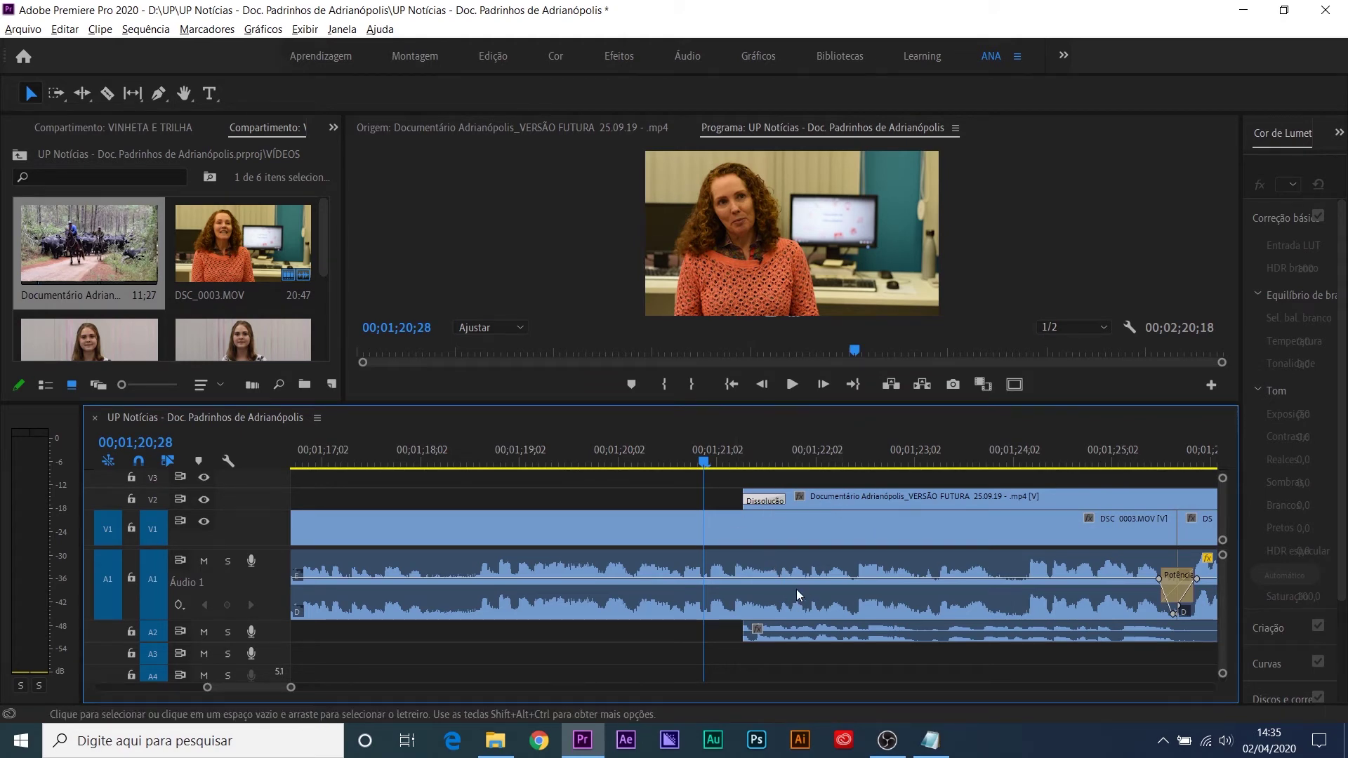
key(space)
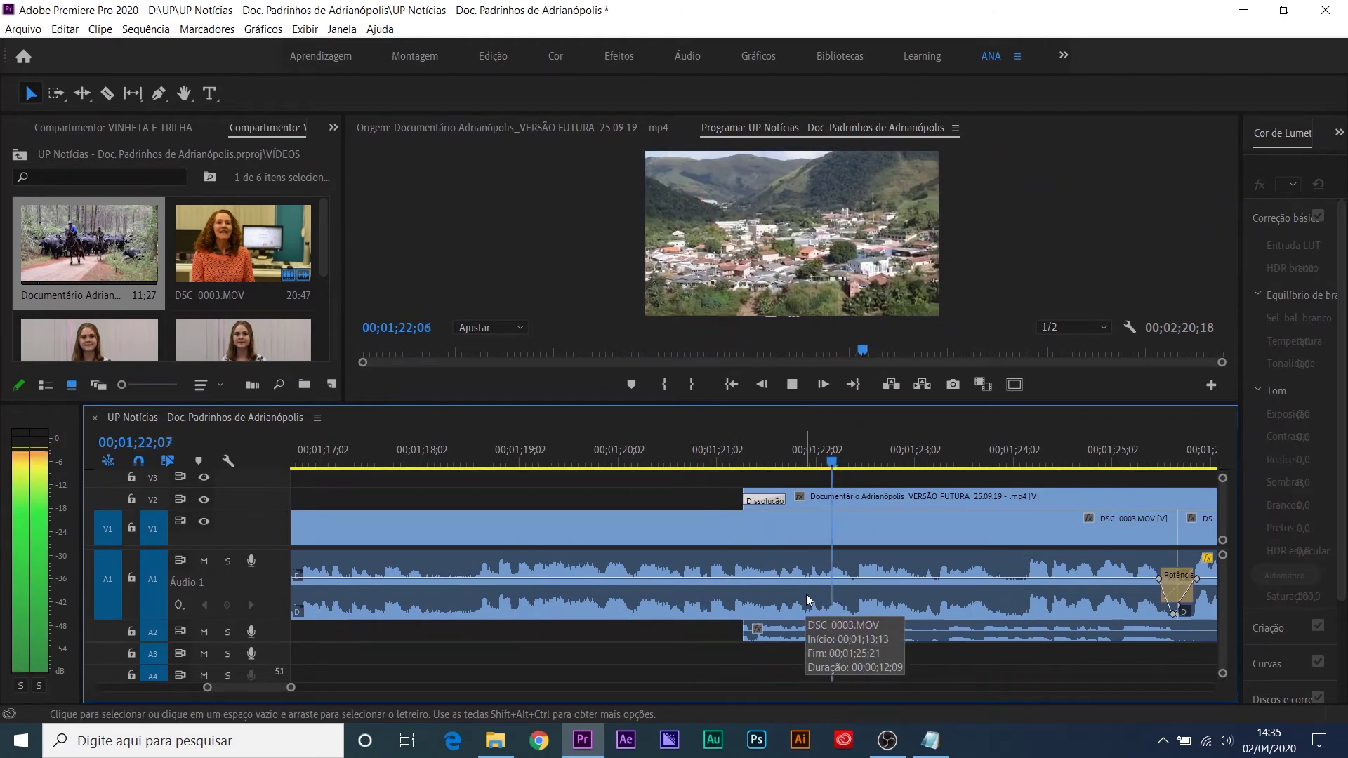
click(825, 611)
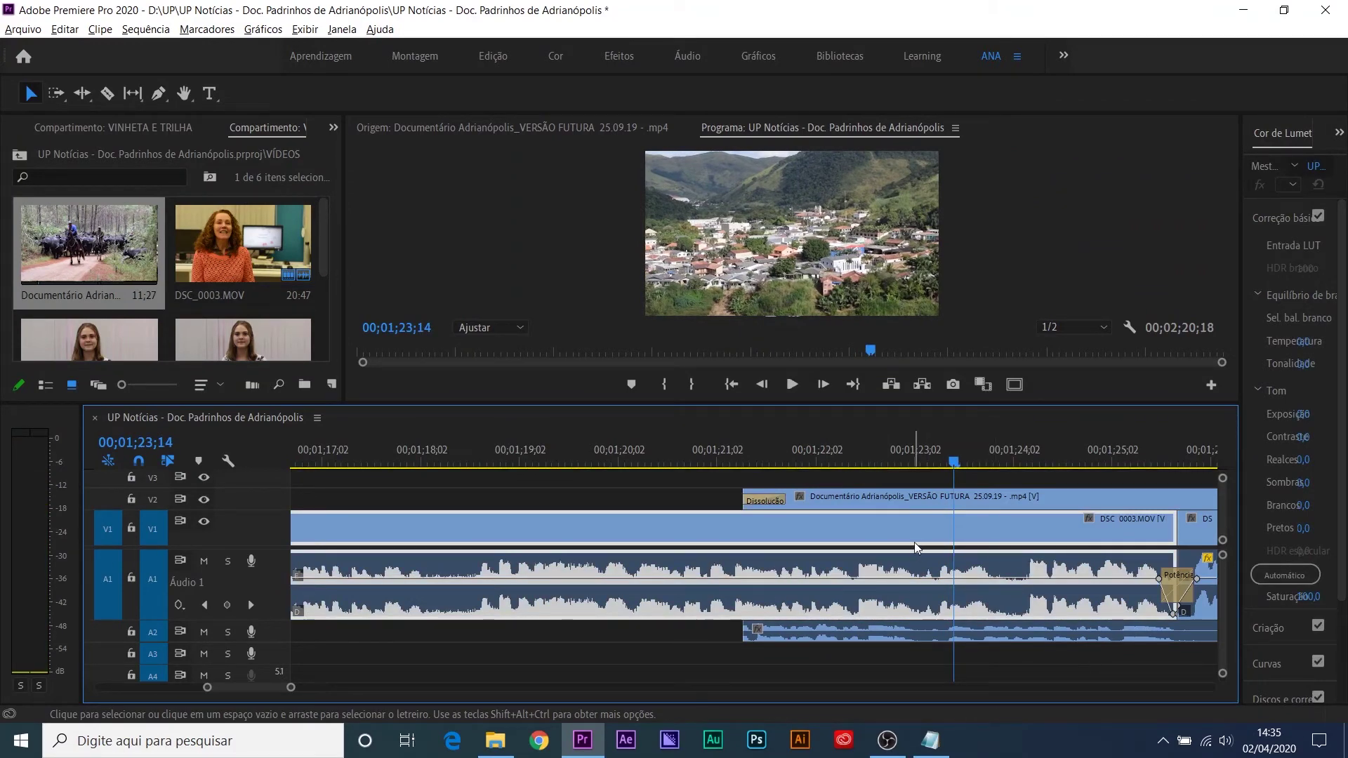
Step: Enlarge the timeline area and expand track A2 to show the documentary excerpt's waveform, and select the excerpt
key(minus)
key(minus)
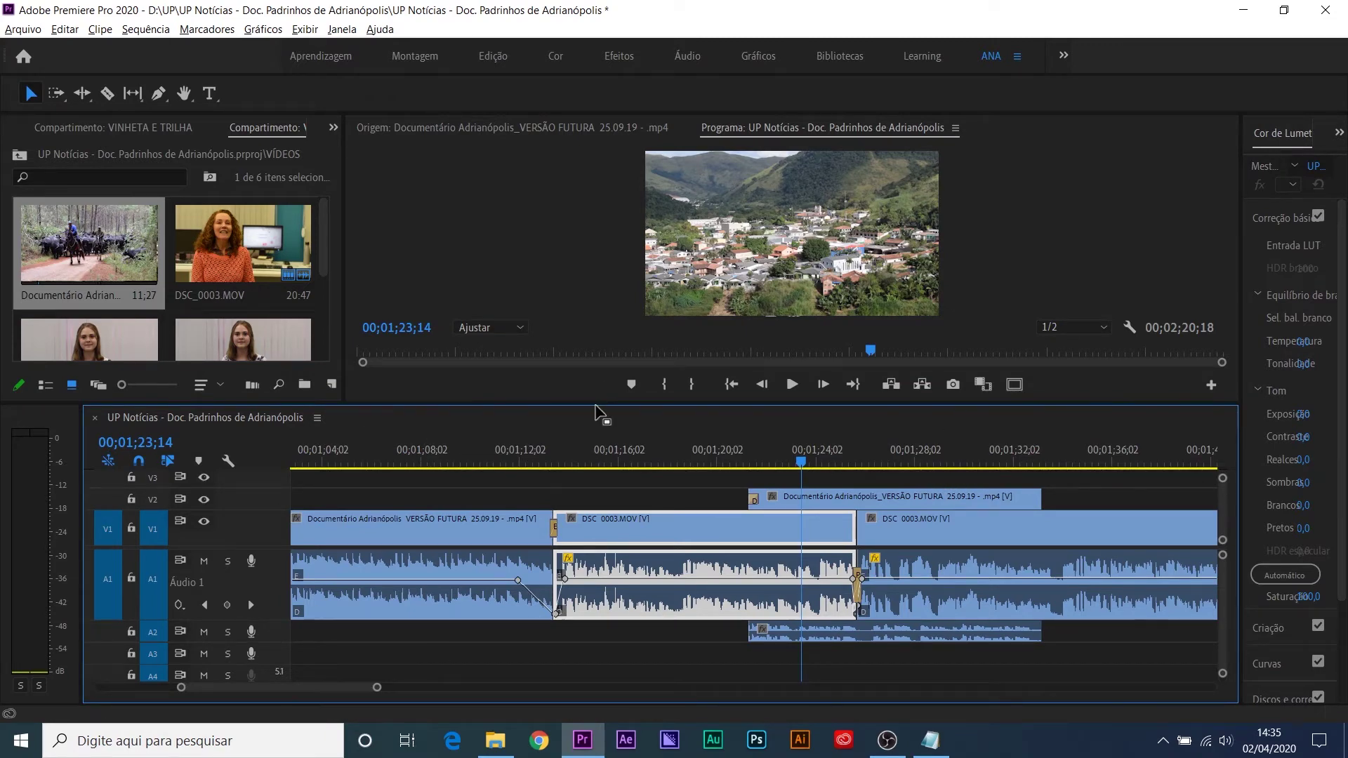
drag(597, 403, 597, 317)
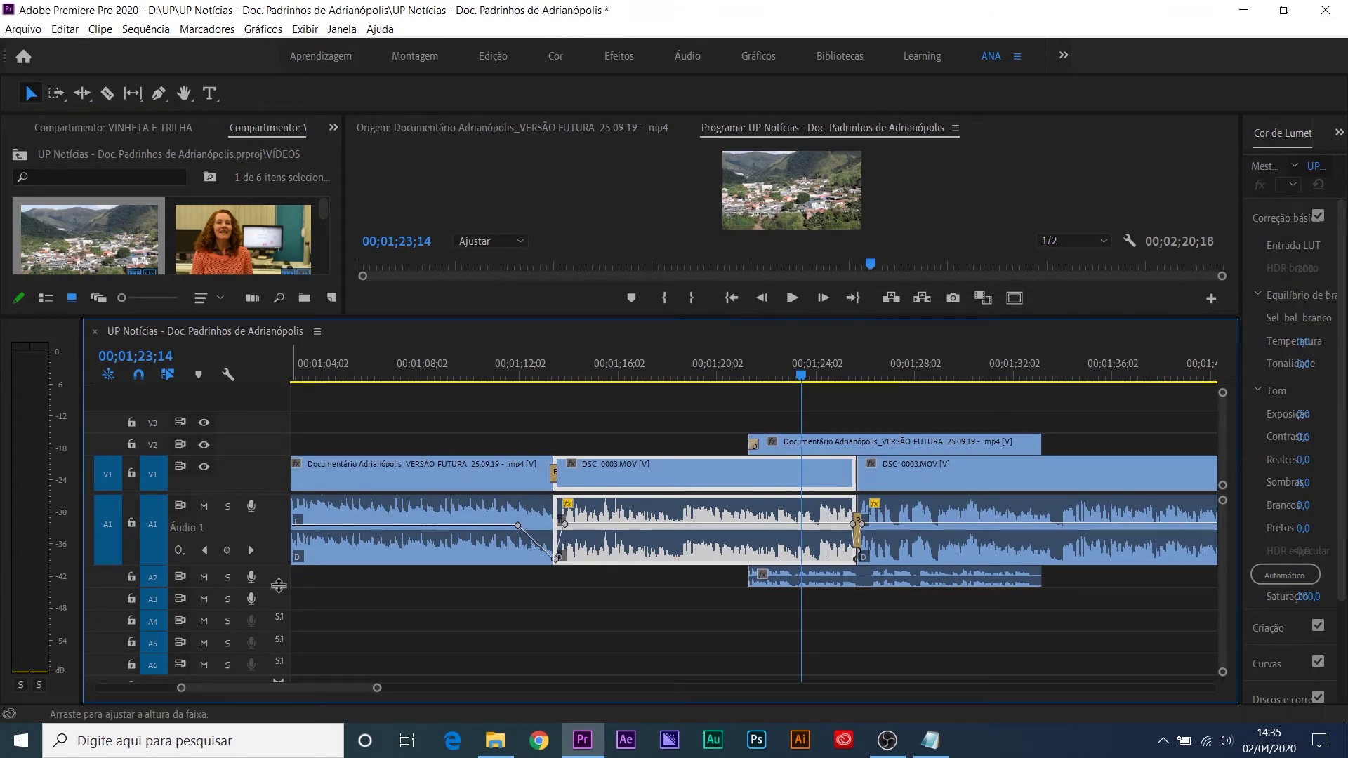
drag(277, 609, 277, 641)
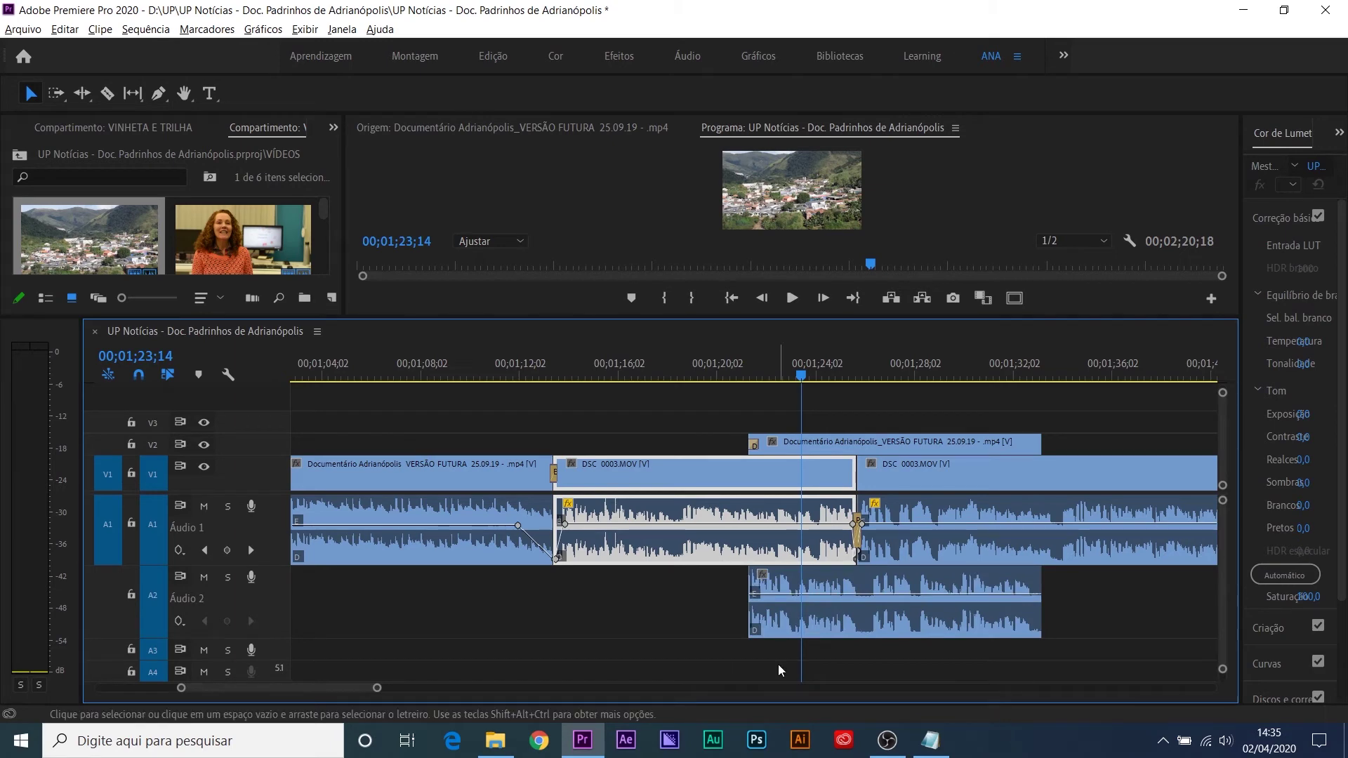
key(=)
click(892, 590)
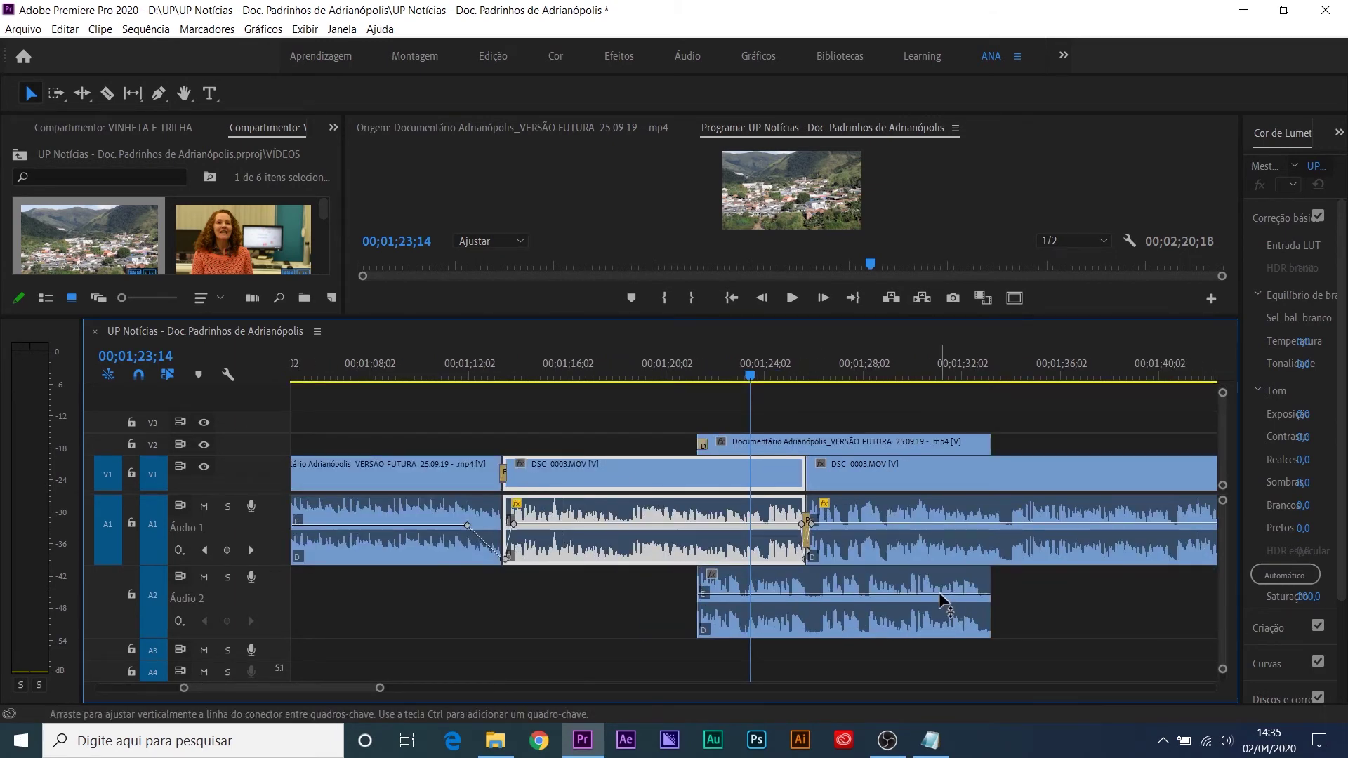
key(minus)
key(minus)
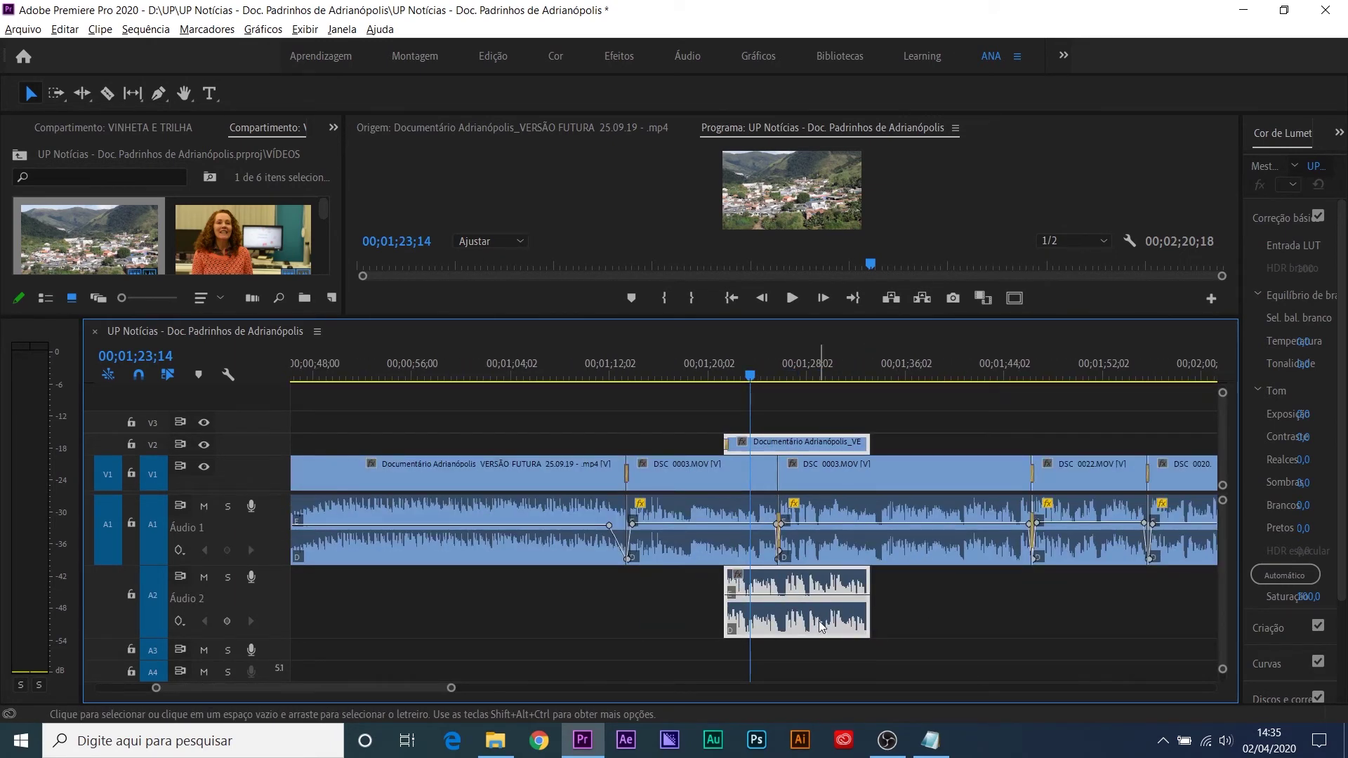
key(=)
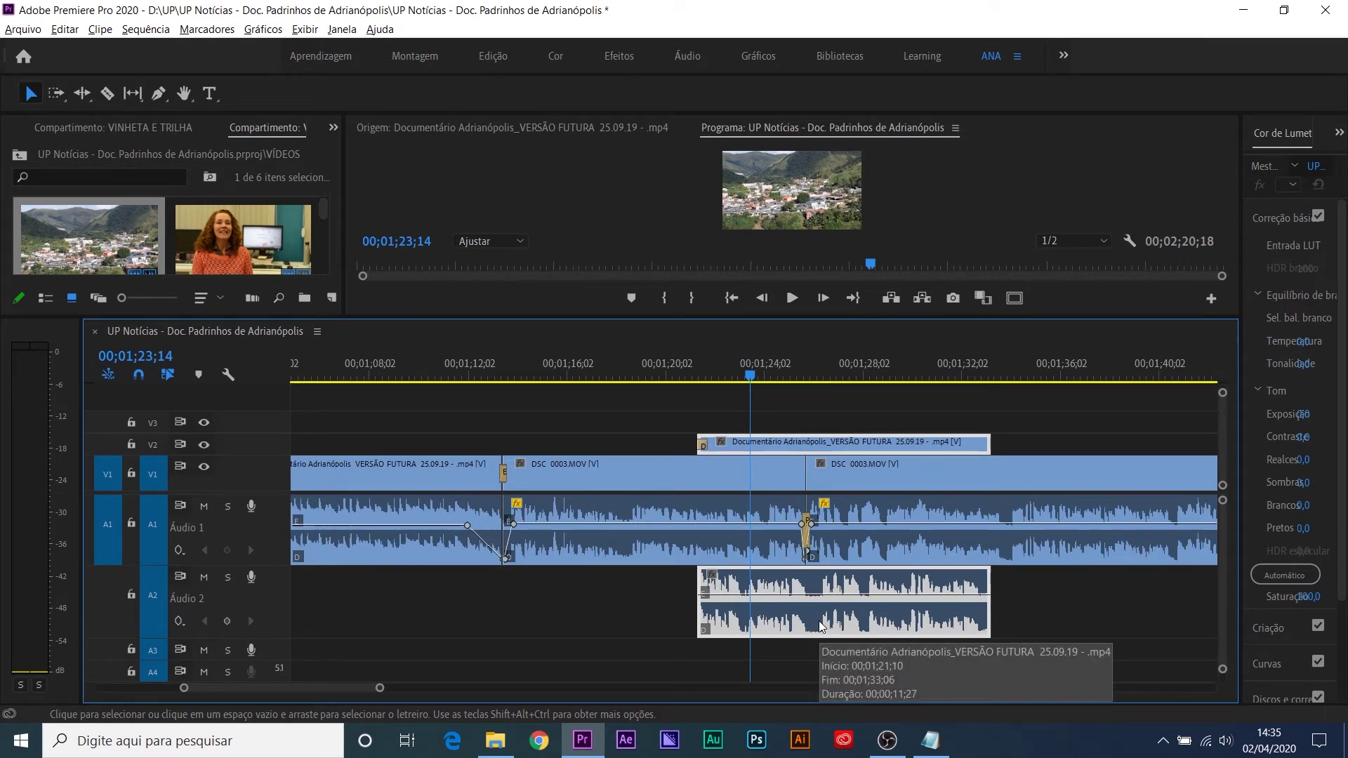
key(minus)
key(minus)
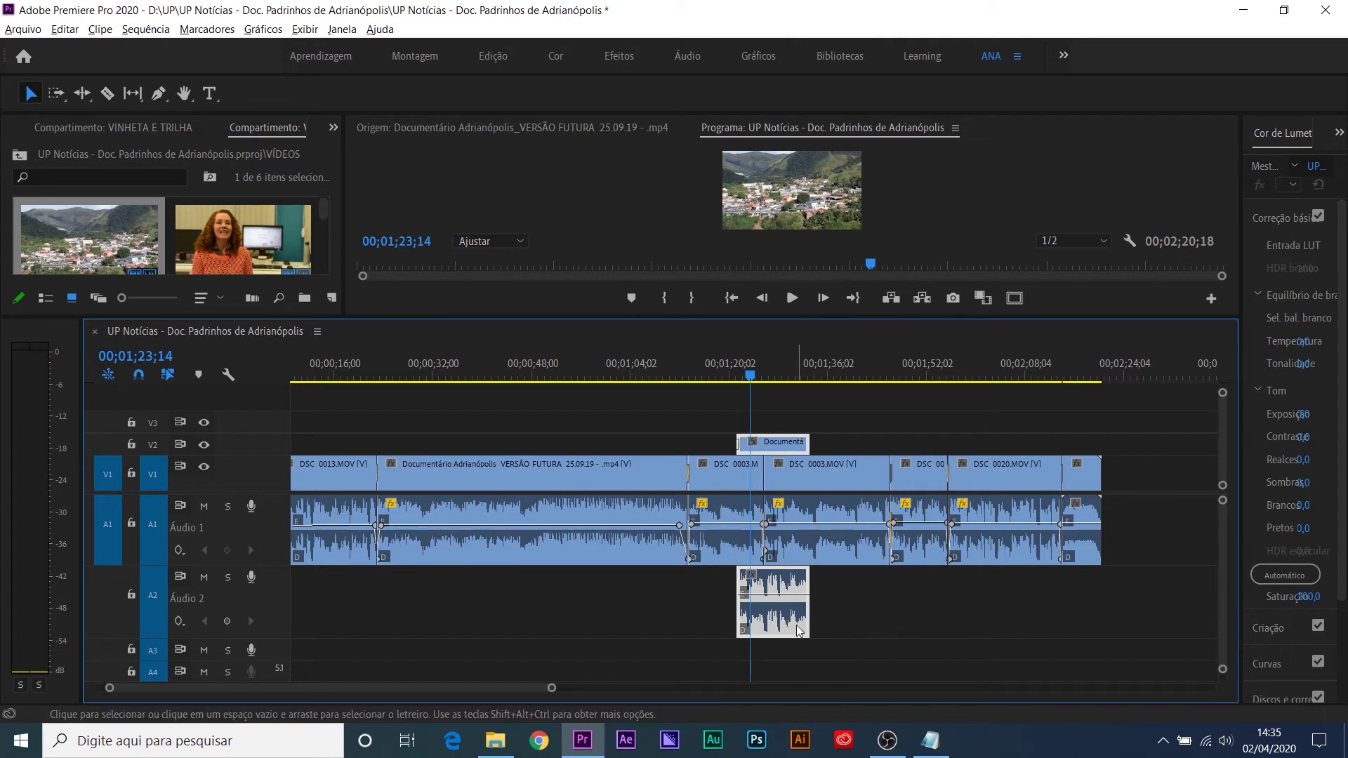
Step: Show the audio track mixer with its full faders and lower the Áudio 2 track volume to -18,5 dB
click(334, 129)
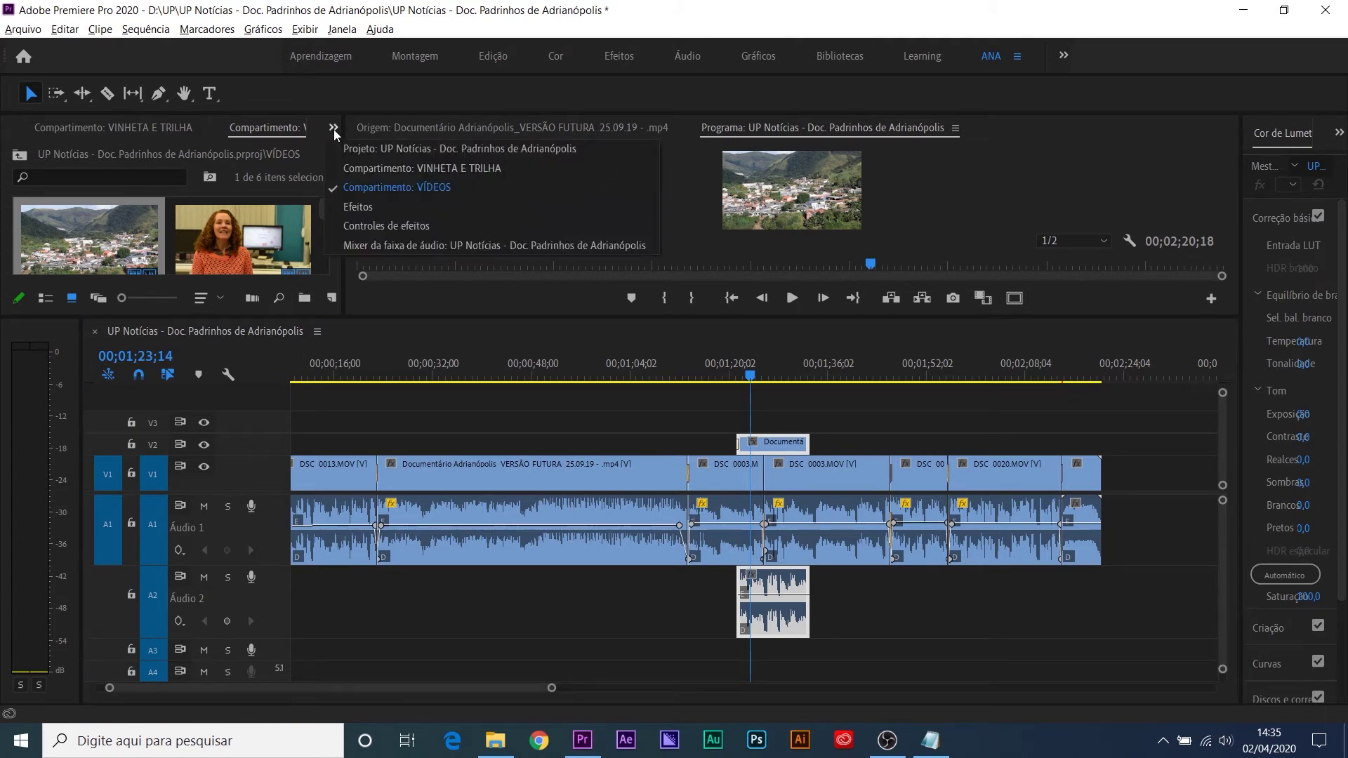
click(390, 244)
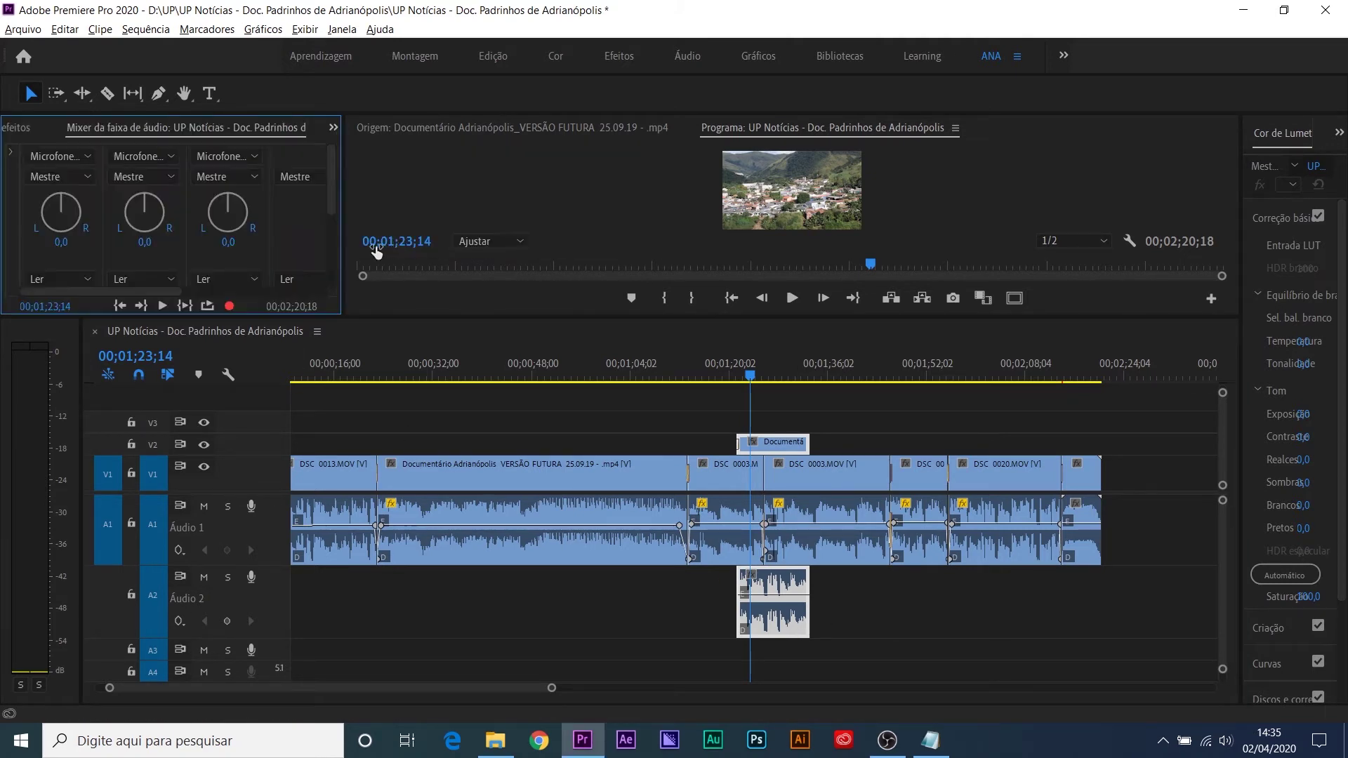
drag(273, 318, 275, 384)
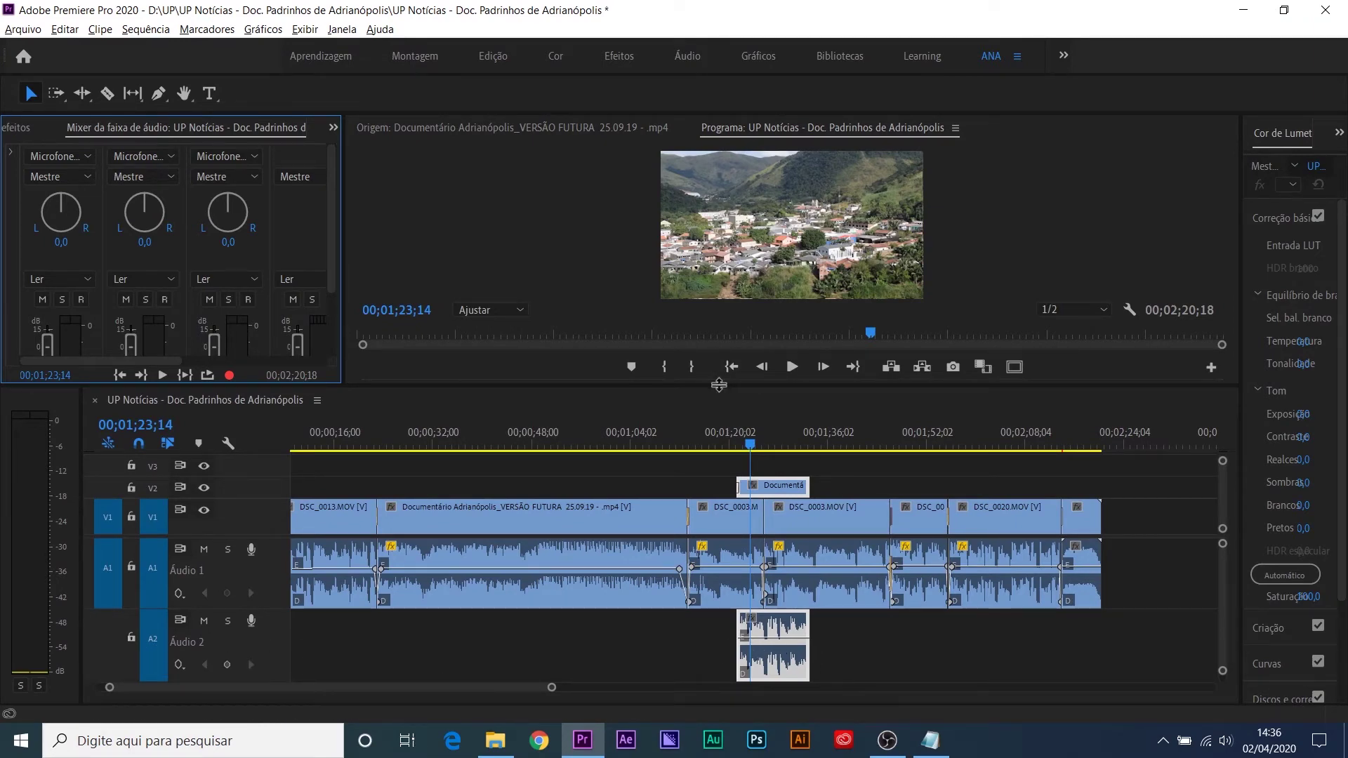
drag(719, 385, 722, 628)
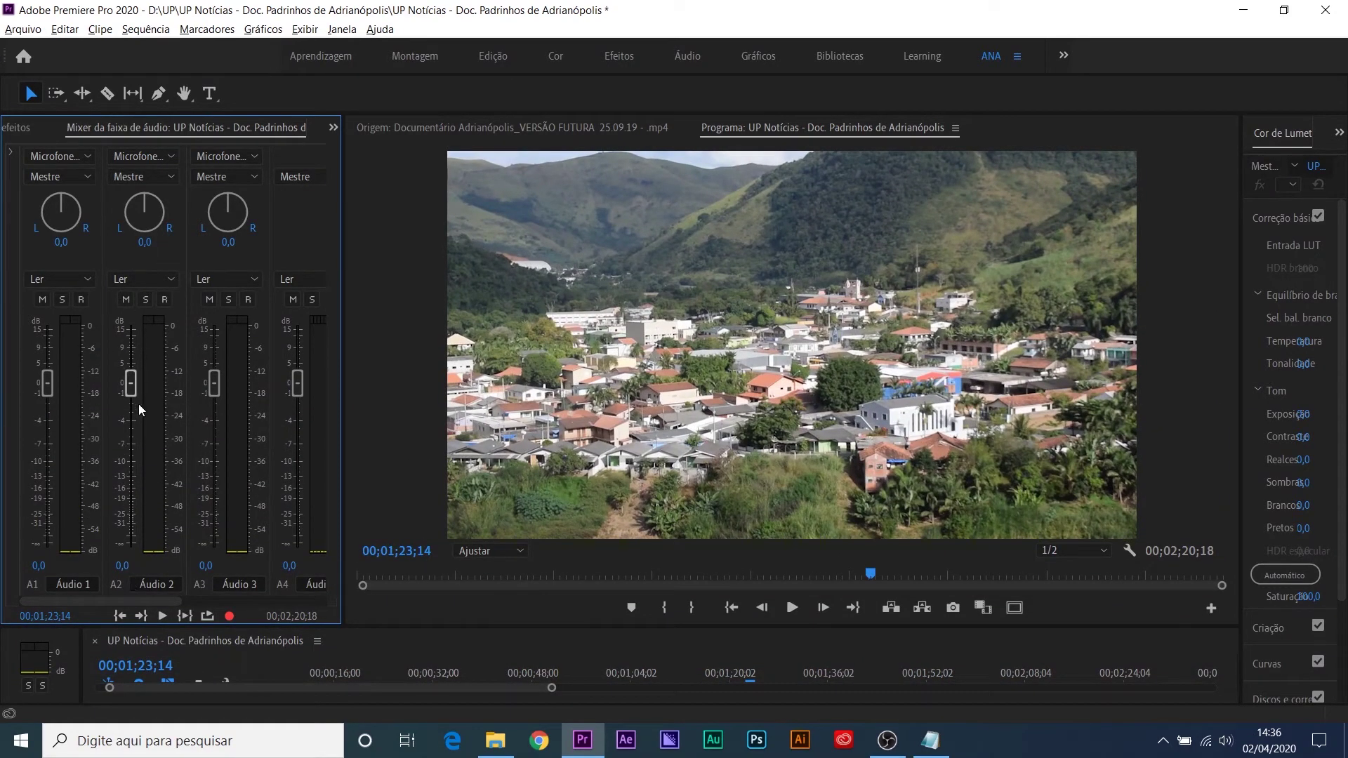
drag(130, 384, 129, 411)
drag(129, 482, 129, 495)
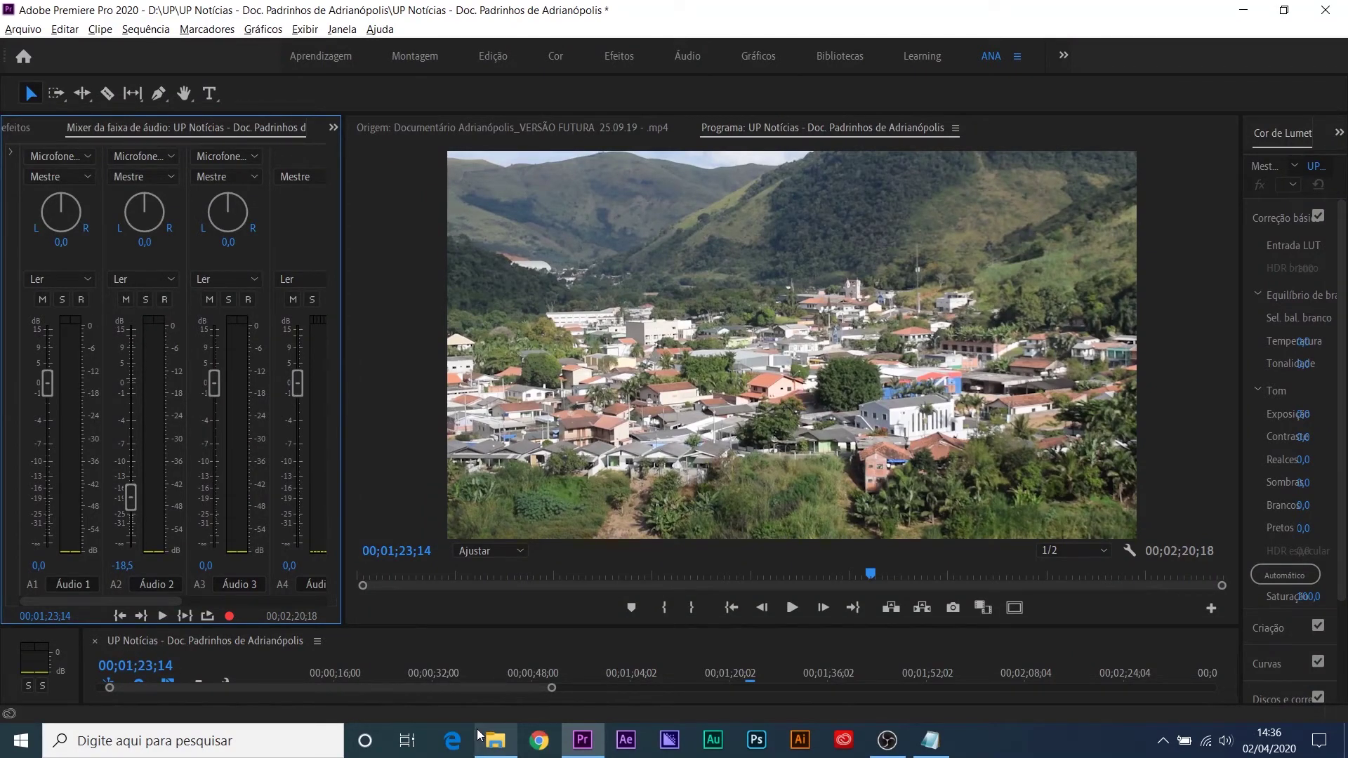
Step: Move the playhead to 00;00;53;04 and lower the Áudio 2 track volume to -20,3 dB
click(476, 699)
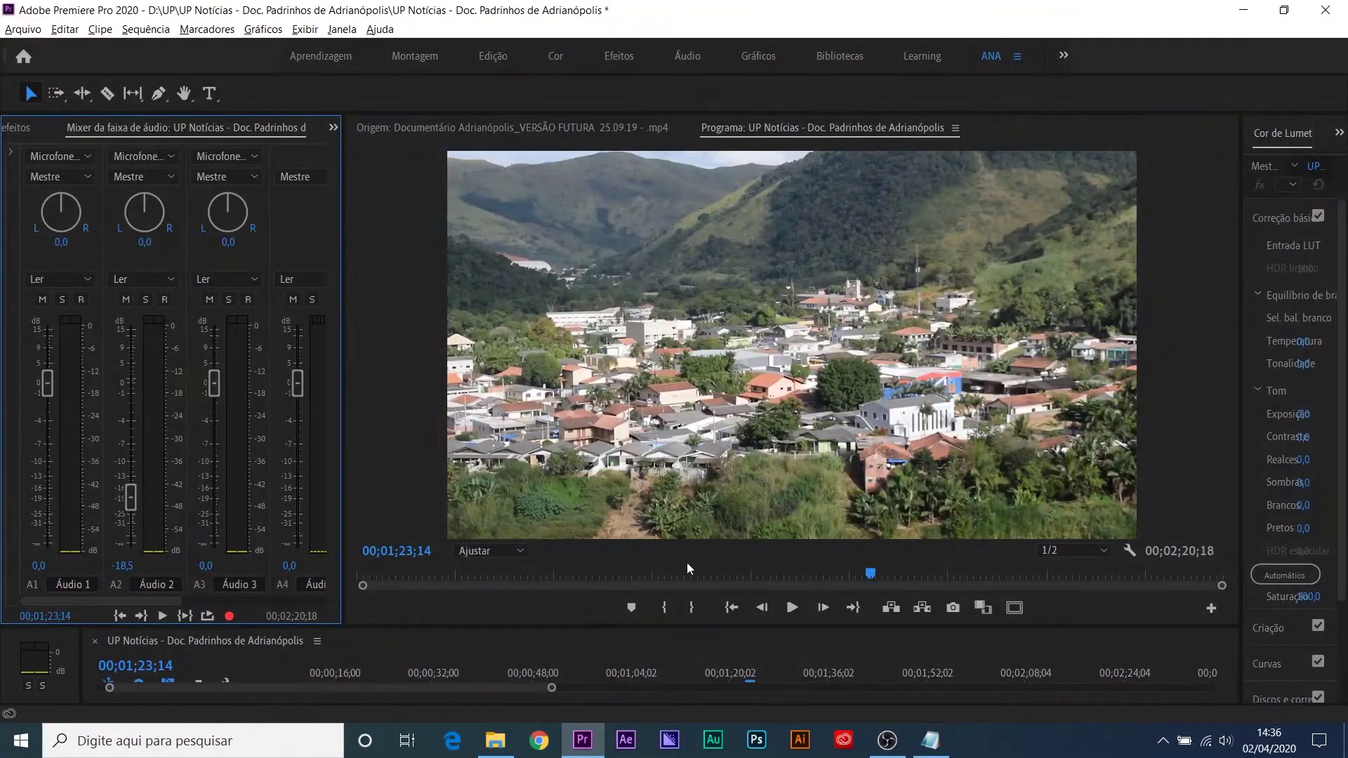
click(686, 566)
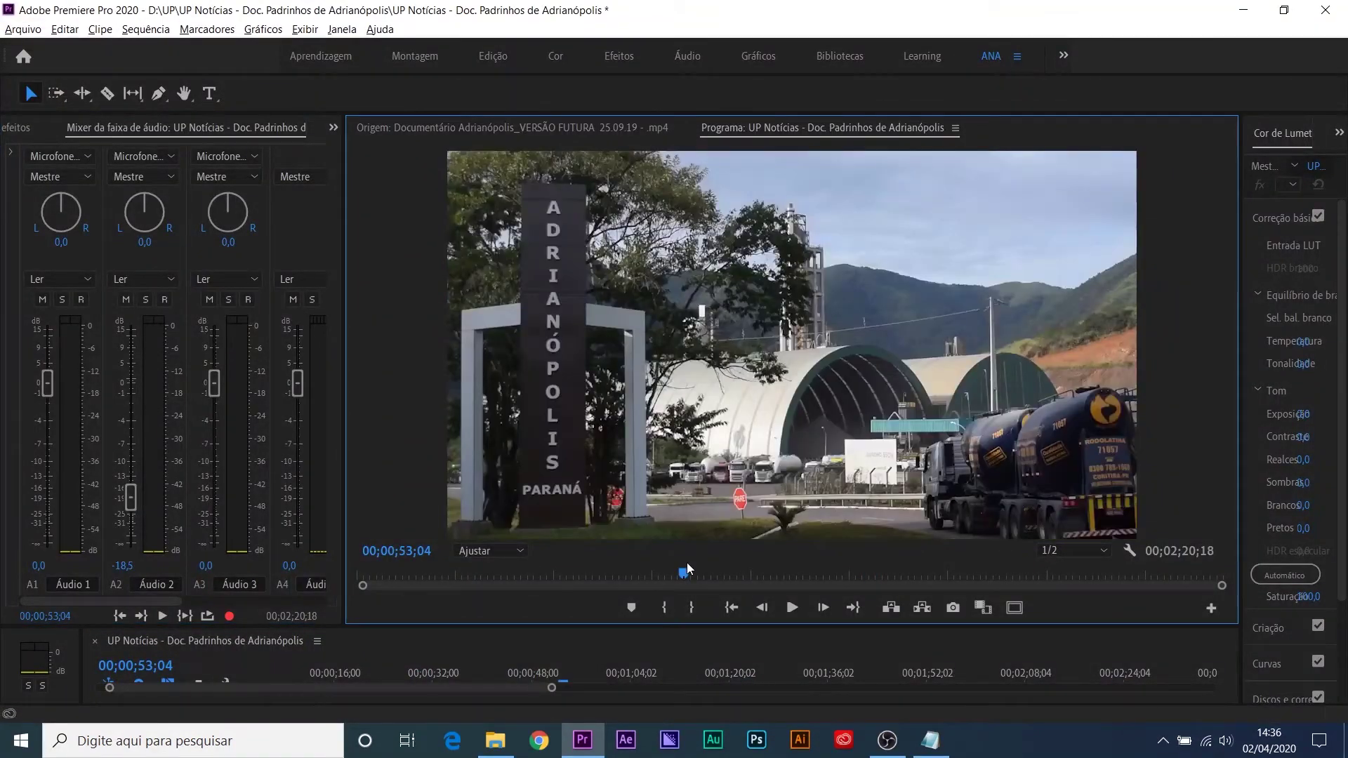
click(132, 491)
drag(132, 494, 129, 503)
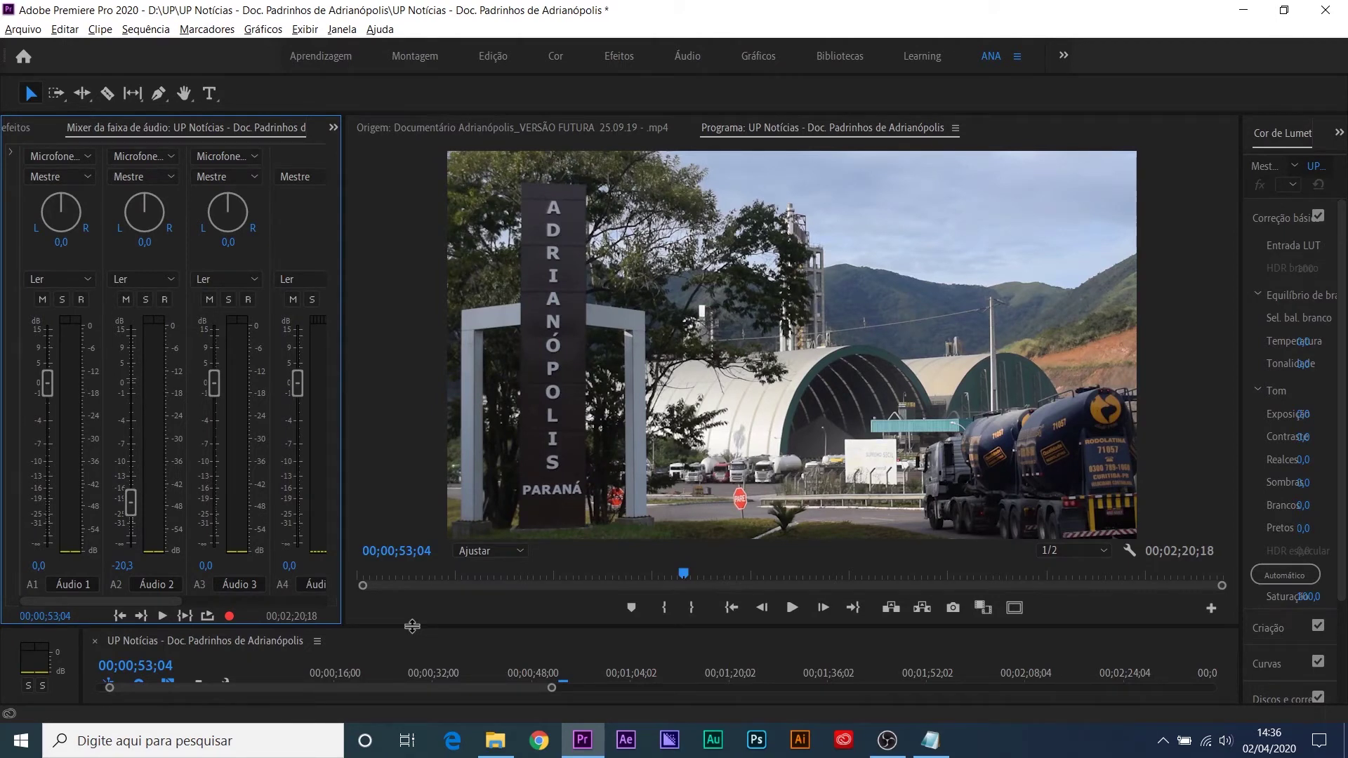
Step: Enlarge the timeline area again and return the playhead to 00;01;23;14 over the documentary excerpt
drag(412, 626, 421, 436)
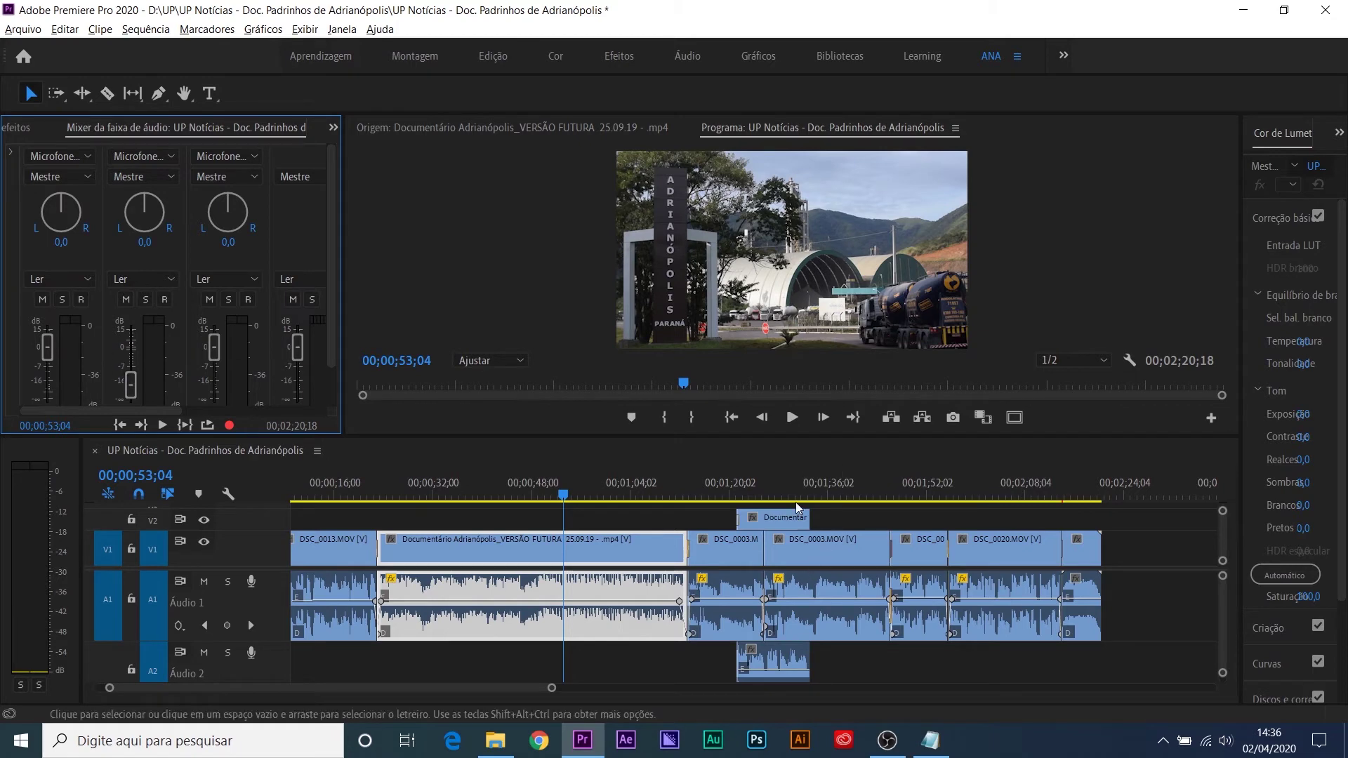
drag(778, 437, 778, 304)
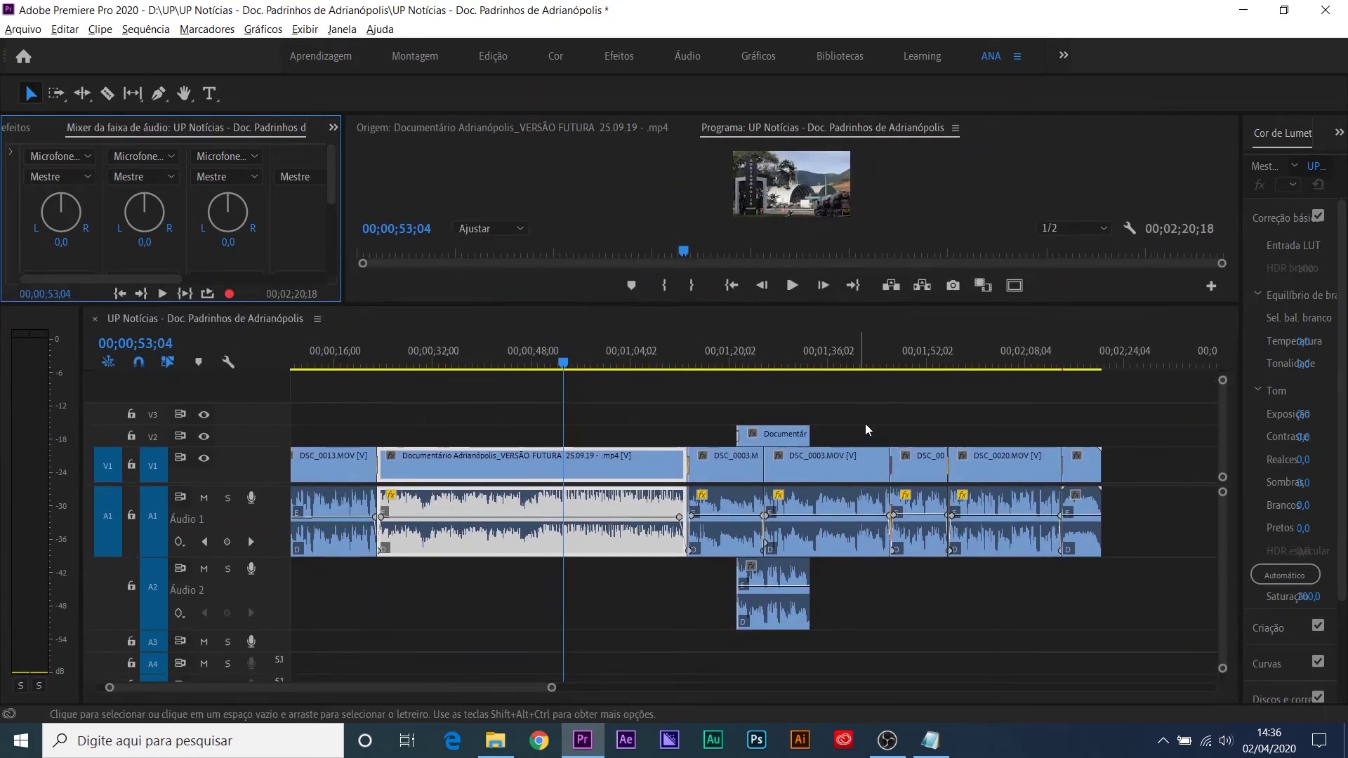
click(752, 351)
key(equal)
key(equal)
key(equal)
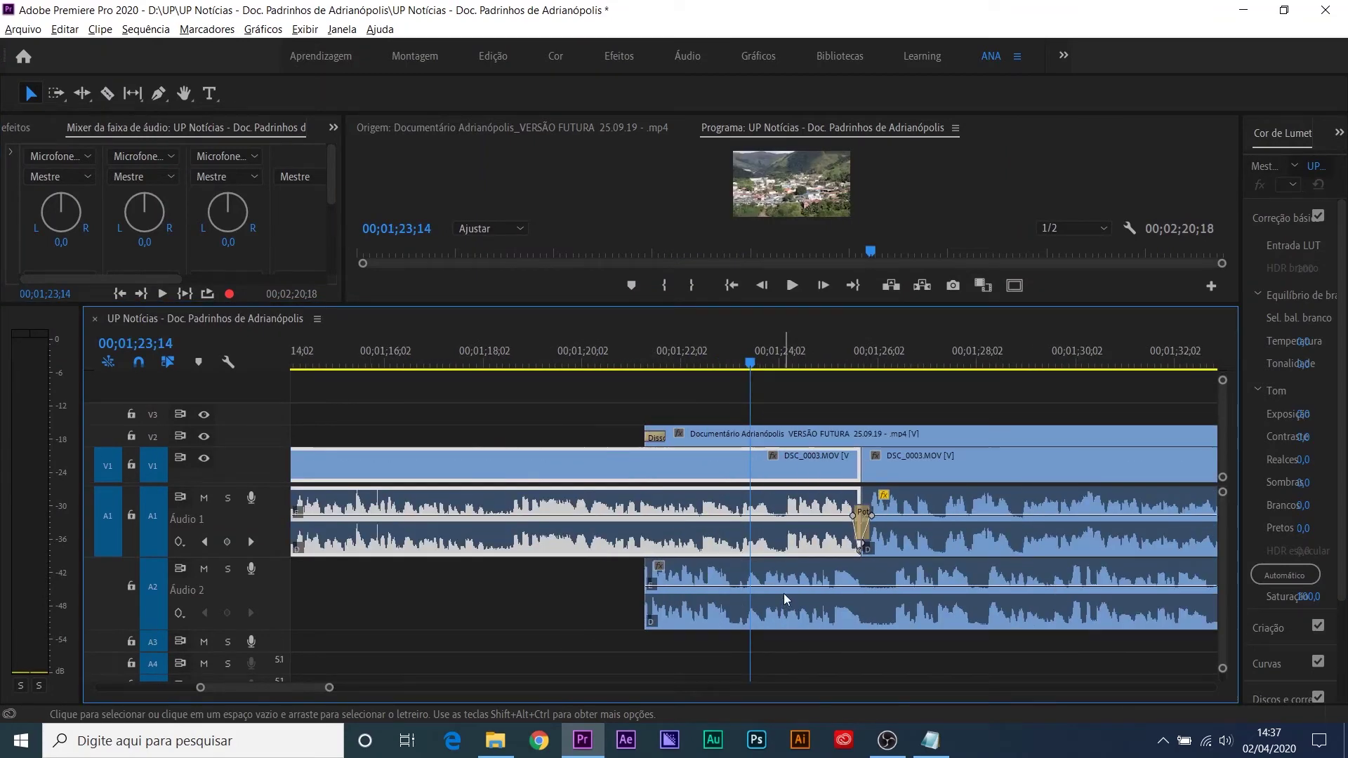
Step: Try lowering the volume line of the documentary excerpt's audio clip on A2, and undo that change
click(776, 580)
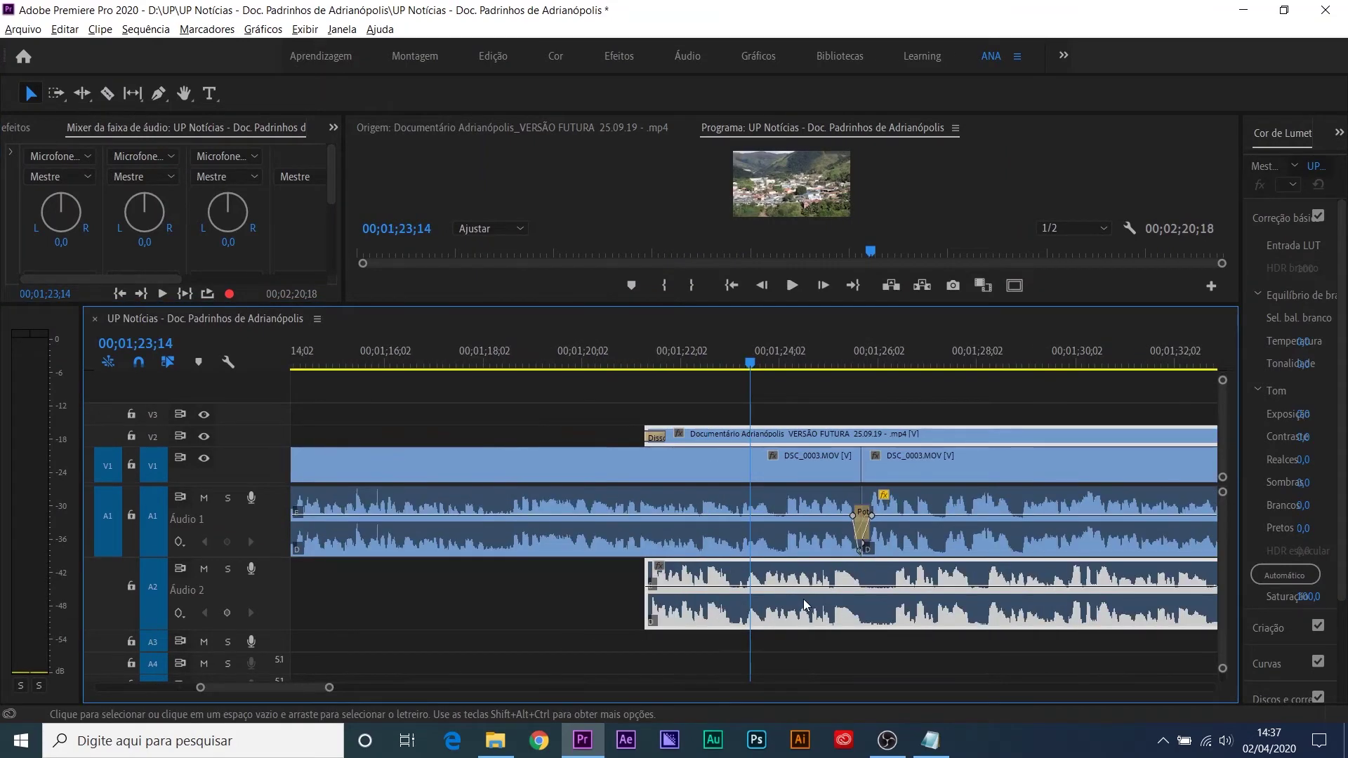
key(minus)
drag(782, 591, 782, 613)
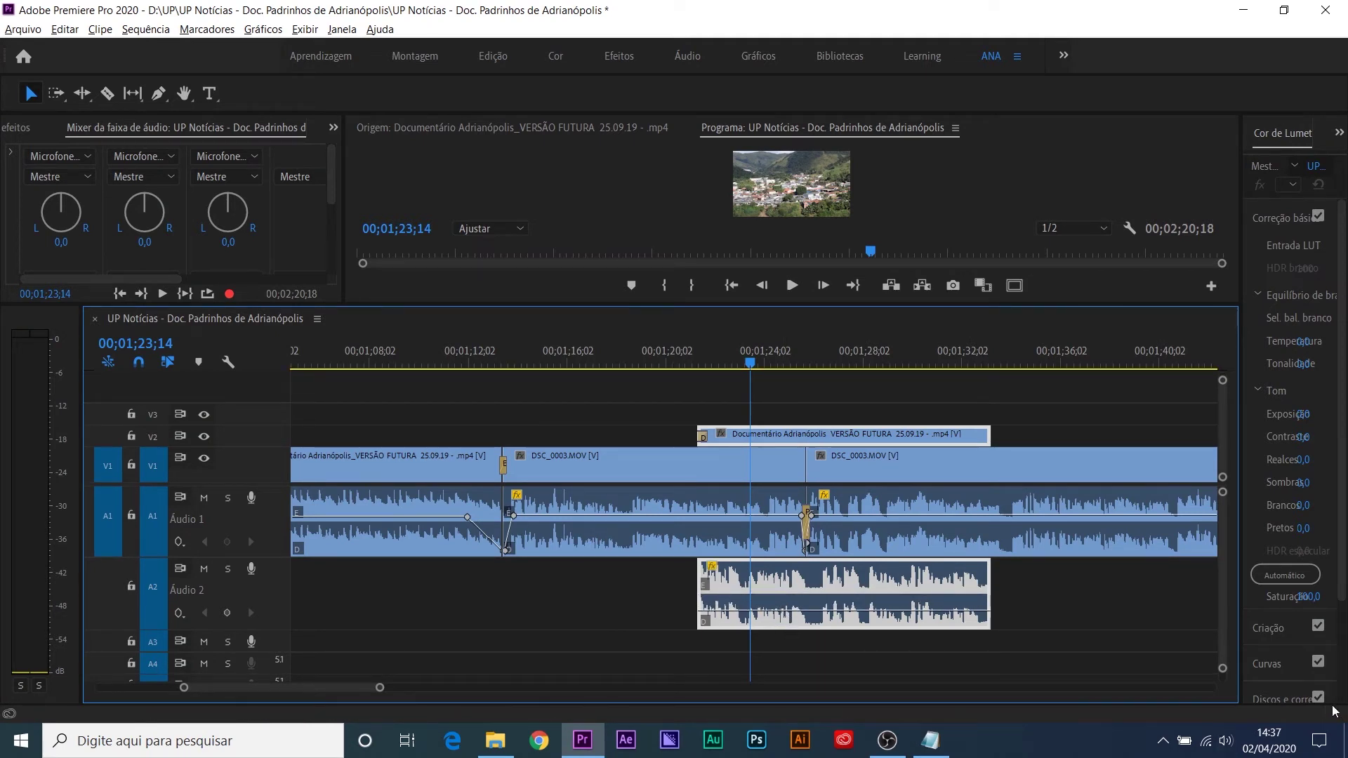
key(minus)
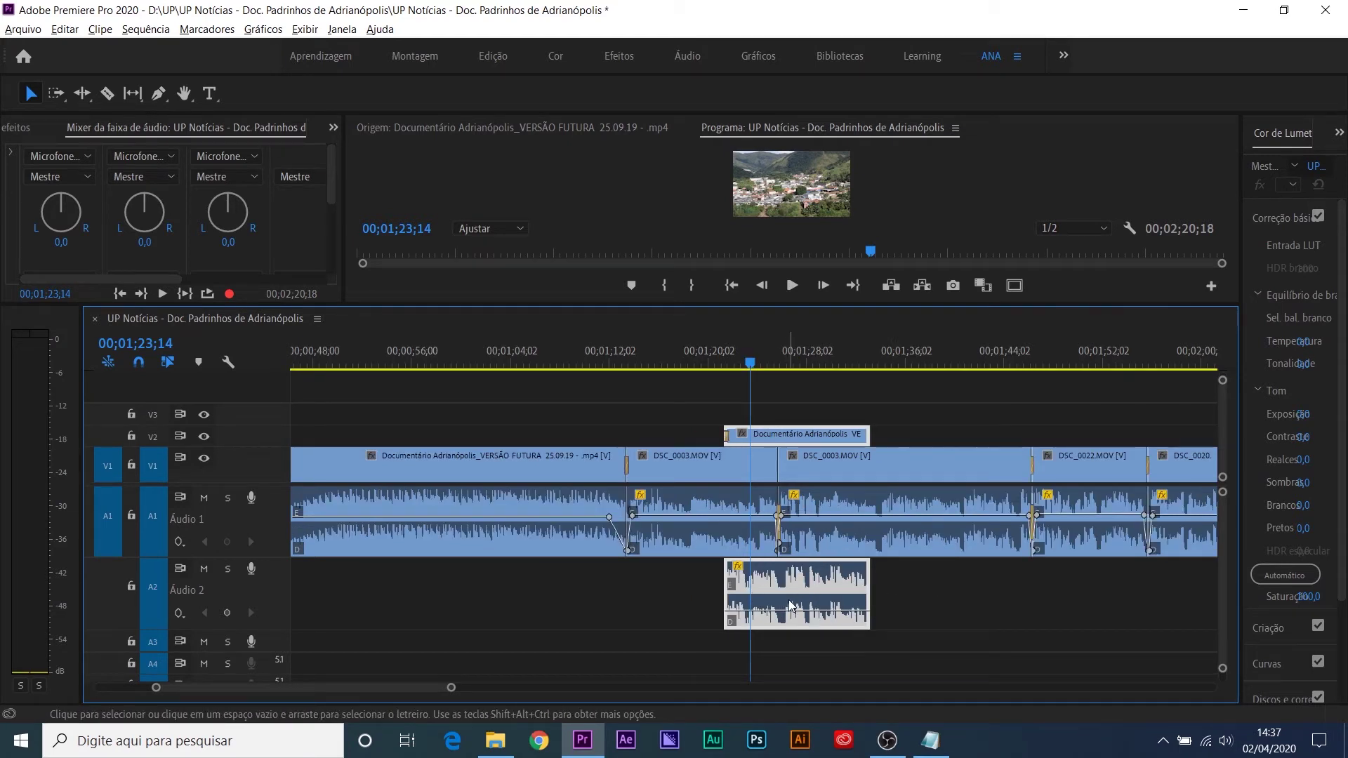
key(ctrl+z)
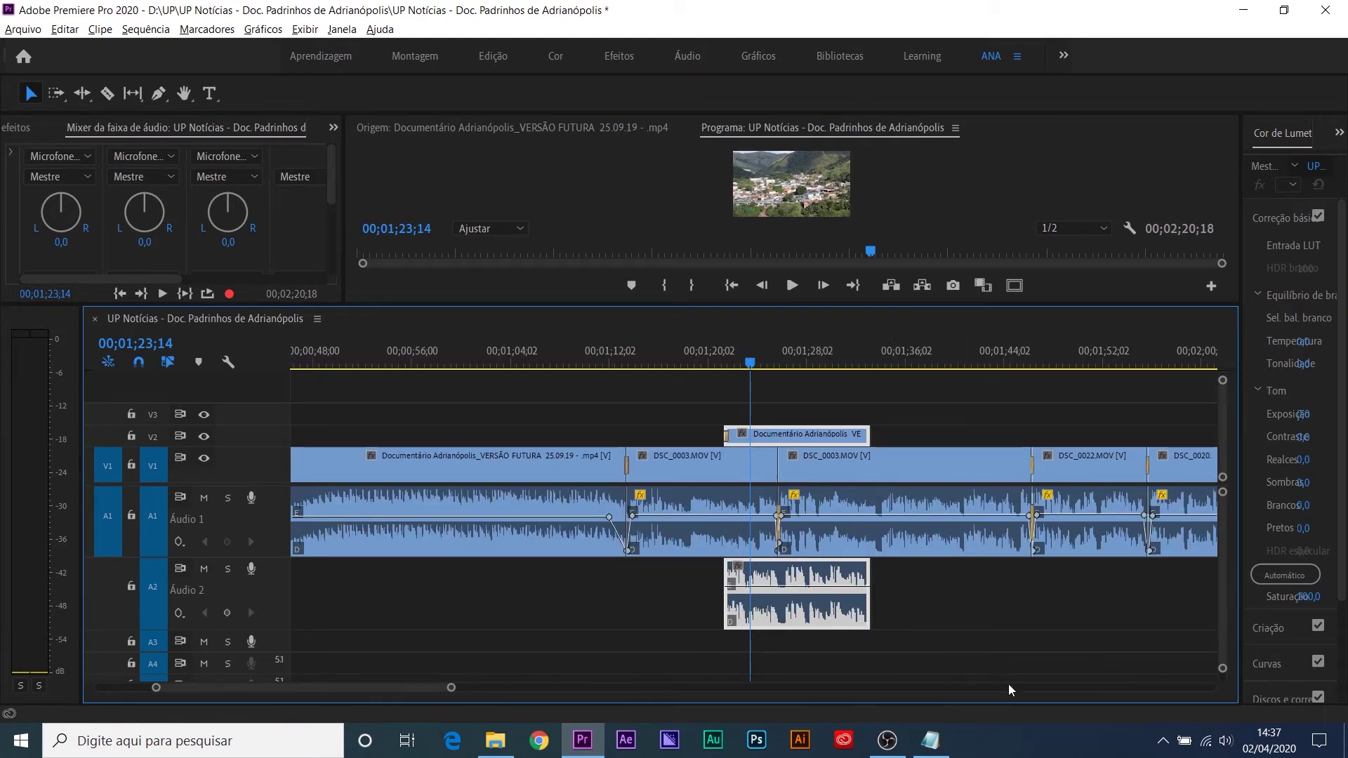
key(minus)
key(minus)
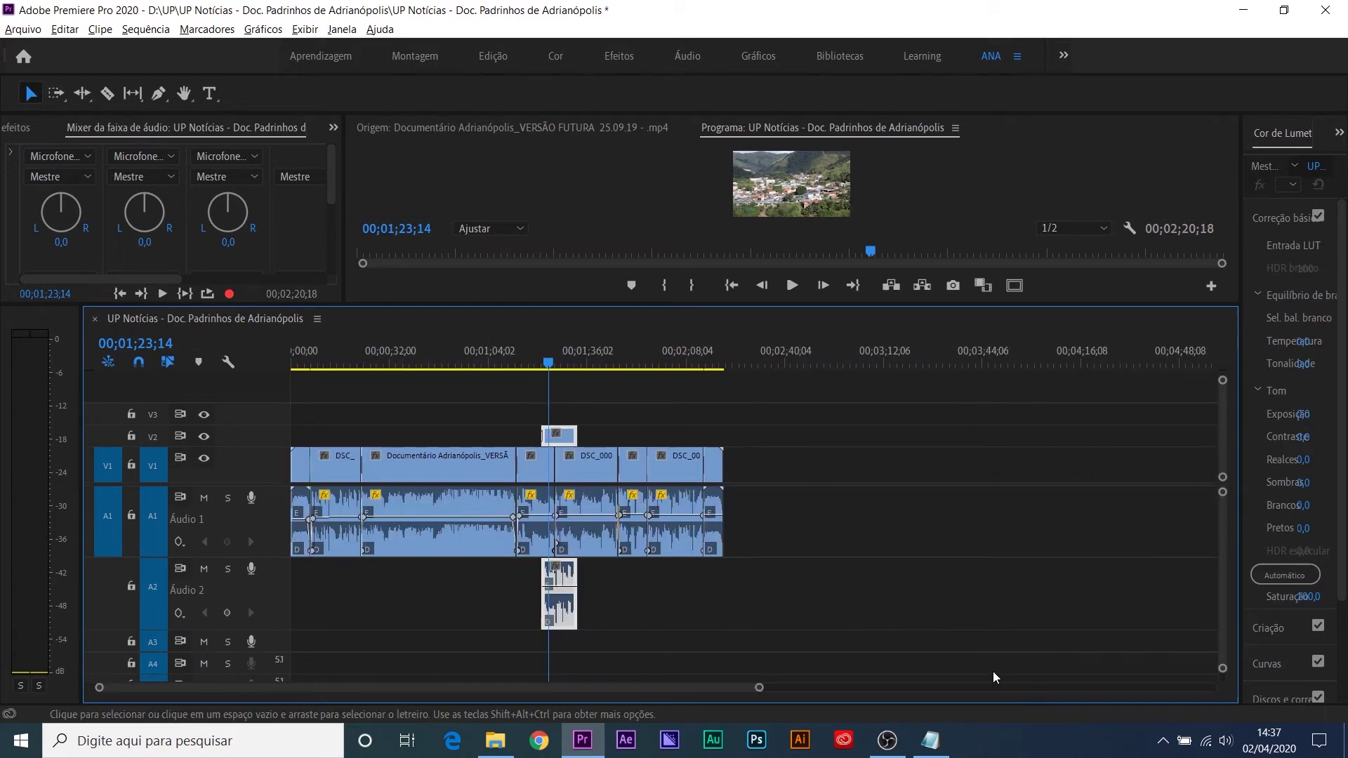
Step: Enlarge the audio track mixer and play the sequence around the V2 overlay clip to check the Audio 2 level
drag(145, 314, 166, 385)
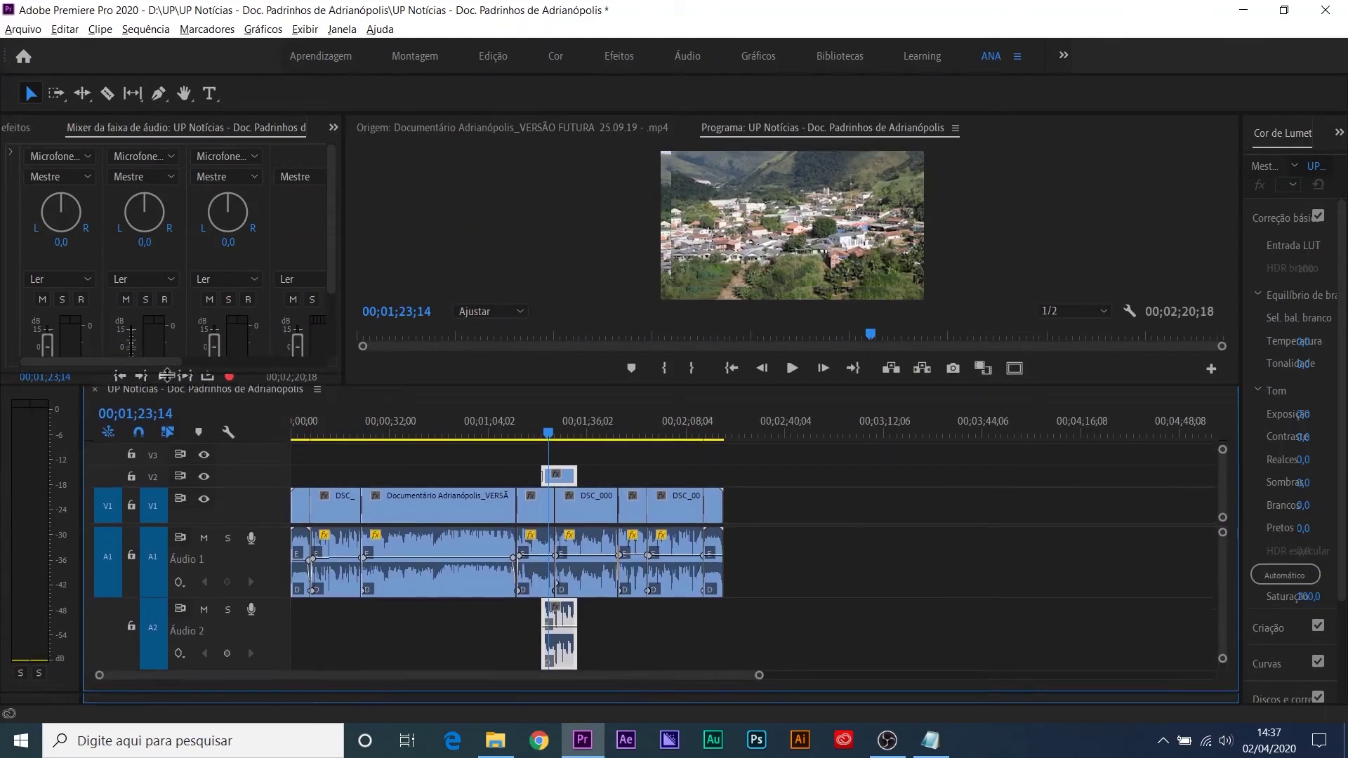
drag(166, 385, 168, 452)
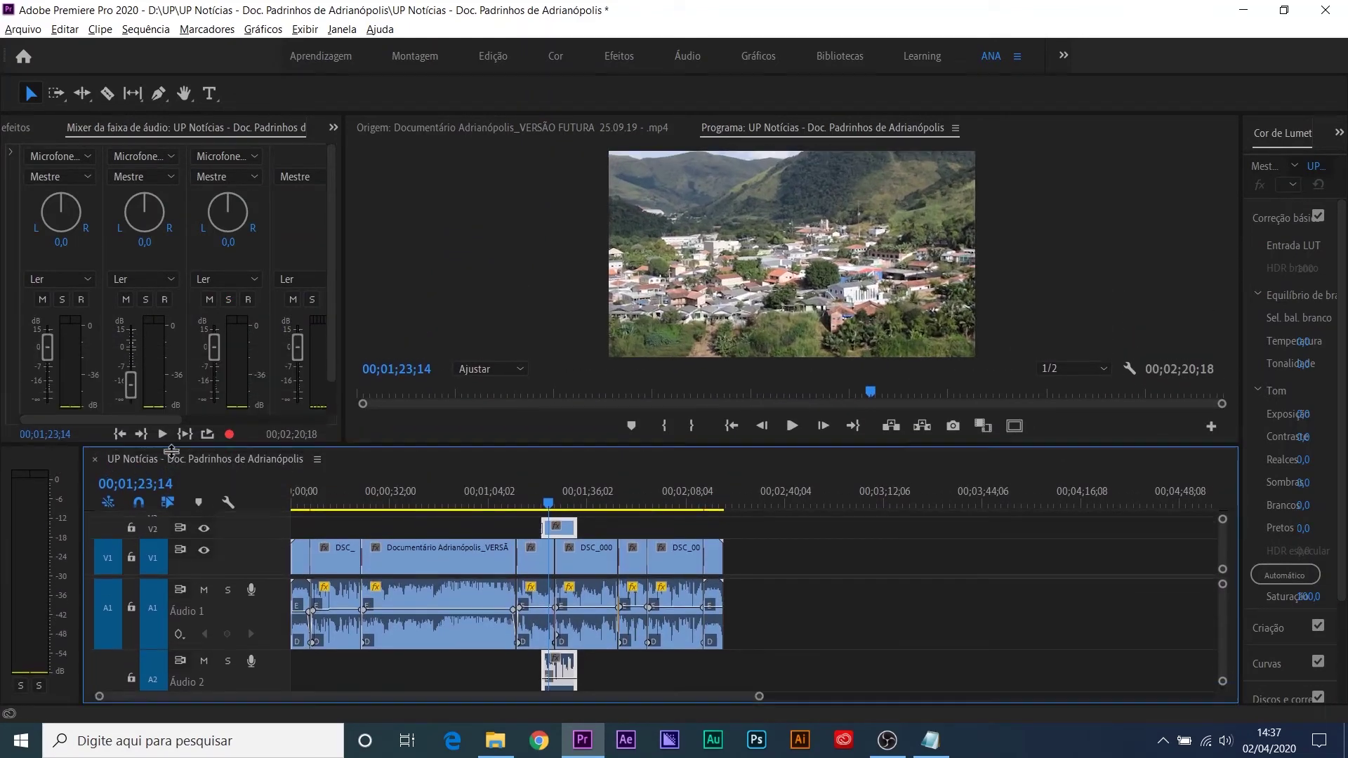
key(equal)
key(equal)
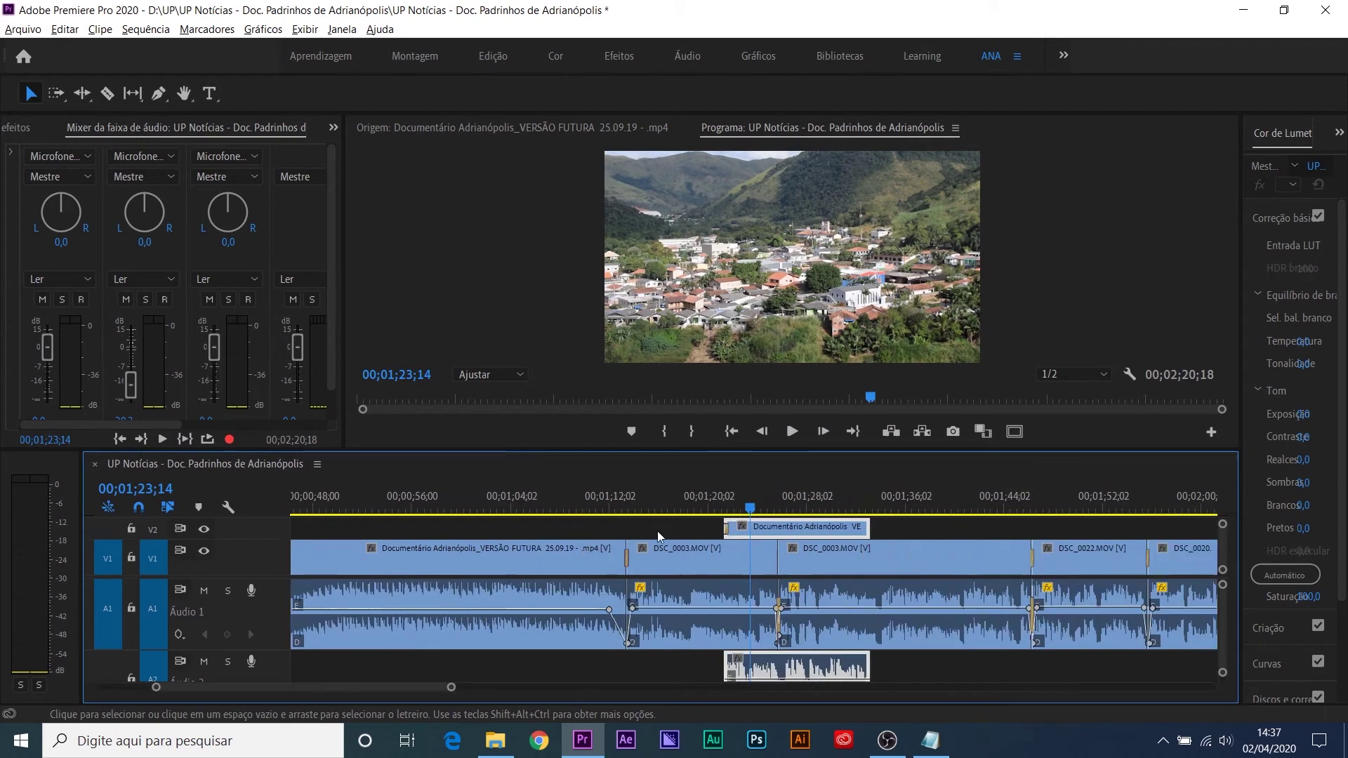
click(721, 504)
key(space)
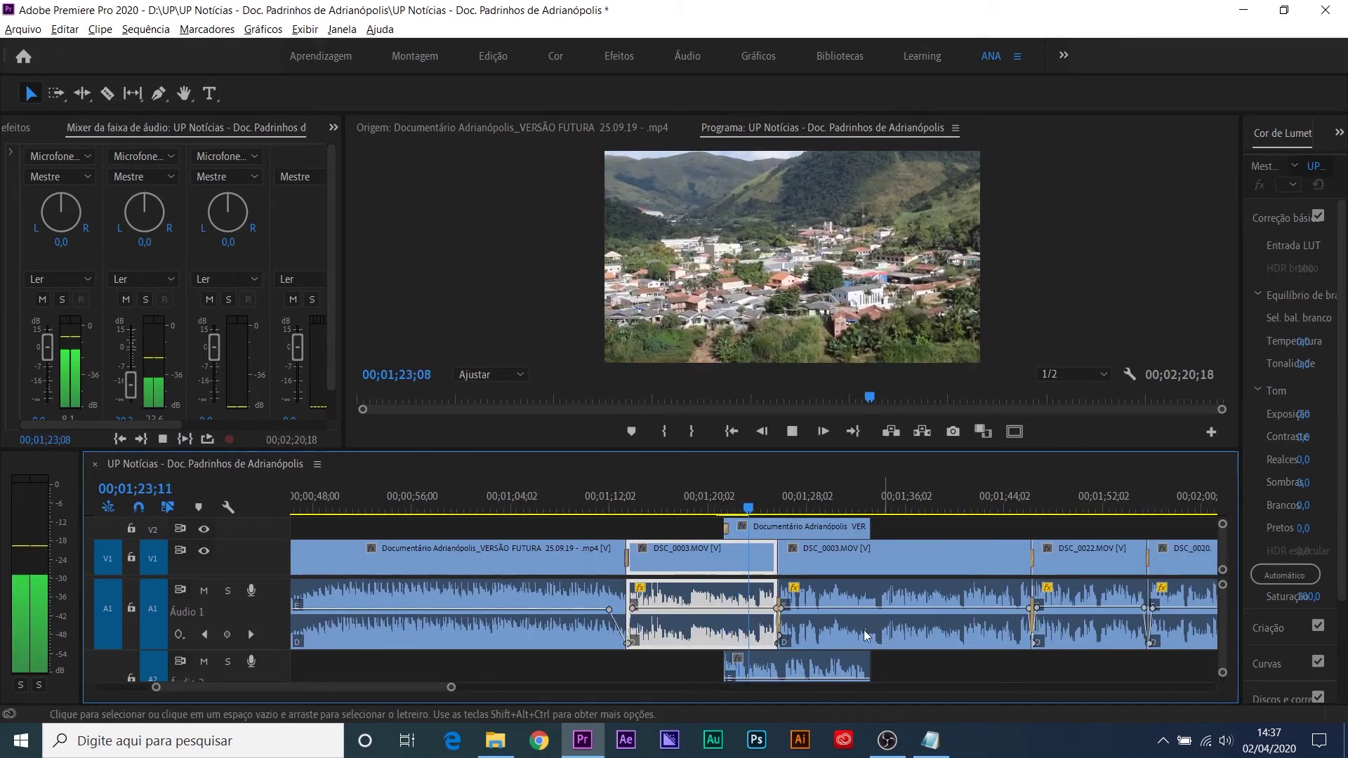
key(space)
Step: Set the Audio 2 track volume to -23,2 dB in the audio track mixer
drag(266, 448, 265, 491)
drag(128, 396, 128, 395)
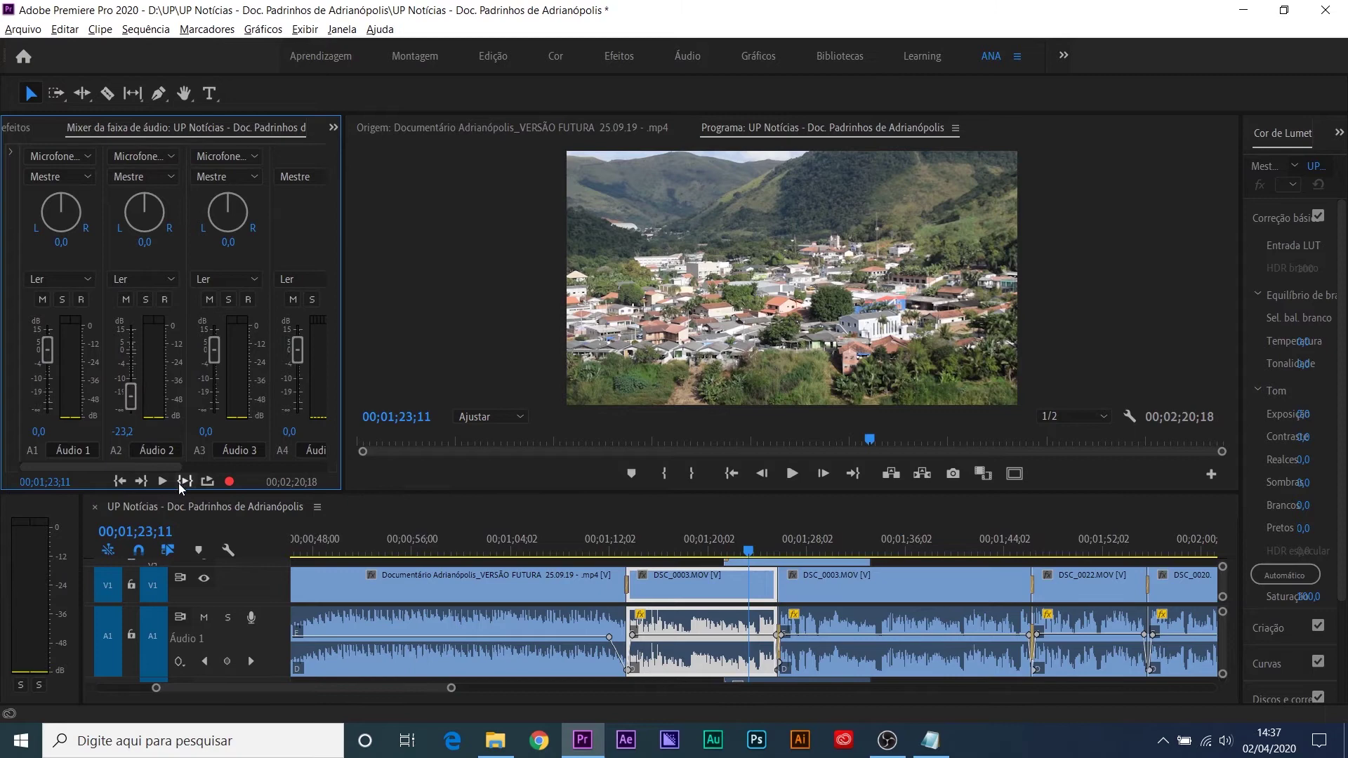
drag(201, 491, 200, 351)
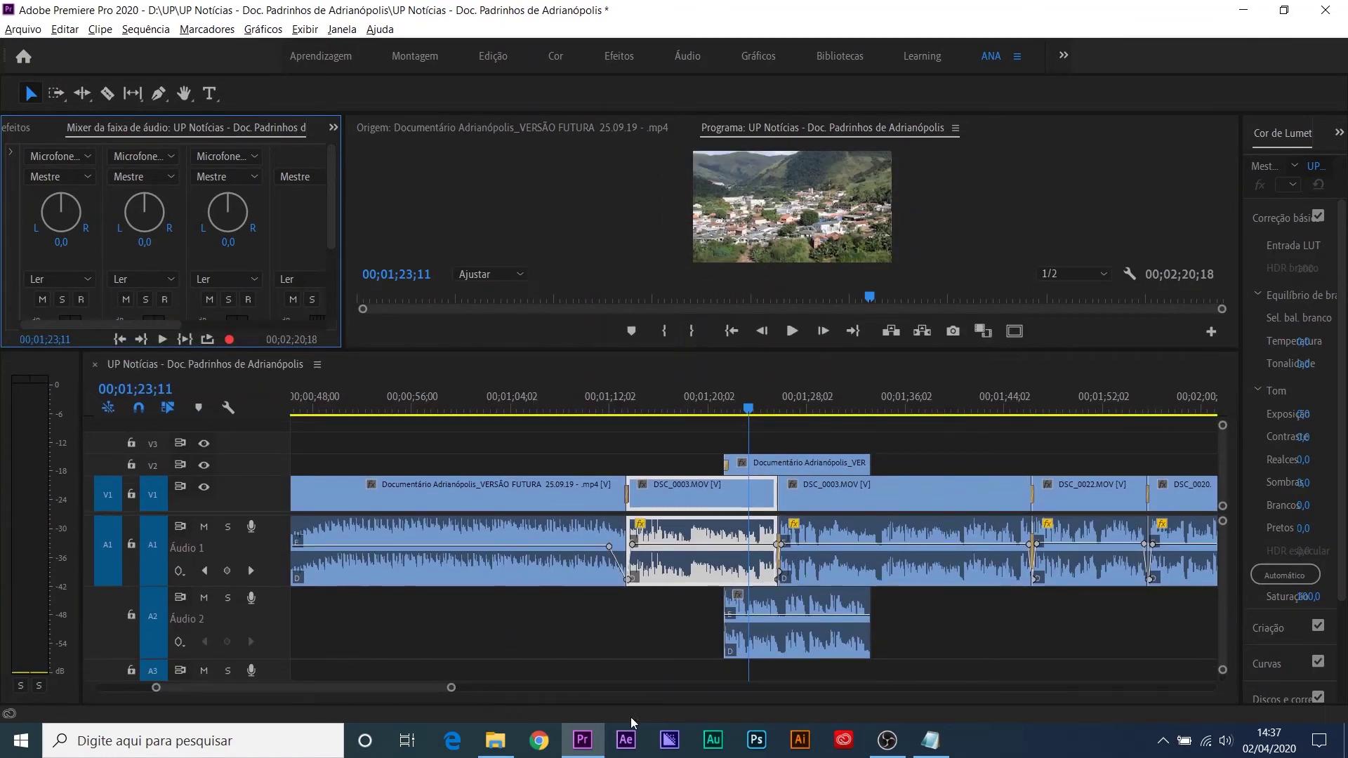
click(757, 630)
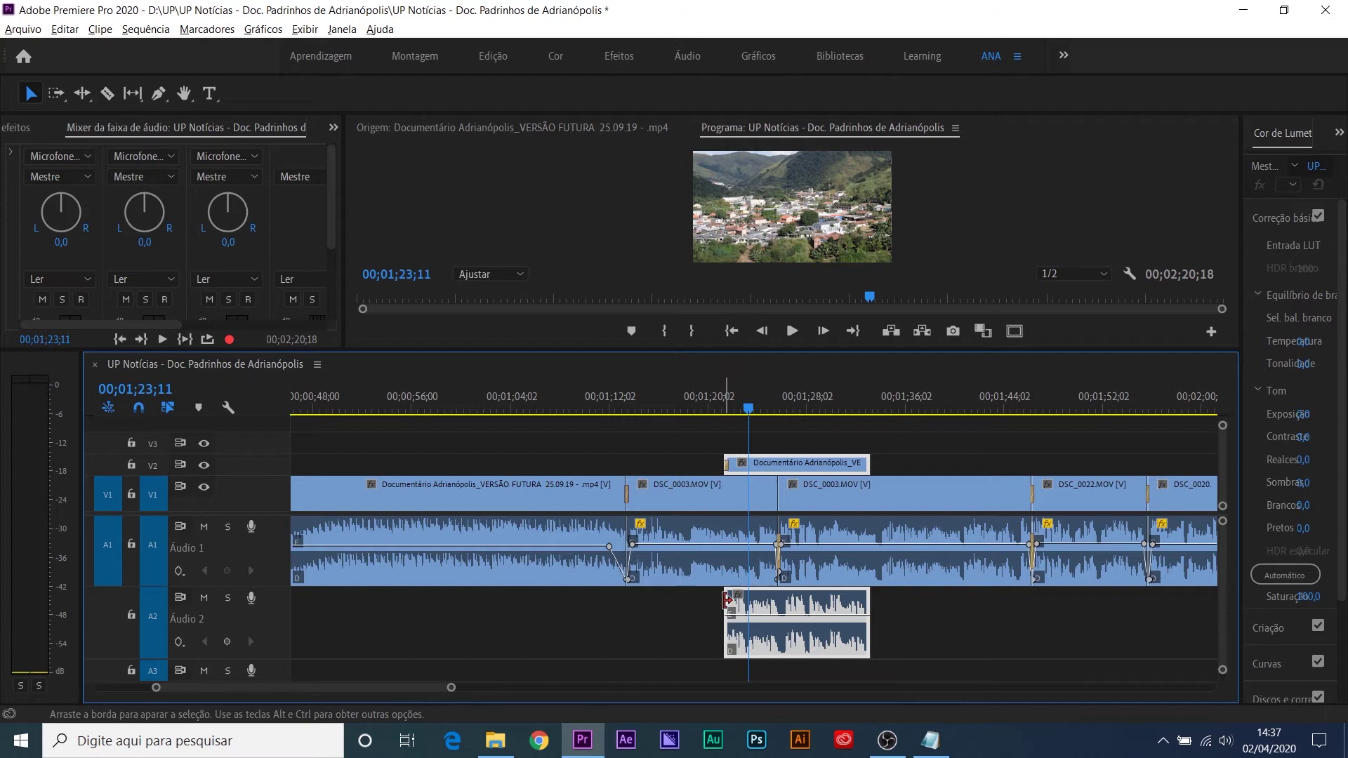
click(959, 629)
click(816, 604)
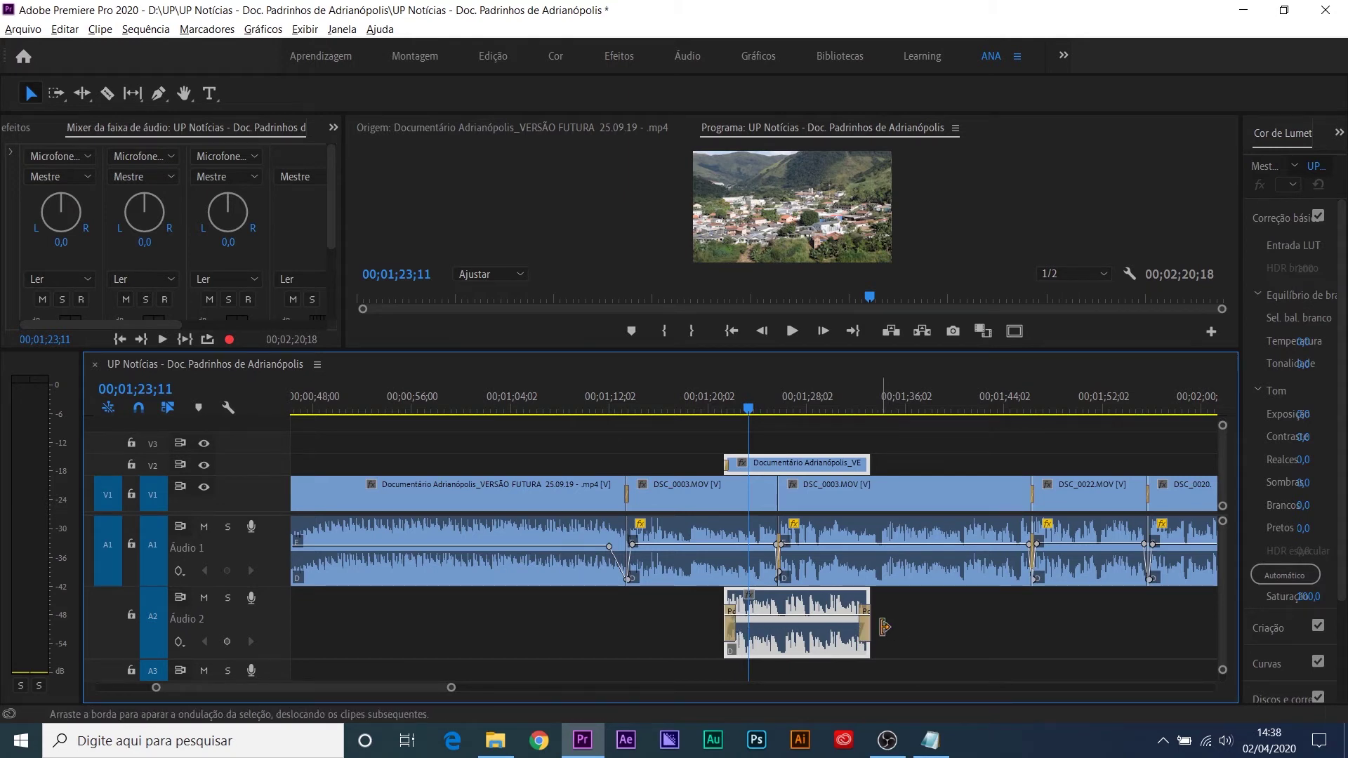
key(ctrl+z)
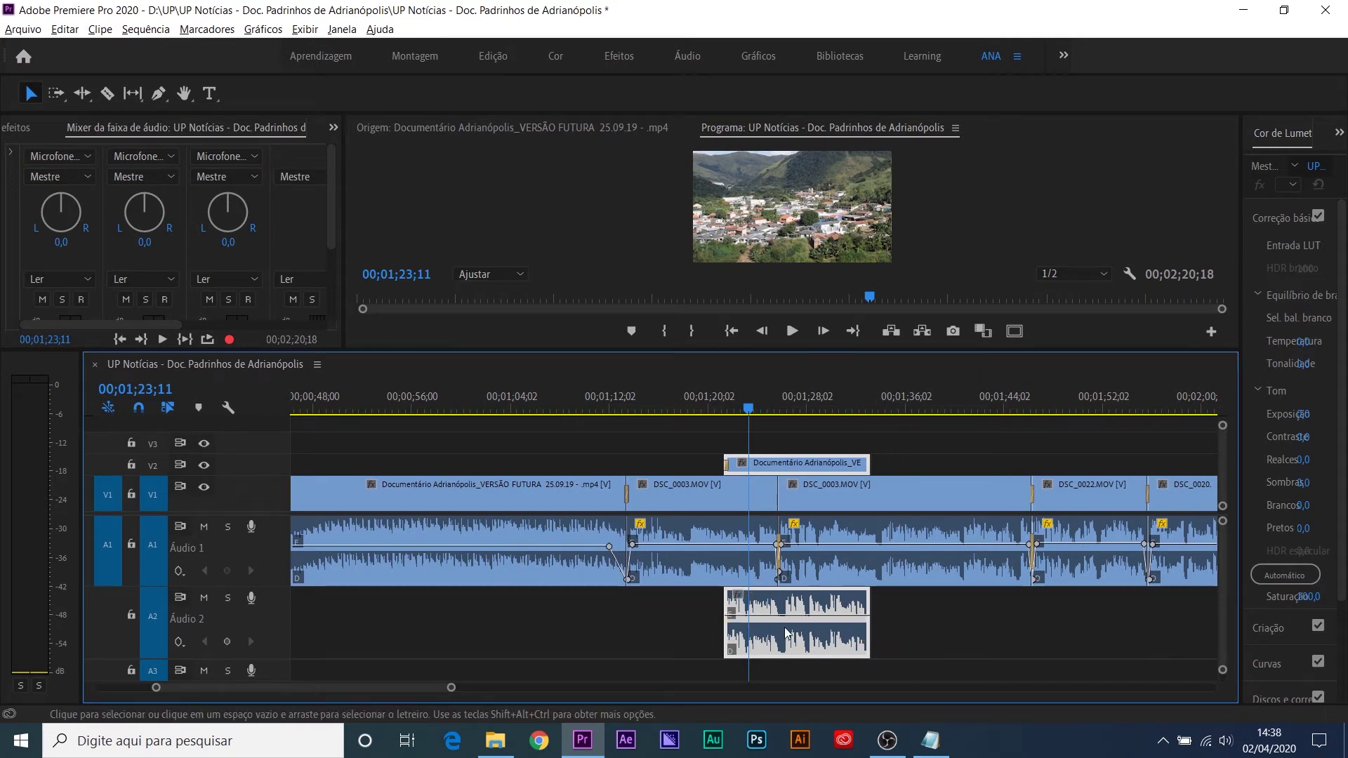
Step: Add a constant power audio transition to the start and end of the overlay clip on Audio 2
click(728, 605)
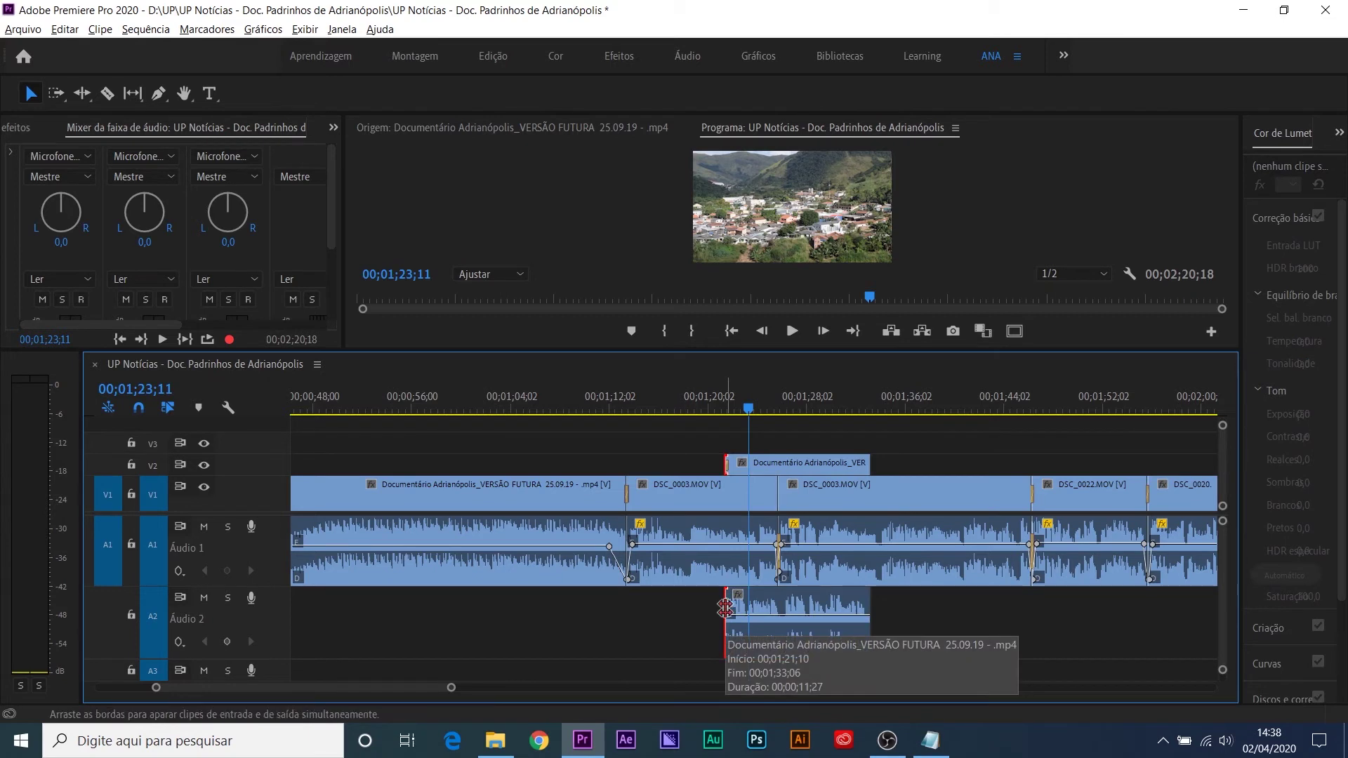
click(863, 604)
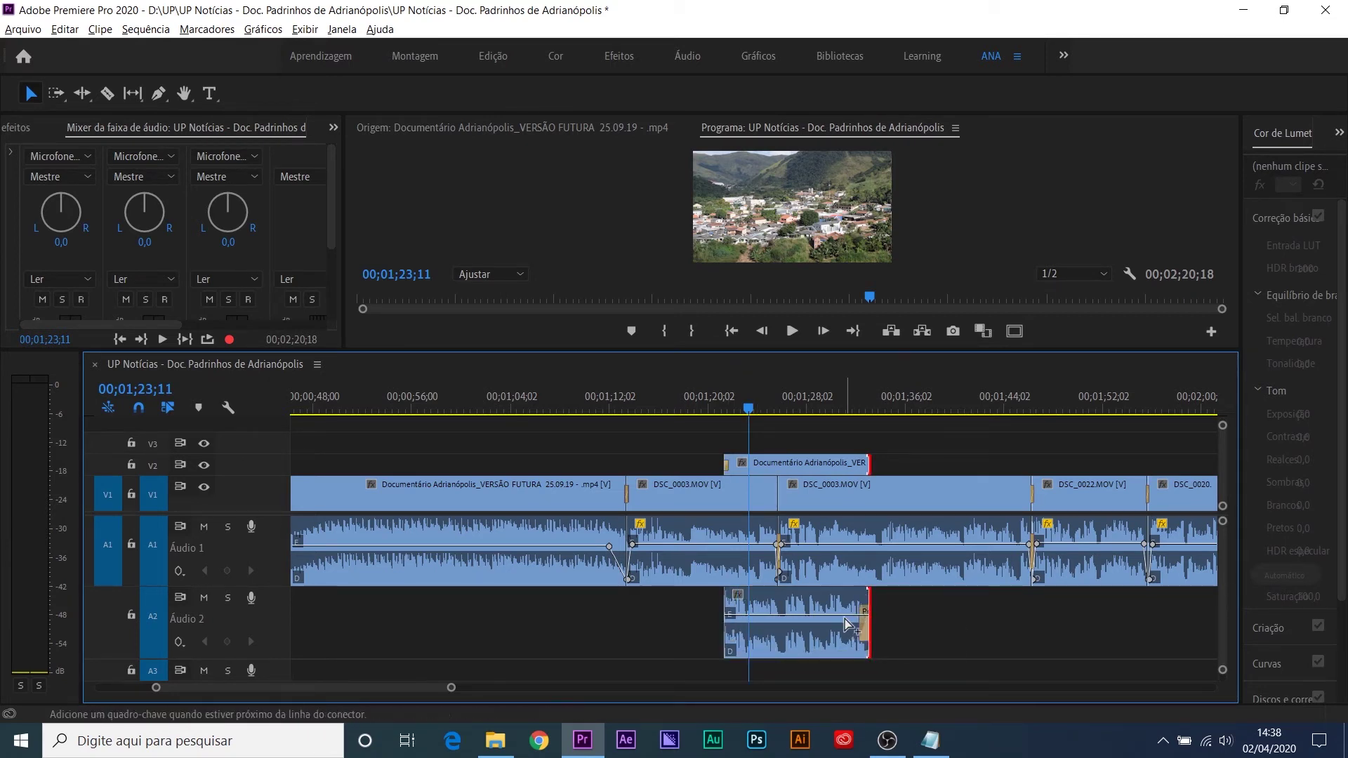
click(814, 609)
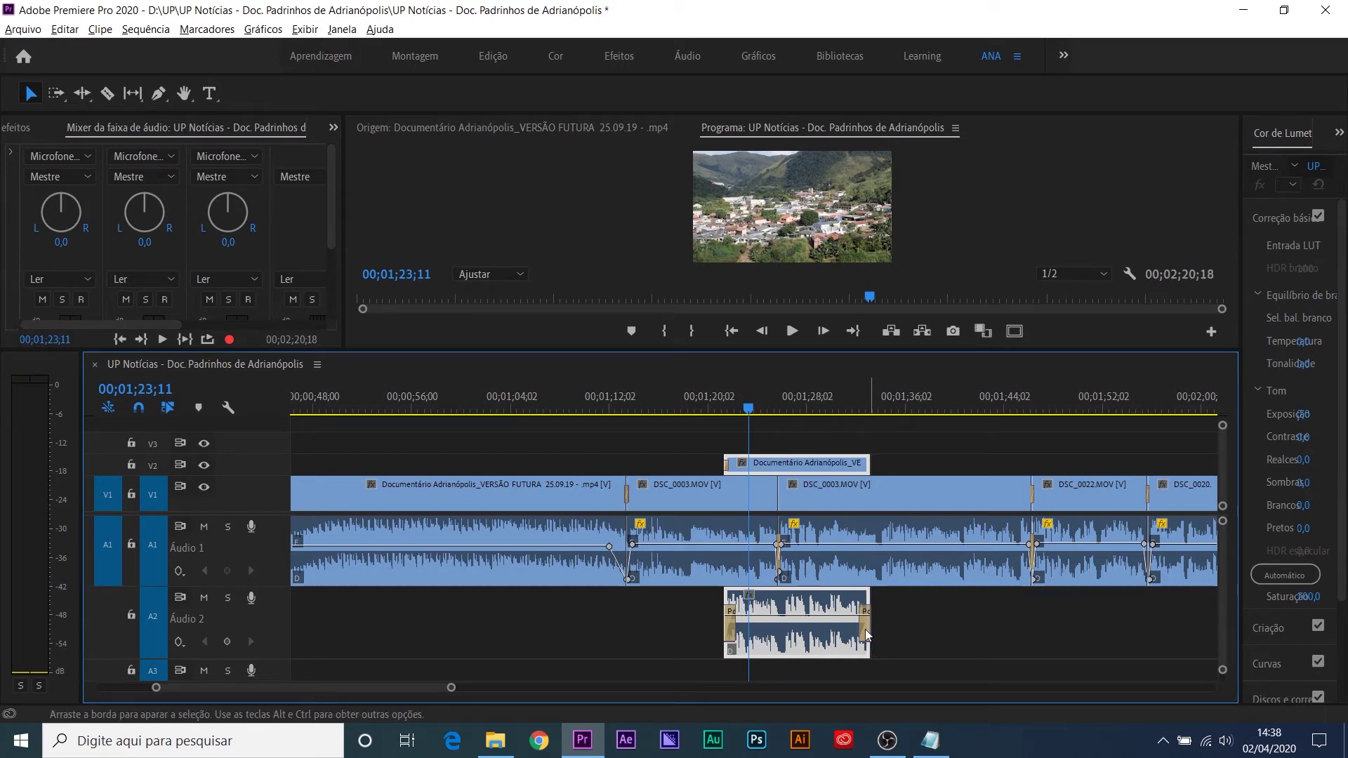
Step: Play the sequence from just before the overlay clip through to its end to review the Audio 2 fades
key(equal)
key(equal)
key(minus)
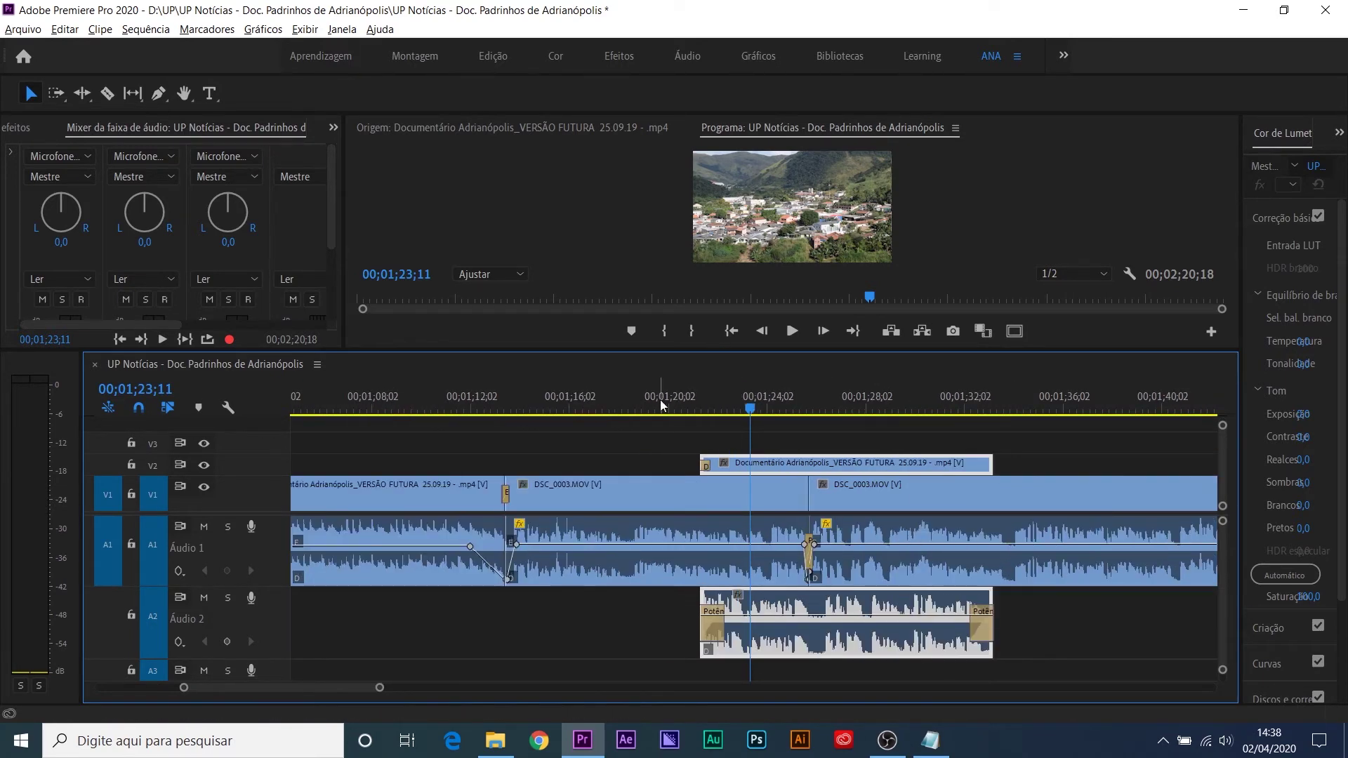
click(660, 399)
key(space)
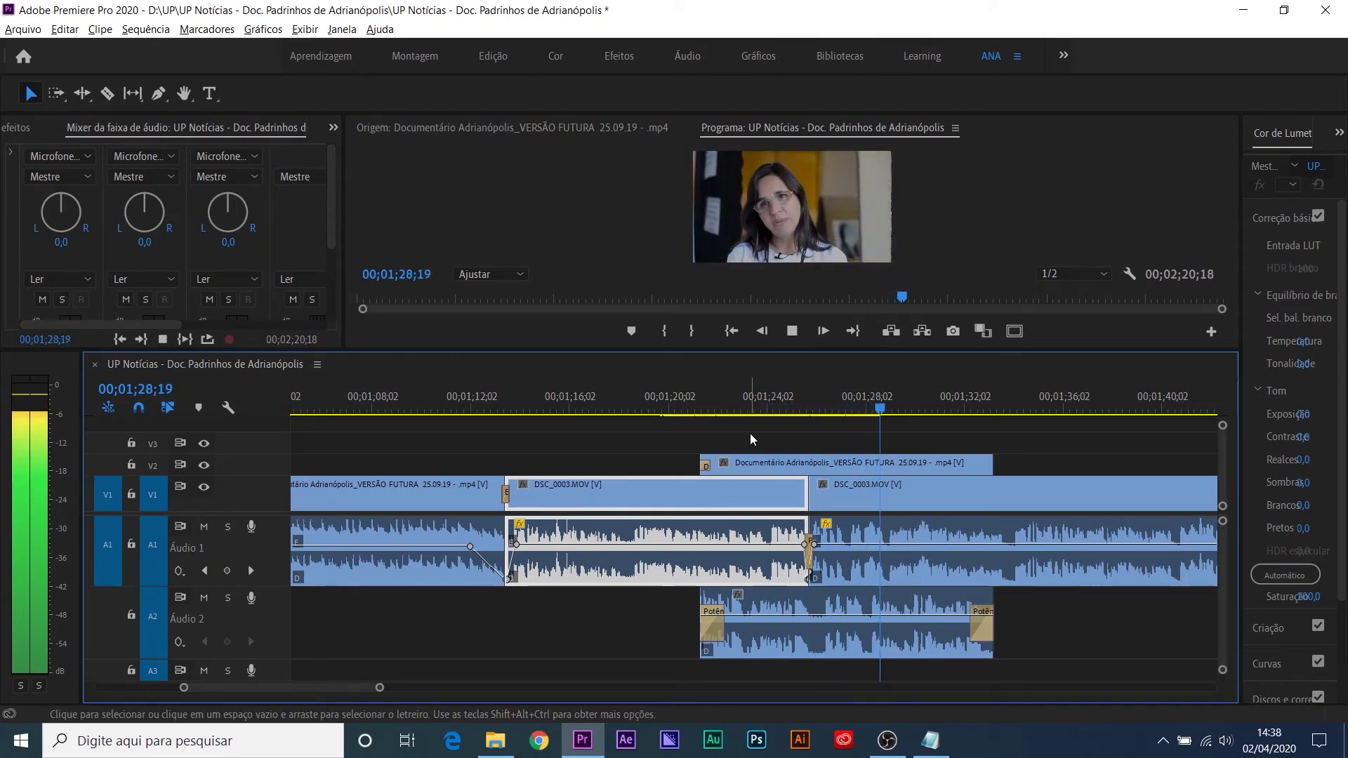
click(953, 483)
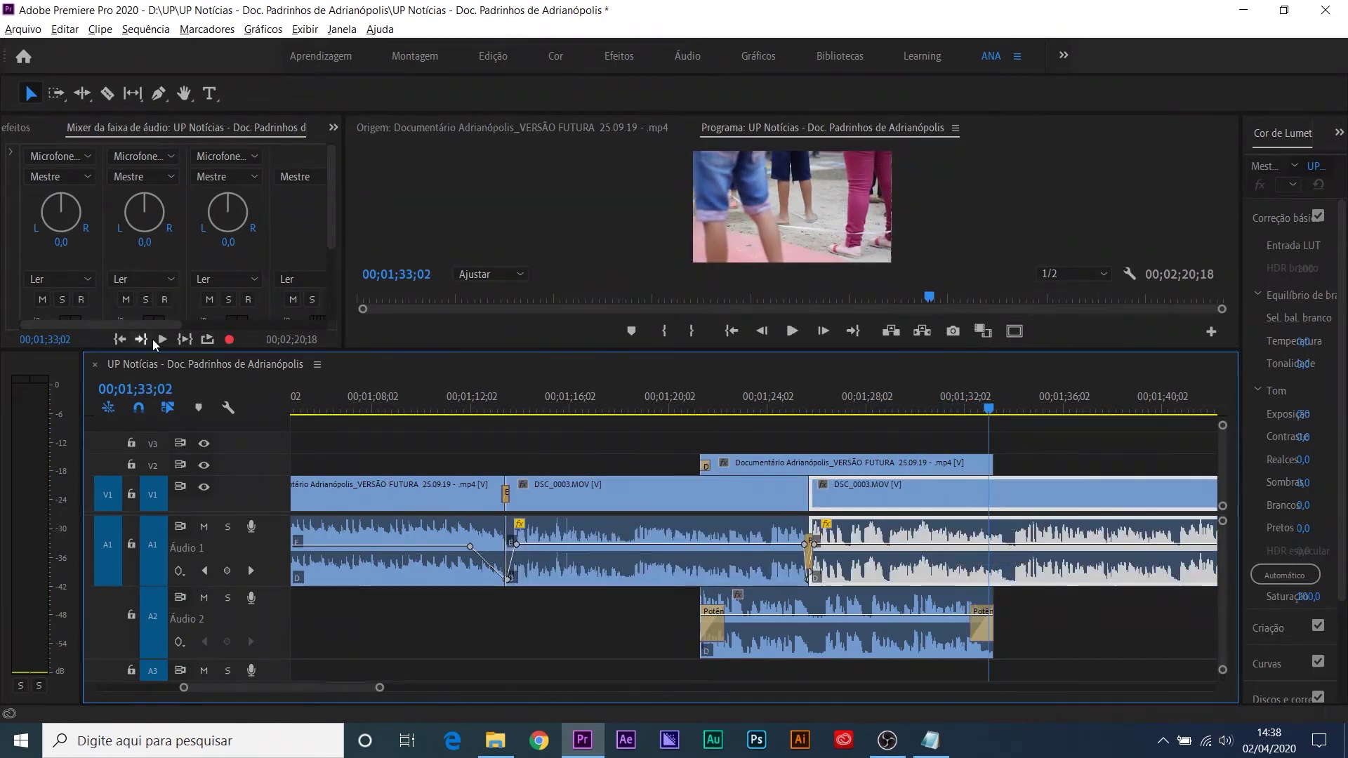
Step: Lower the Audio 2 track volume to -24,9 dB in the audio track mixer
drag(160, 351, 144, 622)
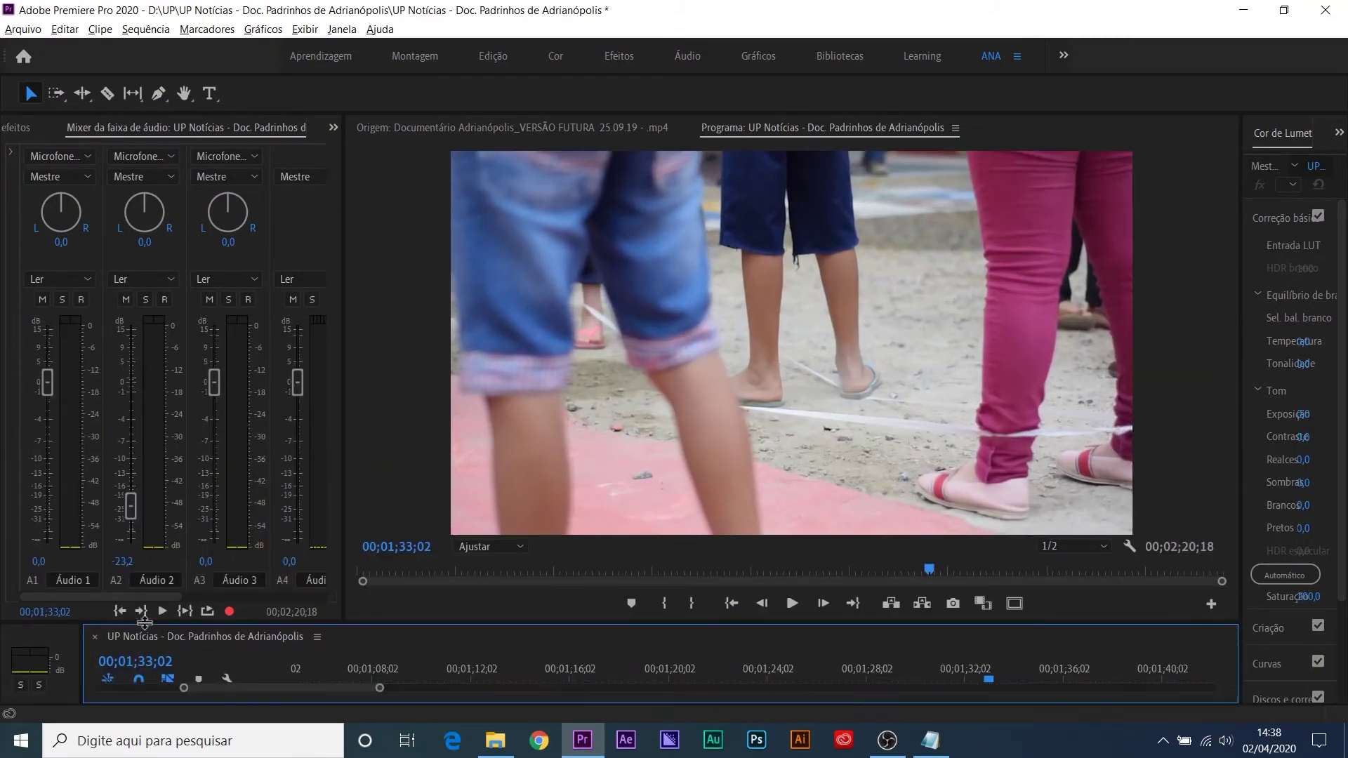
drag(129, 507, 128, 511)
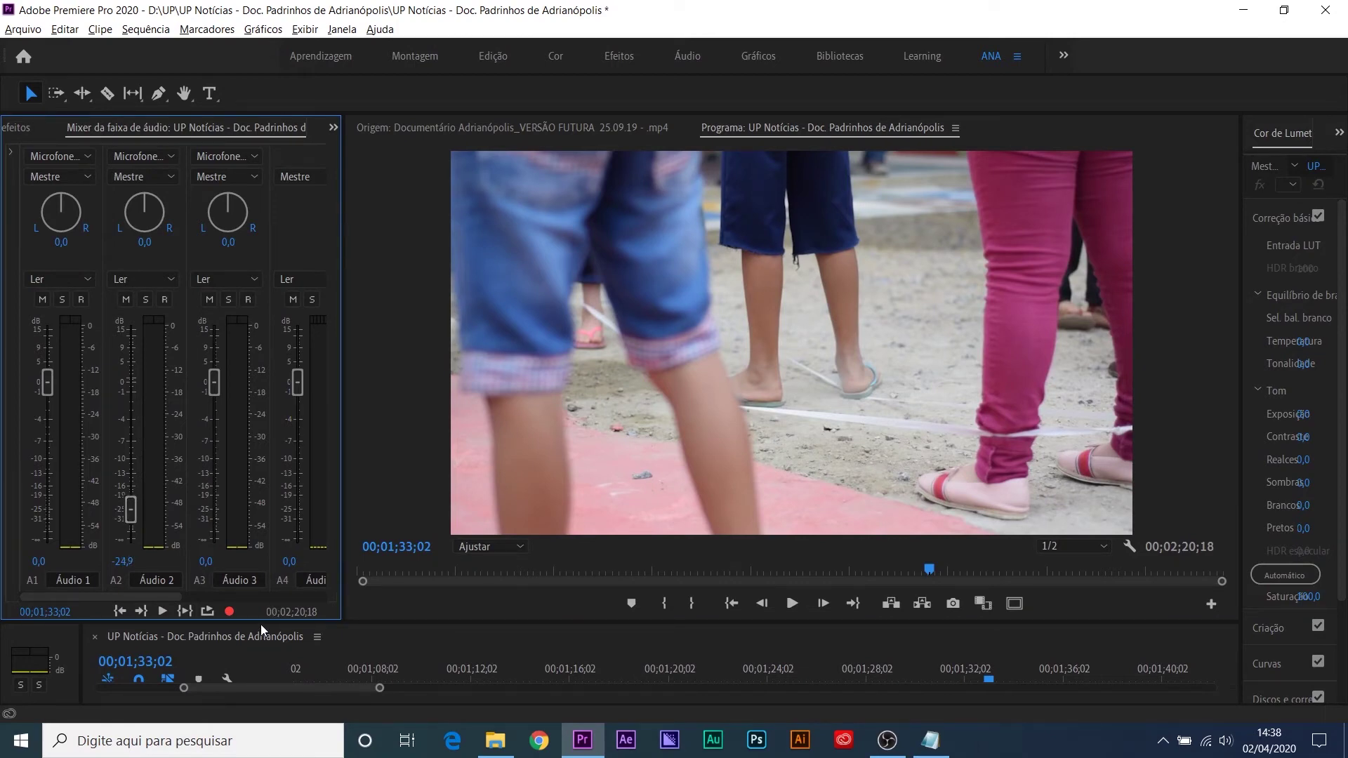
drag(260, 620, 258, 398)
Step: Review the overlay section from 00;01;21;10 and add a video transition to the end of the V2 clip
click(701, 439)
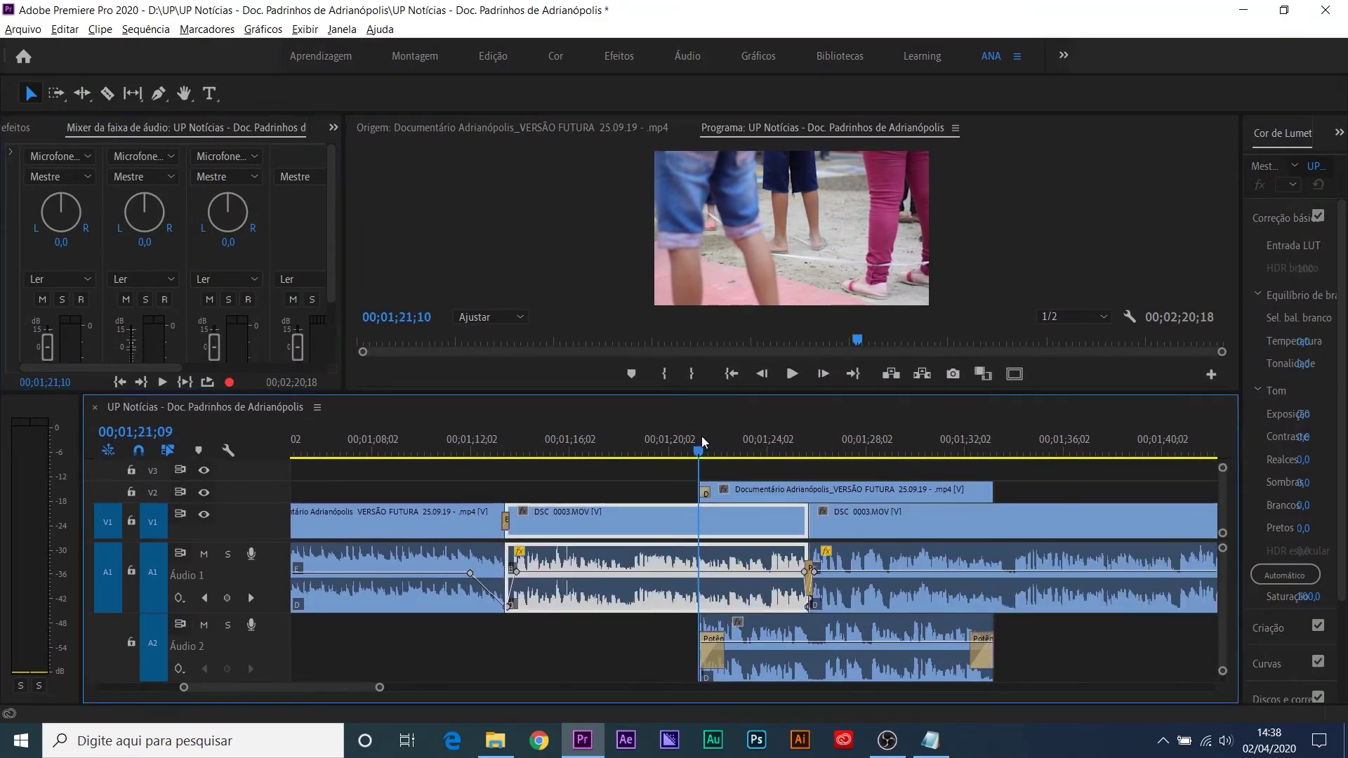
key(space)
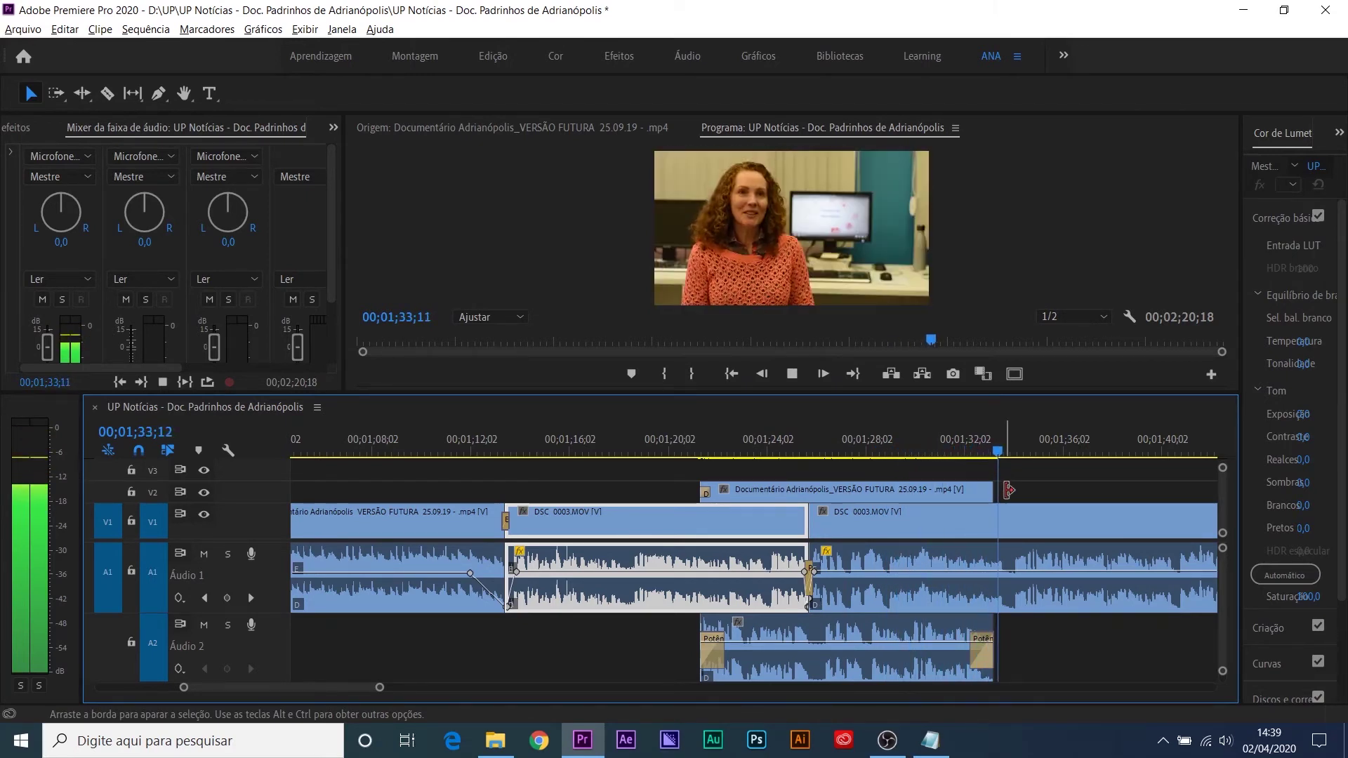
key(space)
key(d)
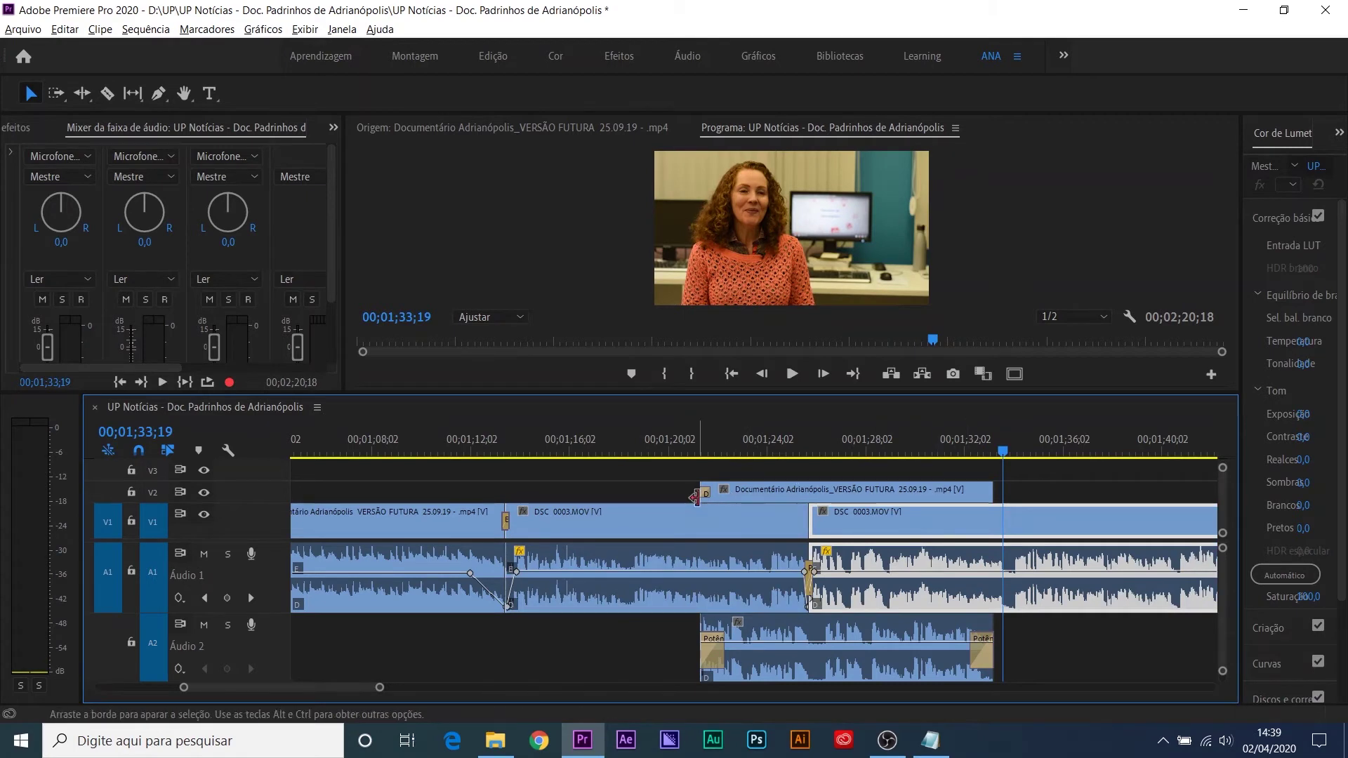
click(706, 495)
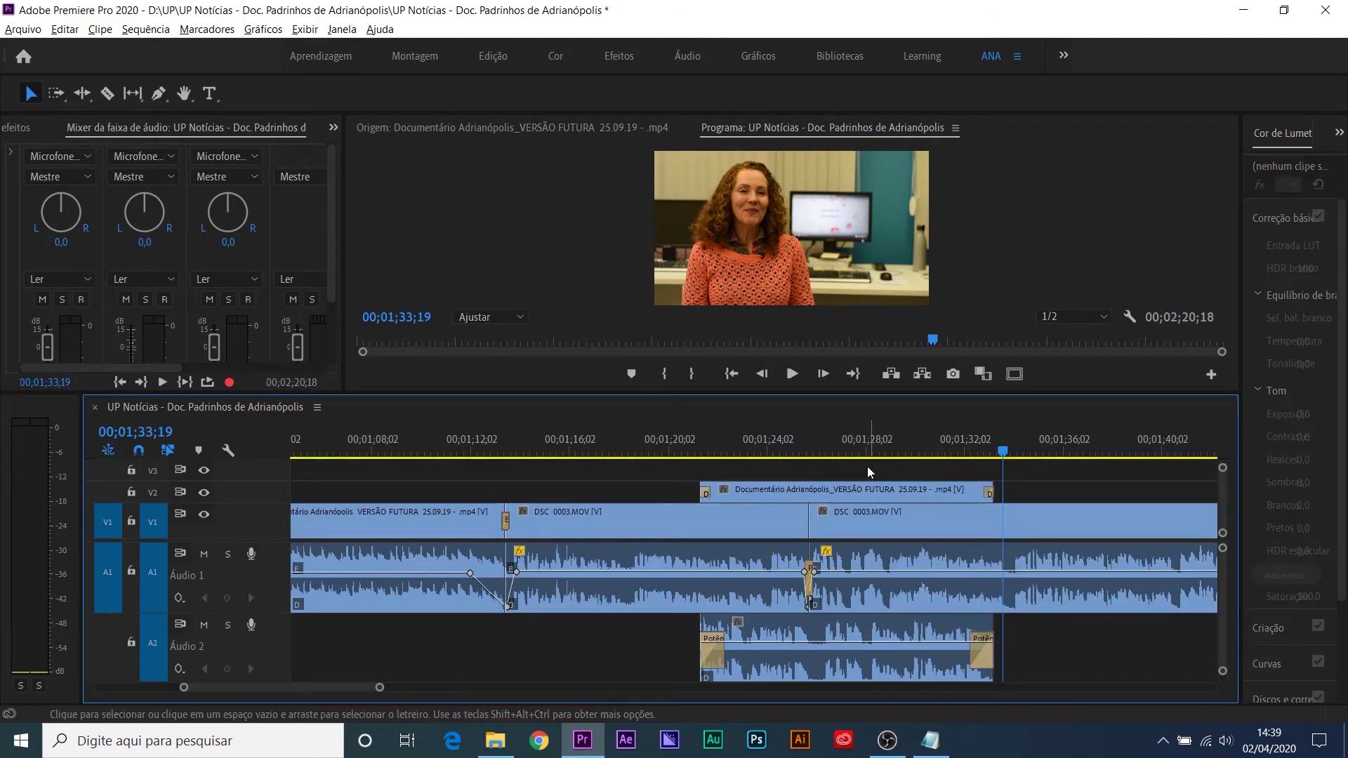
Step: Play from 00;01;23;20 across the cut between the two DSC_0003.MOV clips
click(759, 438)
key(d)
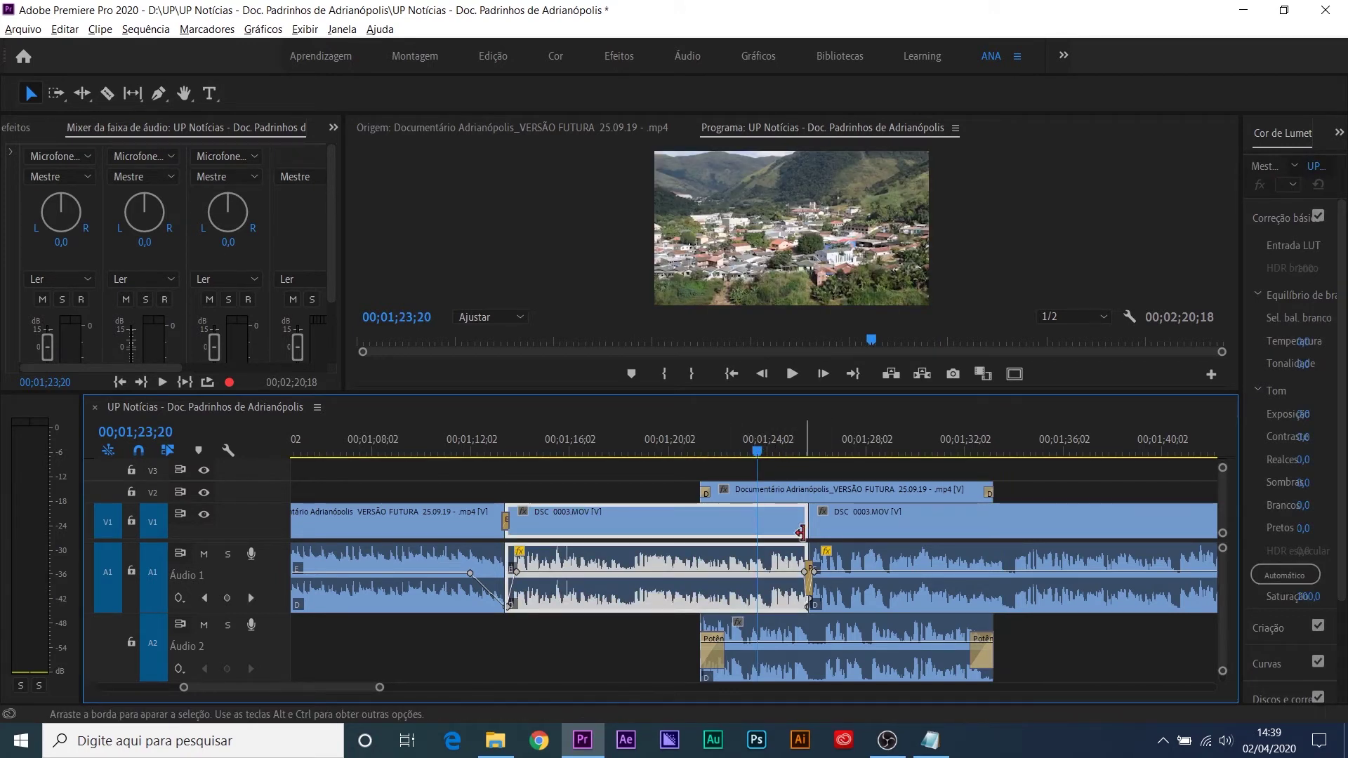
key(space)
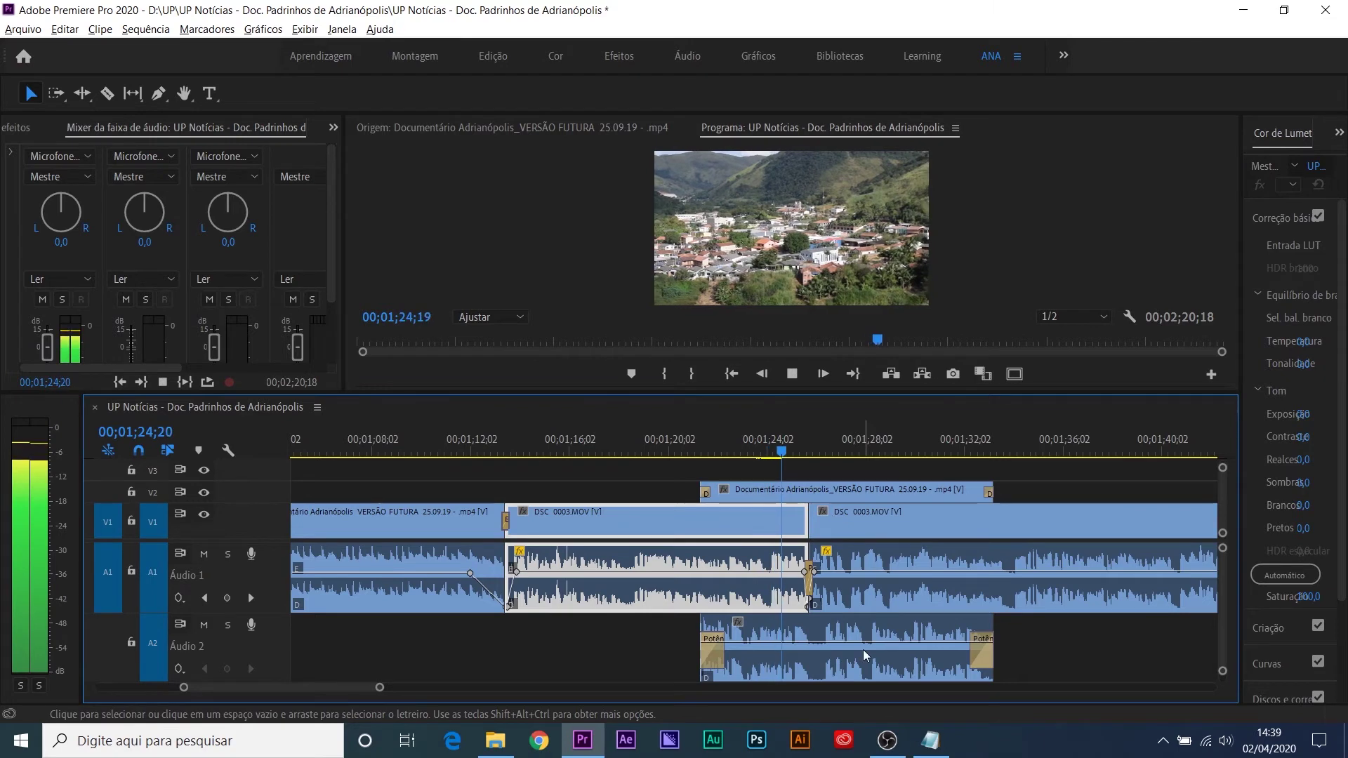
key(space)
Step: Ripple-trim about 3 frames off the start of the second DSC_0003.MOV clip
key(=)
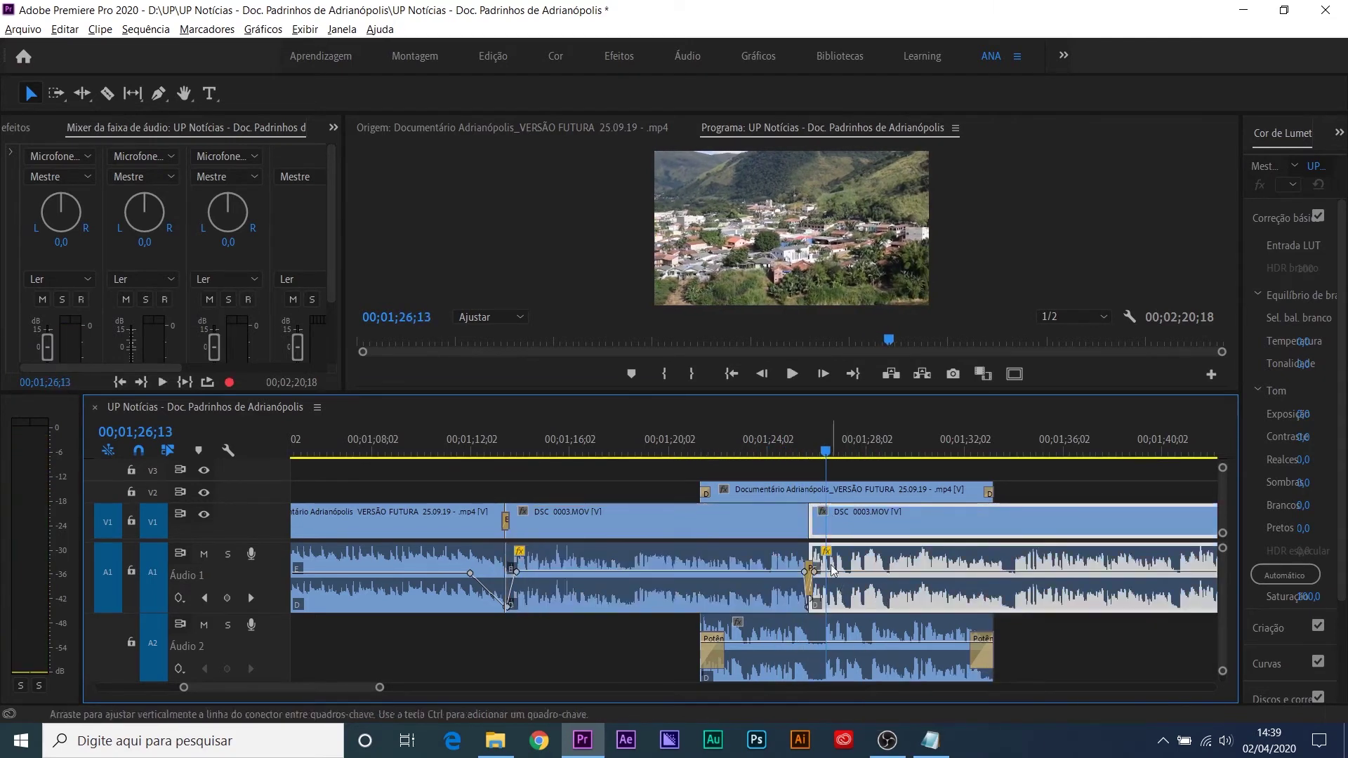
click(830, 569)
key(equal)
key(equal)
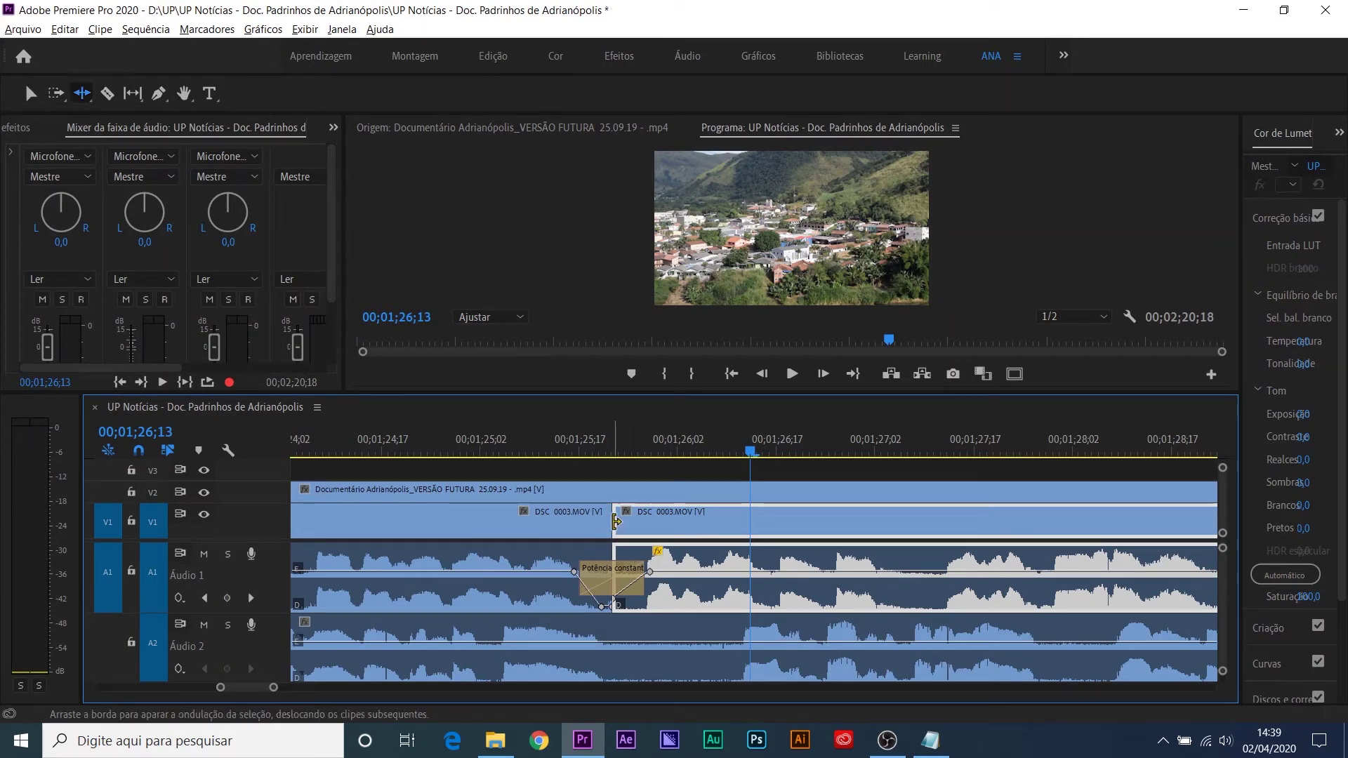
drag(636, 524, 655, 524)
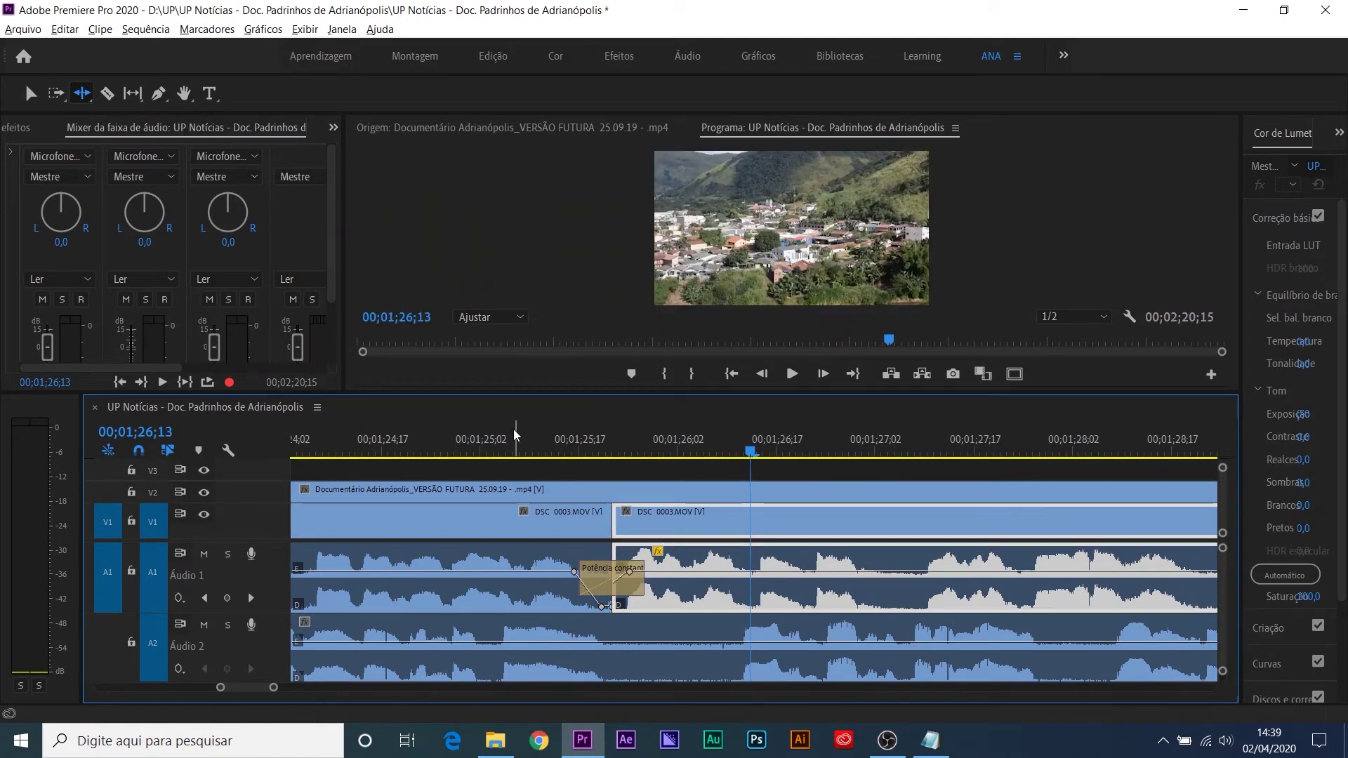
Step: Play the trimmed cut and lengthen the second DSC_0003.MOV clip's audio fade-in by moving its upper volume keyframe further into the clip
click(501, 446)
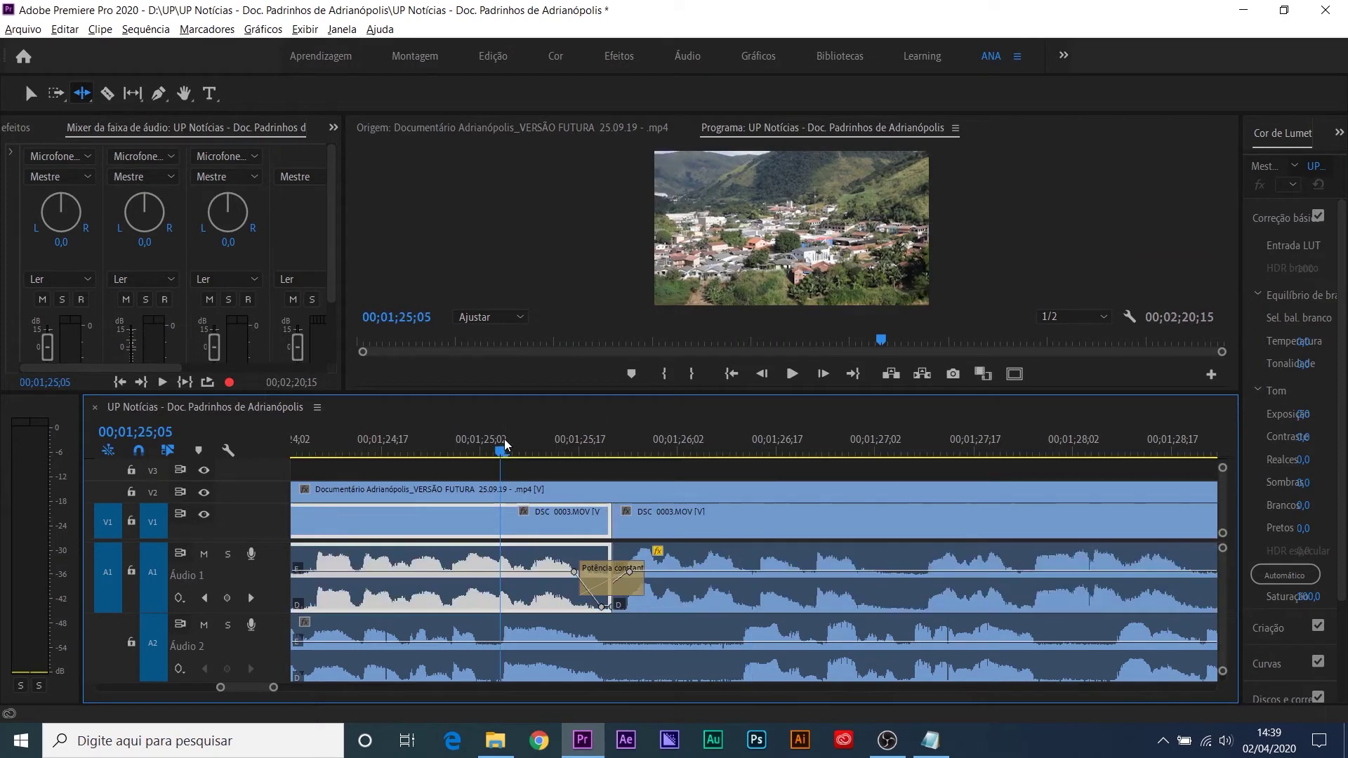
key(space)
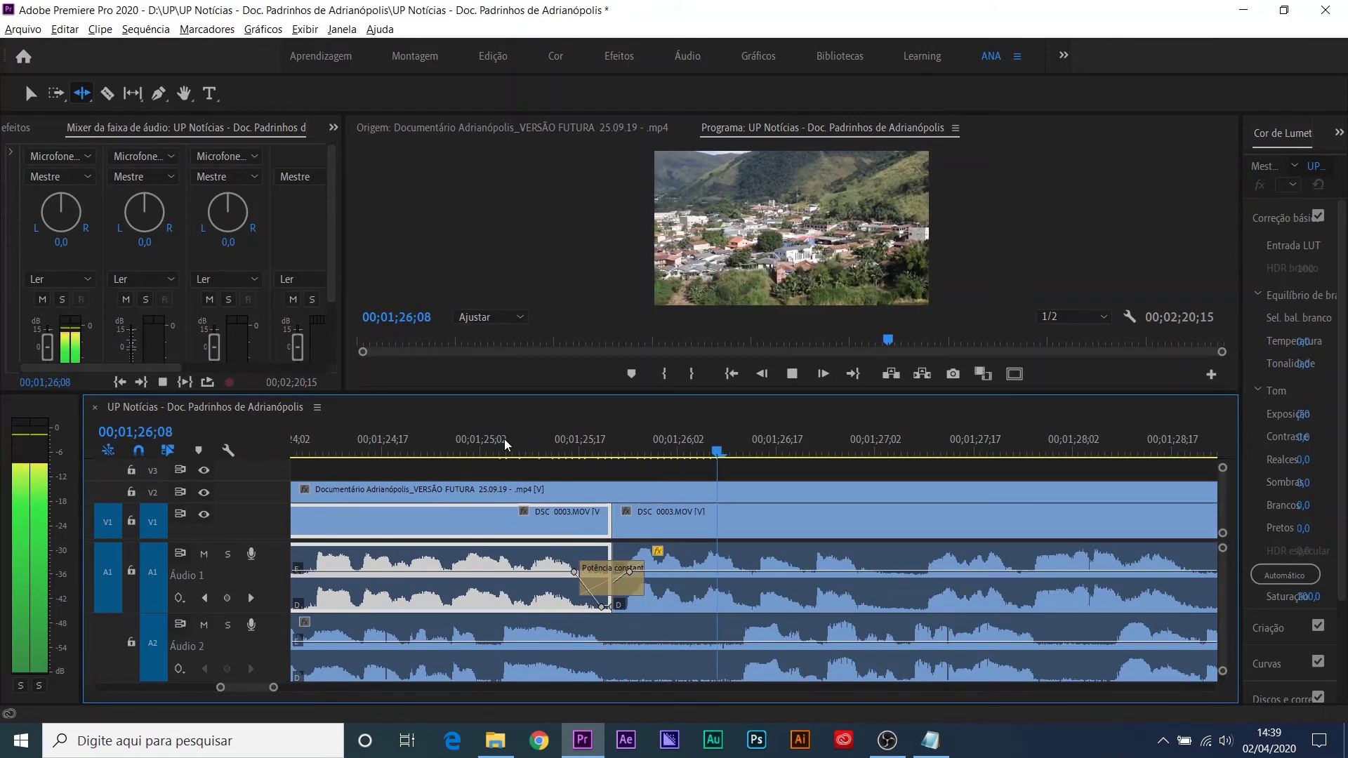
key(space)
key(v)
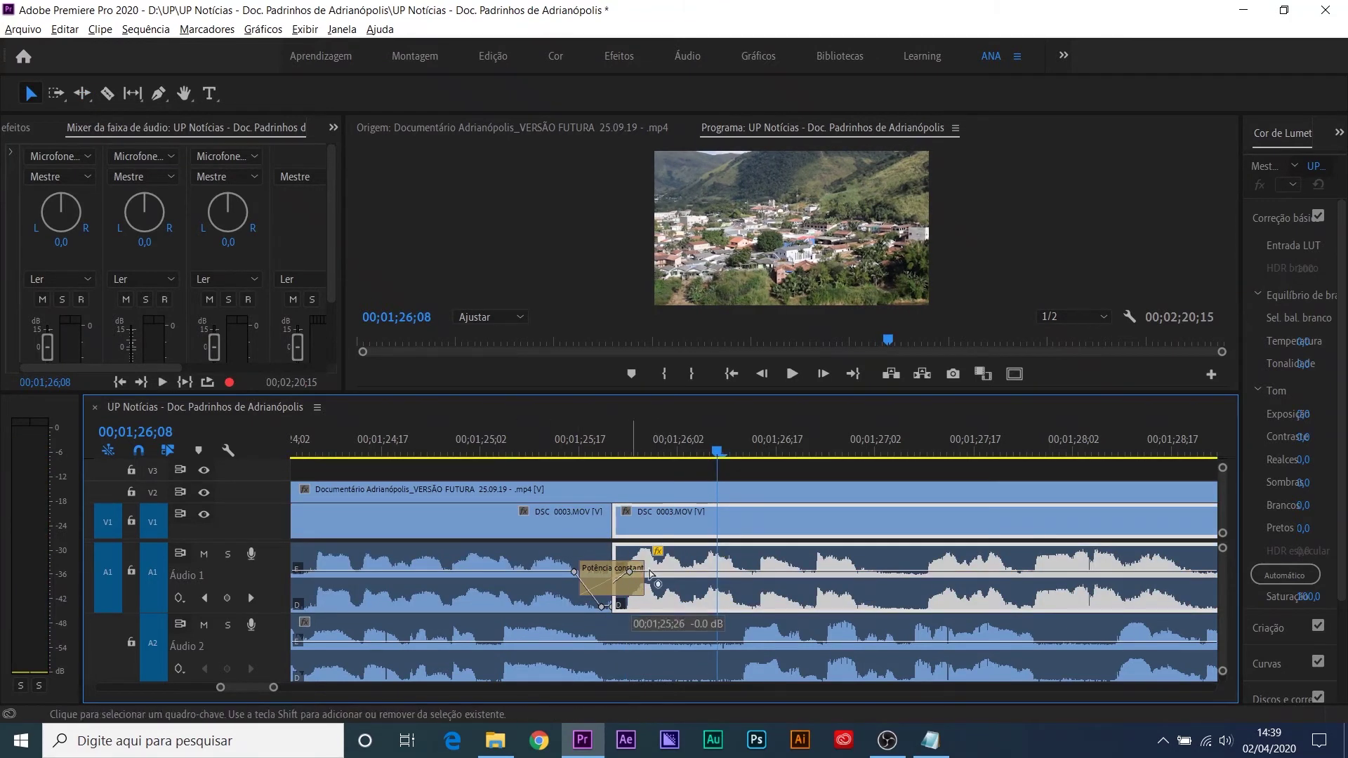
drag(649, 575, 672, 573)
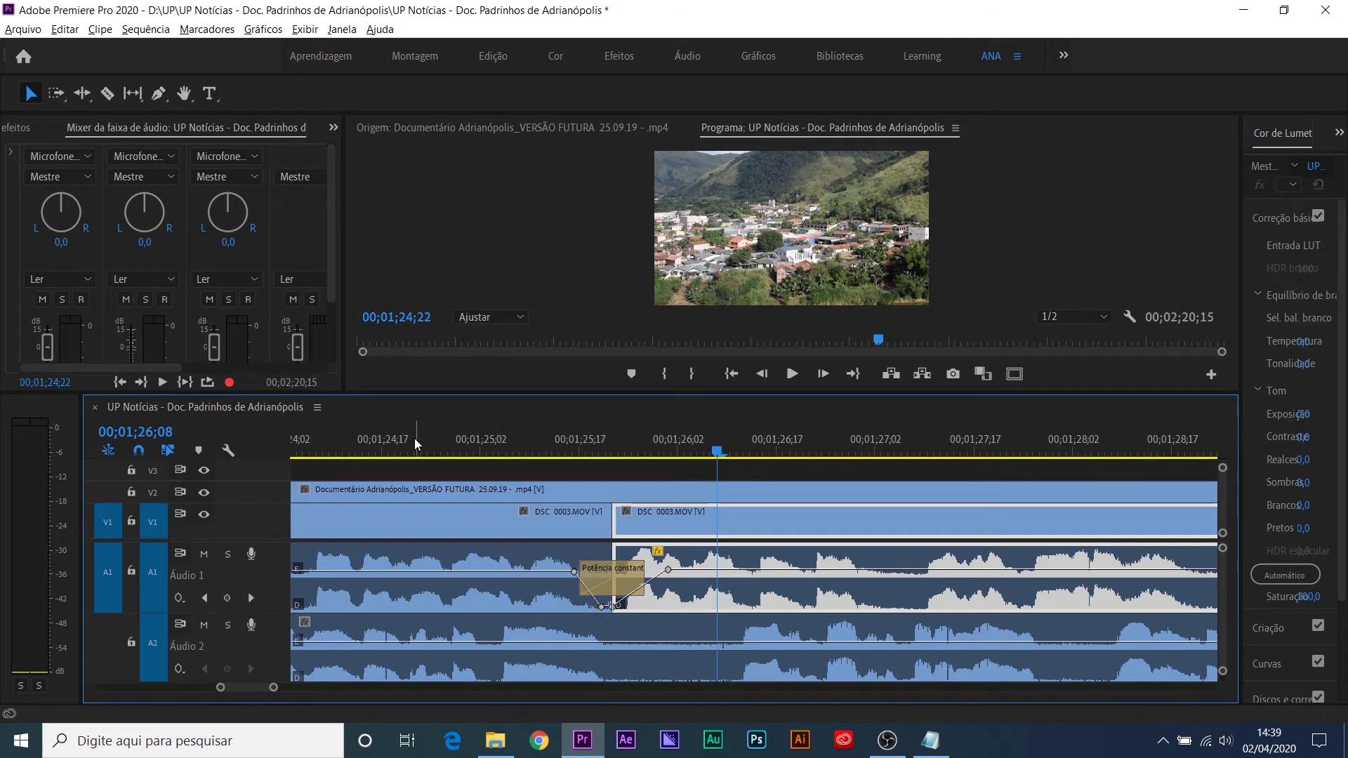
Step: Listen to the cut again and raise the volume keyframe at the start of the second DSC_0003.MOV clip
click(415, 443)
key(space)
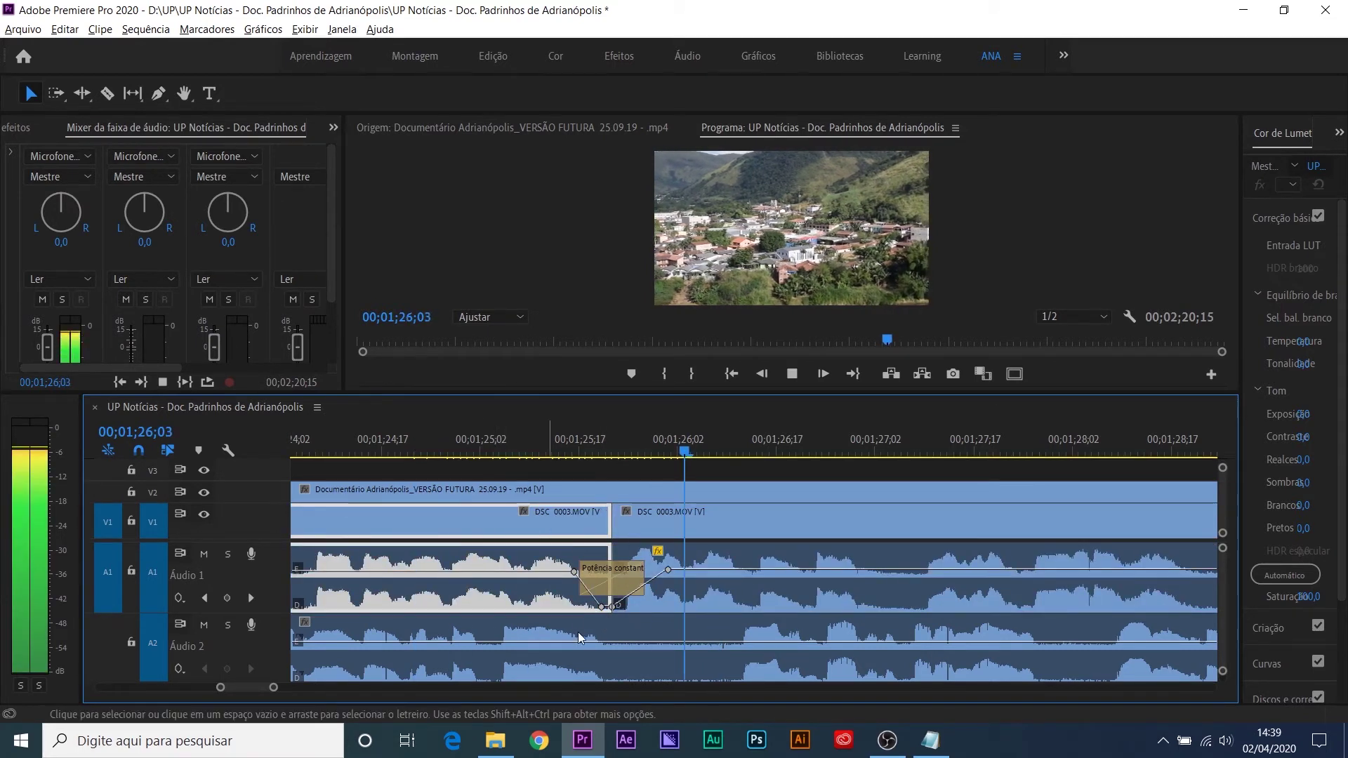
click(617, 604)
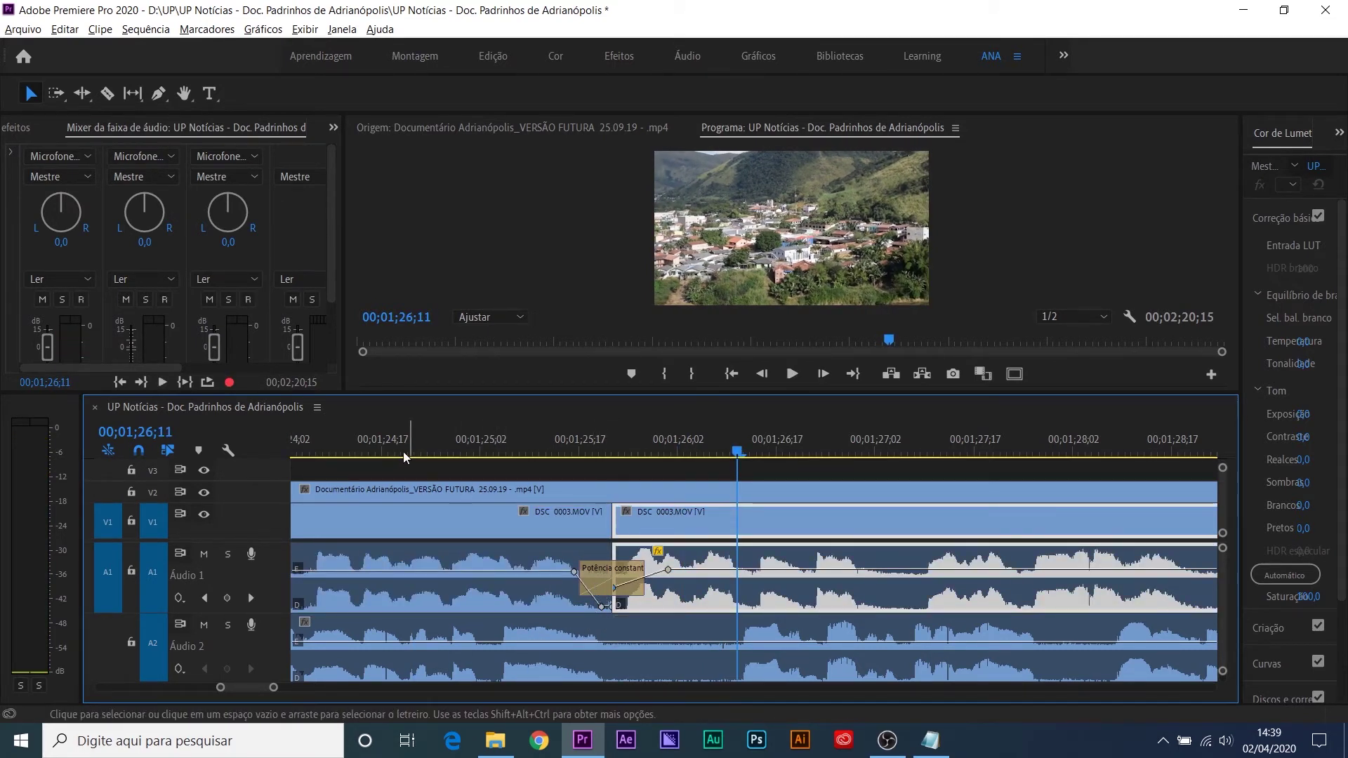
Step: Play the cut, shift its constant power audio transition about 3 frames earlier, and play the cut again
click(340, 447)
key(space)
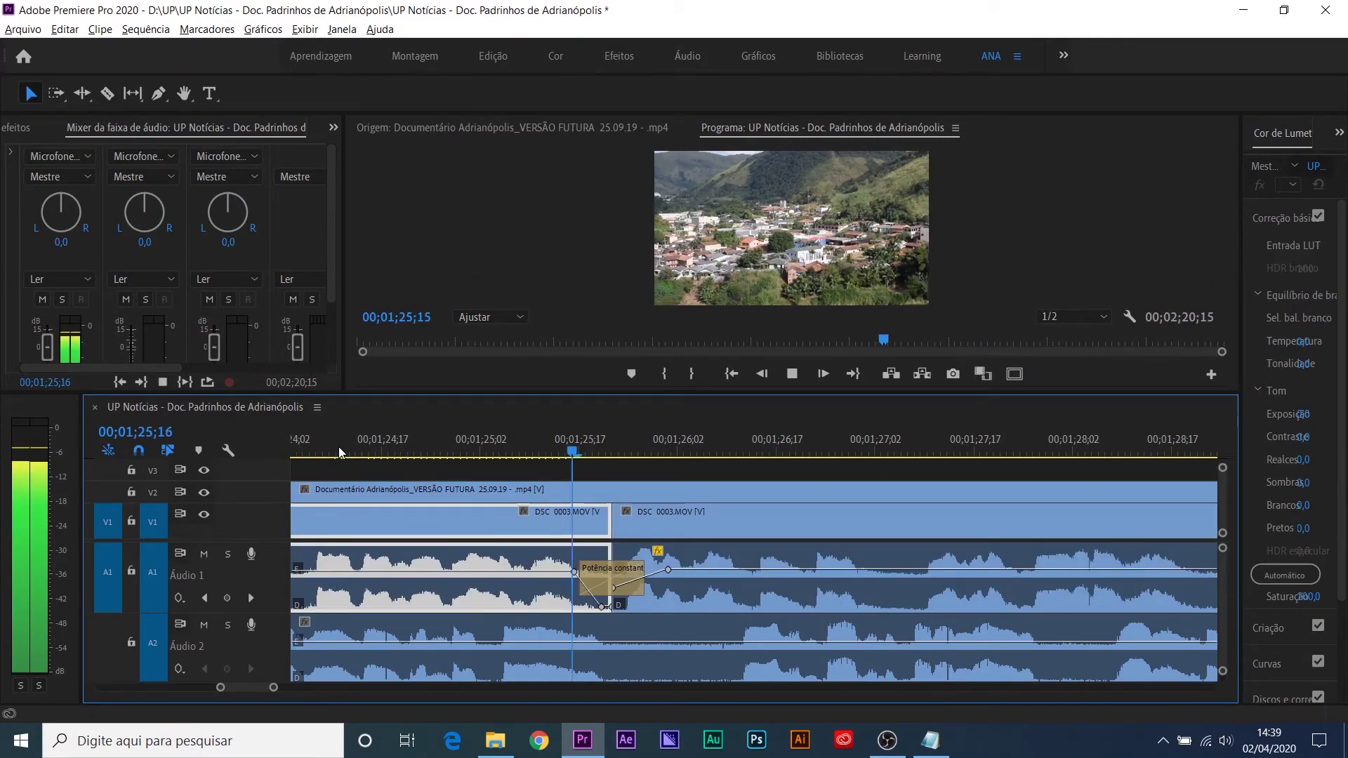
click(642, 600)
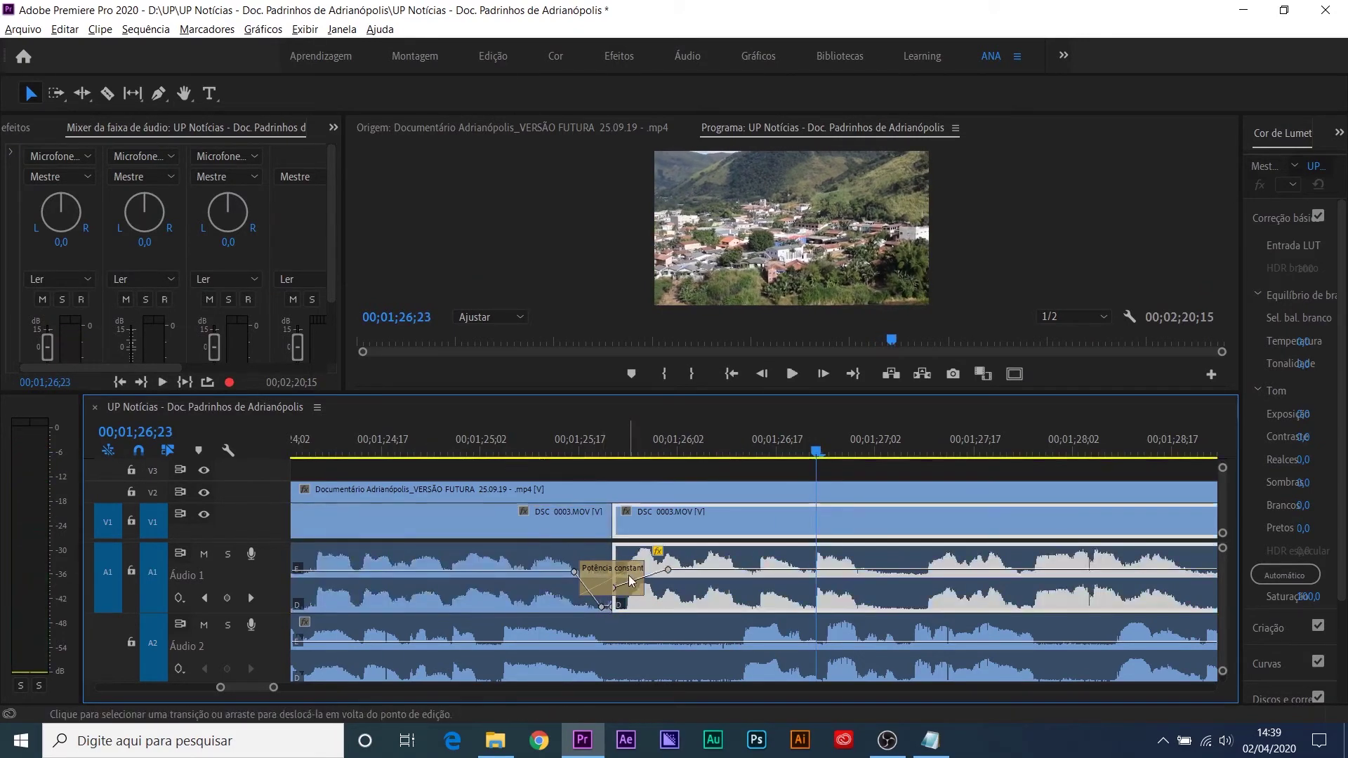
drag(629, 577, 609, 578)
click(364, 446)
key(space)
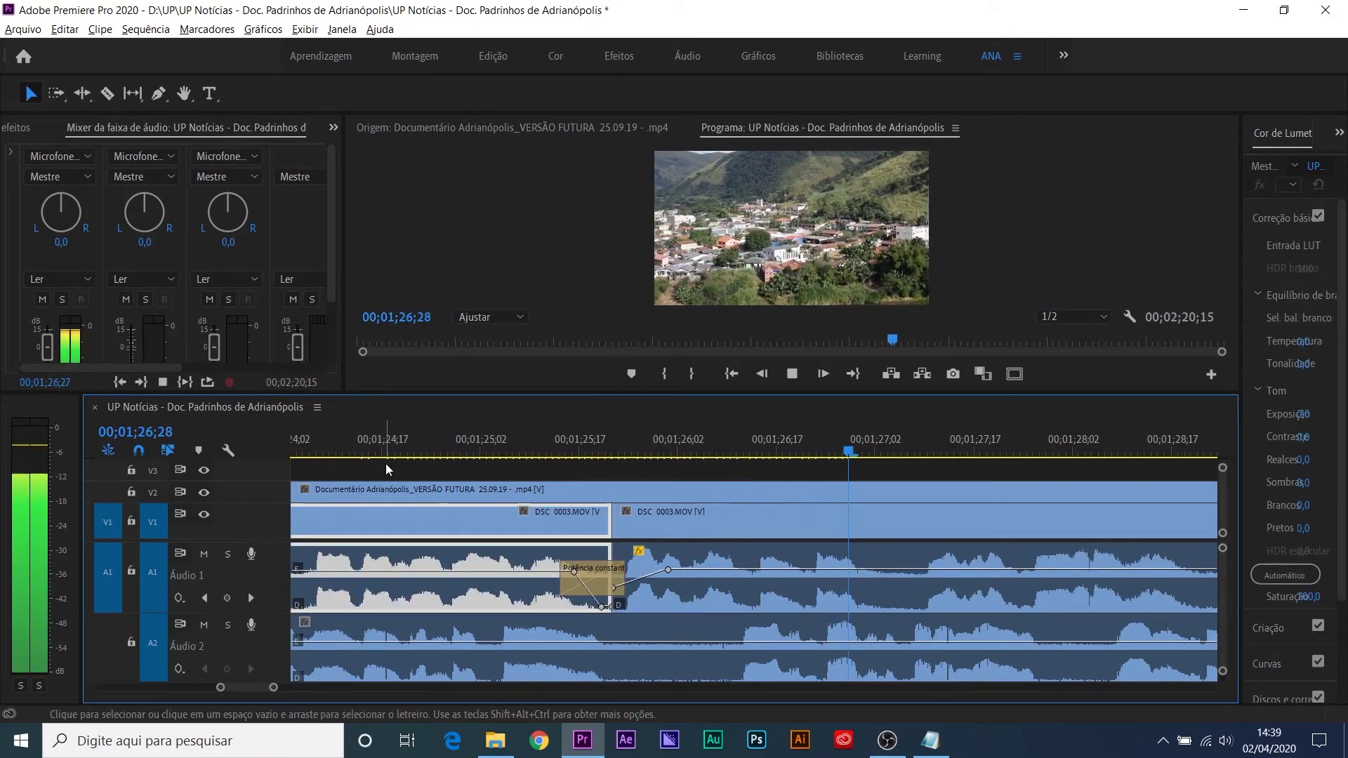
Step: Play the sequence from about 00;01;22 past the end of the V2 documentary overlay to check its audio balance
key(space)
key(minus)
key(minus)
key(minus)
click(651, 440)
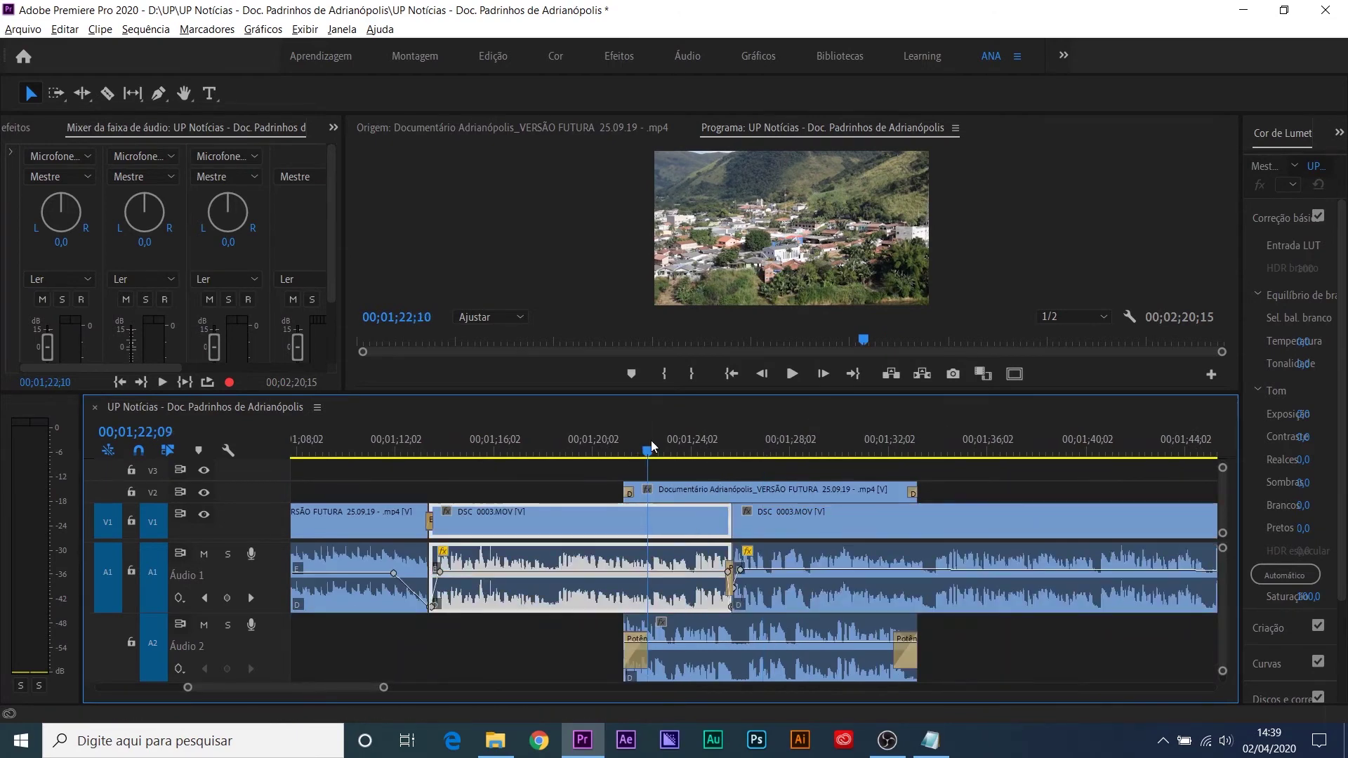
key(space)
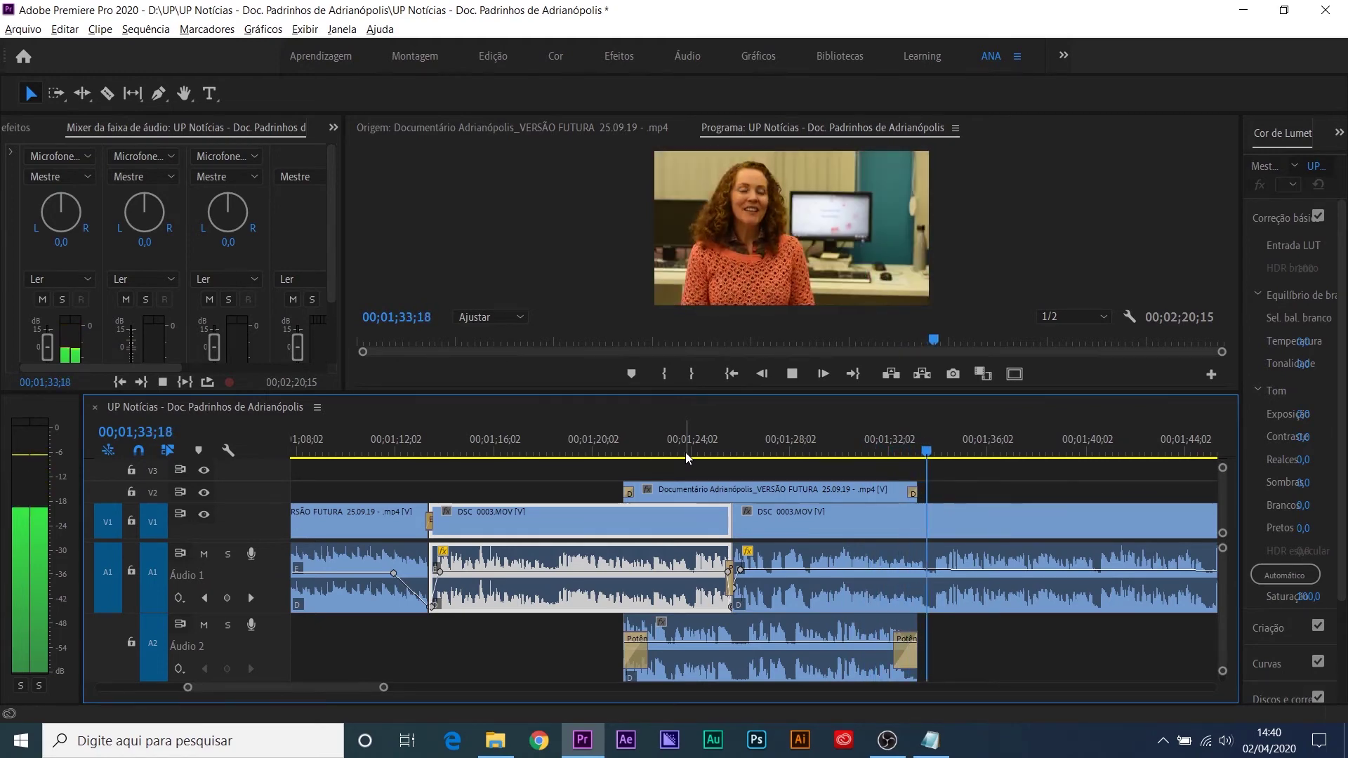
key(space)
Step: Deselect the DSC_0003.MOV clip, slightly enlarge the program monitor, and move the playhead to 00;00;21;07 near the end of DSC_0013.MOV
scroll(780, 459, down, 2)
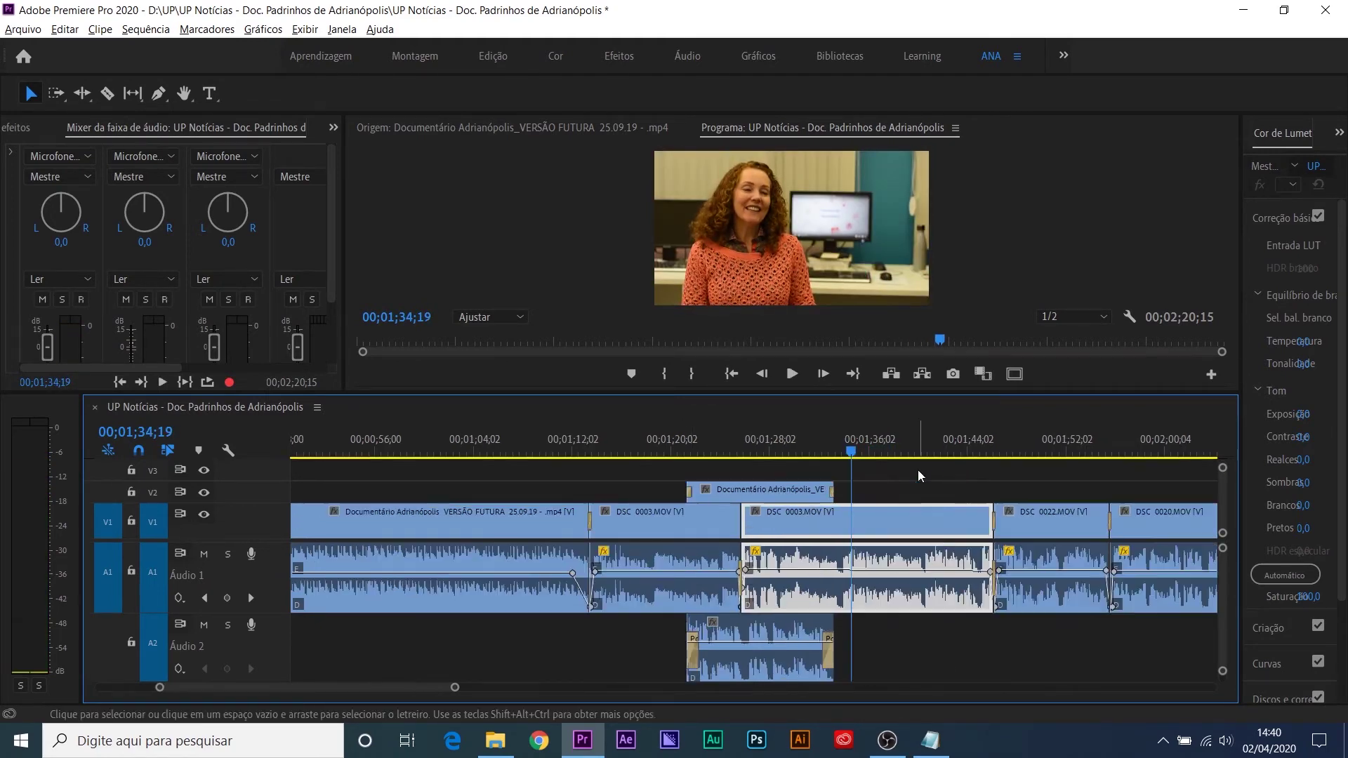
click(924, 634)
scroll(1049, 563, down, 3)
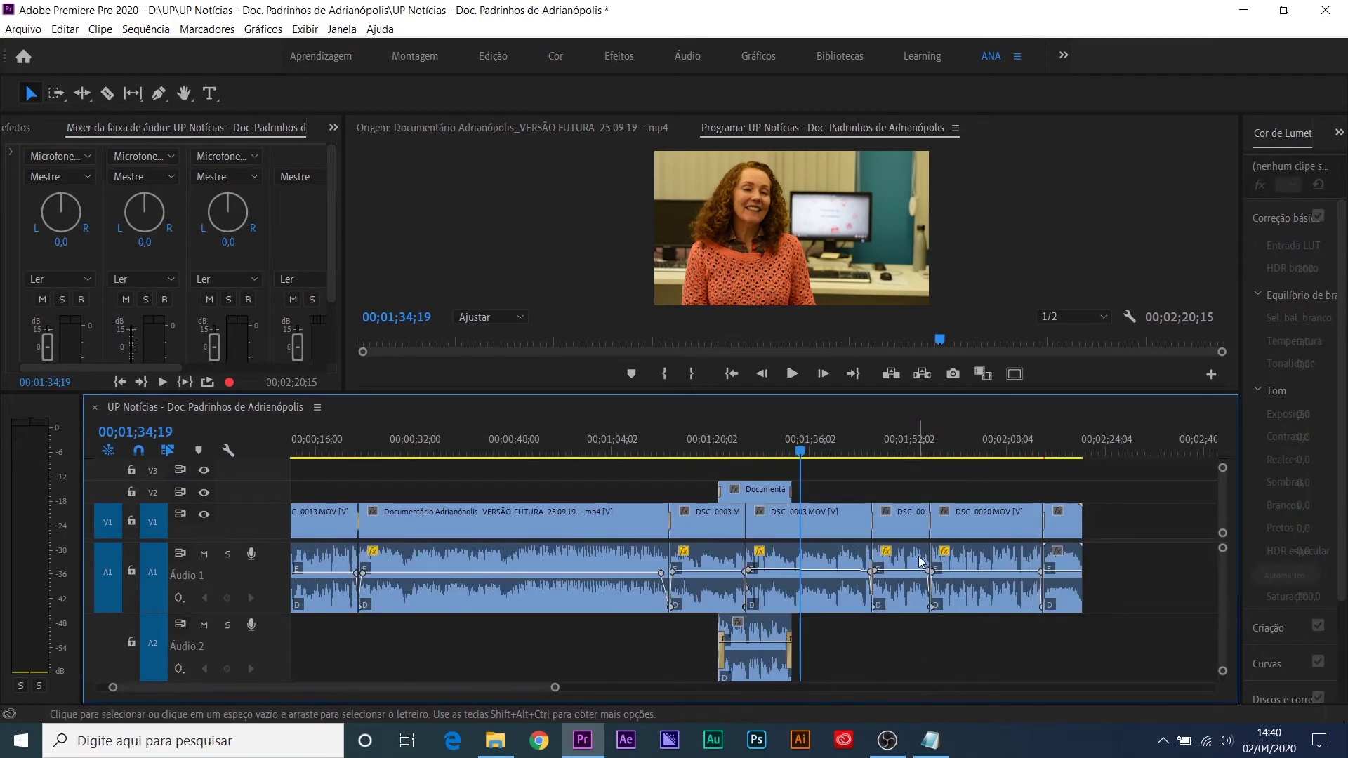
scroll(376, 456, down, 2)
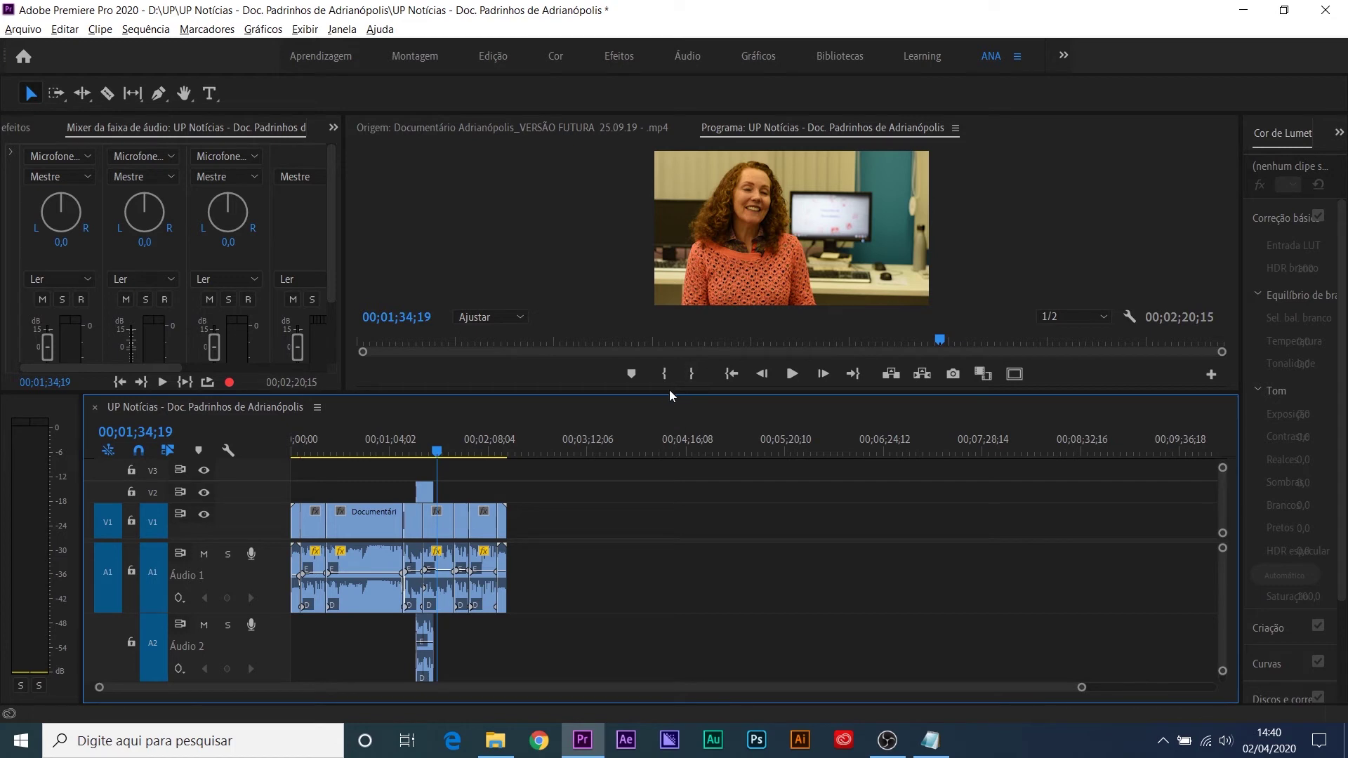
mouse_move(669, 391)
mouse_down()
mouse_move(669, 424)
mouse_move(676, 402)
mouse_up()
key(minus)
click(318, 459)
key(equal)
key(equal)
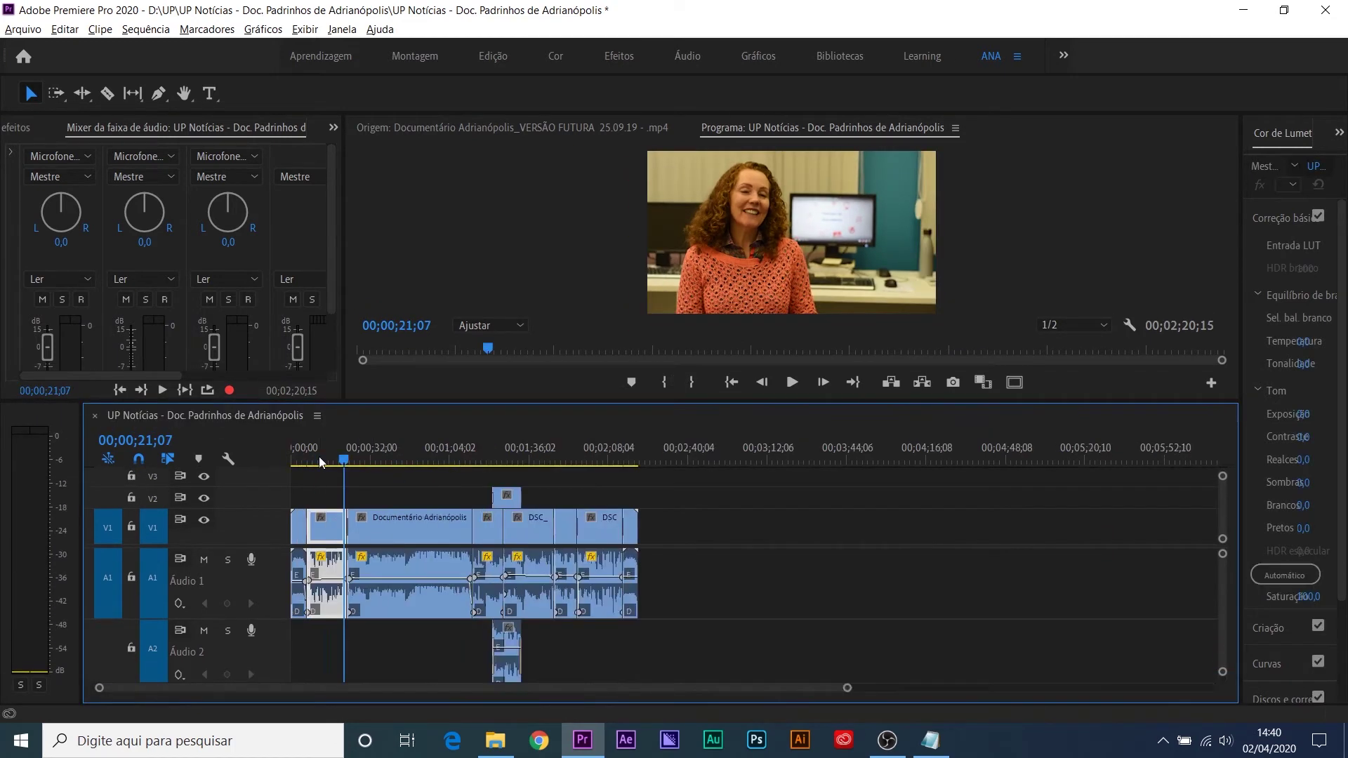
Step: Open the VINHETA E TRILHA bin from the project and select the Ars_Sonor music file
click(334, 127)
click(393, 141)
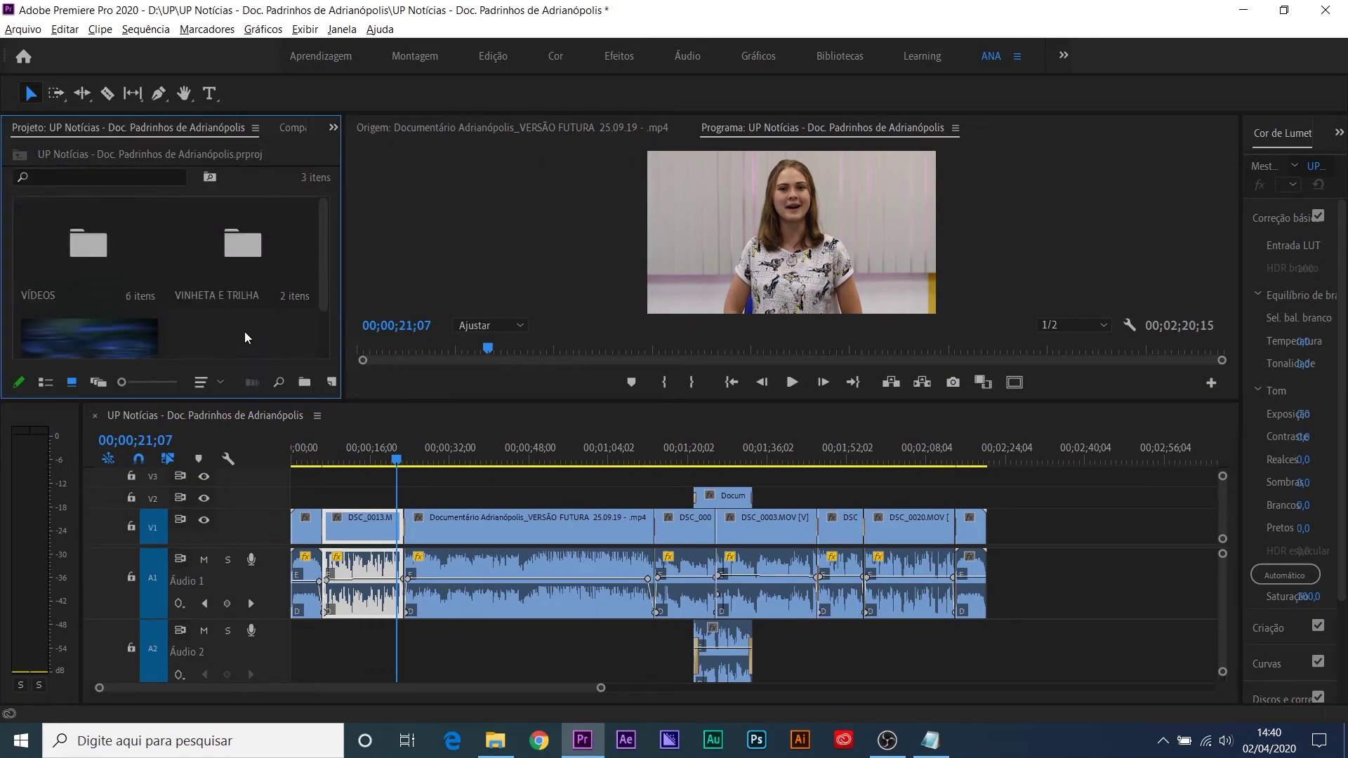
scroll(192, 306, down, 1)
scroll(192, 307, up, 1)
double_click(243, 241)
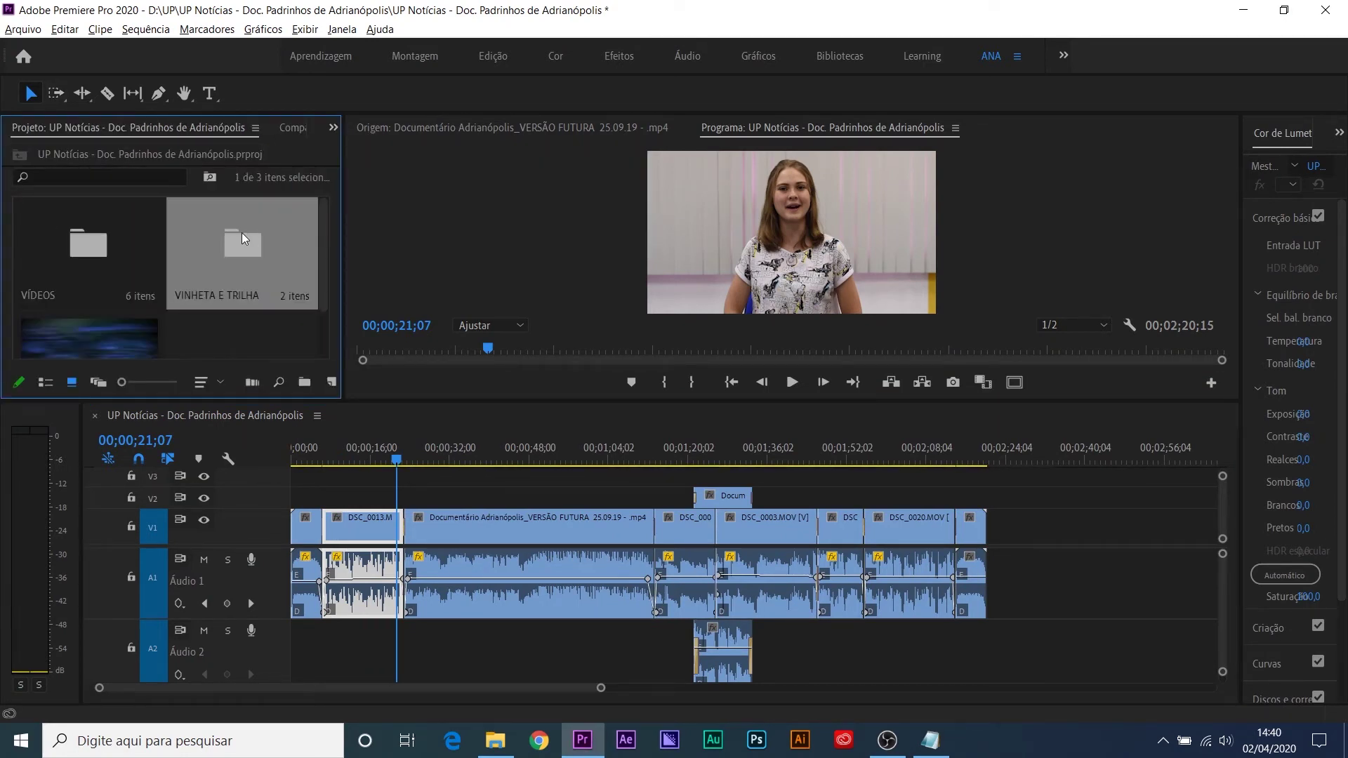
click(82, 238)
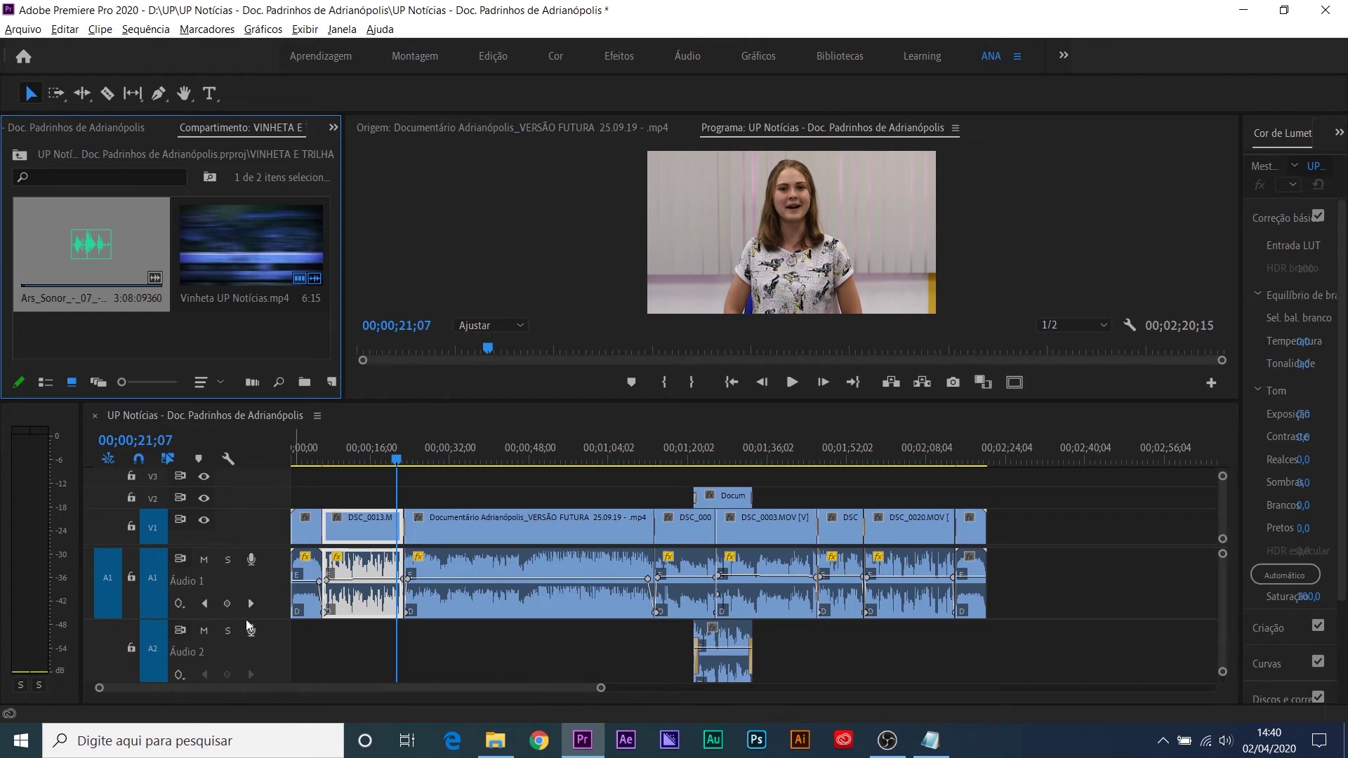
Step: Reduce the heights of Áudio 1 and Áudio 2, and place the Ars_Sonor music on Áudio 3 at the sequence start
drag(264, 616, 262, 596)
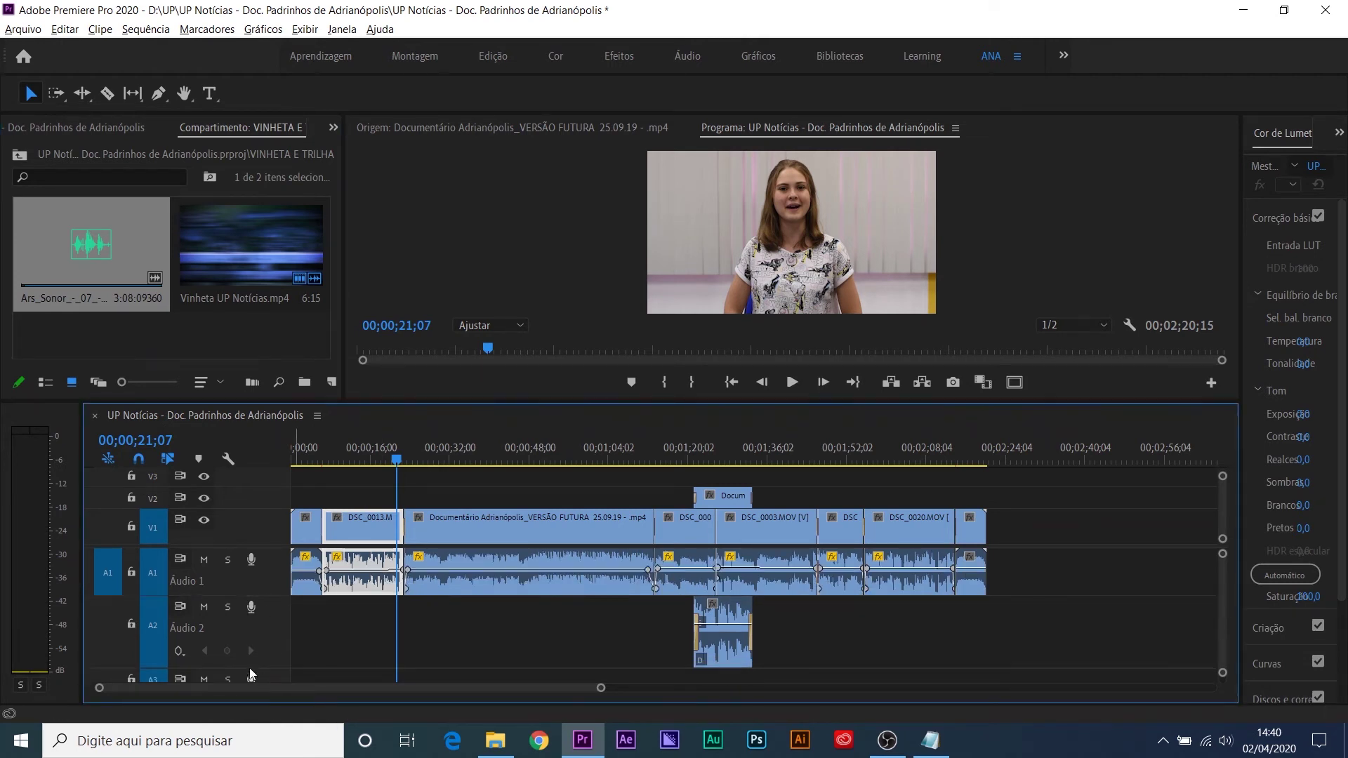
drag(250, 664, 250, 644)
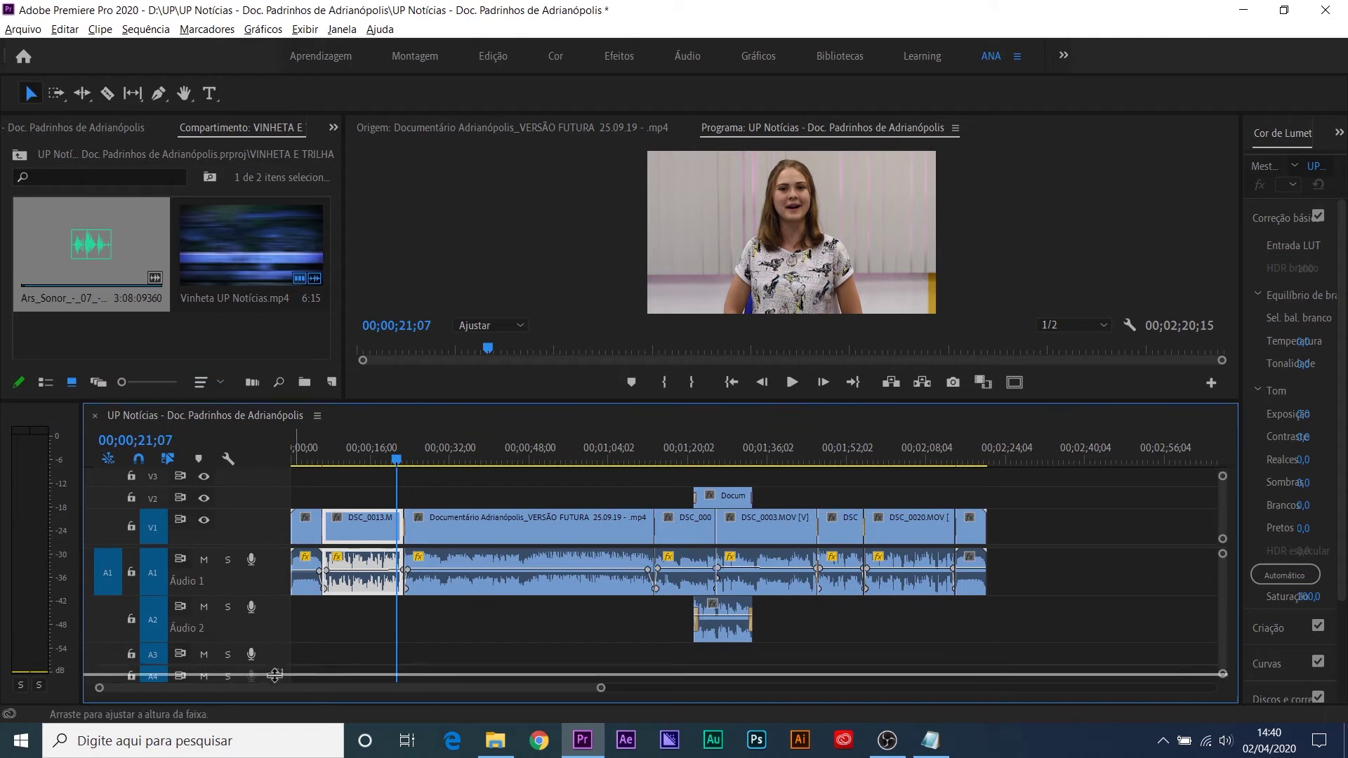
drag(272, 688, 273, 691)
drag(82, 235, 275, 668)
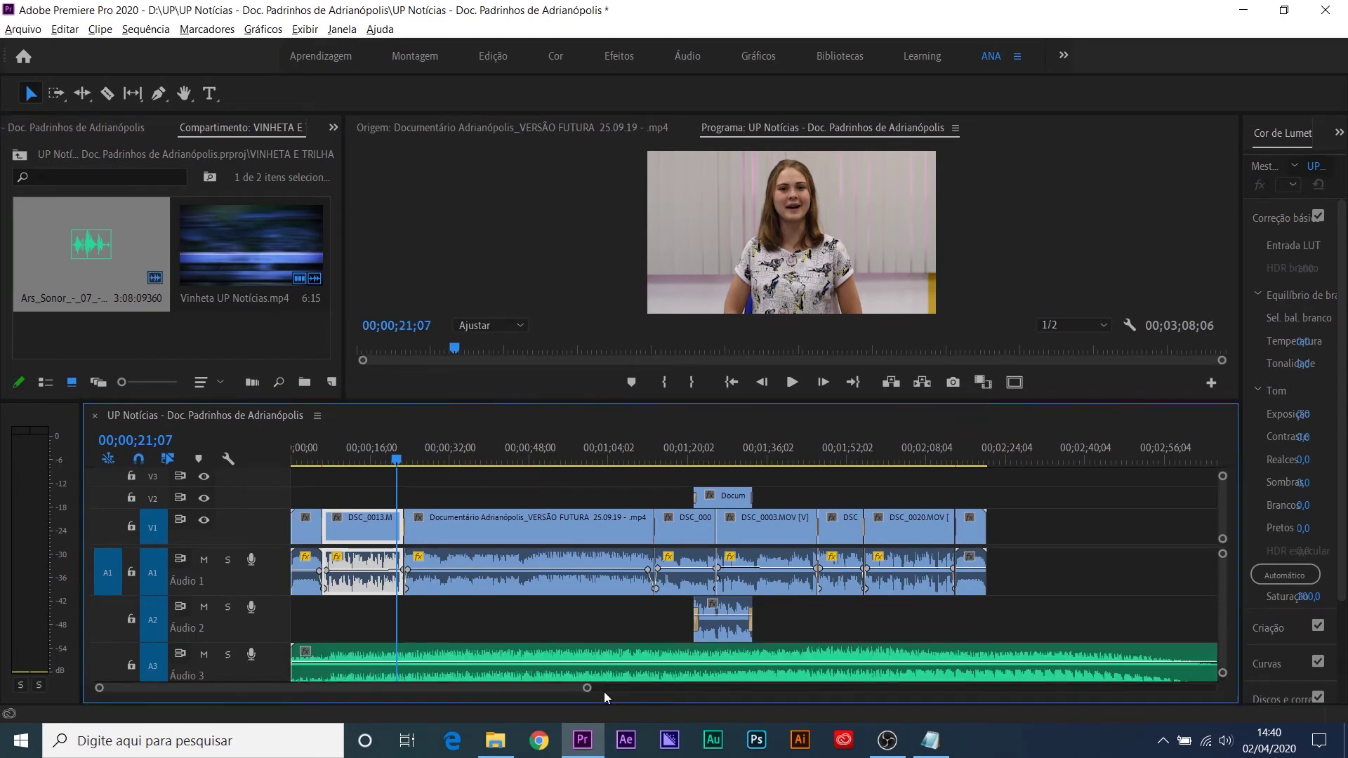
Step: Add a constant power audio transition at the start of the music clip on Áudio 3
key(minus)
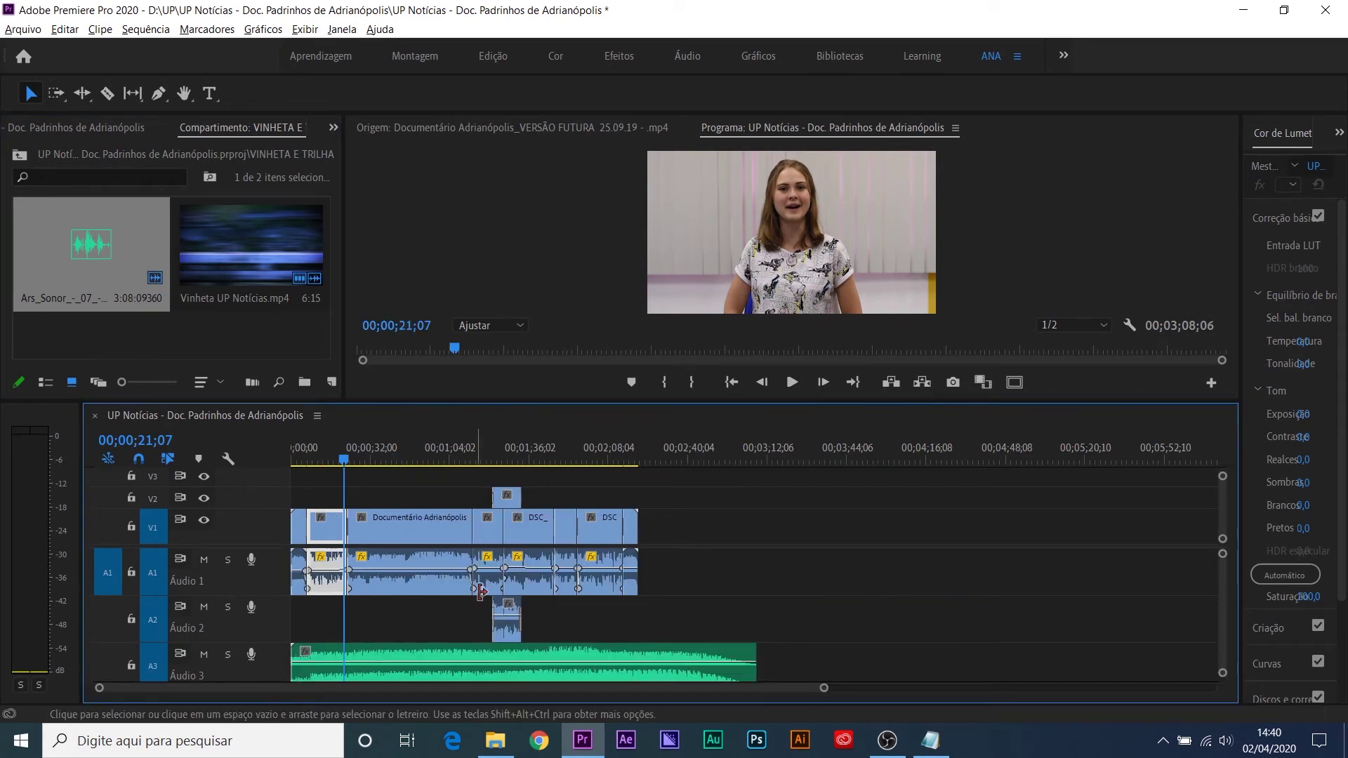
key(equal)
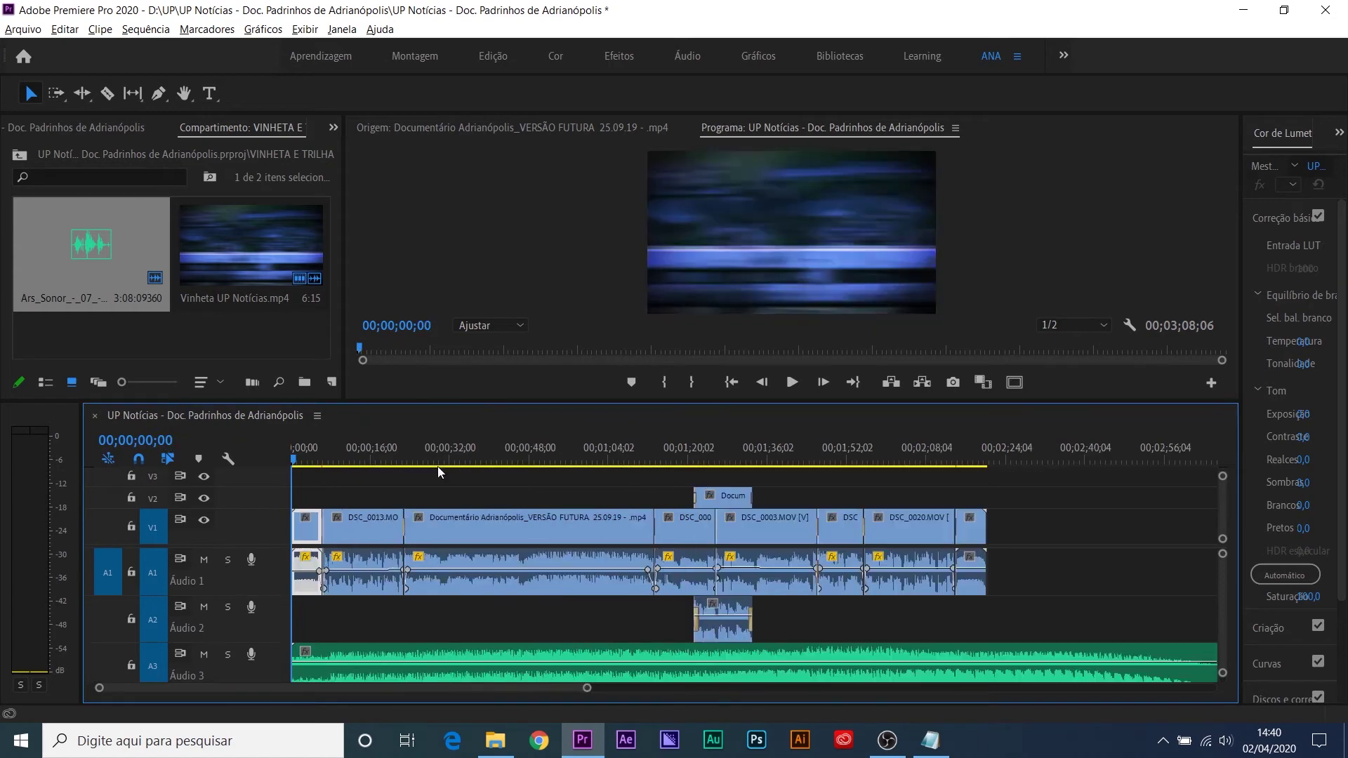
key(equal)
key(minus)
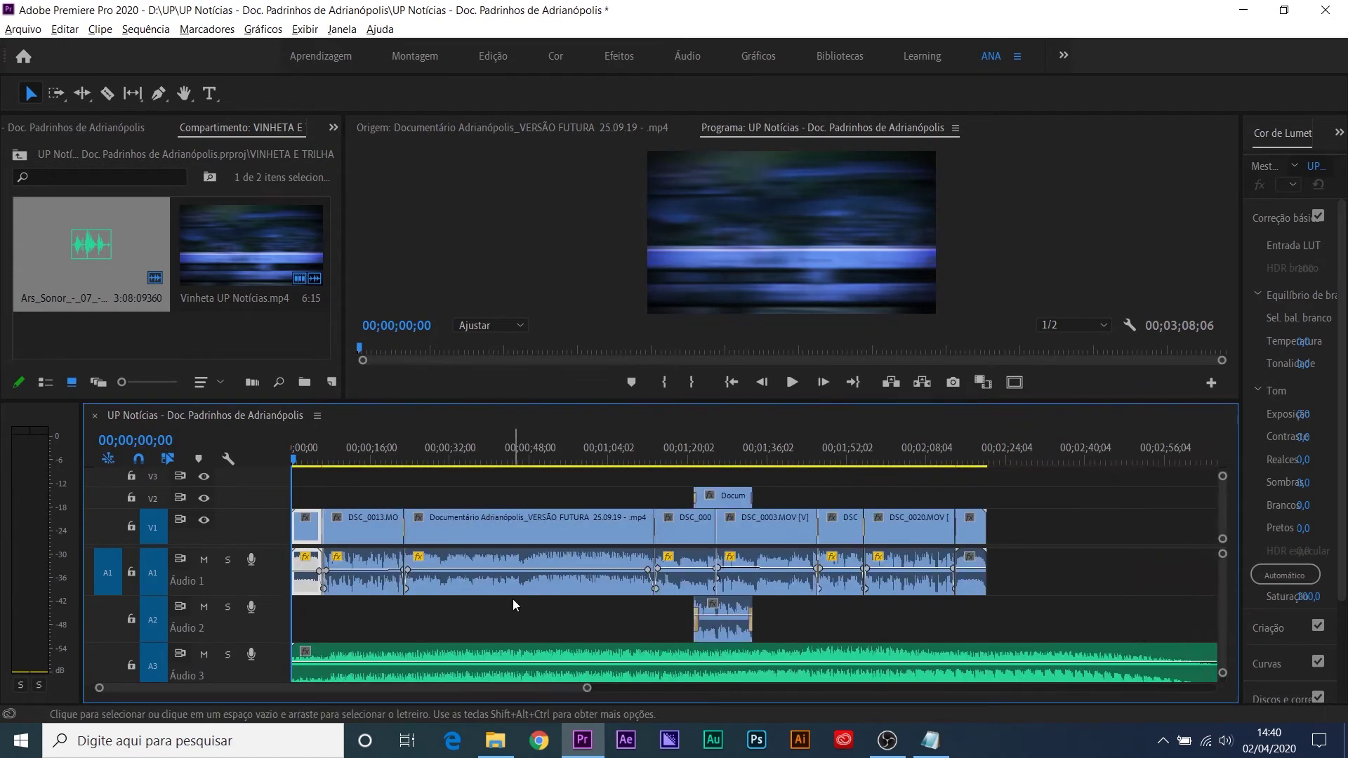
key(minus)
key(equal)
key(equal)
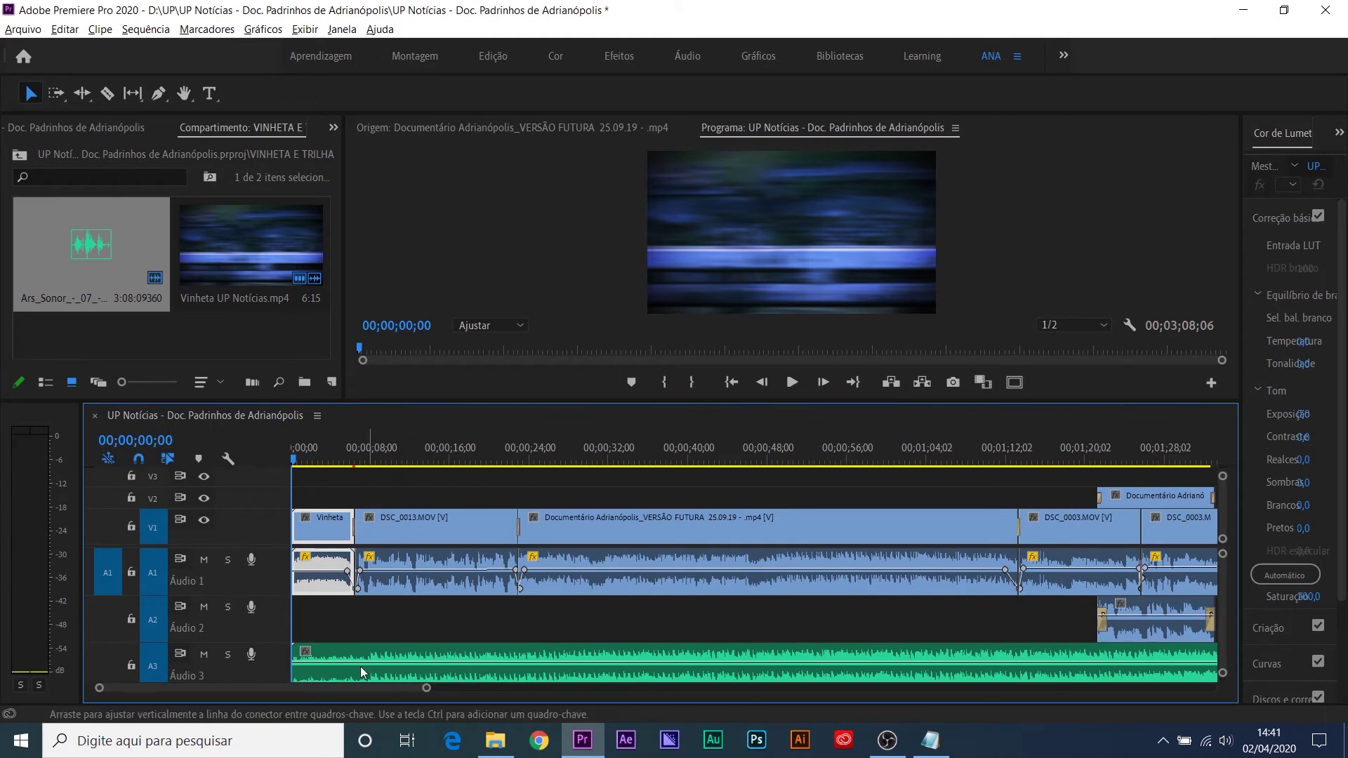
key(equal)
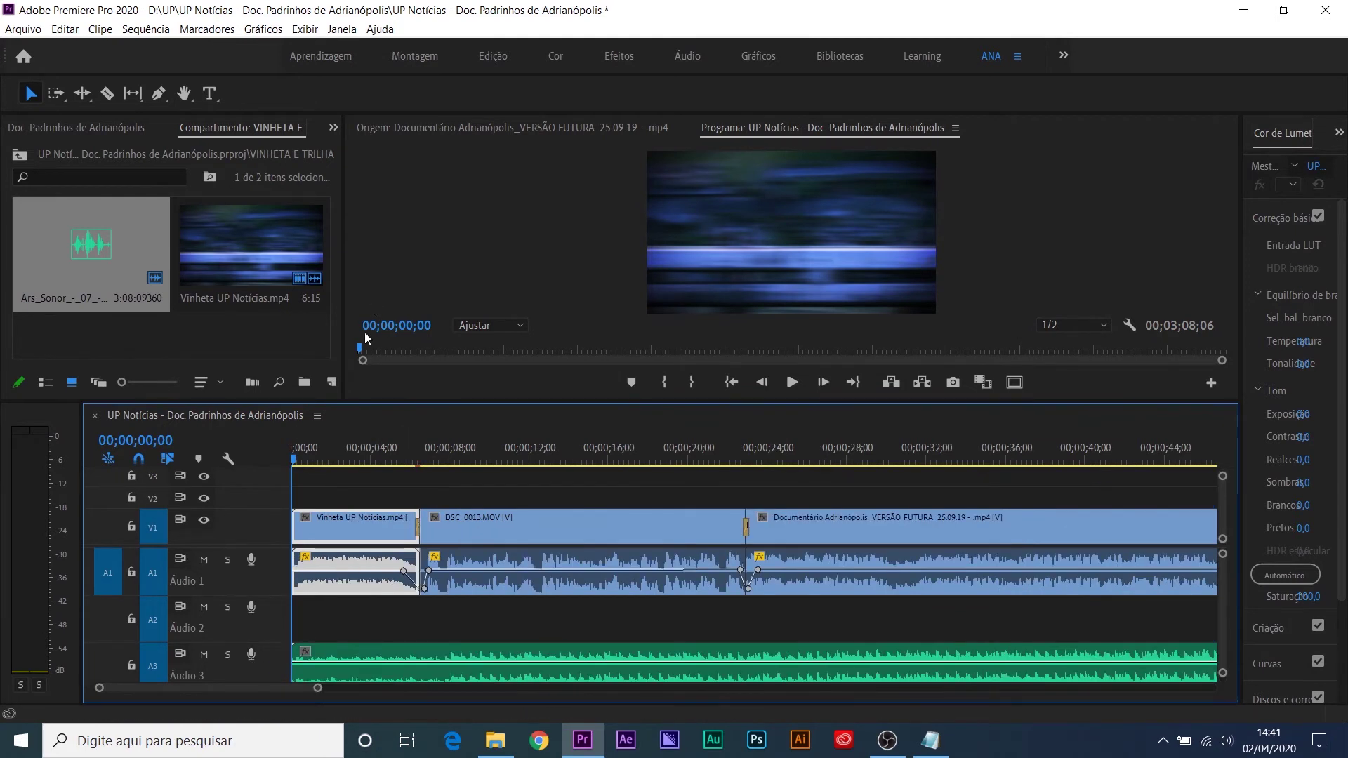
click(303, 657)
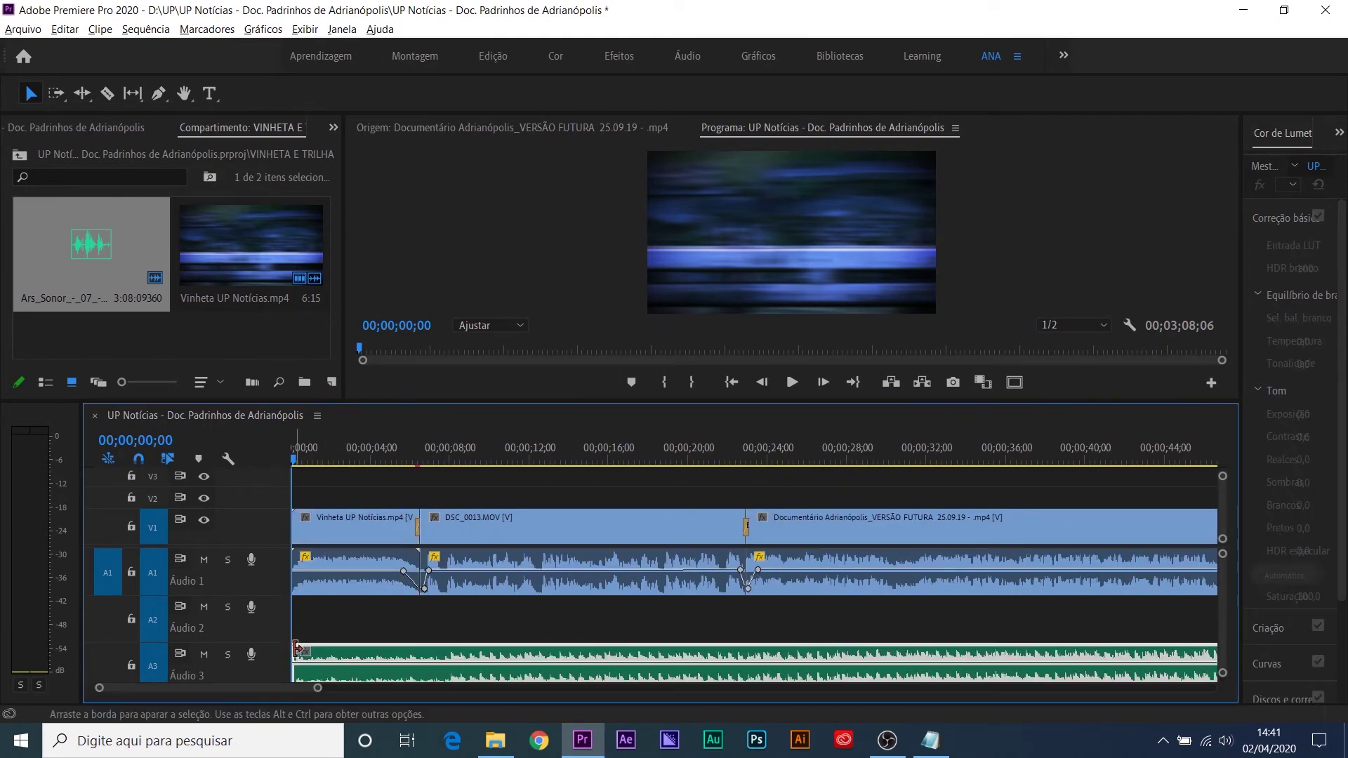
click(296, 649)
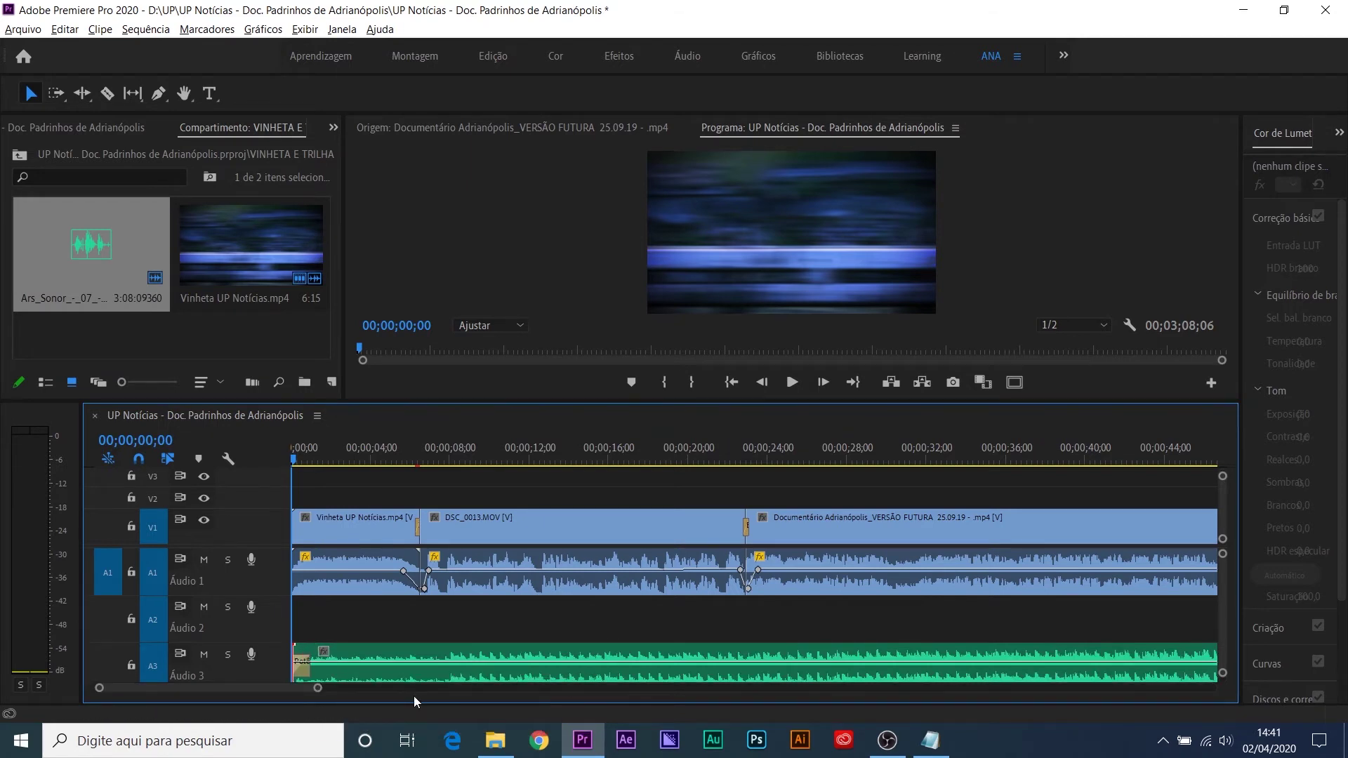
Step: Play the opening and shift the Áudio 3 music clip to start at the video transition between Vinheta UP Notícias.mp4 and DSC_0013.MOV
key(space)
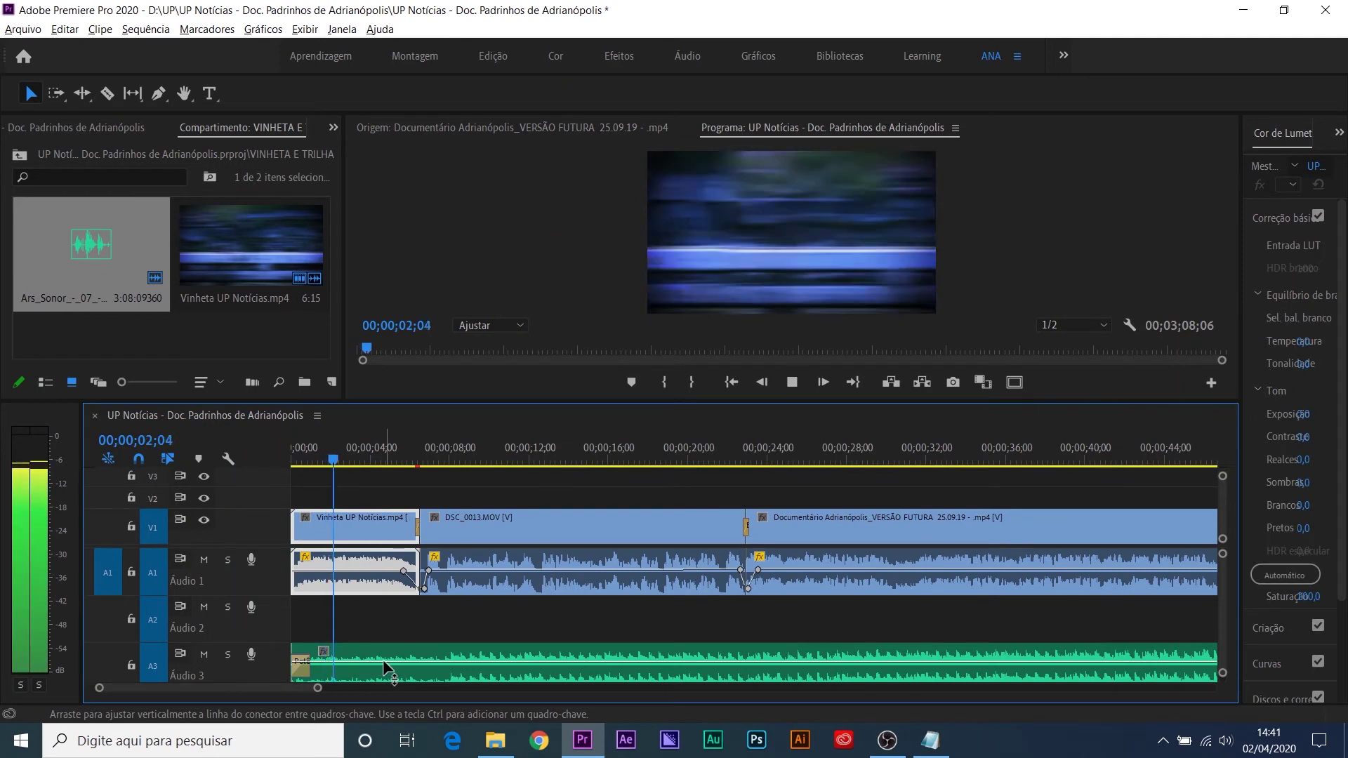
key(space)
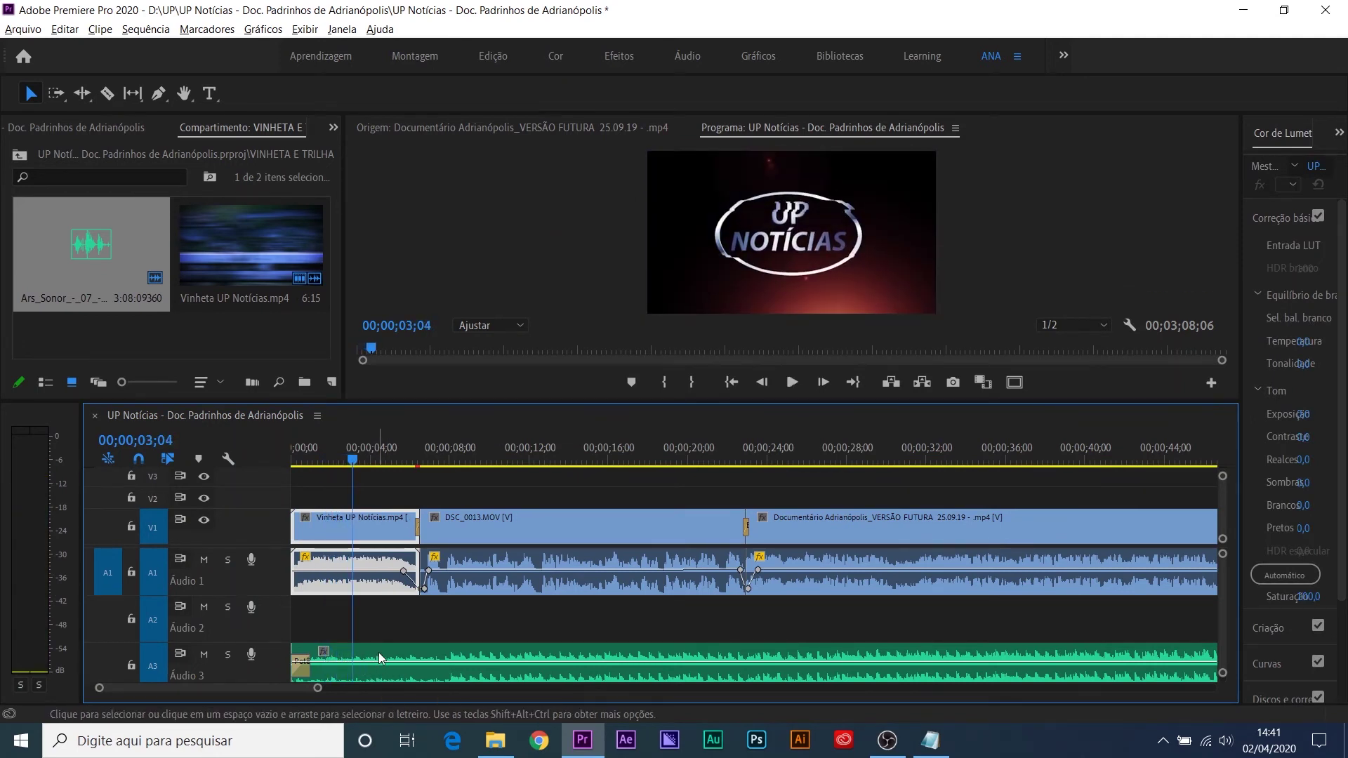
drag(385, 651, 477, 651)
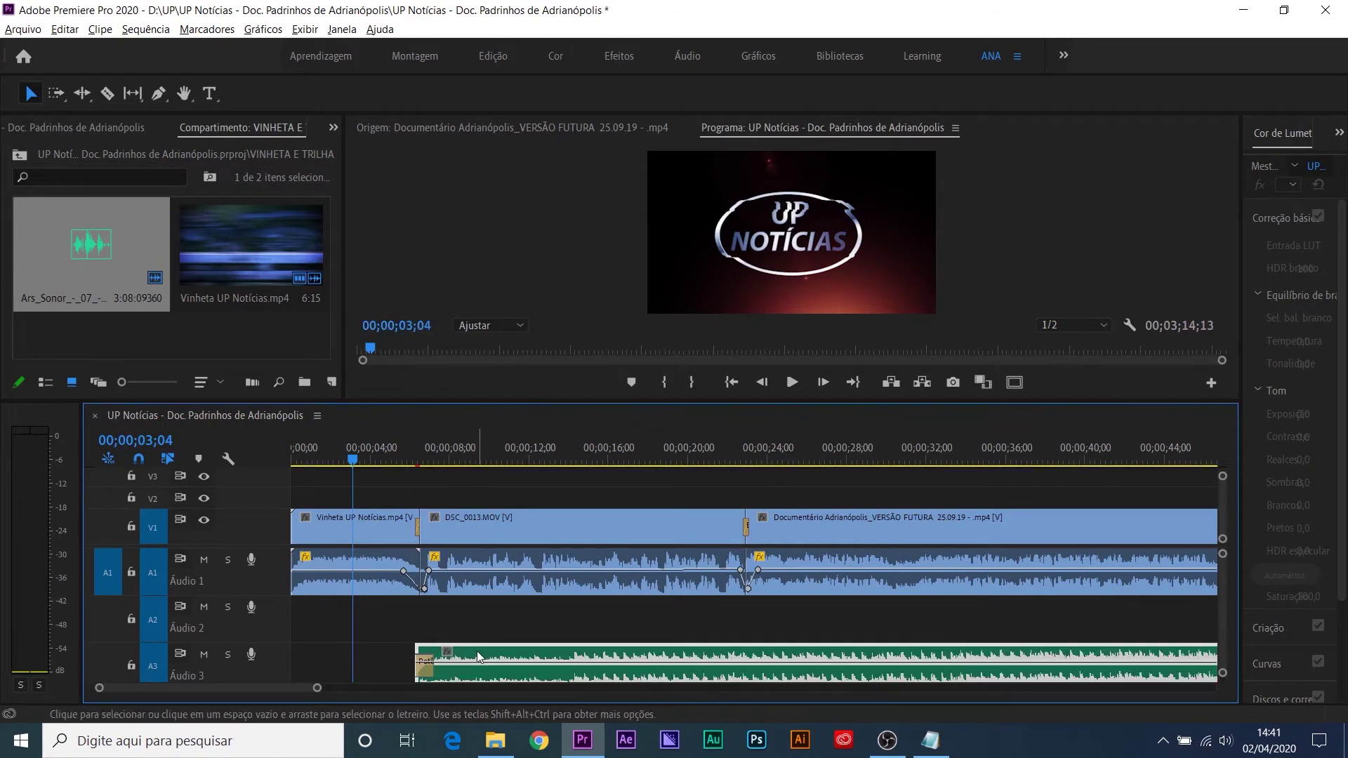
key(equal)
key(equal)
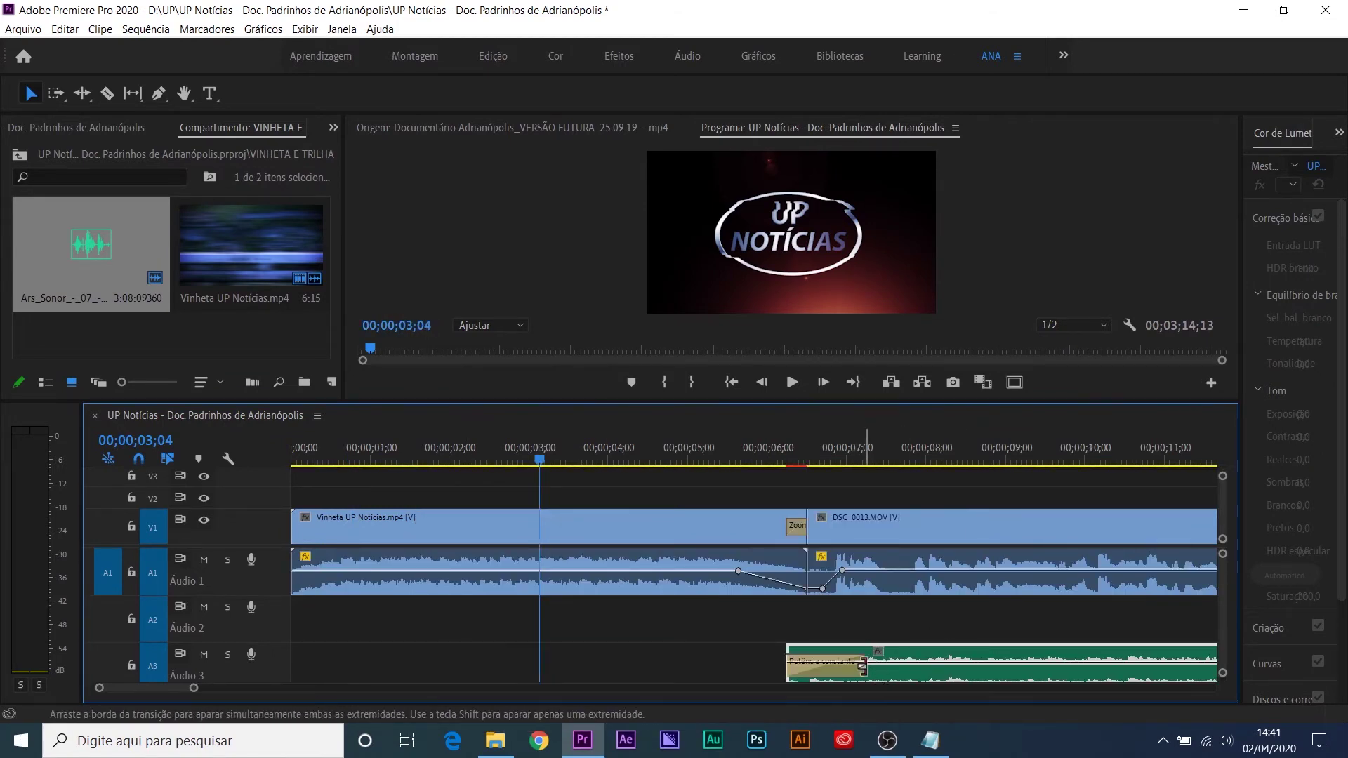
key(minus)
key(minus)
key(minus)
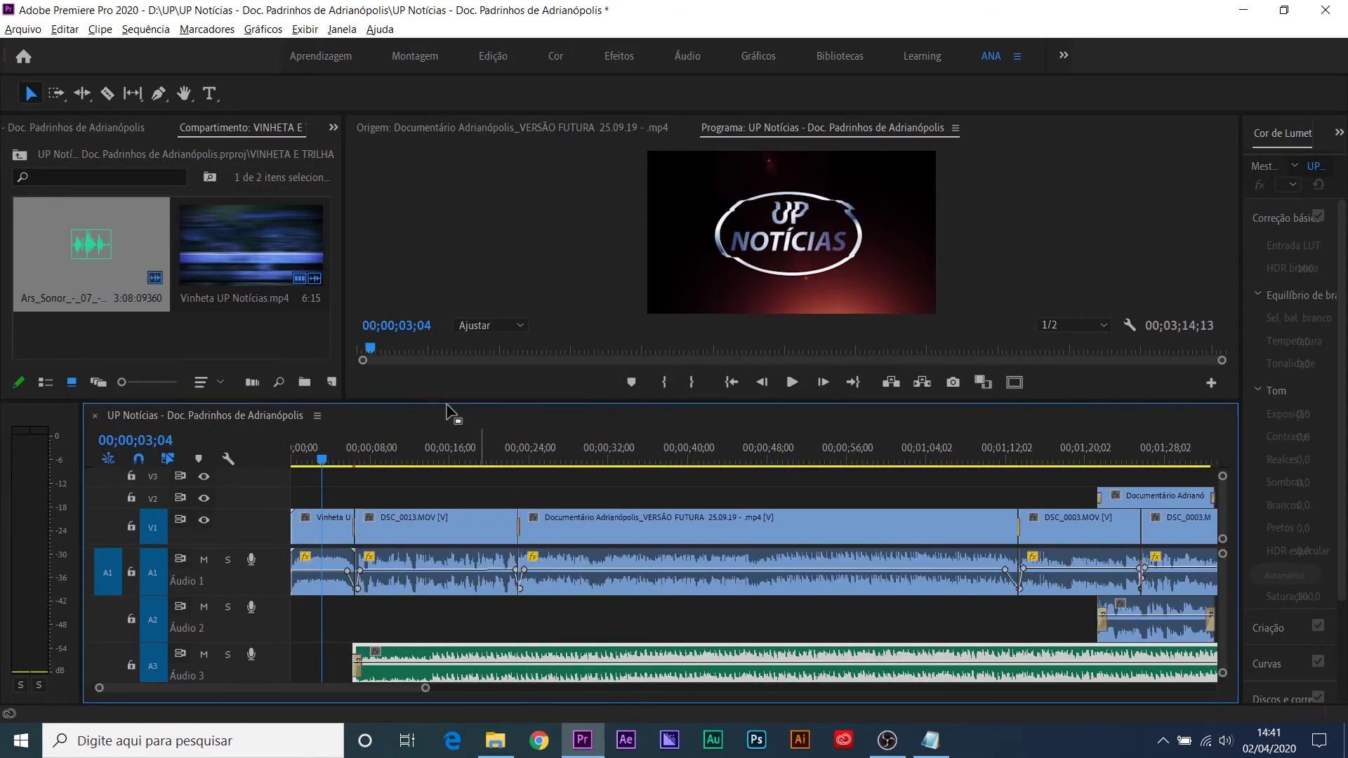
click(334, 128)
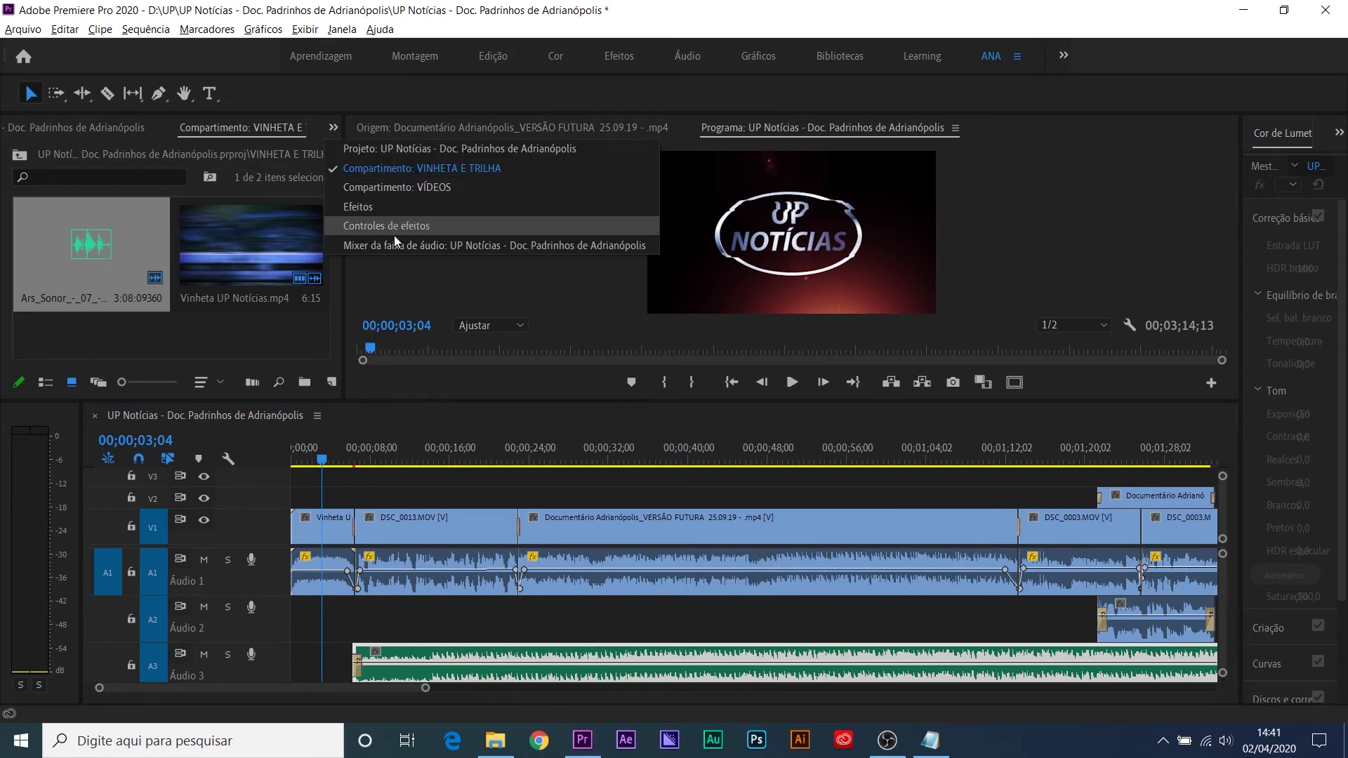
click(412, 242)
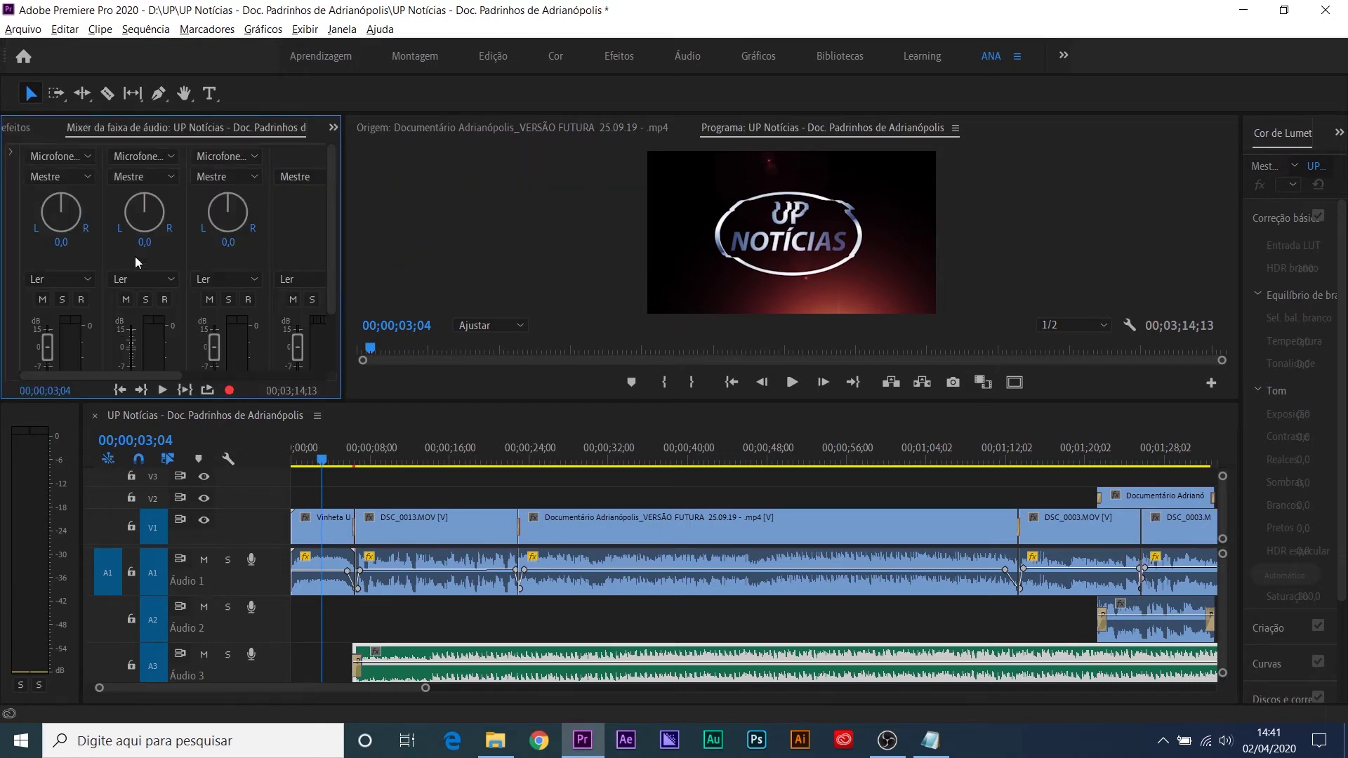
click(35, 128)
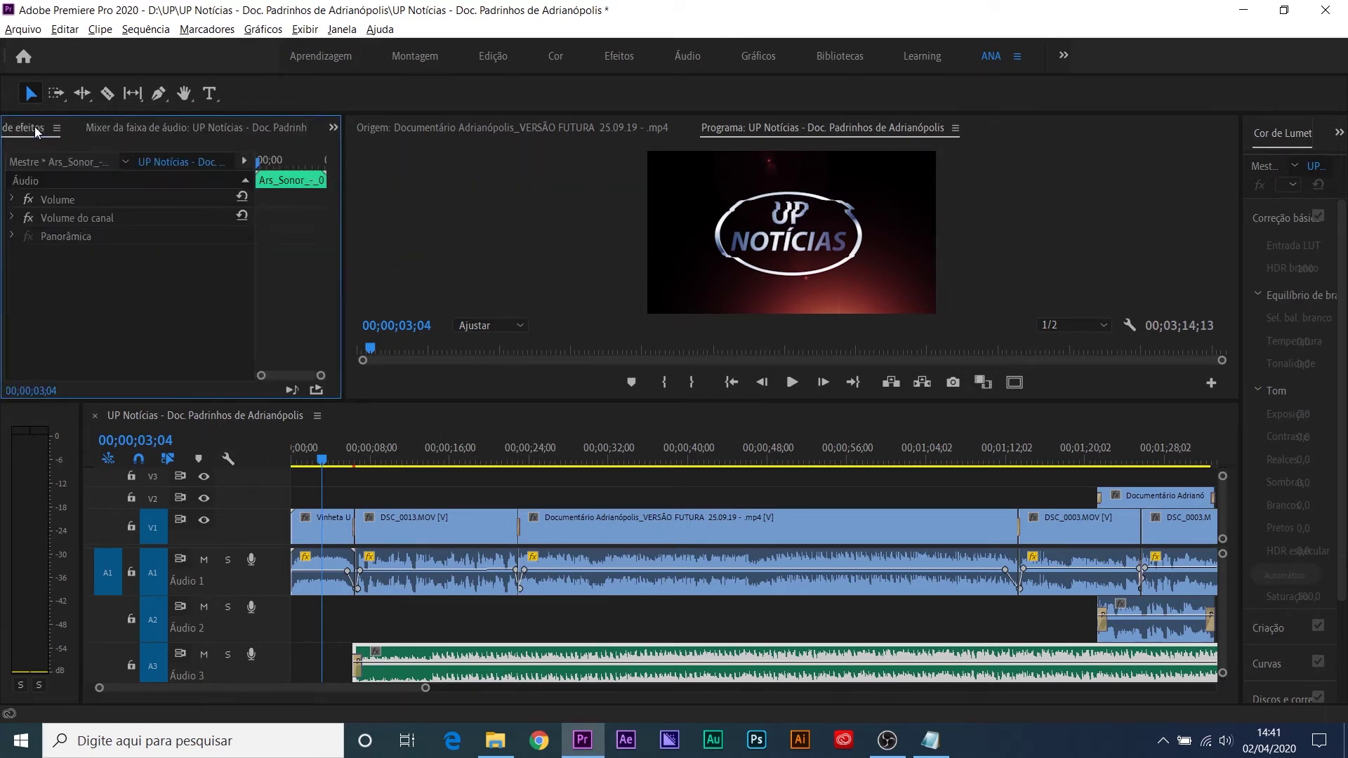
click(11, 128)
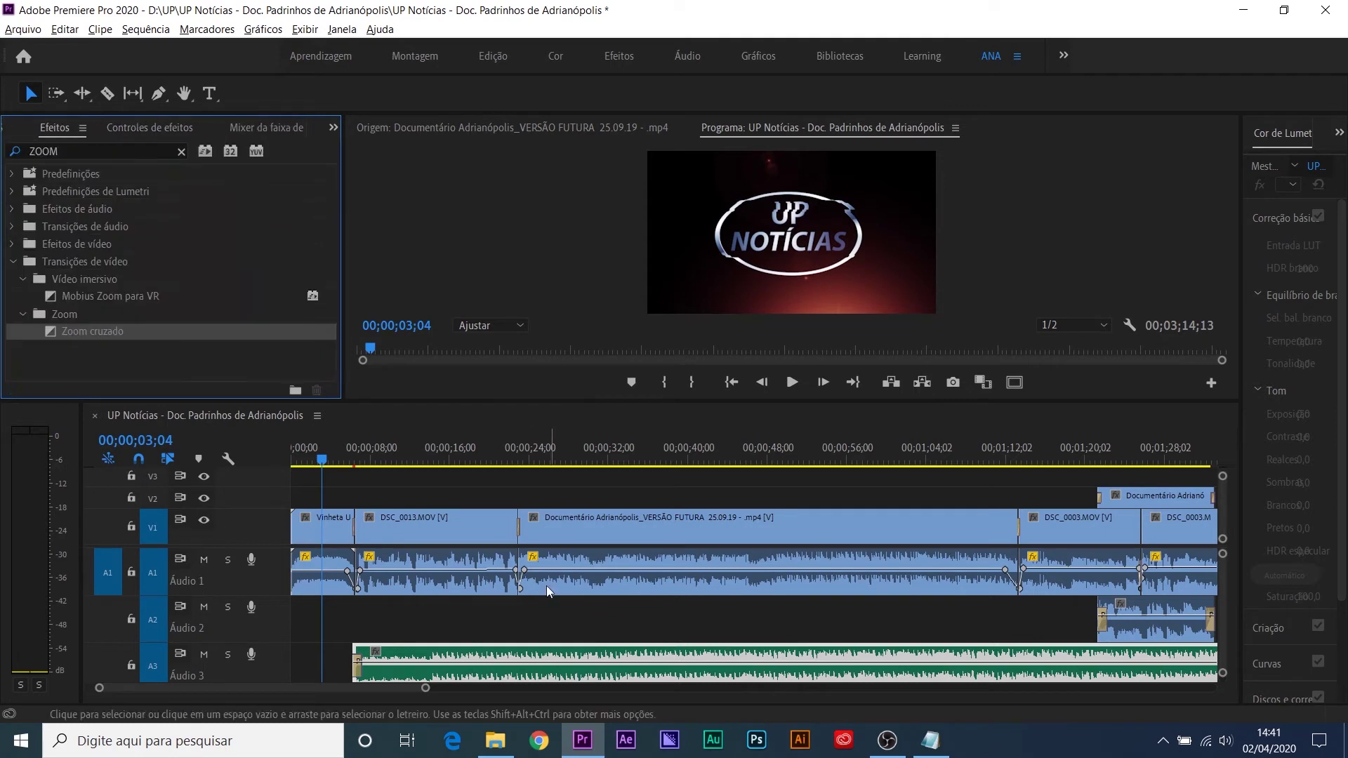
click(334, 128)
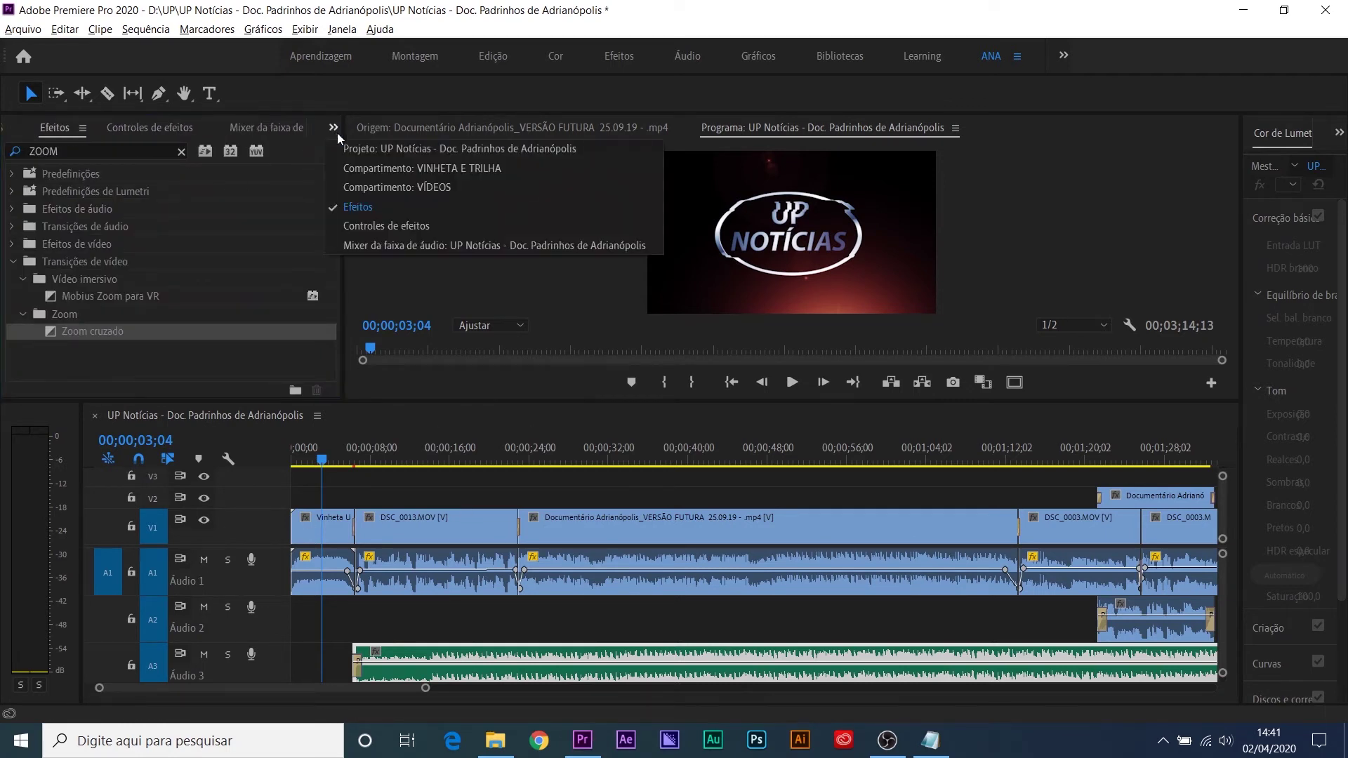
click(392, 145)
Step: Enlarge the timeline area, collapse the Áudio 2 track, and increase the height of Áudio 3
key(minus)
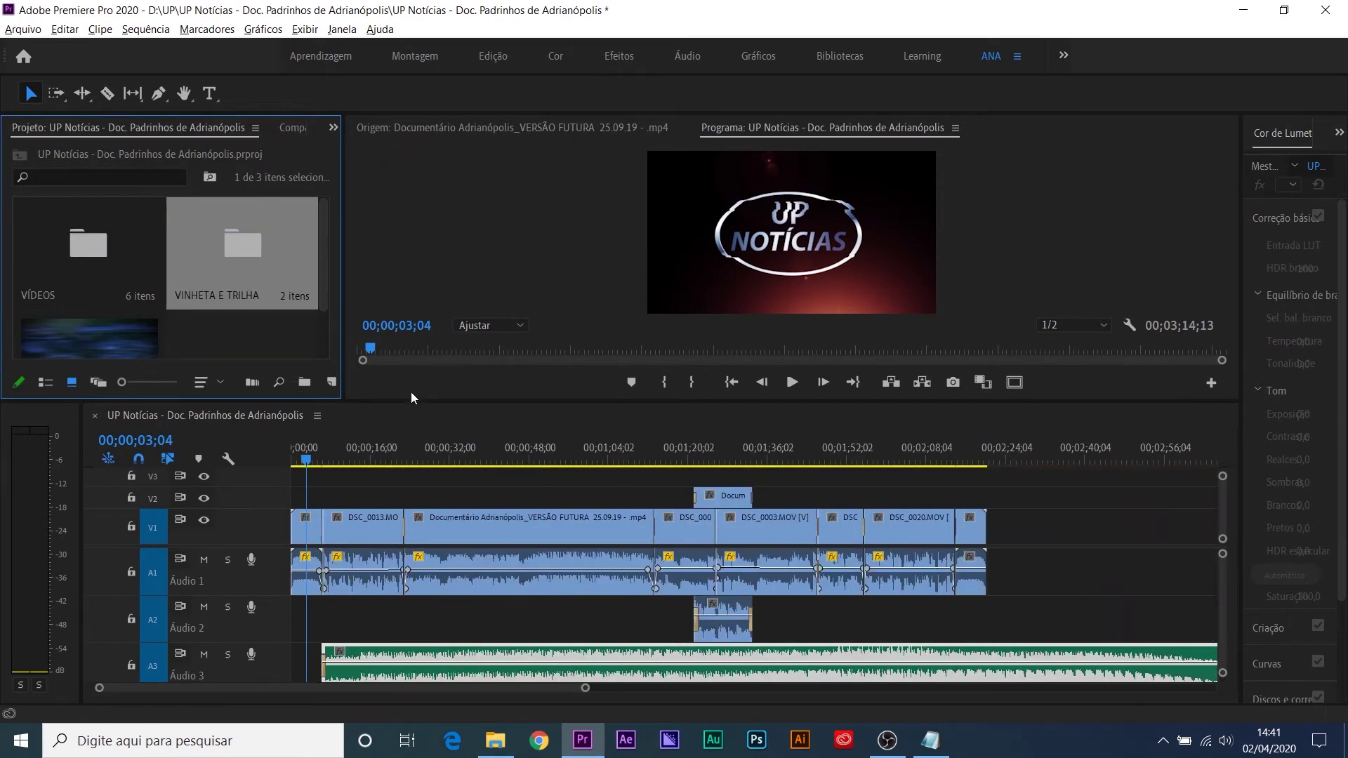
drag(323, 399, 322, 375)
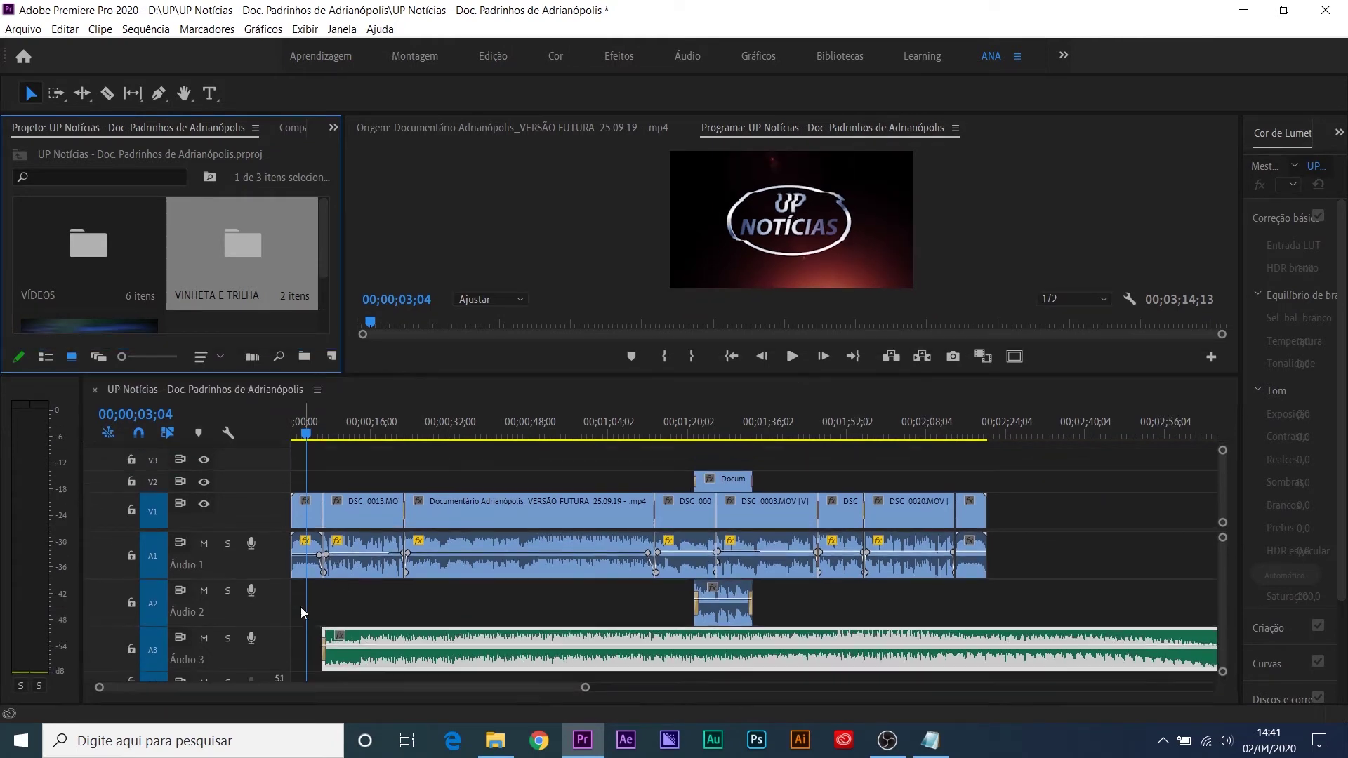
drag(271, 624, 273, 591)
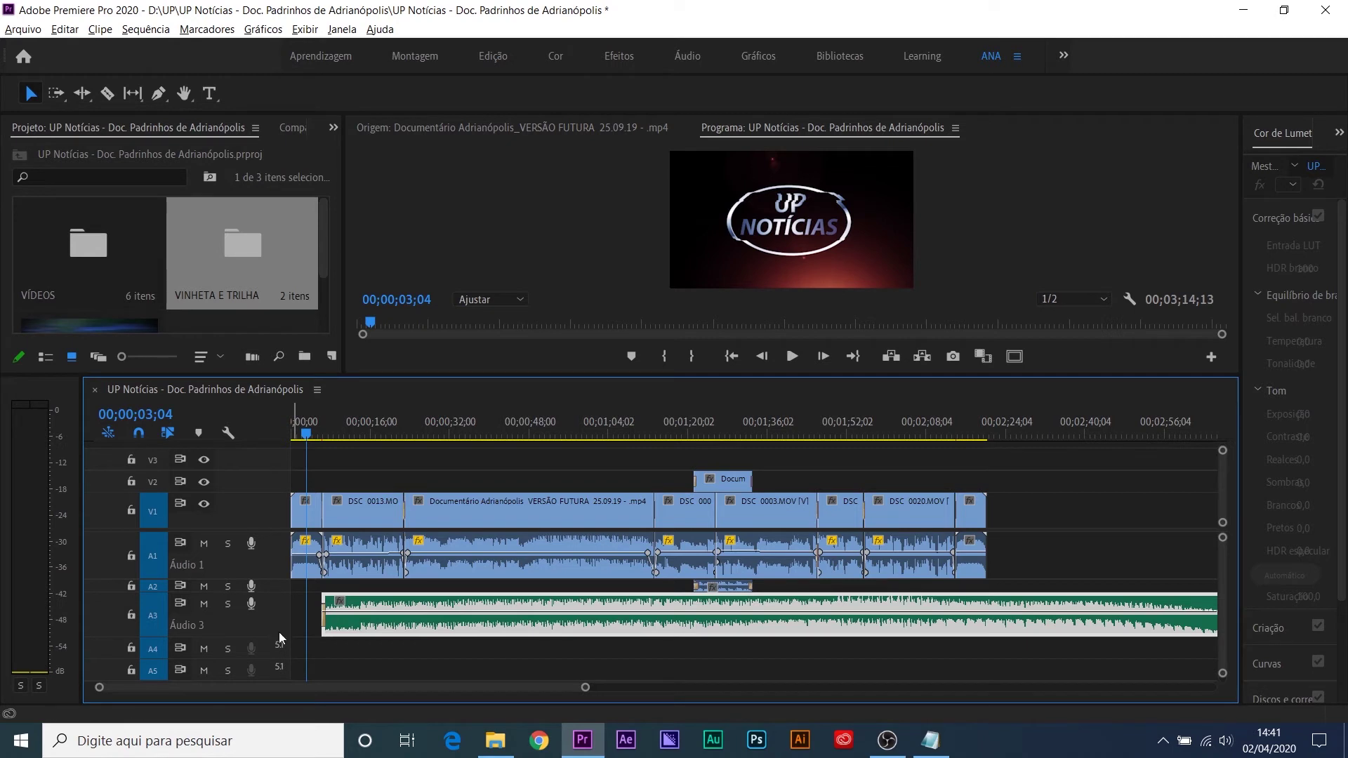
drag(277, 639, 277, 672)
Step: Lower the overall volume of the music clip on Áudio 3 and listen to it under the DSC_0013.MOV speech
drag(390, 624, 382, 653)
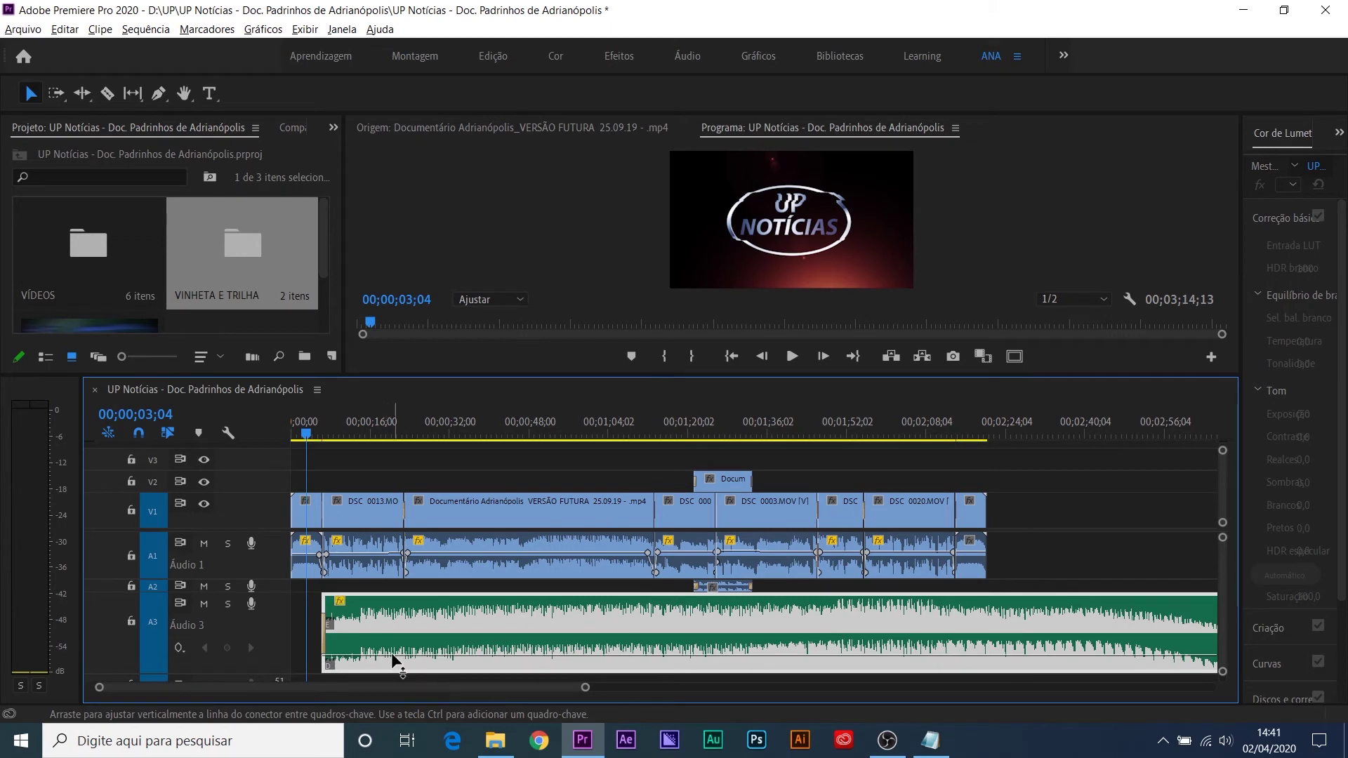
click(332, 419)
key(space)
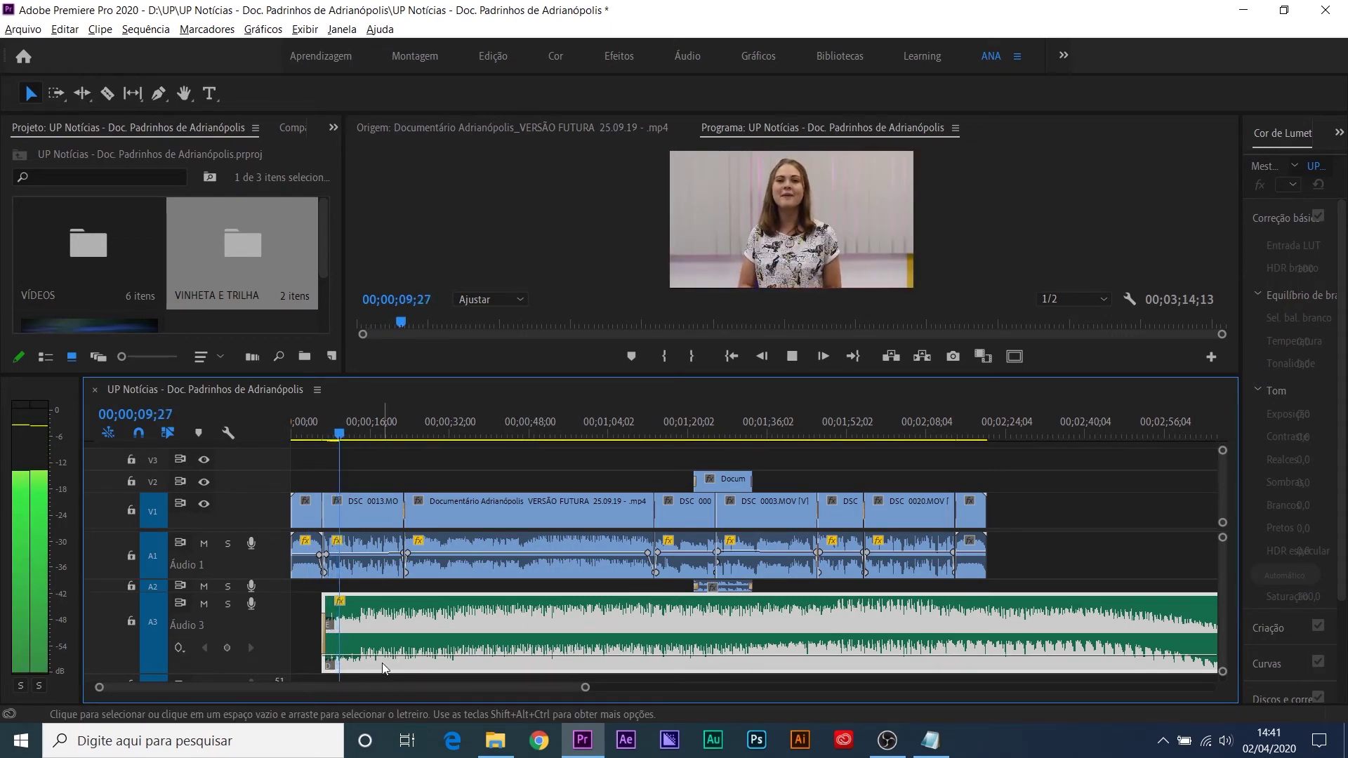
key(equal)
key(equal)
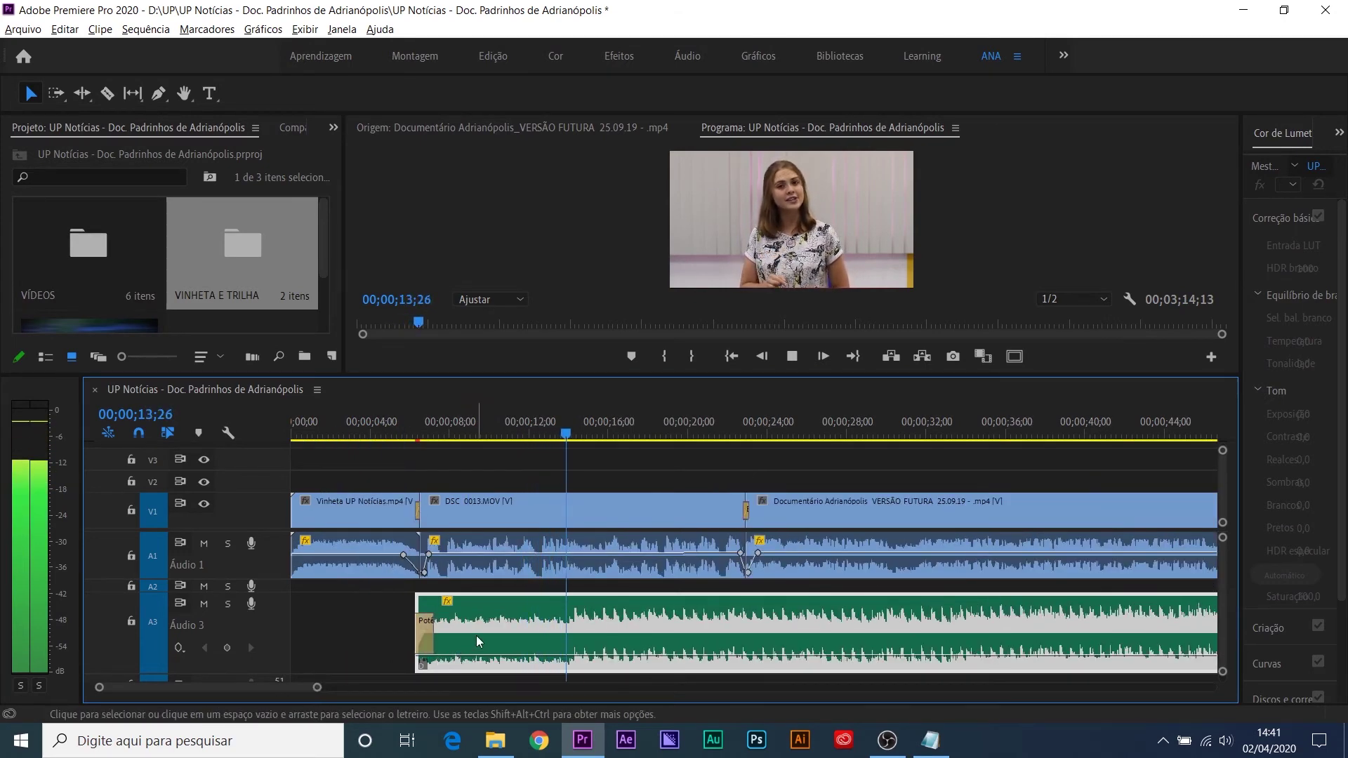
Step: Trim about 8 seconds off the beginning of the Áudio 3 music clip, keep it starting at the transition, and play from the opening vignette
key(space)
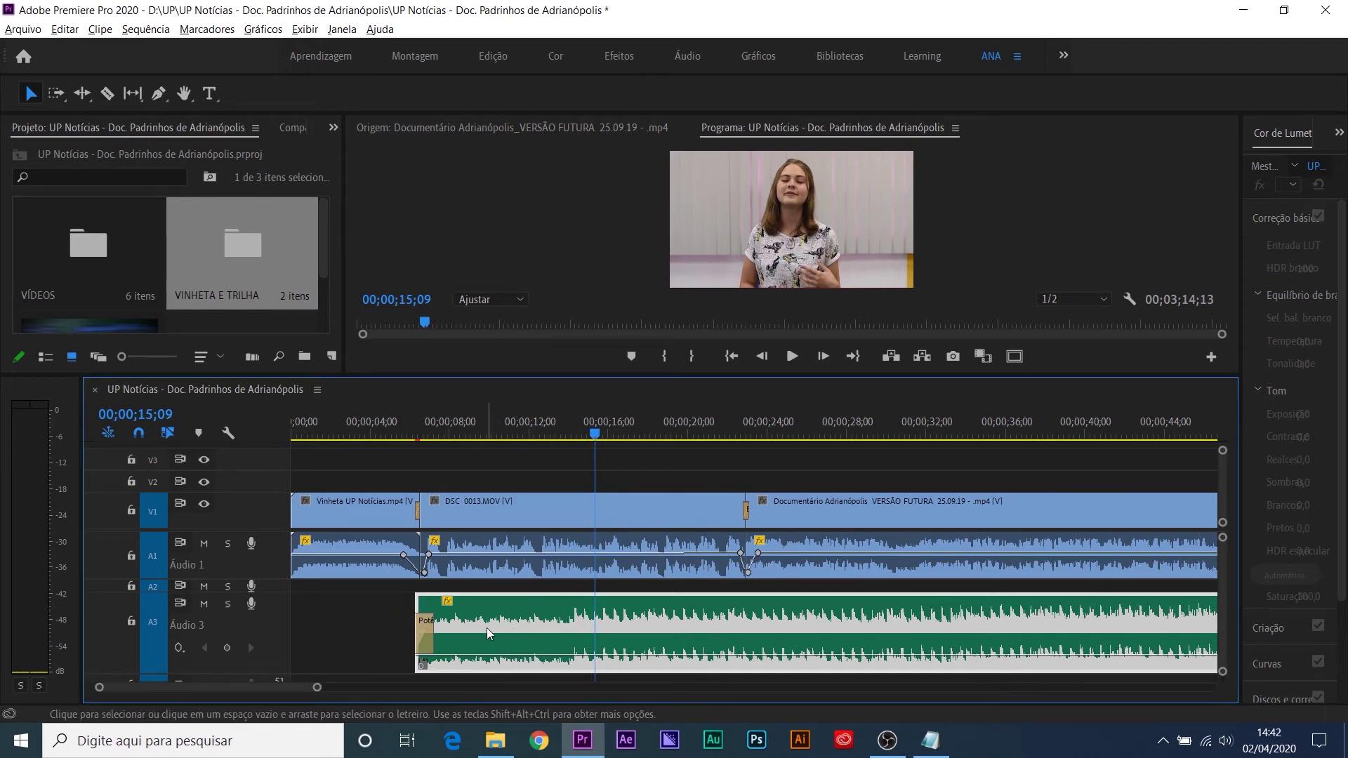
drag(419, 618, 461, 605)
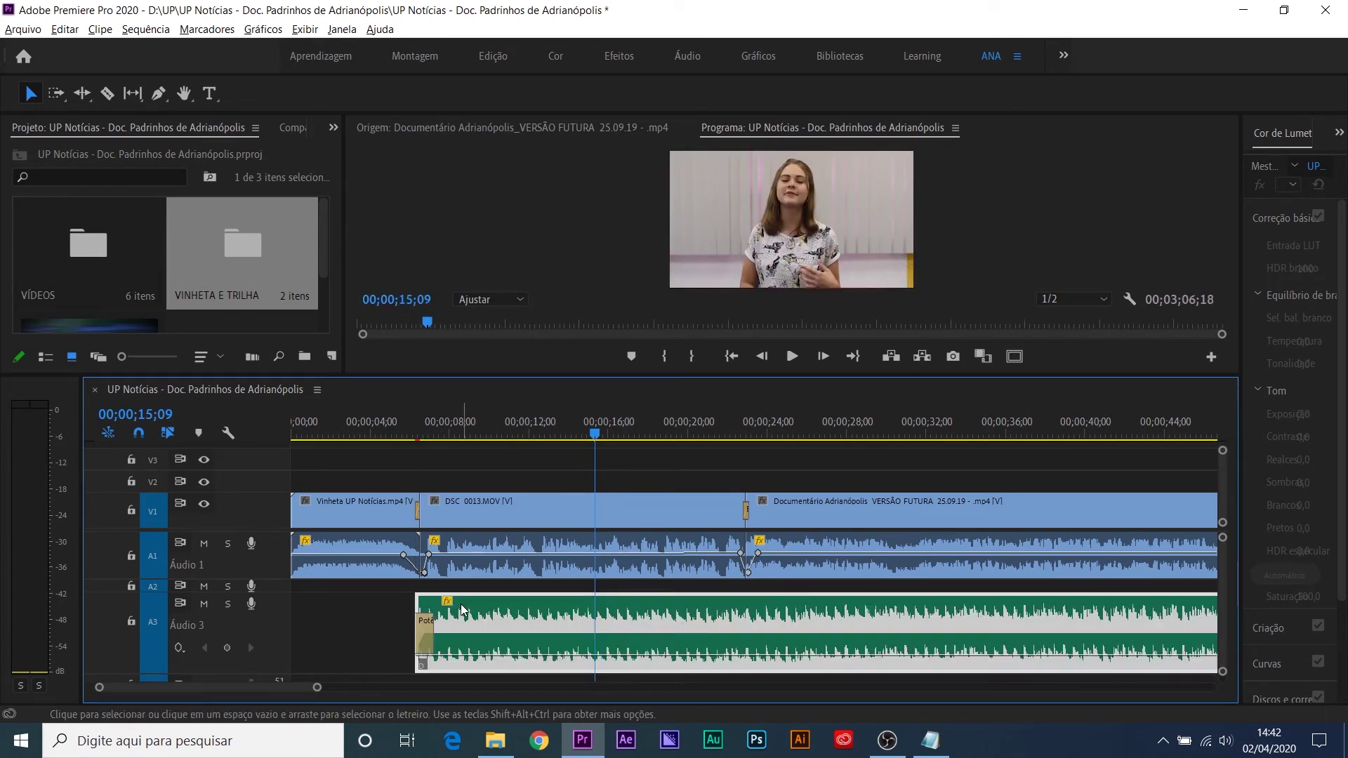
click(402, 424)
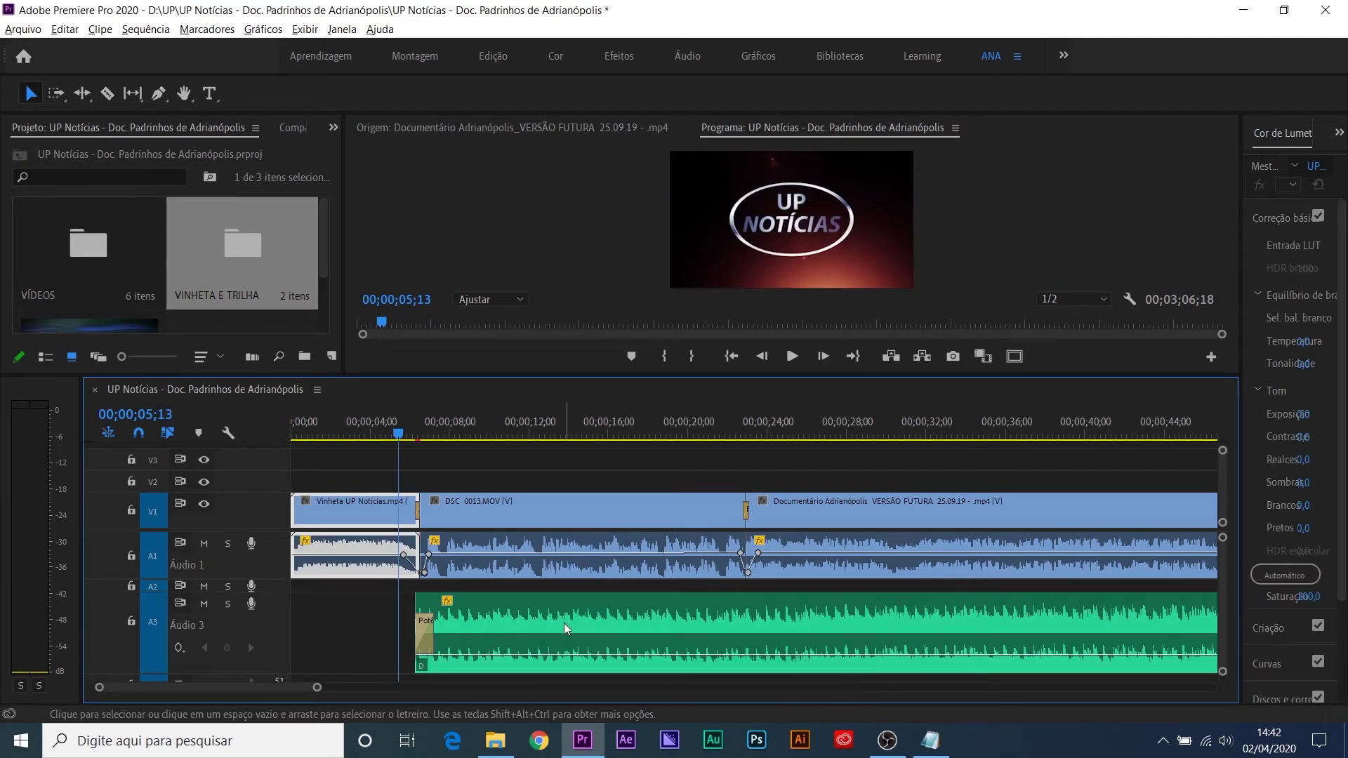
key(space)
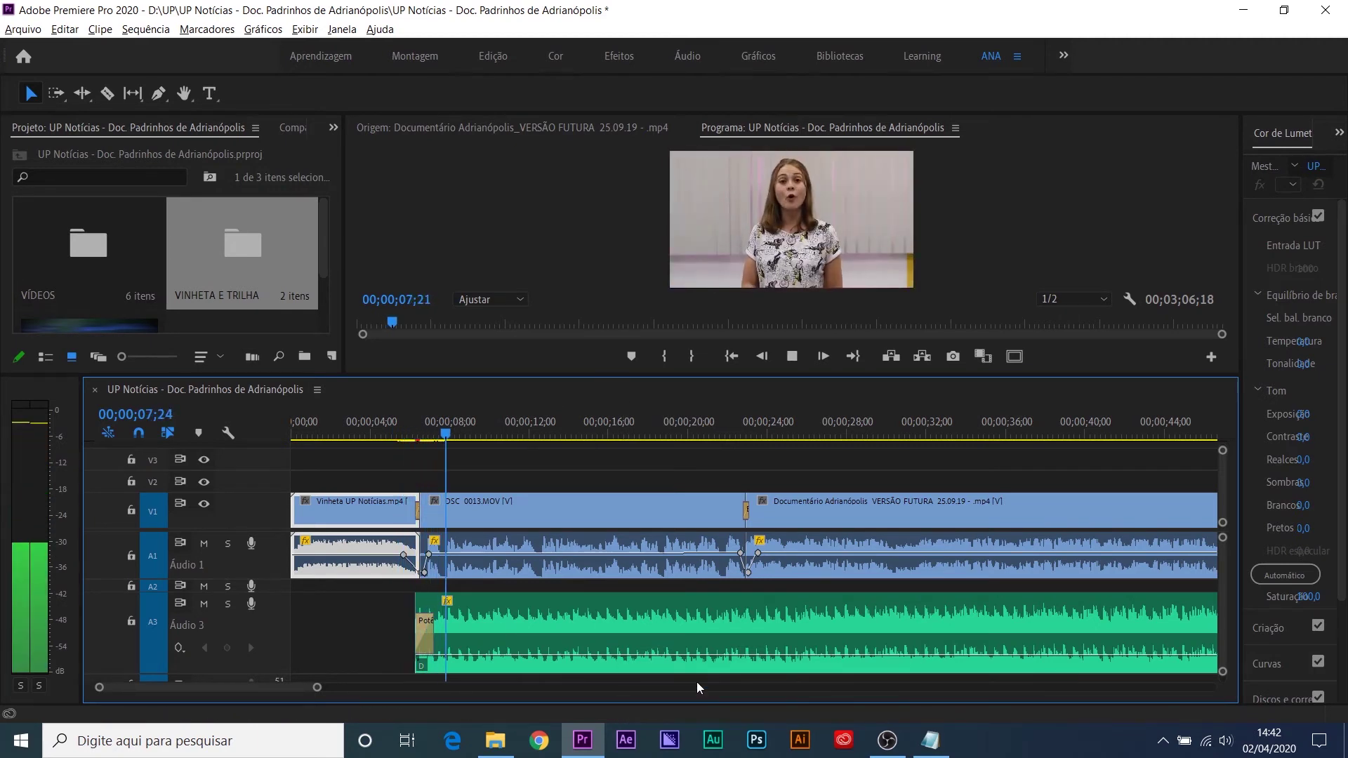
Step: Raise the music clip's volume slightly on Áudio 3 and listen to it under the DSC_0013.MOV speech
key(space)
drag(553, 655, 551, 647)
key(space)
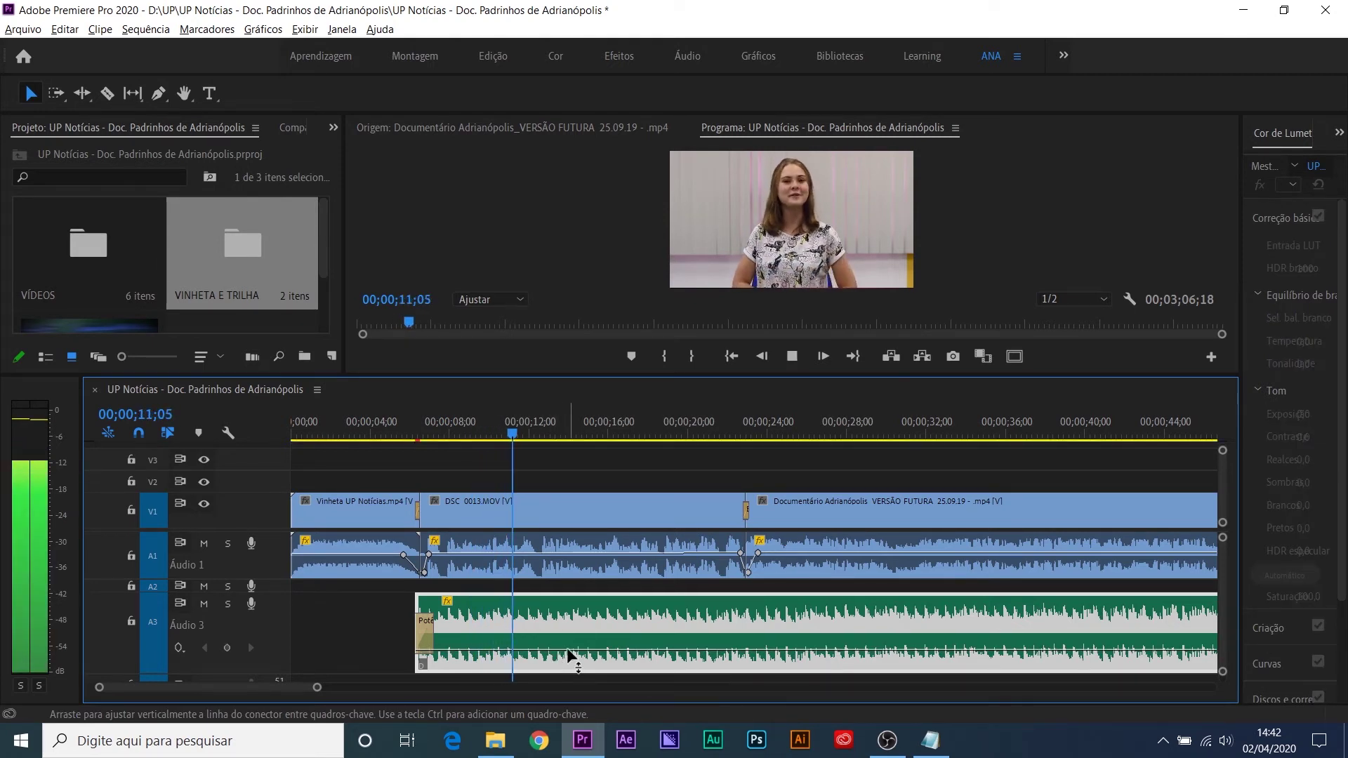
key(space)
Step: Split the Áudio 3 music clip at 00;00;23;09, just after the documentary clip begins, and delete the portion following the cut
key(minus)
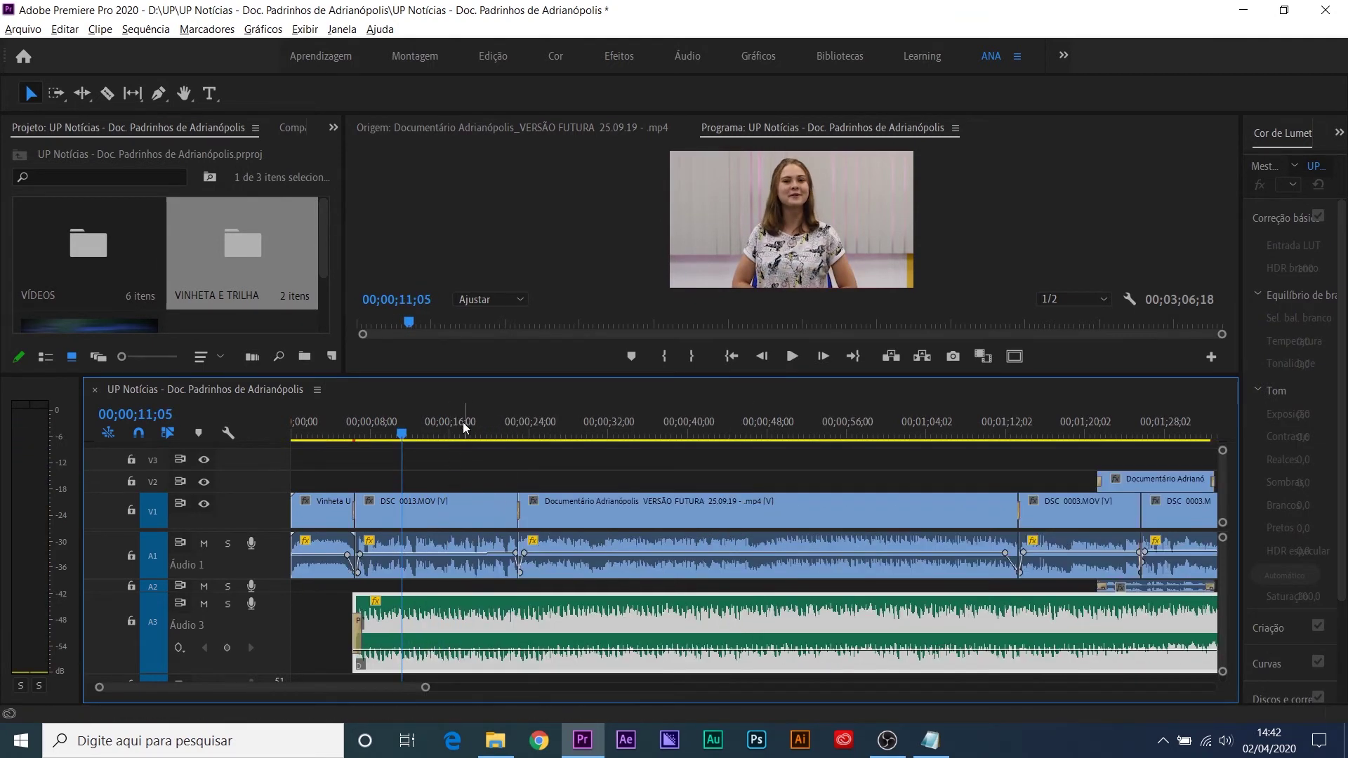
click(483, 416)
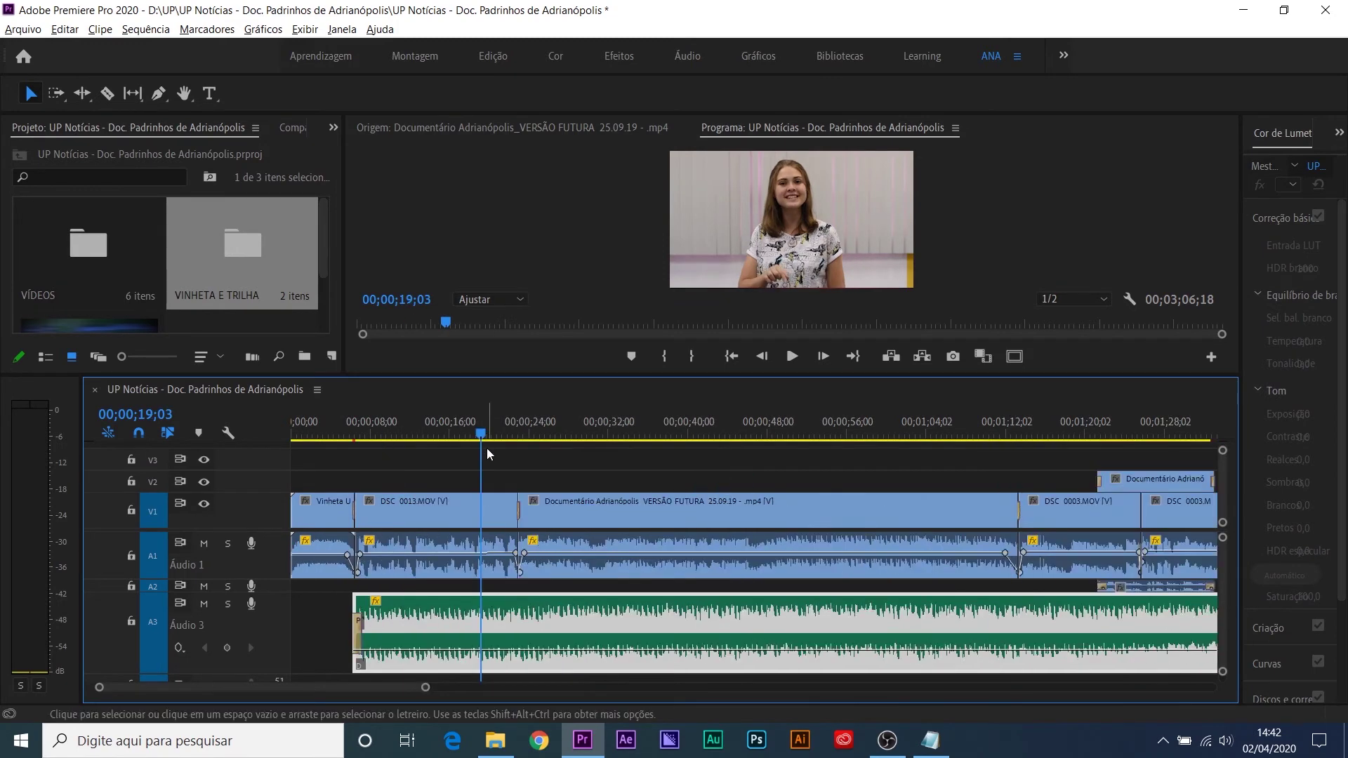
key(equal)
key(space)
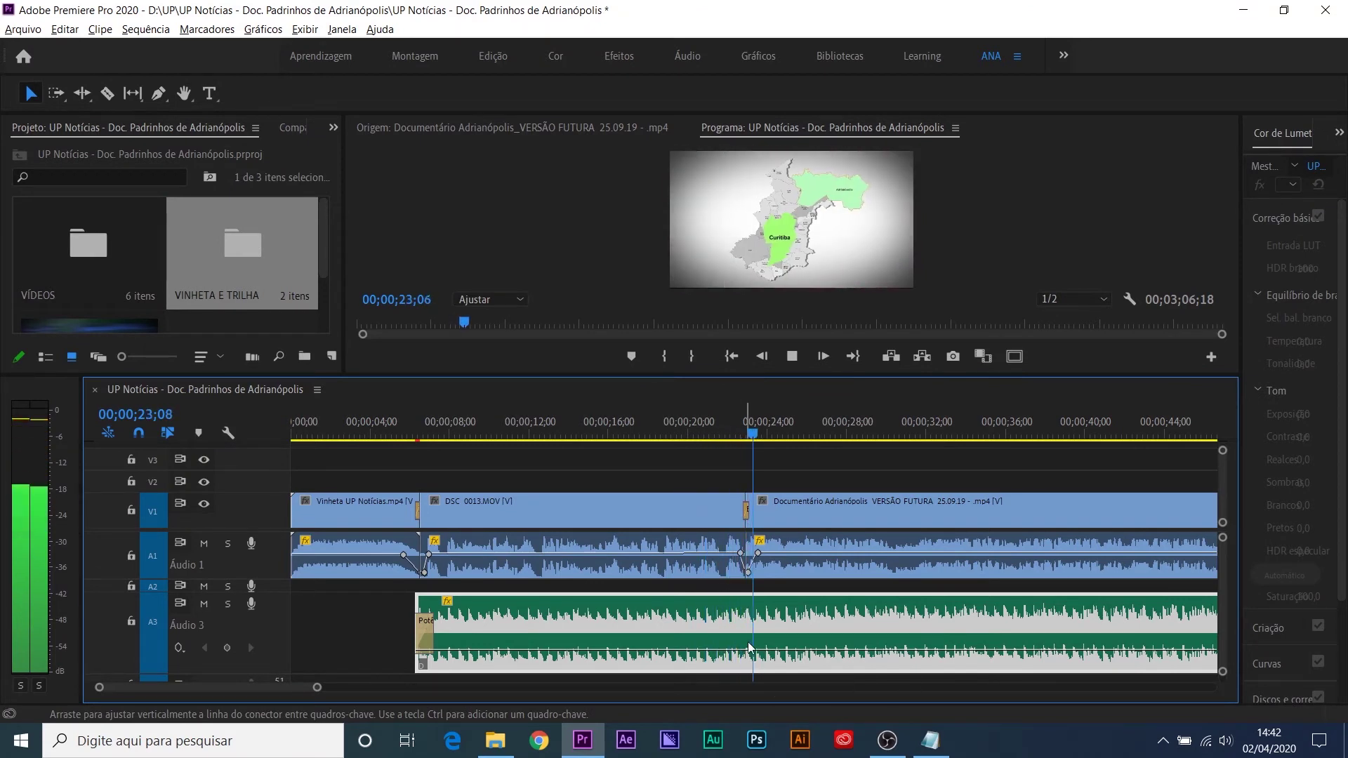
key(space)
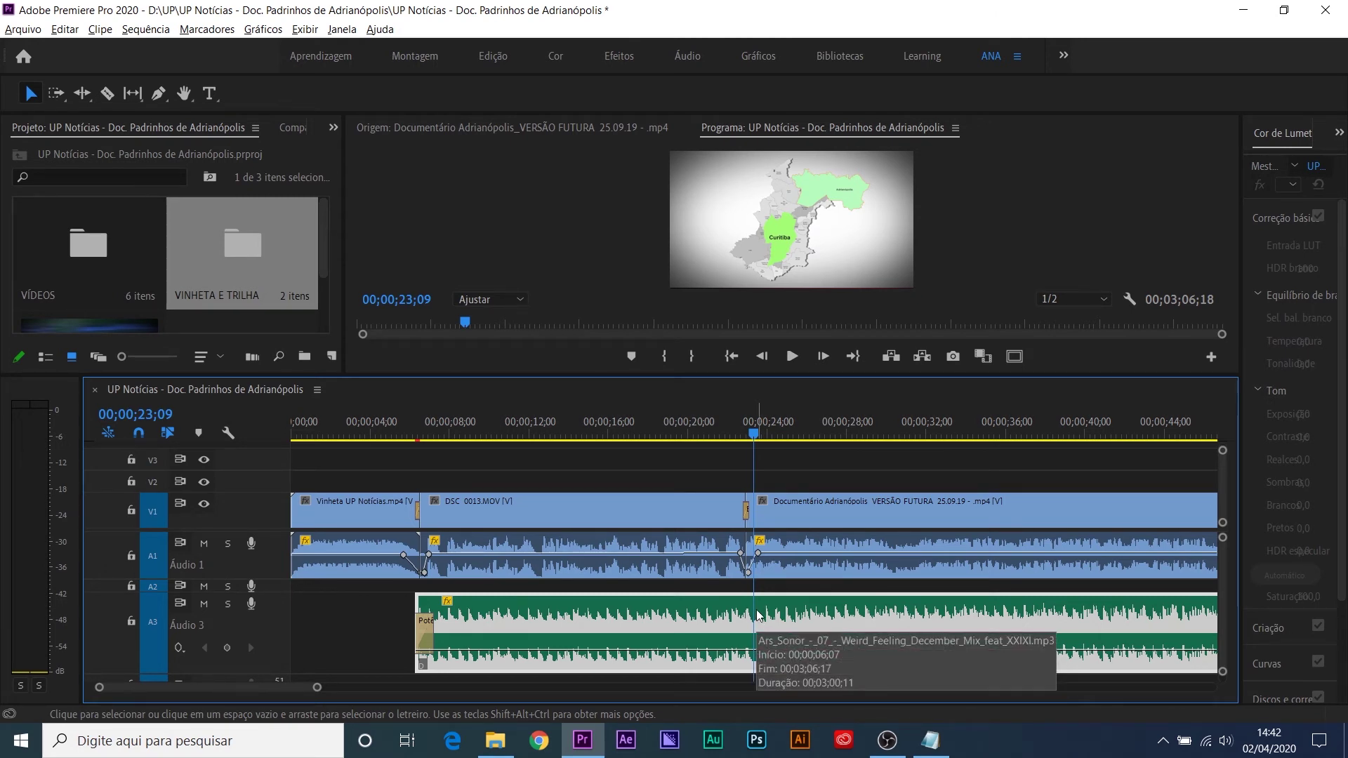
key(ctrl+k)
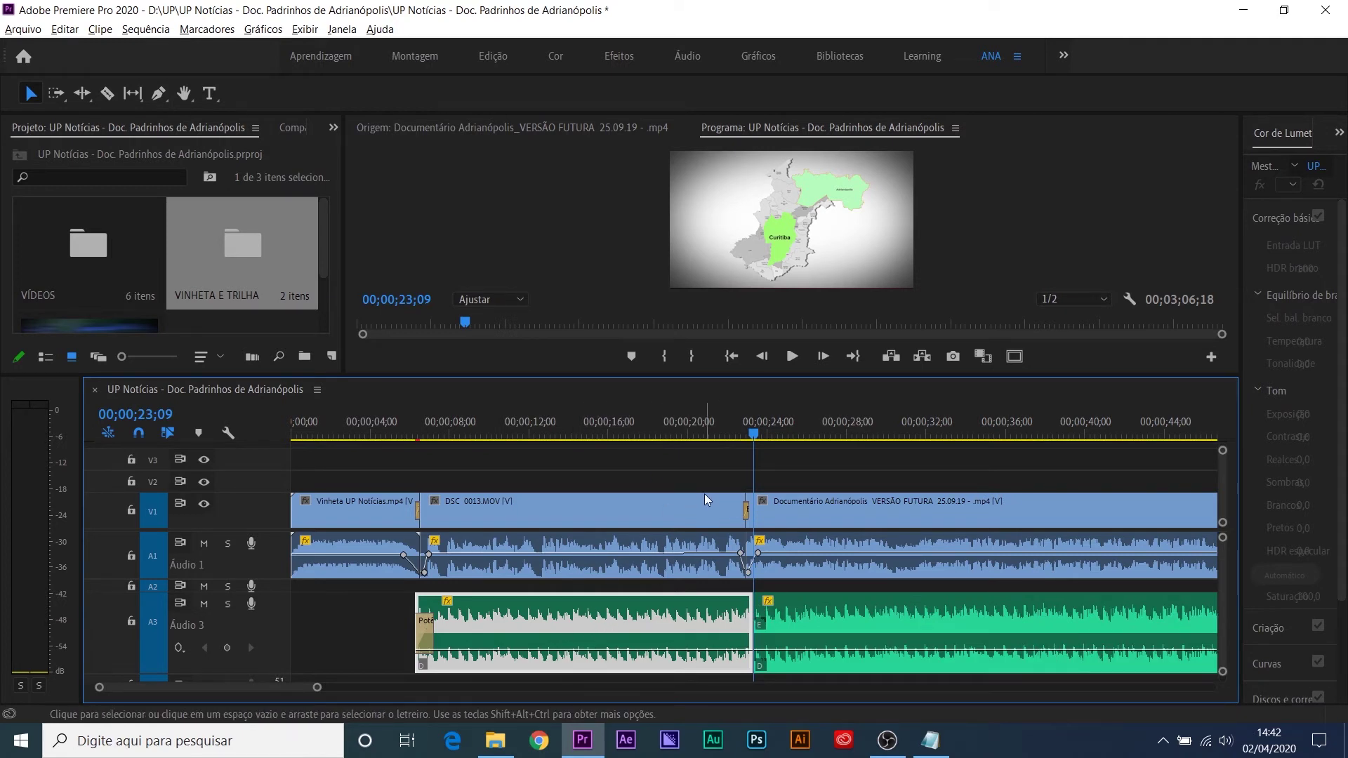
click(824, 621)
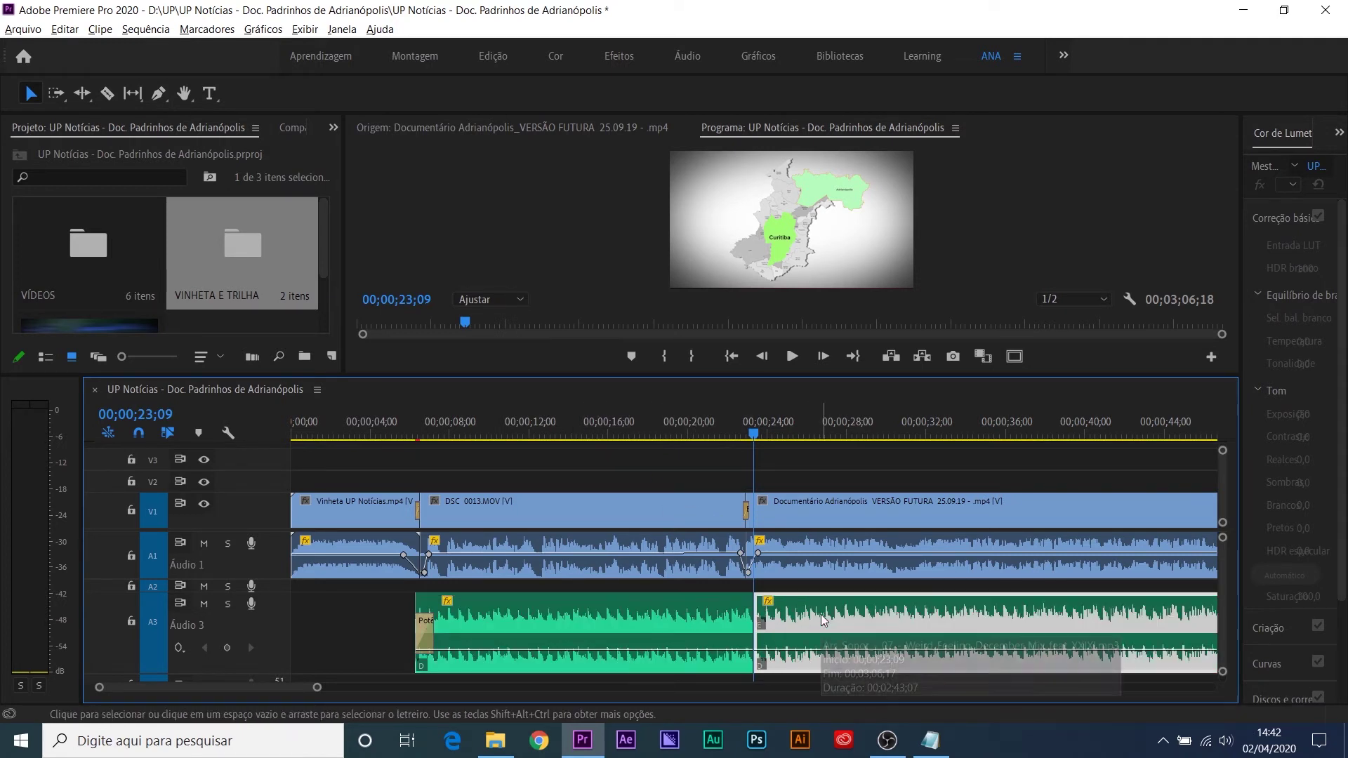
key(Delete)
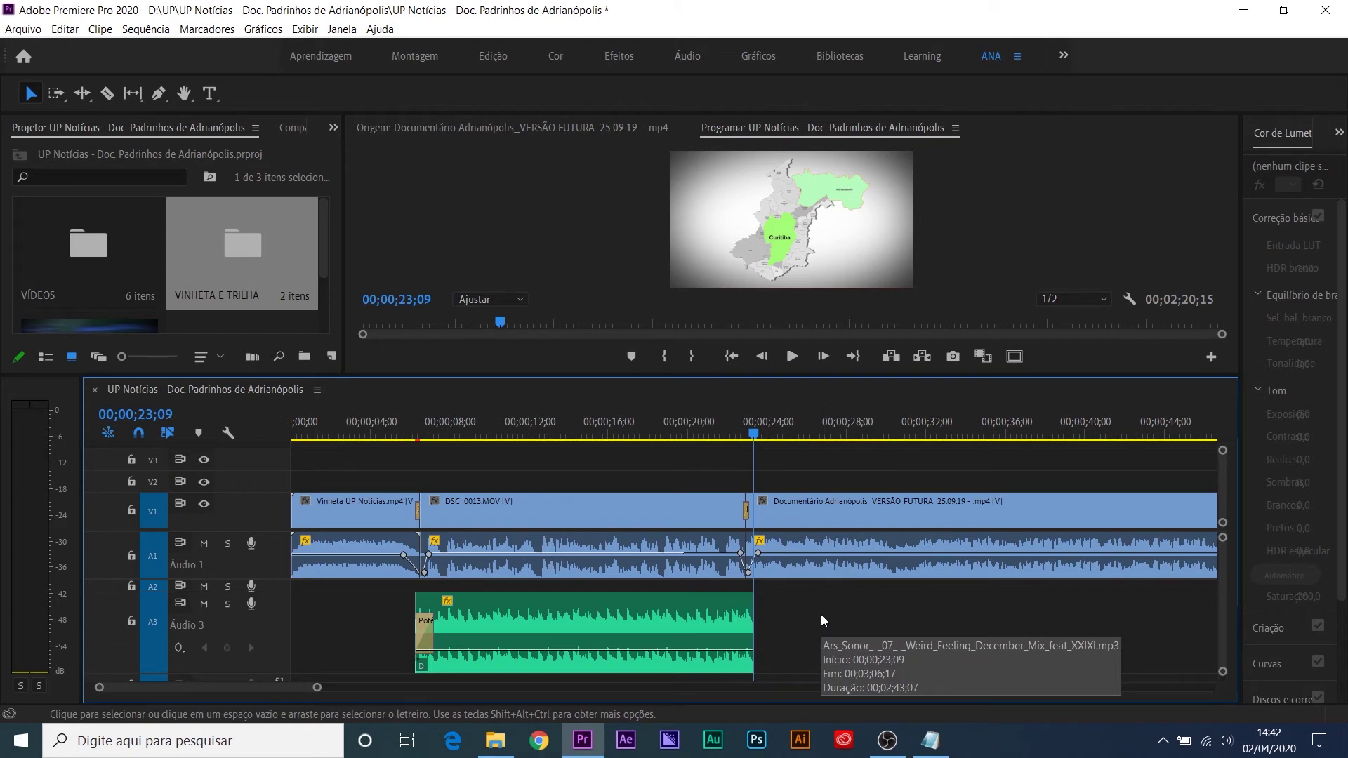
Step: Add a constant power transition at the end of the music clip, lengthen it toward the left, and listen to the fade-out
key(=)
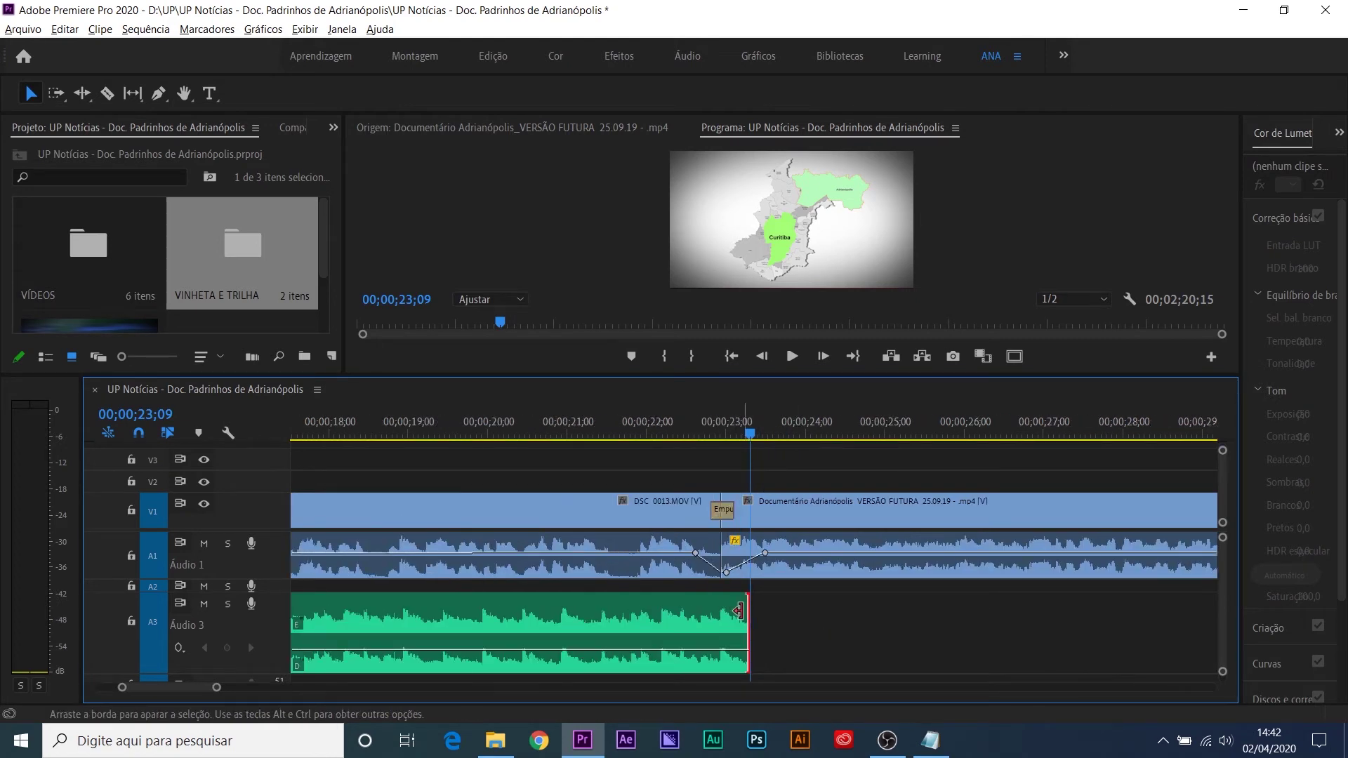
key(ctrl+shift+d)
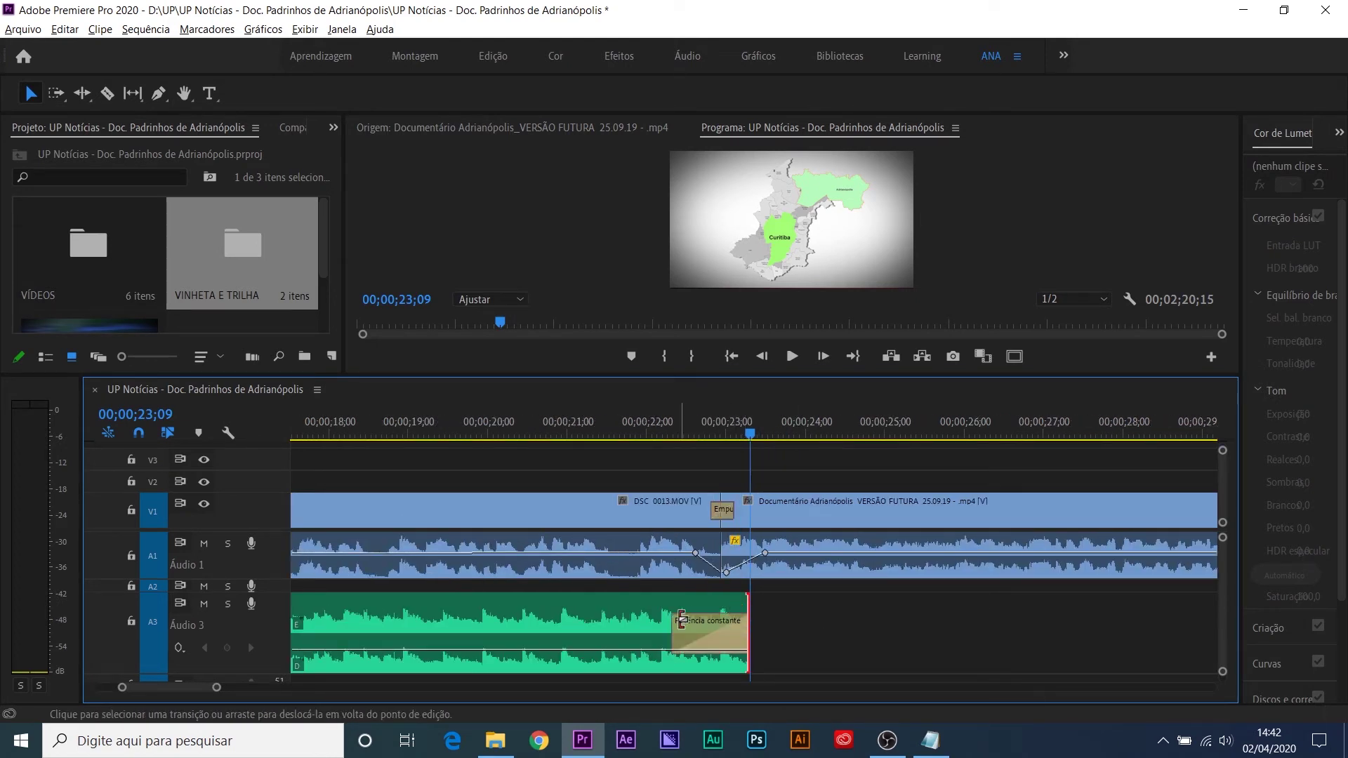
drag(673, 618, 630, 618)
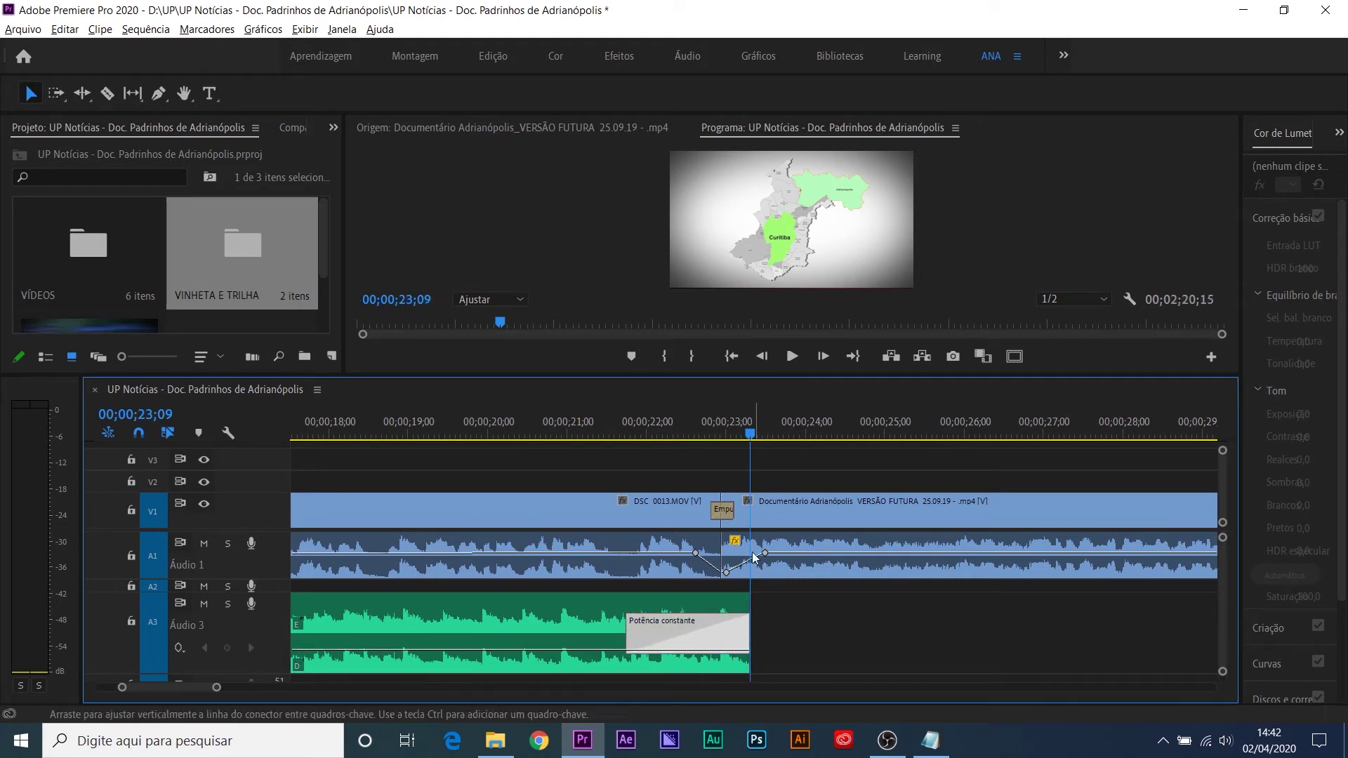
click(515, 415)
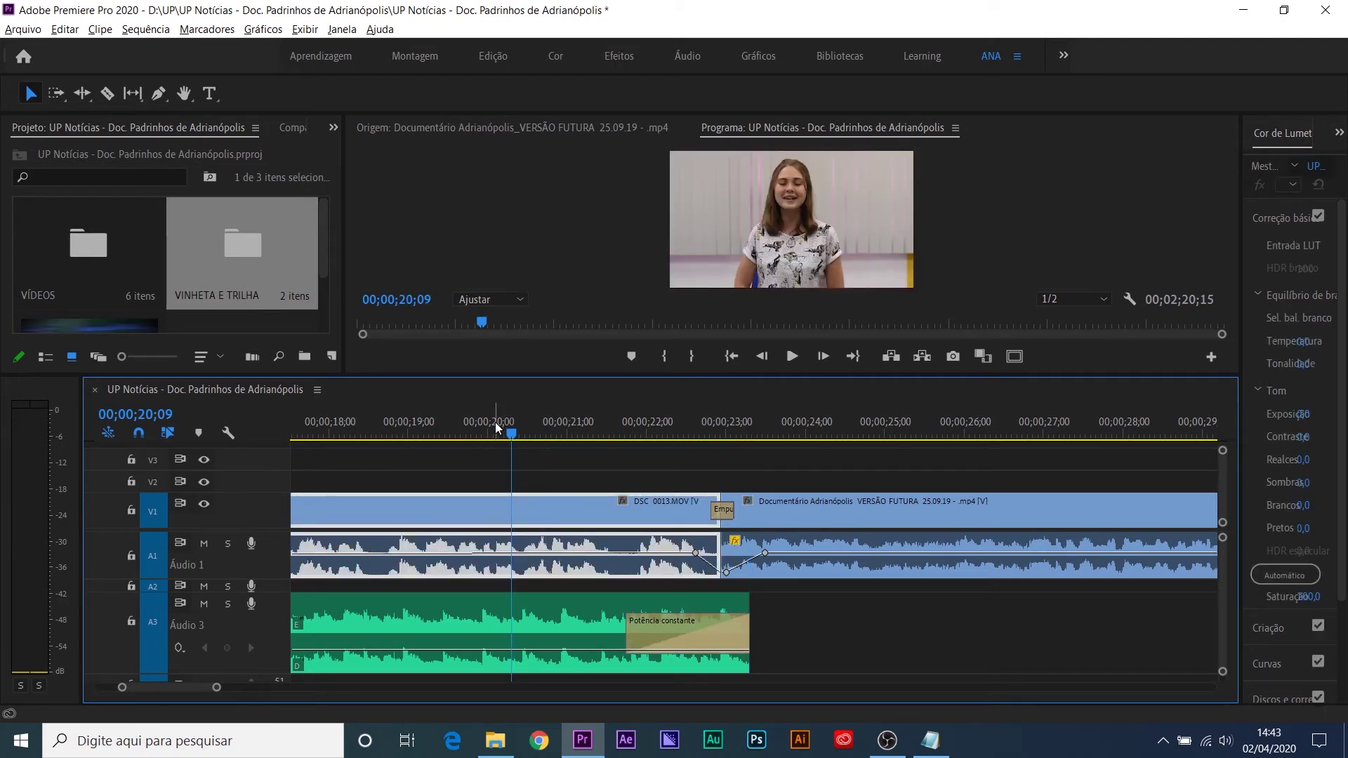
key(space)
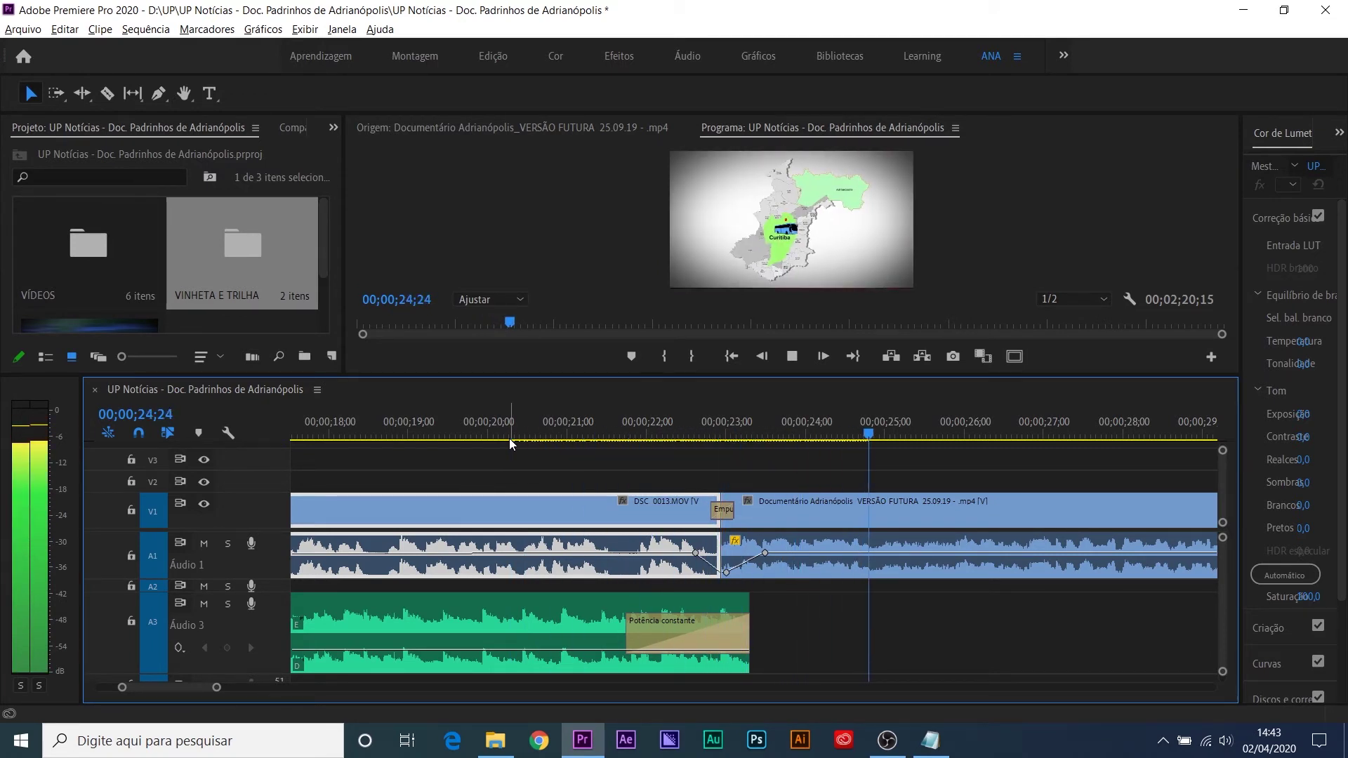
key(space)
Step: Trim about three frames off the end of the Áudio 3 music clip and play across the transition into the documentary clip
drag(743, 617, 735, 616)
click(522, 420)
key(space)
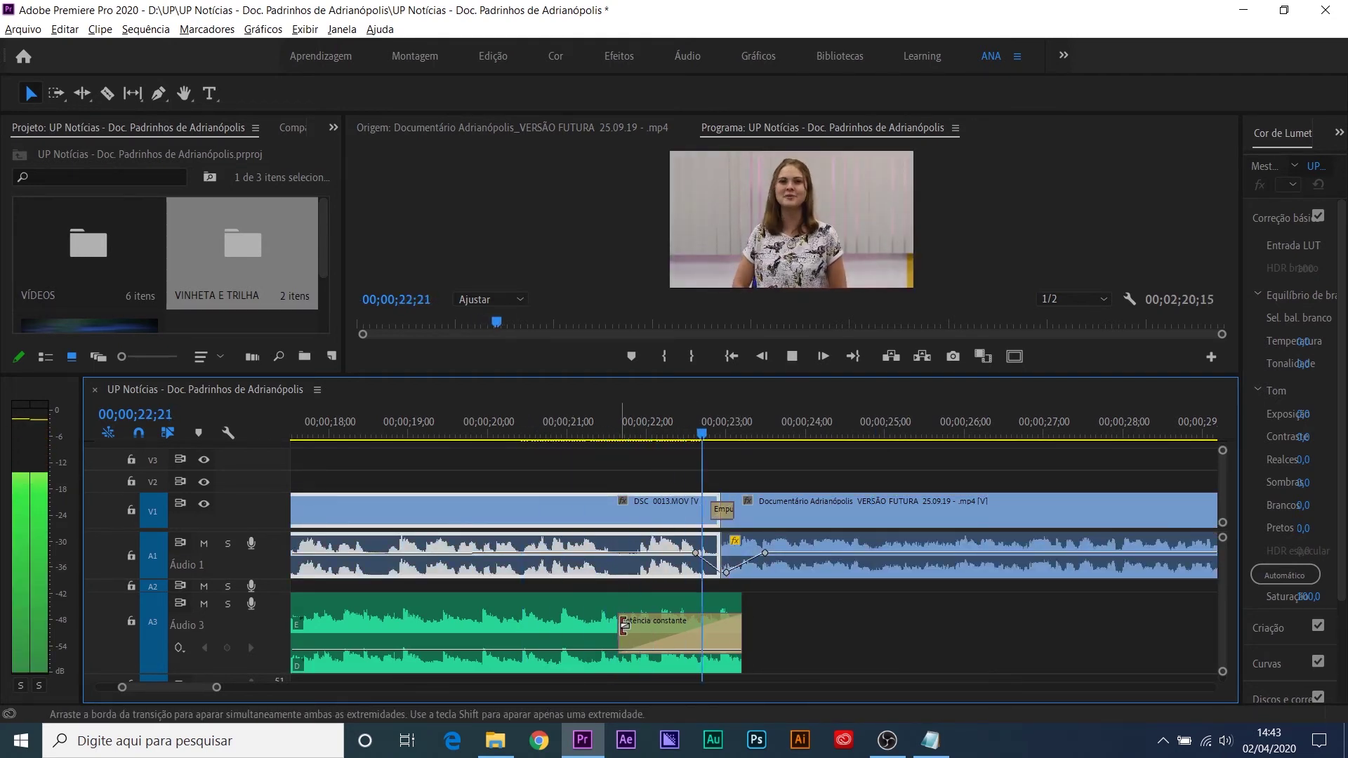
key(space)
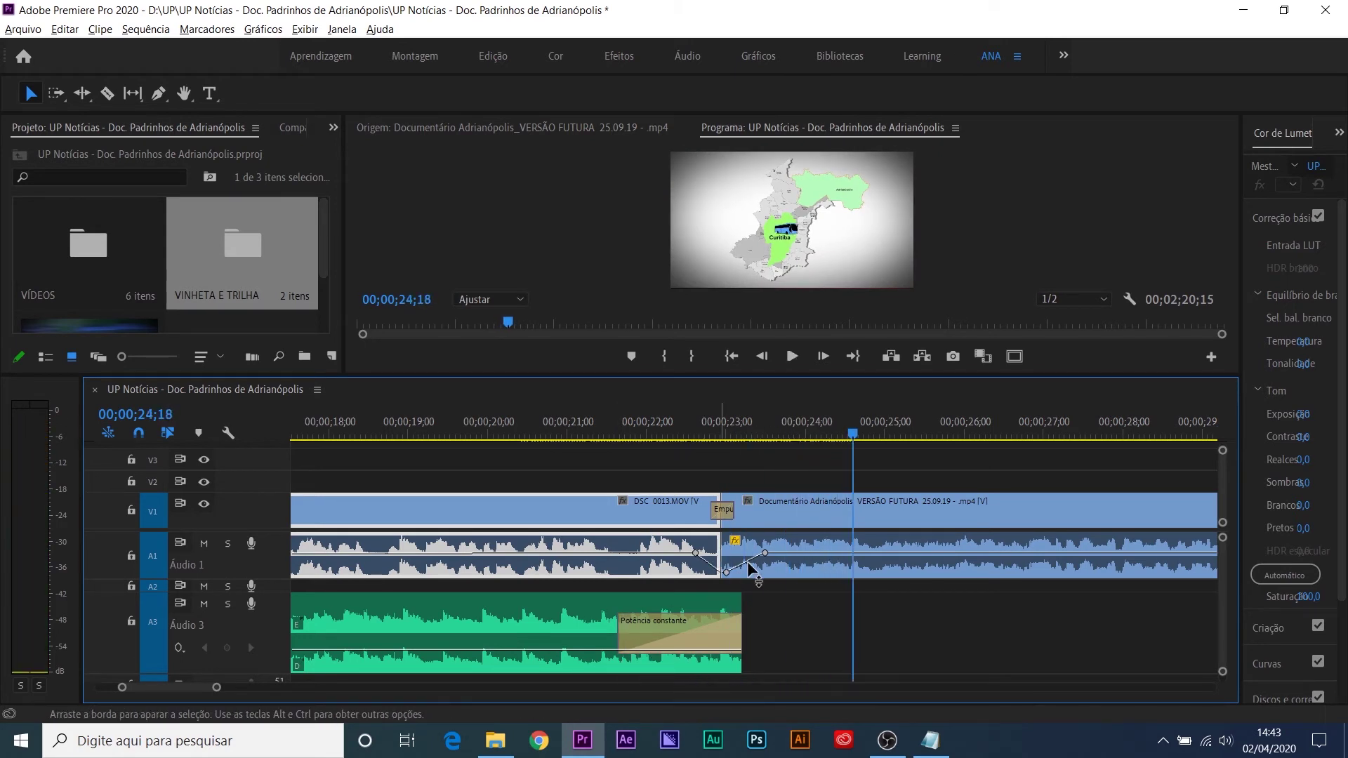
Step: Move the documentary clip's second volume keyframe on Áudio 1 to 00;00;23;20 at -1.0 dB and play the fade-in
click(751, 565)
drag(769, 555, 782, 556)
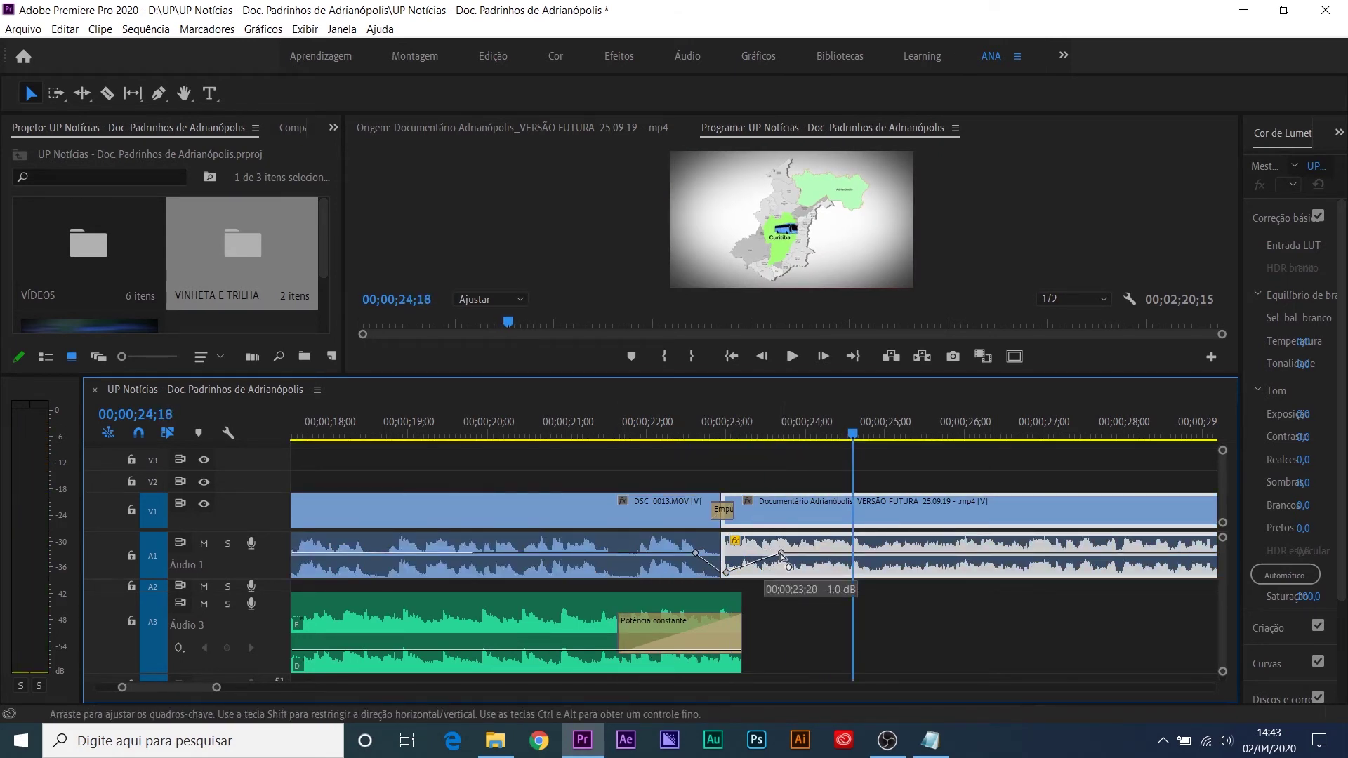
click(708, 425)
key(space)
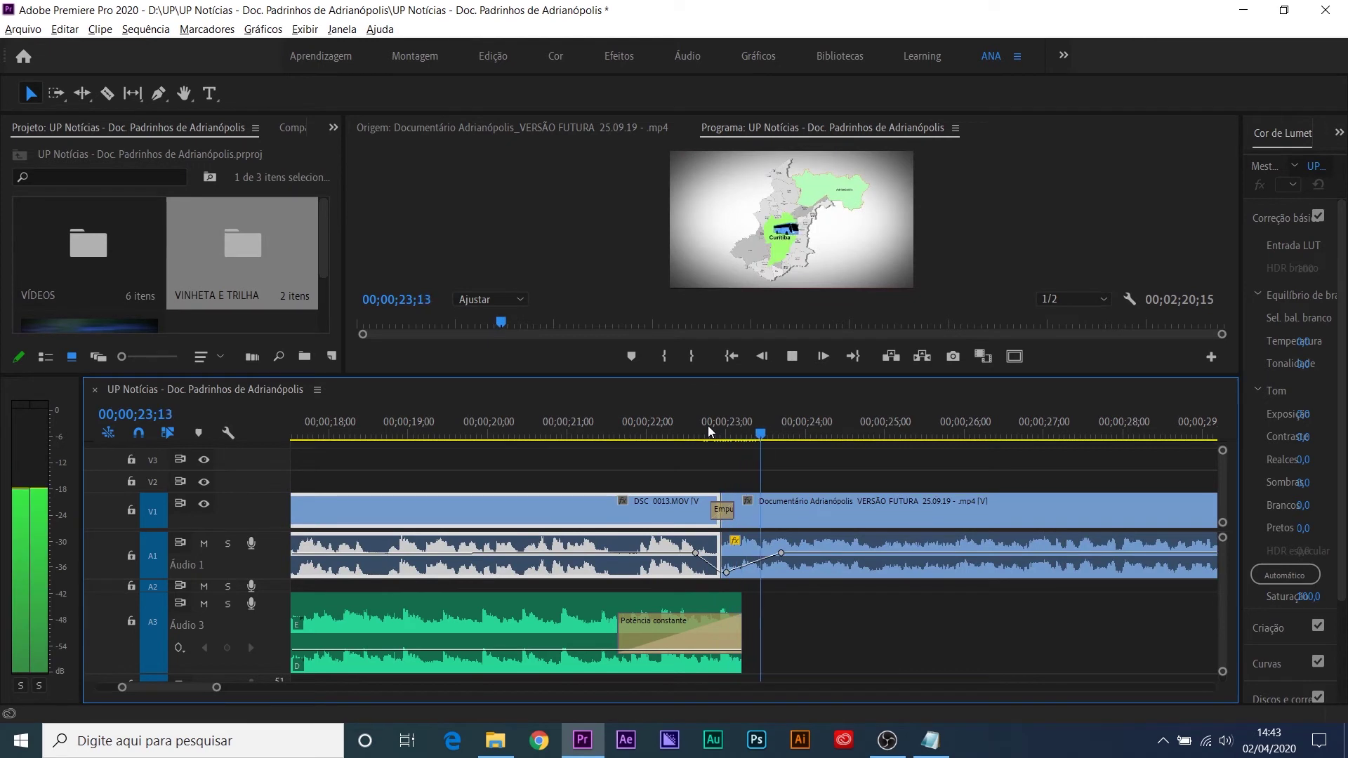
Step: Shift the documentary clip's silent first volume keyframe slightly later on Áudio 1 and listen to the transition
click(730, 573)
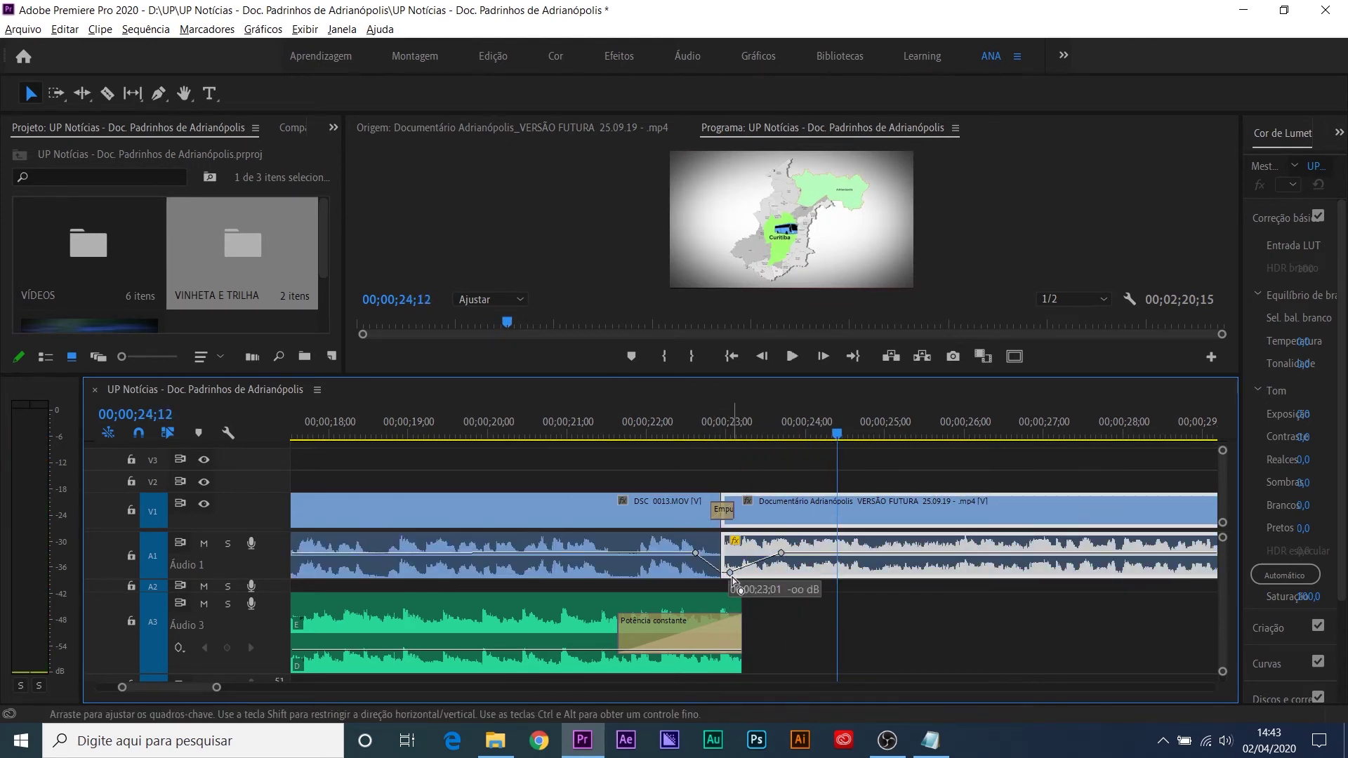
click(566, 416)
key(space)
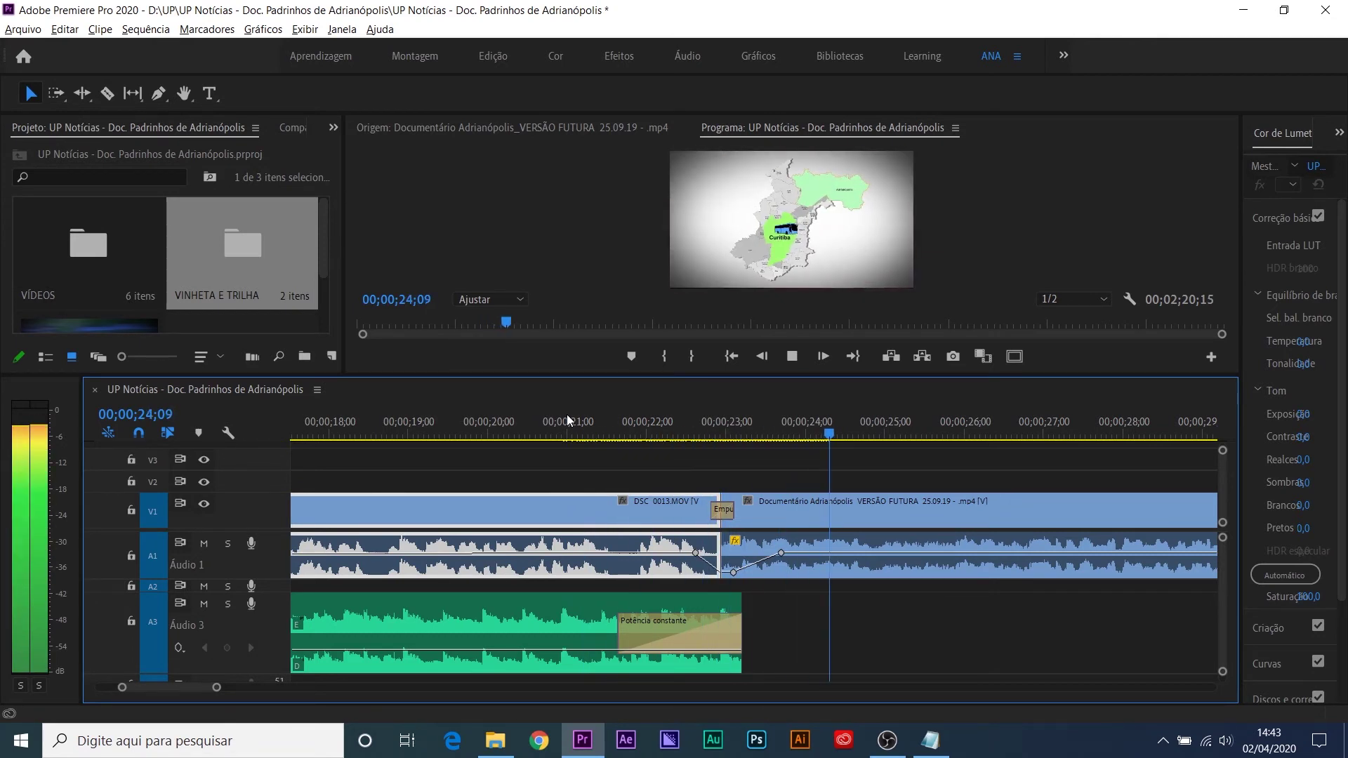
key(space)
Step: Move the keyframe ending the documentary clip's audio fade-in to about 00;00;24;02 and play the slower fade
drag(781, 553, 812, 552)
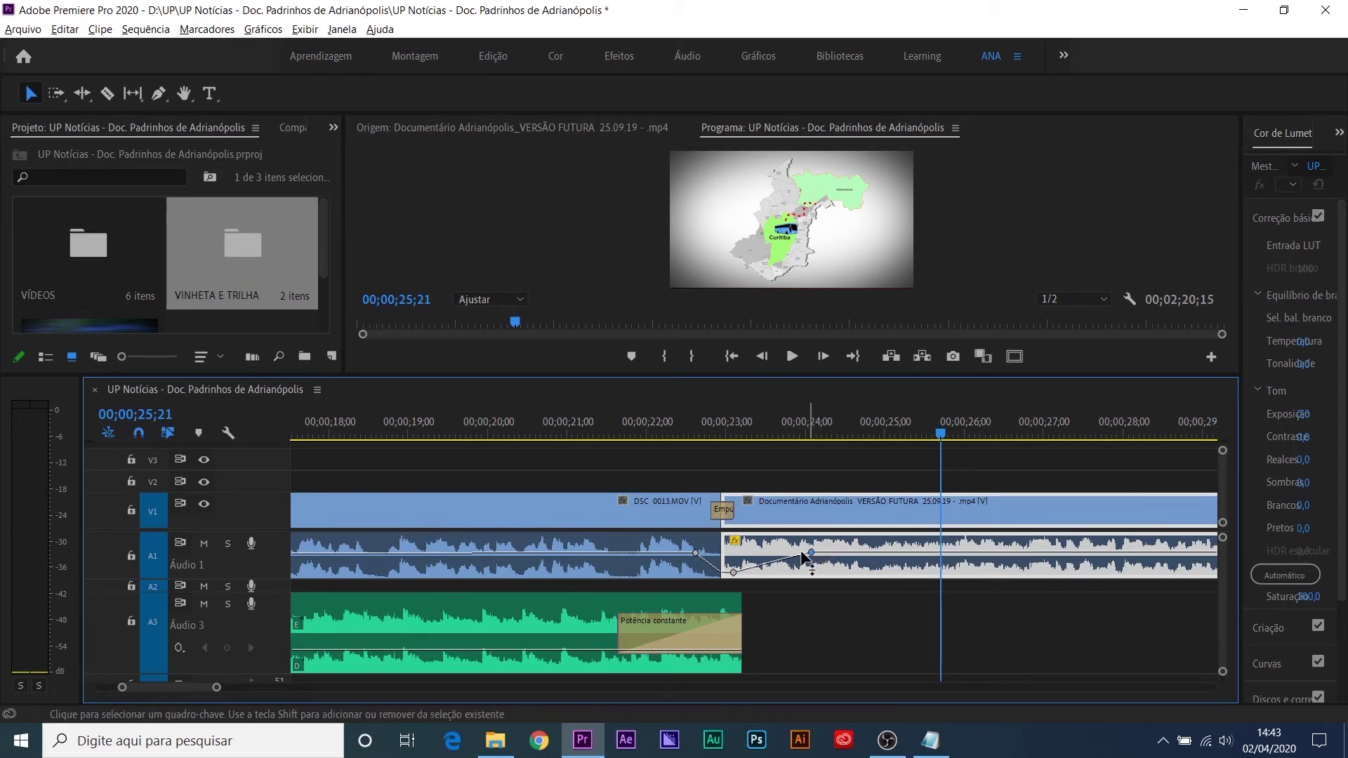
click(659, 426)
key(space)
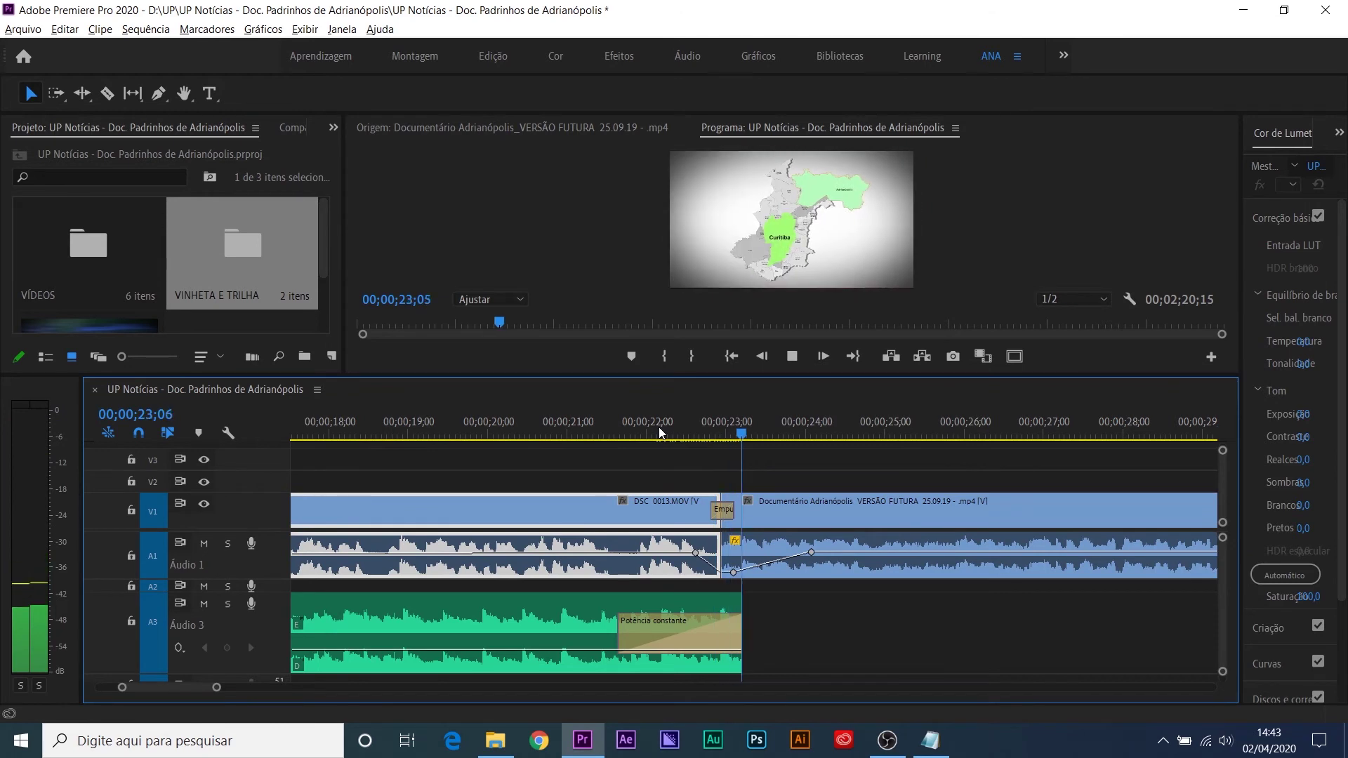
key(minus)
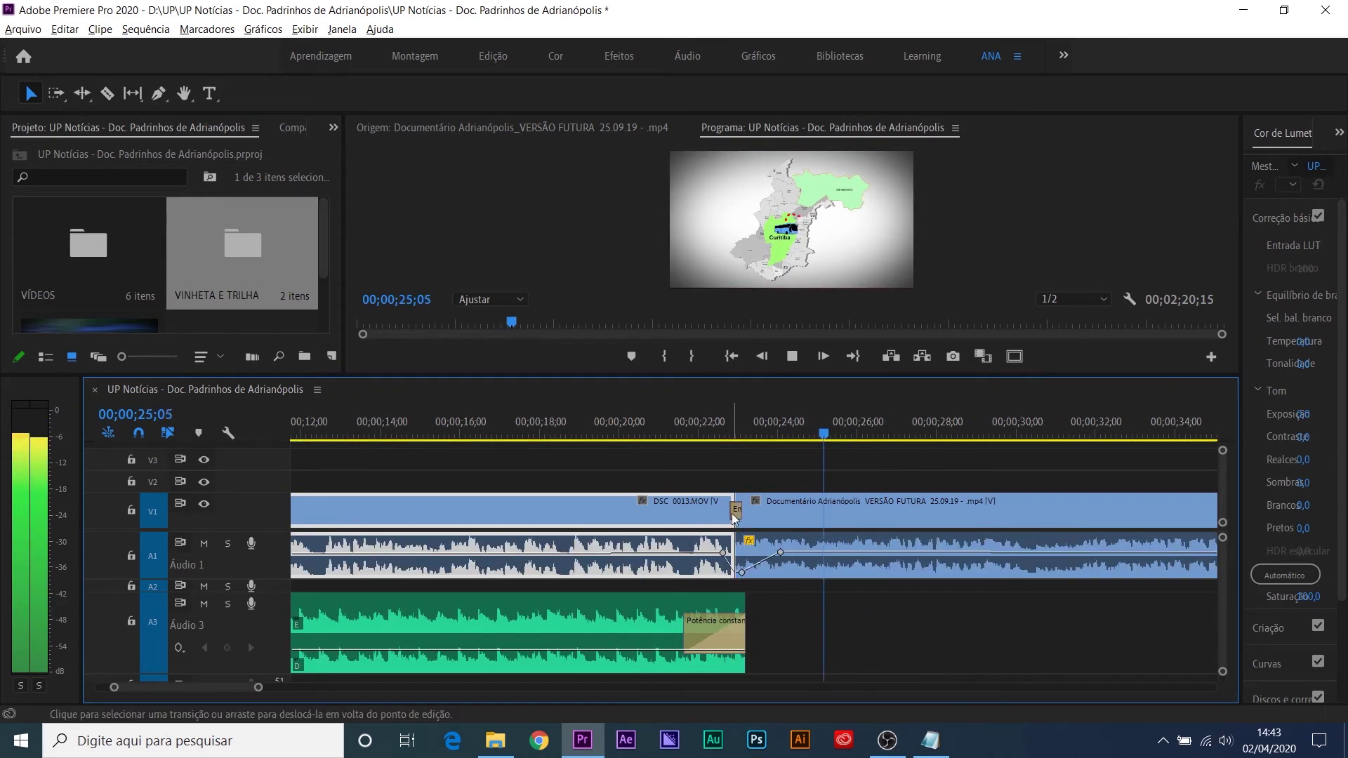
Step: Try a ripple edit that trims about 5 frames off the start of the documentary clip following DSC_0013.MOV
click(732, 512)
drag(735, 420, 747, 433)
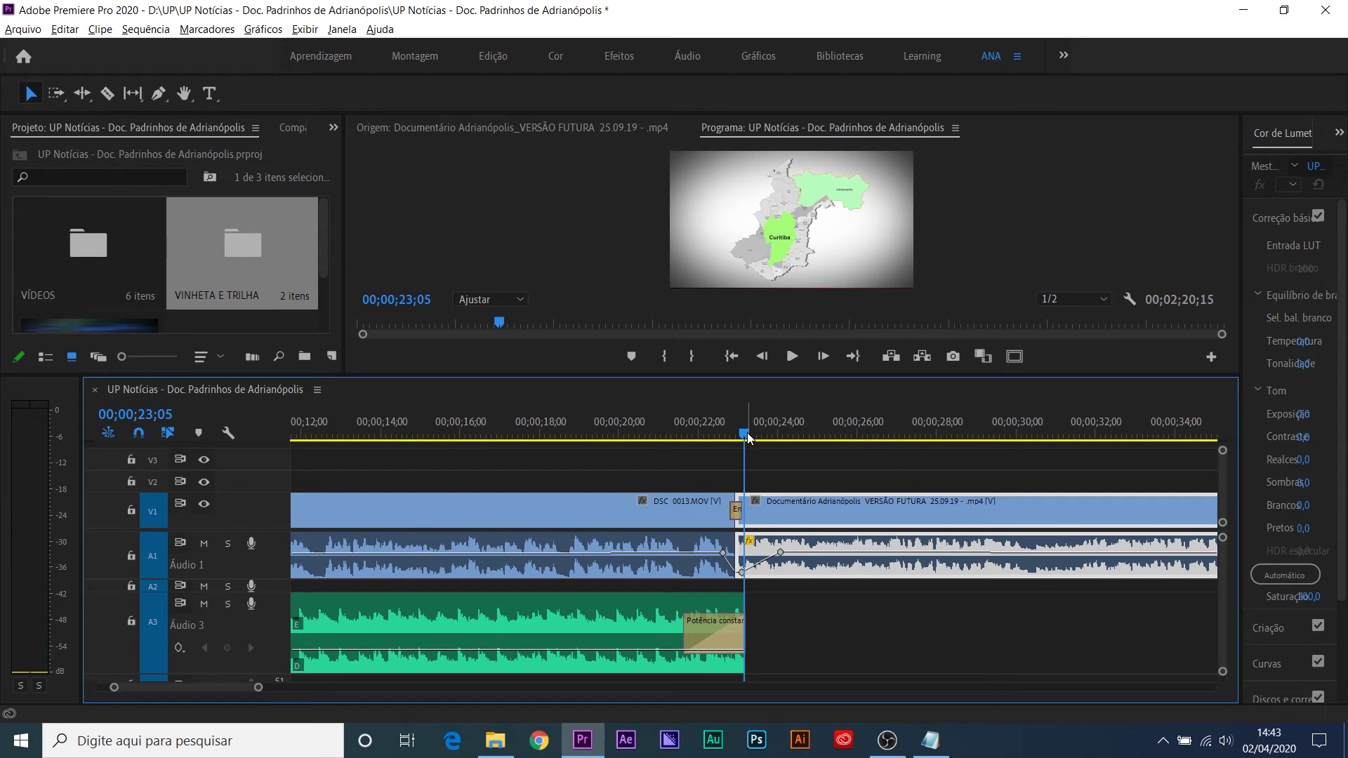
key(equal)
key(equal)
key(equal)
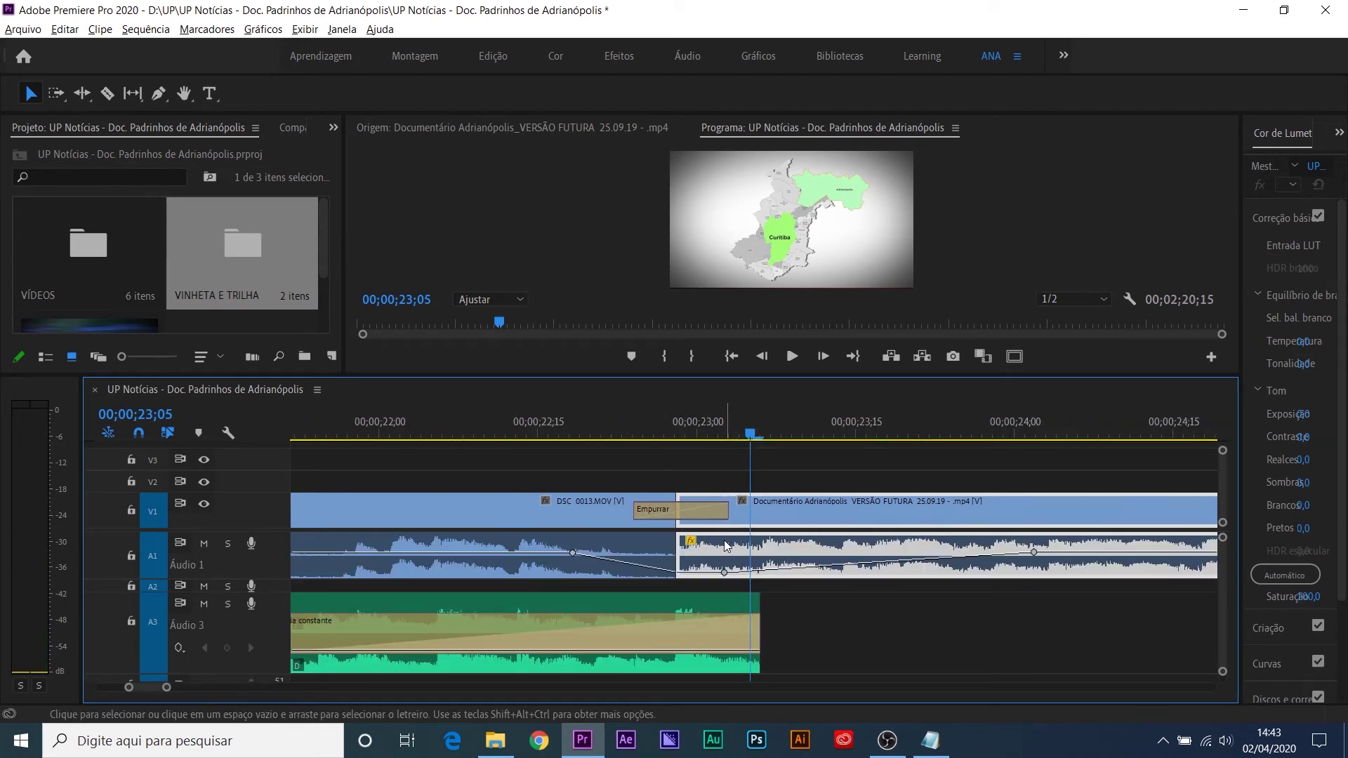
key(b)
drag(686, 549, 724, 555)
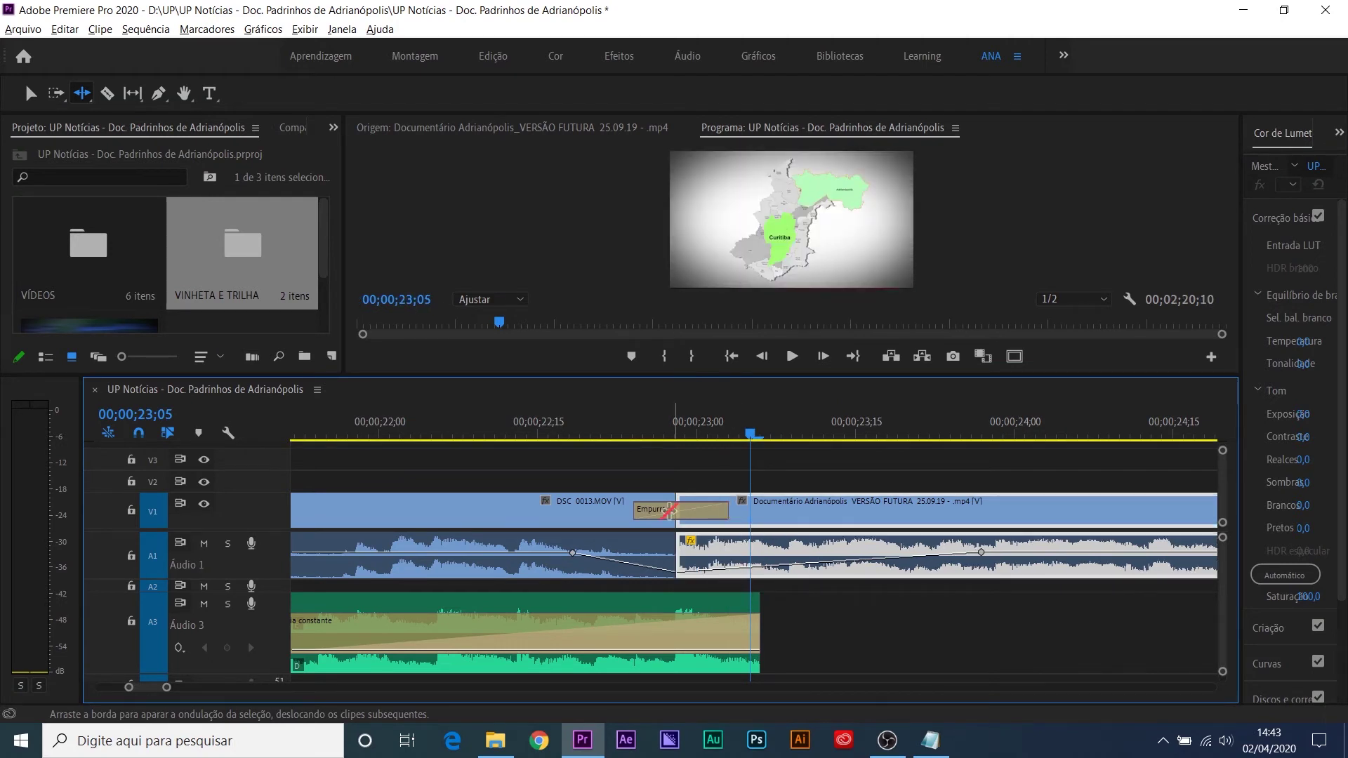
key(v)
Step: Play across the shortened documentary clip's start and undo the ripple trim
click(480, 422)
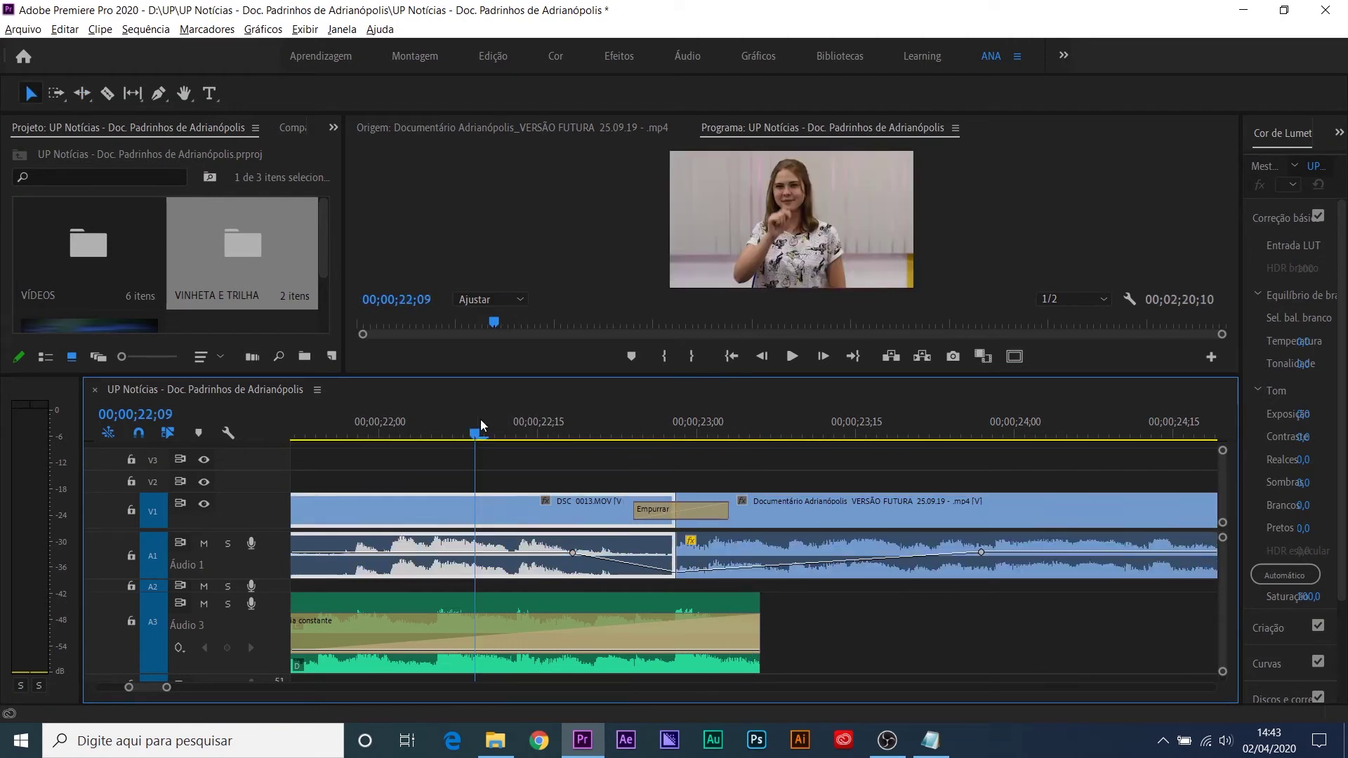
key(minus)
click(490, 423)
key(space)
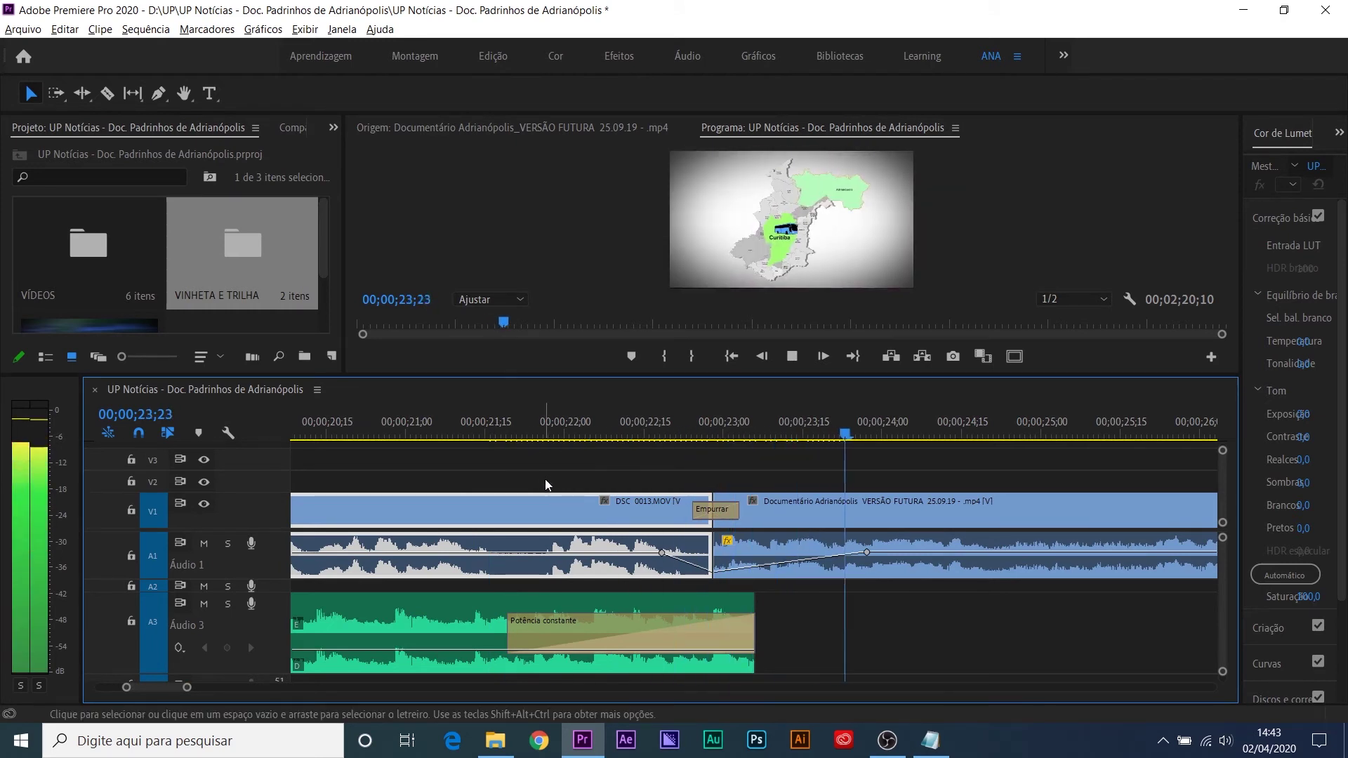
key(space)
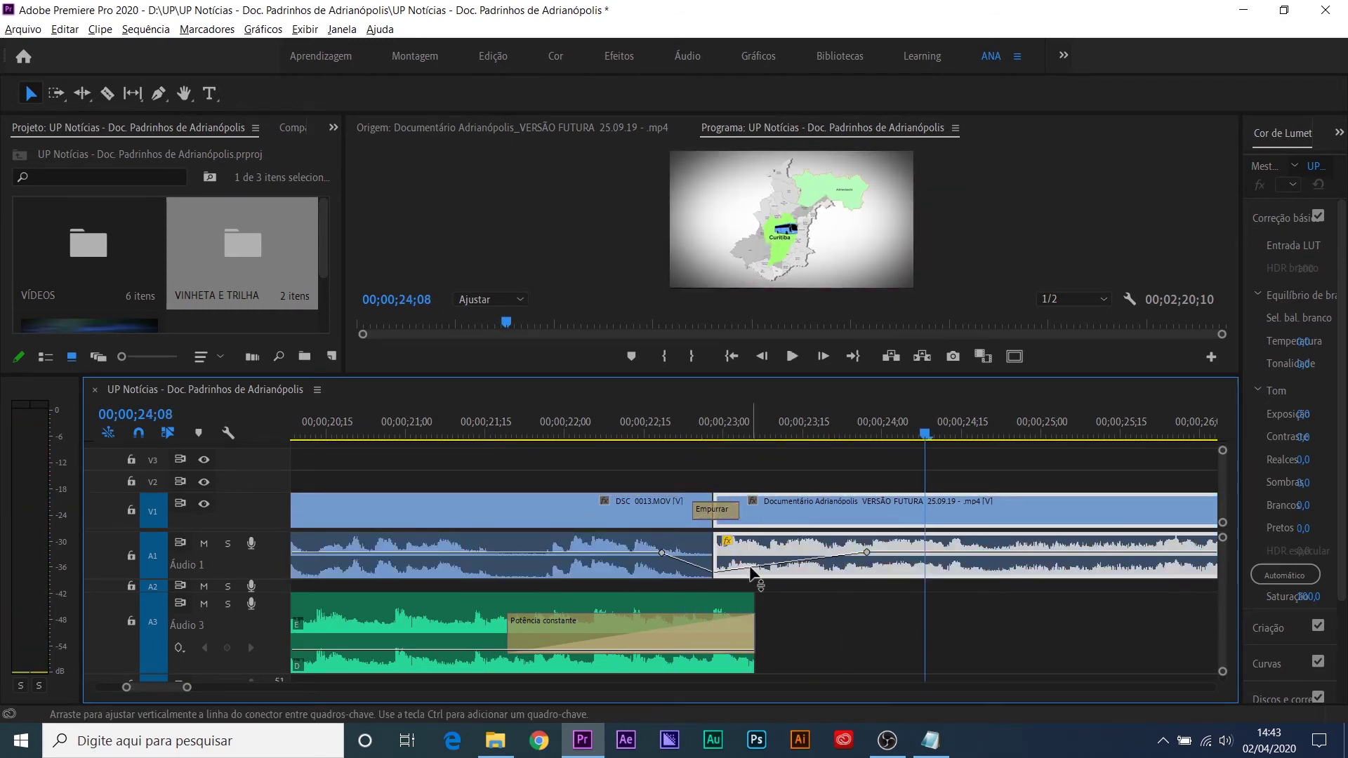
key(ctrl+z)
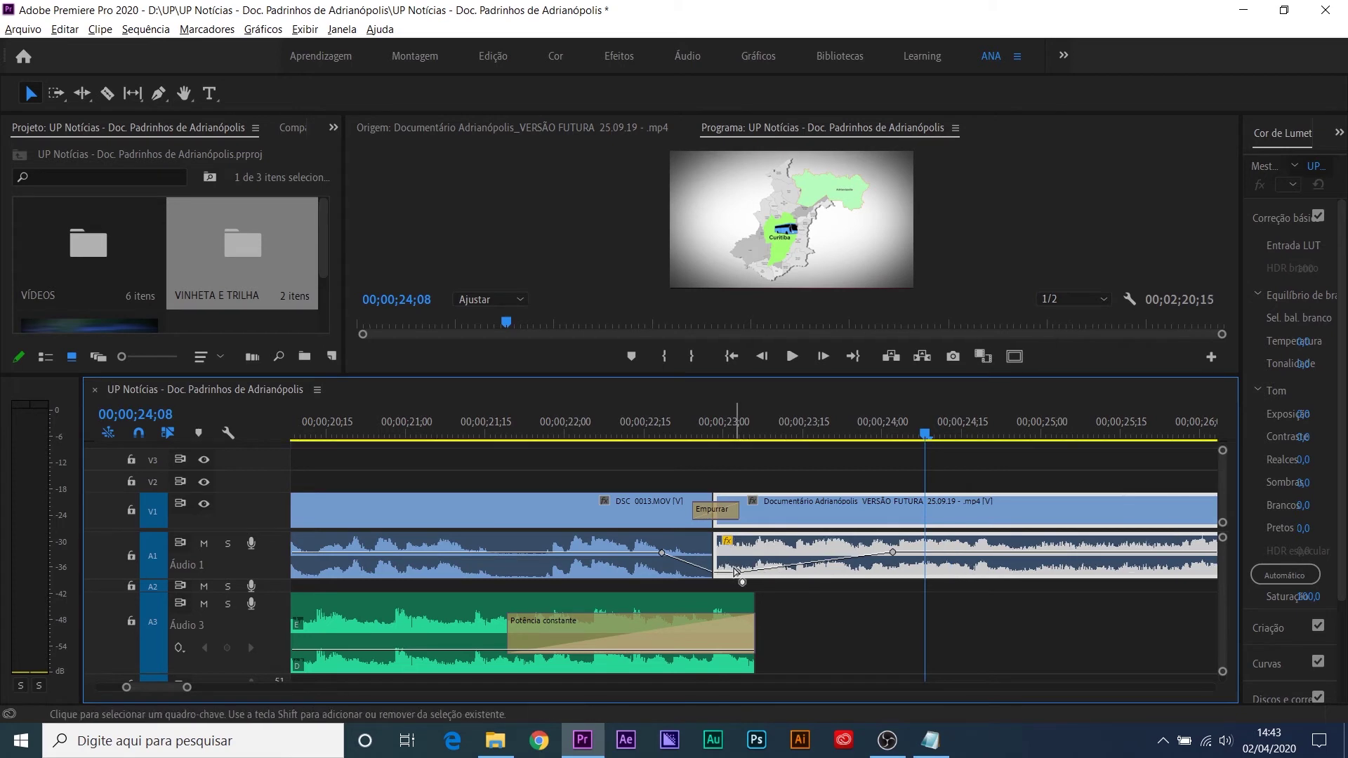
Step: Listen again to the music fade-out and the speech transition from DSC_0013.MOV into the documentary clip
click(463, 411)
key(space)
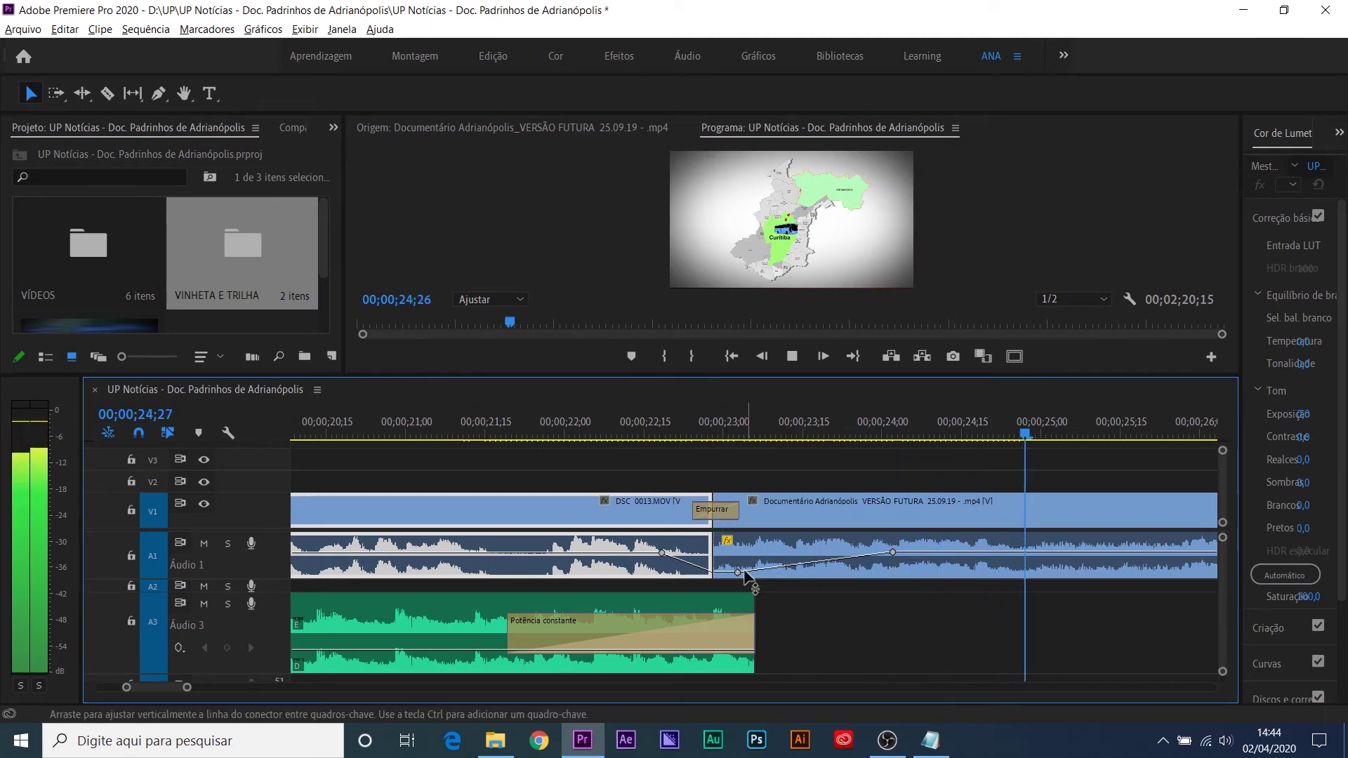
key(space)
click(682, 568)
key(minus)
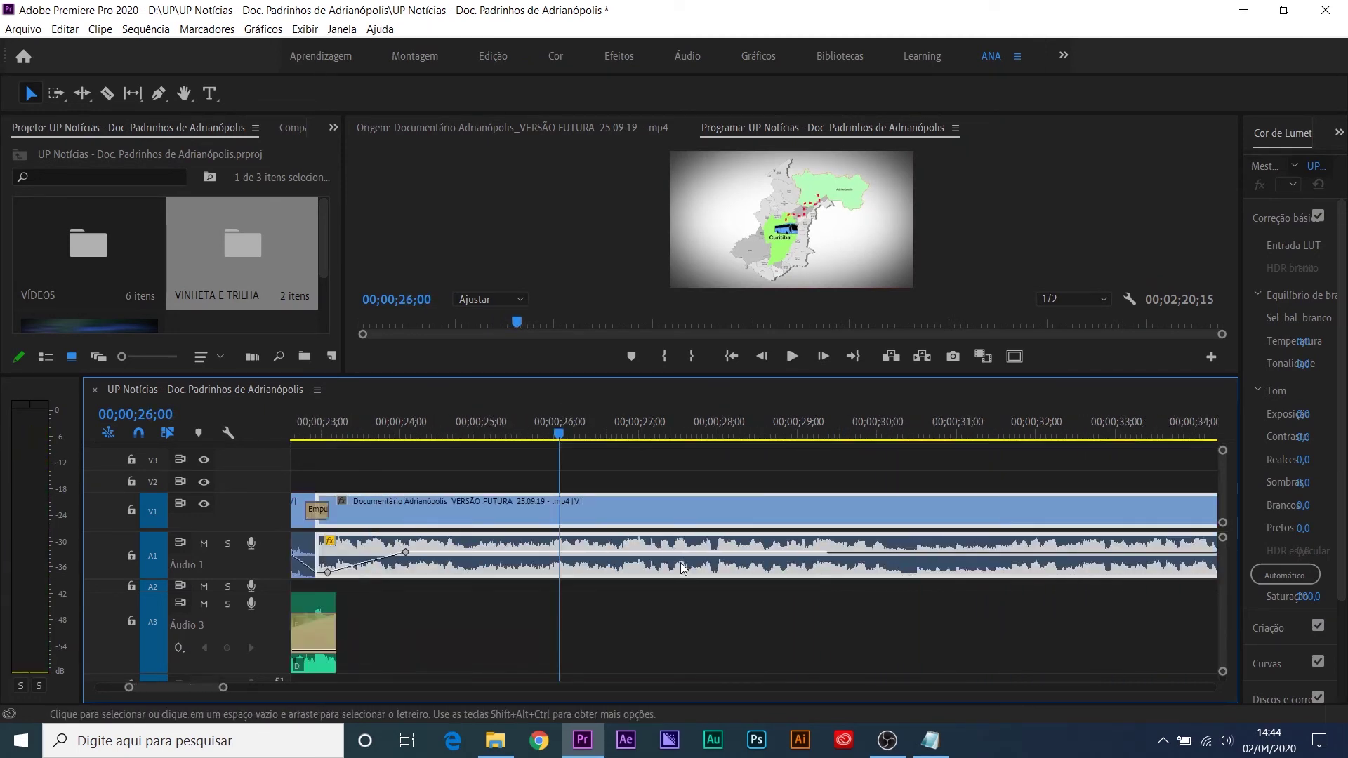
Step: Copy the background music clip from under DSC_0013.MOV and paste it onto Audio 3 at 00;01;55;11, where DSC_0020.MOV begins
key(minus)
key(minus)
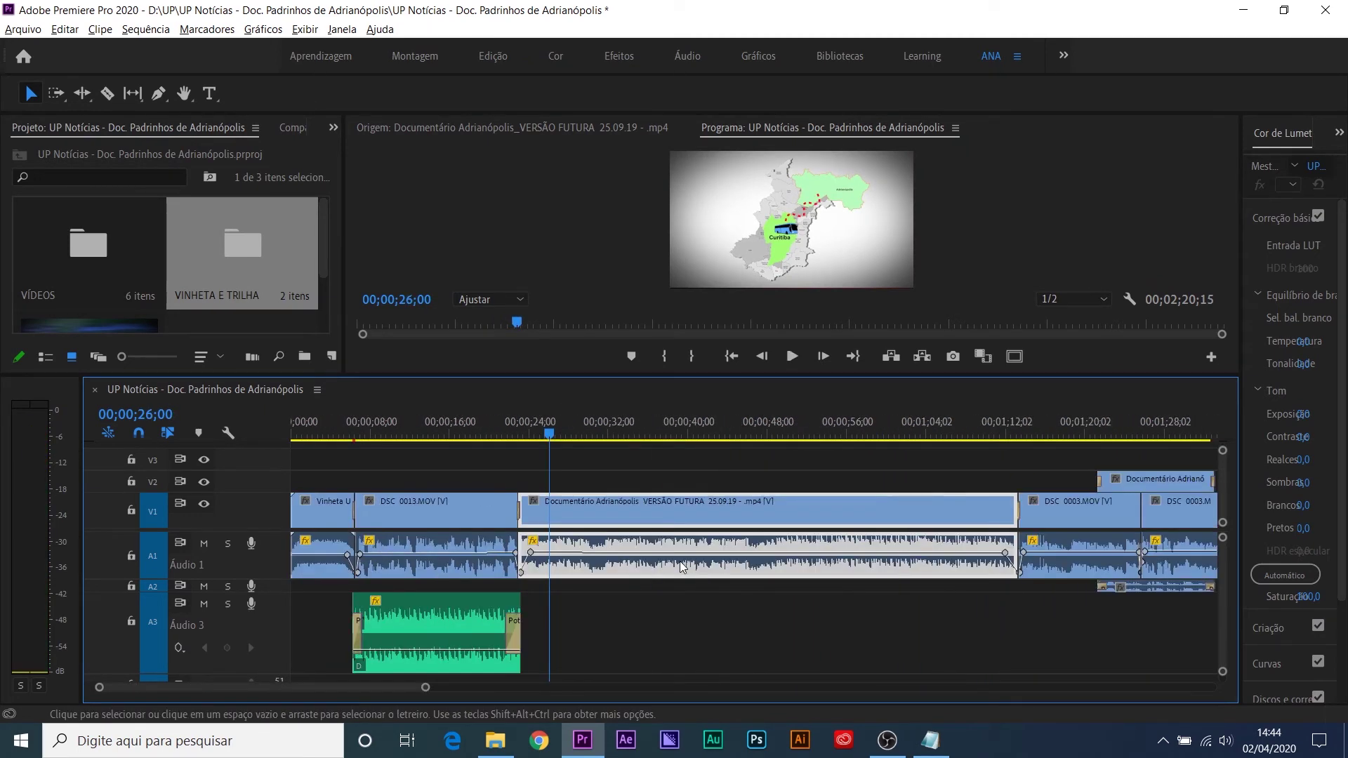
click(434, 604)
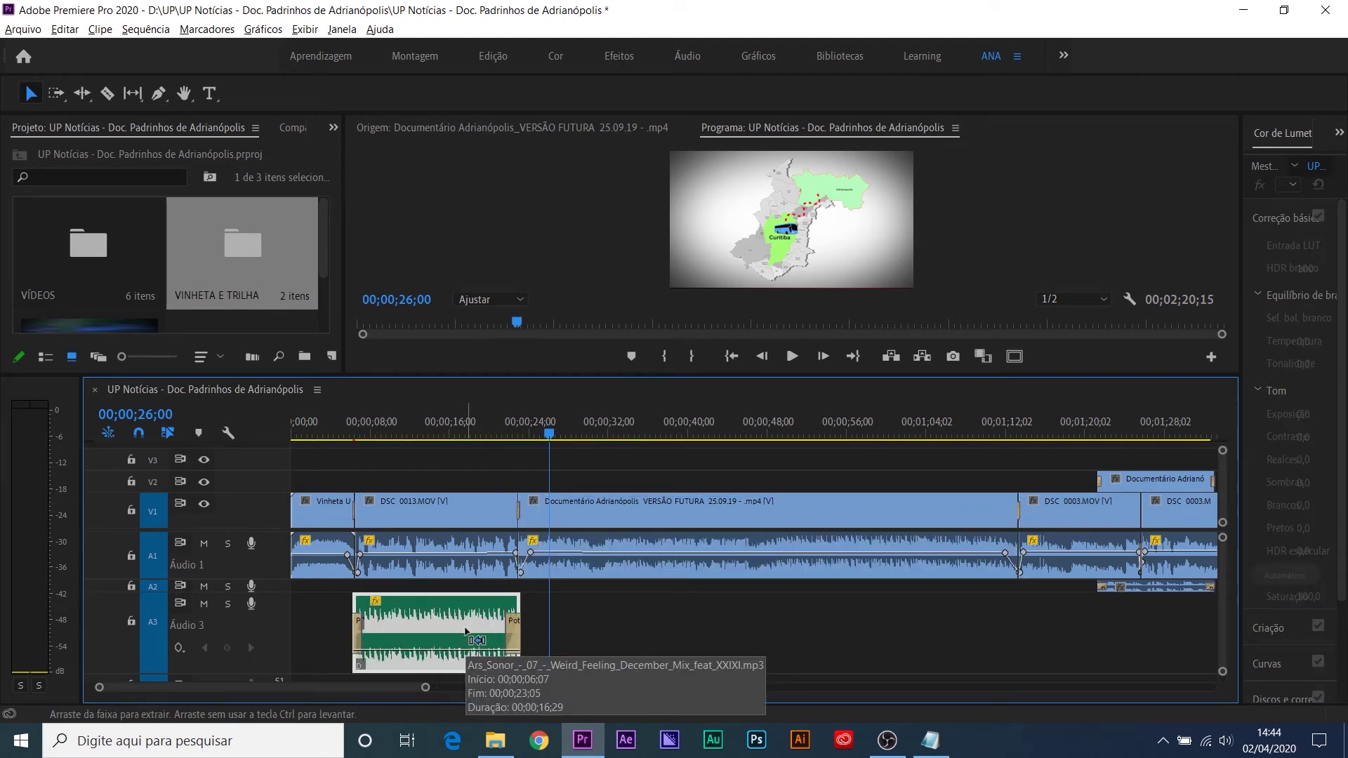
key(minus)
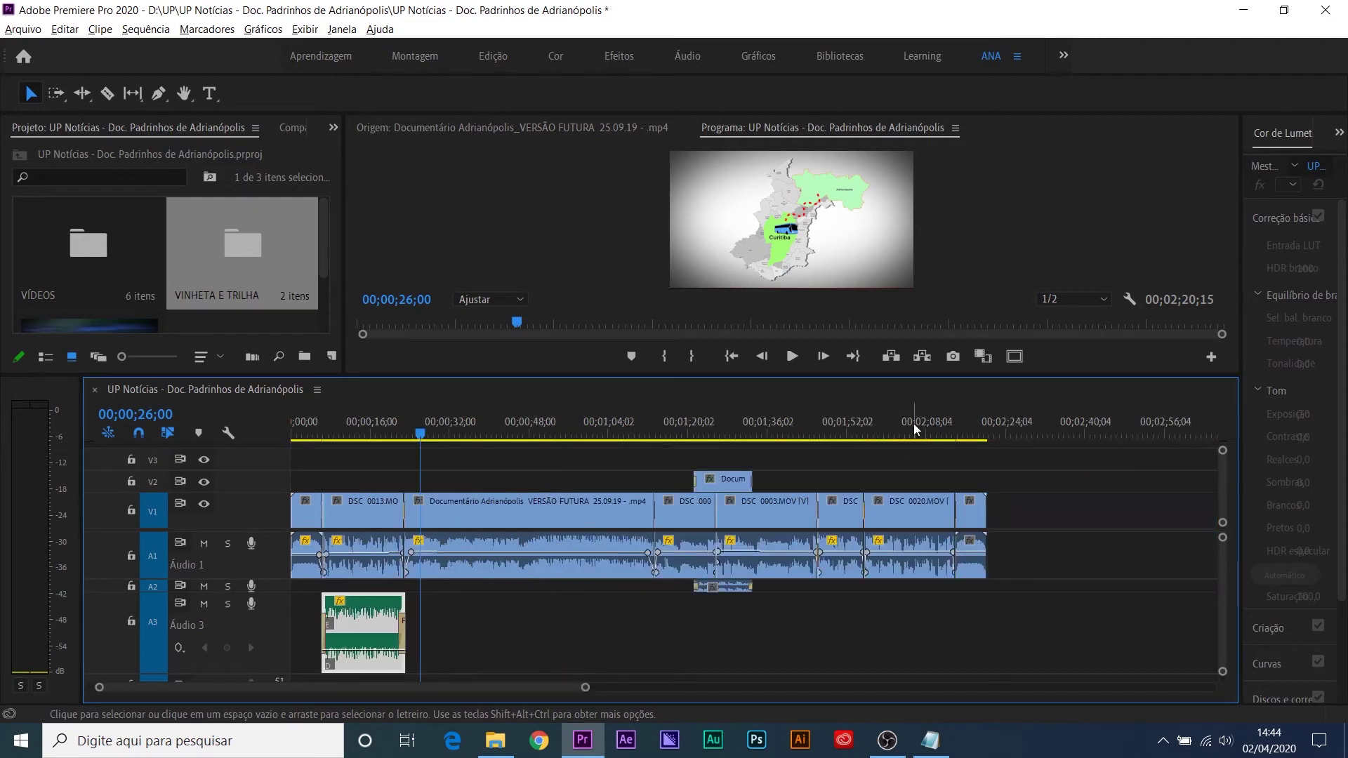
click(880, 415)
key(equal)
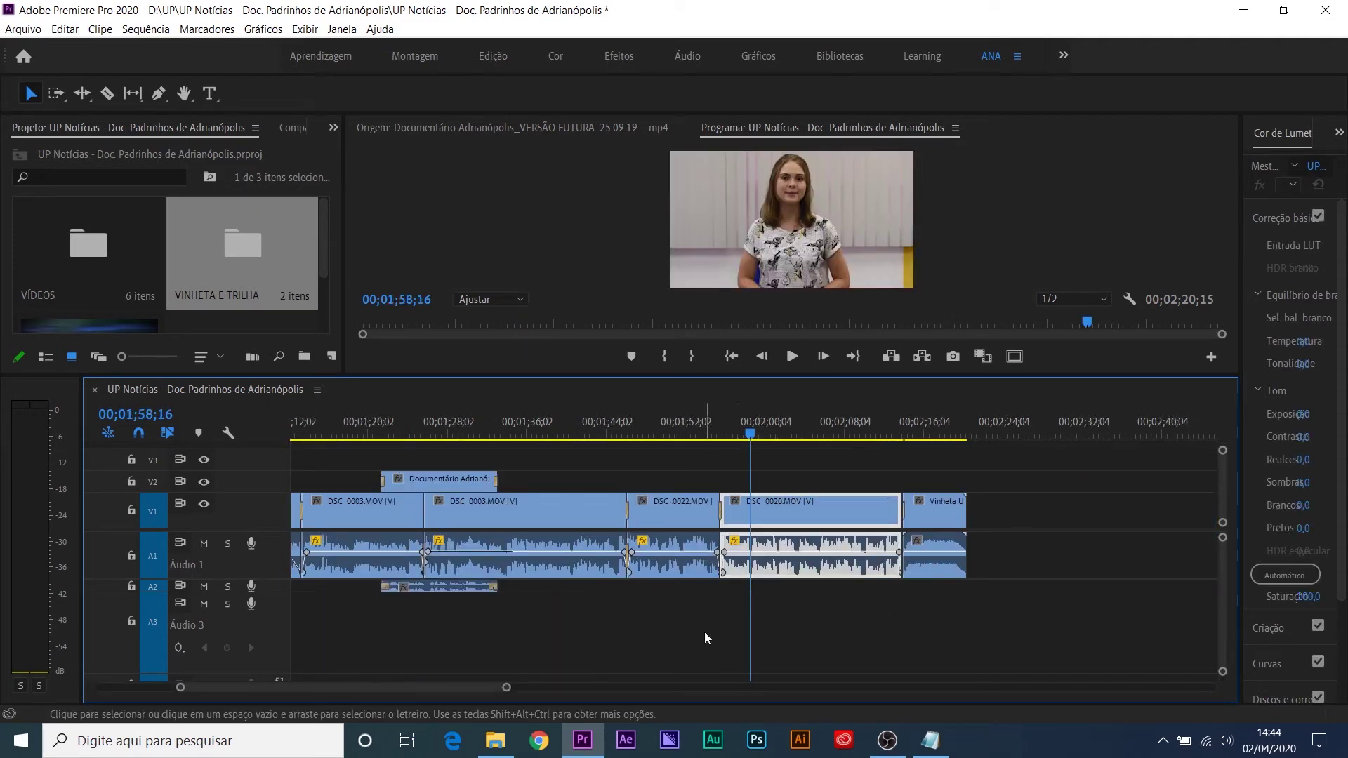
click(726, 621)
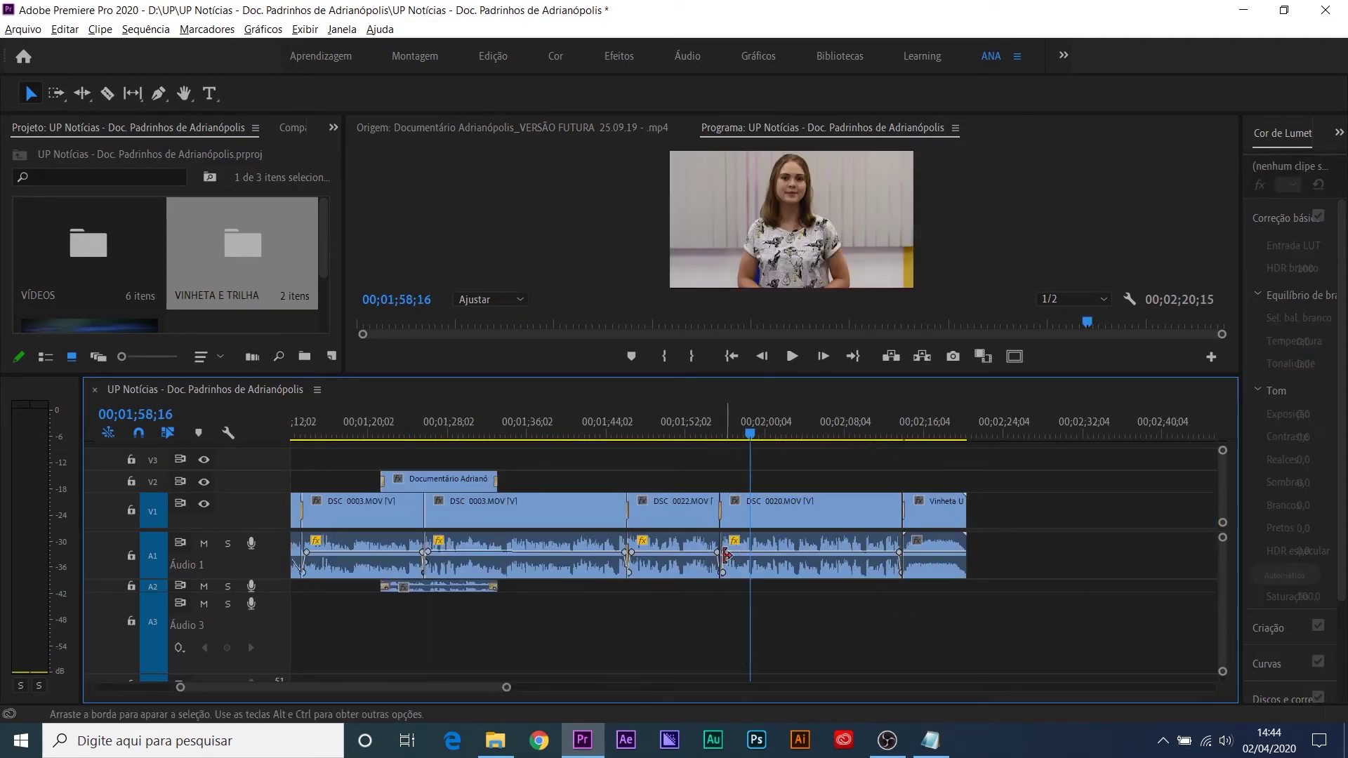
click(718, 435)
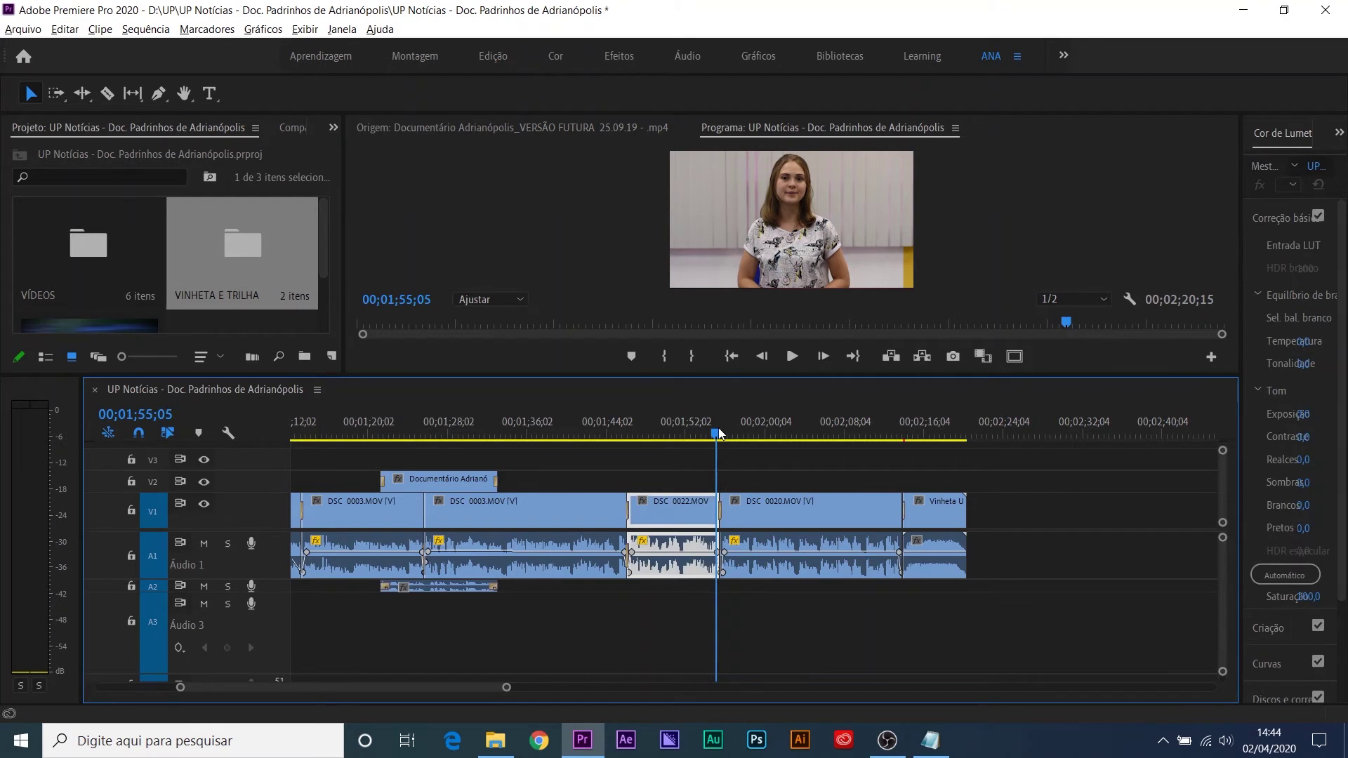
click(736, 634)
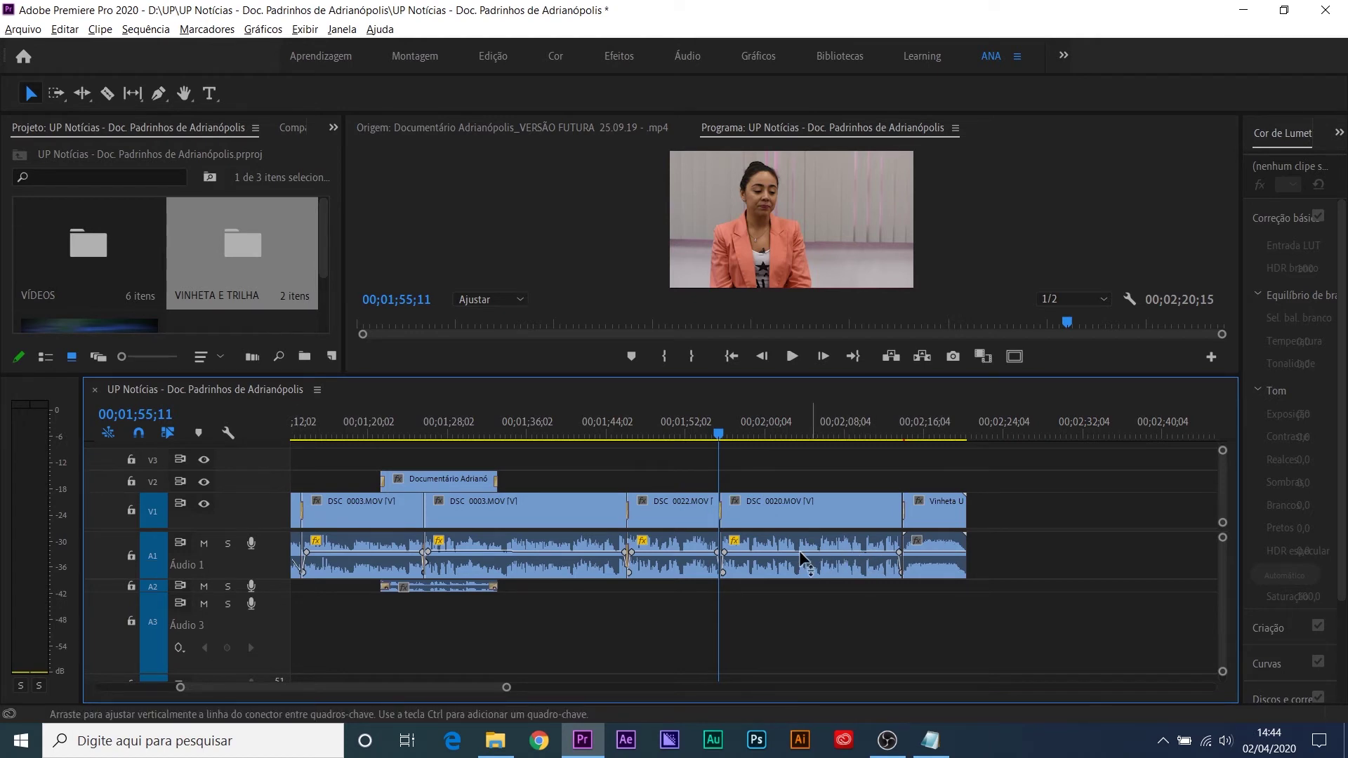
click(160, 558)
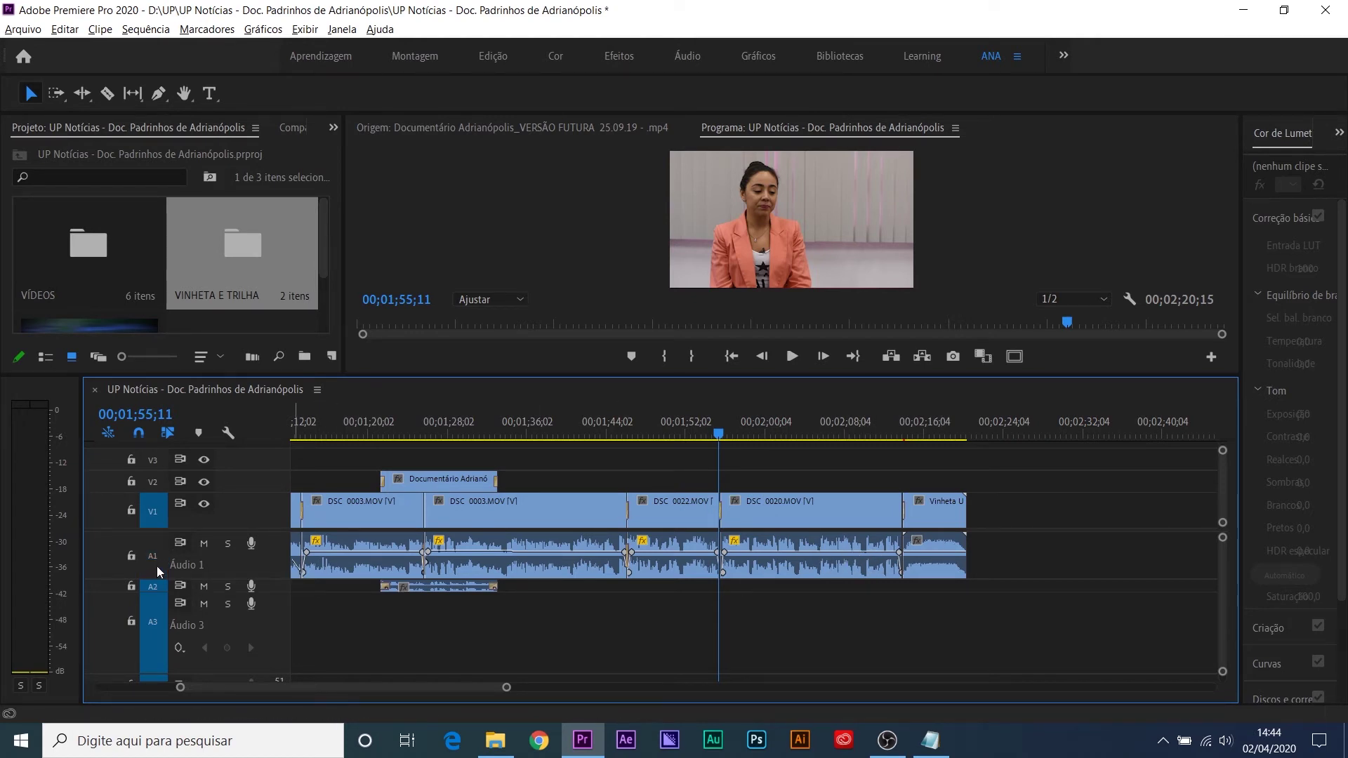
click(152, 587)
key(ctrl+v)
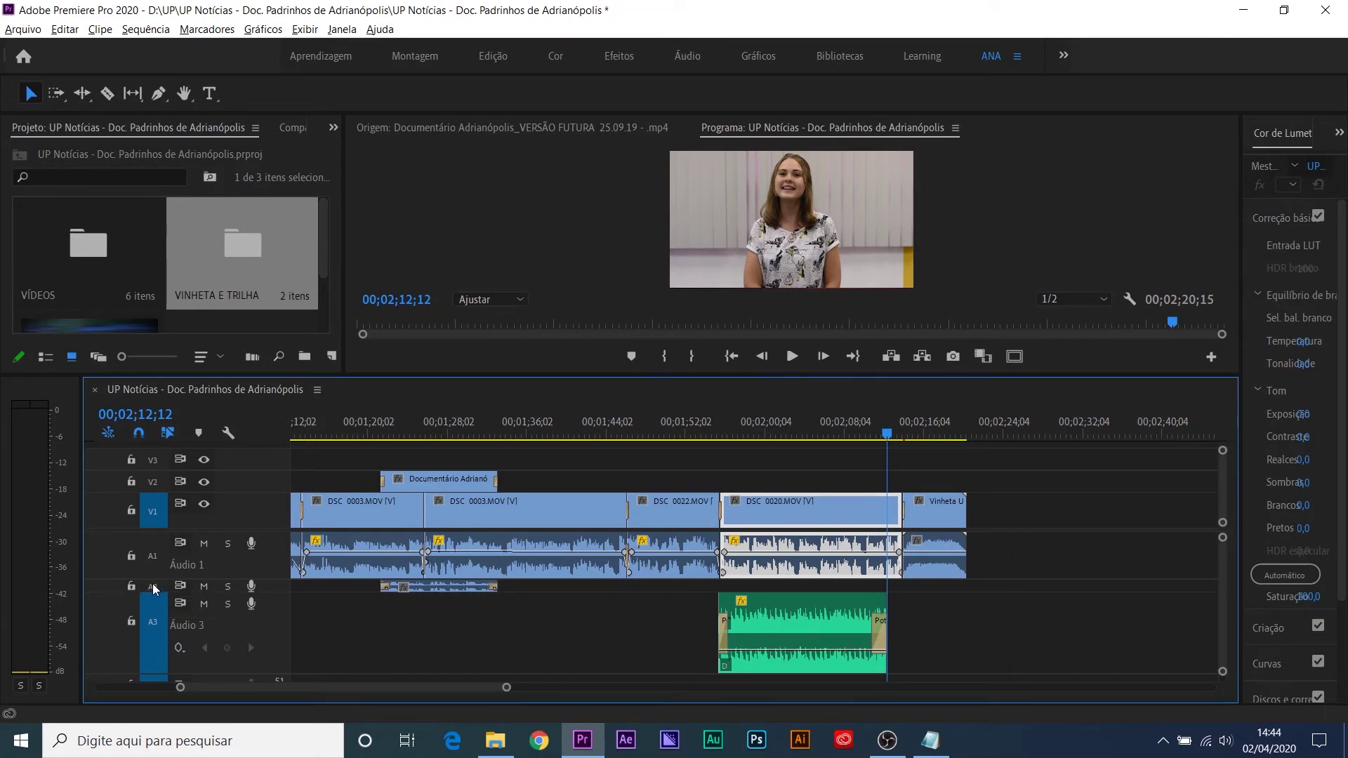
Step: Play the transition from DSC_0022.MOV into DSC_0020.MOV to check how the pasted music fades in
key(=)
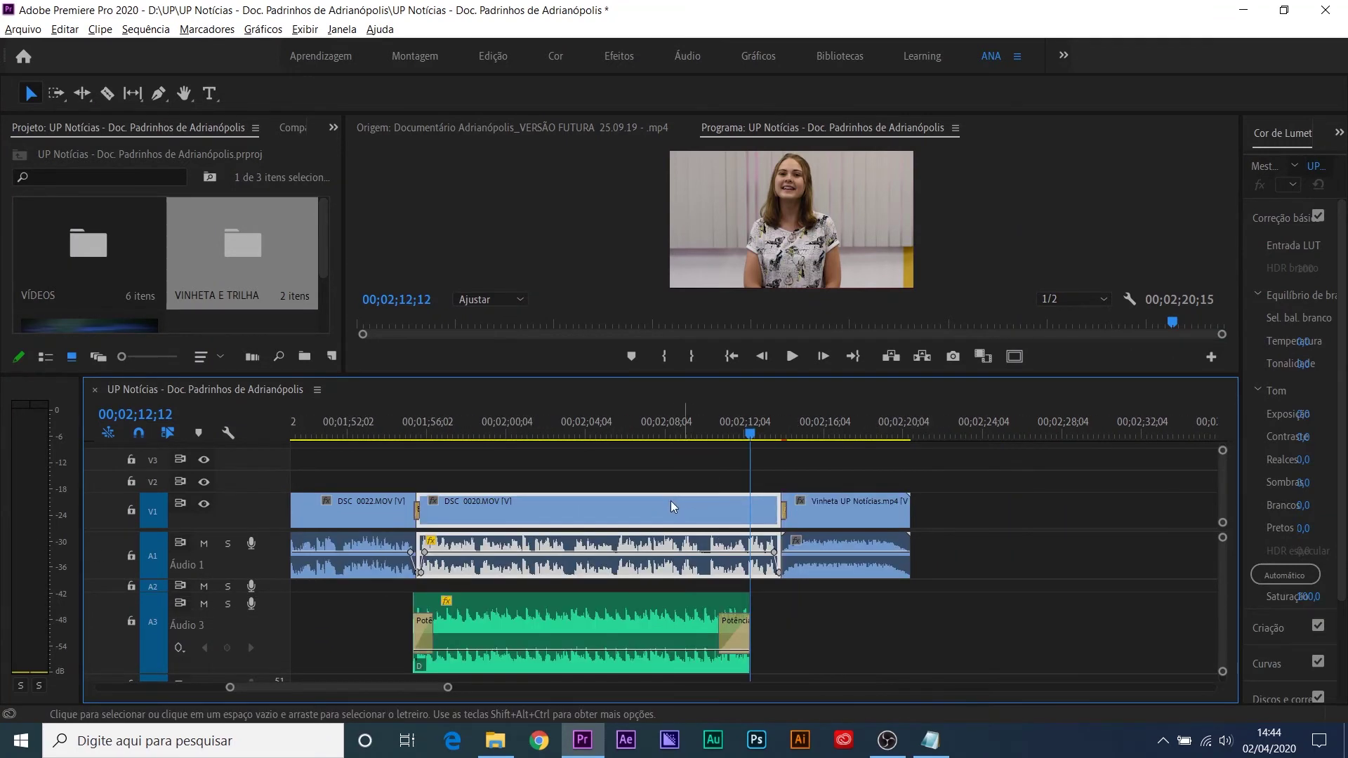
click(402, 420)
key(=)
key(=)
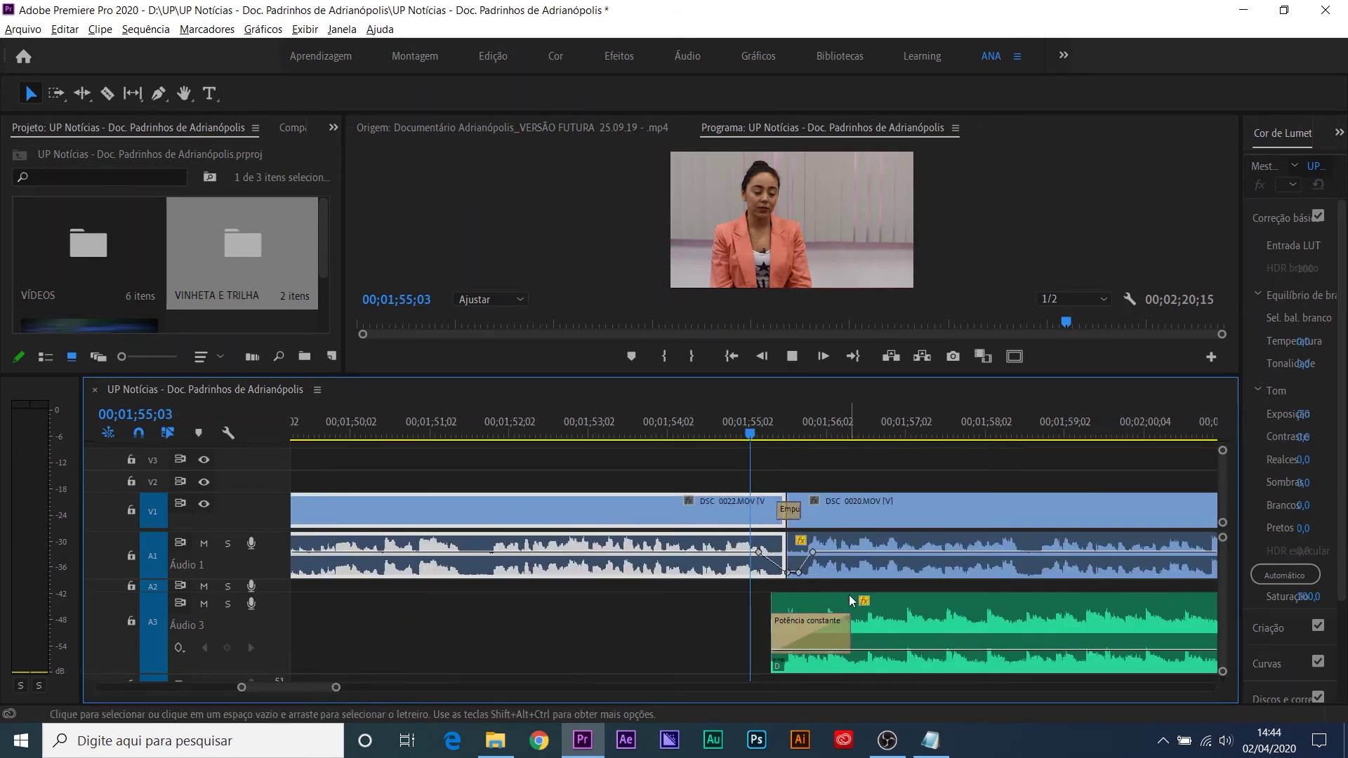
key(space)
Step: Extend the end of the pasted music clip to just past the start of the closing Vinheta UP Notícias.mp4
key(minus)
key(minus)
key(minus)
click(931, 423)
key(equal)
key(equal)
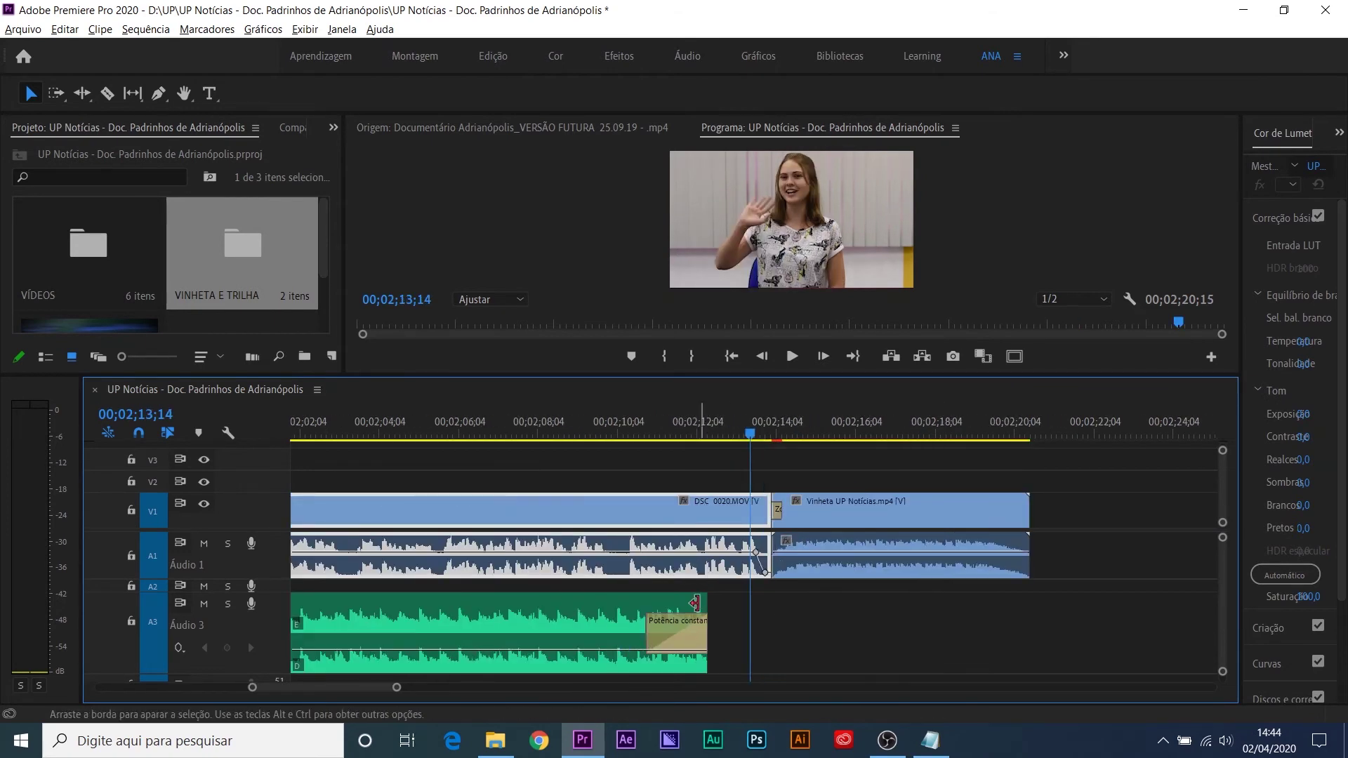
drag(694, 602, 806, 613)
key(equal)
Step: Play from about 00;02;11;26 to check the music fade-out into the closing Vinheta UP Notícias.mp4
click(626, 417)
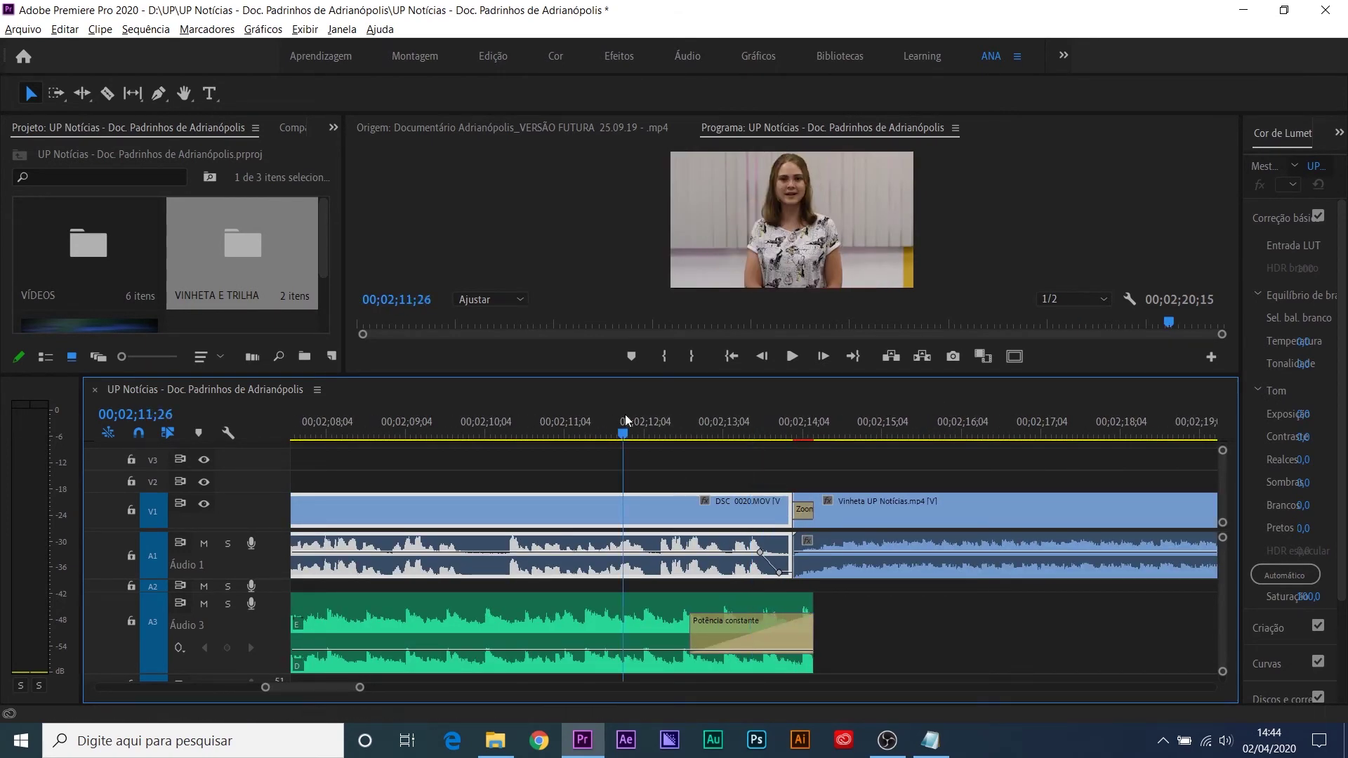
key(space)
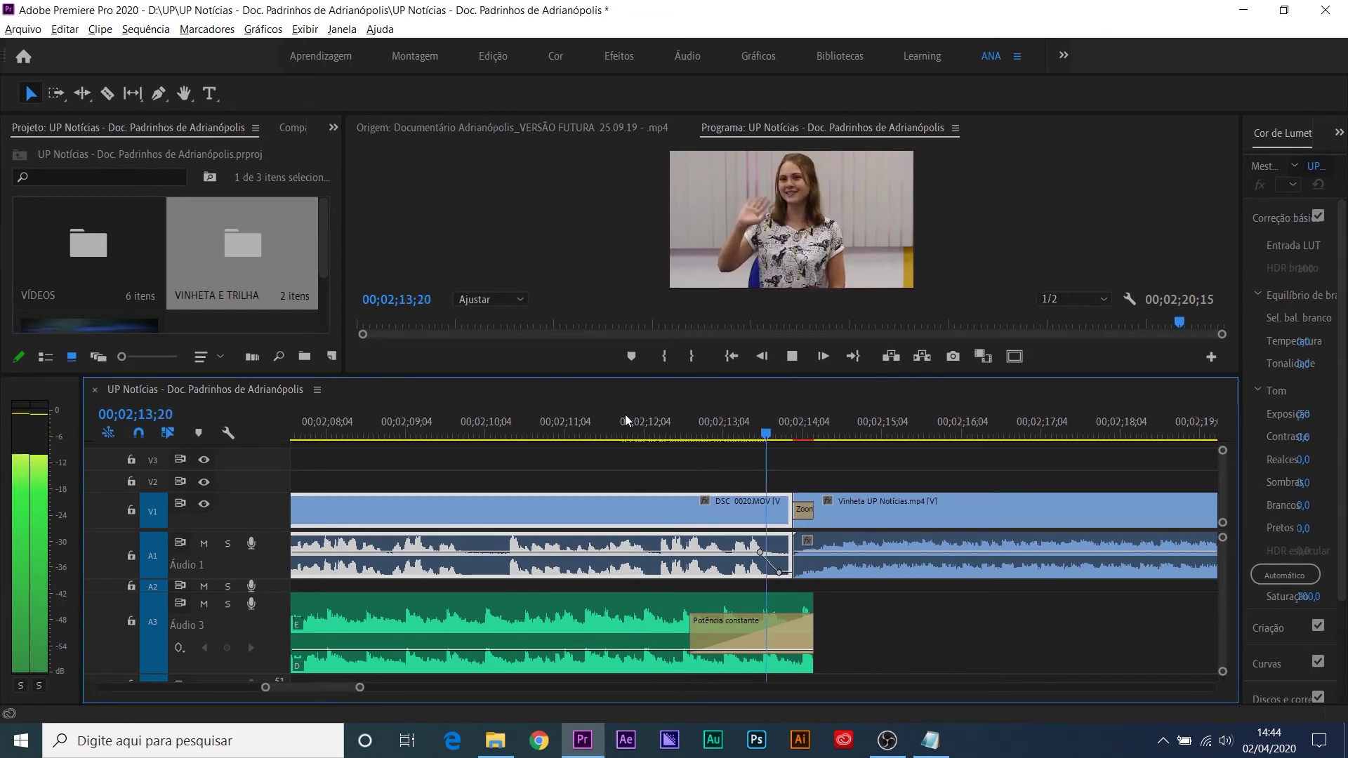
key(space)
key(minus)
key(minus)
key(minus)
key(minus)
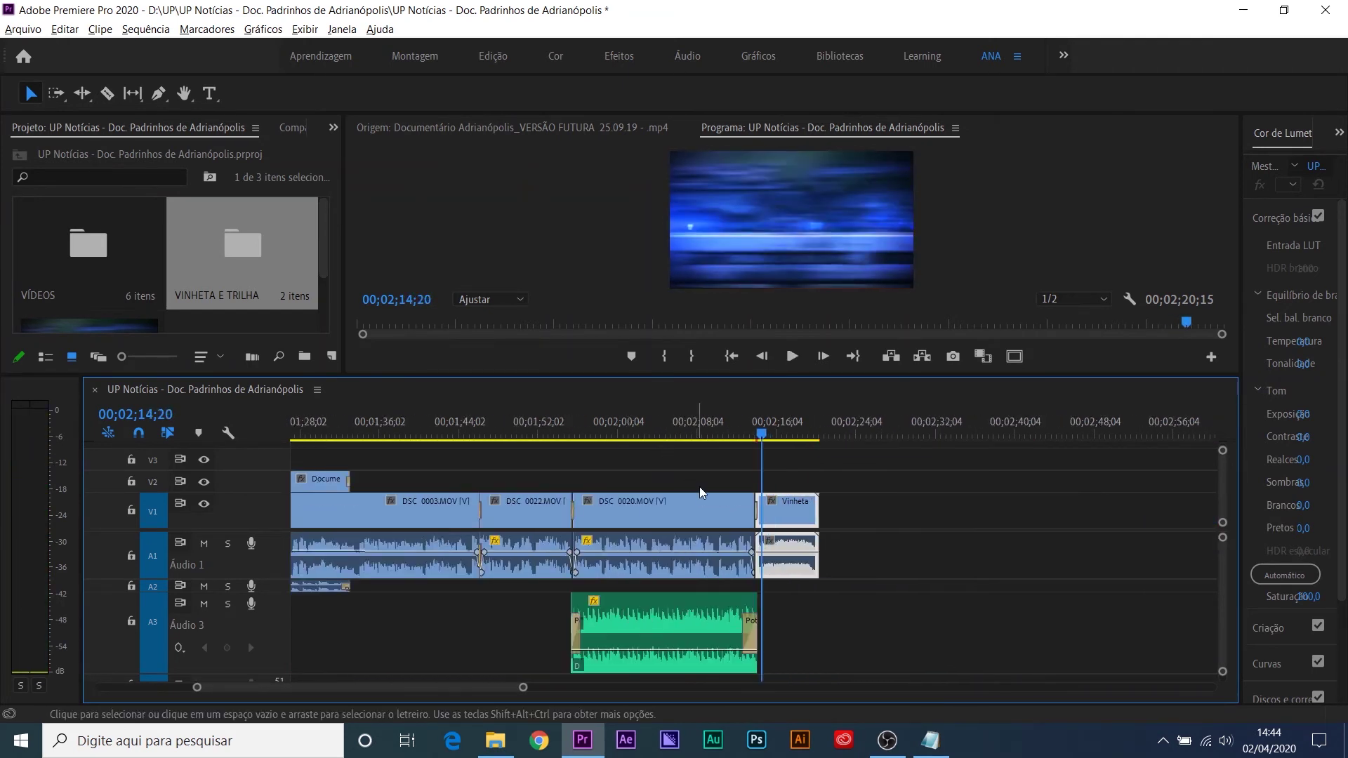
Step: Make room for a larger Program monitor by shortening the Audio 3 track and the timeline area, and save the project
key(minus)
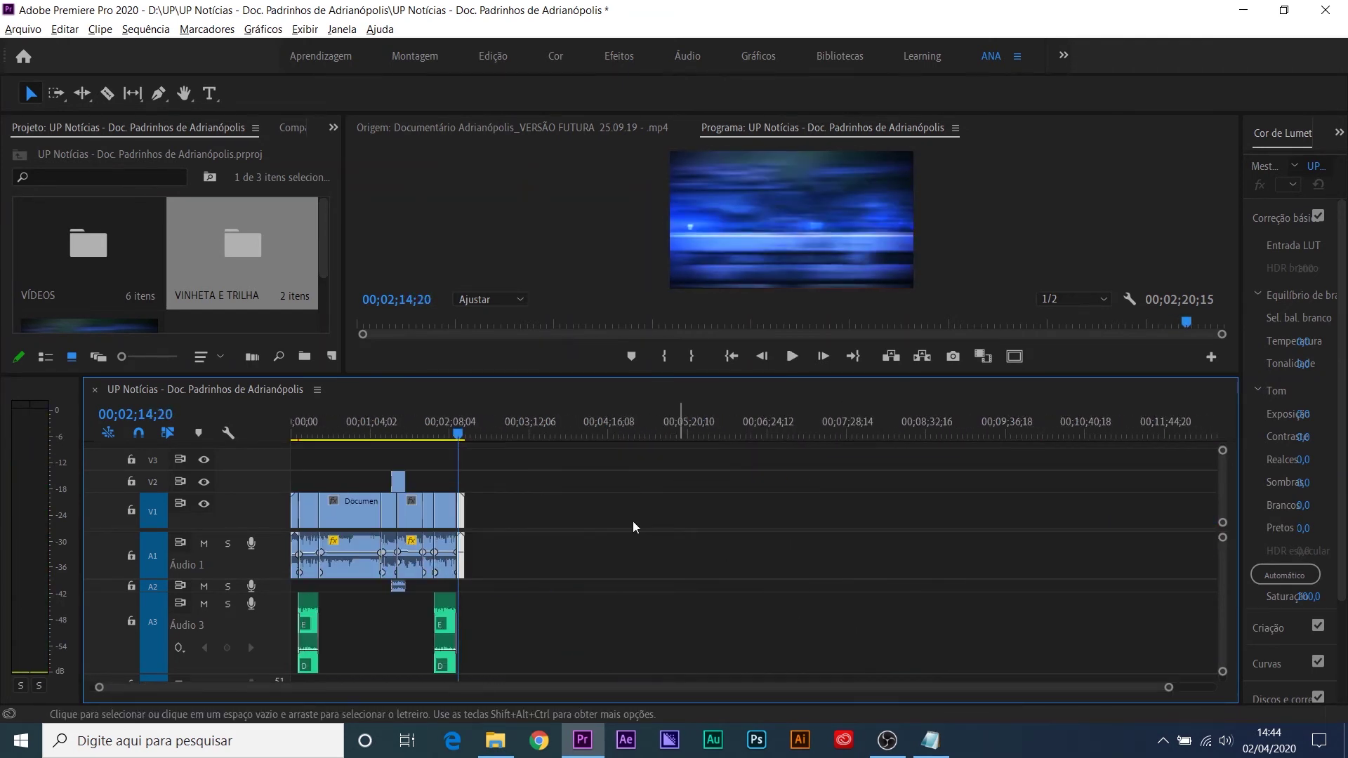
click(333, 423)
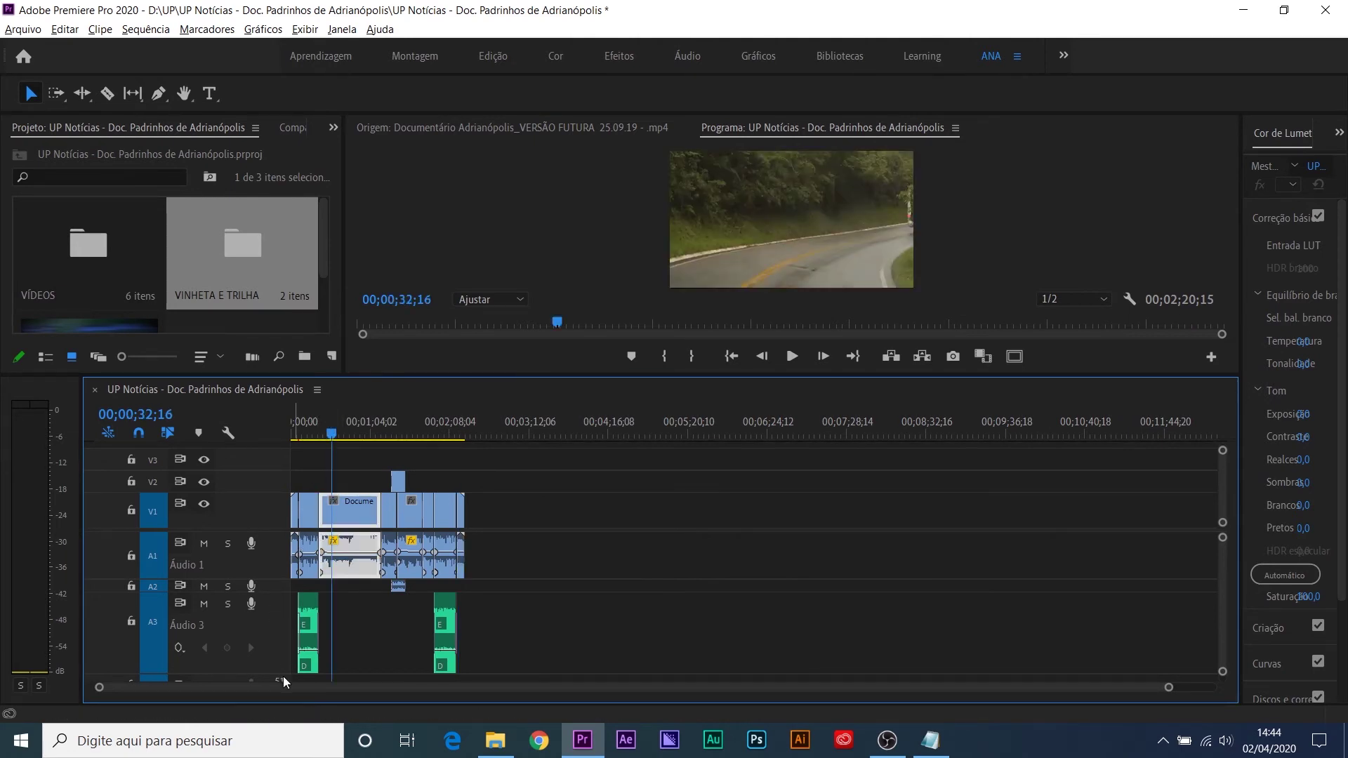
drag(283, 676, 279, 636)
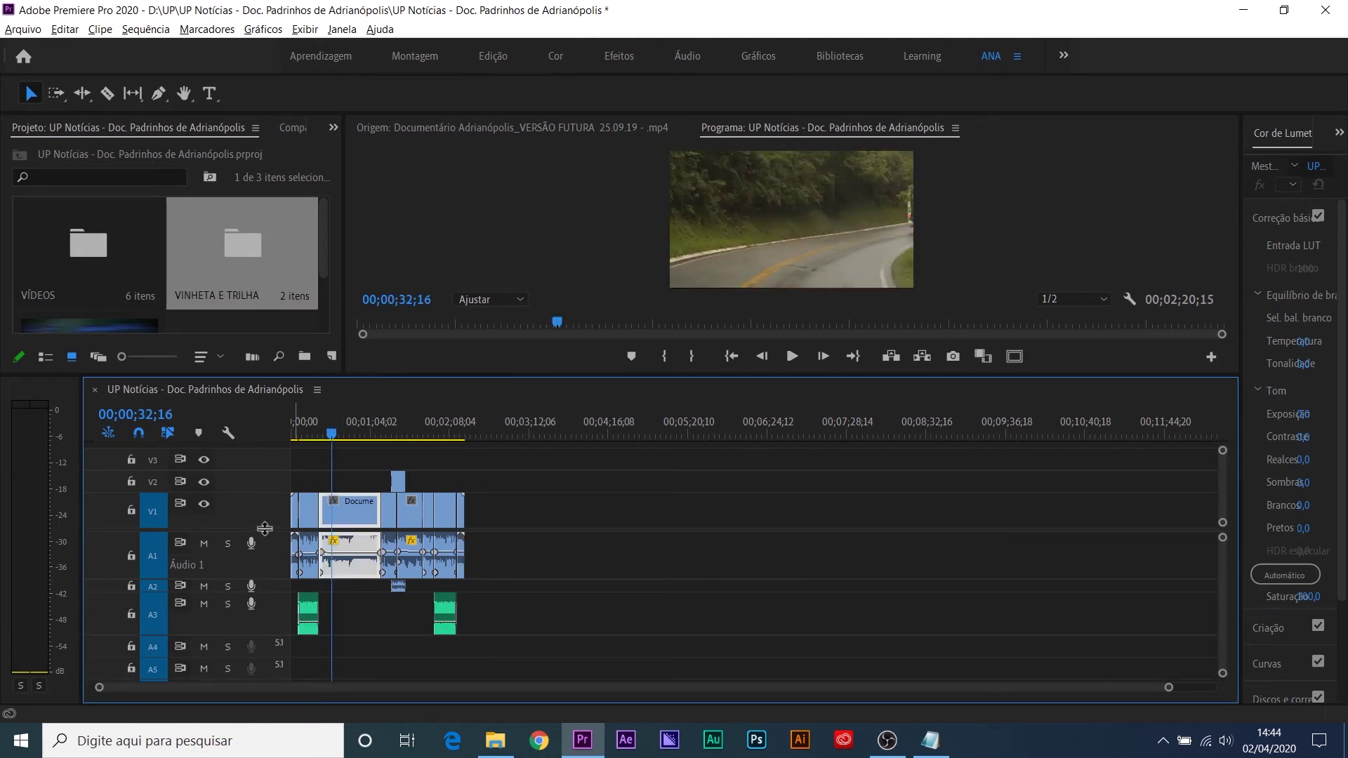
drag(270, 528, 271, 555)
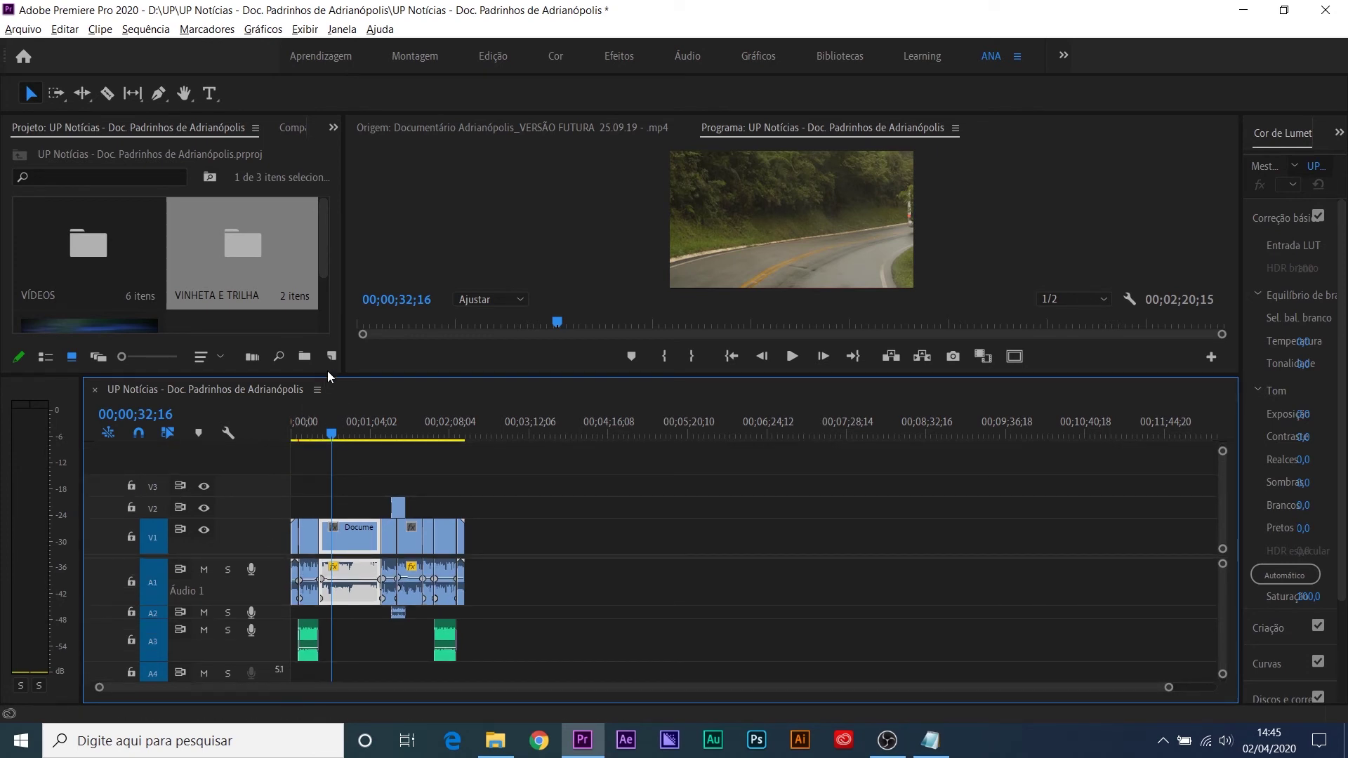
drag(330, 373, 338, 428)
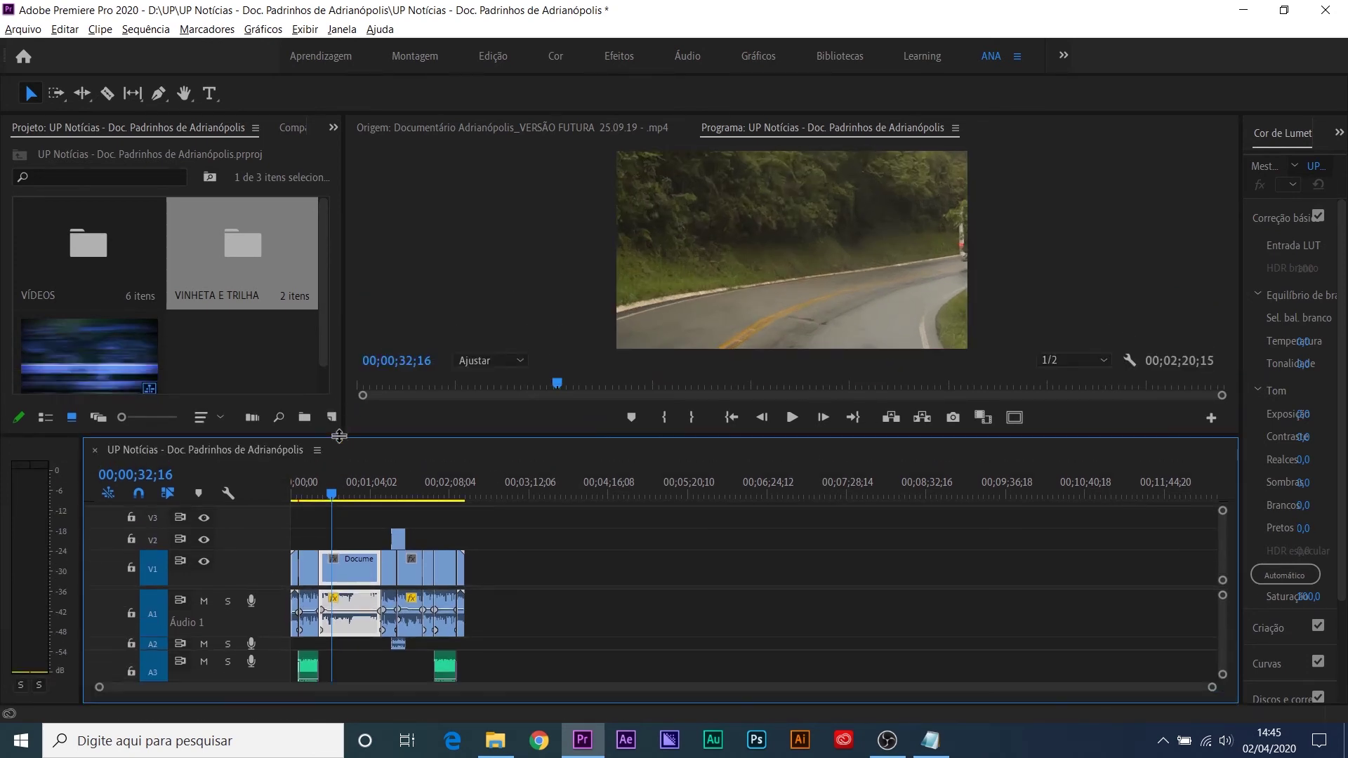
key(backslash)
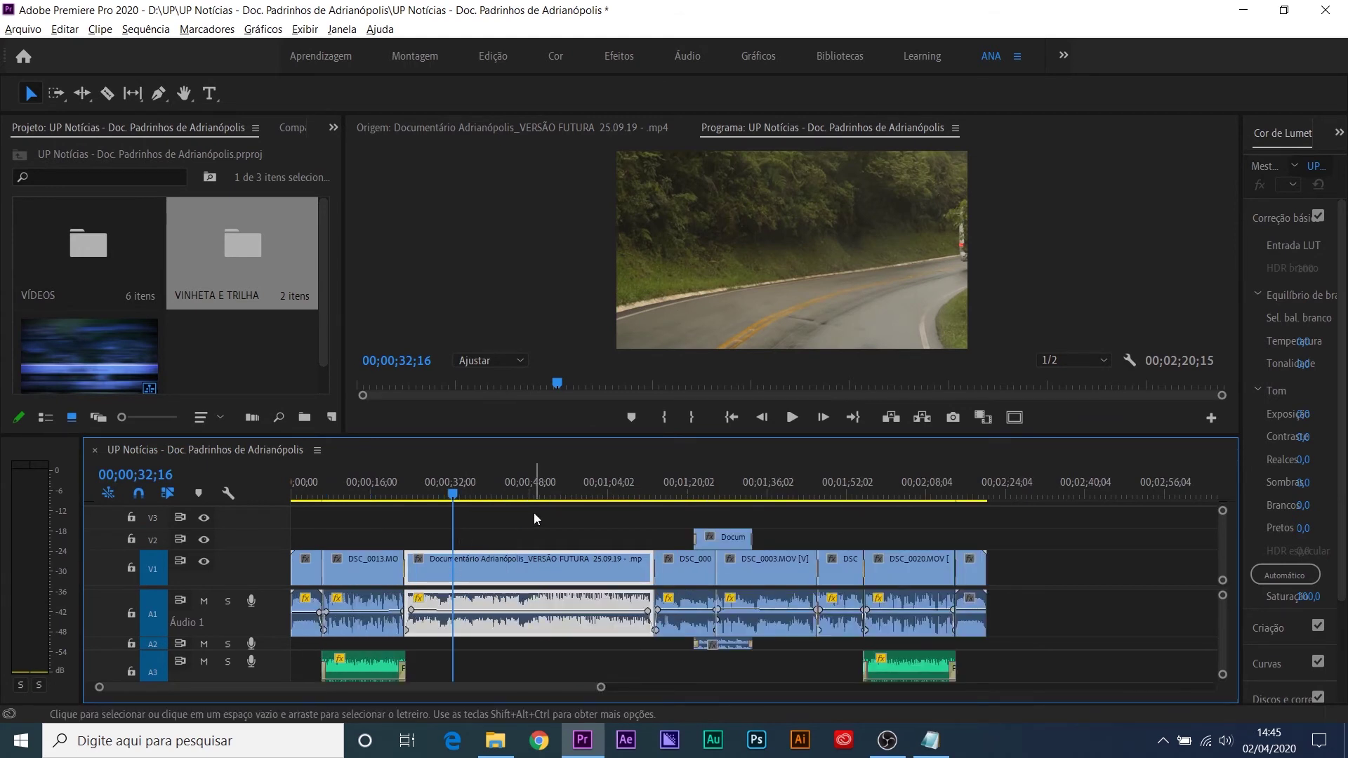
key(ctrl+s)
Step: Show a frame of DSC_0013.MOV and rearrange the workspace with a narrower project area, wider Lumetri Color controls and a taller Program monitor
click(360, 492)
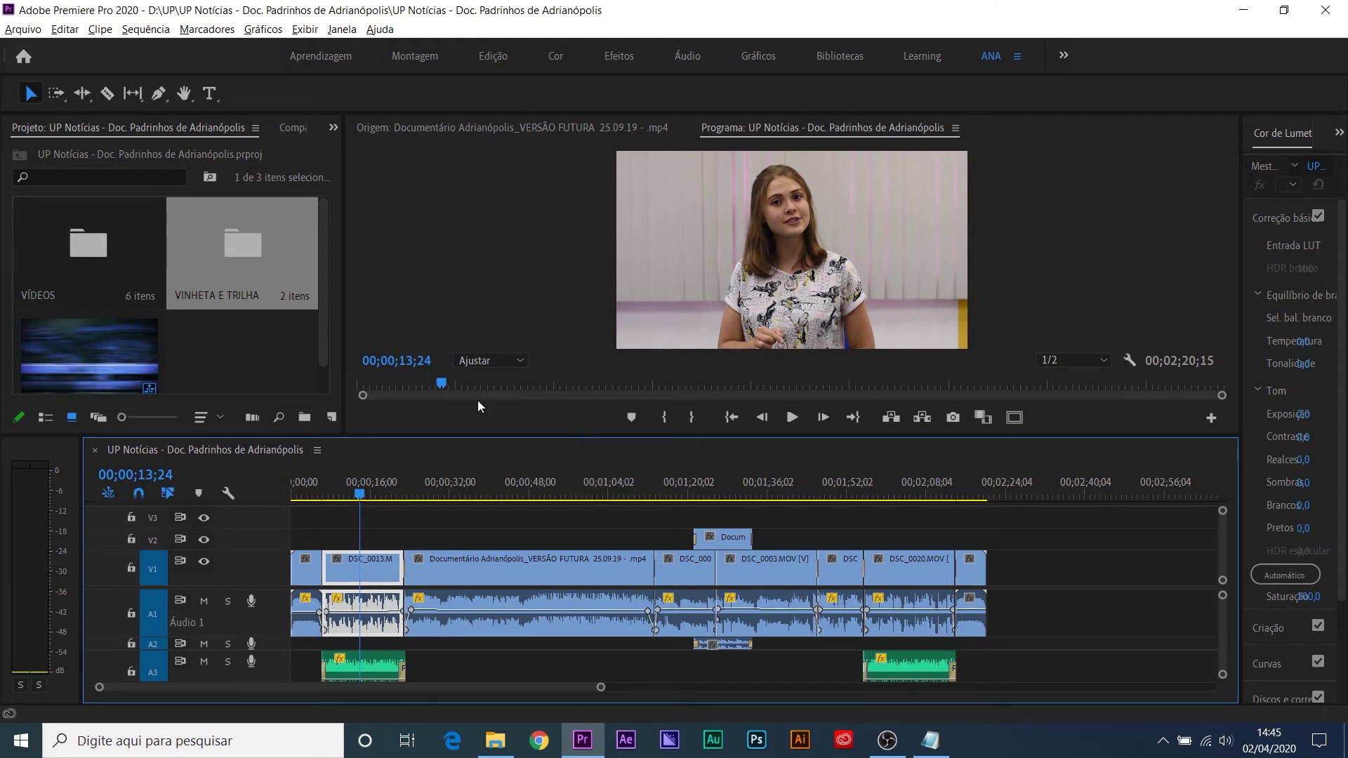
drag(343, 299, 292, 290)
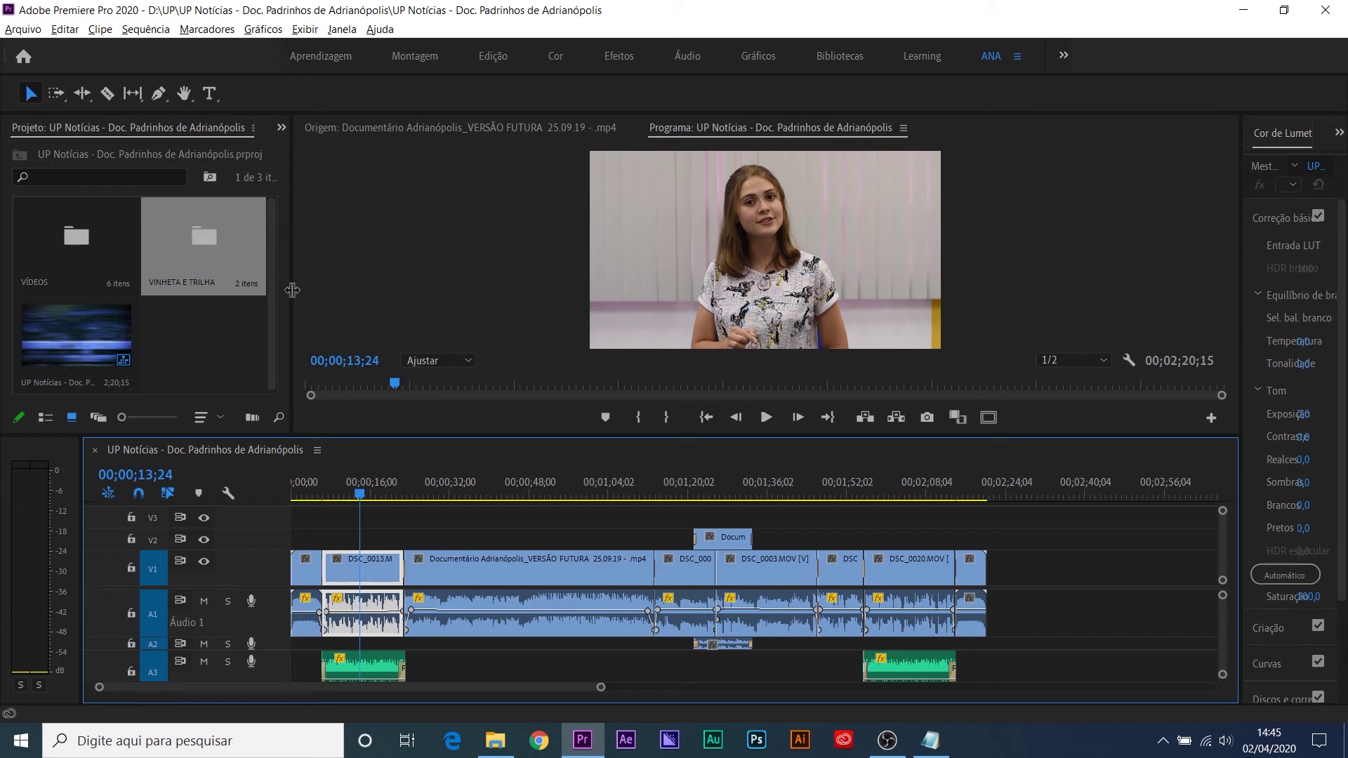
drag(1241, 363, 1118, 354)
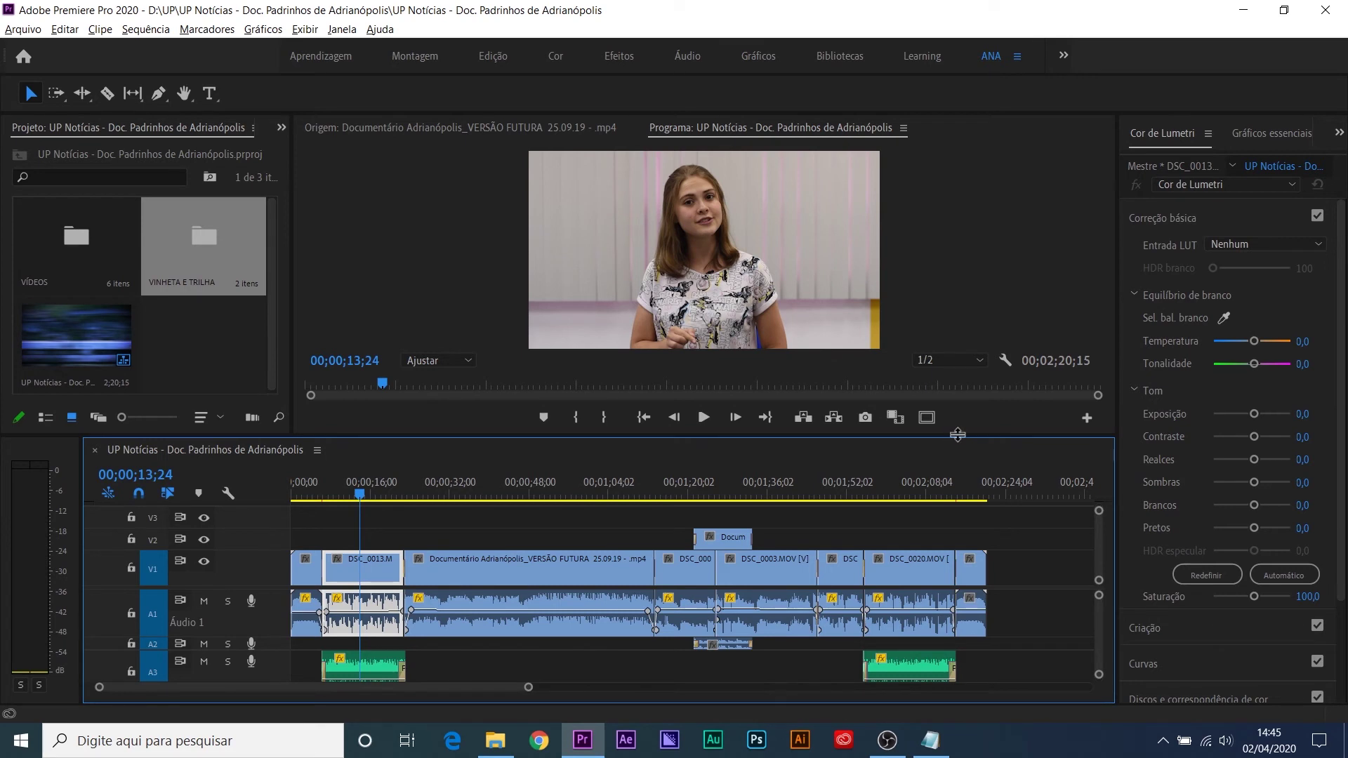
drag(957, 435, 959, 477)
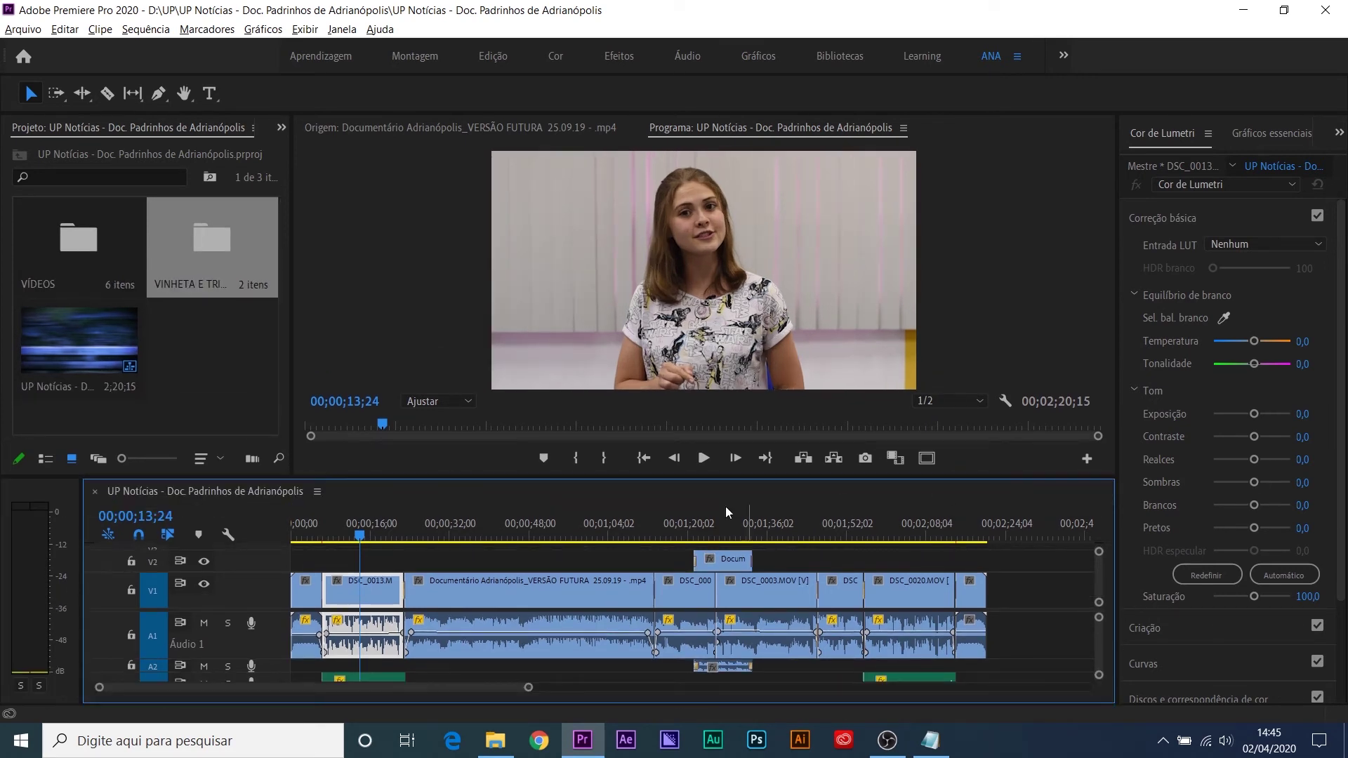
Step: Compare frames of DSC_0003.MOV and DSC_0013.MOV, widen the Lumetri Color controls further and park the playhead at 00;00;18;00
click(674, 532)
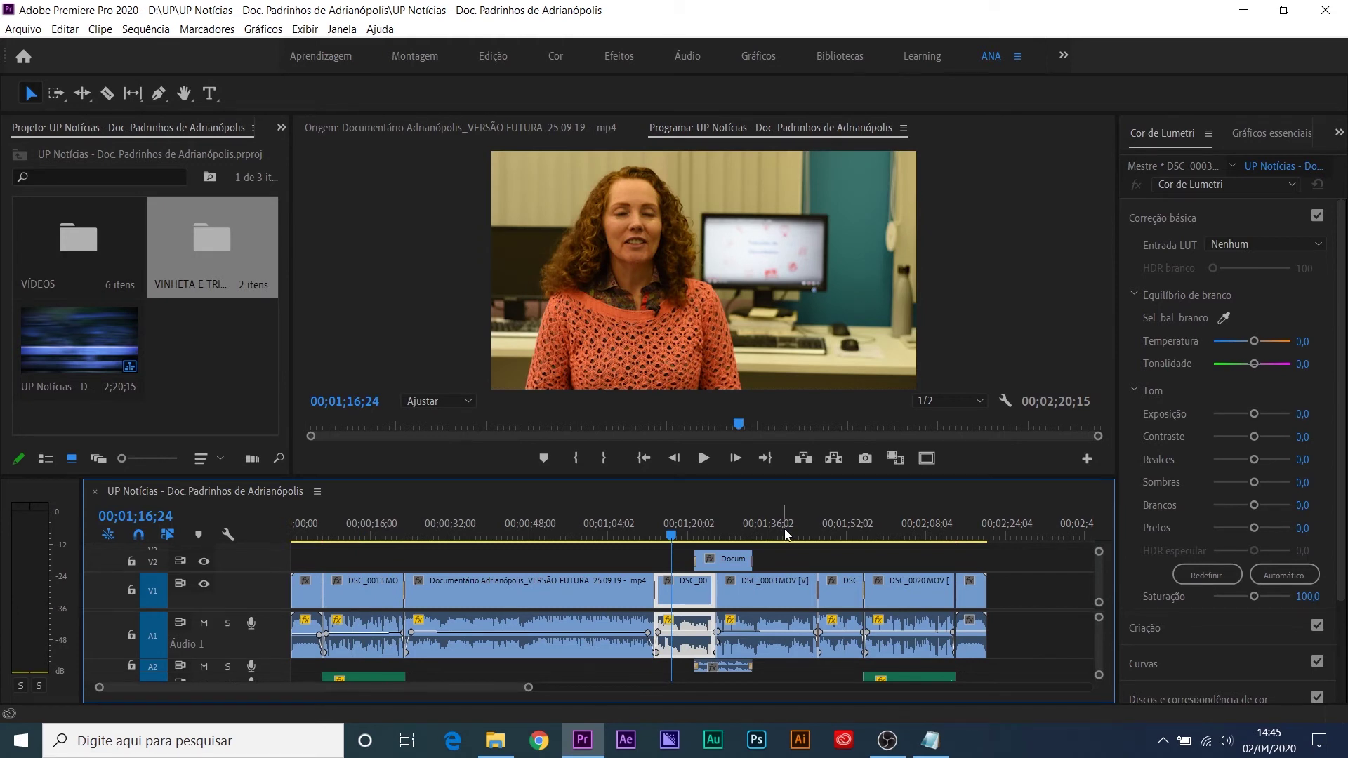
click(355, 533)
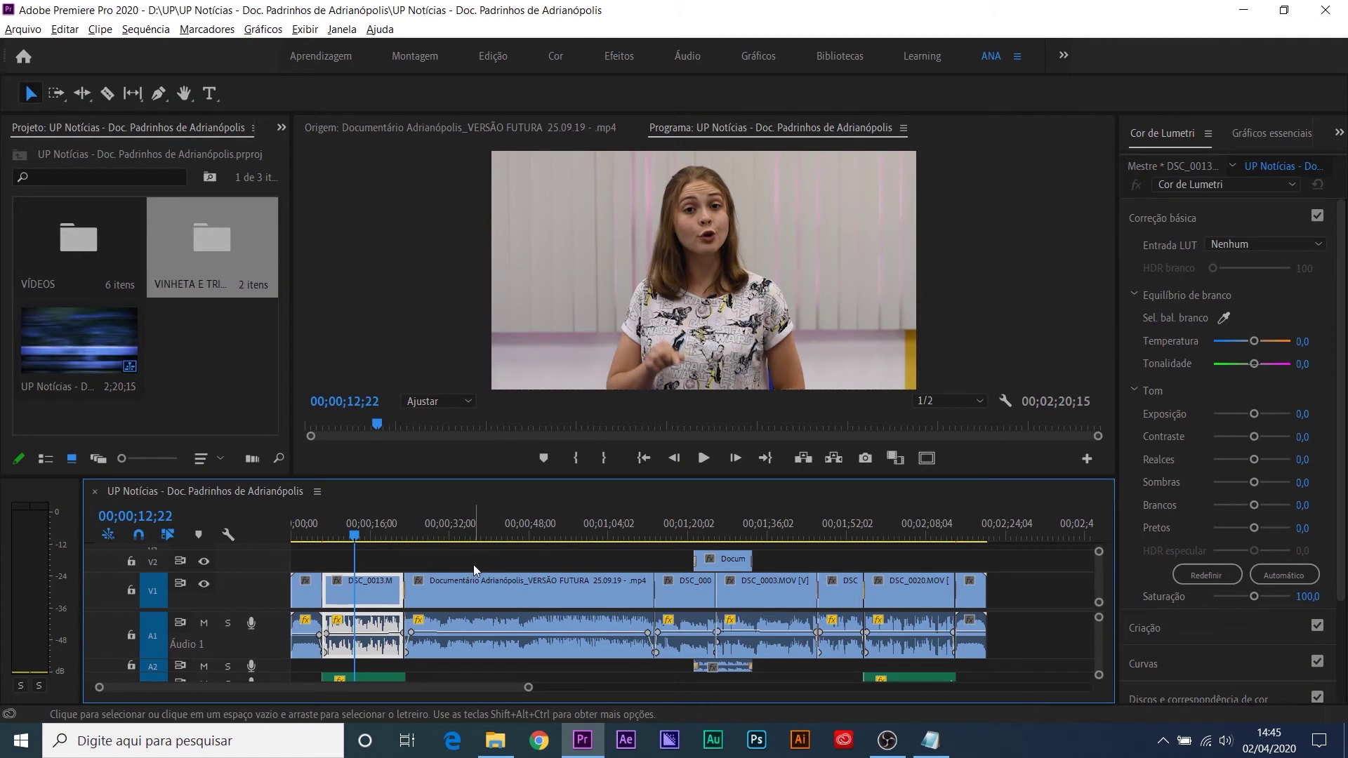
scroll(684, 542, up, 4)
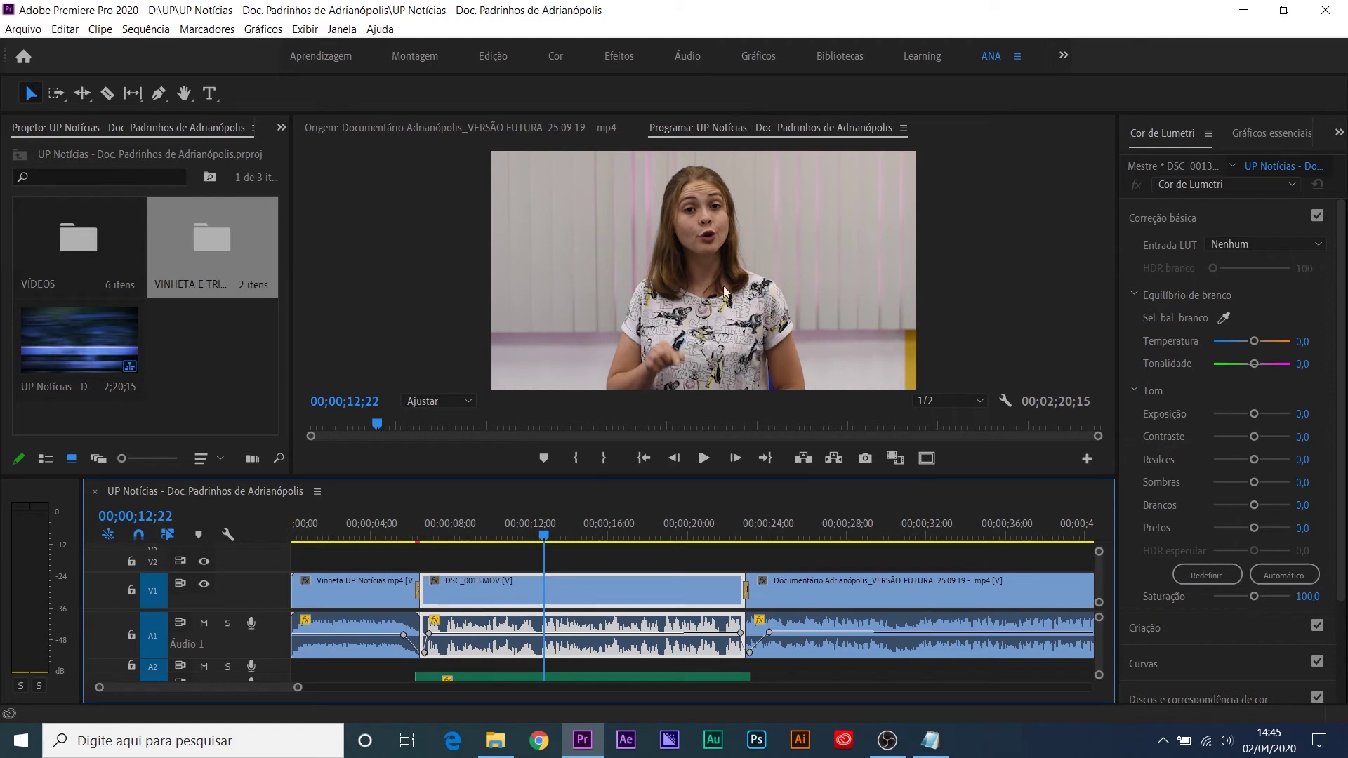
drag(1117, 345, 1070, 345)
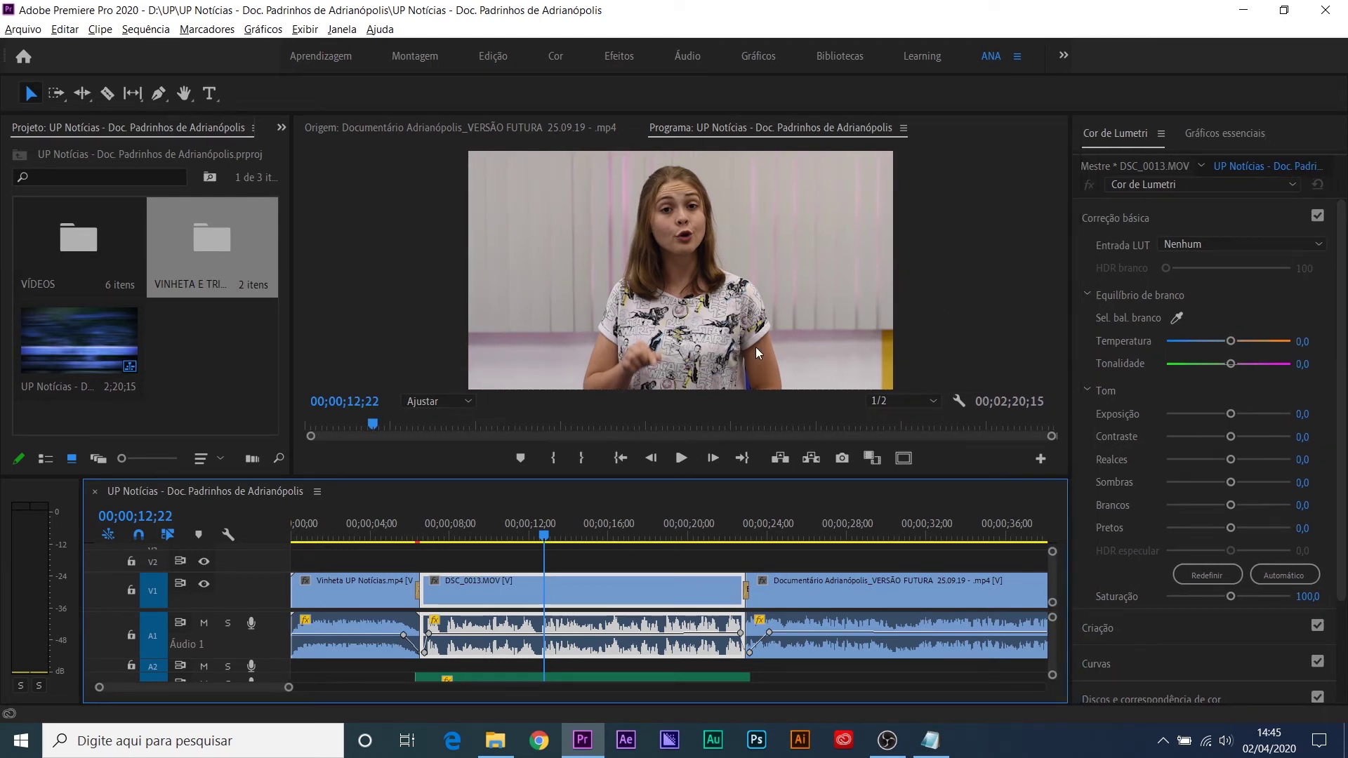
drag(641, 538, 648, 538)
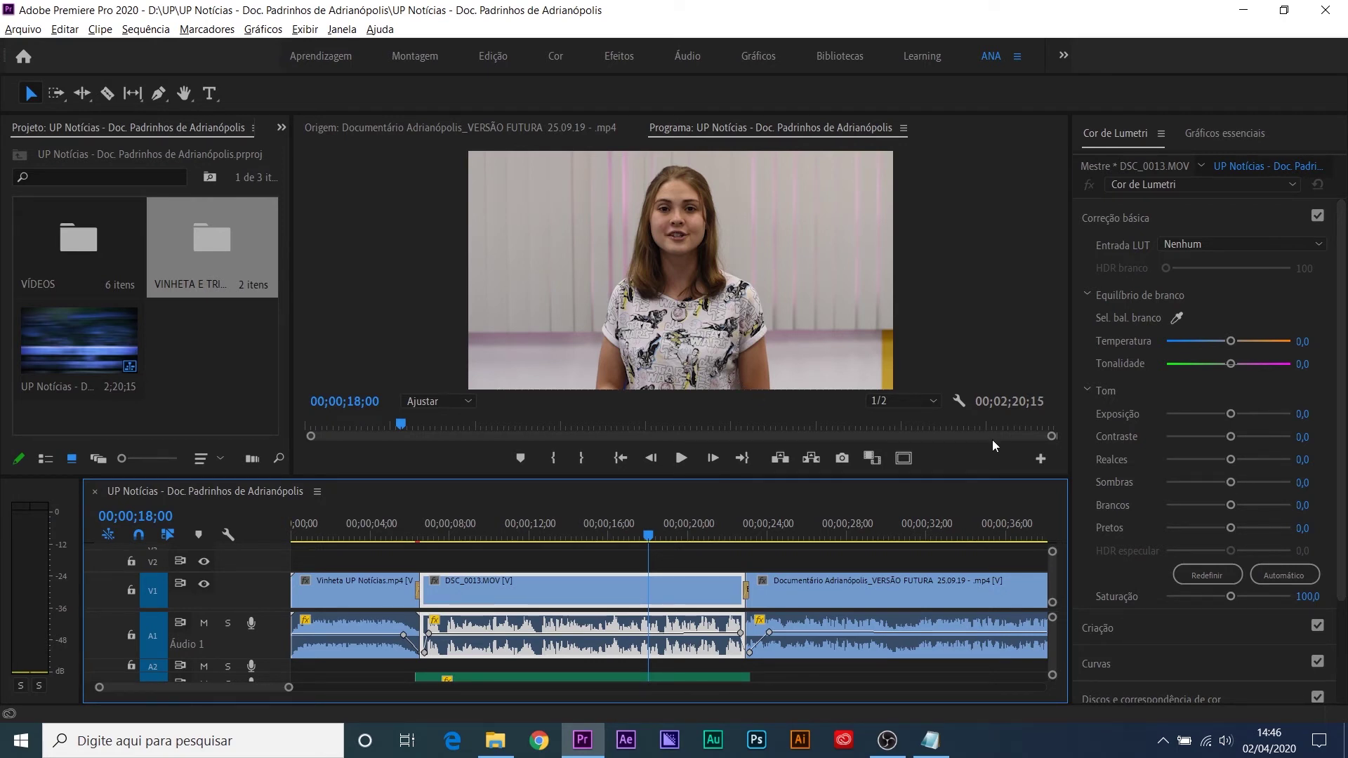
click(1122, 219)
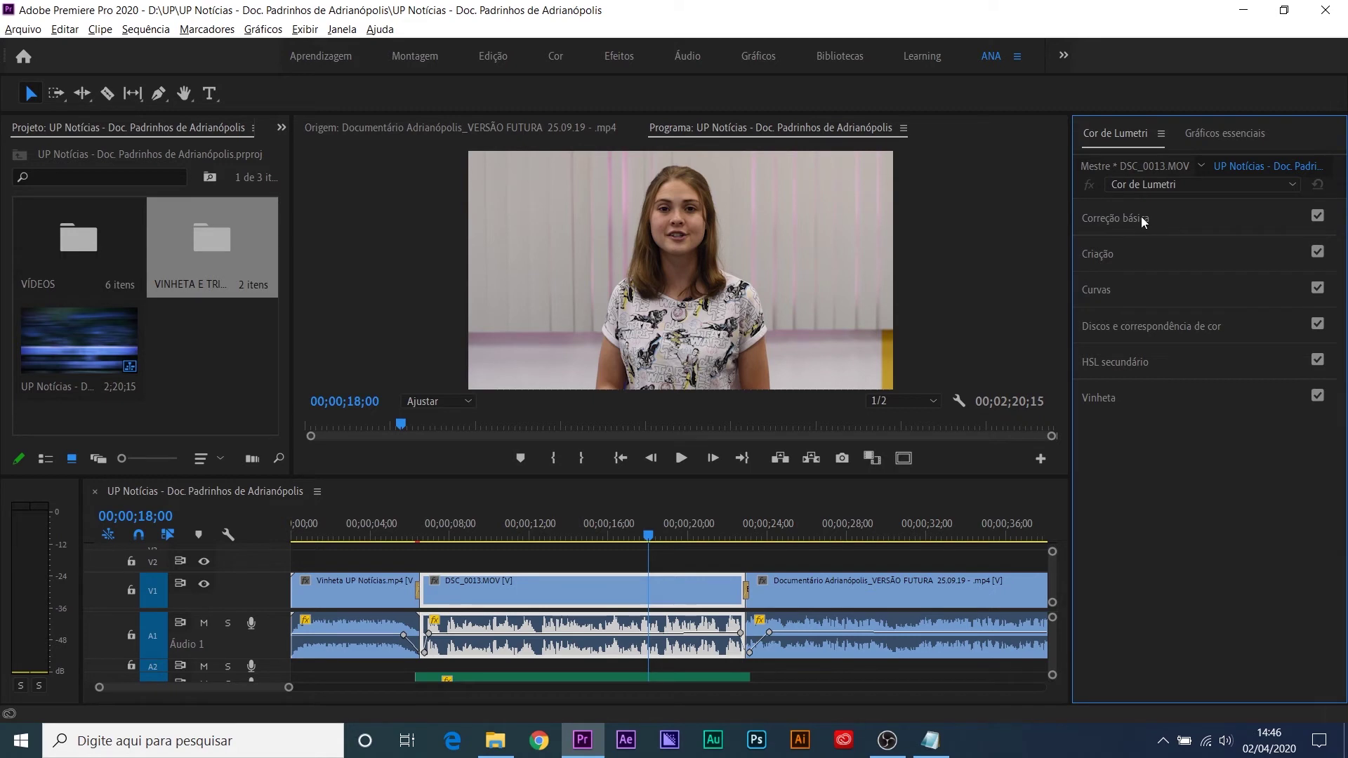
click(1140, 216)
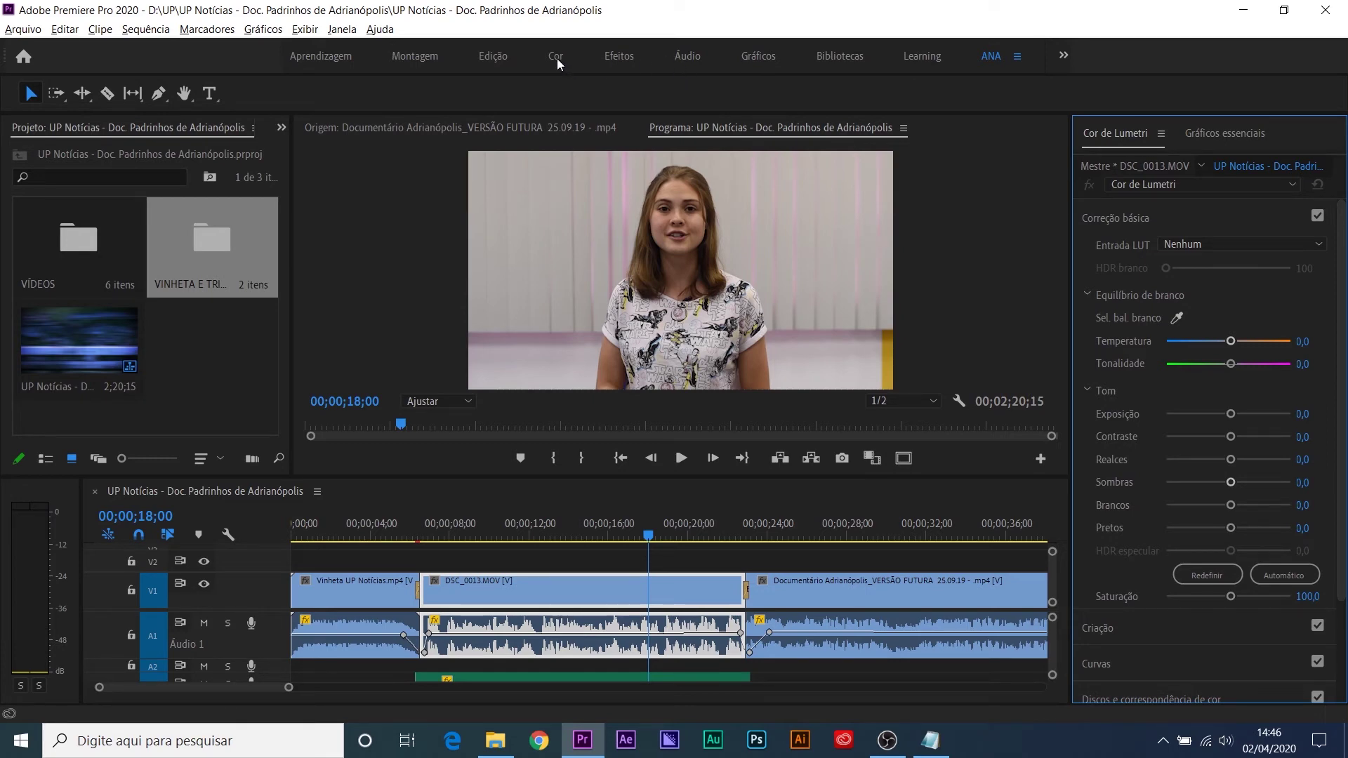
click(342, 30)
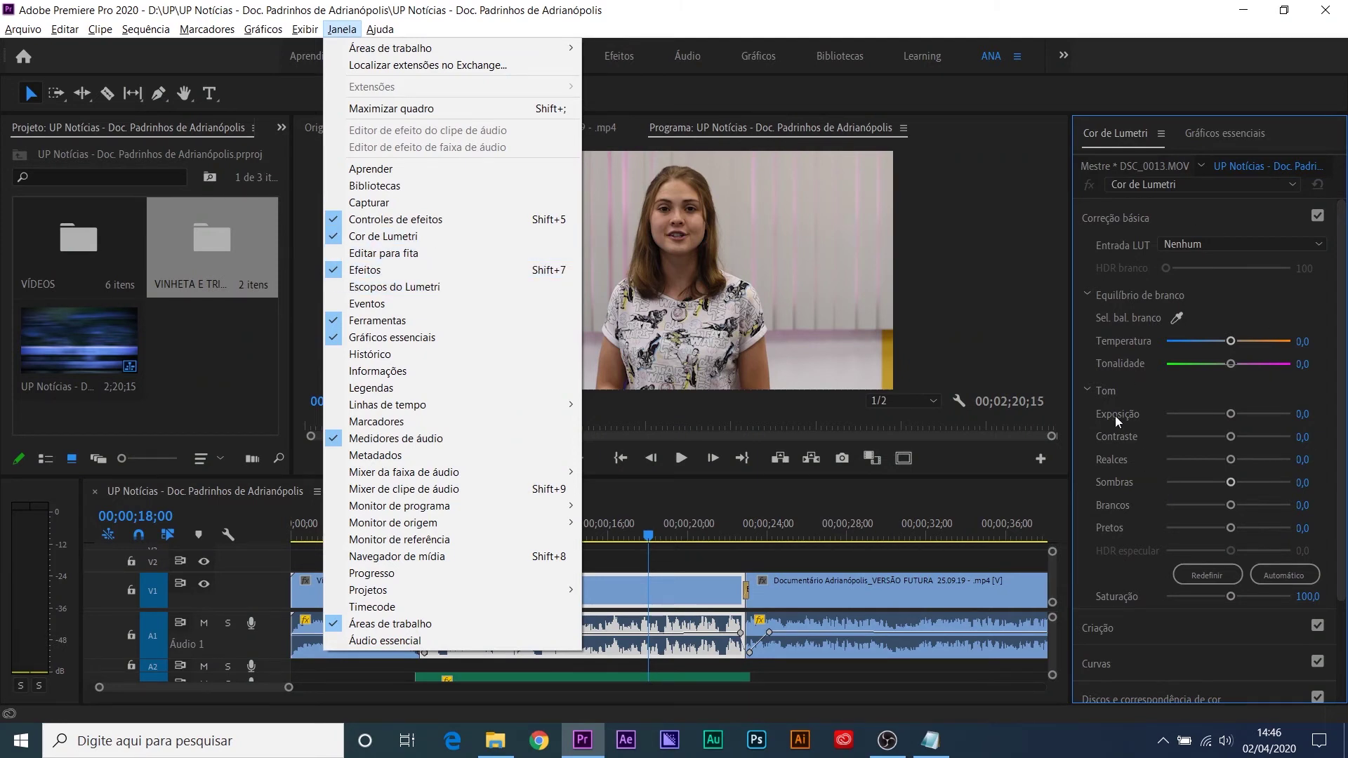
click(1049, 289)
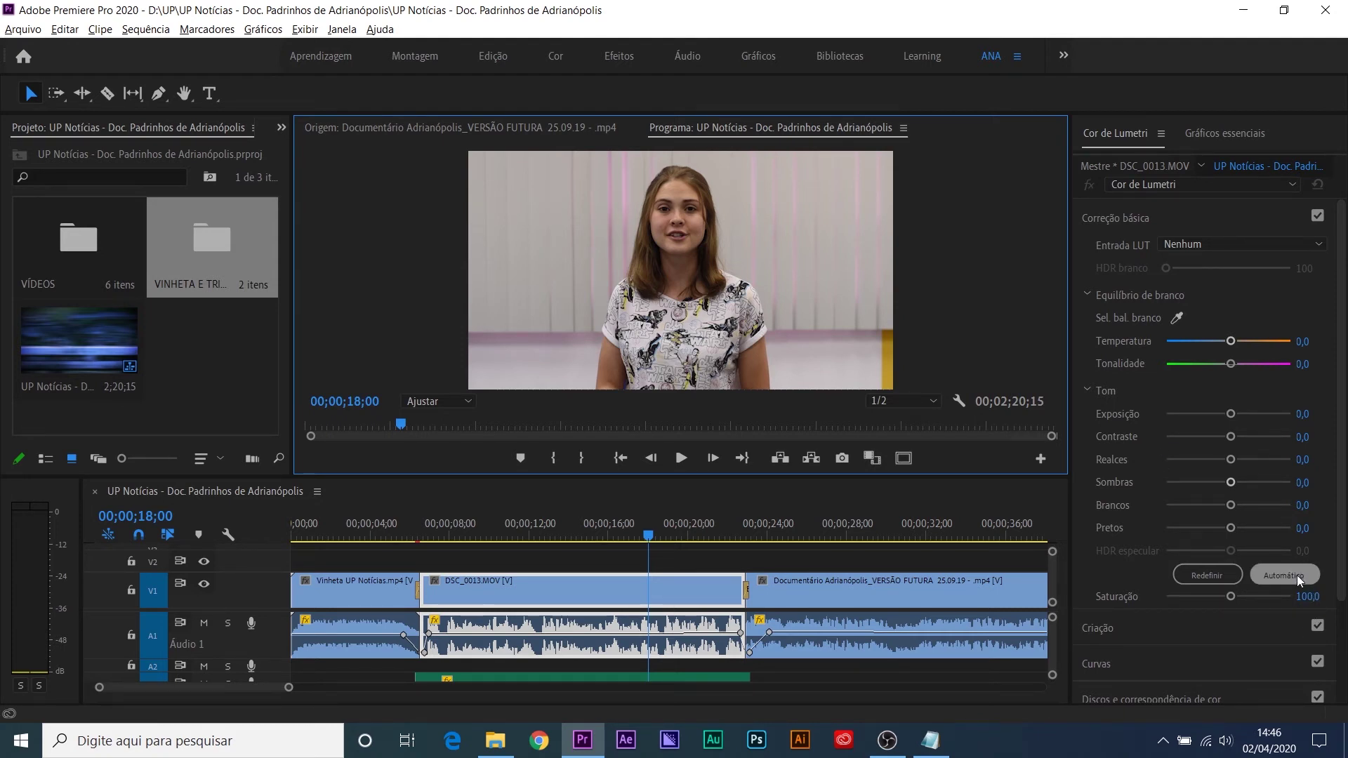
Step: Try the automatic tone correction on DSC_0013.MOV, comparing the frame with and without it and playing a moment of the clip
click(654, 574)
click(653, 589)
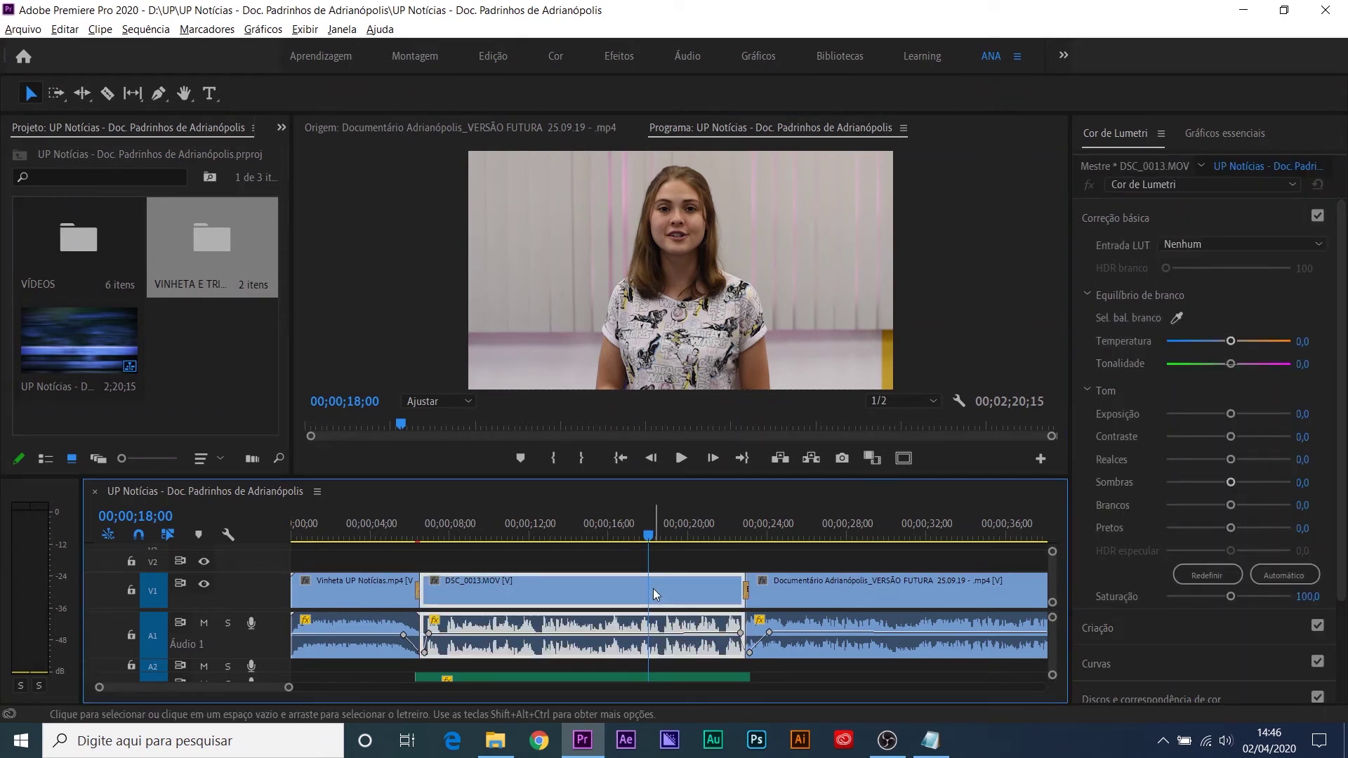
click(1292, 573)
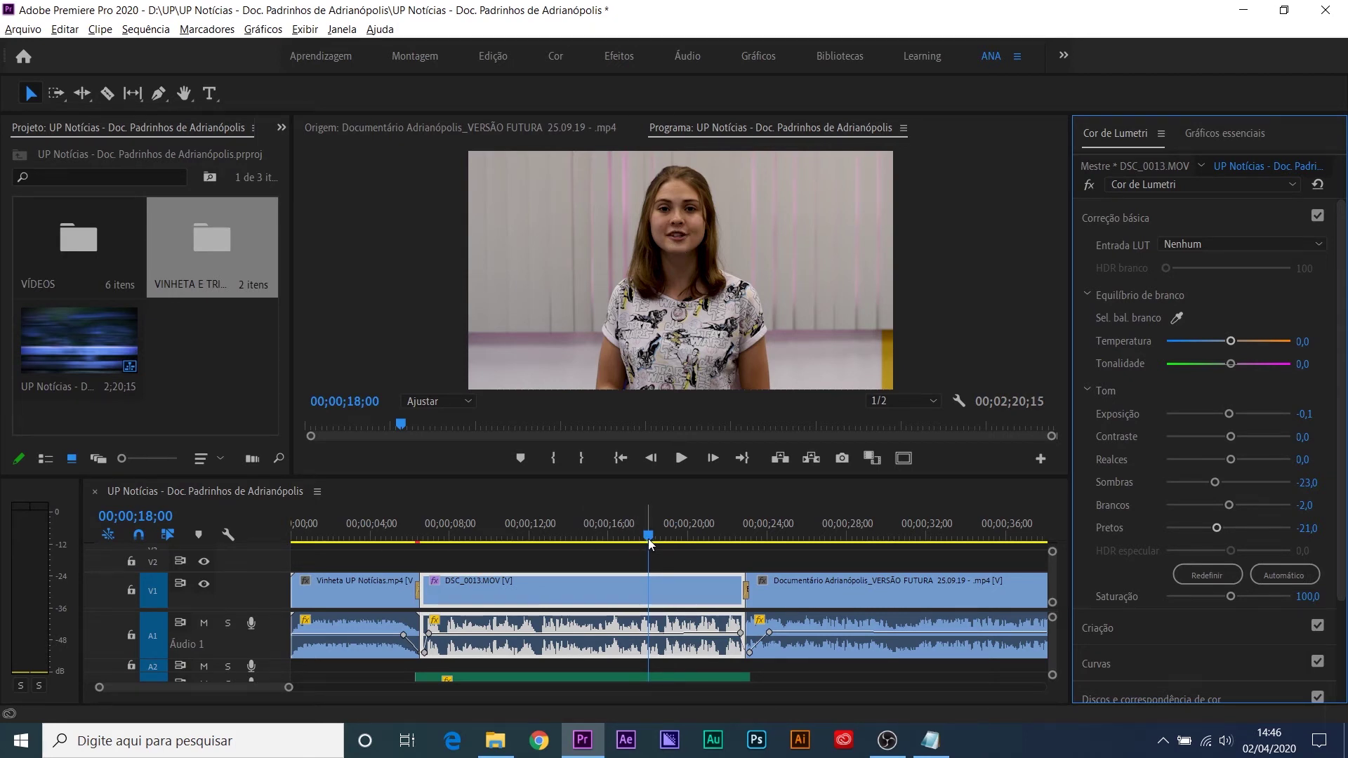
key(ctrl+z)
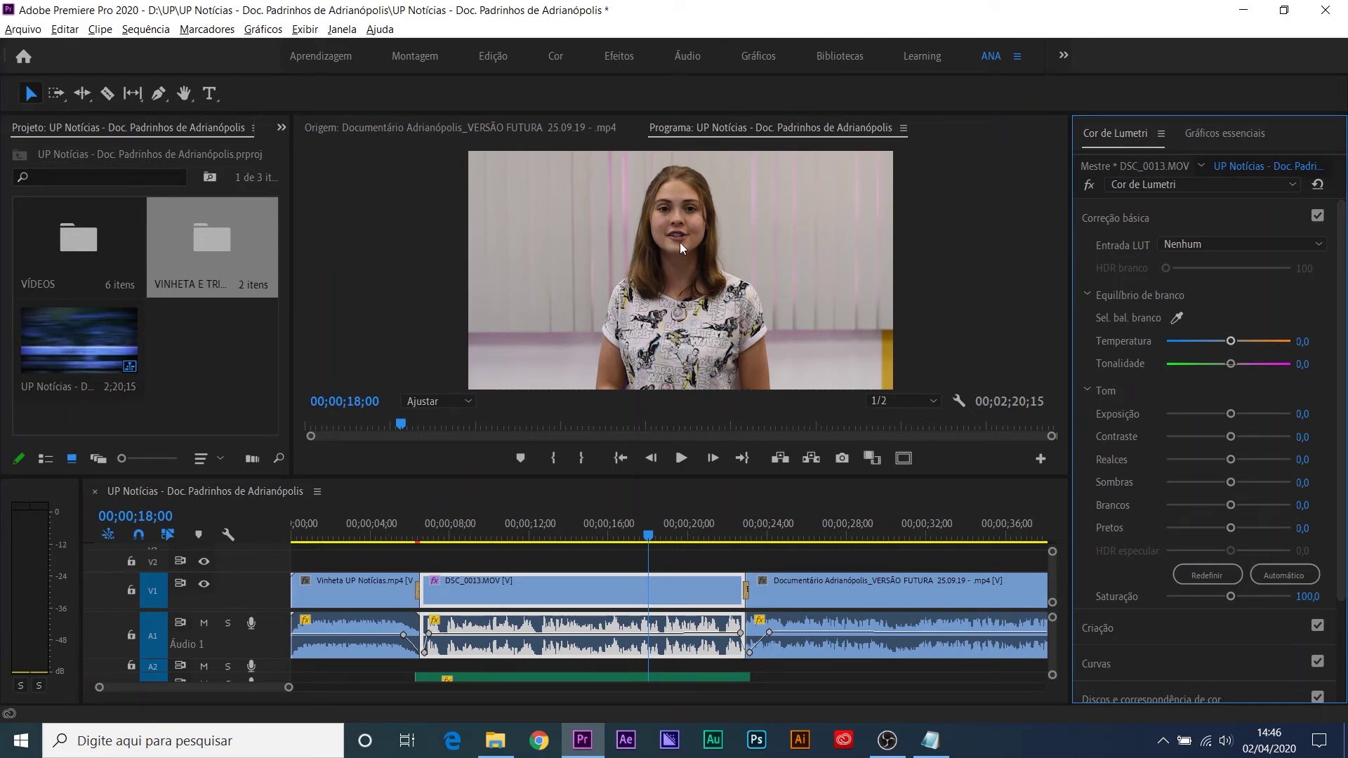
click(1294, 576)
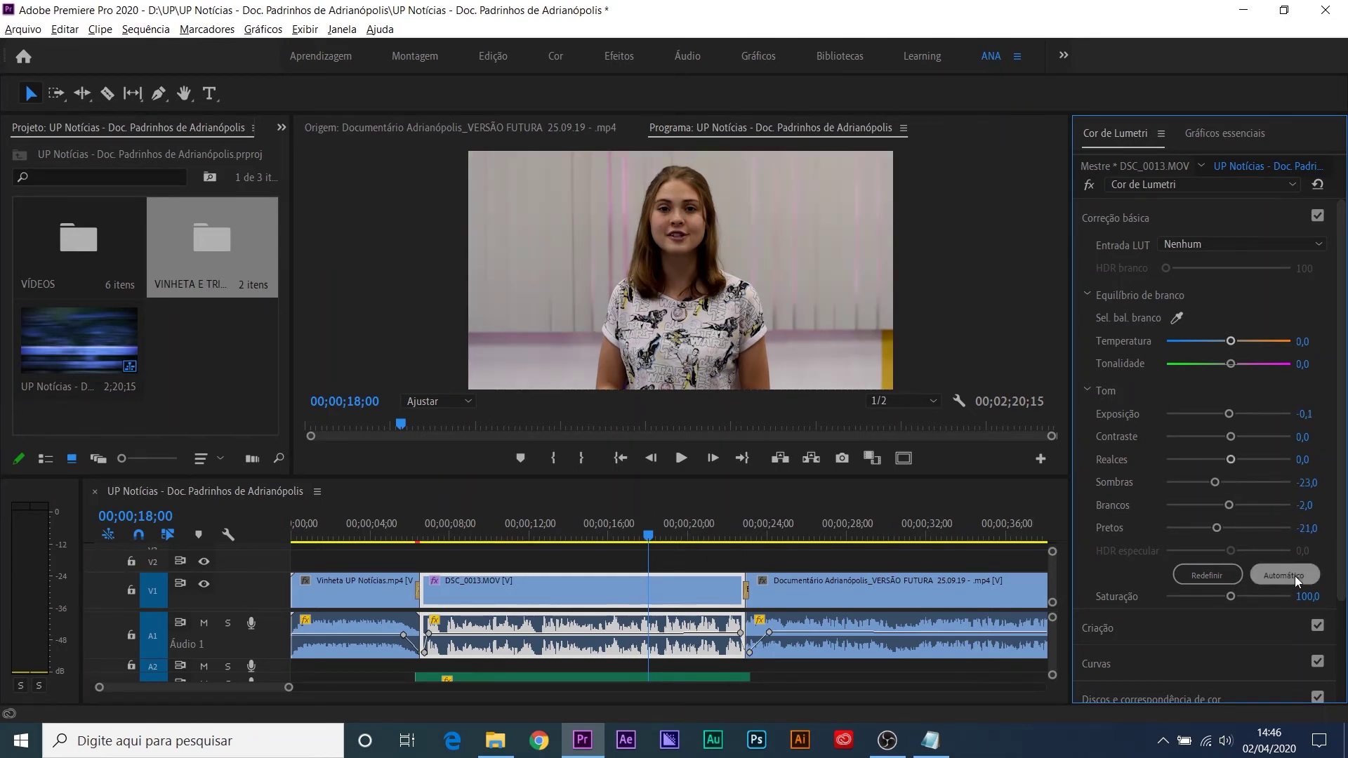
key(space)
key(space)
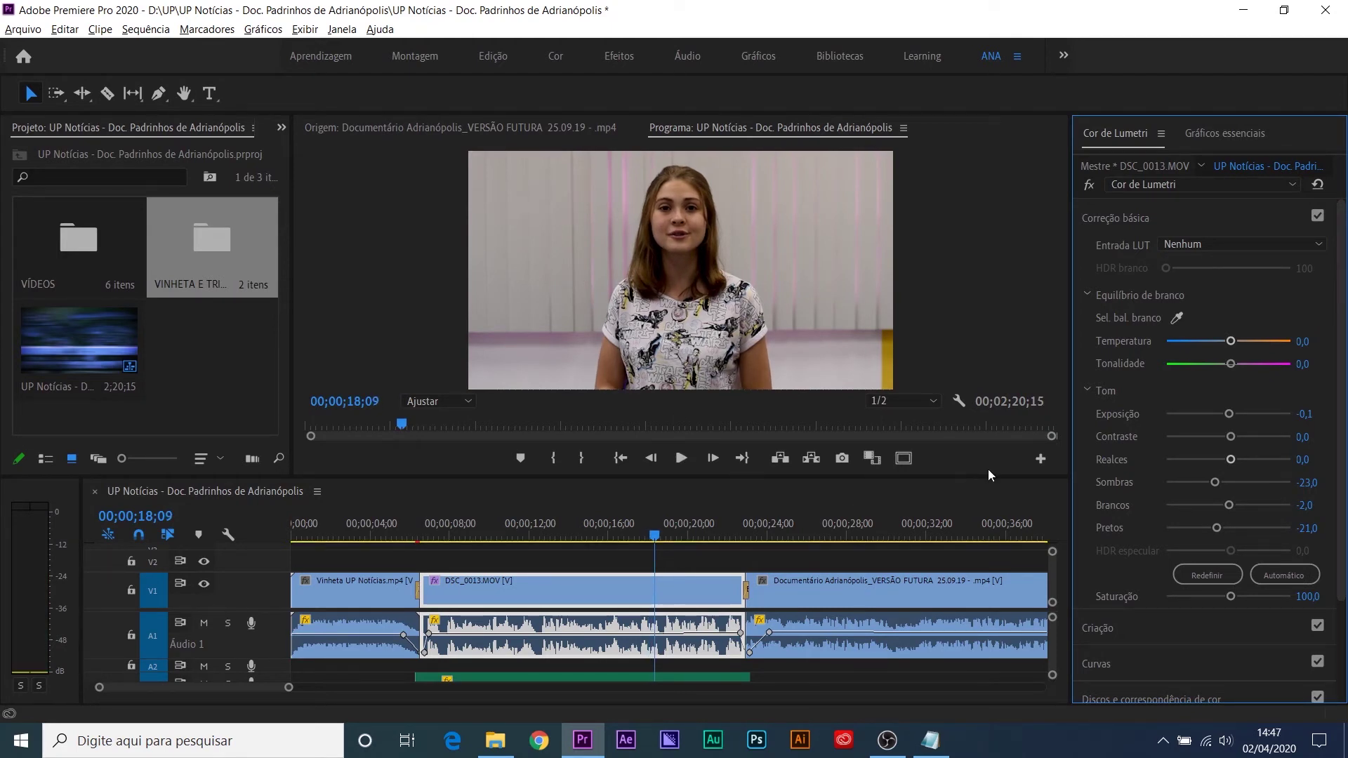
key(ctrl+z)
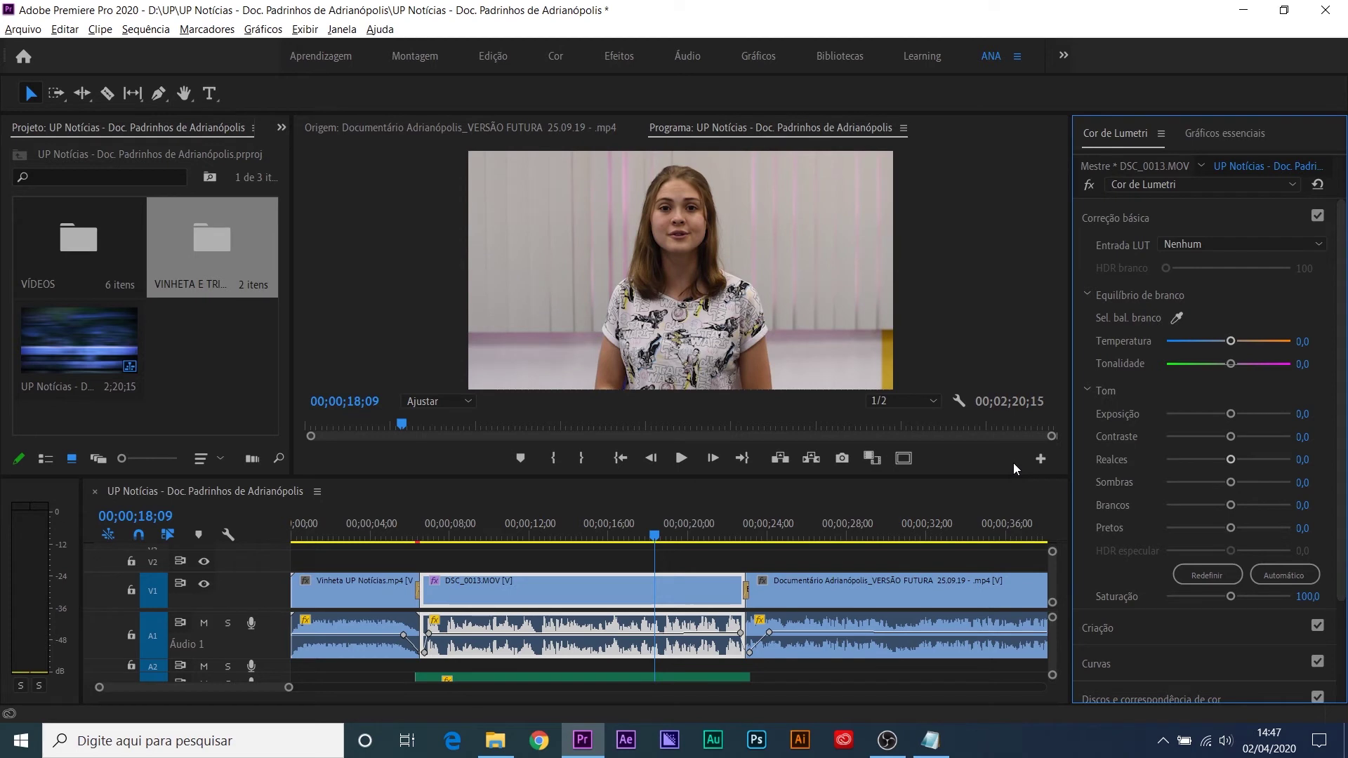
Step: Apply the automatic tone correction to DSC_0013.MOV and soften it to Sombras -6,3 and Pretos -7,7
click(1300, 577)
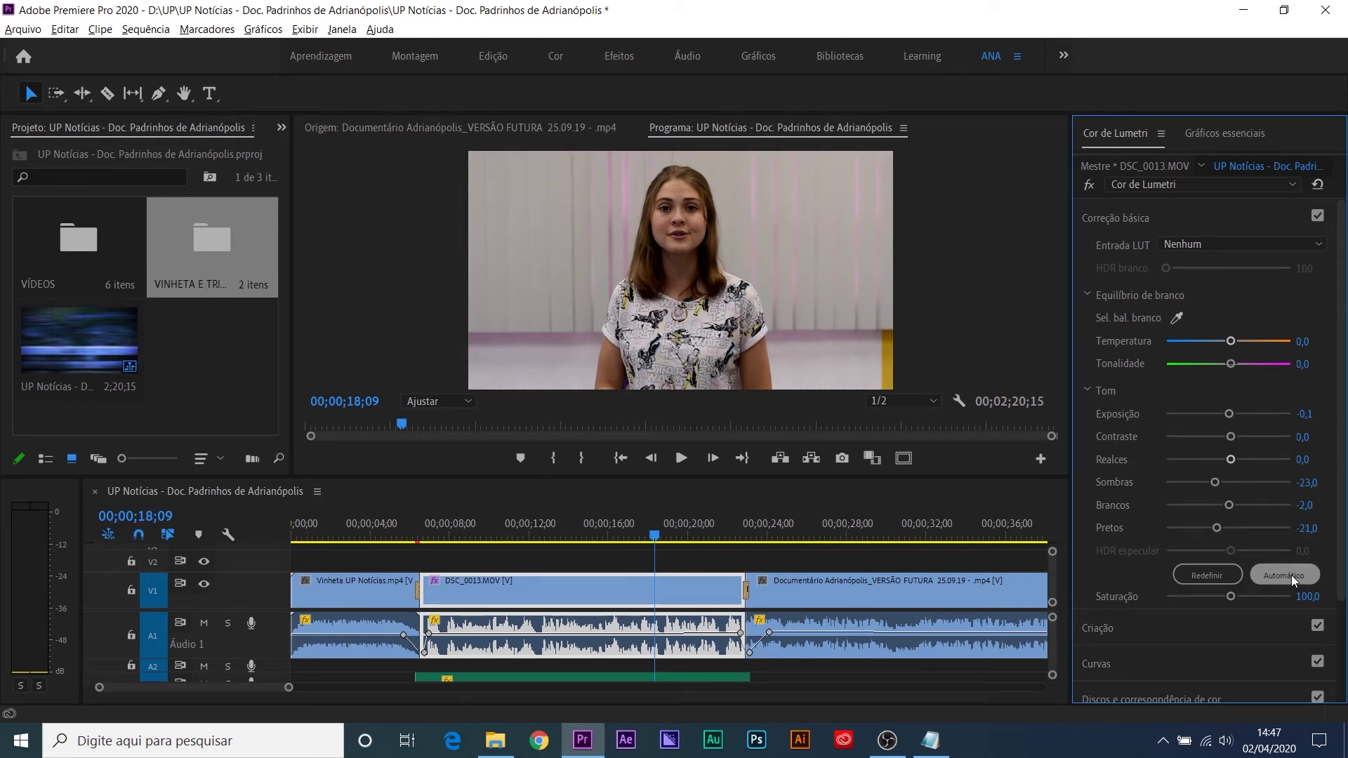
drag(1214, 482, 1225, 483)
drag(1221, 530, 1225, 529)
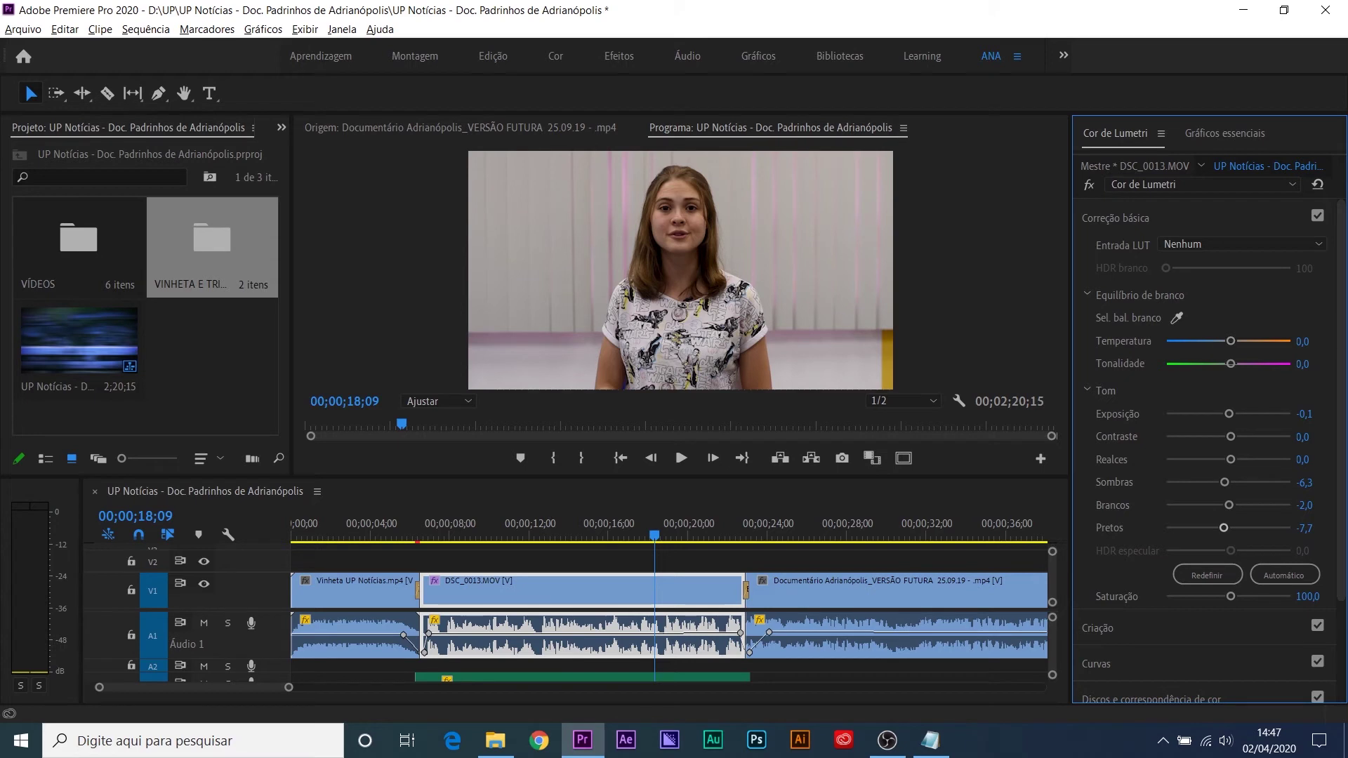
Step: Set the white balance of DSC_0013.MOV by sampling the white fabric of the presenter's shirt
click(1177, 320)
click(643, 347)
click(678, 595)
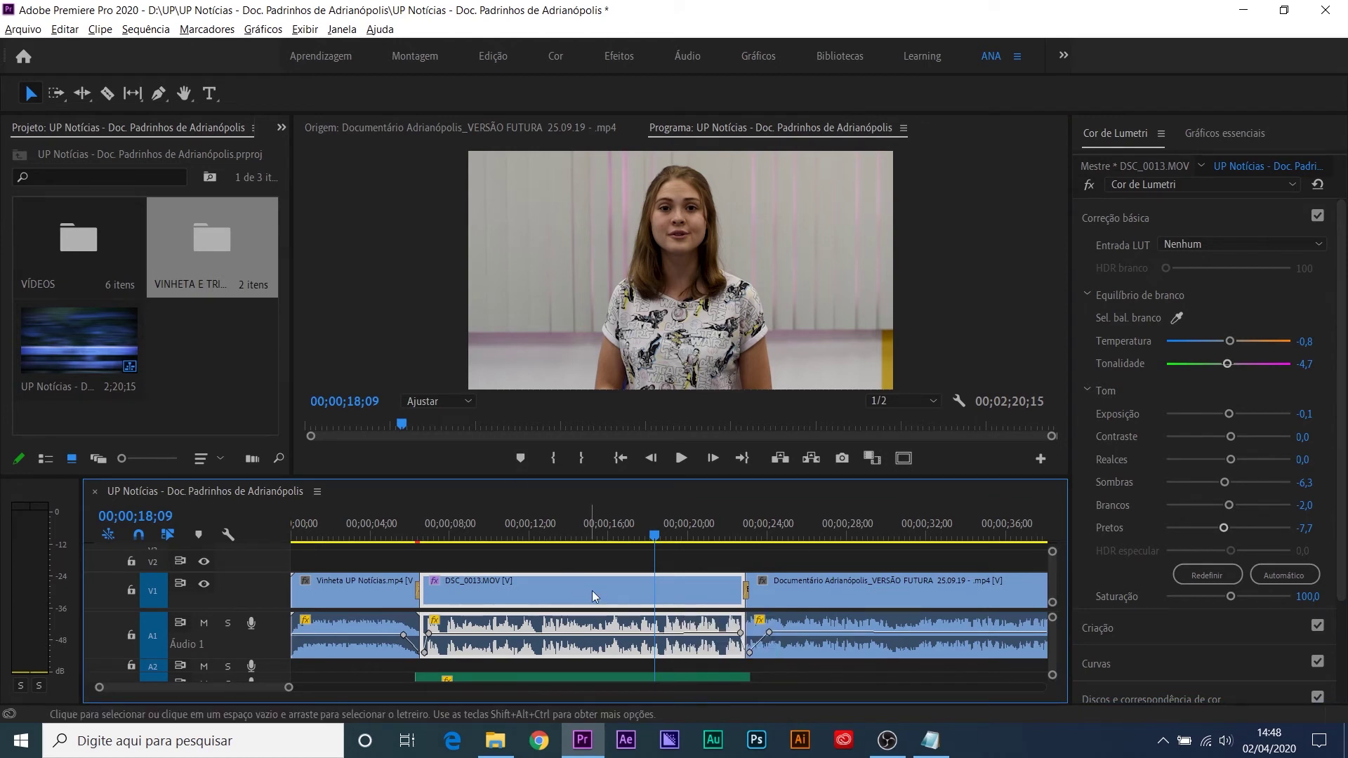
Step: Copy the Cor de Lumetri effect from DSC_0013.MOV and paste it onto DSC_0020.MOV
key(minus)
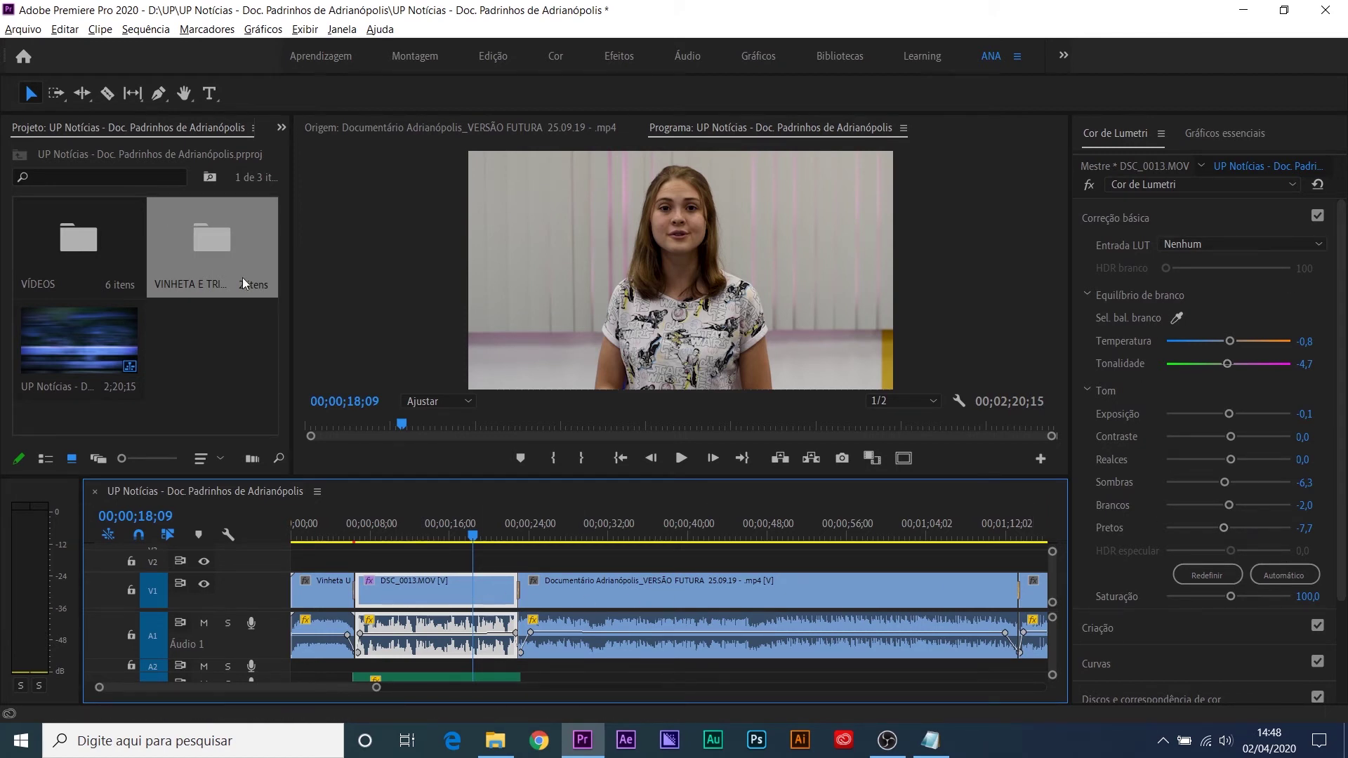
click(280, 129)
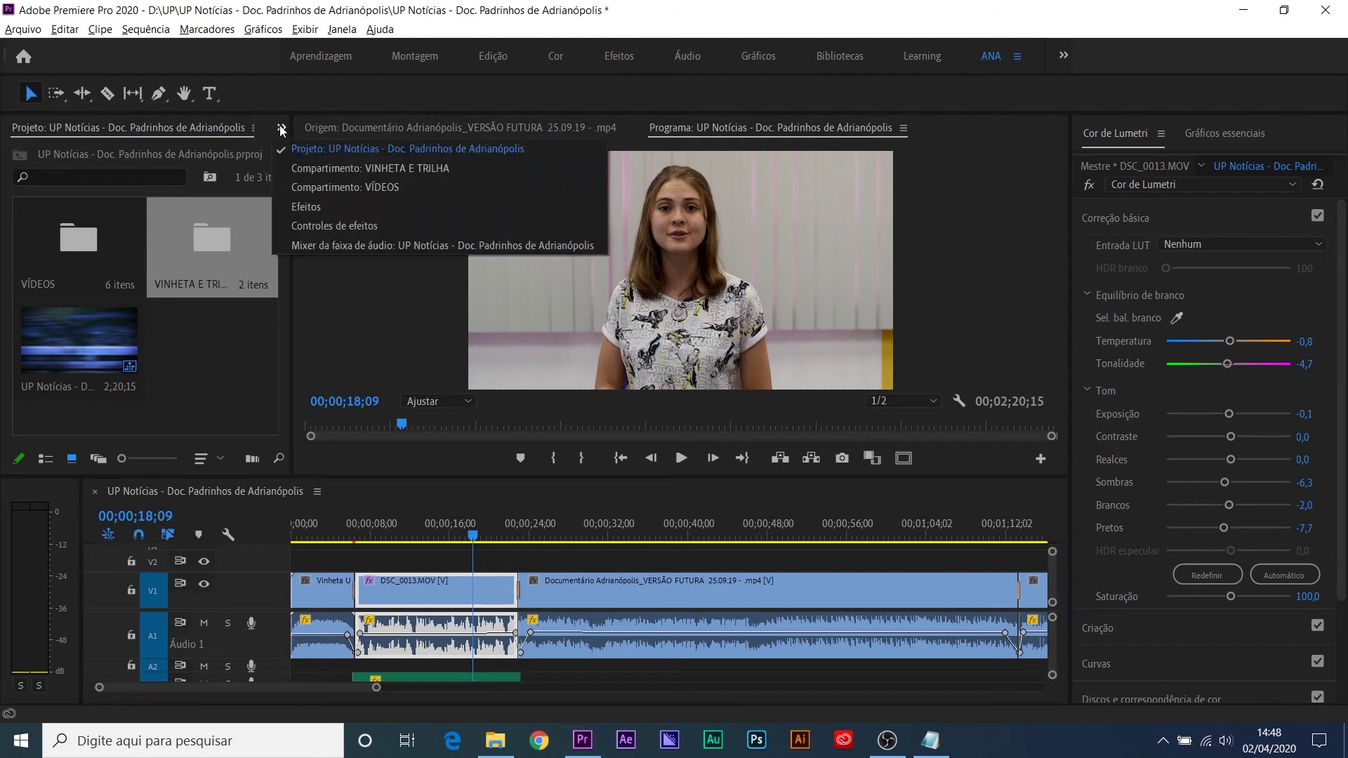
click(336, 226)
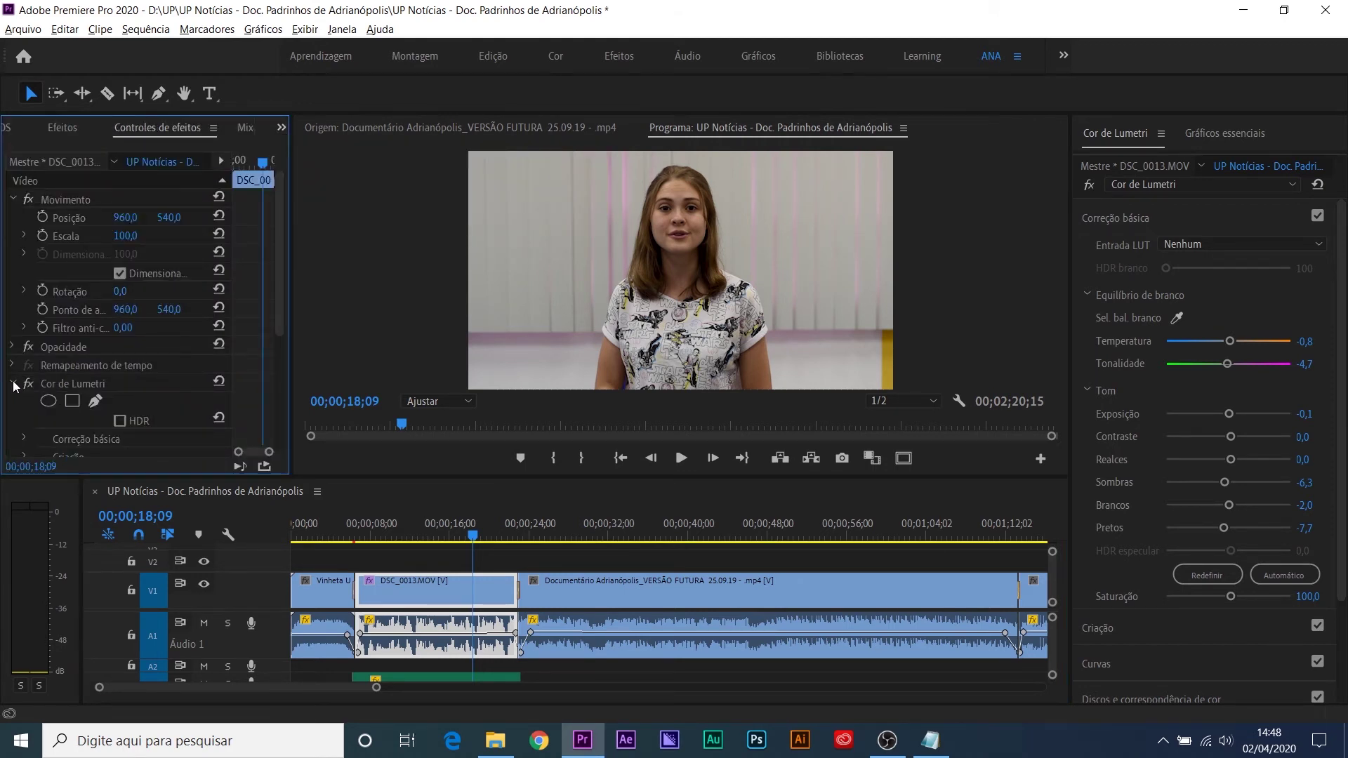
click(87, 386)
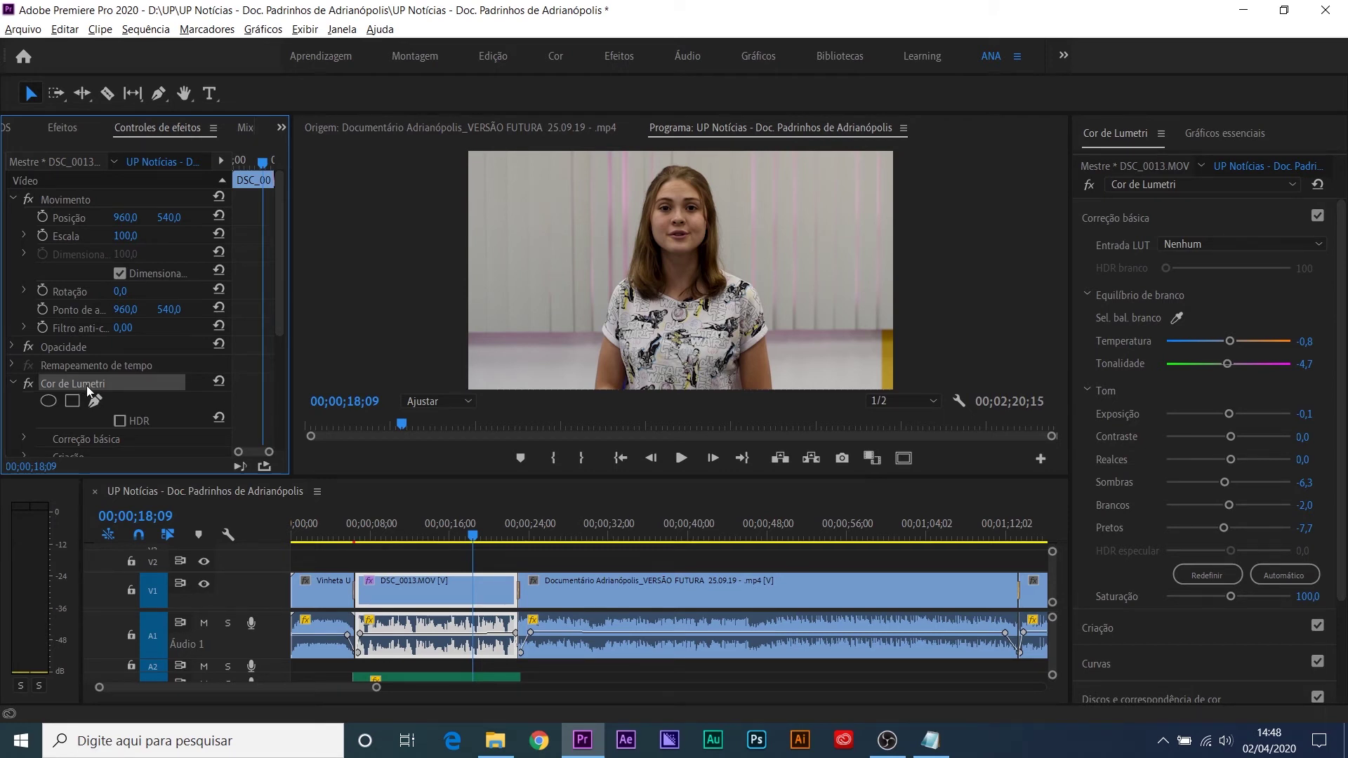
click(565, 537)
key(minus)
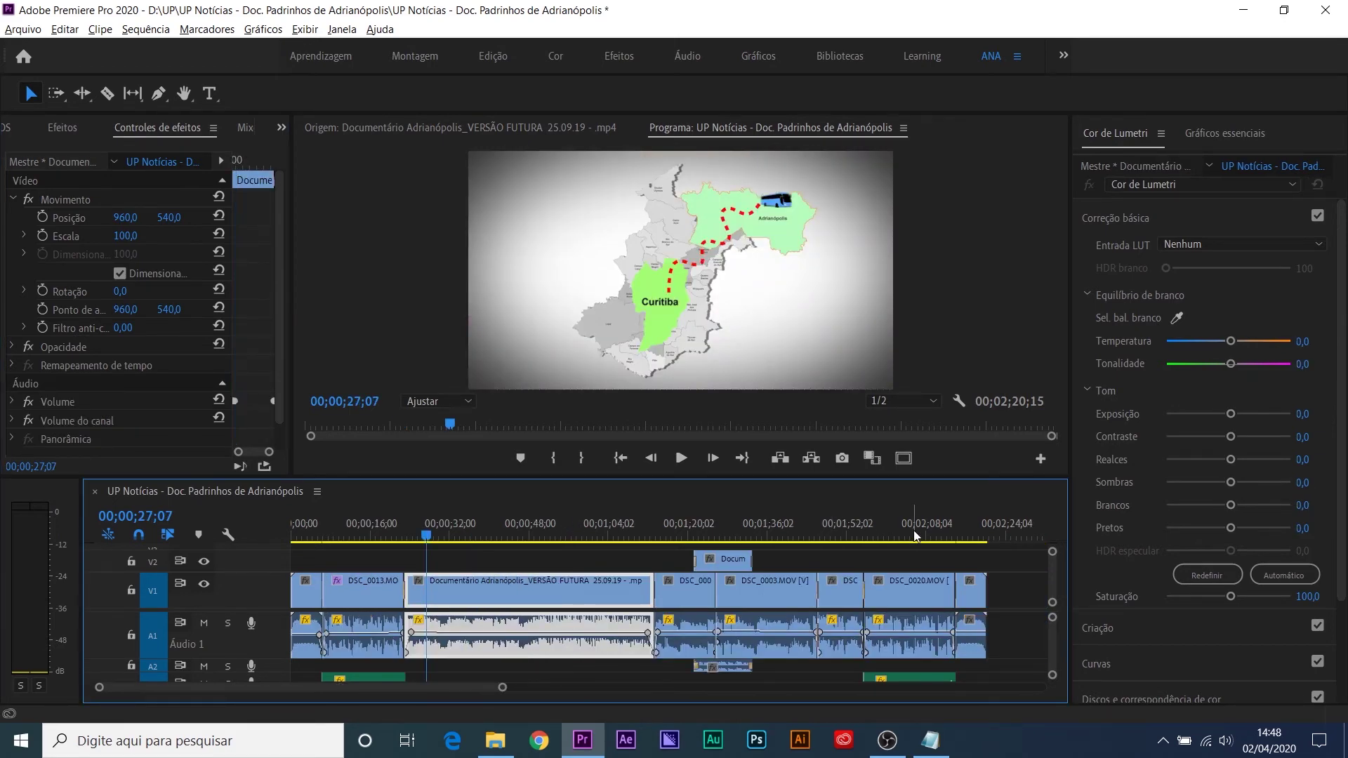
click(911, 537)
key(ctrl+alt+v)
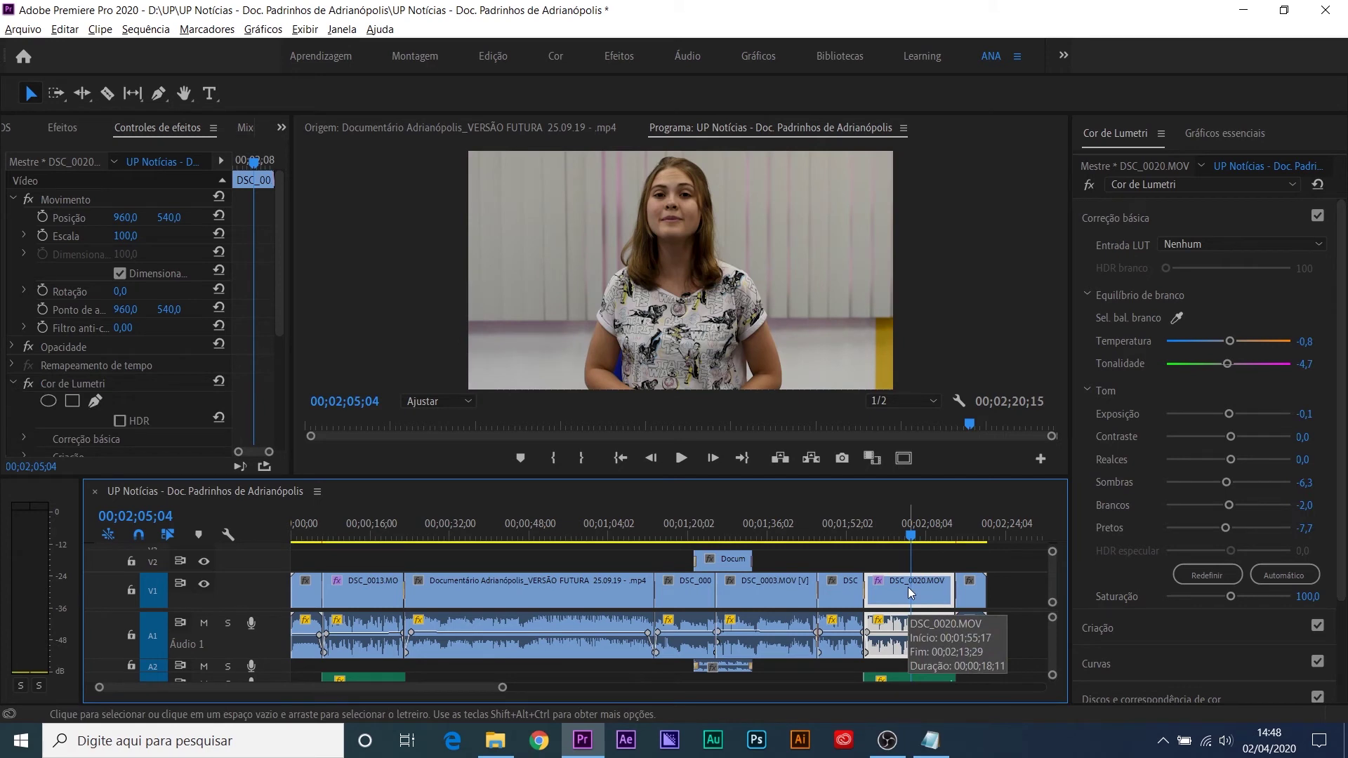
Step: Return to DSC_0013.MOV at 00;00;12;01 and copy the whole clip as a source of attributes
key(minus)
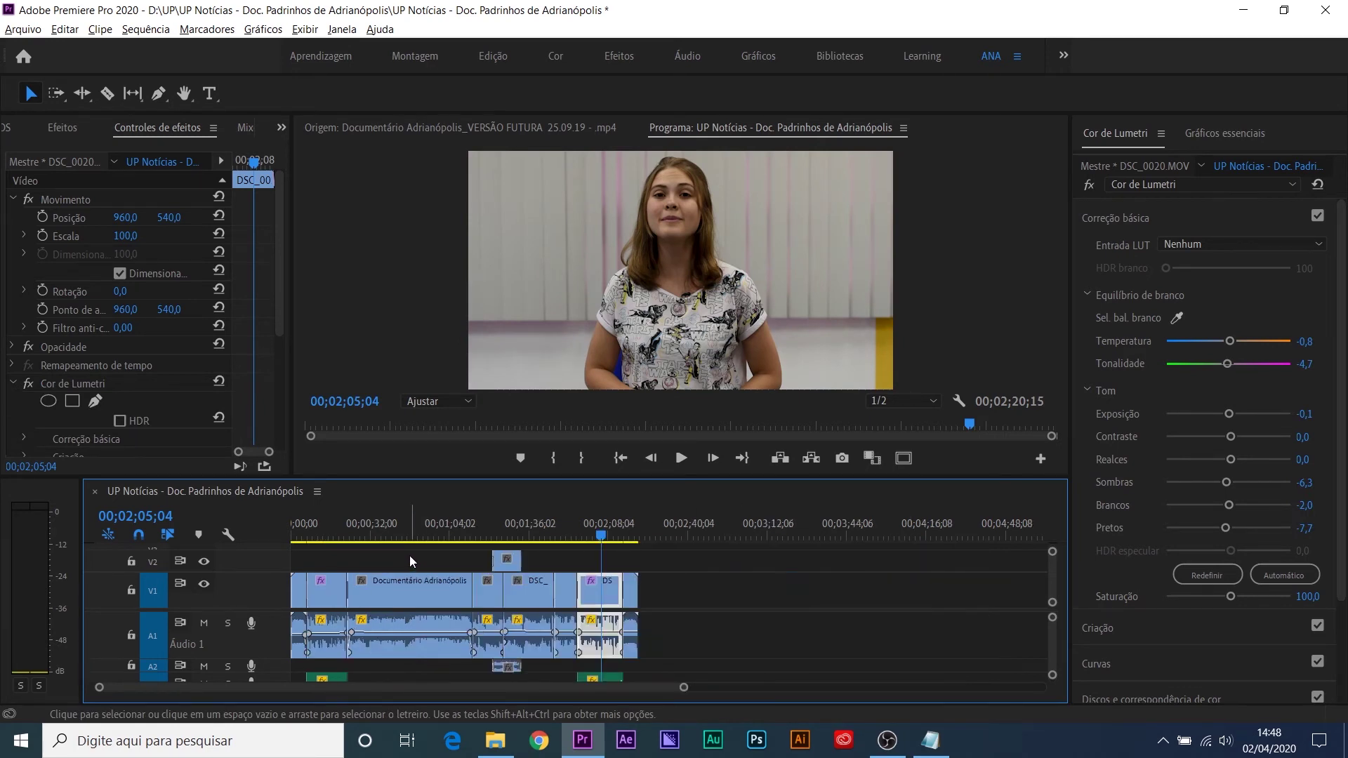
click(322, 525)
key(equal)
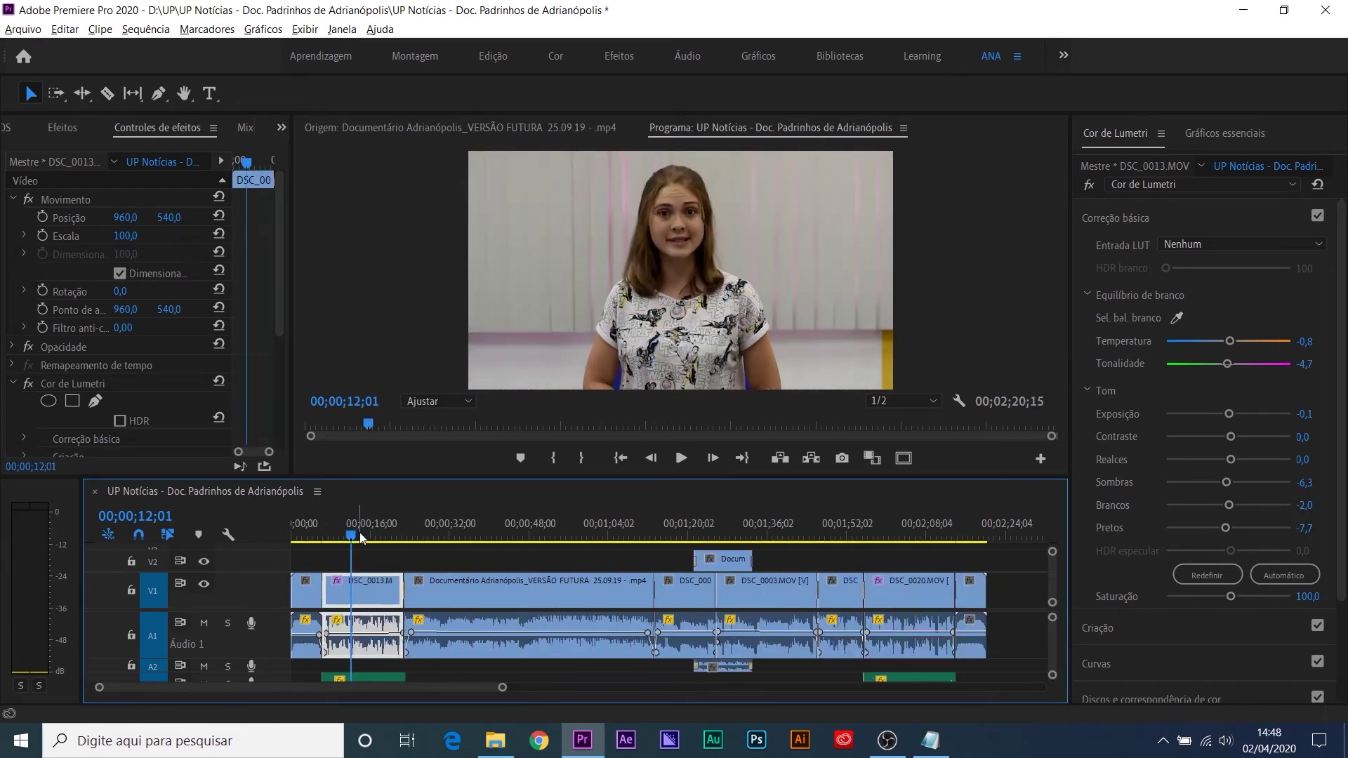
right_click(369, 587)
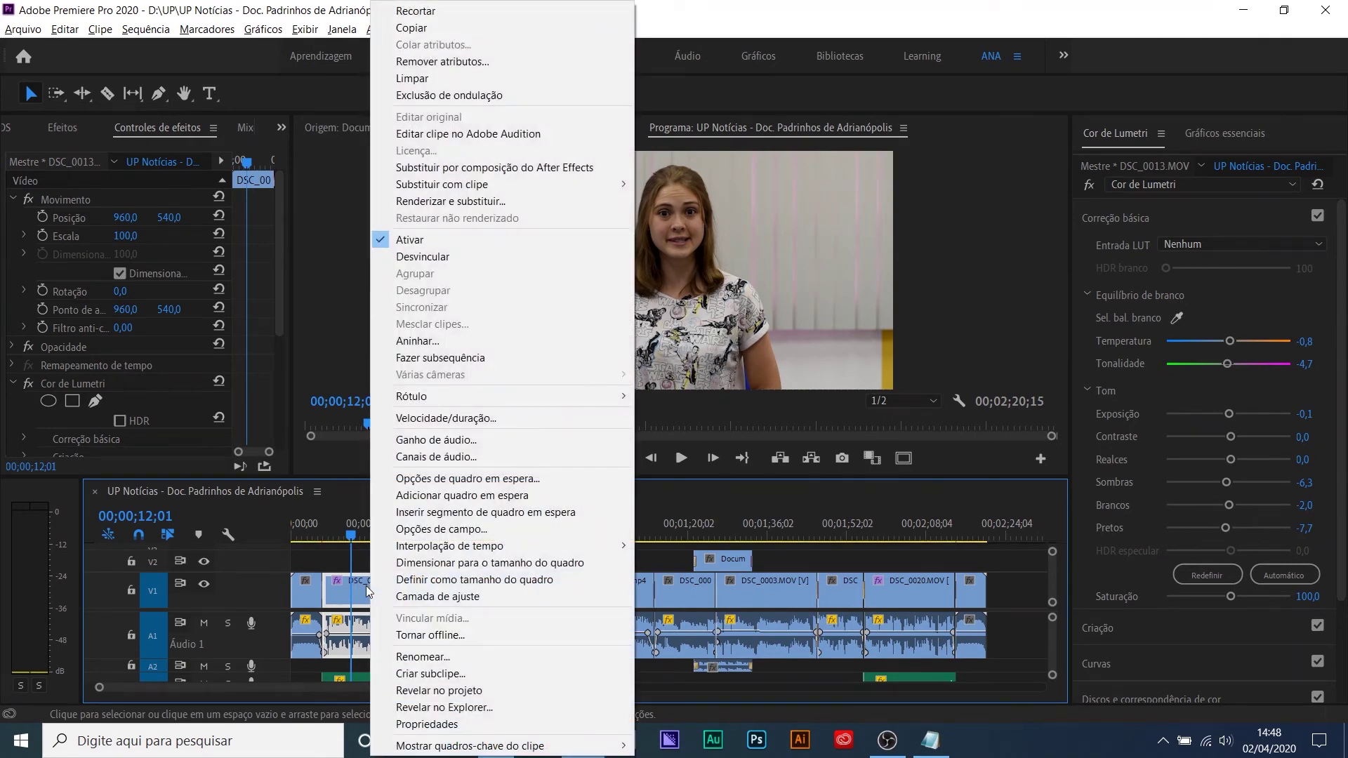
click(460, 28)
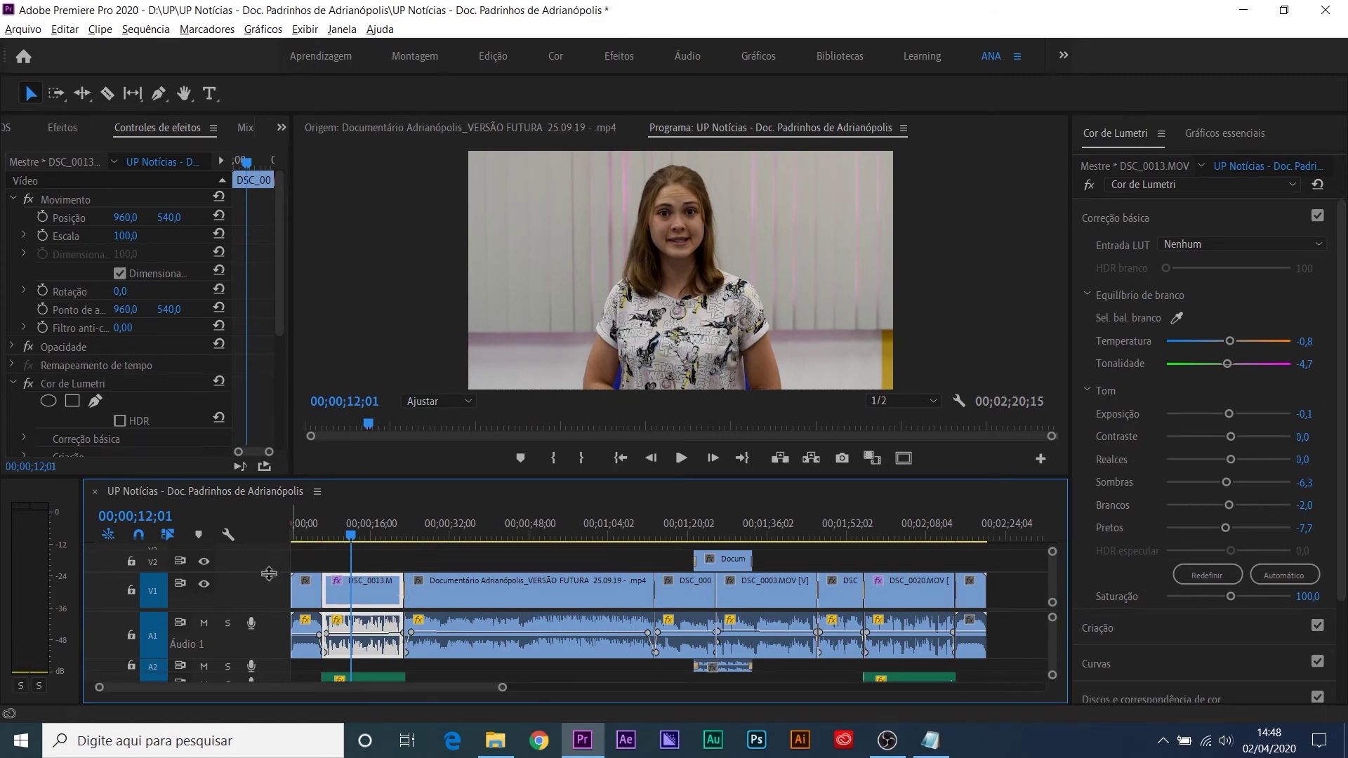
Step: Begin pasting attributes onto DSC_0020.MOV, exclude Movimento, Opacidade, Remapeamento de tempo, Volume and Panorâmica, and cancel the paste
key(minus)
click(604, 515)
key(equal)
key(equal)
key(equal)
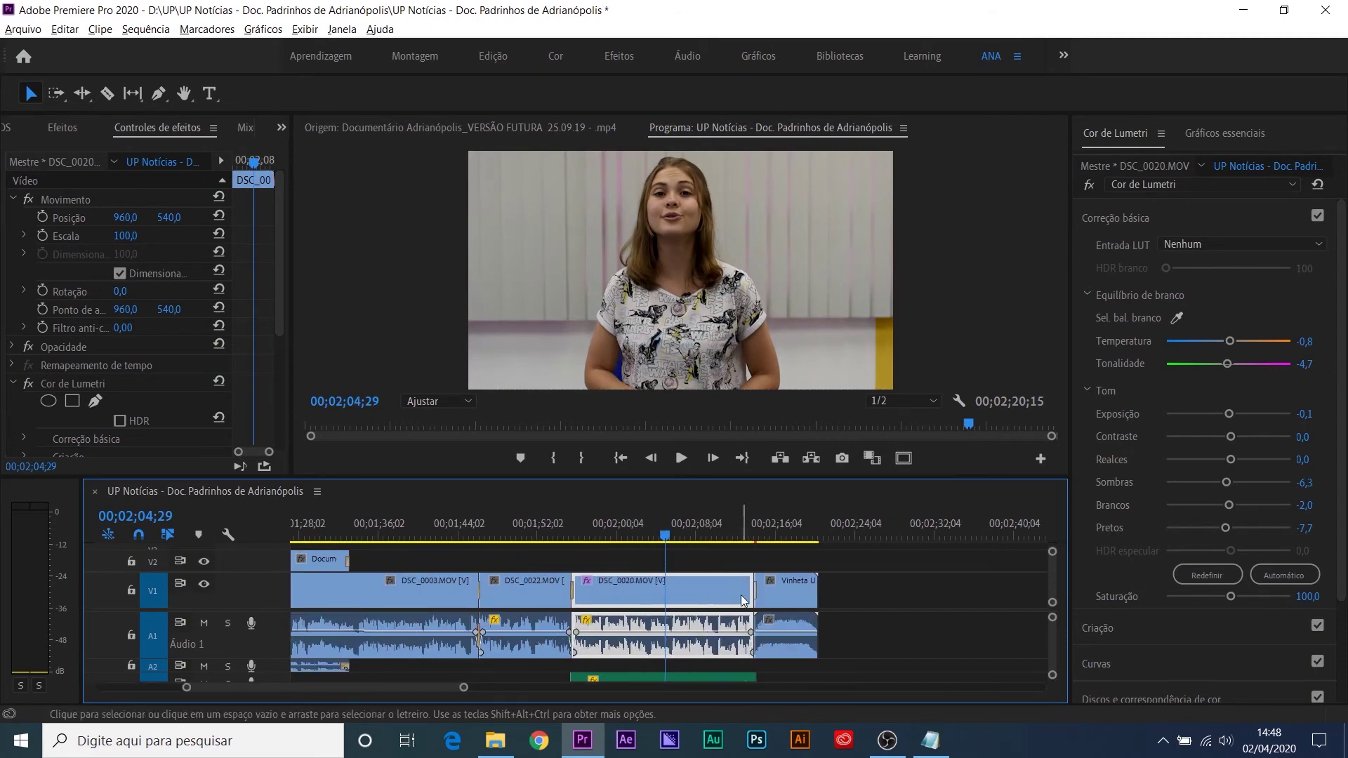
right_click(576, 580)
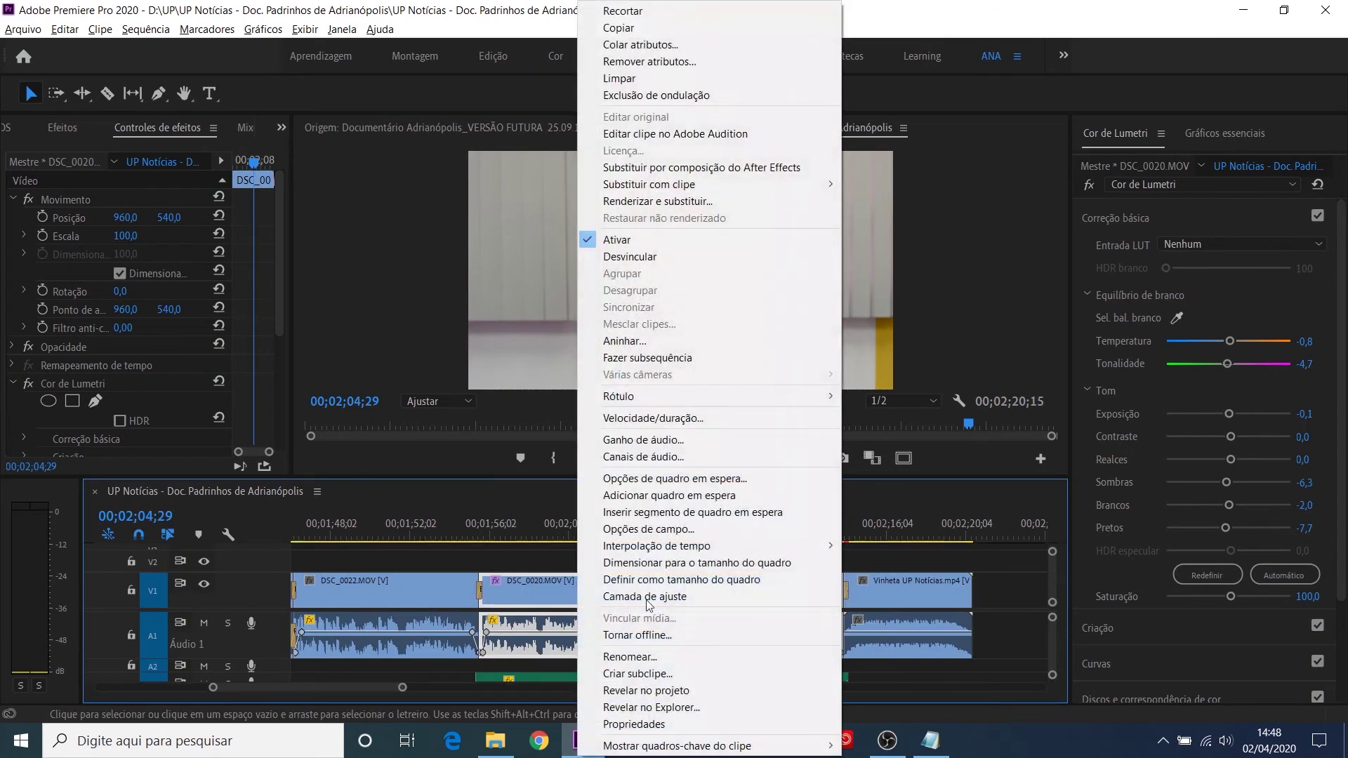
click(649, 44)
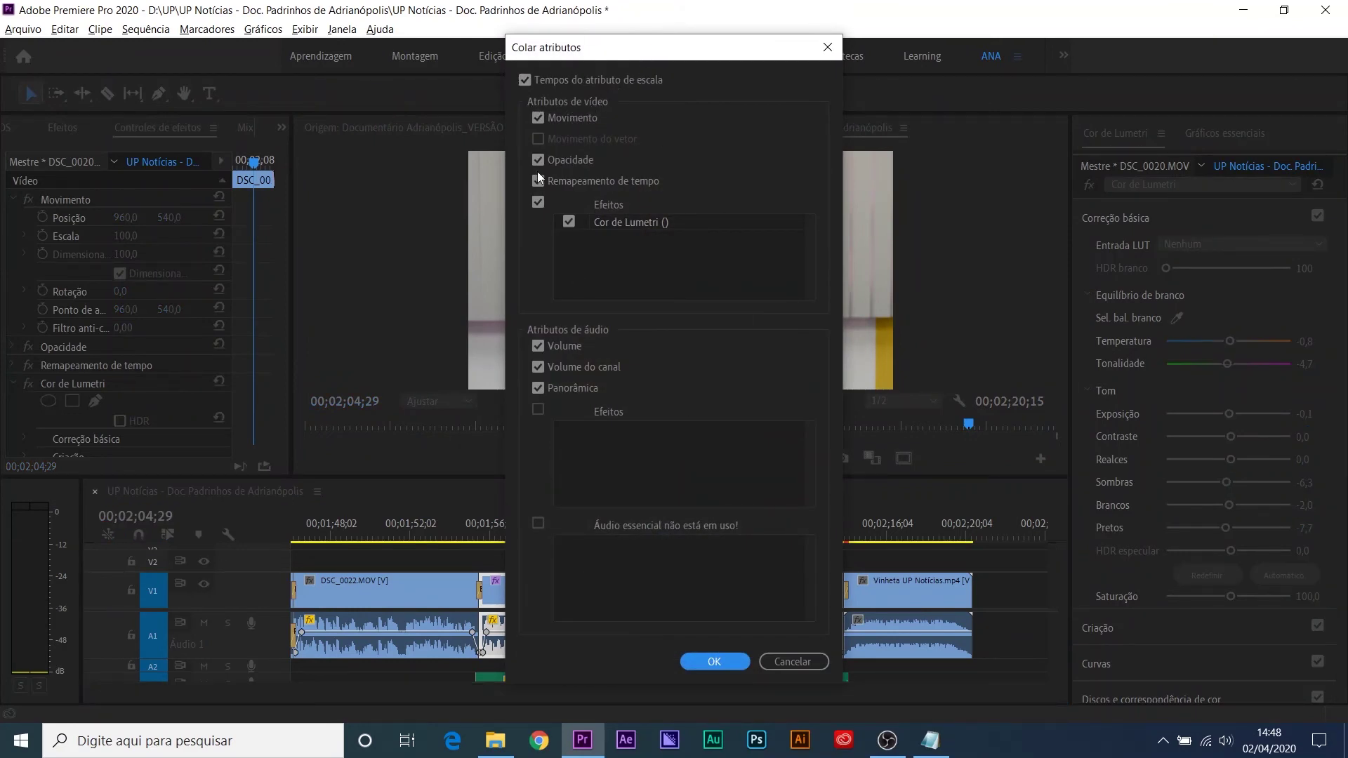
click(524, 79)
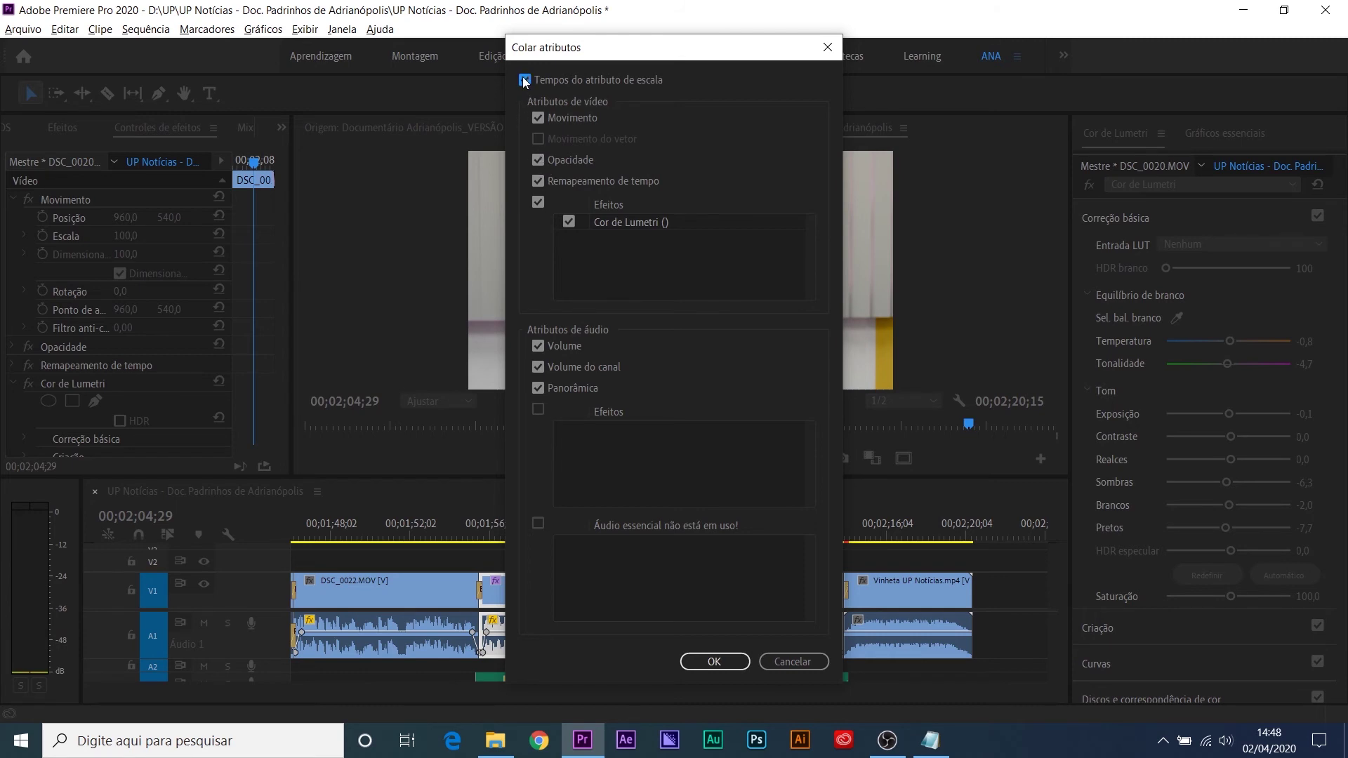
click(537, 184)
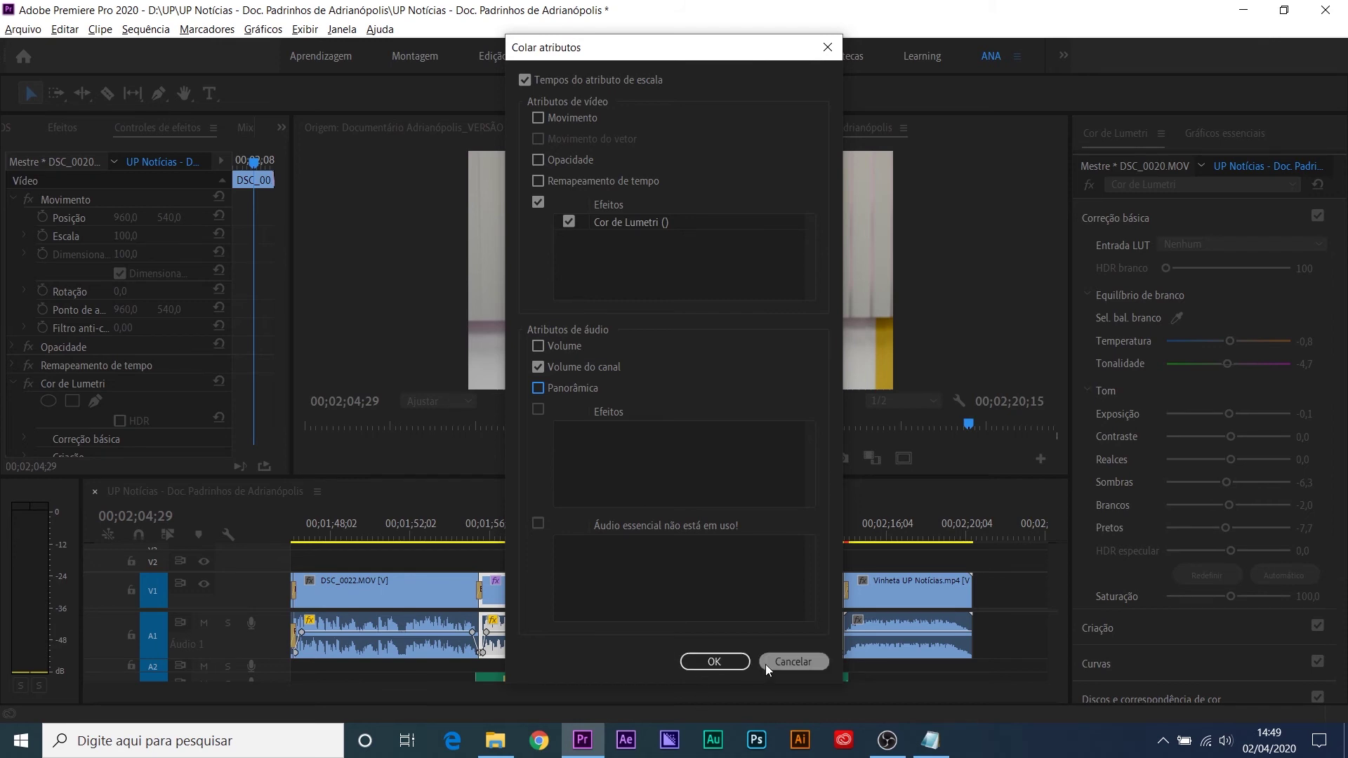
click(803, 660)
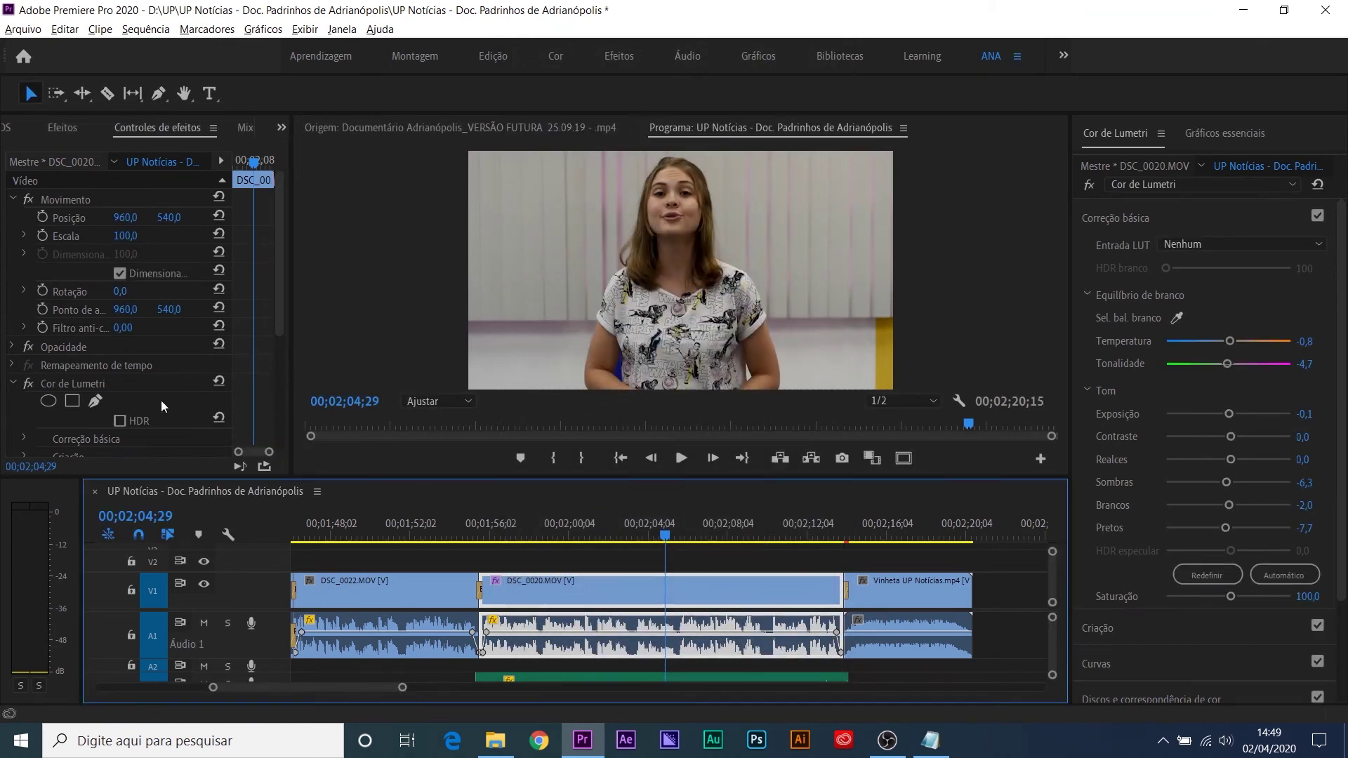
Step: Review frames of DSC_0022.MOV and the documentary clip, and park the playhead on the first DSC_0003.MOV clip at 00;01;16;19
click(85, 383)
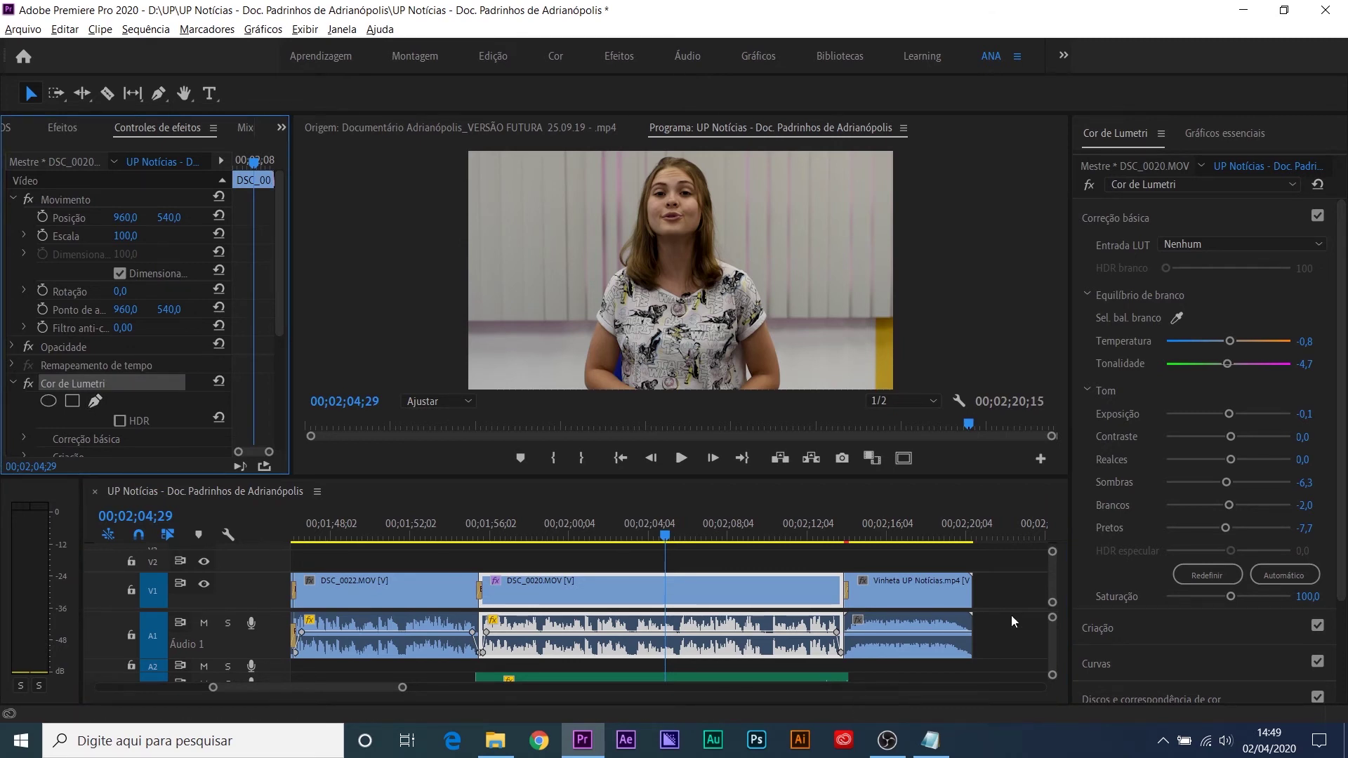
click(375, 532)
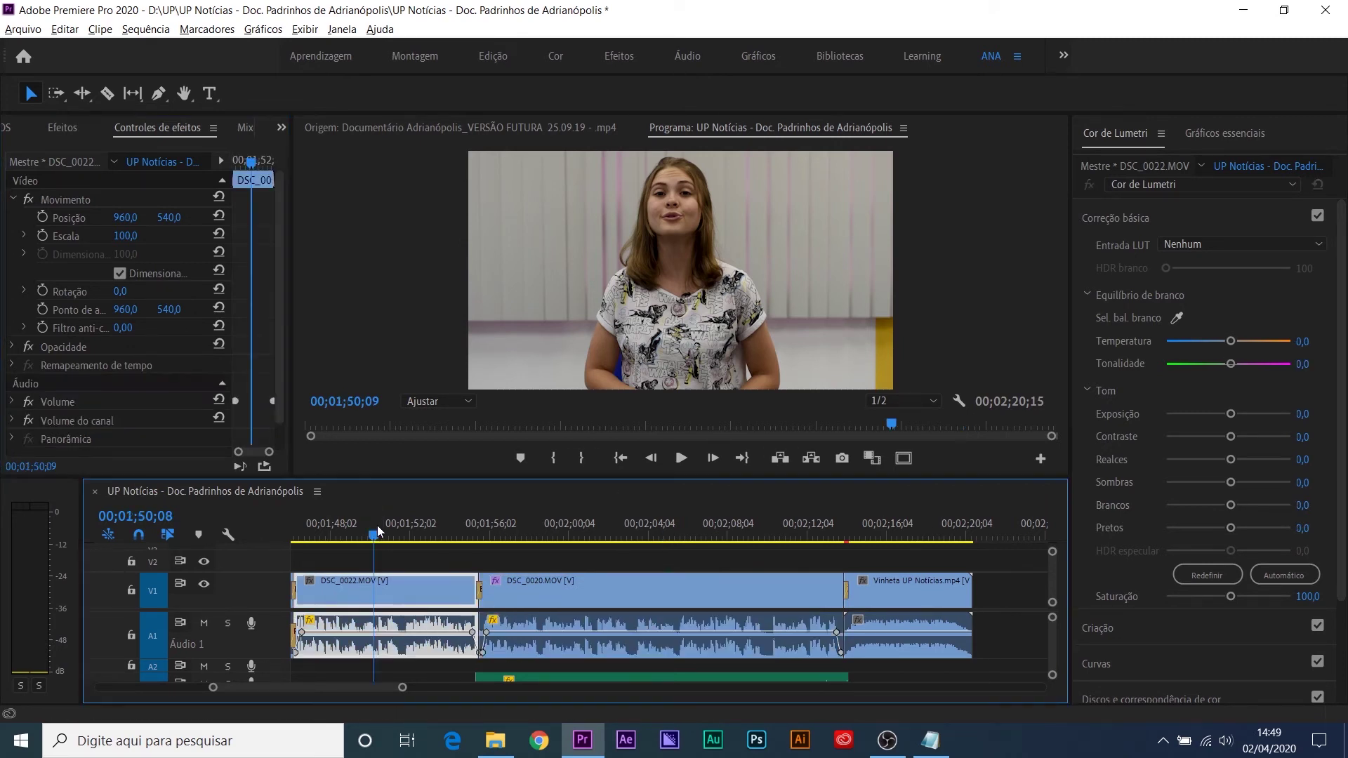
key(minus)
key(minus)
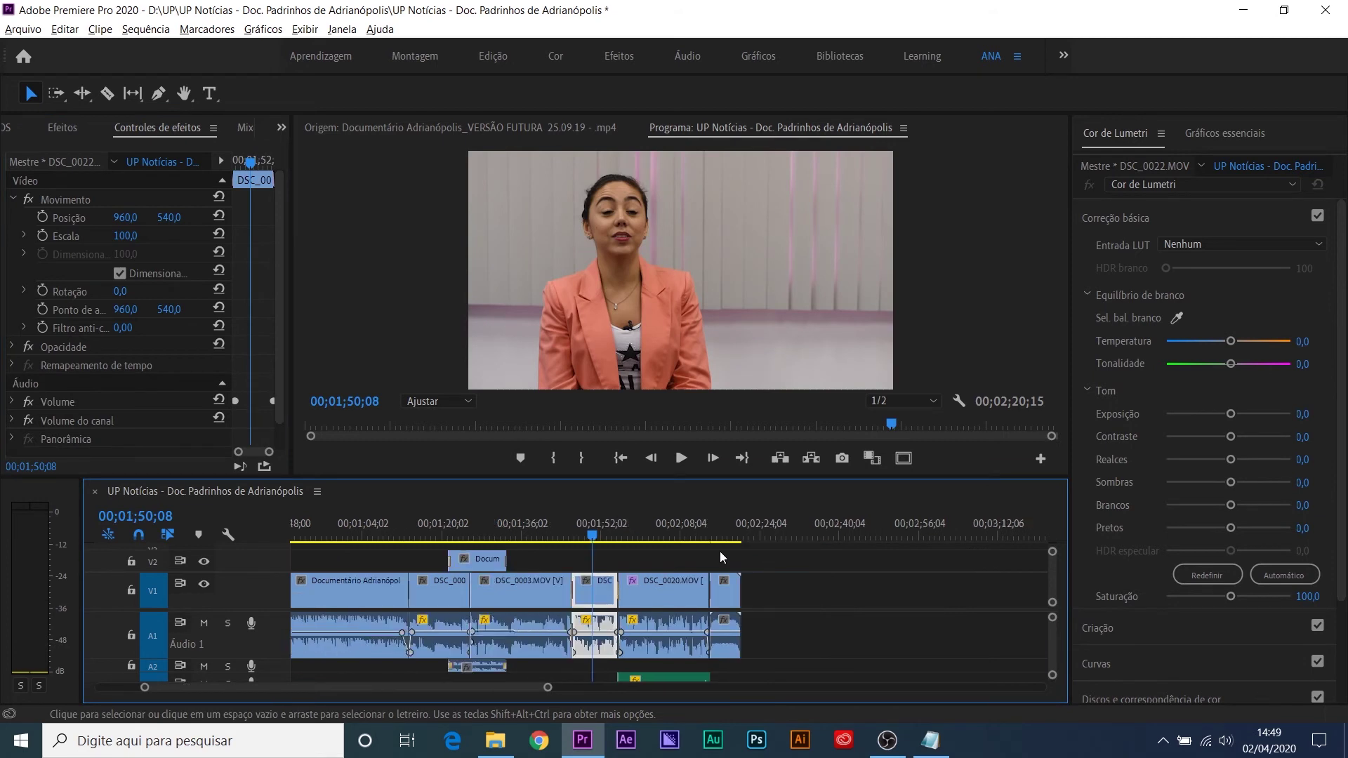
key(minus)
key(minus)
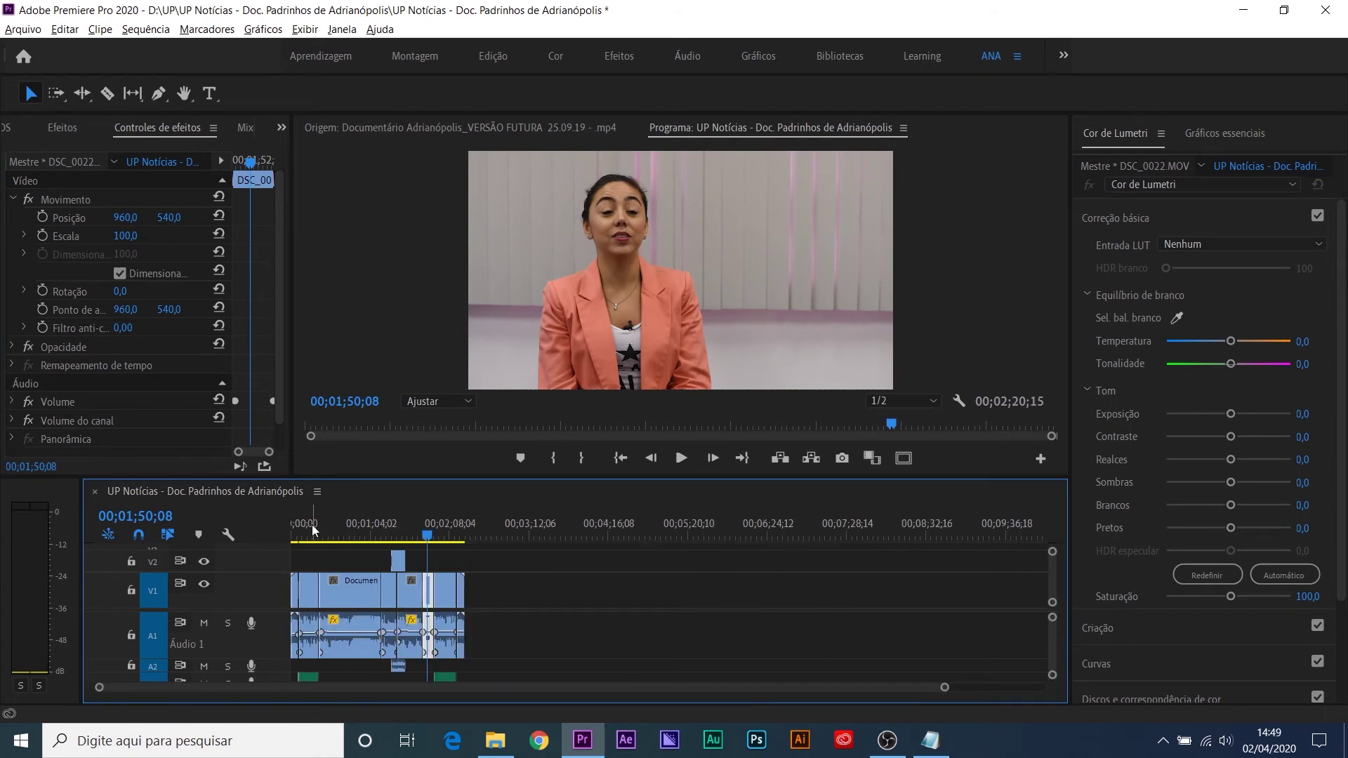
click(312, 525)
click(355, 525)
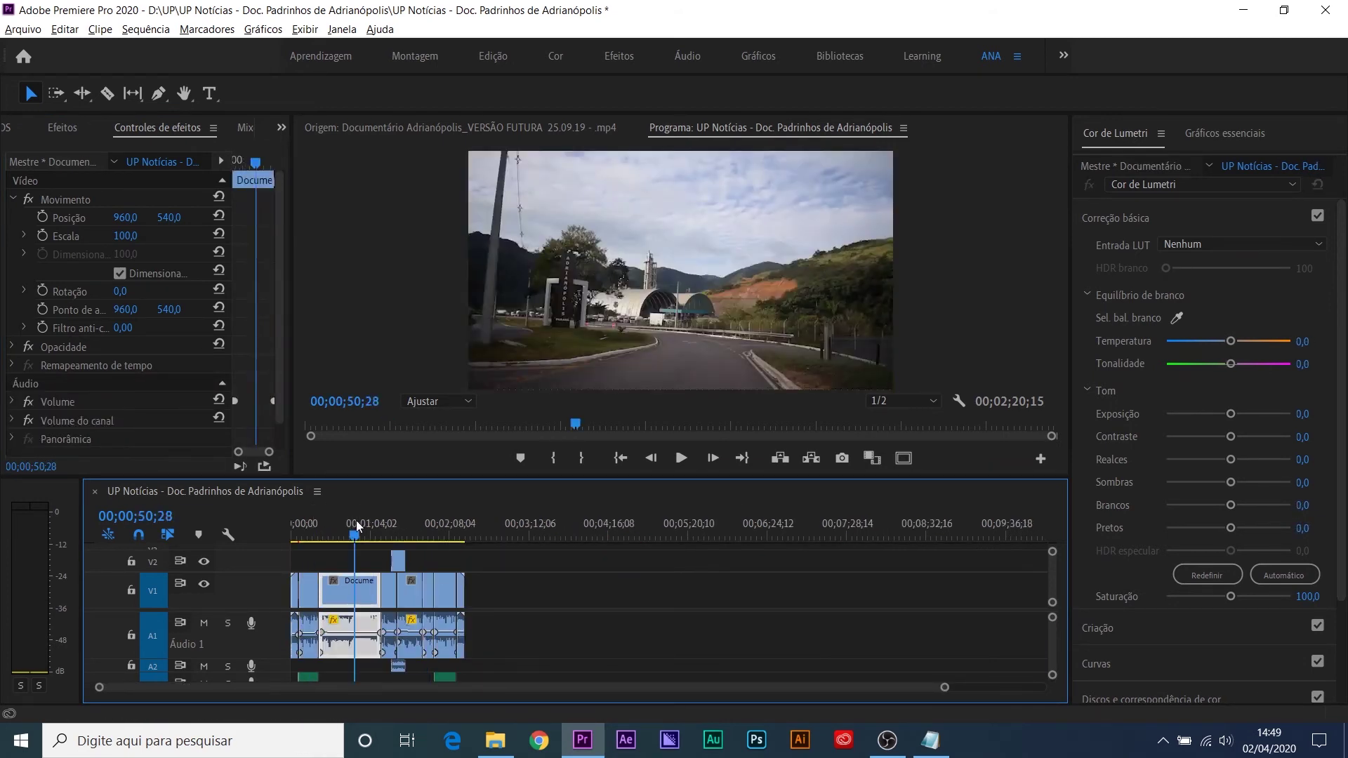
key(equal)
key(equal)
click(673, 523)
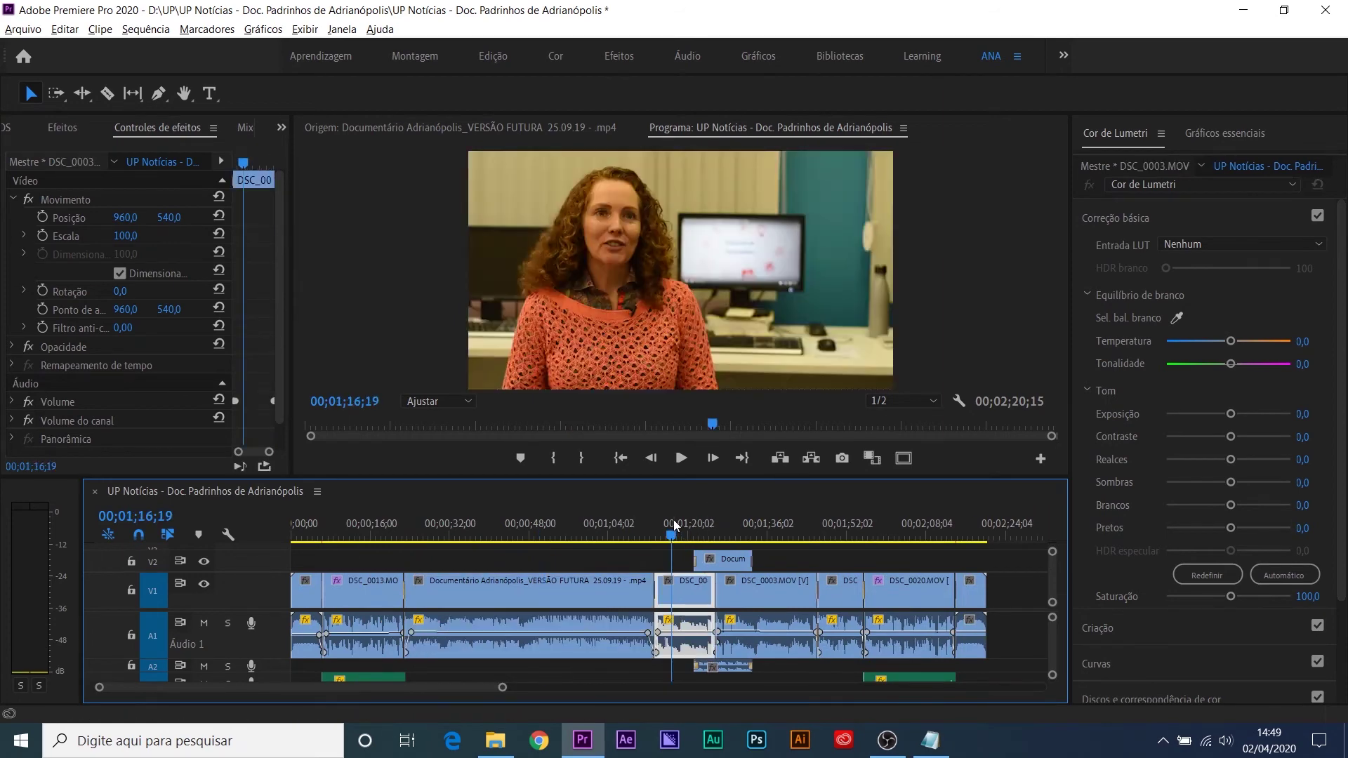
key(equal)
key(equal)
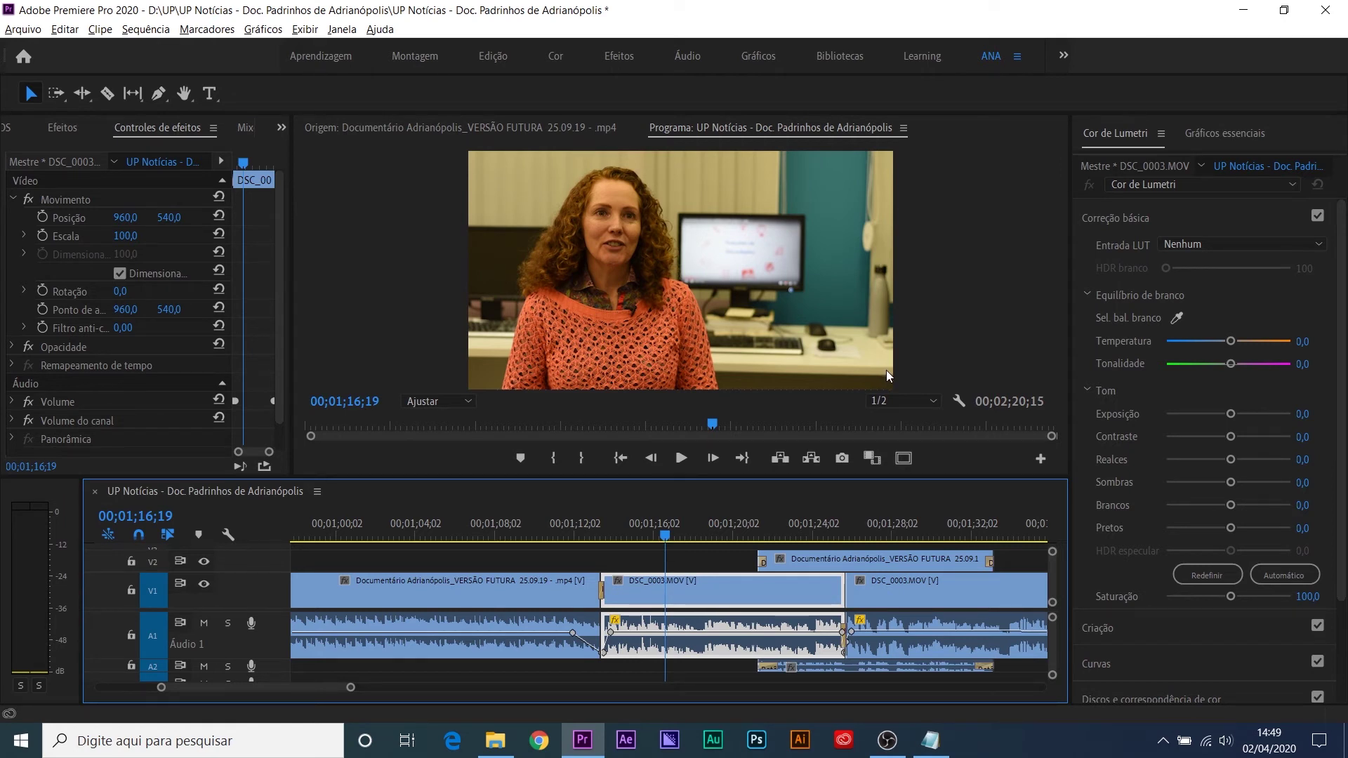
Step: Rotate the first DSC_0003.MOV clip to -2,0° in its Movimento settings to straighten the tilted interview shot
click(285, 127)
click(329, 226)
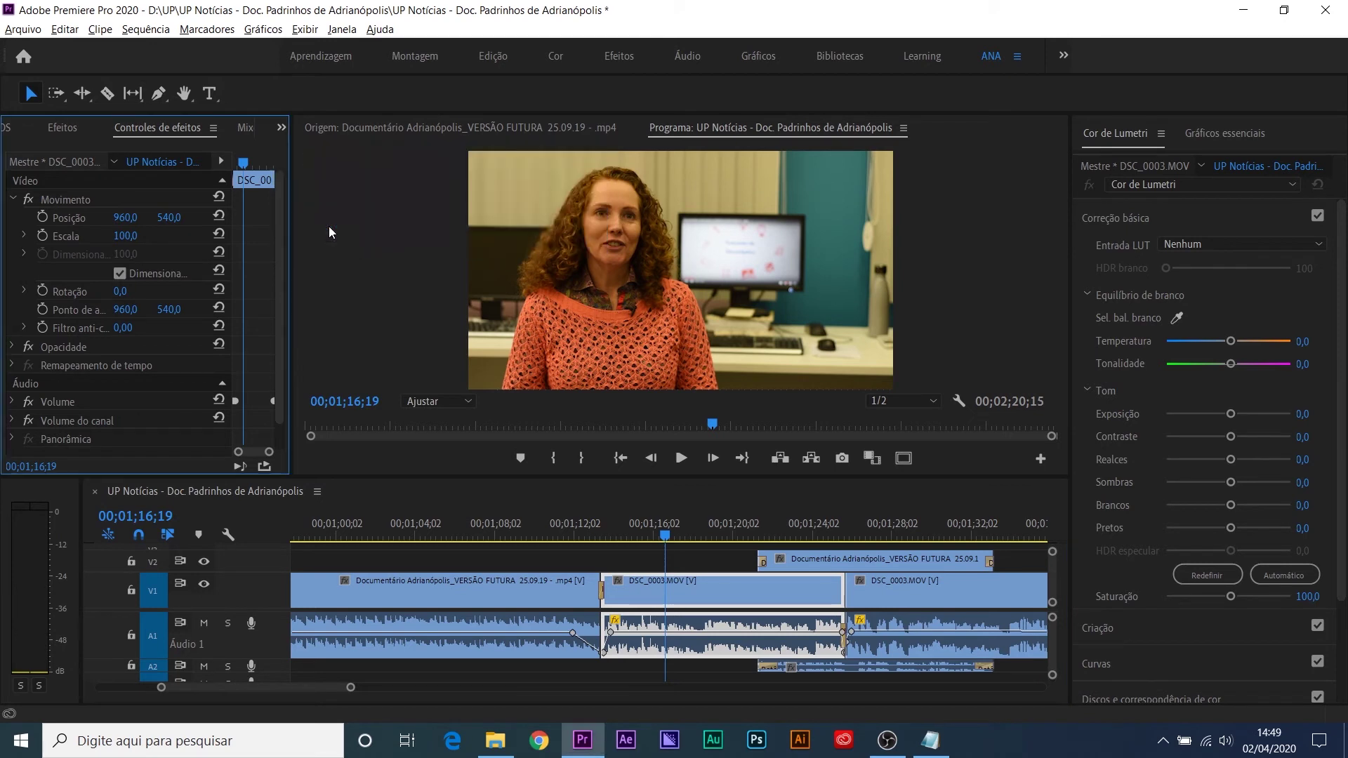
click(53, 199)
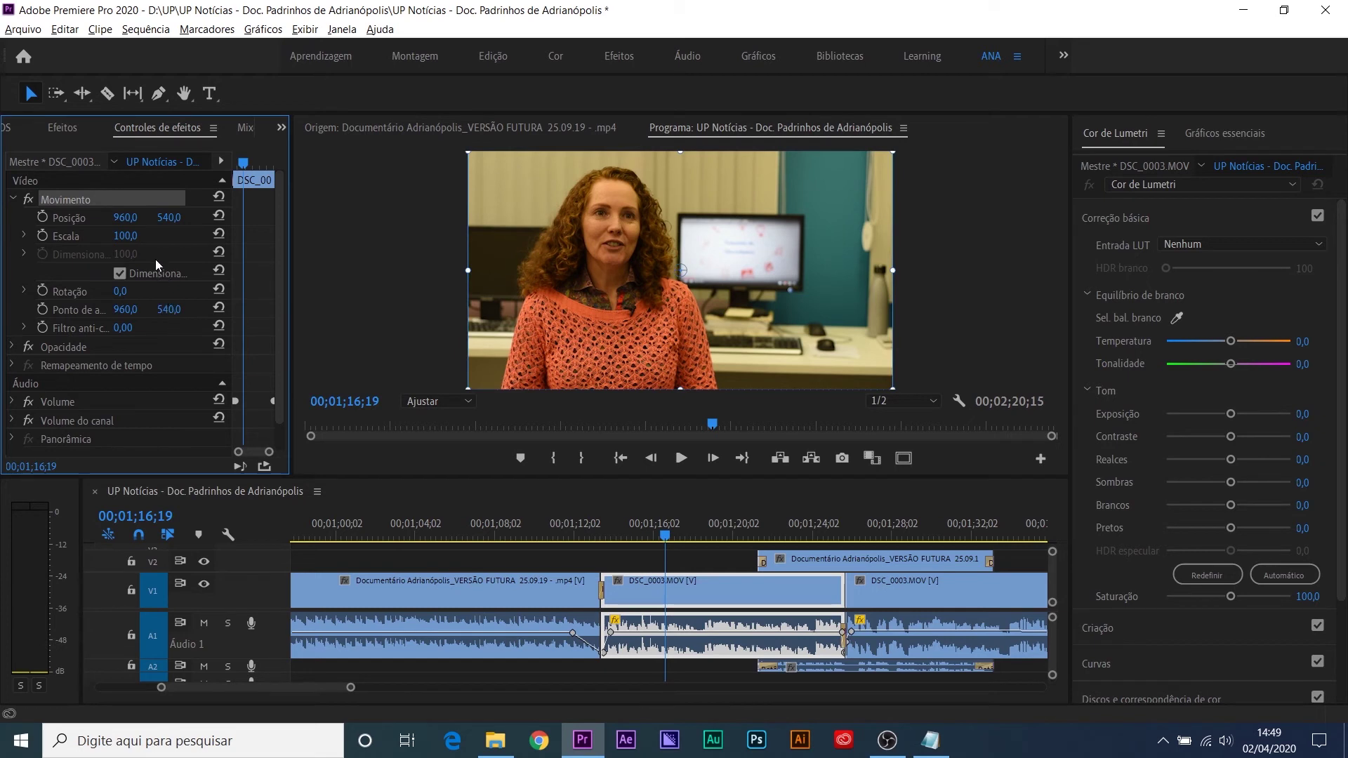
click(140, 239)
drag(126, 294, 109, 278)
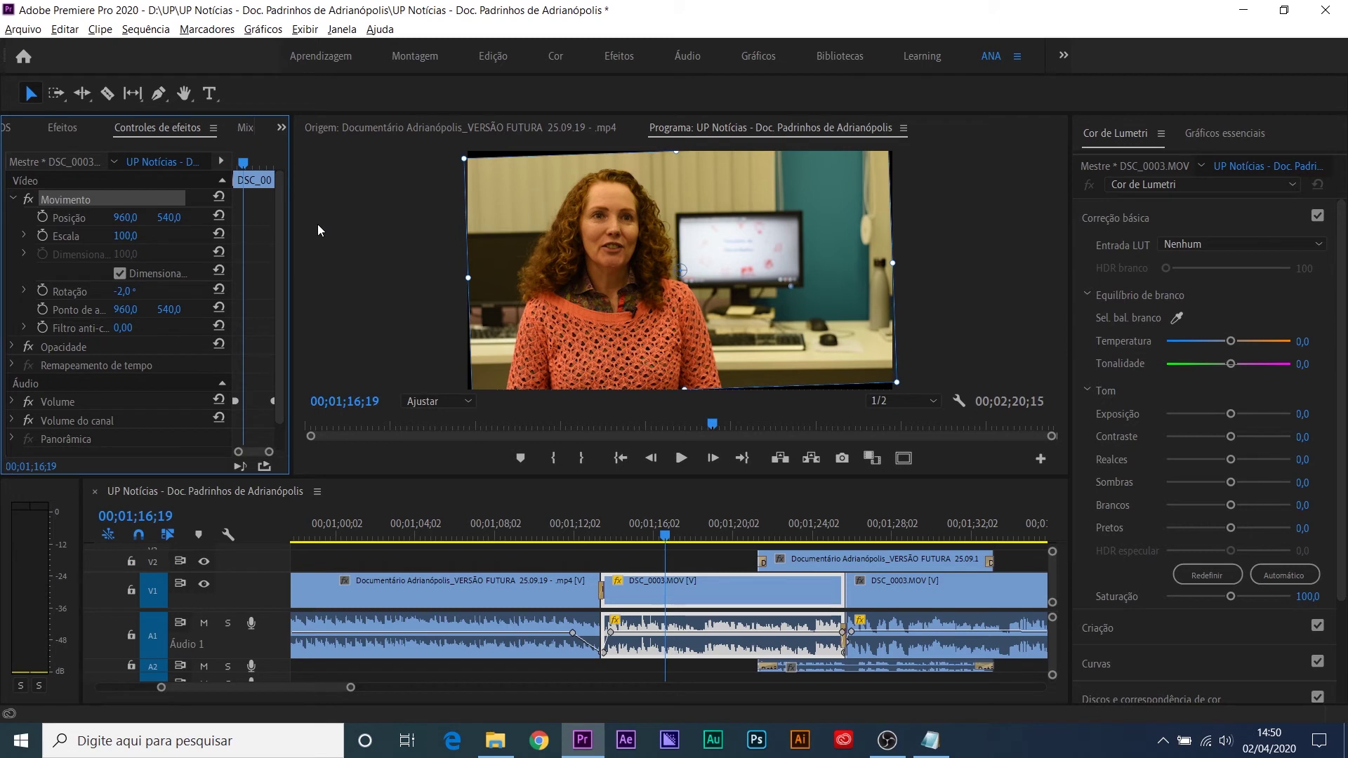
Step: Undo the first DSC_0003.MOV clip's rotation and reframe it with Escala 110,0 and Posição 1010,0 by 563,0
key(ctrl+z)
click(137, 233)
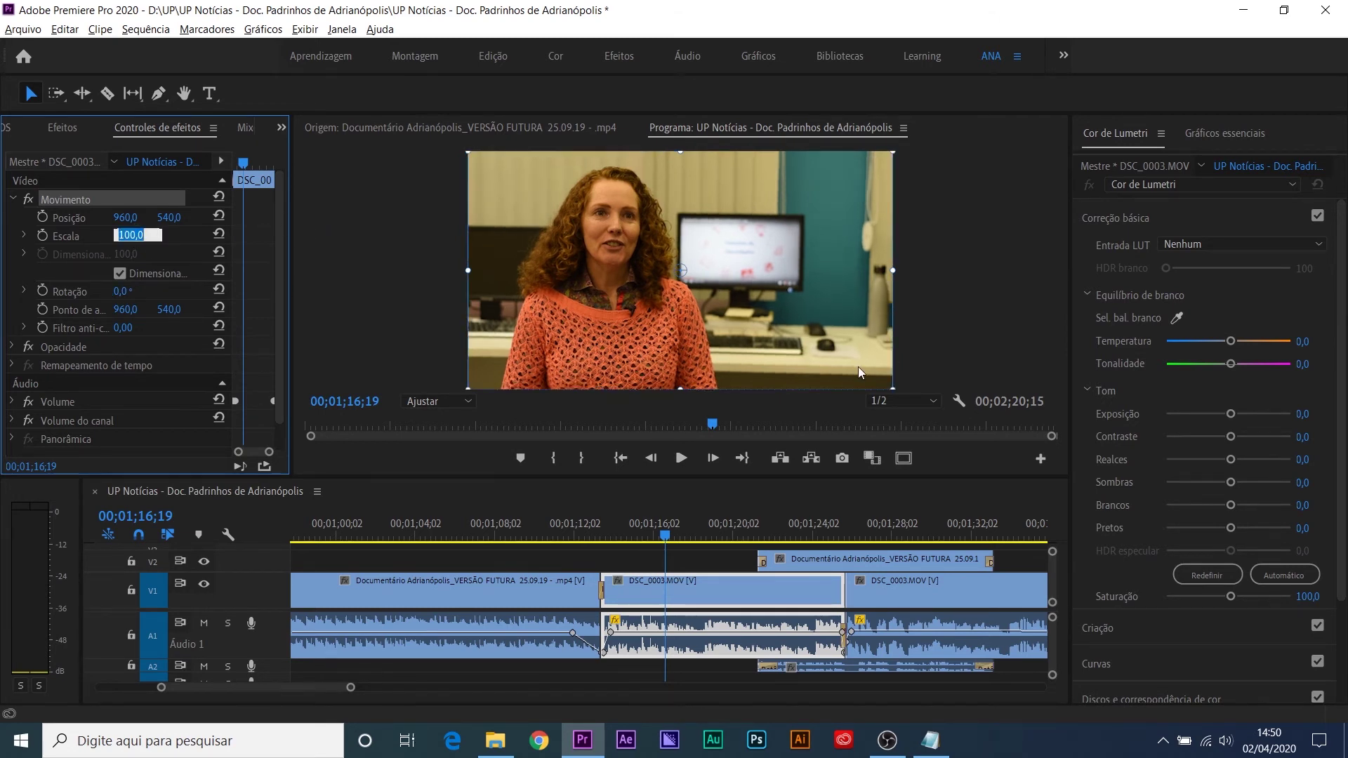
text(110)
key(Return)
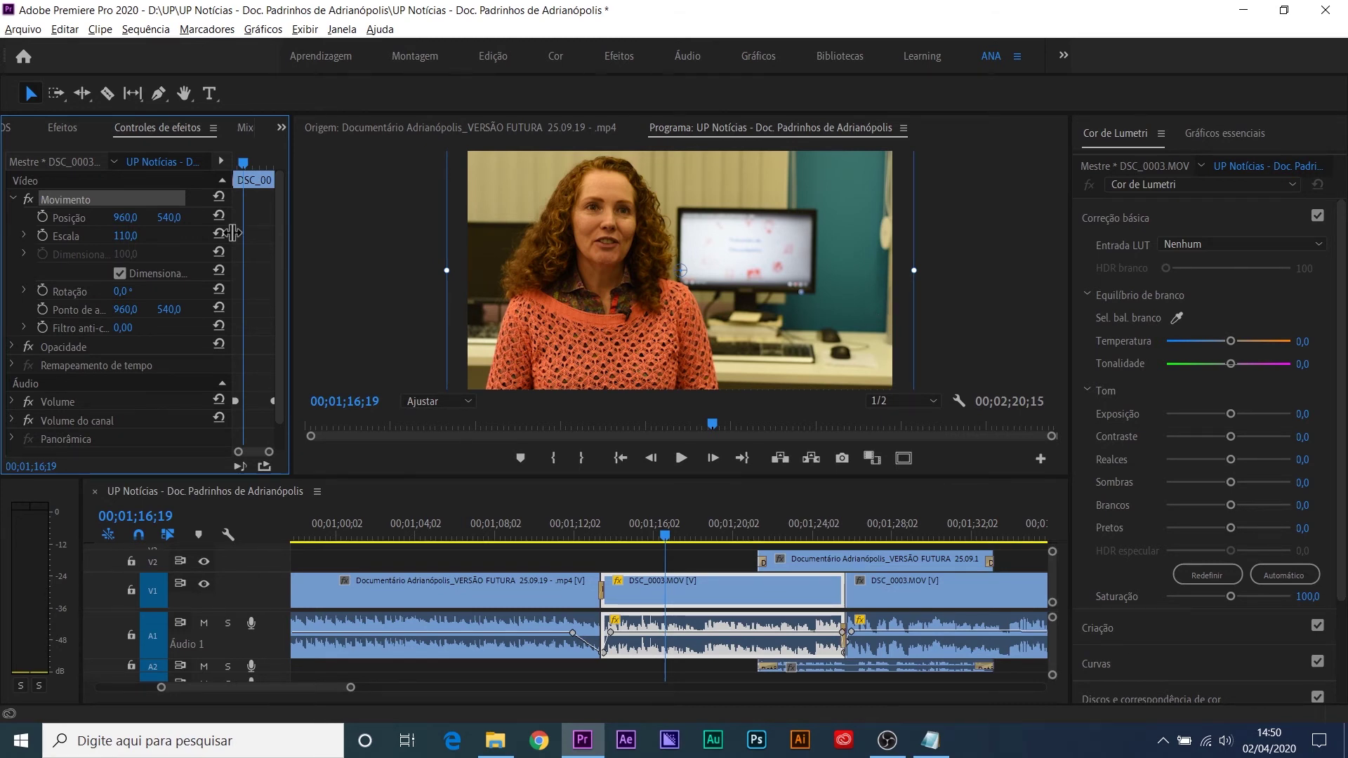
drag(121, 219, 184, 219)
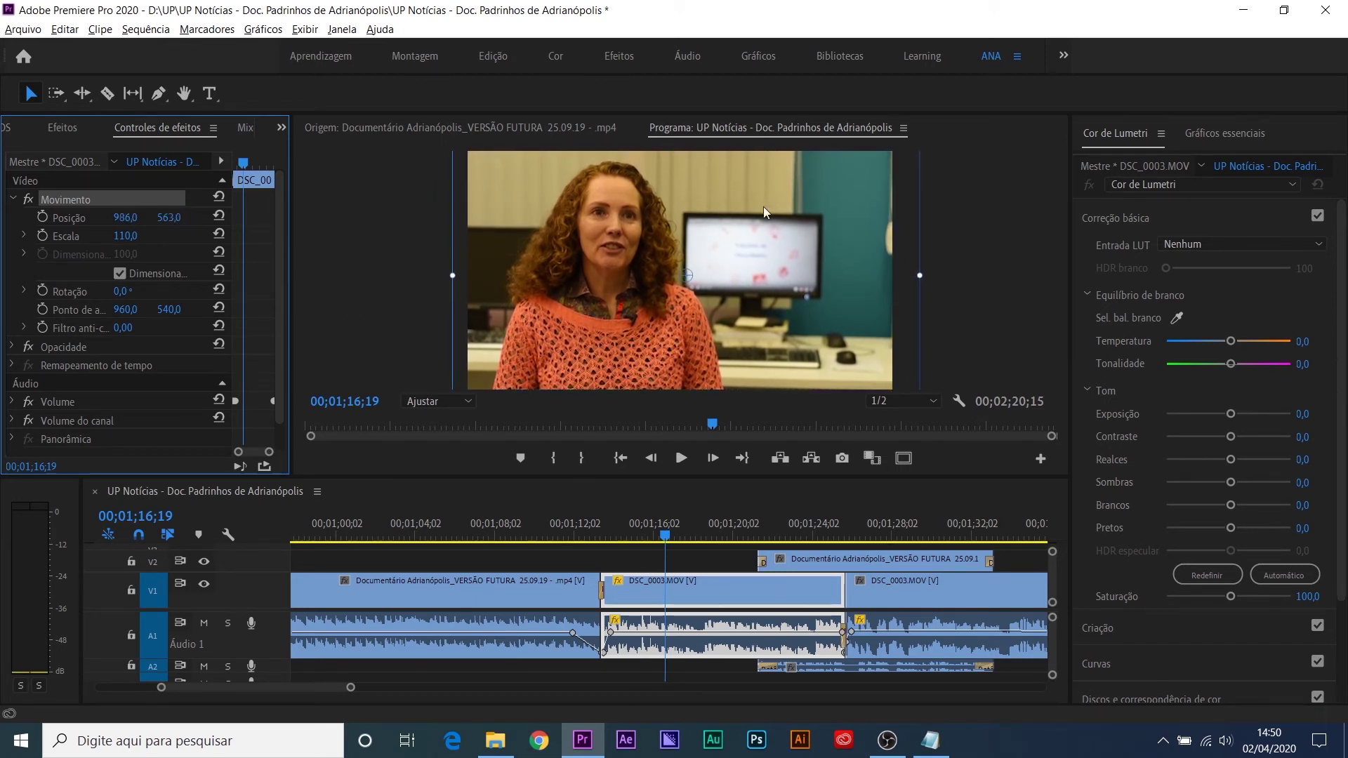
drag(122, 222, 145, 225)
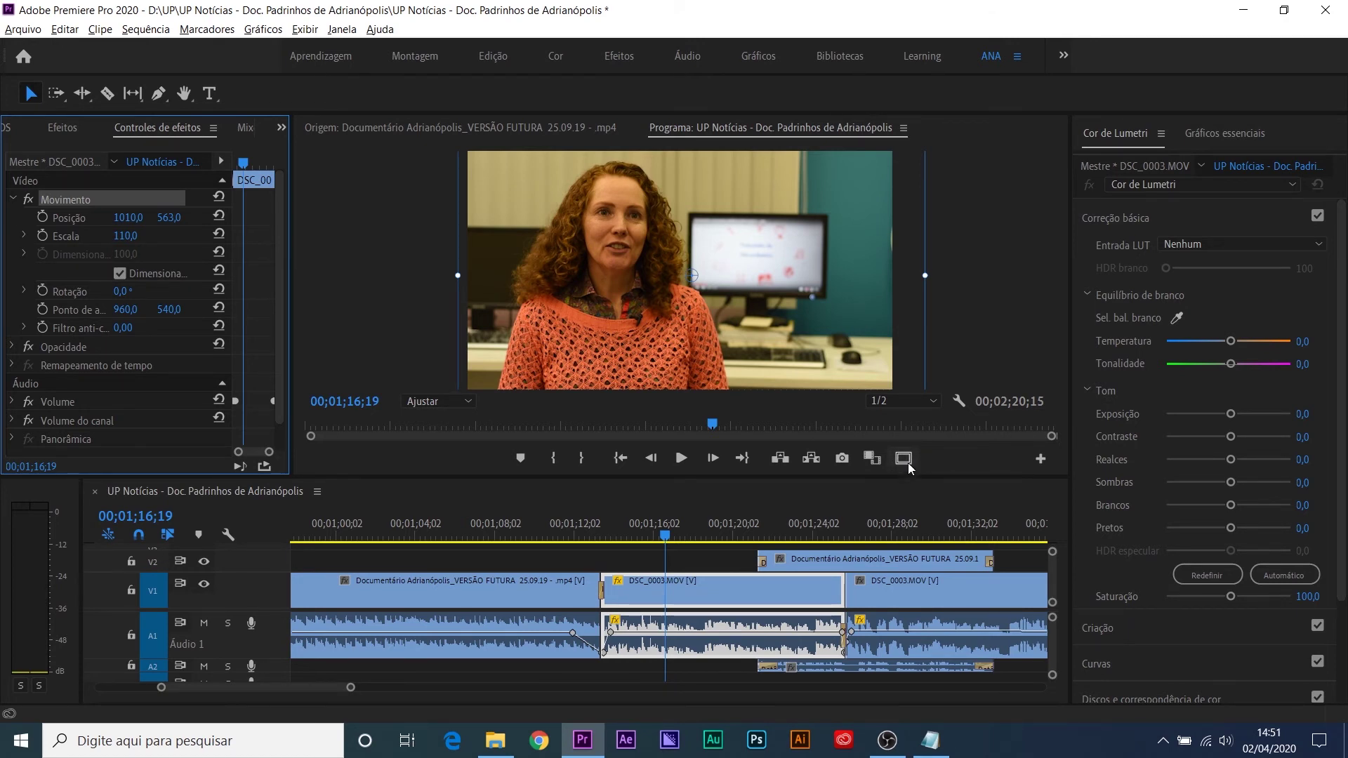
Step: Place the Margens de segurança control in a second row of the Program monitor's controls and display the safe margins
click(1042, 460)
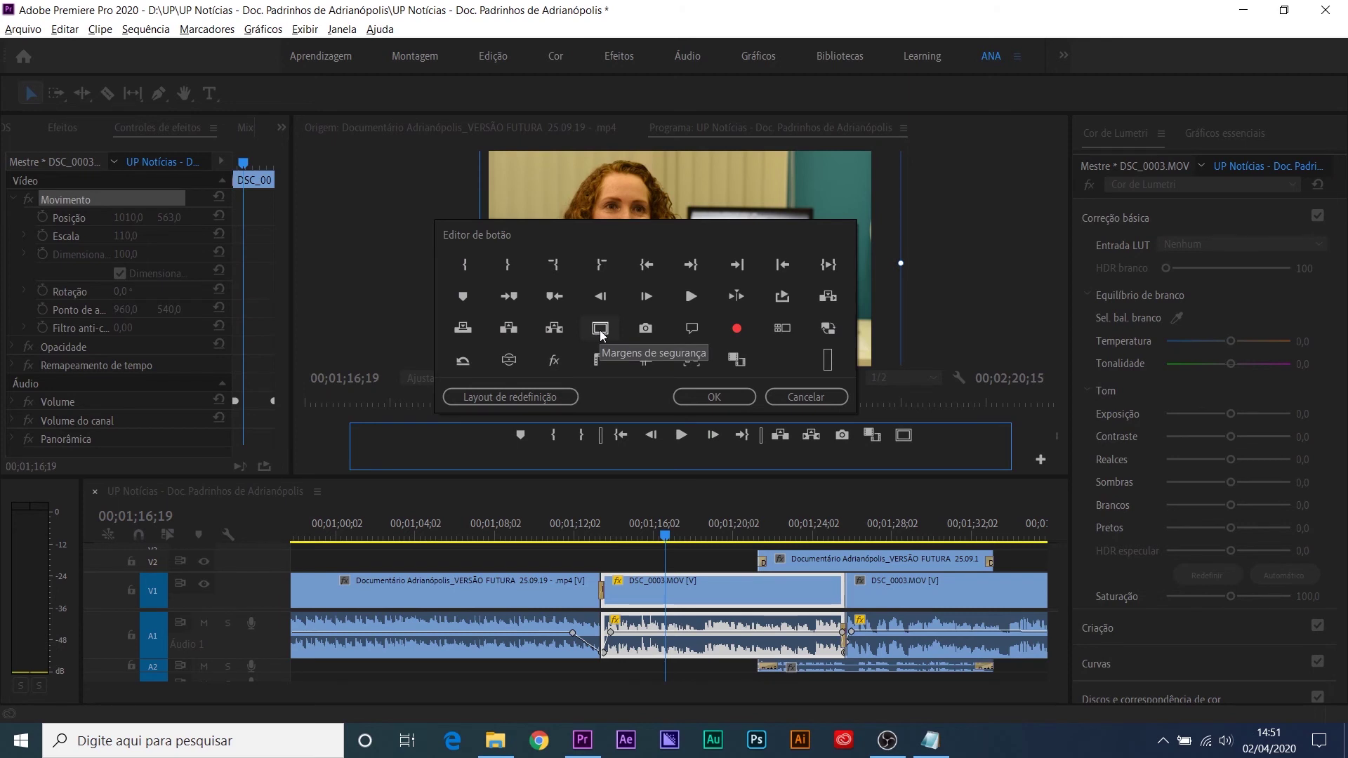
drag(601, 333, 894, 457)
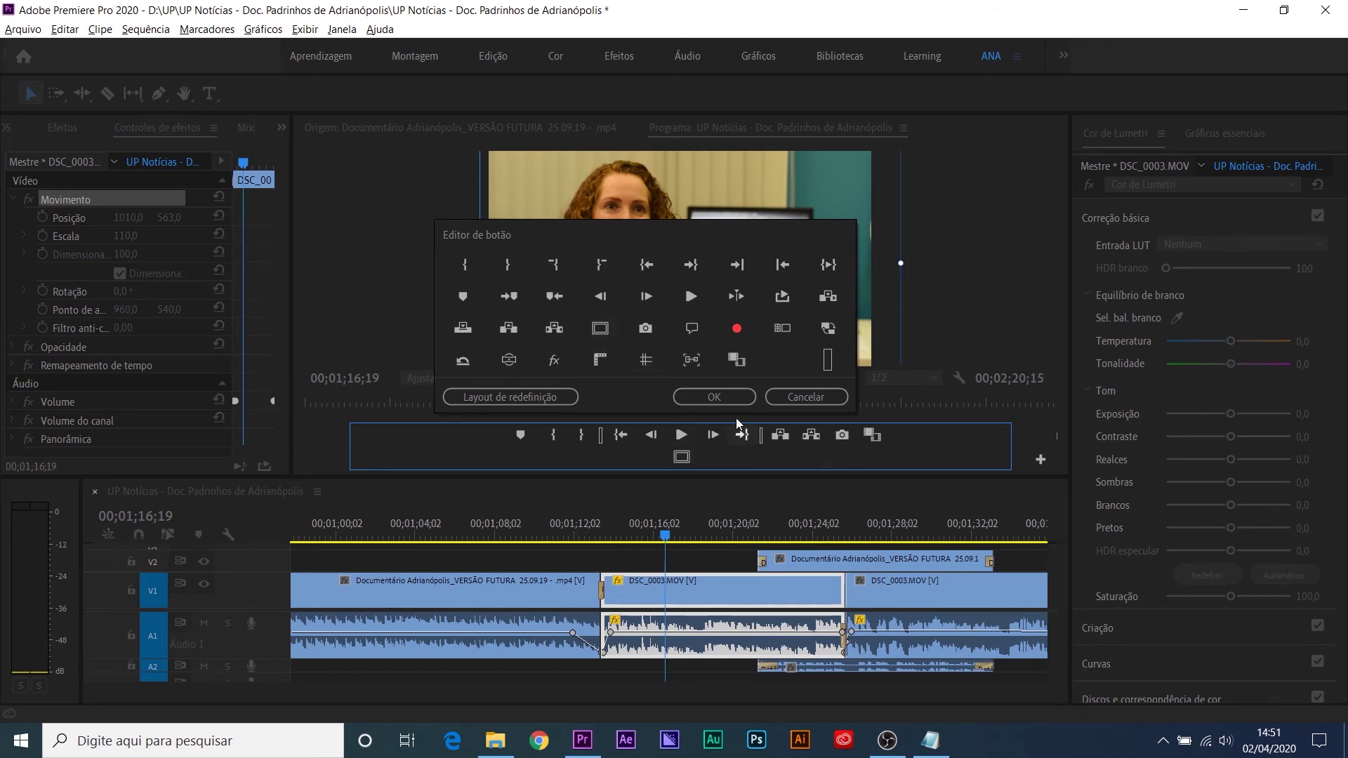
click(726, 394)
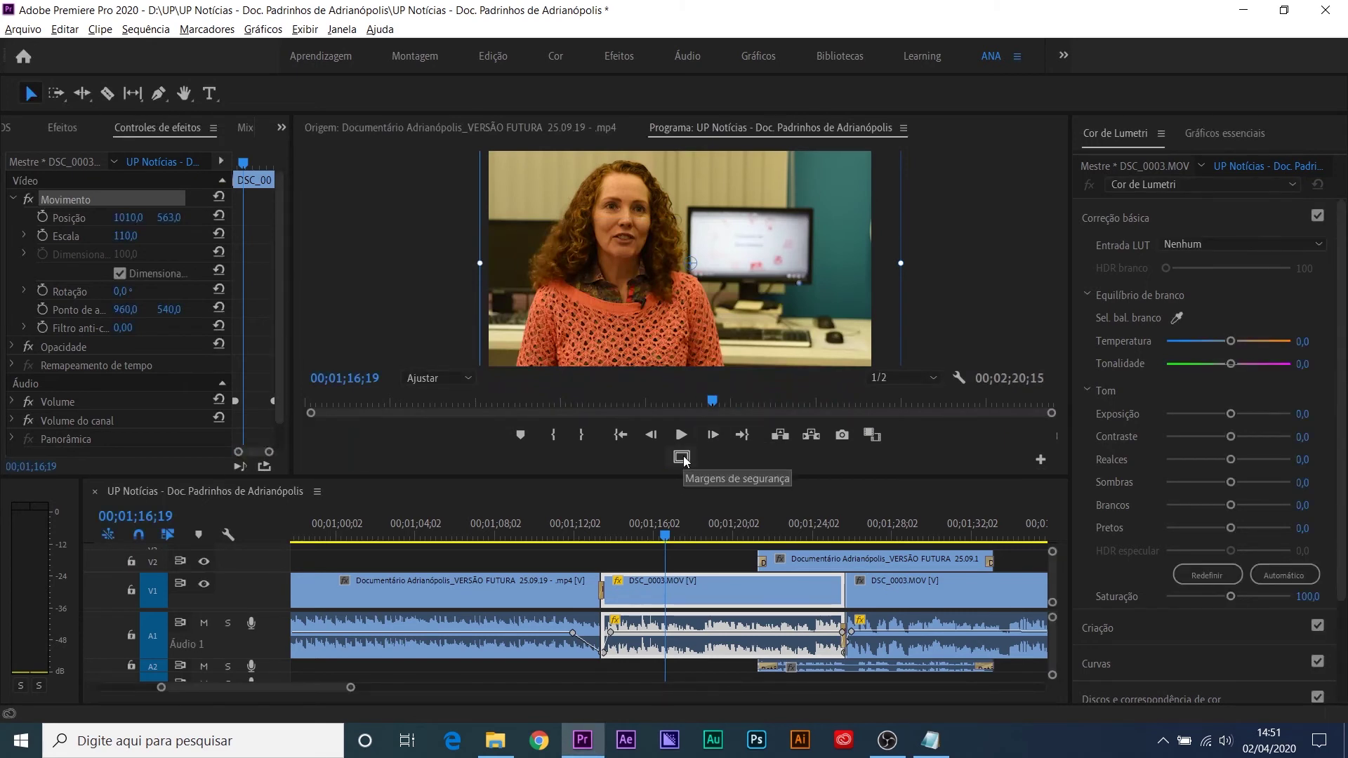
click(682, 457)
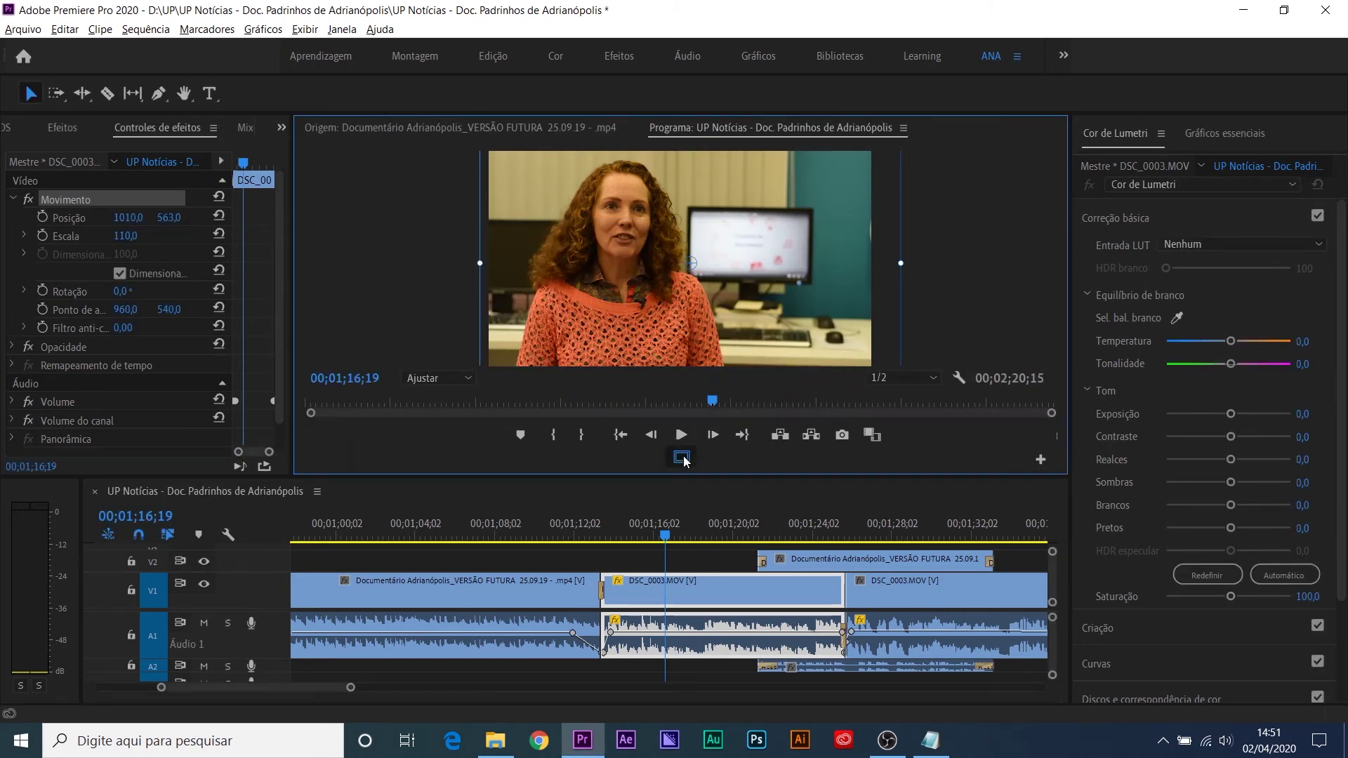
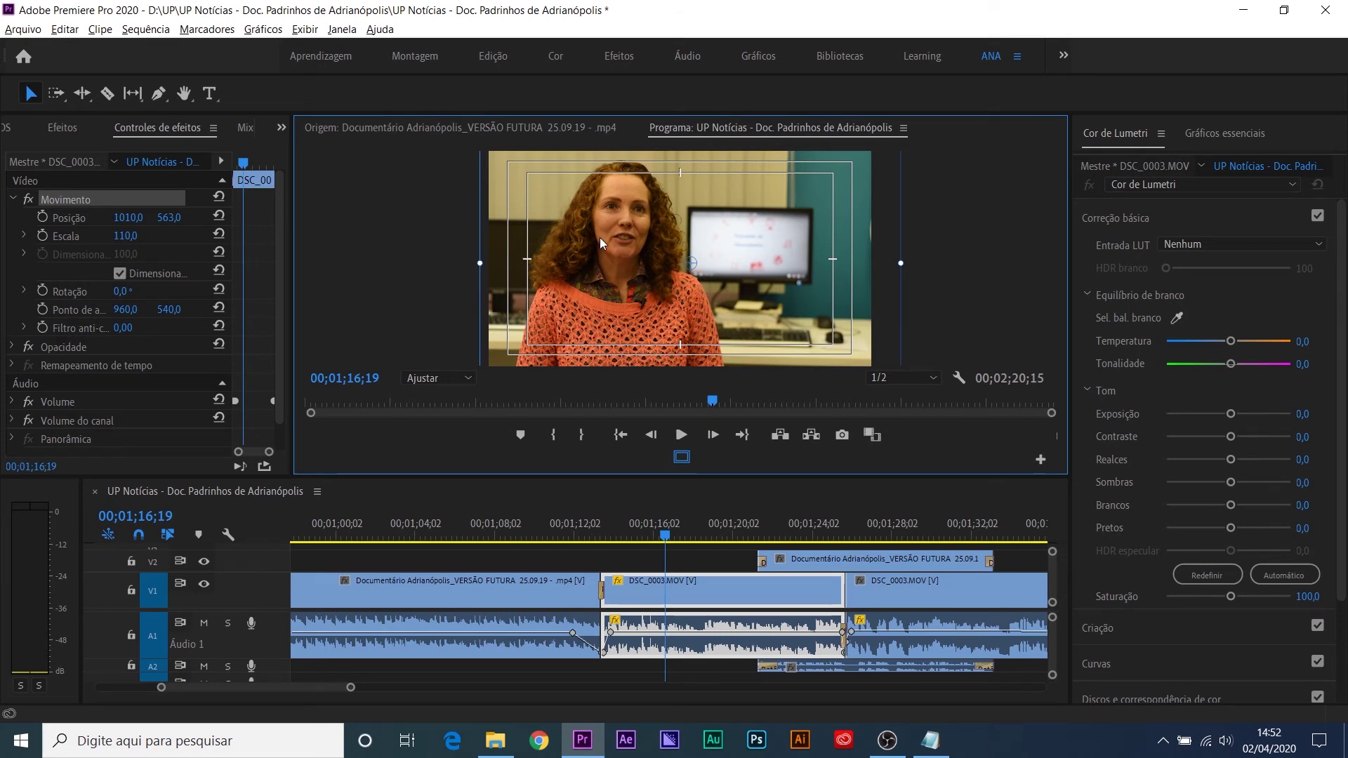
Step: Return the first DSC_0003.MOV clip's scale to 100,0 and its position to 960,0 by 540,0
drag(119, 237, 89, 221)
click(124, 237)
text(100)
key(Return)
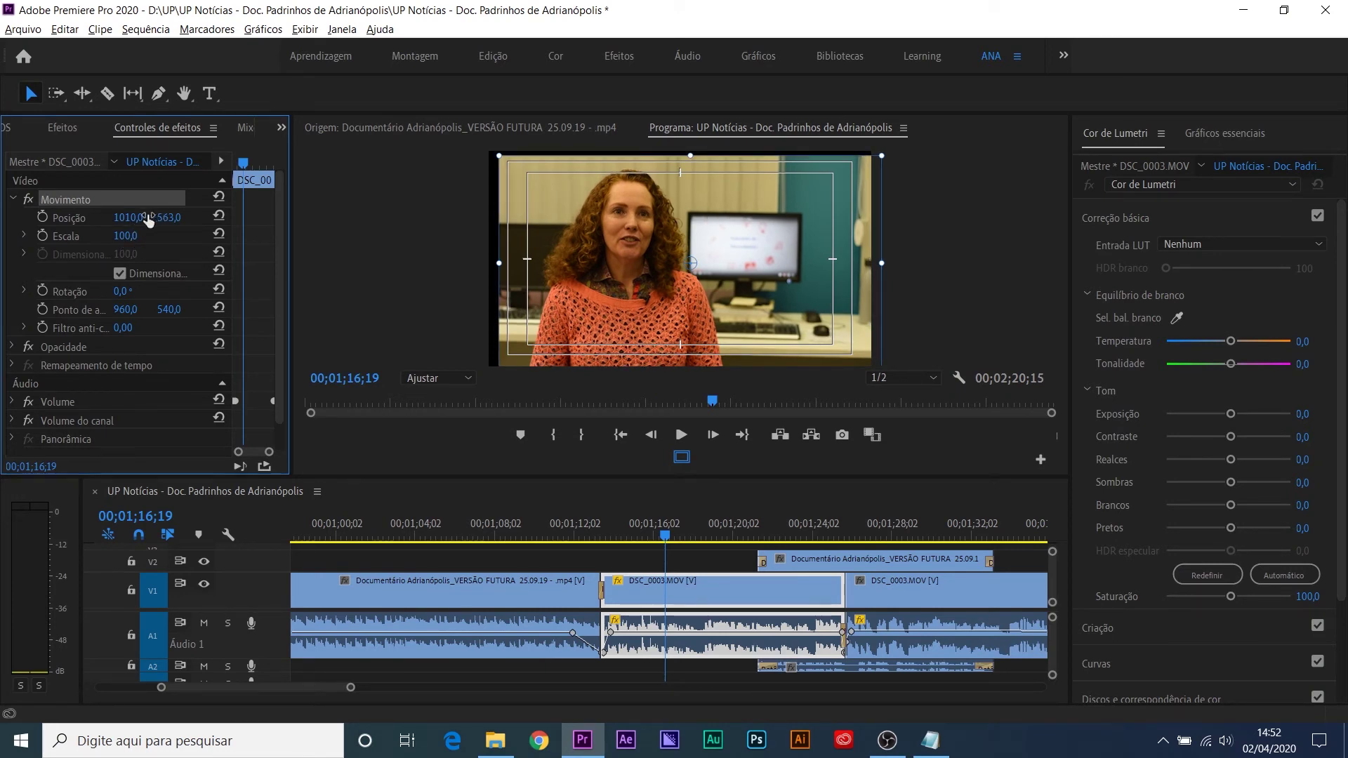
drag(152, 219, 149, 222)
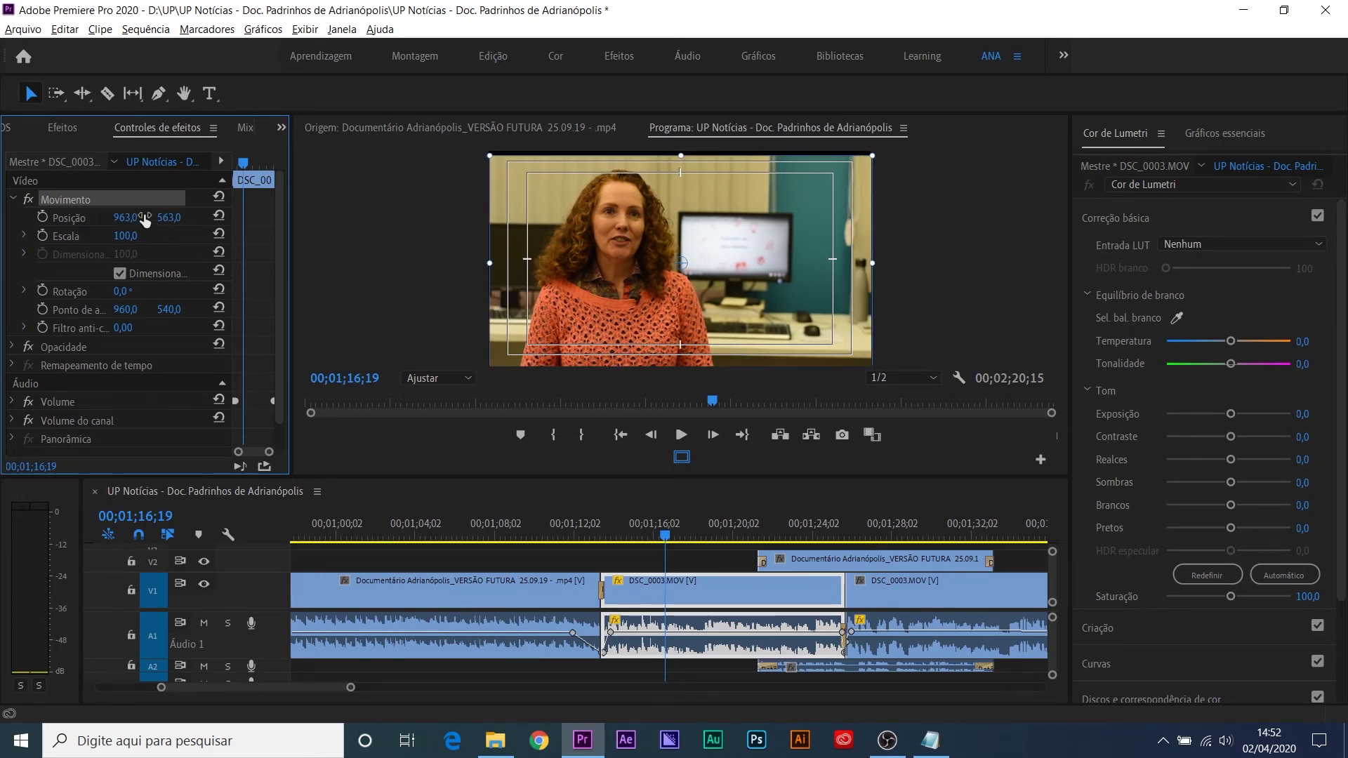
click(148, 223)
text(960)
key(Return)
click(169, 216)
text(540)
key(Return)
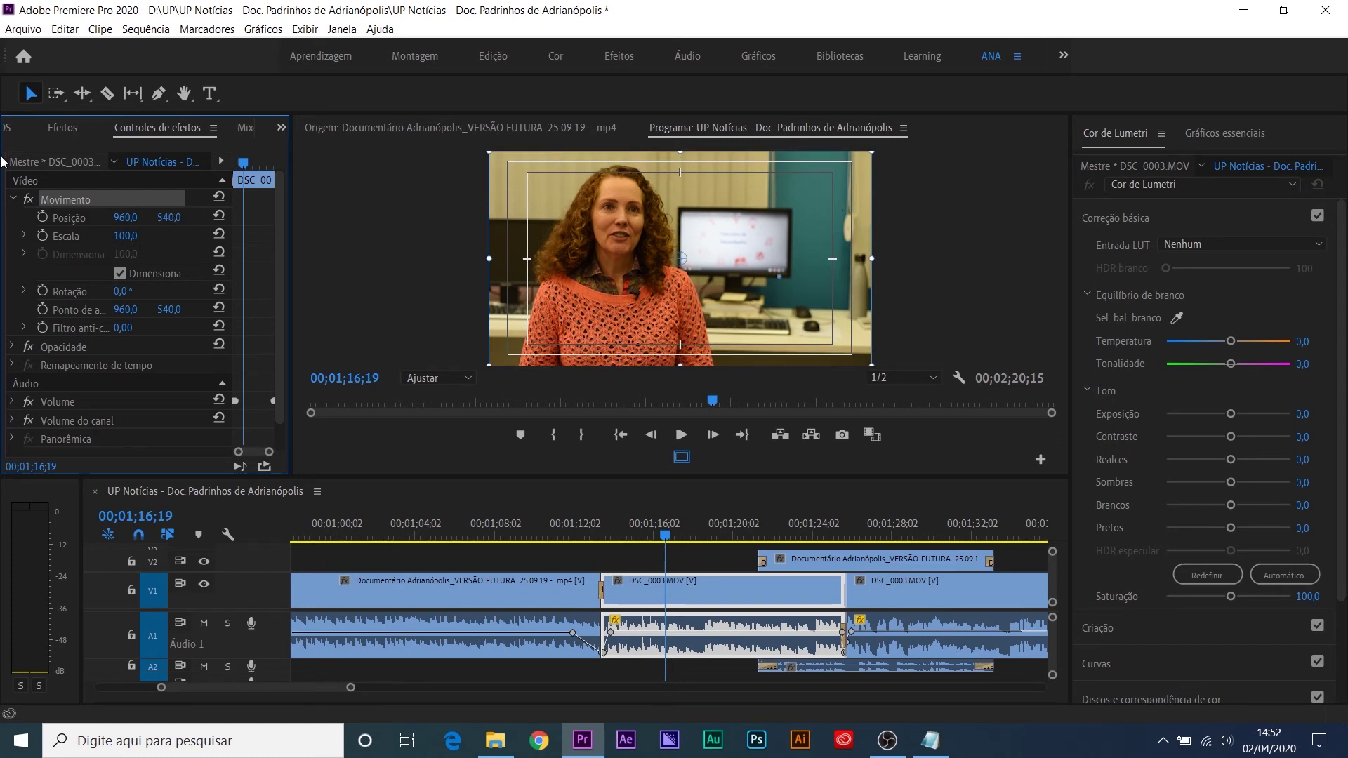
Step: Undo the scale and position reset, and compare the centred and shifted framings by stepping back and forth through the edit history
key(ctrl+z)
key(ctrl+z)
key(ctrl+z)
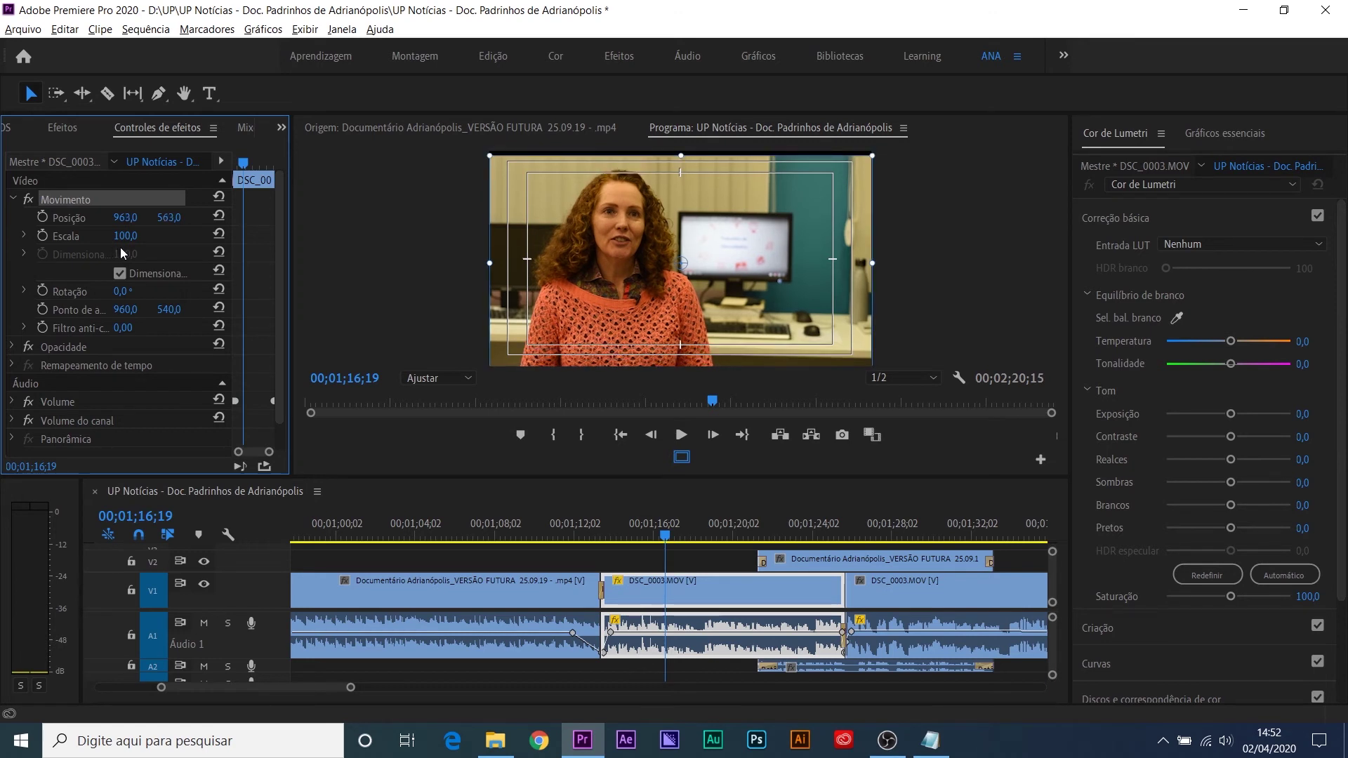
key(ctrl+z)
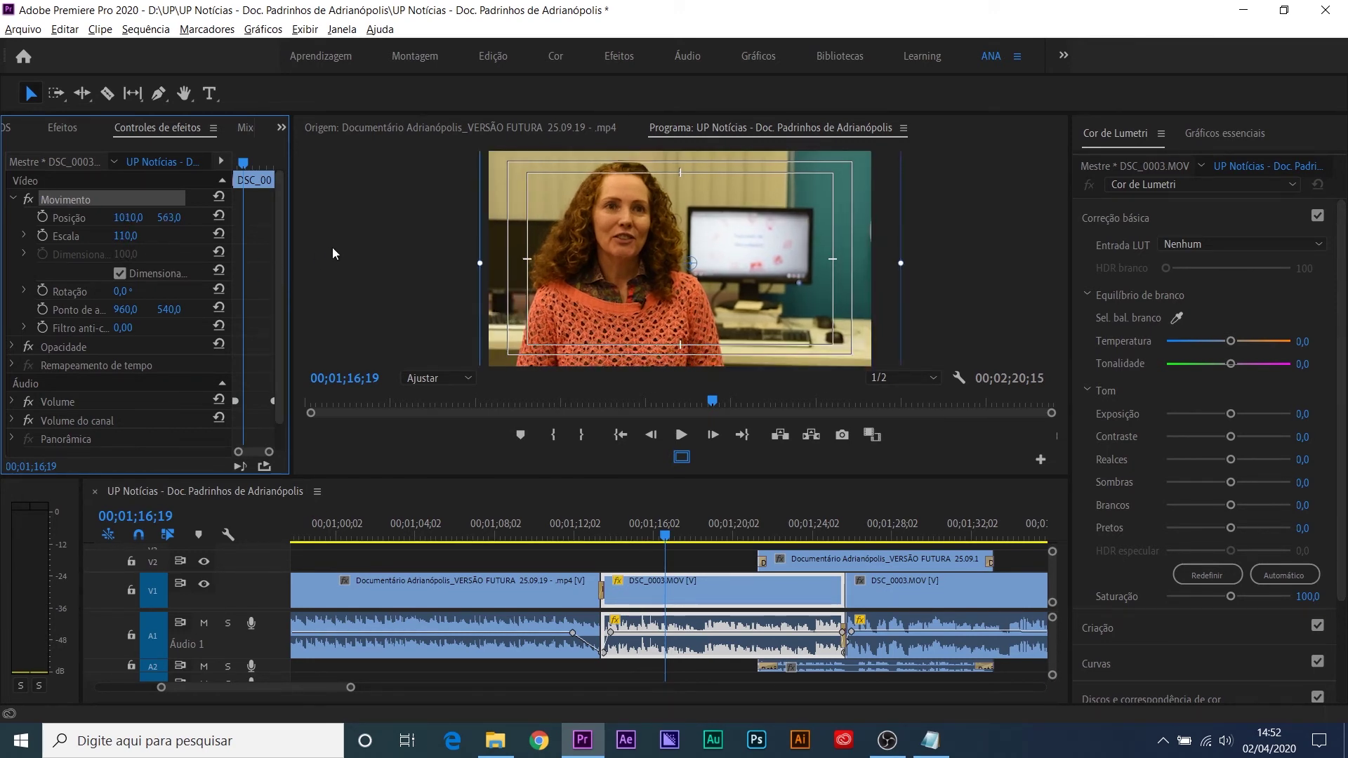
key(ctrl+z)
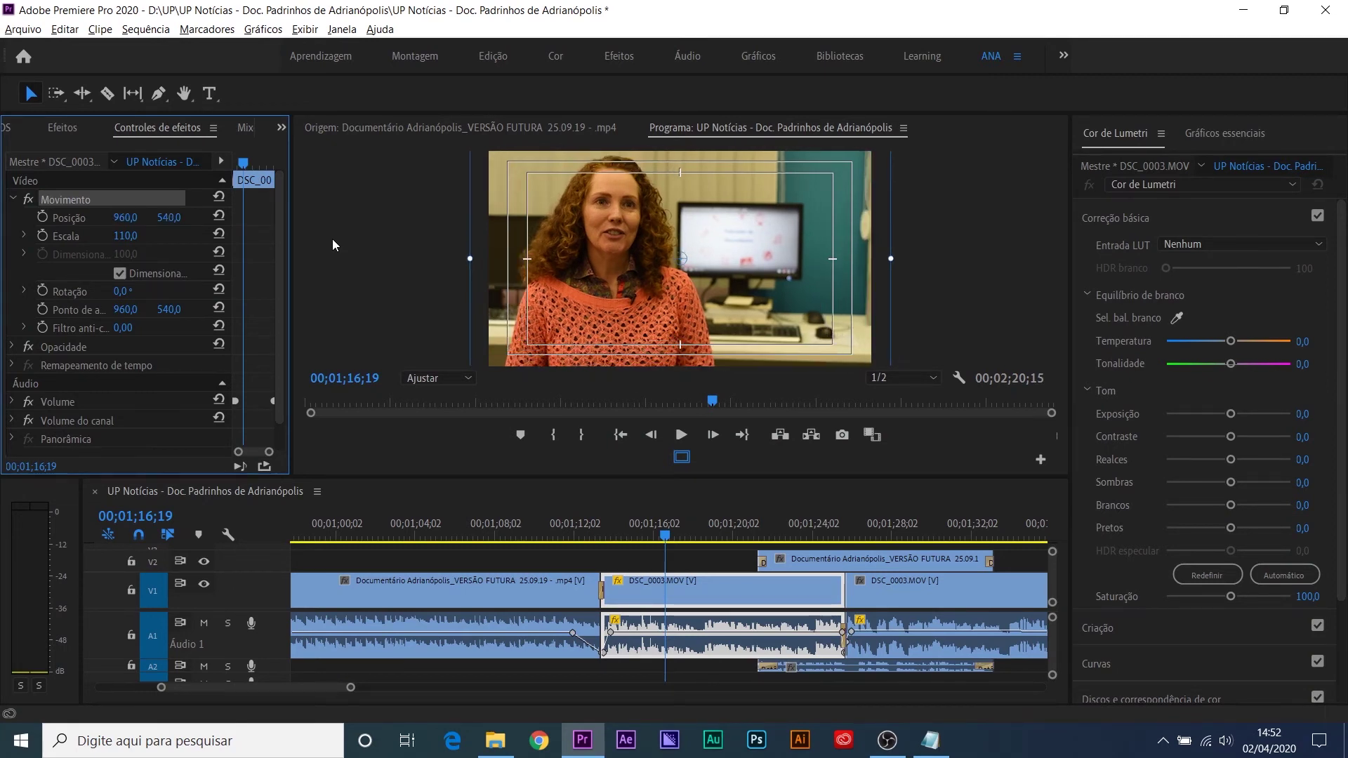
key(ctrl+z)
key(ctrl+shift+z)
key(ctrl+shift+z)
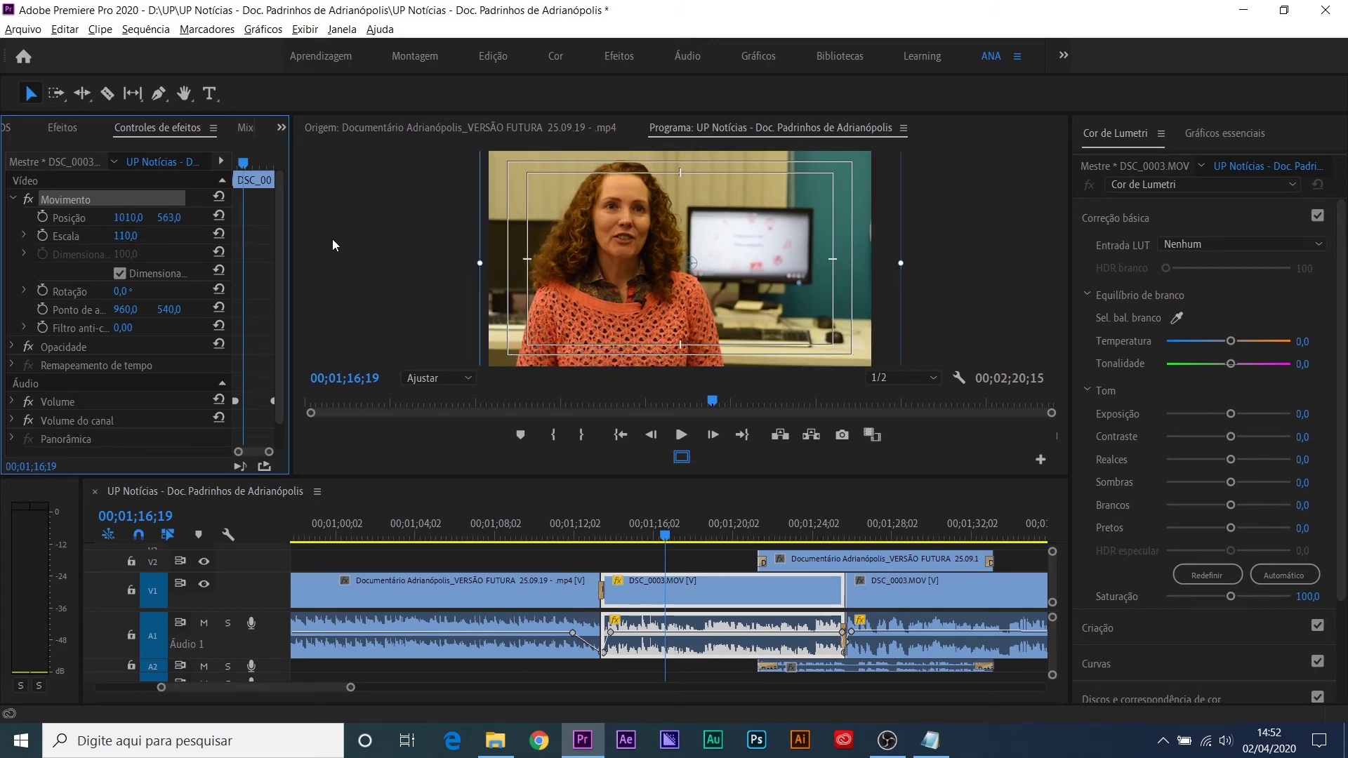
key(ctrl+z)
key(ctrl+shift+z)
Step: Shift the first DSC_0003.MOV clip horizontally to 1018,0 and copy its Movimento settings onto the second DSC_0003.MOV clip
drag(128, 219, 141, 224)
click(945, 225)
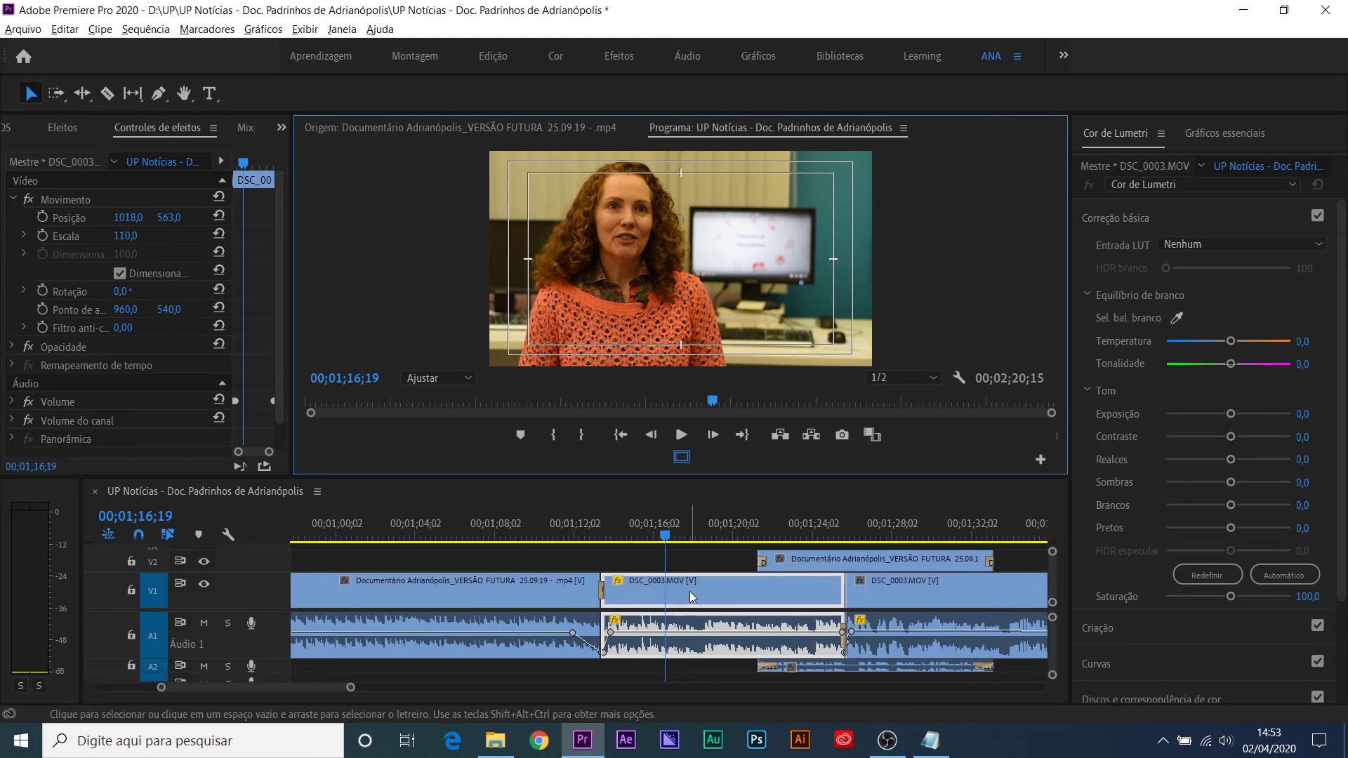
click(74, 199)
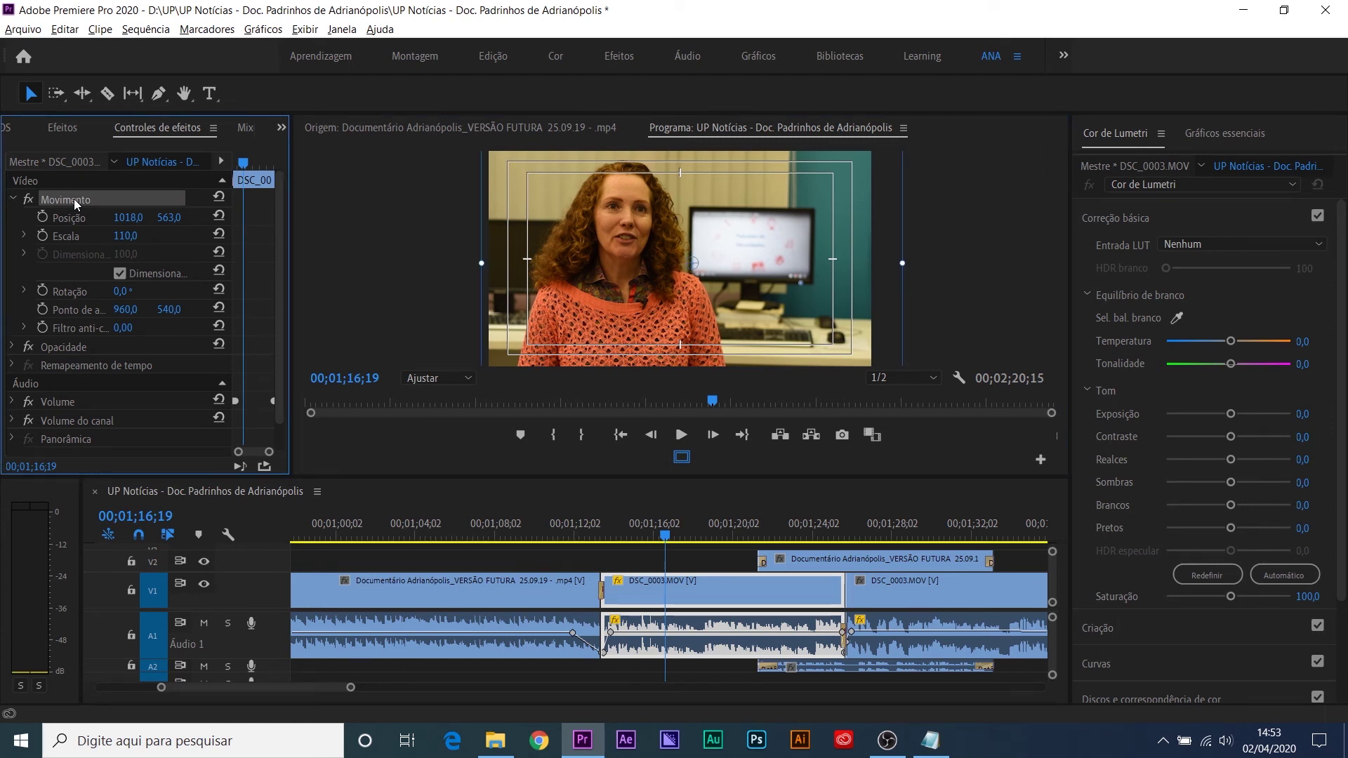
click(1017, 590)
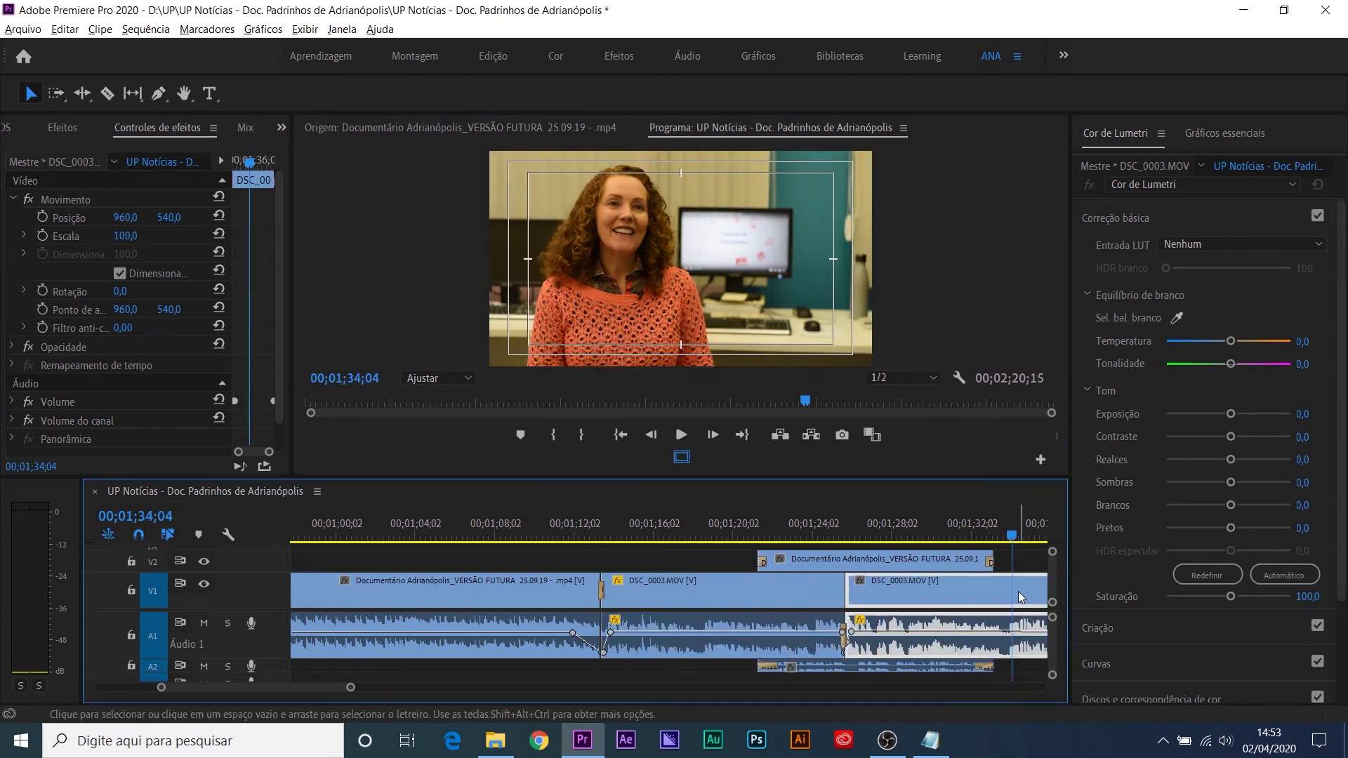
key(ctrl+v)
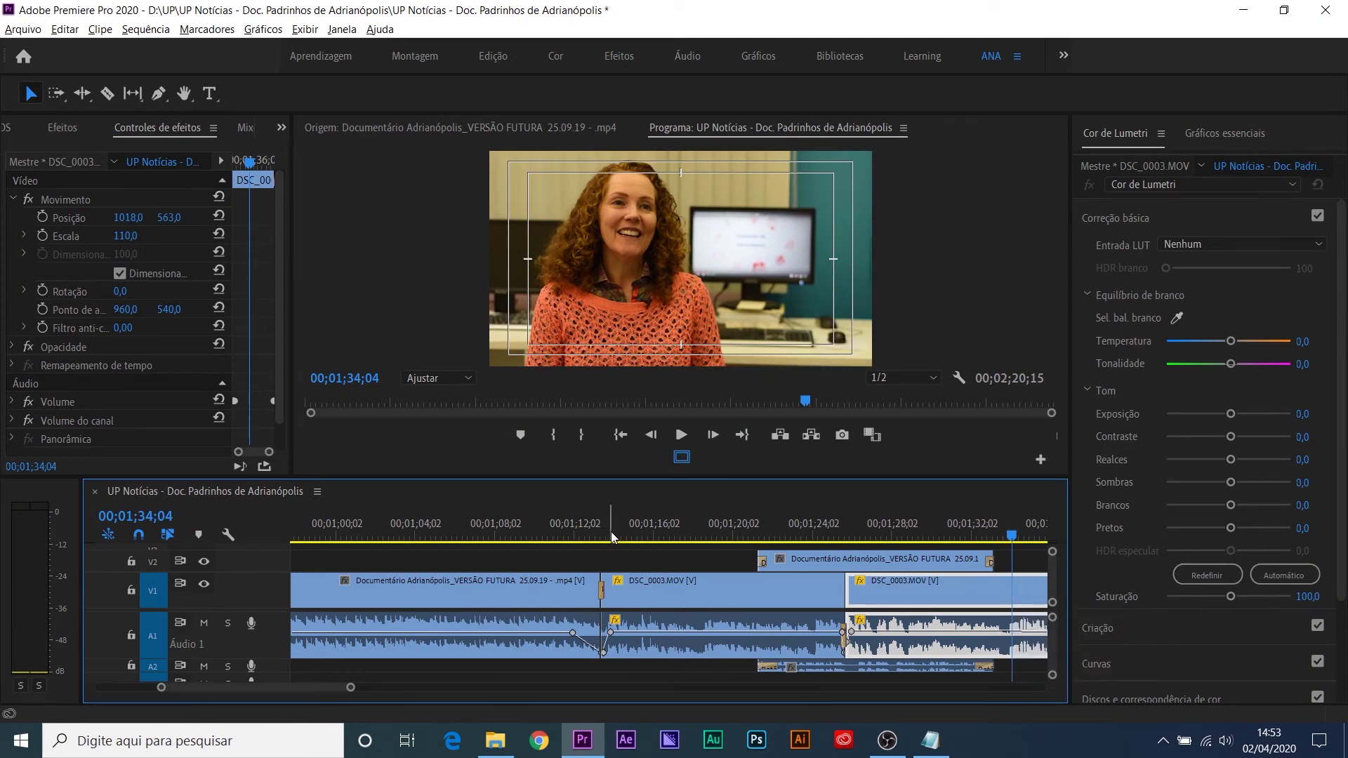
Step: Enlarge the Program monitor and correct the first DSC_0003.MOV clip's white balance by sampling the white desk beneath the computer screen
click(668, 533)
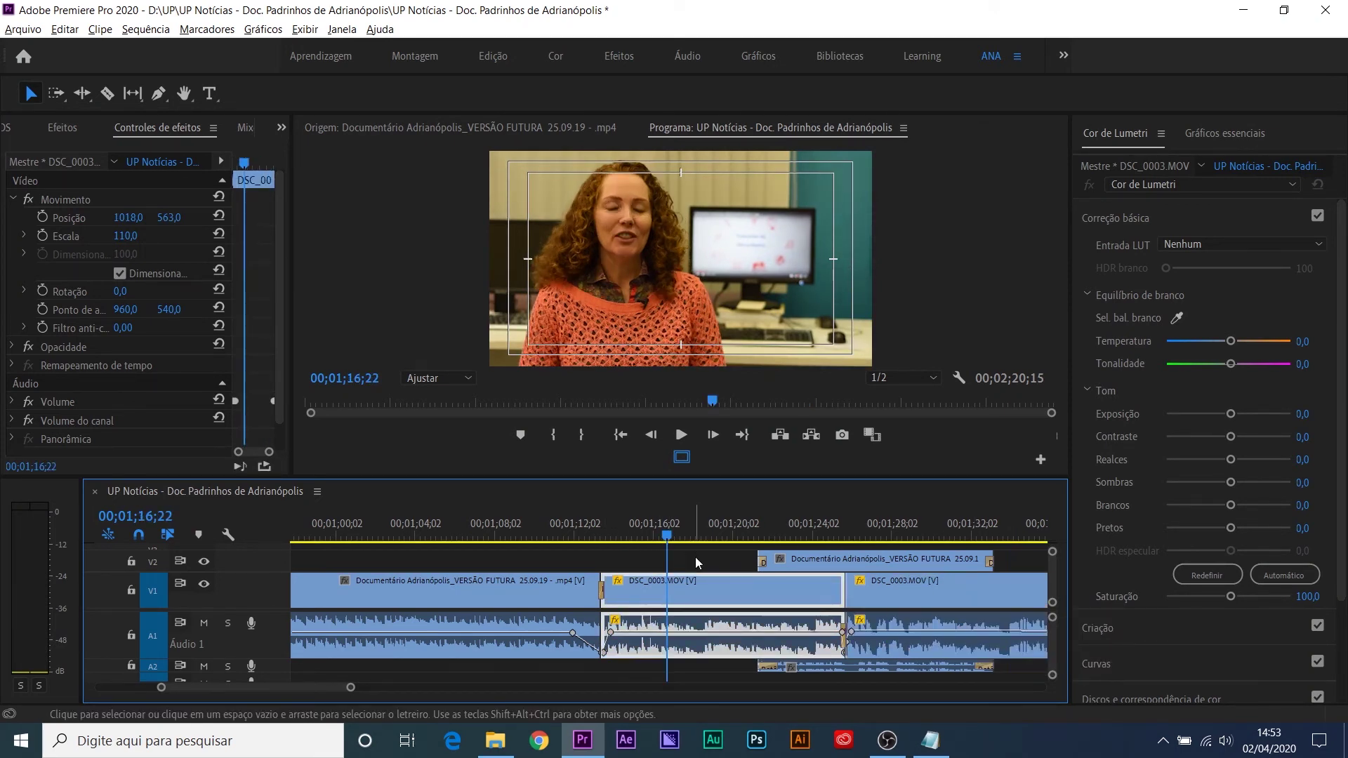
drag(741, 479, 742, 511)
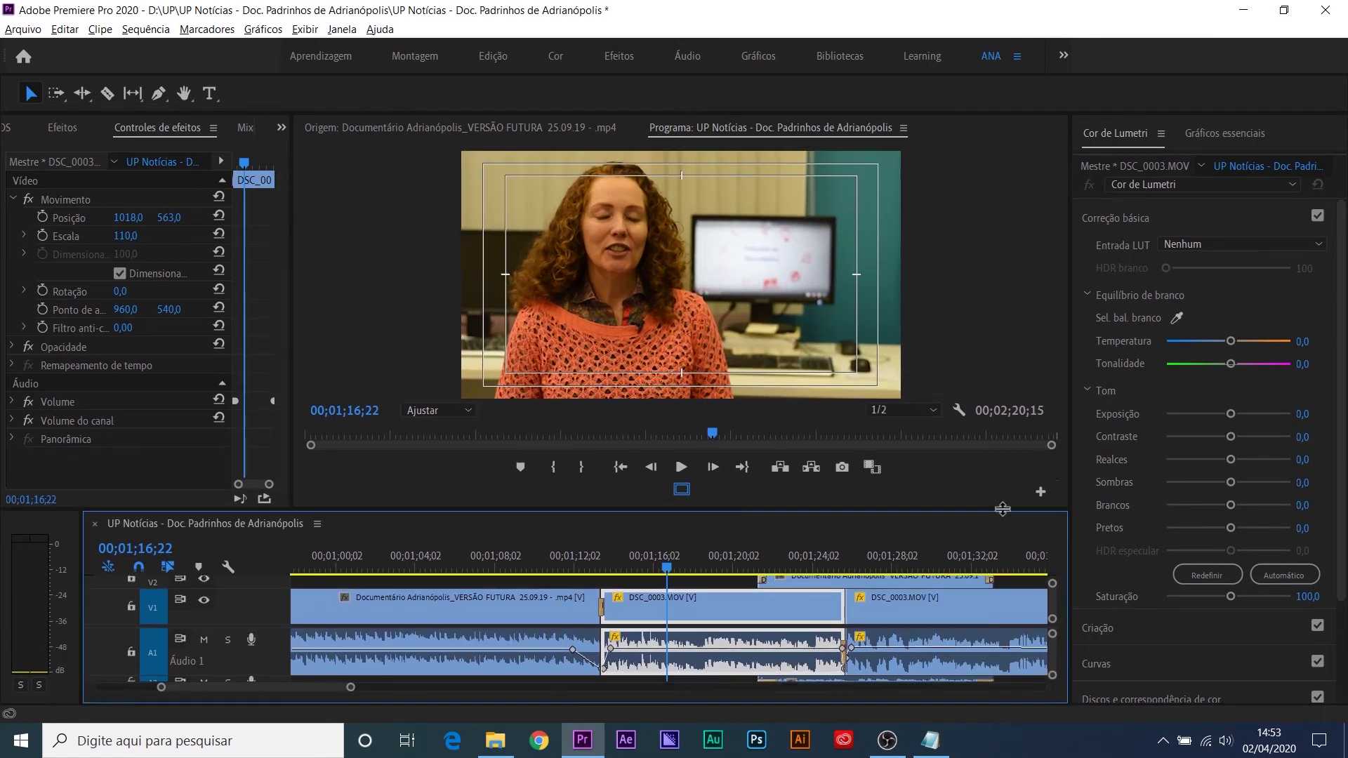
click(1178, 321)
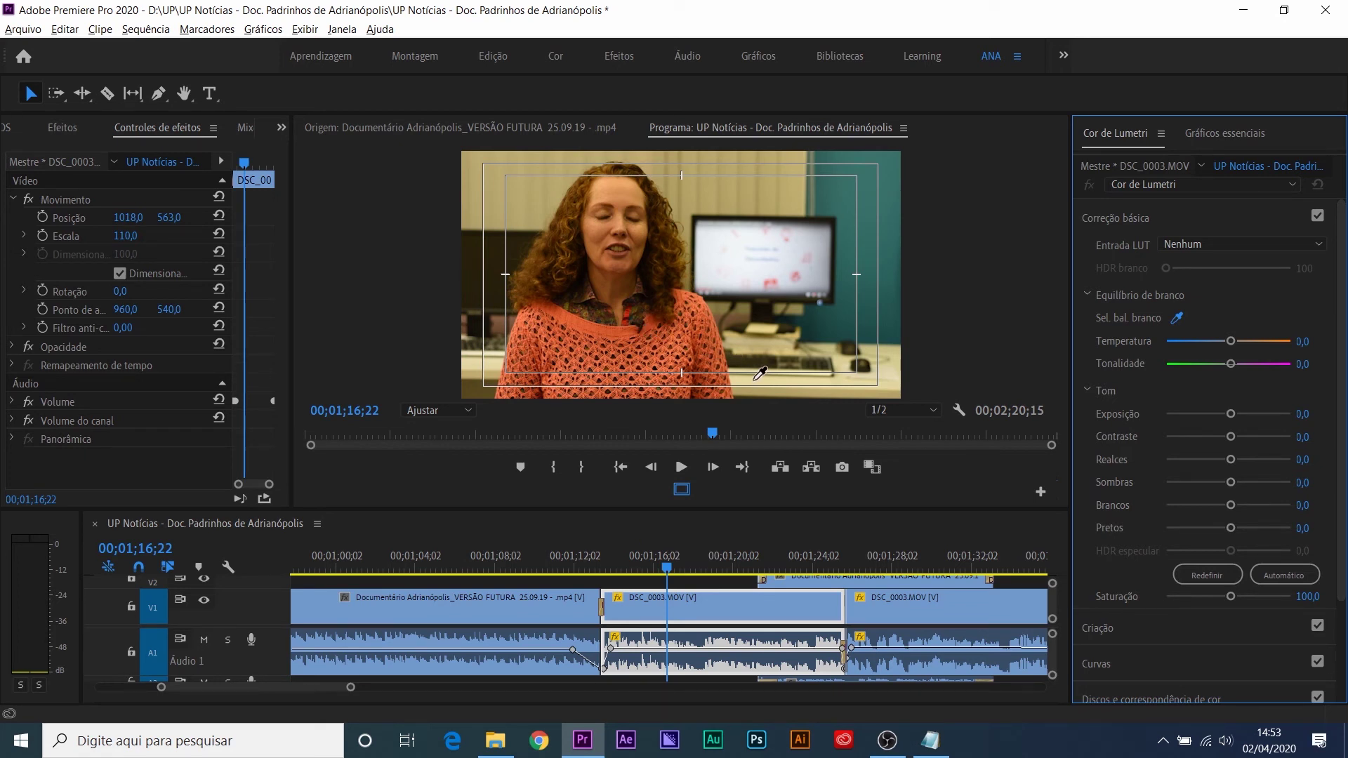
click(755, 378)
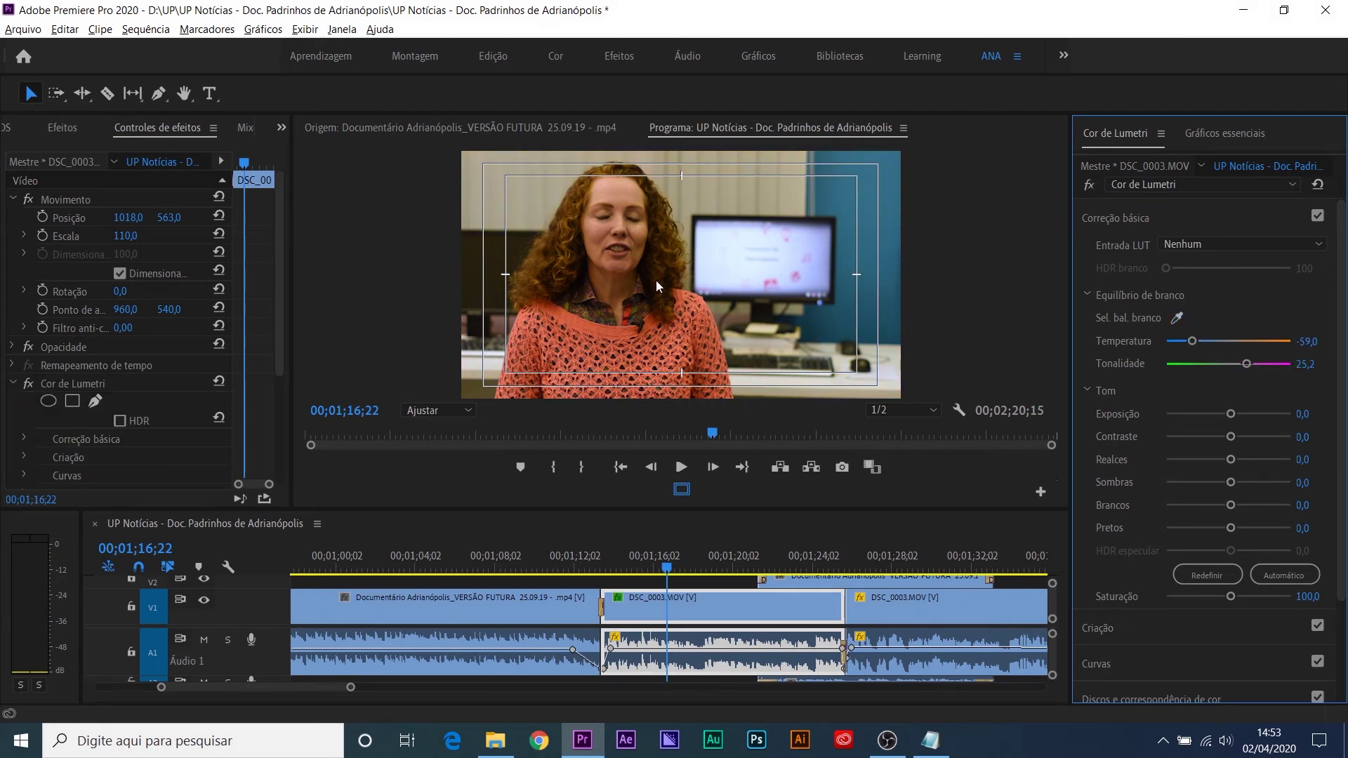
Step: Adjust the first DSC_0003.MOV clip's basic correction to Exposição 0,0, Contraste 18,9, Sombras 6,3, Pretos -2,1 and Saturação 96,5
click(1292, 576)
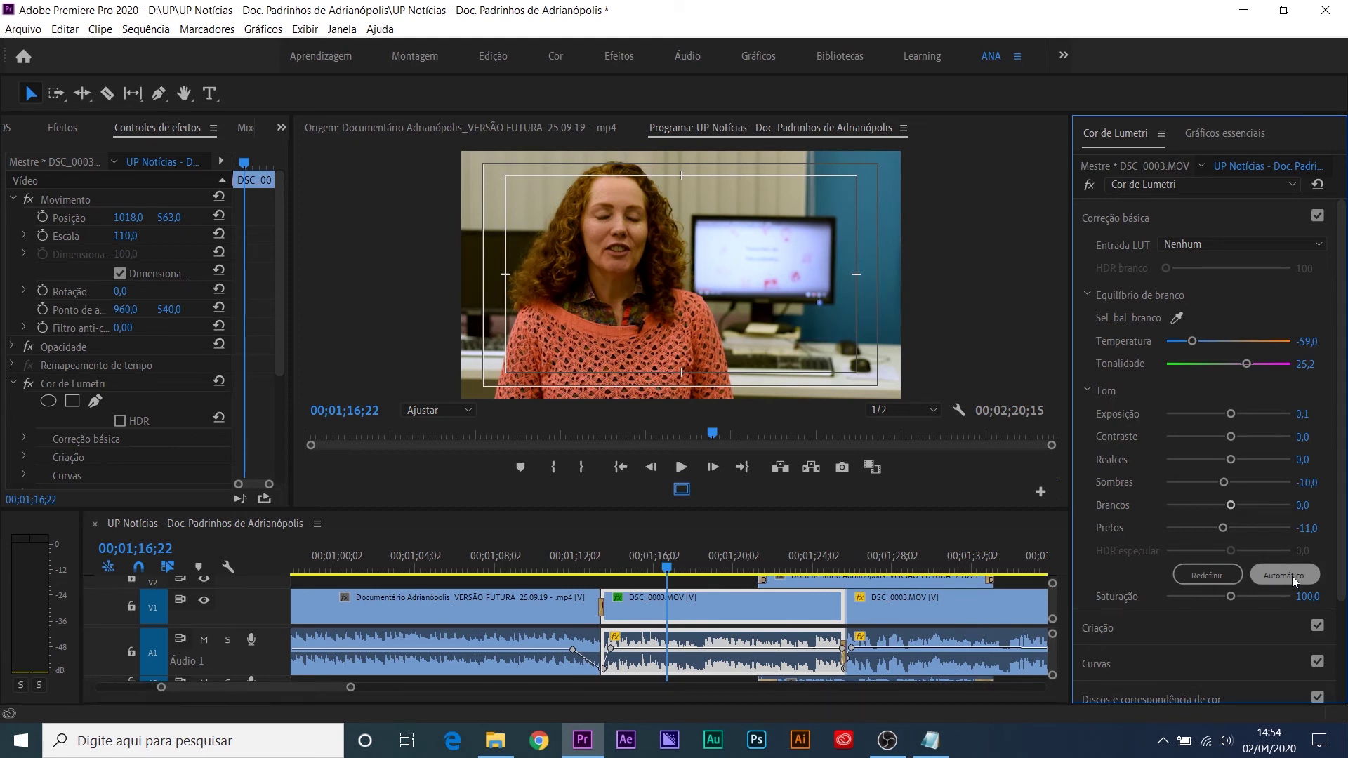
click(1236, 583)
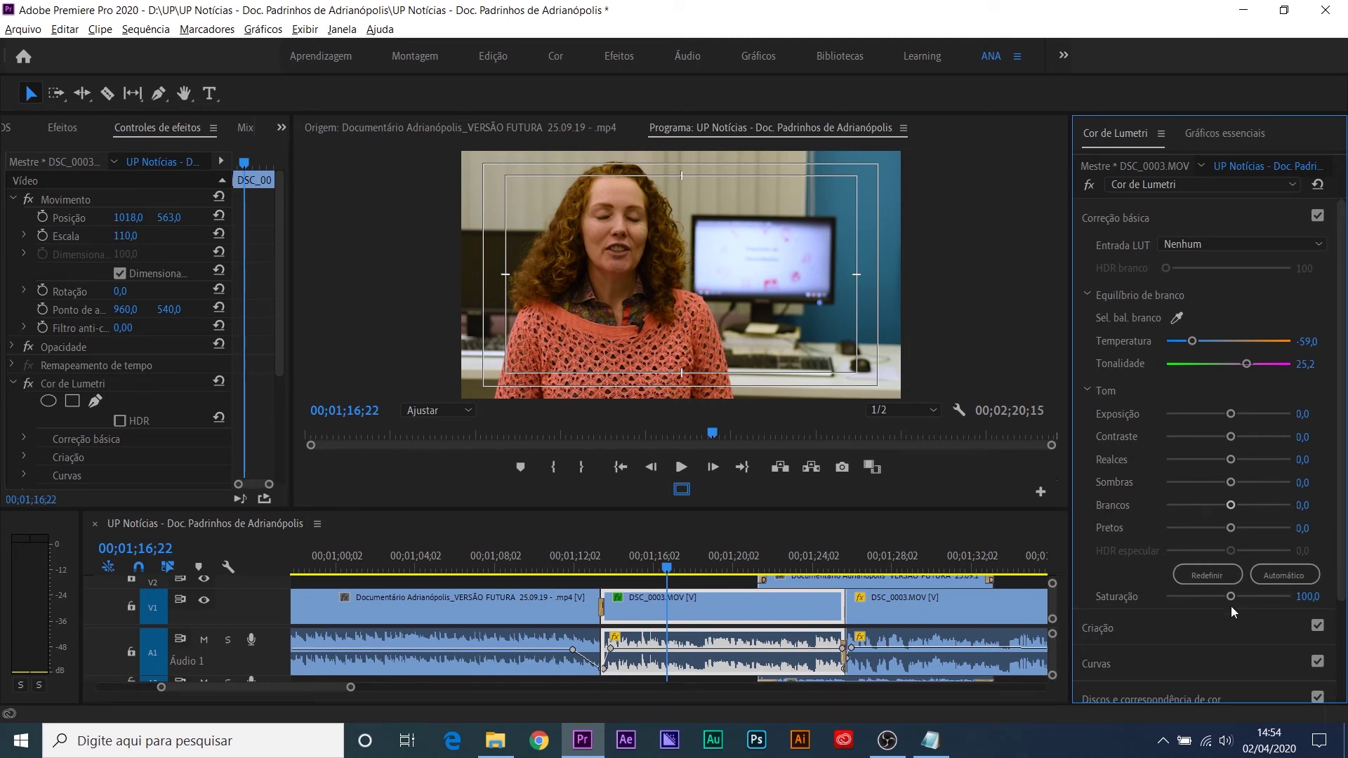
drag(1230, 598, 1222, 603)
drag(1225, 598, 1227, 596)
drag(1230, 437, 1232, 484)
drag(1233, 528, 1220, 529)
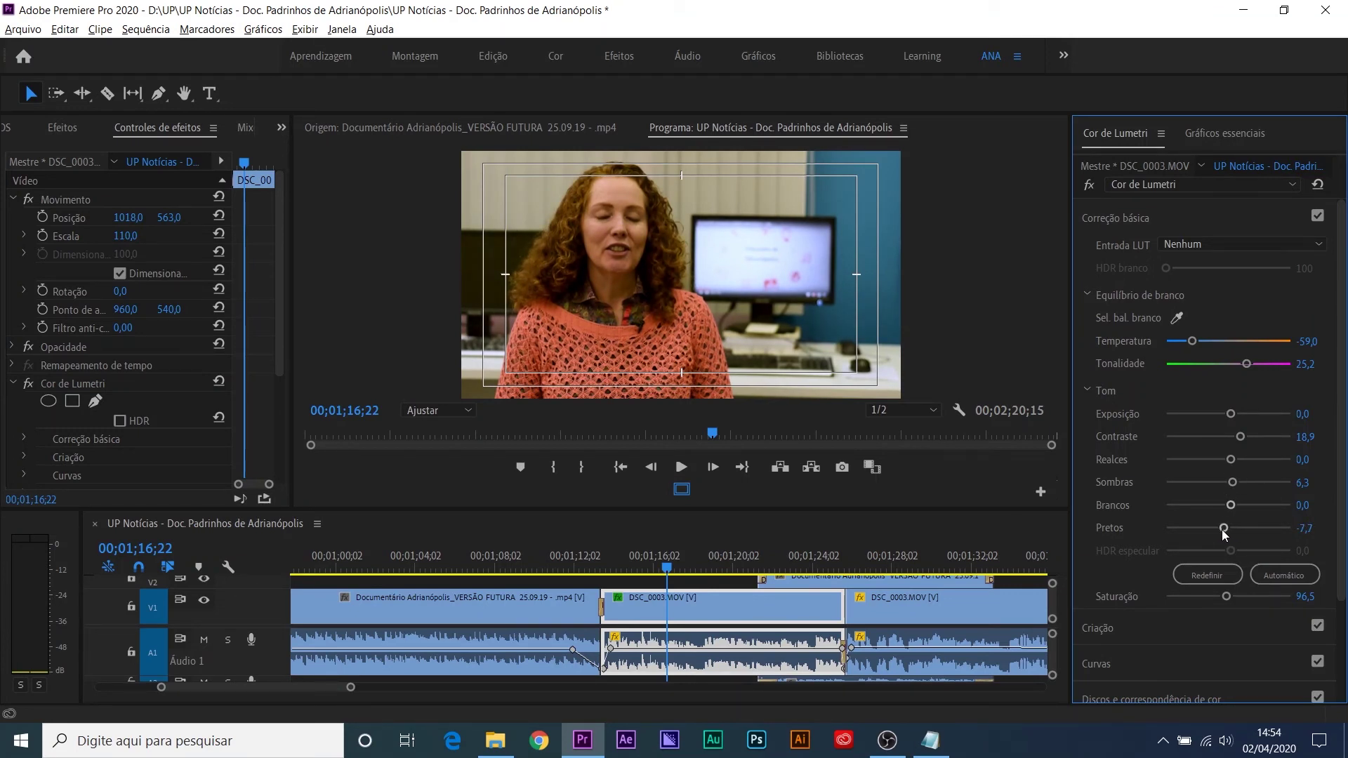
drag(1223, 531, 1228, 528)
drag(1230, 414, 1232, 416)
click(1304, 414)
text(0)
key(Return)
Step: Compare the first DSC_0003.MOV clip with and without Cor de Lumetri, and copy the effect onto the second DSC_0003.MOV clip
click(97, 386)
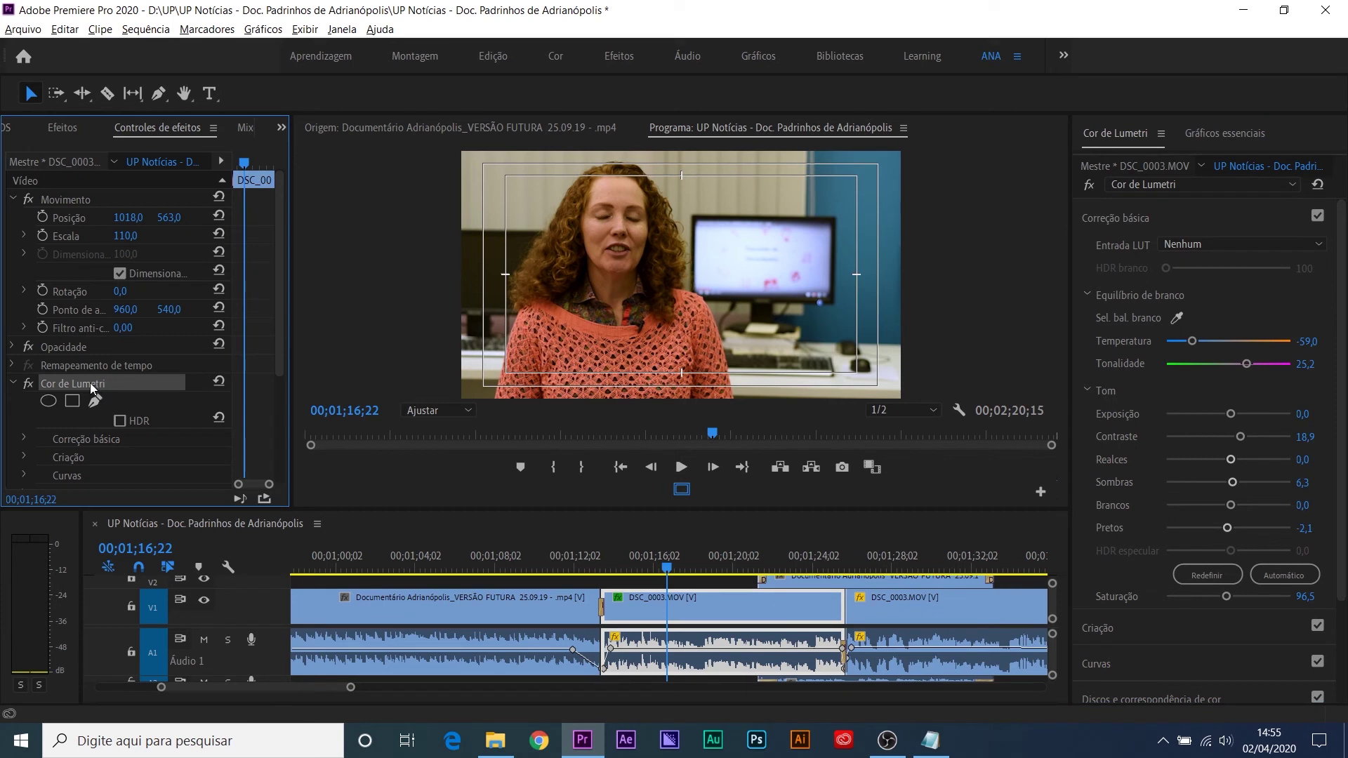
click(29, 384)
click(980, 558)
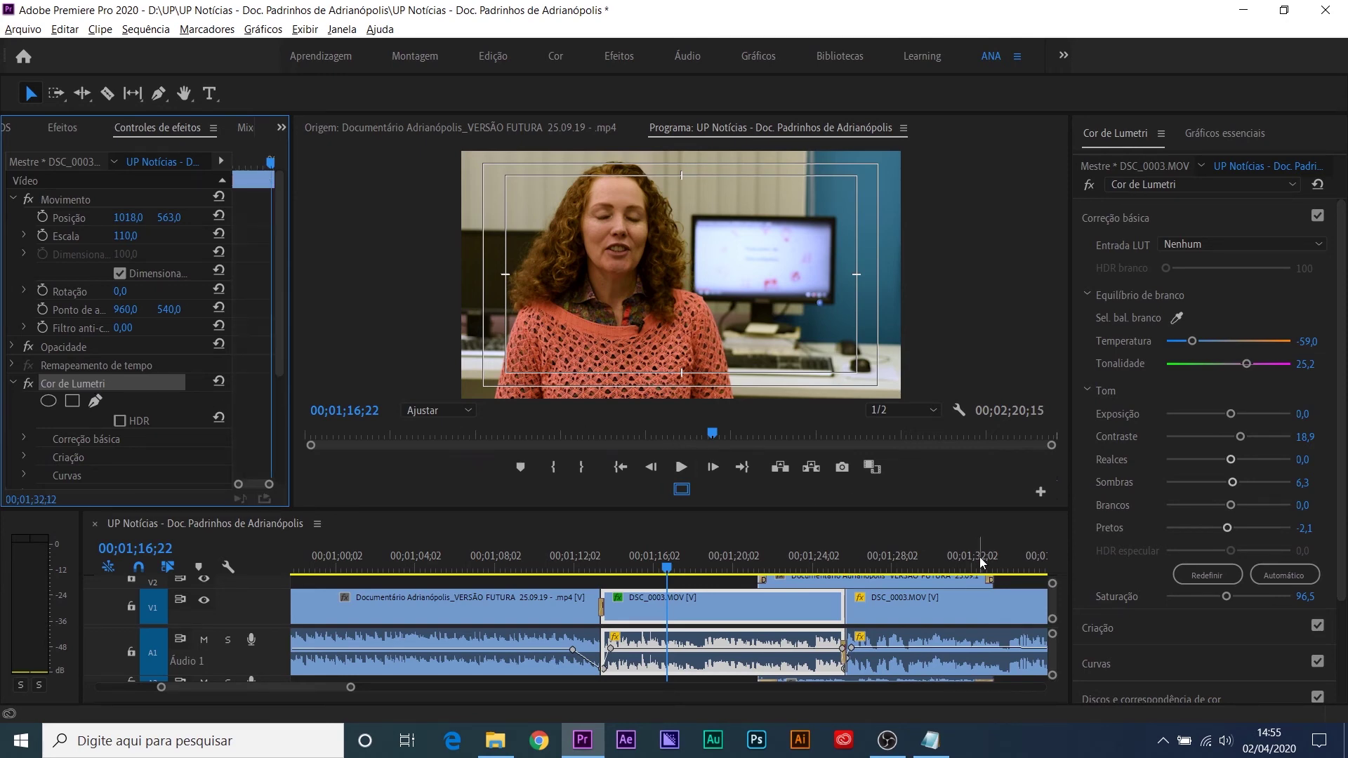
key(minus)
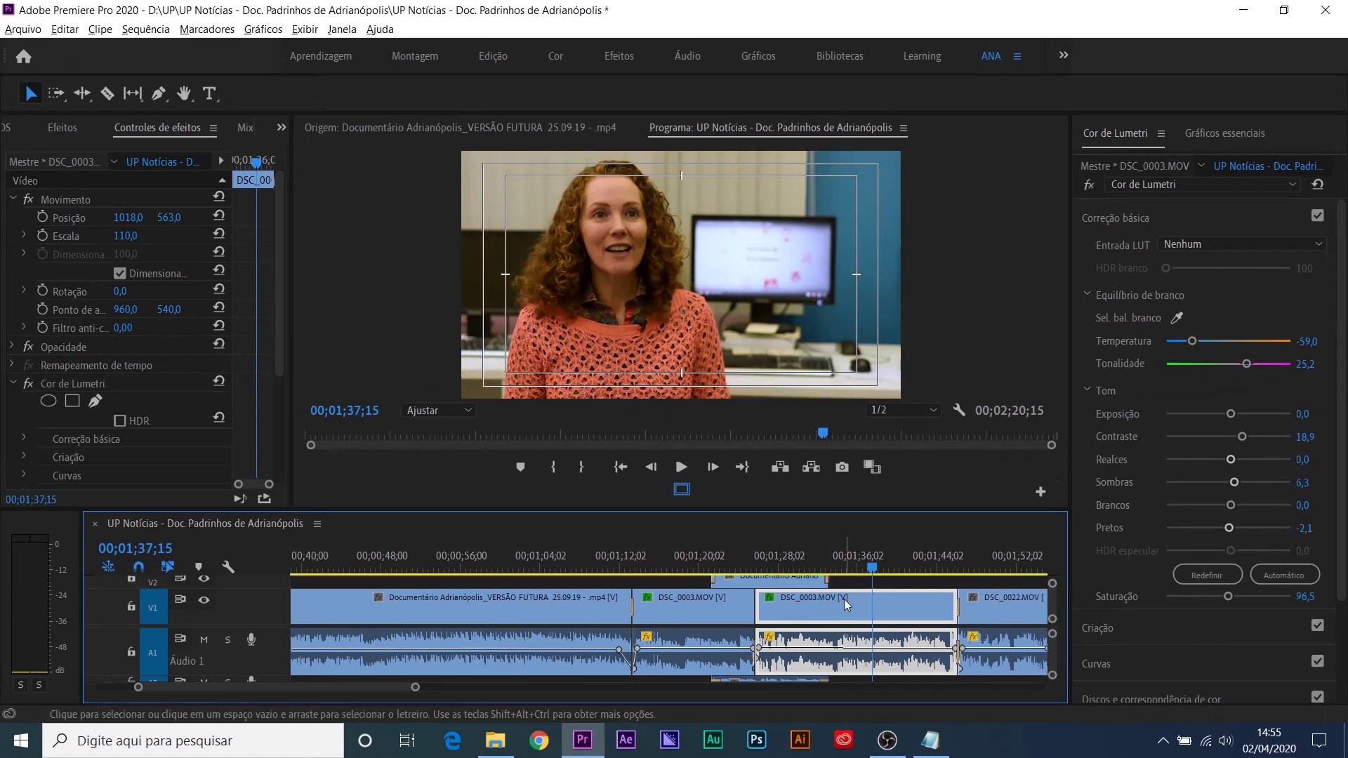
Step: Go to the DSC_0022.MOV clip at 00;01;49;21, rotate it to -2,0° and scale it to 120,0
key(minus)
key(minus)
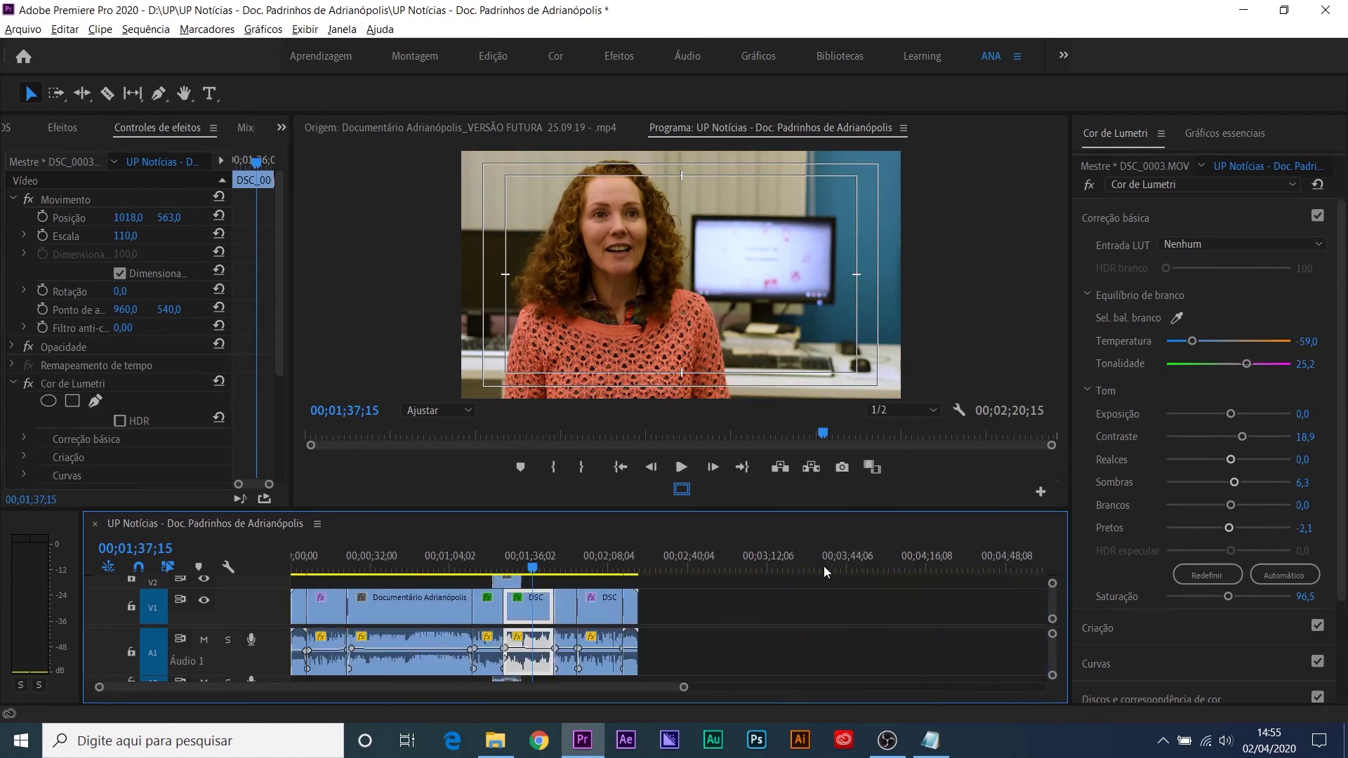
click(564, 554)
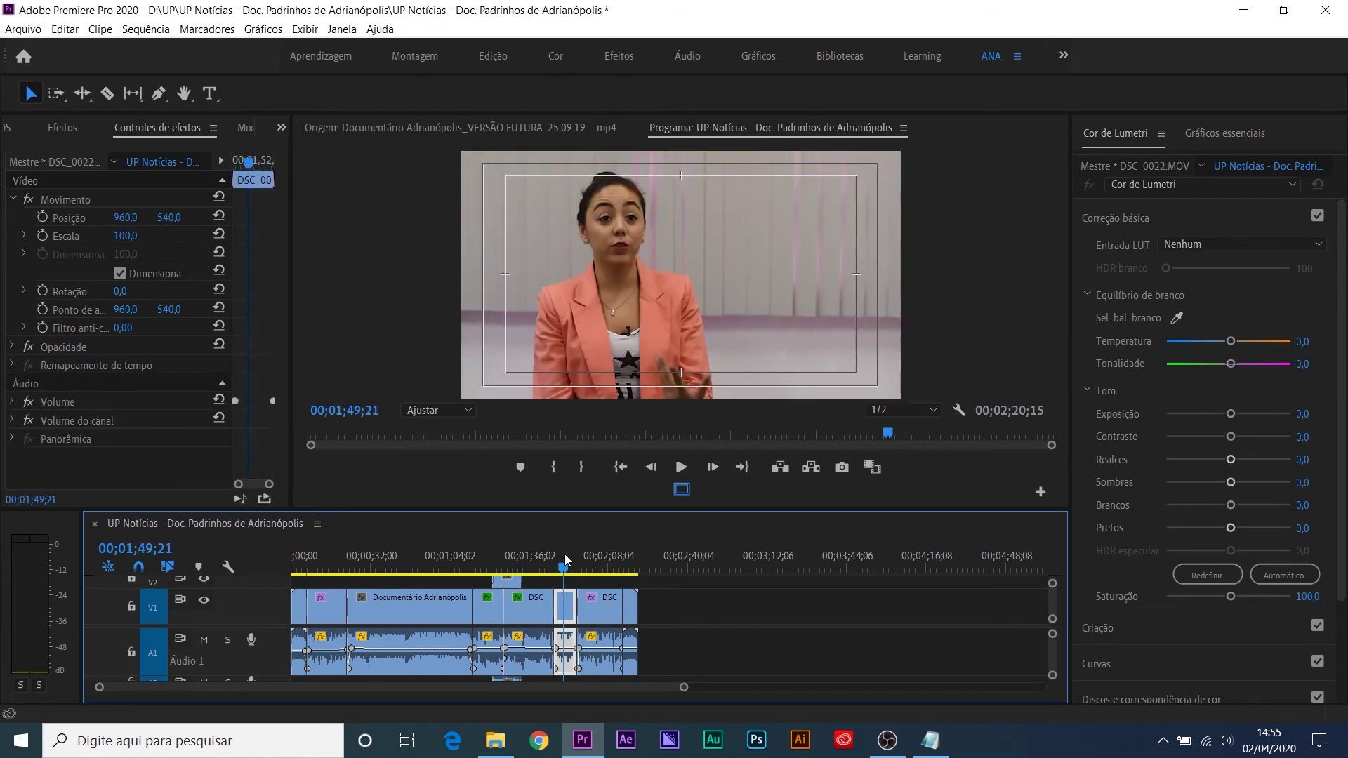
key(equal)
key(equal)
key(equal)
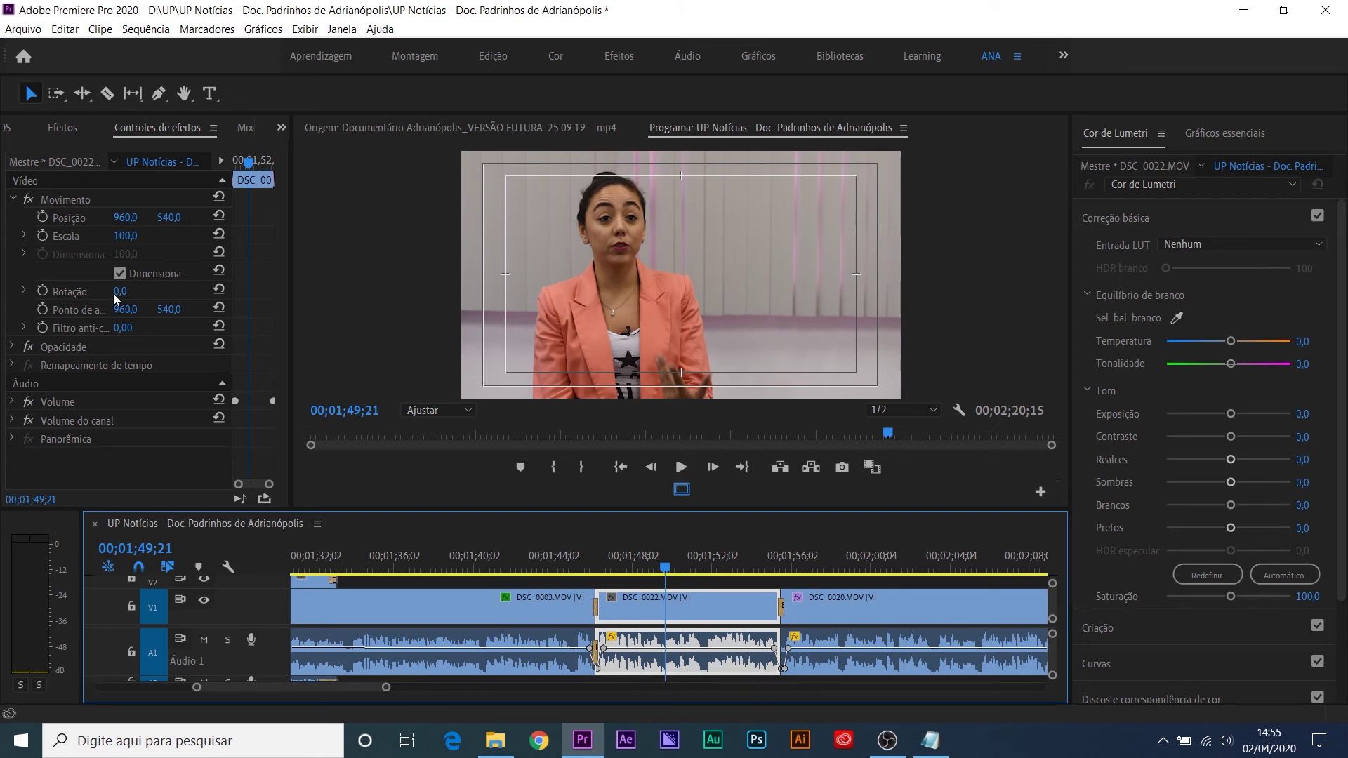
mouse_move(120, 291)
mouse_down()
mouse_move(106, 294)
mouse_move(117, 294)
mouse_up()
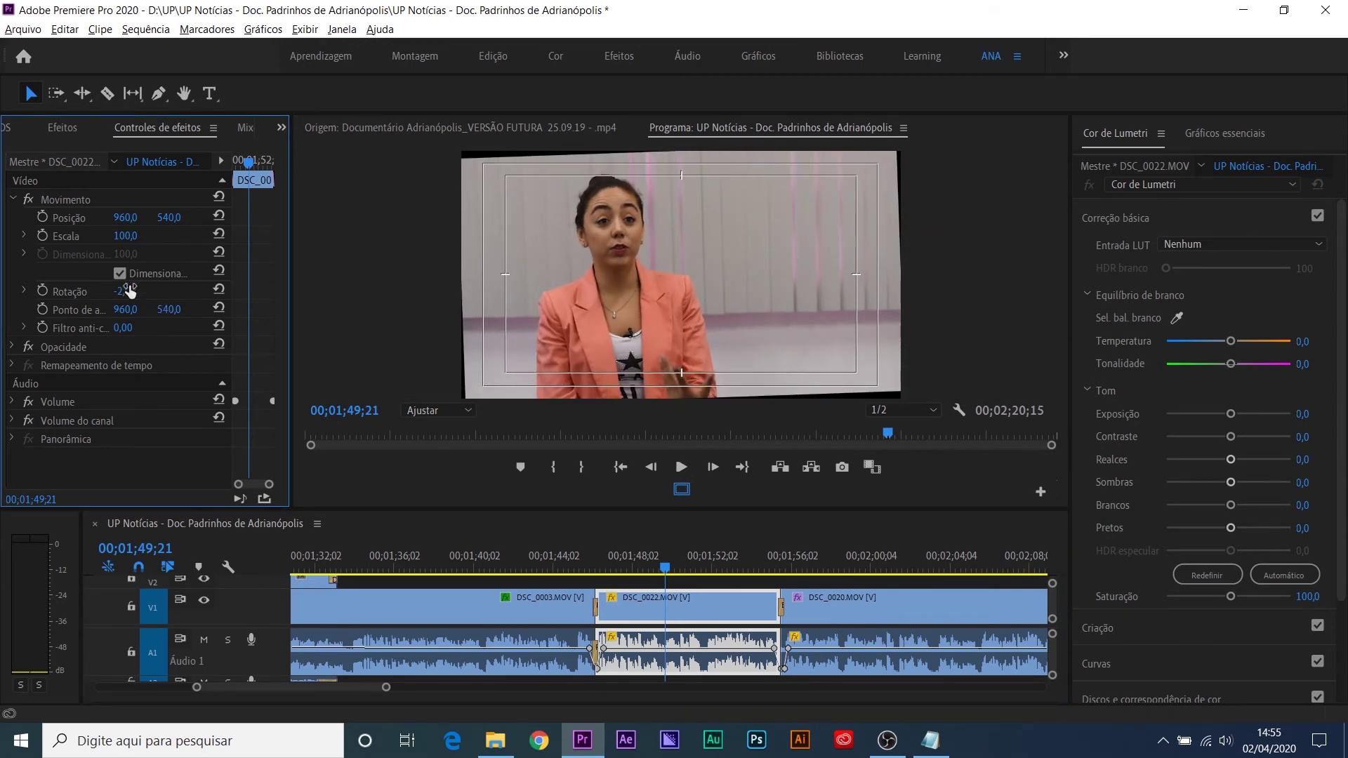
click(132, 235)
text(120)
key(Return)
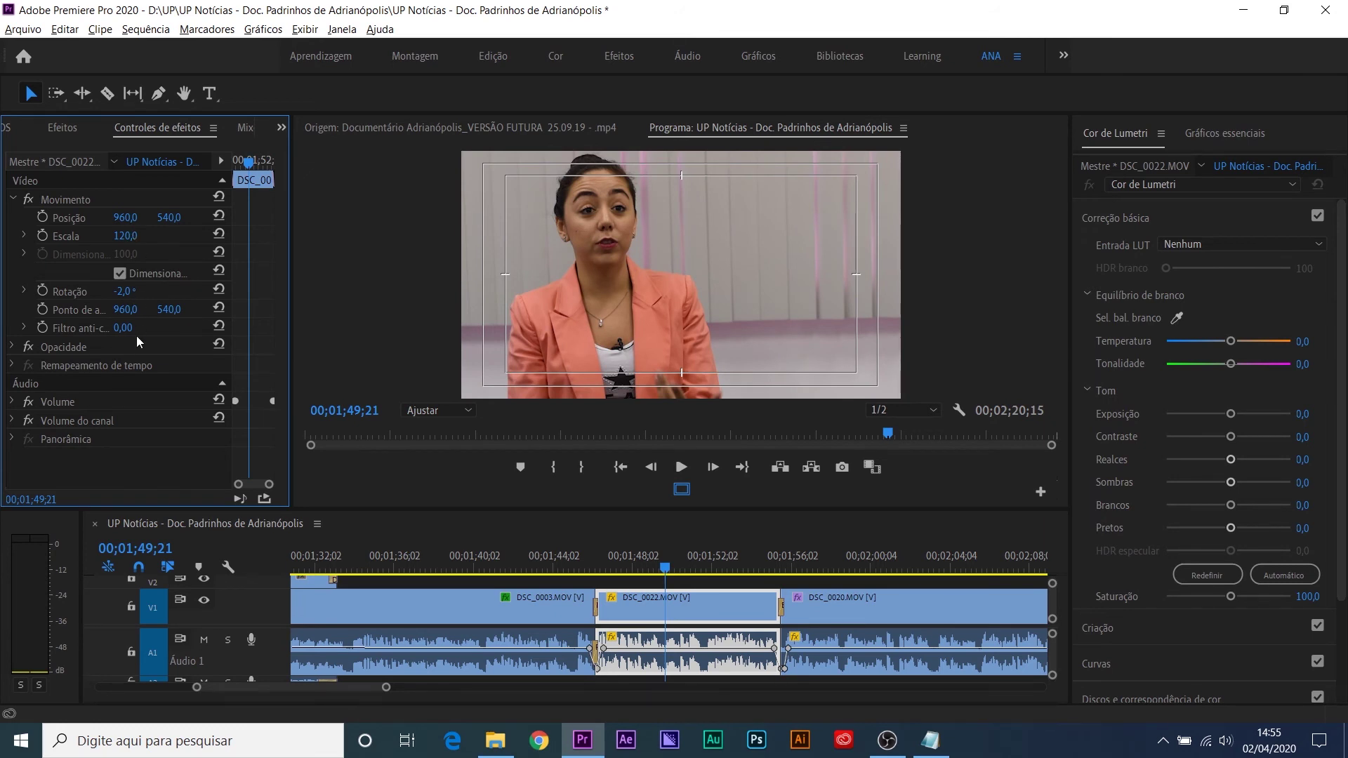
Step: Set the DSC_0022.MOV clip's rotation to 0,0°, its scale to 125,0 and its position to 1014,0 by 599,0
drag(135, 299, 142, 302)
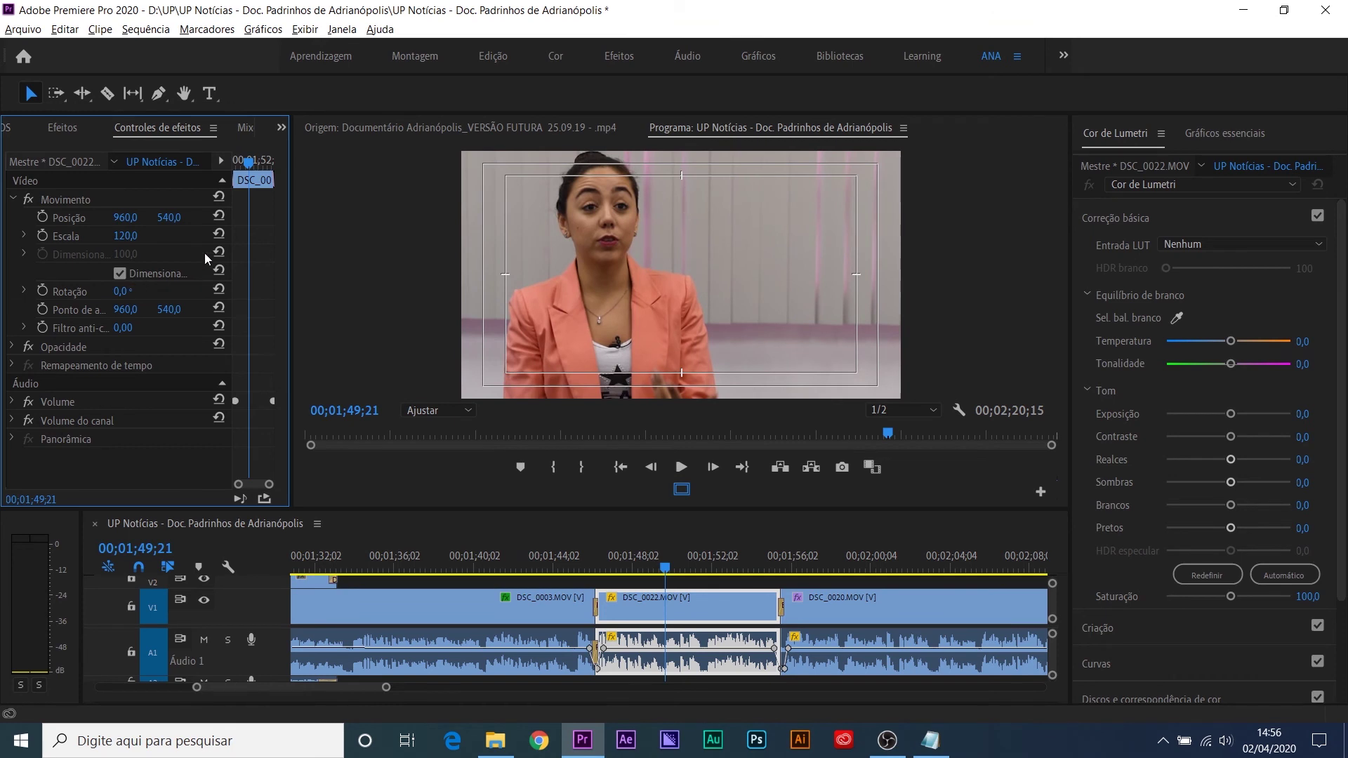
drag(179, 218, 214, 220)
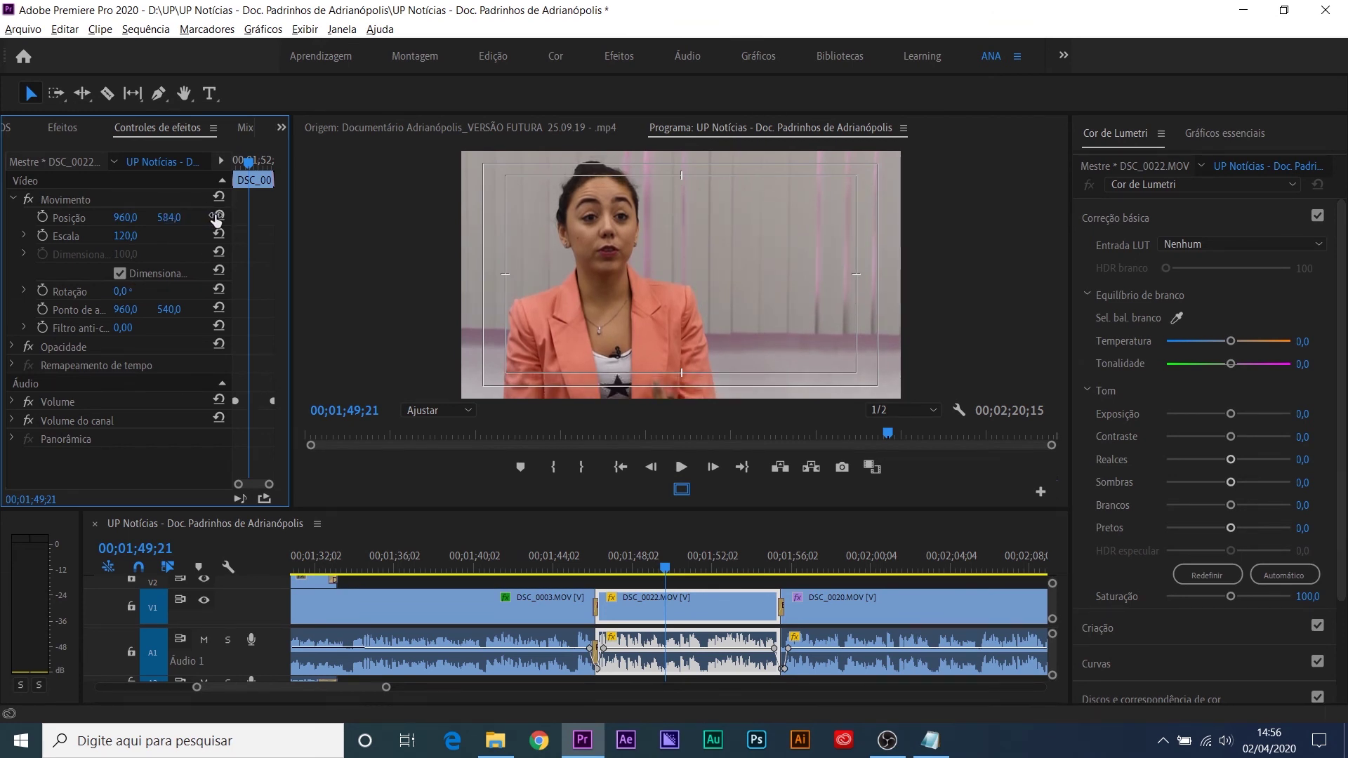
drag(131, 221, 162, 224)
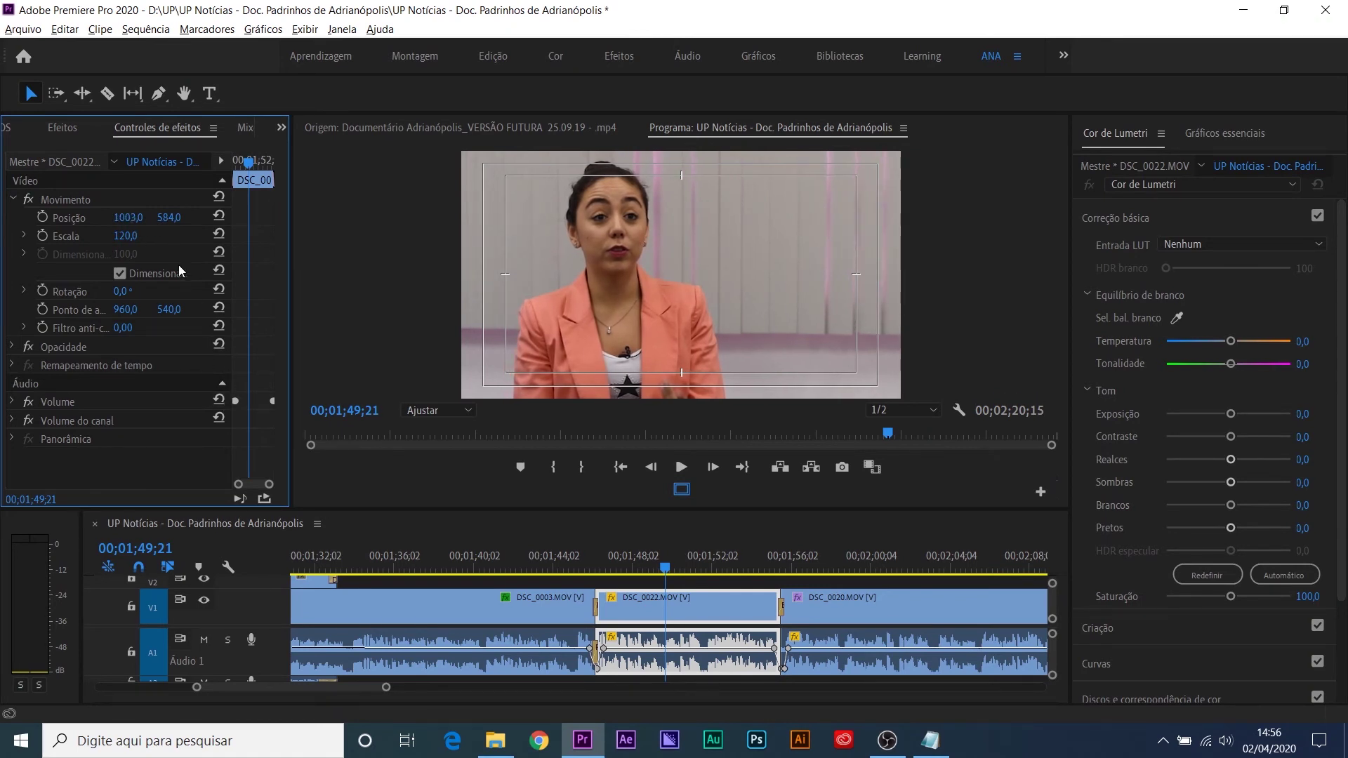
drag(129, 218, 137, 218)
click(136, 235)
text(125)
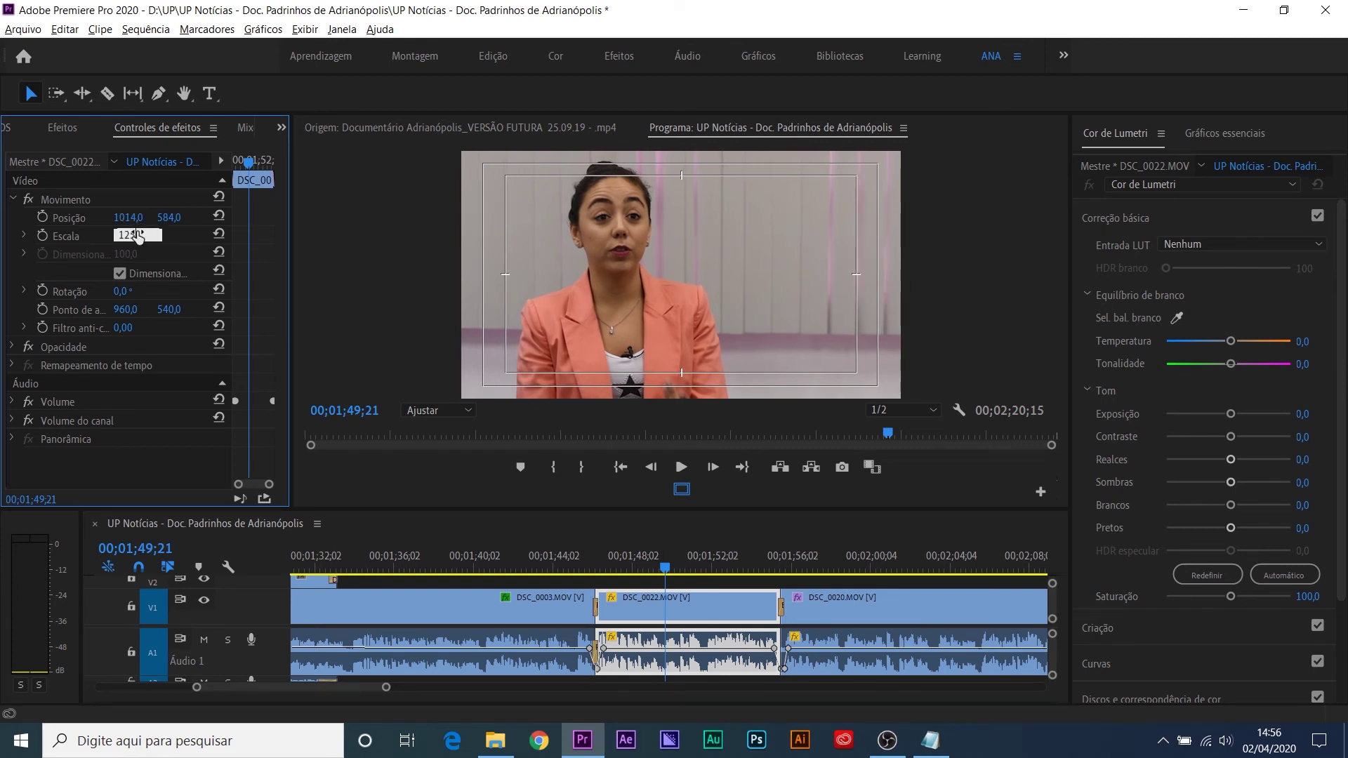
key(Return)
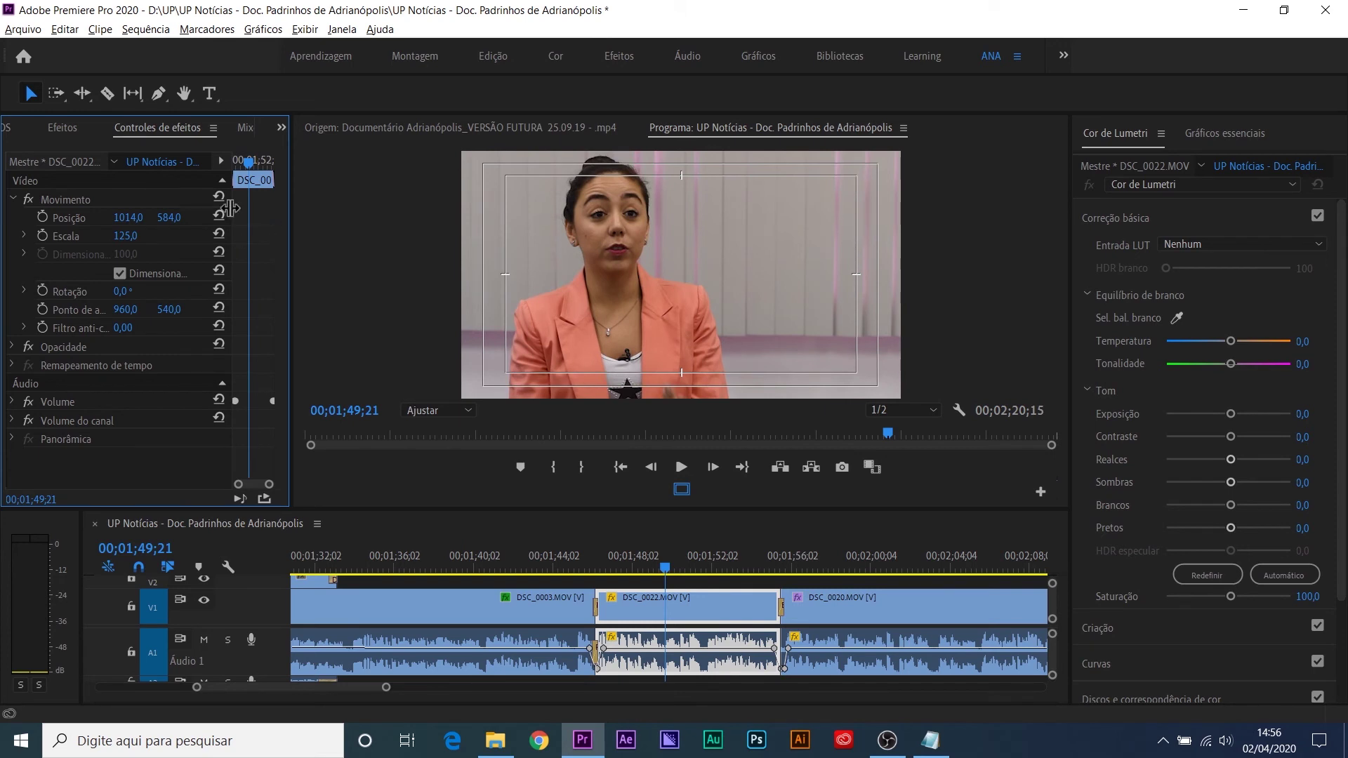
drag(170, 218, 182, 222)
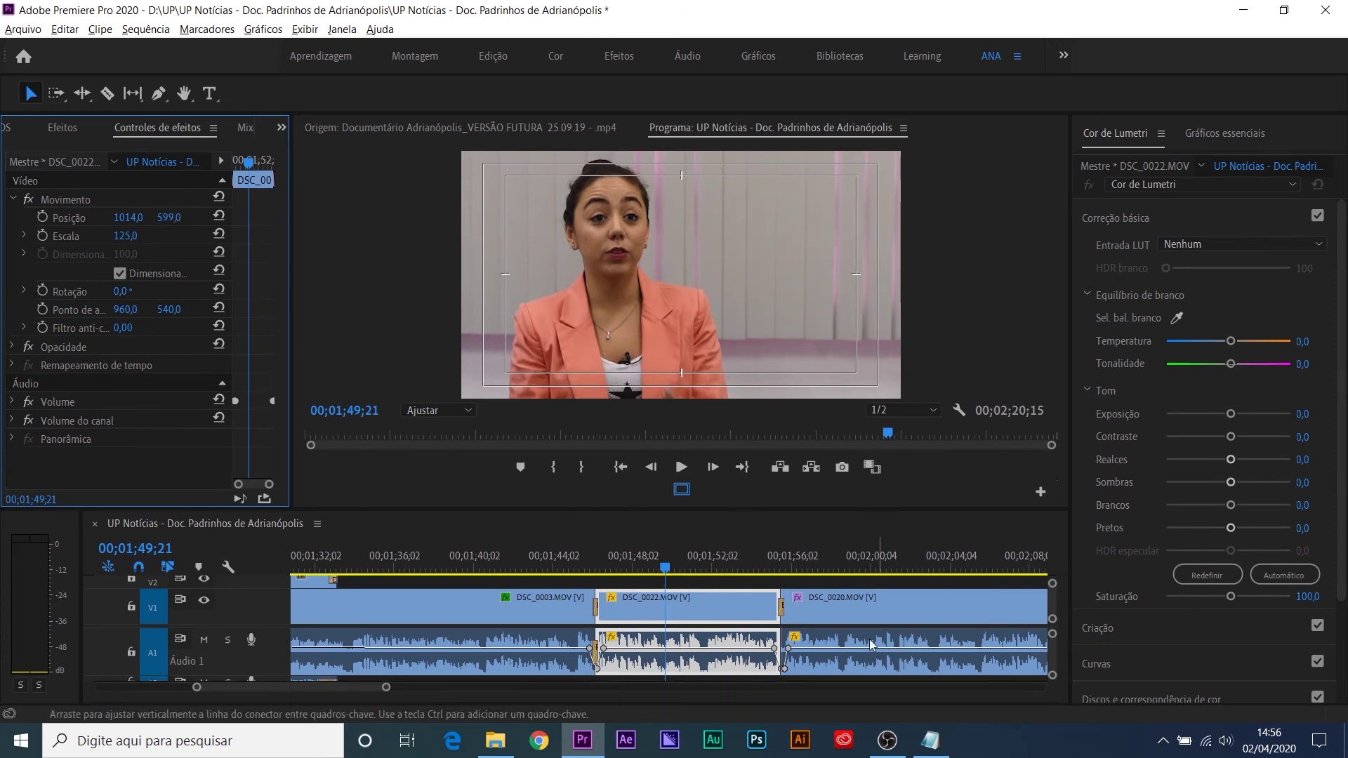
Step: Correct the DSC_0022.MOV clip's white balance by sampling the interviewee's white shirt, and apply the automatic tone correction
click(1178, 317)
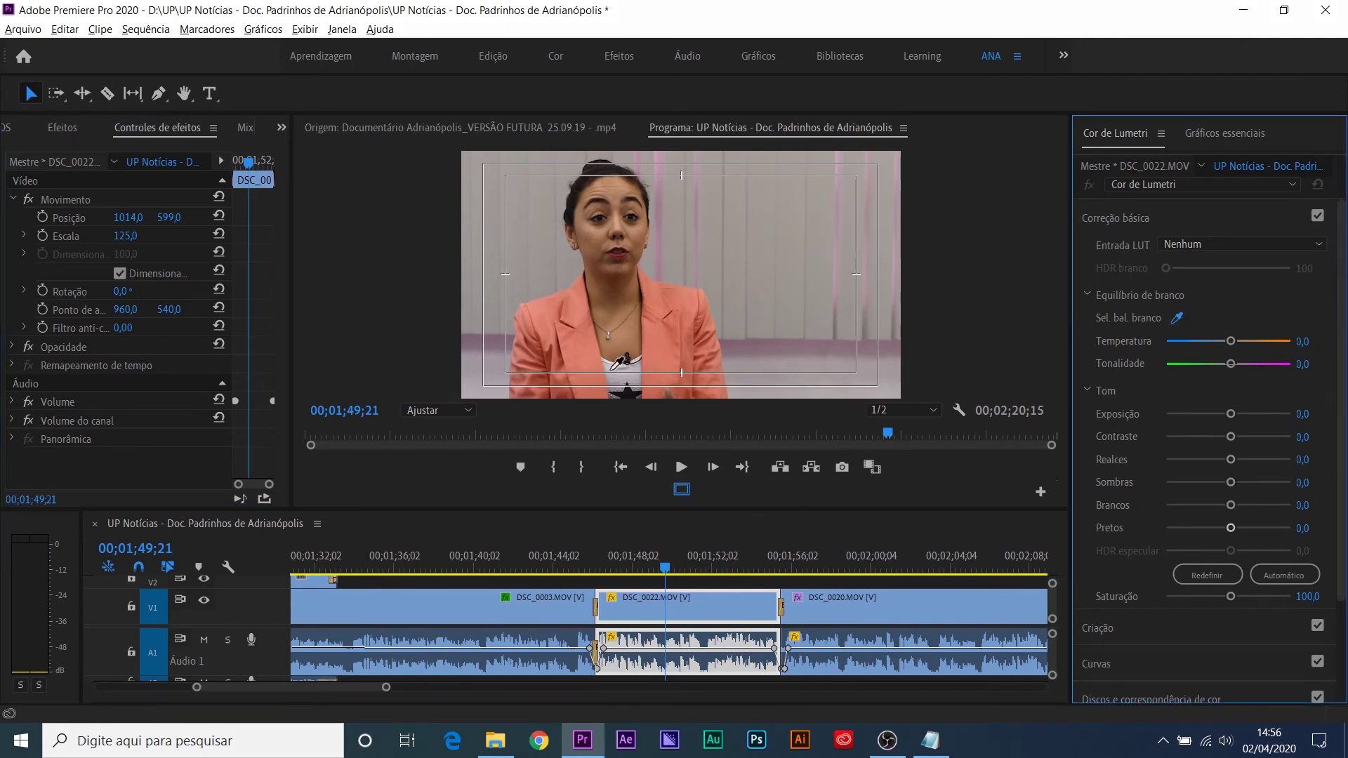
click(612, 369)
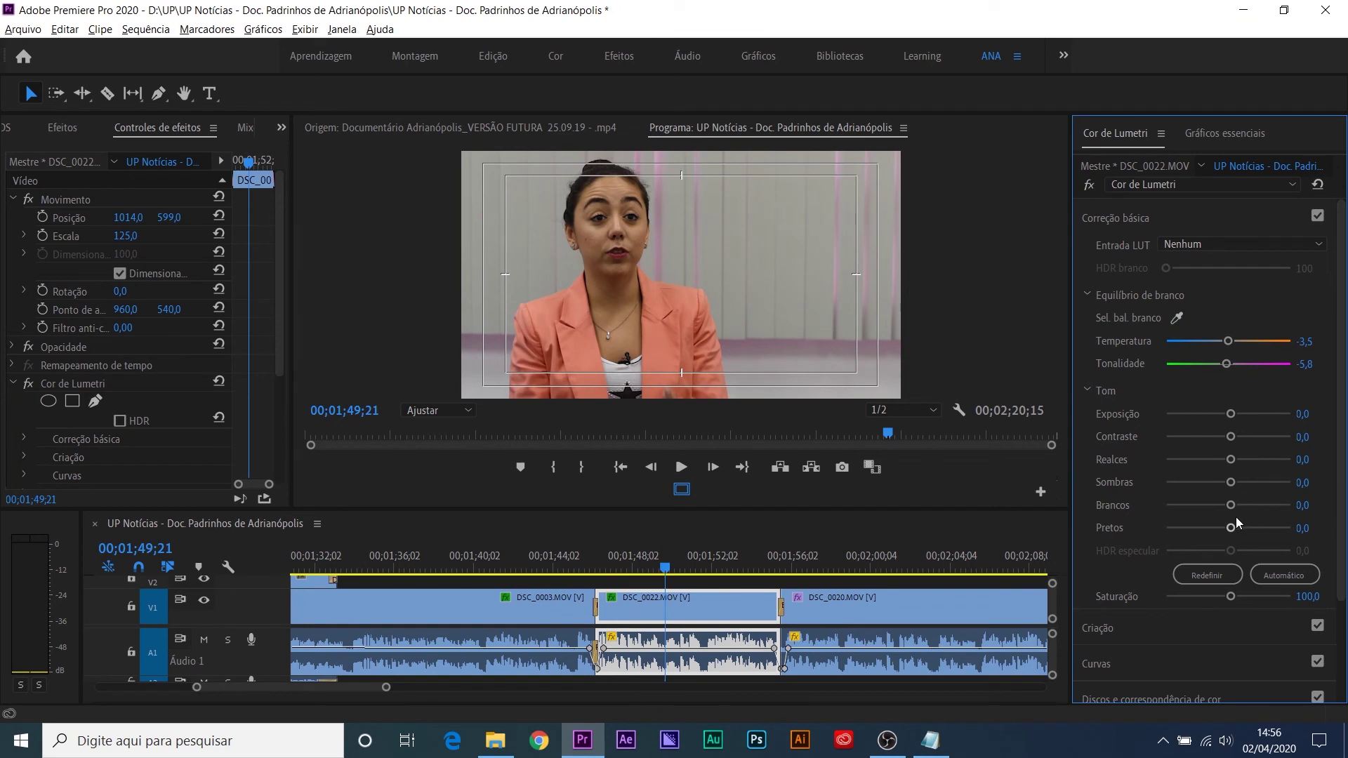
click(1288, 575)
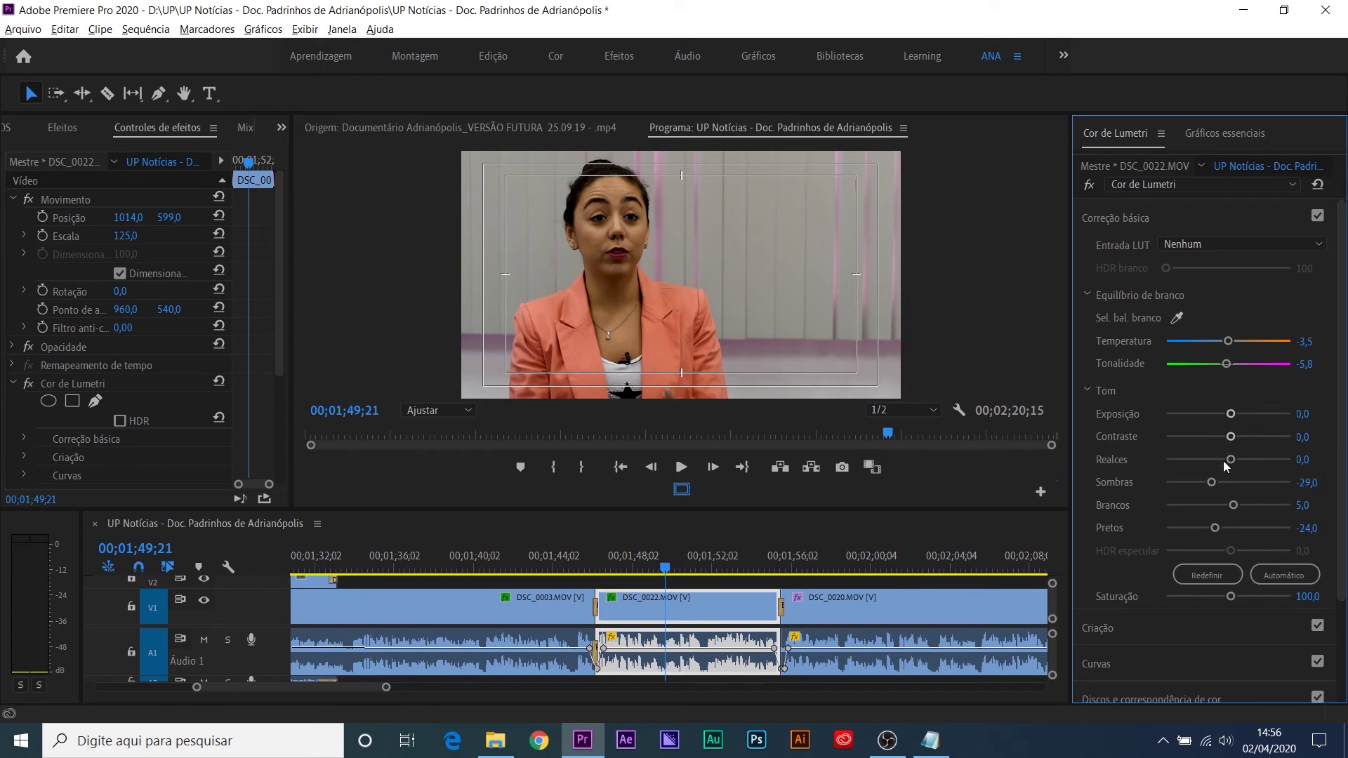
Step: Set the DSC_0022.MOV clip's Sombras to -10,5 and Exposição to 0,1, and check the image at 00;01;53;02
drag(1211, 482, 1222, 482)
drag(1229, 412, 1231, 410)
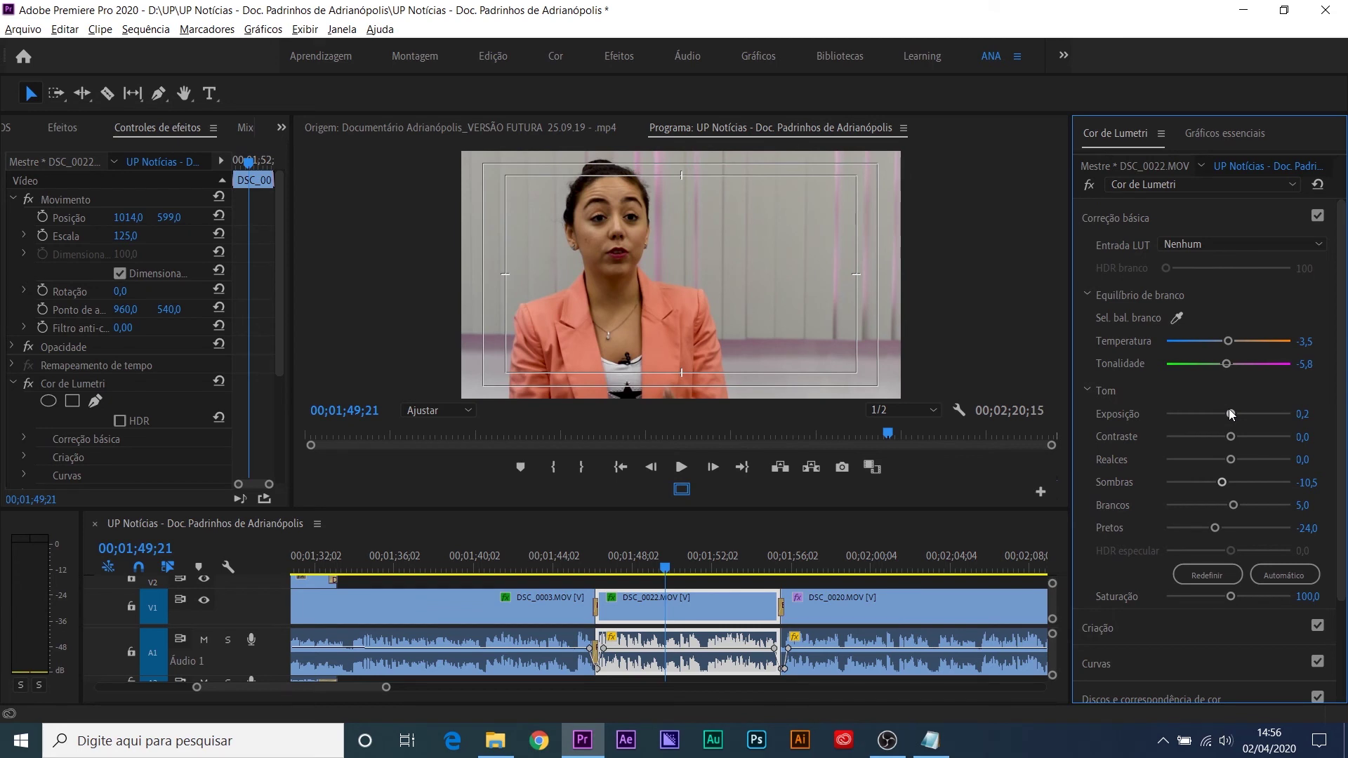
click(1302, 413)
text(0,1)
key(Return)
click(733, 562)
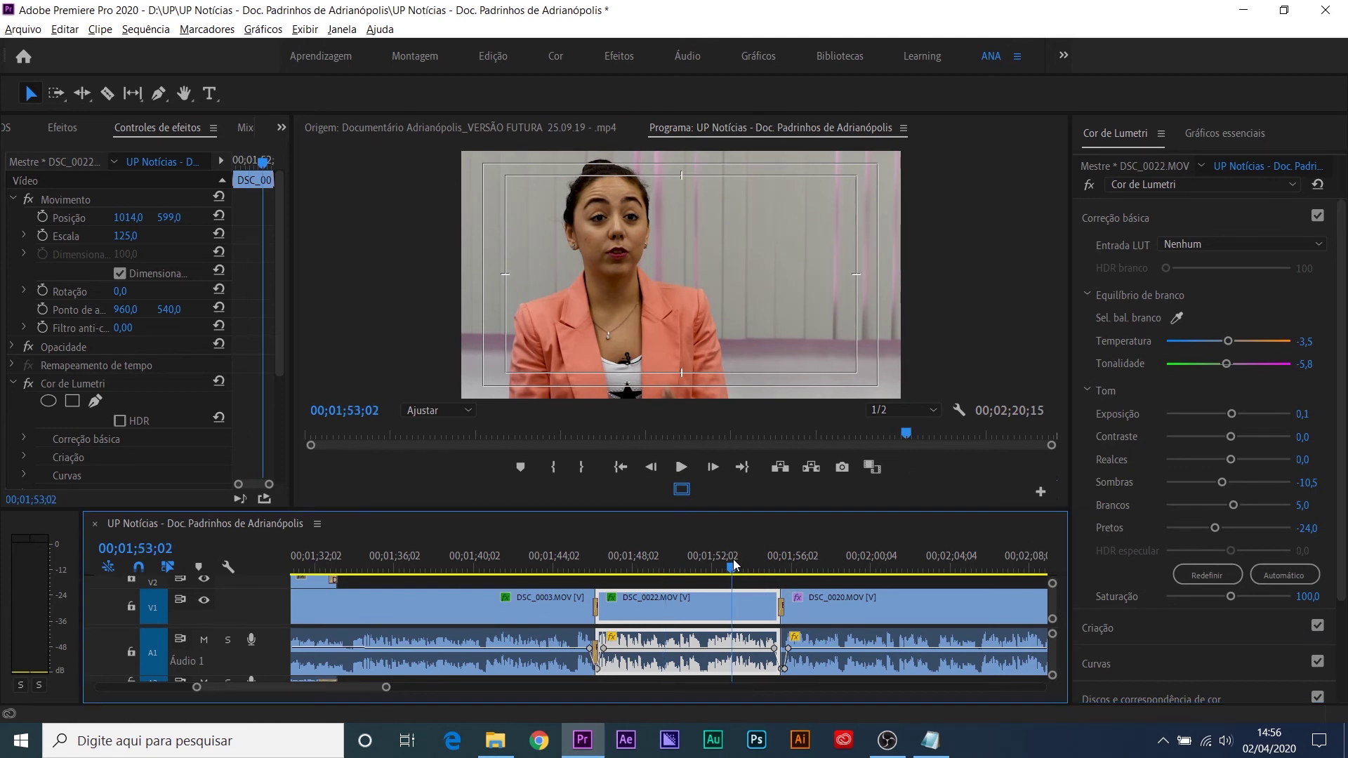
Step: Go to the DSC_0020.MOV clip at 00;01;59;13, scale it to 110,0, set its vertical position to 579,0 and check the framing at 00;02;10;26
key(minus)
key(minus)
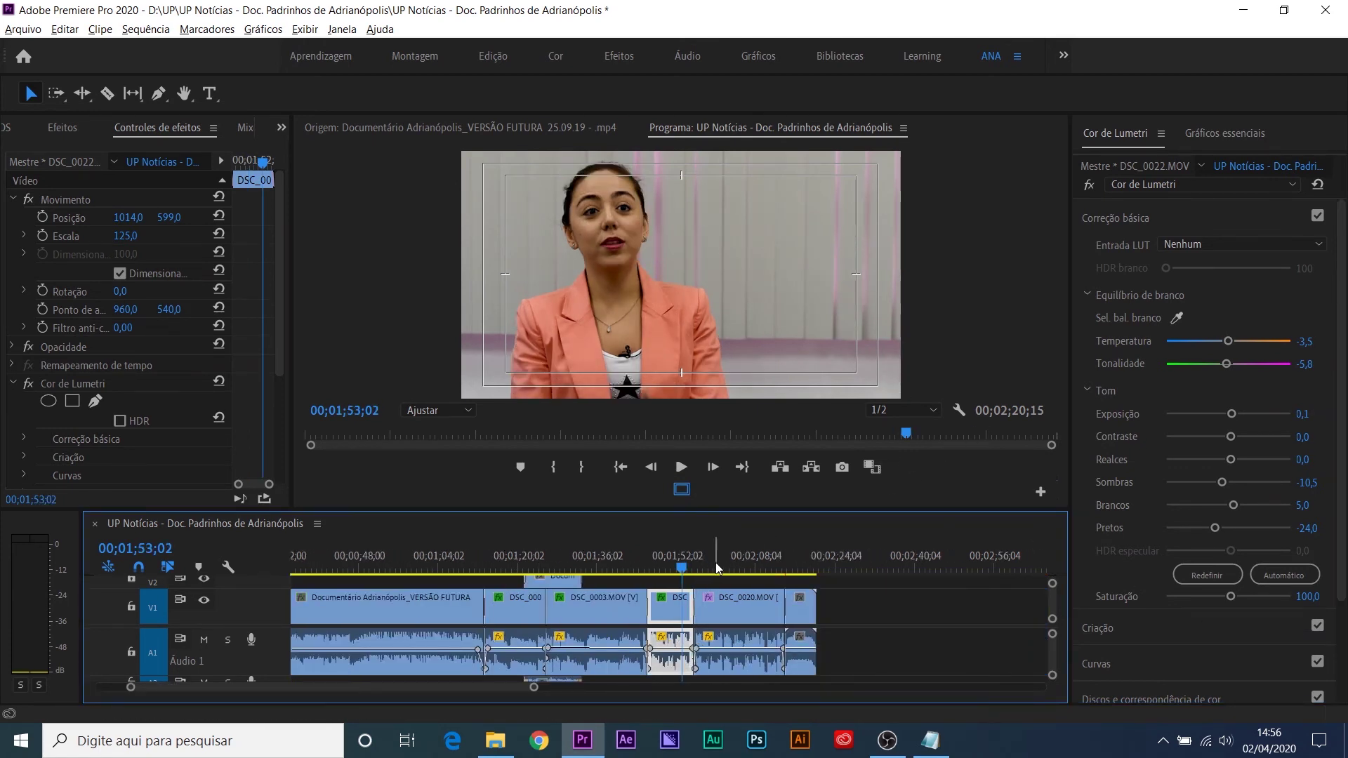
click(716, 562)
click(722, 608)
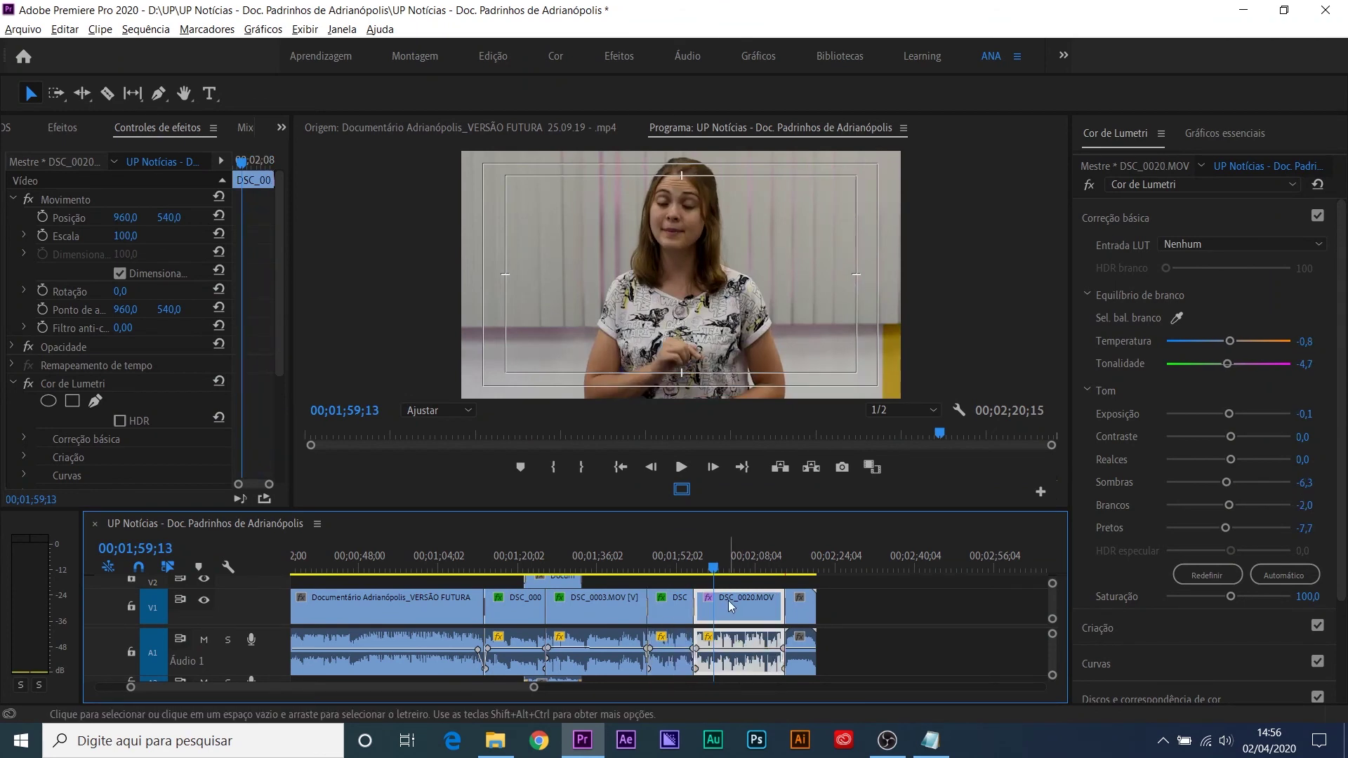
key(minus)
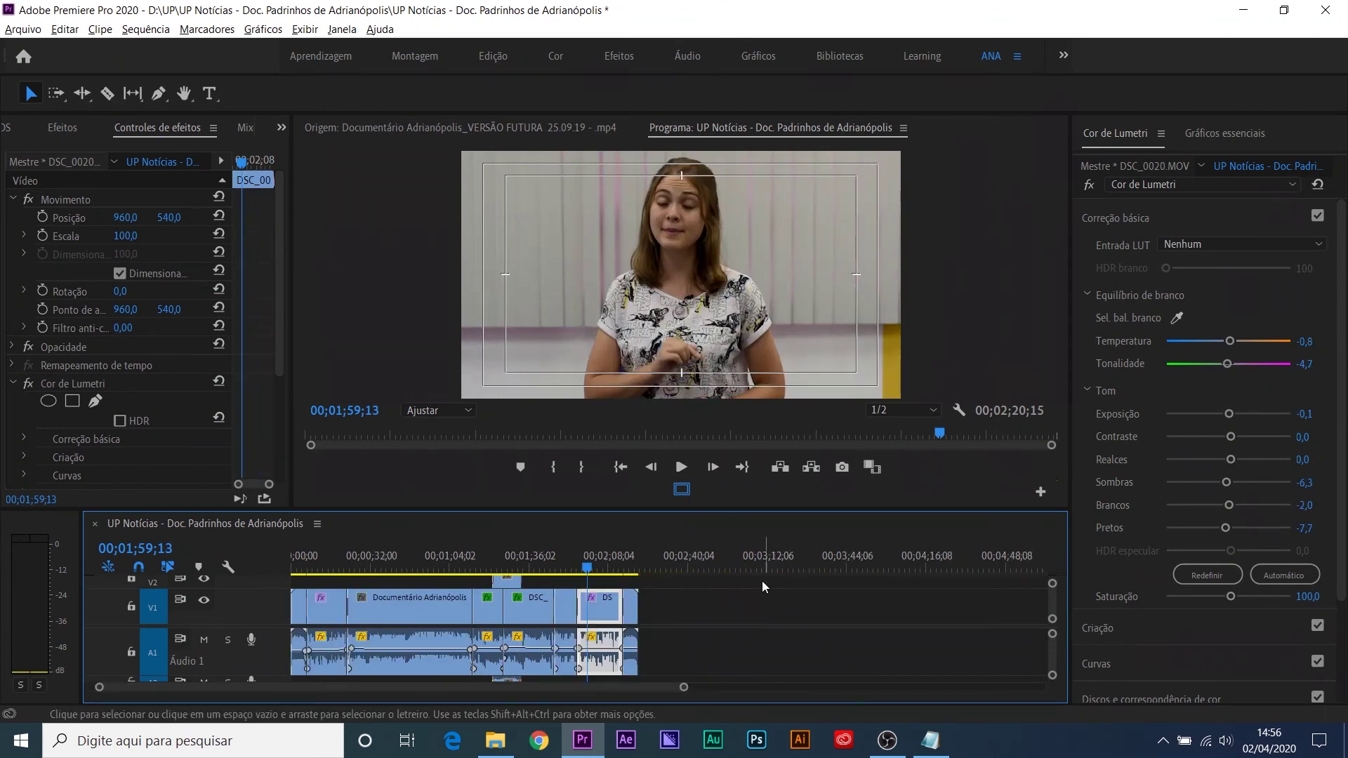
key(equal)
key(equal)
key(equal)
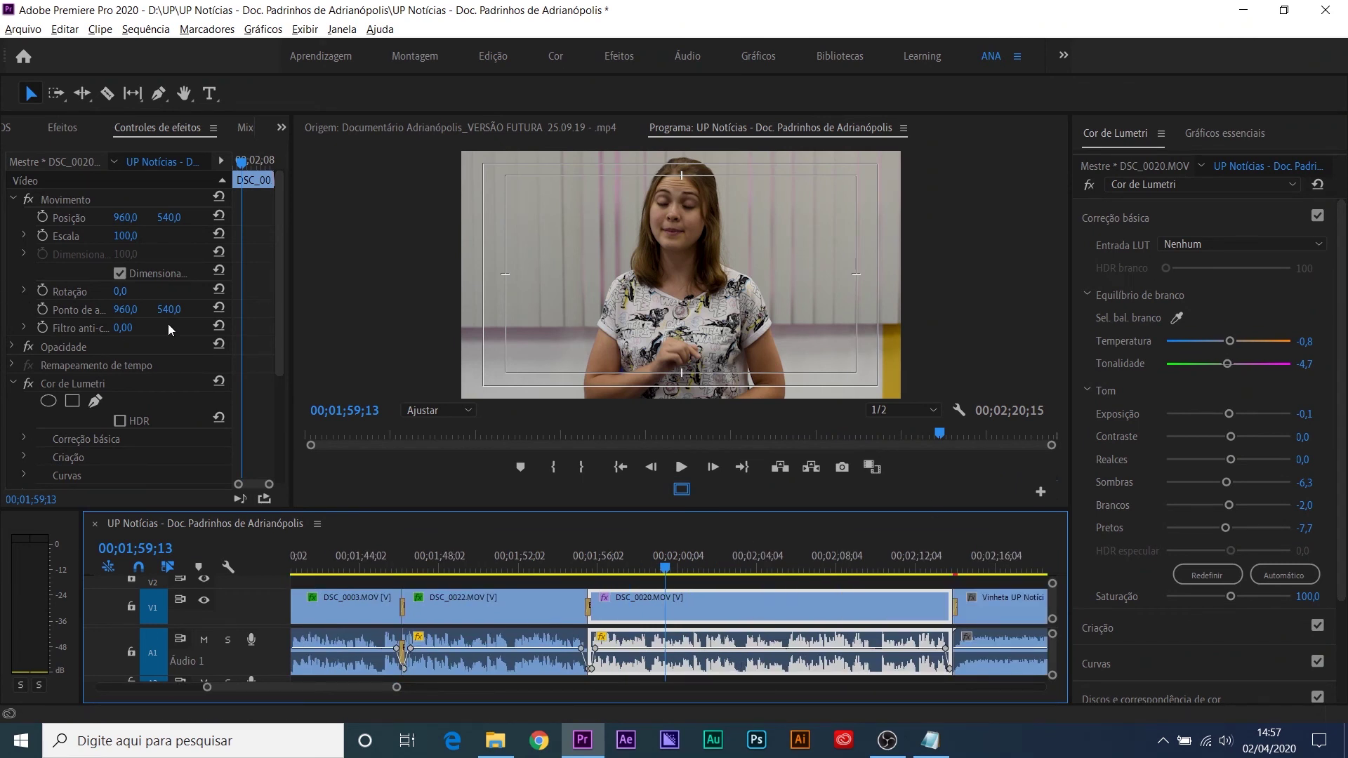
click(122, 235)
text(120)
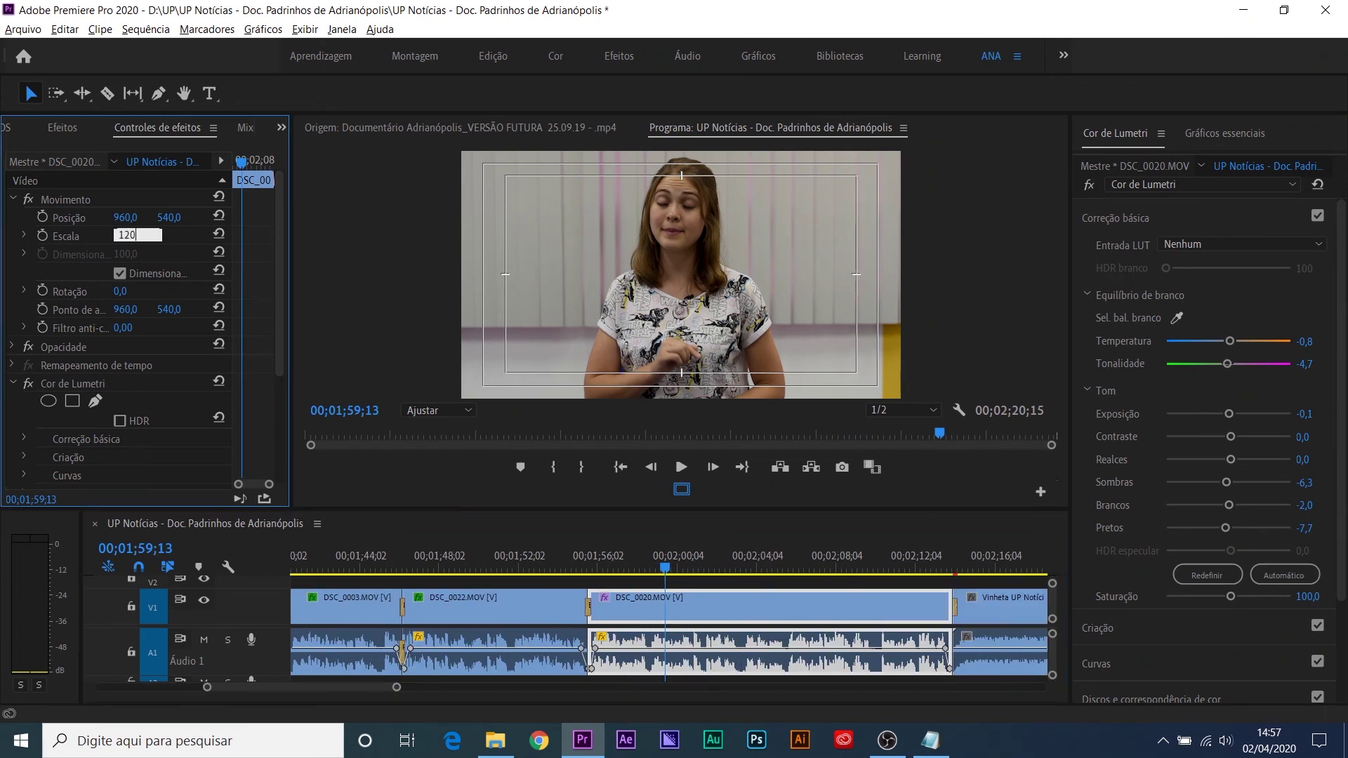
key(Return)
click(136, 234)
text(110)
key(Return)
drag(171, 218, 214, 225)
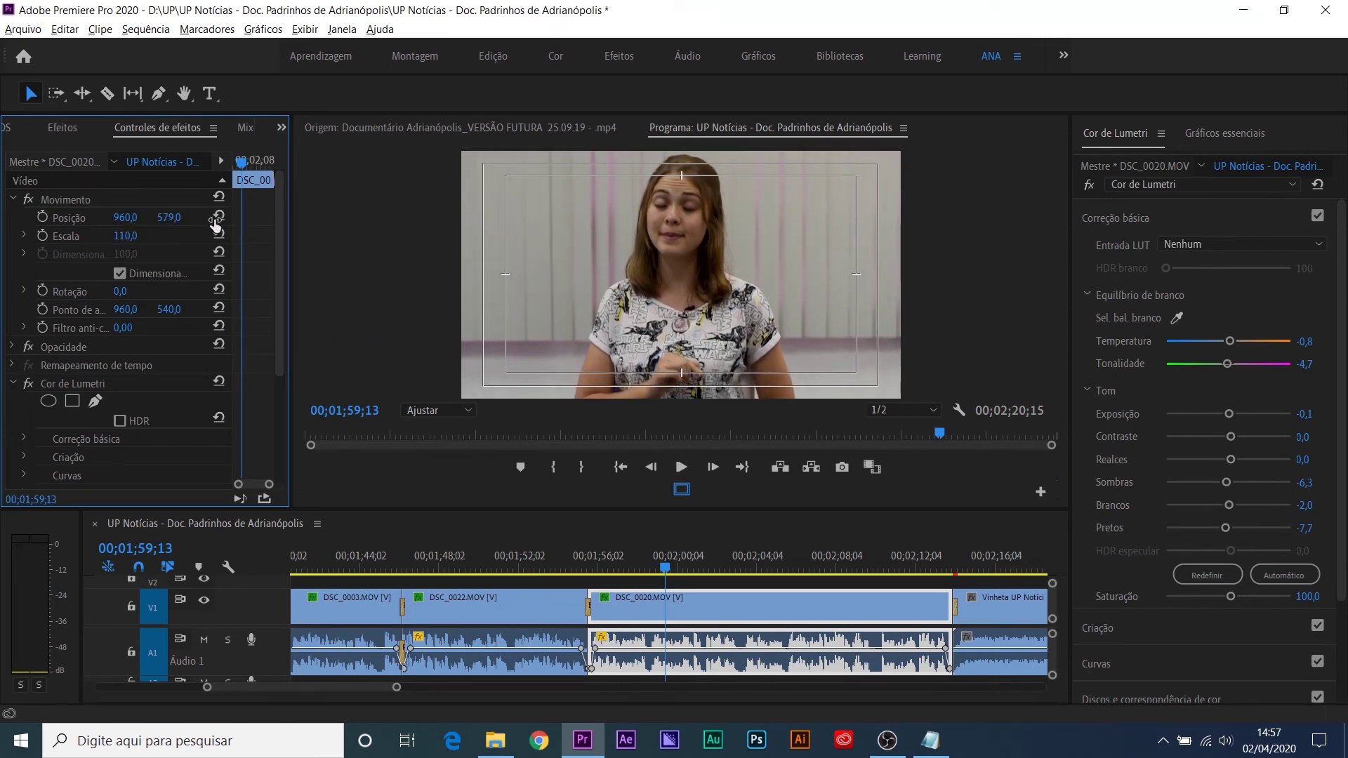
drag(822, 569, 890, 589)
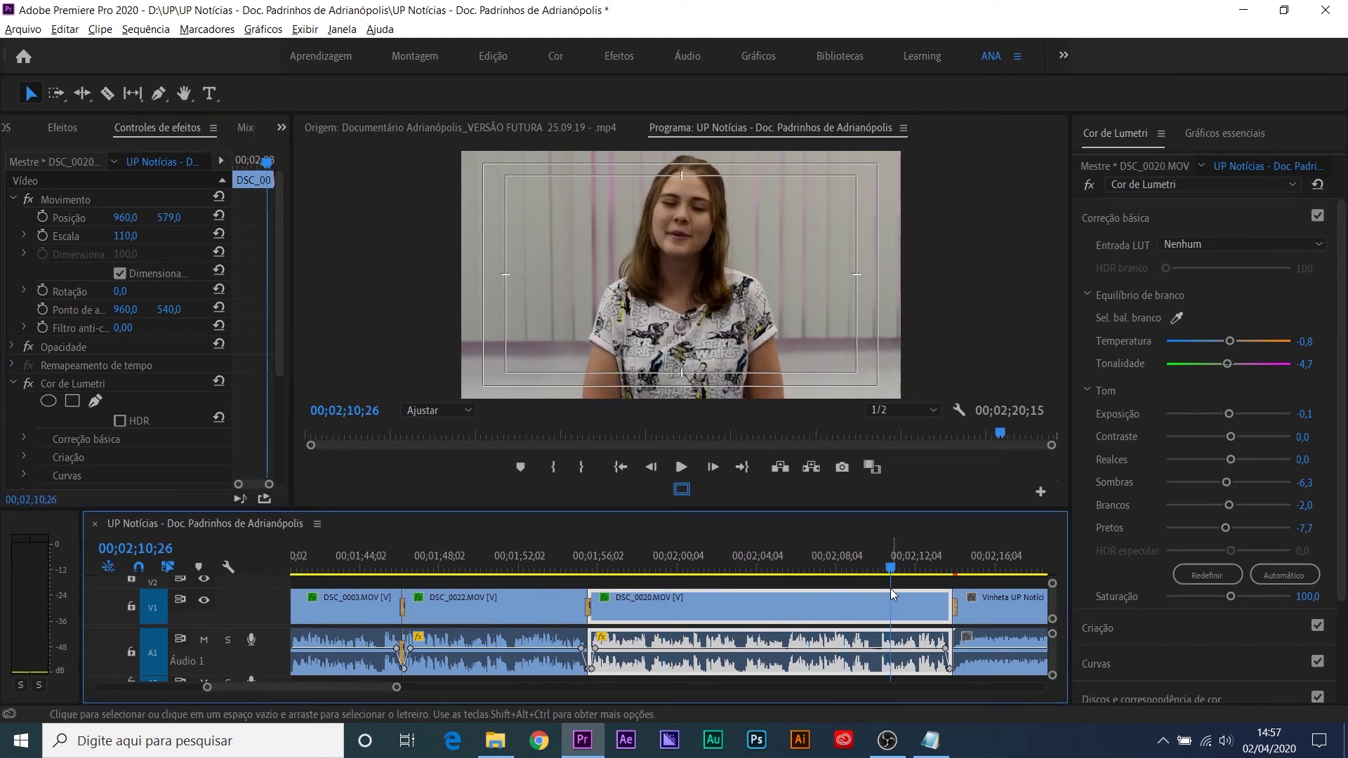
Step: Go to the DSC_0013.MOV clip at 00;00;10;18, scale it to 110,0, set its vertical position to 552,0 and preview the framing
key(minus)
key(minus)
key(minus)
key(minus)
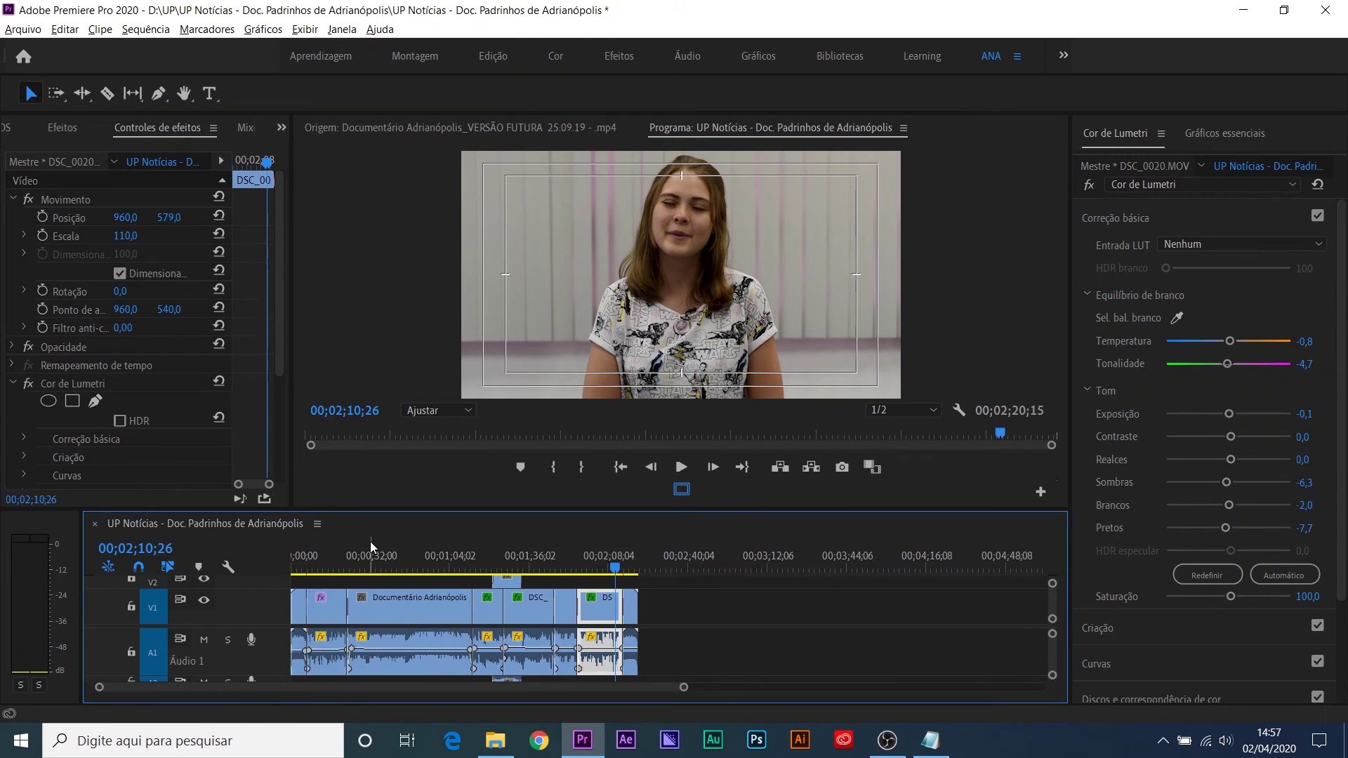
click(298, 568)
click(305, 565)
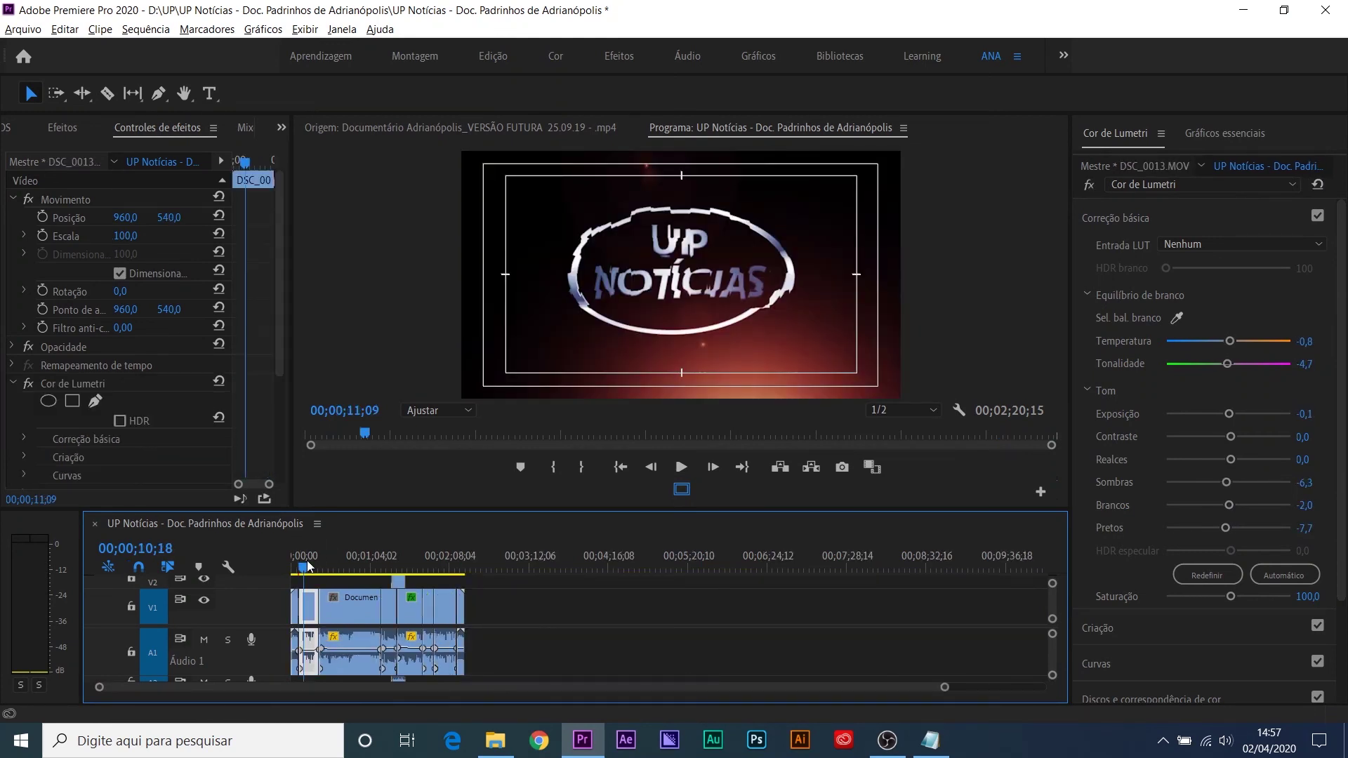
key(equal)
key(equal)
key(equal)
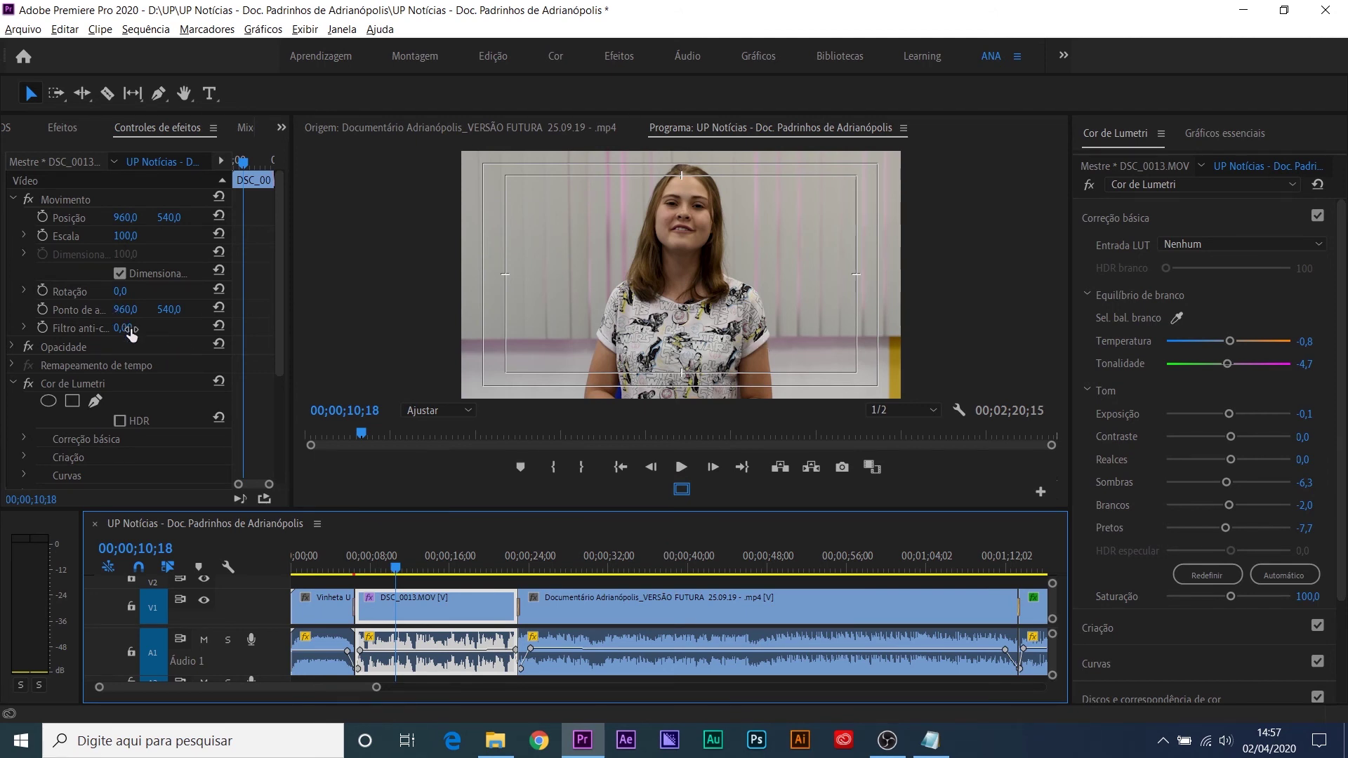
click(132, 227)
text(110)
key(Return)
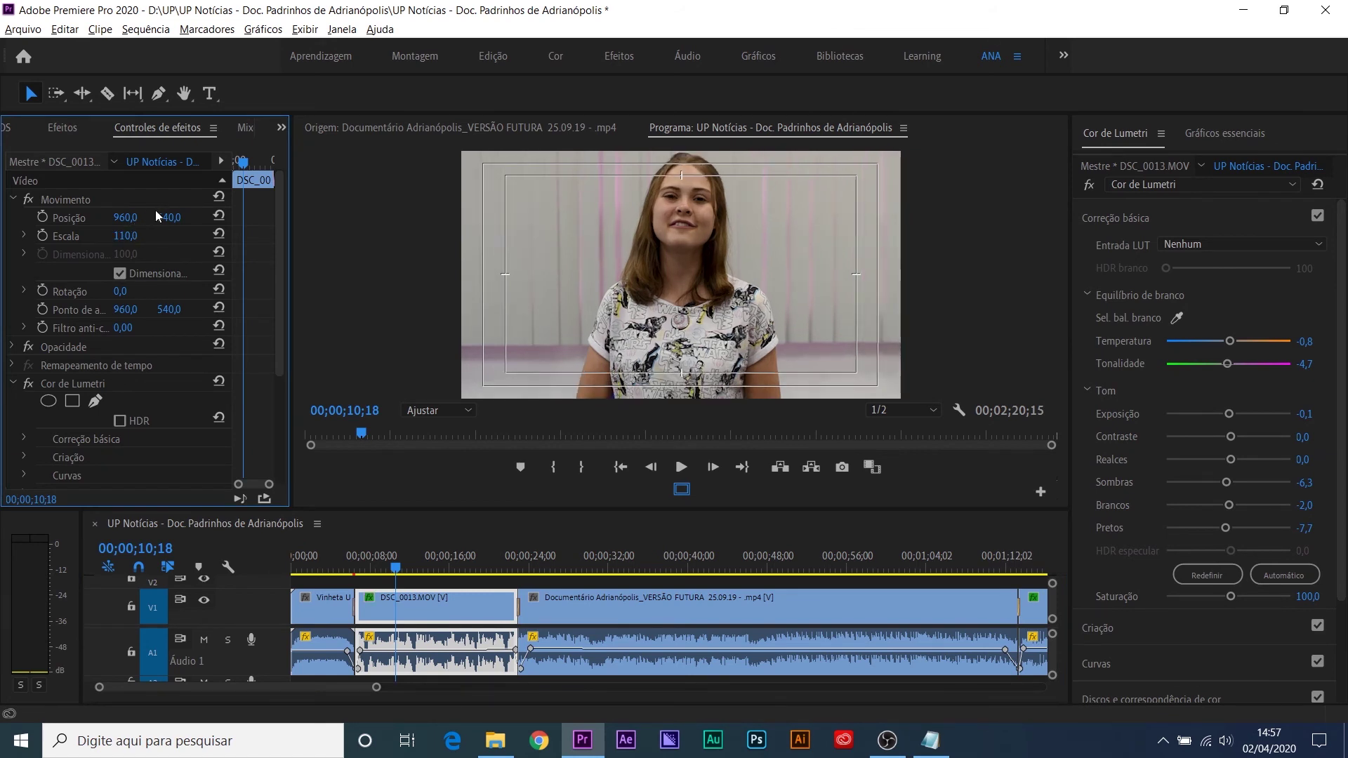
drag(175, 213, 178, 218)
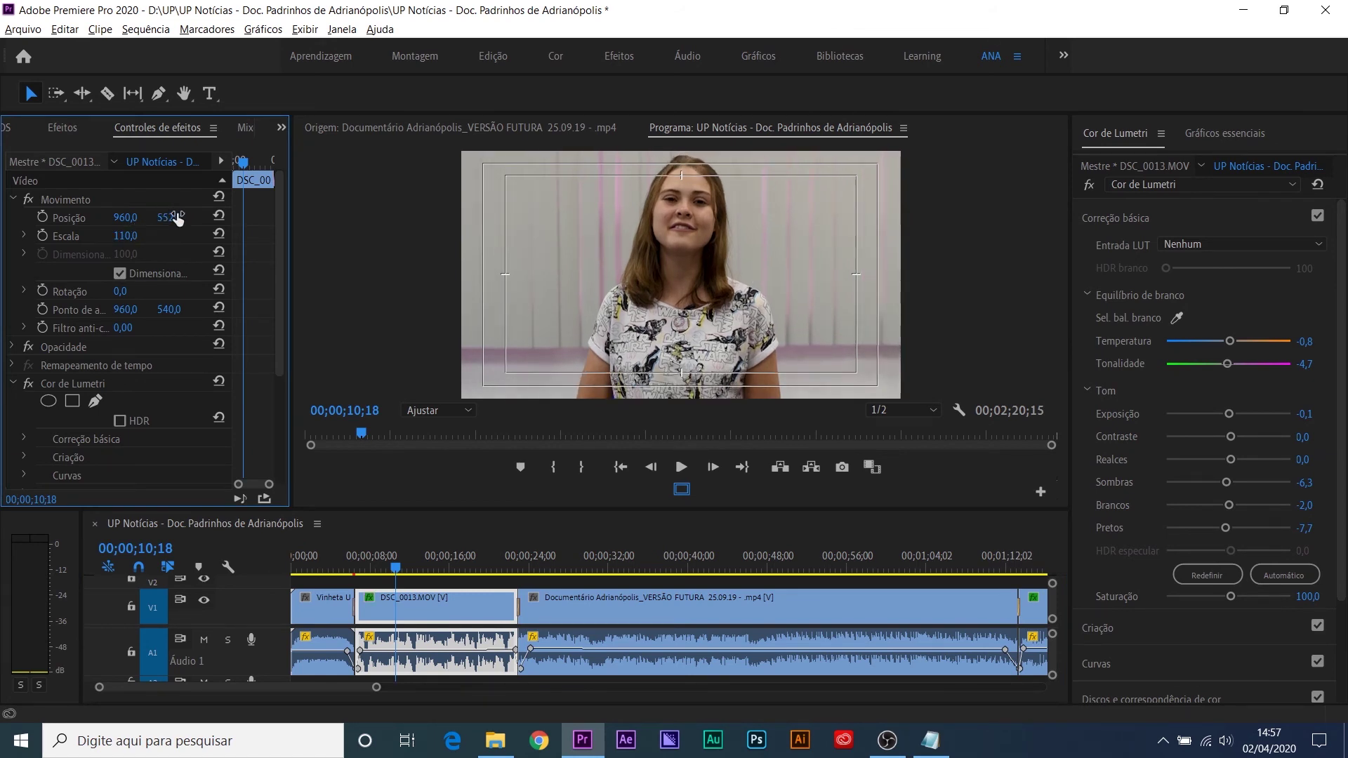
key(space)
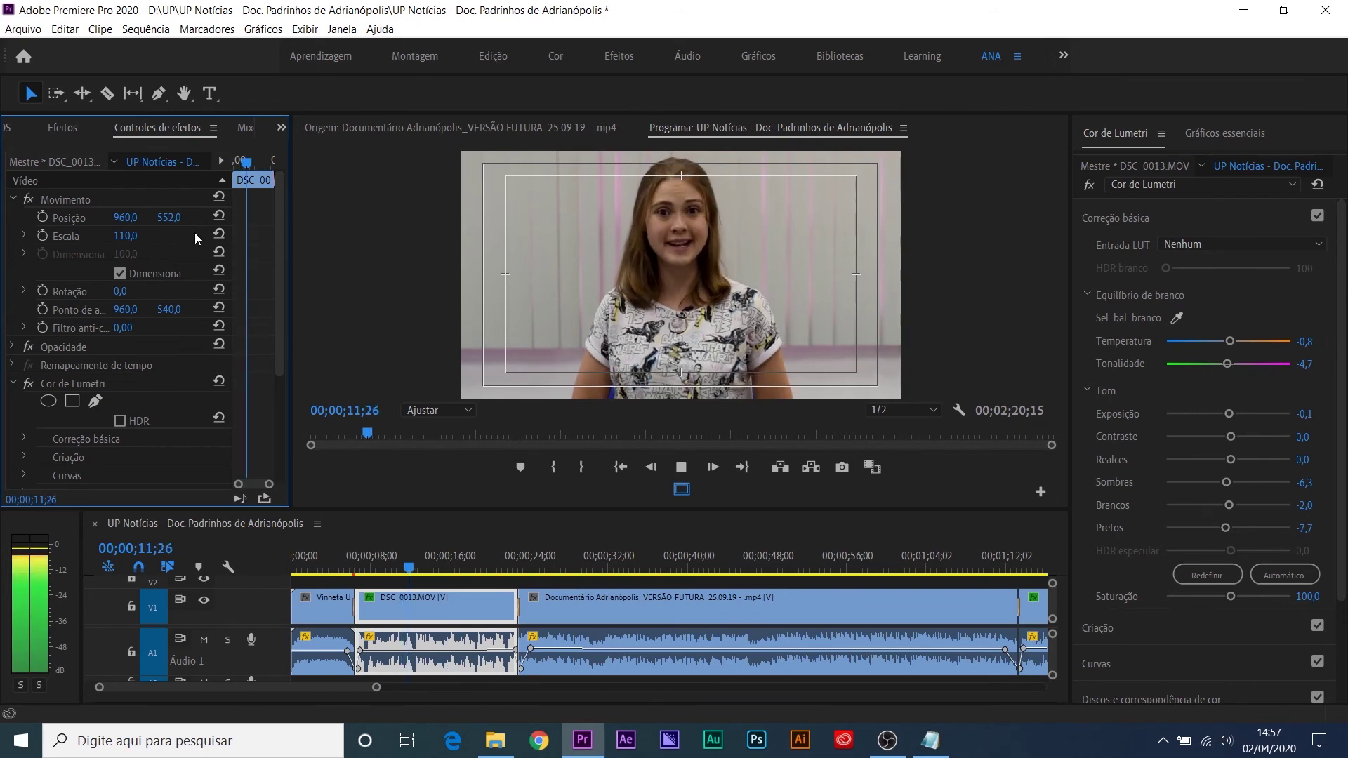
key(space)
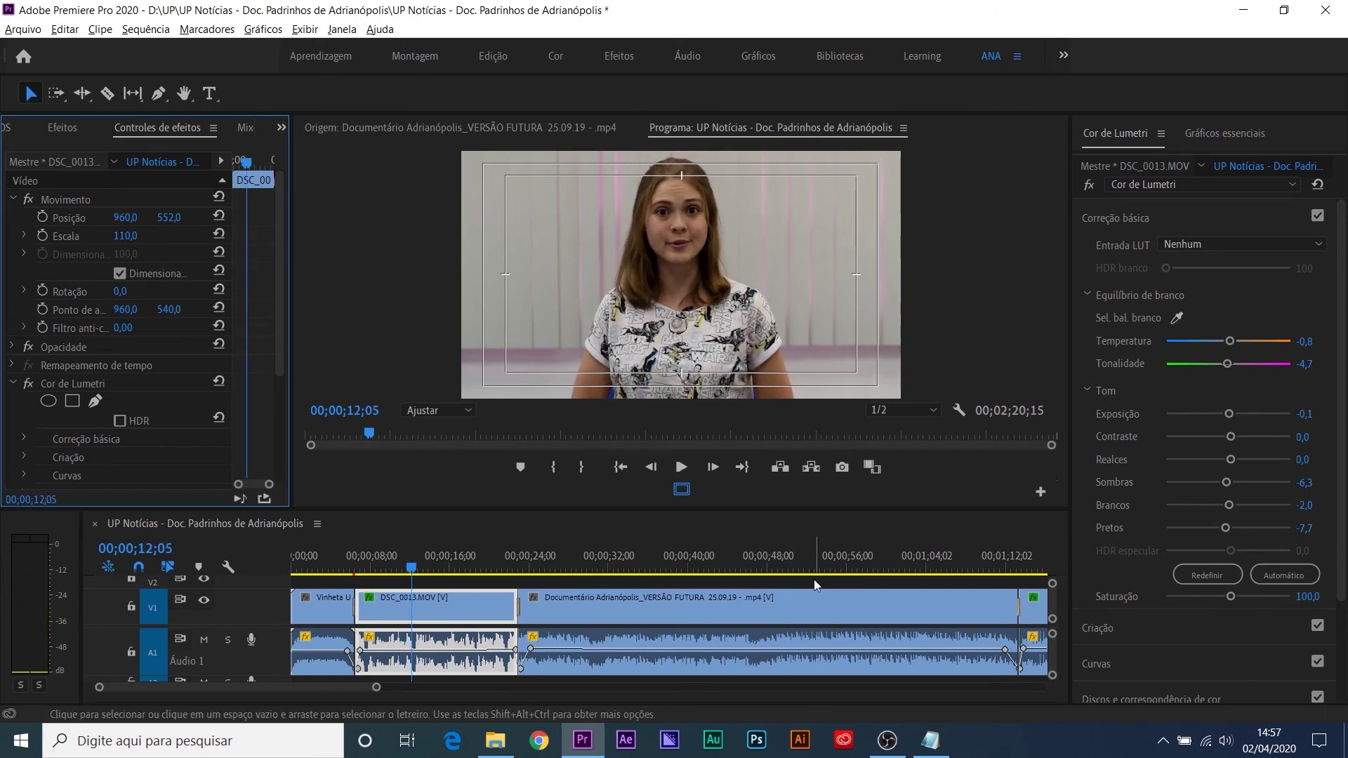
Step: Move the playhead to 00;00;50;14, save the project and widen the Program monitor by narrowing the Cor de Lumetri area
click(795, 566)
key(minus)
key(minus)
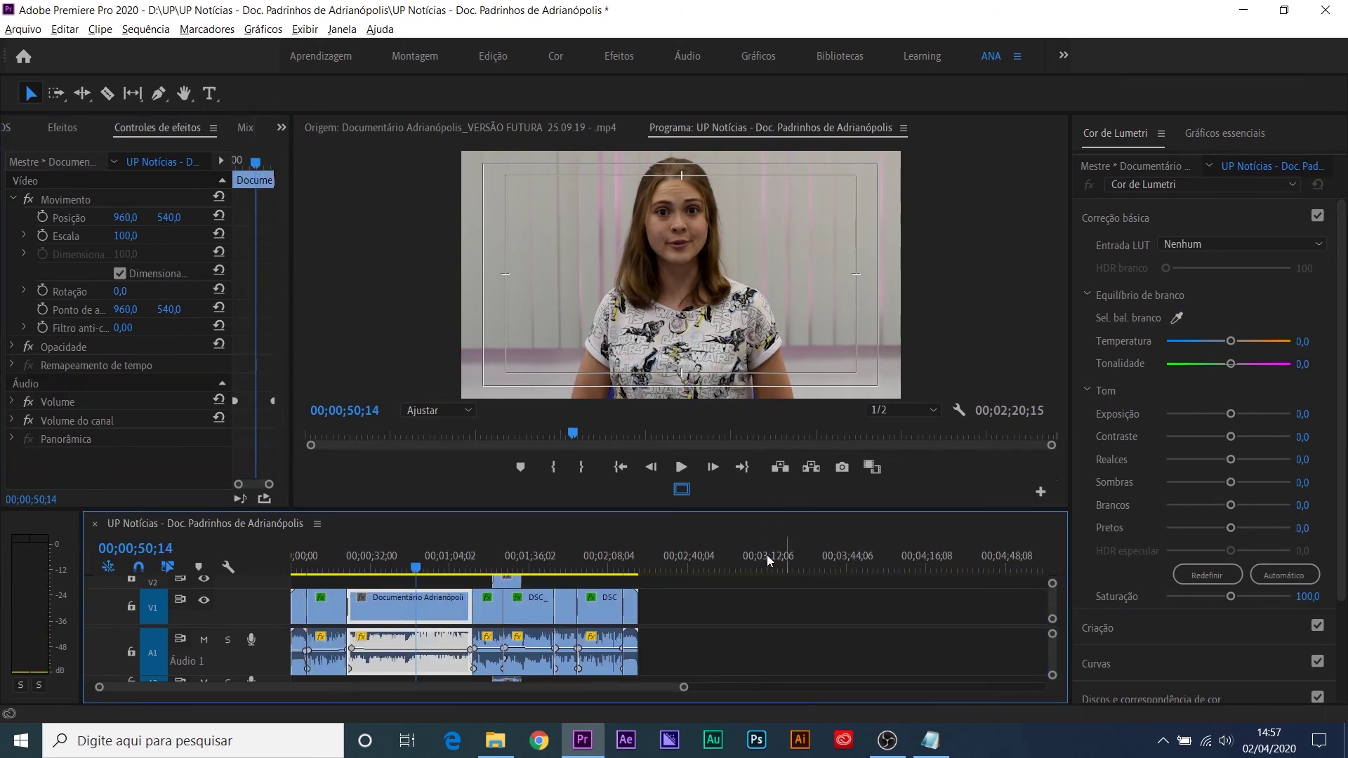
key(ctrl+s)
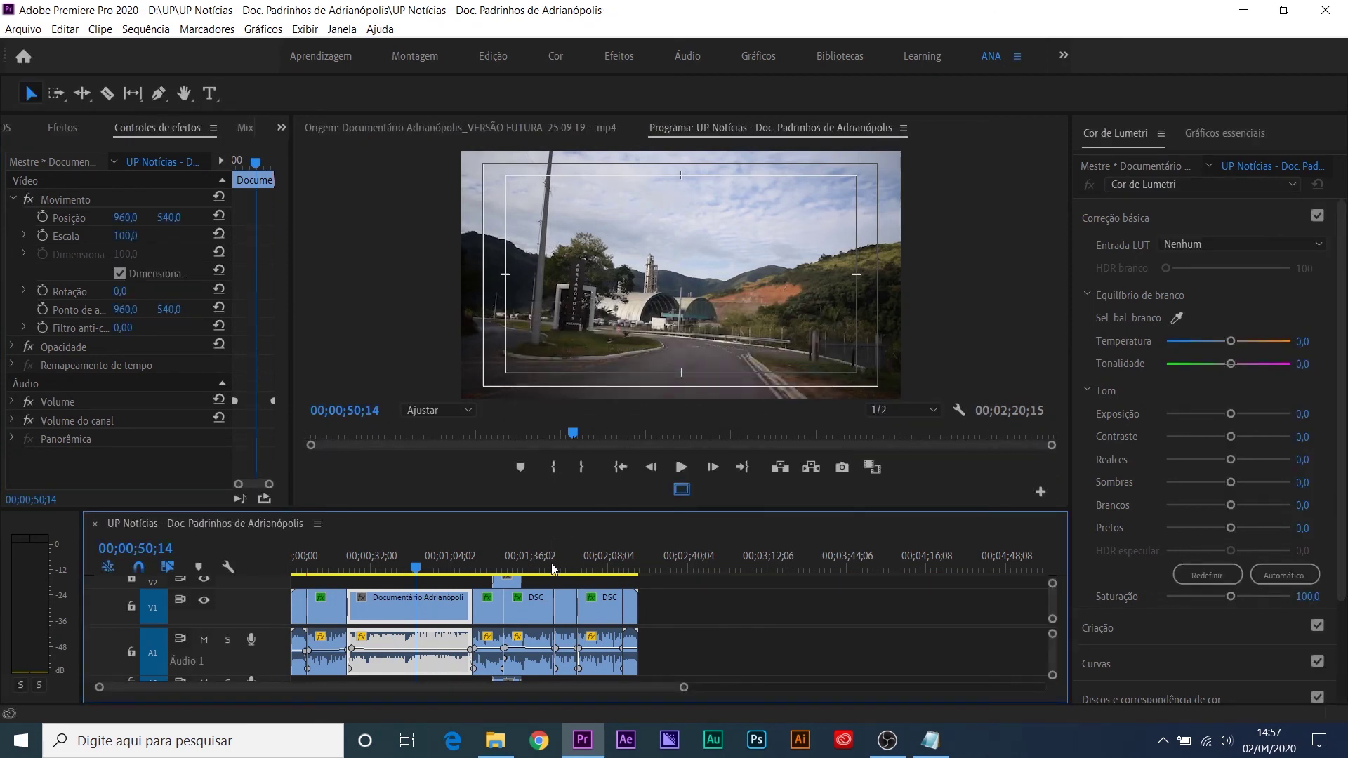
drag(1071, 436, 1159, 436)
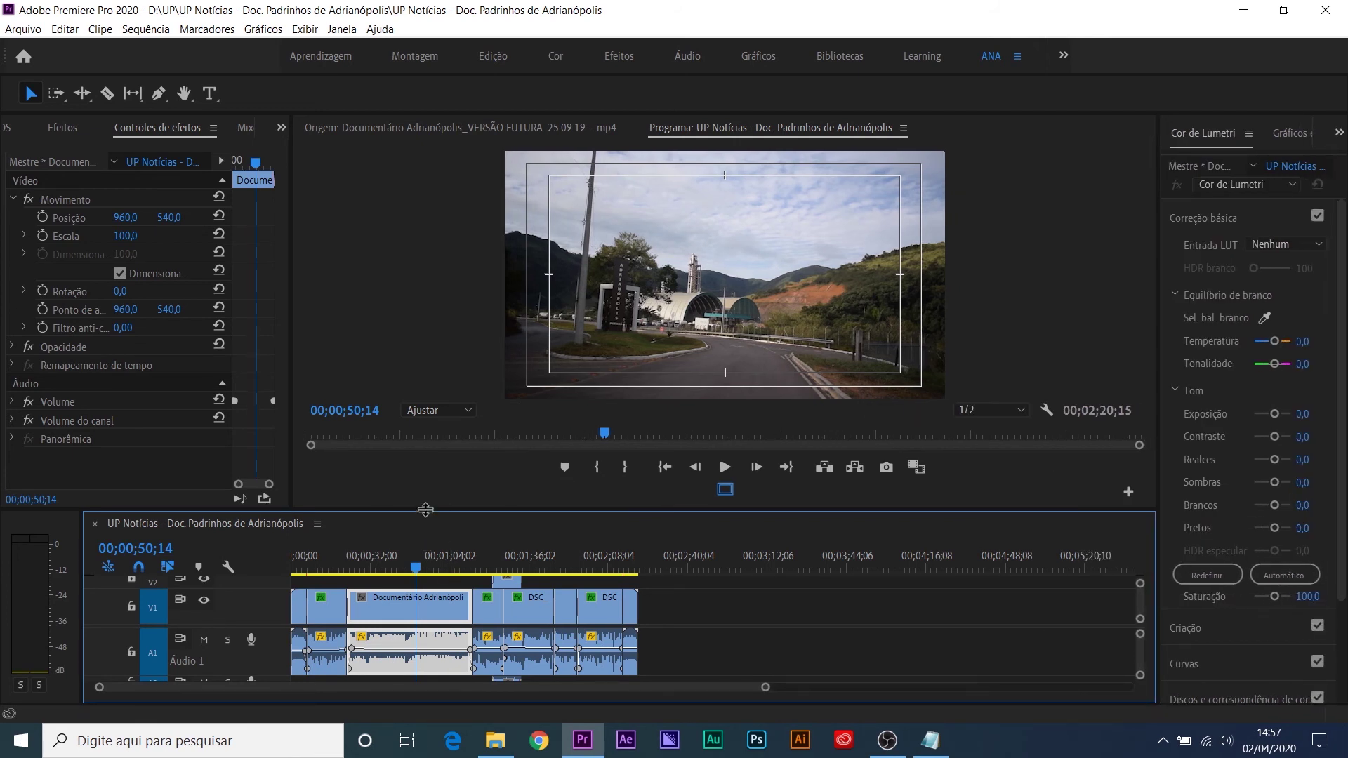
click(16, 29)
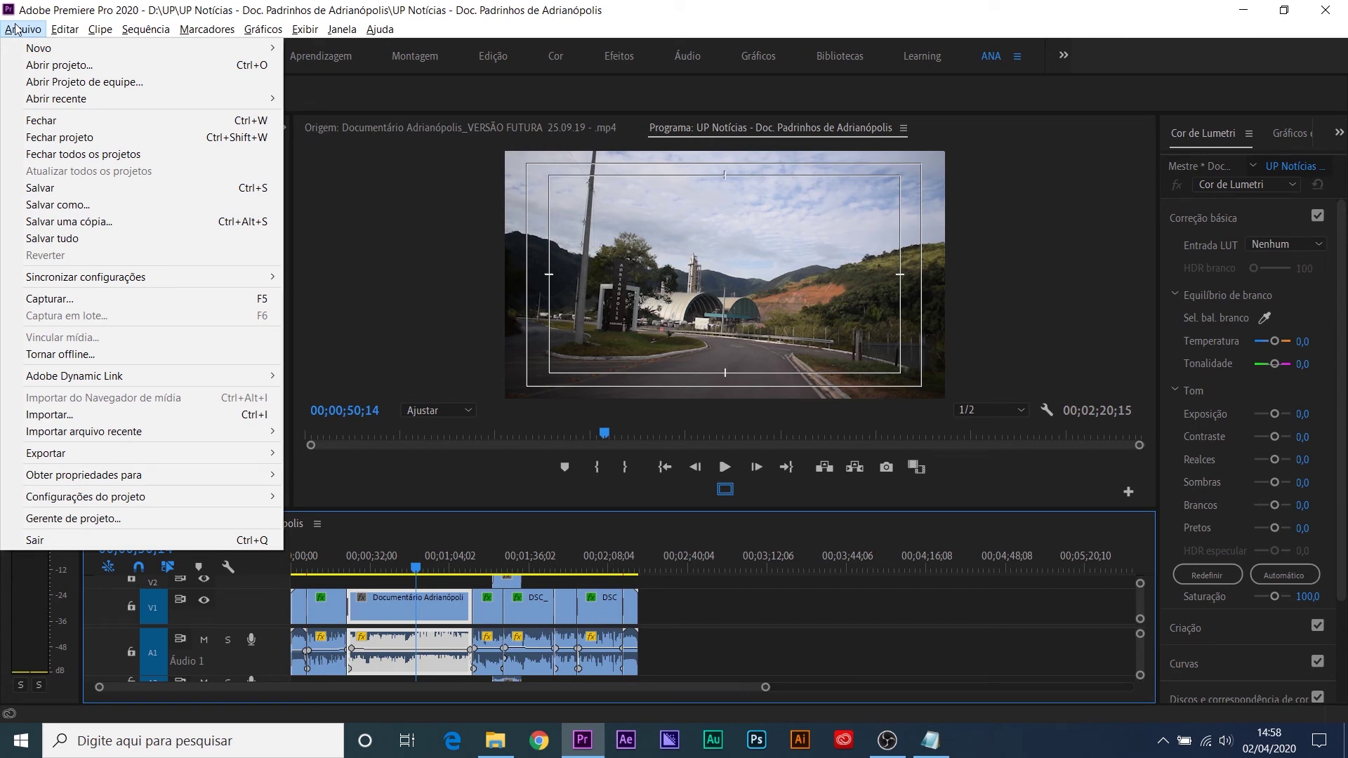
mouse_move(74, 32)
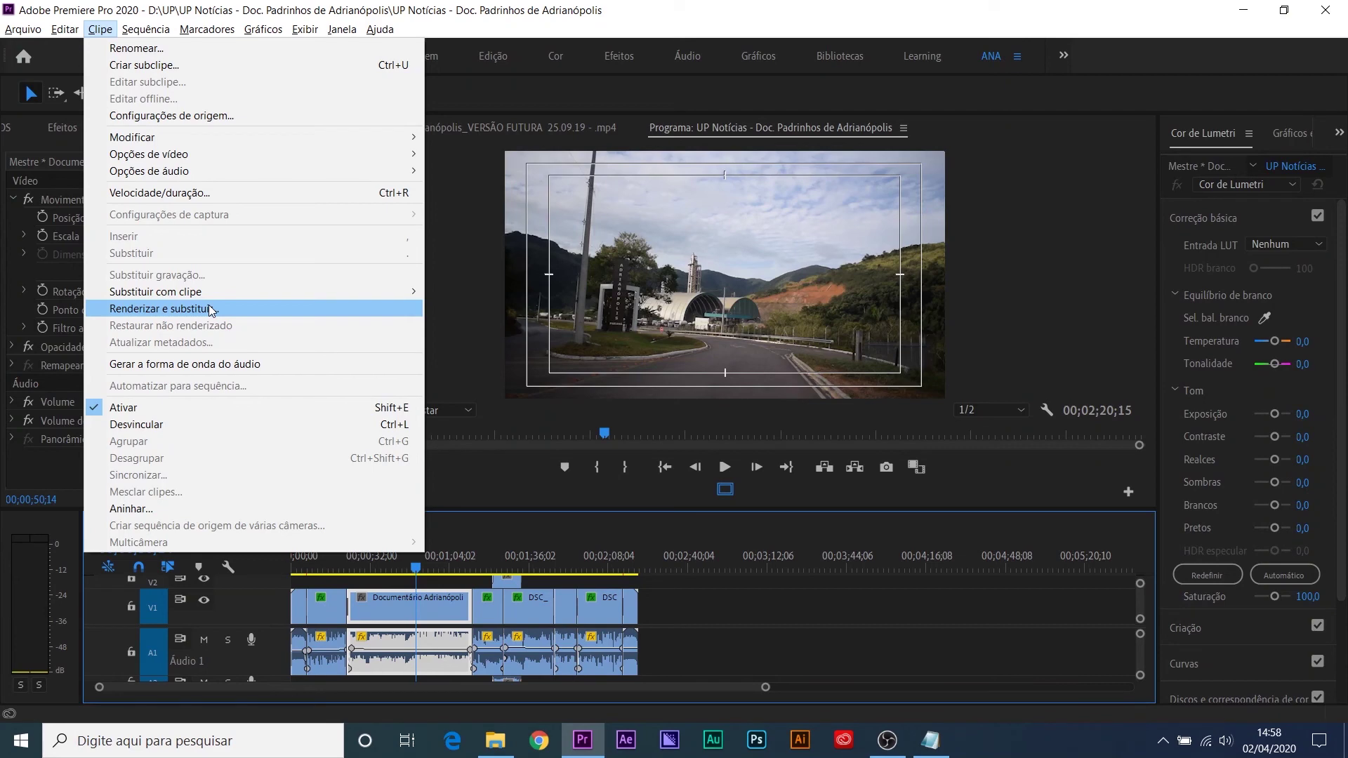
click(710, 595)
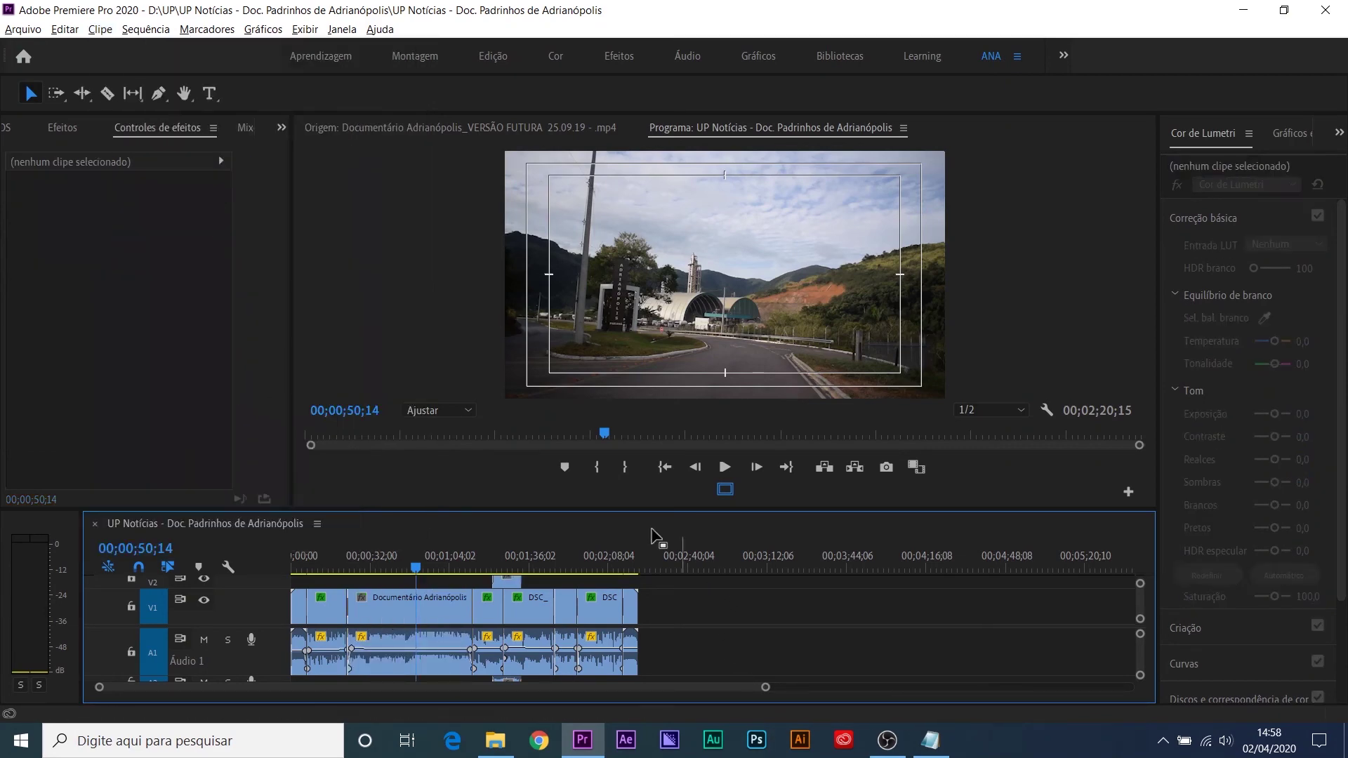
click(71, 32)
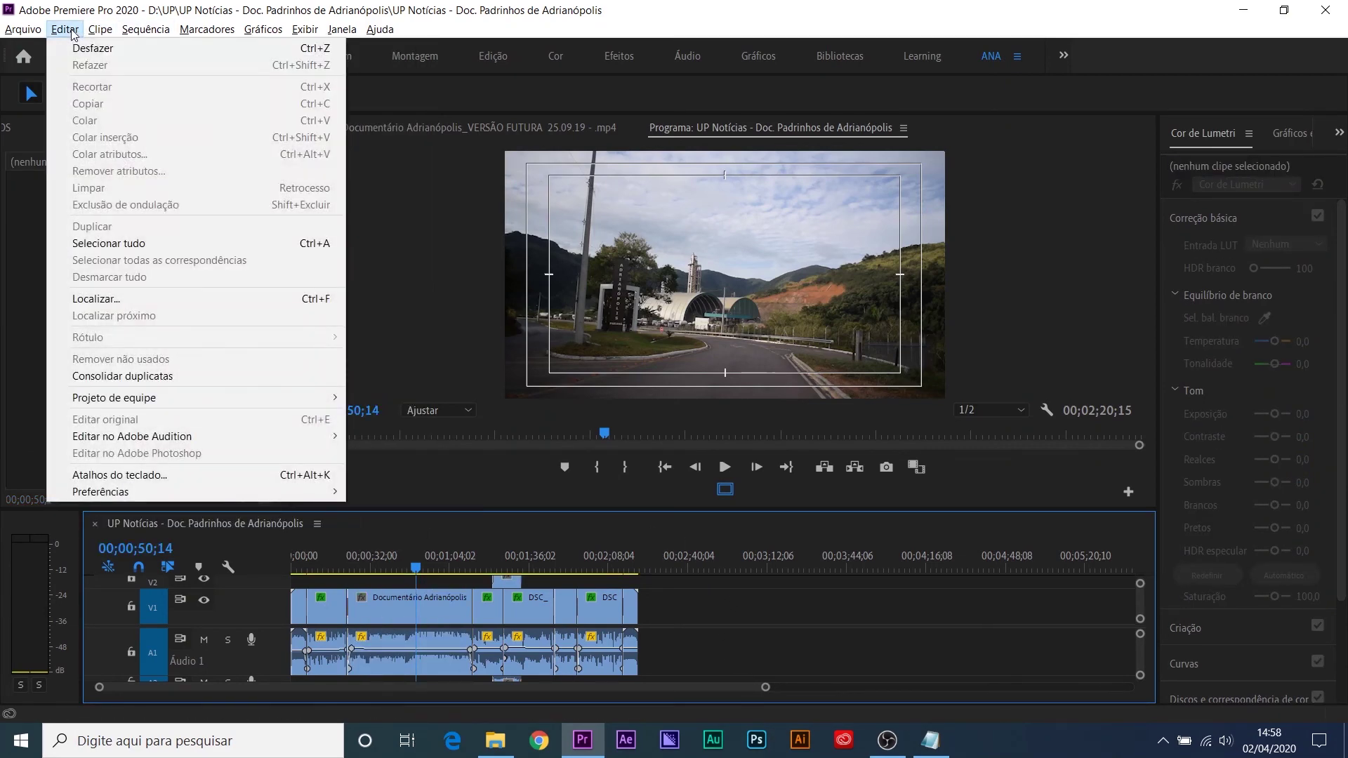
mouse_move(106, 40)
mouse_move(150, 33)
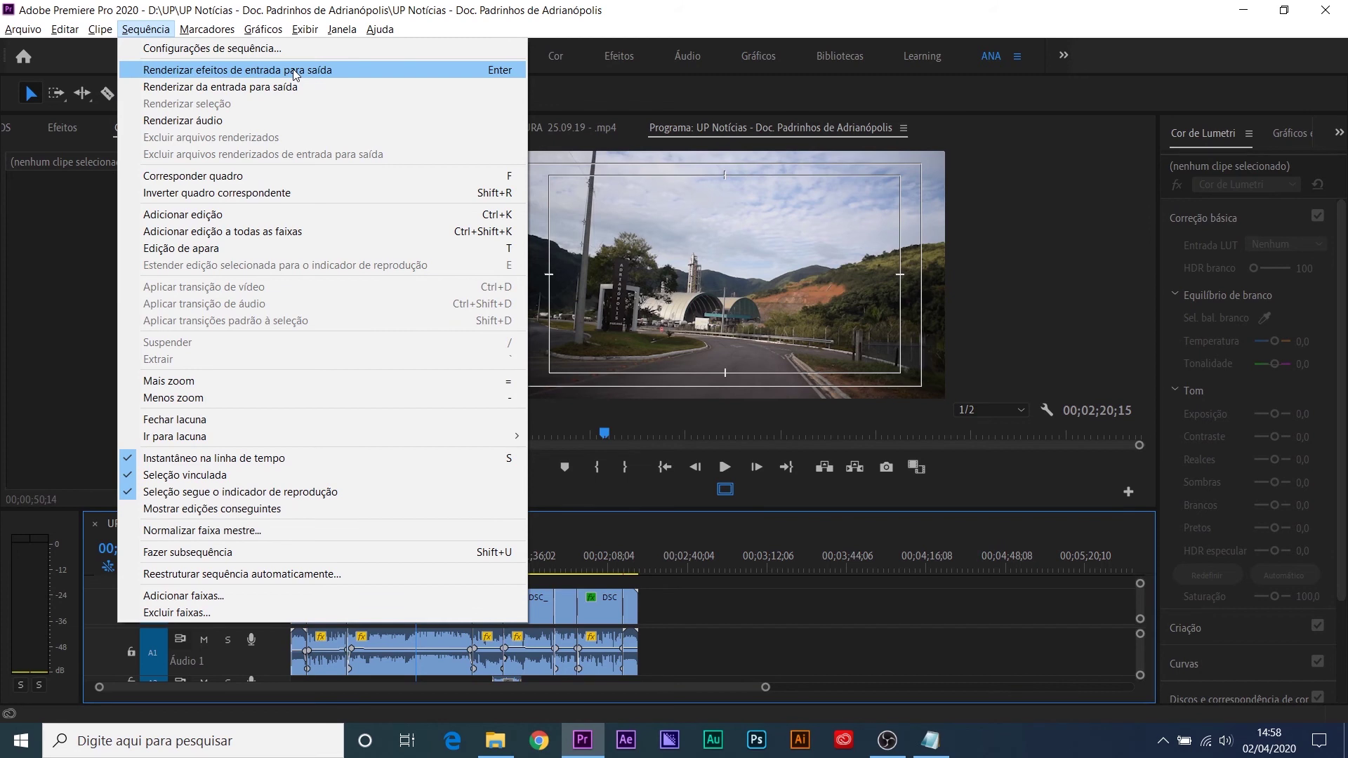
click(728, 594)
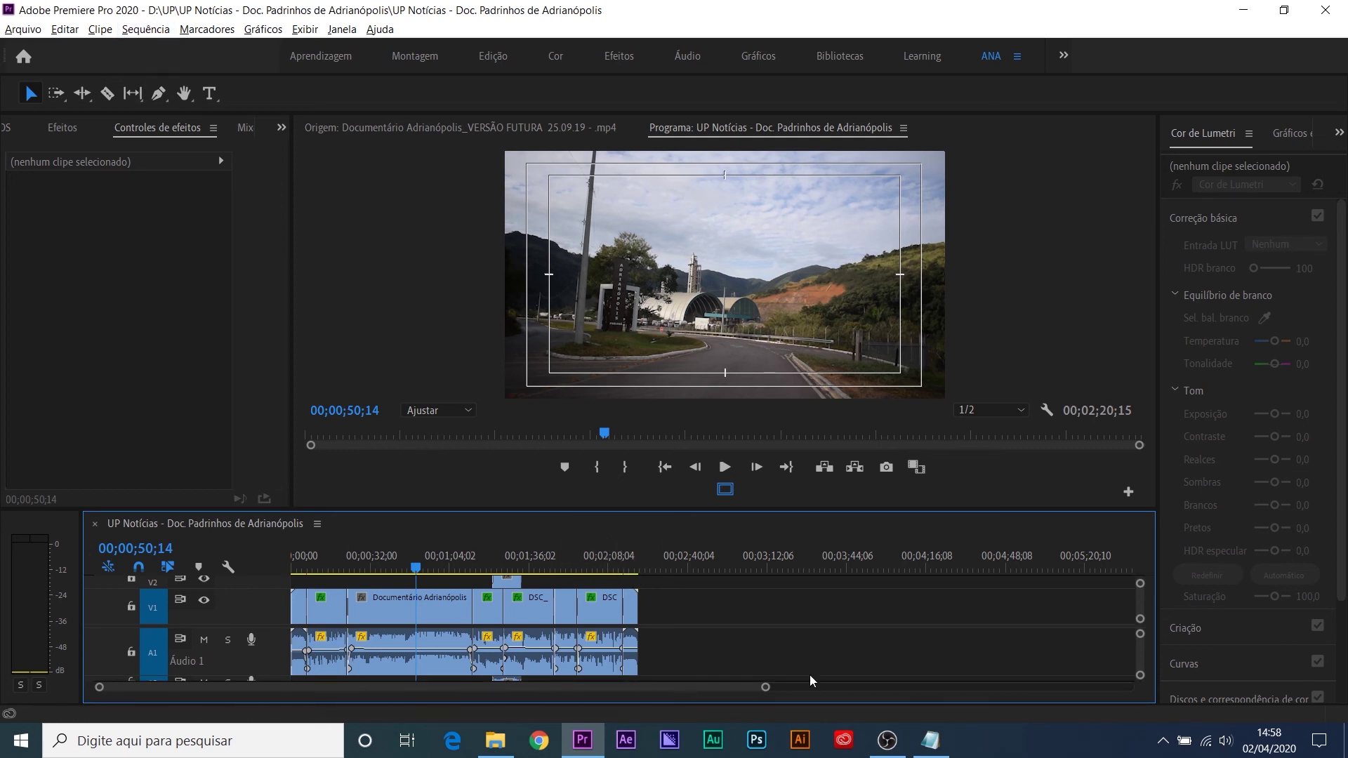
Step: Save the project again
key(ctrl+s)
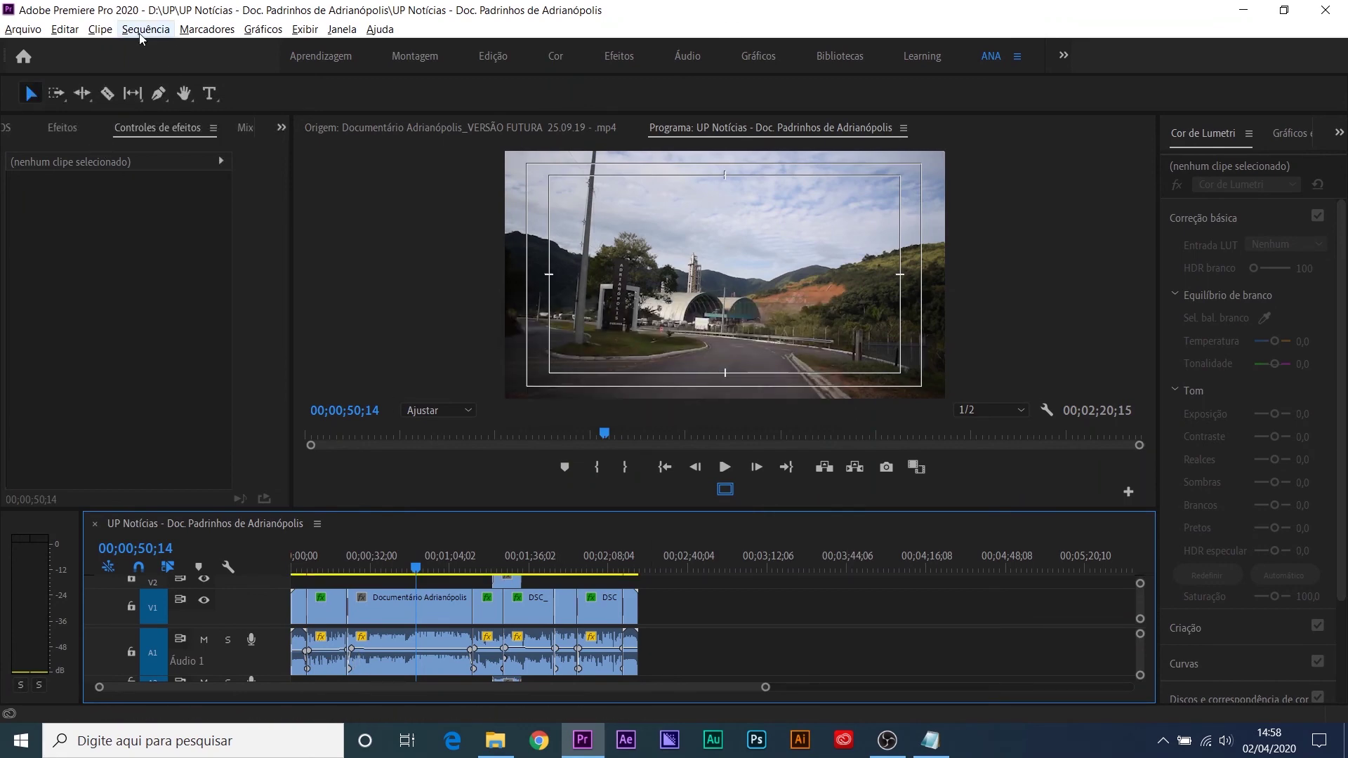
Step: Render the sequence's effects from the in point to the out point
click(143, 30)
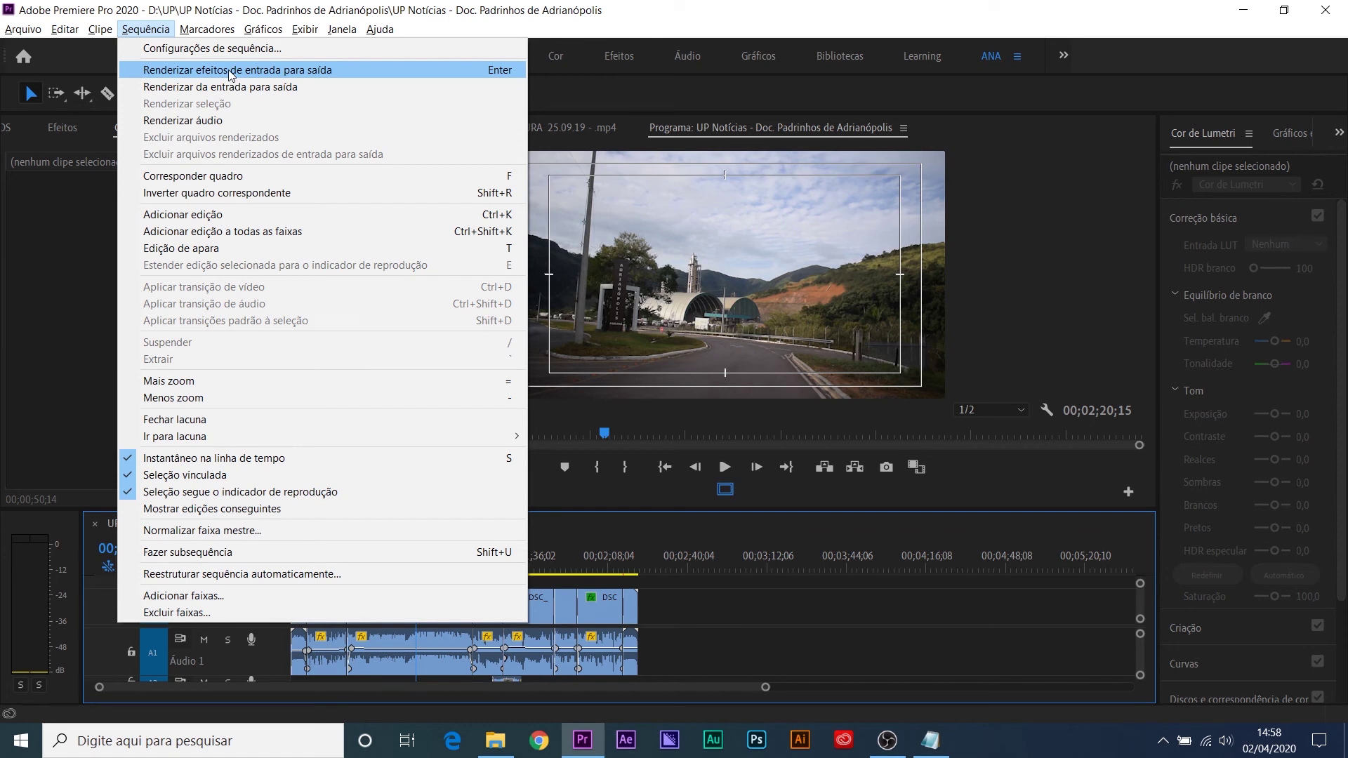
click(687, 597)
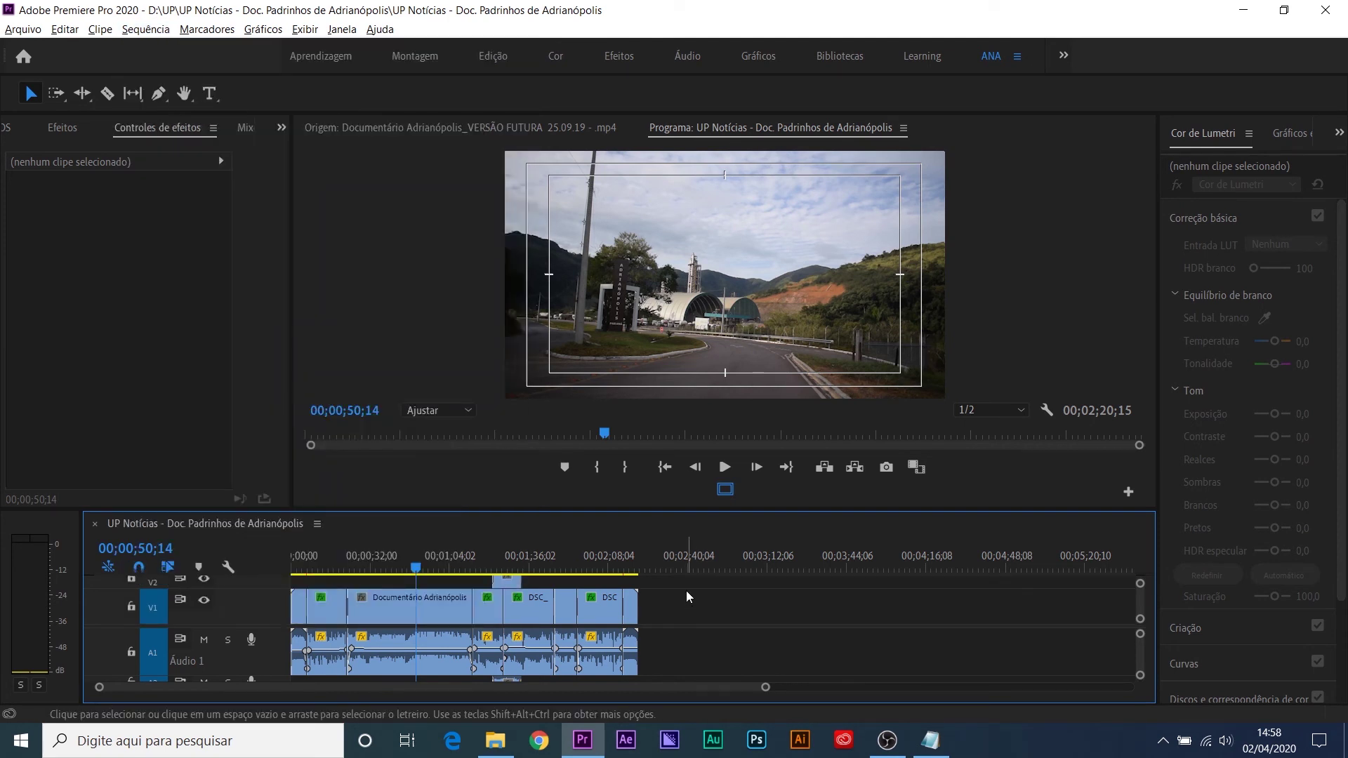
key(Return)
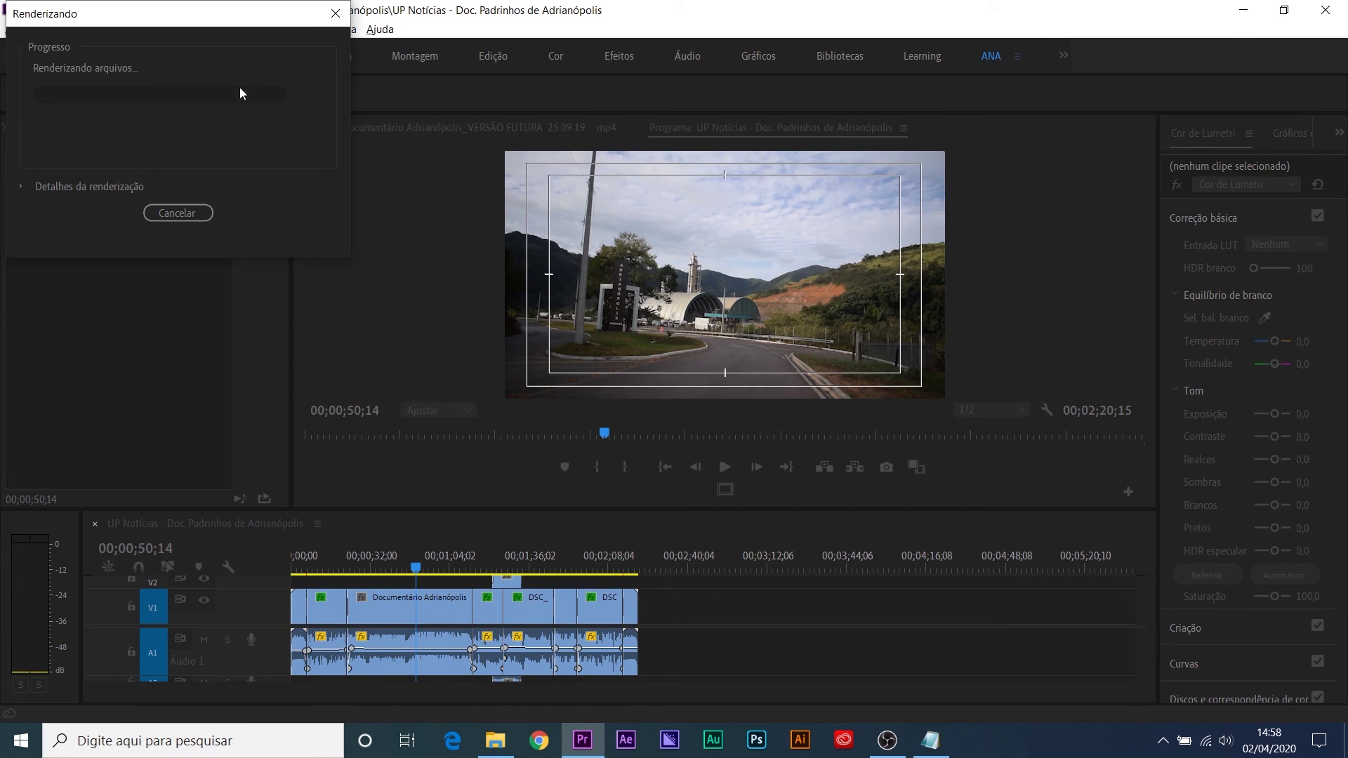
drag(247, 13, 663, 319)
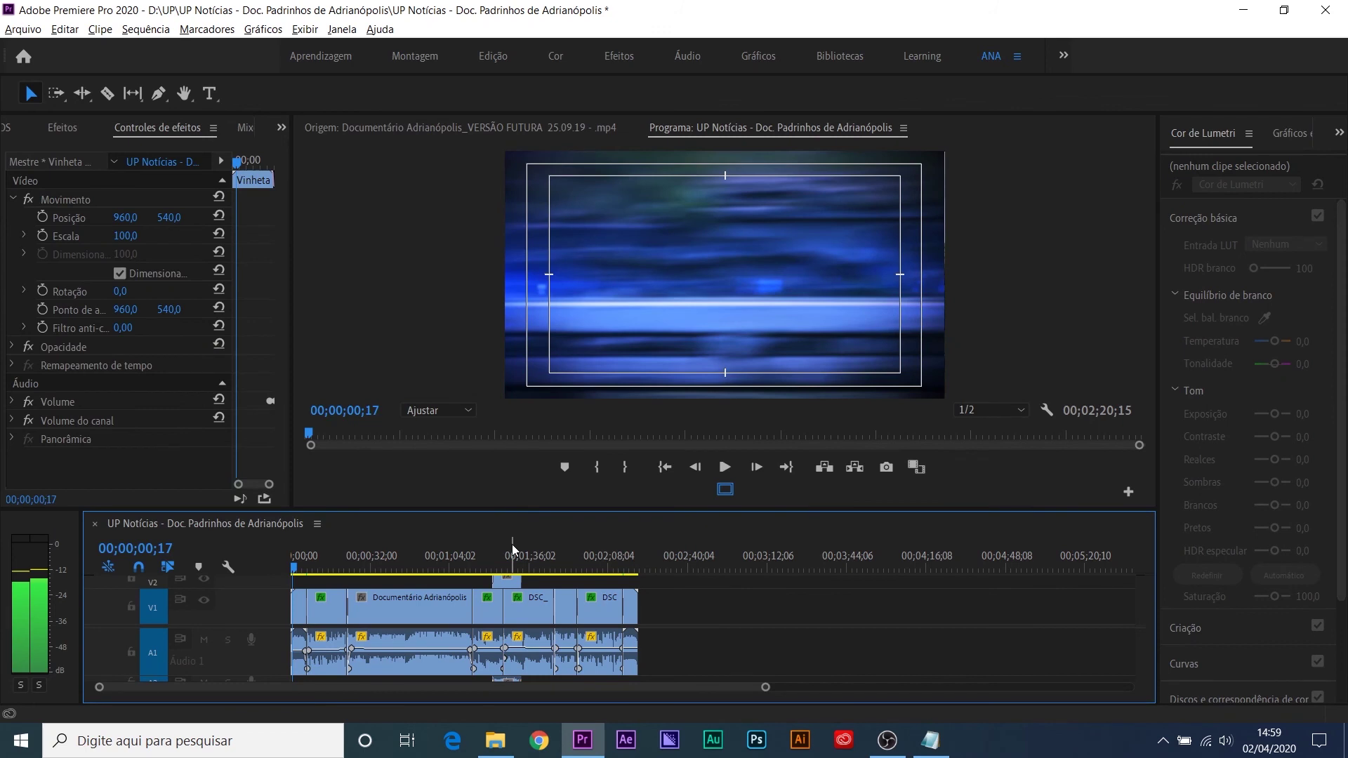
Step: Zoom the timeline to show every clip, return the playhead to 00;00;00;00 and enlarge the Program monitor
drag(494, 510, 476, 472)
key(=)
key(=)
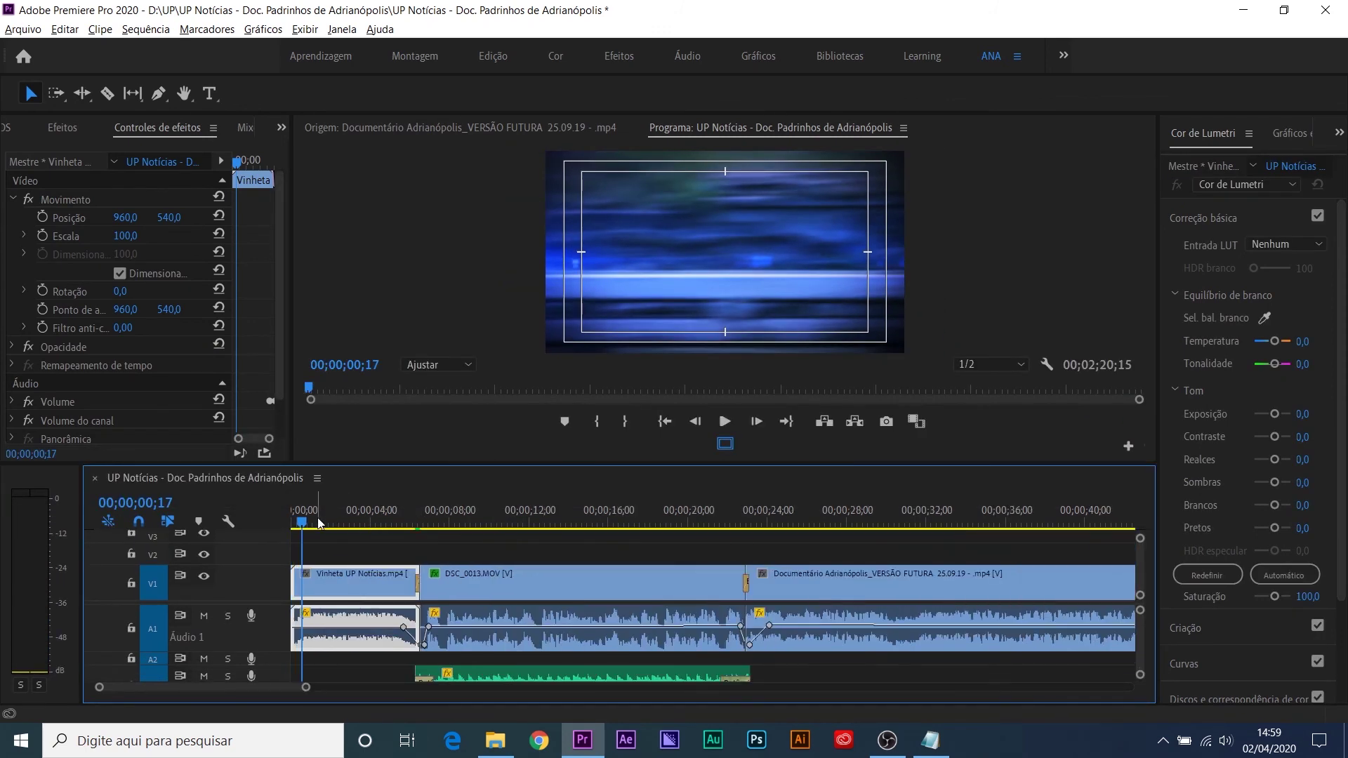
key(-)
click(294, 527)
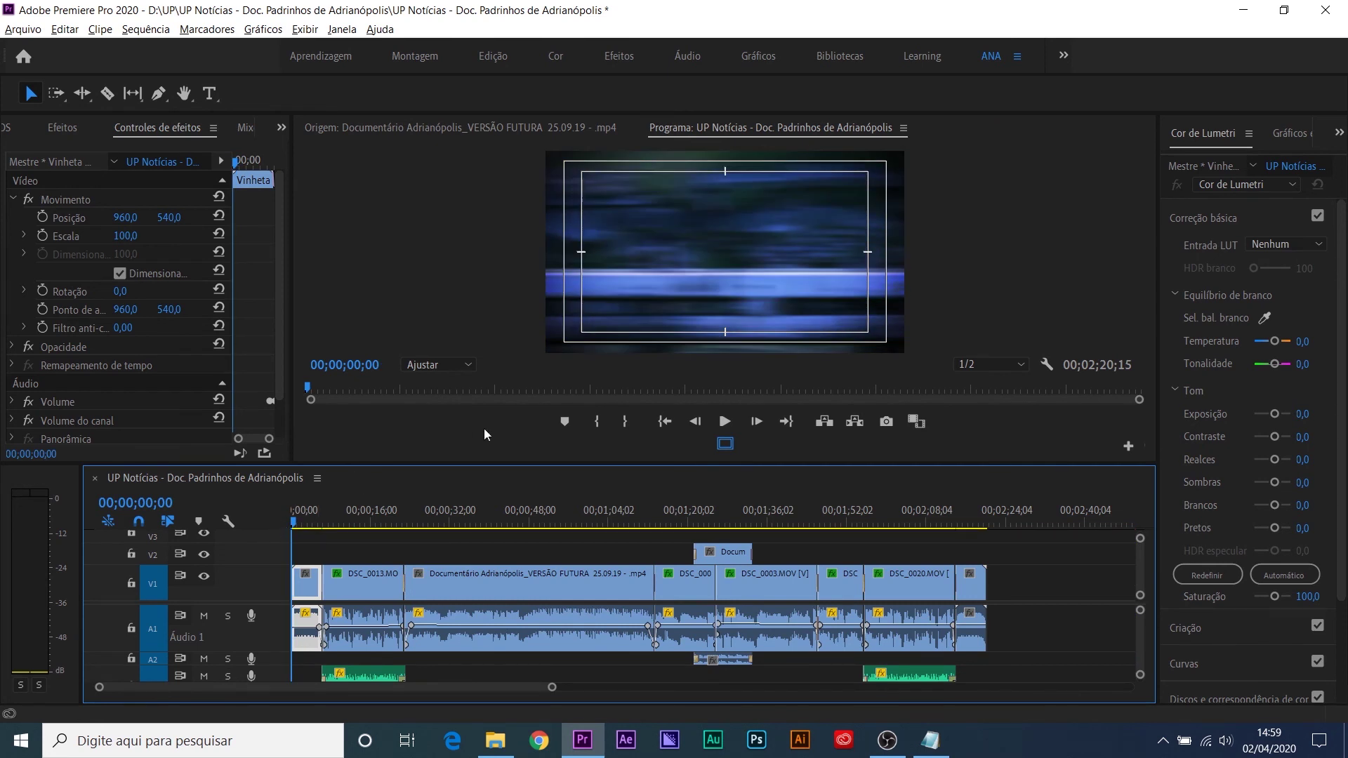
drag(472, 466, 462, 535)
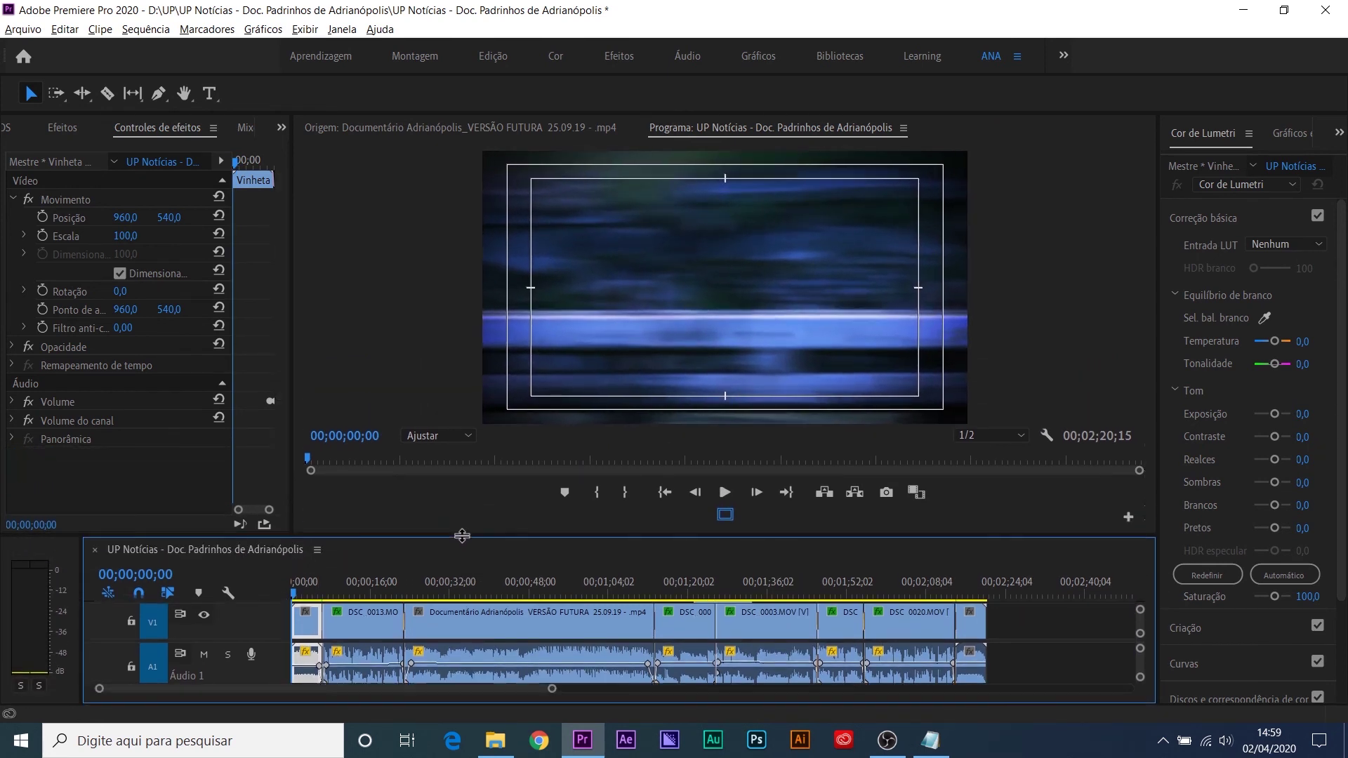
Step: Try the Program monitor's playback resolution at Máxima, 1/2 and 1/4
click(1003, 438)
click(999, 455)
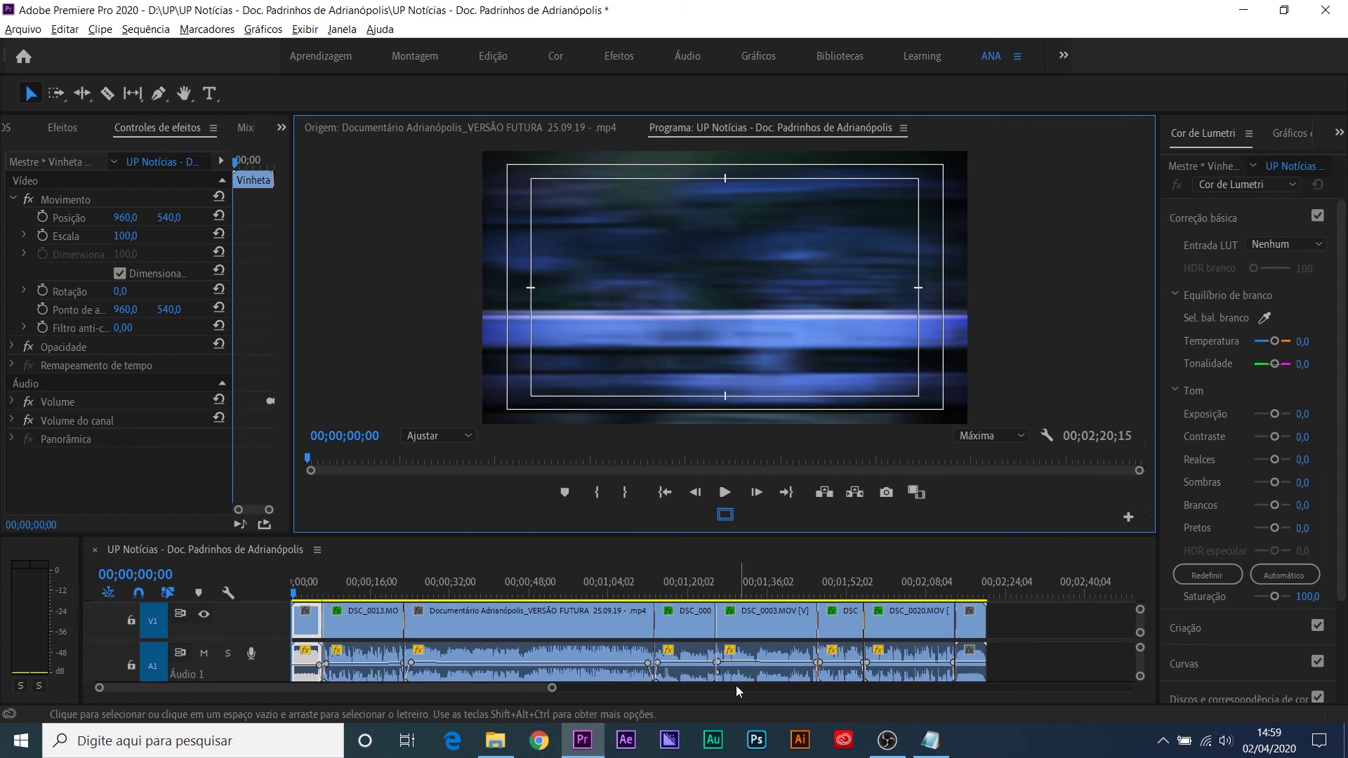
click(1012, 438)
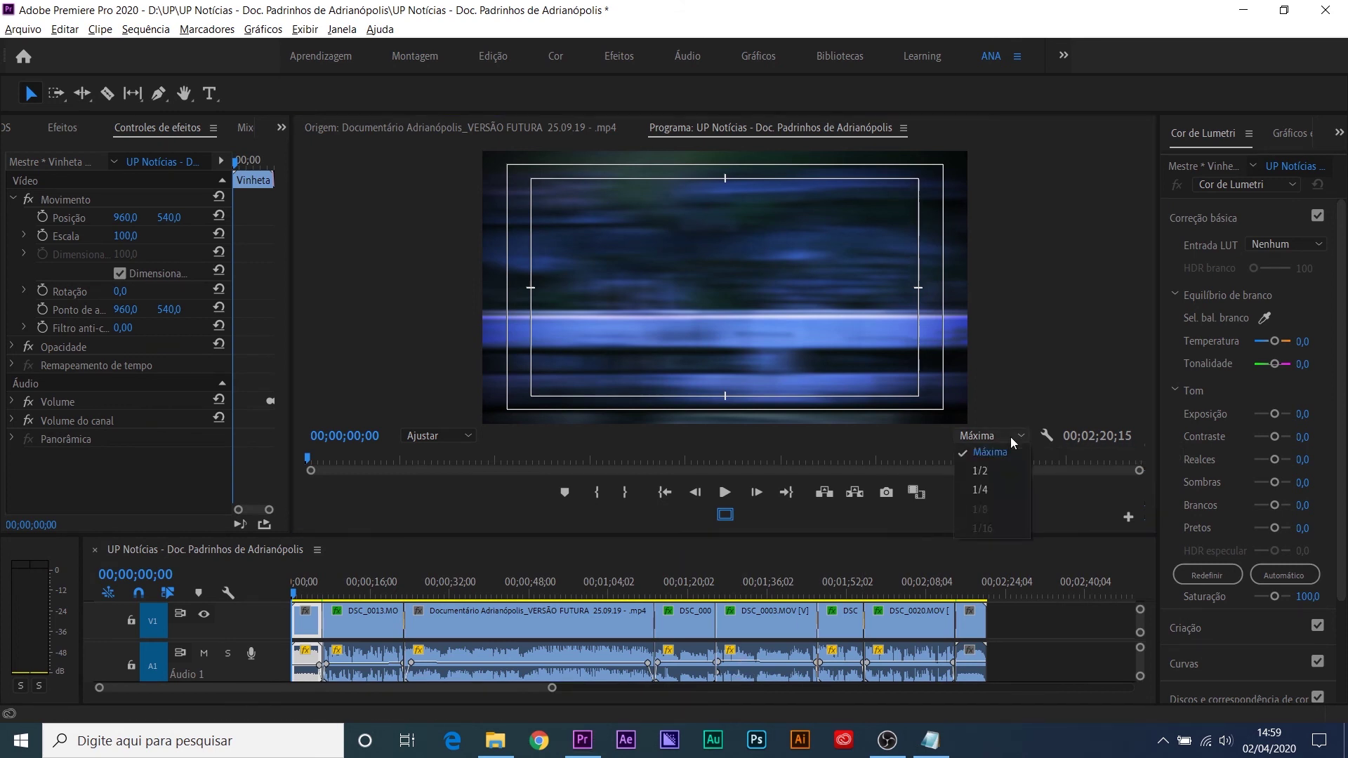
click(998, 477)
click(1019, 438)
click(992, 491)
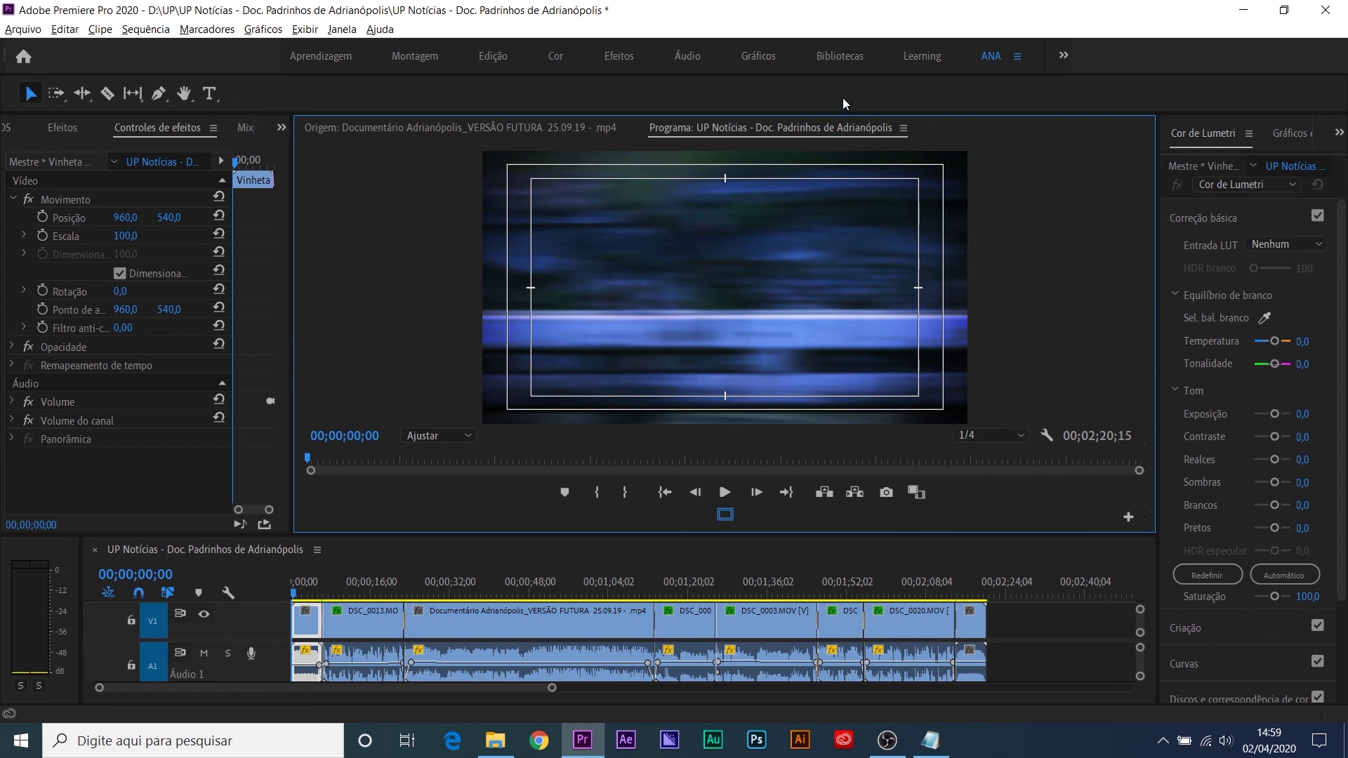
Step: Set the Program monitor's playback resolution to Máxima and play the whole sequence from the start
click(998, 440)
click(1002, 458)
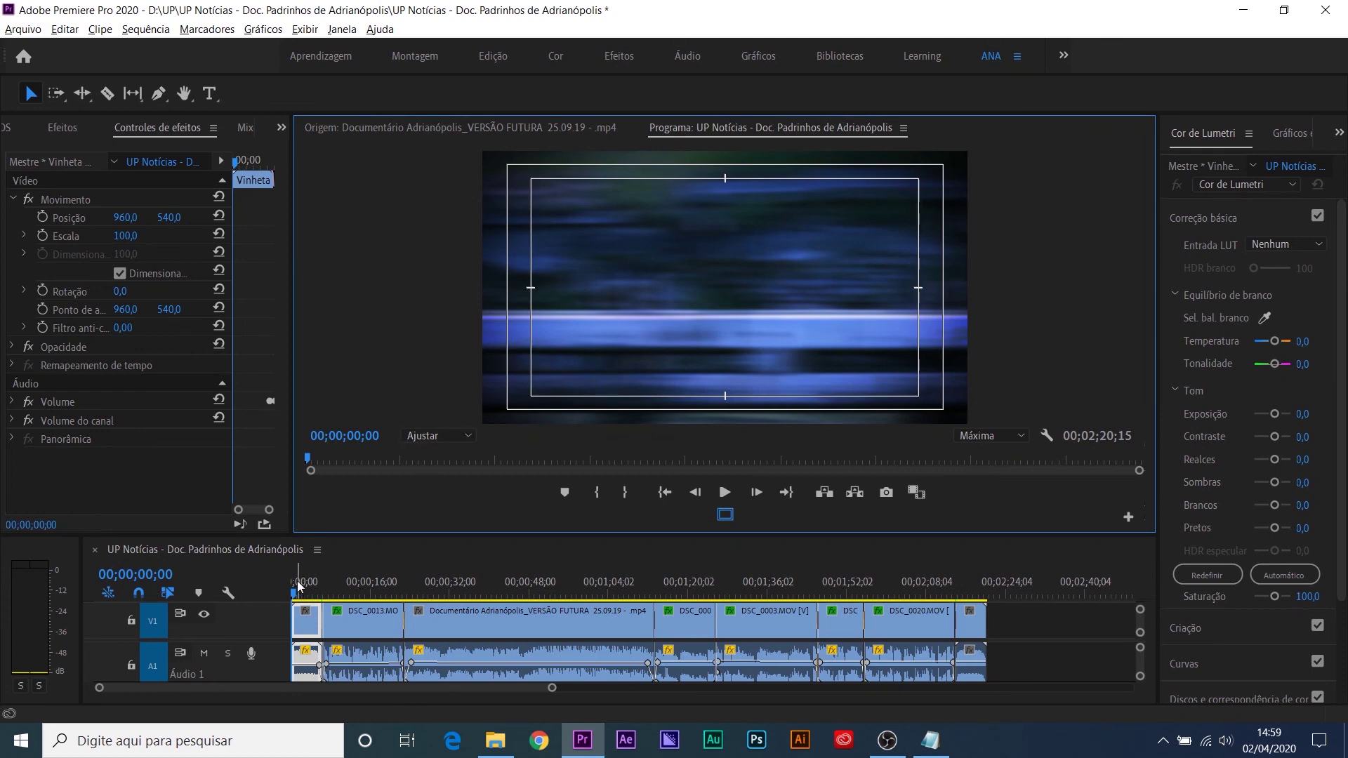
key(space)
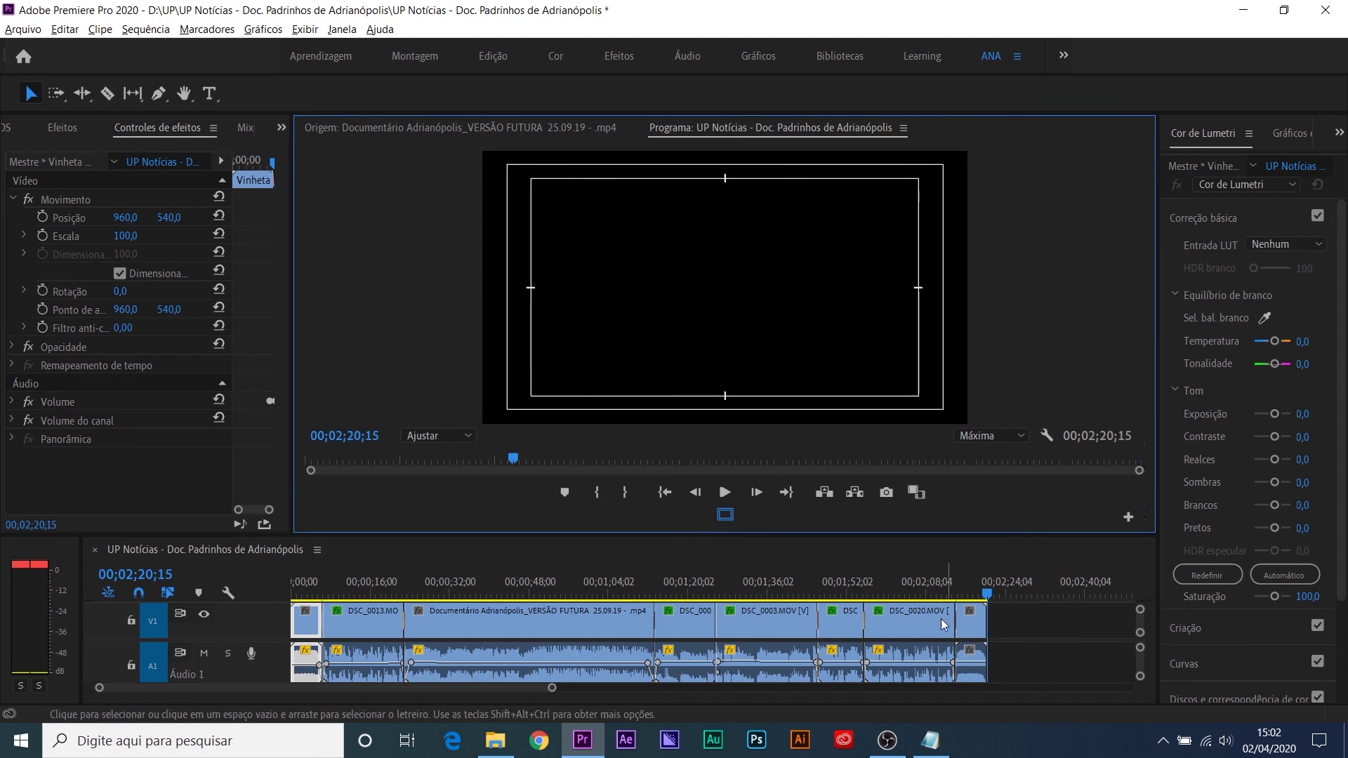
Step: Move the playhead to 00;02;05;04, leave no clip selected and make the timeline area taller with the clips zoomed out
click(909, 619)
key(minus)
key(minus)
key(minus)
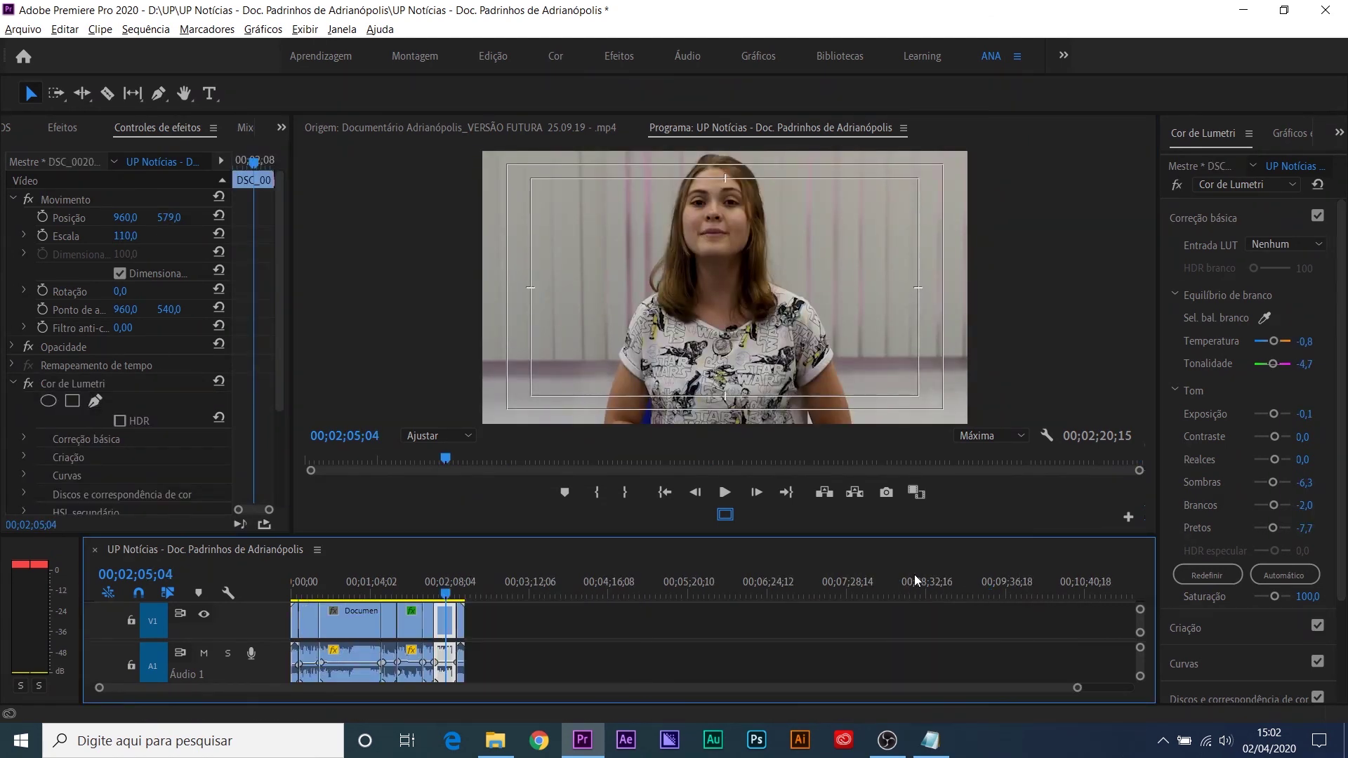
click(734, 605)
drag(693, 537, 693, 475)
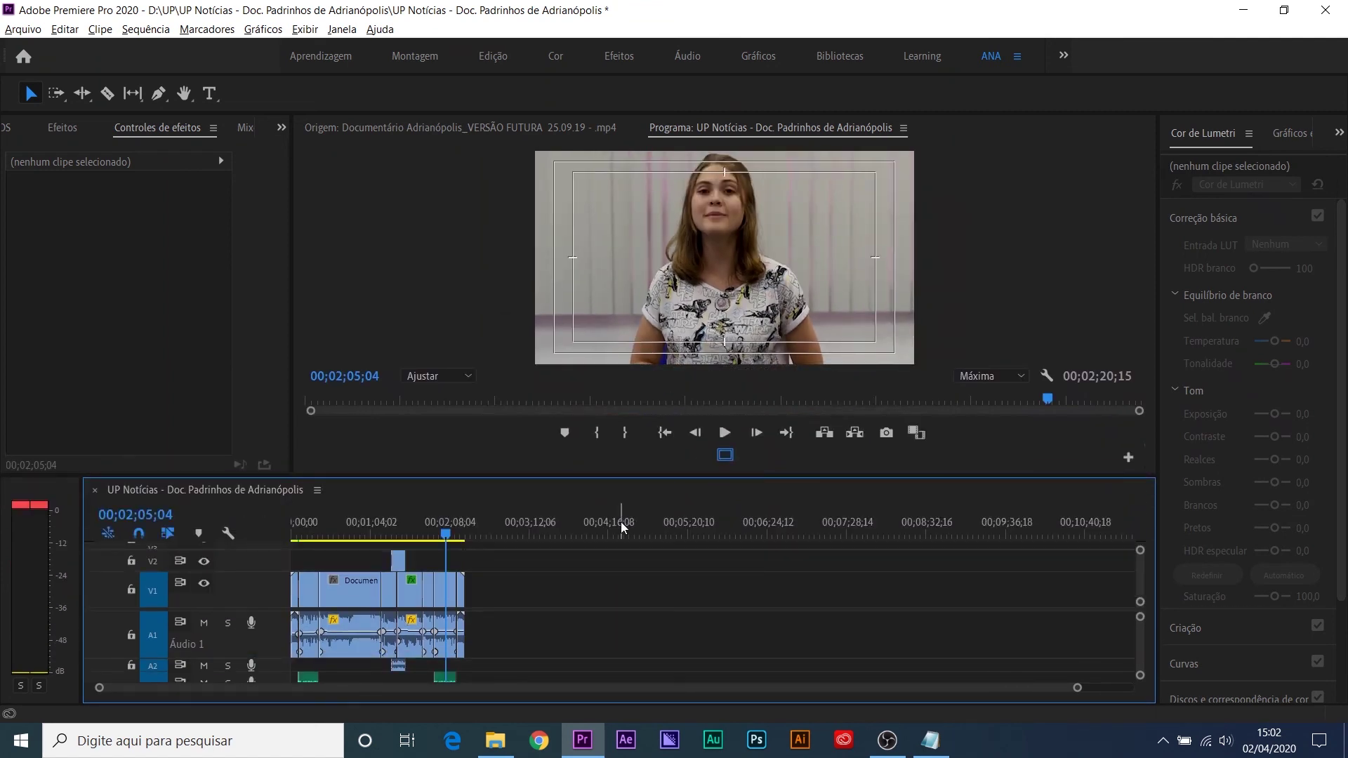
Step: Save the project before exporting
key(ctrl+s)
key(ctrl+s)
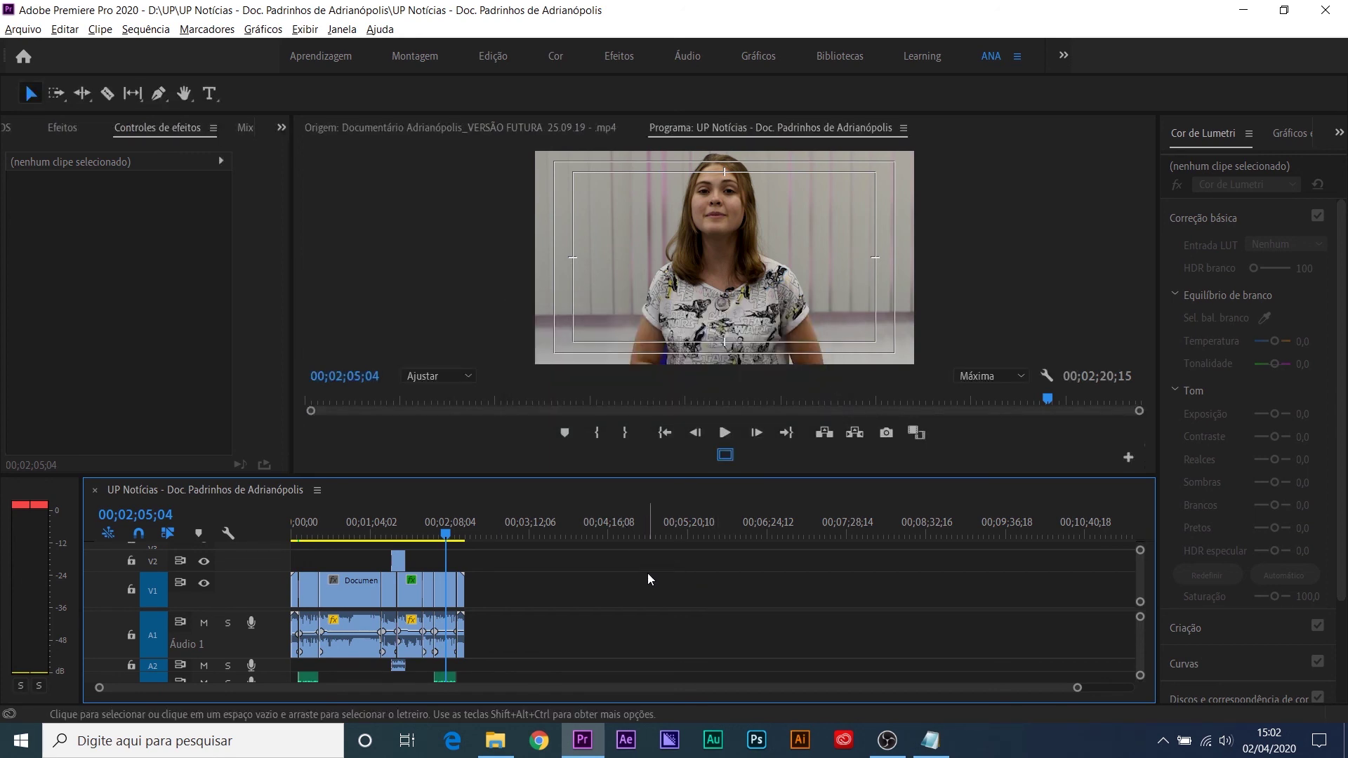
click(23, 29)
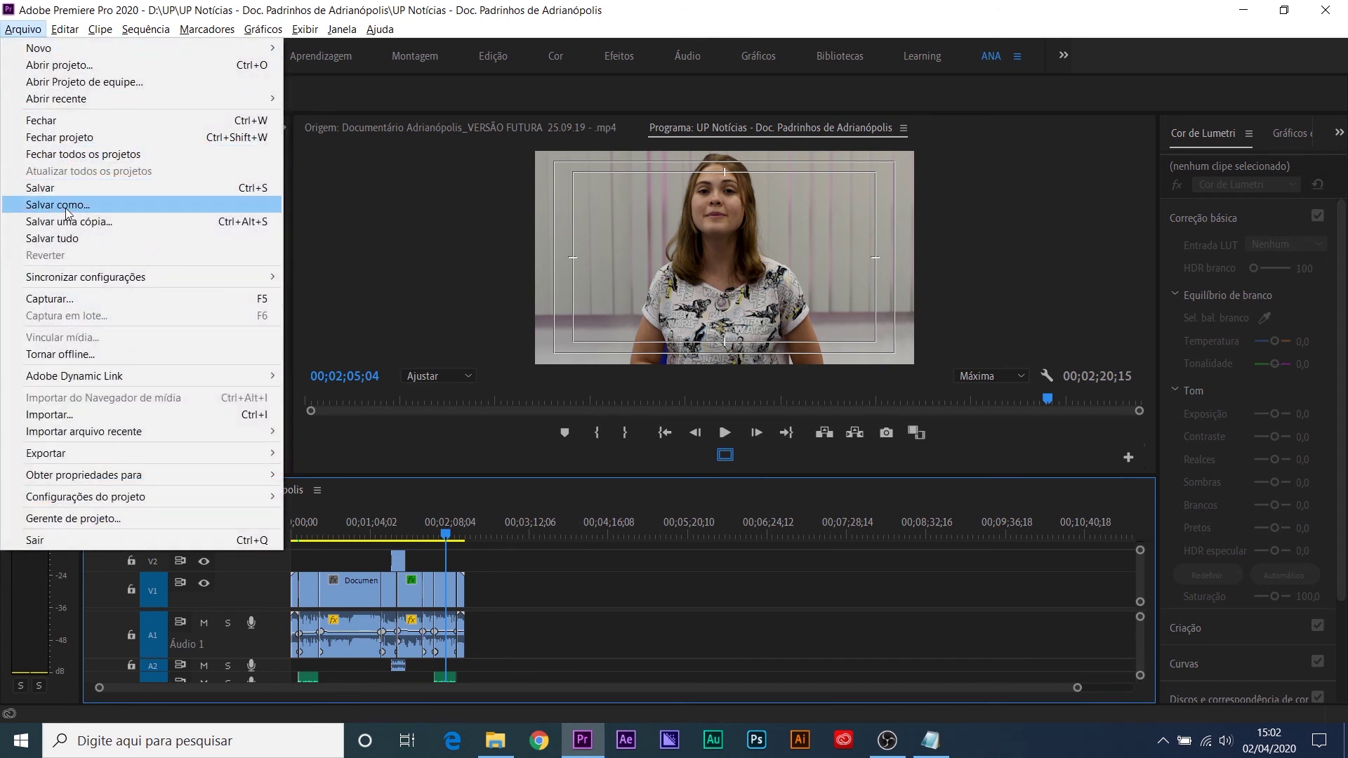
click(393, 228)
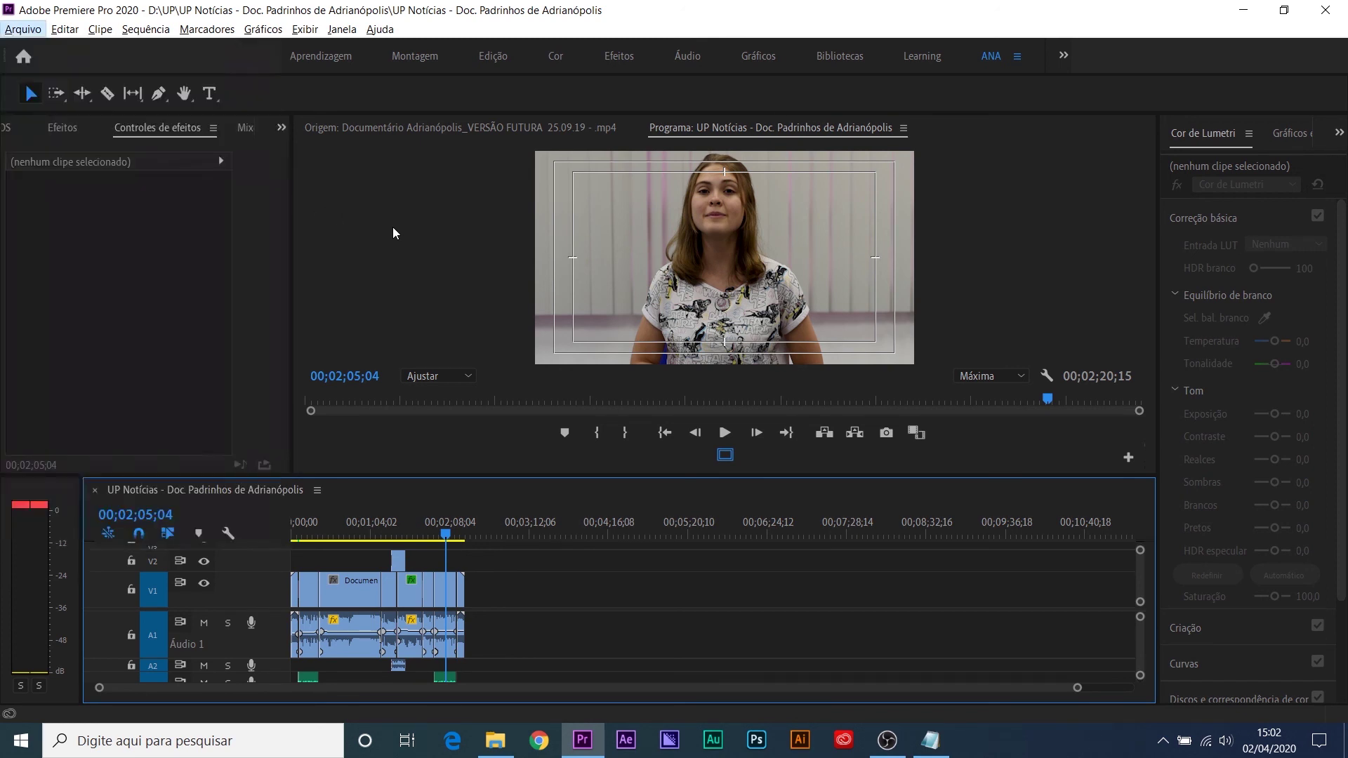
key(ctrl+s)
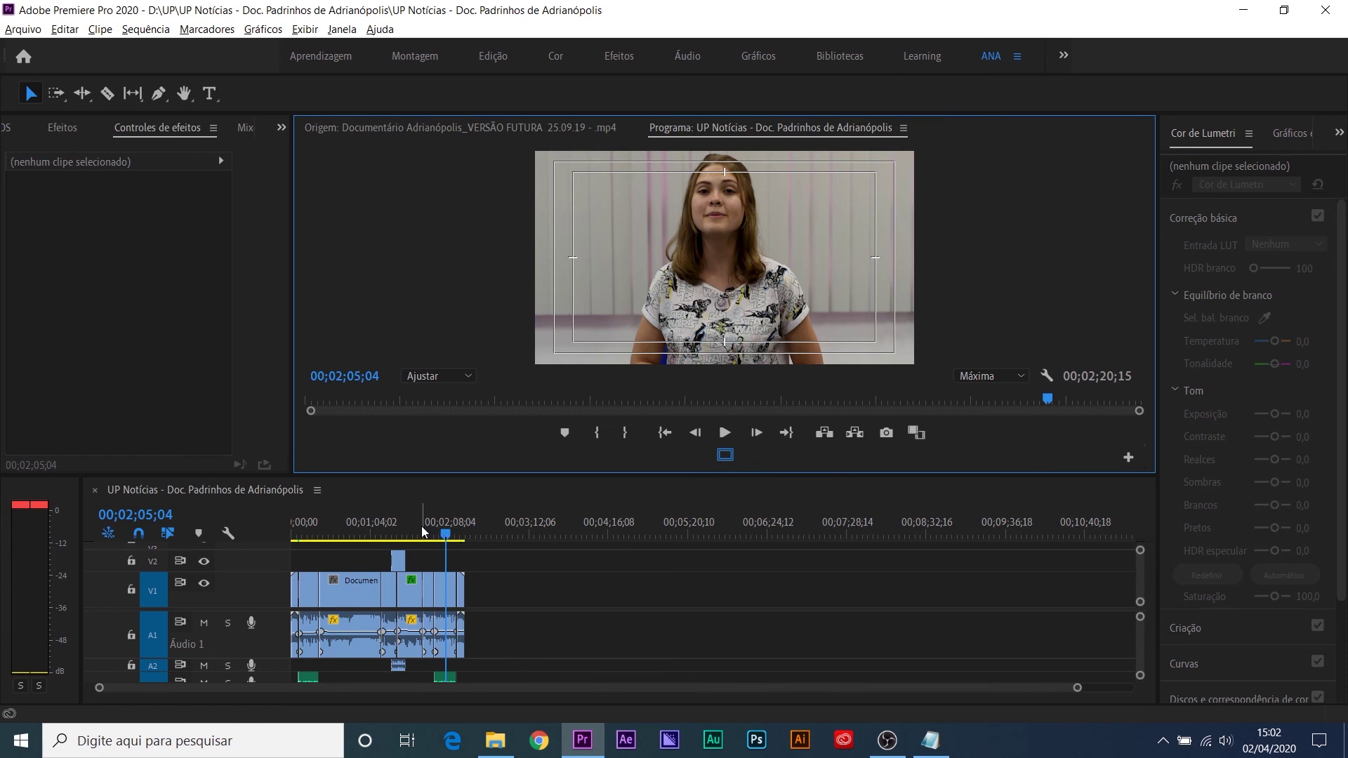
Step: Move the playhead to 00;00;59;12 in the documentary clip and open the media export settings for the sequence
click(368, 525)
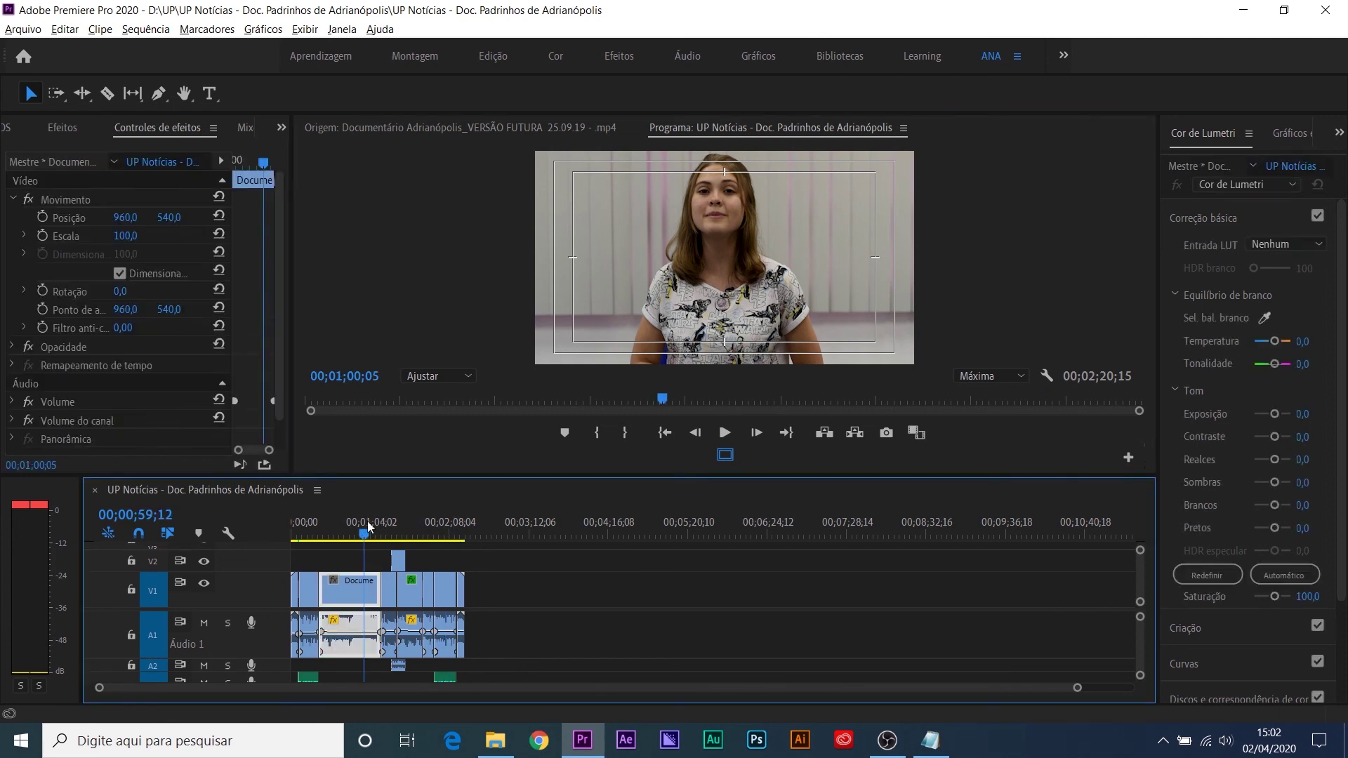
click(20, 31)
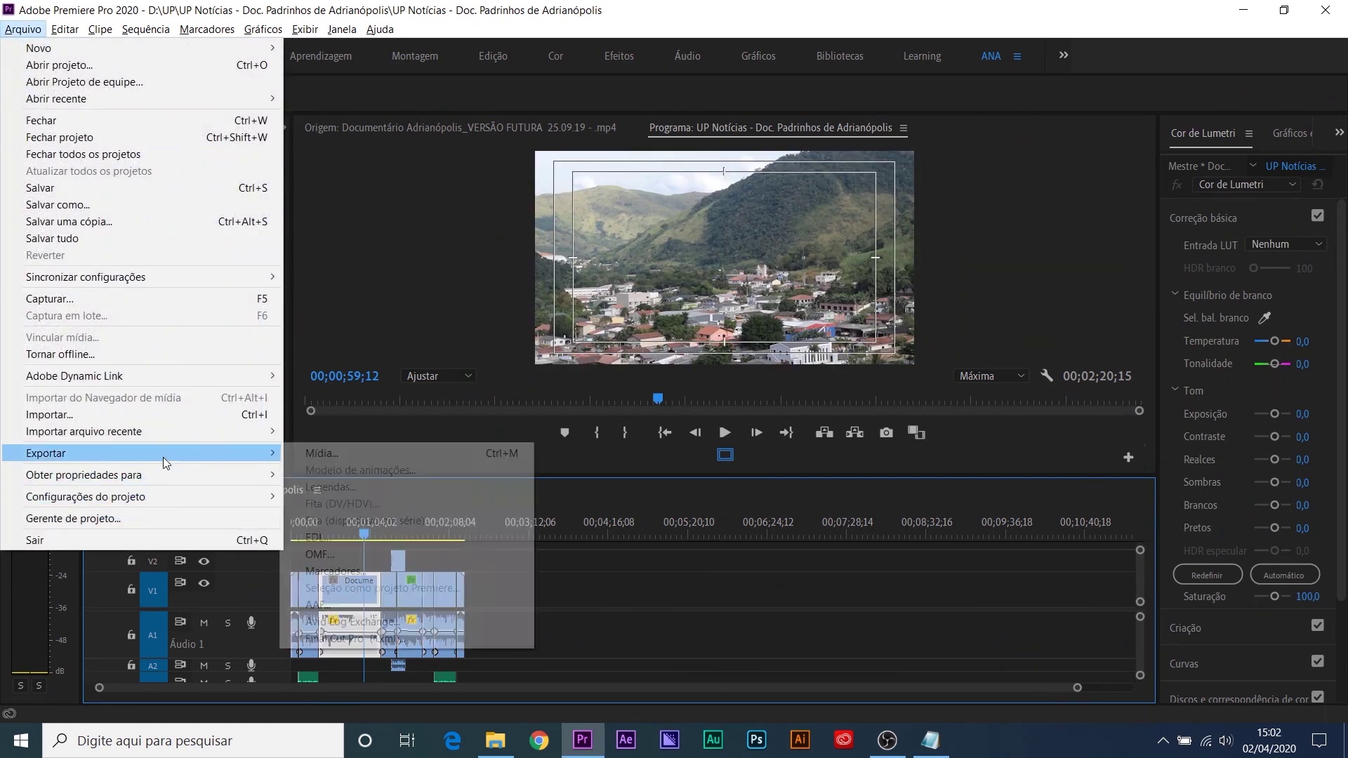
click(597, 548)
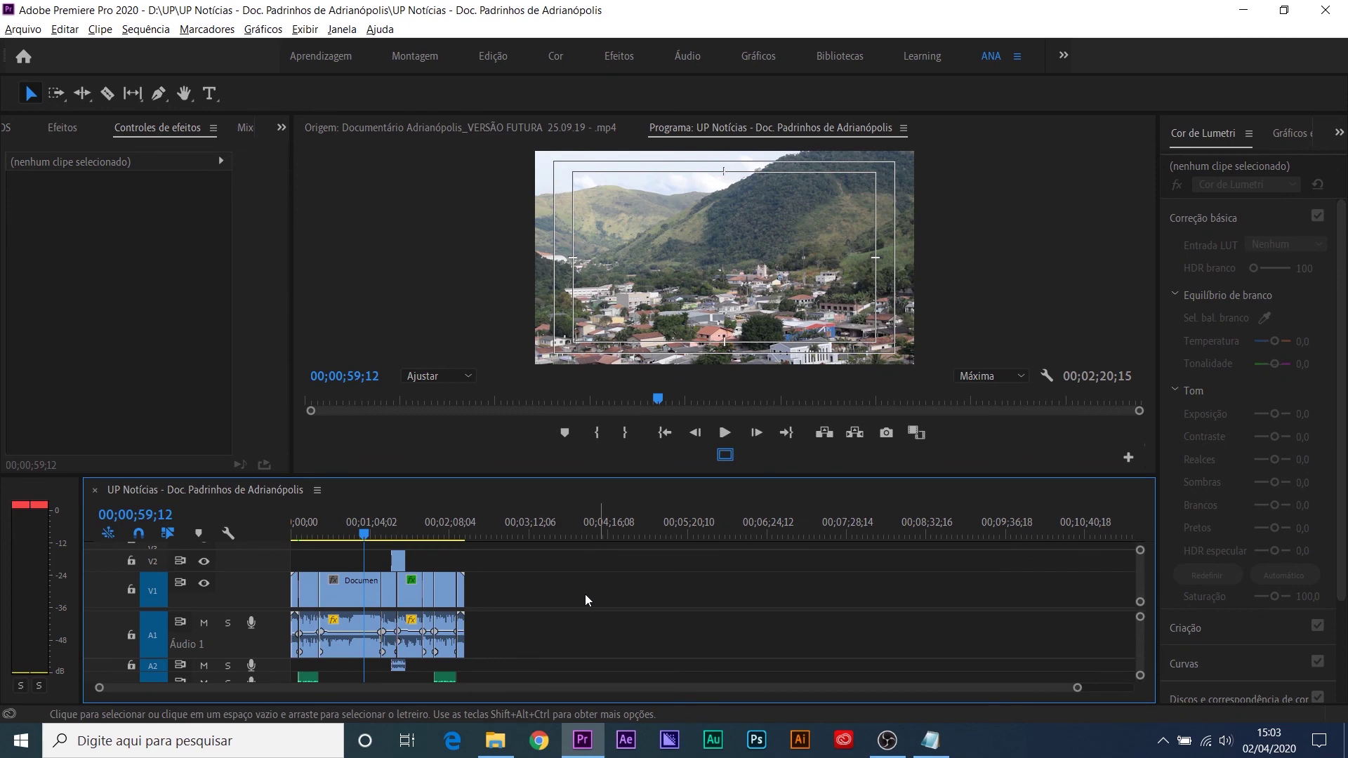
key(ctrl+m)
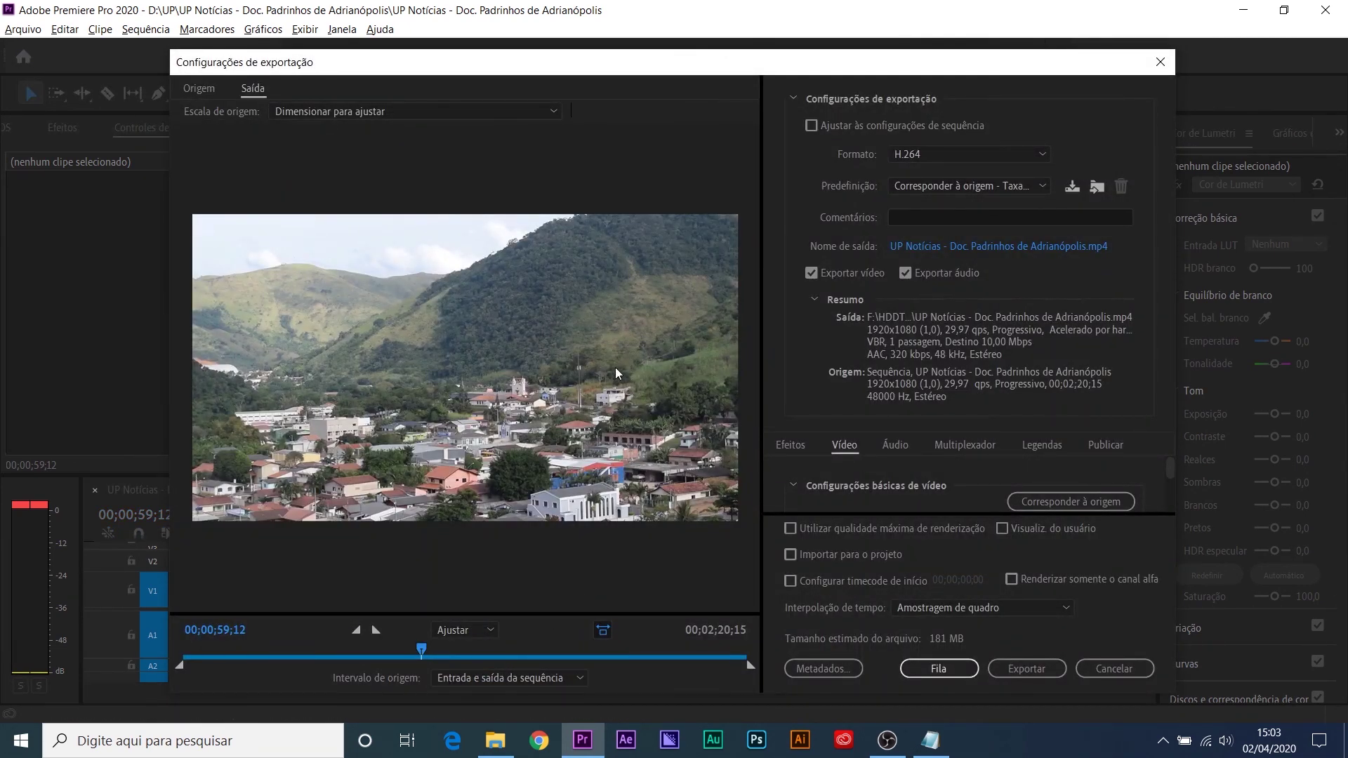
Step: Choose the H.264 export format with the preset Corresponder à origem - Taxa de bits alta
click(932, 153)
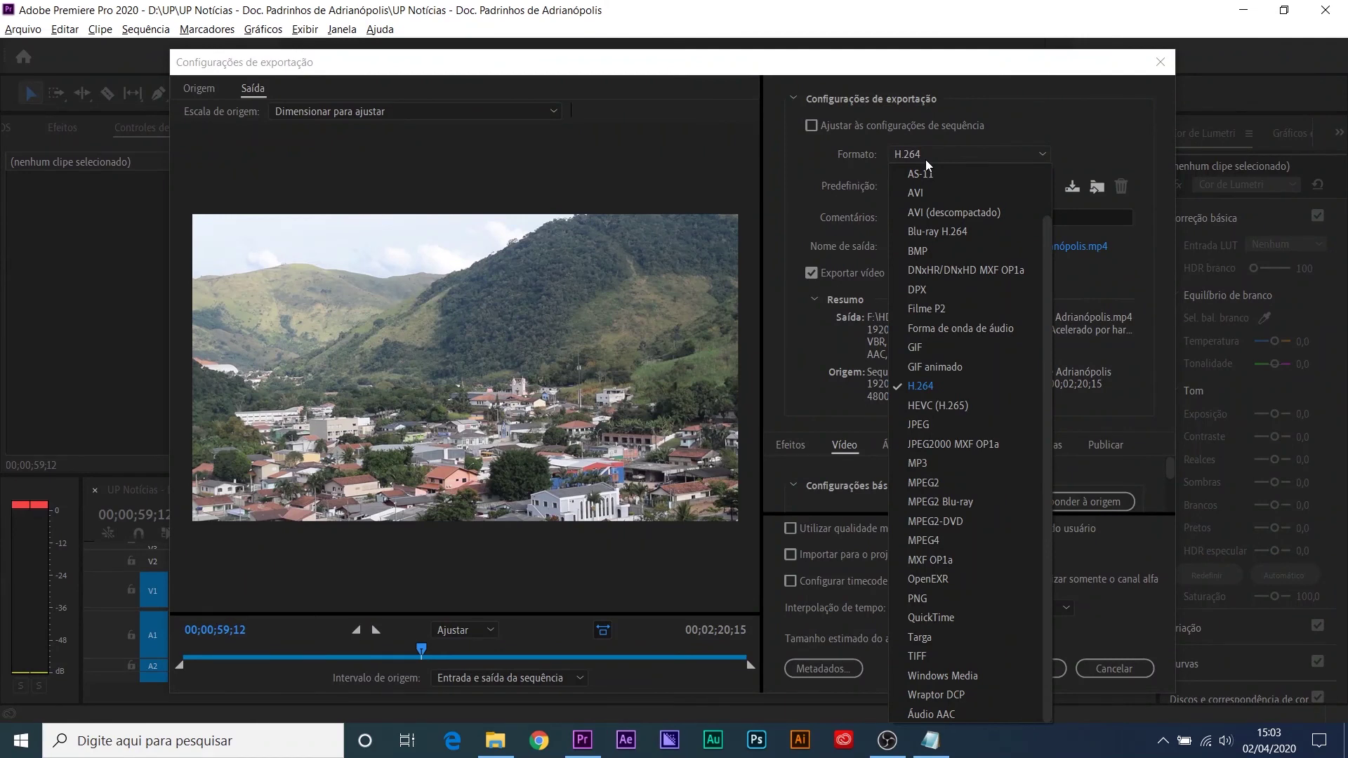
click(950, 389)
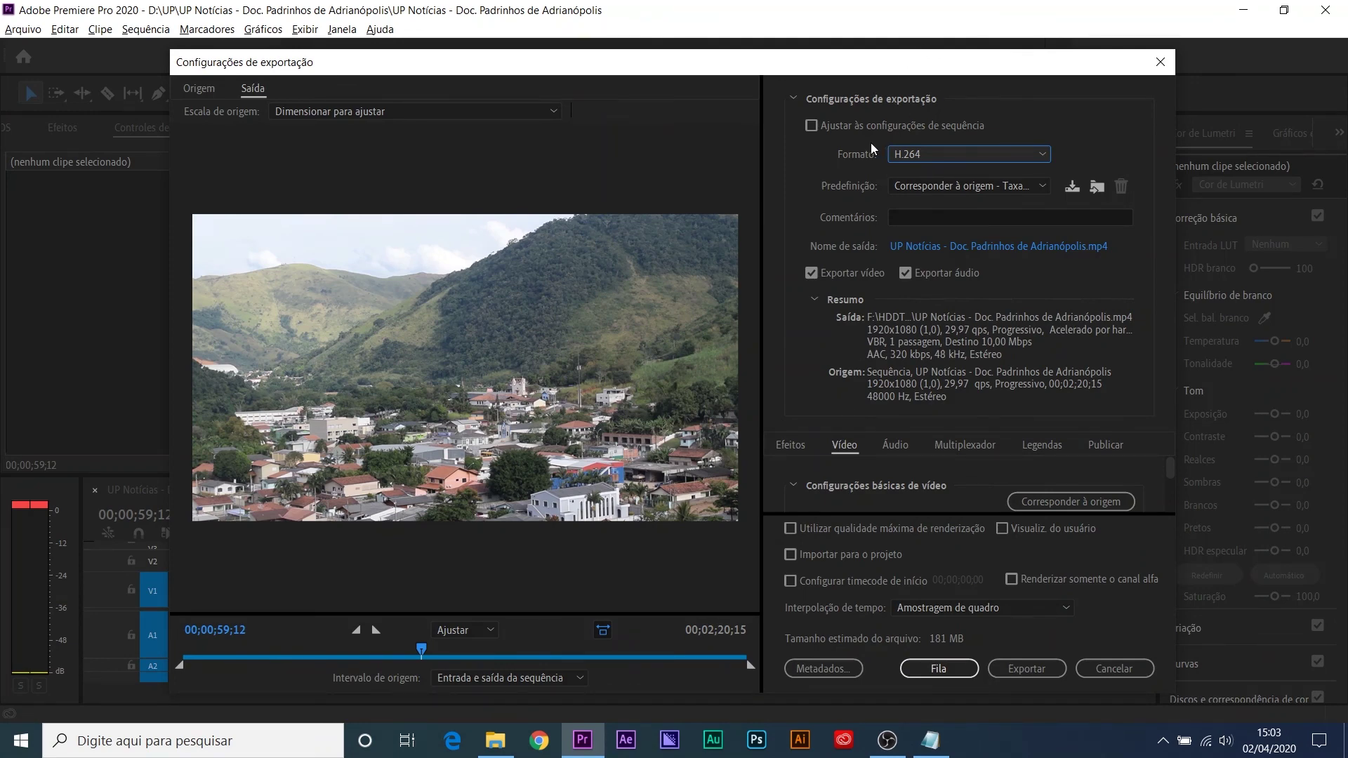
click(911, 185)
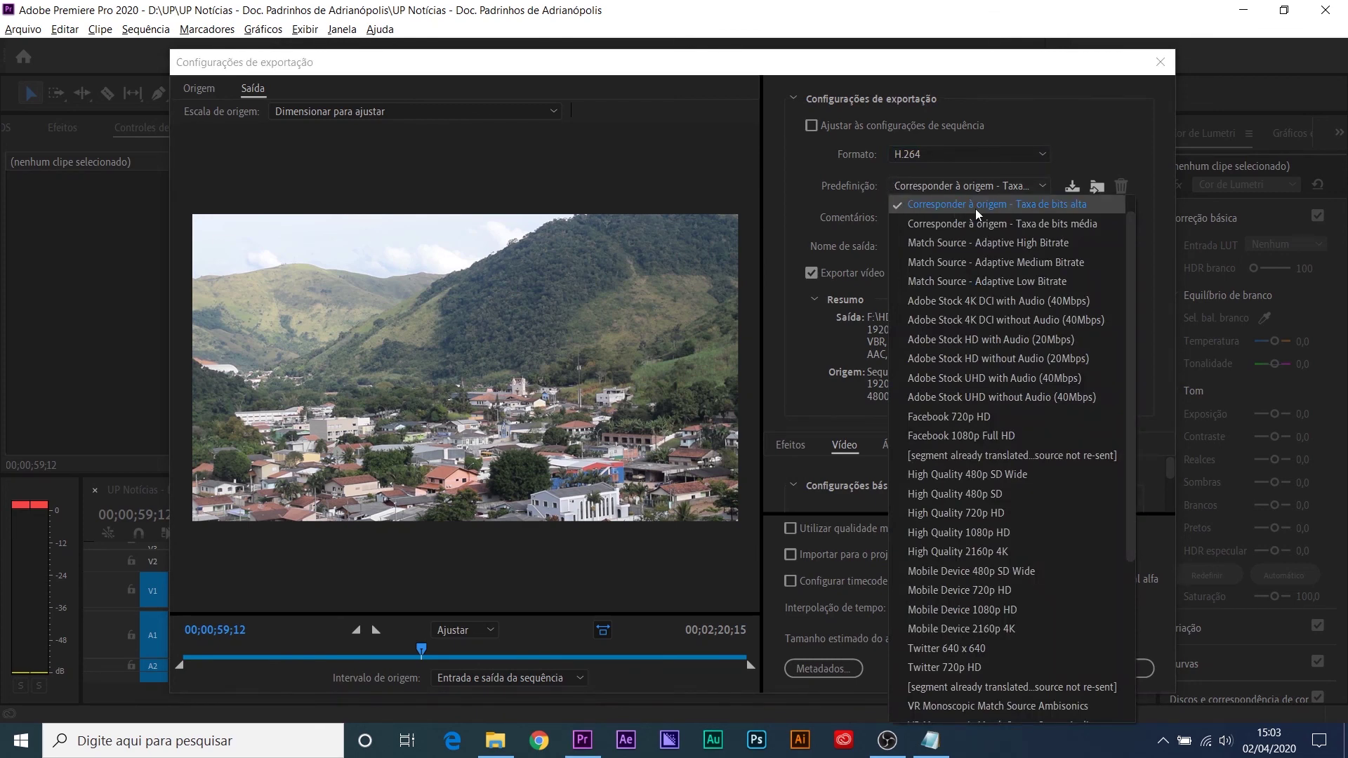
click(1046, 146)
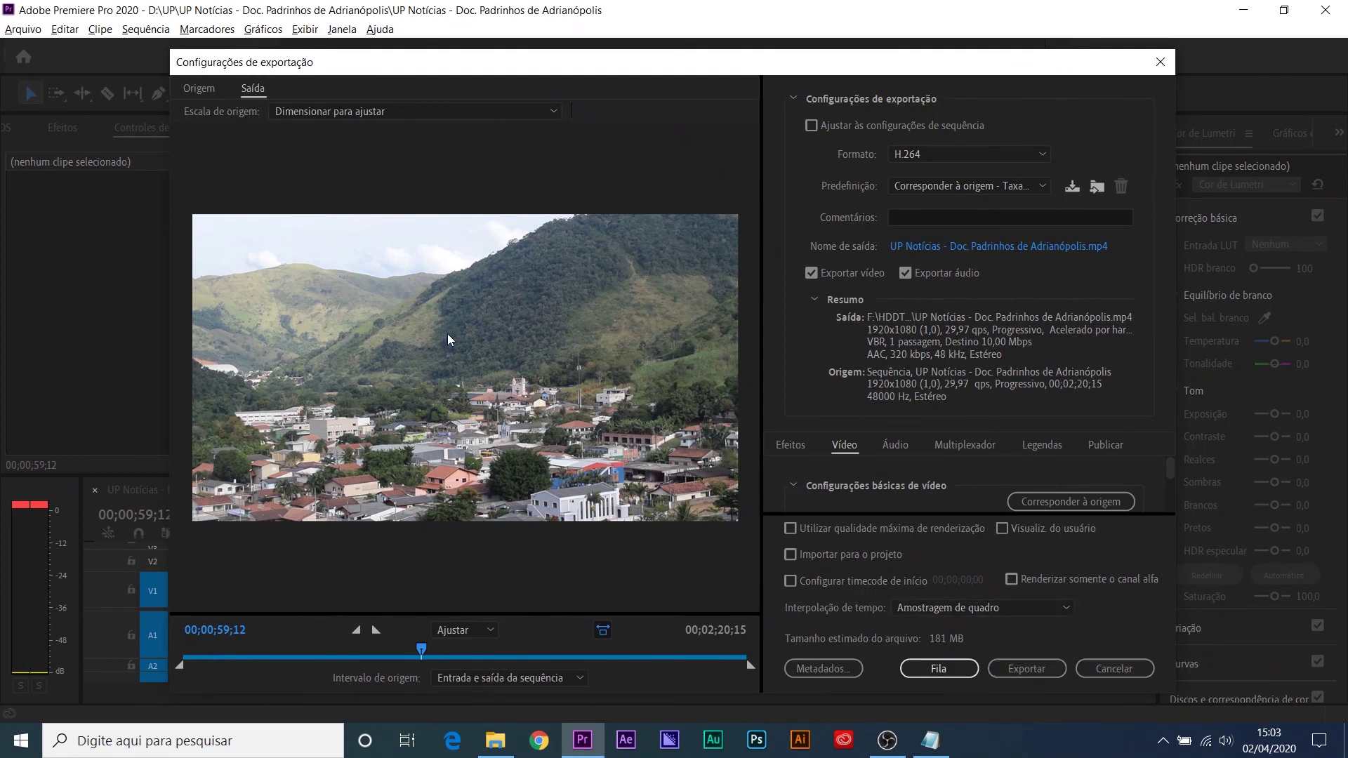
click(928, 185)
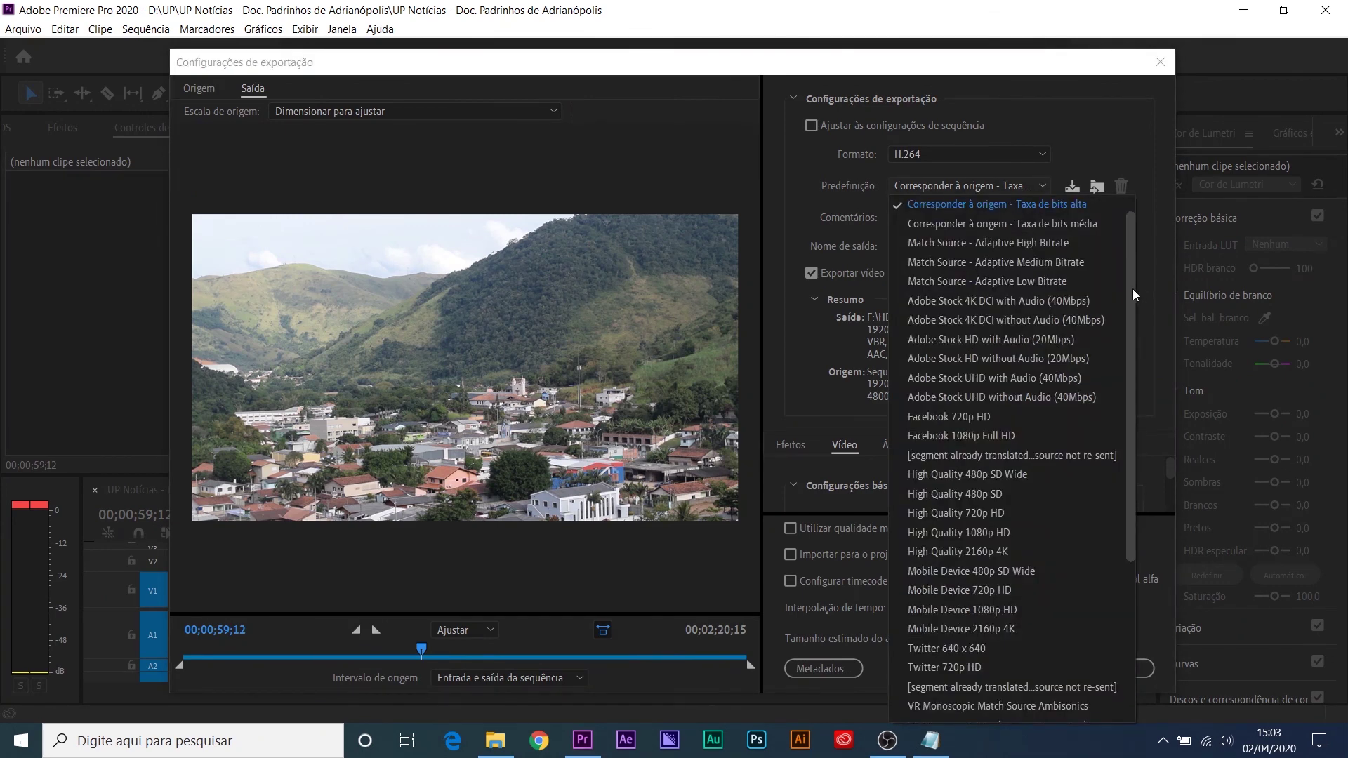
drag(1132, 289, 1117, 484)
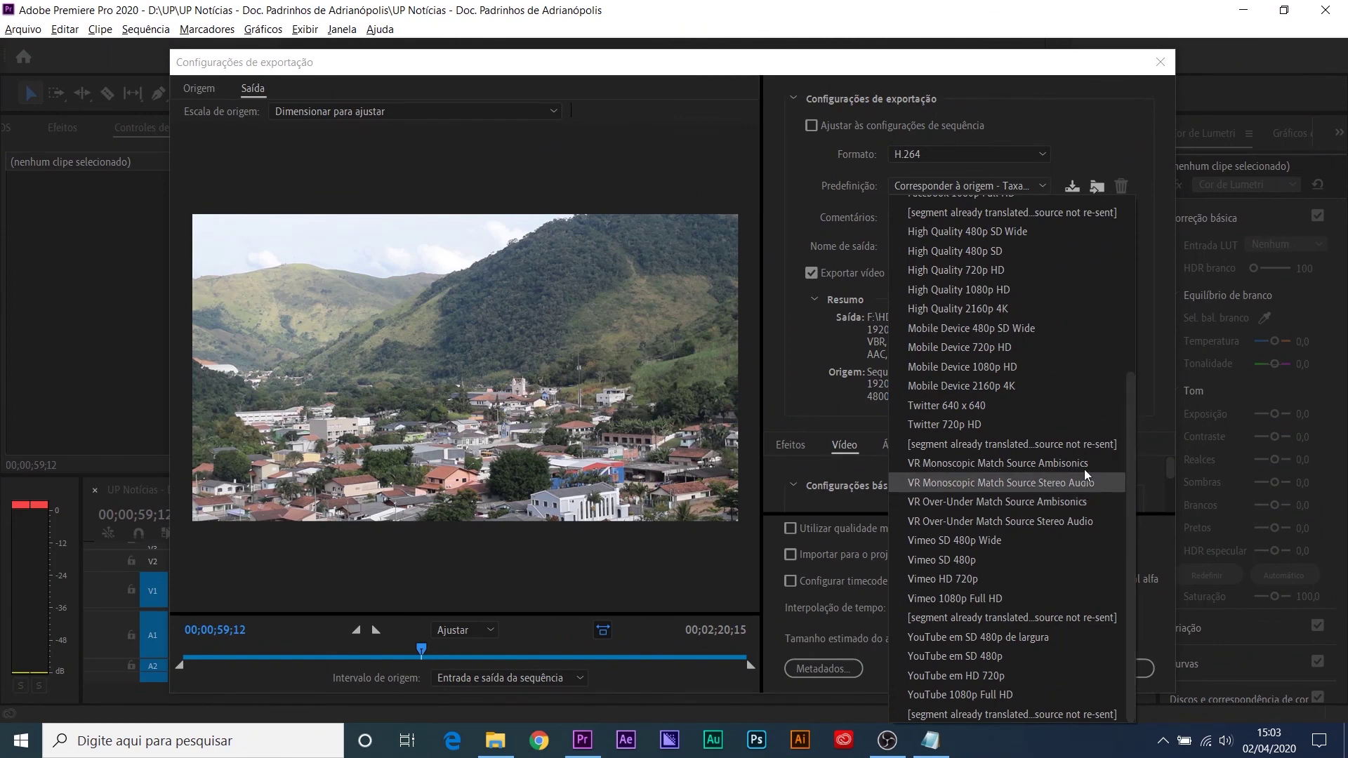
scroll(1053, 601, up, 5)
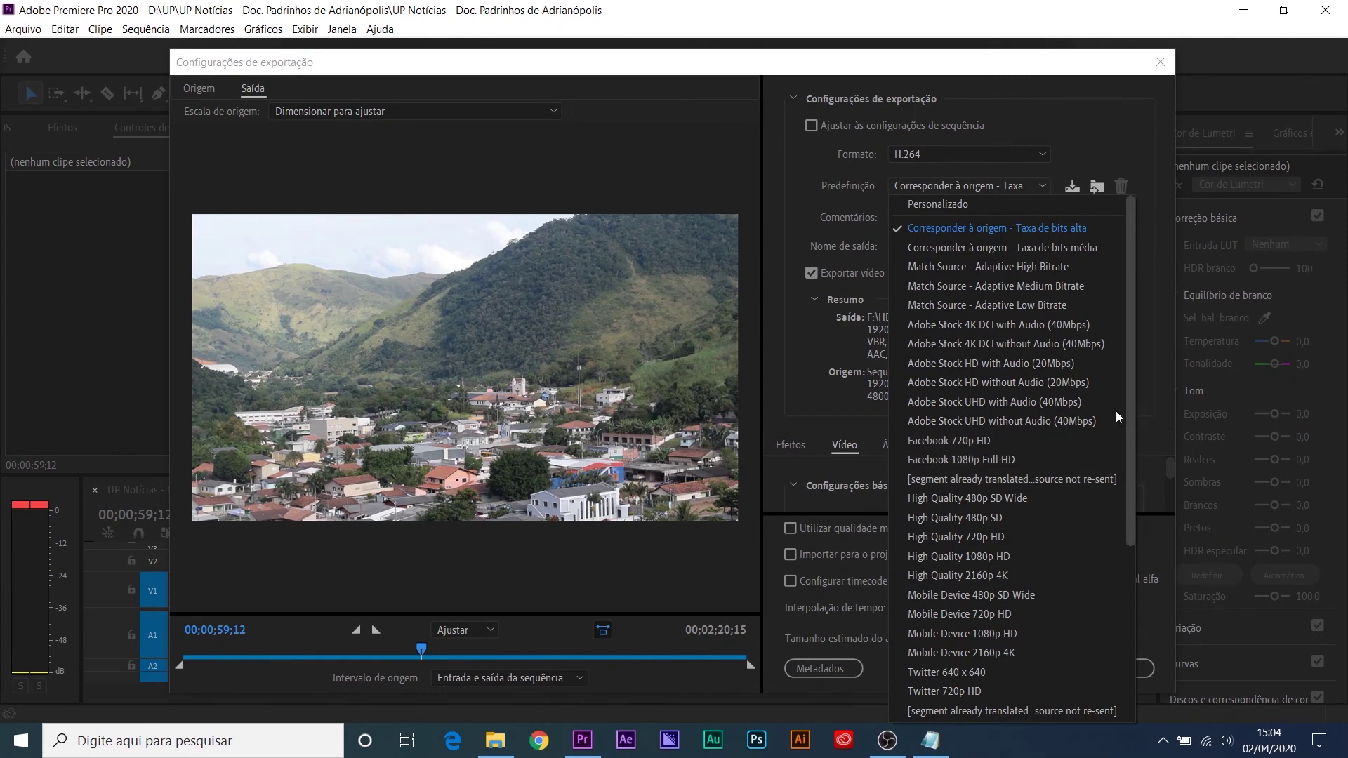
scroll(1130, 454, down, 3)
drag(1127, 480, 1131, 292)
click(1071, 226)
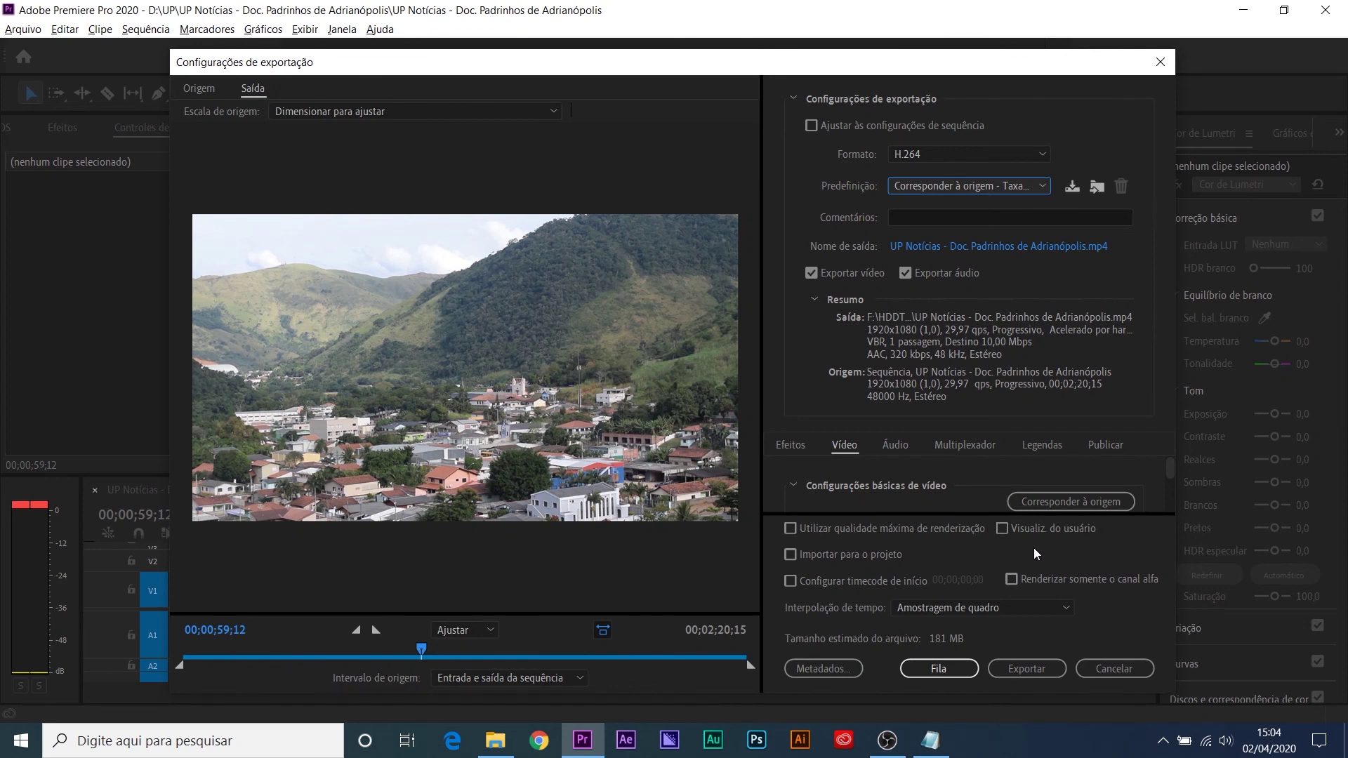
click(1003, 529)
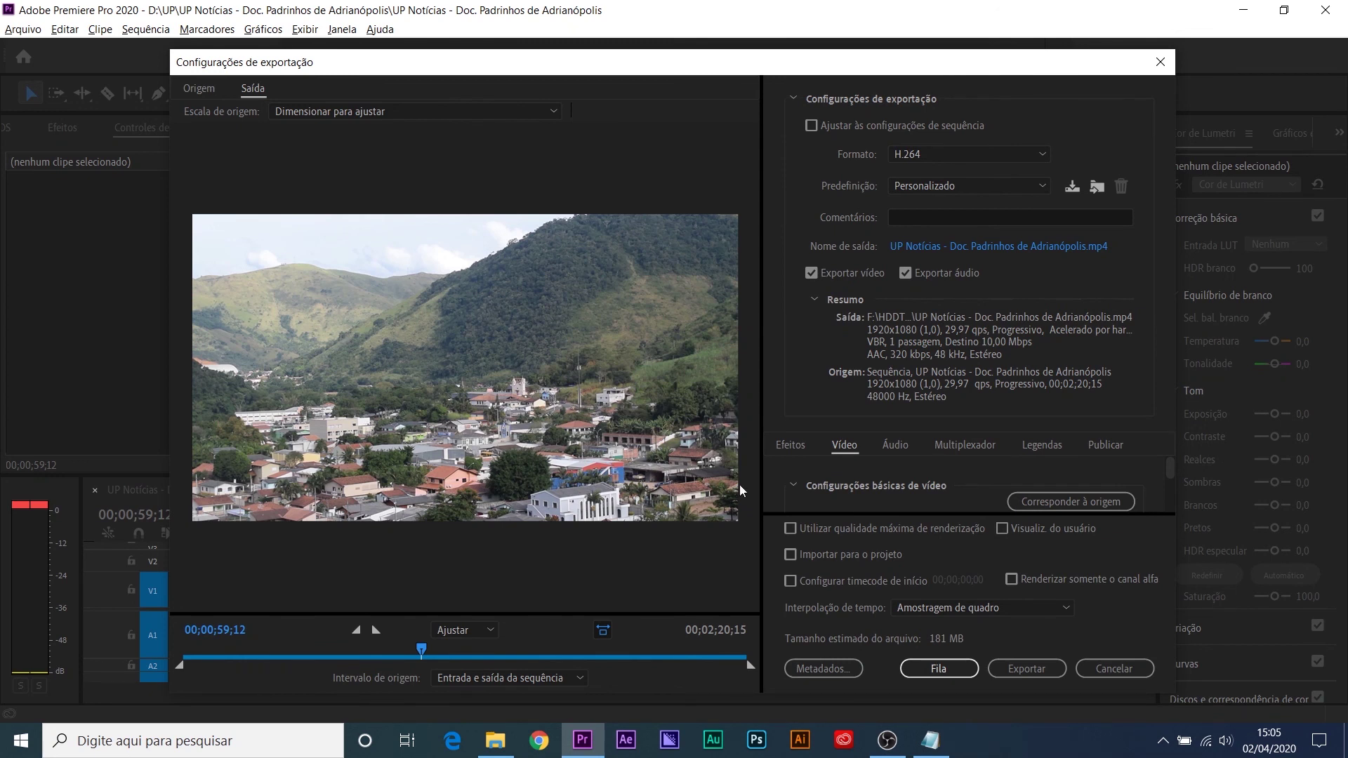
click(1039, 668)
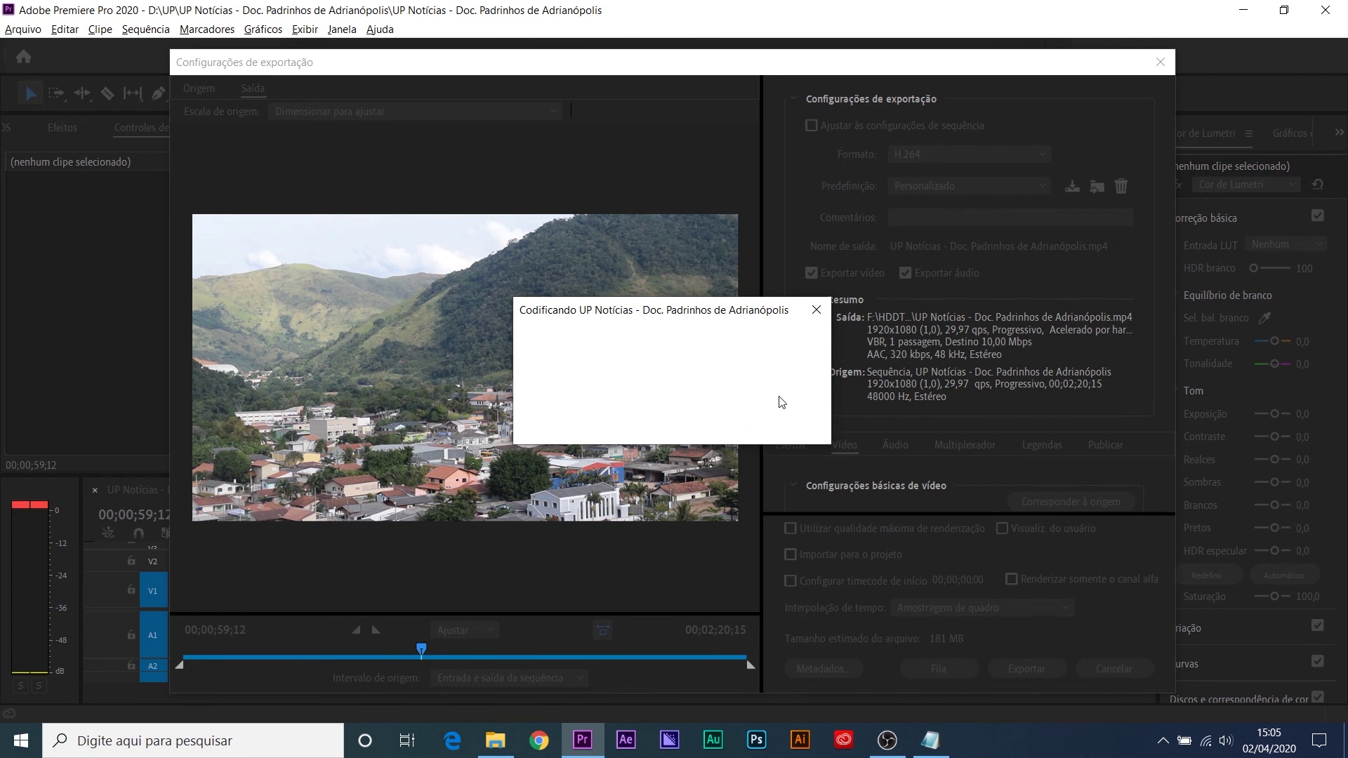
click(816, 311)
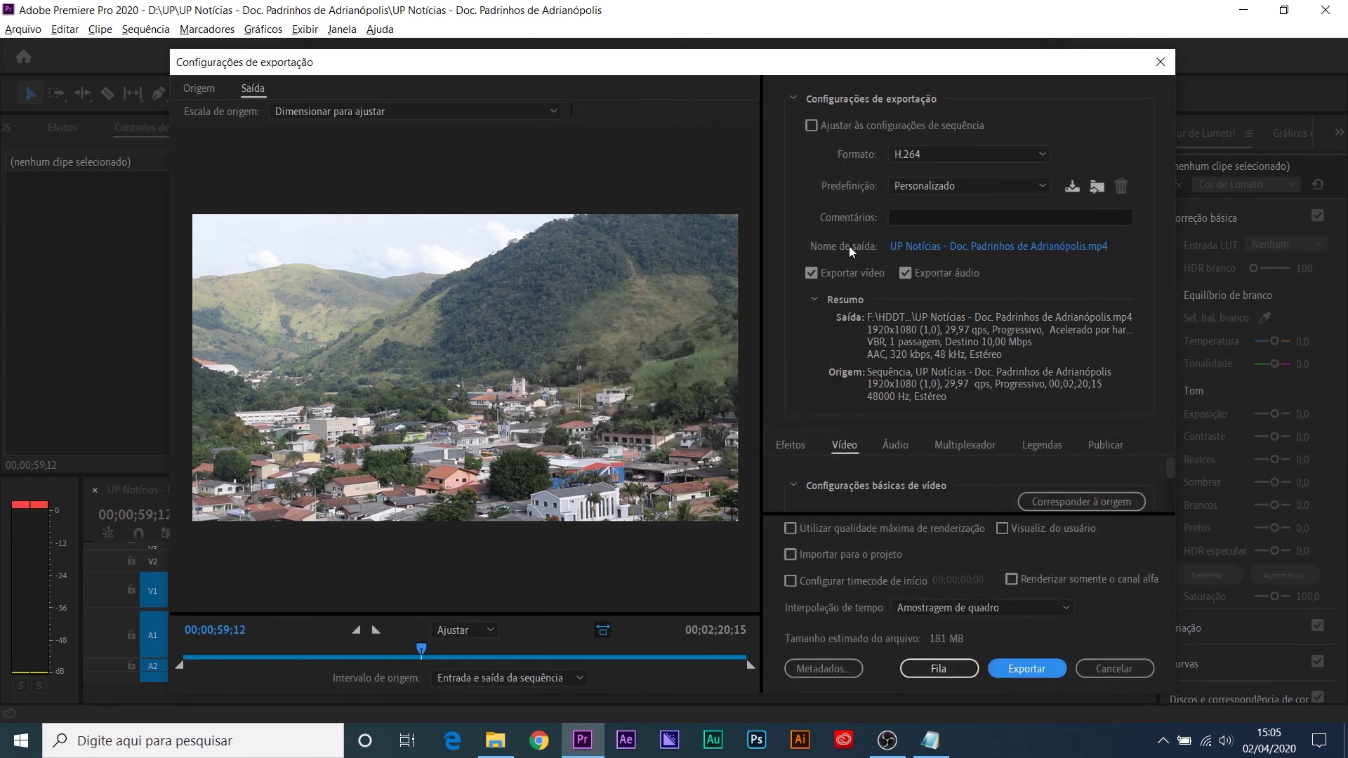
Step: Browse the export's output location to the UP Notícias - Doc. Padrinhos de Adrianópolis folder inside UP on Data (D:)
click(911, 247)
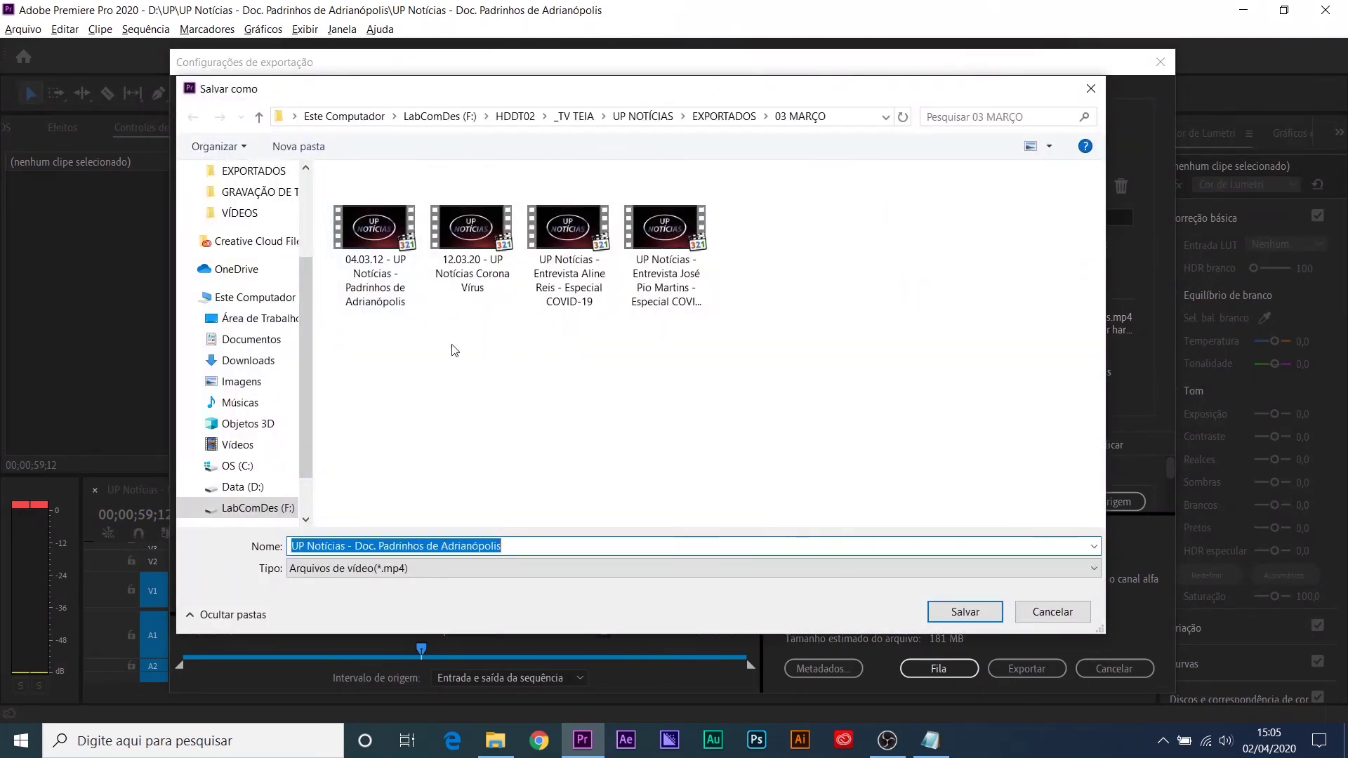
click(252, 489)
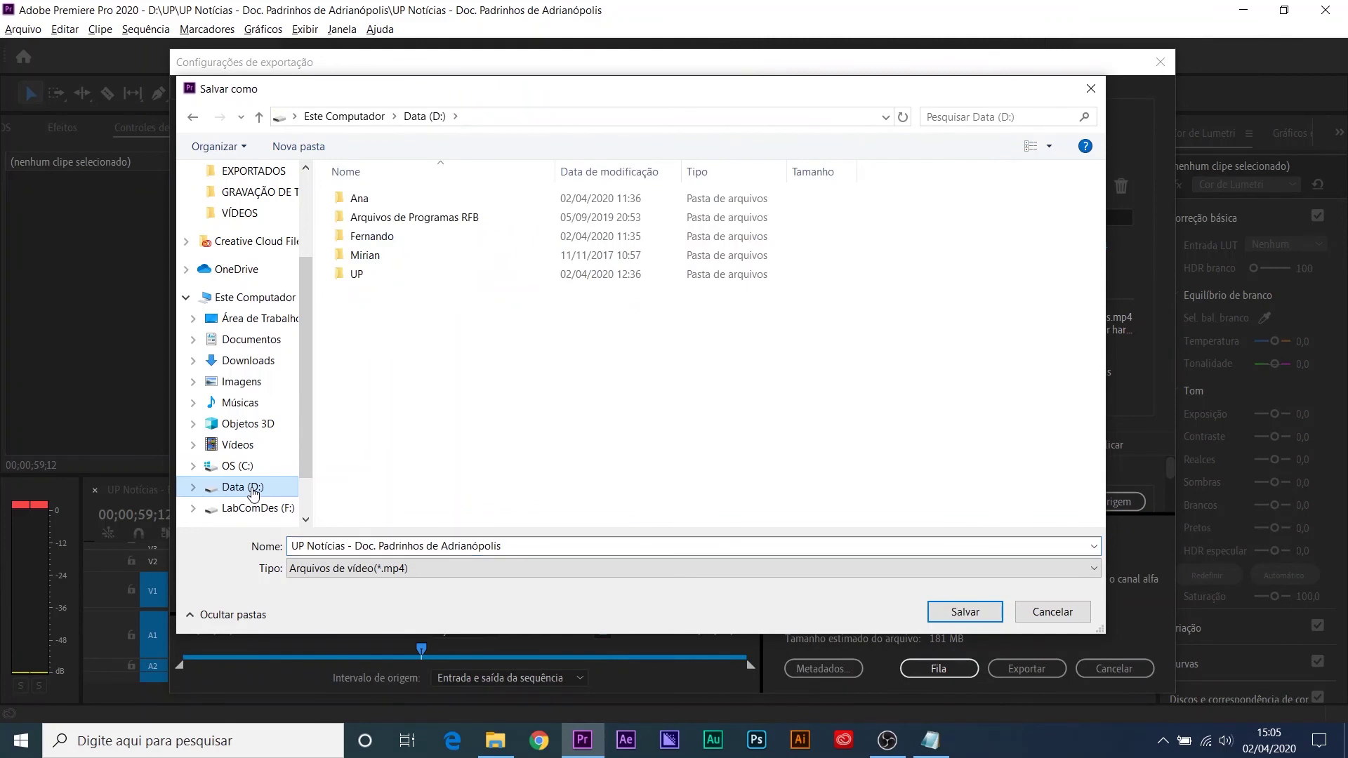
double_click(350, 278)
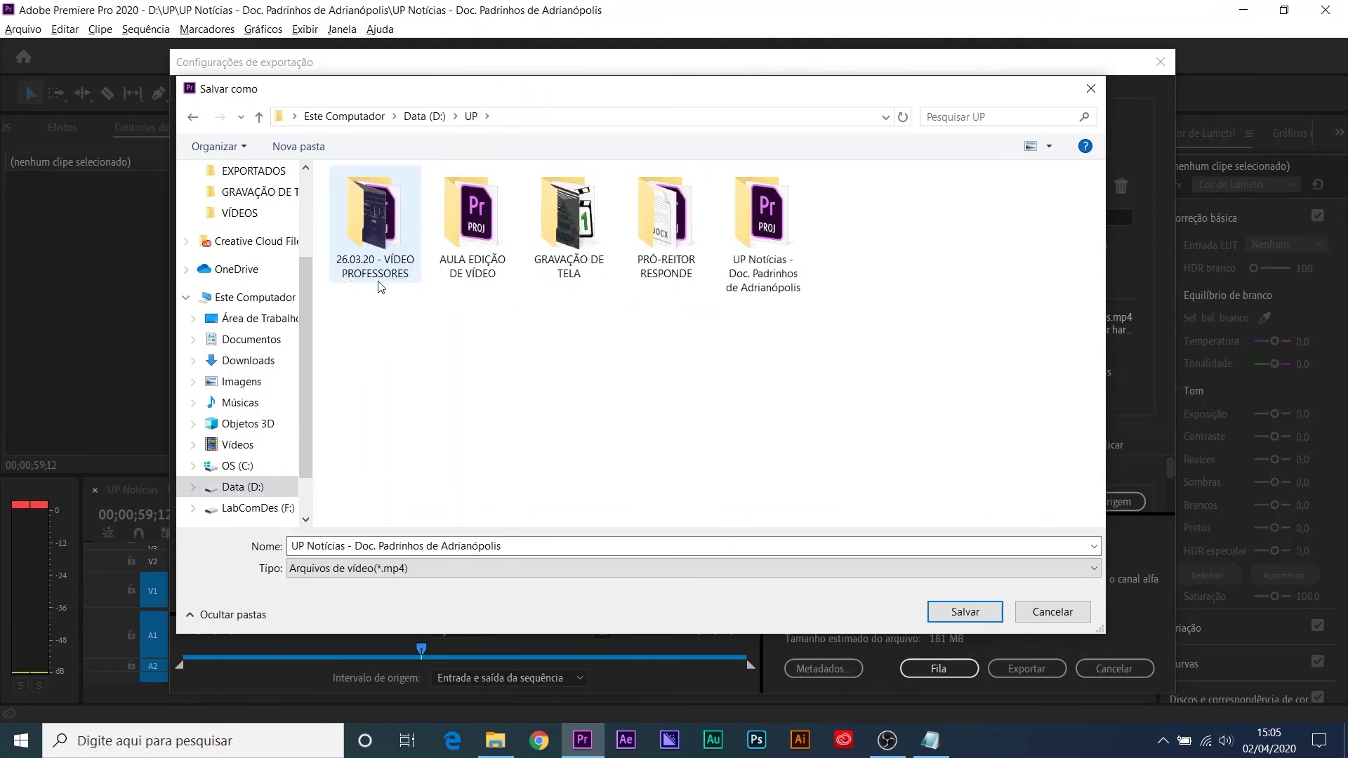
double_click(766, 252)
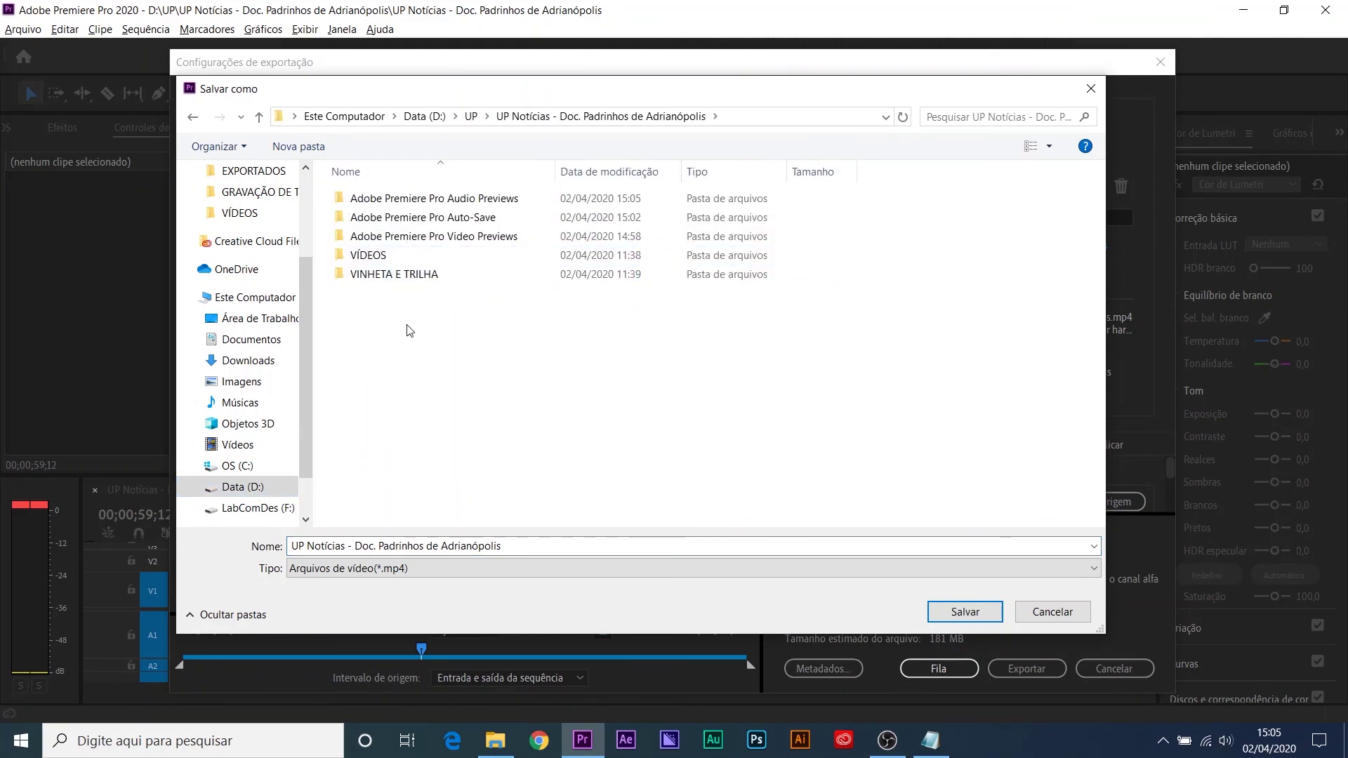
Step: Create a folder named EXPORTADOS in the project folder and open it as the export destination
right_click(483, 353)
mouse_move(600, 546)
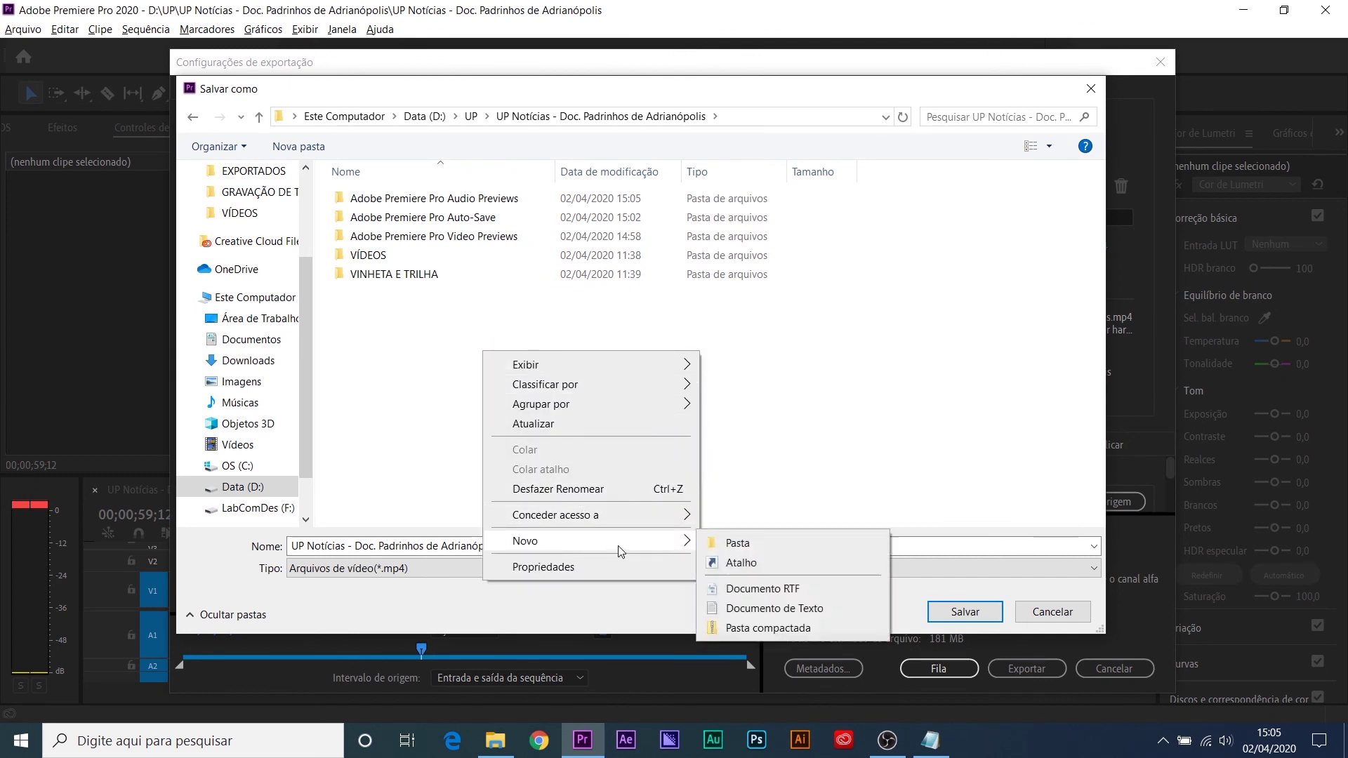
click(758, 544)
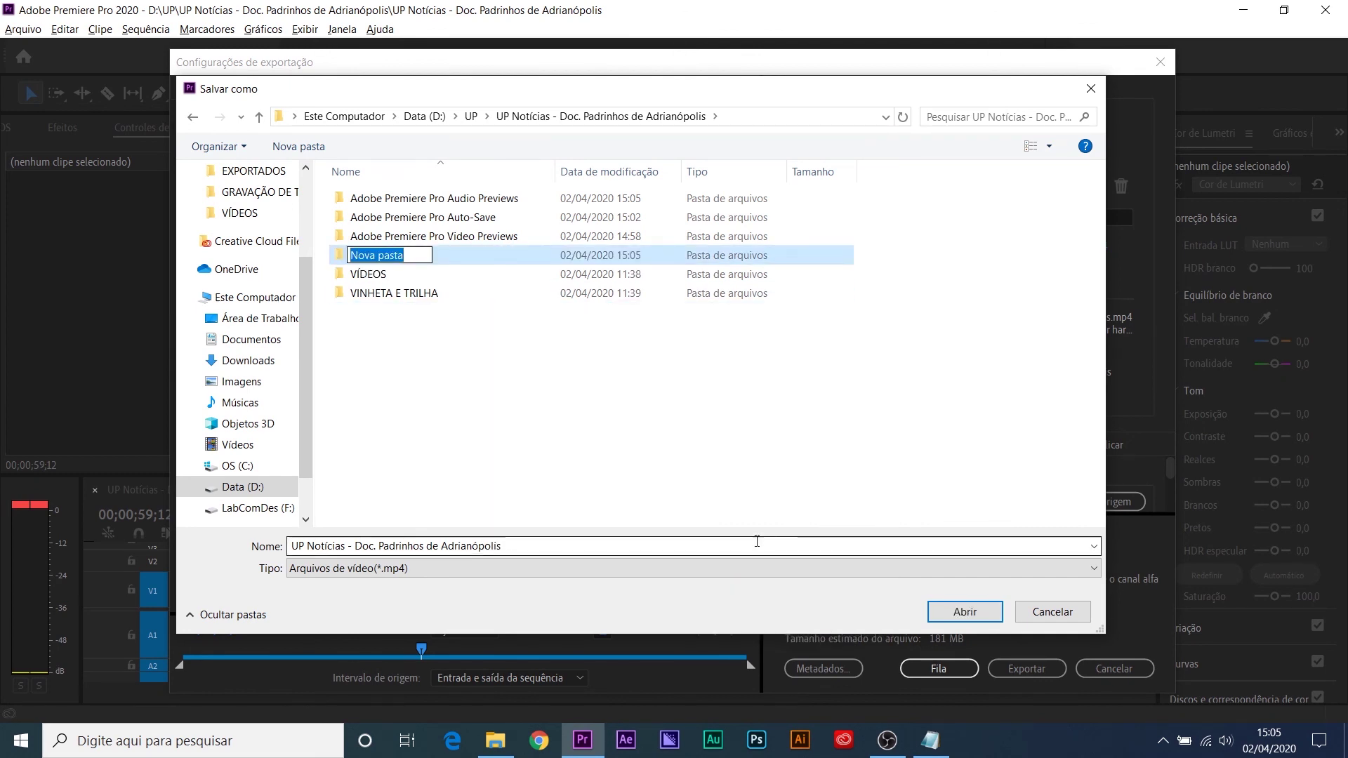
text(exportad)
key(BackSpace)
key(BackSpace)
key(BackSpace)
key(BackSpace)
key(BackSpace)
key(BackSpace)
key(BackSpace)
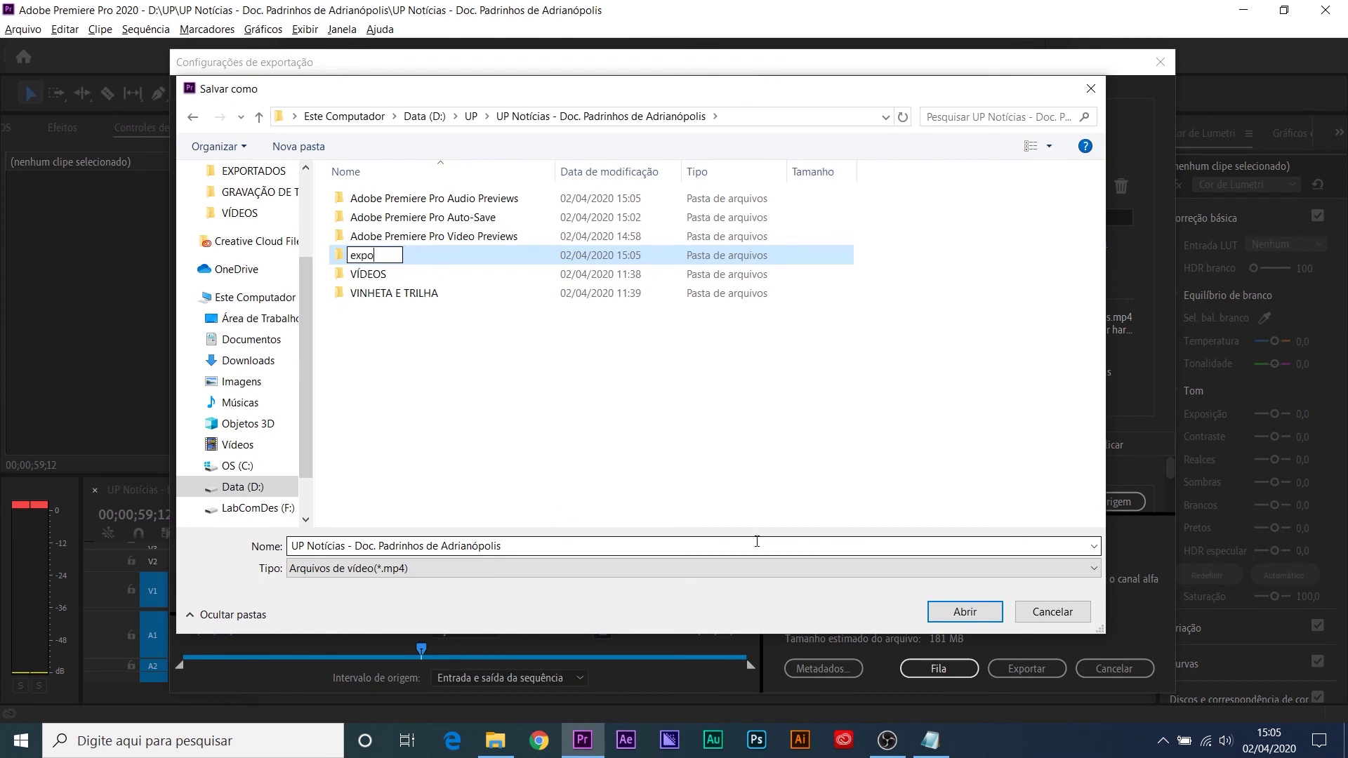
key(BackSpace)
text(EX)
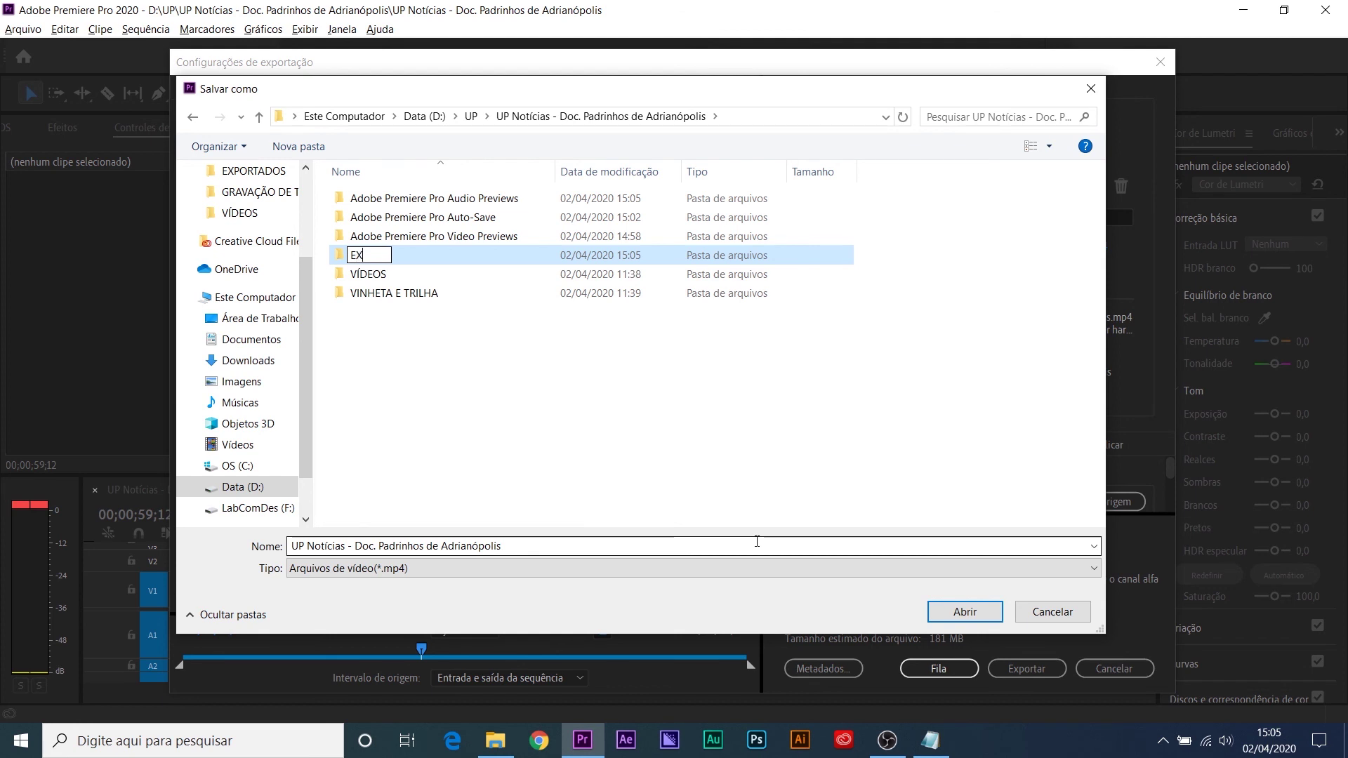
text(PORATADOS)
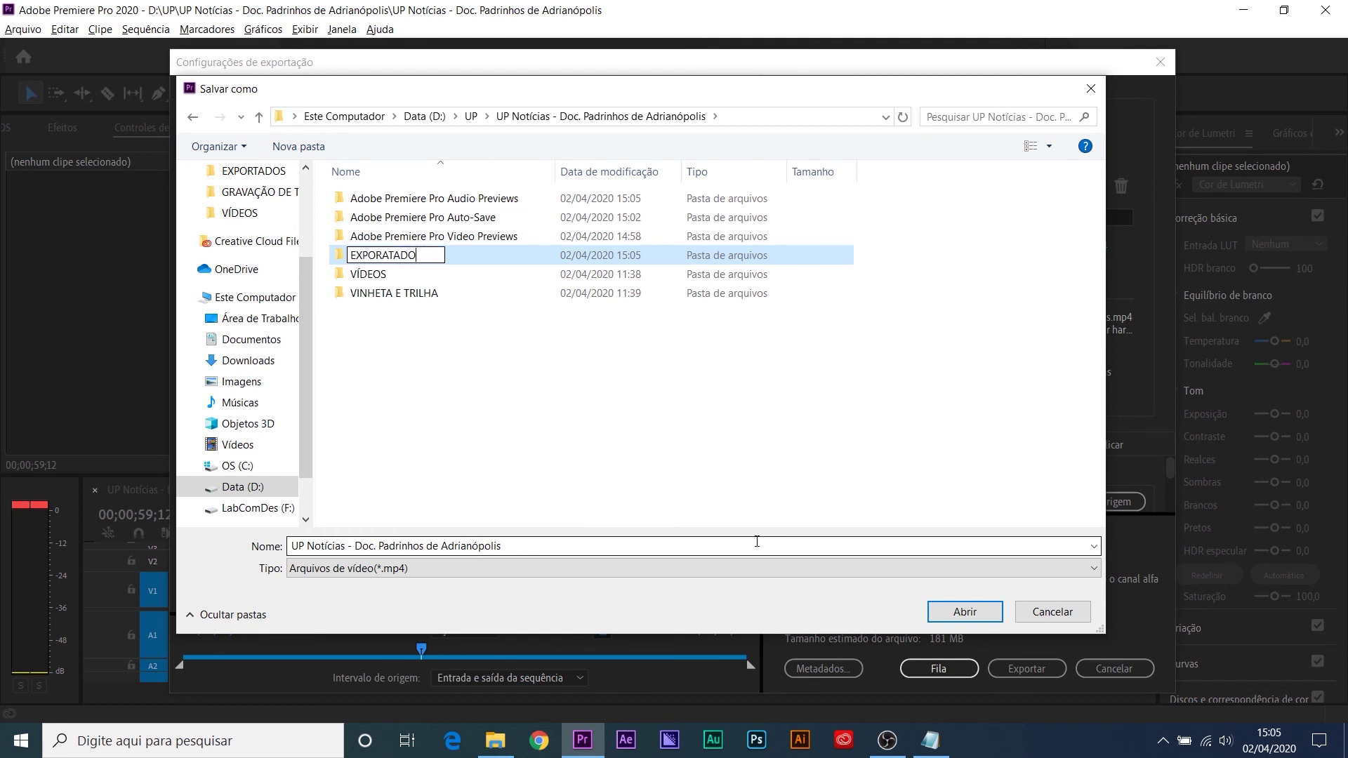
key(BackSpace)
key(BackSpace)
key(BackSpace)
key(BackSpace)
key(BackSpace)
key(BackSpace)
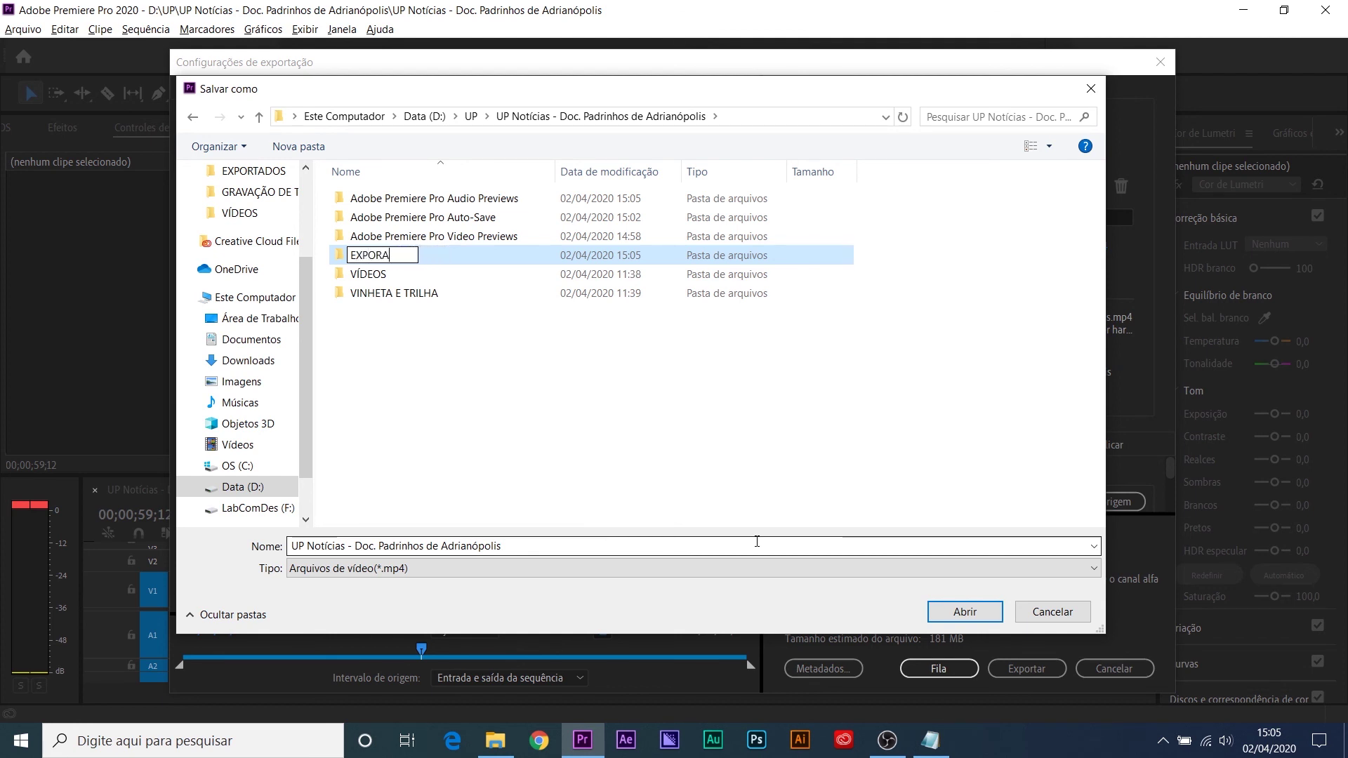
text(TADOS)
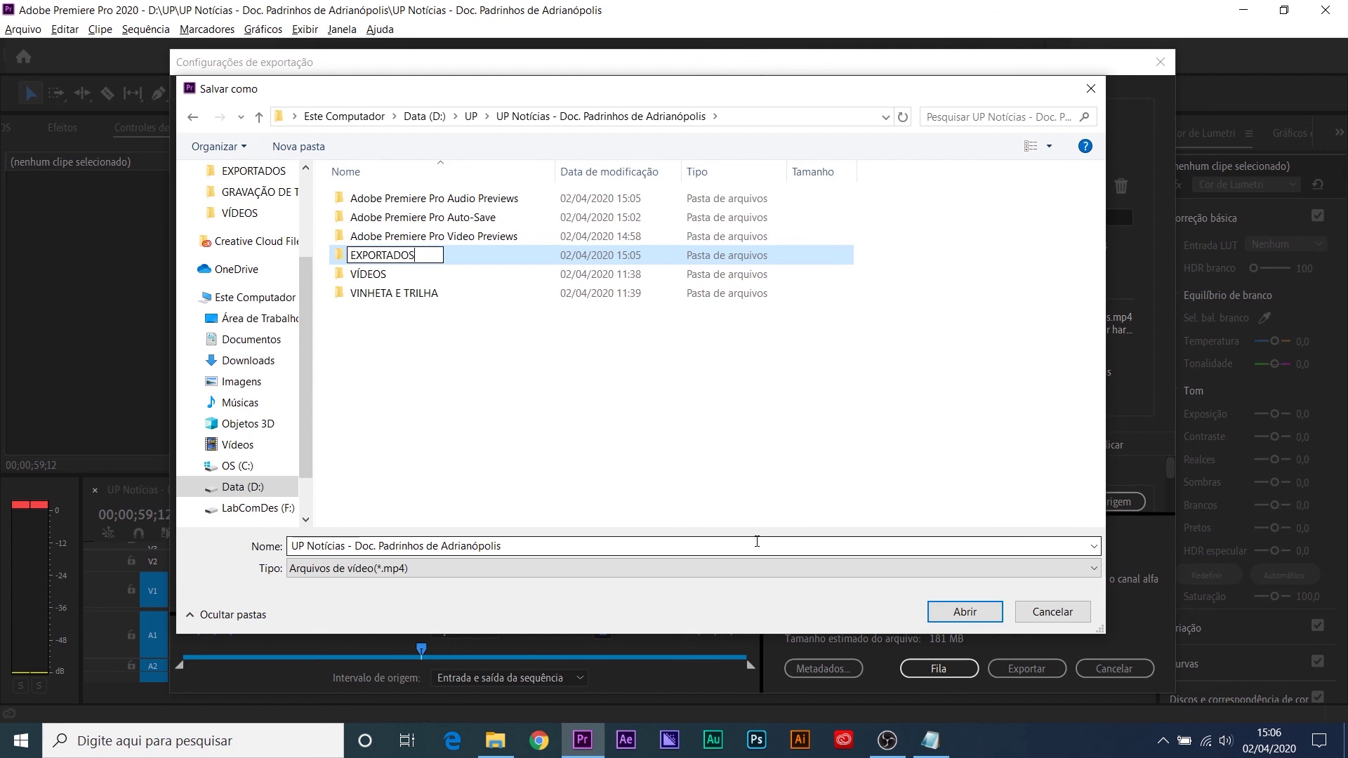
key(Return)
key(Return)
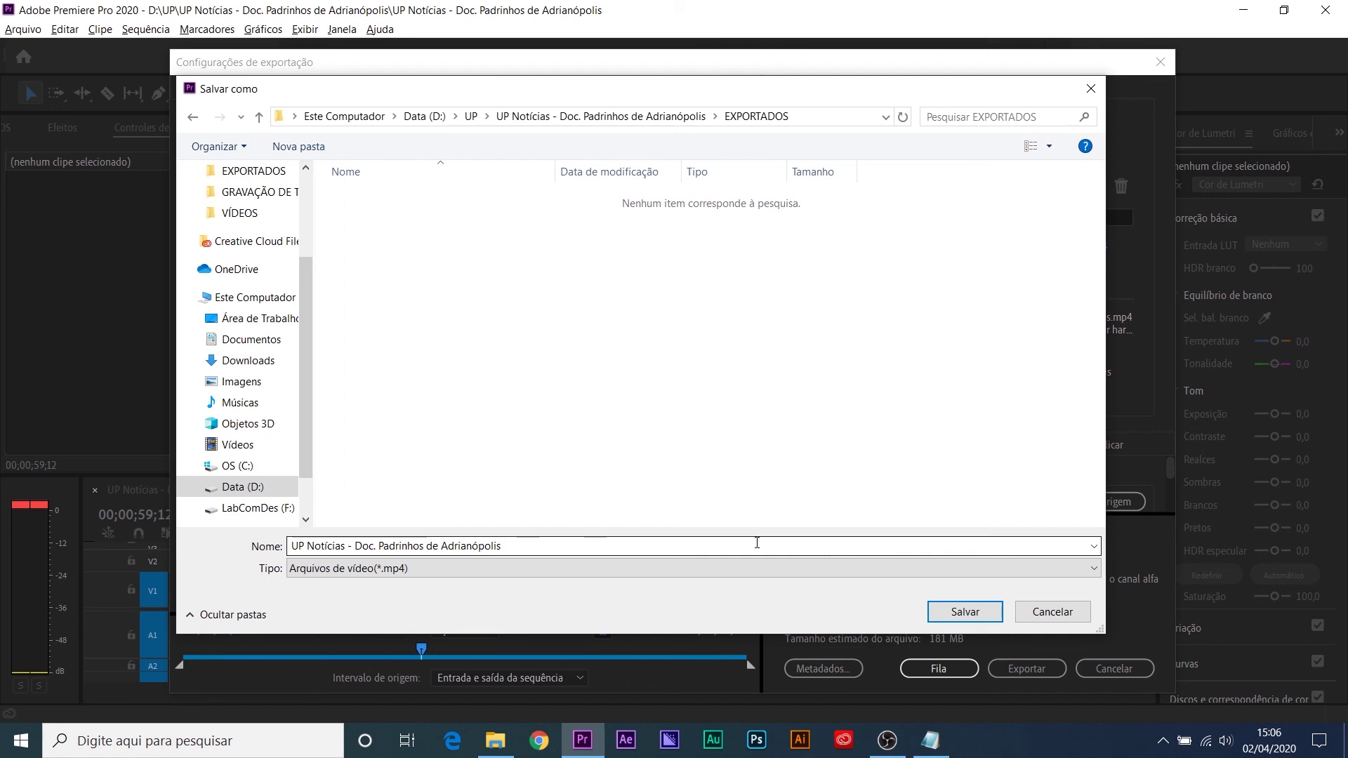
Step: Accept the output name UP Notícias - Doc. Padrinhos de Adrianópolis in the EXPORTADOS folder and export the video
click(527, 545)
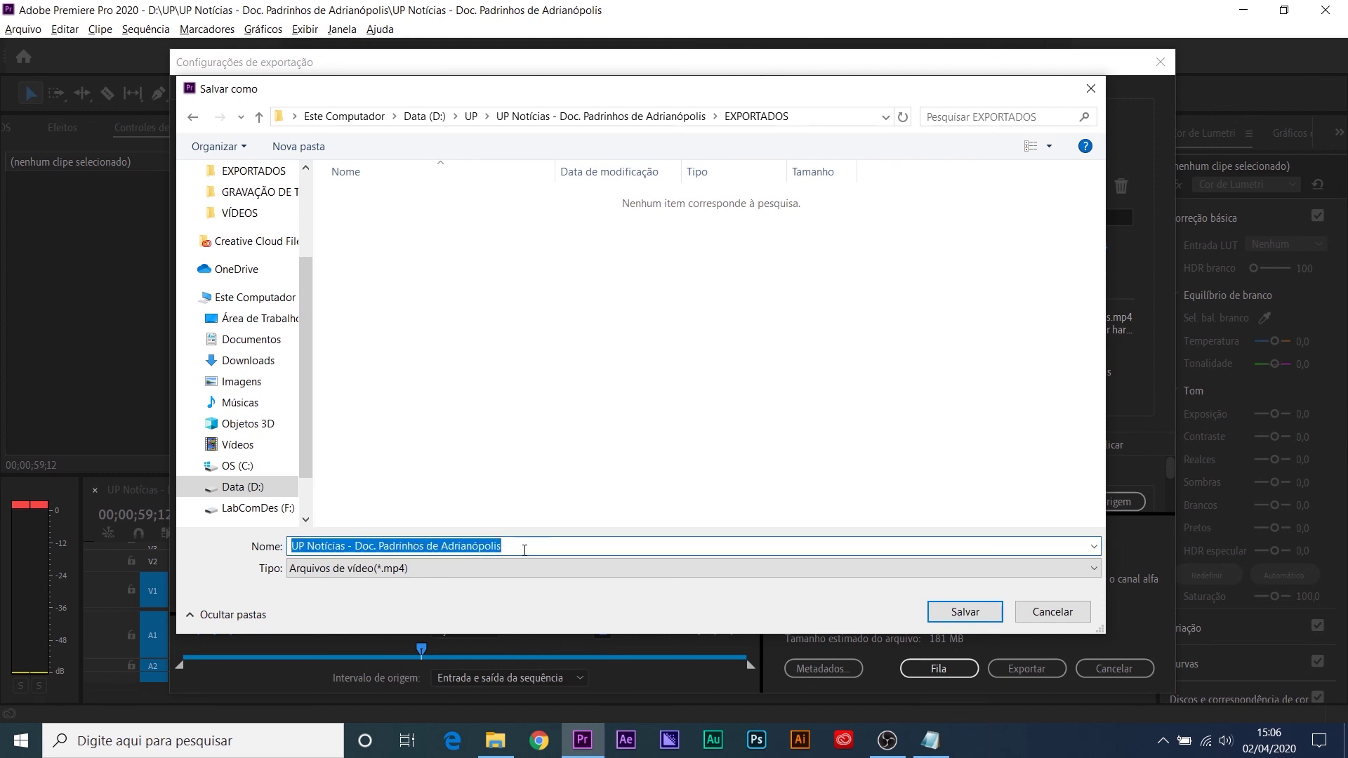
click(528, 553)
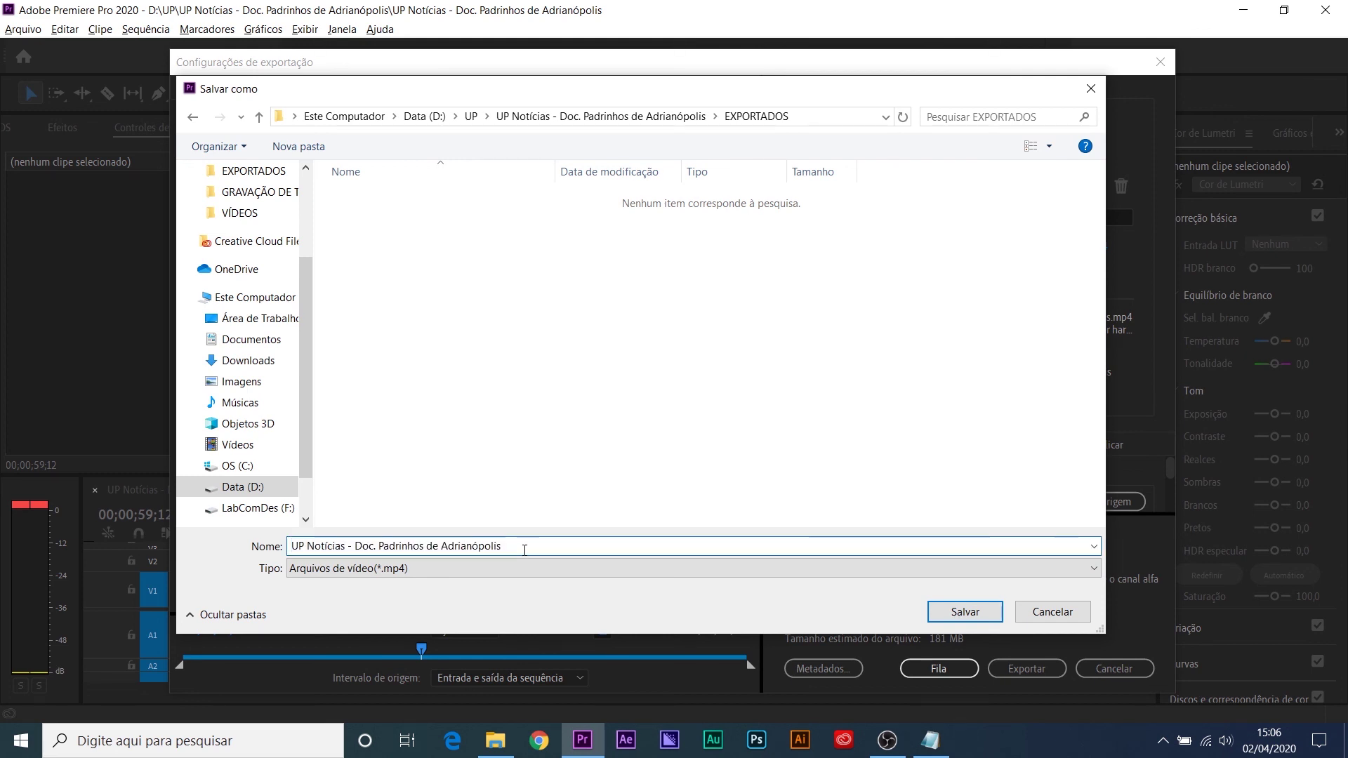
click(978, 614)
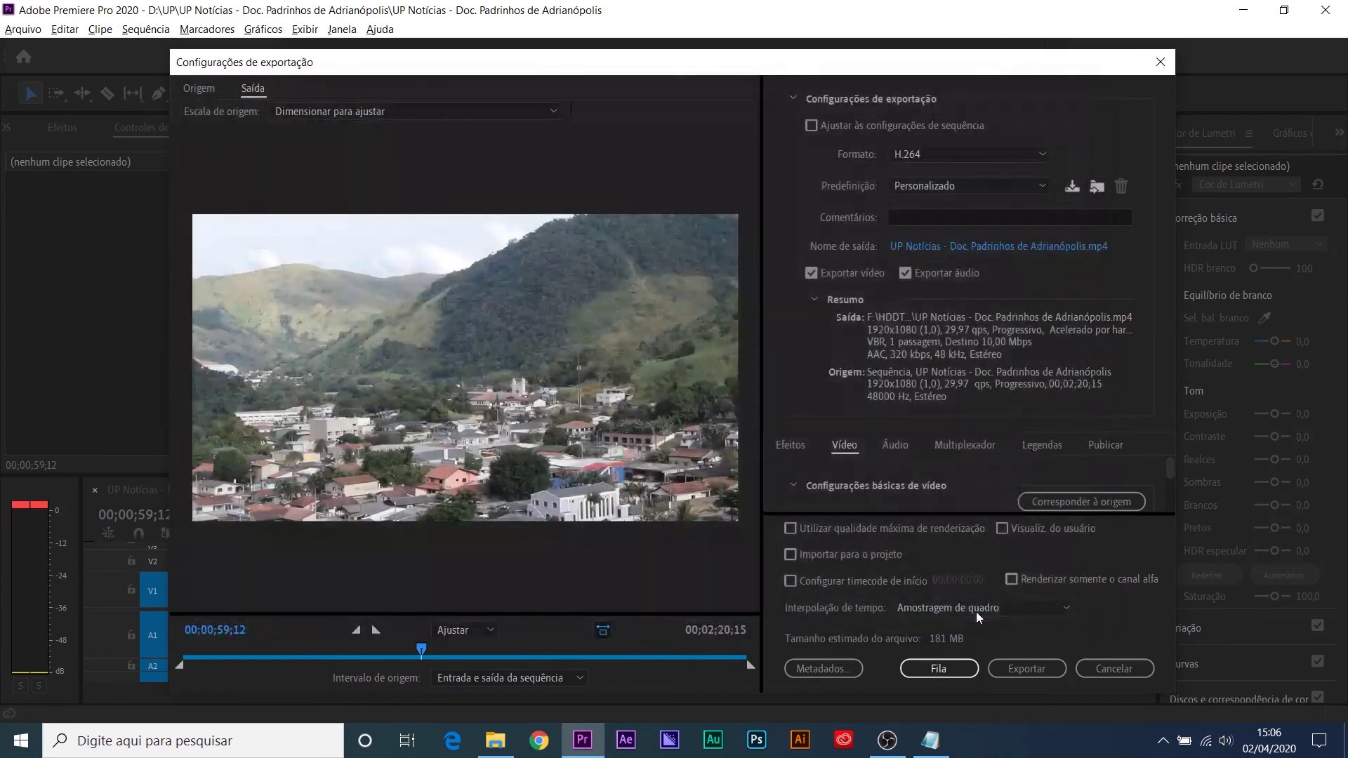
click(1025, 668)
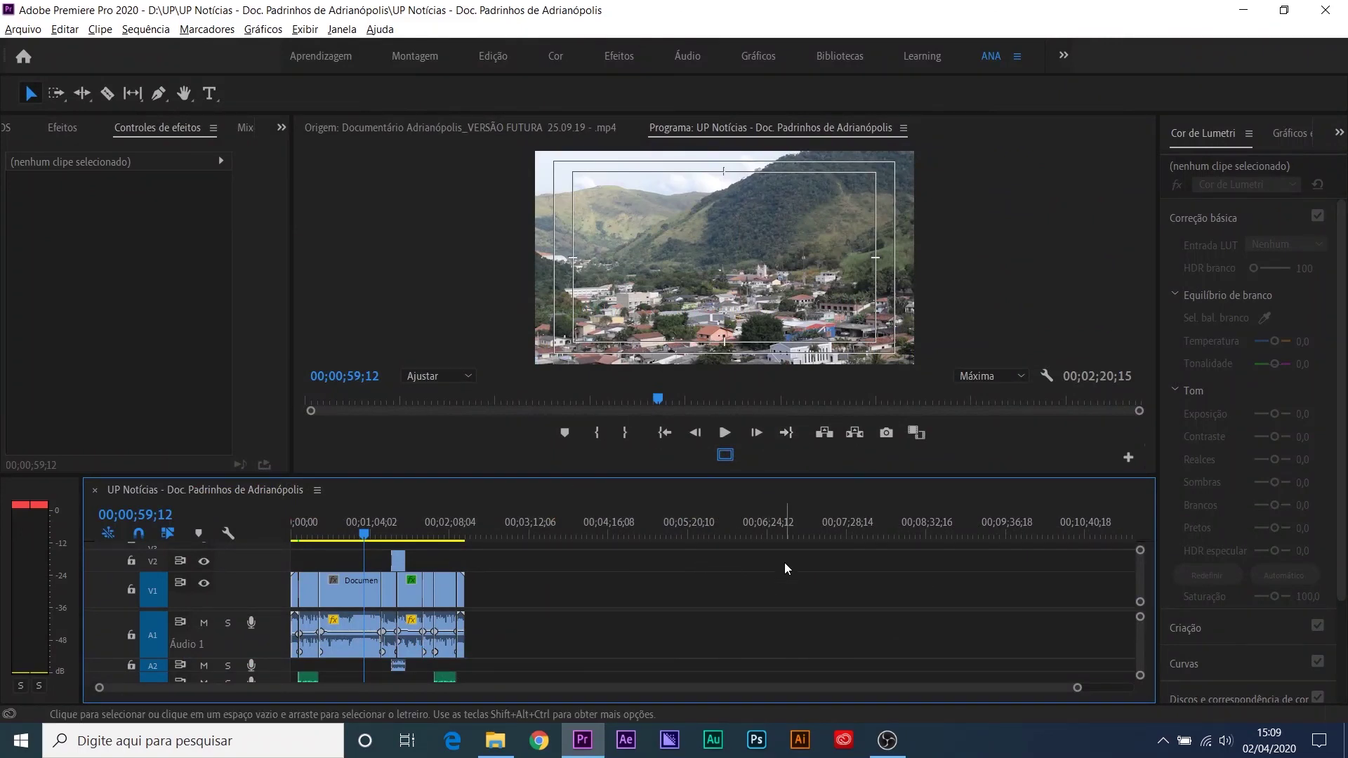
Step: Save the project and close Premiere Pro
key(ctrl+s)
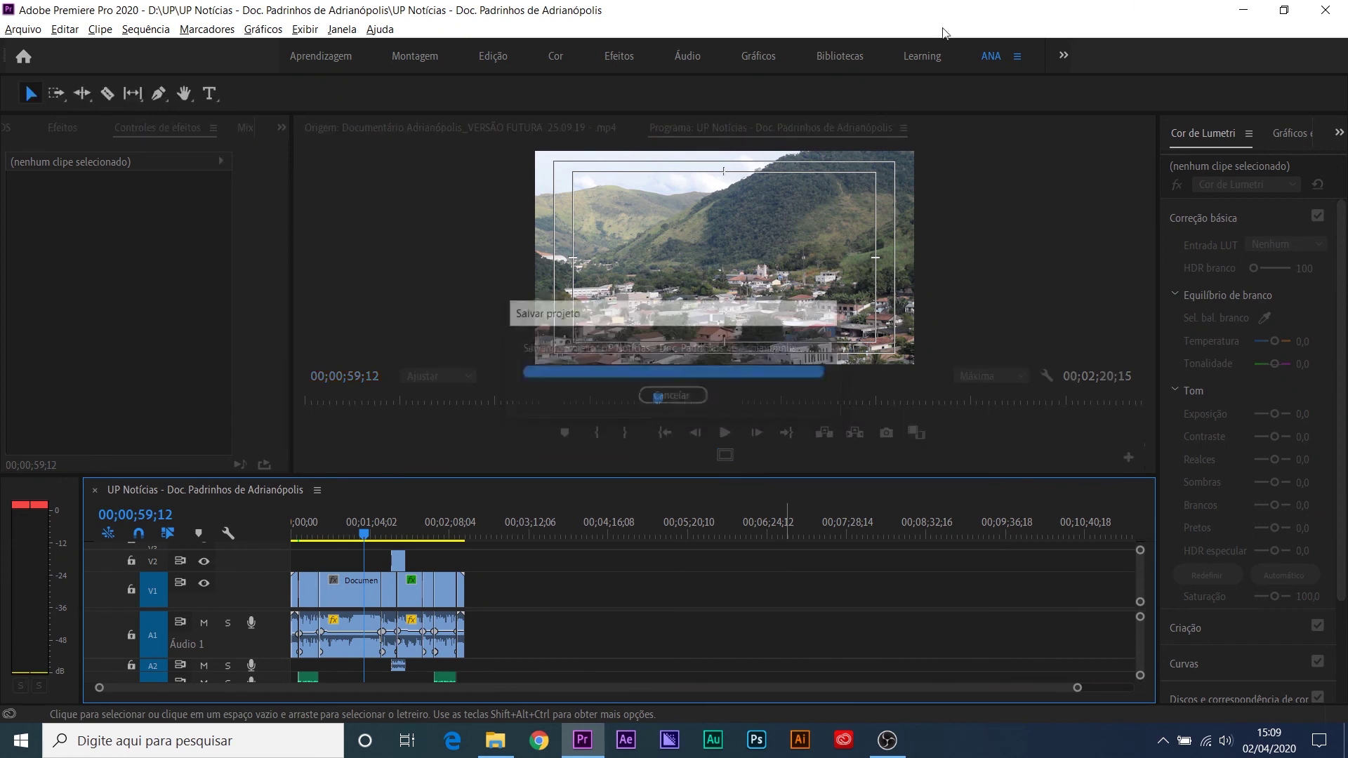
click(1342, 14)
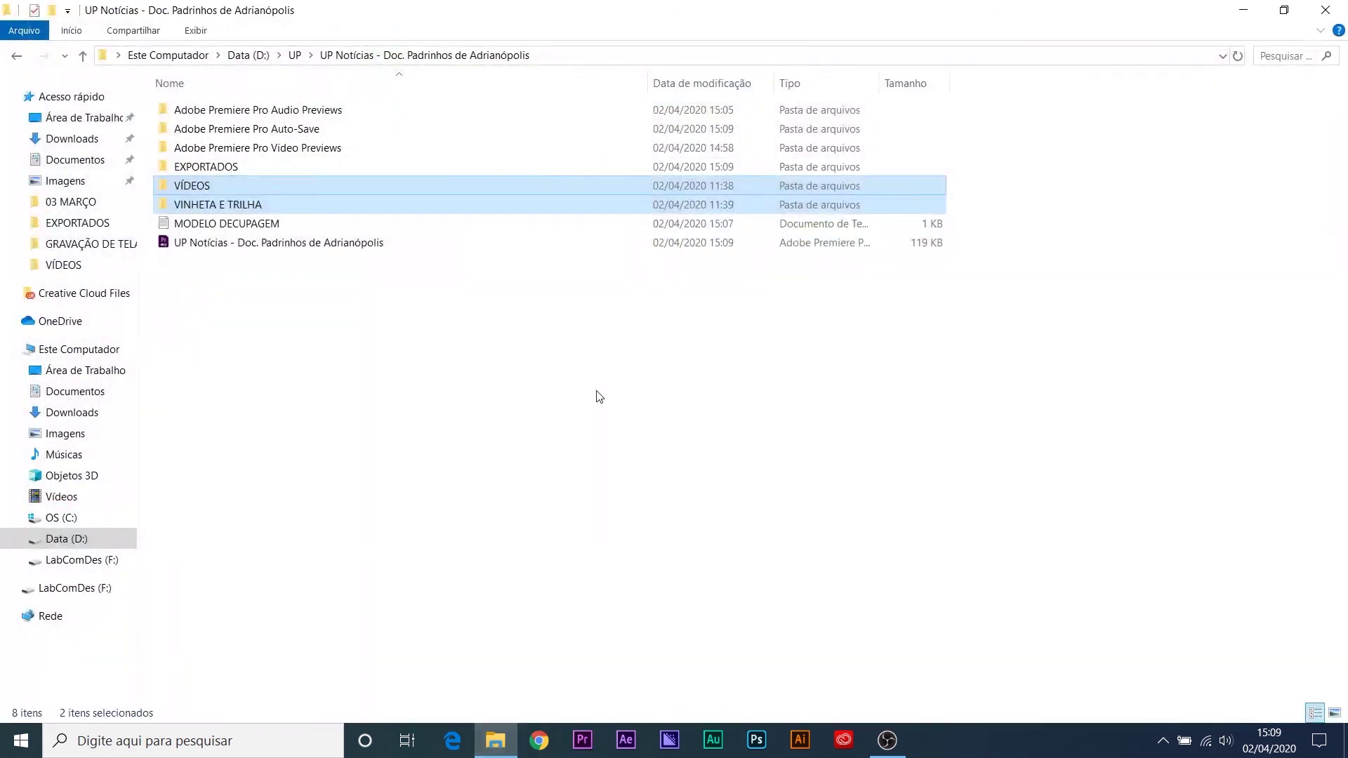
Step: Open the EXPORTADOS folder in File Explorer and play the exported UP Notícias - Doc. Padrinhos de Adrianópolis video
click(335, 311)
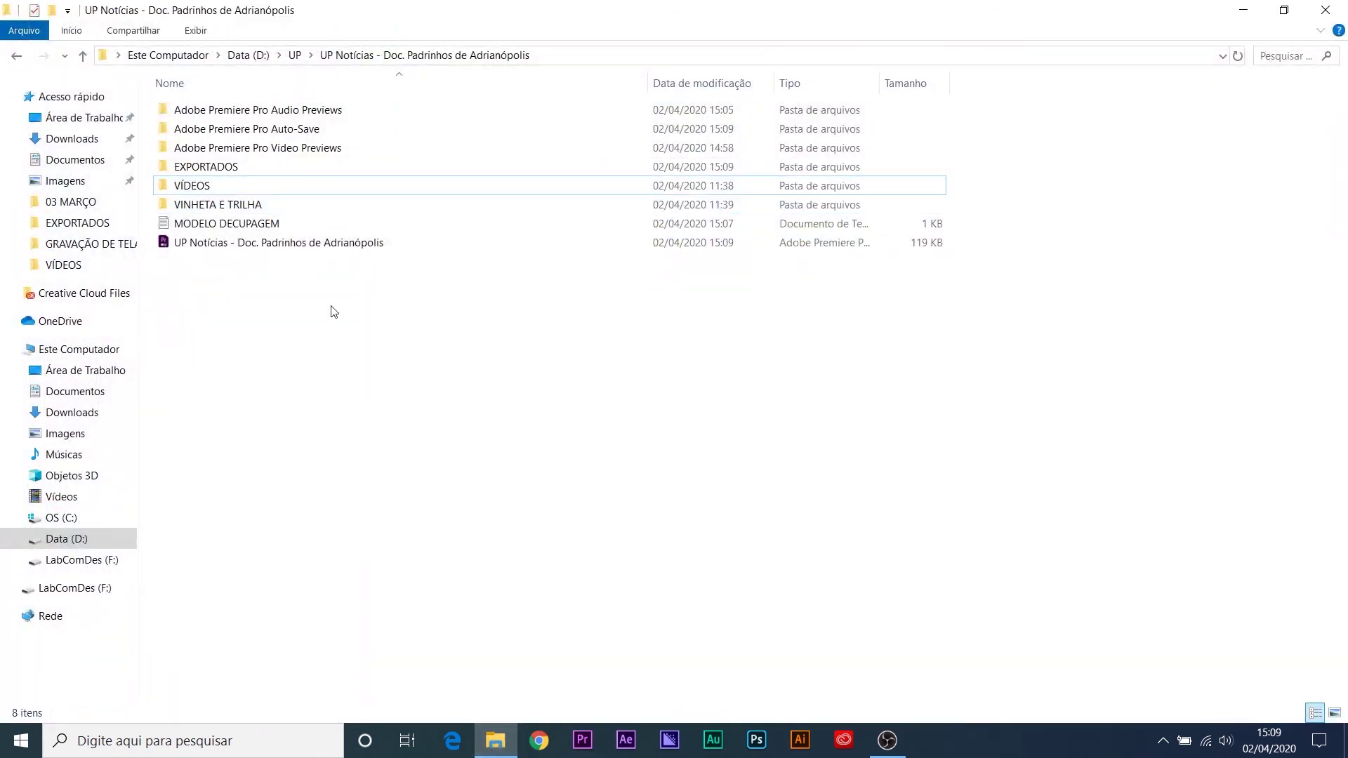
double_click(232, 173)
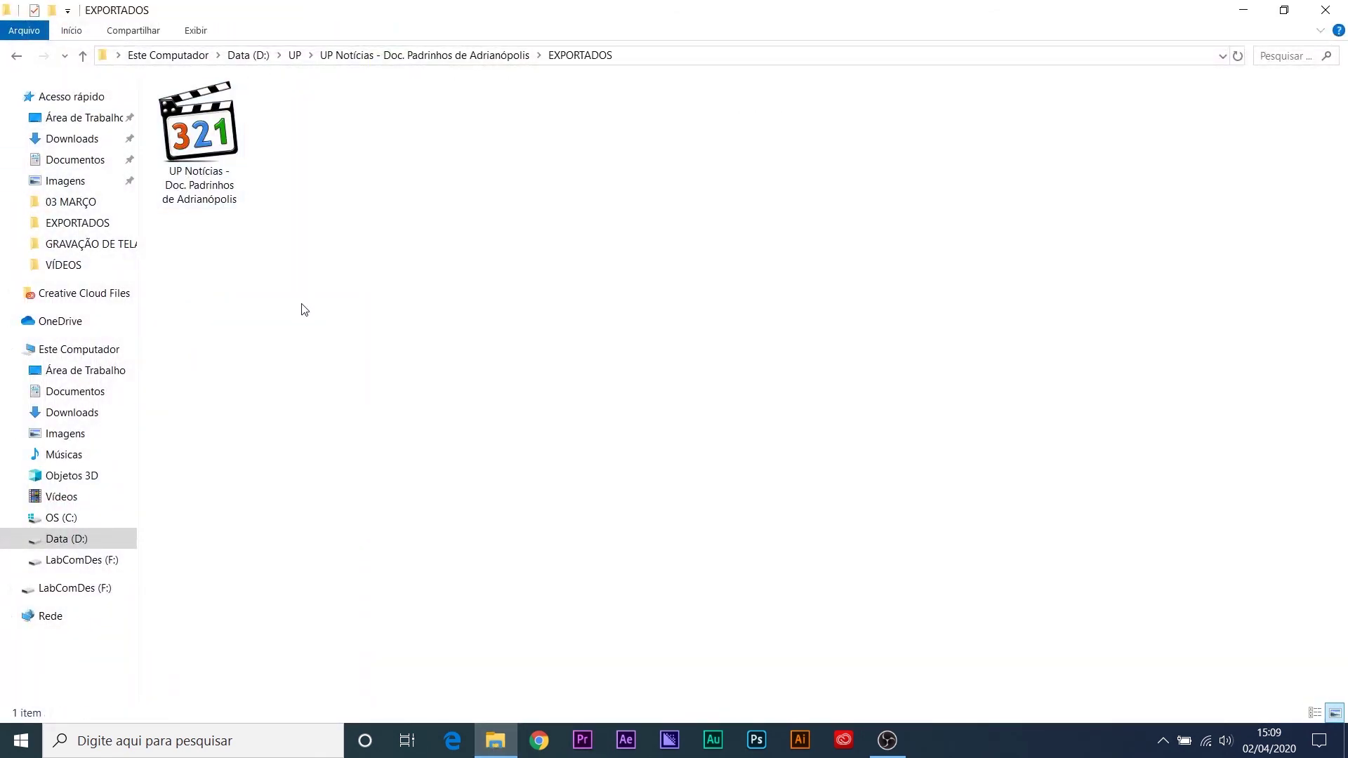
click(209, 124)
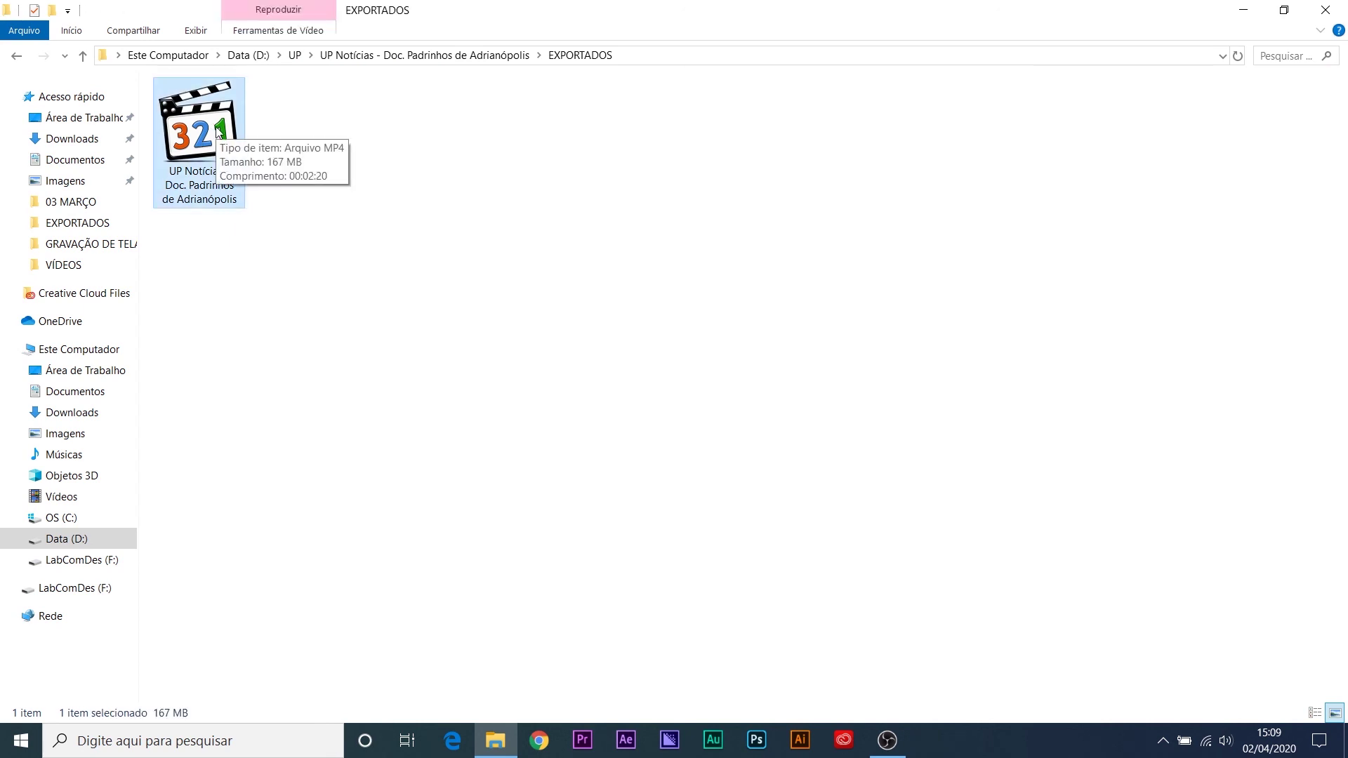
double_click(217, 131)
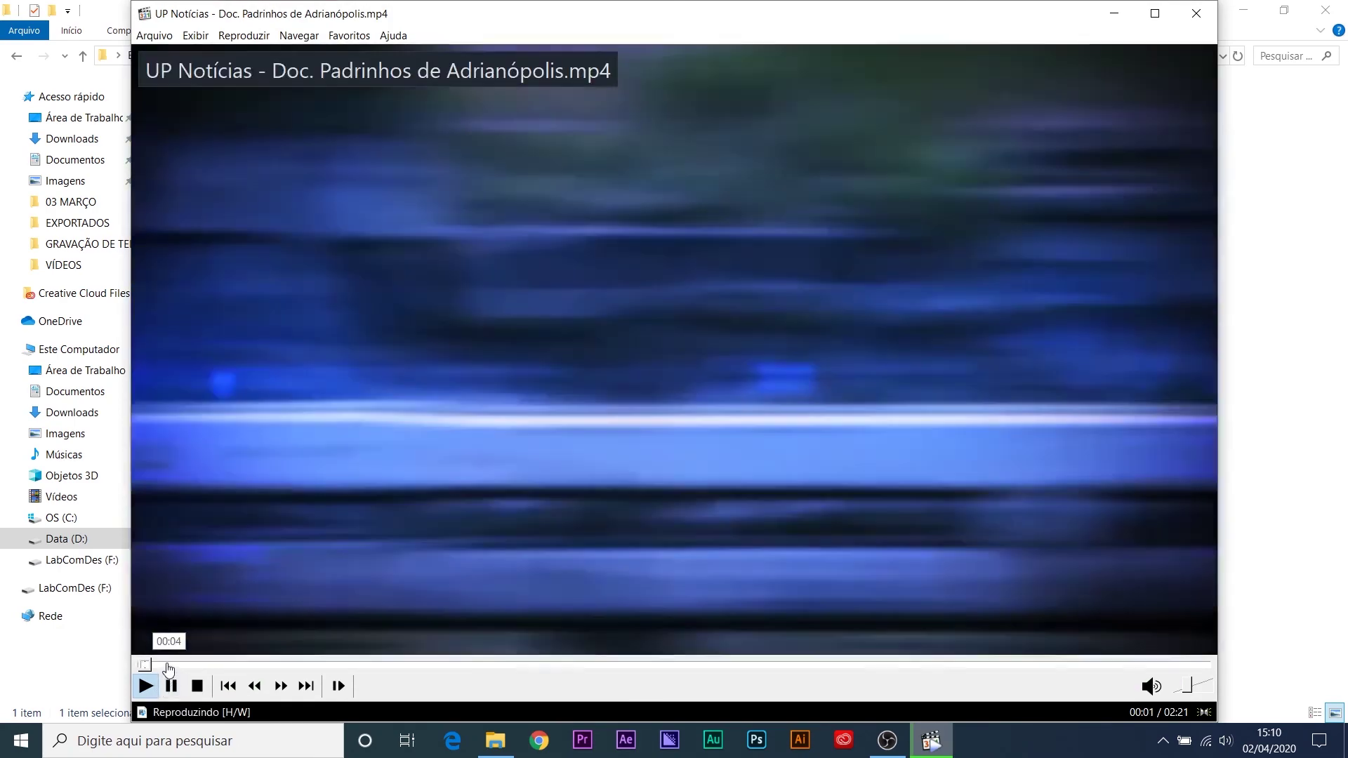